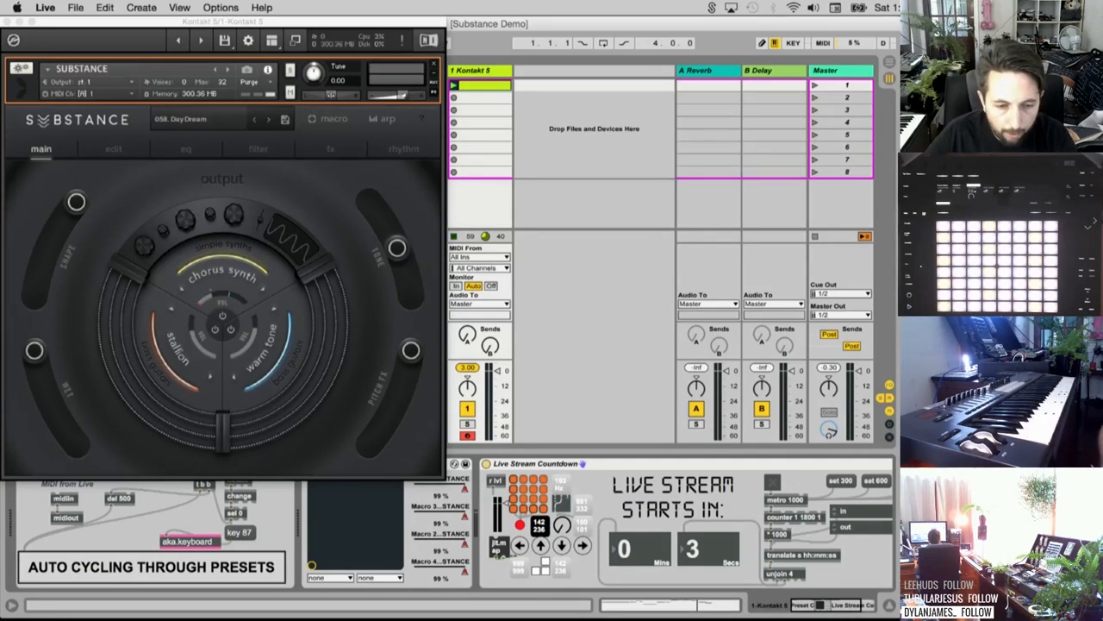
Delete the Preset Clicker and Live Stream Countdown devices from the Kontakt 5 track
left_click(7, 23)
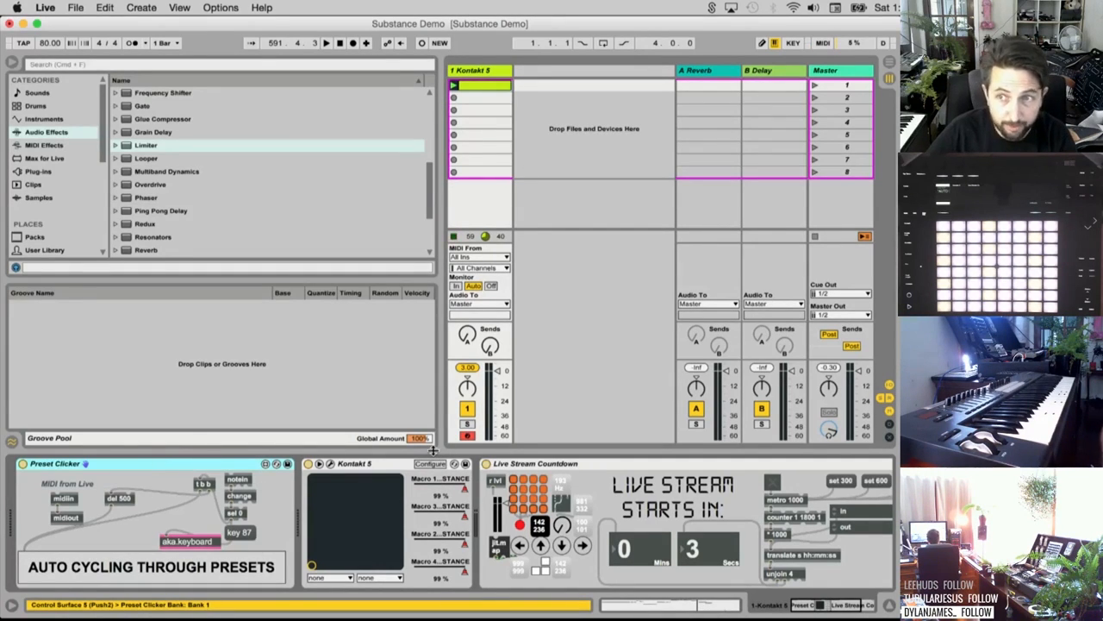
key("Delete")
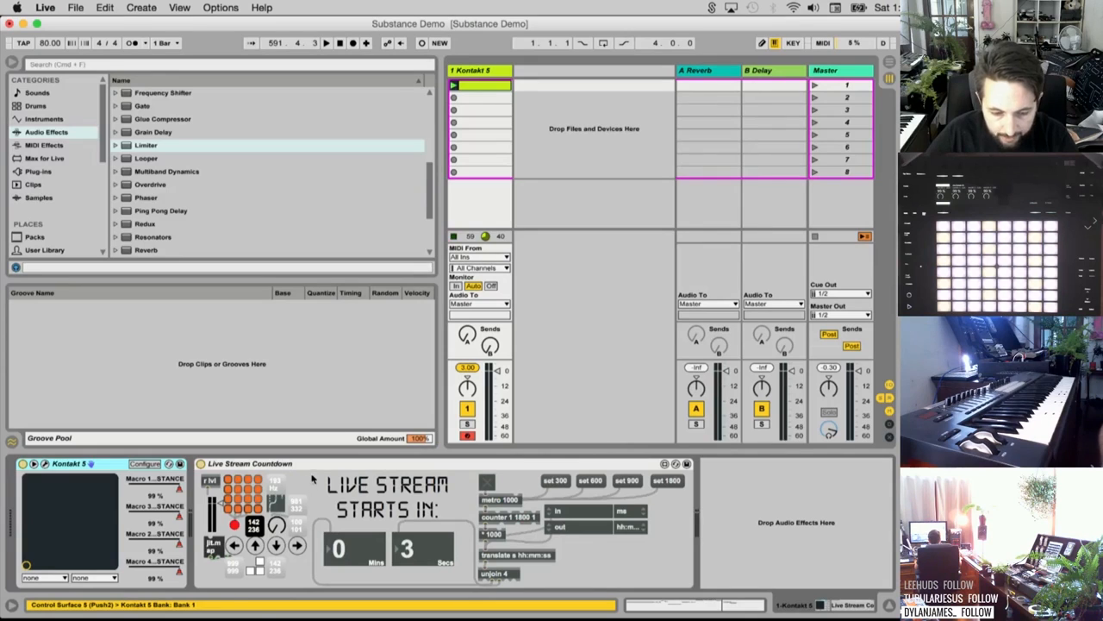
left_click(319, 464)
key("Delete")
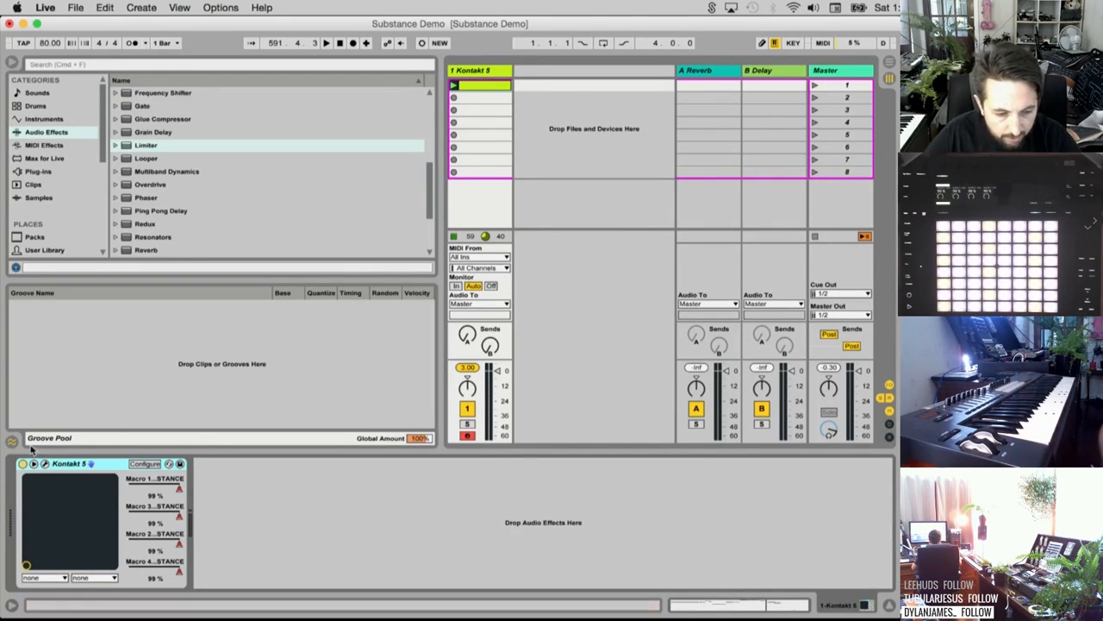
Remove the loaded SUBSTANCE instrument from Kontakt's multi rack without saving its changes
left_click(169, 464)
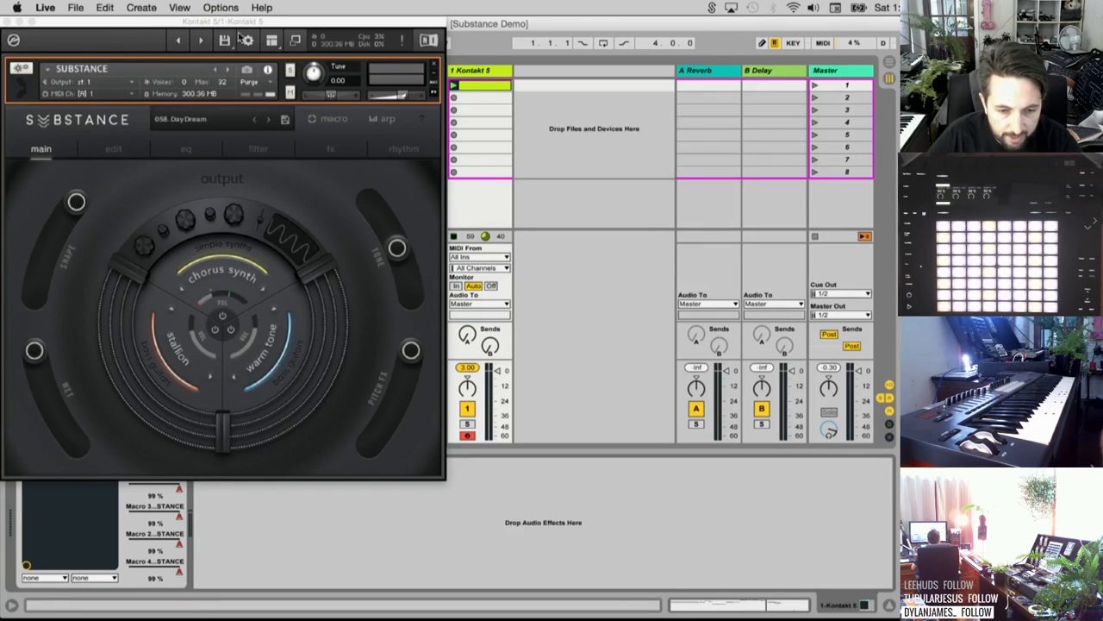
left_click(296, 41)
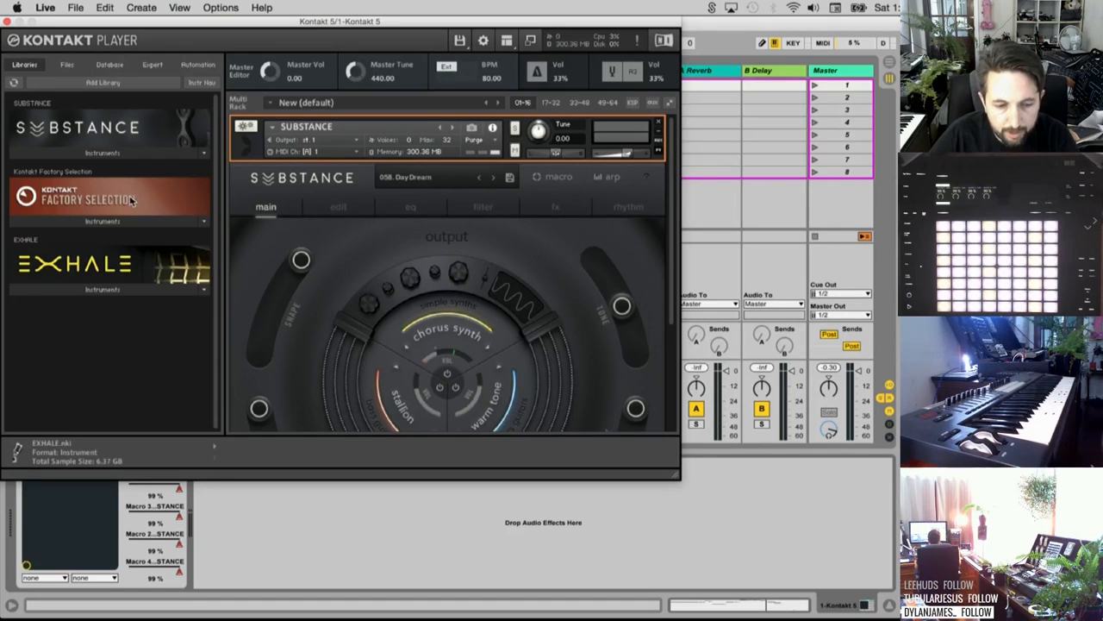
left_click(660, 126)
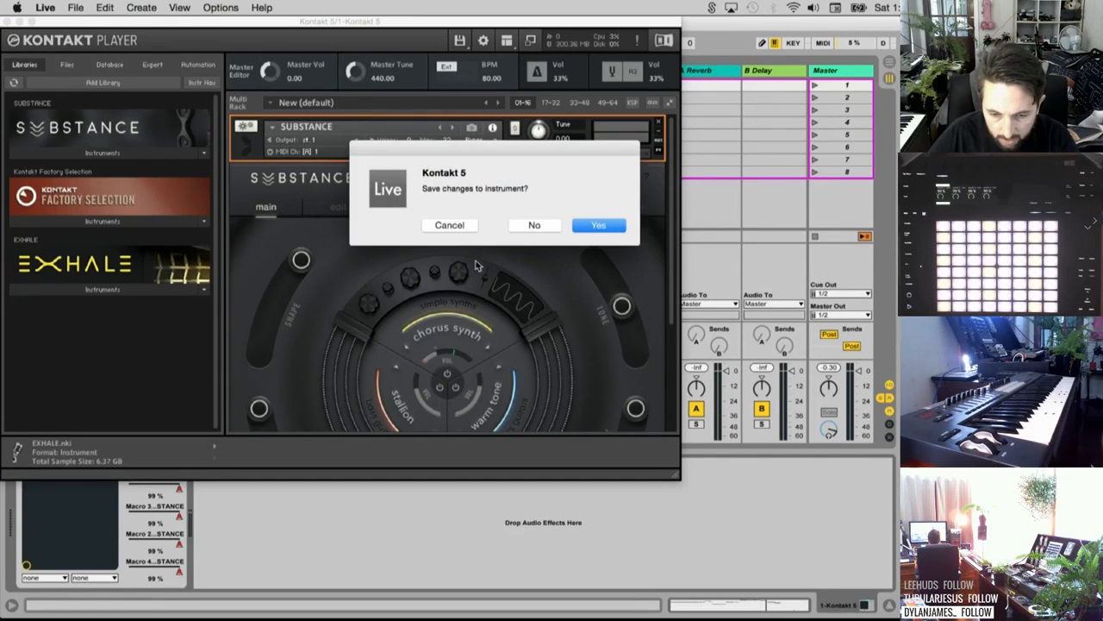
left_click(528, 225)
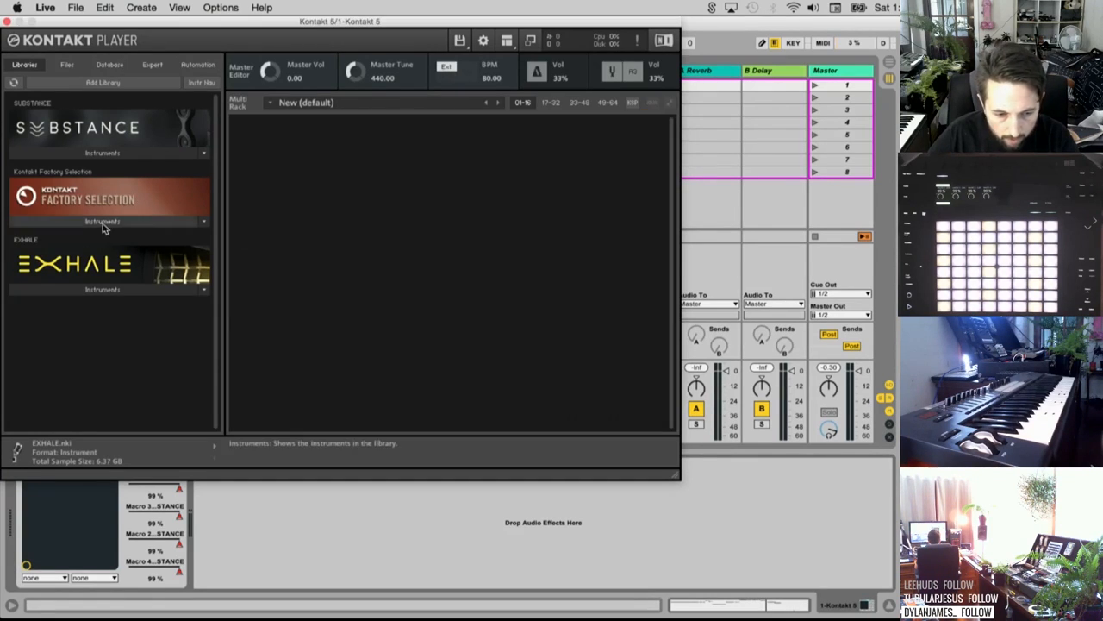
Load SUBSTANCE.nki from the library into the empty rack and return the Kontakt window to its compact view
left_click(101, 152)
left_click_drag(51, 170, 320, 242)
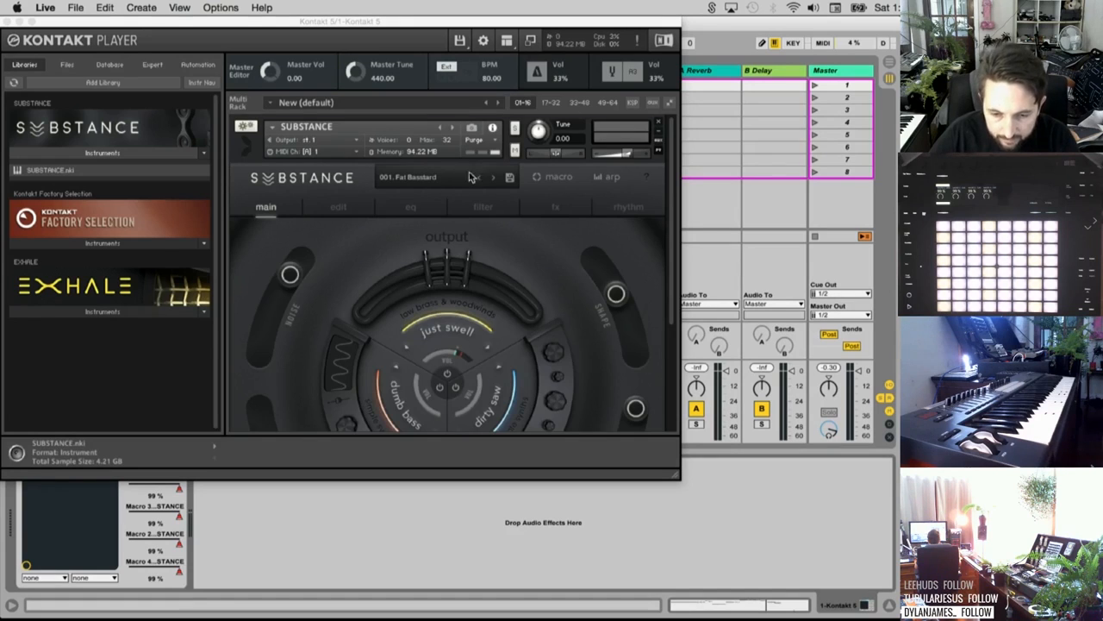
left_click(529, 43)
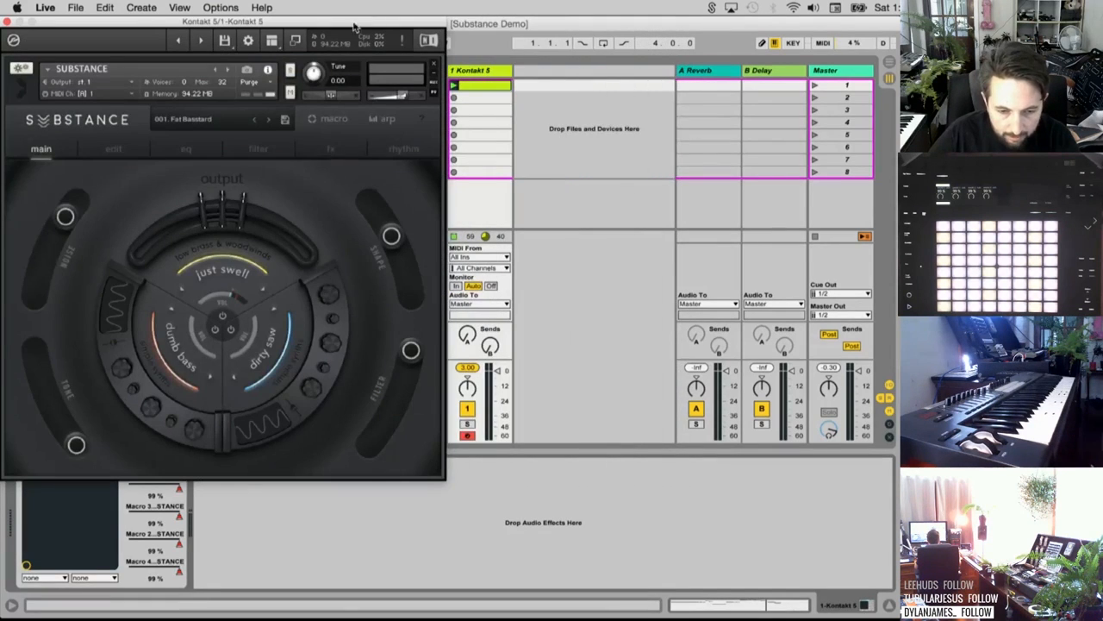
left_click_drag(279, 22, 362, 31)
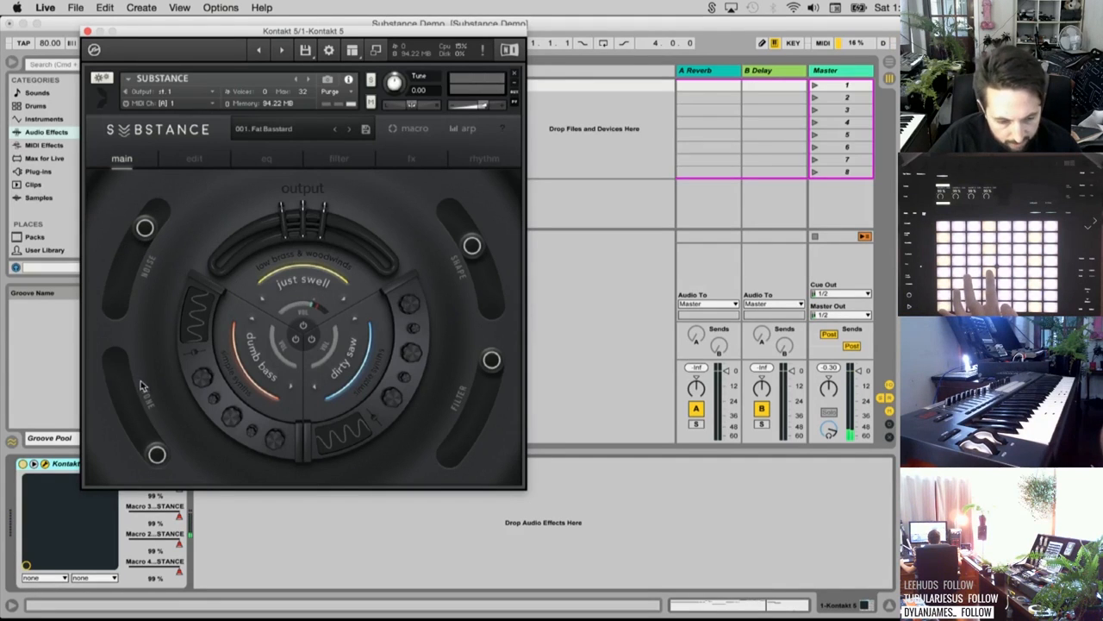
Move the Tone macro slider up and the Noise, Shape and Filter macro sliders down on the Fat Basstard preset
left_click_drag(153, 448, 109, 326)
left_click_drag(146, 228, 116, 304)
left_click_drag(128, 411, 112, 366)
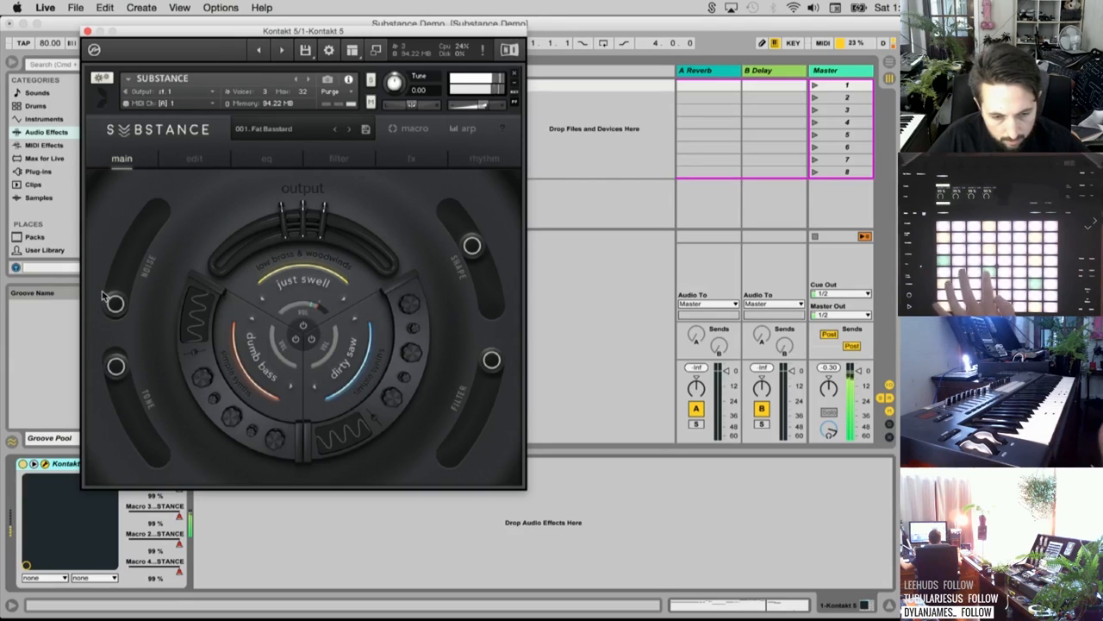
left_click_drag(471, 246, 518, 461)
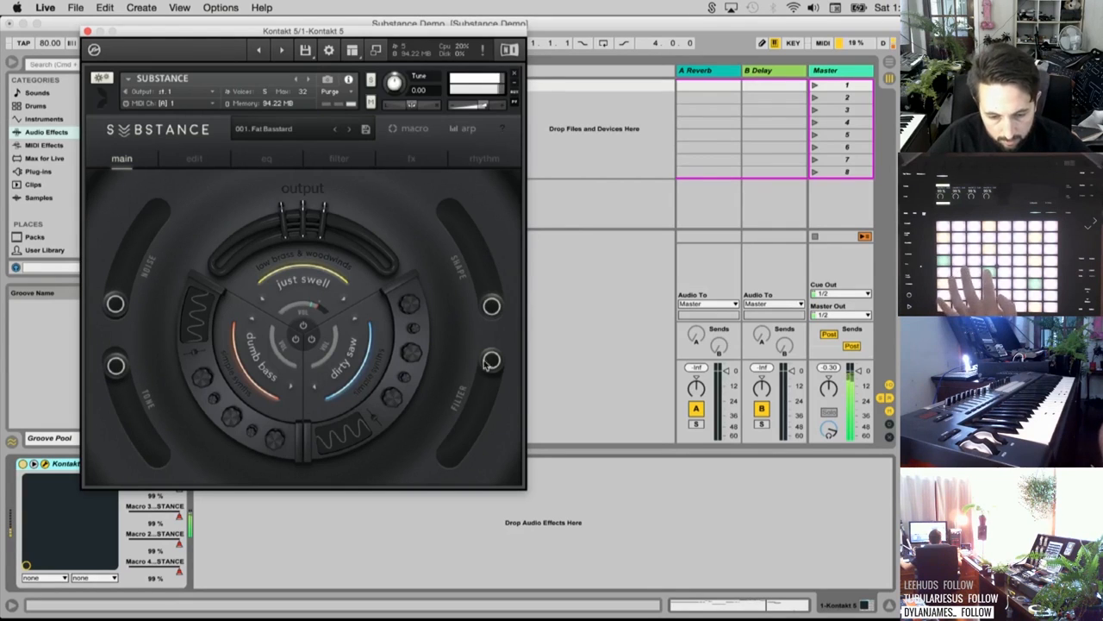
left_click_drag(491, 360, 469, 427)
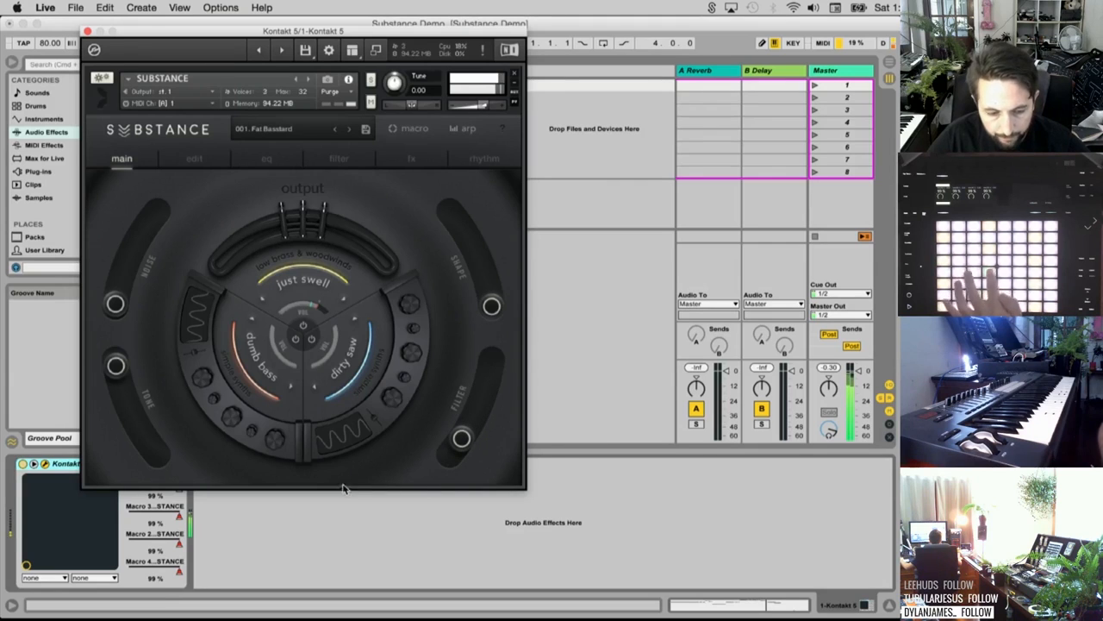
Delete the clip in the first slot of the Kontakt 5 track
left_click_drag(257, 31, 415, 108)
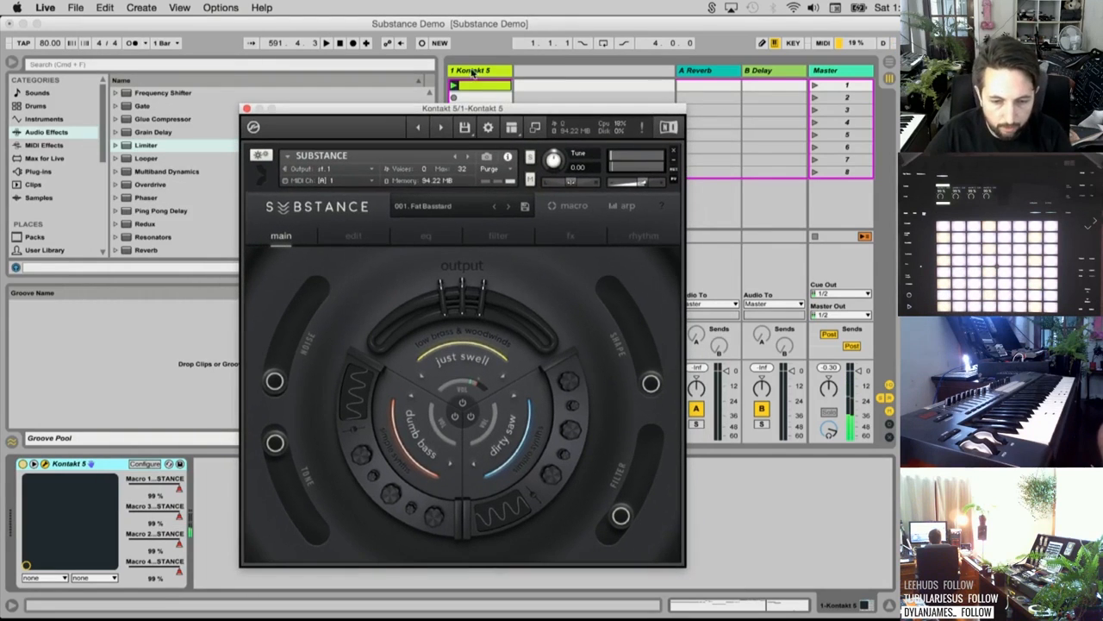
left_click(473, 84)
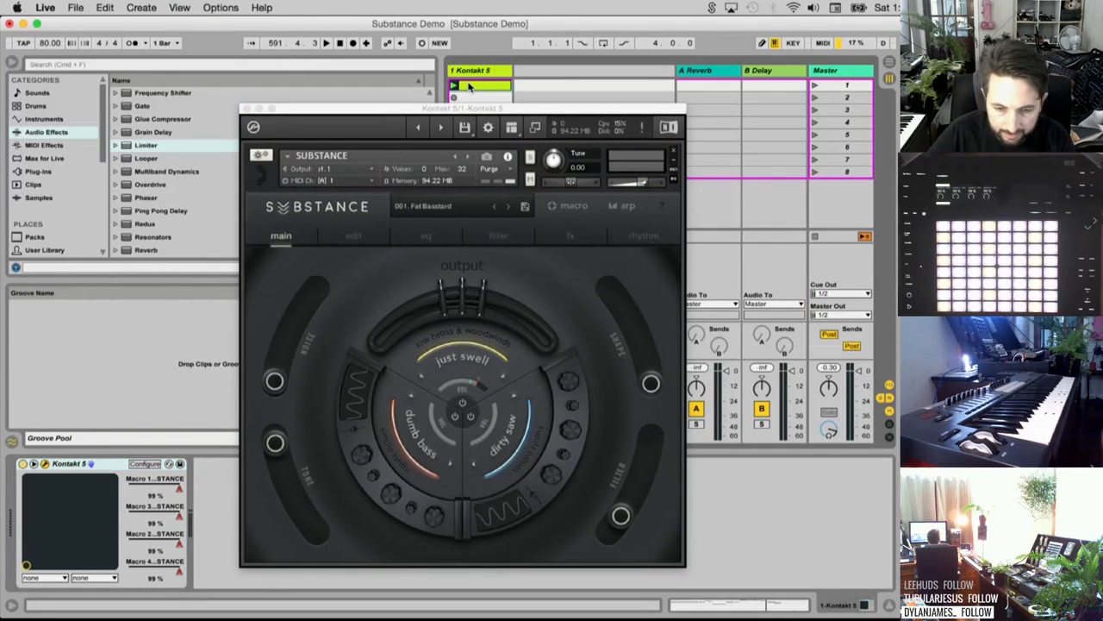
key("Delete")
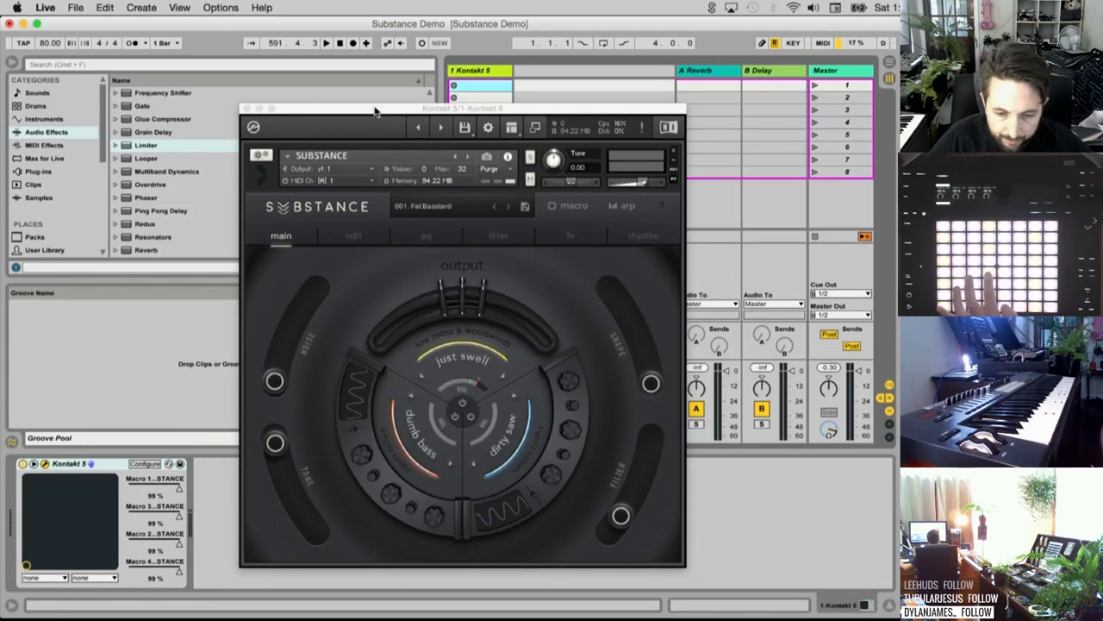
left_click_drag(375, 111, 370, 59)
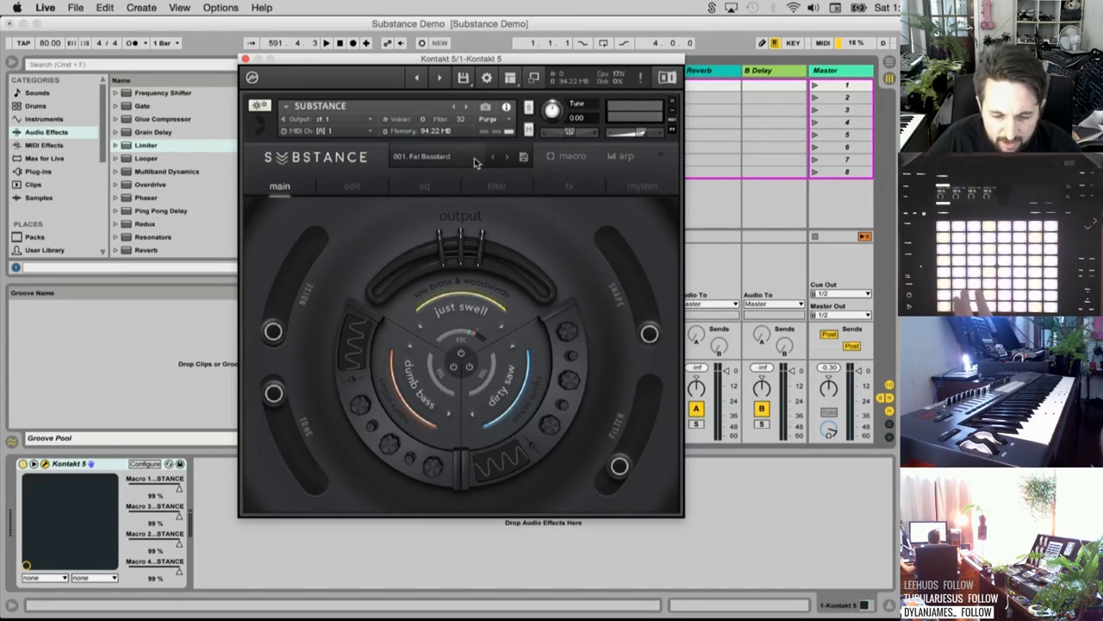
Filter the SUBSTANCE presets by arp and load Tuba Arps, Trombone Arps and Quad Damage in turn
left_click(450, 162)
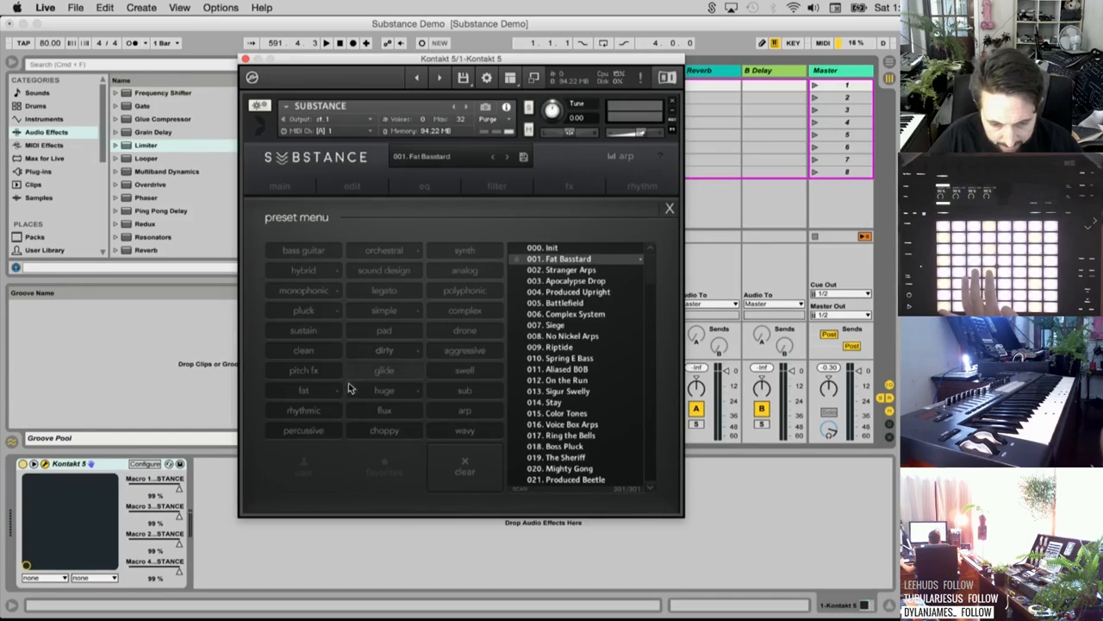
left_click(463, 414)
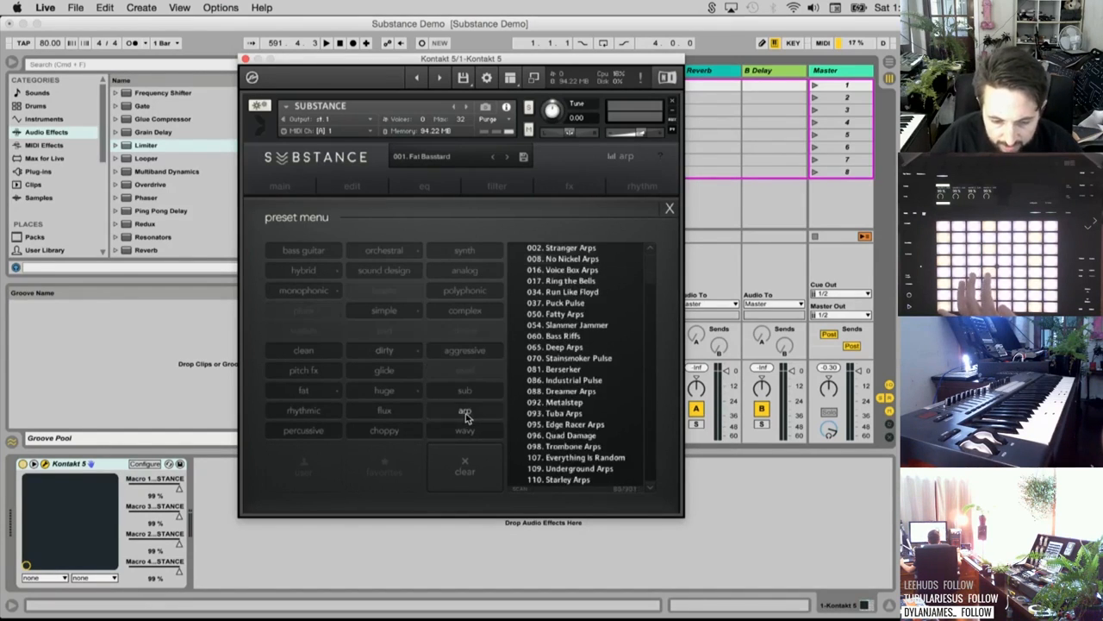
left_click(560, 414)
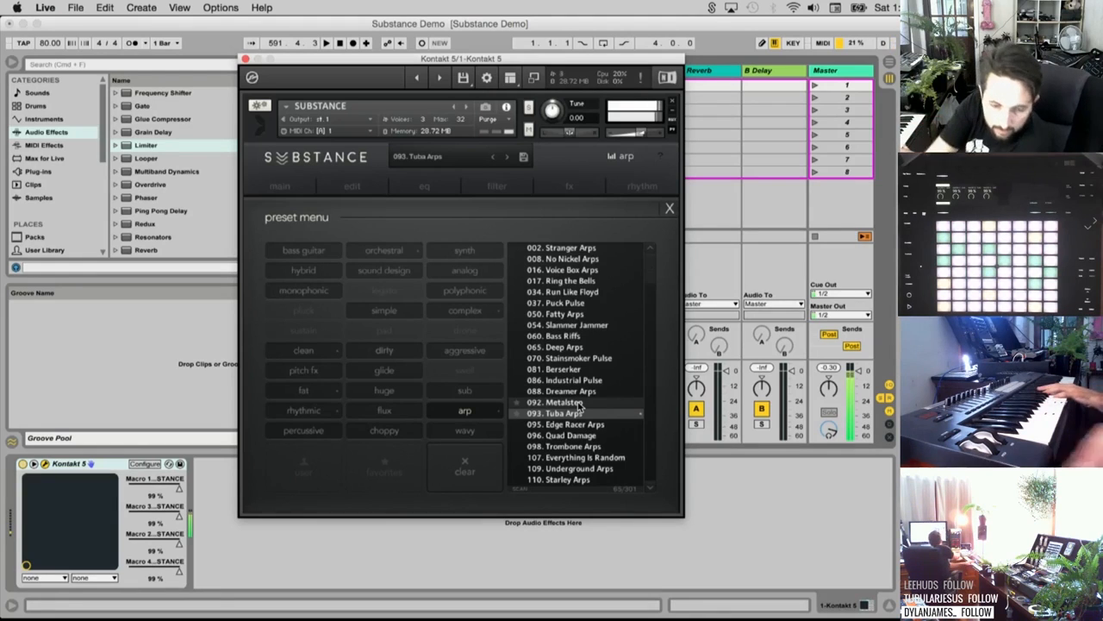
left_click(581, 447)
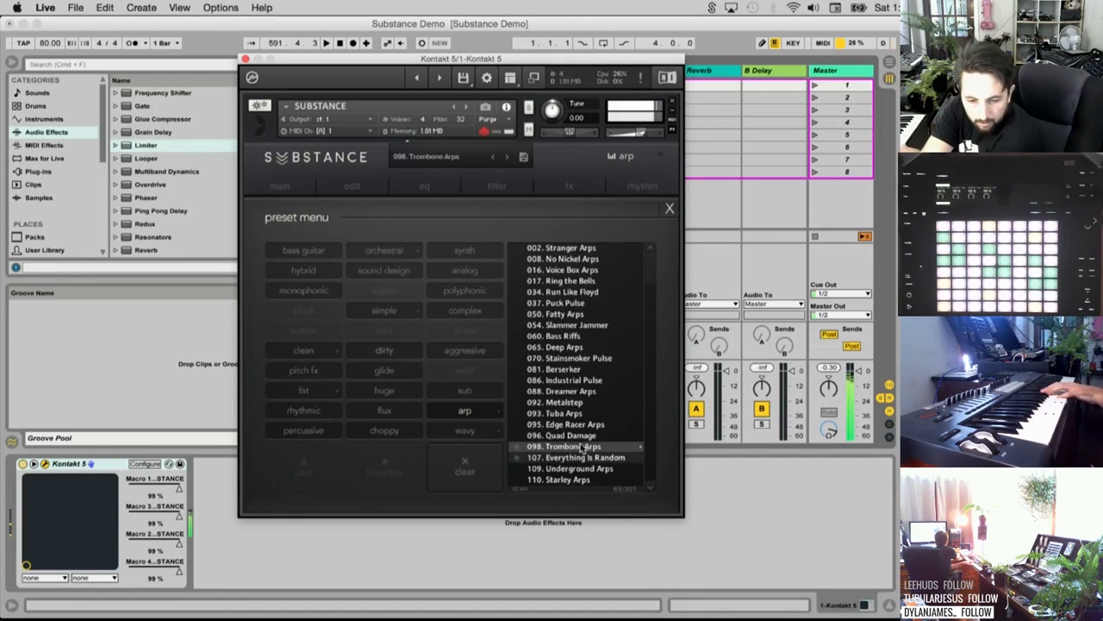
left_click(585, 436)
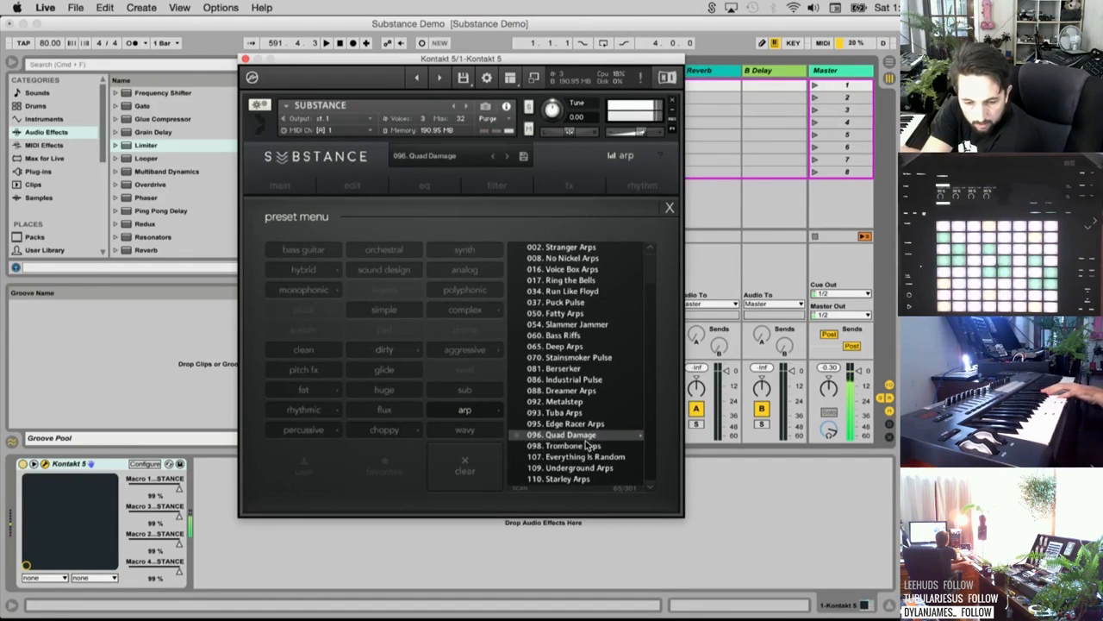
Raise the song tempo to 165 BPM and load the 109. Underground Arps preset
left_click_drag(50, 43, 50, 9)
left_click_drag(50, 43, 50, 2)
mouse_move(50, 43)
left_mouse_down()
mouse_move(50, 26)
mouse_move(50, 42)
left_mouse_up()
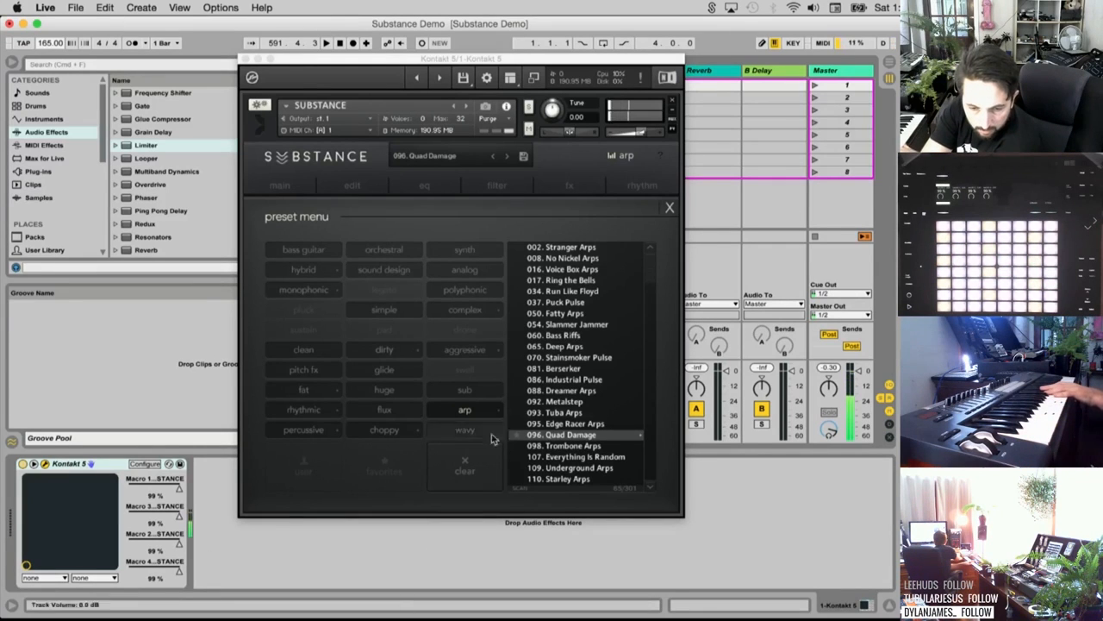
left_click(573, 468)
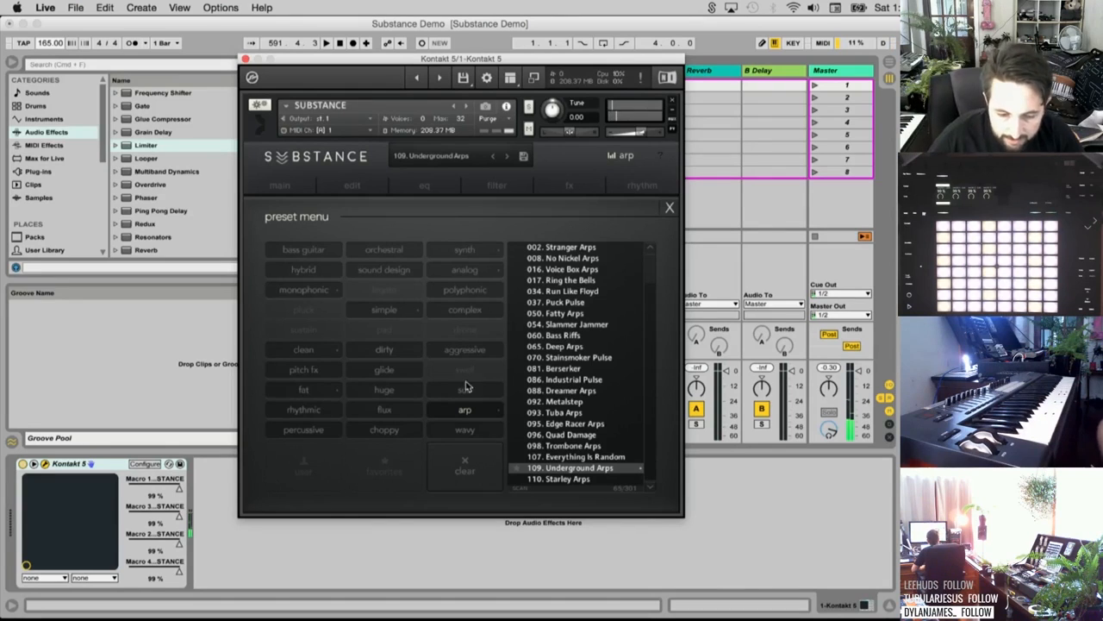
Filter the presets by polyphonic instead of arp and audition 276. Hard Rocker Bass and 281. Simple Upright
left_click(467, 412)
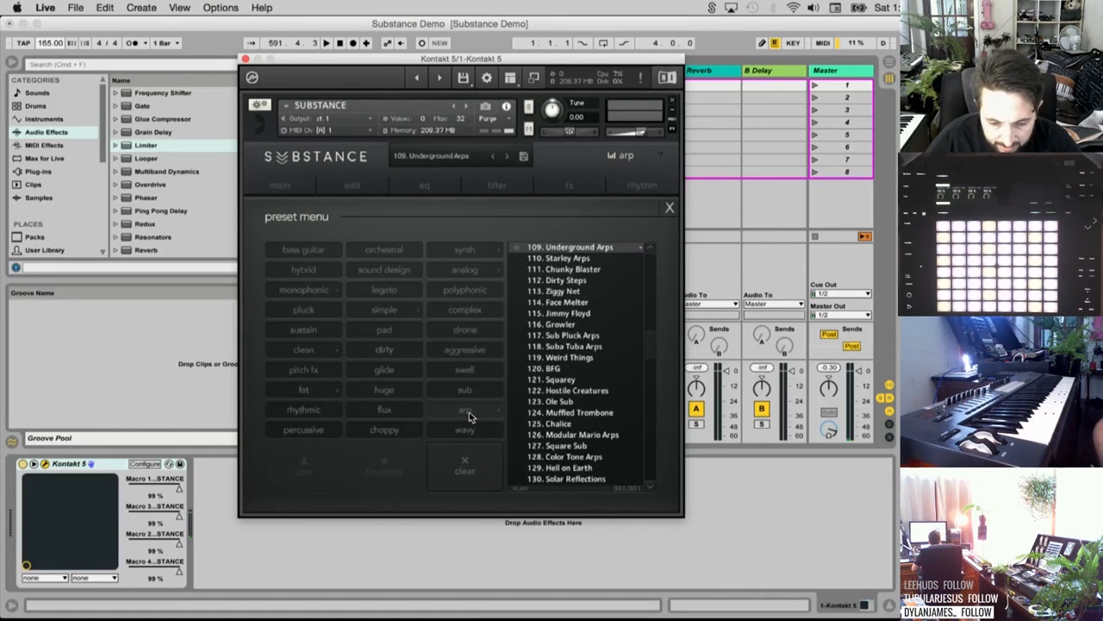
left_click(388, 349)
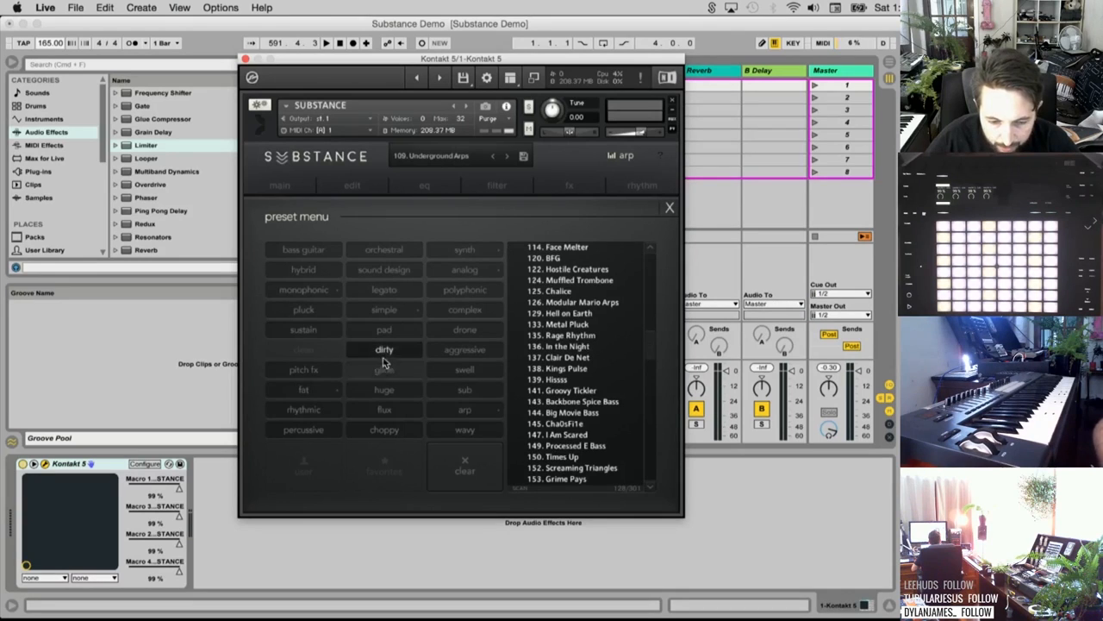
left_click(385, 351)
left_click(470, 291)
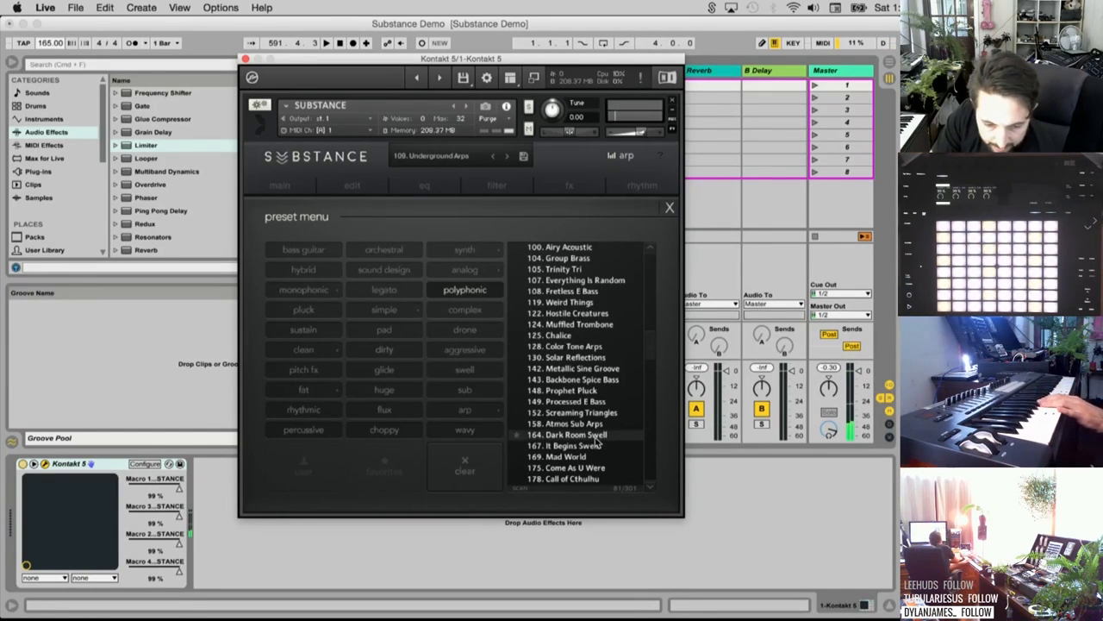
scroll(640, 356, "down", 10)
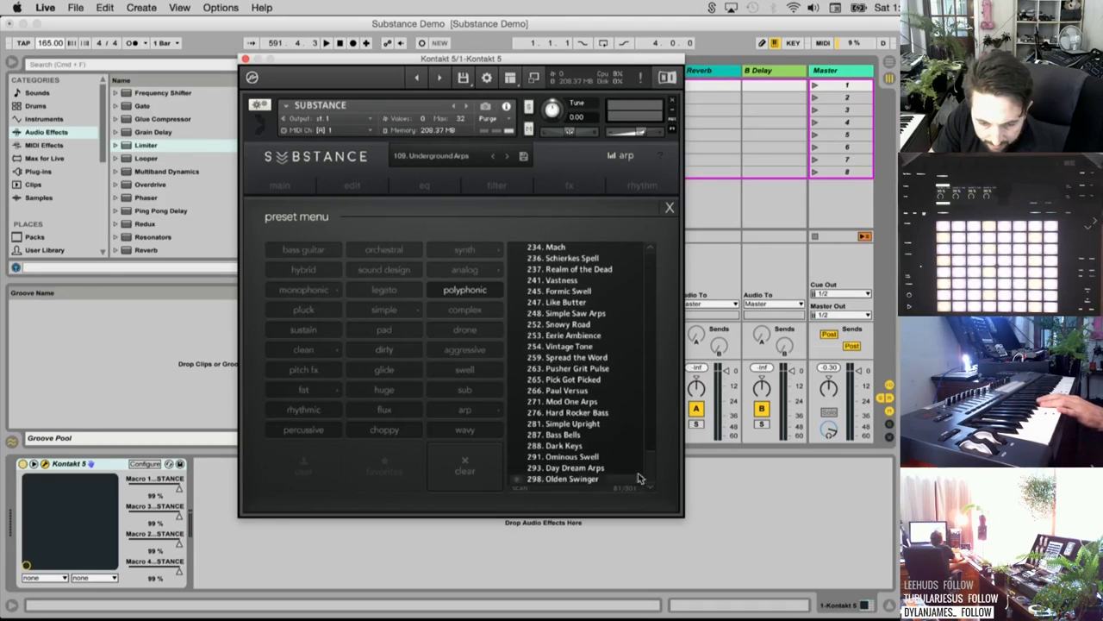
left_click(599, 413)
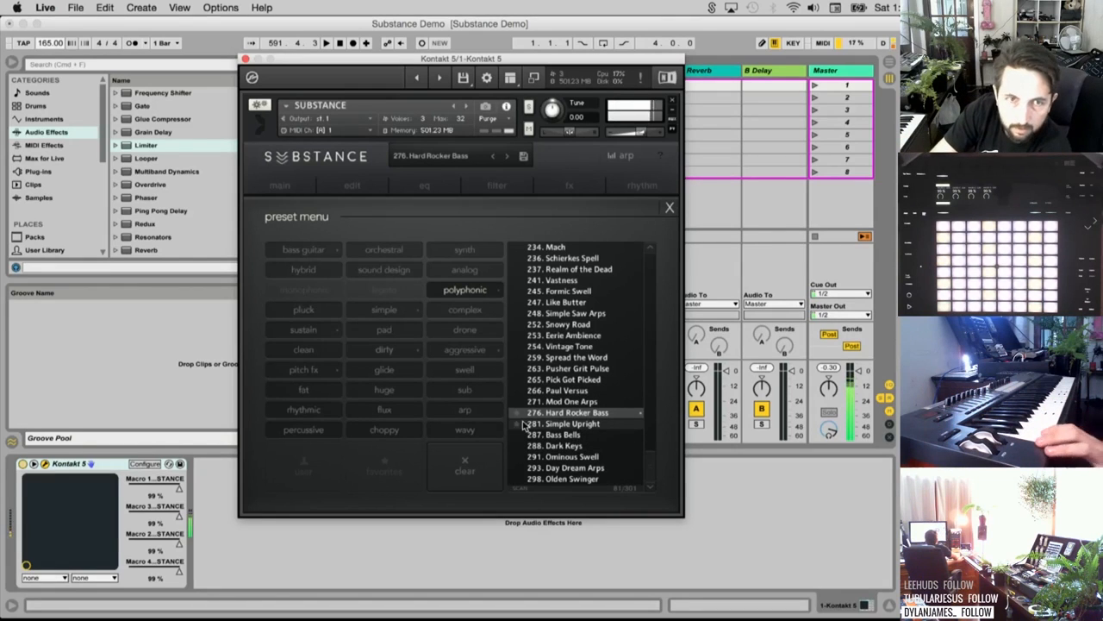
left_click(572, 424)
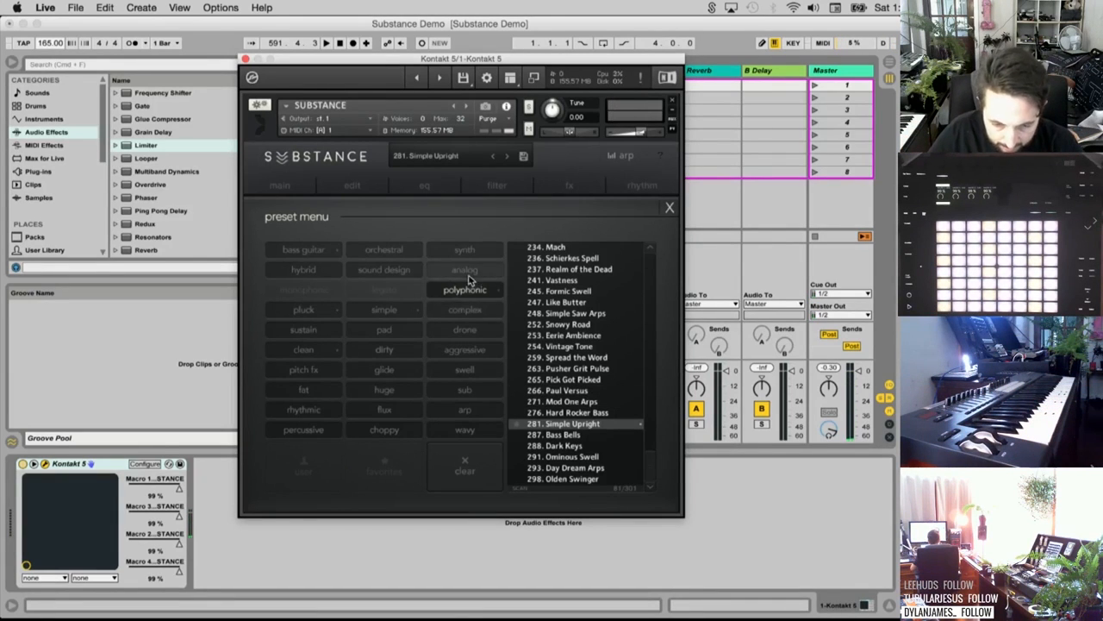
Clear the preset filters, filter by dirty and load the 172. Wobblediwobble preset
left_click(468, 452)
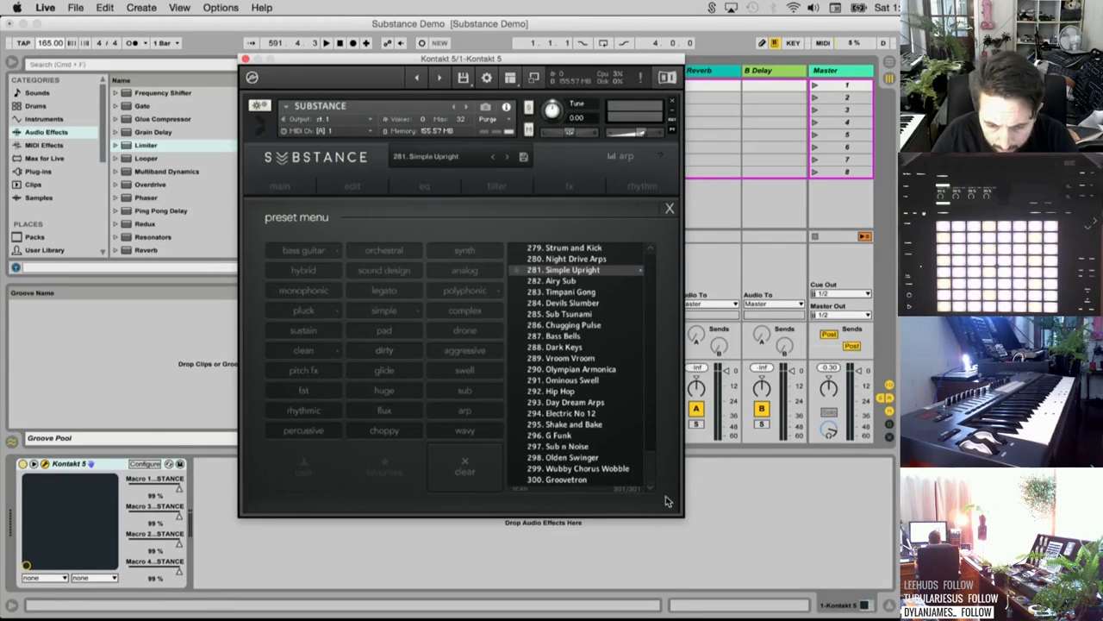
left_click_drag(652, 473, 653, 405)
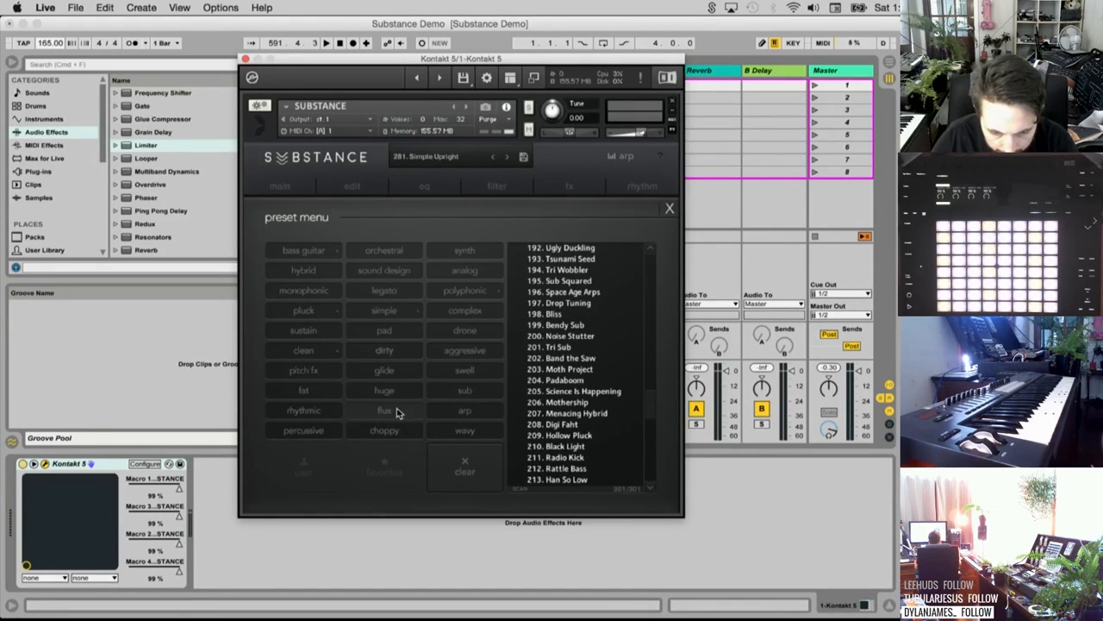
left_click(384, 350)
left_click(579, 261)
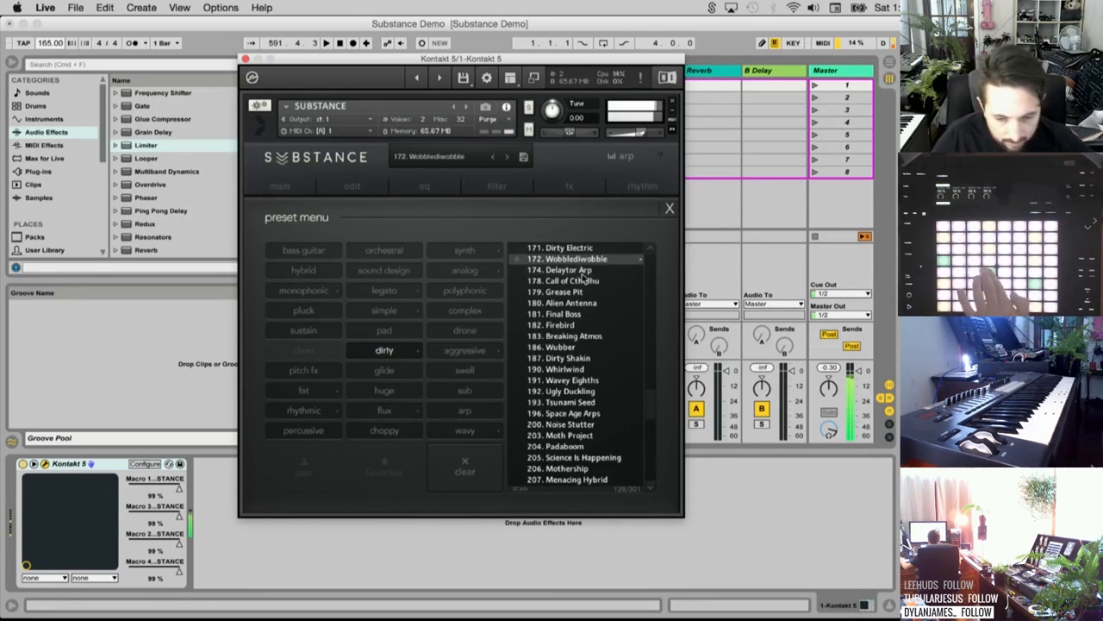
Close the preset menu and show the macro 1 slots of the loaded preset
left_click(672, 208)
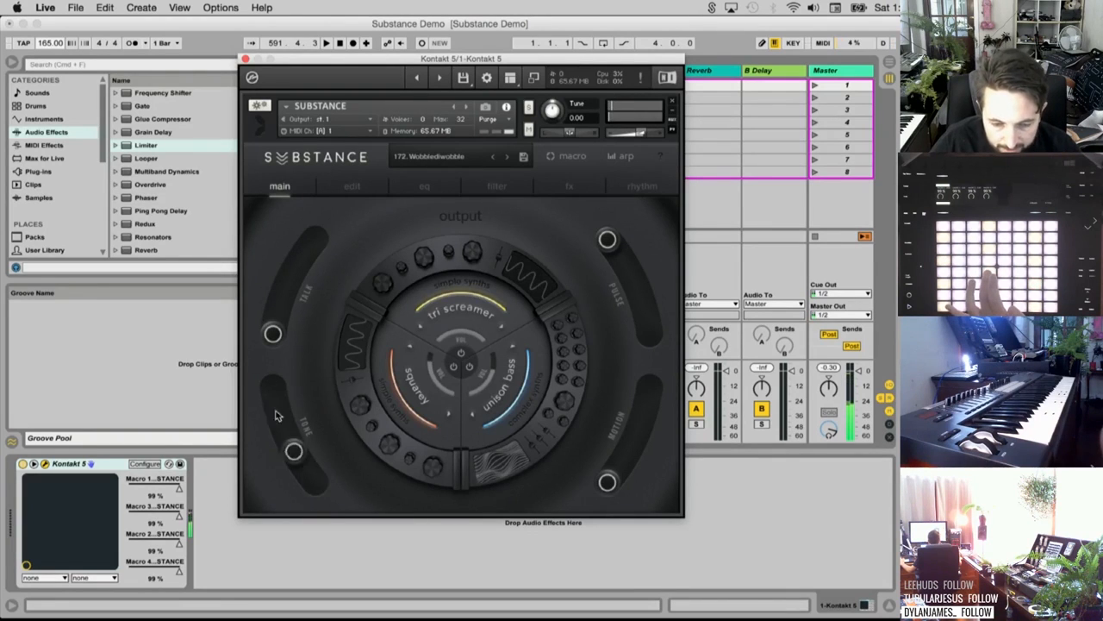
left_click(581, 162)
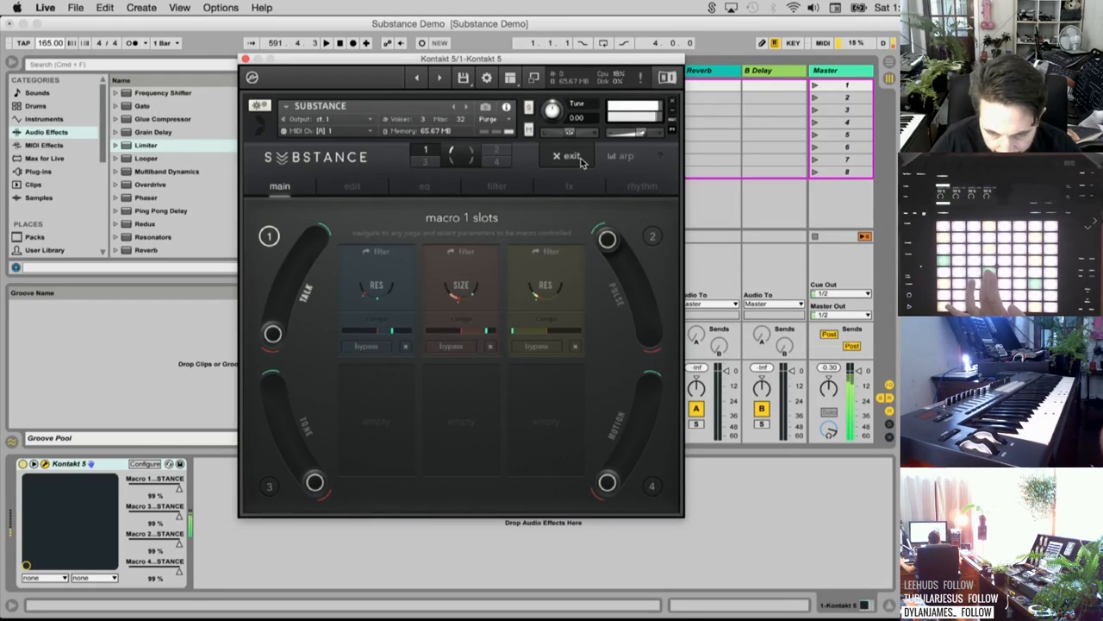
Leave the macro assignment view and look at the source selection of the tri screamer, squarey and unison bass layers
left_click(584, 158)
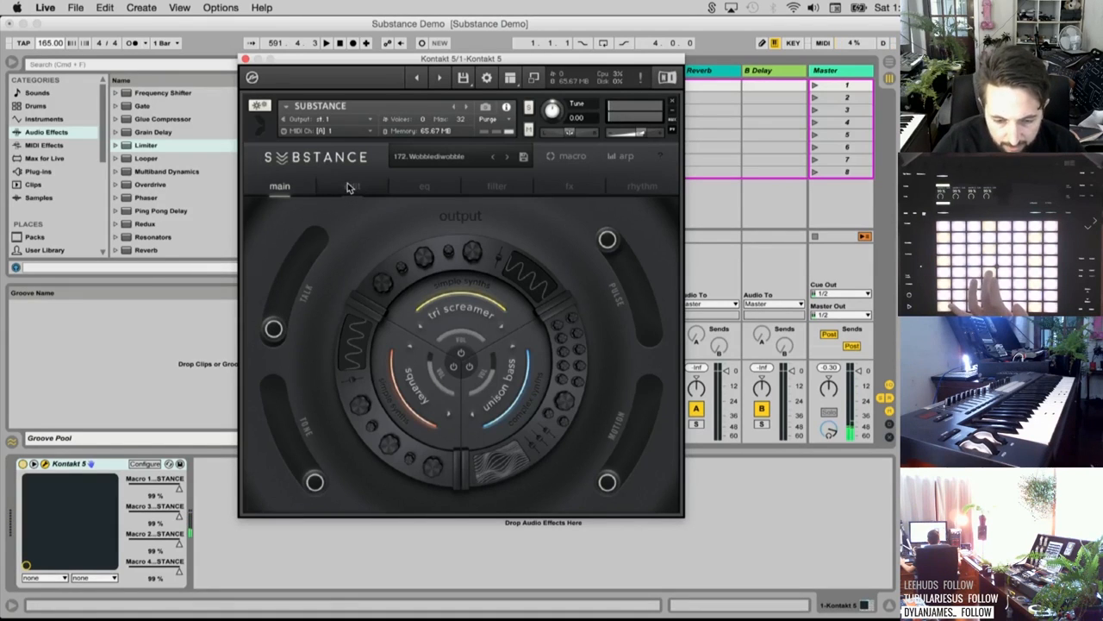
left_click(404, 245)
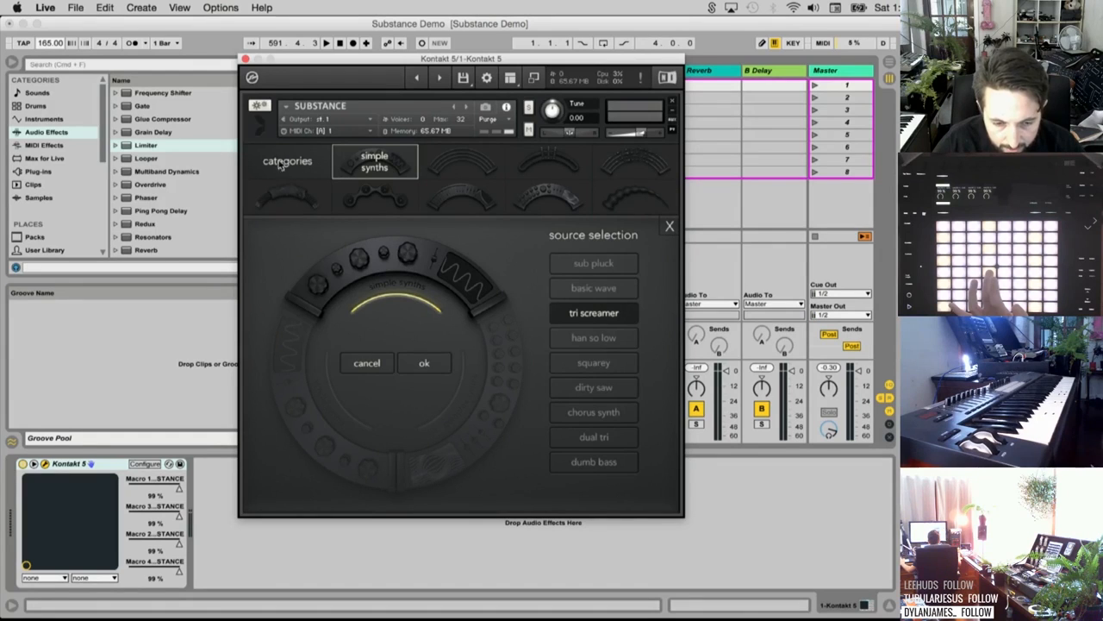
left_click(668, 227)
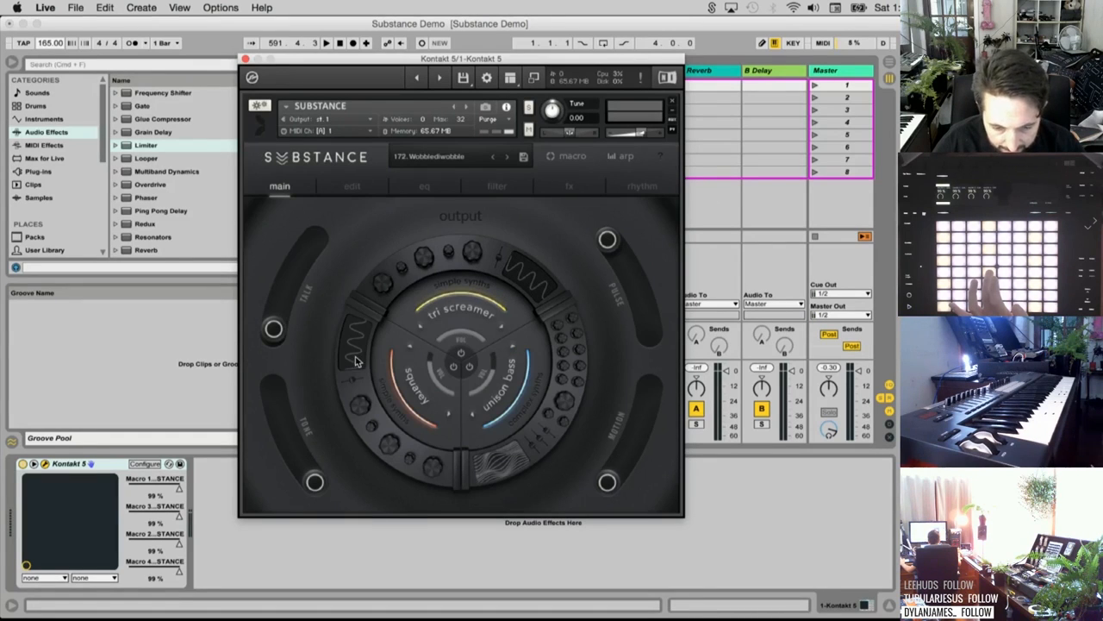
left_click(397, 397)
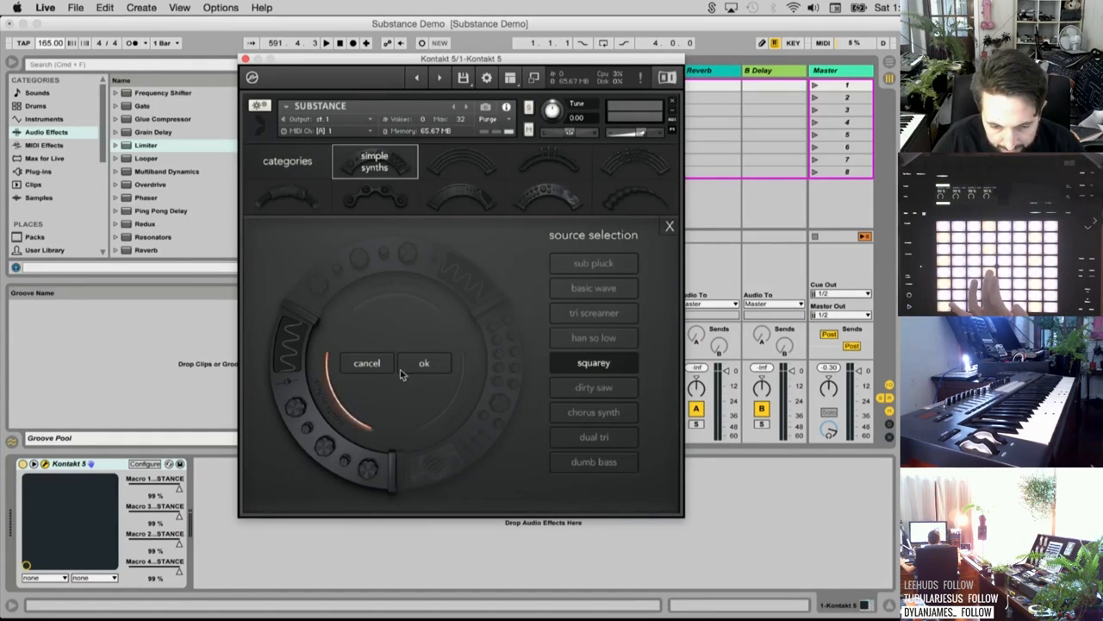
left_click(670, 229)
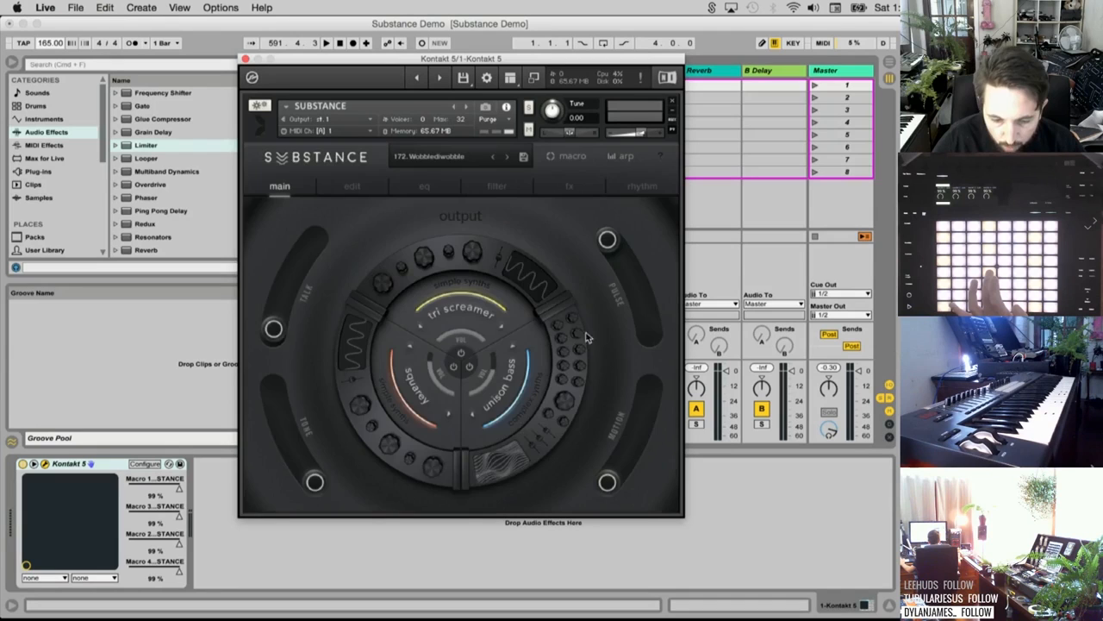
left_click(513, 407)
left_click(671, 229)
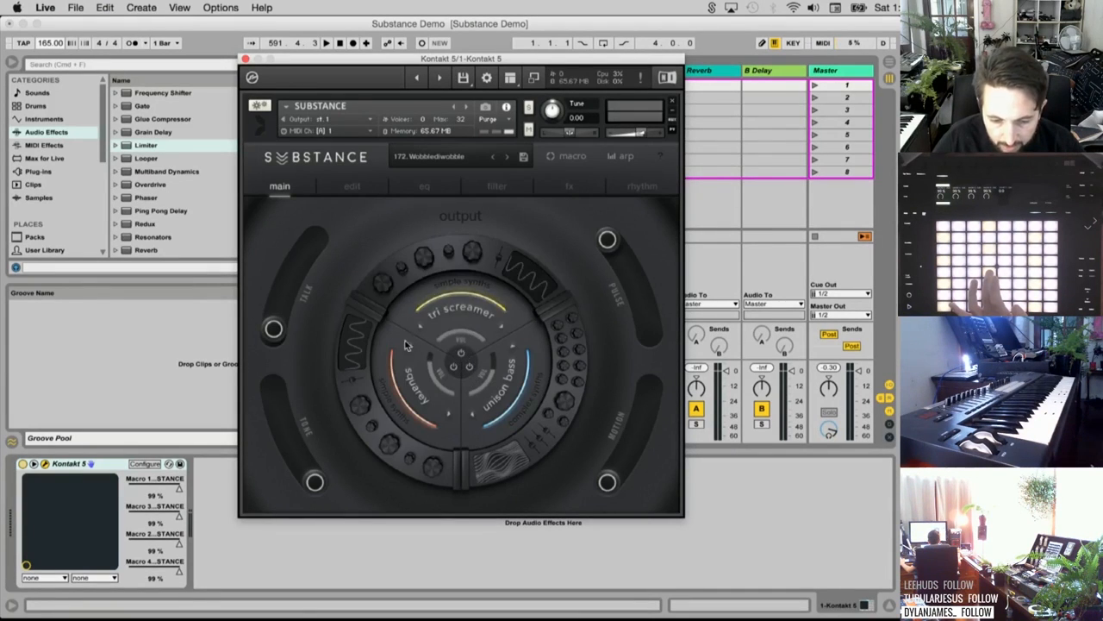
Cycle the squarey layer's source through the categories from bass guitars to complex synths, ending on one-shots & impacts with gong
left_click(380, 367)
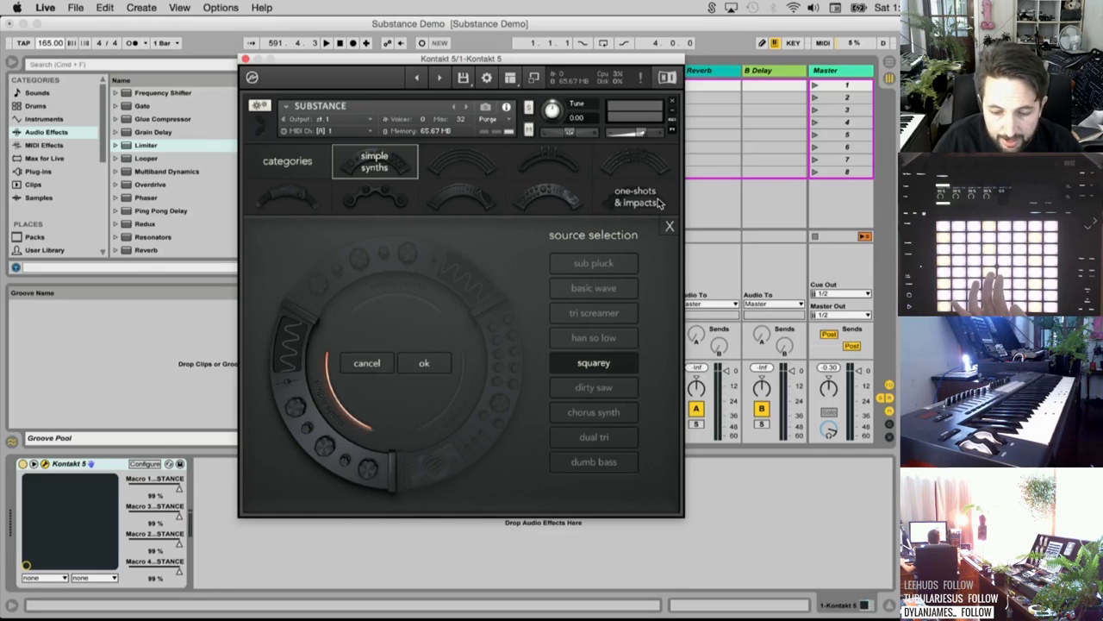
left_click(459, 164)
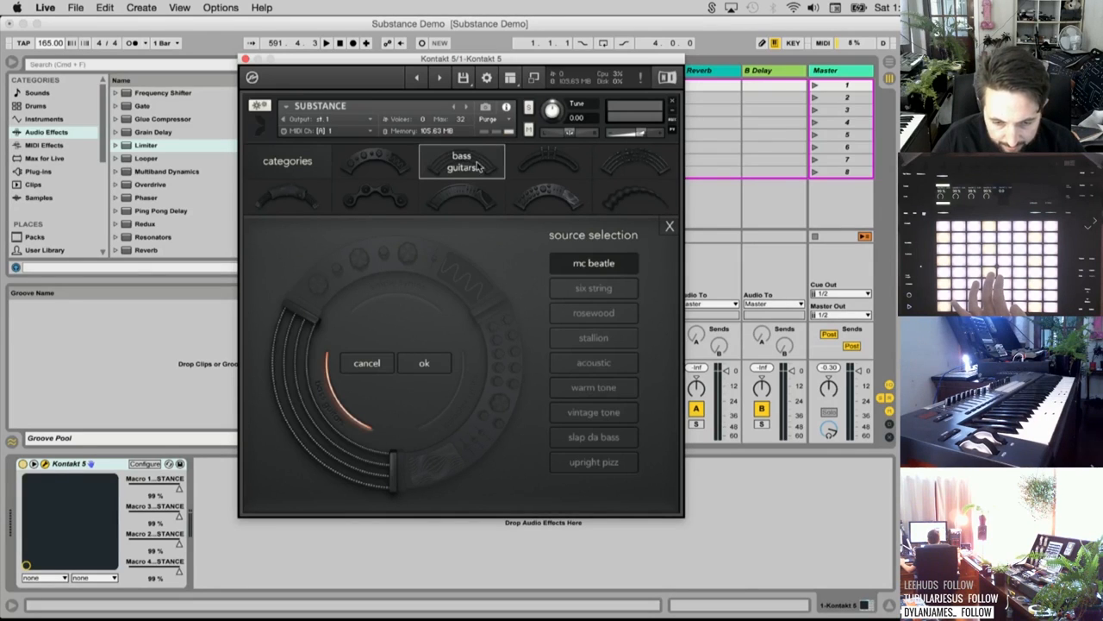
left_click(549, 168)
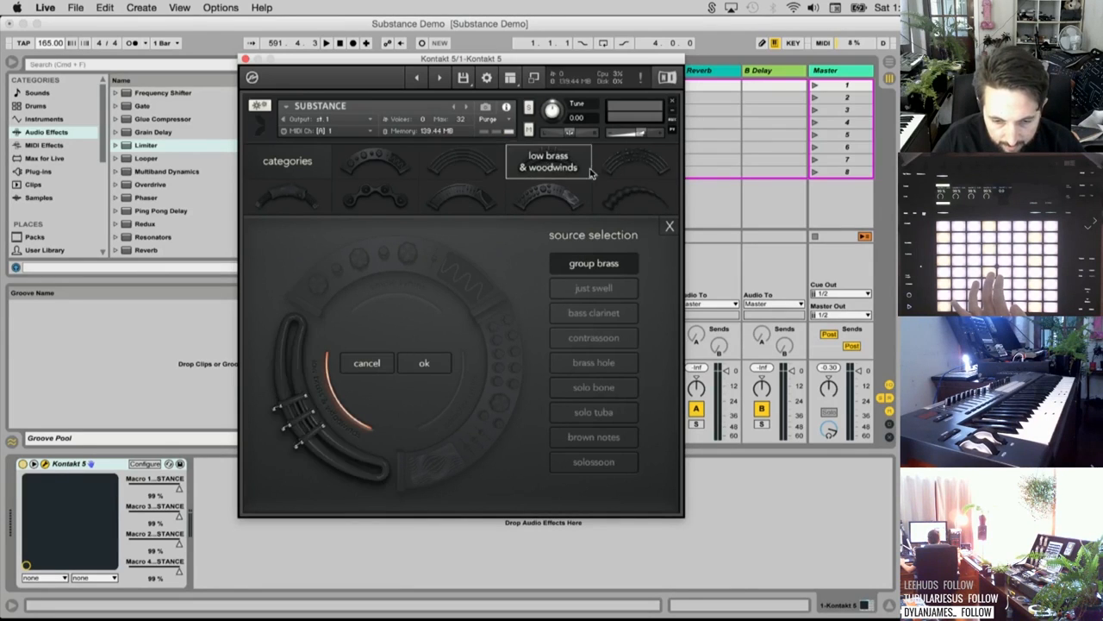
left_click(635, 164)
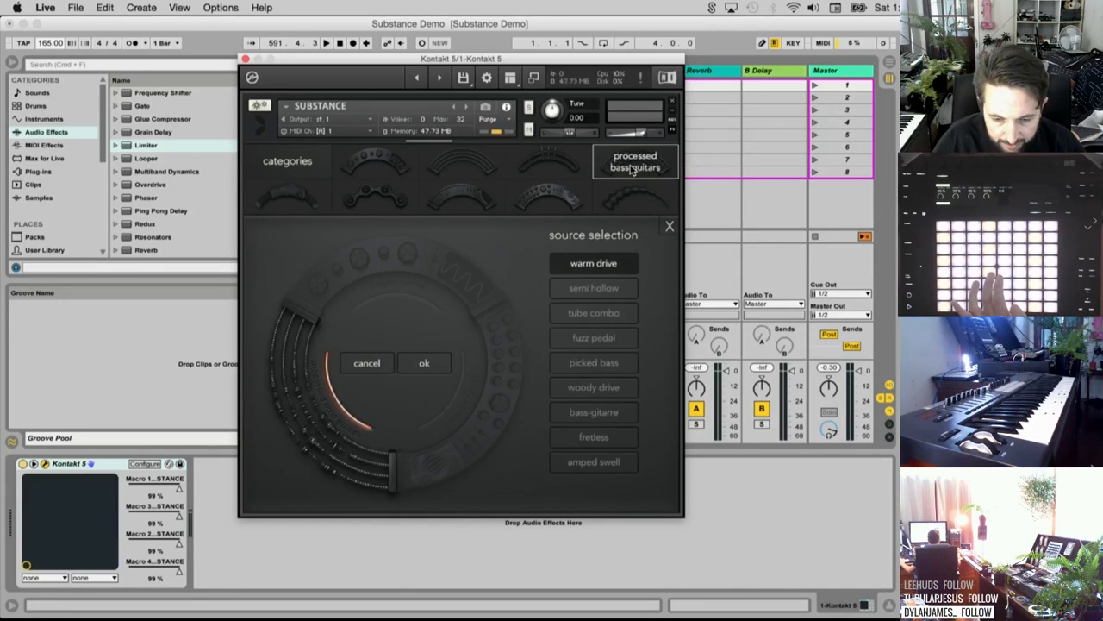
left_click(293, 200)
left_click(375, 198)
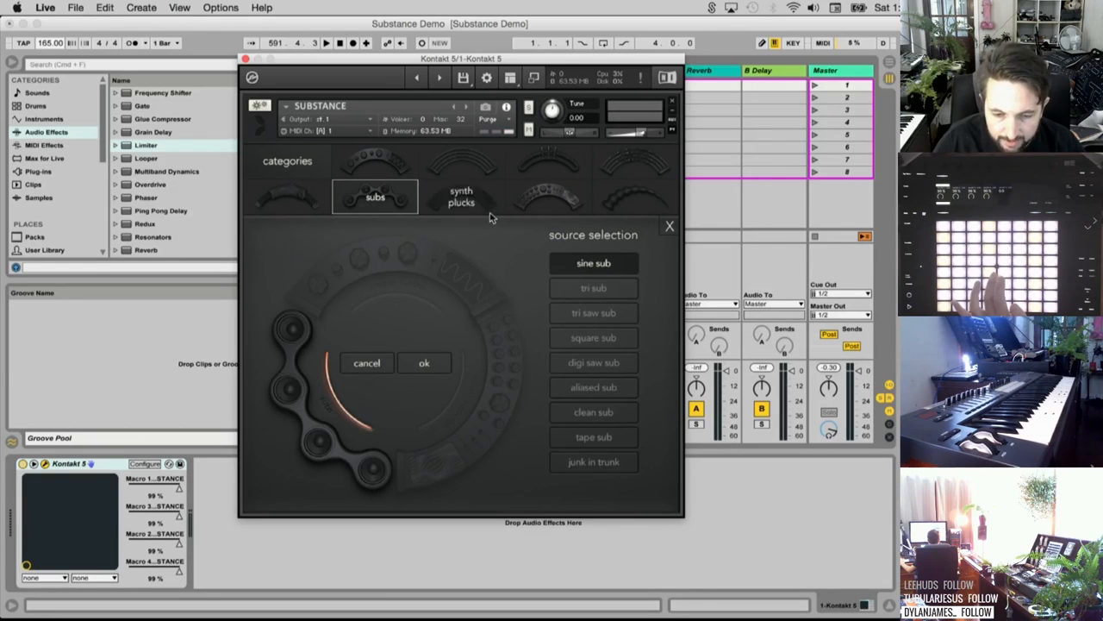
left_click(462, 197)
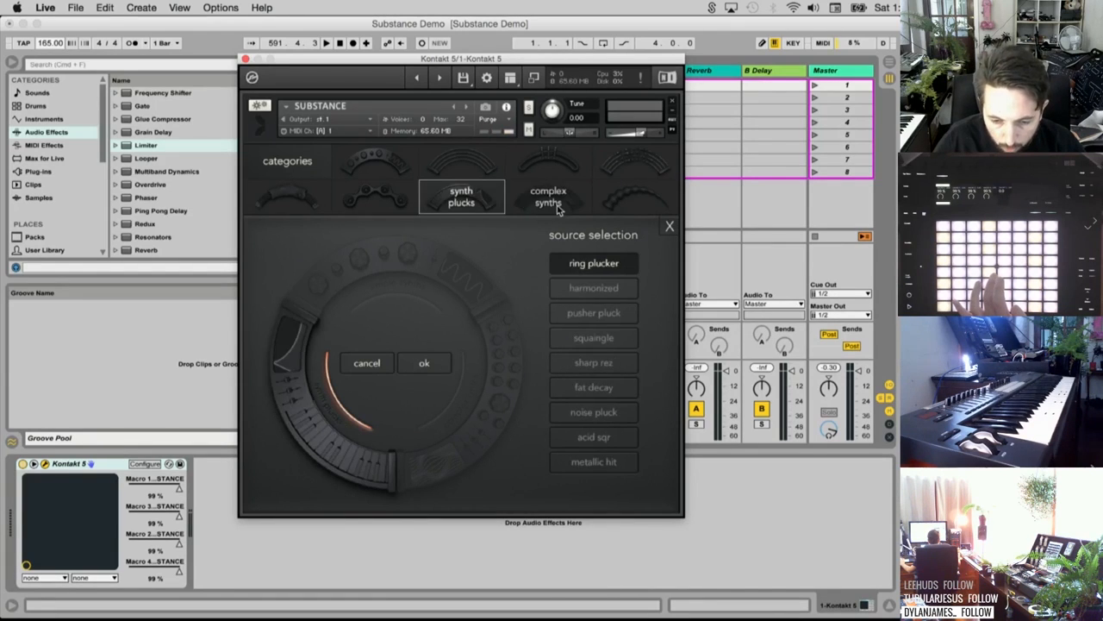
left_click(549, 197)
left_click(635, 198)
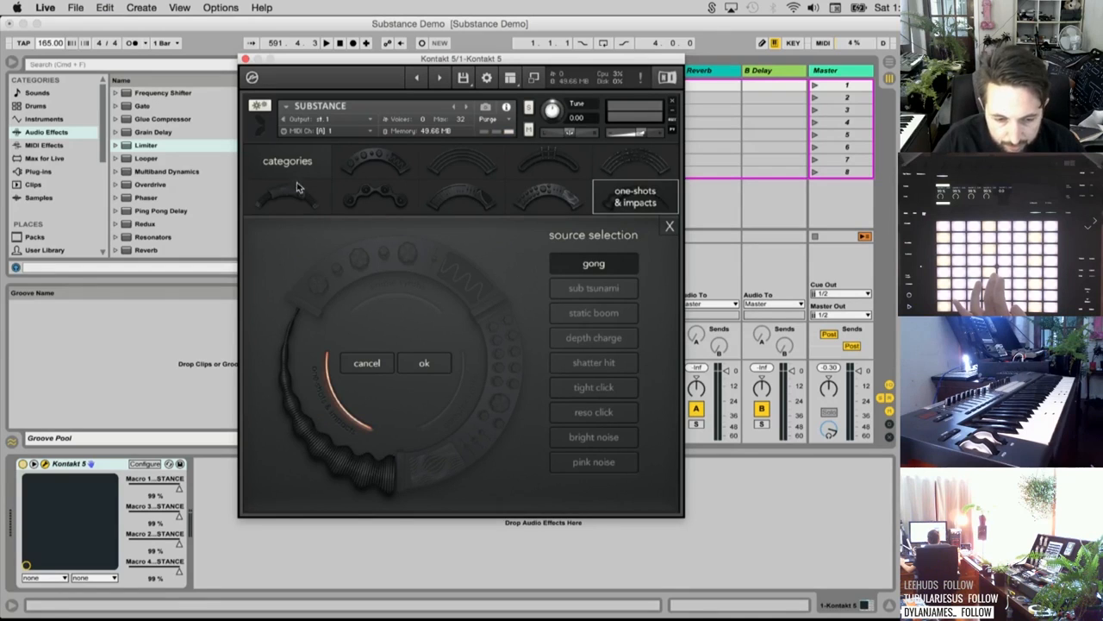
left_click(669, 226)
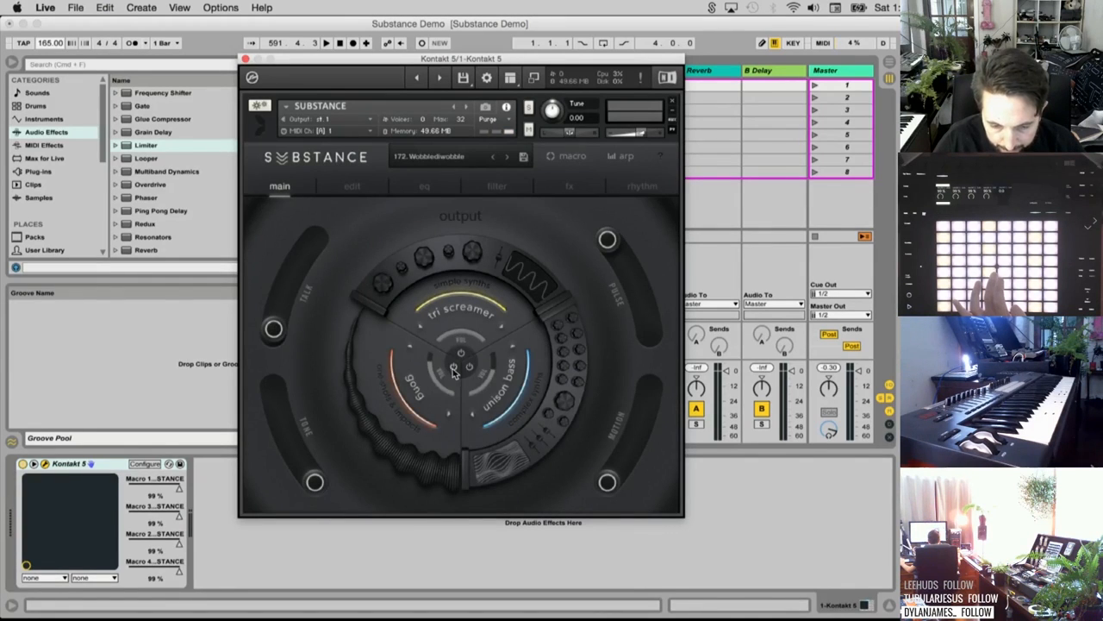
Turn off the gong and unison bass layers and set the tri screamer layer's source to sub pluck from simple synths
left_click(454, 370)
left_click(470, 369)
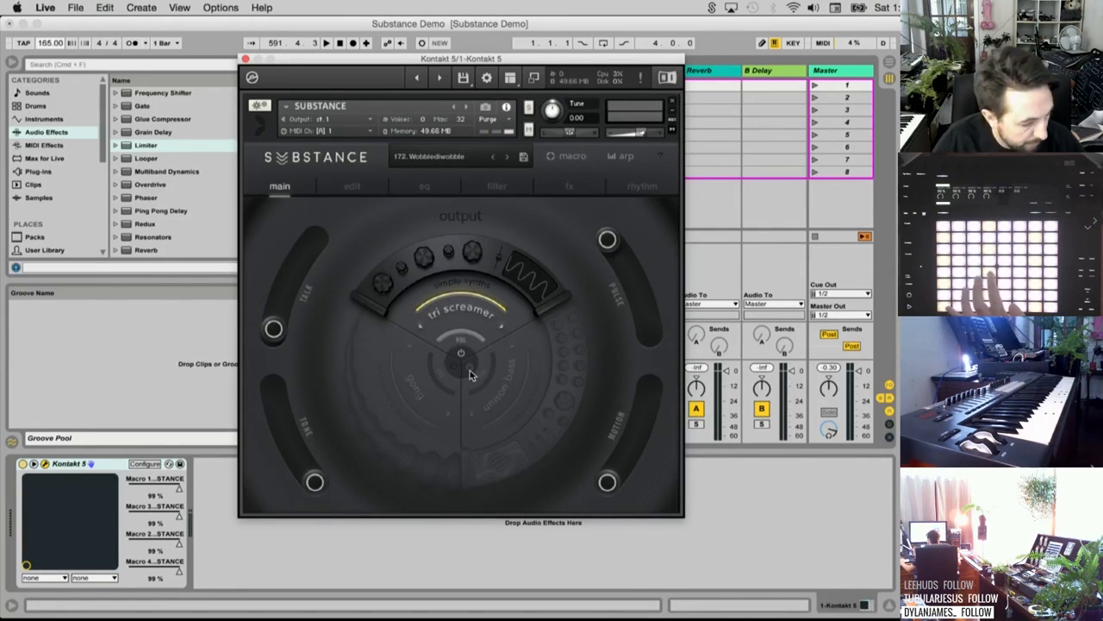
left_click(470, 307)
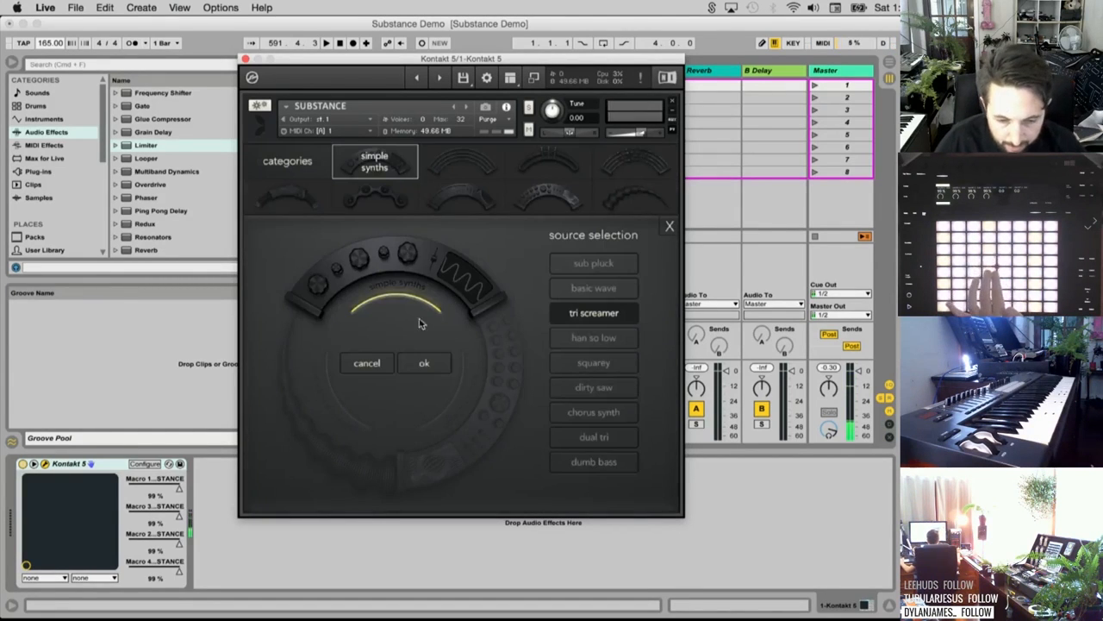
left_click(377, 161)
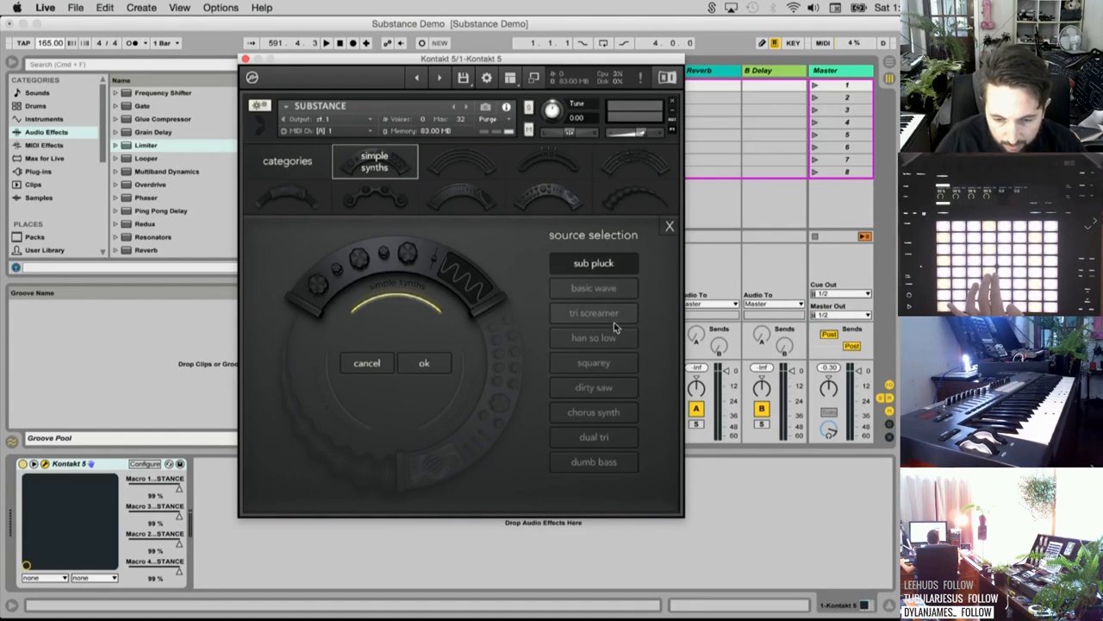
left_click(610, 314)
left_click(606, 271)
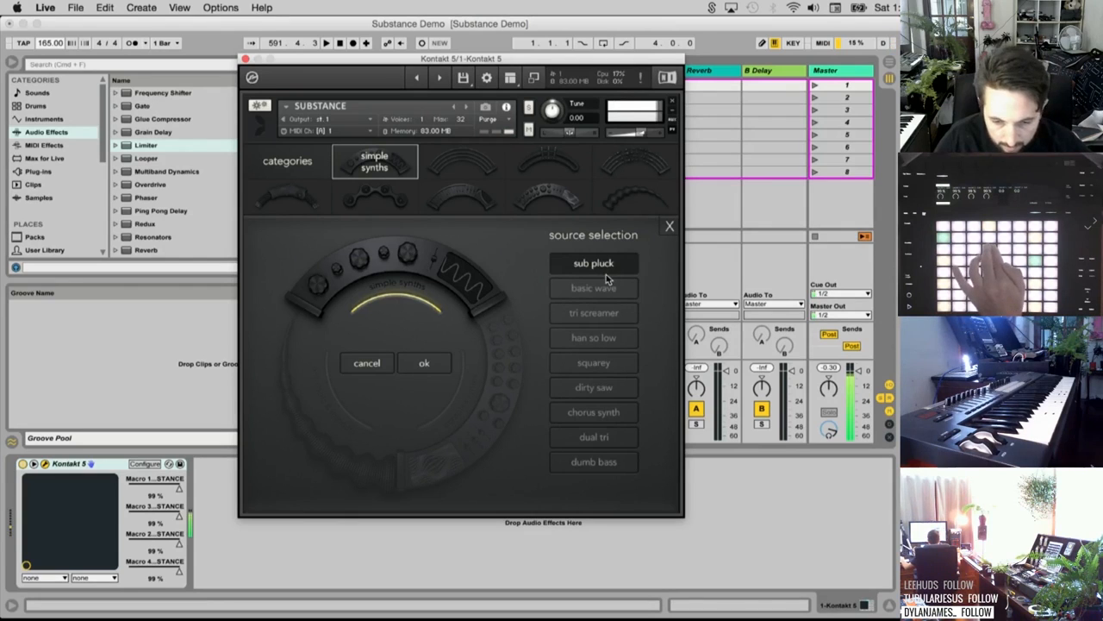
left_click(671, 227)
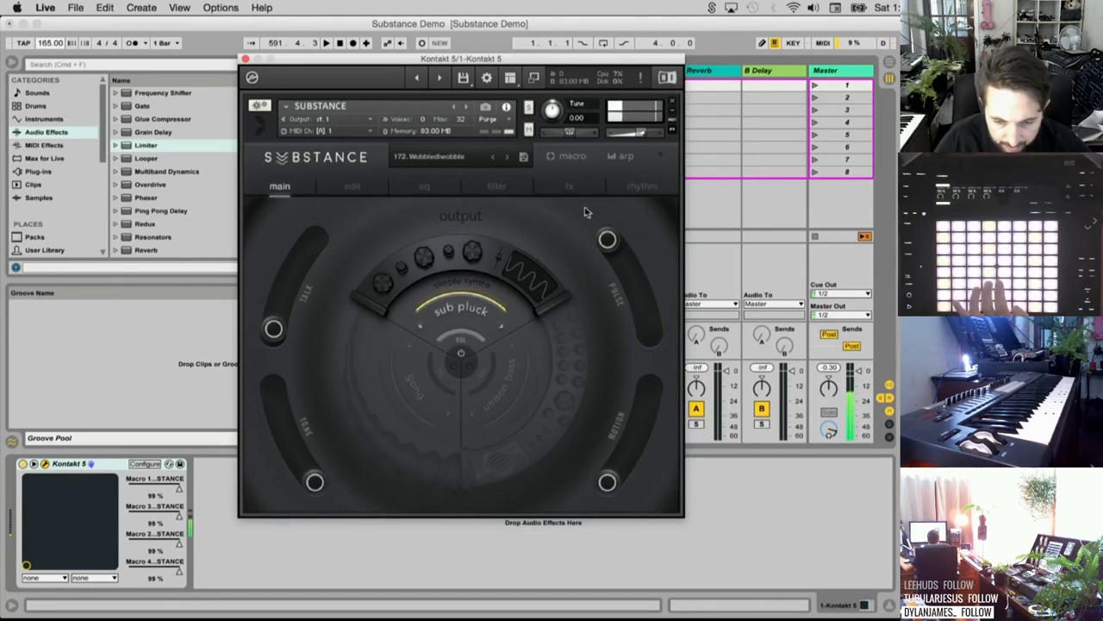
Look at the arpeggiator and the rhythm page to check what modulates the sub pluck layer
left_click(619, 157)
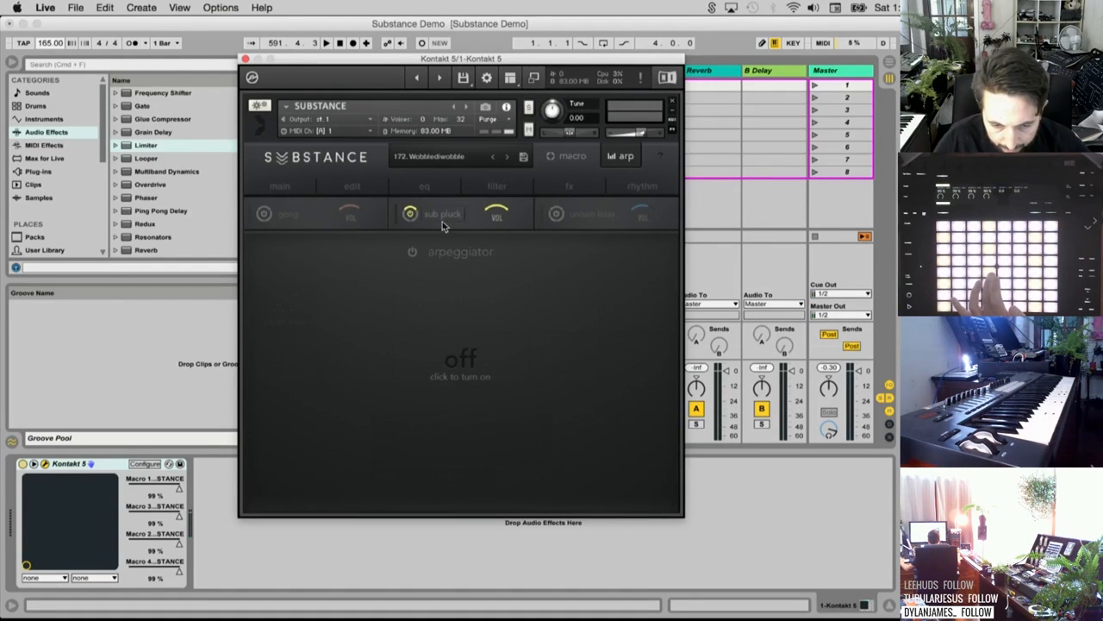
left_click(624, 157)
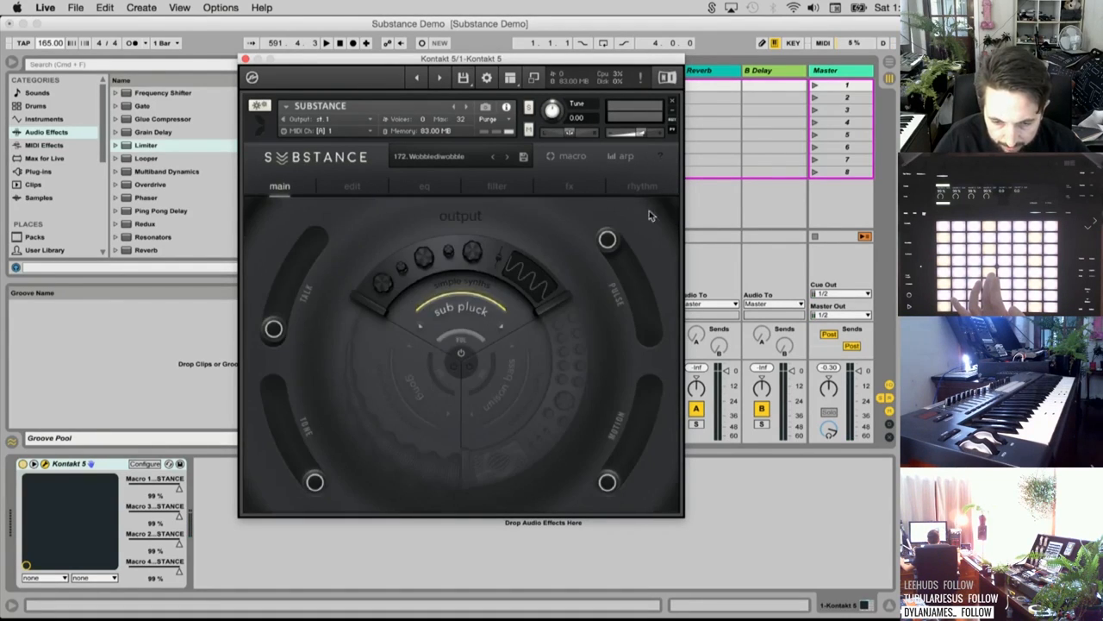
left_click(638, 186)
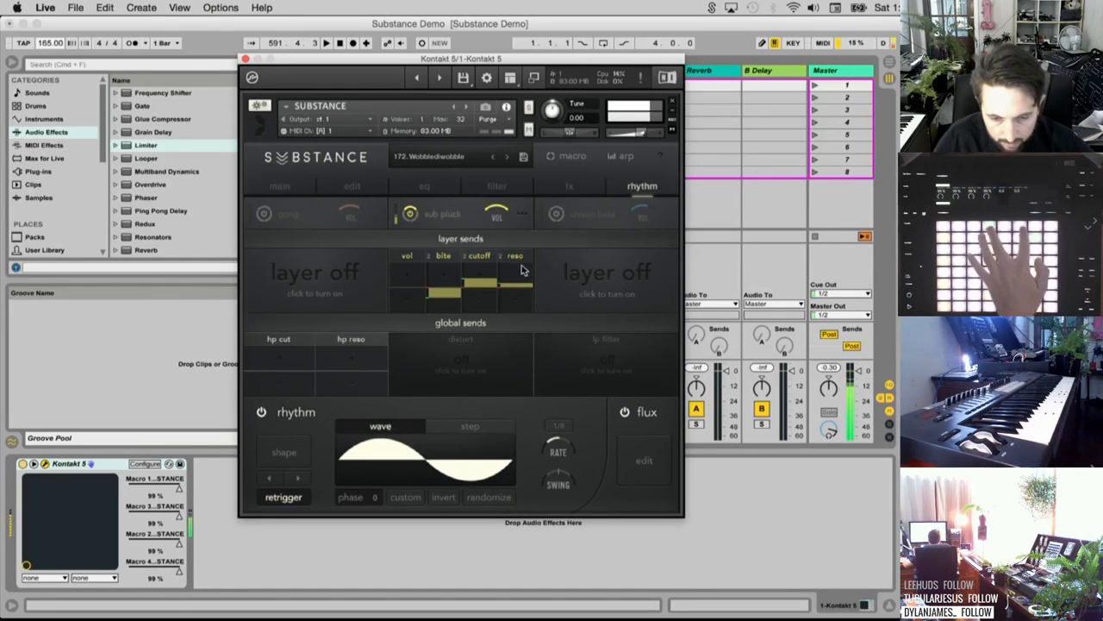
left_click(293, 186)
Discard the preset changes, audition 196. Space Age Arps and load the 181. Final Boss preset
left_click(429, 158)
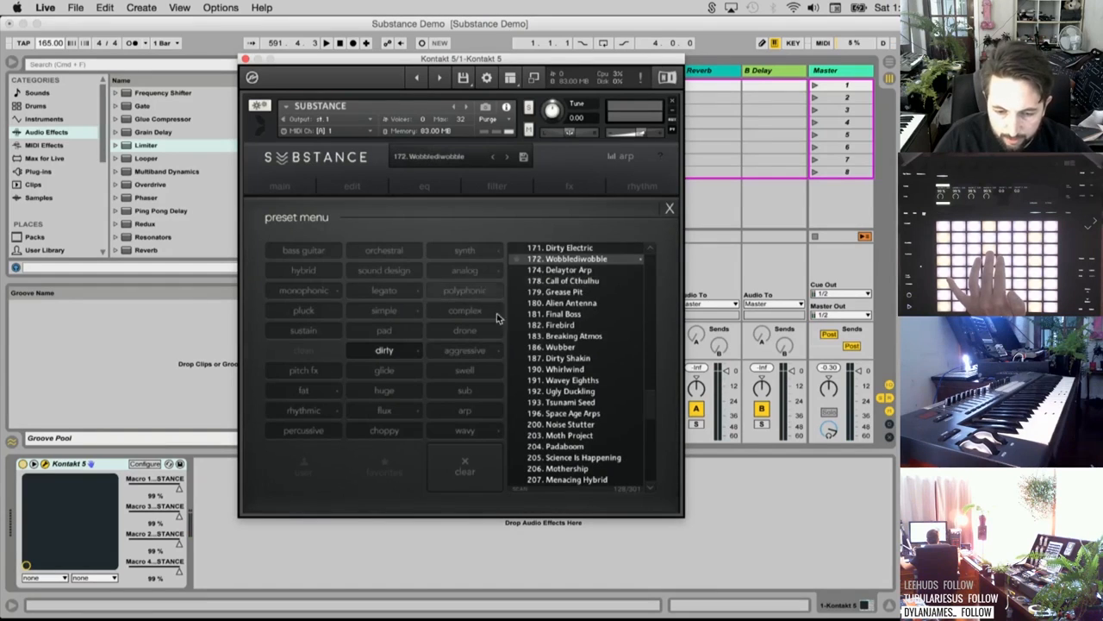
left_click(576, 423)
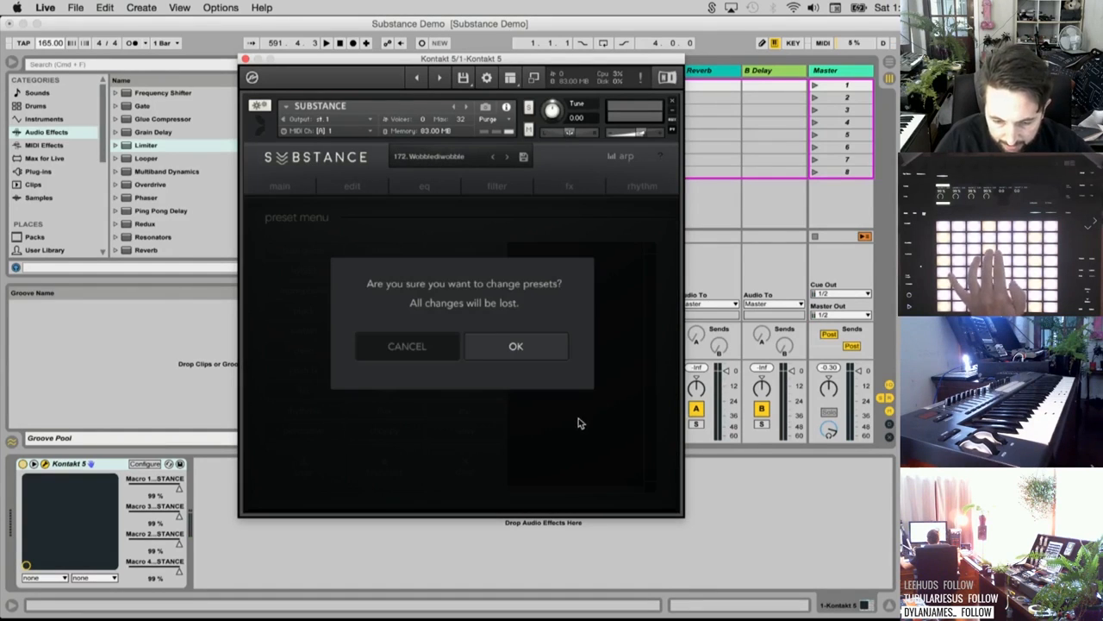
left_click(515, 348)
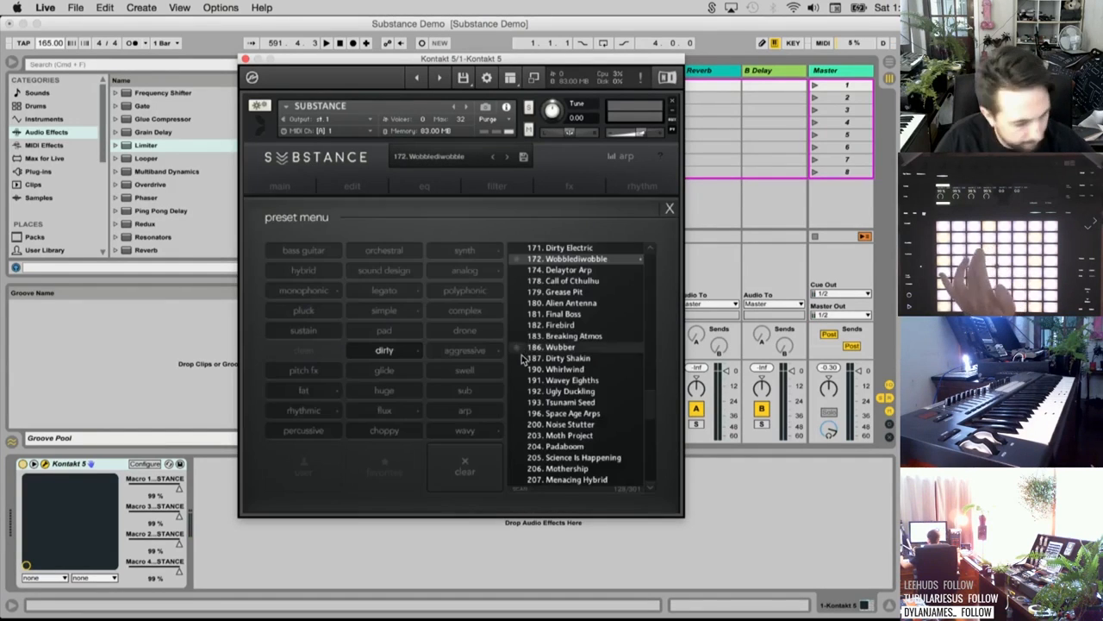
left_click(573, 317)
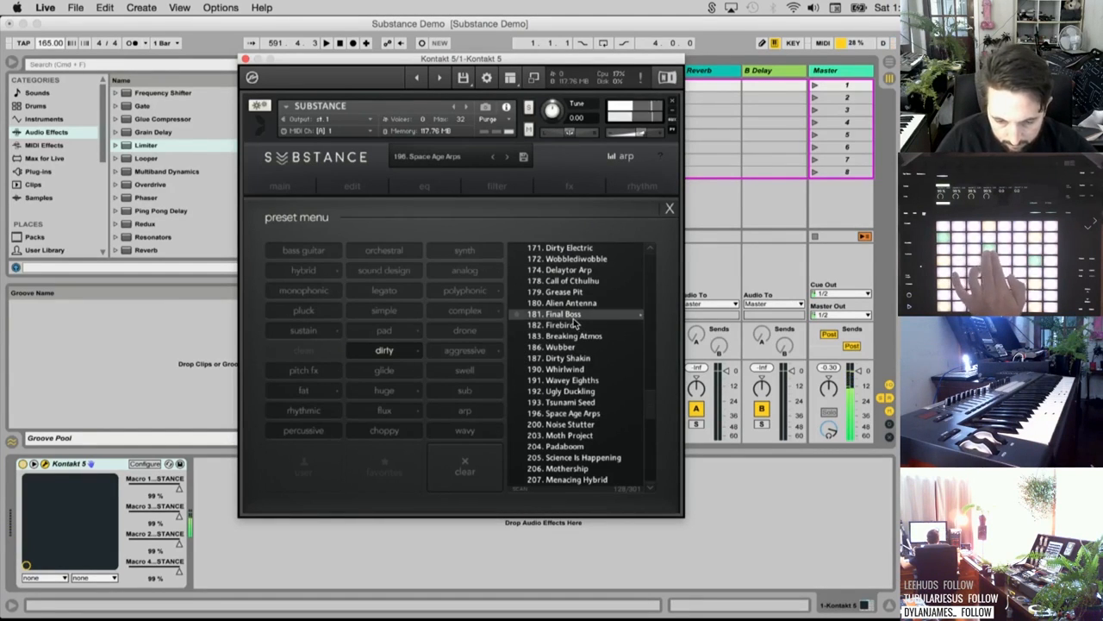
left_click(308, 203)
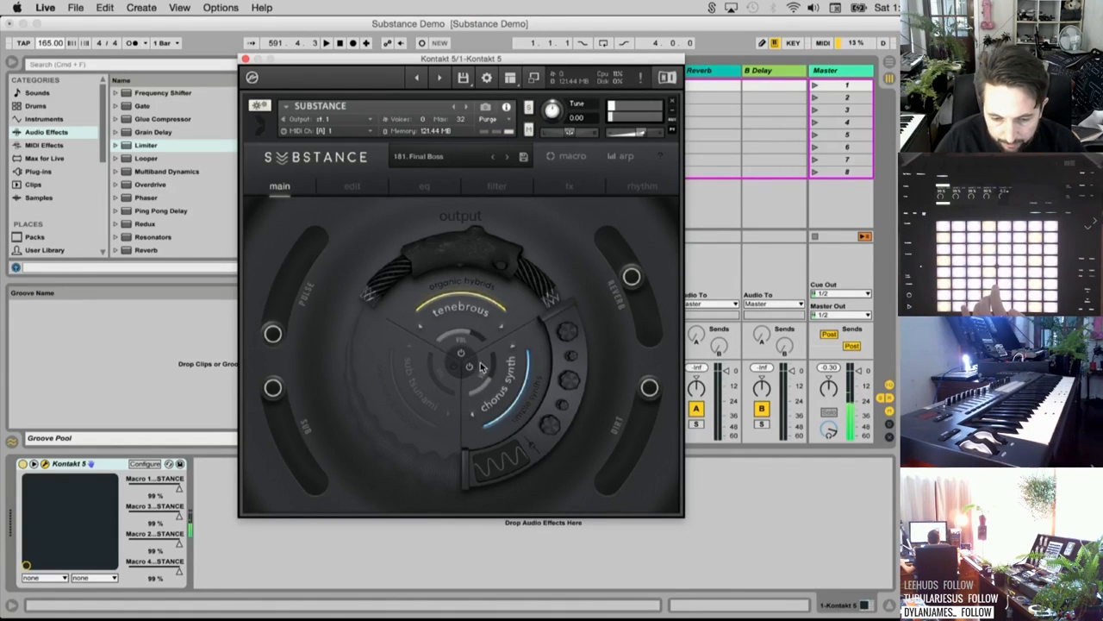
Replace the tenebrous source with the simple synths category and audition basic wave and tri screamer
left_click(454, 272)
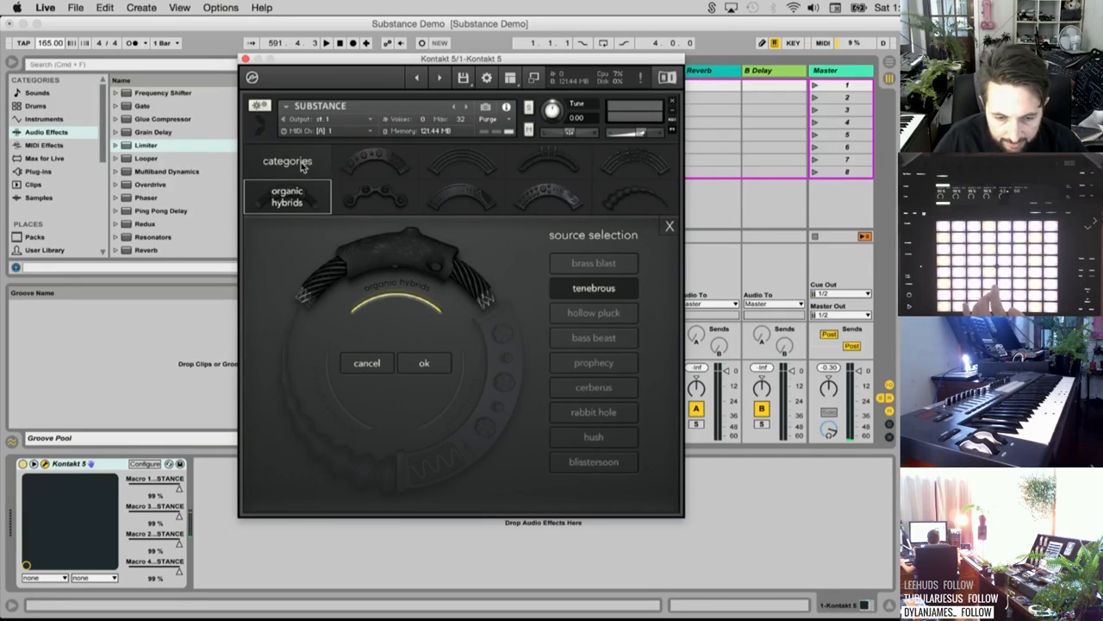
left_click(374, 161)
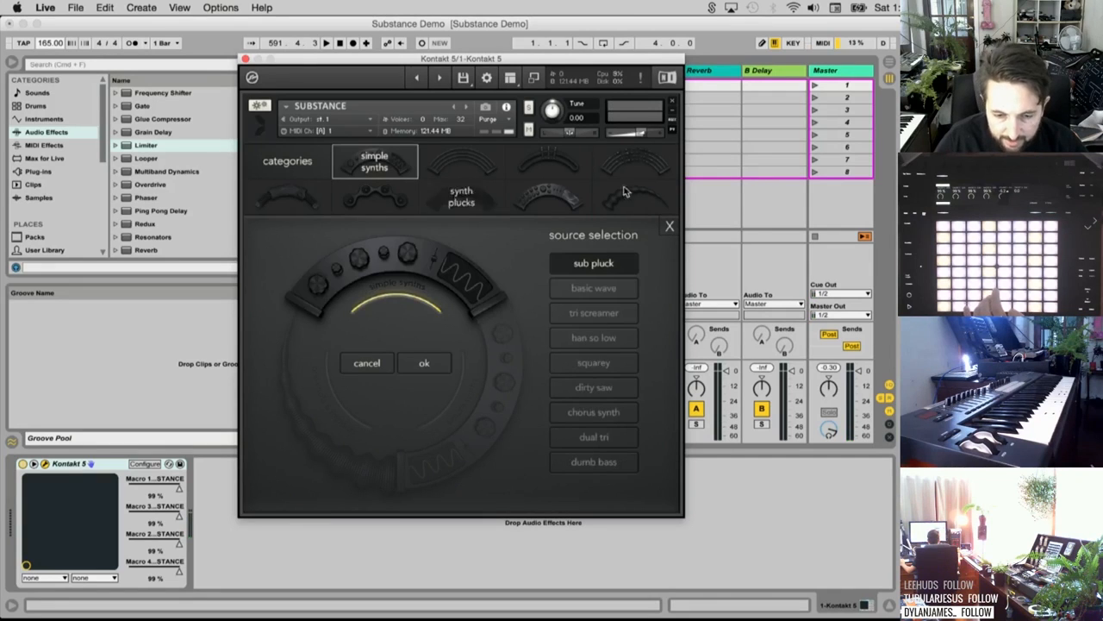
left_click(592, 293)
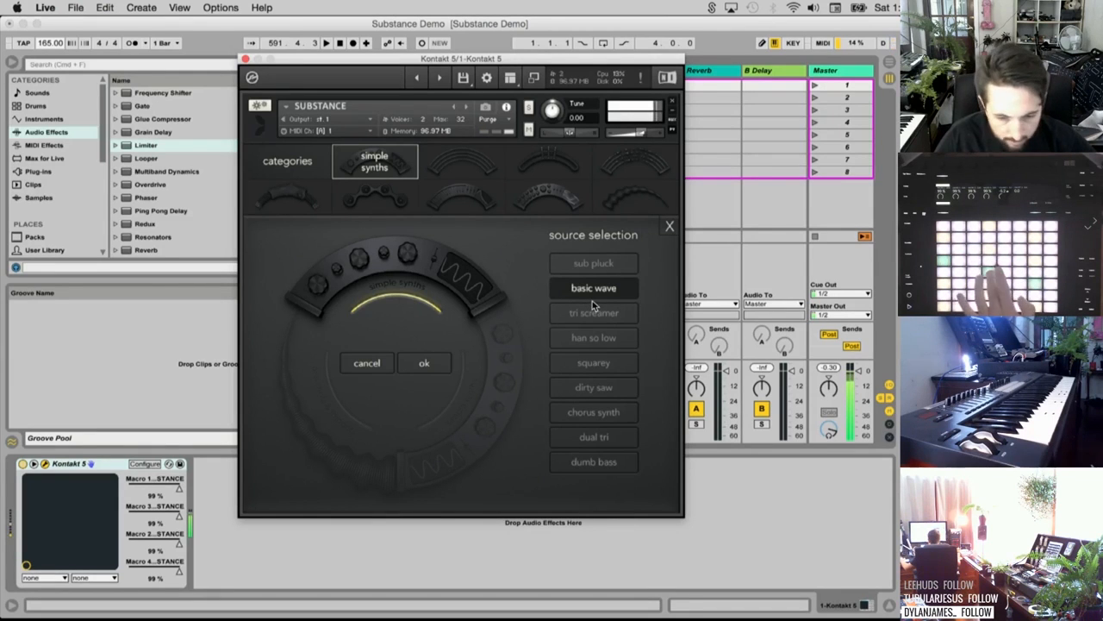
left_click(595, 314)
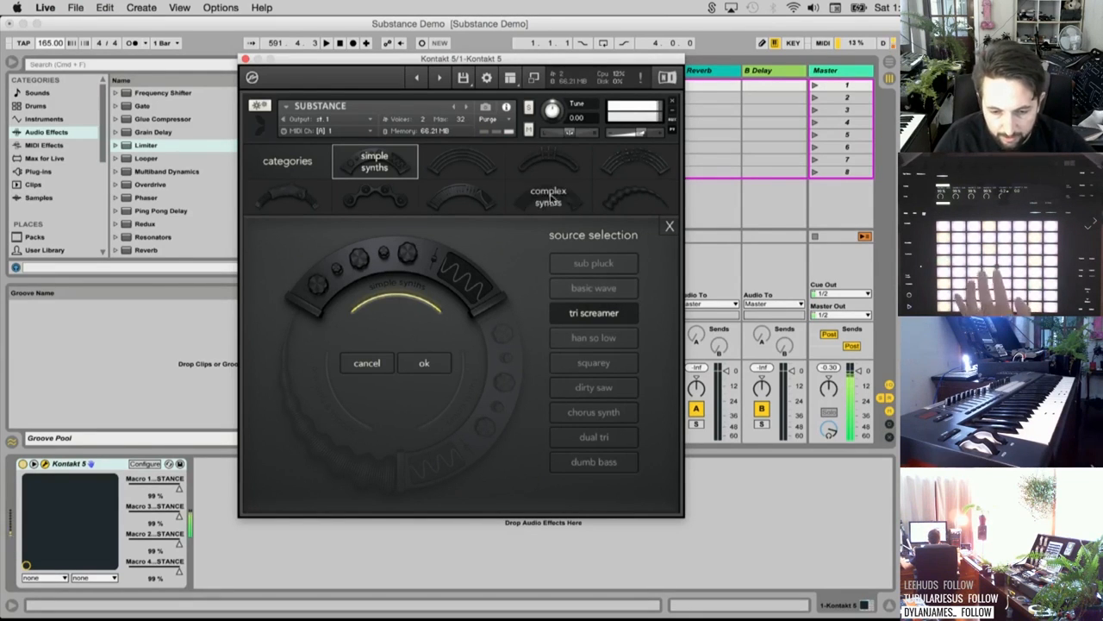
left_click(669, 227)
Check the effects on the tri screamer layer and reopen its source selection
left_click(569, 187)
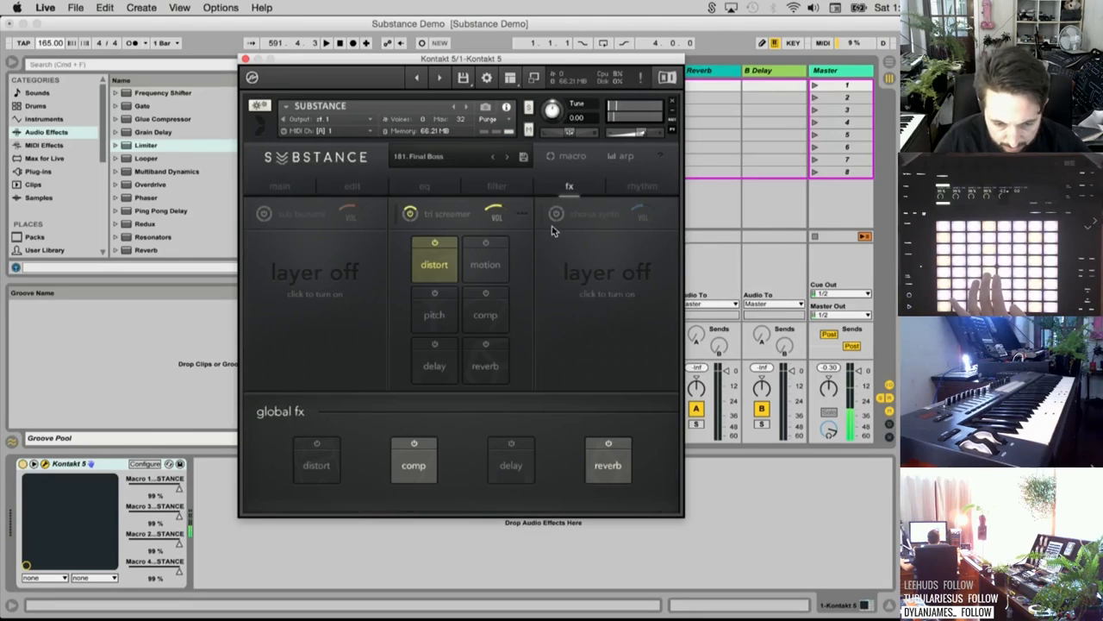
left_click(315, 187)
left_click(497, 264)
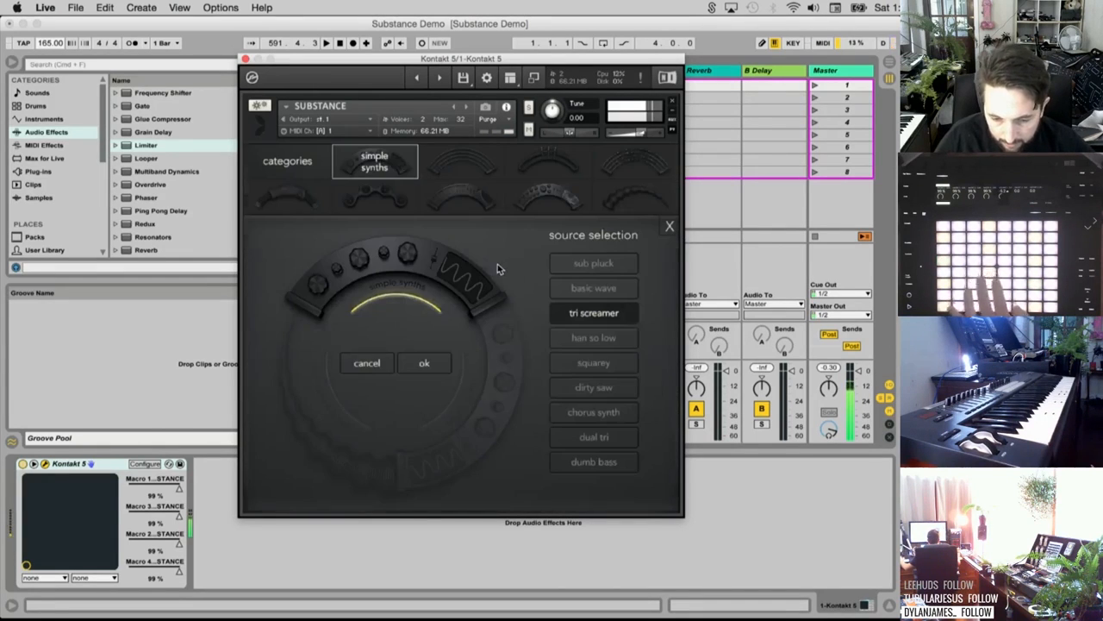
Audition han so low, squarey, dirty saw, chorus synth and dual tri, and set the layer's source to dumb bass
left_click(594, 337)
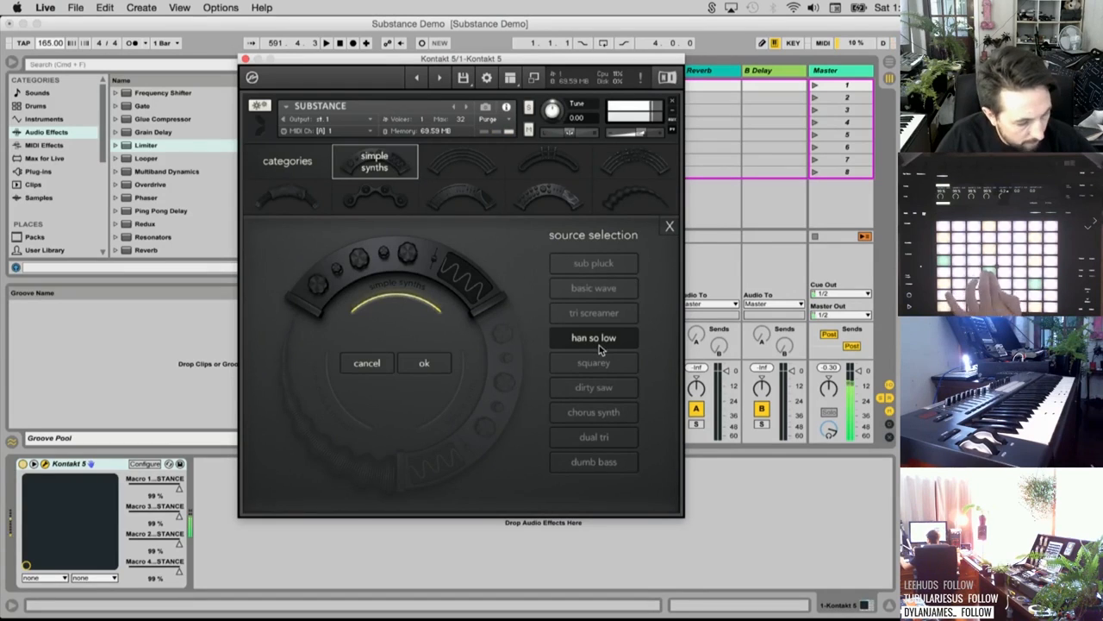
left_click(594, 363)
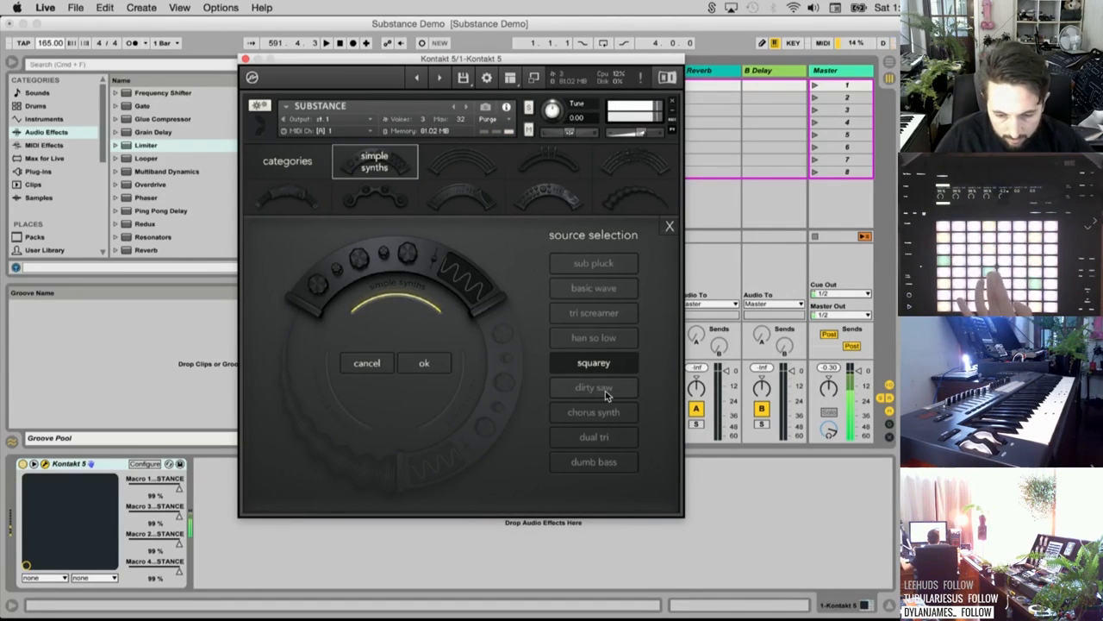
left_click(605, 391)
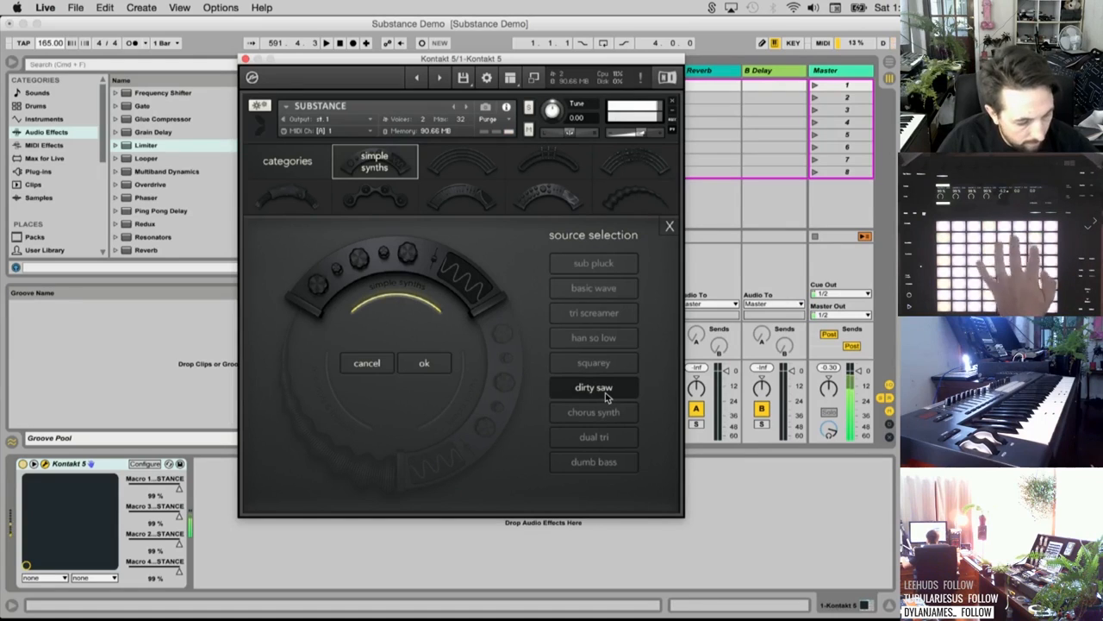
left_click(602, 414)
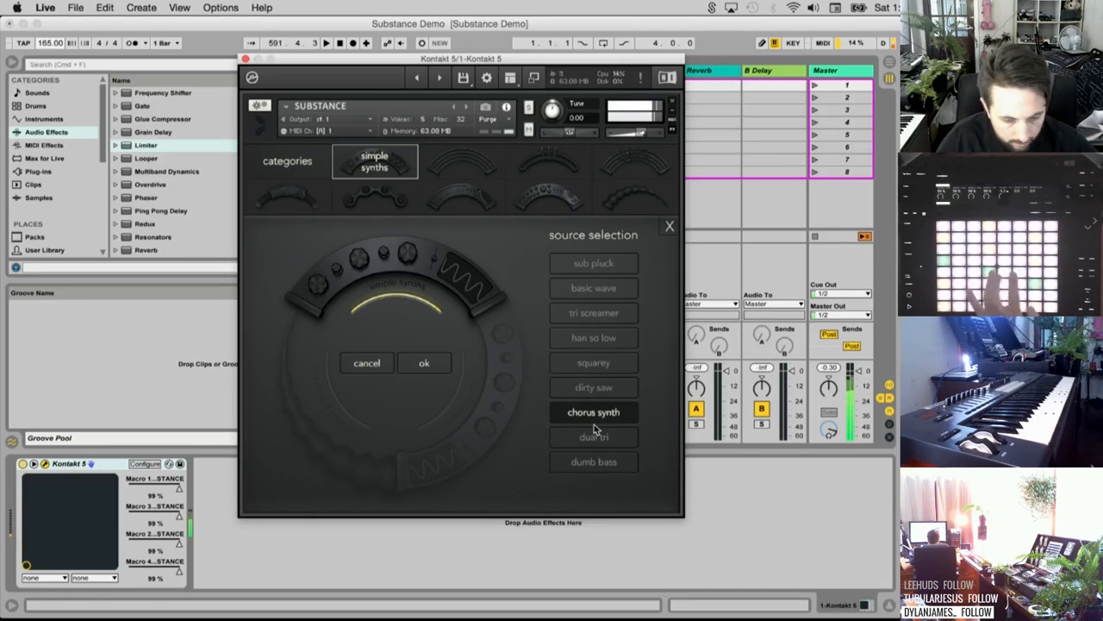
left_click(596, 436)
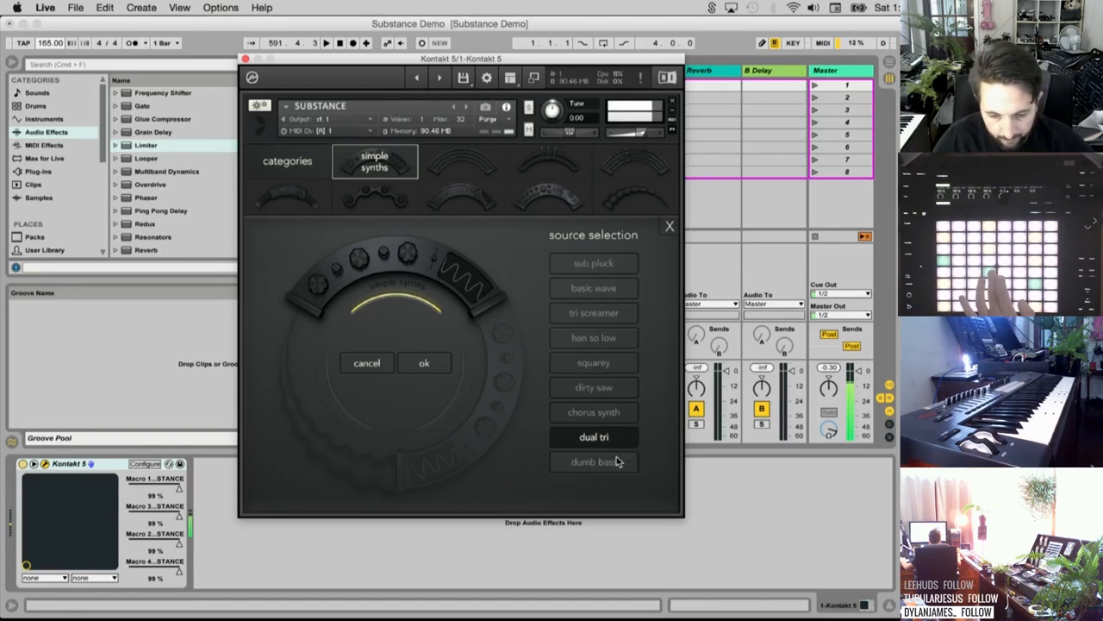
left_click(612, 463)
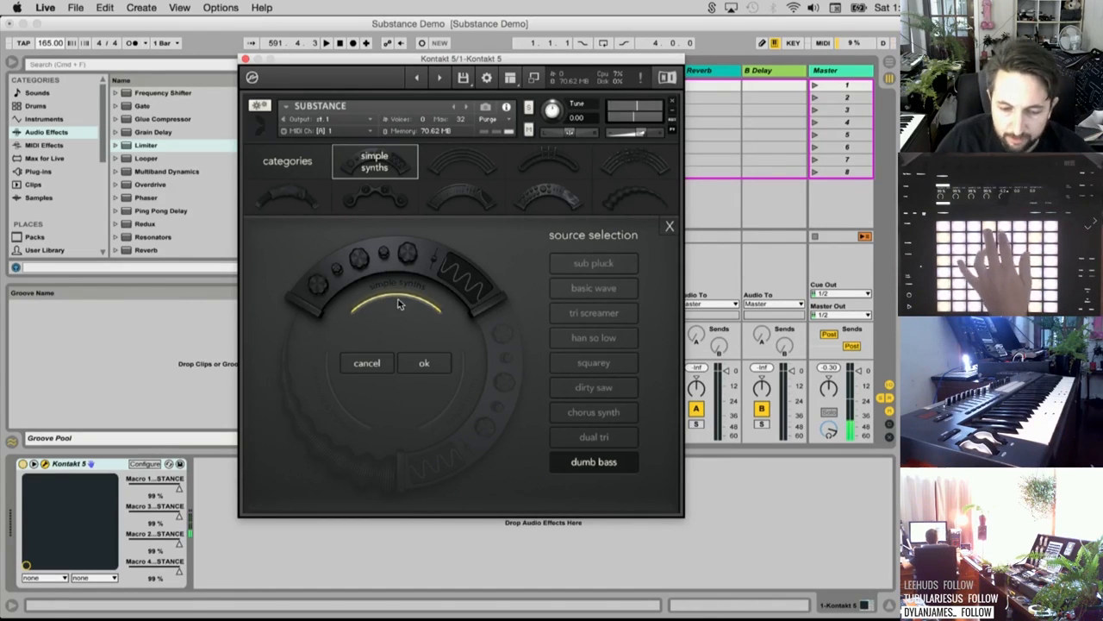
left_click(676, 227)
Lower the dumb bass layer's envelope release to its minimum
left_click(356, 188)
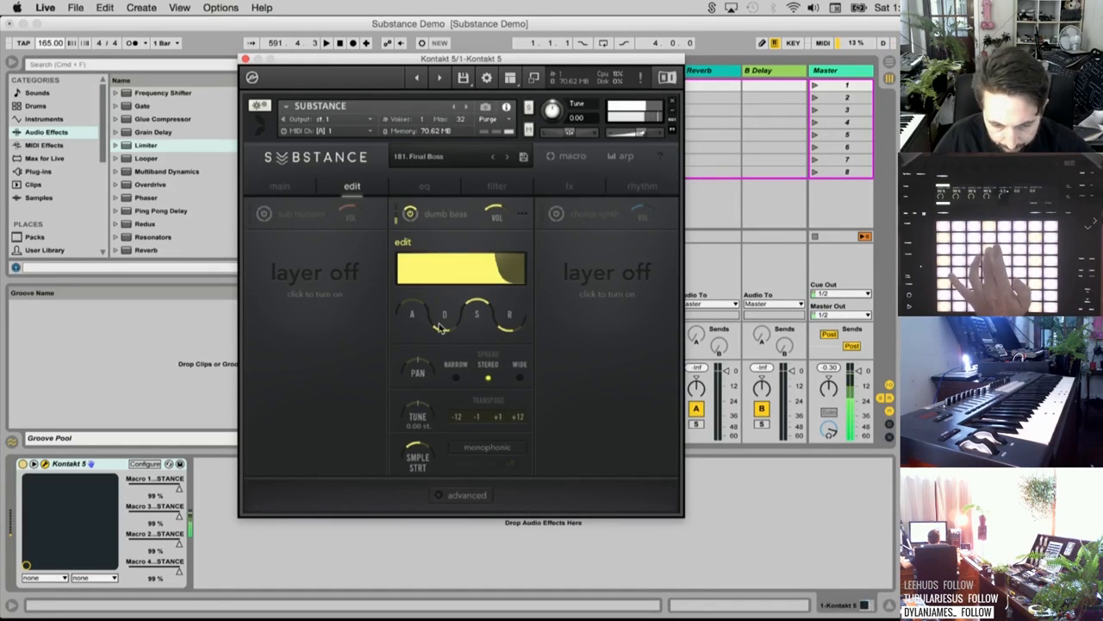
left_click_drag(508, 317, 509, 343)
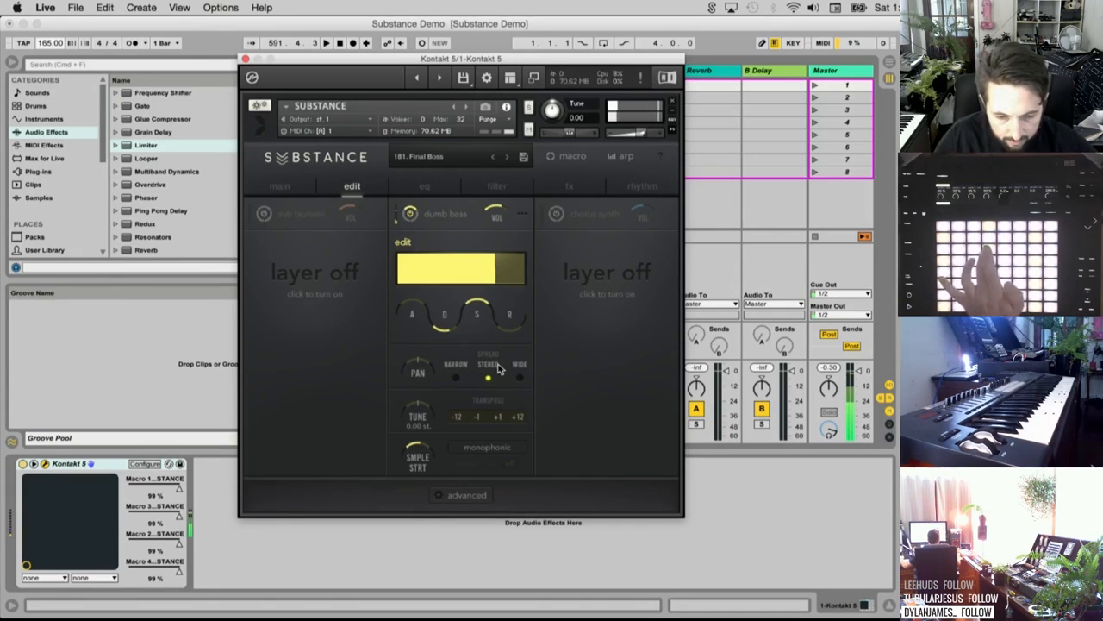
left_click(294, 185)
Switch the layer's source to bass guitars, audition six string, rosewood, stallion and acoustic, and accept warm tone
left_click(454, 258)
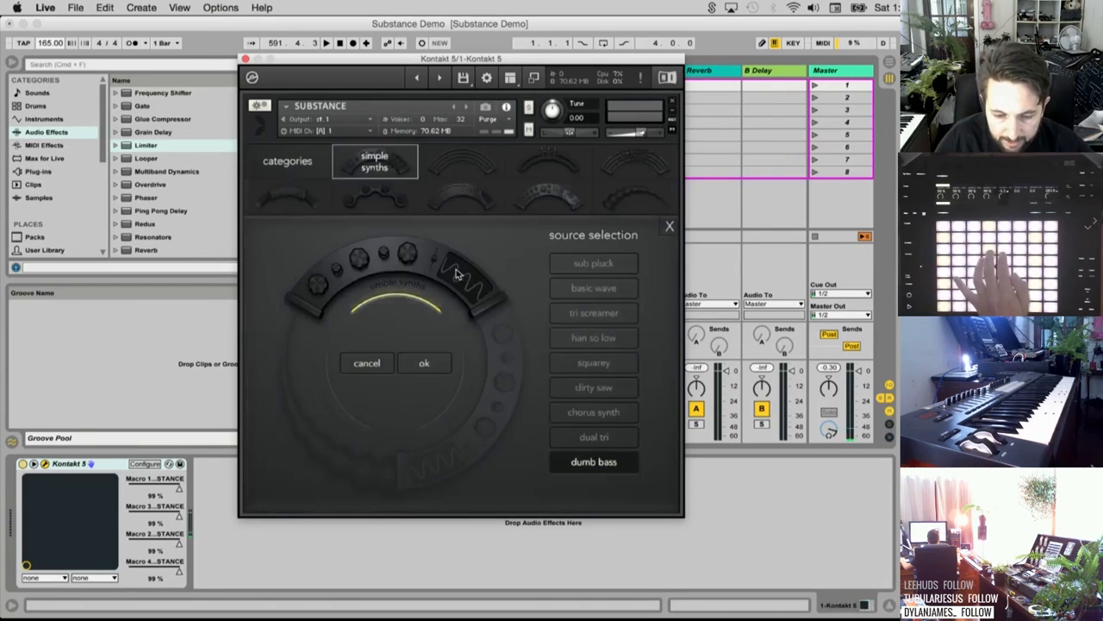
left_click(453, 172)
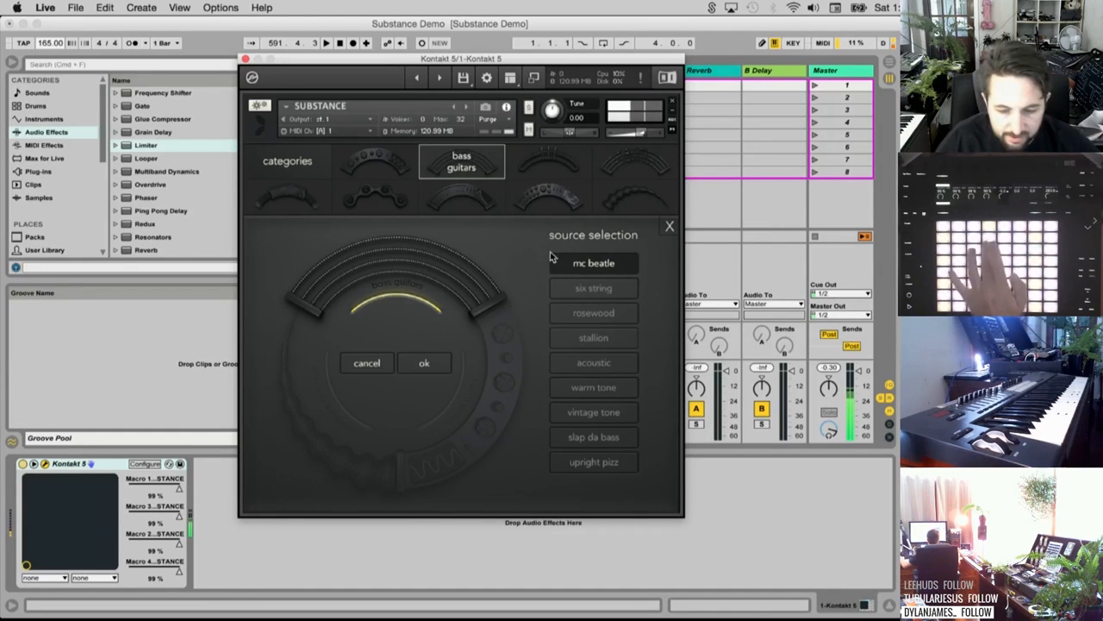
left_click(556, 288)
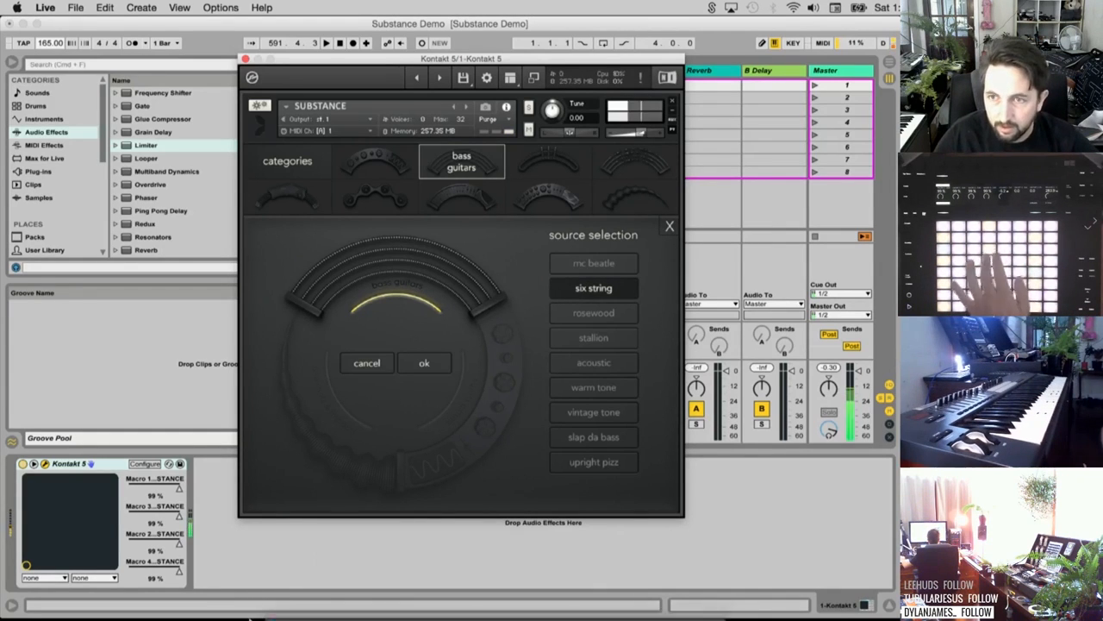
mouse_move(250, 618)
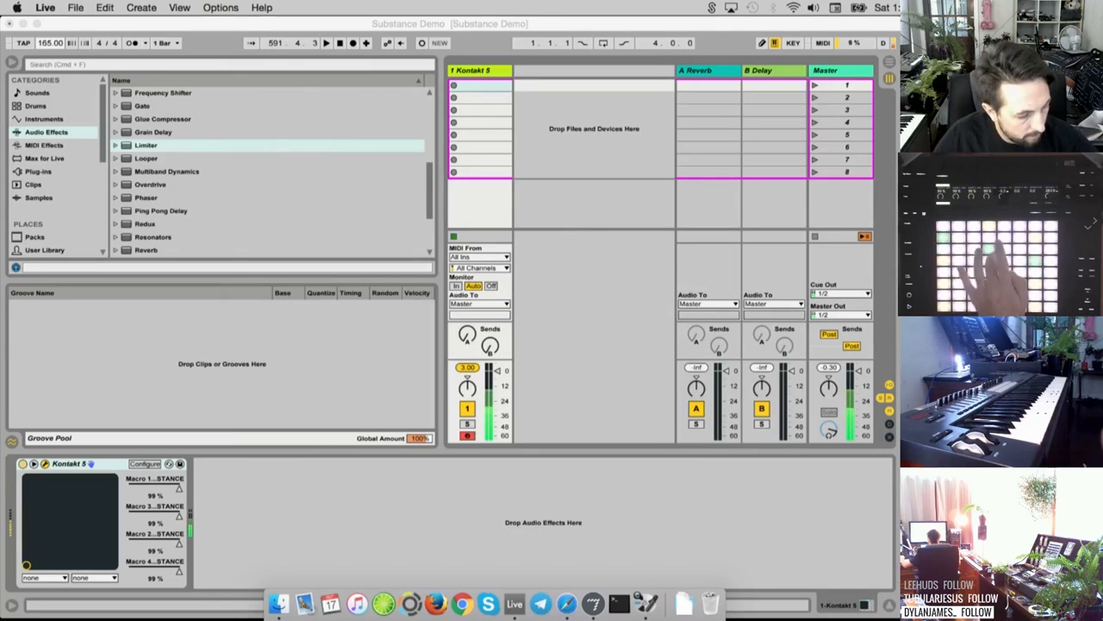
left_click(150, 604)
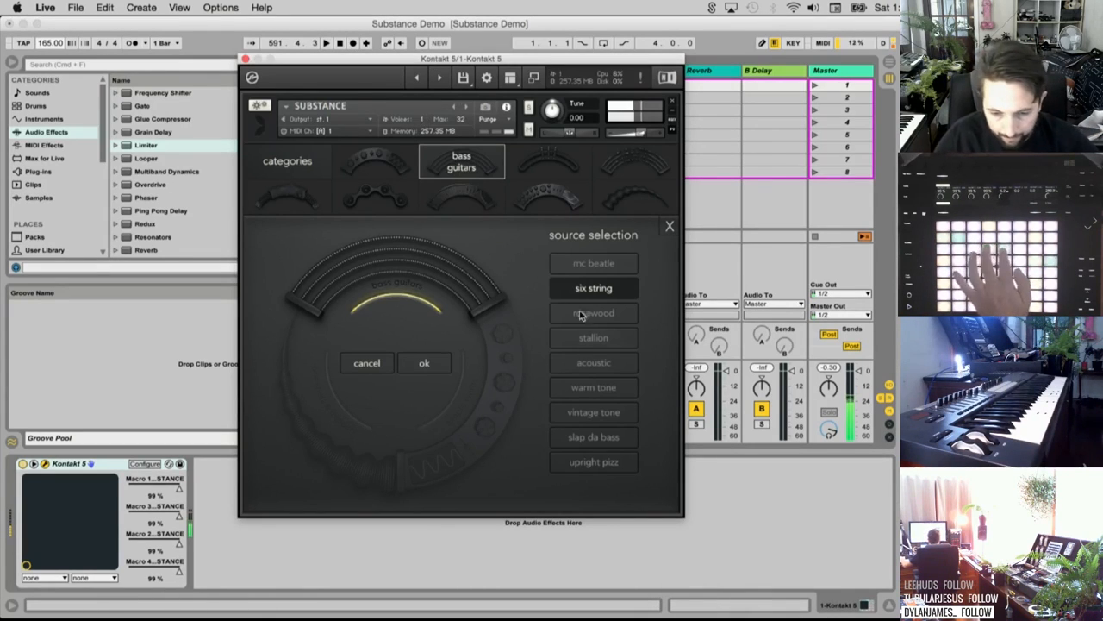
left_click(606, 312)
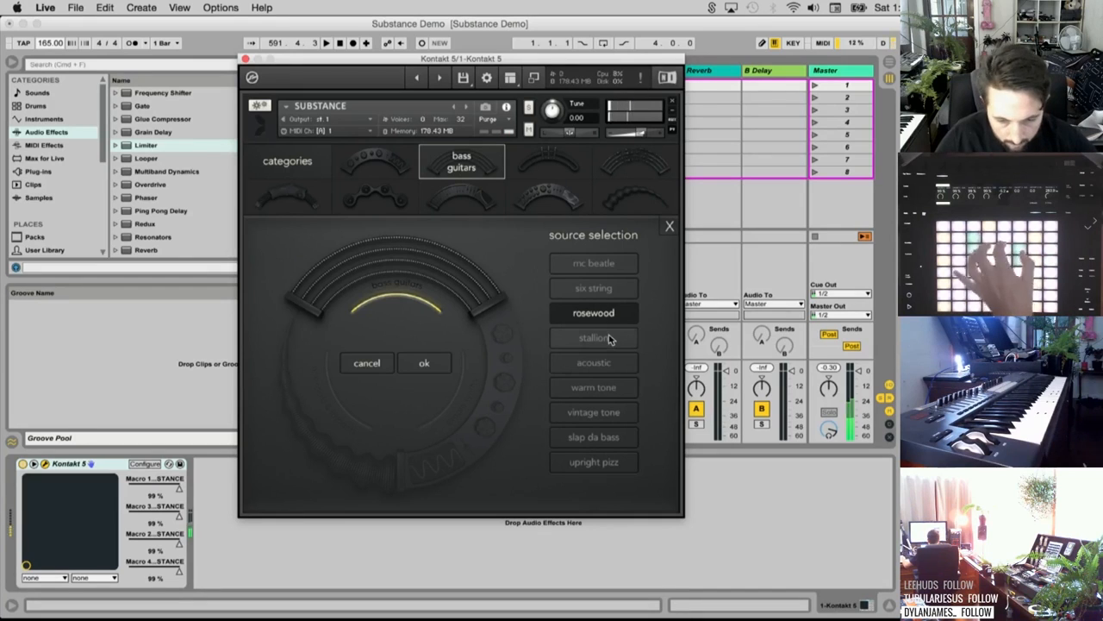
left_click(608, 339)
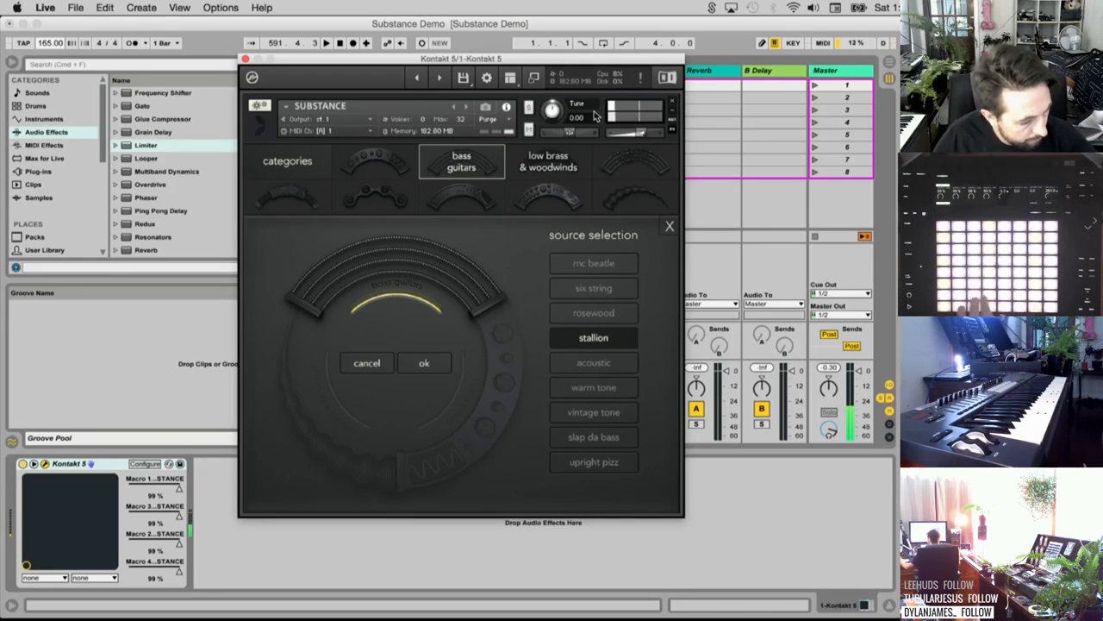
left_click(593, 368)
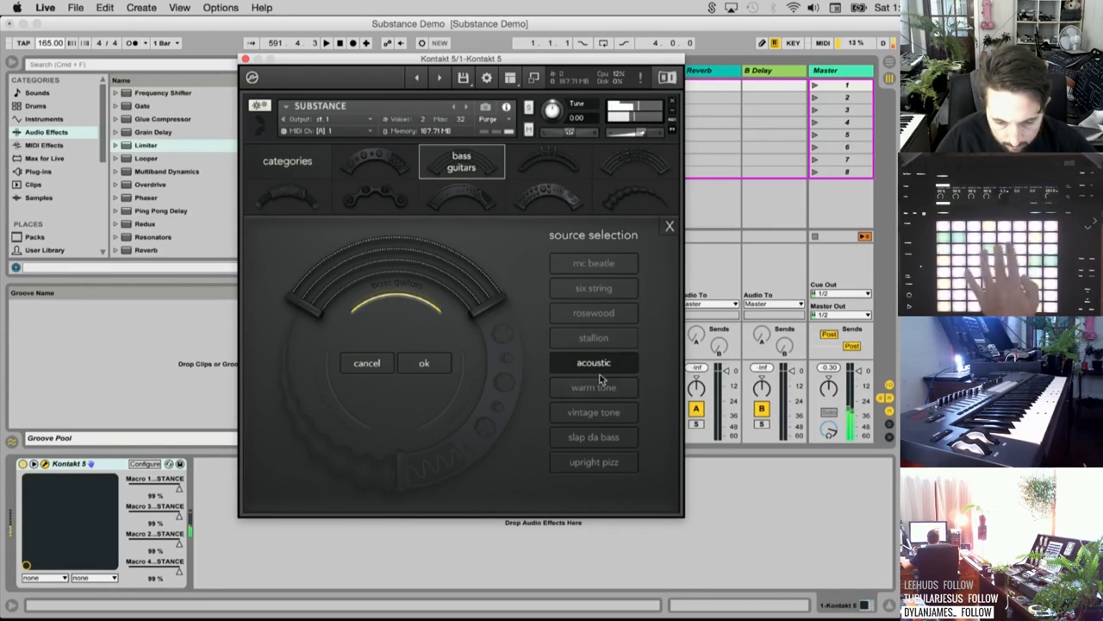
left_click(593, 388)
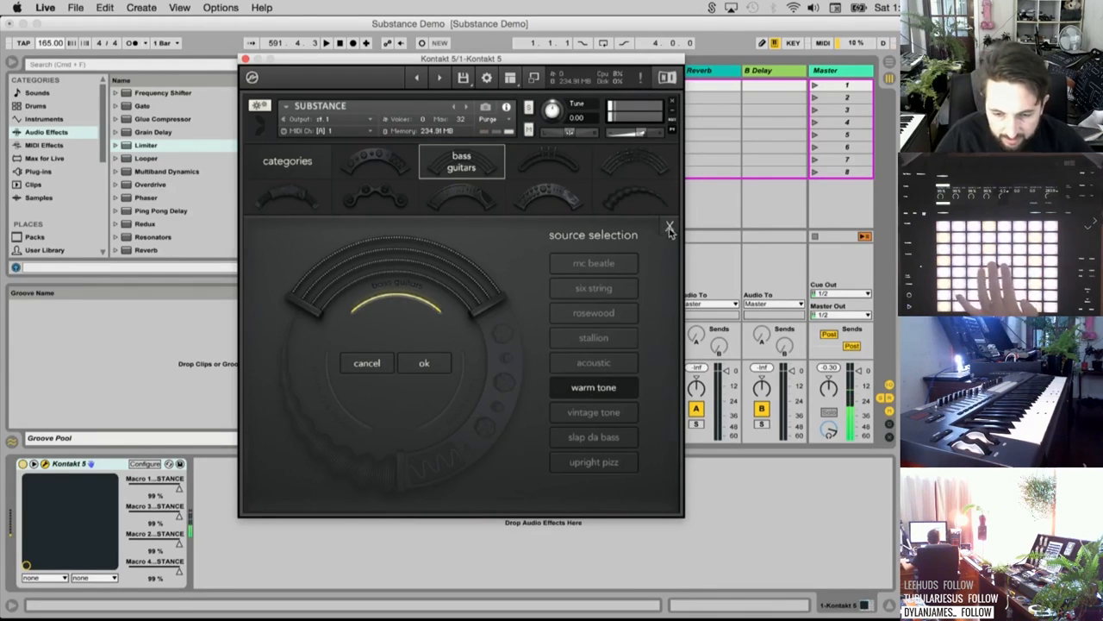
left_click(424, 363)
Turn off the warm tone layer and look through the eq, filter, fx and rhythm pages
left_click(420, 187)
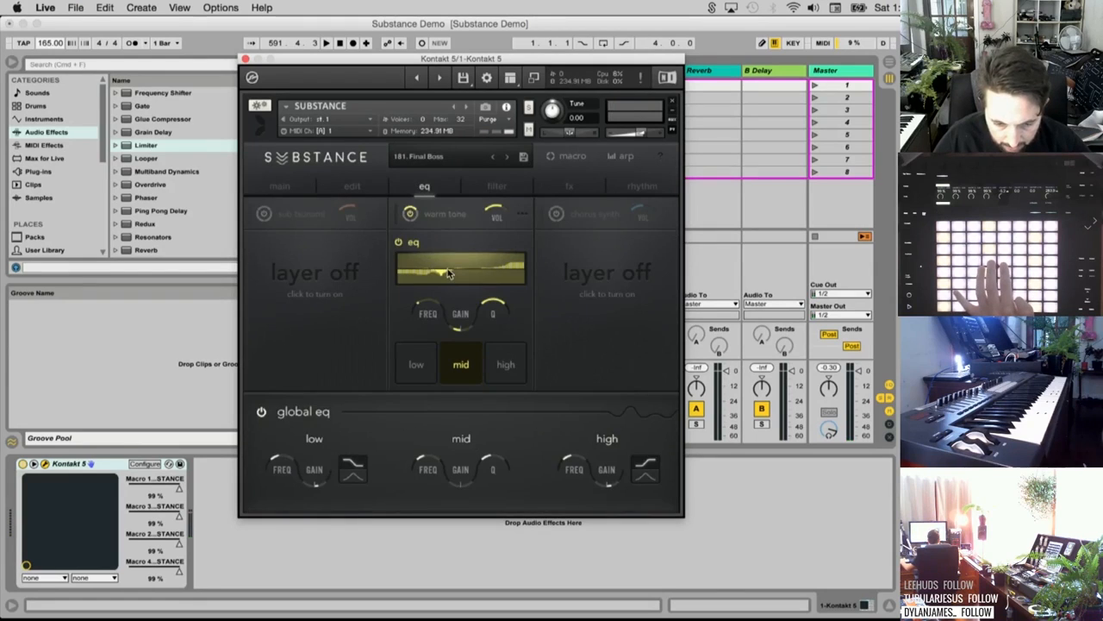
left_click(410, 213)
left_click(497, 187)
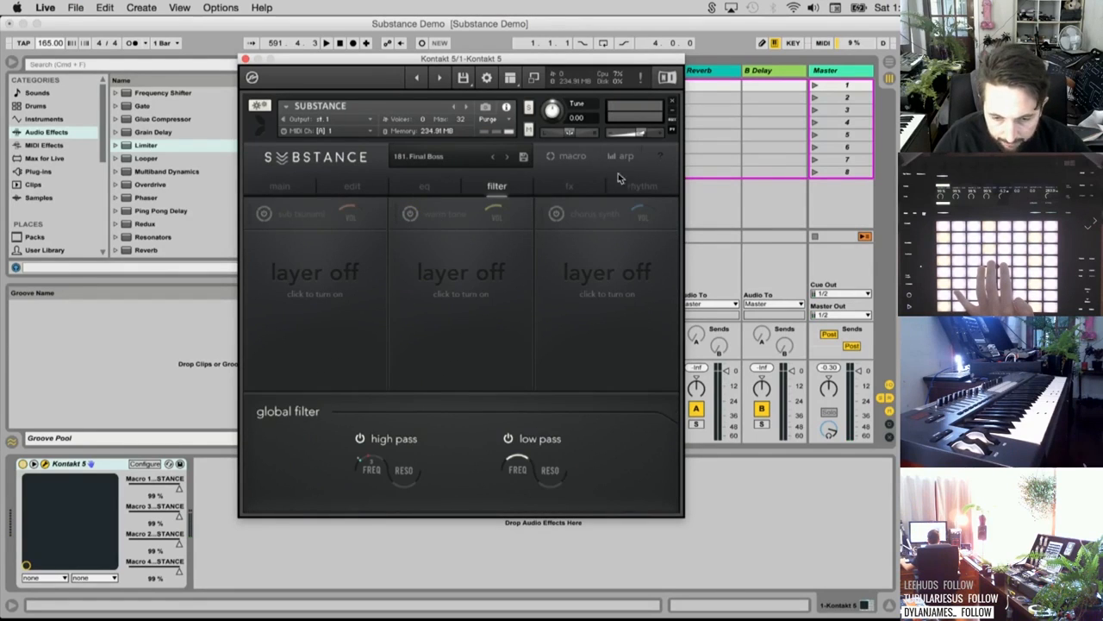
left_click(569, 186)
left_click(642, 186)
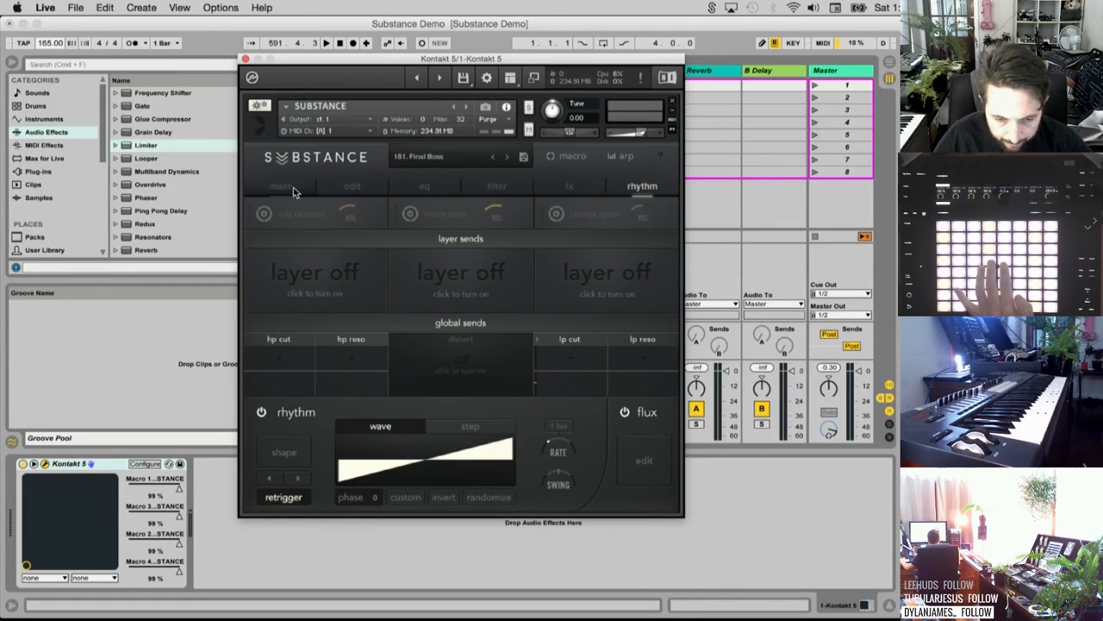
Turn the warm tone layer back on from the main page, keeping the sub tsunami layer off
left_click(293, 190)
left_click(459, 365)
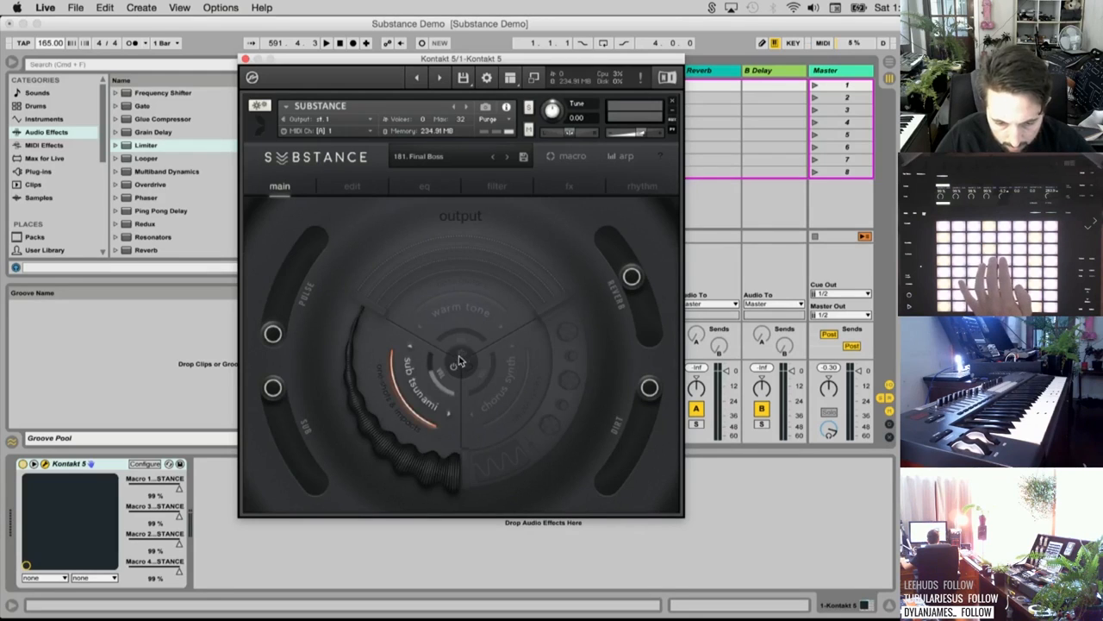
left_click(460, 353)
left_click(455, 367)
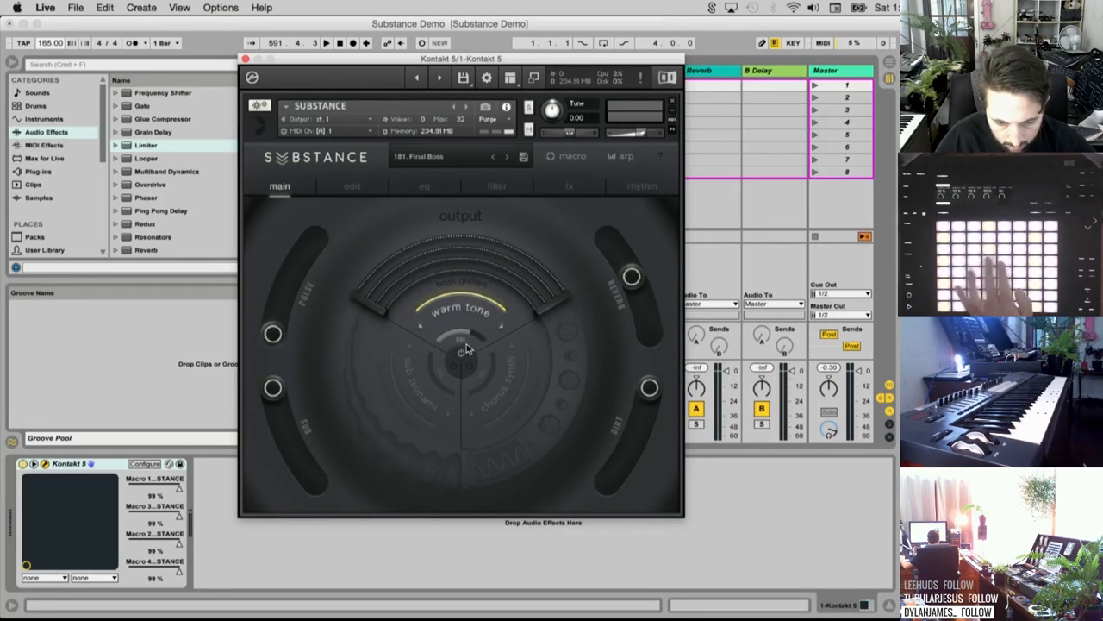
Reopen the warm tone layer's source selection and audition vintage tone and slap da bass
left_click(470, 261)
left_click(596, 412)
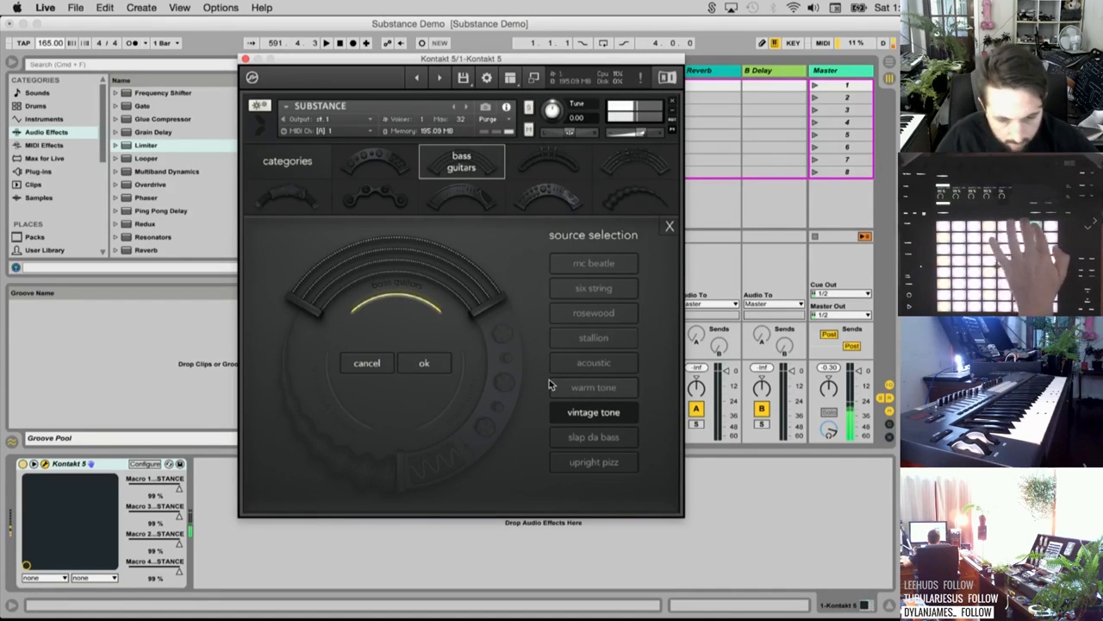
left_click(603, 441)
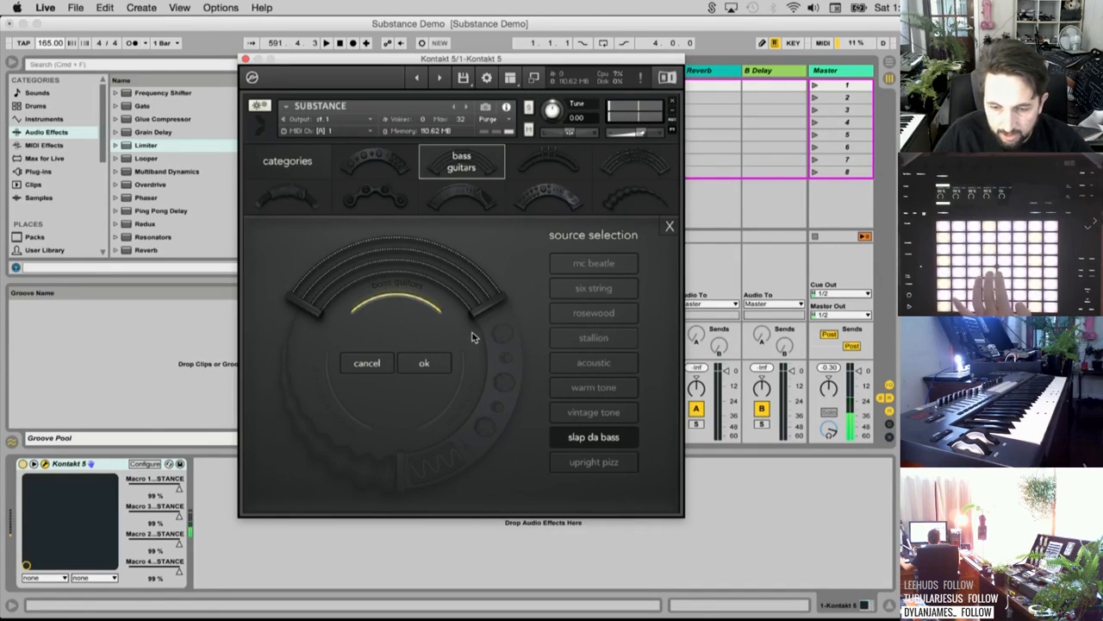
Compare dirty saw from simple synths with vintage tone and slap da bass from bass guitars
left_click(388, 157)
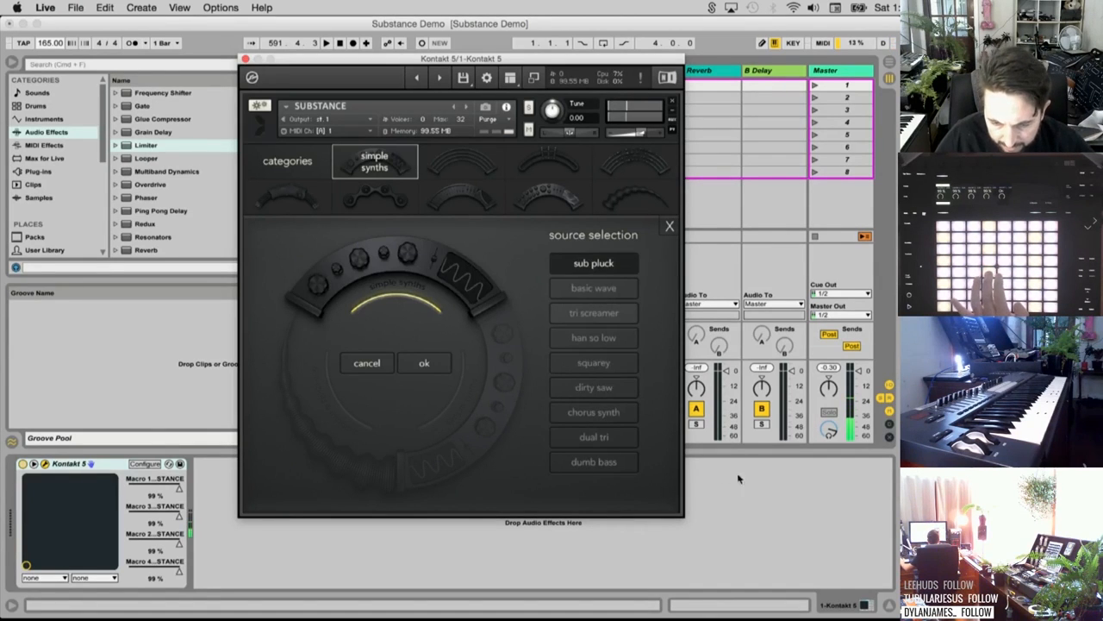
left_click(613, 390)
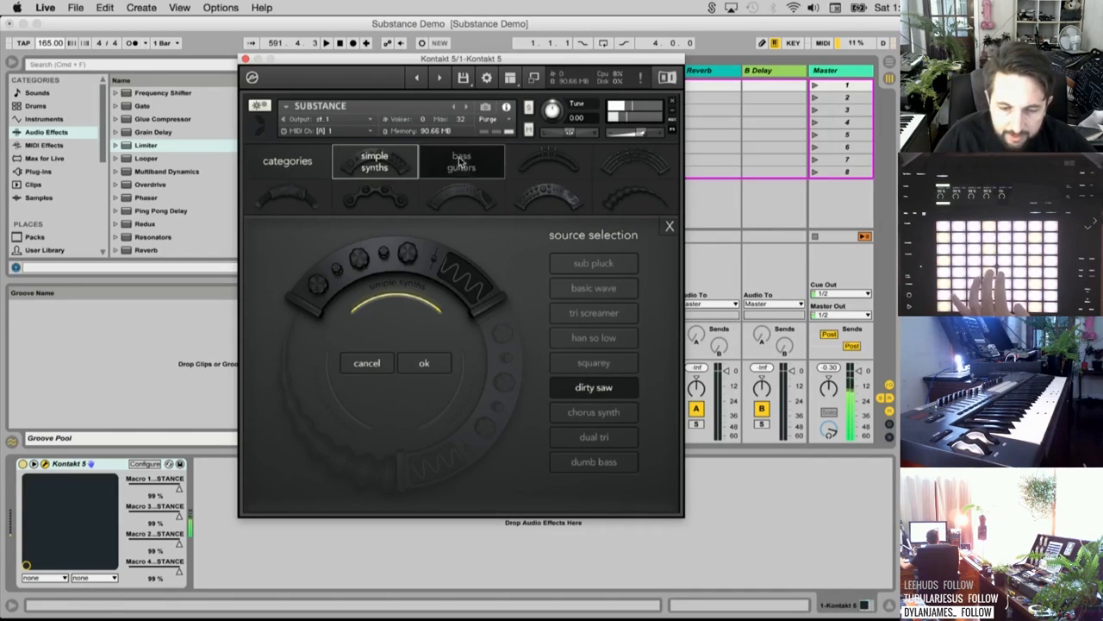
left_click(459, 158)
left_click(599, 414)
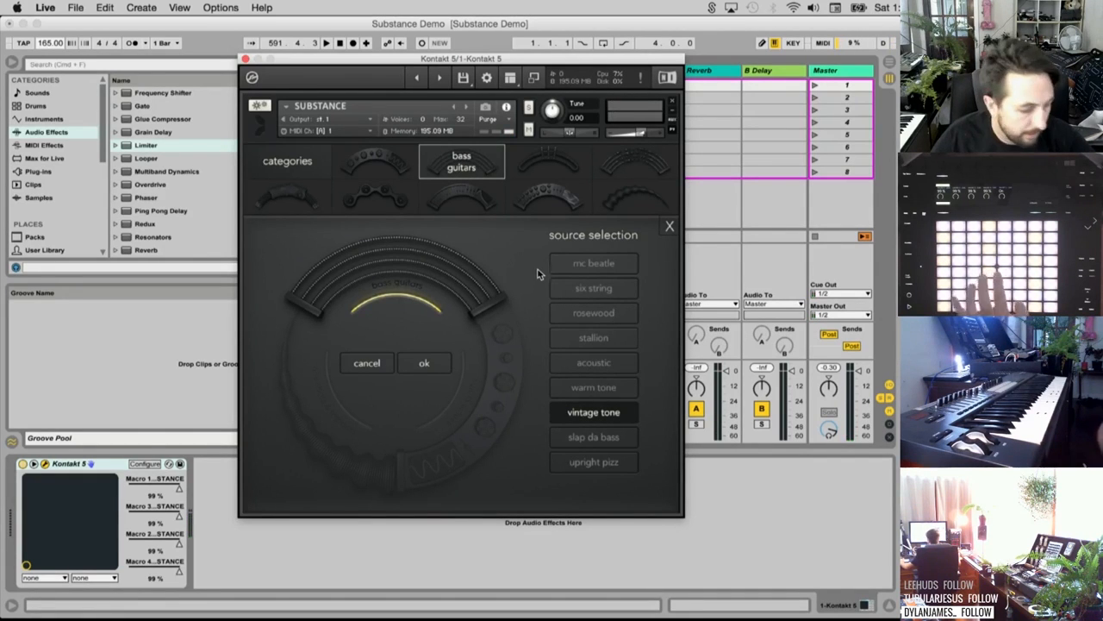
left_click(599, 437)
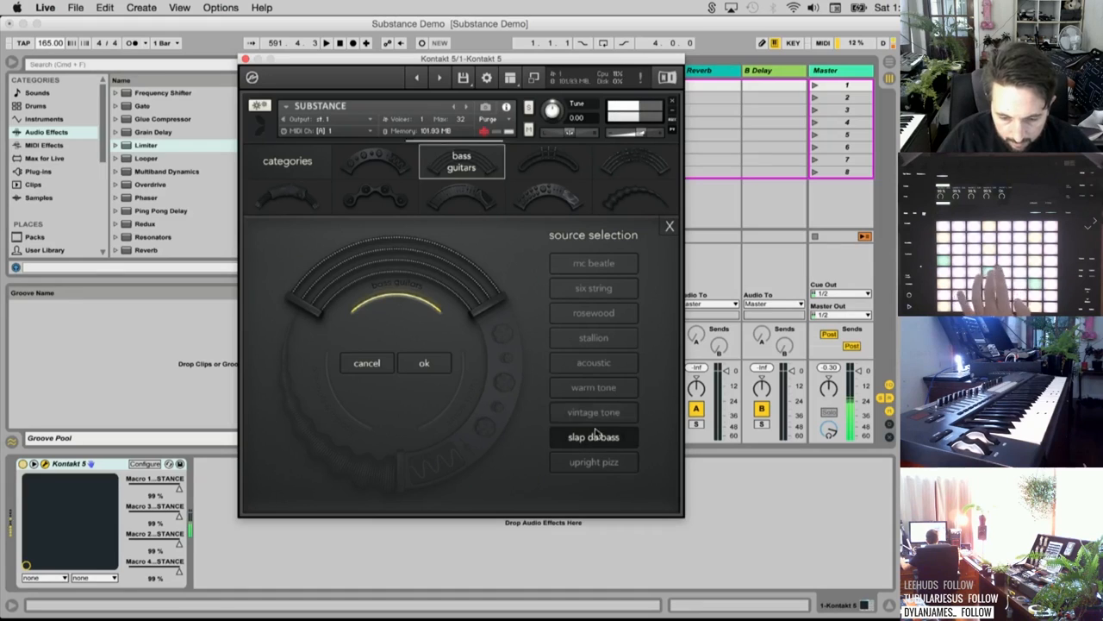
Audition group brass, just swell, bass clarinet, contrassoon and brass hole from the low brass & woodwinds category
left_click(541, 198)
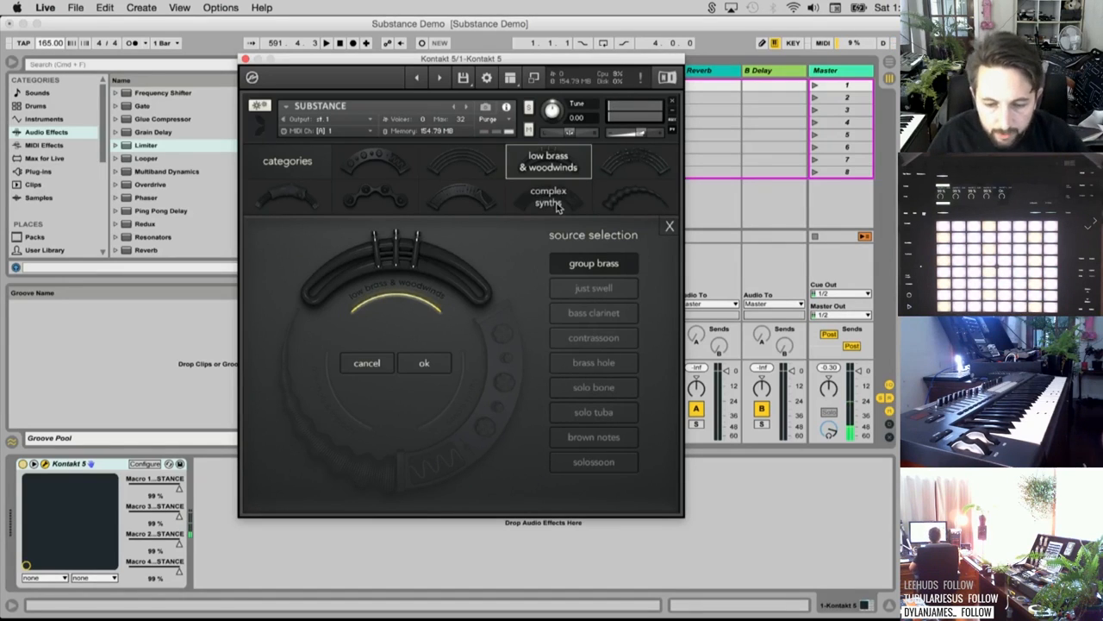
left_click(595, 290)
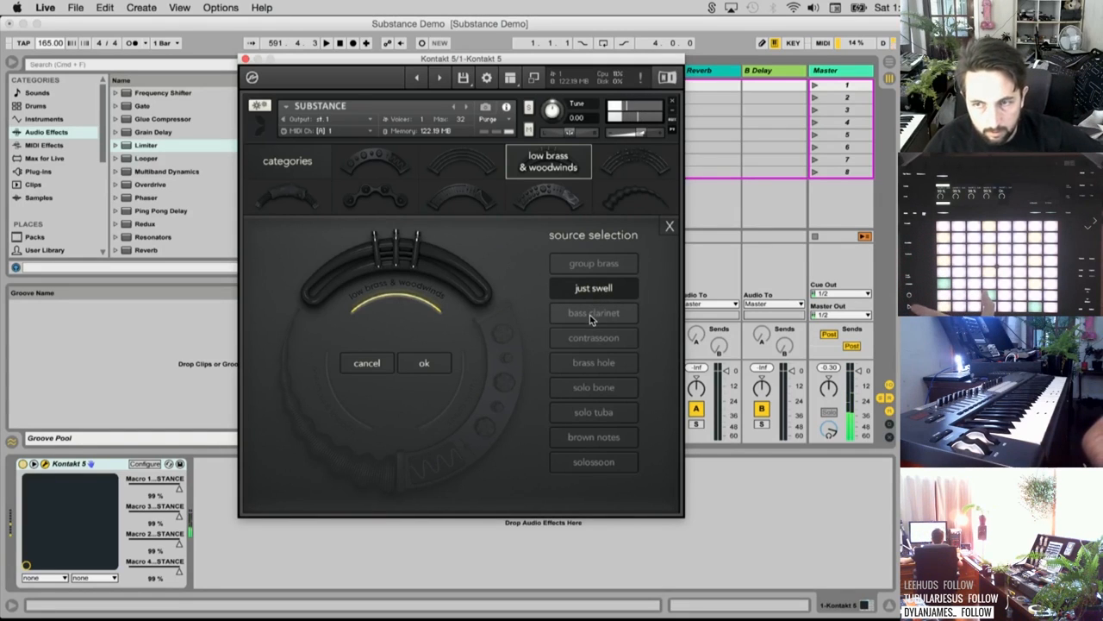
left_click(592, 315)
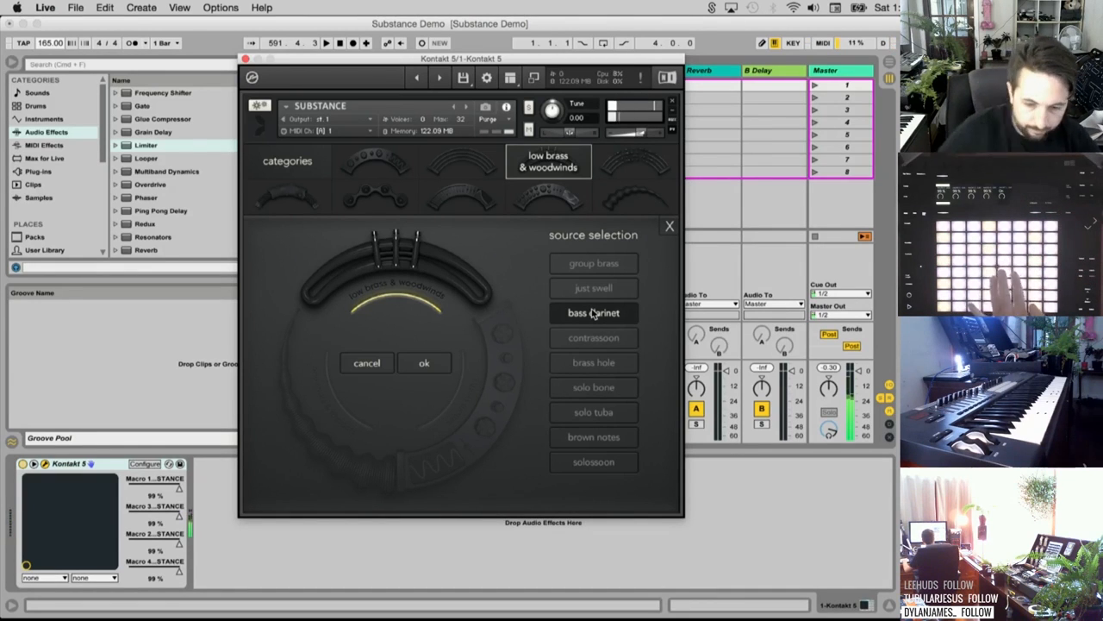
left_click(594, 338)
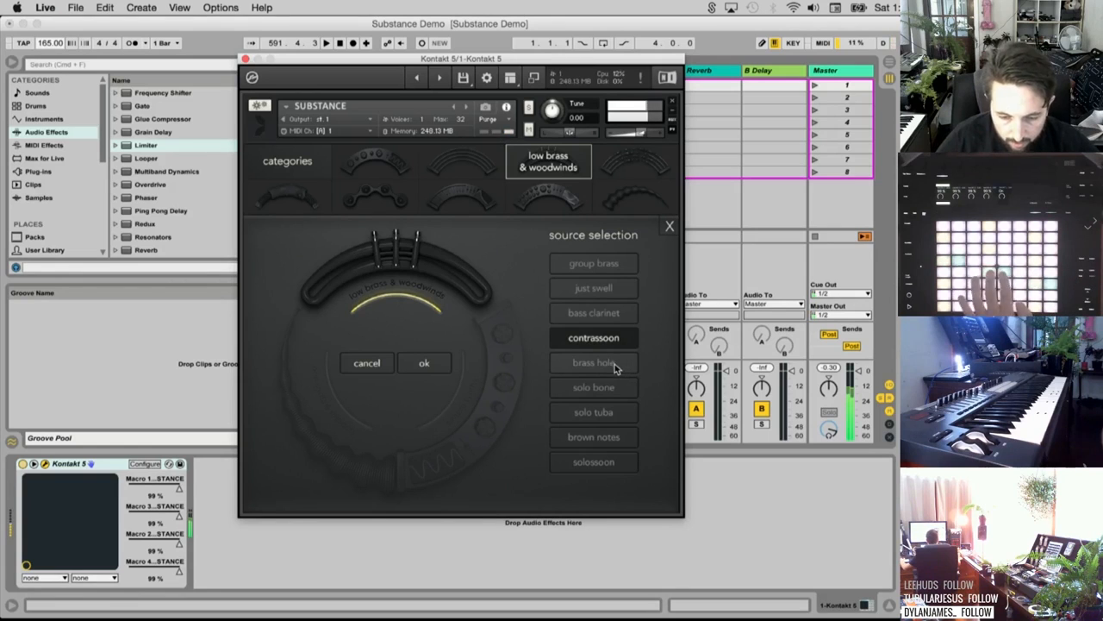
left_click(611, 366)
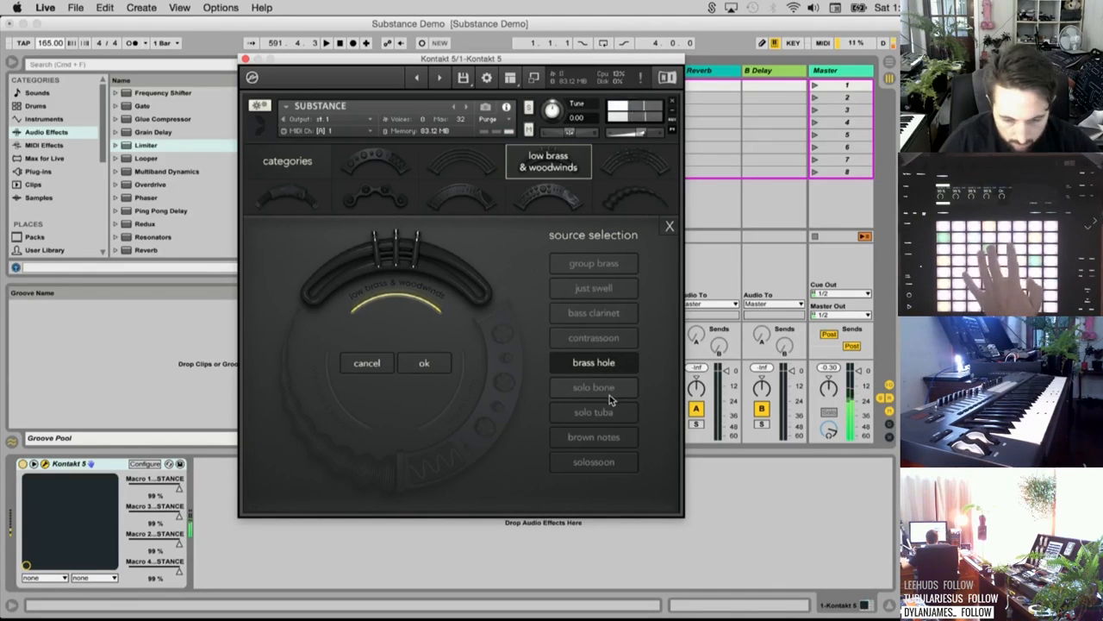
Keep brass hole as the layer source and lengthen its envelope release to about 510 ms on the edit page
left_click(669, 226)
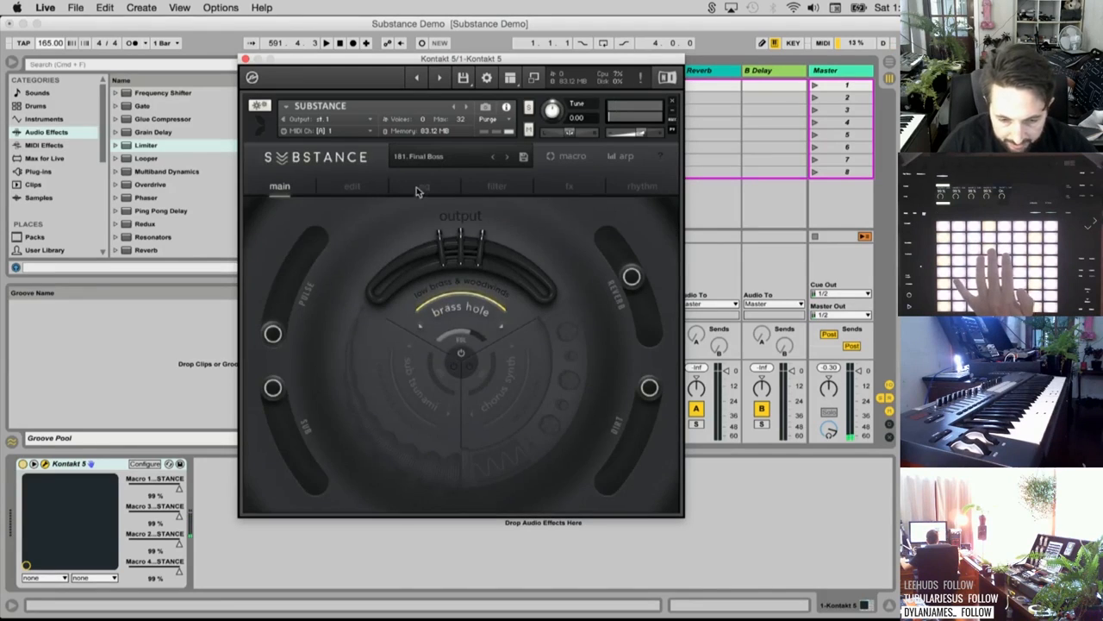
left_click(366, 188)
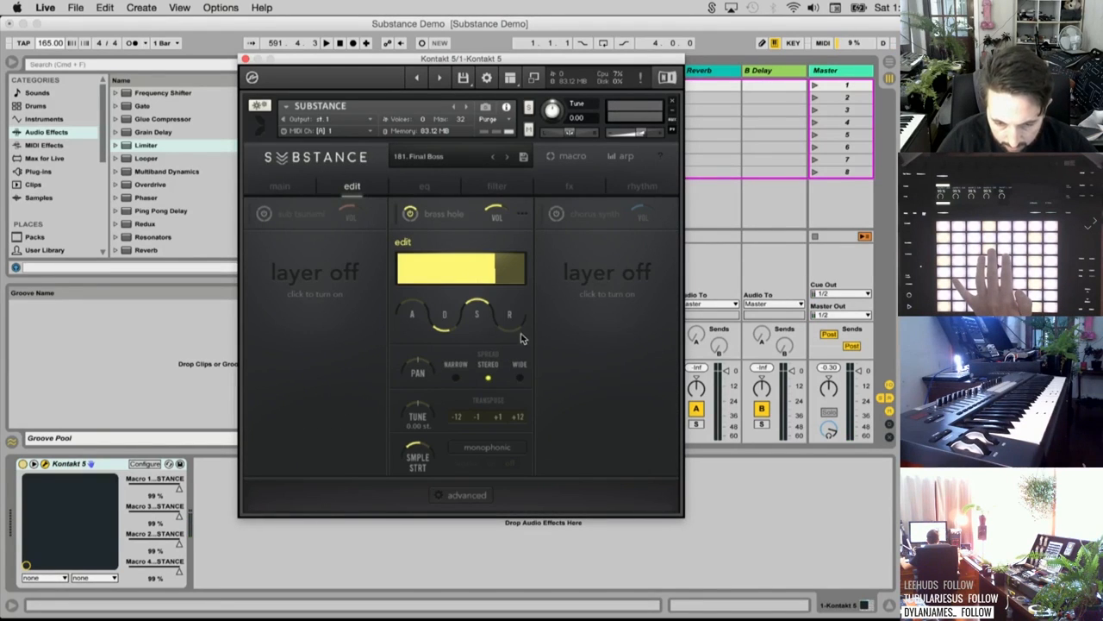
mouse_move(521, 337)
left_mouse_down()
mouse_move(512, 291)
mouse_move(509, 321)
left_mouse_up()
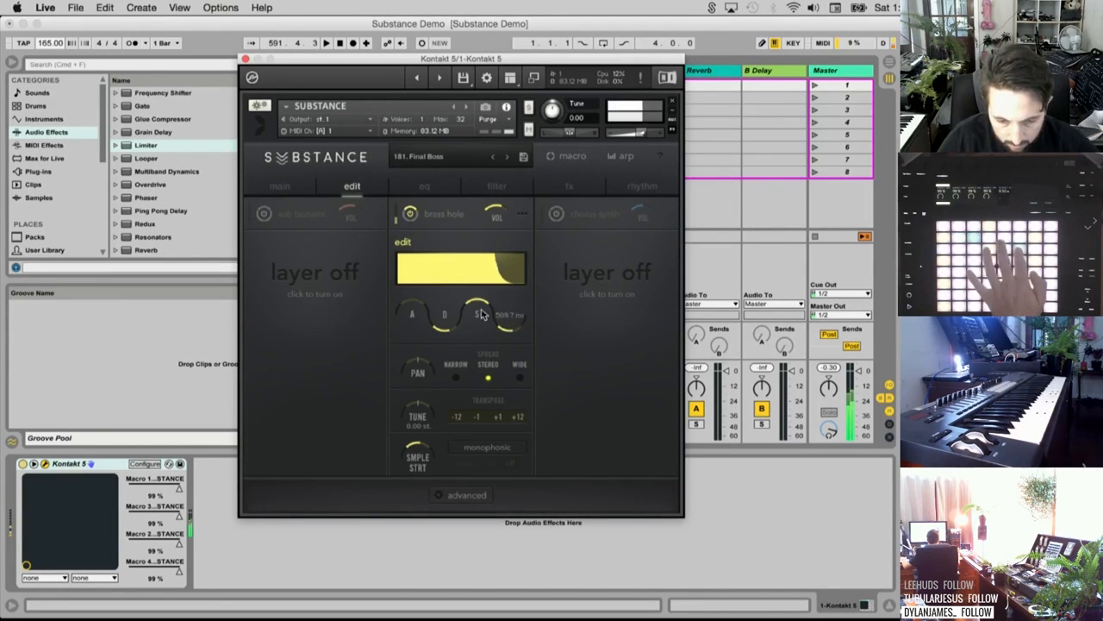
Reopen the brass hole layer's source selection and audition solo bone, solo tuba, brown notes and solossoon
left_click(292, 183)
left_click(453, 269)
left_click(592, 387)
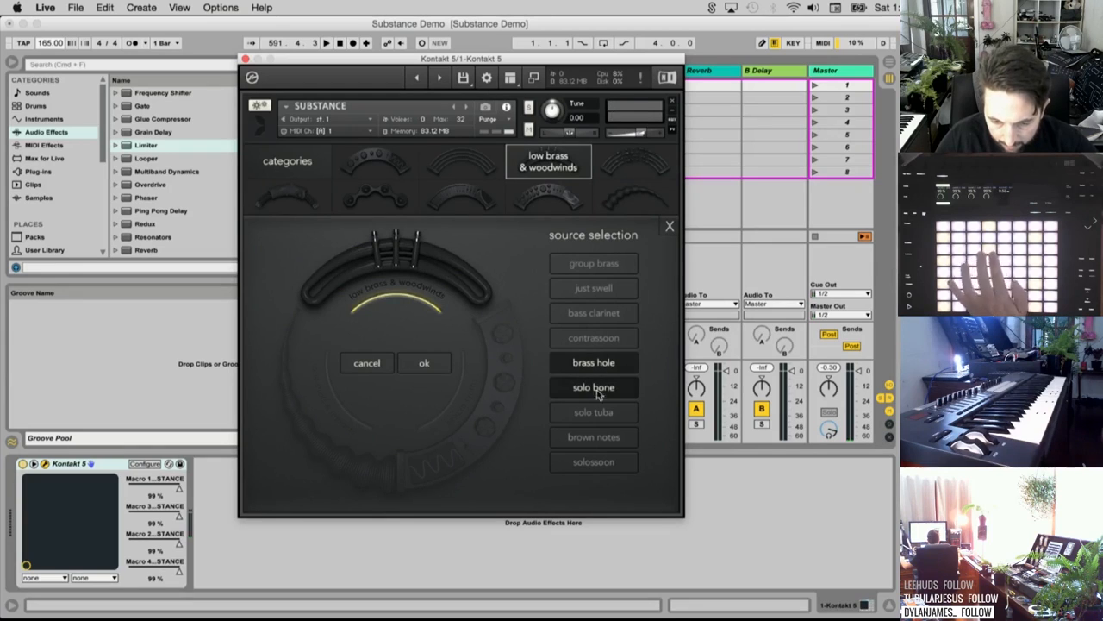
left_click(597, 411)
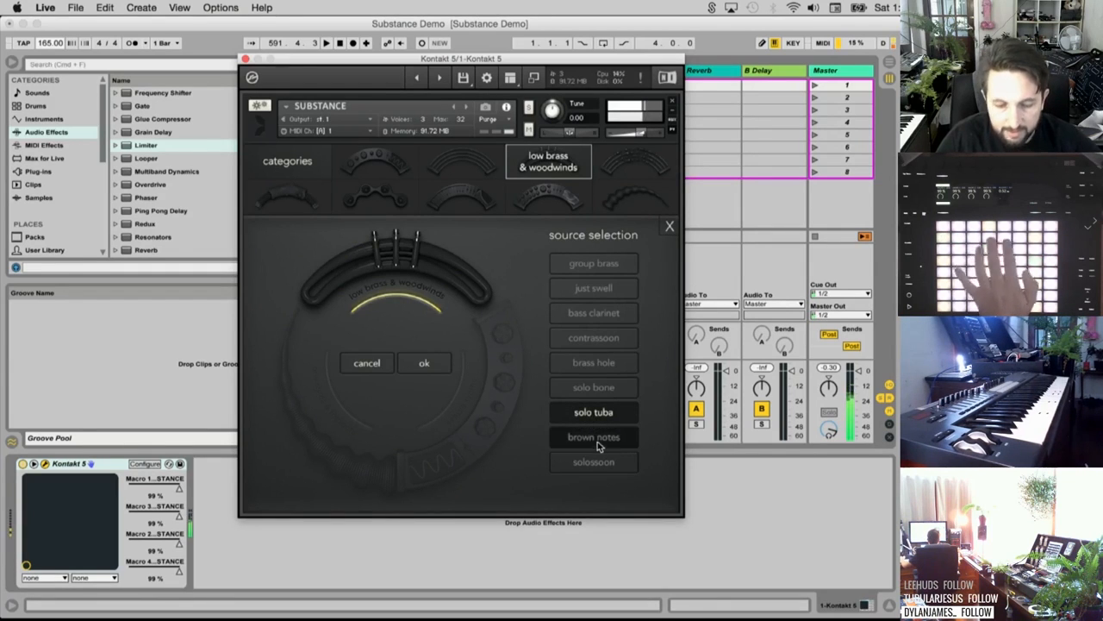
left_click(597, 440)
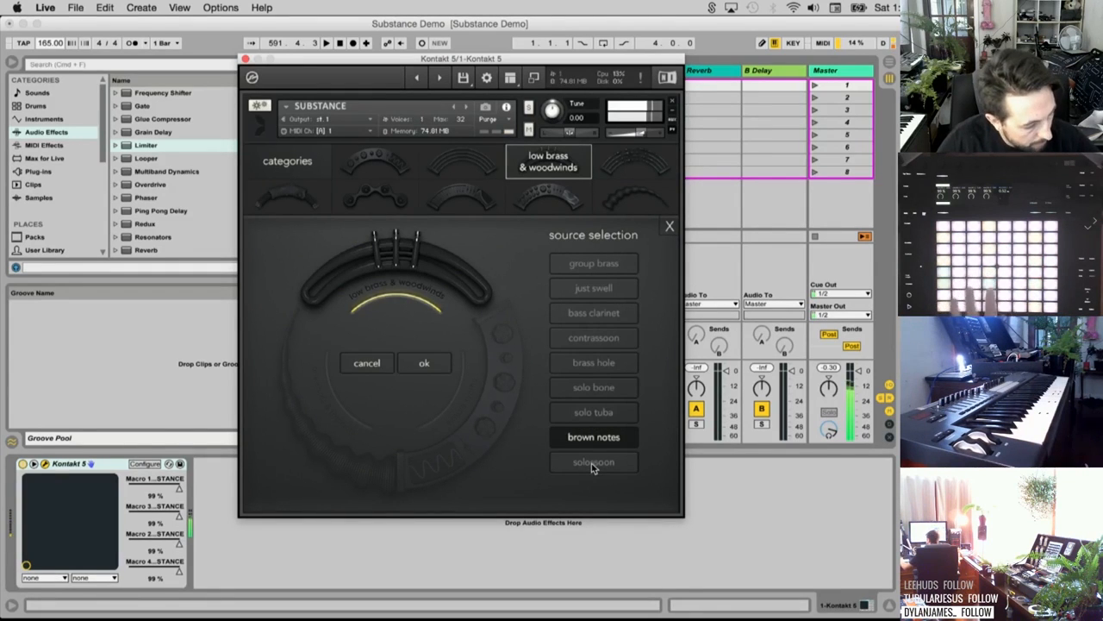
left_click(594, 465)
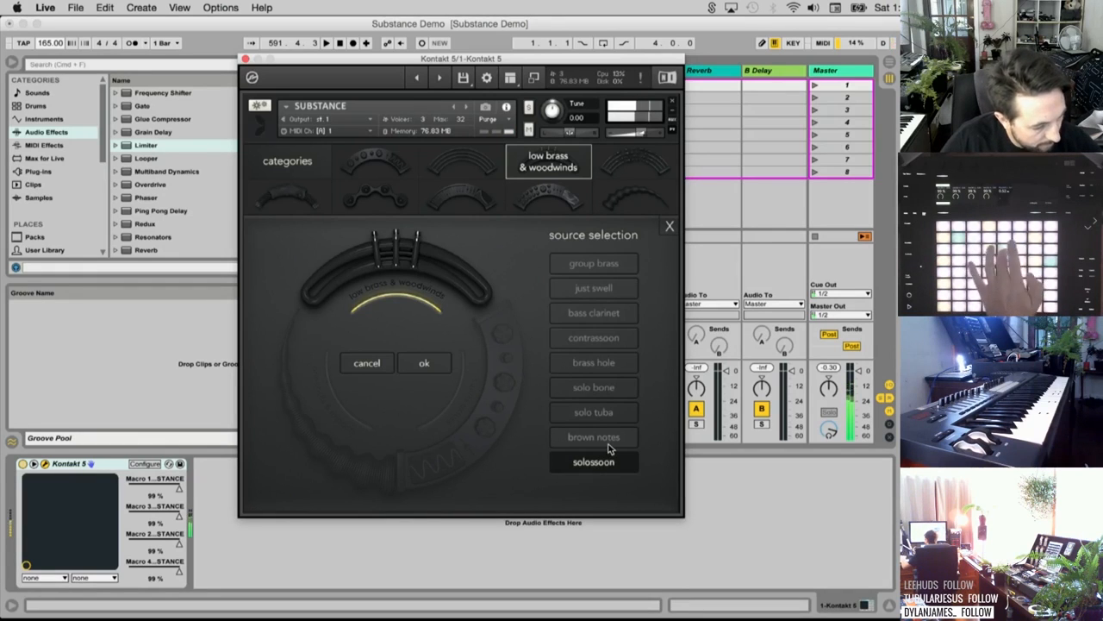
Audition warm drive, semi hollow, tube combo and fuzz pedal from the processed bass guitars category
left_click(622, 170)
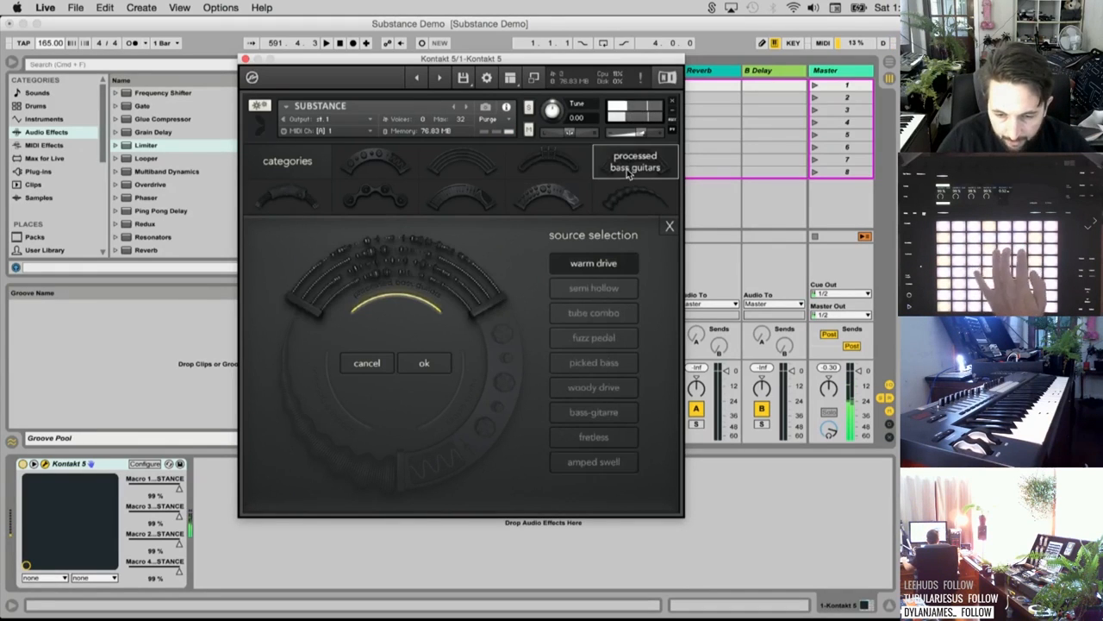
left_click(599, 280)
left_click(595, 264)
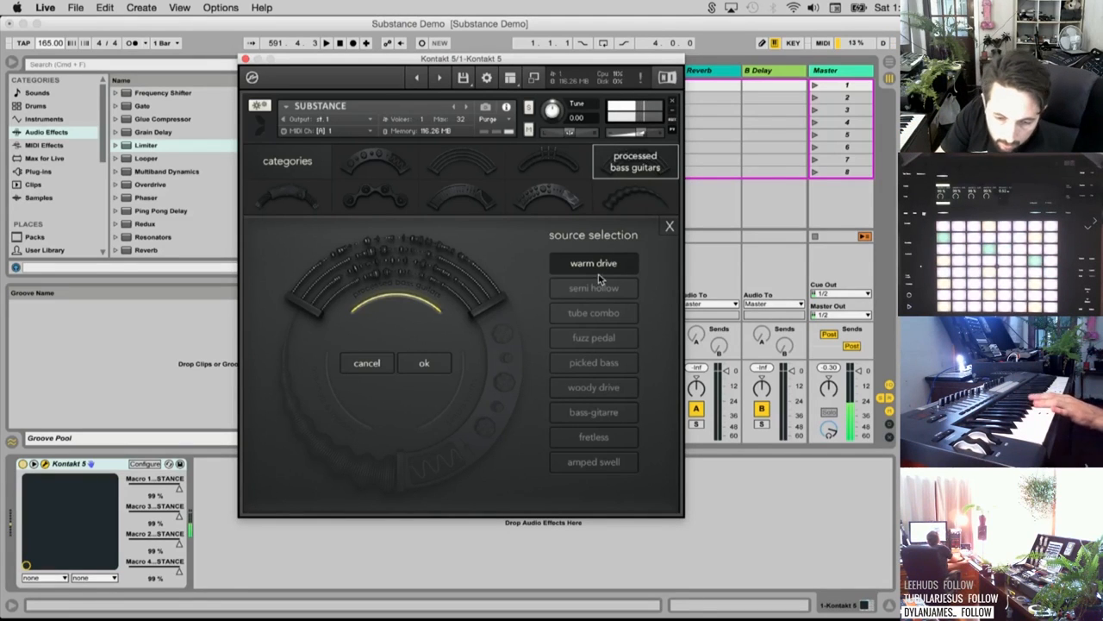
left_click(598, 288)
left_click(593, 314)
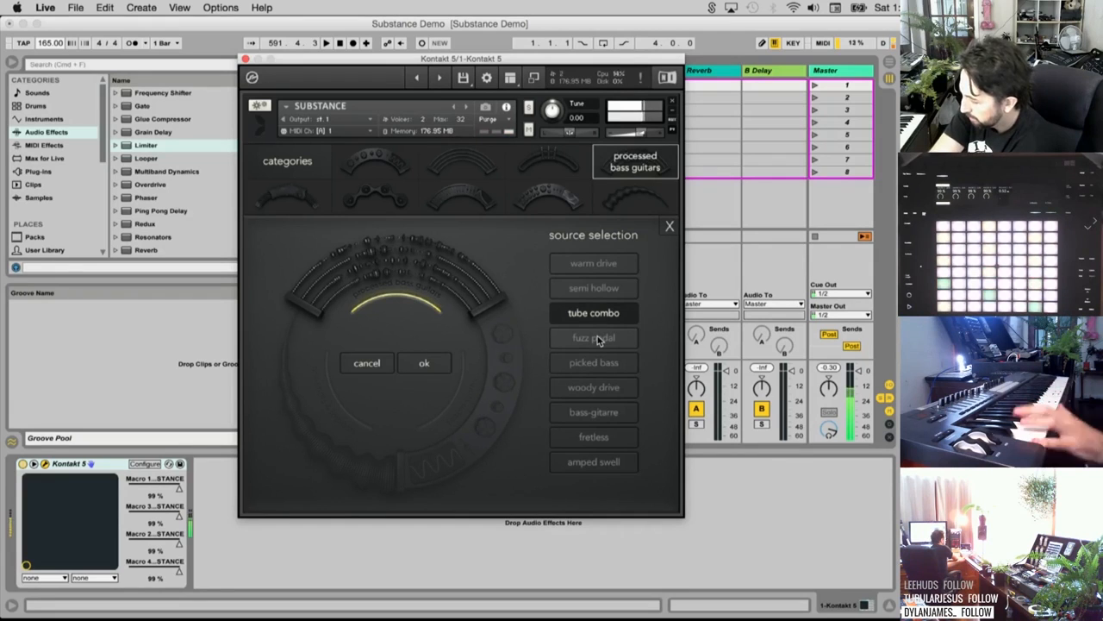
left_click(598, 339)
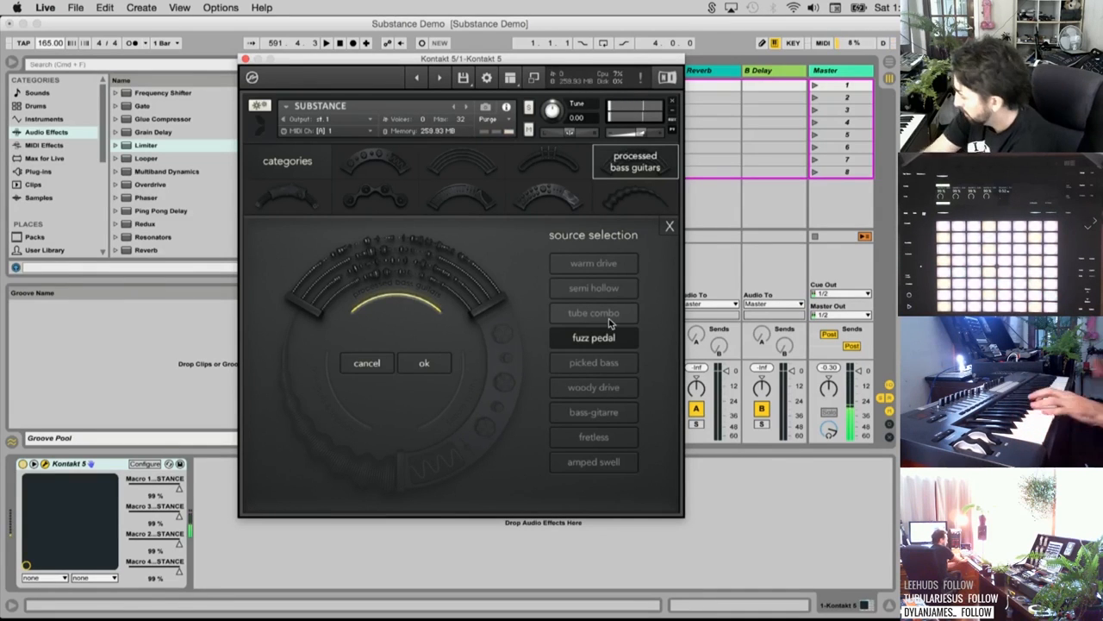
Audition the remaining processed bass guitars: picked bass, woody drive, bass-gitarre, fretless and amped swell
left_click(609, 363)
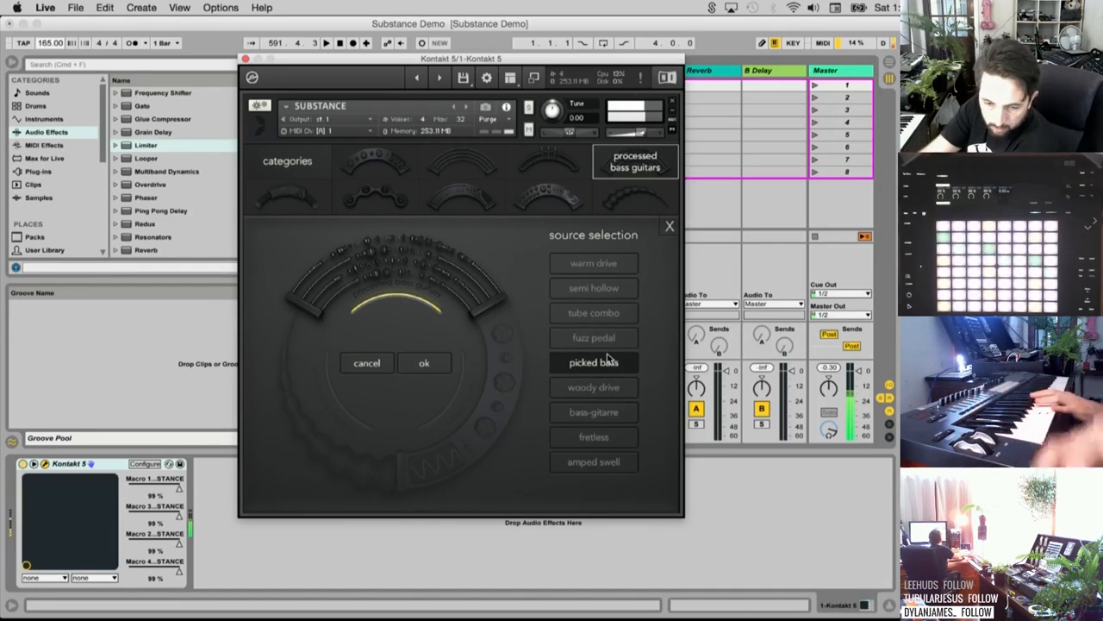
left_click(594, 387)
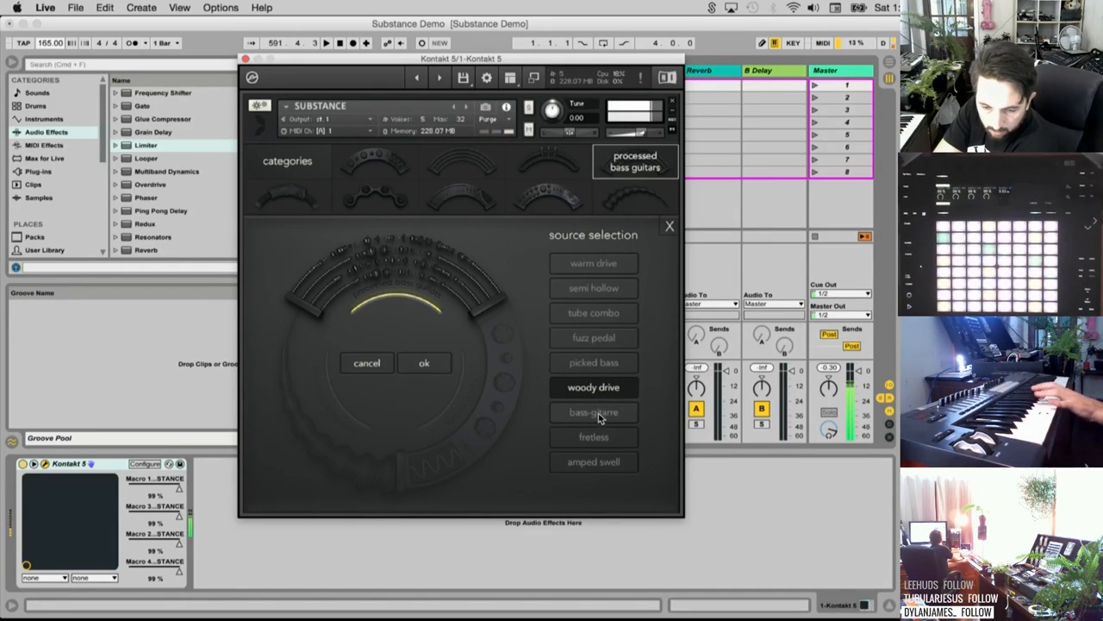
left_click(599, 414)
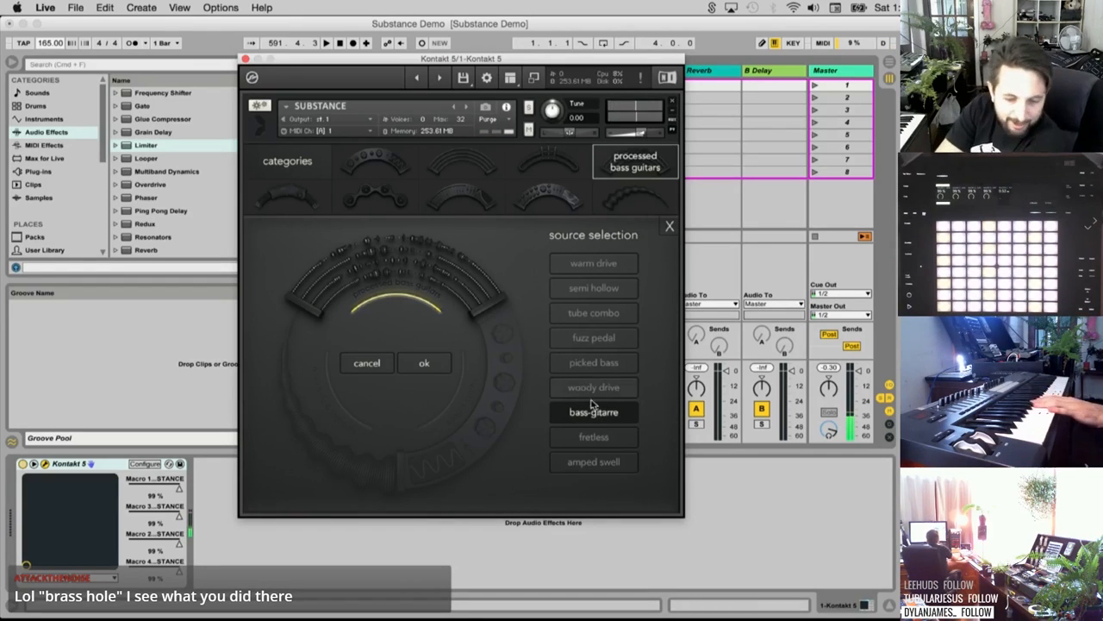
left_click(600, 439)
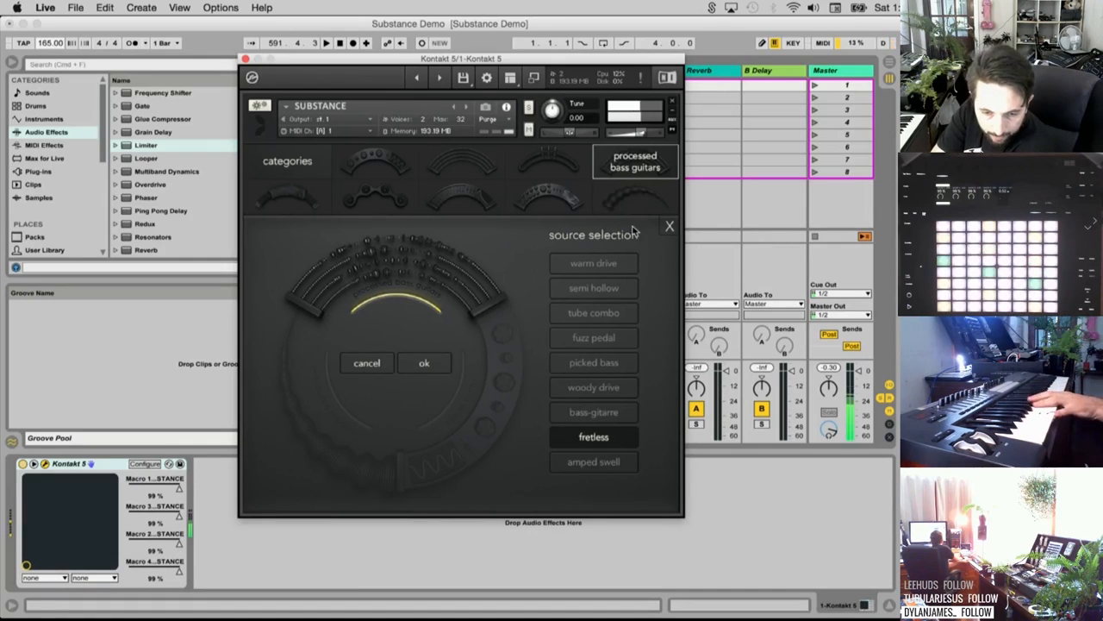
left_click(605, 458)
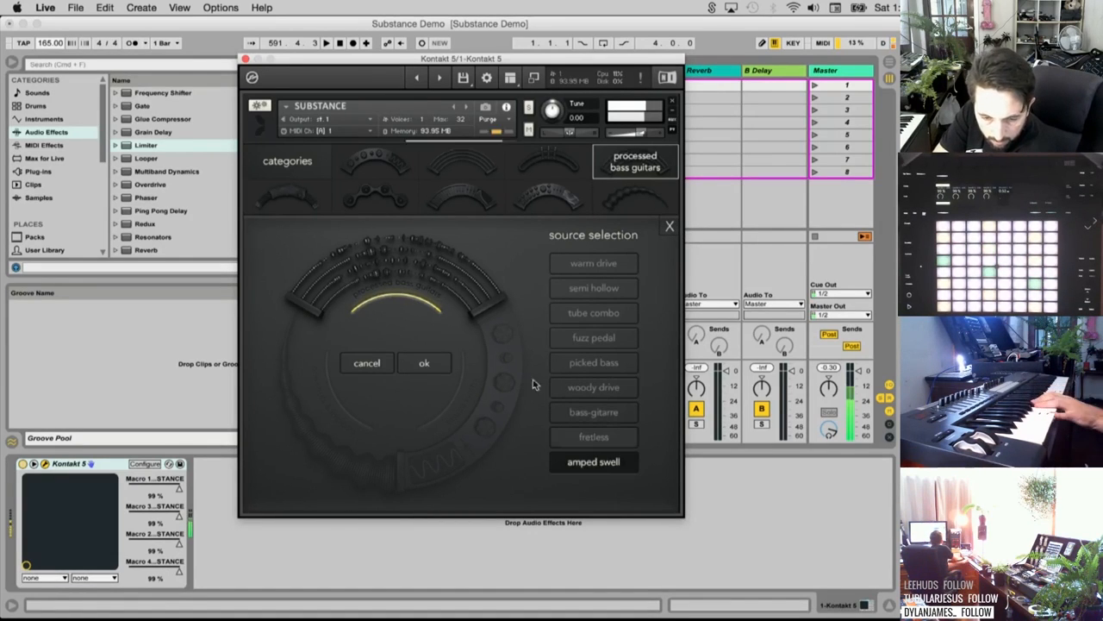
Compare brass blast from organic hybrids with warm drive from processed bass guitars, and audition tenebrous, hollow pluck and bass beast
left_click(292, 205)
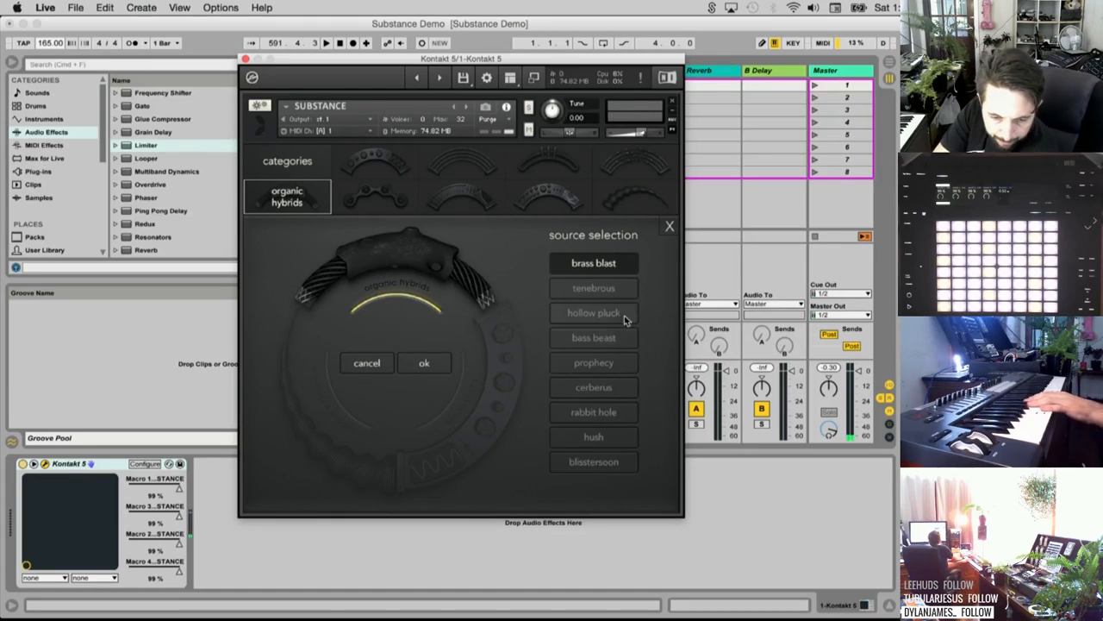
left_click(635, 162)
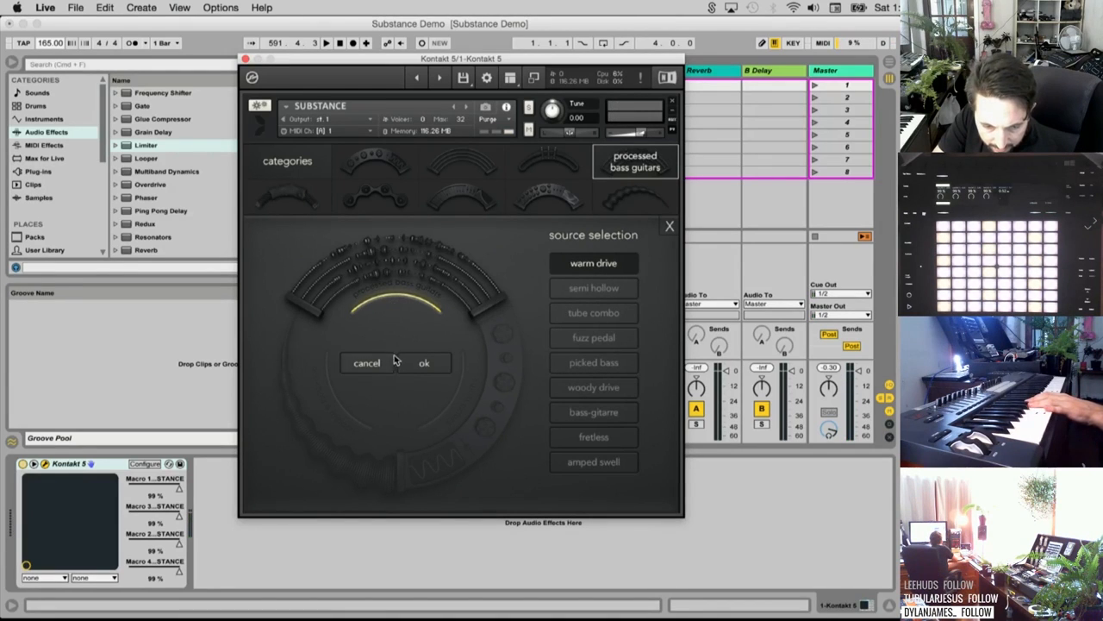
left_click(289, 191)
left_click(588, 293)
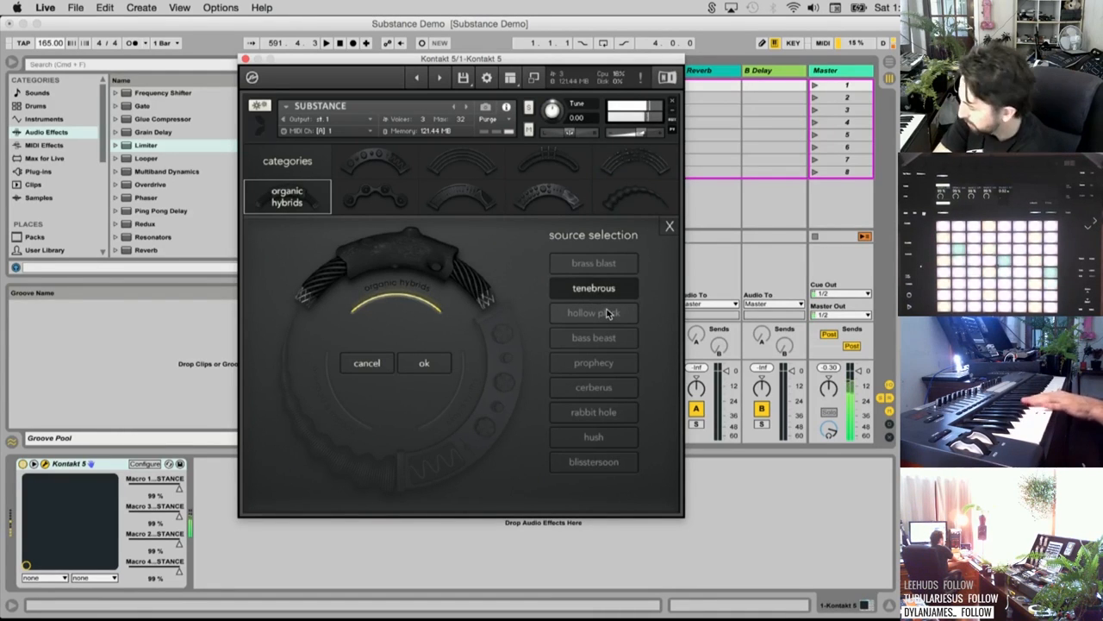
left_click(607, 313)
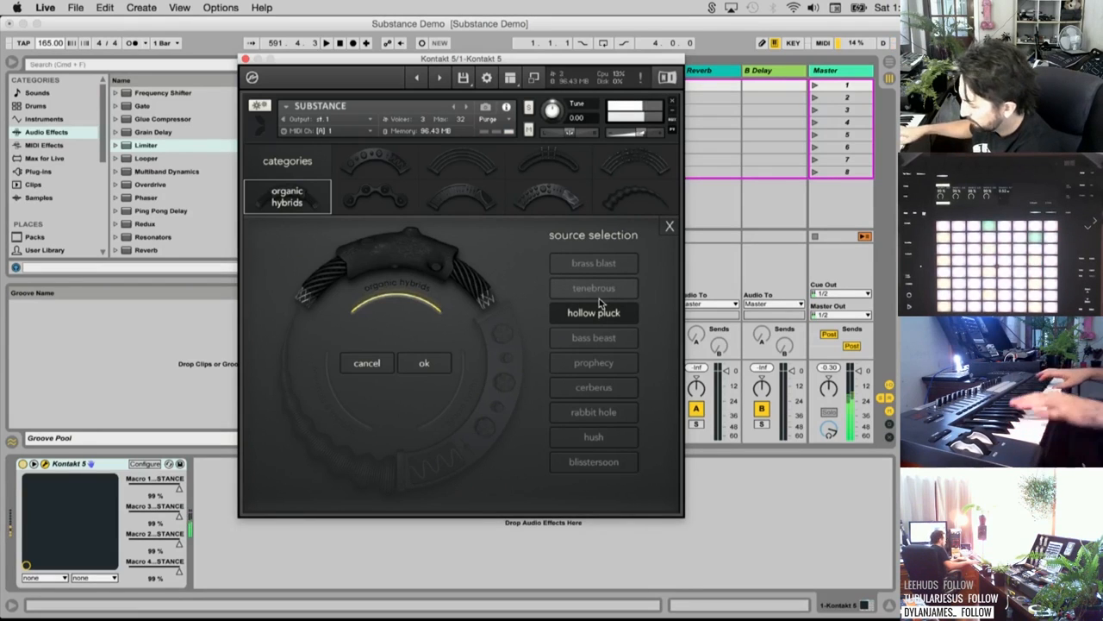
left_click(605, 339)
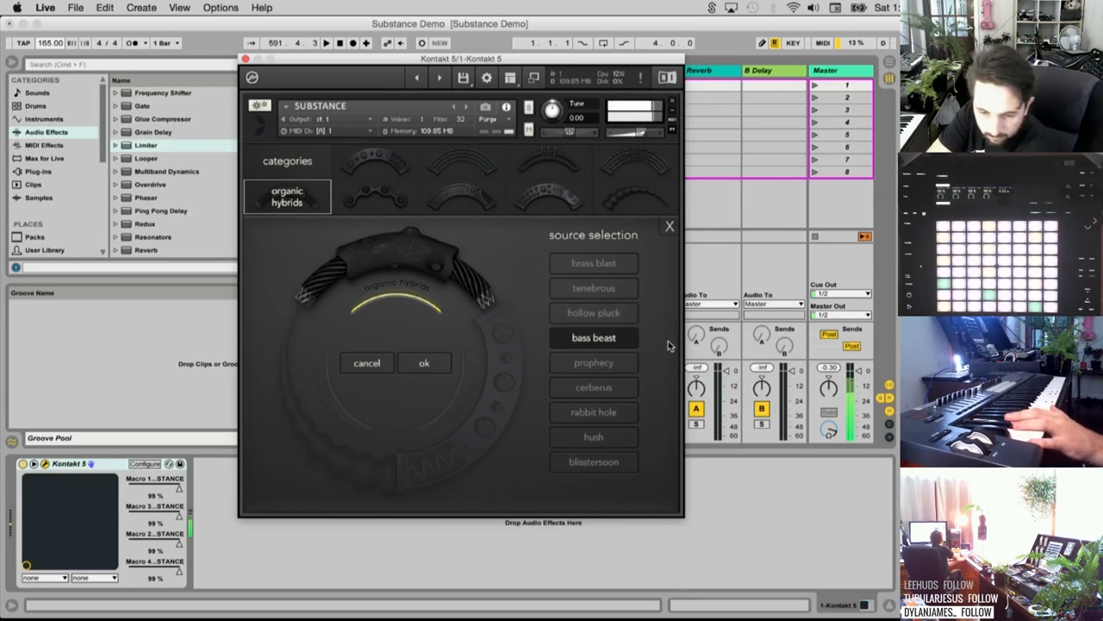
Audition the remaining organic hybrids: prophecy, cerberus, rabbit hole, hush and blisstersoon
left_click(606, 367)
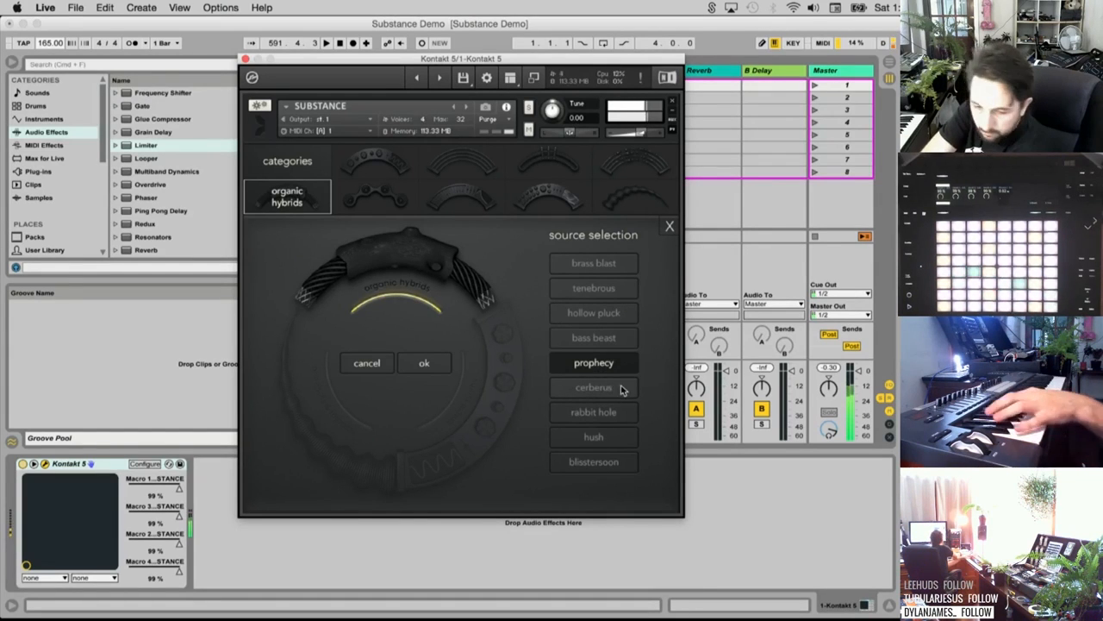
left_click(622, 389)
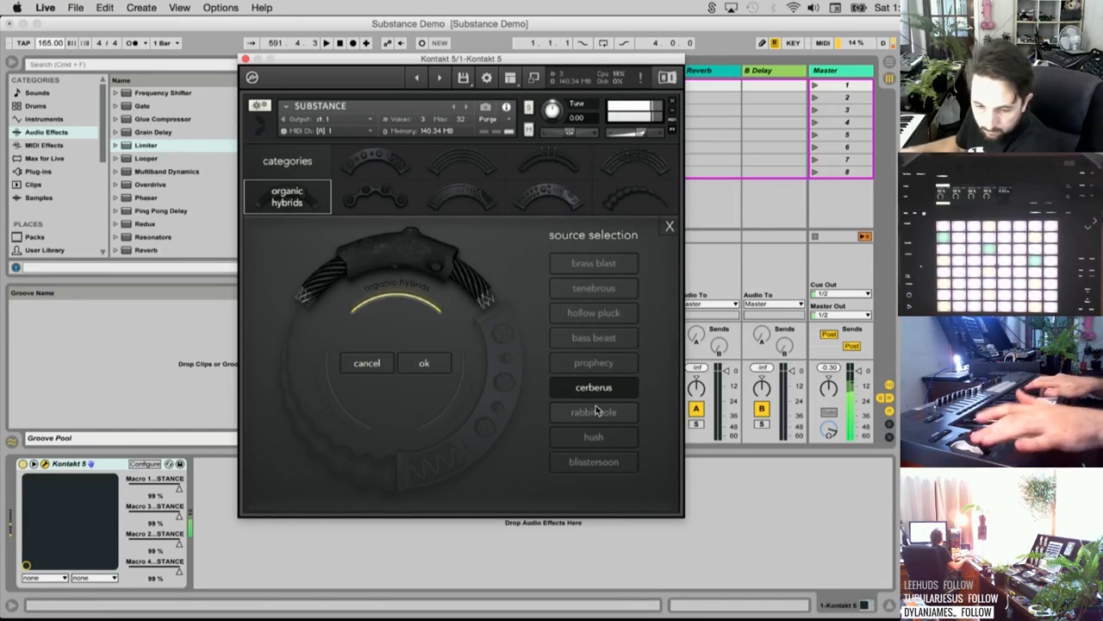
left_click(627, 416)
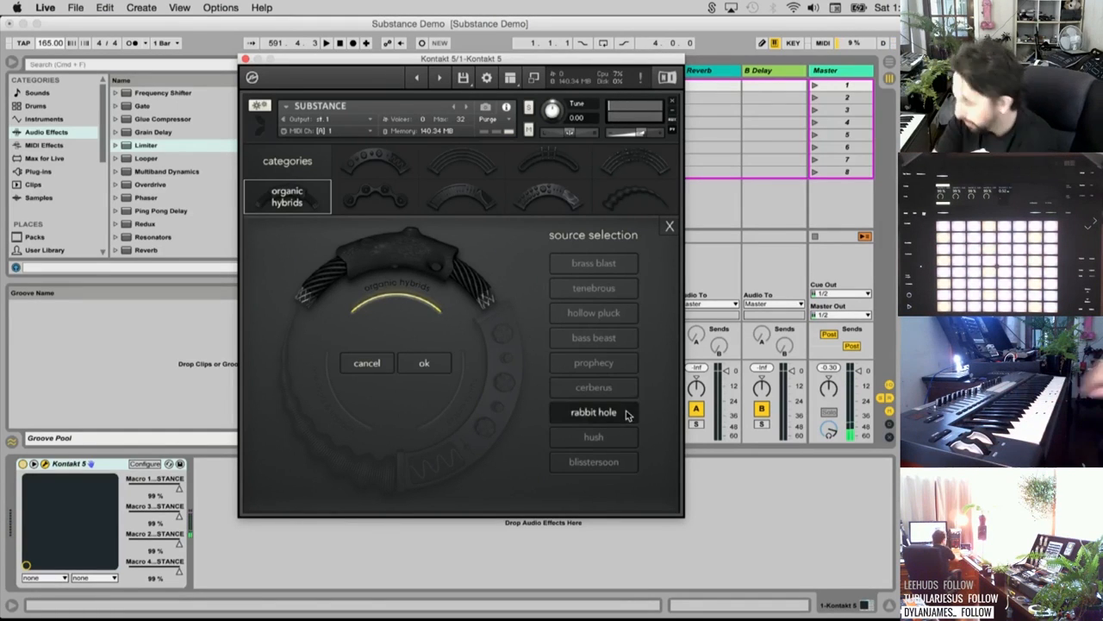
left_click(597, 437)
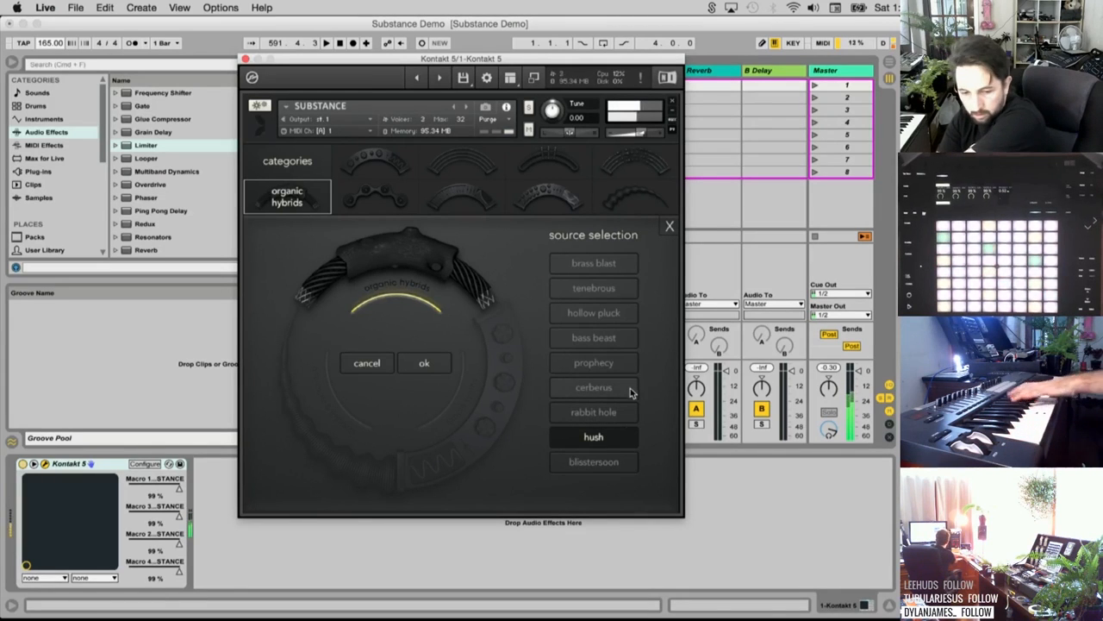
left_click(623, 462)
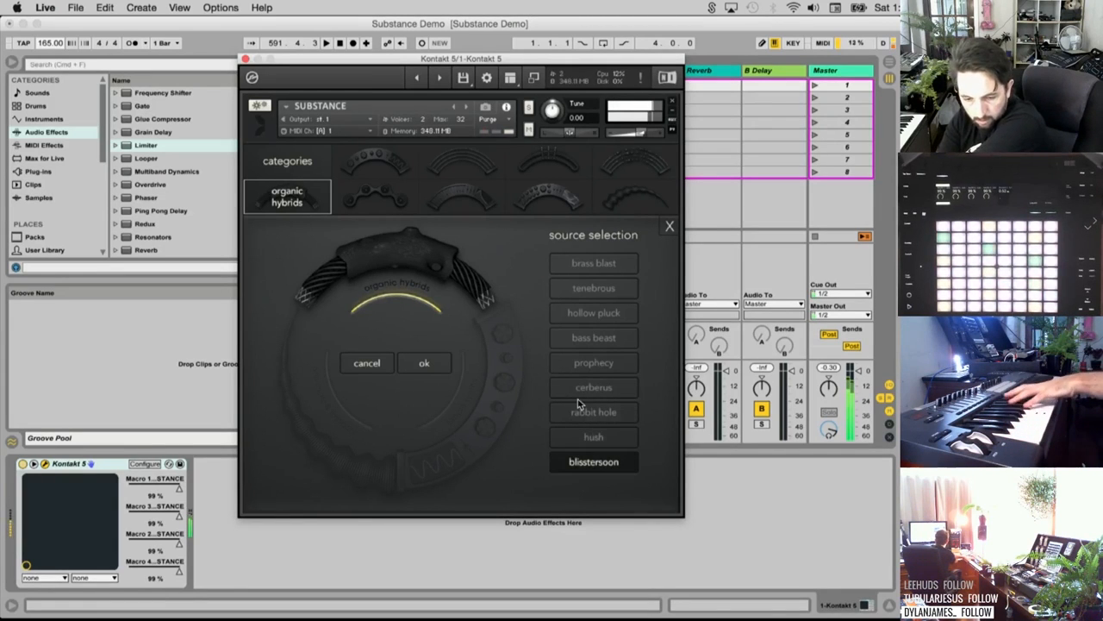
Audition the subs category's sine, tri, tri saw, square, digi saw, aliased, clean and tape sub sources
left_click(379, 199)
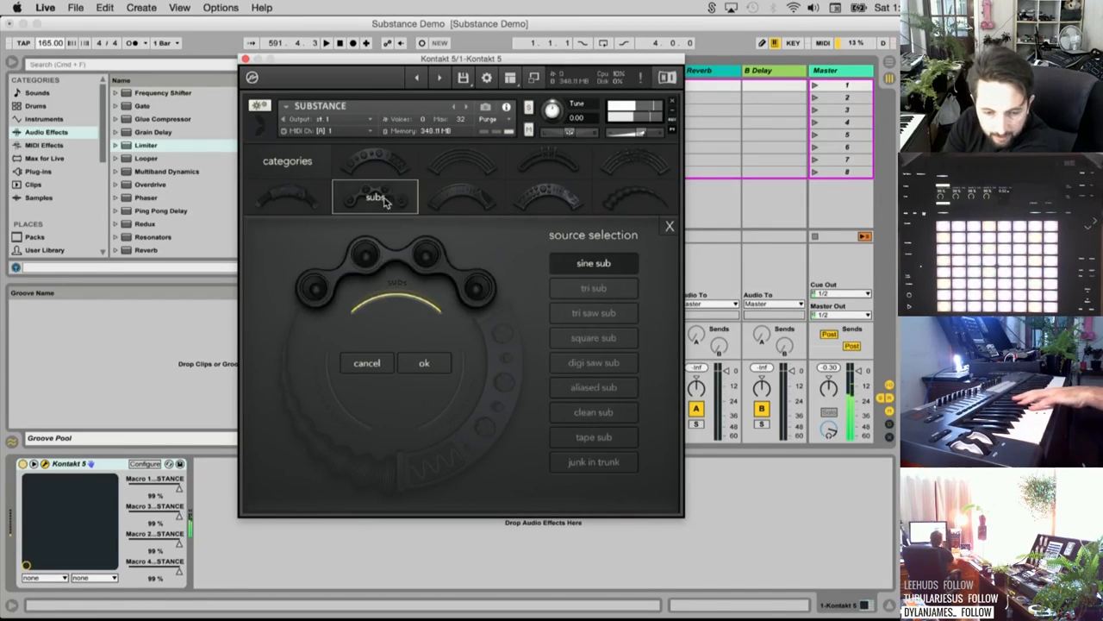
left_click(606, 288)
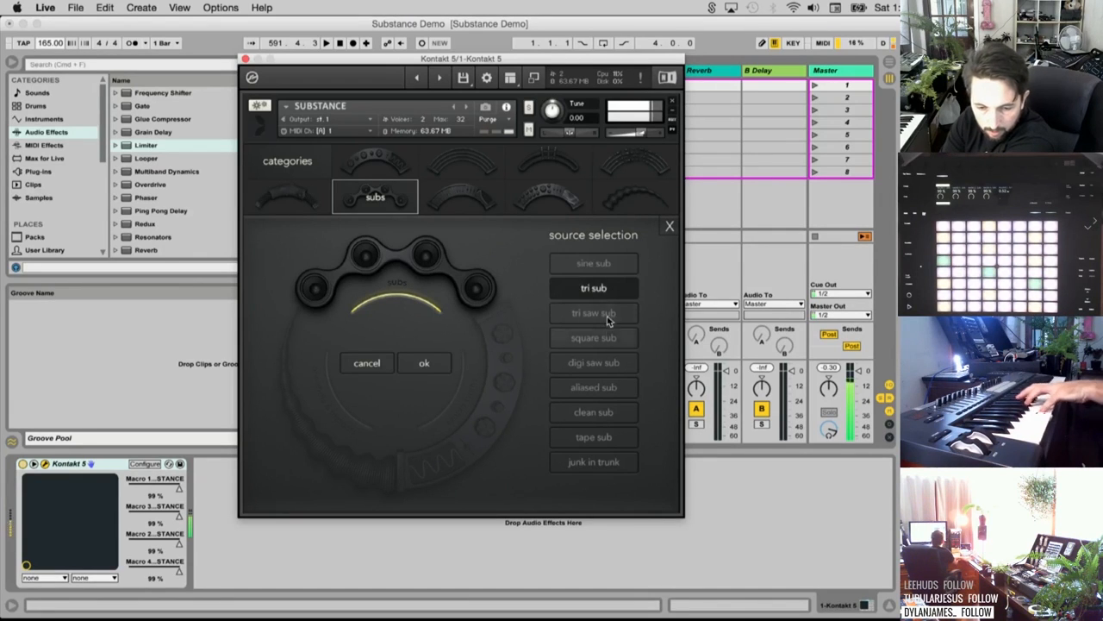
left_click(607, 314)
left_click(603, 362)
left_click(603, 338)
left_click(598, 387)
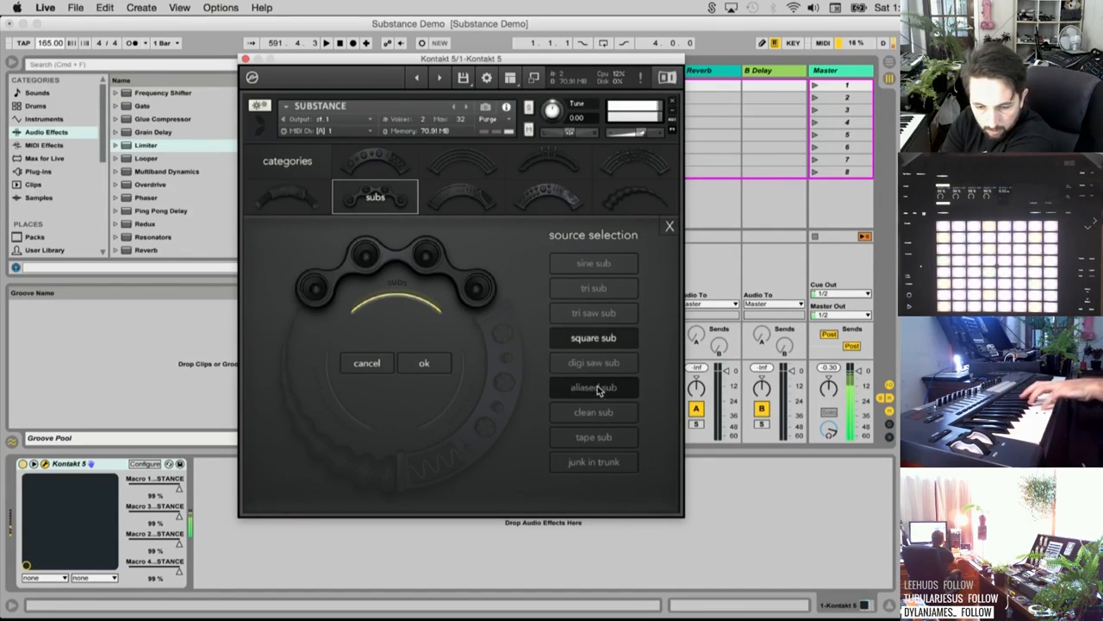
left_click(595, 412)
left_click(593, 440)
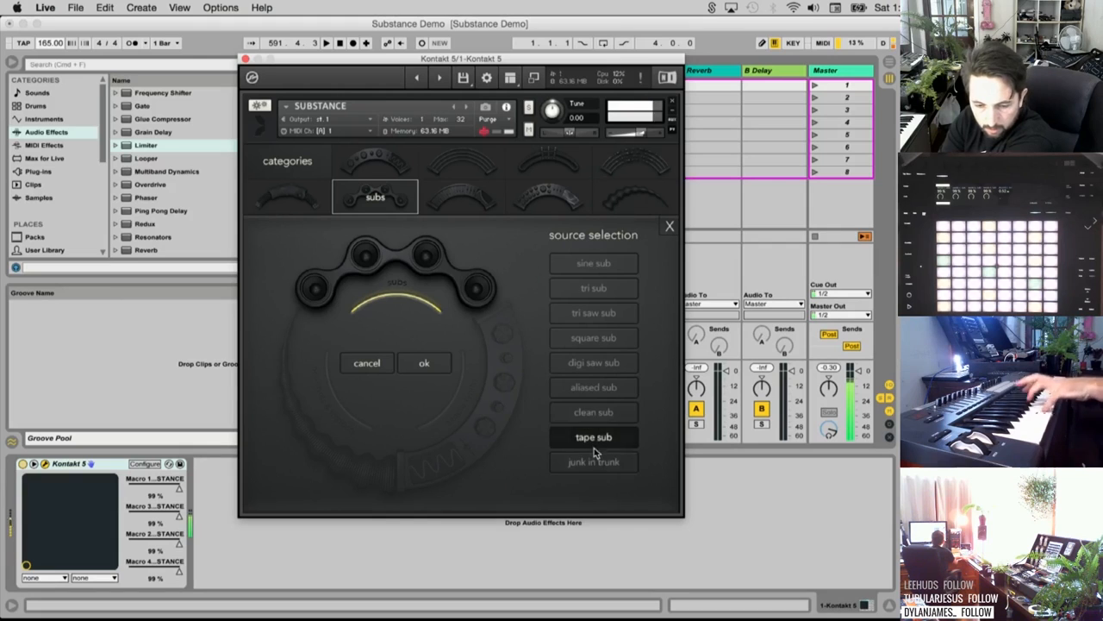
Audition junk in trunk from subs and ring plucker, harmonized, pusher pluck and squaingle from the synth plucks category
left_click(595, 467)
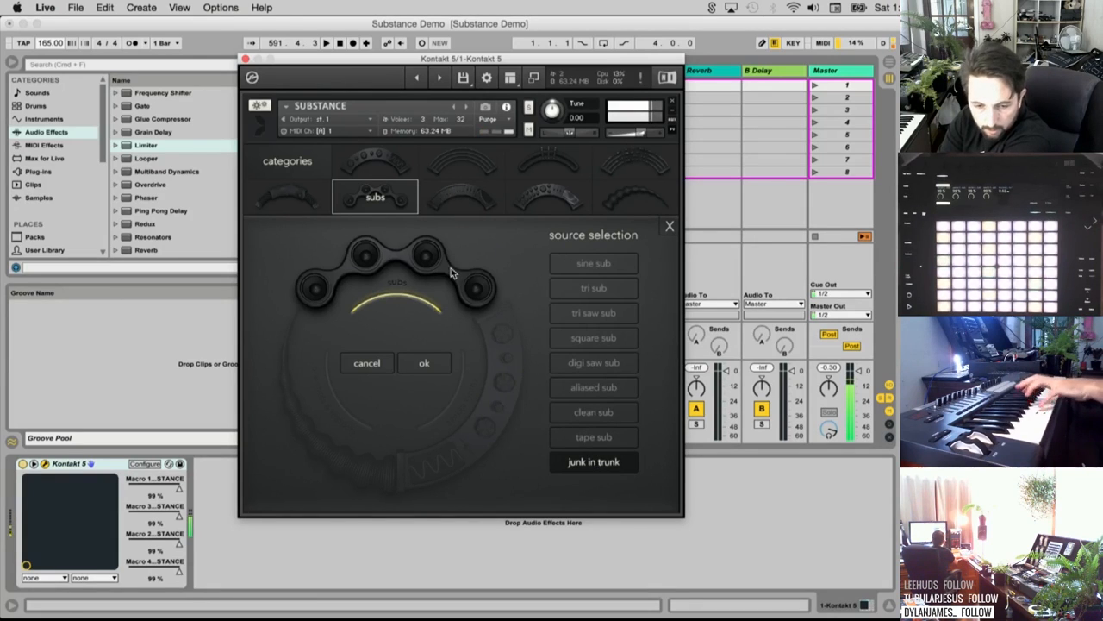
left_click(462, 197)
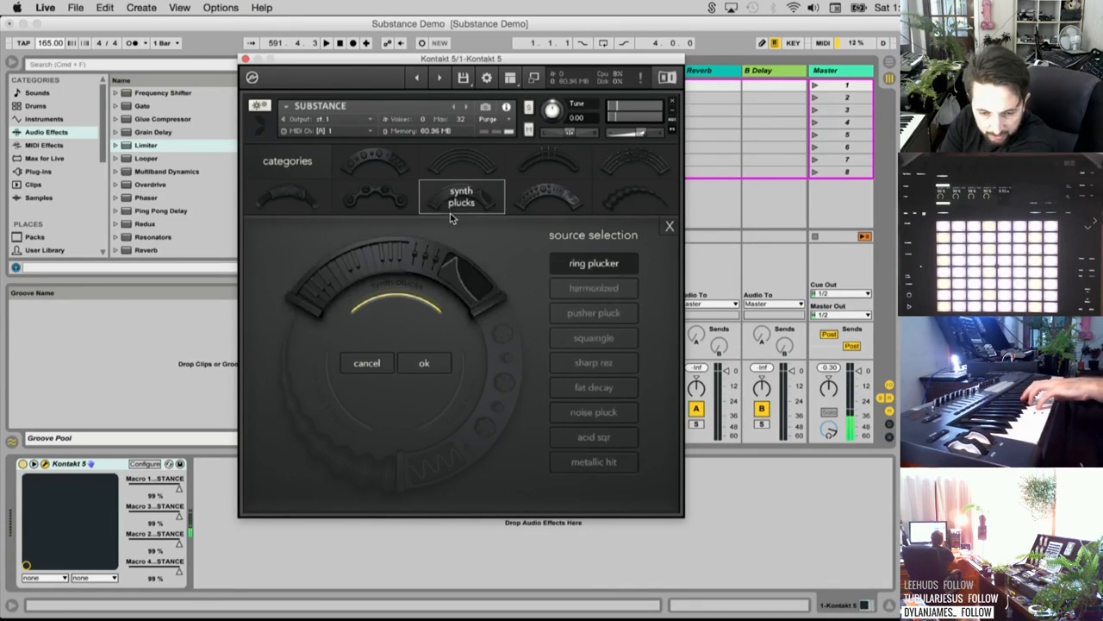
left_click(610, 289)
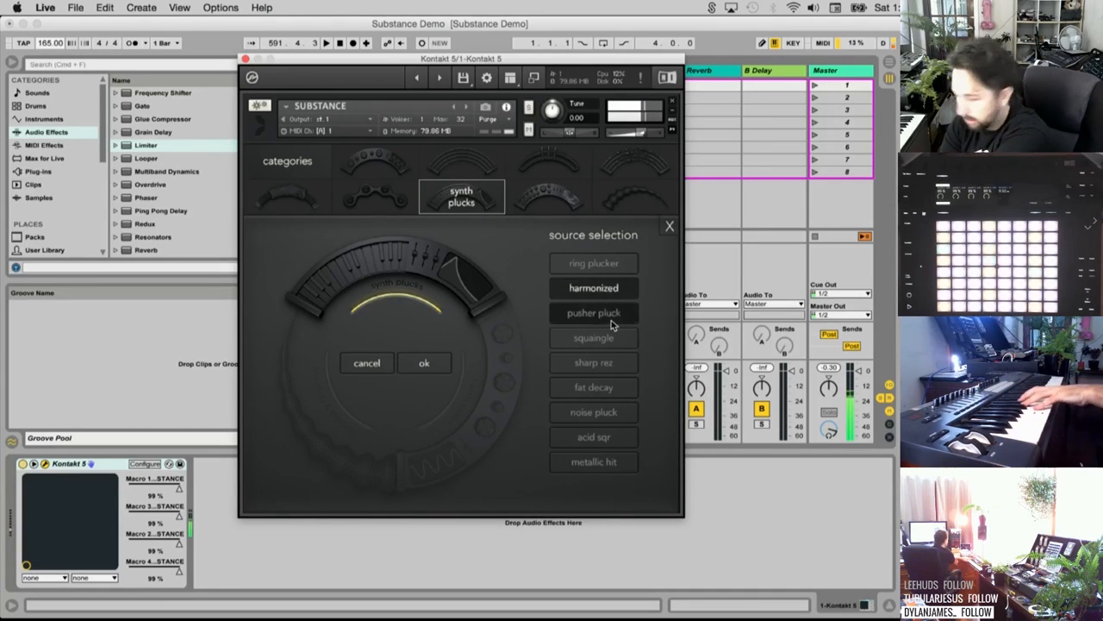
left_click(612, 320)
left_click(607, 340)
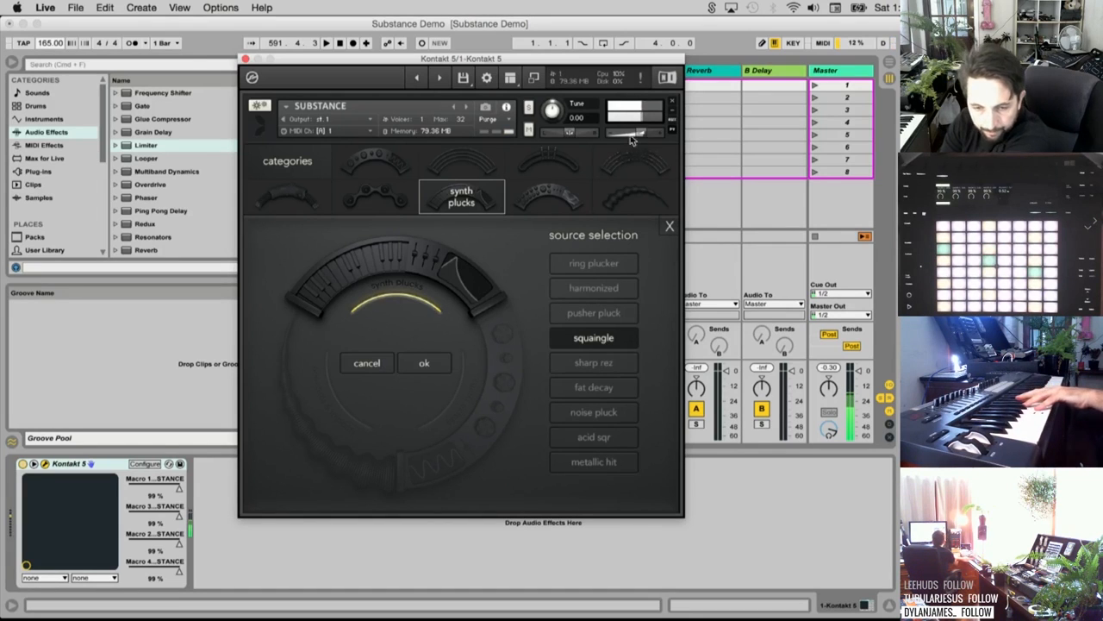
Raise the SUBSTANCE instrument's output volume slightly and audition the sharp rez and fat decay synth plucks
left_click_drag(644, 134, 655, 135)
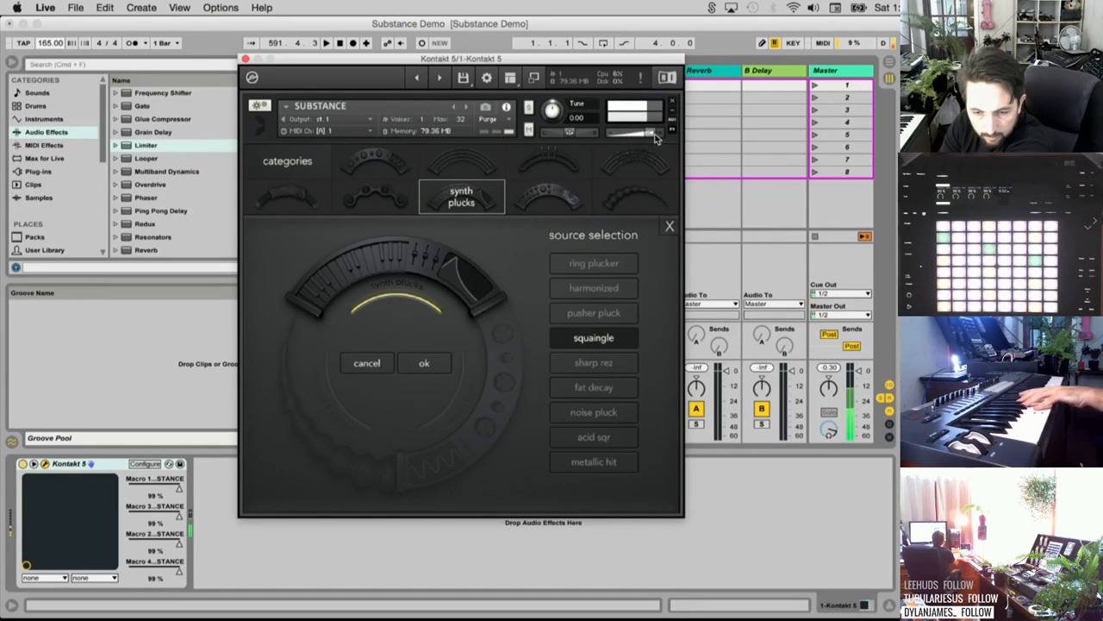
left_click(589, 361)
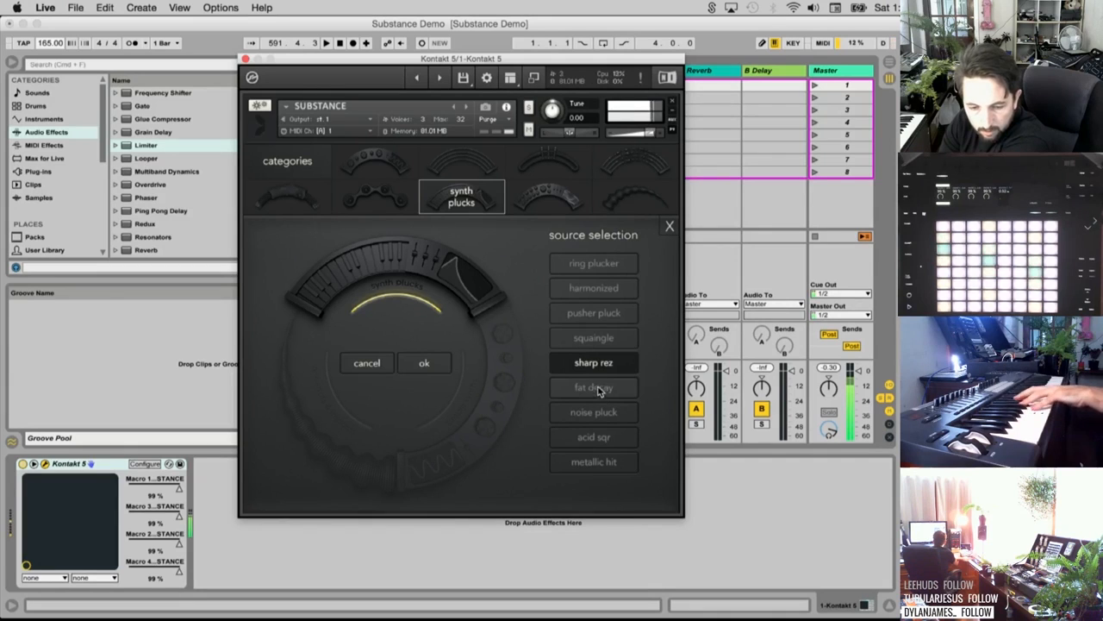
left_click(600, 389)
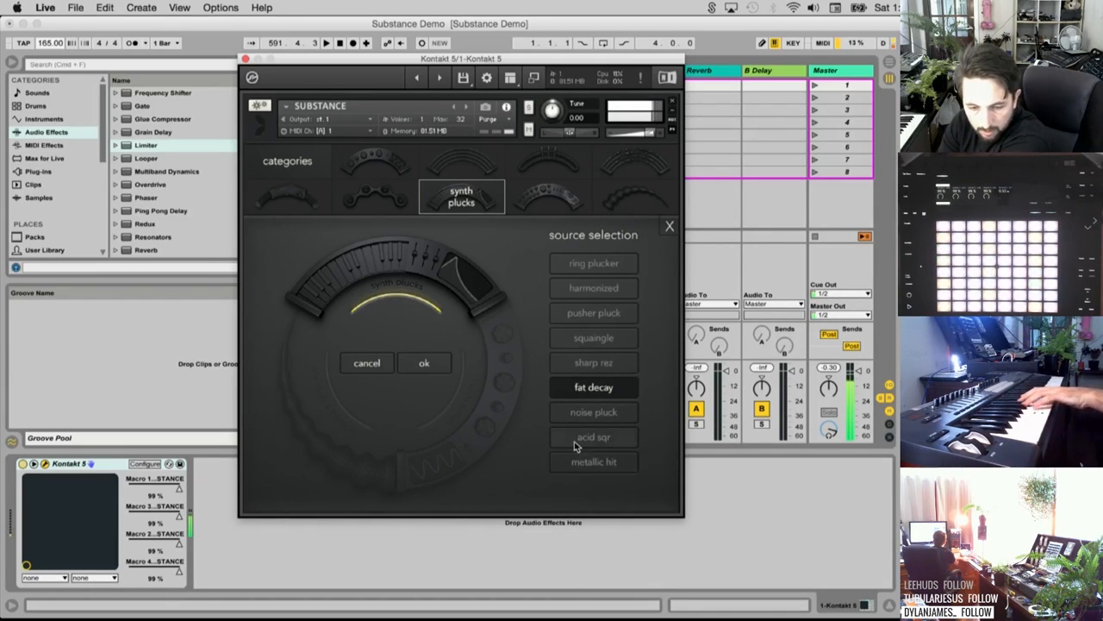
Audition the complex synths sources hard sync, polysynth, formant bass, unison bass, pluck swell, griz pluck, pitch pluck, growler and noise attack
left_click(548, 196)
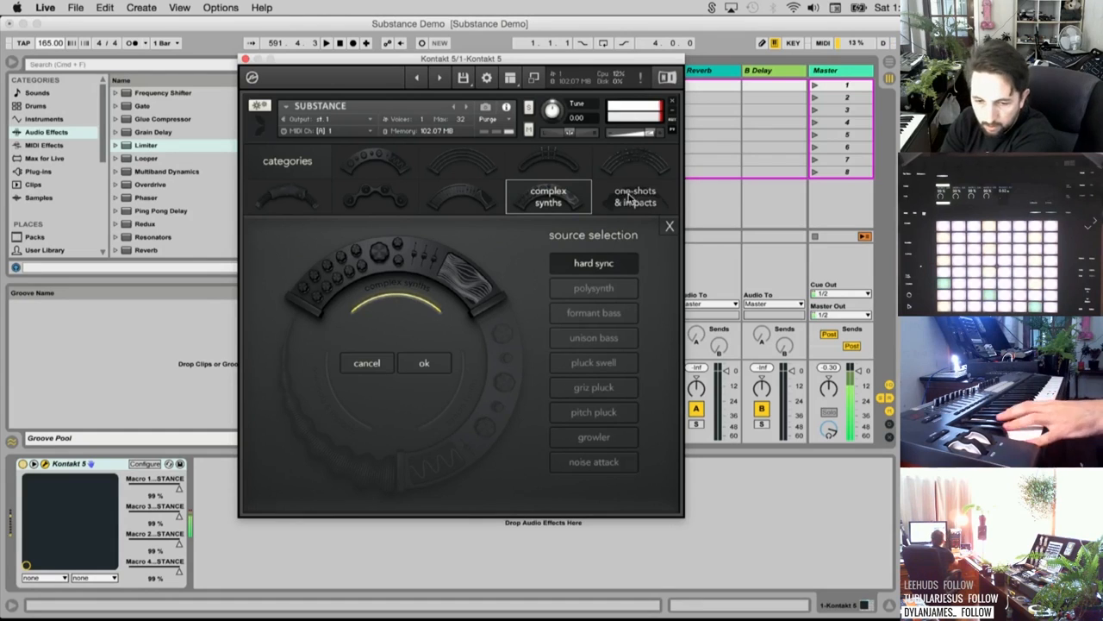
left_click(591, 290)
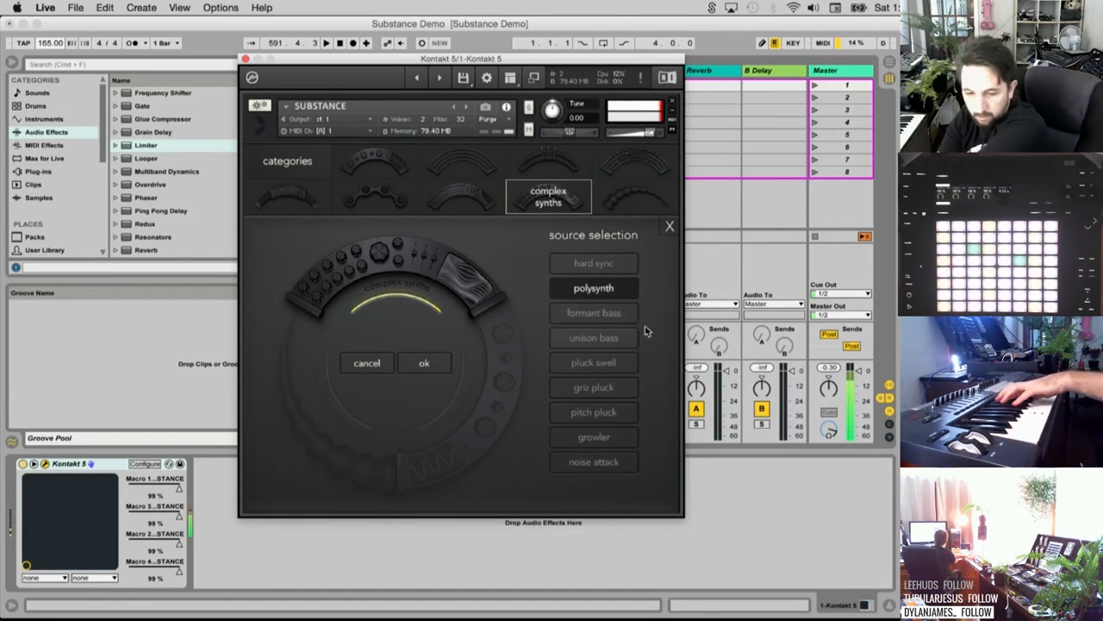
left_click(608, 313)
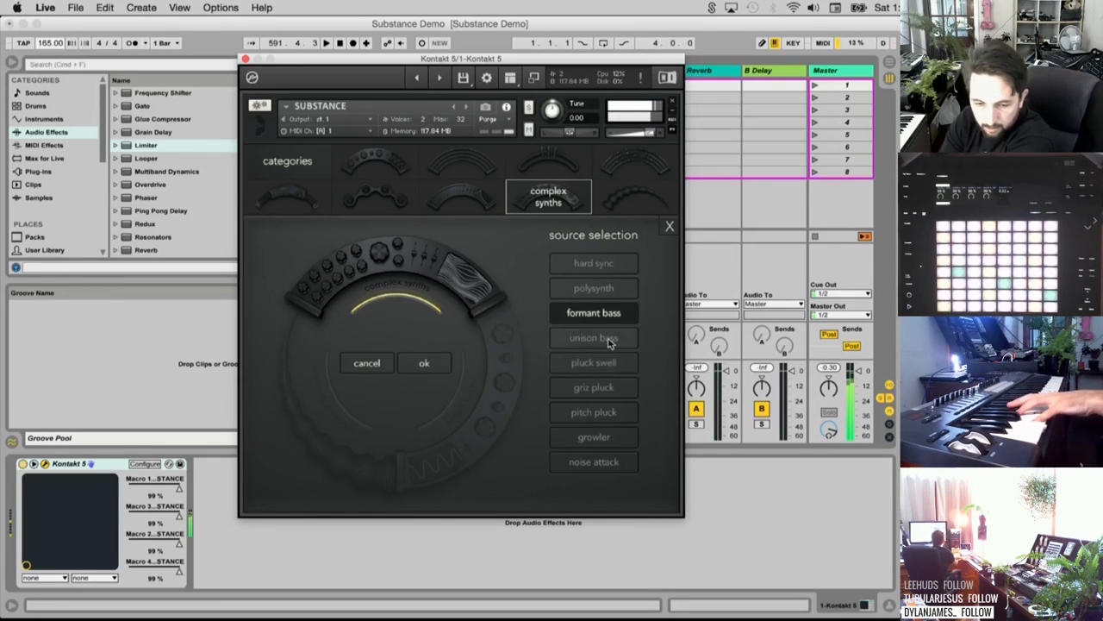
left_click(614, 343)
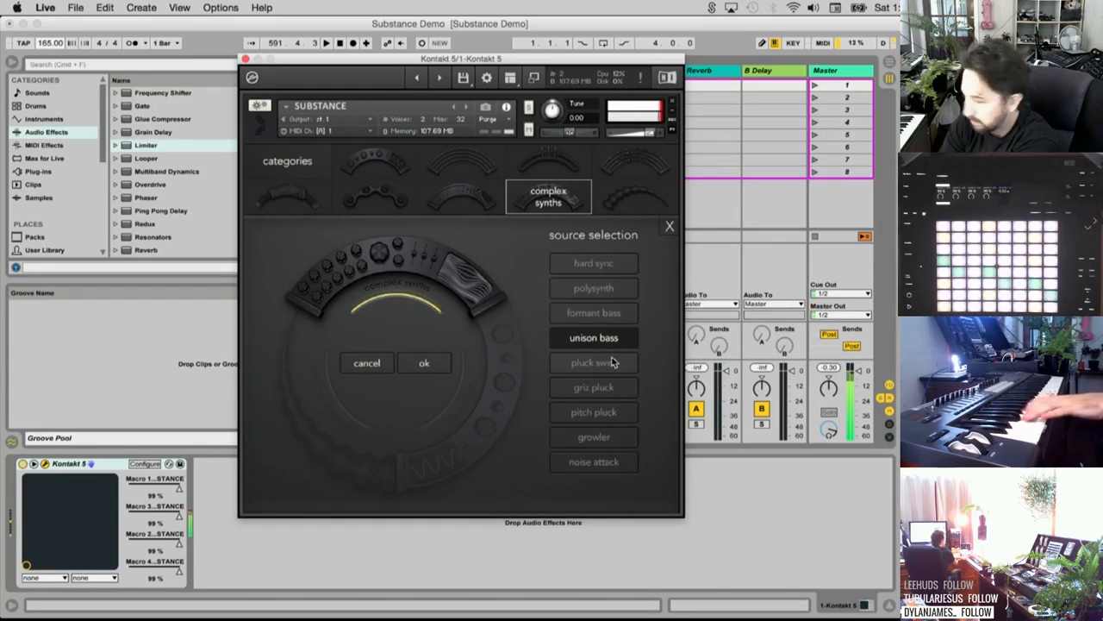
left_click(609, 366)
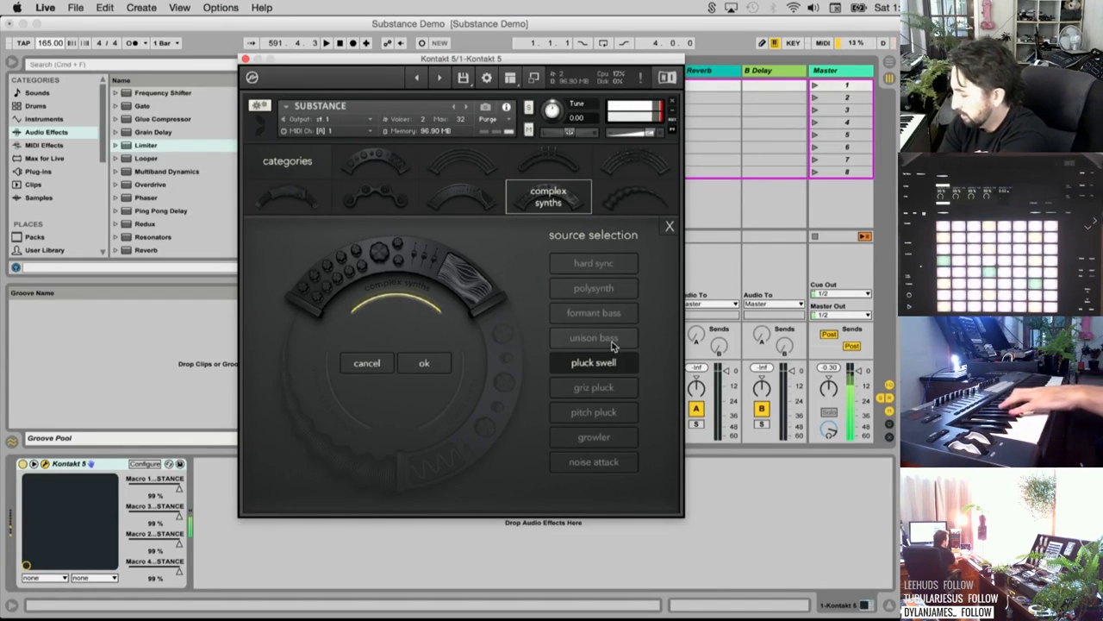
left_click(608, 387)
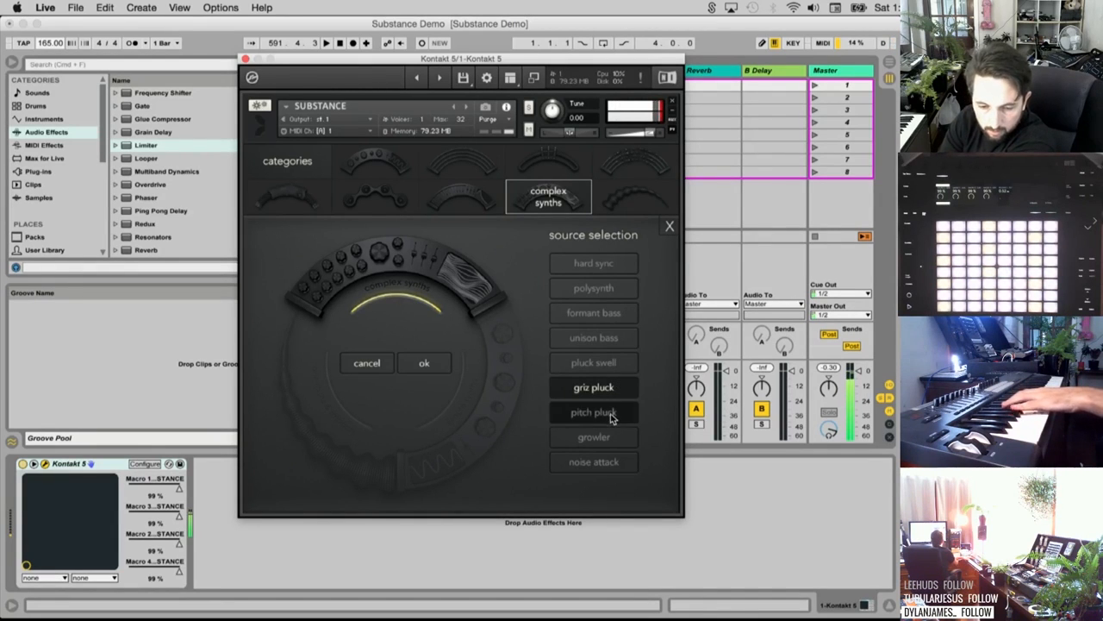
left_click(606, 413)
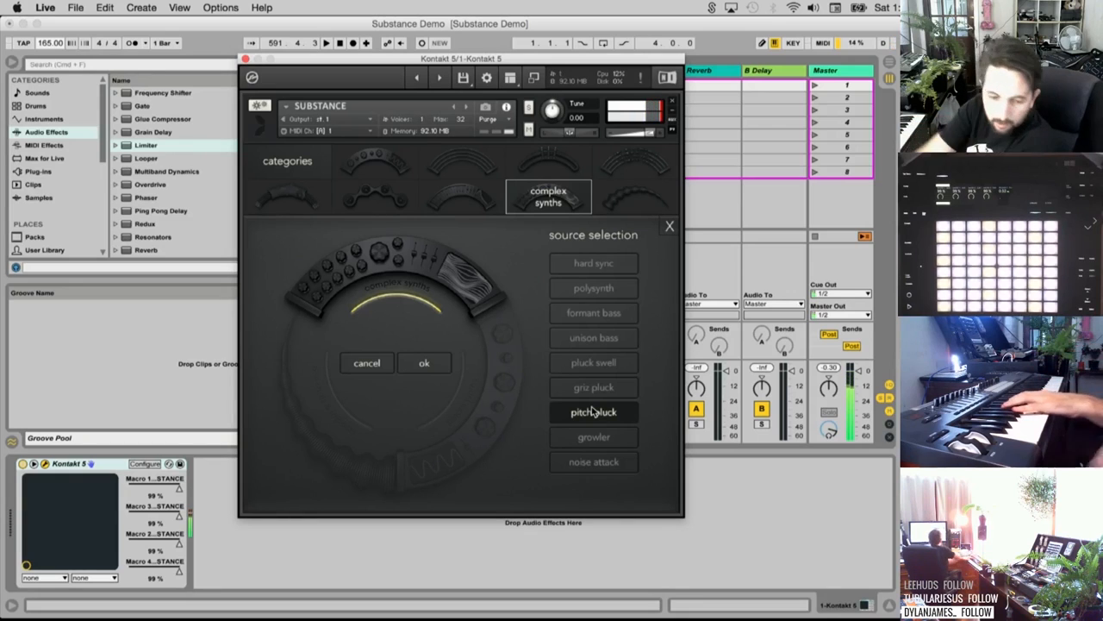
left_click(592, 438)
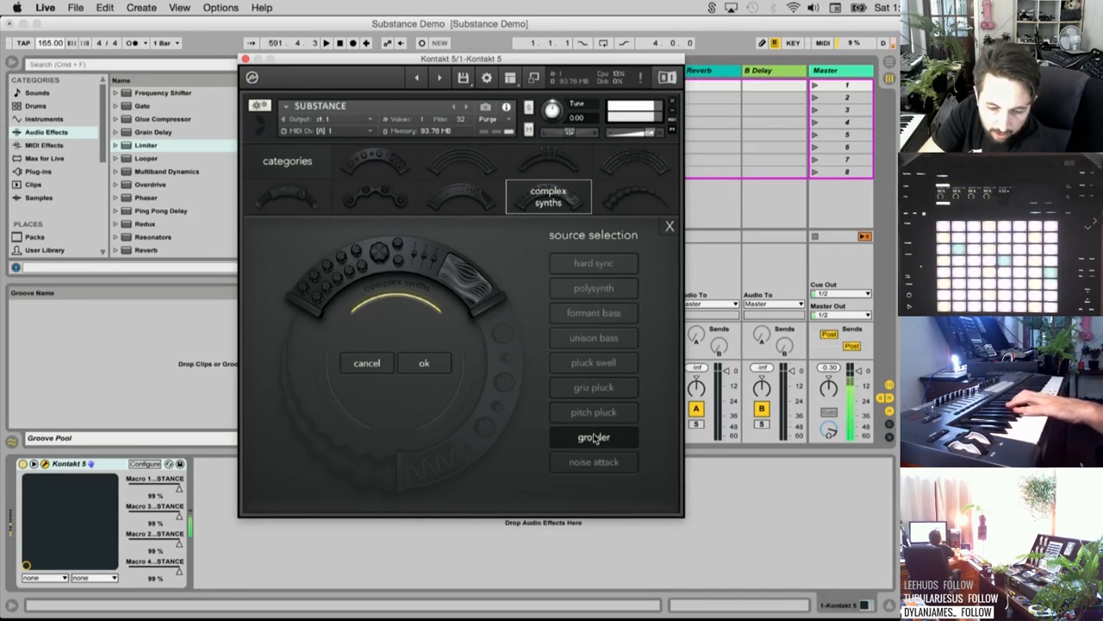
left_click(606, 469)
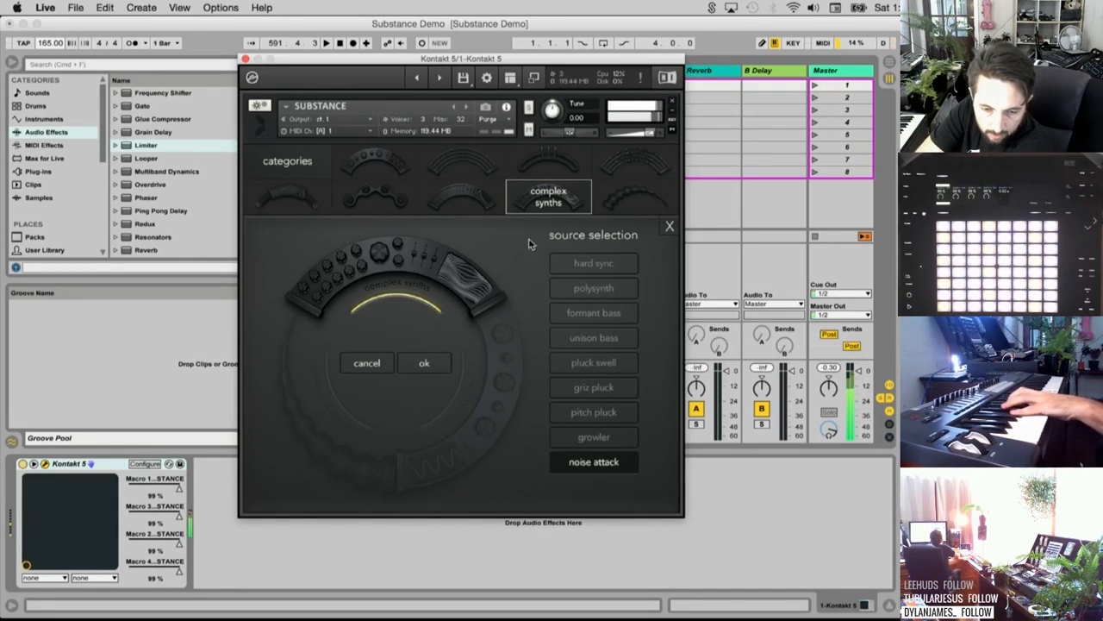
Audition the one-shots & impacts: gong, sub tsunami, static boom, depth charge, shatter hit, tight click, reso click, bright noise and pink noise
left_click(631, 200)
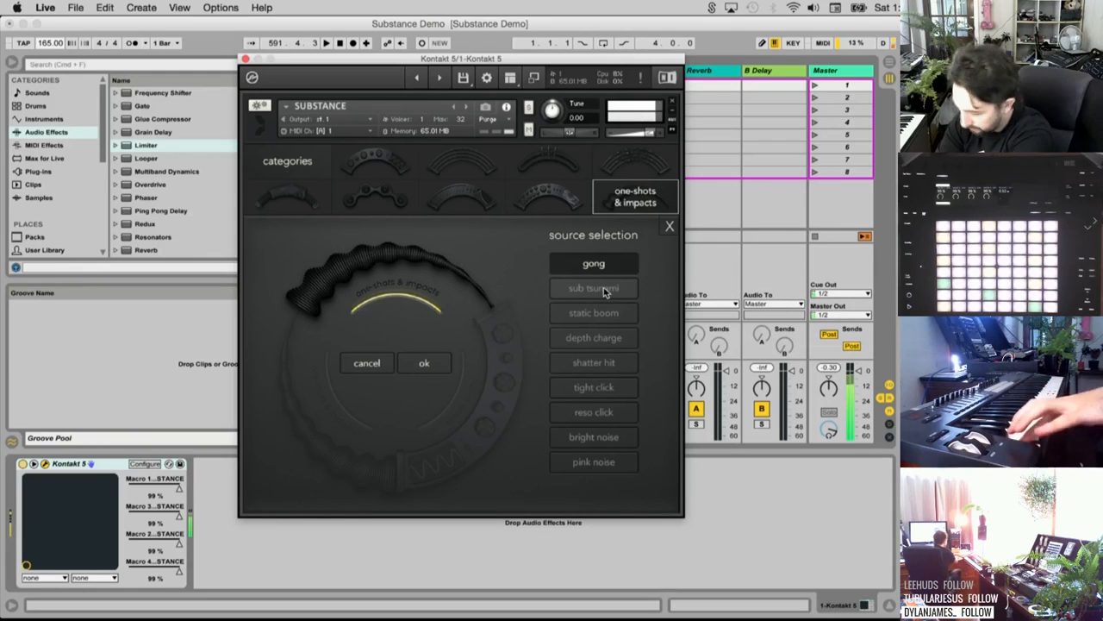
left_click(605, 295)
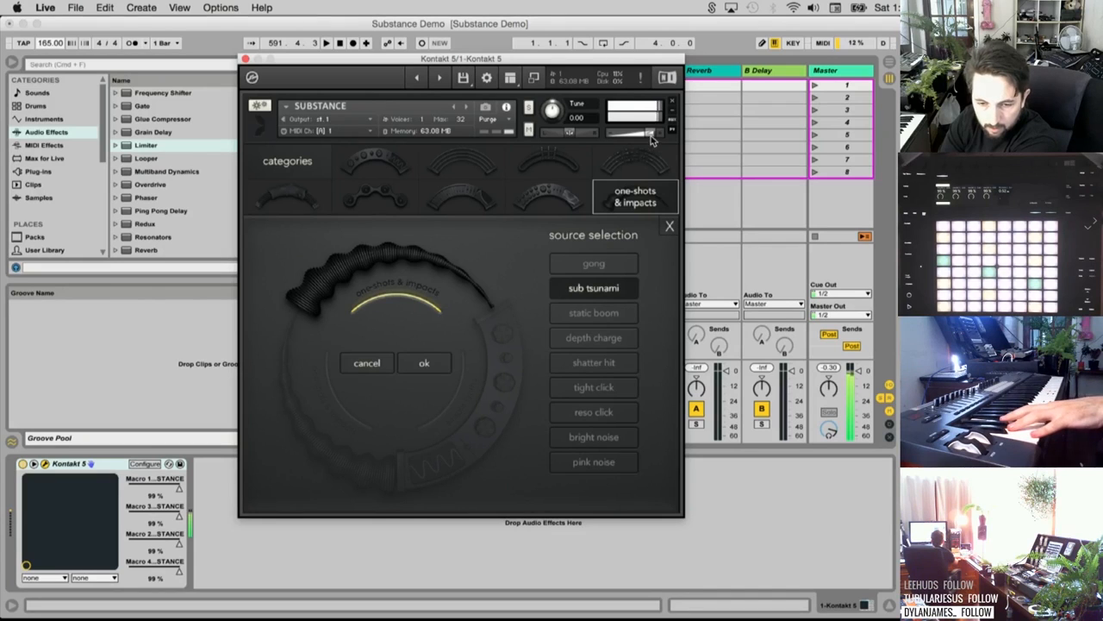
left_click(609, 321)
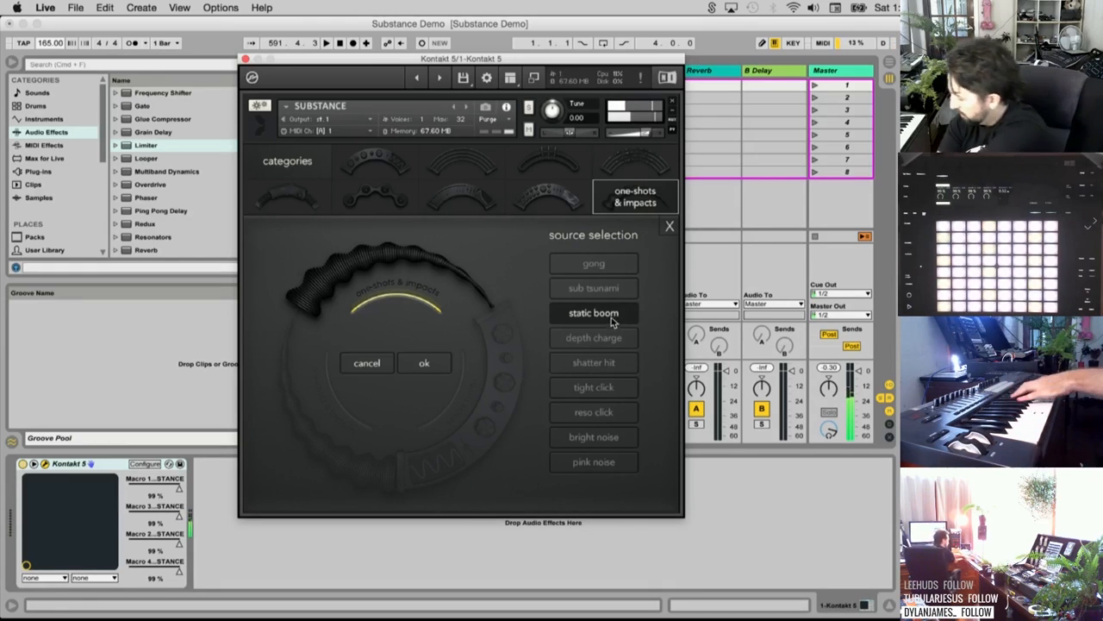
left_click(613, 340)
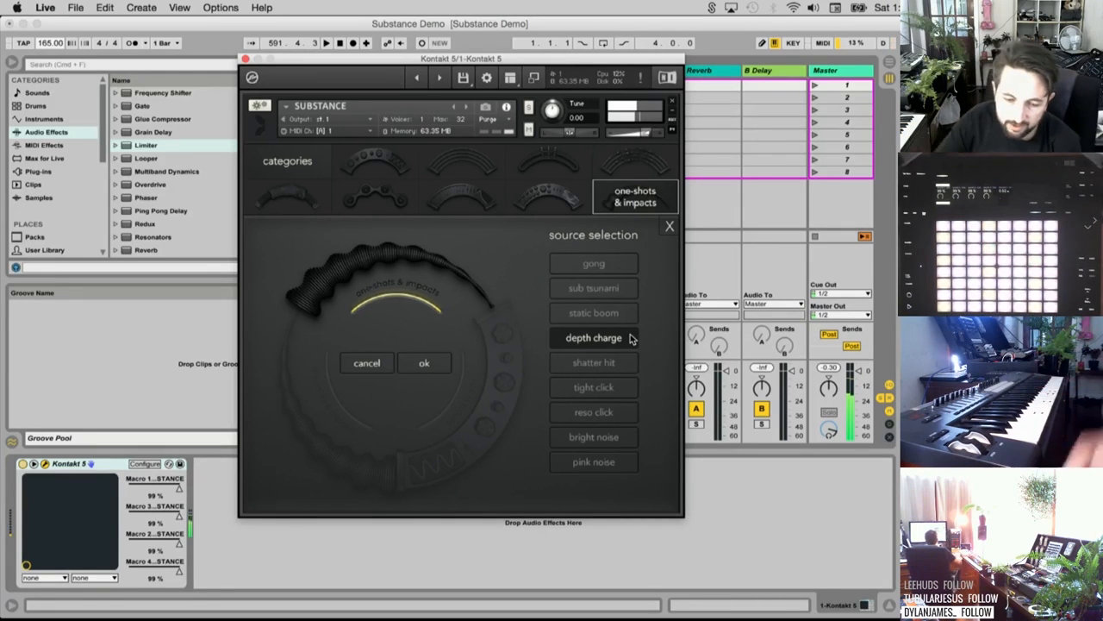
left_click(588, 368)
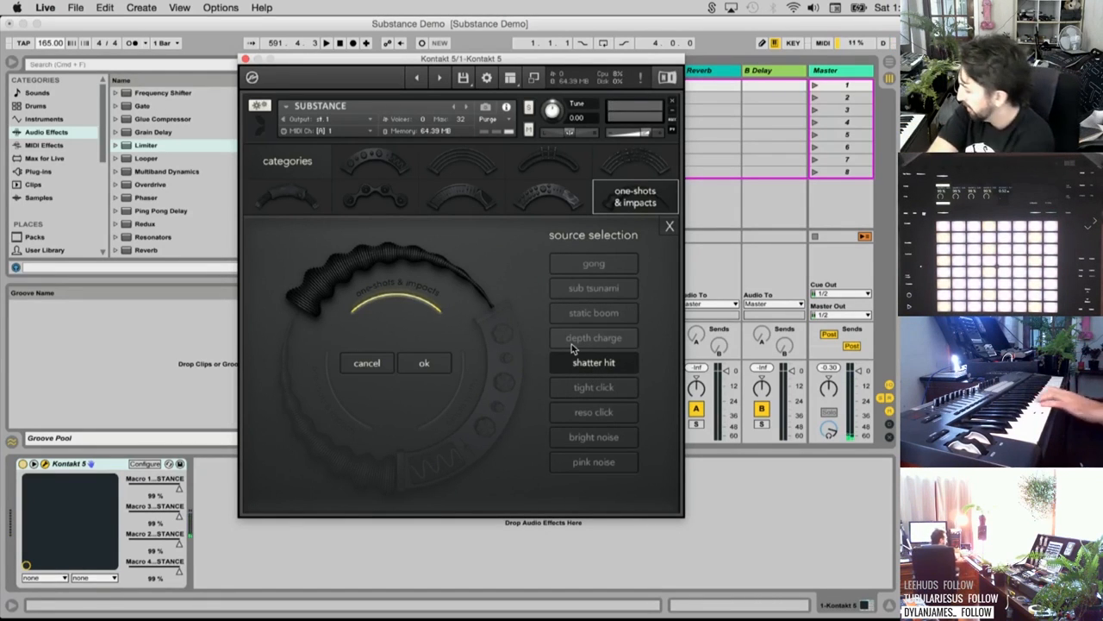
left_click(582, 388)
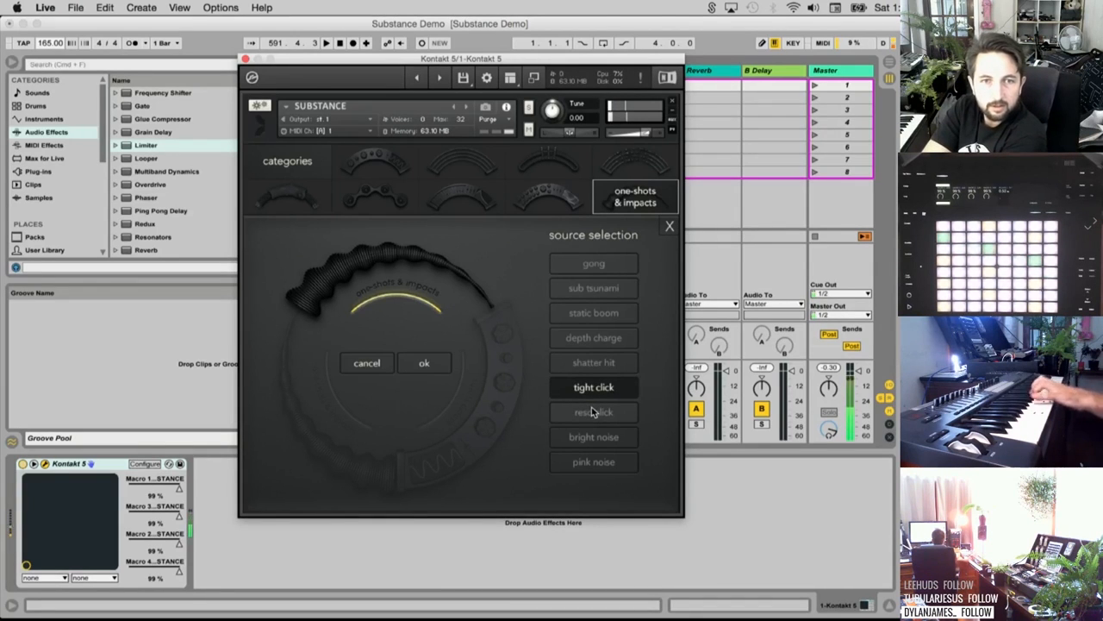
left_click(604, 417)
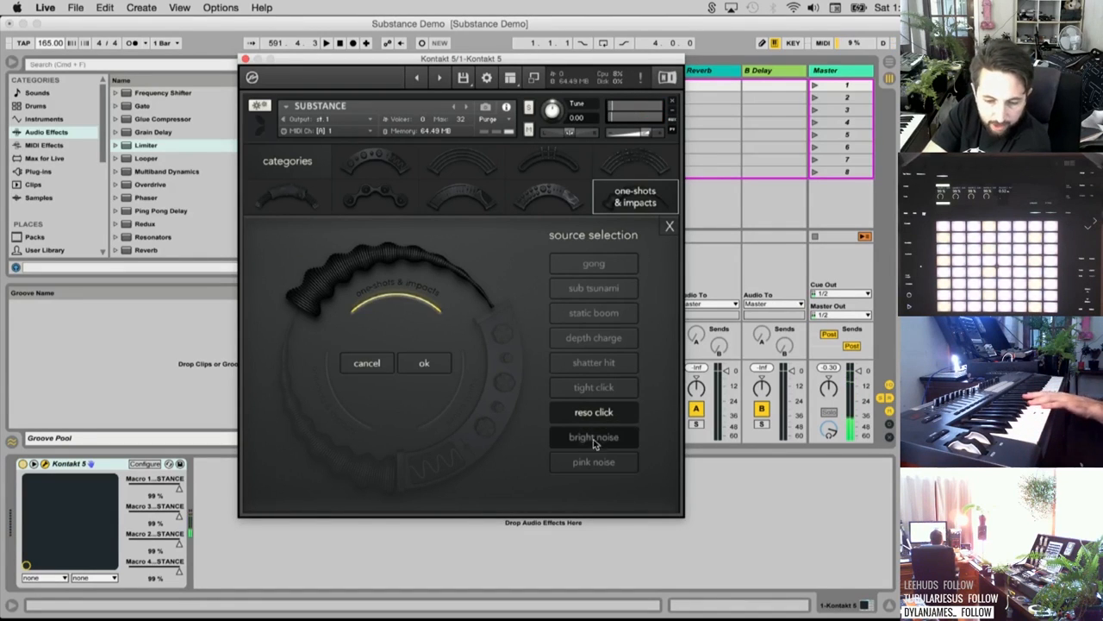
left_click(596, 439)
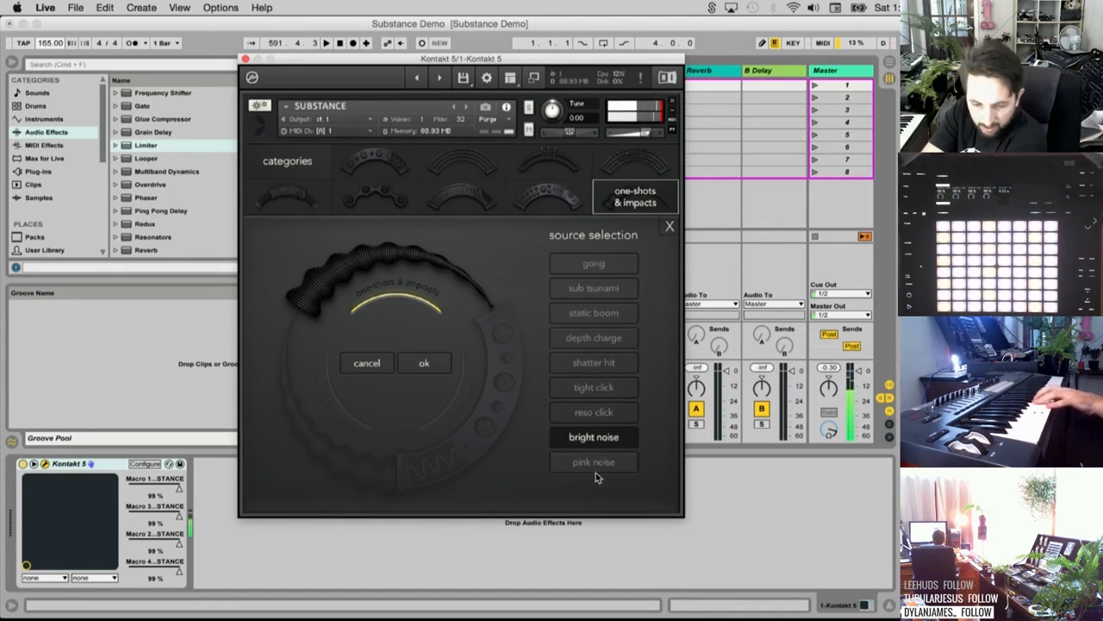
left_click(596, 464)
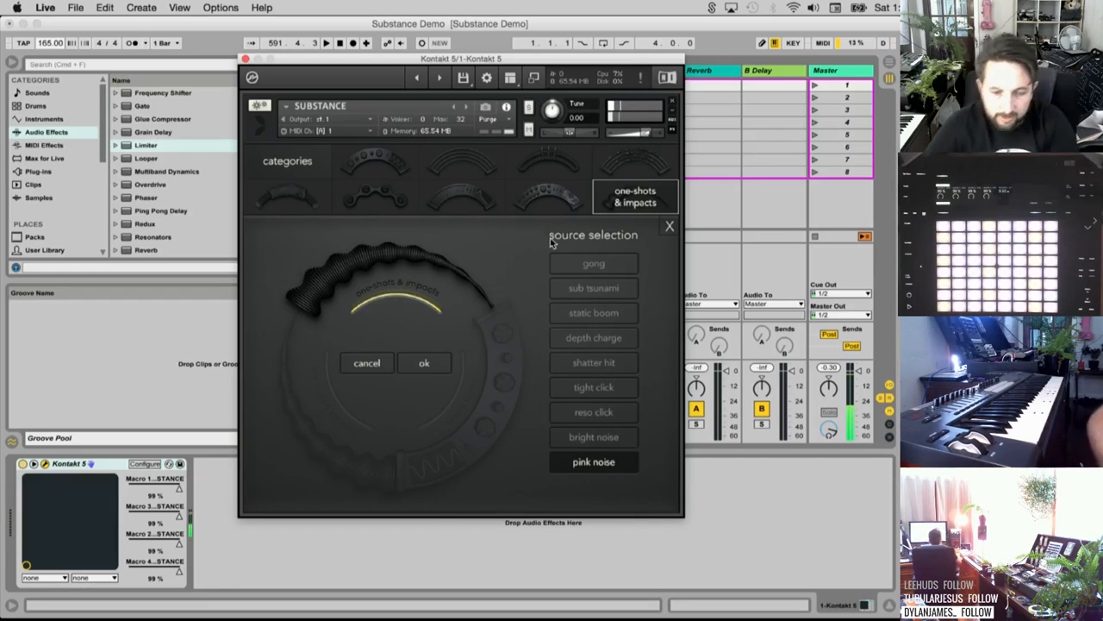
Choose sub pluck from simple synths as the layer source, close source selection, and turn the sub tsunami and chorus synth layers back on
left_click(376, 166)
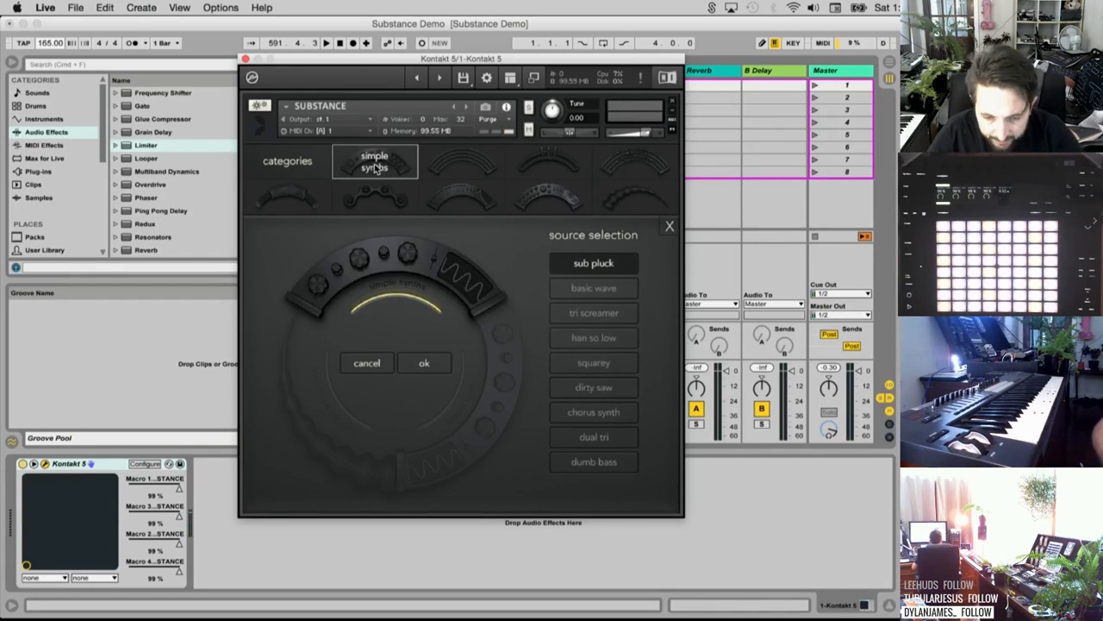
left_click(669, 226)
left_click(458, 371)
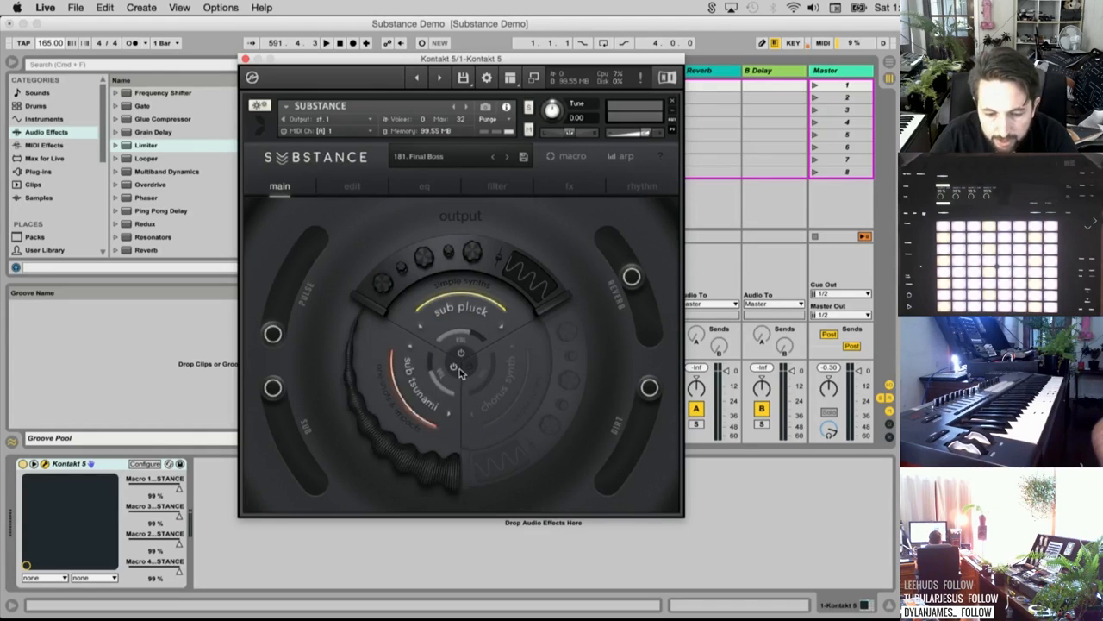
left_click(469, 369)
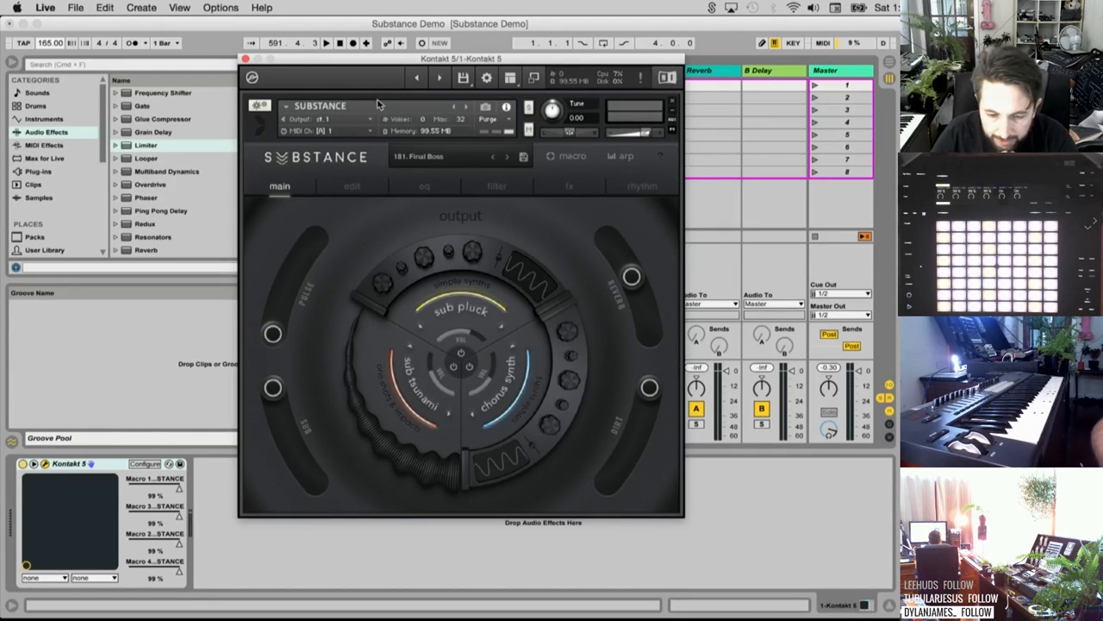
Show the edit page and view the copy options of the sub tsunami layer
left_click(366, 189)
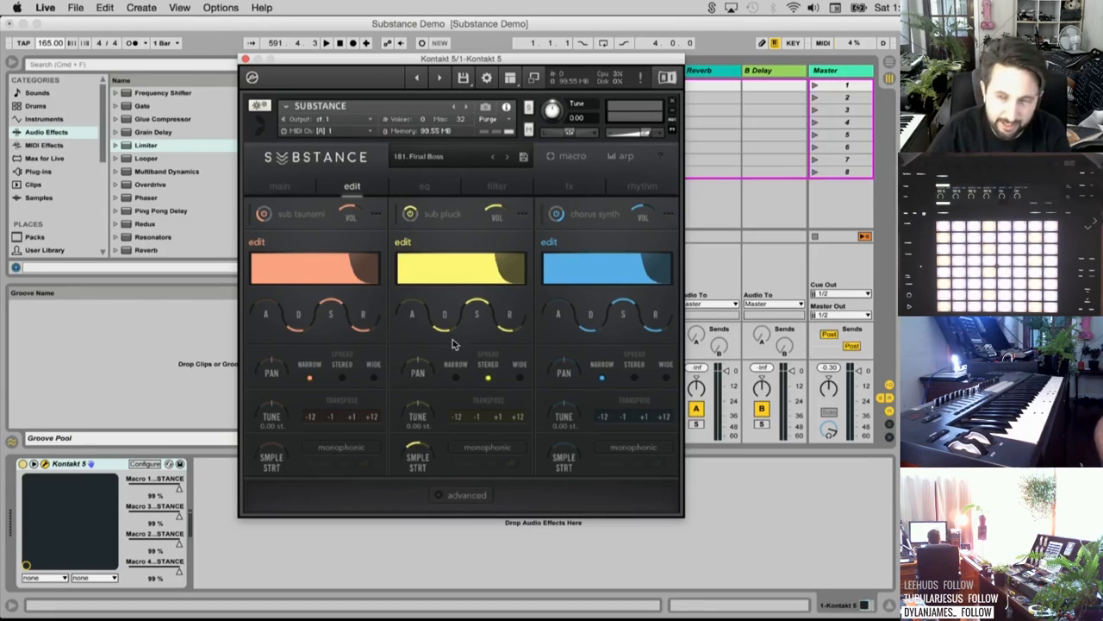
left_click(377, 215)
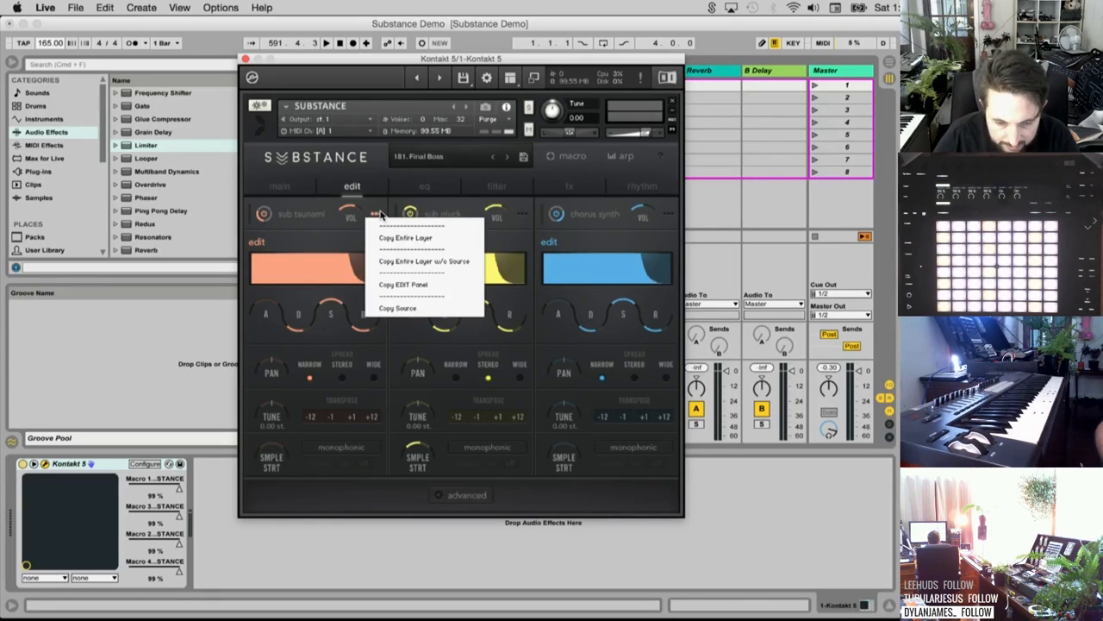
left_click(379, 209)
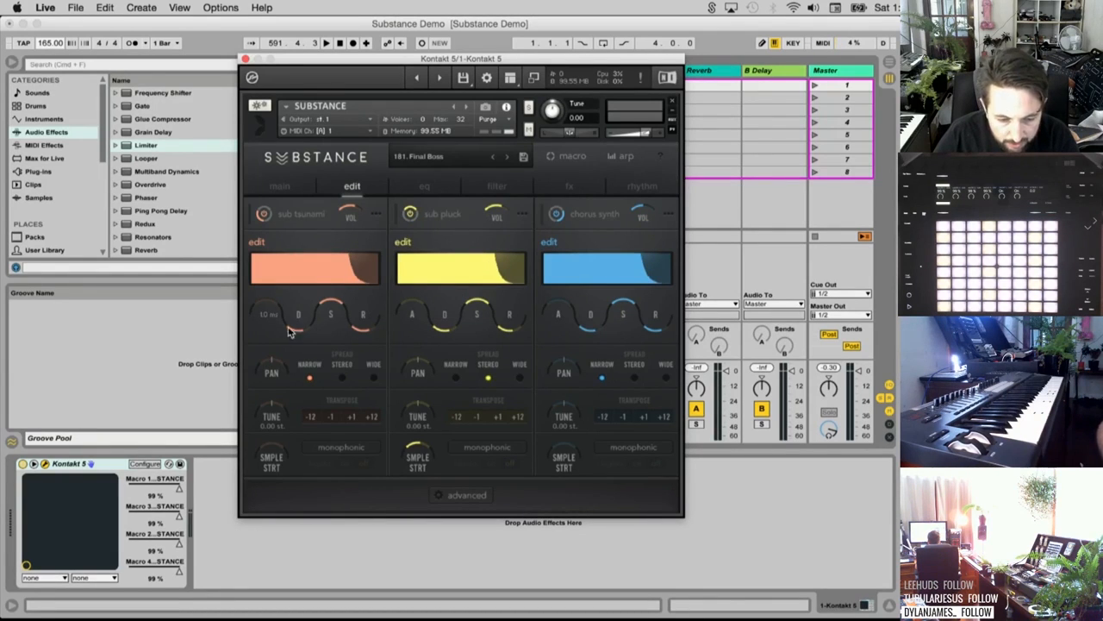
Reshape the sub tsunami layer's volume envelope with its decay, sustain and release, and try out its panning
left_click_drag(289, 326, 331, 334)
mouse_move(362, 319)
left_mouse_down()
mouse_move(362, 286)
mouse_move(360, 338)
left_mouse_up()
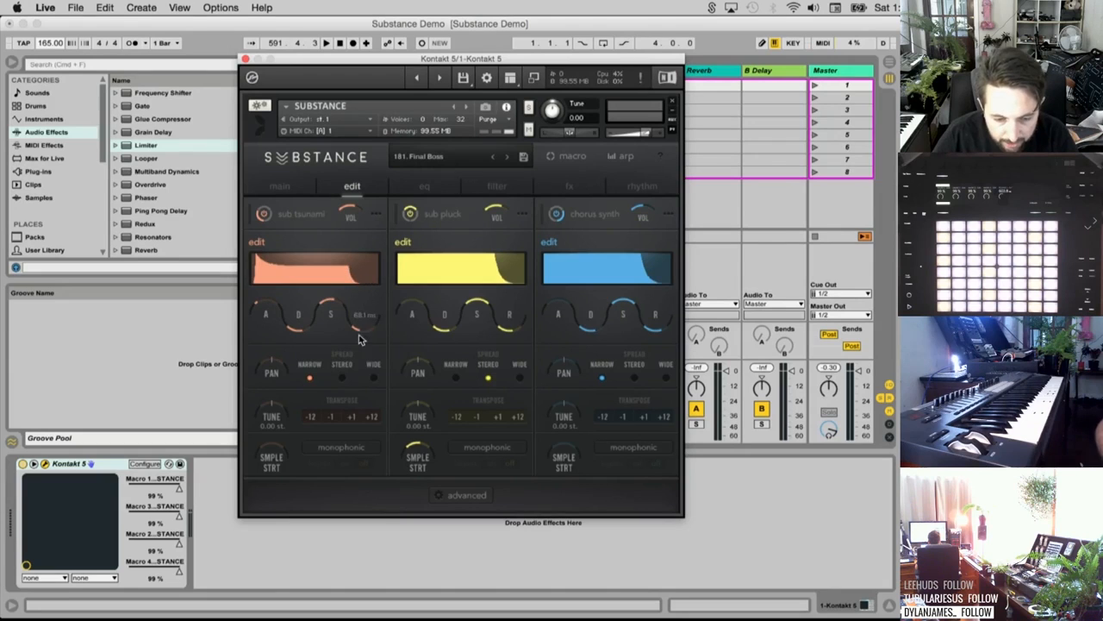
left_click_drag(278, 374, 256, 327)
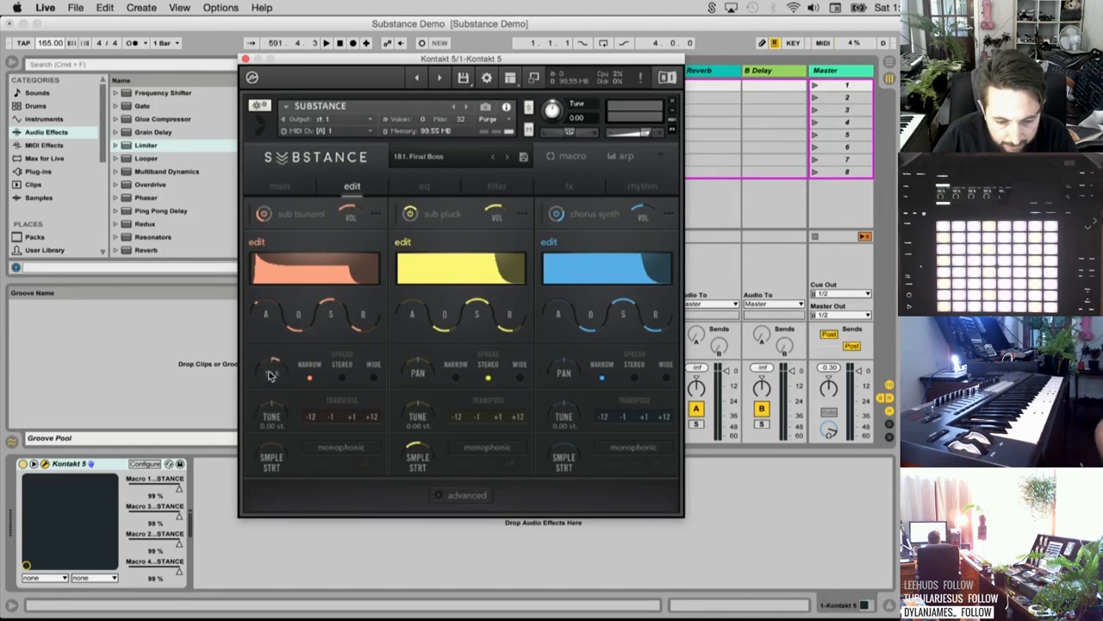
Set the sub tsunami layer's spread to wide and turn off the sub pluck and chorus synth layers
left_click(343, 381)
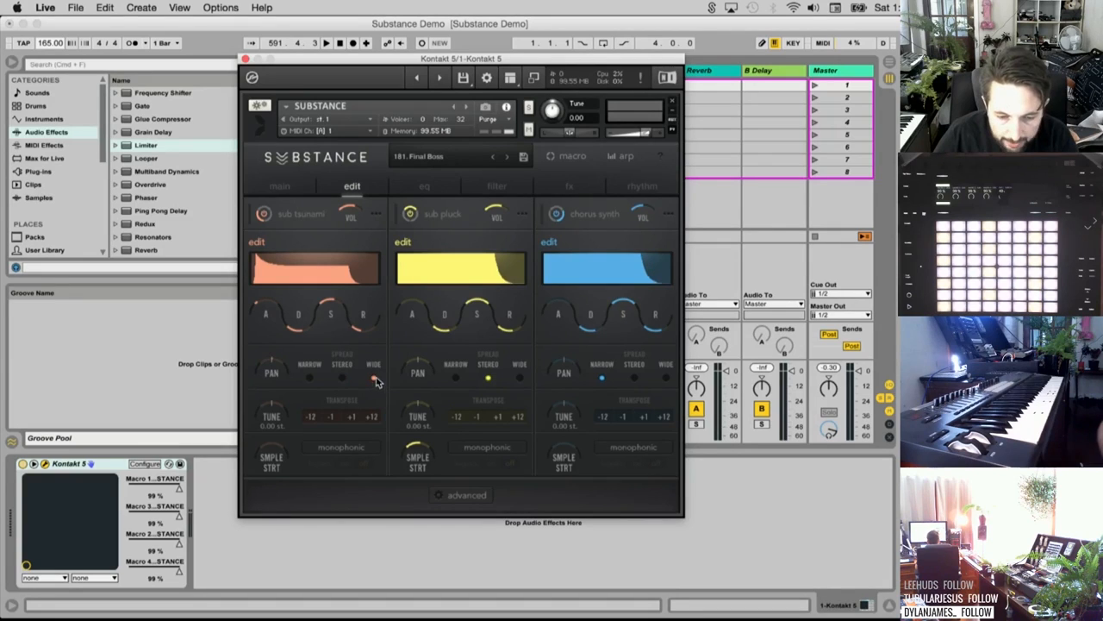
left_click(556, 214)
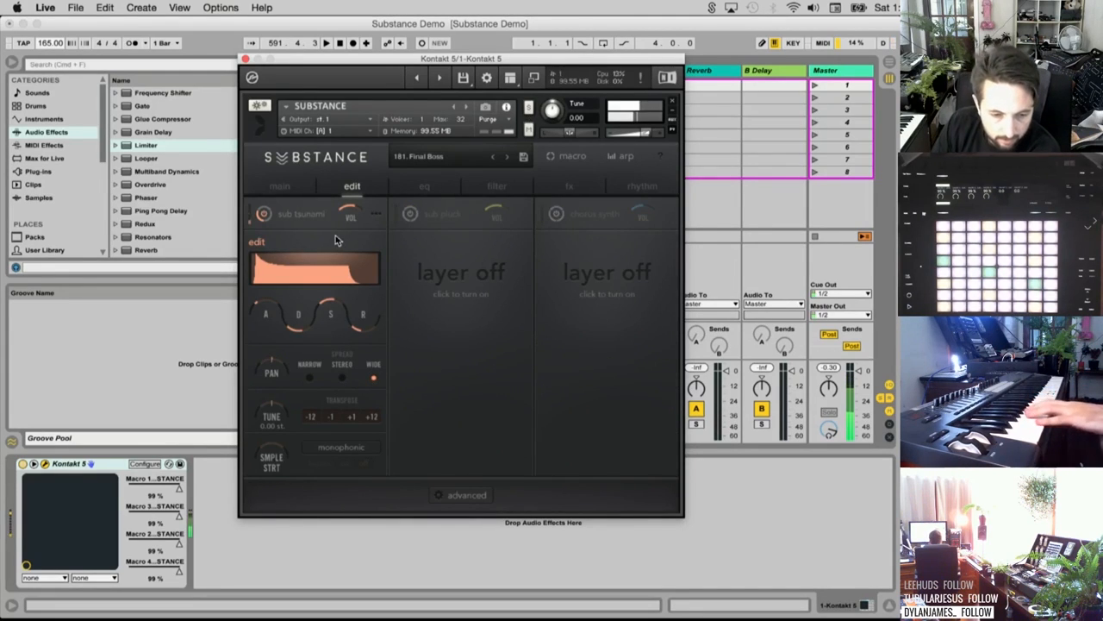
Replace the sub tsunami layer's source with hard sync from complex synths and close source selection
left_click(281, 188)
left_click(450, 221)
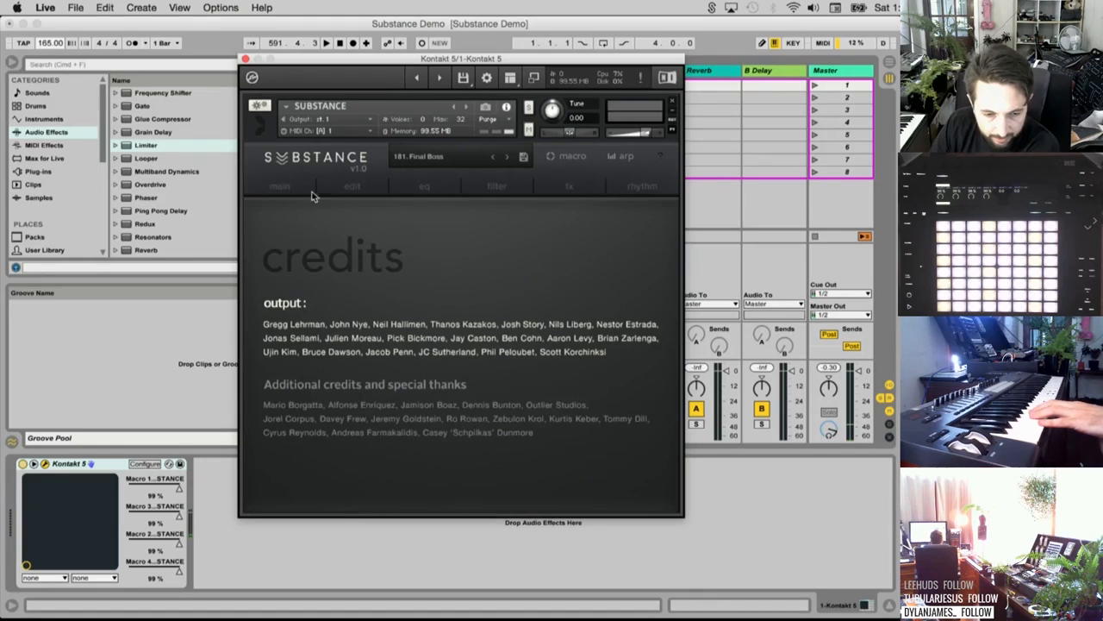
left_click(336, 323)
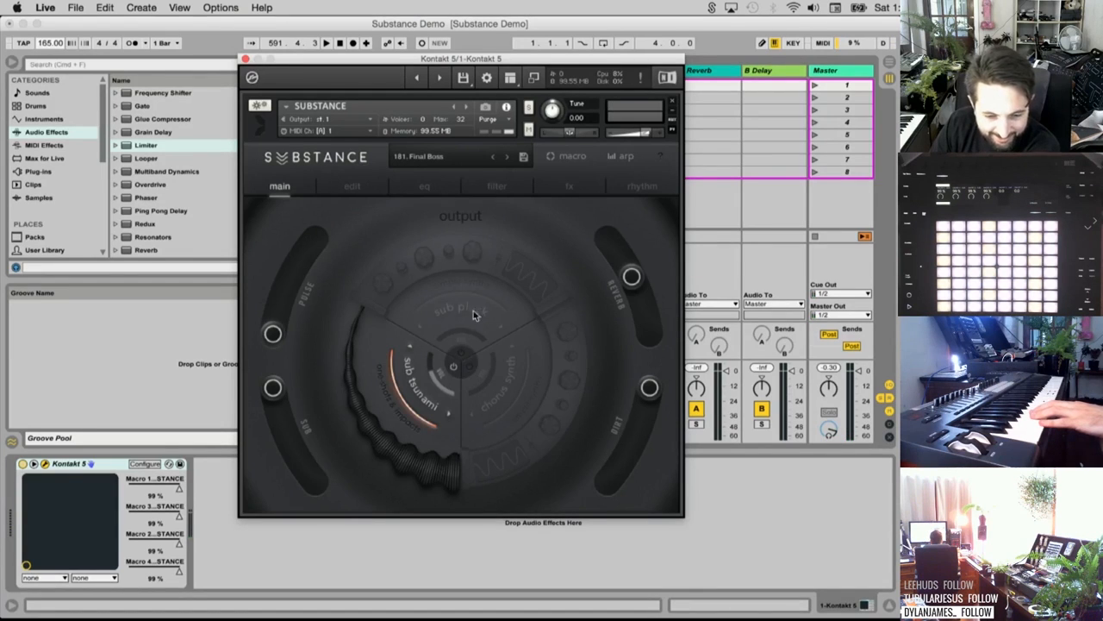
left_click(390, 450)
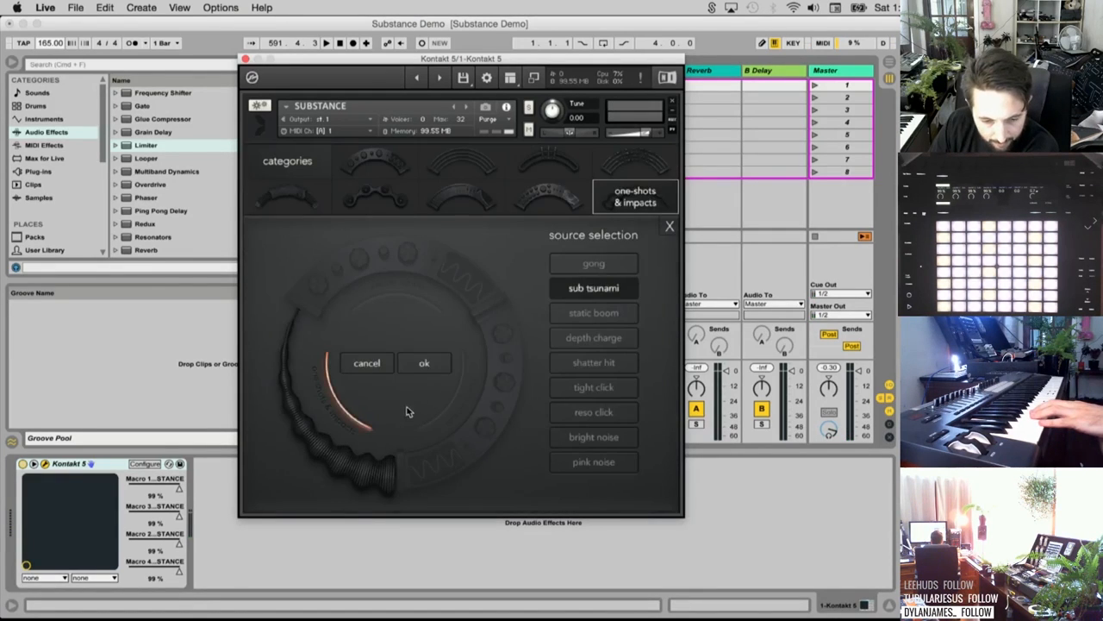
left_click(375, 161)
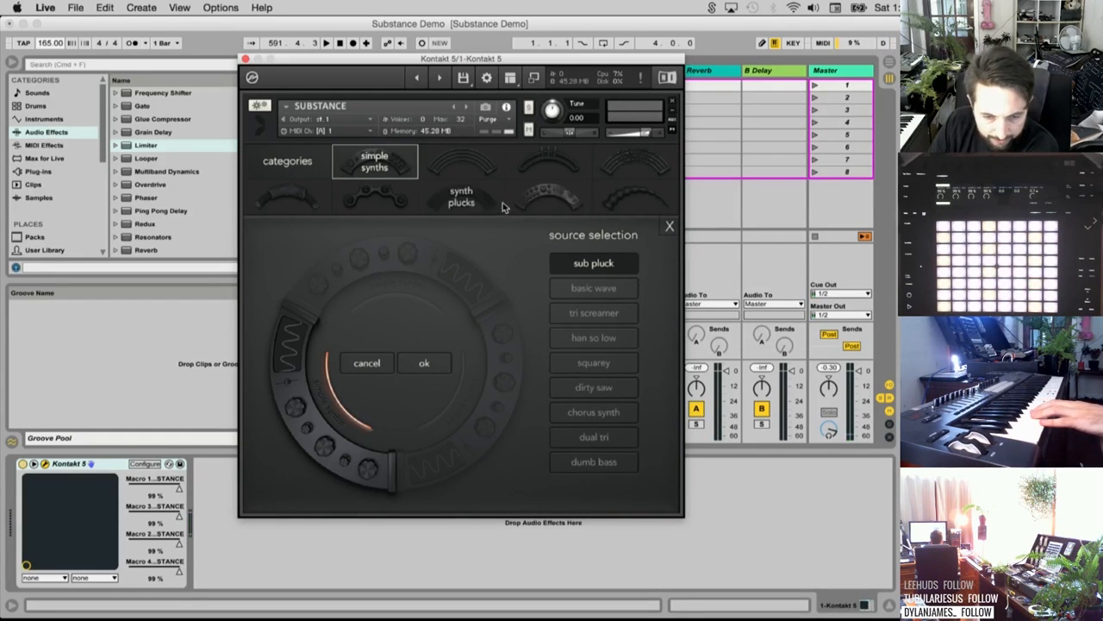
left_click(549, 197)
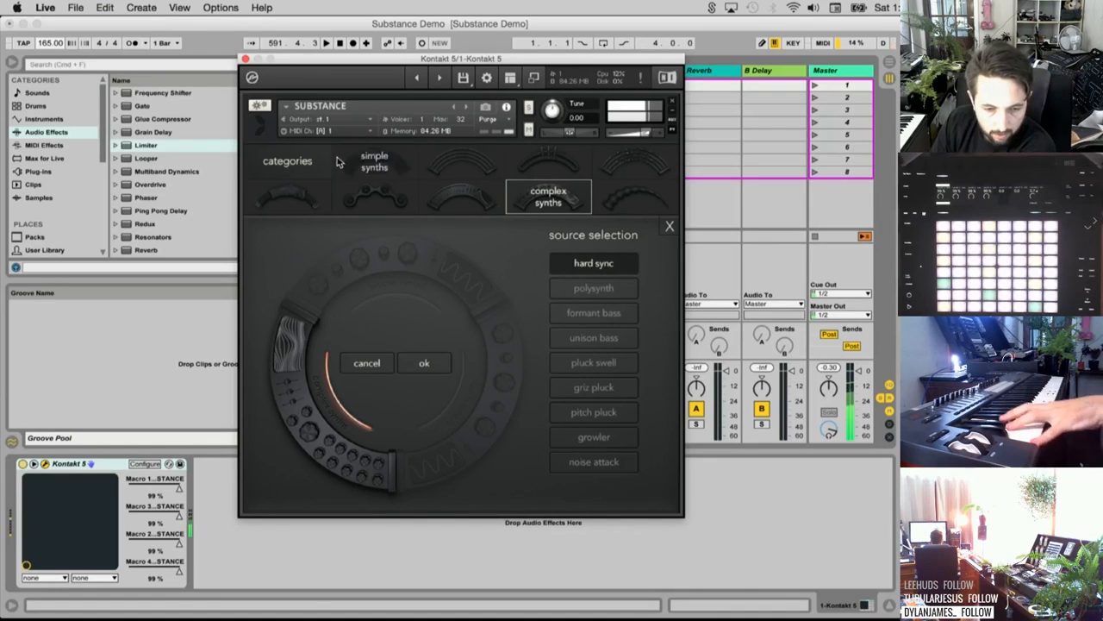
left_click(671, 227)
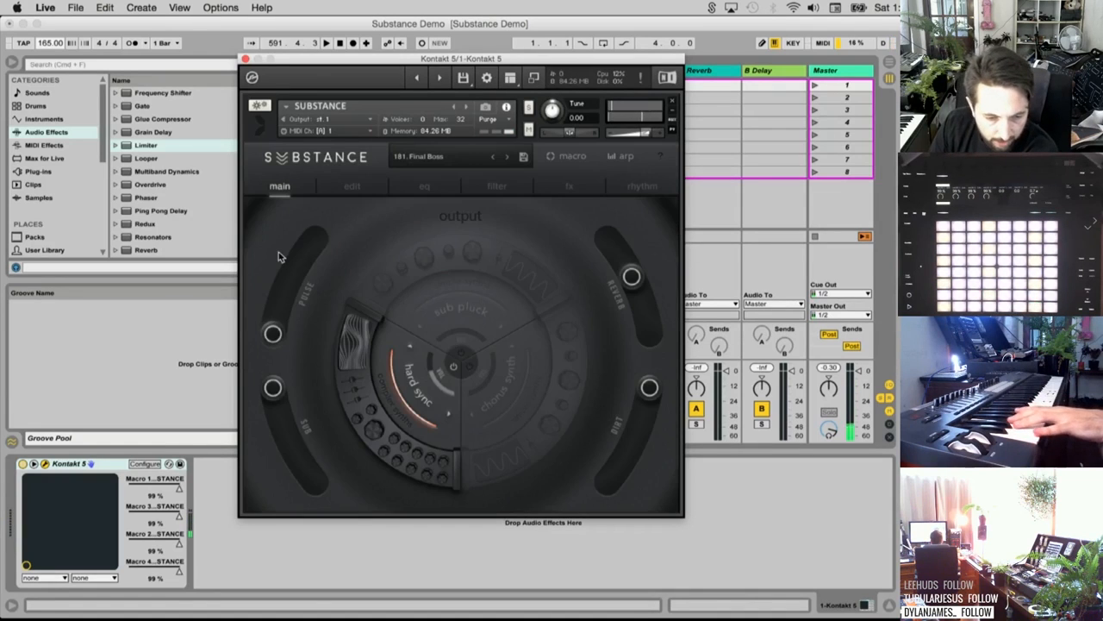
Show the edit page and reshape the hard sync layer's volume envelope with its attack, decay and release
left_click(342, 187)
left_click_drag(271, 313, 298, 337)
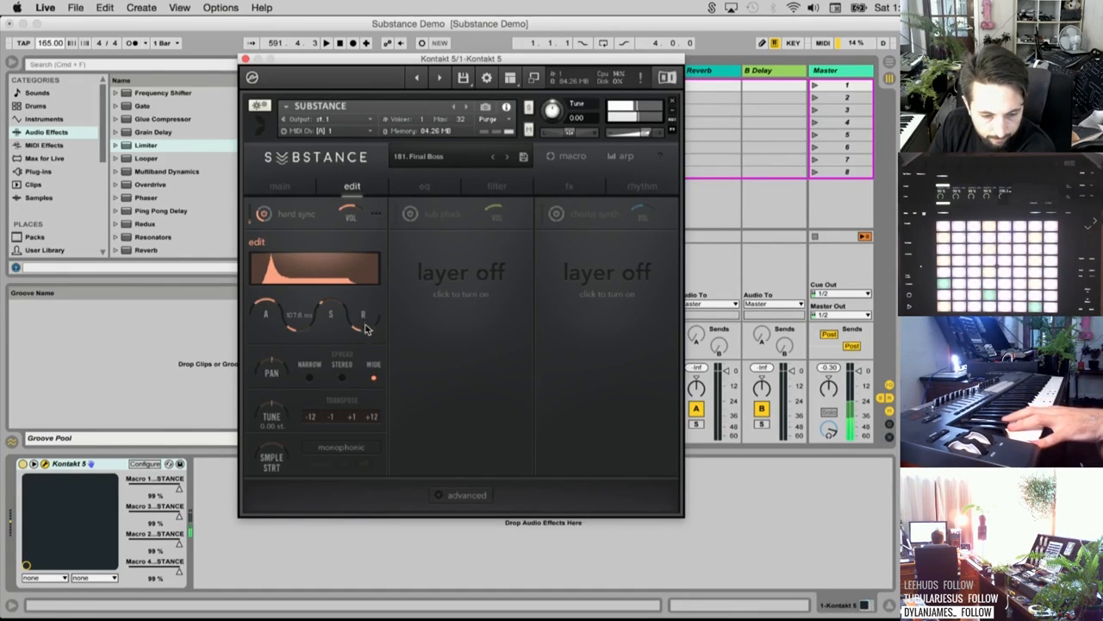
left_click_drag(367, 325, 365, 309)
left_click_drag(269, 312, 296, 317)
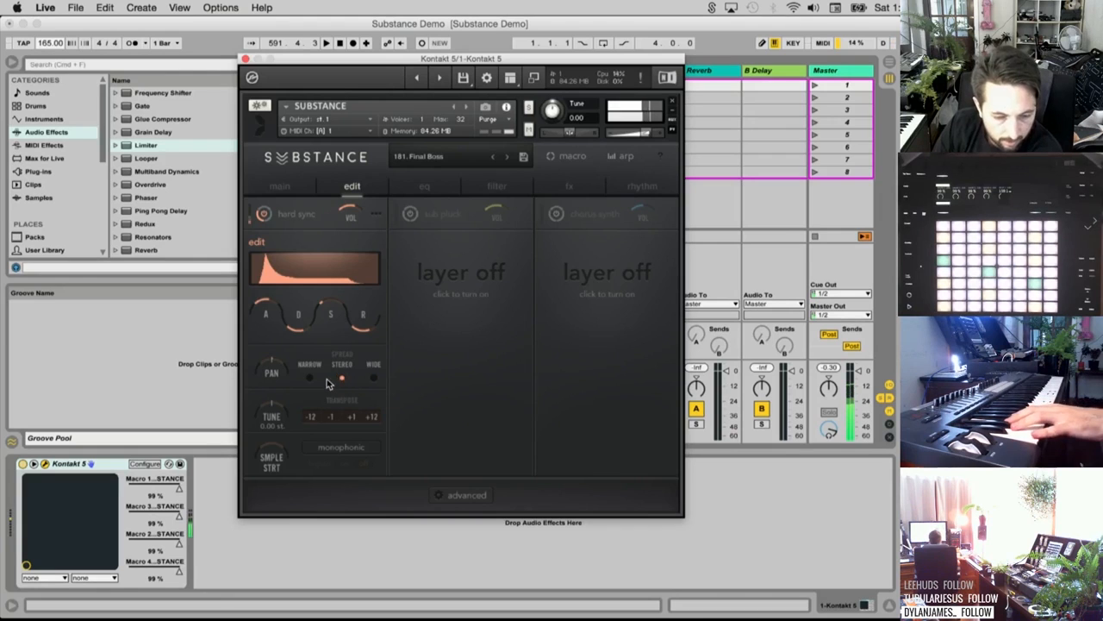
Set the hard sync layer's spread to narrow and adjust its panning slightly to the right
left_click(310, 378)
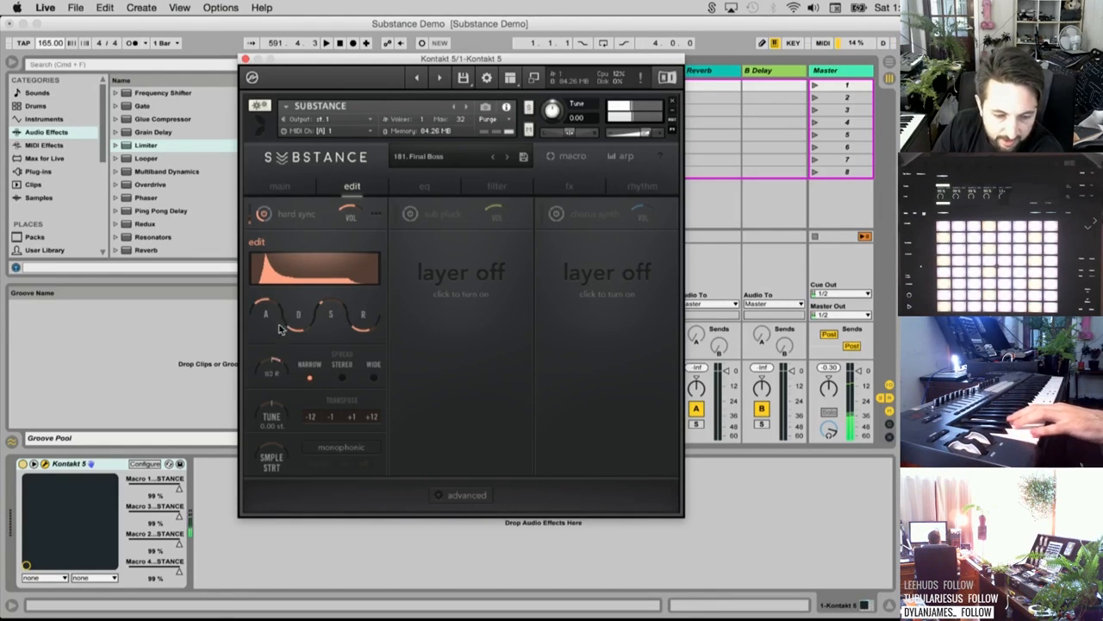
left_click_drag(279, 329, 288, 404)
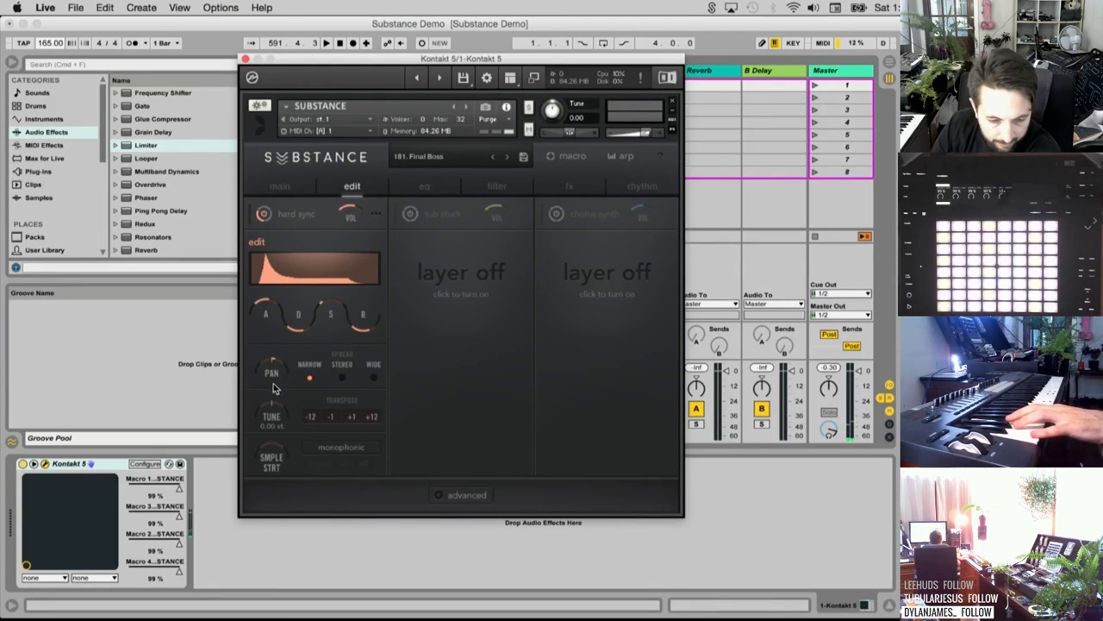
Try transposing the hard sync layer up to 5.00 st, then bring its tuning back to 0.00 st
mouse_move(276, 419)
left_mouse_down()
mouse_move(276, 405)
mouse_move(276, 438)
left_mouse_up()
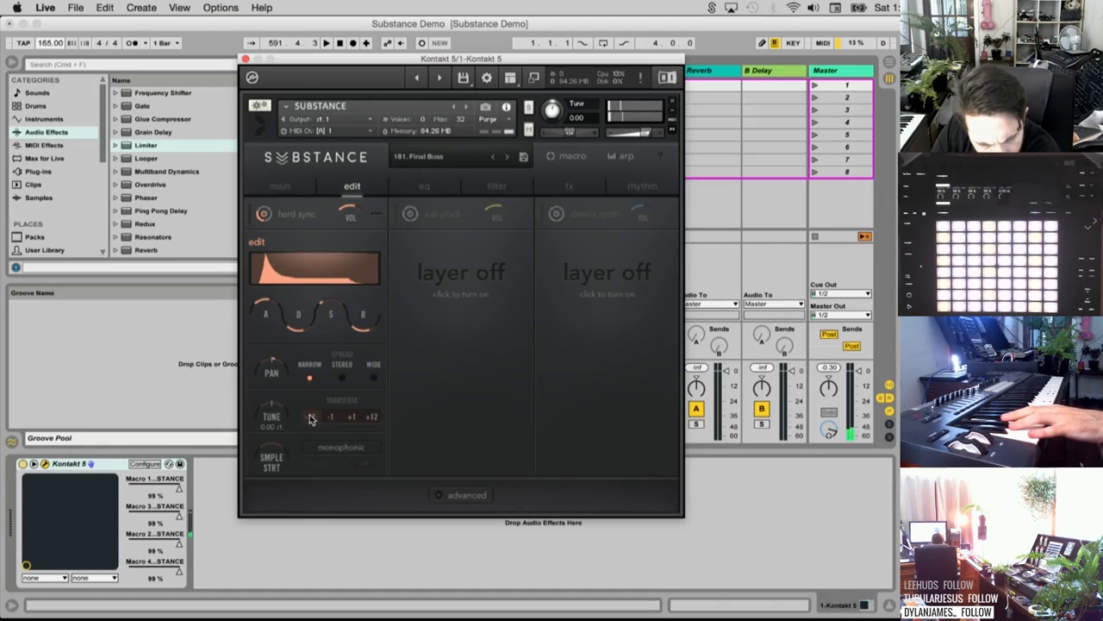
left_click(353, 420)
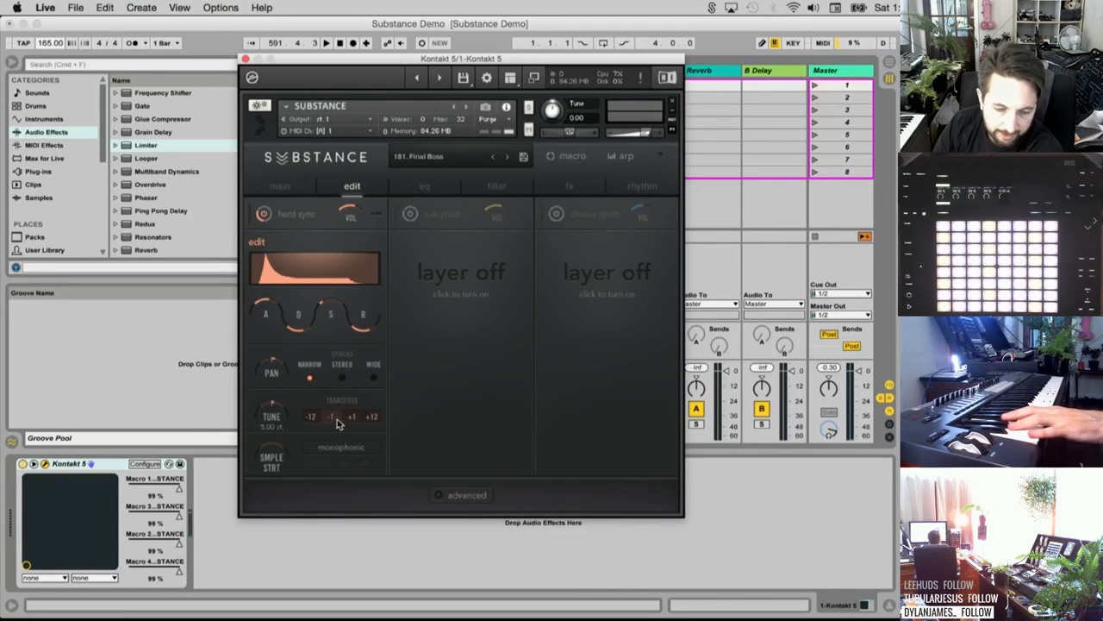
left_click(335, 421)
left_click(336, 421)
left_click(335, 421)
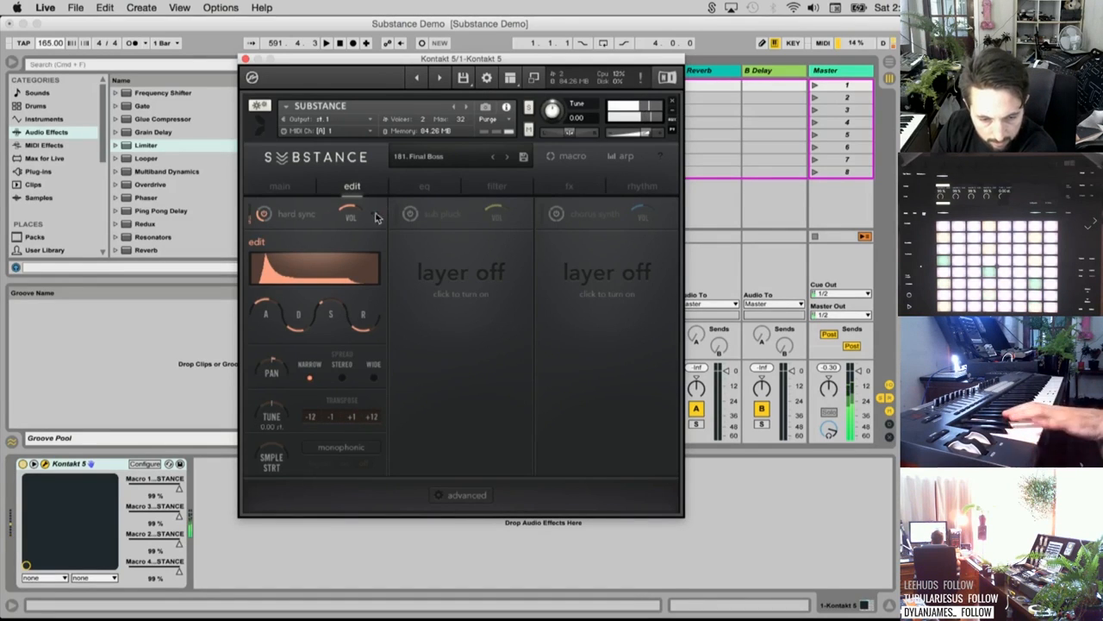
Set the hard sync layer's attack to 1.0 ms and raise its sustain to maximum
left_click_drag(268, 304, 266, 434)
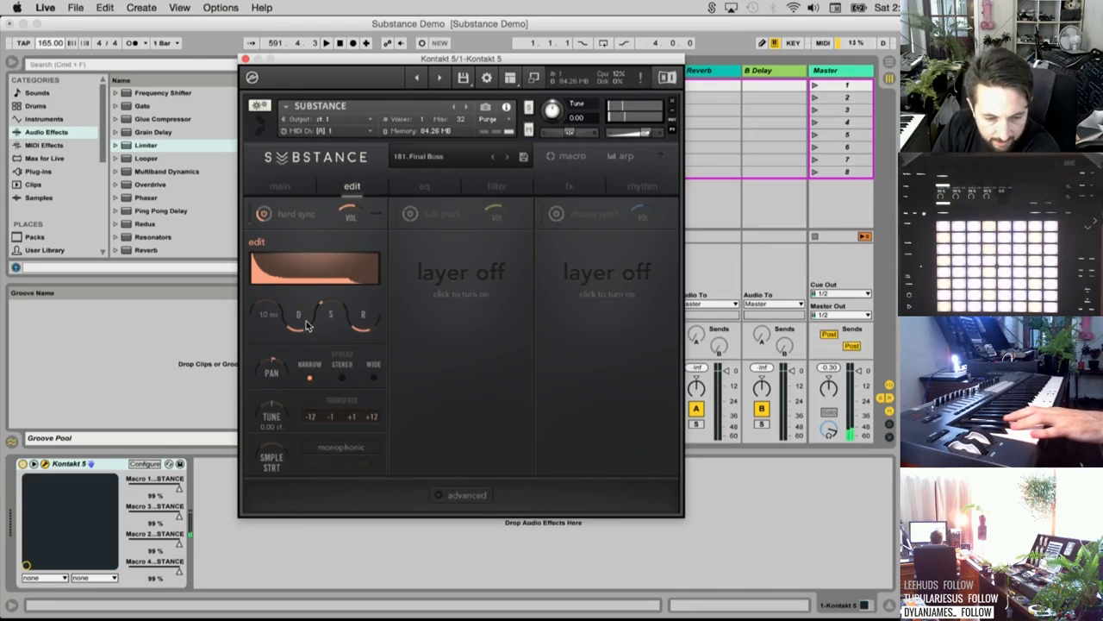
left_click_drag(305, 324, 330, 136)
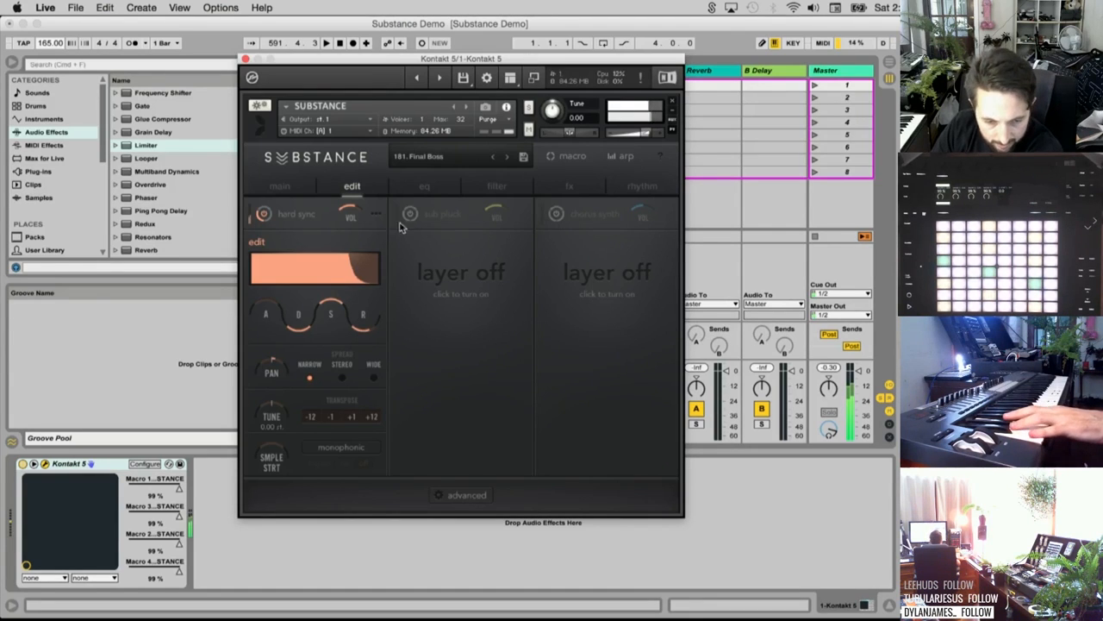
Turn off the hard sync layer's filter, keeping the layer itself on, and return to the edit page
left_click(489, 185)
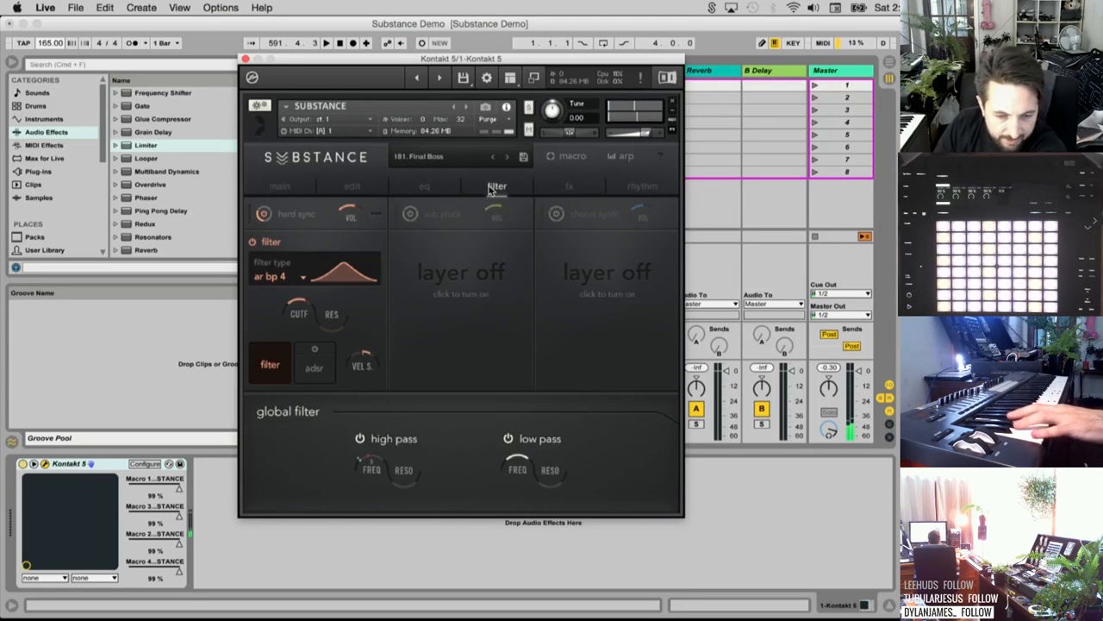
left_click(263, 214)
left_click(354, 186)
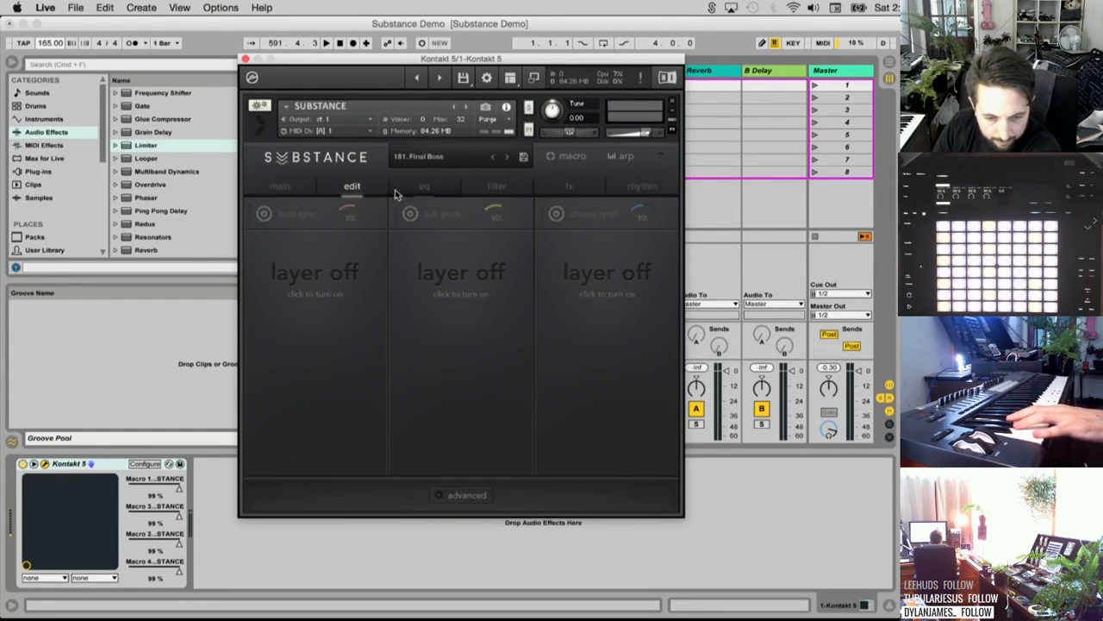
left_click(491, 186)
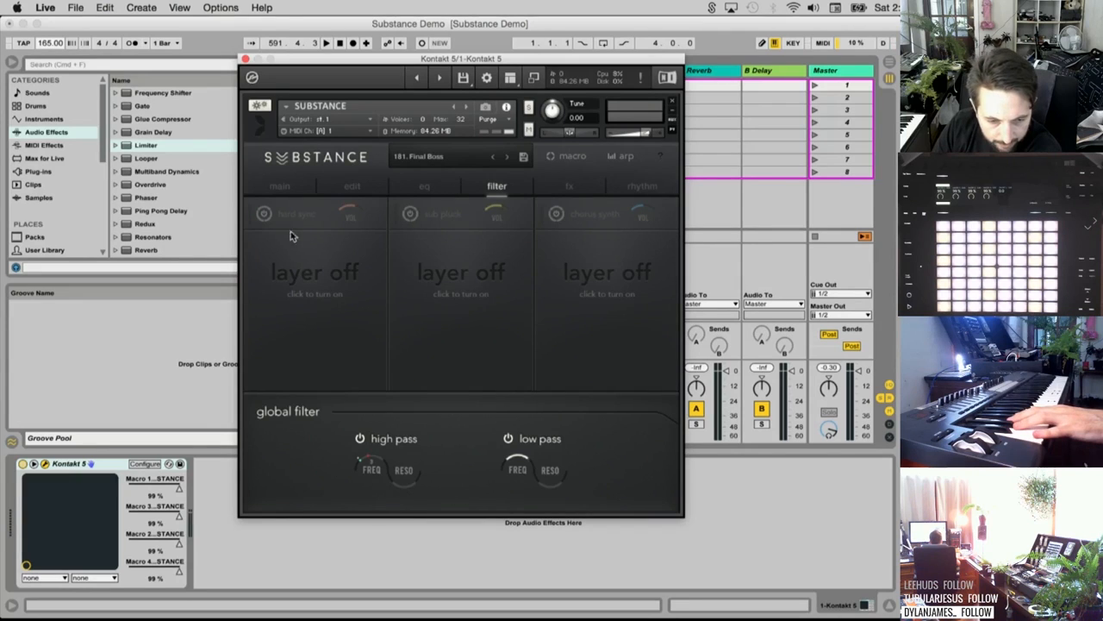
left_click(264, 214)
left_click(251, 245)
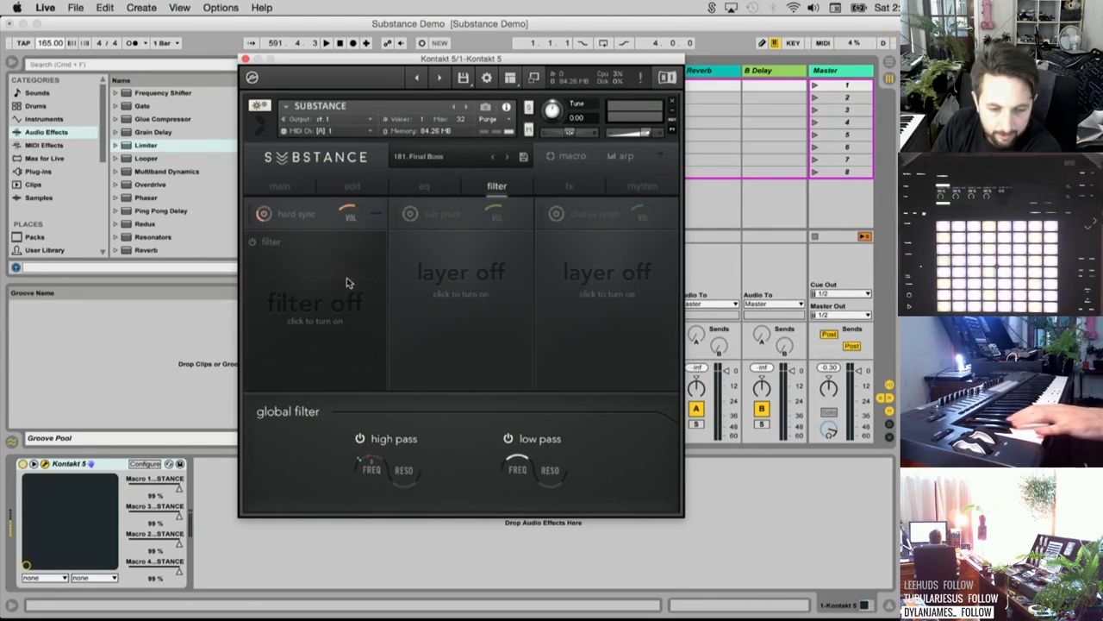
left_click(352, 186)
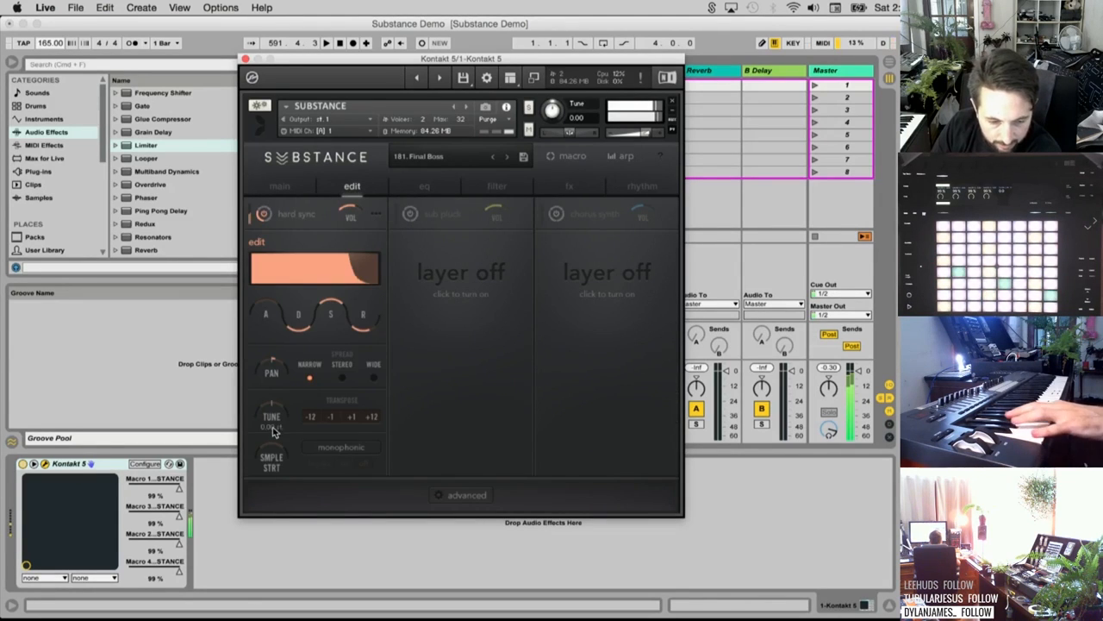
Raise the hard sync layer's sample start, then try monophonic mode with legato on and switch it back off
left_click_drag(273, 466, 279, 409)
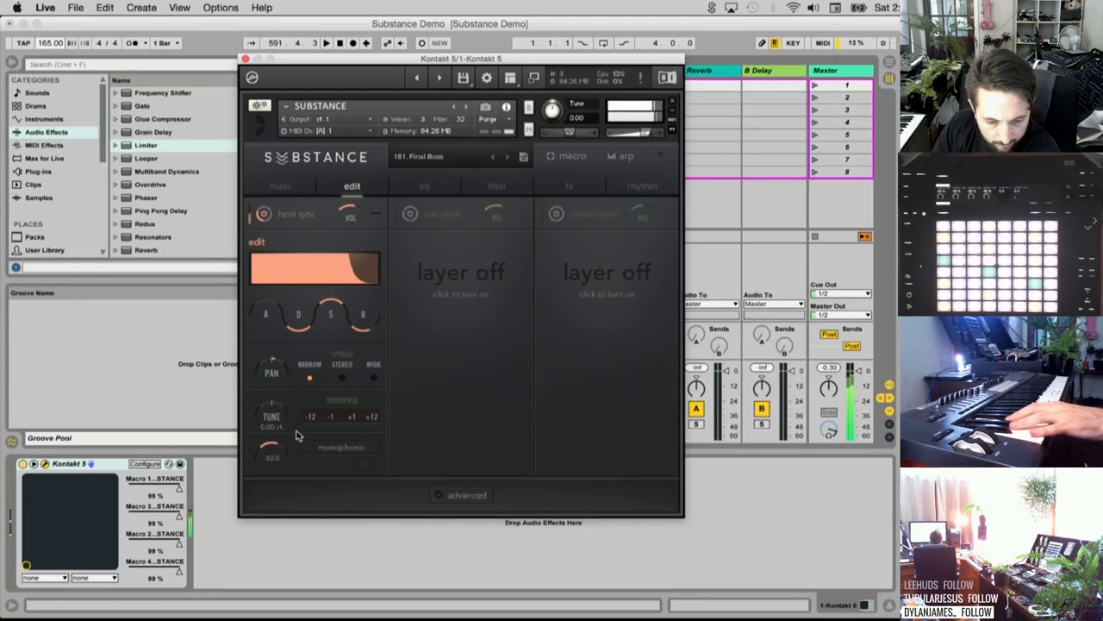
left_click(339, 448)
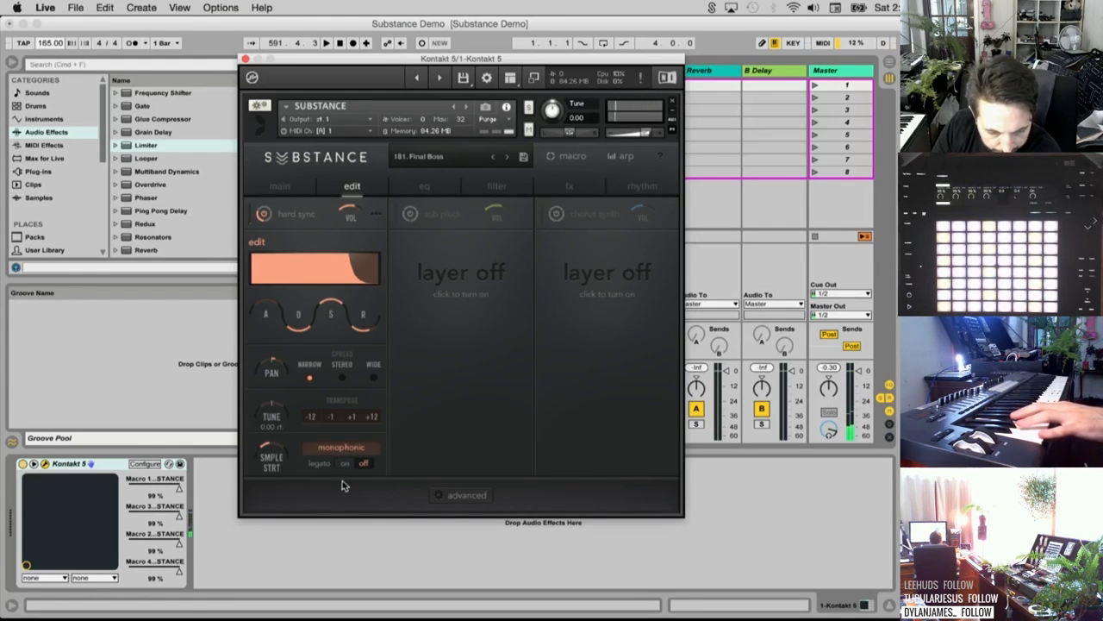
left_click(345, 465)
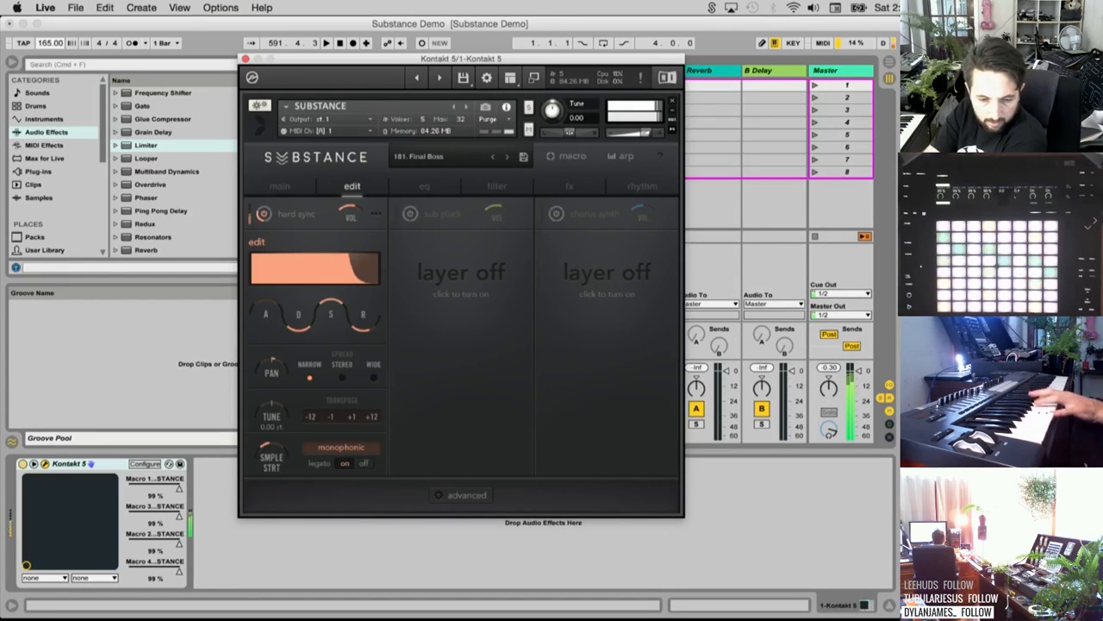
left_click(361, 461)
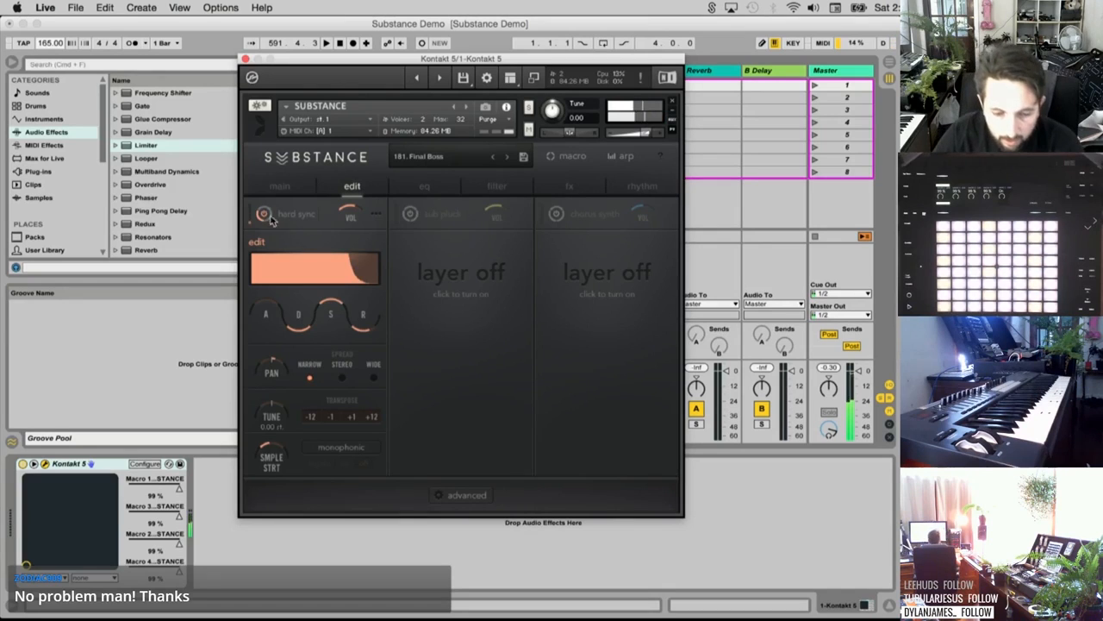
Show the EQ page and adjust the hard sync layer's mid band frequency, gain and Q
left_click(416, 191)
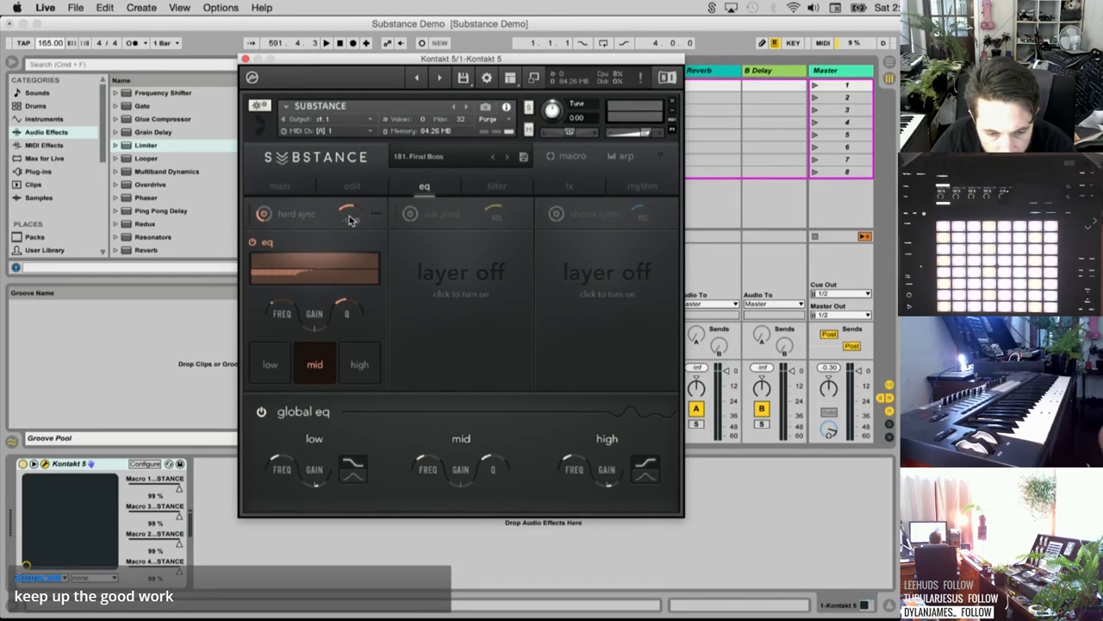
left_click(352, 188)
left_click(423, 188)
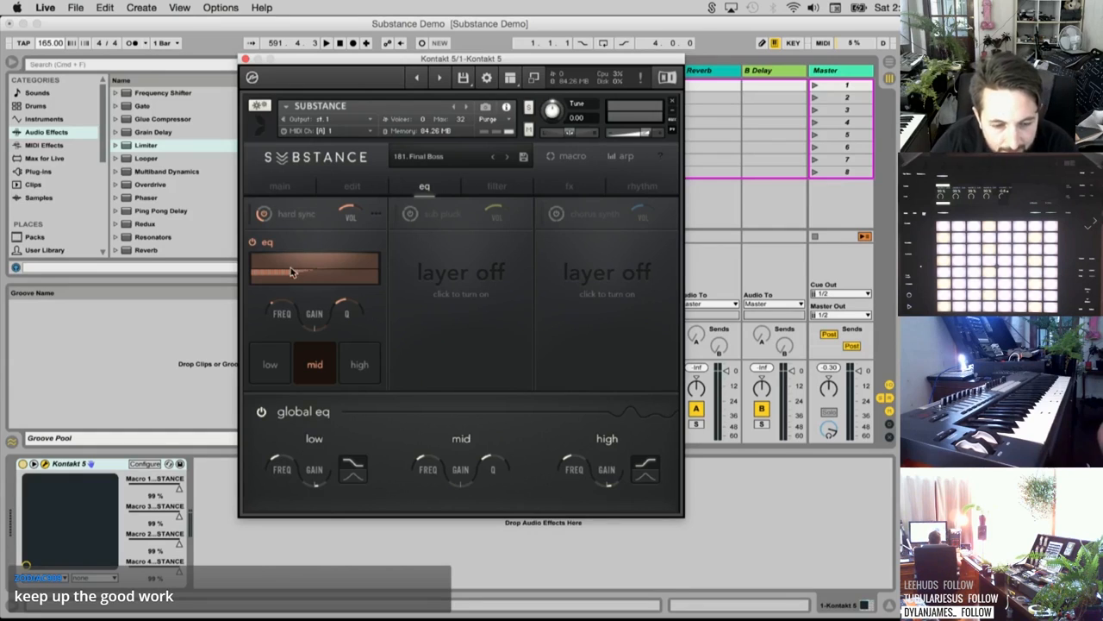
left_click_drag(287, 318, 294, 229)
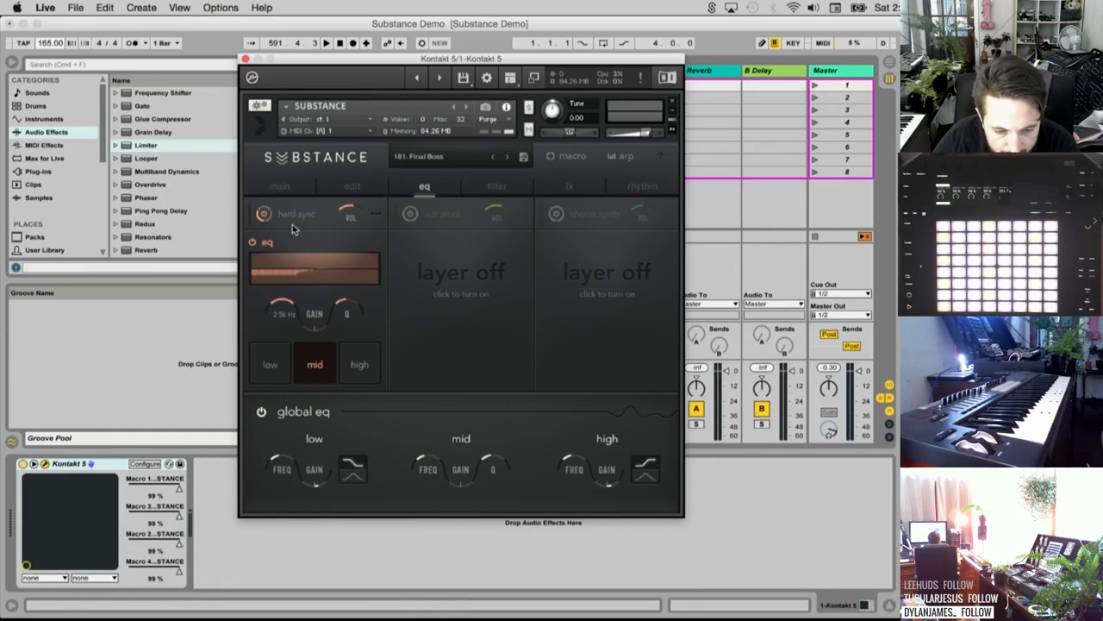
left_click_drag(307, 317, 343, 320)
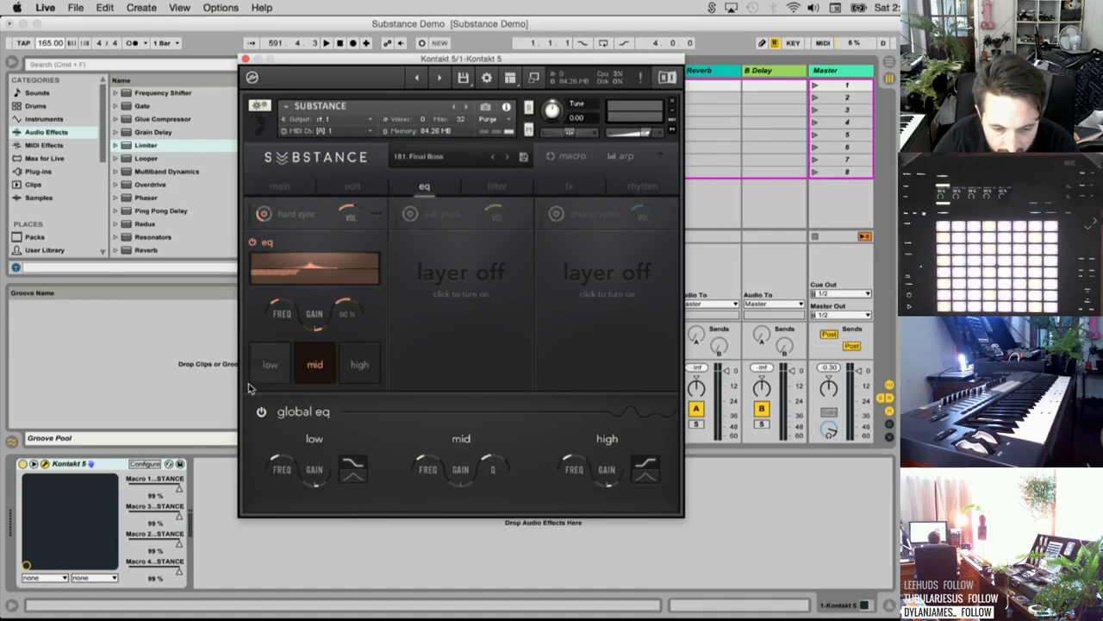
Go through the hard sync layer's low and high EQ bands and set the low band's curve to shelf
left_click(270, 368)
left_click(359, 367)
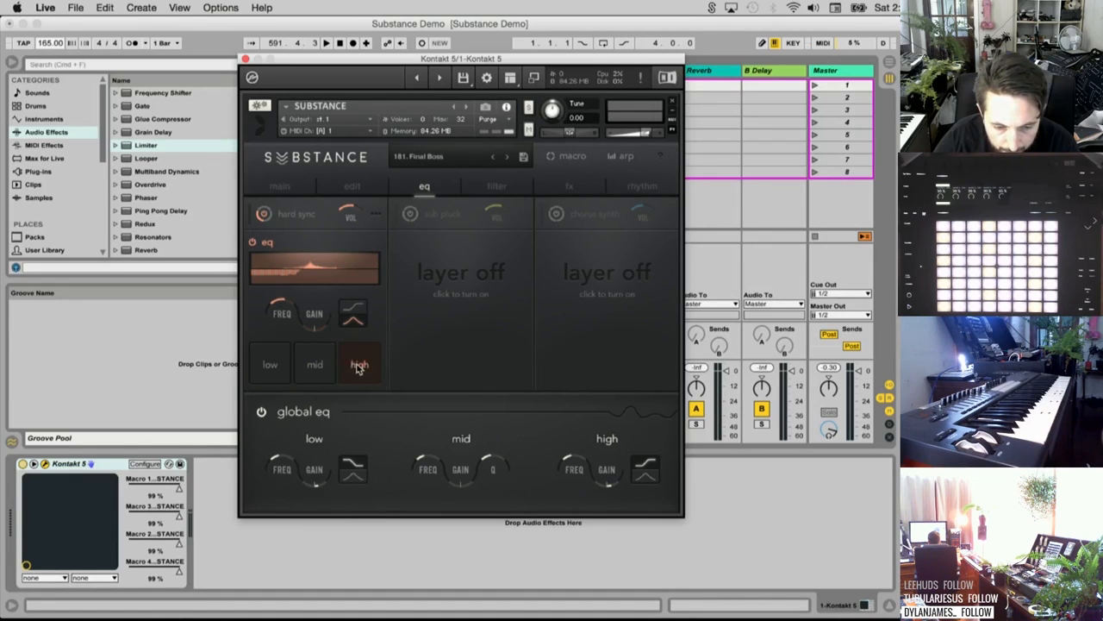
left_click(270, 364)
left_click(363, 320)
left_click(360, 319)
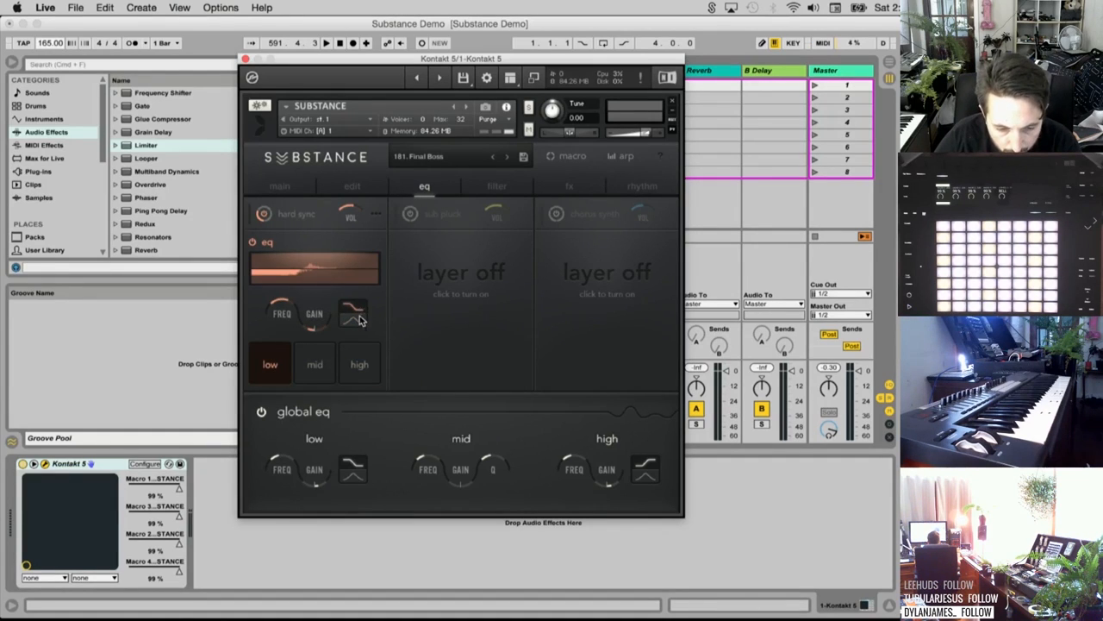
Adjust the Q of the hard sync layer's mid EQ band and switch the high band's curve shape
left_click(315, 364)
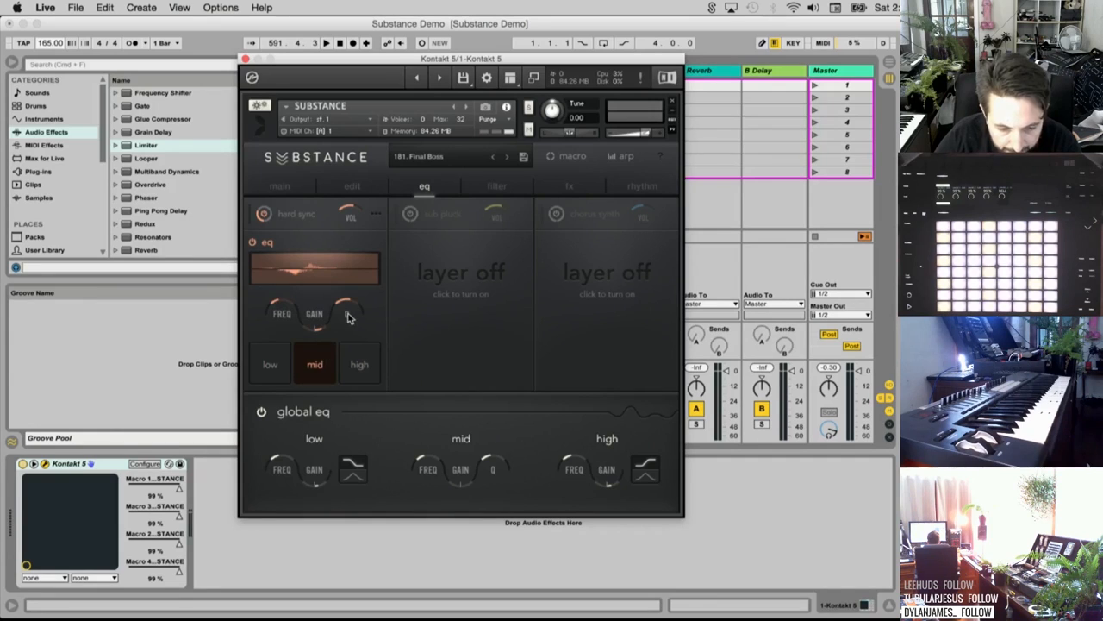
left_click_drag(348, 316, 346, 327)
left_click(357, 363)
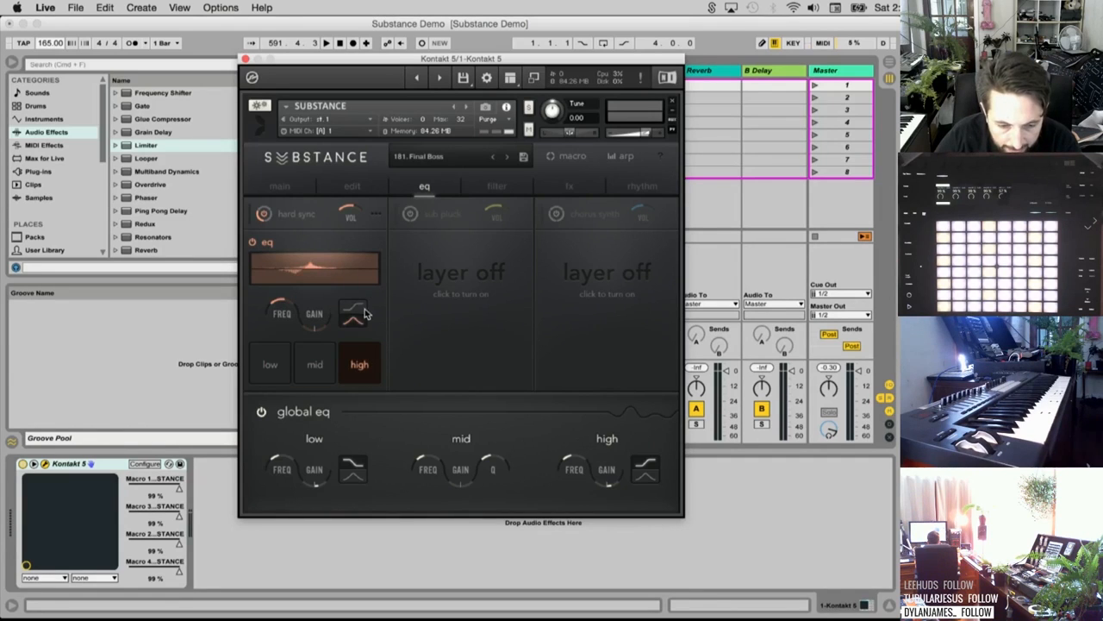
left_click(365, 314)
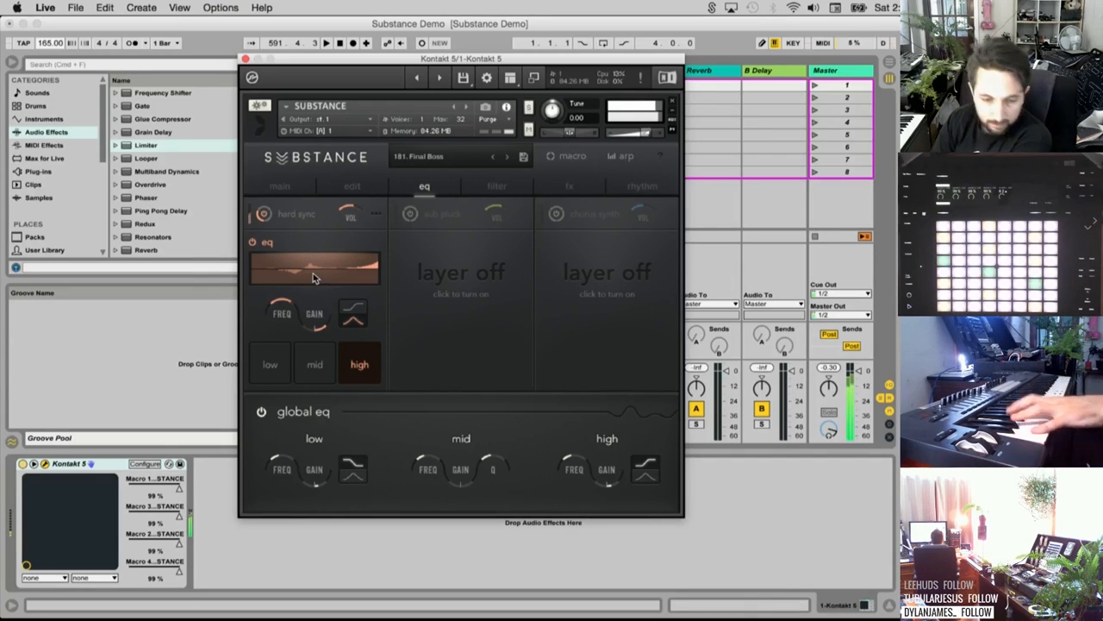
Reshape the hard sync layer's low, mid and high EQ bands by their frequencies and gains, with the mid frequency at 1.5 kHz
left_click_drag(313, 272, 306, 371)
left_click_drag(280, 308, 280, 368)
left_click(279, 366)
left_click_drag(283, 320, 316, 367)
left_click(321, 368)
left_click(349, 366)
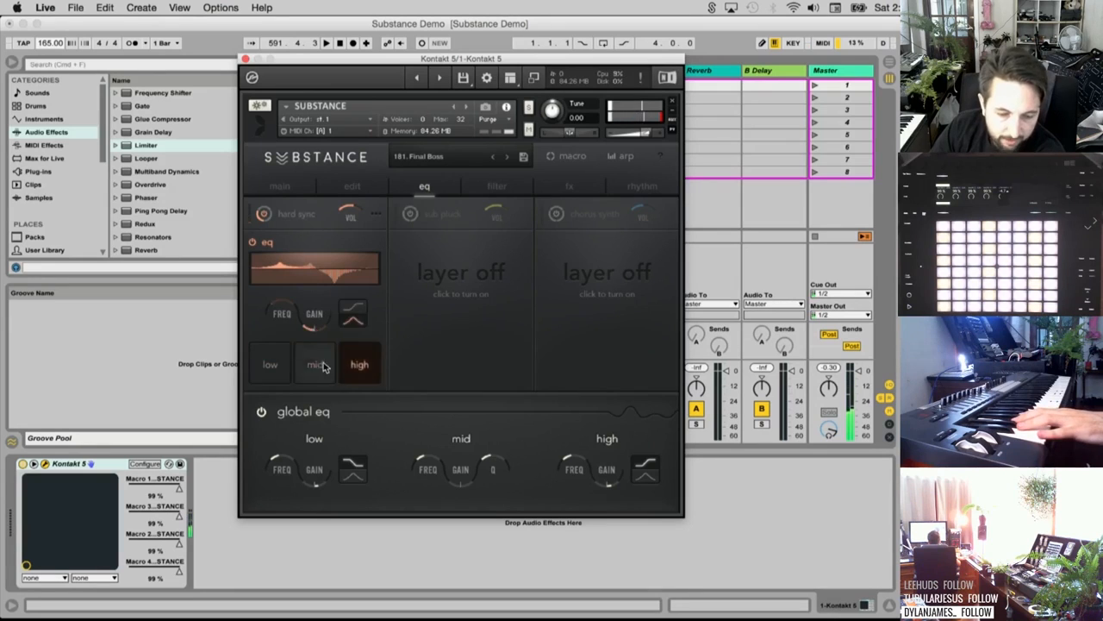
left_click(319, 366)
mouse_move(287, 313)
left_mouse_down()
mouse_move(287, 300)
mouse_move(293, 312)
mouse_move(347, 285)
mouse_move(344, 363)
mouse_move(319, 353)
mouse_move(315, 314)
mouse_move(284, 281)
mouse_move(286, 357)
mouse_move(276, 306)
mouse_move(291, 355)
mouse_move(289, 293)
left_mouse_up()
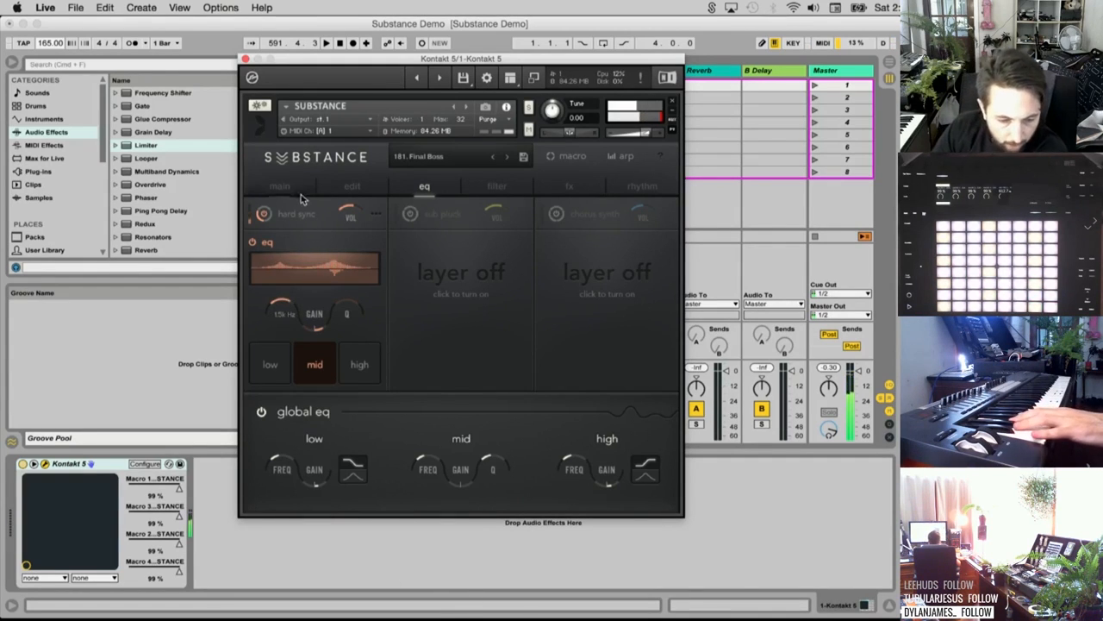
Toggle the global EQ off and back on, then adjust its low band frequency to 123.5 Hz and its gain
left_click(261, 412)
left_click(261, 412)
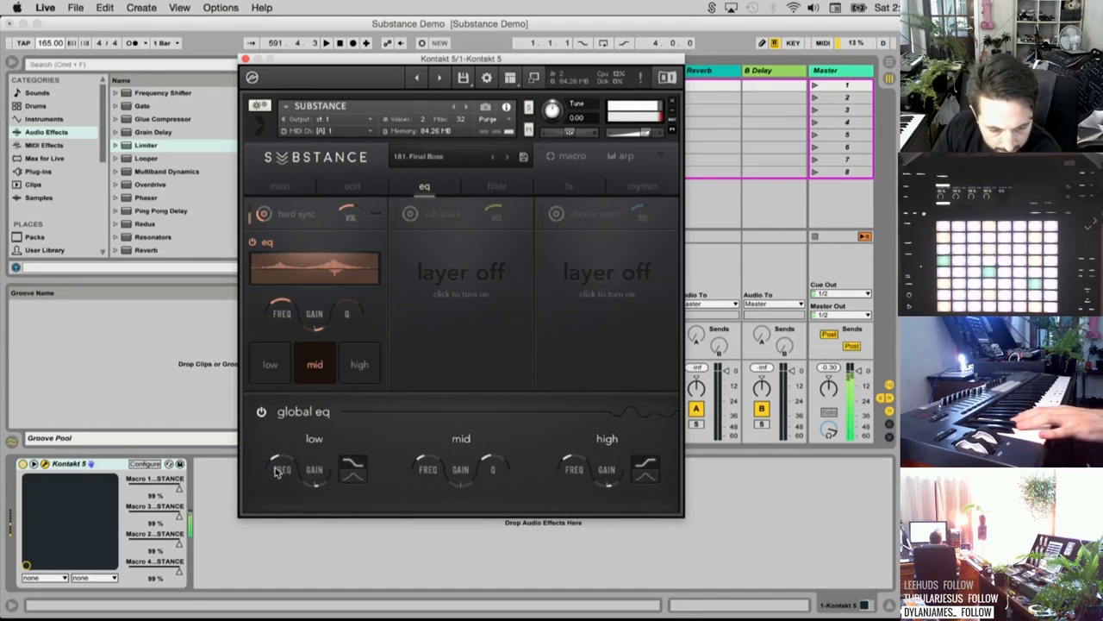
left_click_drag(285, 473, 282, 441)
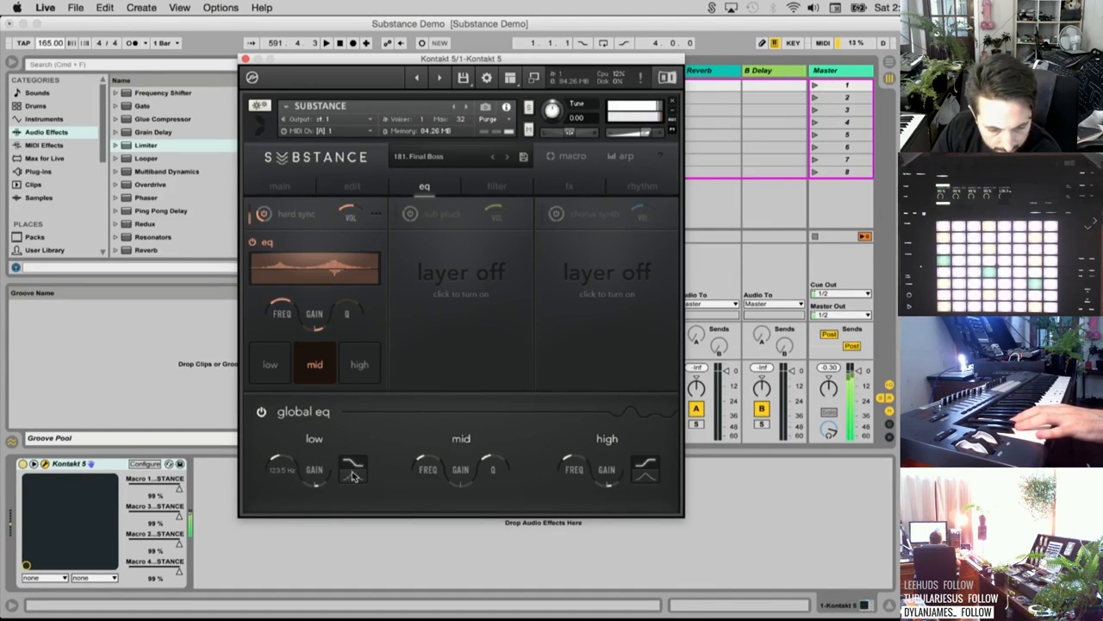
mouse_move(319, 479)
left_mouse_down()
mouse_move(312, 391)
mouse_move(317, 498)
left_mouse_up()
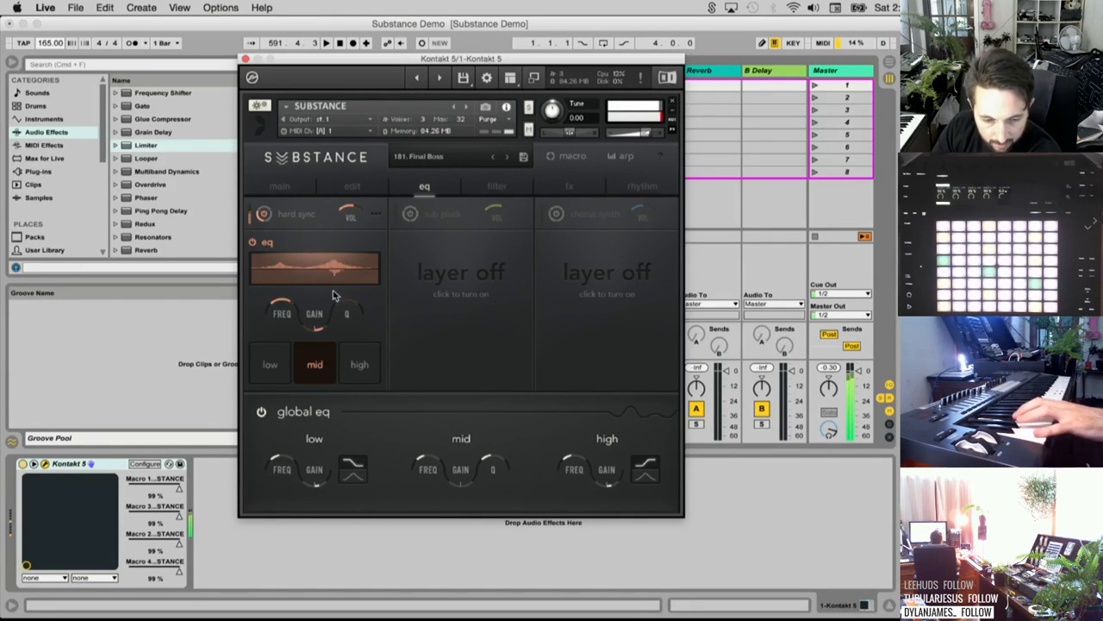
Turn on the hard sync layer's filter, set its type to AR lp2, and sweep the cutoff
left_click(501, 188)
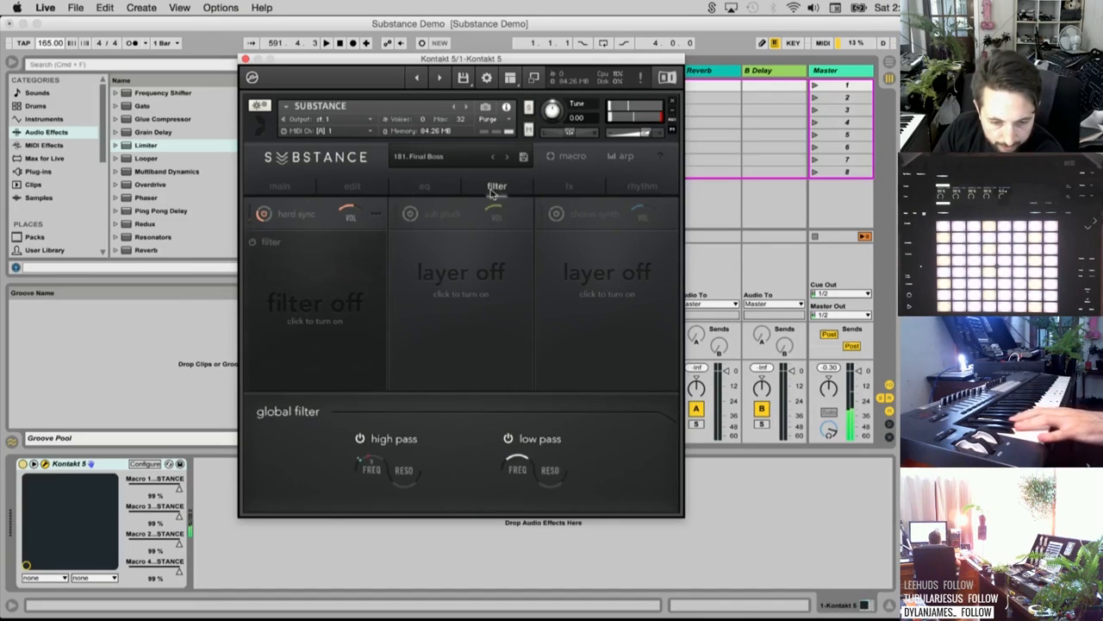
left_click(253, 244)
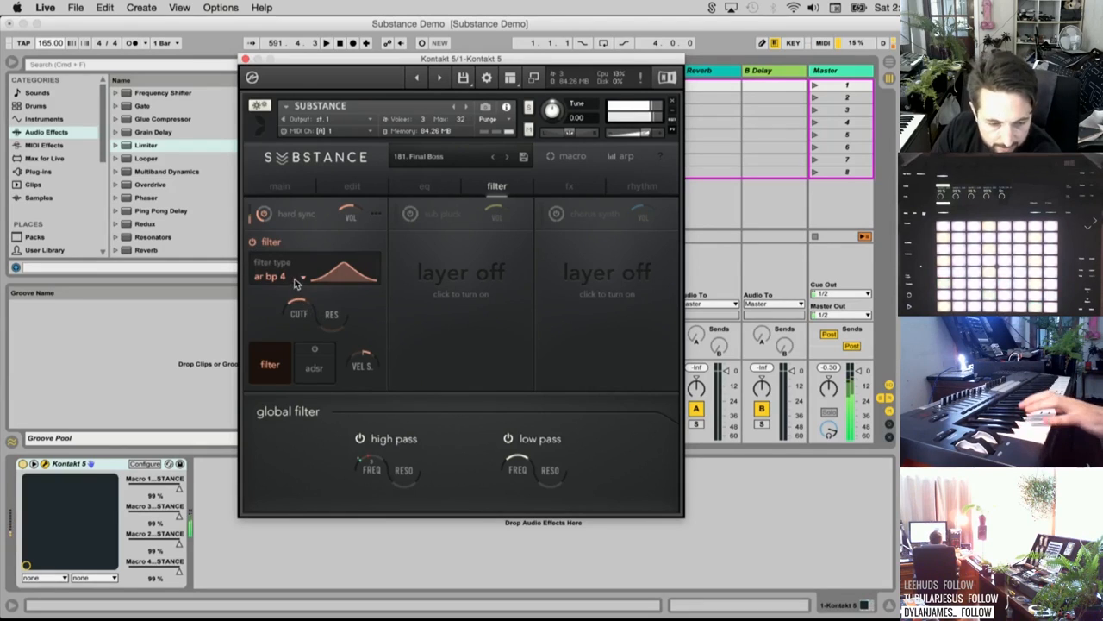
left_click(295, 281)
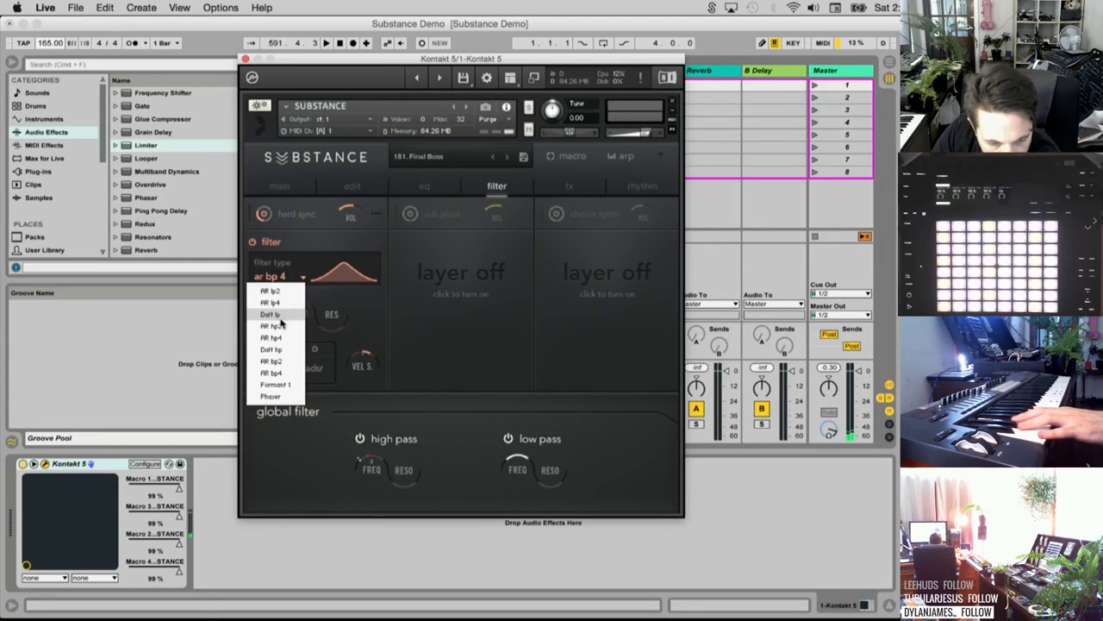
left_click(288, 294)
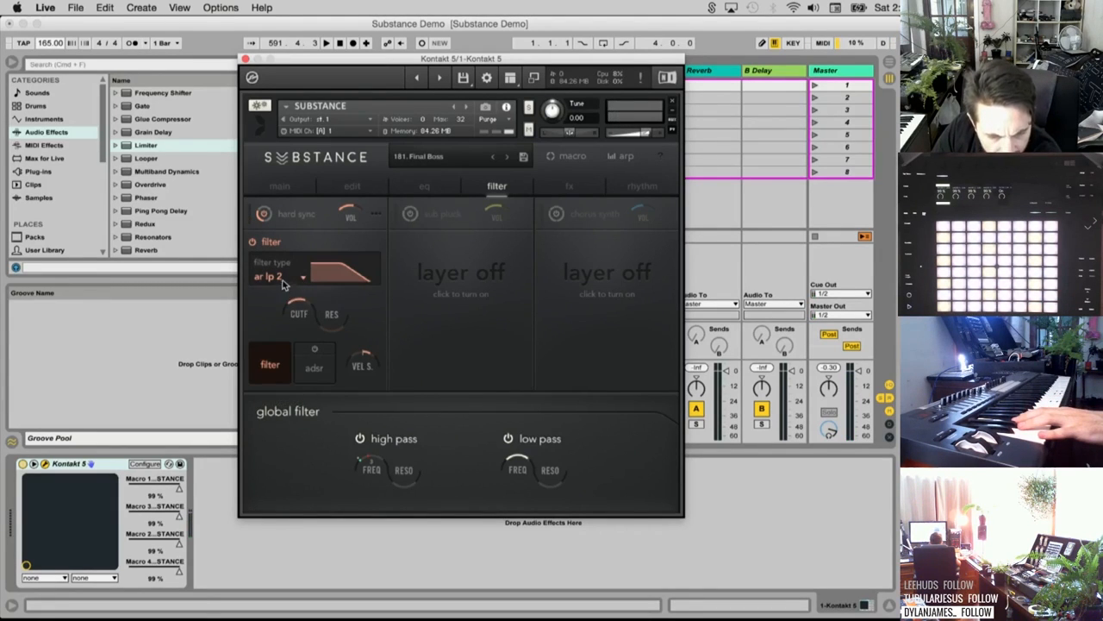
left_click(285, 281)
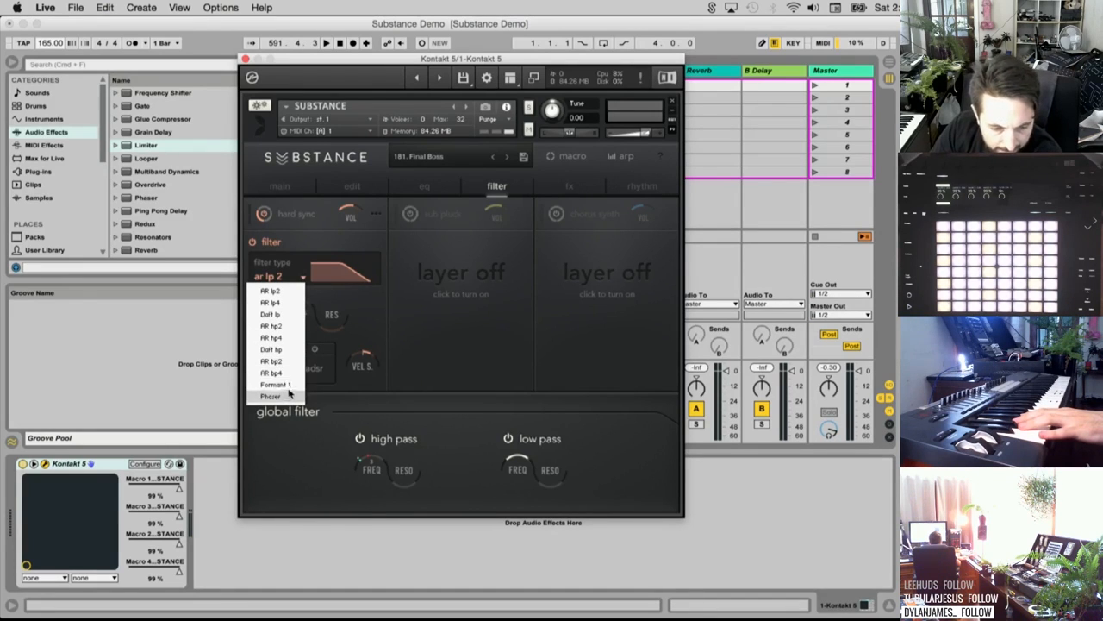
left_click(286, 297)
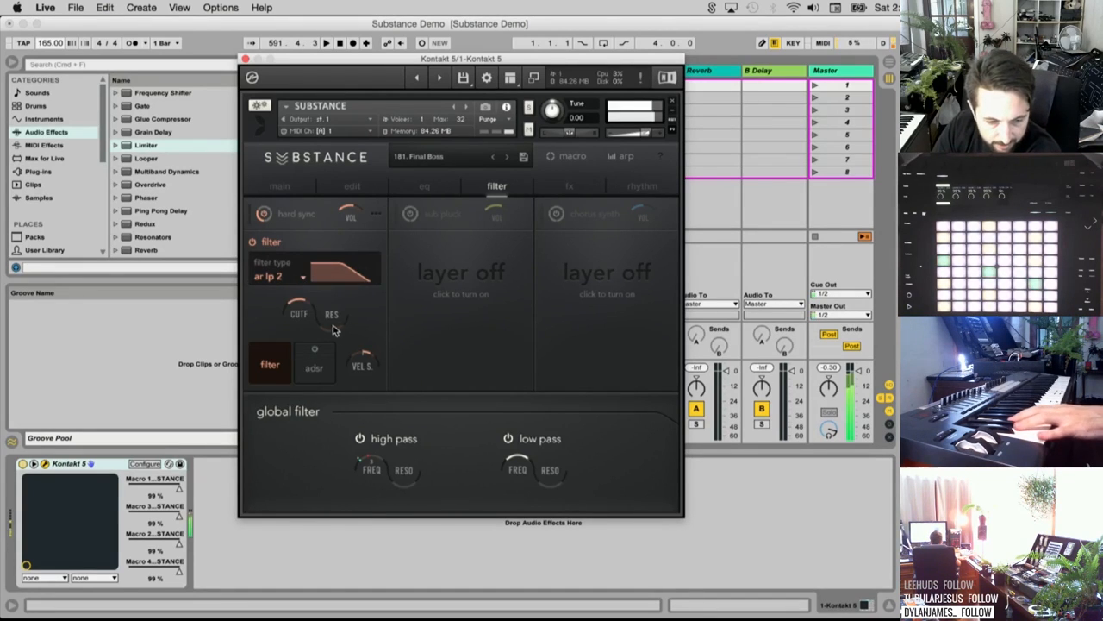
mouse_move(304, 296)
left_mouse_down()
mouse_move(297, 345)
mouse_move(296, 306)
left_mouse_up()
Switch the hard sync layer's filter type to AR lp4 and sweep its cutoff
left_click(298, 277)
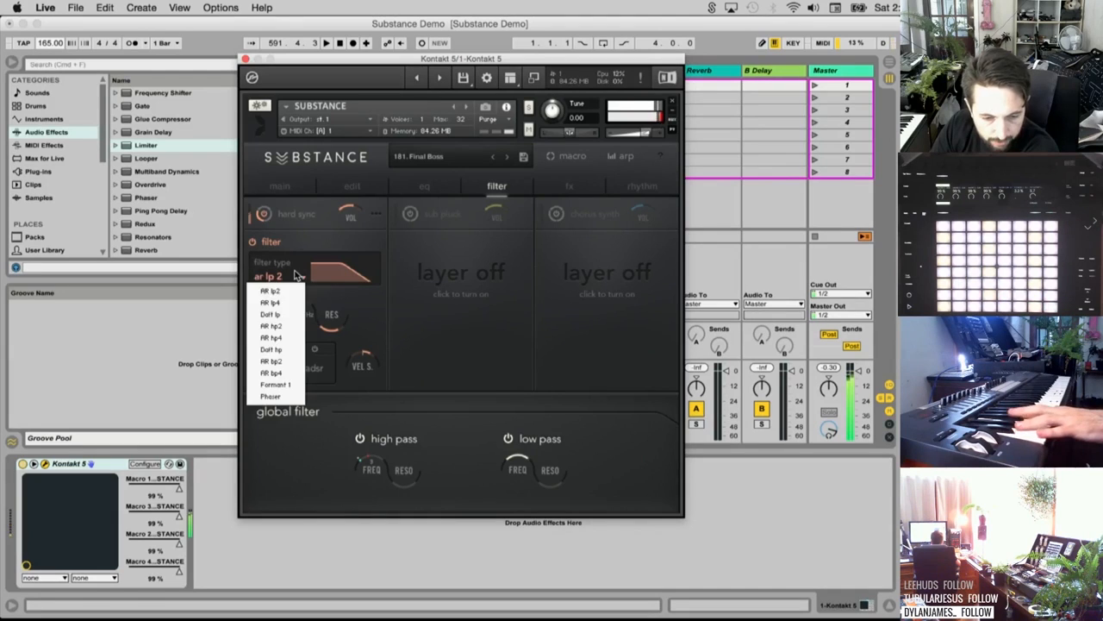
left_click(293, 310)
mouse_move(297, 309)
left_mouse_down()
mouse_move(297, 319)
mouse_move(295, 309)
left_mouse_up()
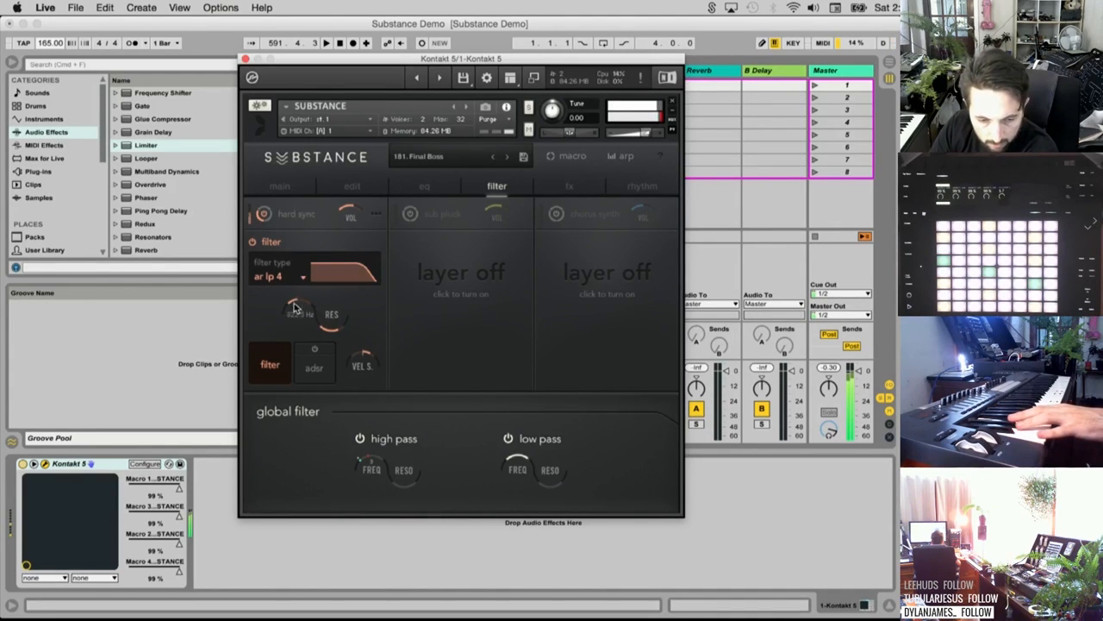
Replace the hard sync source with polysynth from the complex synths category and sweep the layer's filter cutoff
left_click(297, 214)
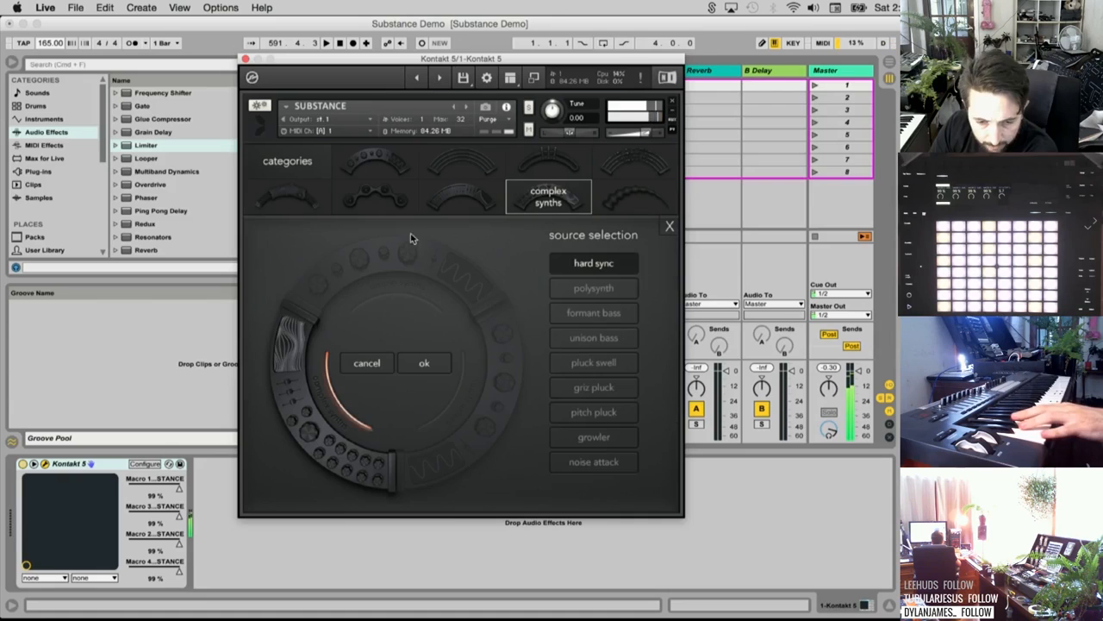
left_click(616, 287)
left_click(670, 226)
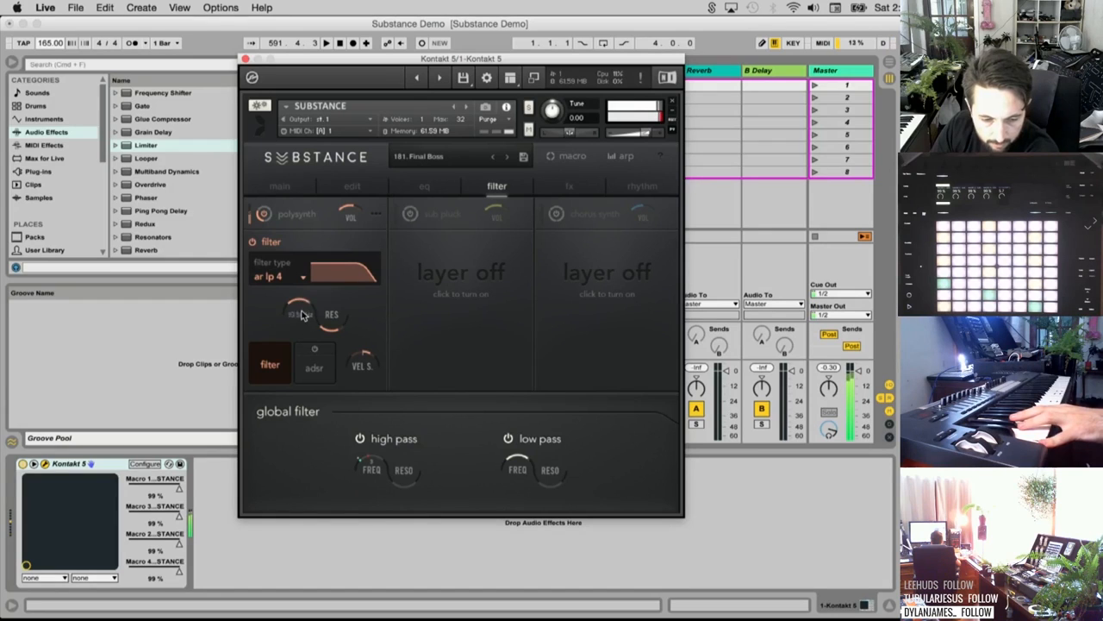
left_click_drag(300, 315, 313, 336)
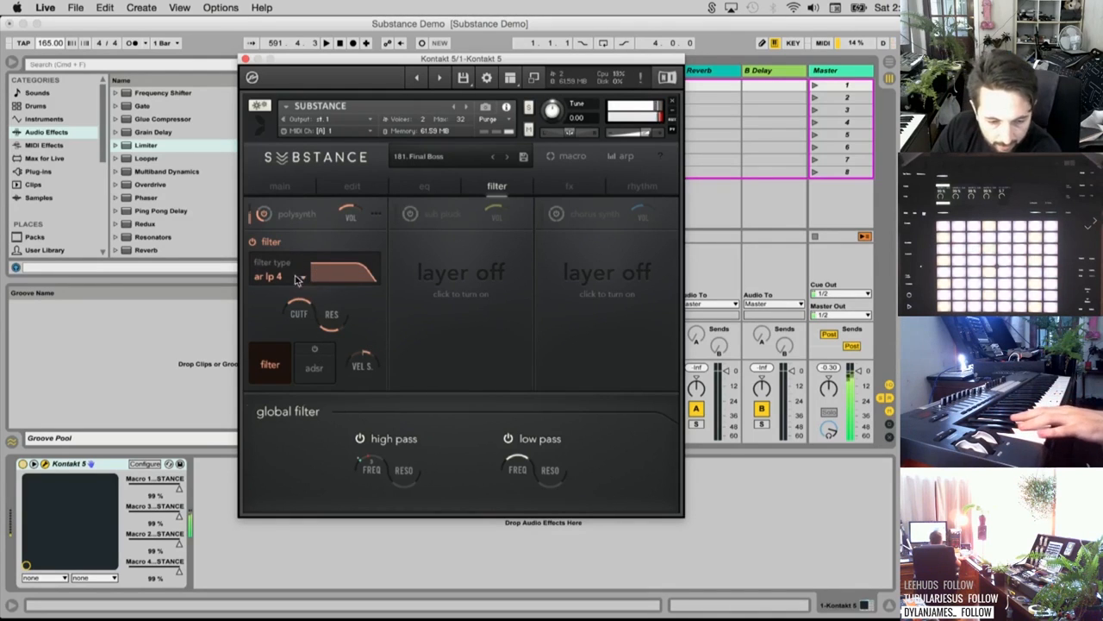
Set the polysynth layer's filter to Daft lp, lower its resonance to 34.3 %, and sweep the cutoff
left_click(296, 278)
left_click(289, 316)
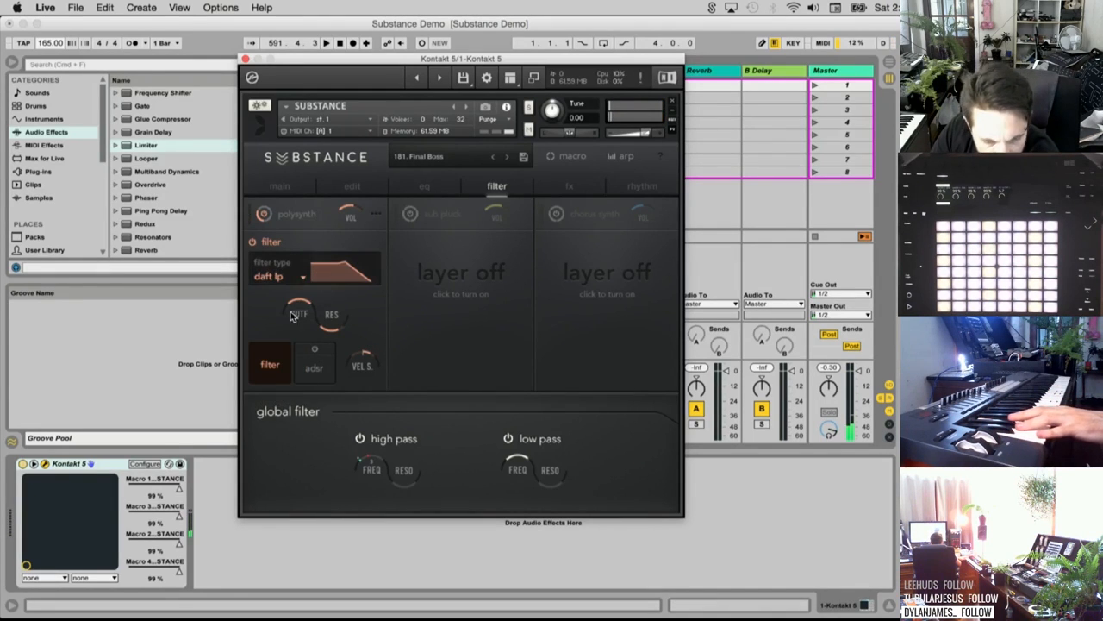
left_click_drag(299, 312, 301, 355)
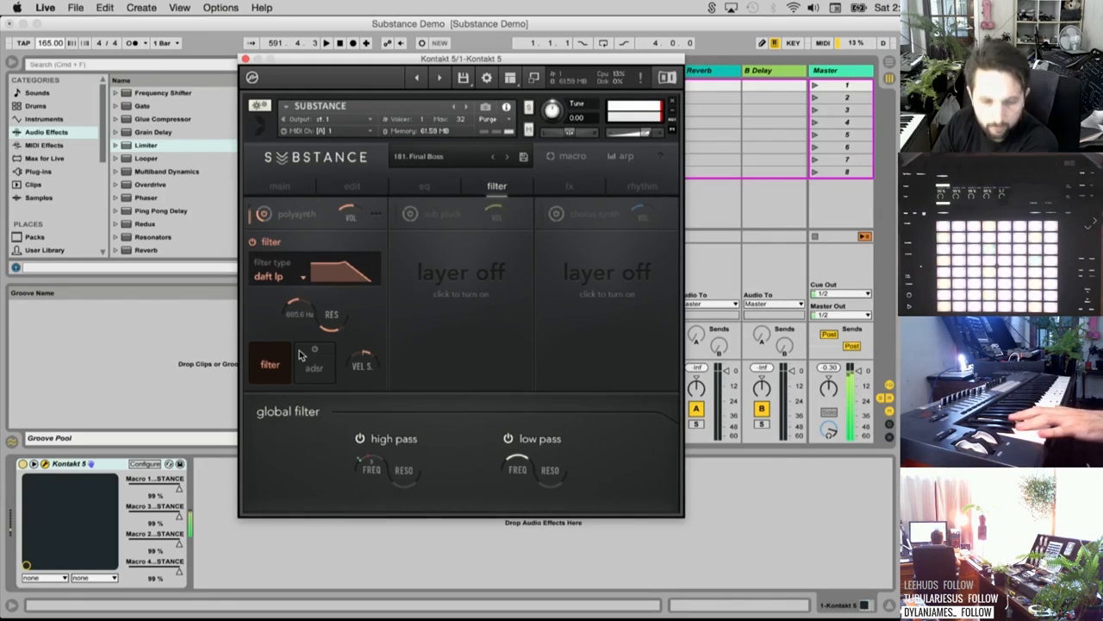
left_click_drag(336, 319, 330, 351)
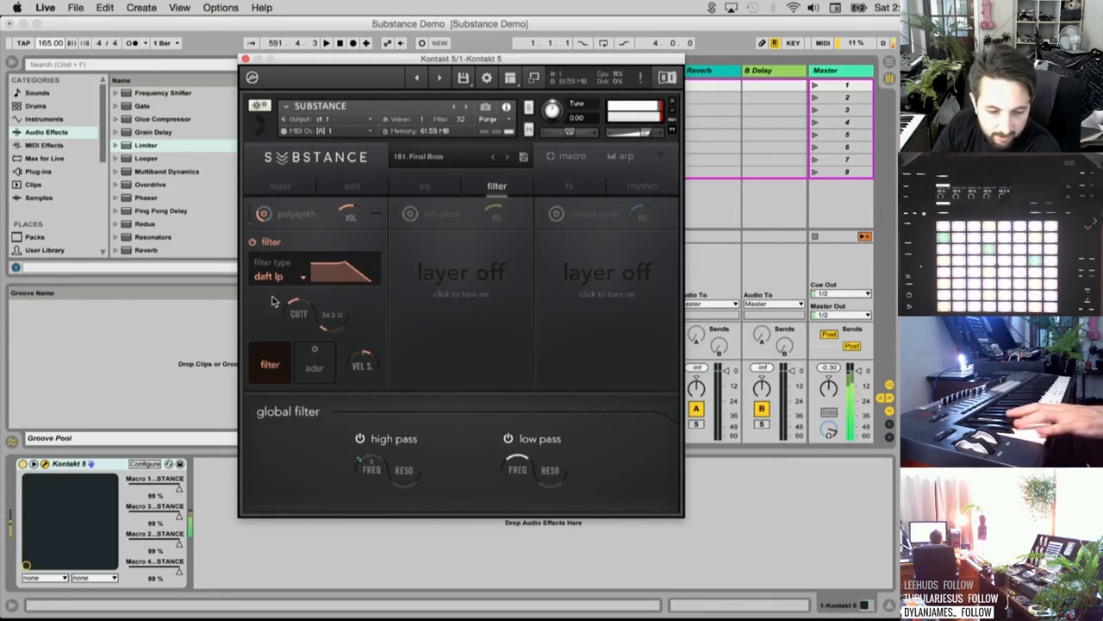
left_click_drag(298, 311, 312, 334)
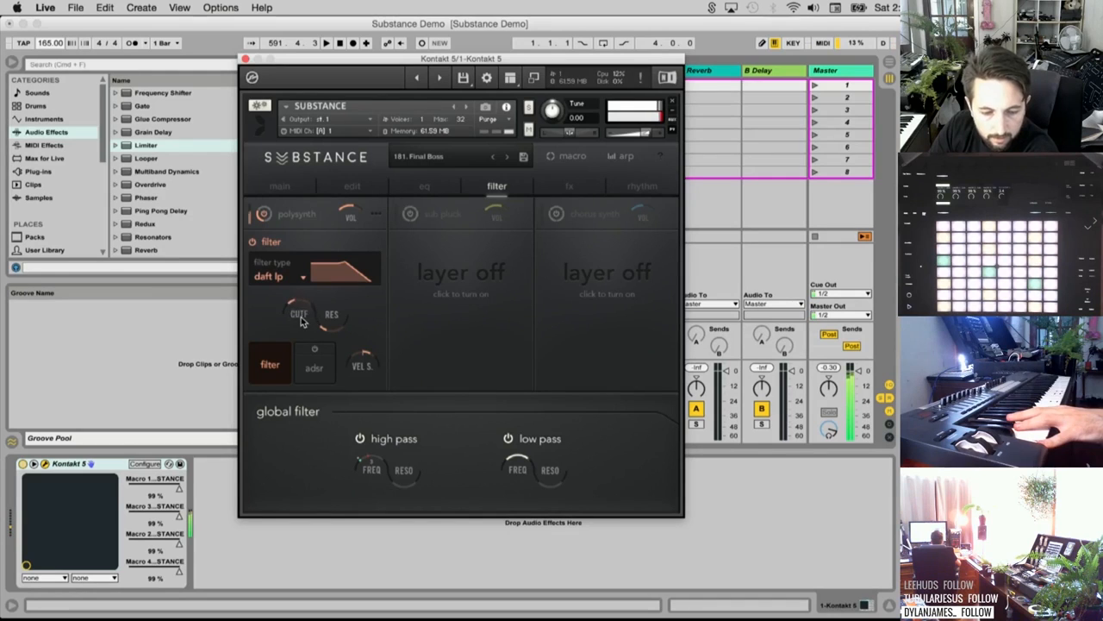
left_click_drag(298, 282, 307, 311)
Change the polysynth layer's filter to AR hp2, sweep the cutoff, and raise the resonance to 95.5 %
left_click(301, 277)
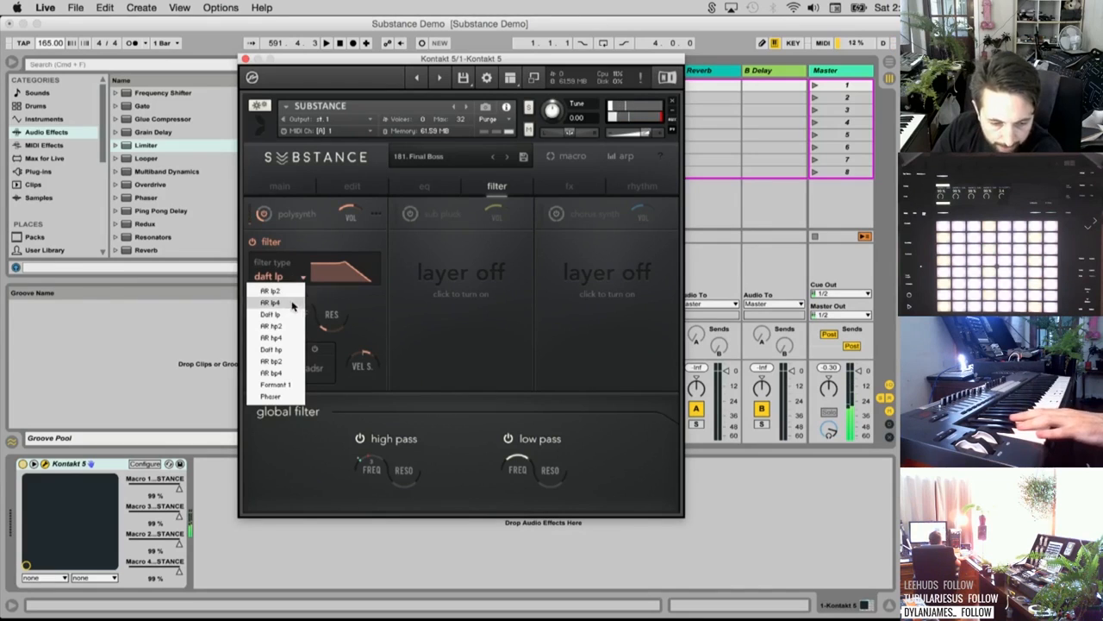
left_click(291, 326)
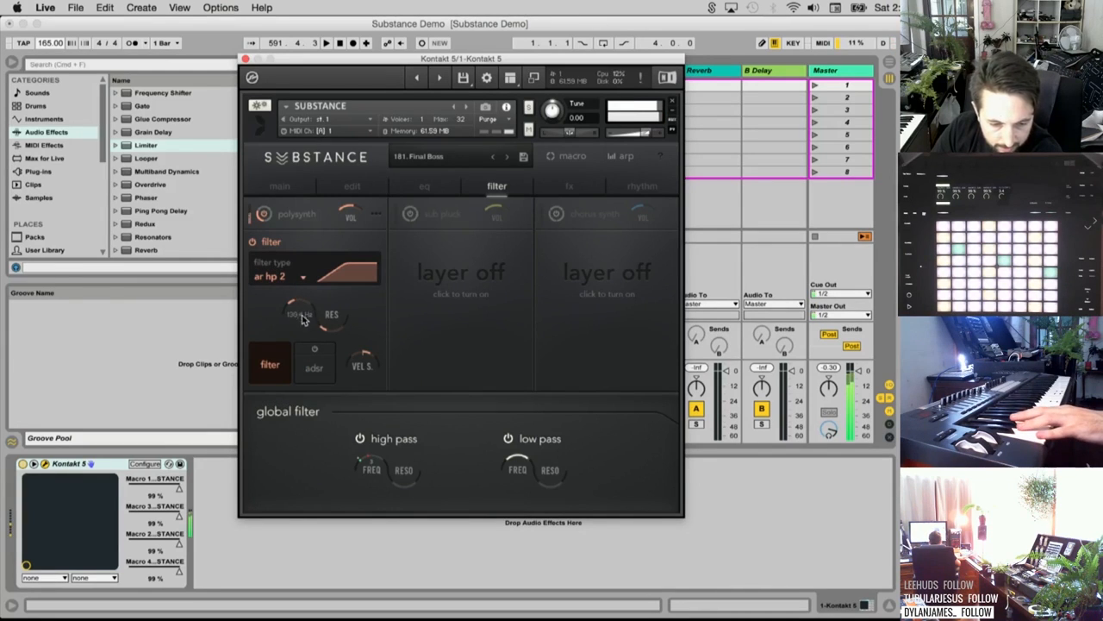
left_click_drag(303, 294, 305, 309)
left_click_drag(332, 314, 334, 283)
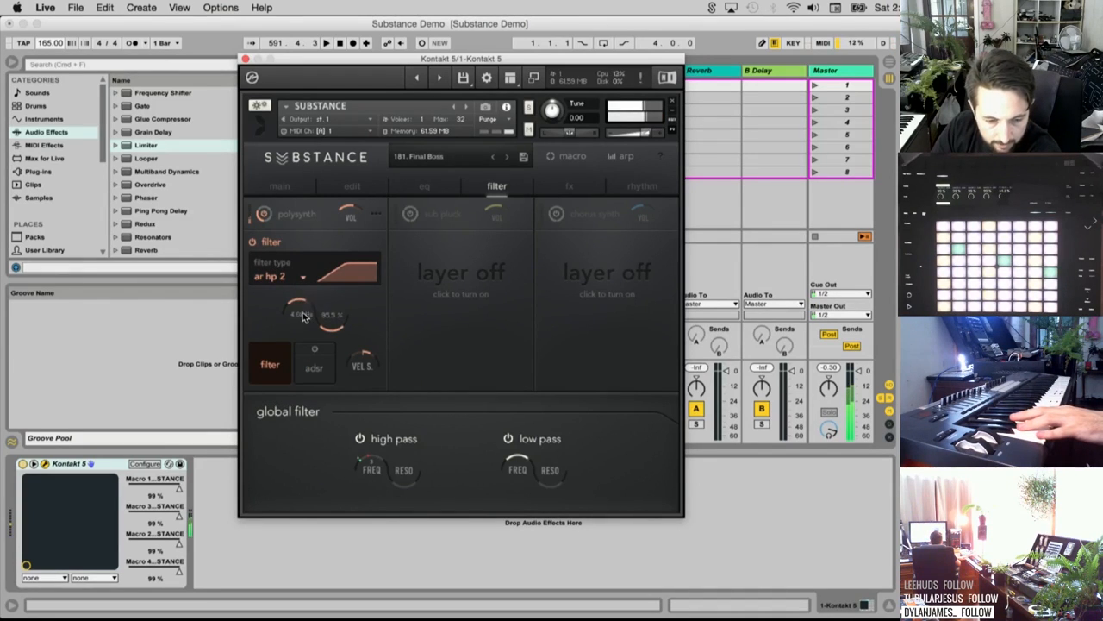
Try the AR hp4 filter type on the polysynth layer while sweeping its cutoff
left_click(294, 276)
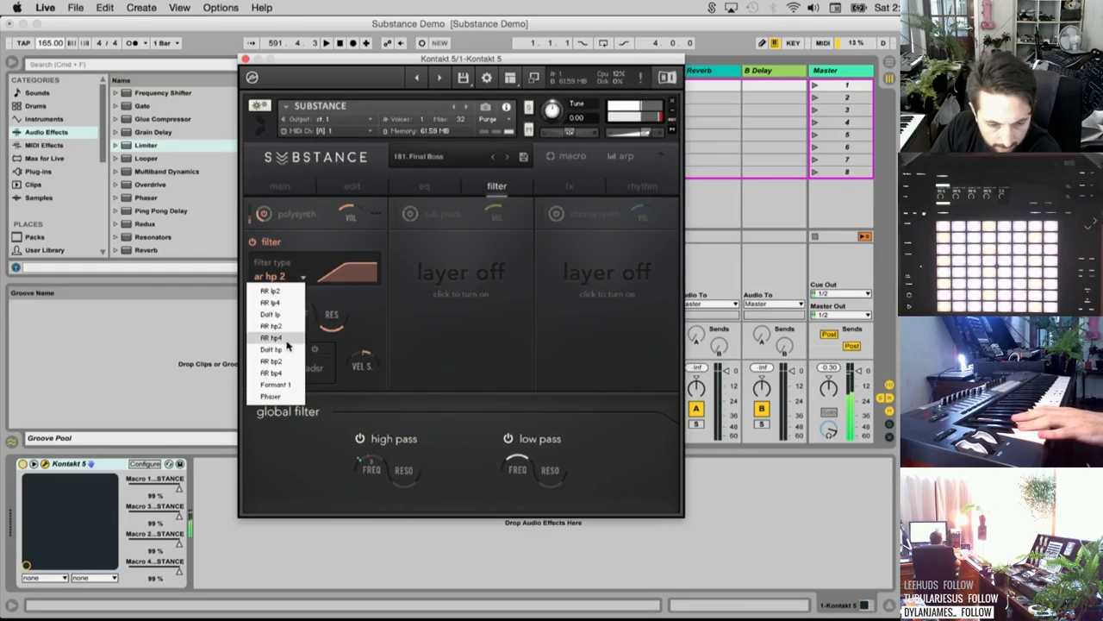
left_click(298, 314)
left_click_drag(297, 315, 301, 290)
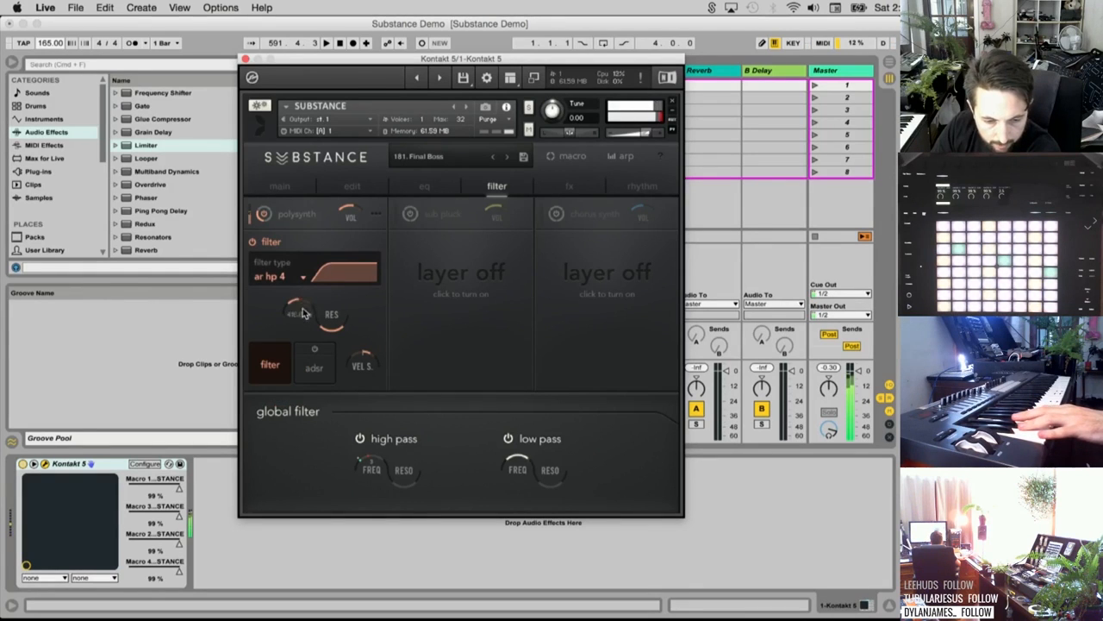
Set the polysynth layer's filter to Daft hp and vary its resonance, ending at 42.4 %
left_click(289, 276)
left_click(280, 347)
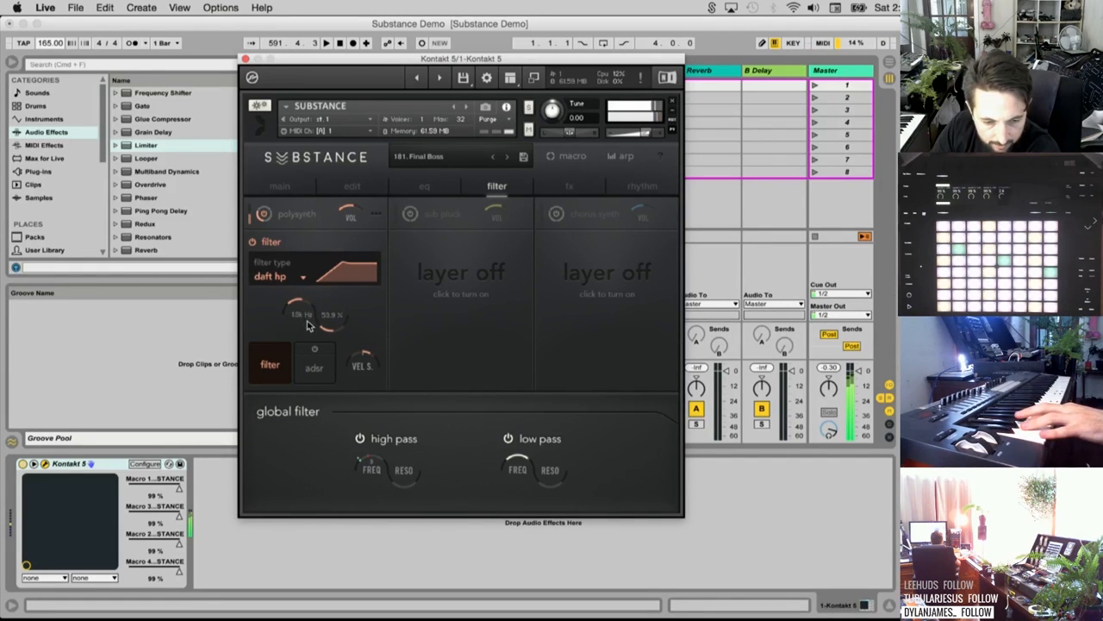
left_click_drag(330, 326, 332, 308)
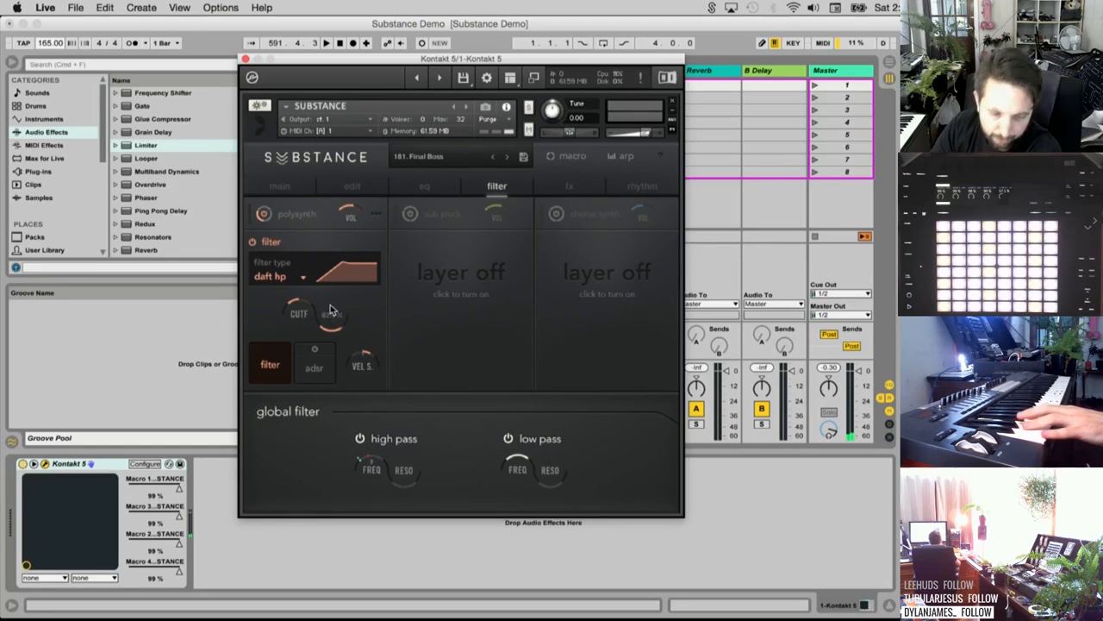
left_click_drag(332, 338, 329, 342)
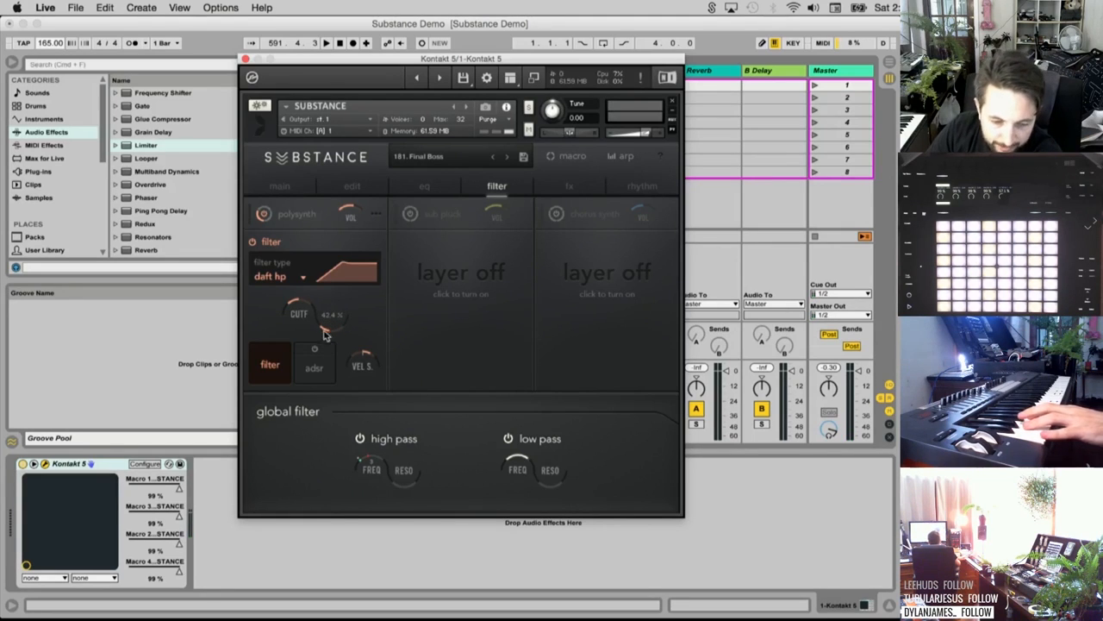
left_click(302, 277)
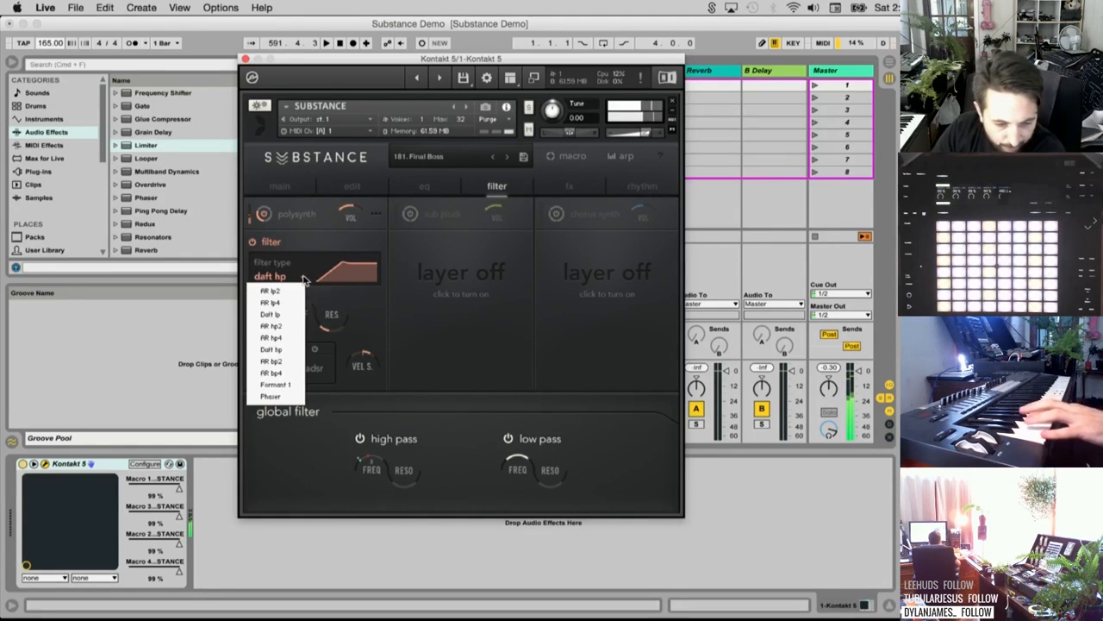
left_click(270, 349)
Audition the AR bp2 and AR bp4 band-pass filters on the polysynth layer, sweeping the cutoff
left_click(269, 267)
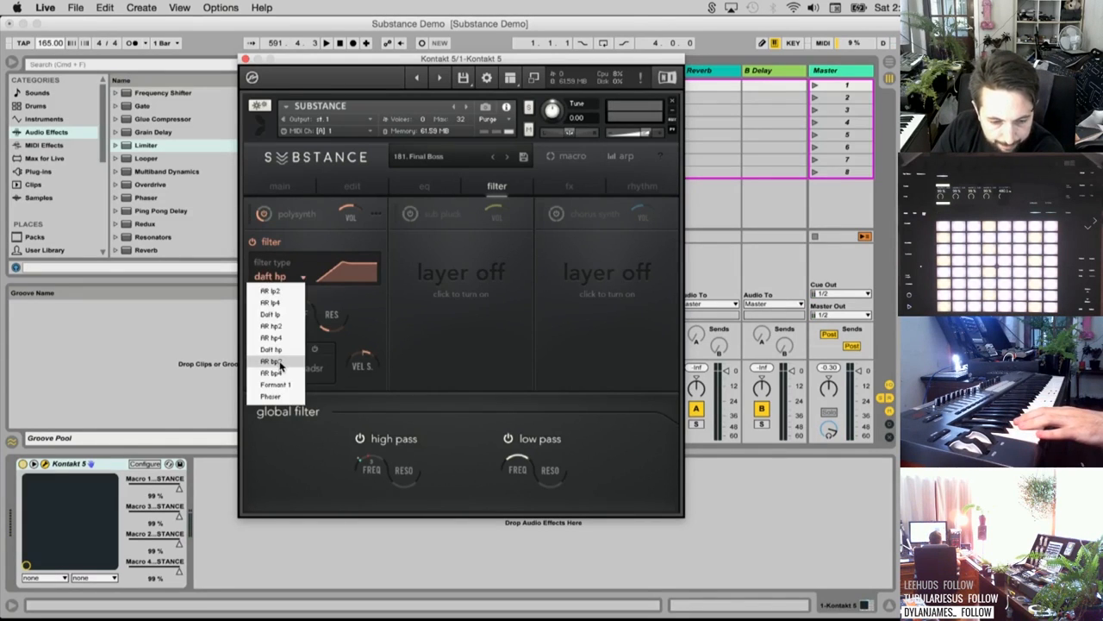
left_click(296, 345)
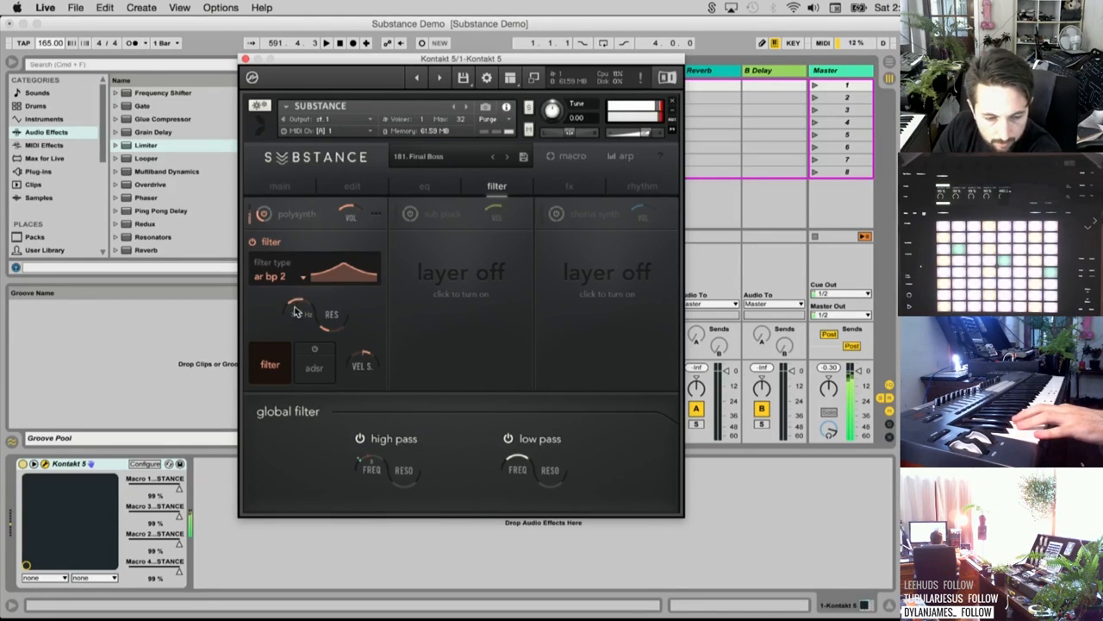
left_click(272, 274)
left_click(296, 357)
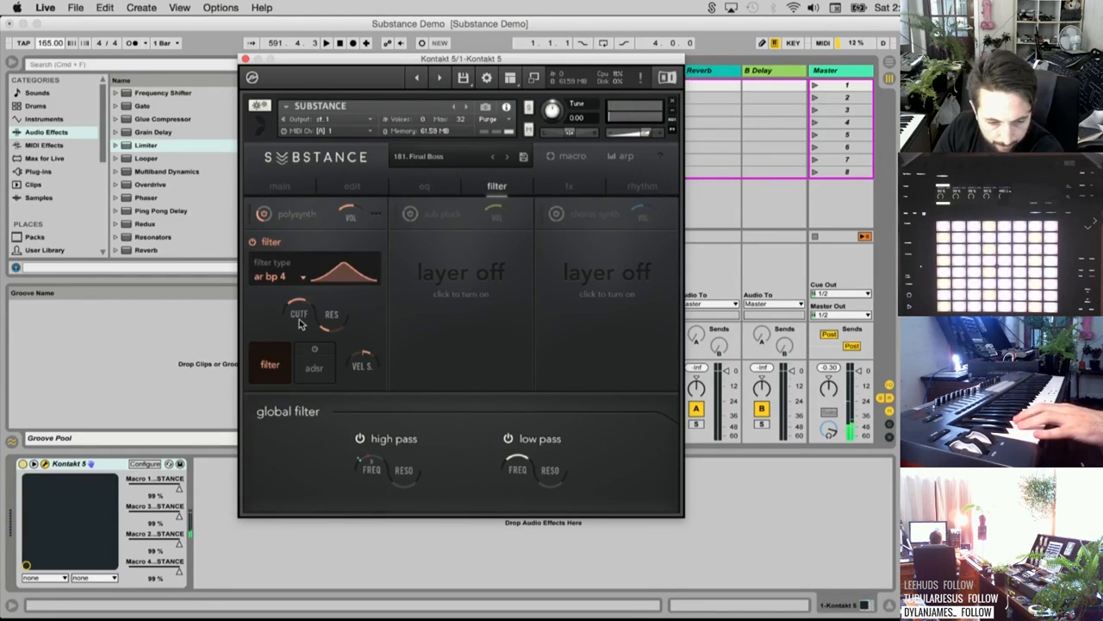
left_click_drag(300, 322, 301, 347)
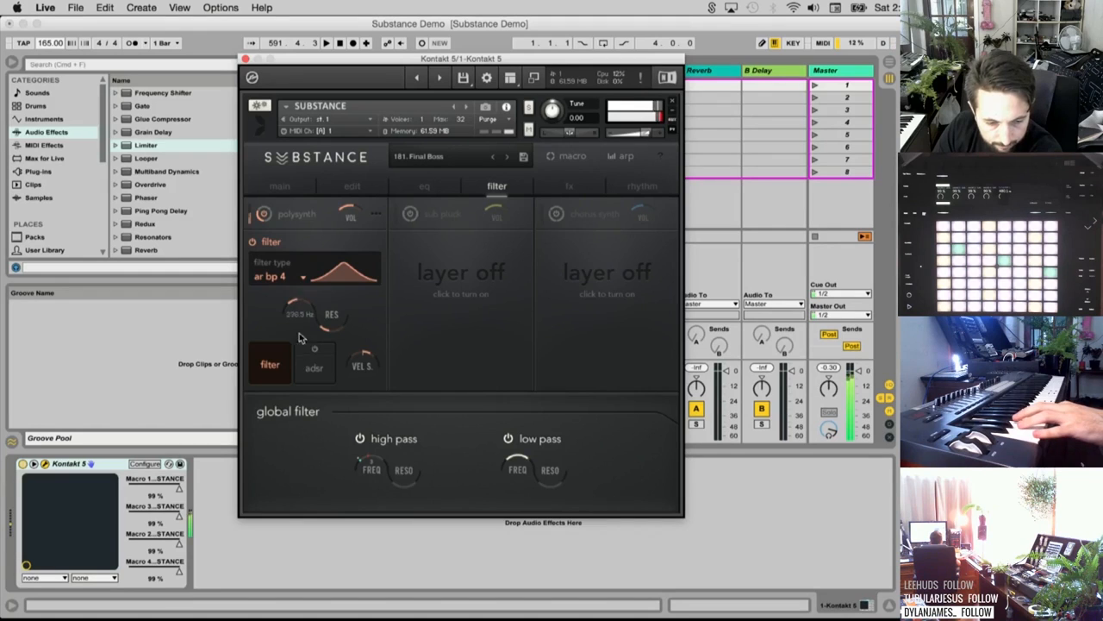
Set the polysynth layer's filter type to Formant 1 and adjust its talk and size amounts
left_click(271, 275)
left_click(293, 384)
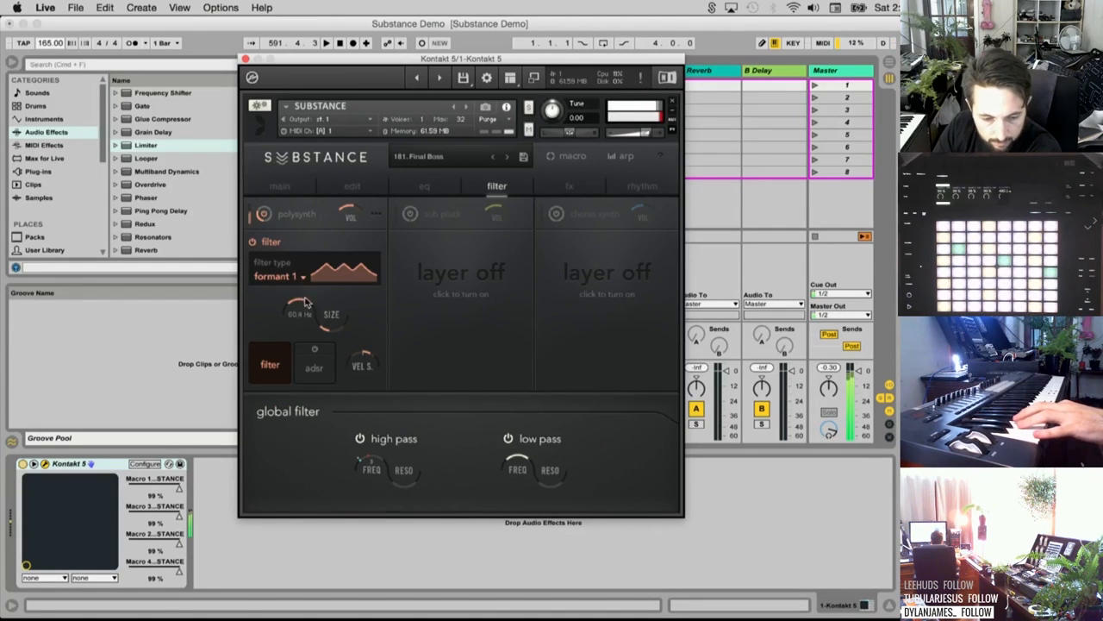
left_click_drag(335, 319, 329, 294)
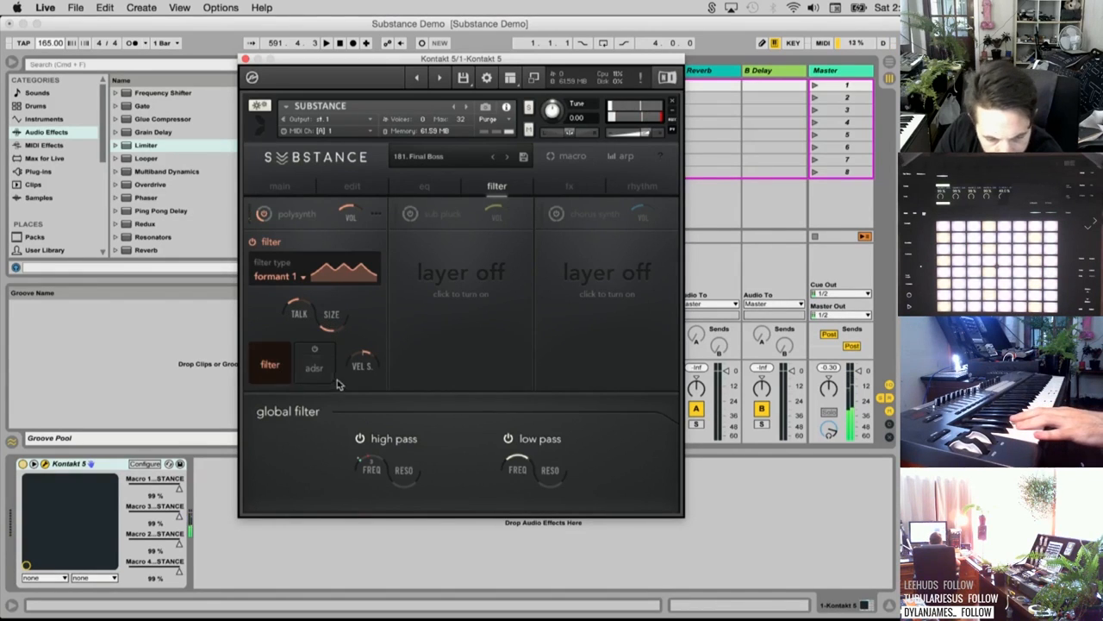
Show the polysynth layer's filter ADSR settings and turn the filter envelope on
left_click(270, 360)
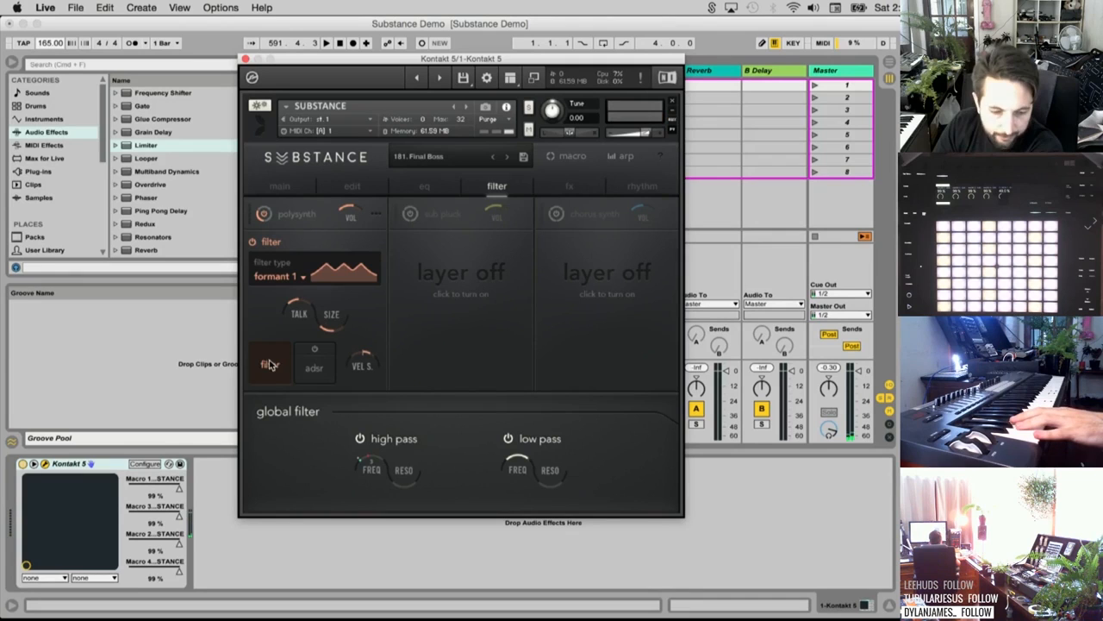
left_click(317, 372)
left_click(317, 350)
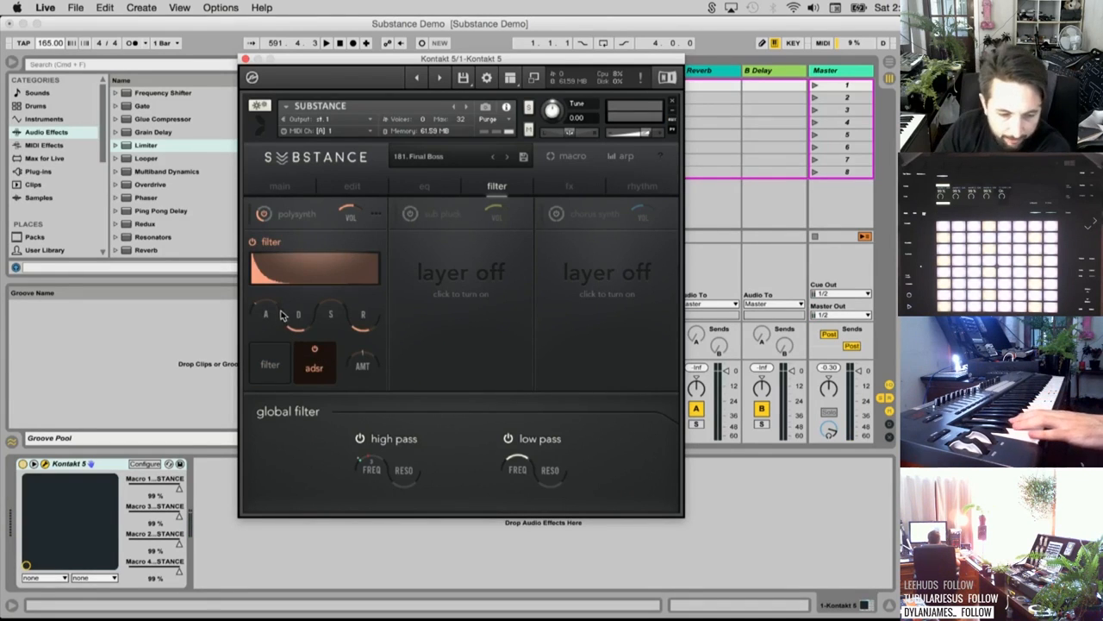
Raise the polysynth layer's filter envelope amount to 100.0 % and adjust its decay
left_click(274, 369)
left_click(312, 367)
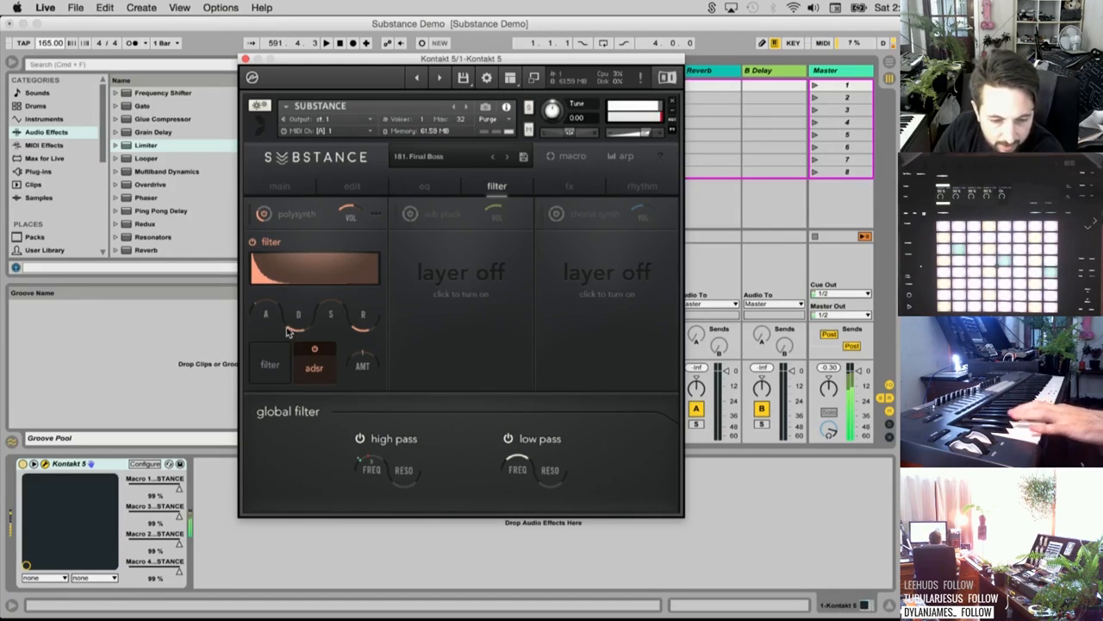
left_click(276, 369)
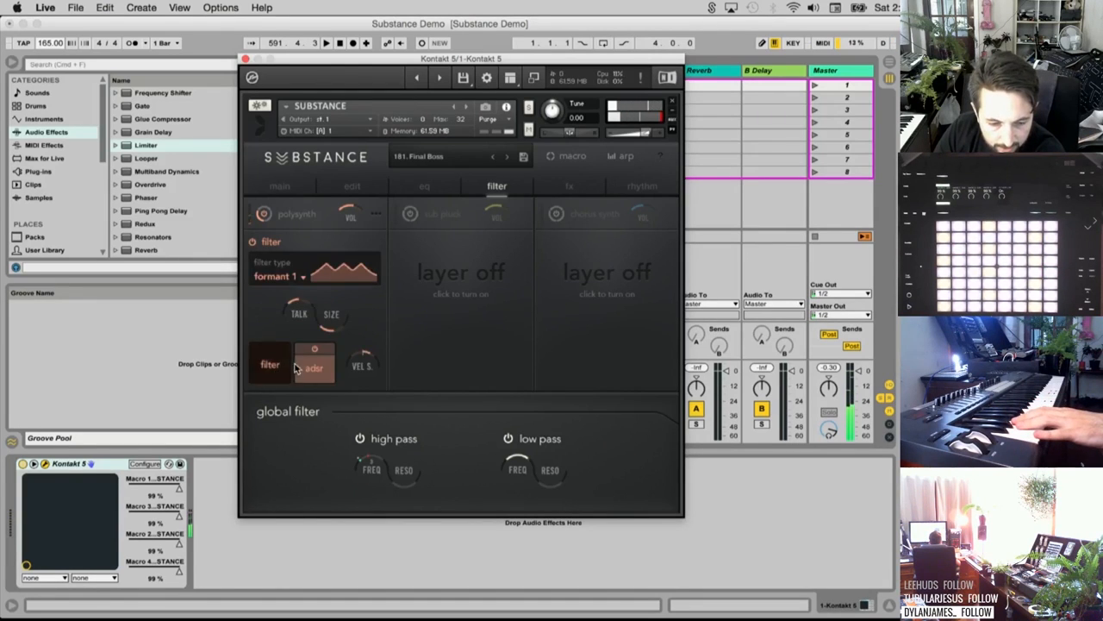
left_click(297, 368)
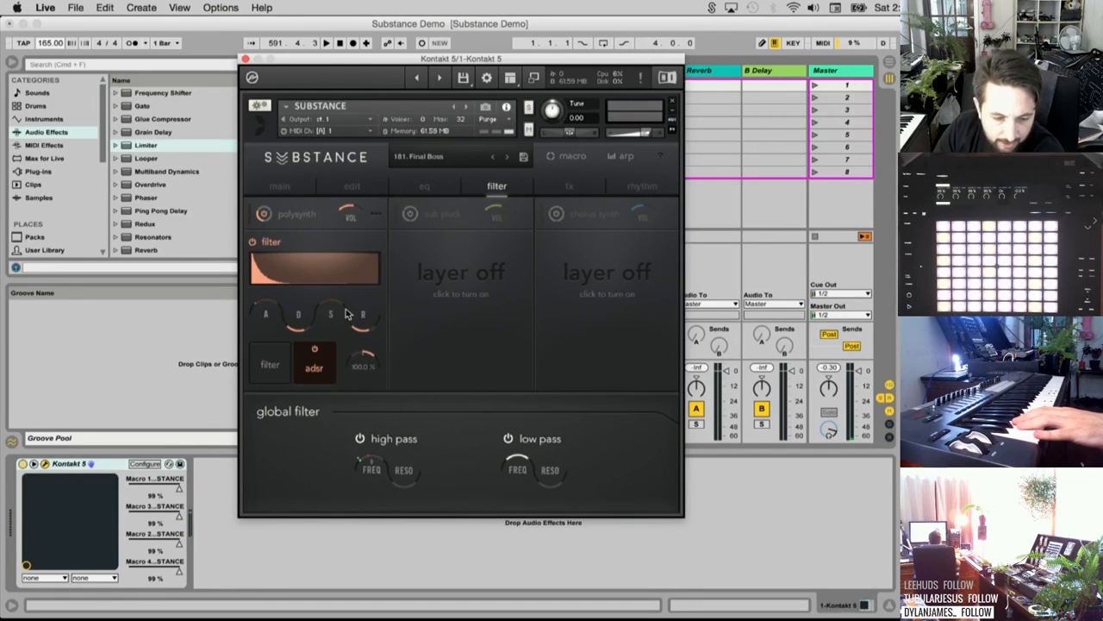
left_click_drag(301, 324, 303, 357)
Set the polysynth layer's filter type to Daft lp and lower its cutoff to 26.0 Hz
left_click(270, 364)
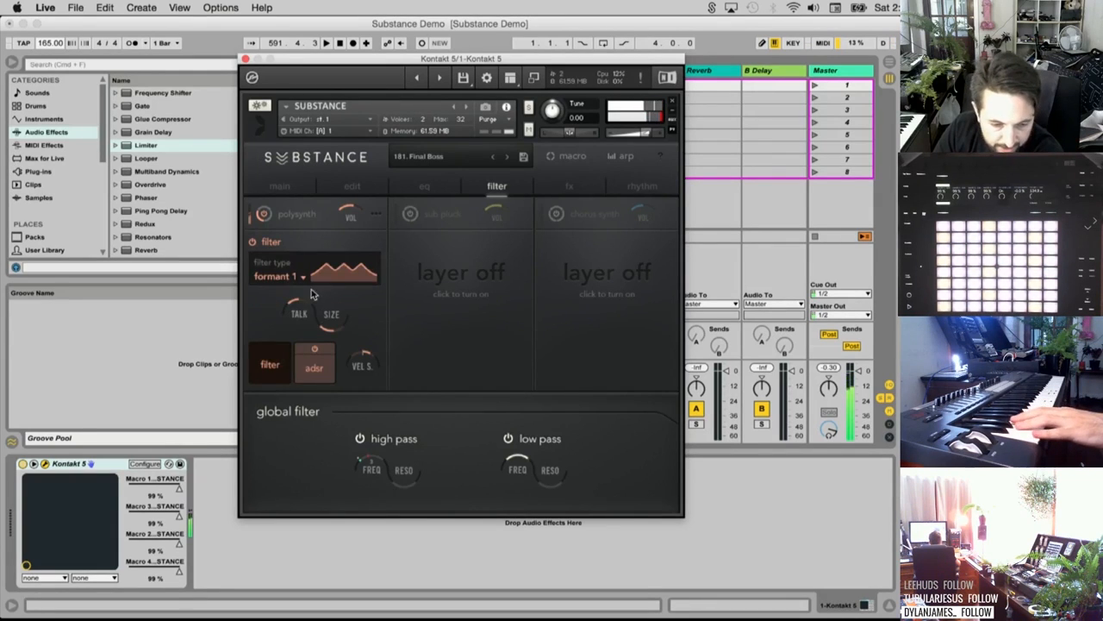
left_click(291, 280)
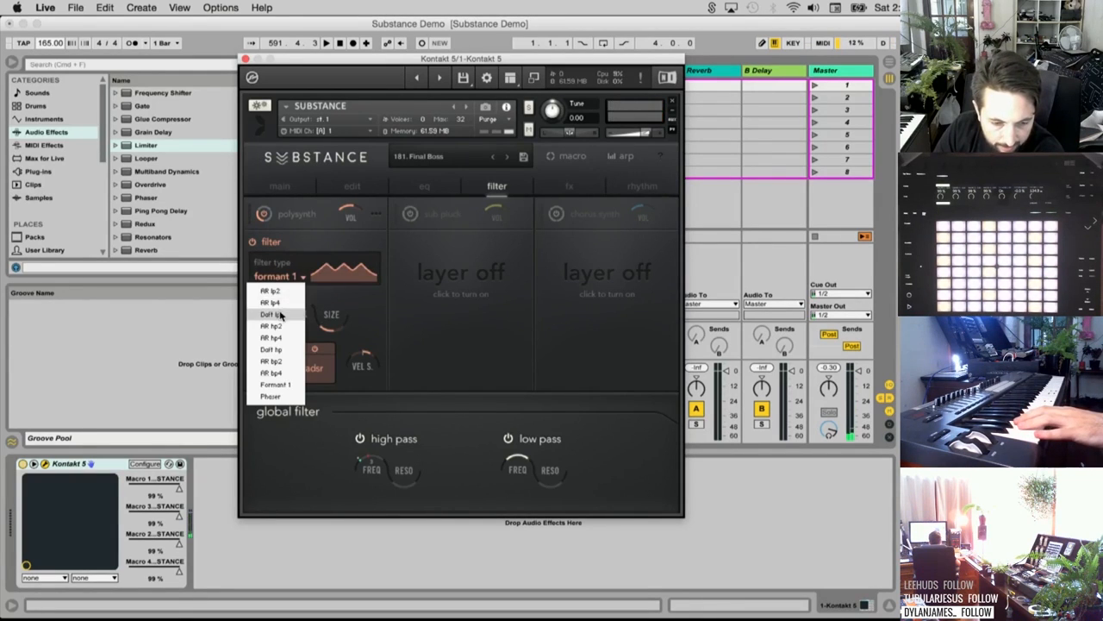
left_click(284, 314)
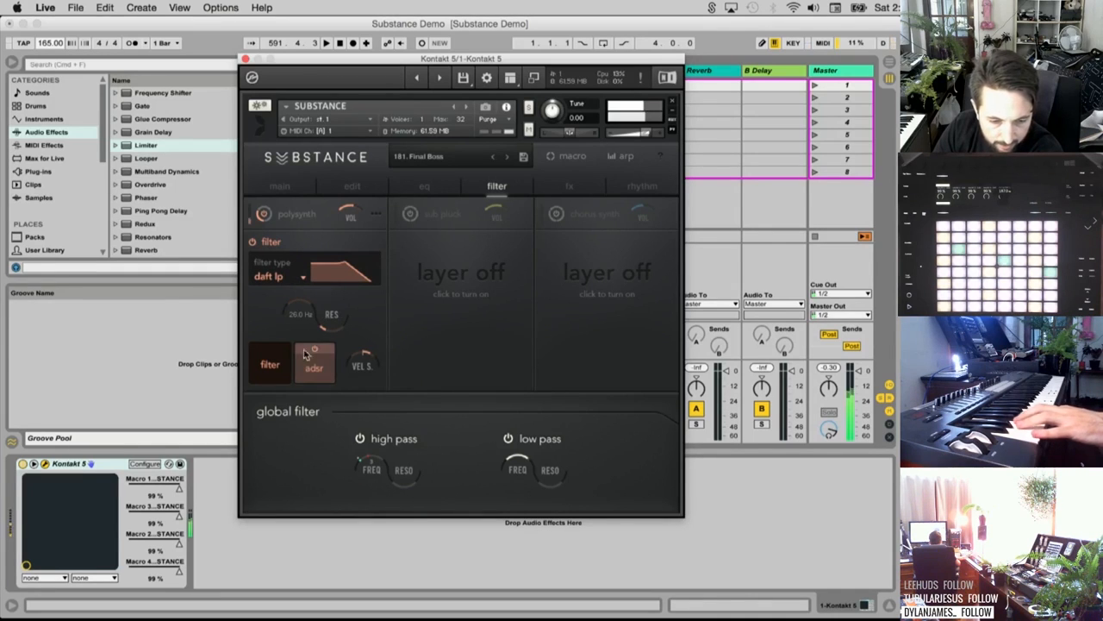
Vary the decay and sustain of the polysynth layer's filter envelope, then show its filter settings again
left_click(302, 362)
left_click_drag(293, 331, 296, 298)
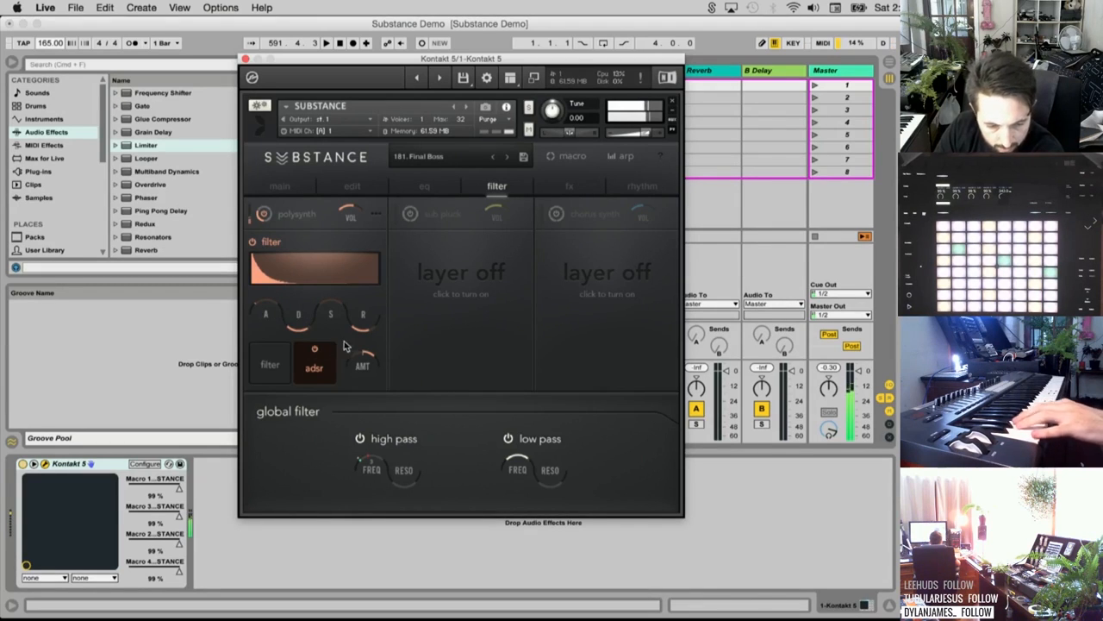
left_click_drag(337, 328, 336, 324)
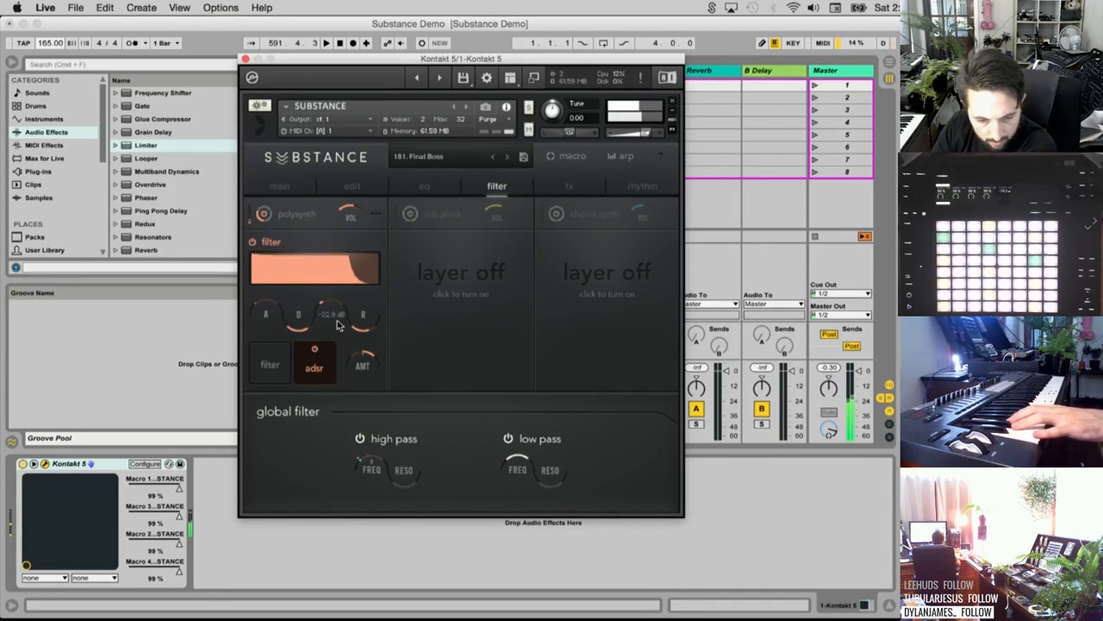
left_click(270, 364)
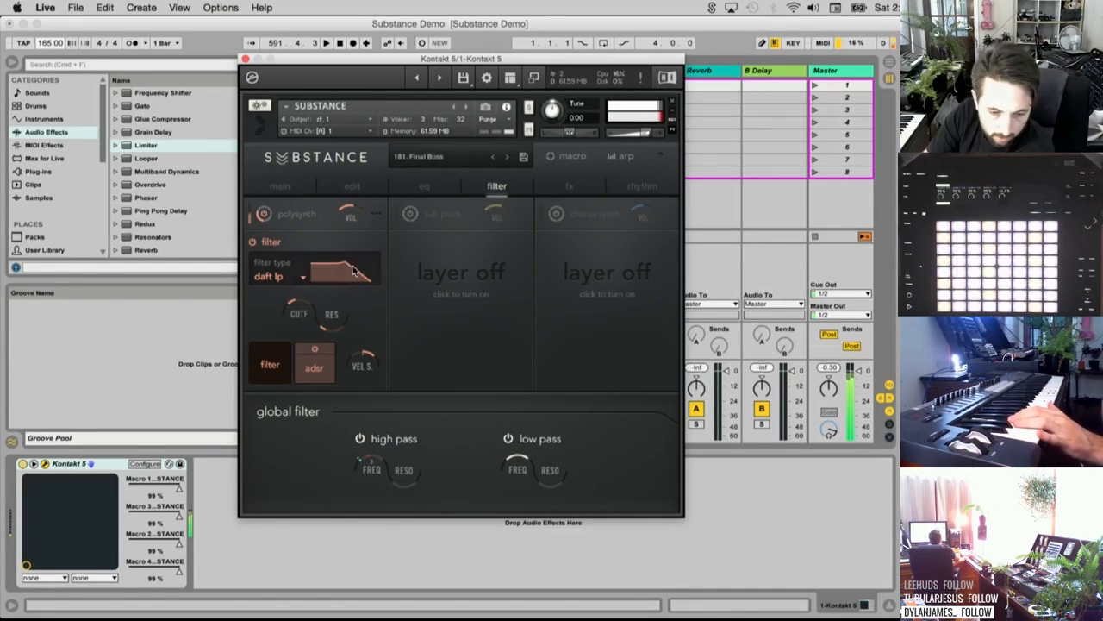
Lengthen the polysynth layer's filter envelope attack at 100.0 % amount and lower the filter's velocity sensitivity to 0.1 %
left_click(314, 368)
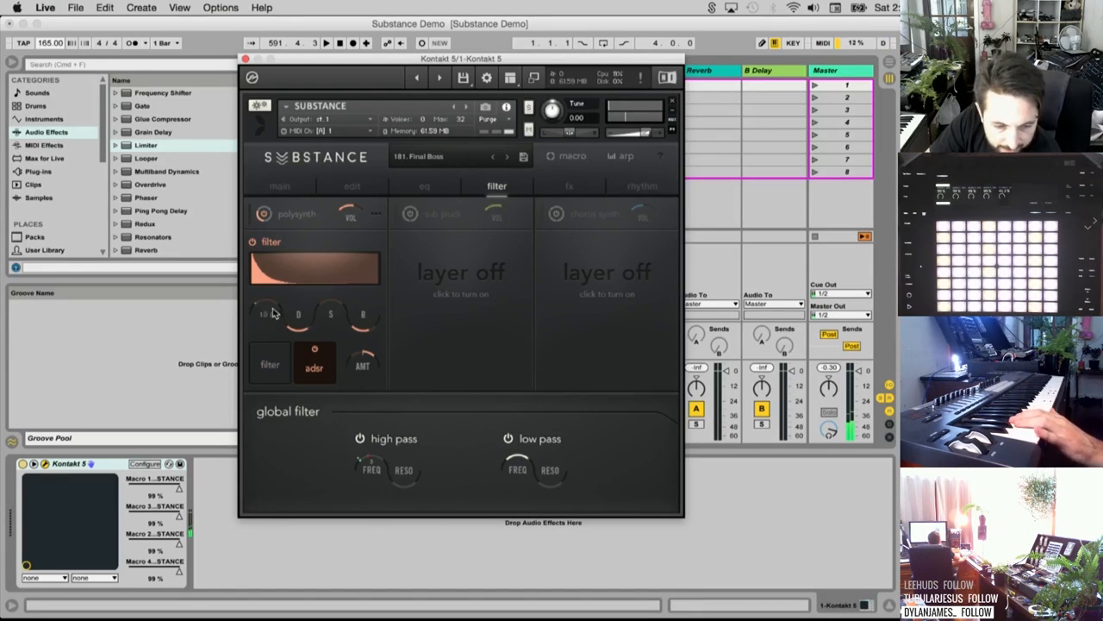
mouse_move(276, 267)
left_mouse_down()
mouse_move(275, 203)
mouse_move(270, 257)
left_mouse_up()
left_click_drag(363, 369, 355, 345)
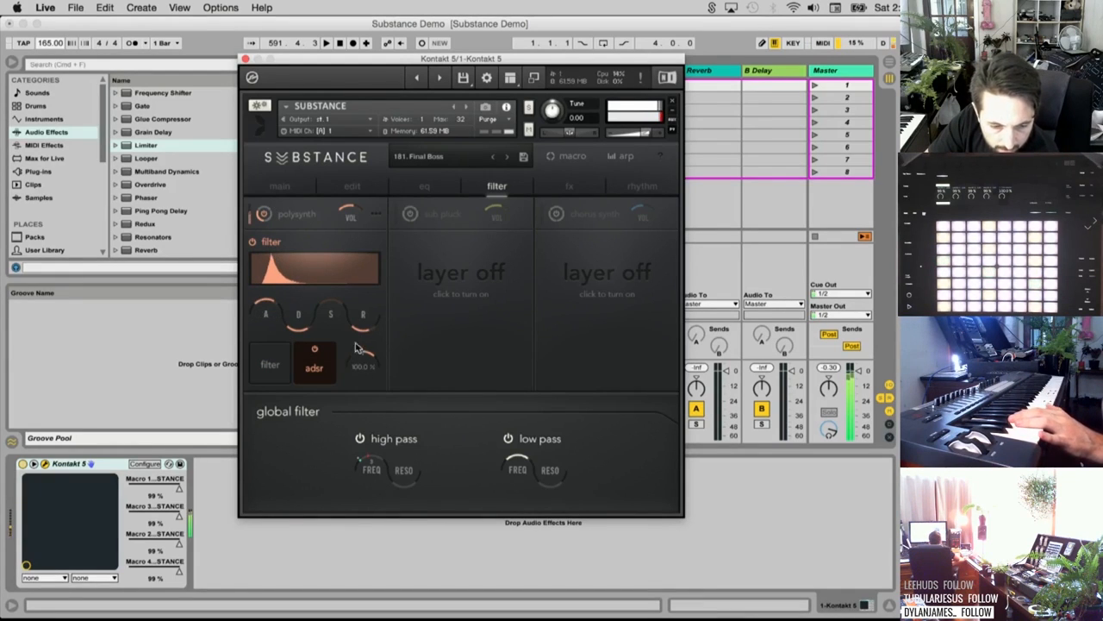
left_click(288, 373)
left_click_drag(364, 387, 366, 398)
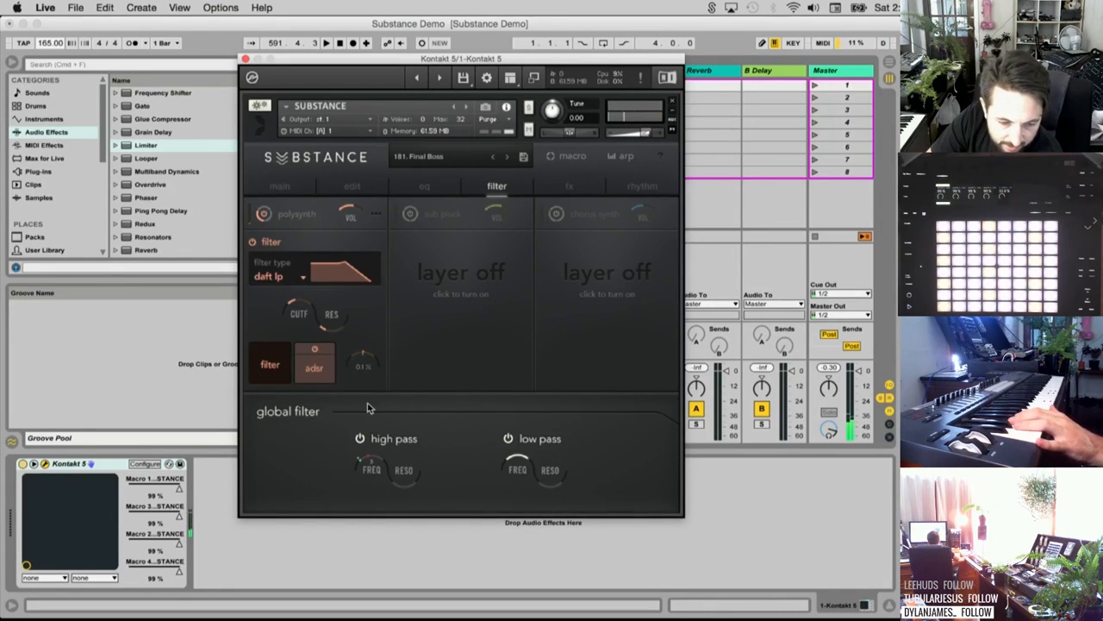
Adjust the decay and release of the polysynth layer's filter envelope and shorten its attack
left_click(314, 367)
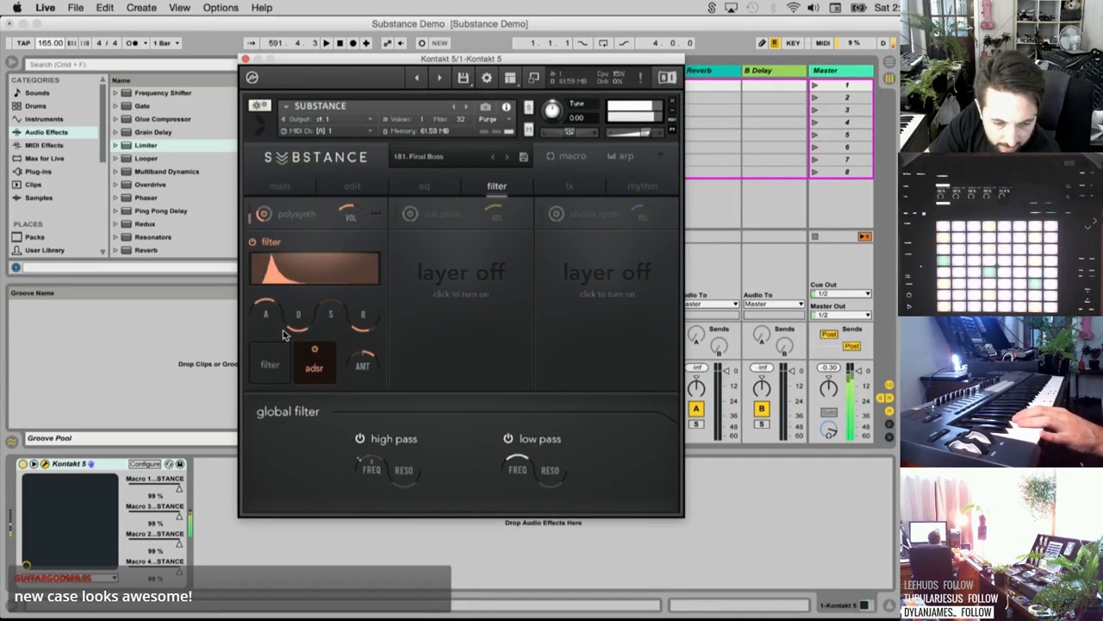
left_click_drag(301, 330, 303, 348)
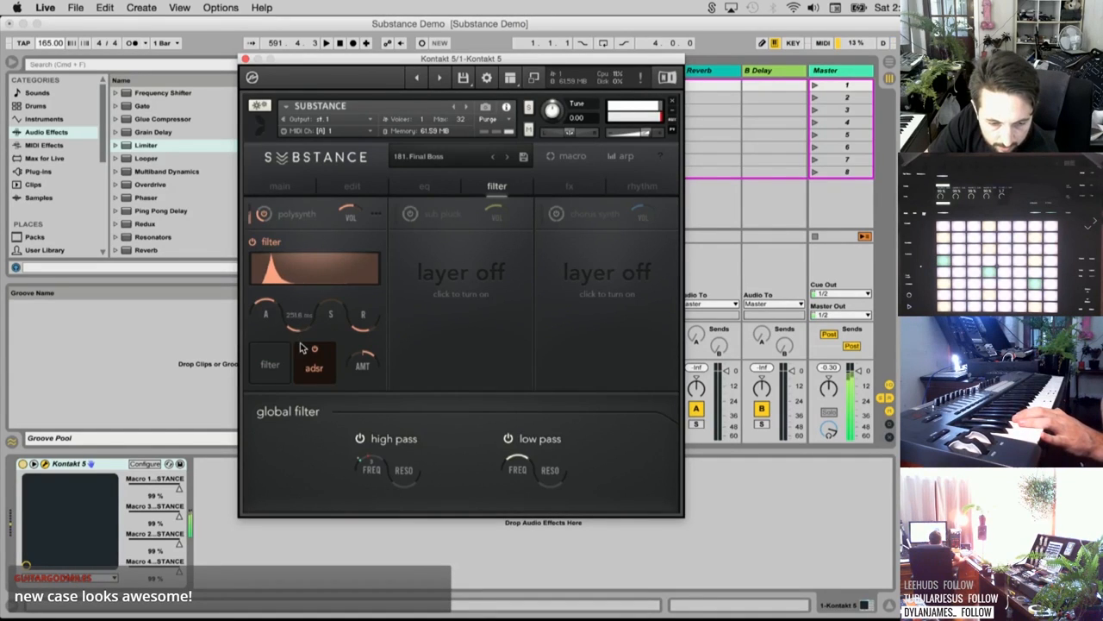
left_click_drag(364, 329, 367, 307)
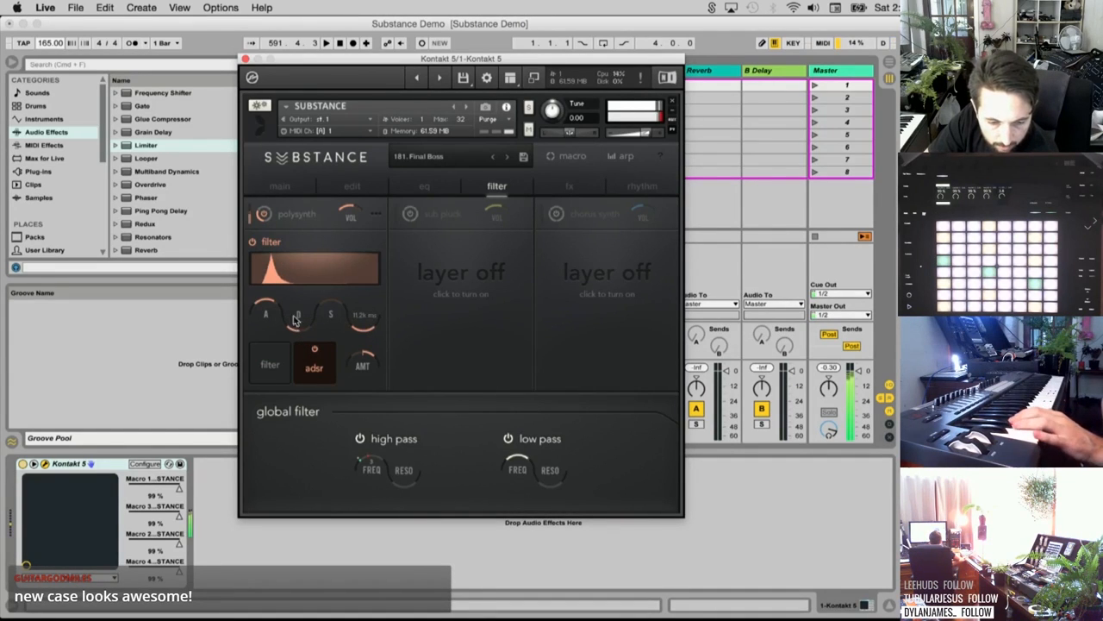
left_click_drag(264, 322, 265, 358)
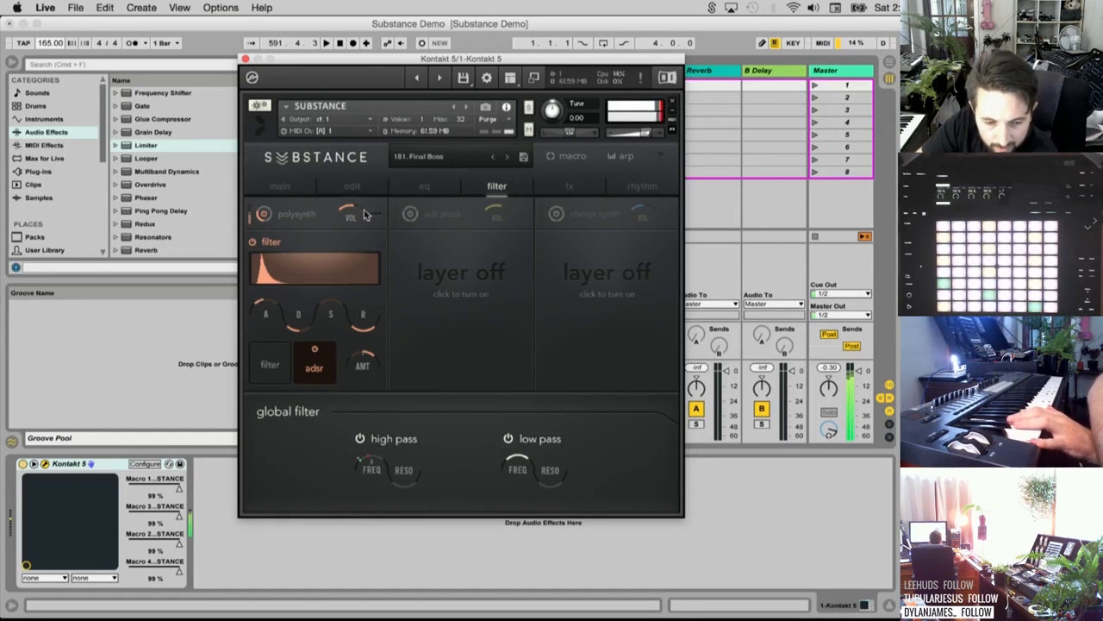
Replace the polysynth layer's source with formant bass from the complex synths category
left_click(296, 214)
left_click(589, 315)
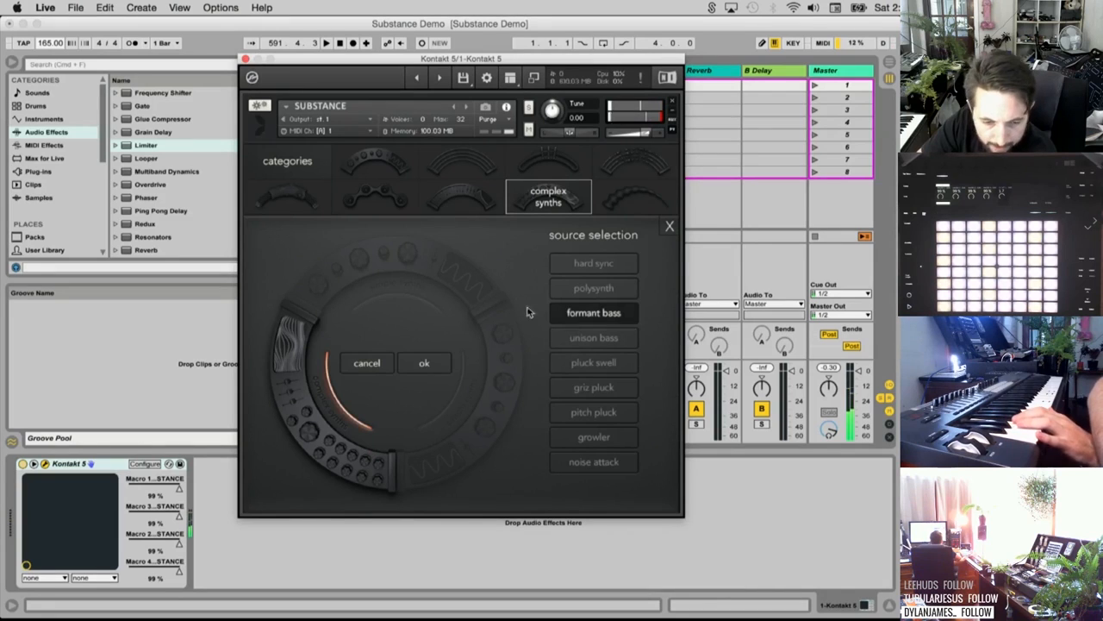
left_click(670, 226)
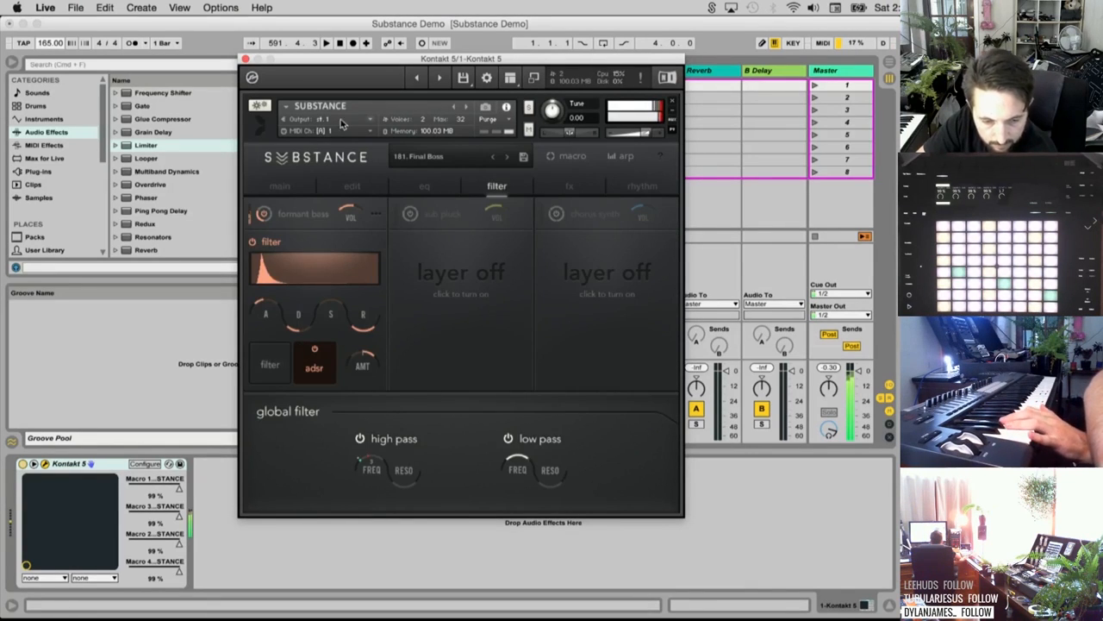
Shorten the release of the formant bass layer's amplitude envelope to about 10.9 ms
left_click(280, 186)
left_click(352, 186)
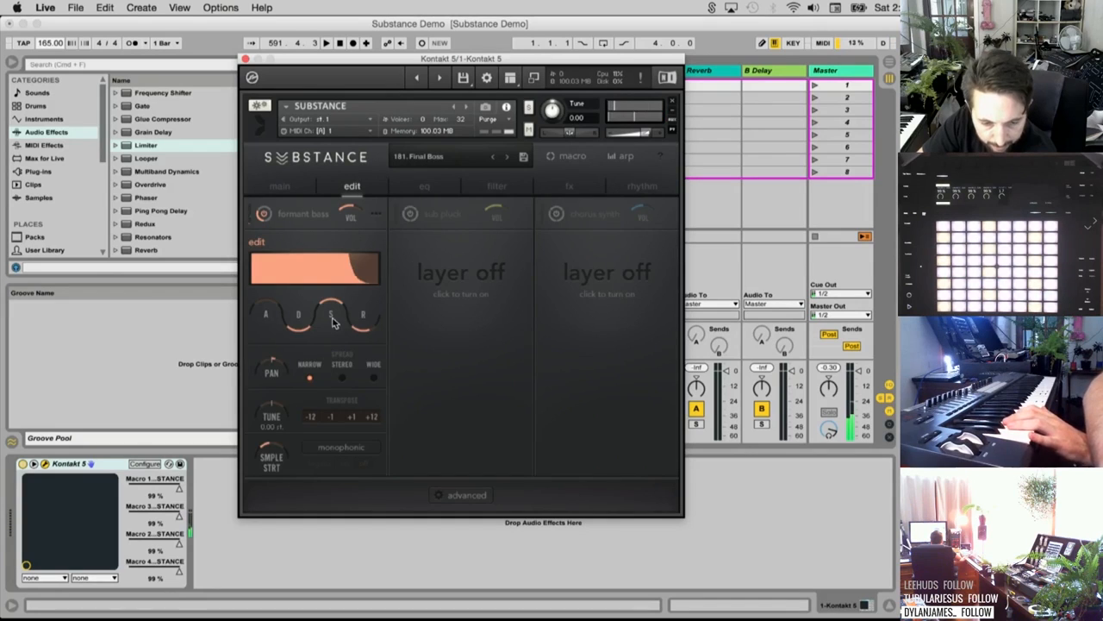
left_click_drag(360, 321, 343, 352)
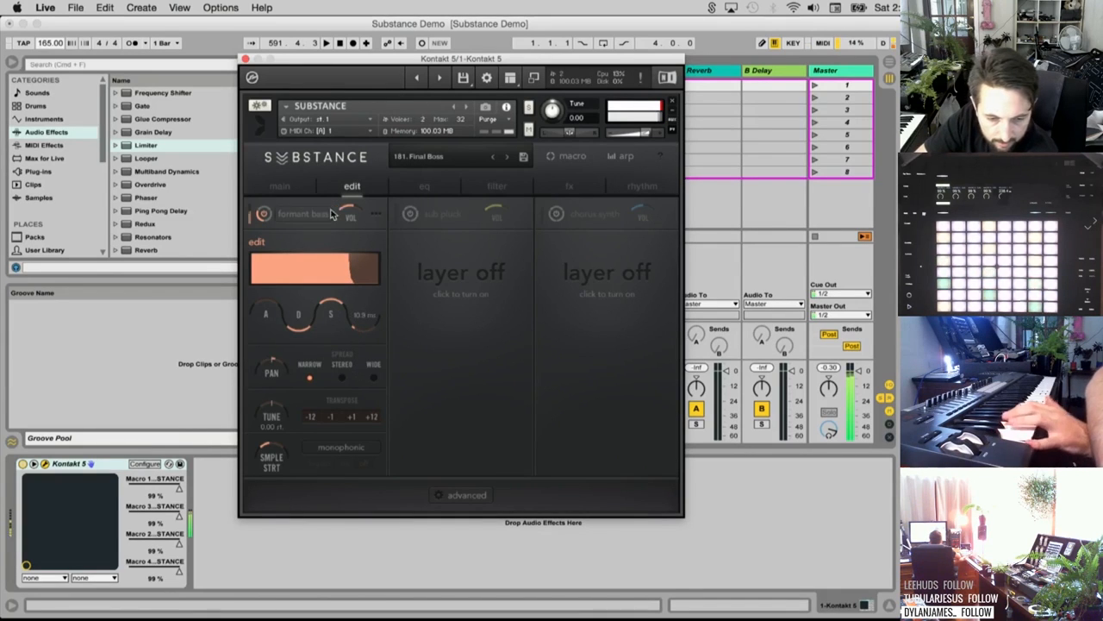
Set the formant bass layer's filter envelope attack to 0.00 ms and return to its filter settings
left_click(290, 192)
left_click(423, 188)
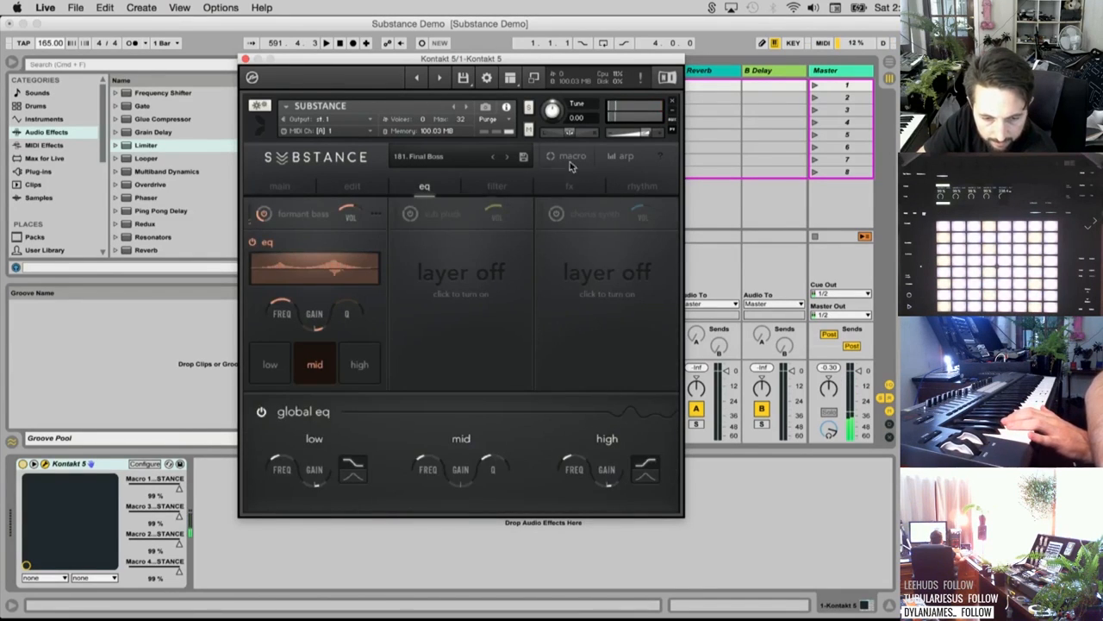
left_click(507, 187)
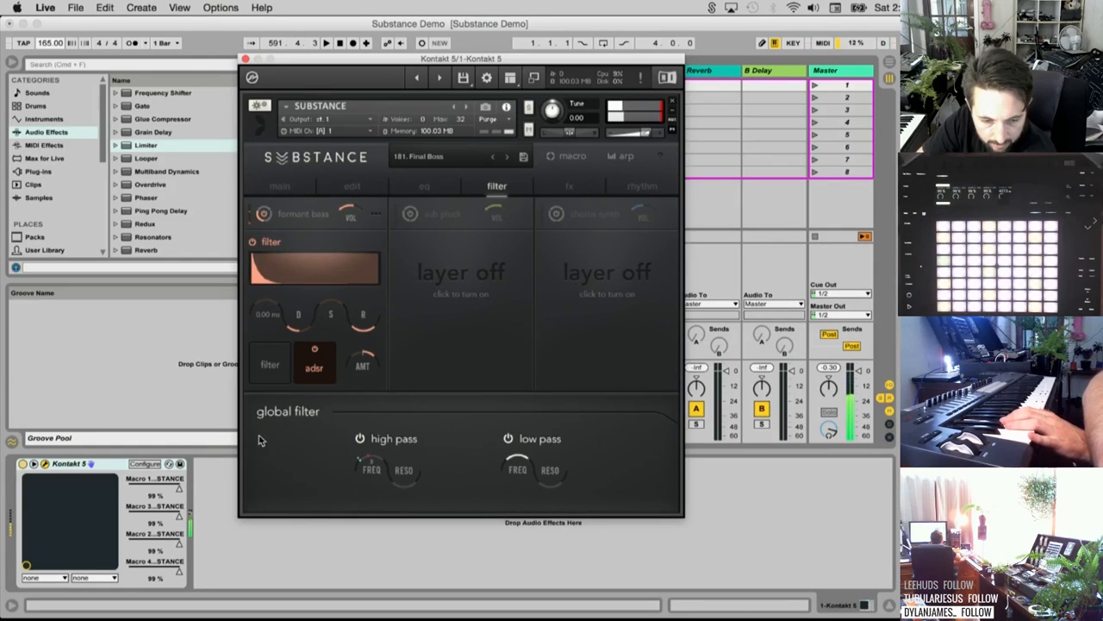
left_click(270, 365)
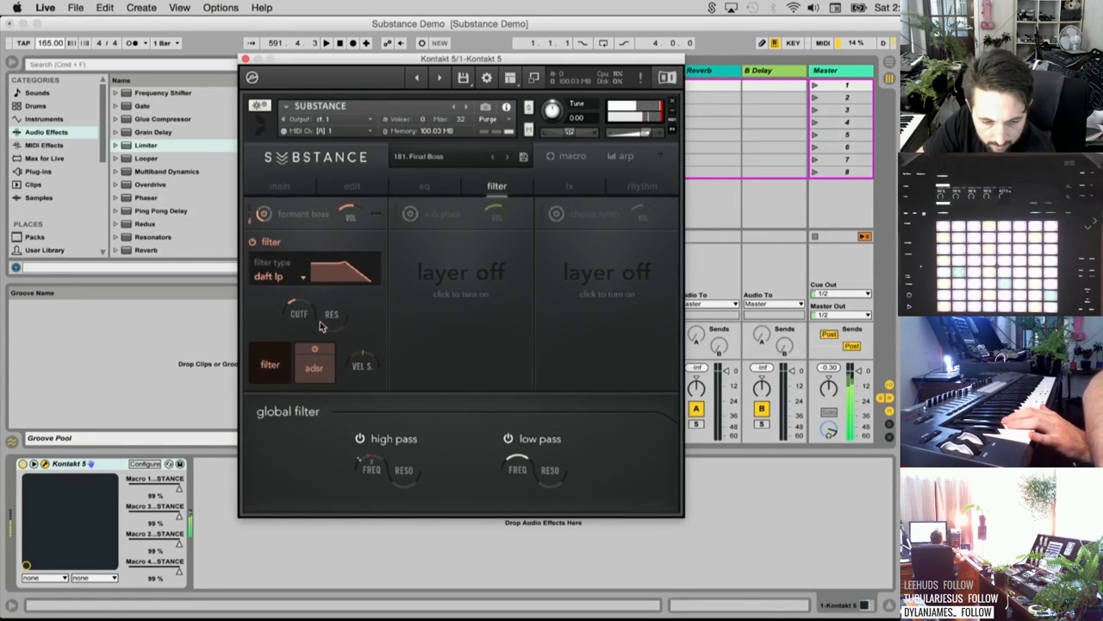
Audition the unison bass and pluck swell sources in place of formant bass on the first layer
left_click(303, 213)
left_click(614, 339)
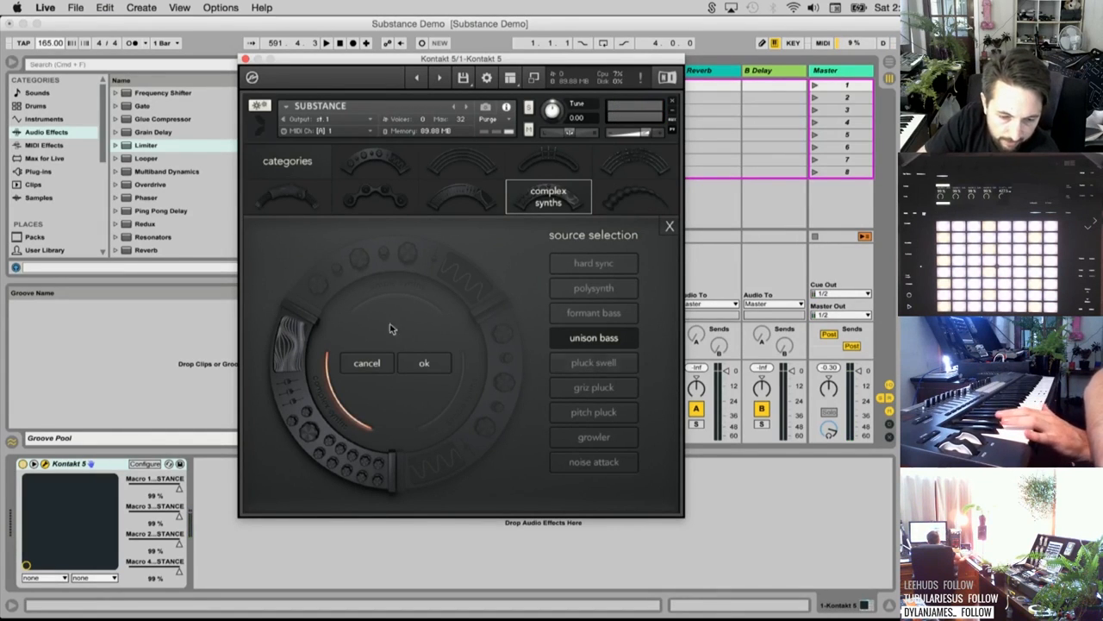
left_click(586, 365)
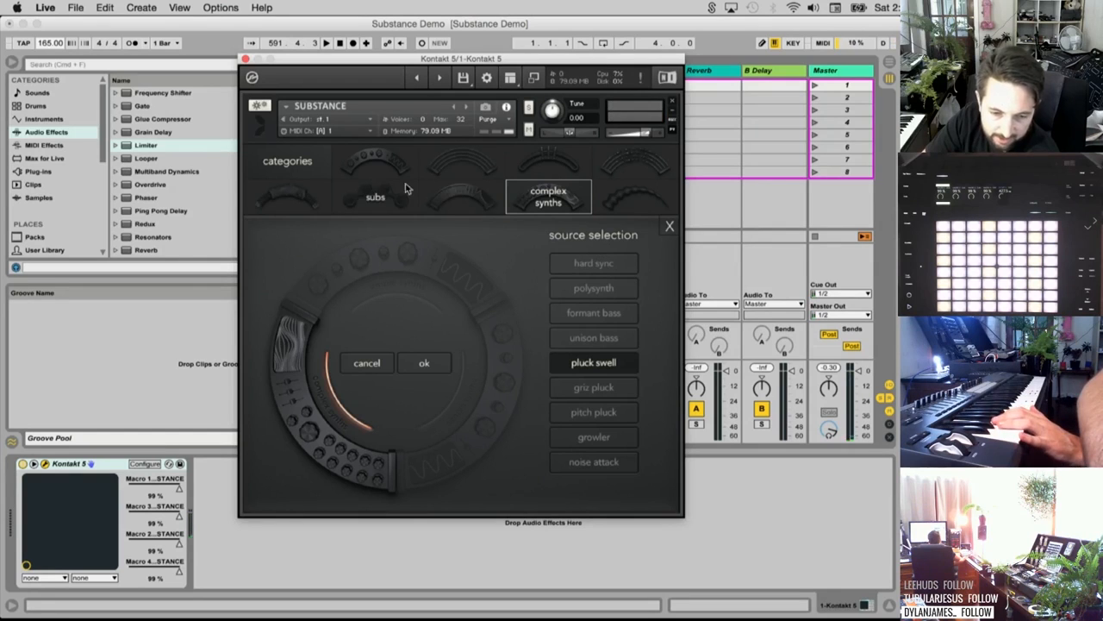
Audition the organic hybrids sources brass blast, tenebrous and bass beast, and load cerberus into the first layer
left_click(287, 198)
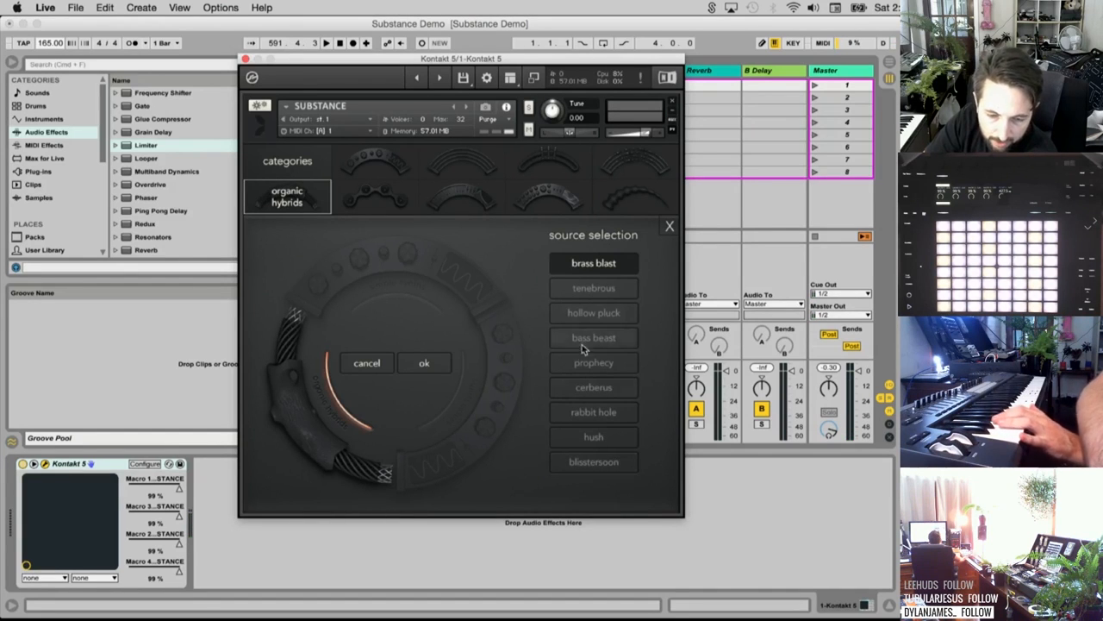
left_click(593, 290)
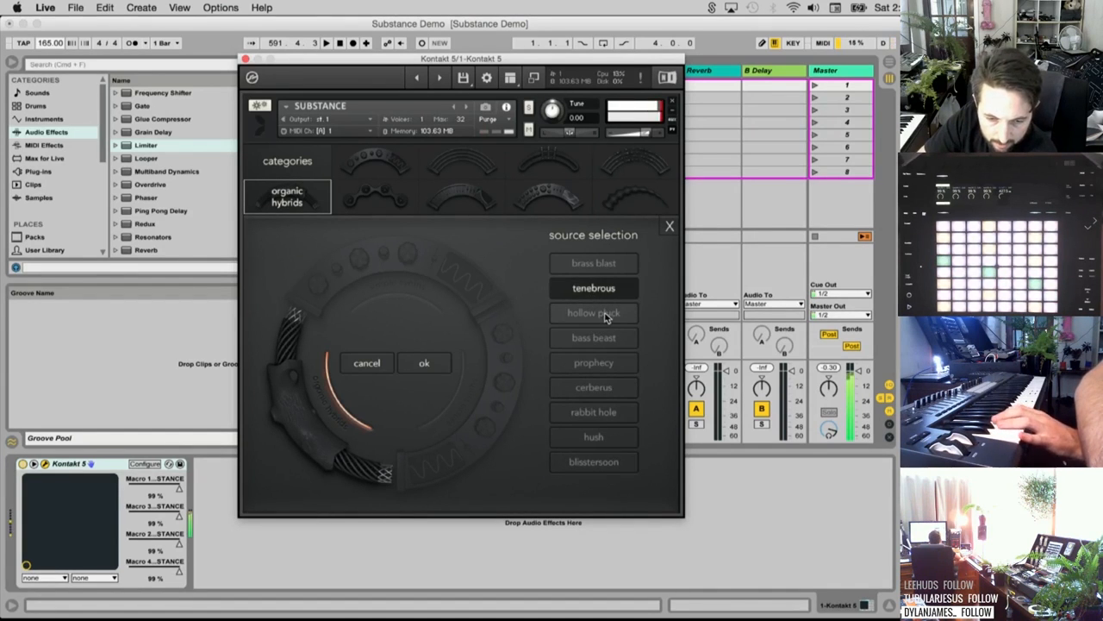
left_click(606, 343)
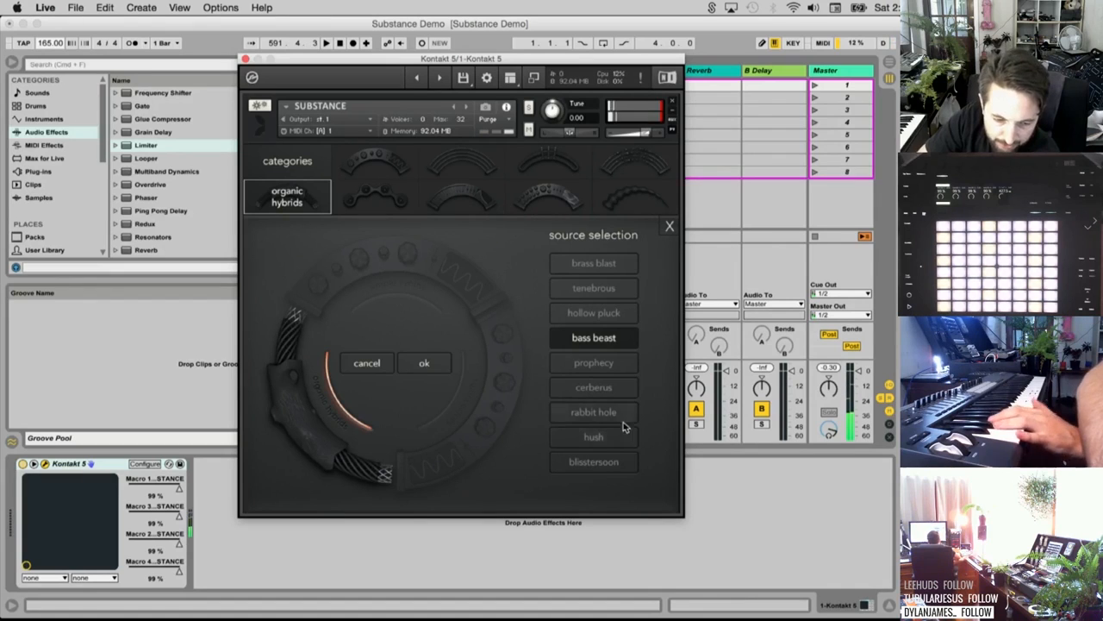
left_click(626, 393)
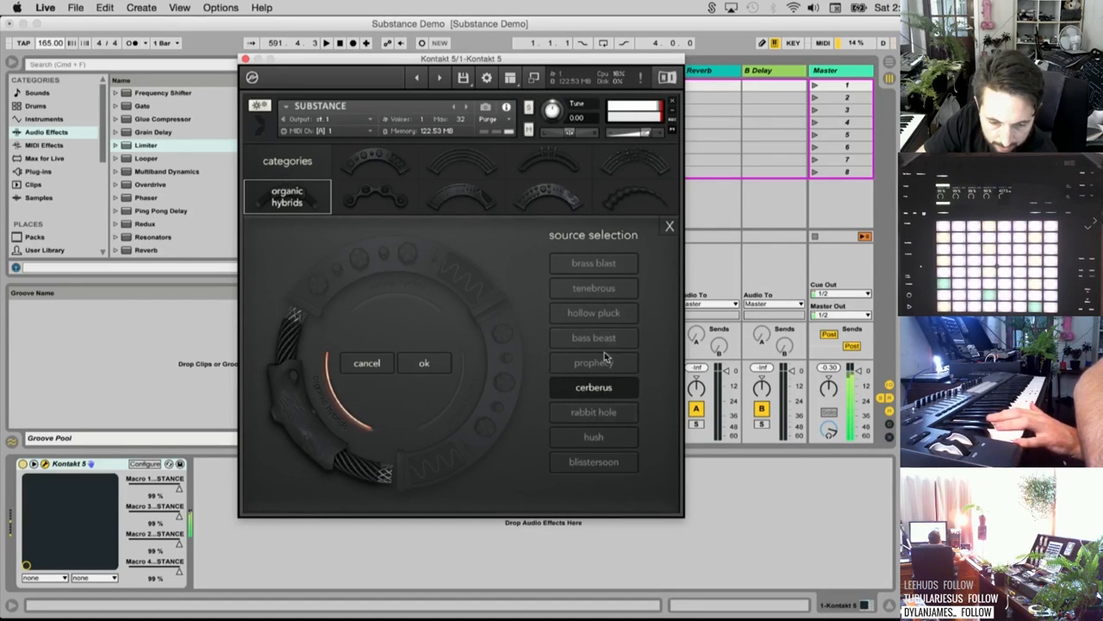
left_click(671, 230)
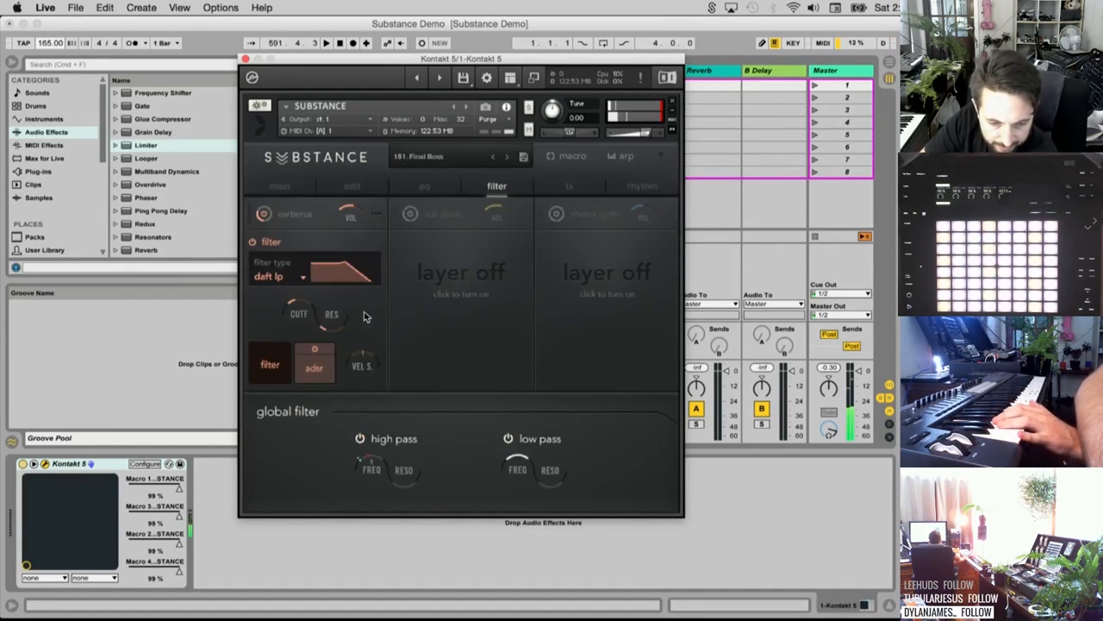
Lengthen the cerberus layer's filter envelope attack for comparison, then reduce it to its minimum
left_click(313, 367)
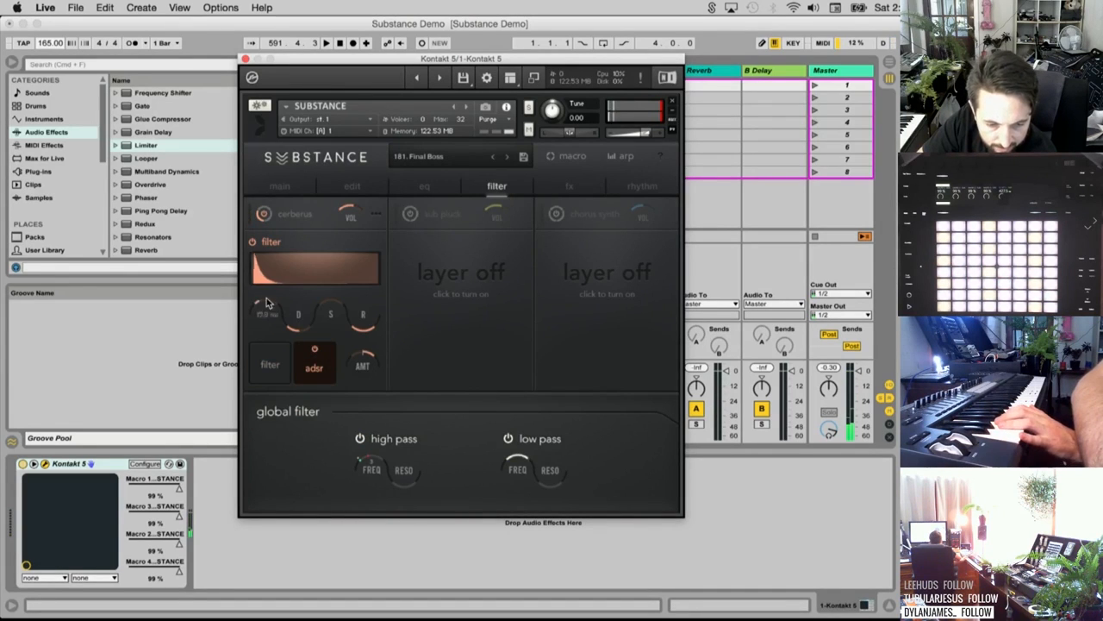
left_click_drag(267, 303, 265, 271)
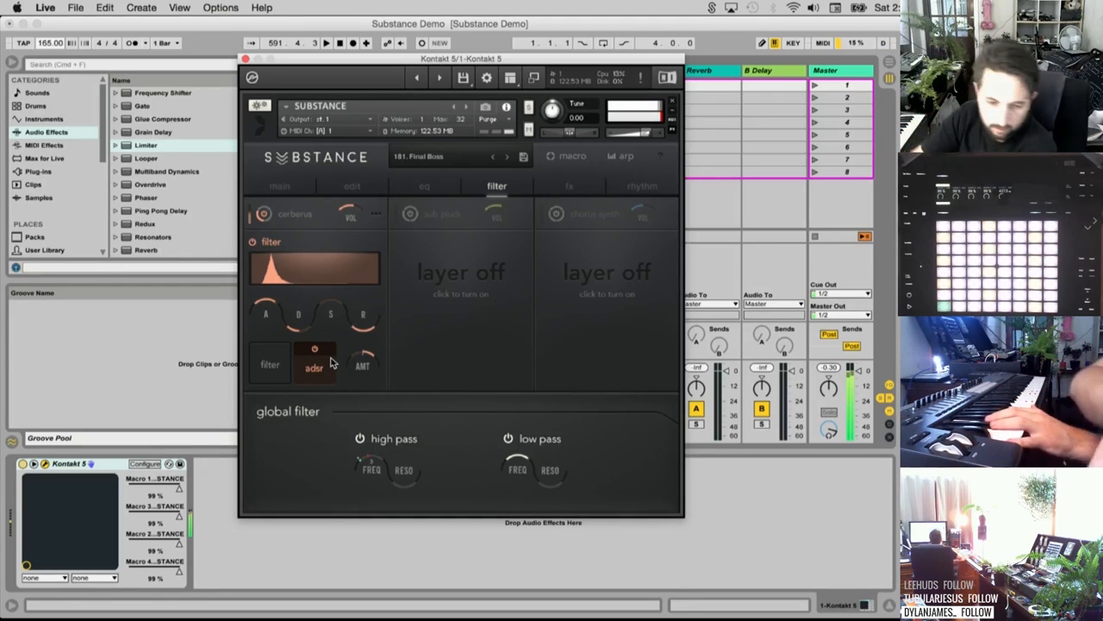
left_click_drag(267, 321, 264, 353)
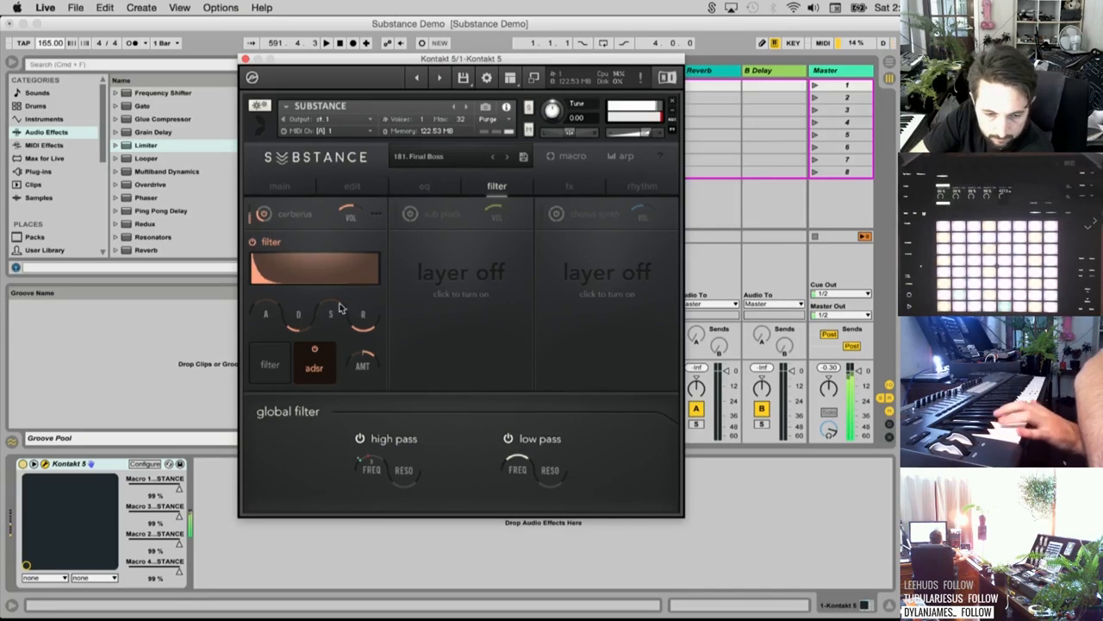
Adjust the mid and low EQ bands of the cerberus layer and raise the global EQ's low gain
left_click(431, 183)
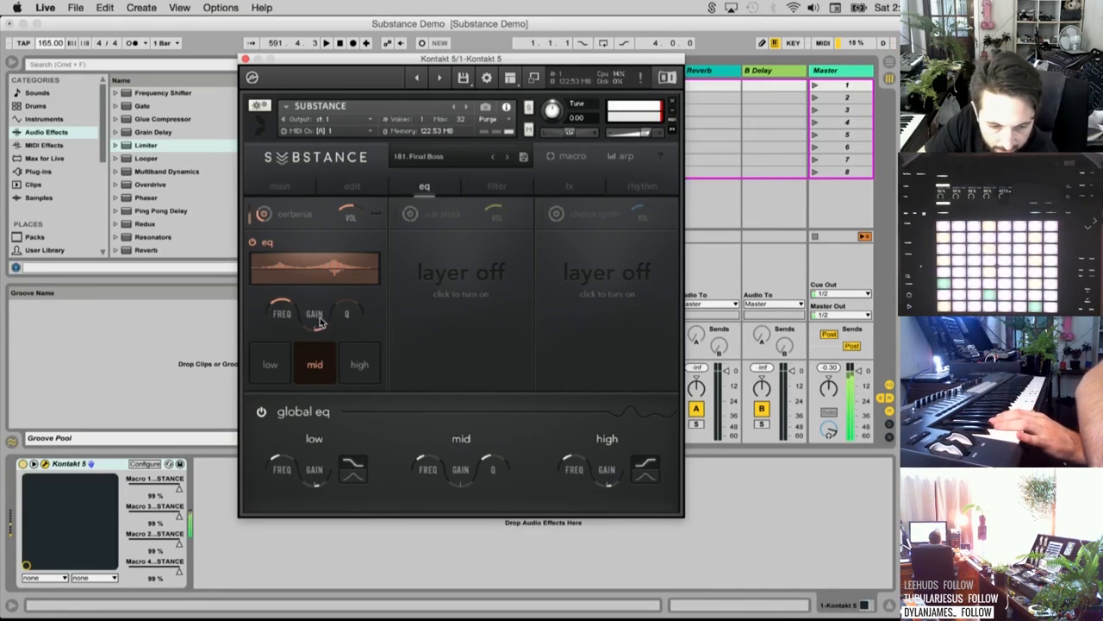
left_click_drag(319, 284, 284, 295)
left_click(276, 363)
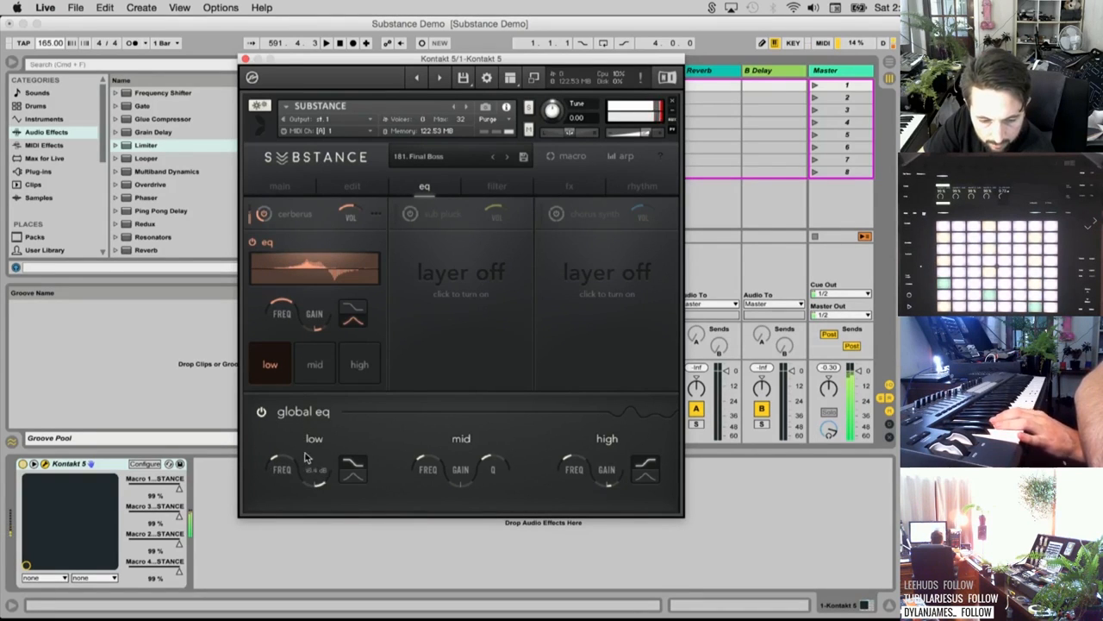
Adjust the global EQ's low gain and bypass the cerberus layer's filter and EQ along with the global EQ
left_click_drag(310, 495, 360, 446)
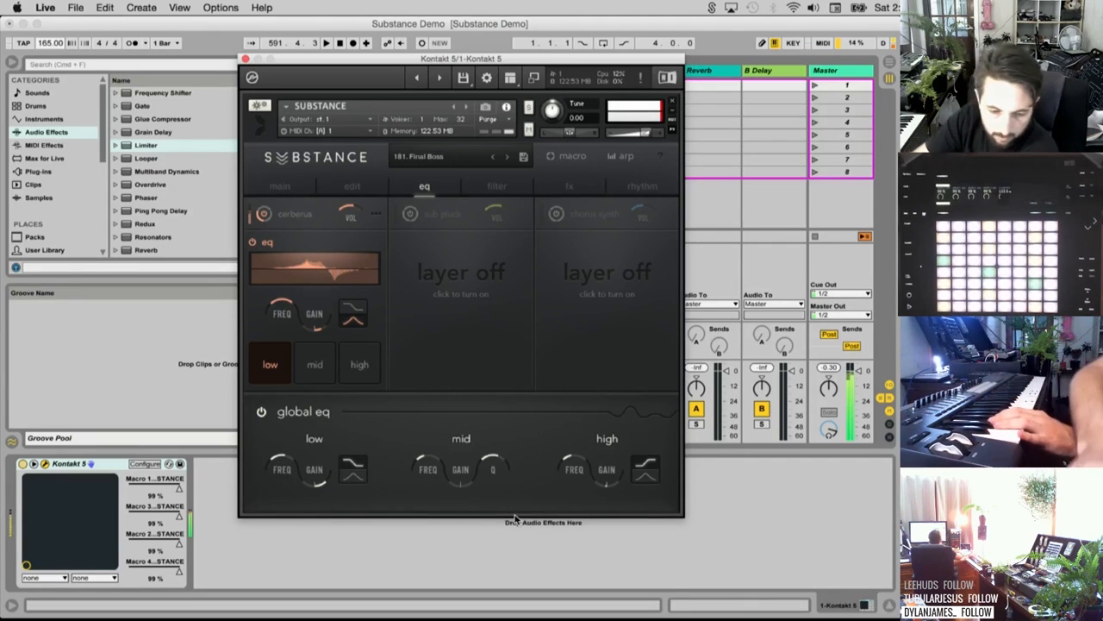
left_click(496, 186)
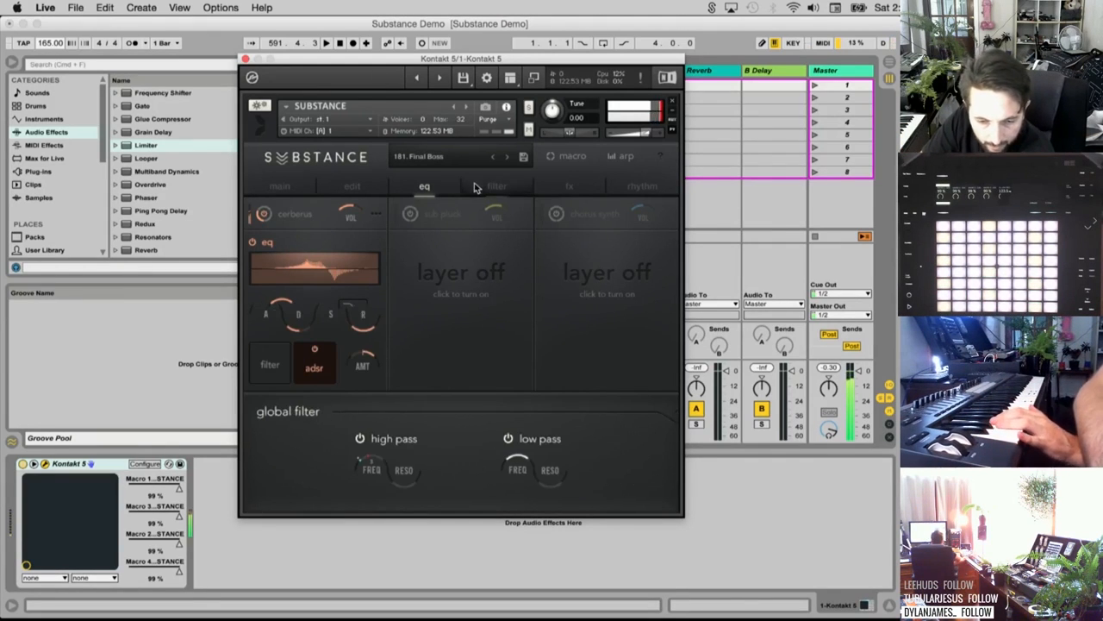
left_click(254, 243)
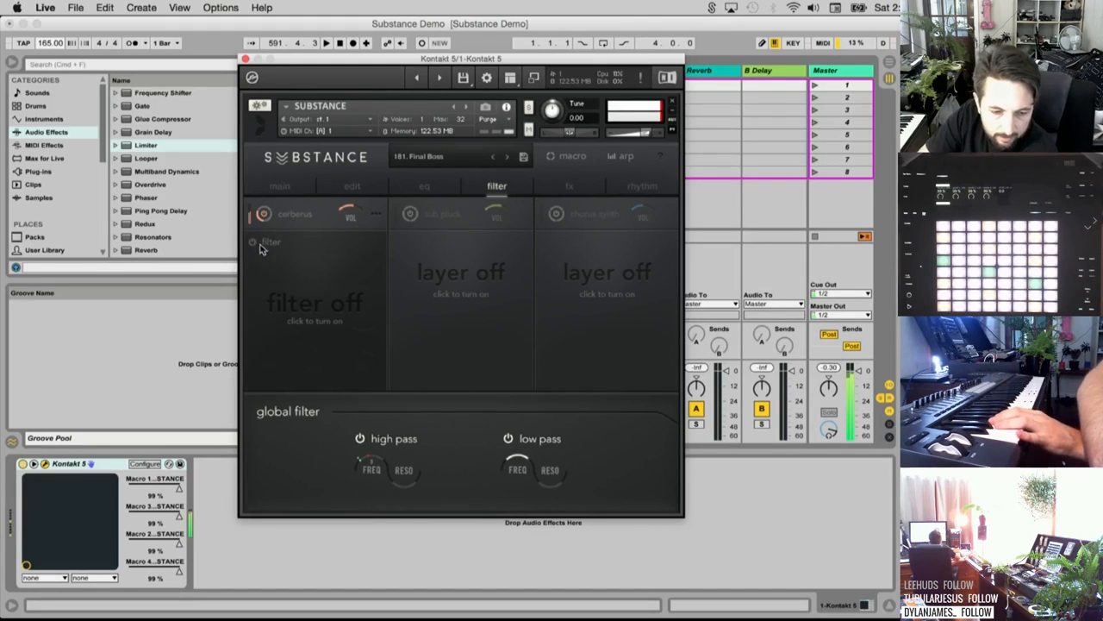
left_click(421, 188)
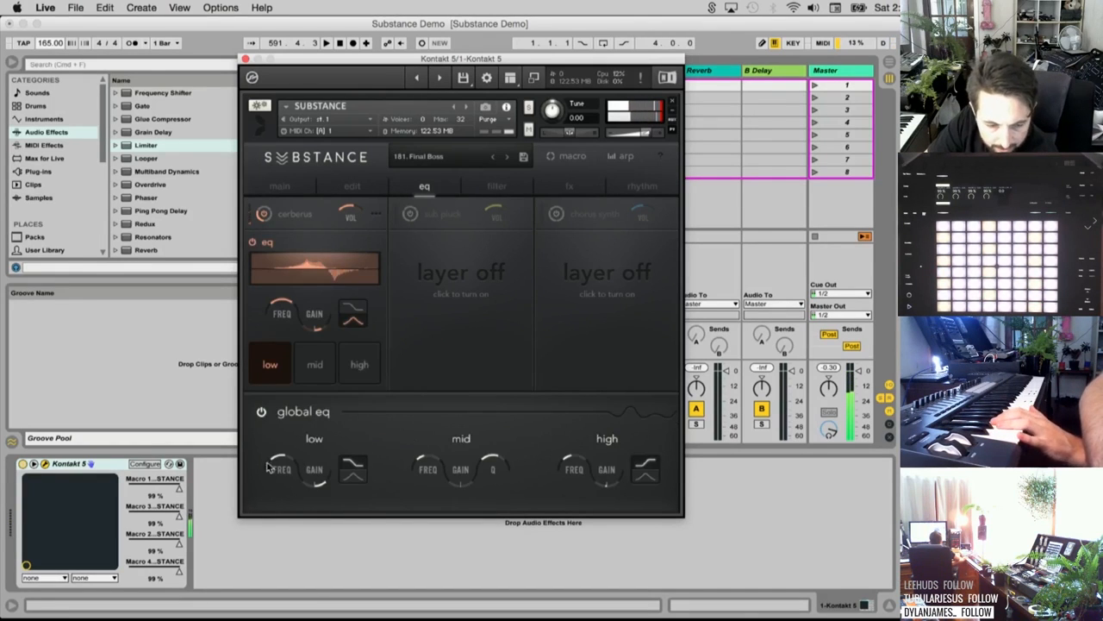
left_click(253, 243)
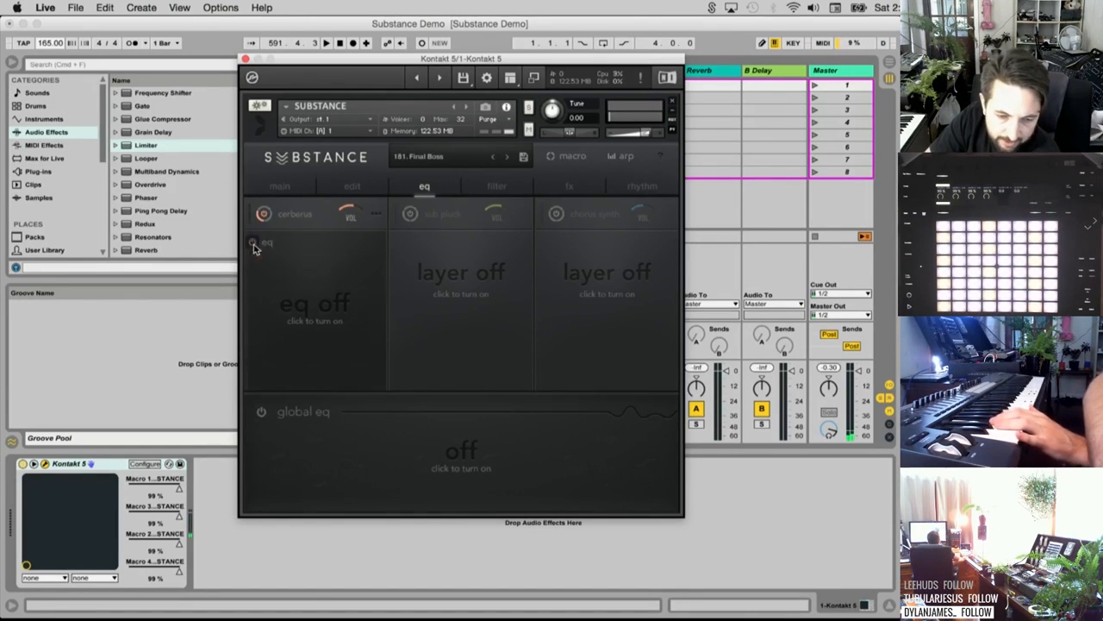
Toggle the cerberus layer and its filter for comparison, leaving the filter off
left_click(494, 188)
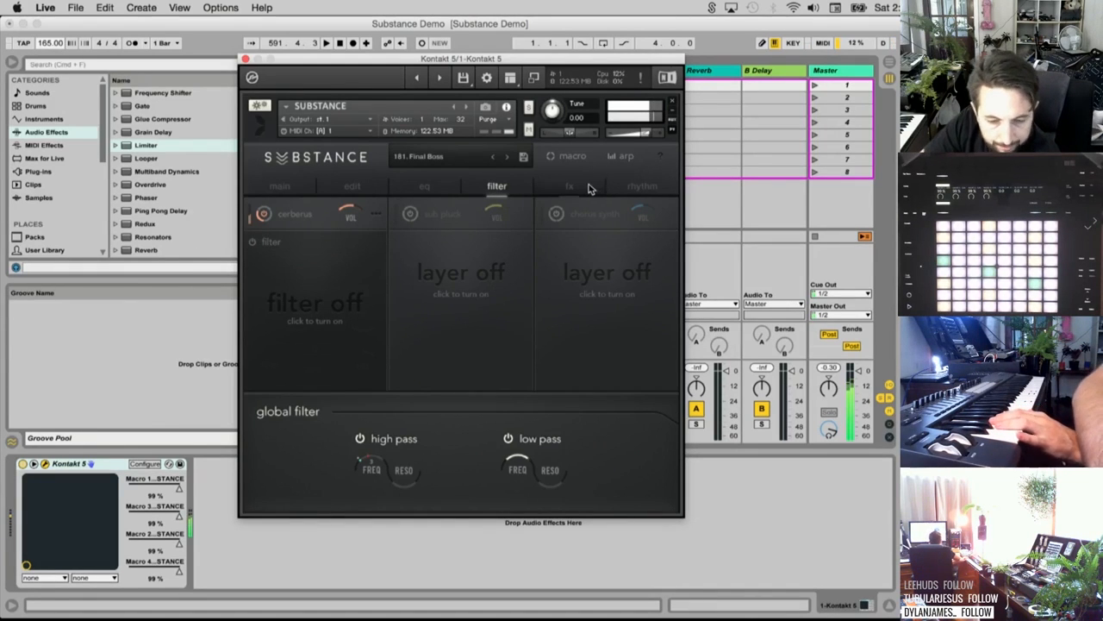
left_click(264, 214)
left_click(264, 214)
left_click(253, 242)
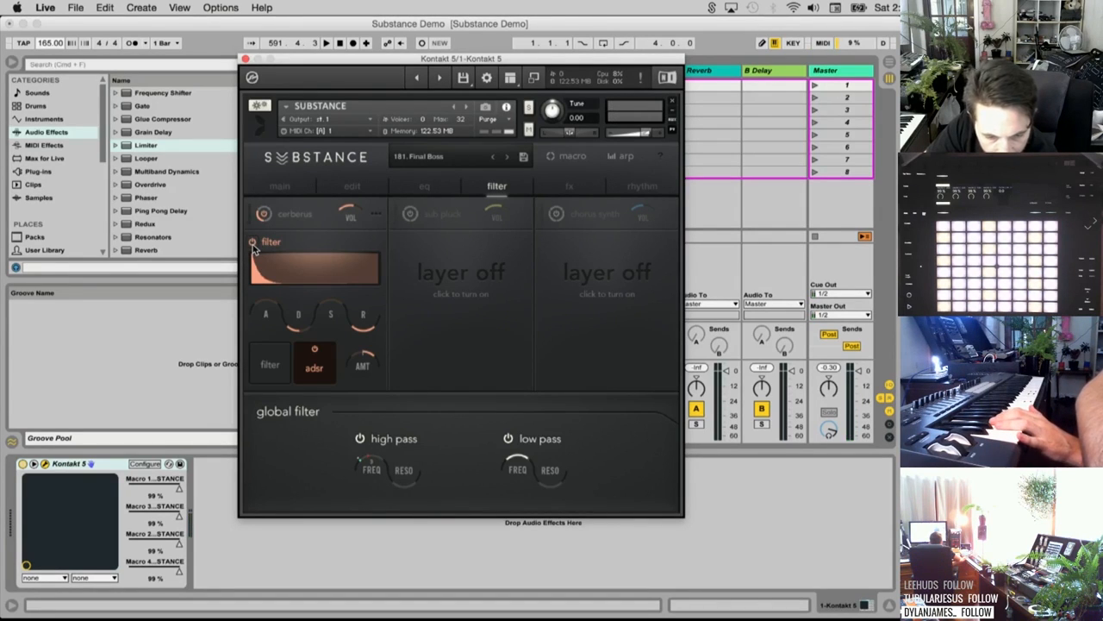
left_click(252, 243)
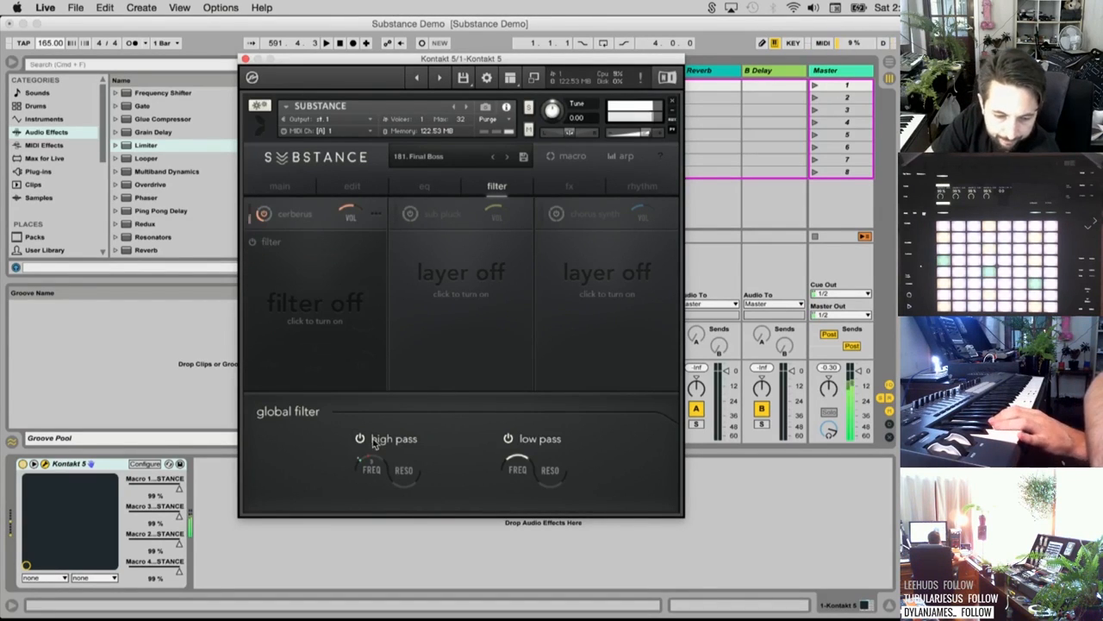
Adjust the global high-pass filter's frequency and revisit the global filter controls
left_click_drag(371, 471, 380, 432)
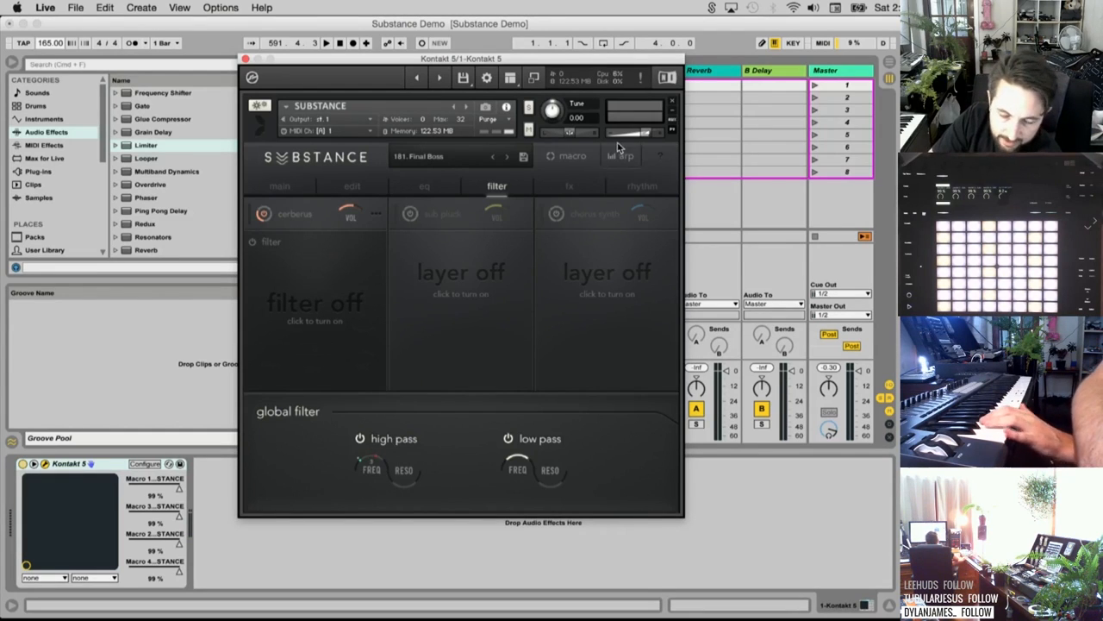
left_click(280, 186)
left_click(508, 188)
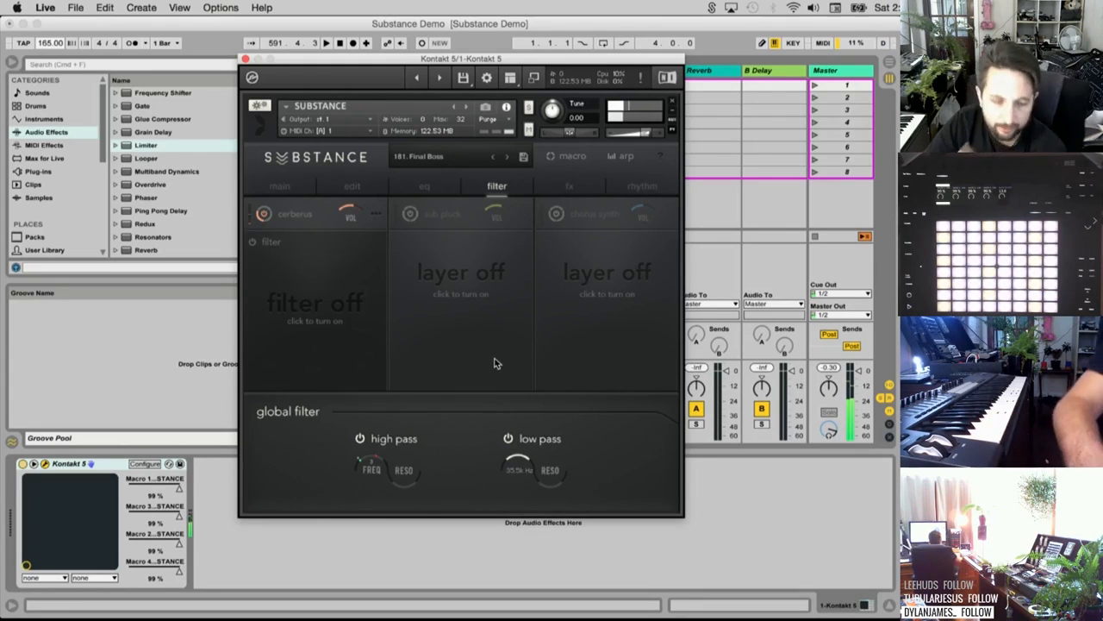
Switch off the cerberus layer's distortion and reverb effects and adjust the layer's volume
left_click(569, 187)
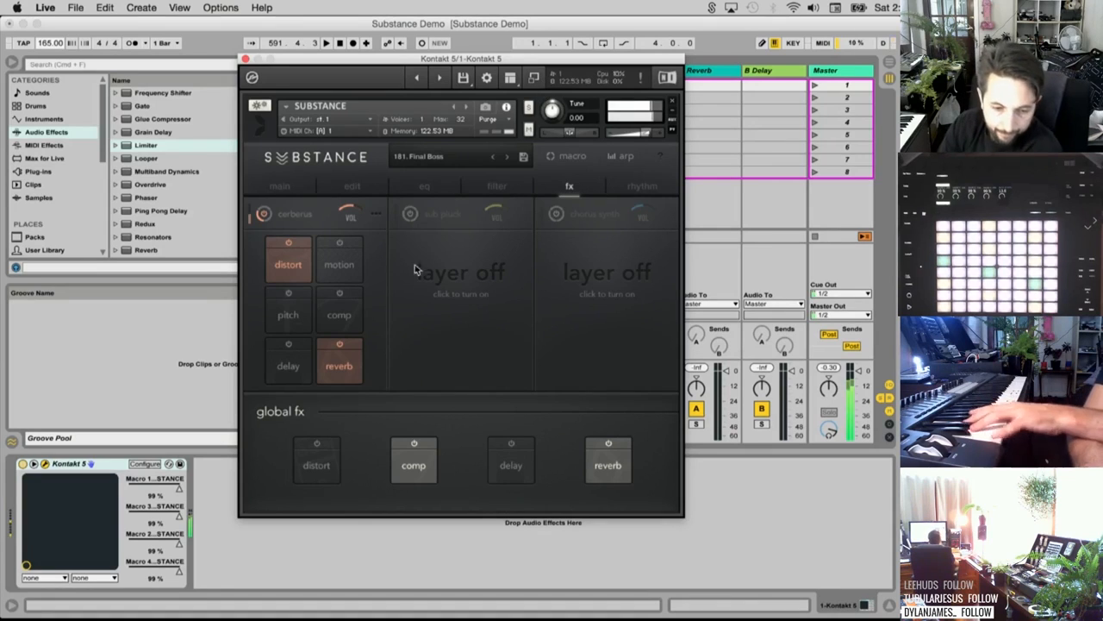
left_click(300, 245)
left_click(349, 348)
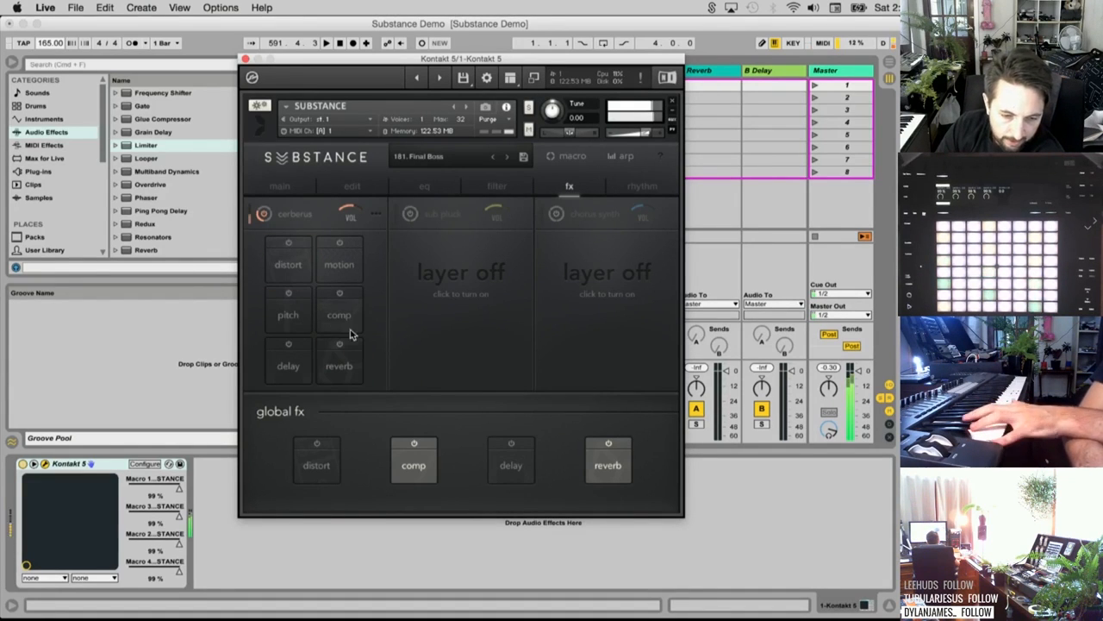
left_click_drag(350, 219, 360, 202)
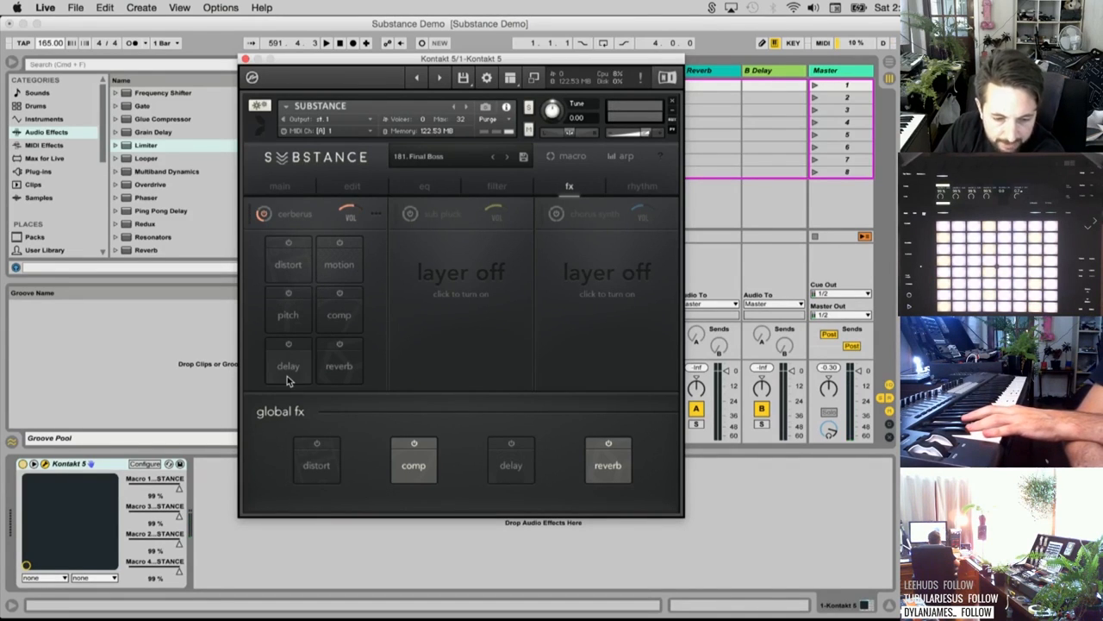
Enable the cerberus layer's distortion, raise the tube saturation and set its gain to about 14.9 dB
left_click(289, 265)
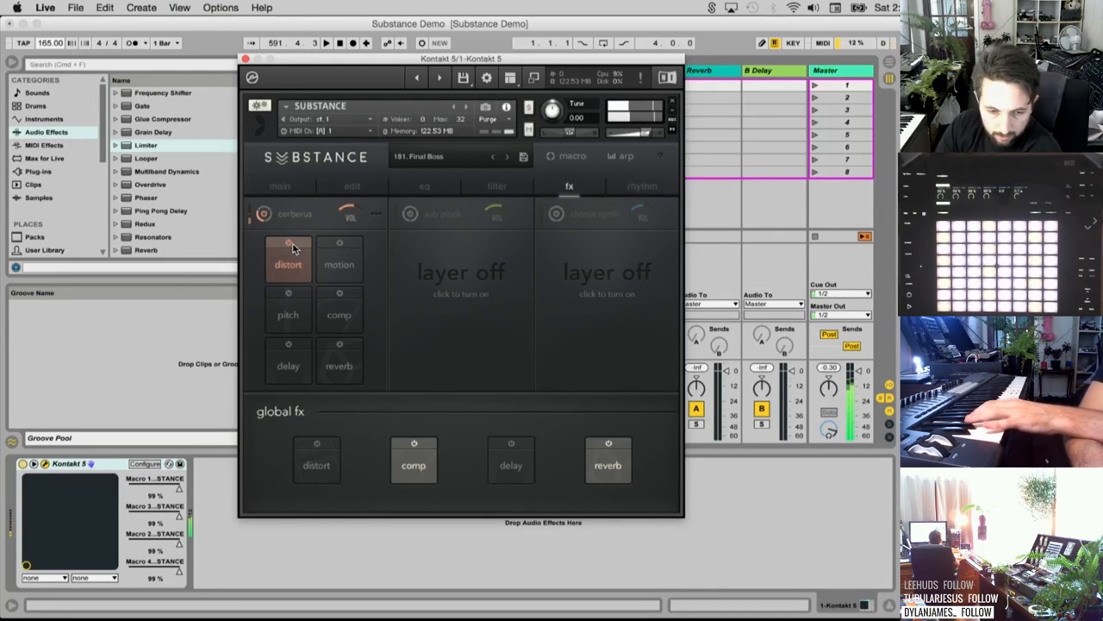
left_click(289, 265)
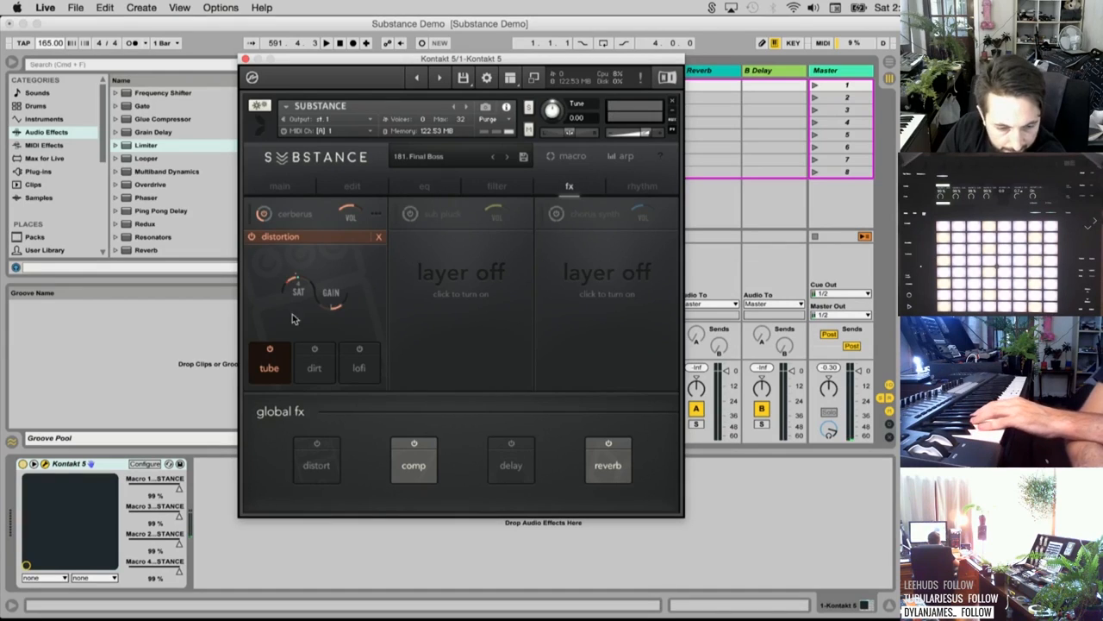
left_click_drag(305, 294, 318, 237)
left_click_drag(339, 304, 331, 291)
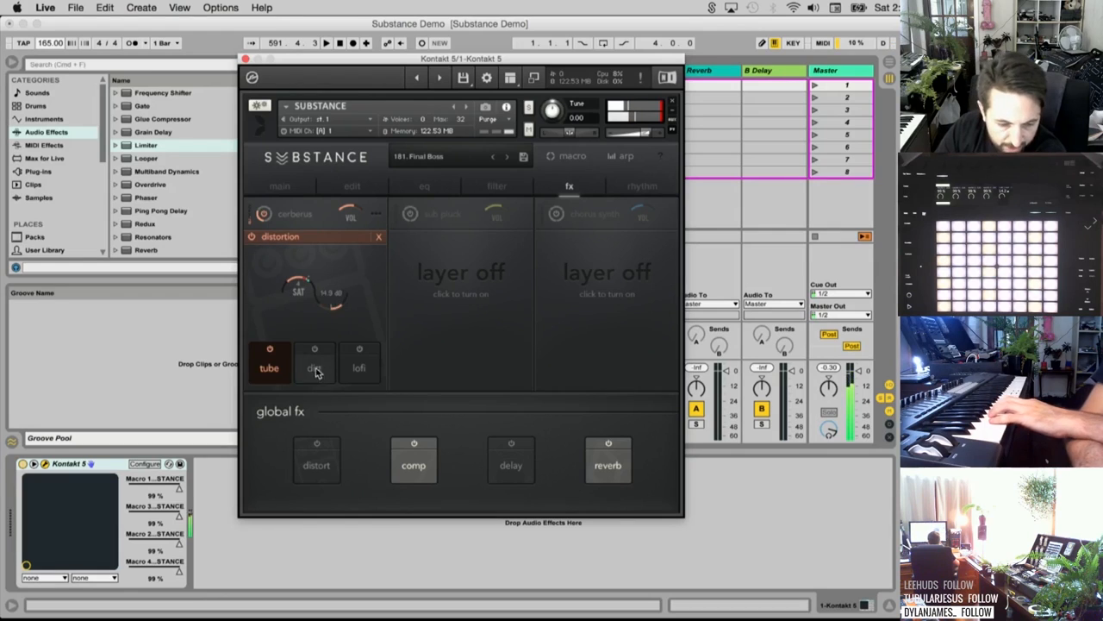
Switch the layer's distortion from tube to dirt and raise the bite to 100%
left_click(315, 371)
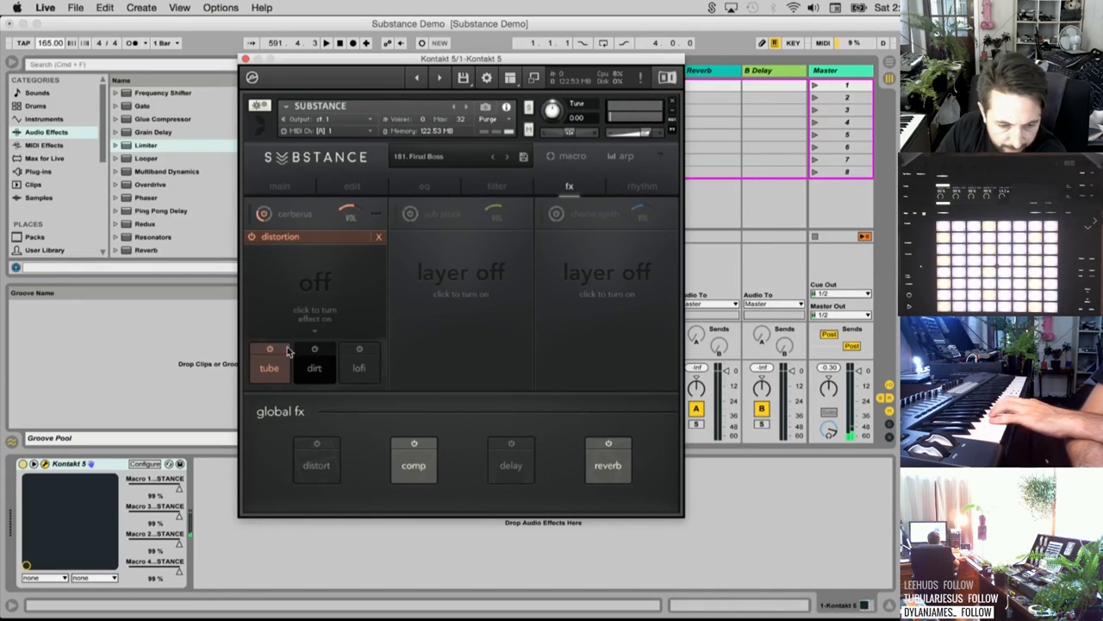
left_click(314, 350)
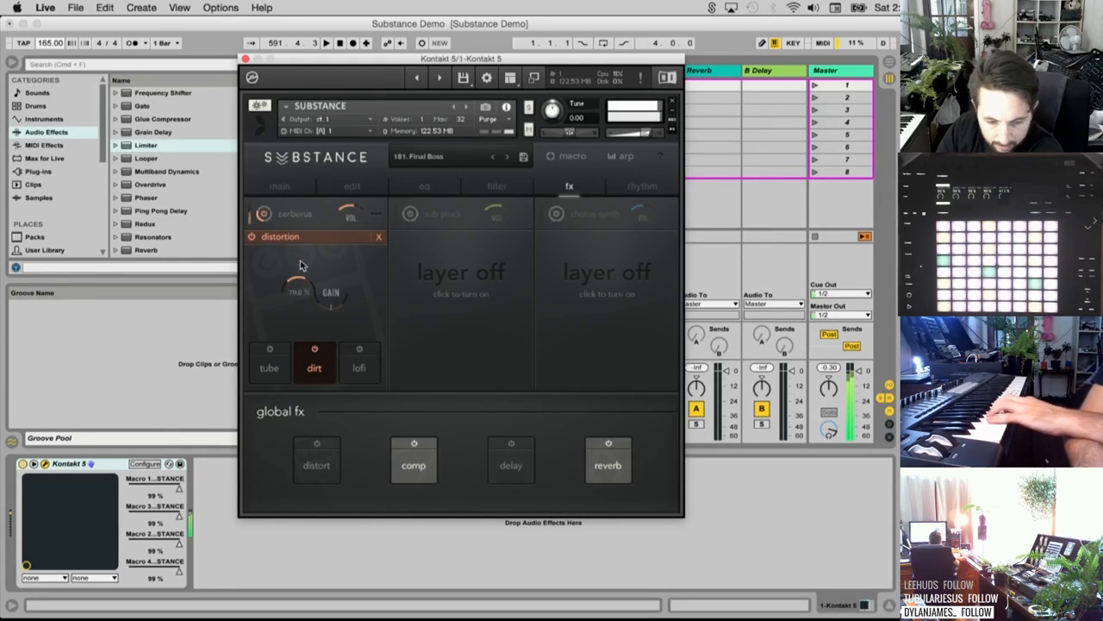
left_click_drag(302, 265, 309, 221)
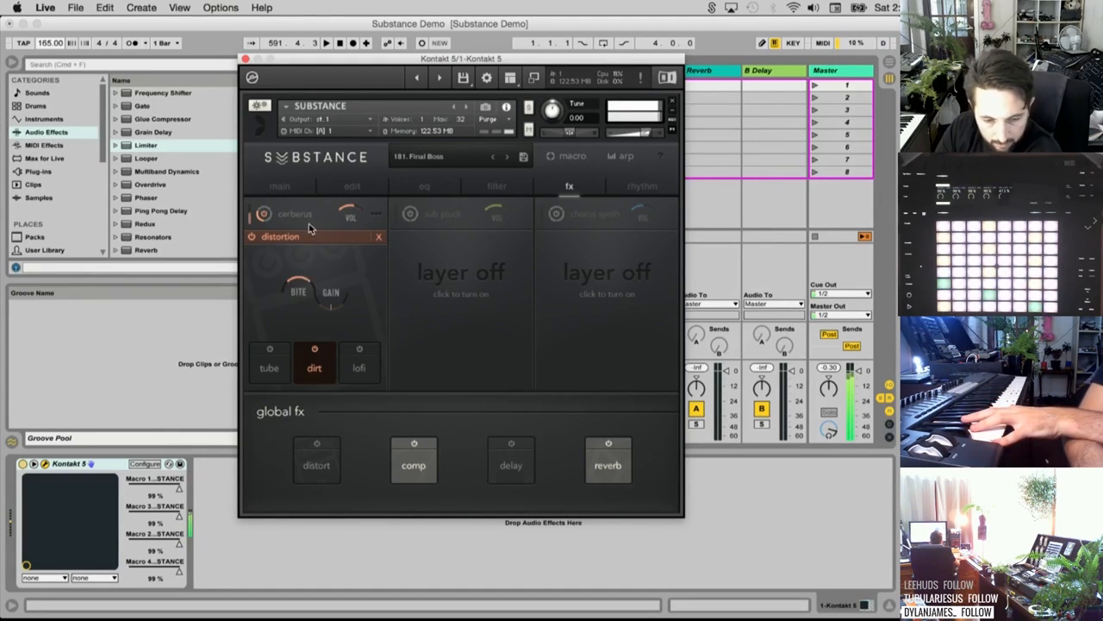
Load the rabbit hole source into the first layer and adjust the dirt distortion's bite and gain
left_click(291, 214)
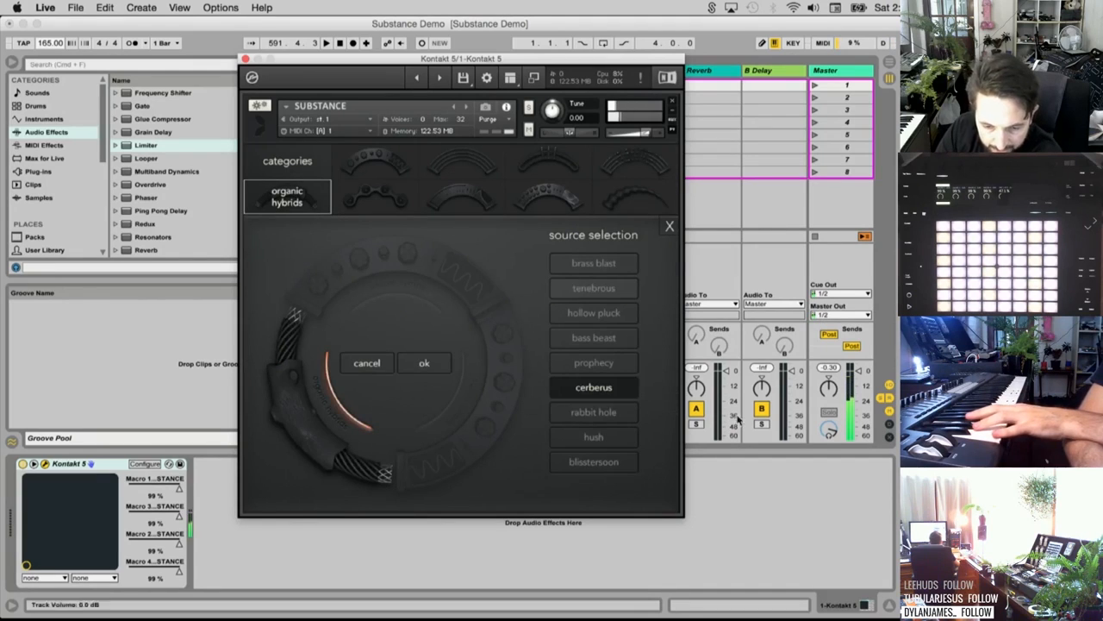
left_click(602, 414)
left_click(669, 226)
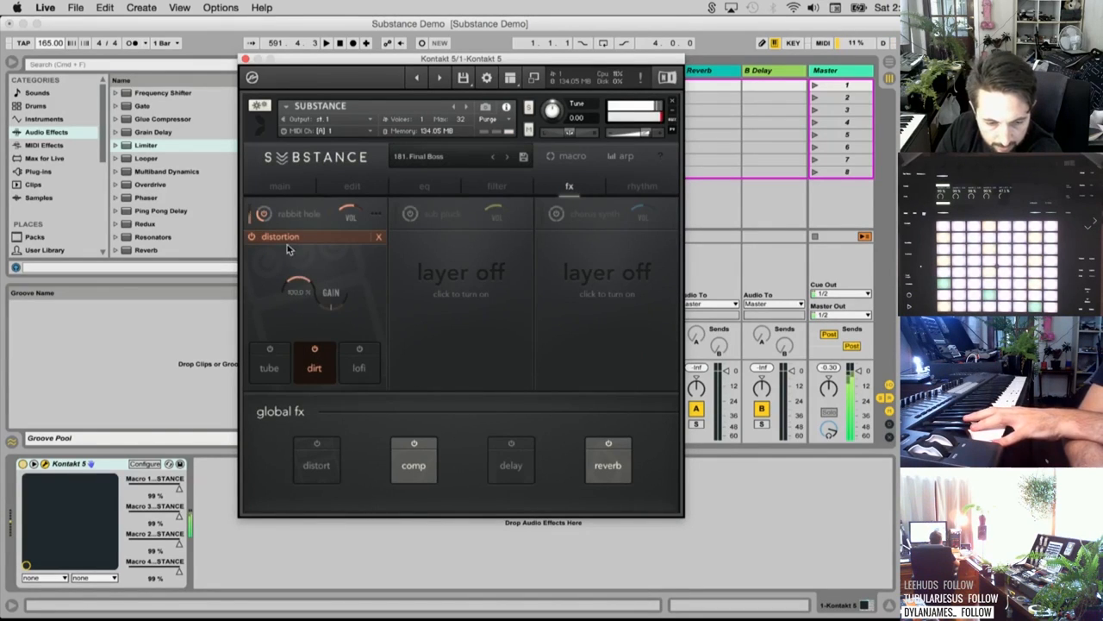
left_click_drag(314, 304, 336, 289)
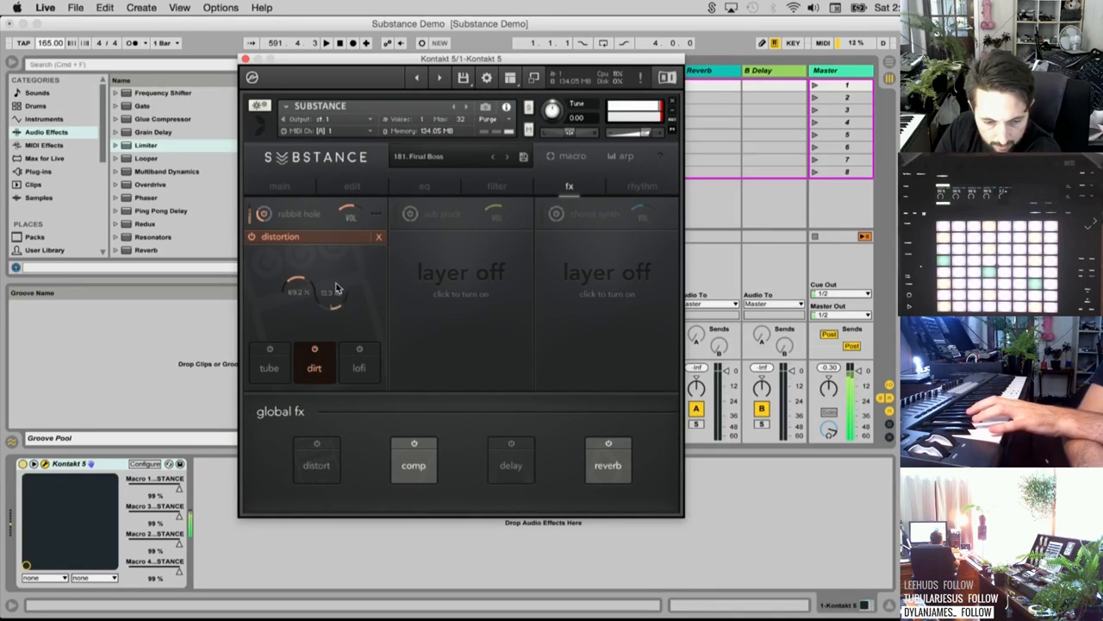
Switch the layer's distortion from dirt to lofi and sweep the bit depth down and back up
left_click(317, 348)
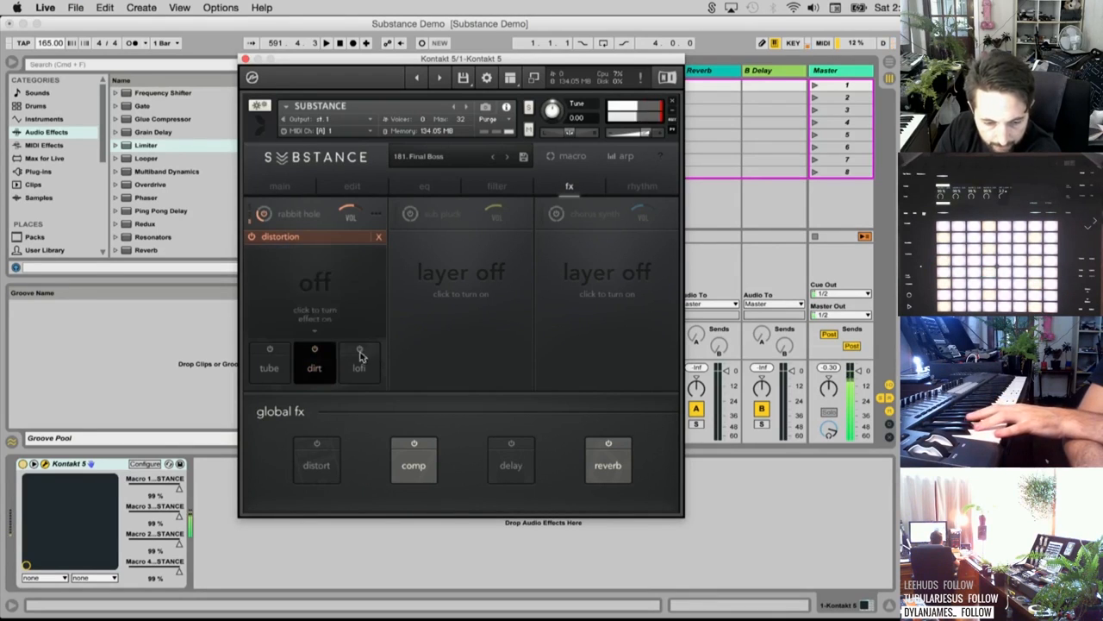
left_click(359, 360)
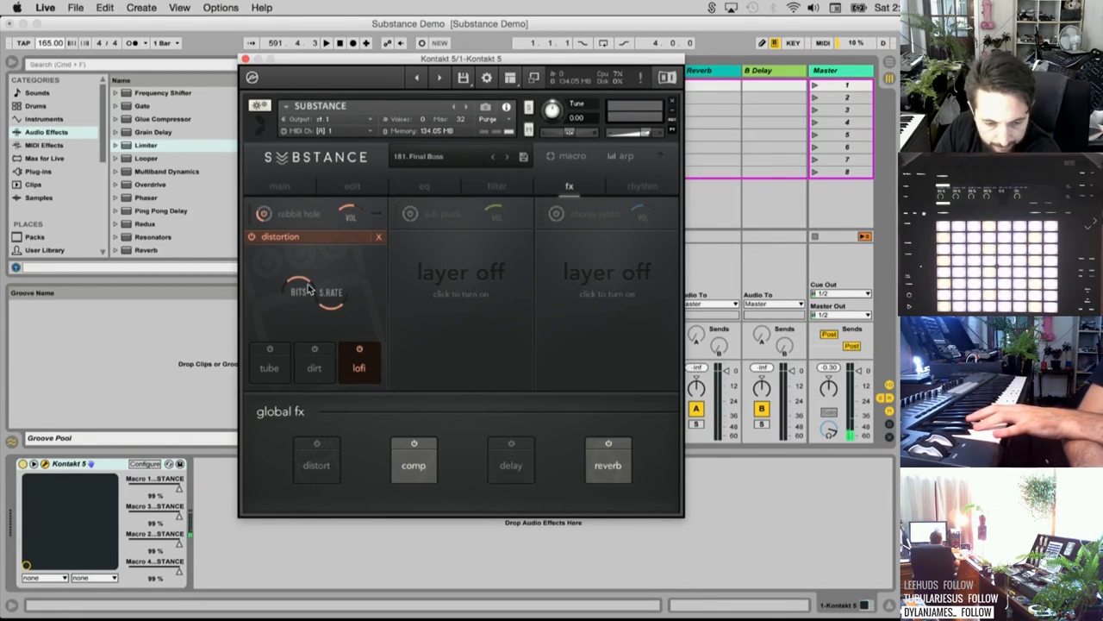
left_click_drag(308, 289, 309, 367)
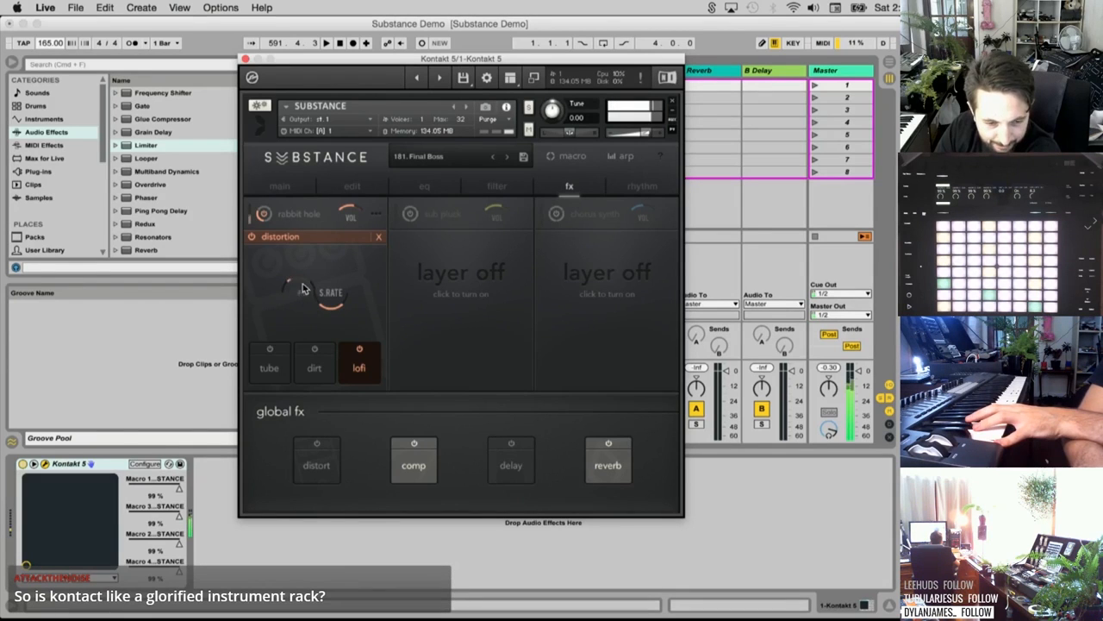
left_click_drag(301, 270, 324, 216)
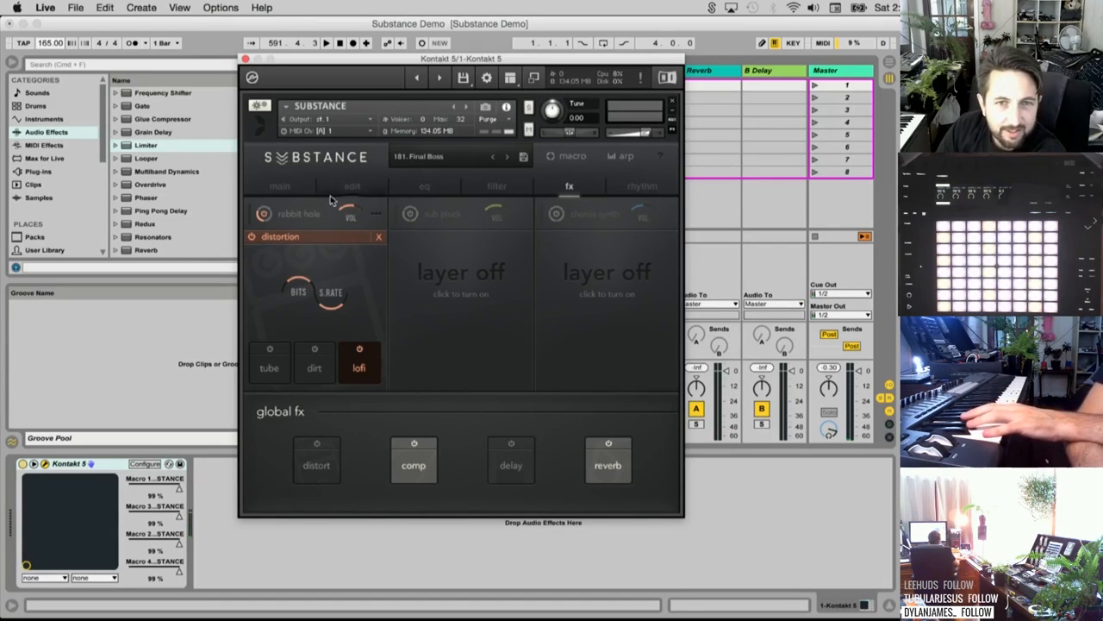
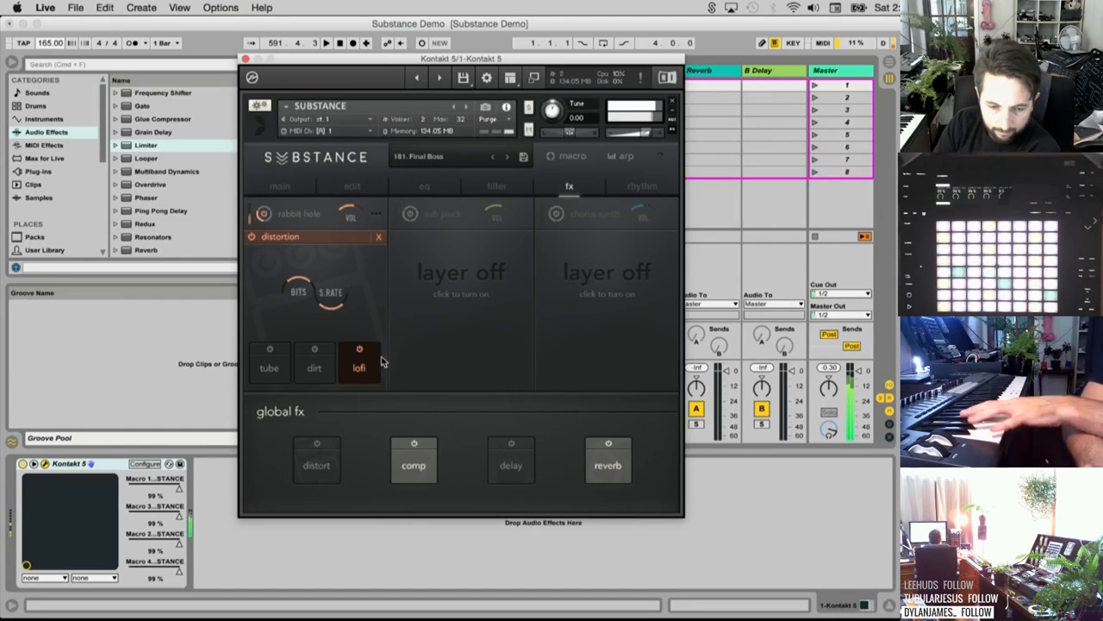
mouse_move(299, 290)
left_mouse_down()
mouse_move(305, 254)
mouse_move(299, 279)
left_mouse_up()
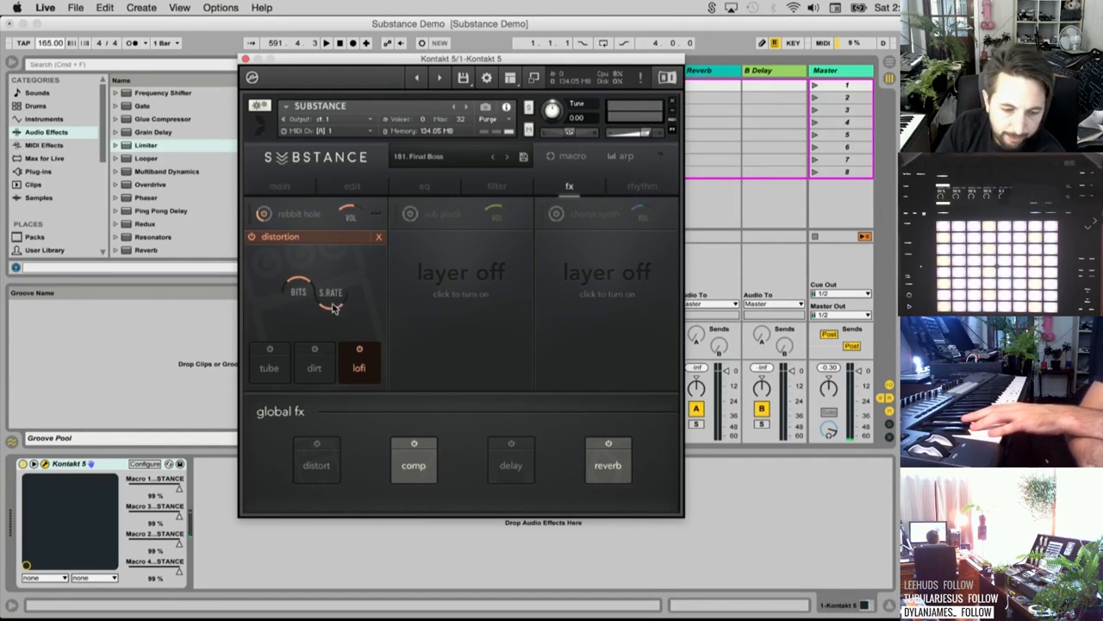
left_click_drag(306, 294, 312, 333)
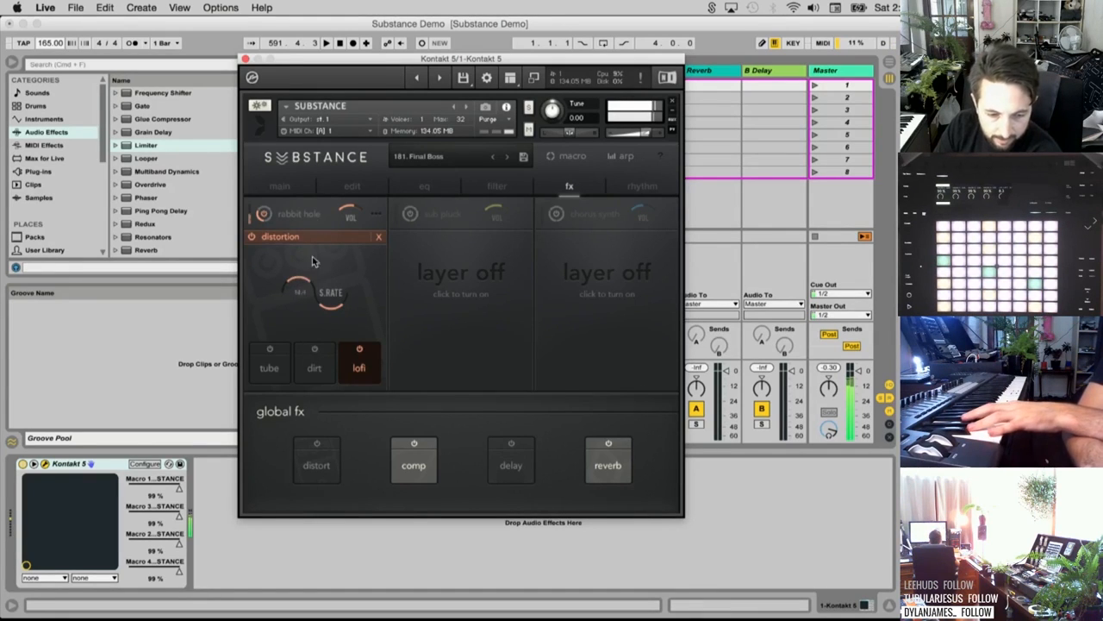
Audition the organic hybrids source hush and load brass blast into the first layer
left_click(298, 213)
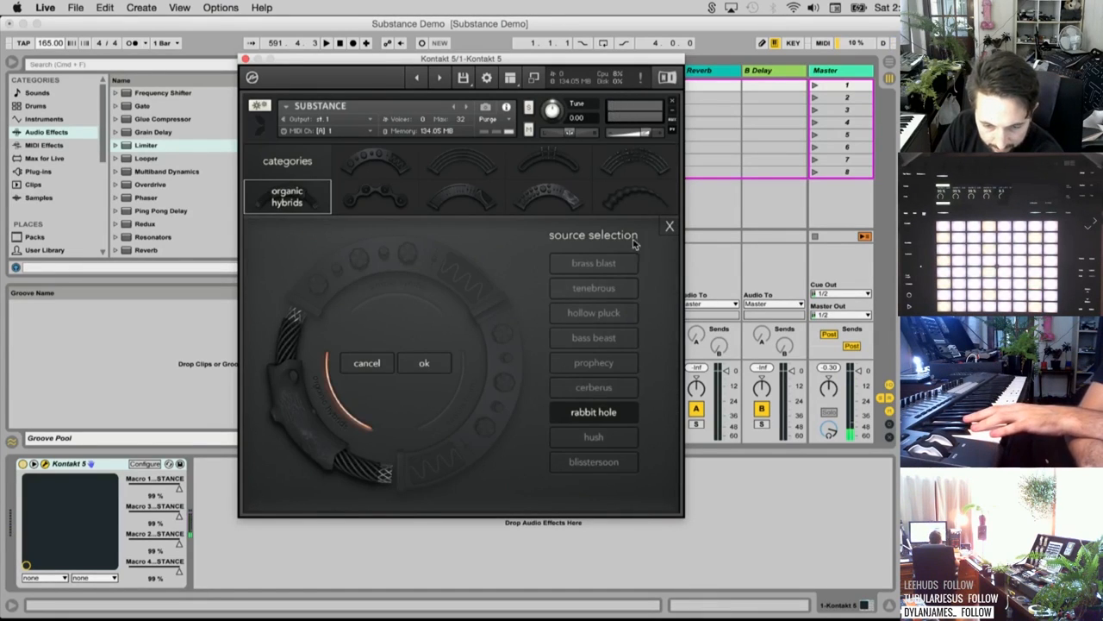
left_click(597, 435)
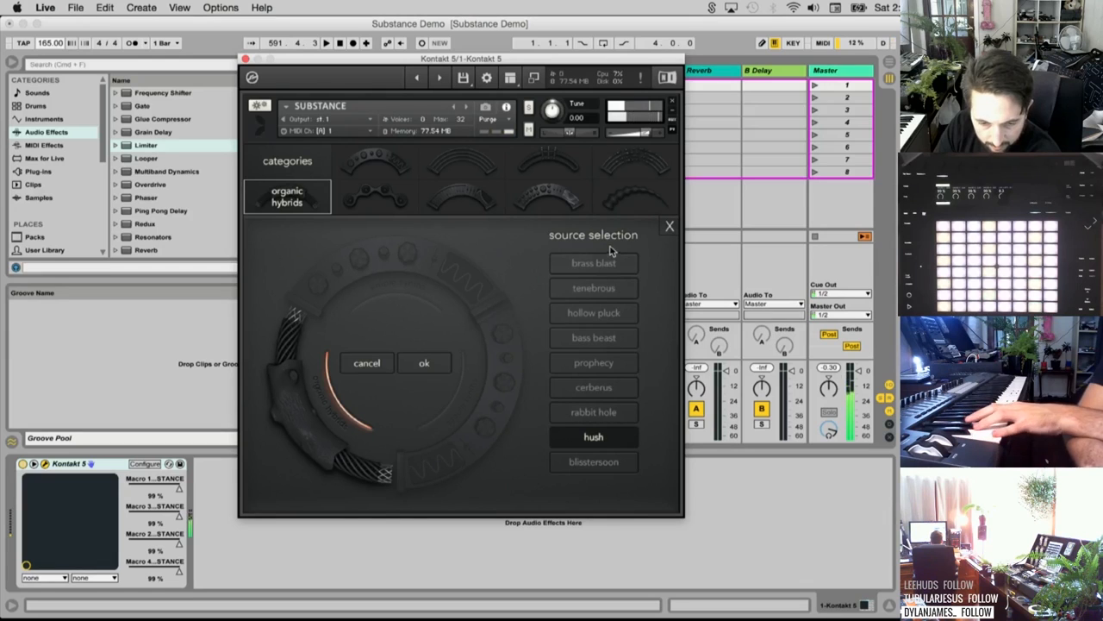
left_click(601, 266)
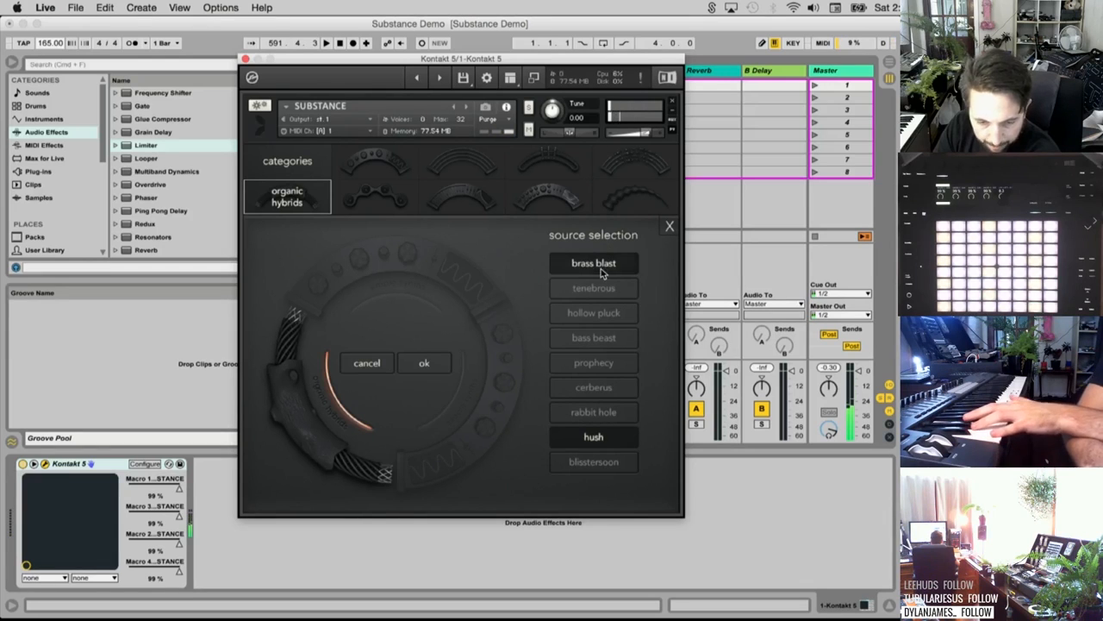
left_click(670, 227)
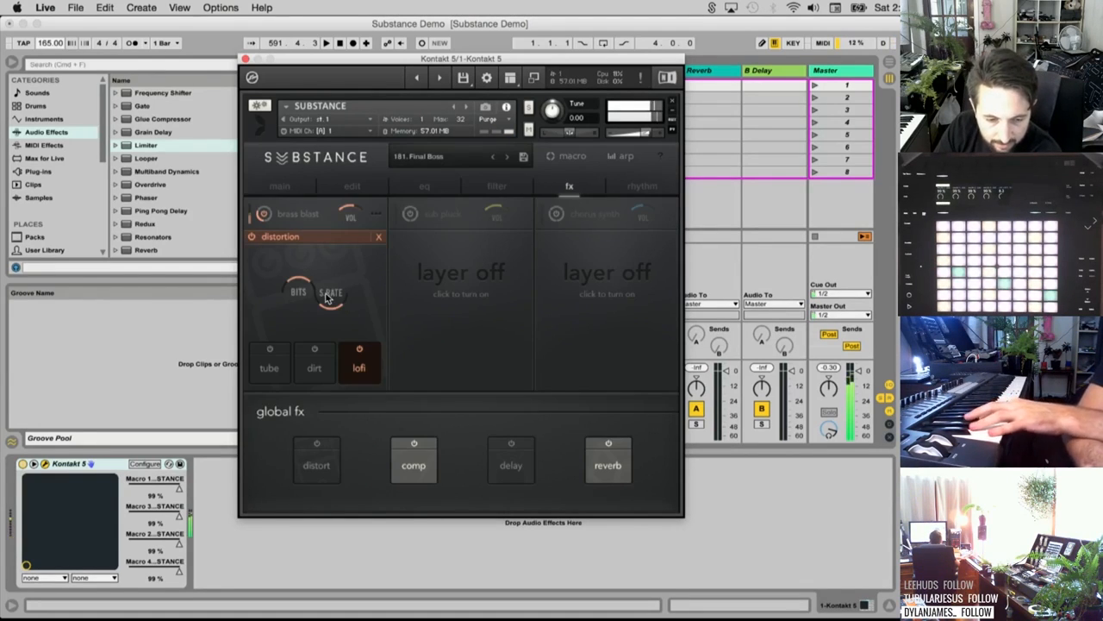
Drop the lofi sample rate to 50 Hz and bits to 1.0, and raise both again, bringing bits to about 12.9
left_click_drag(328, 297, 336, 402)
left_click_drag(307, 287, 301, 374)
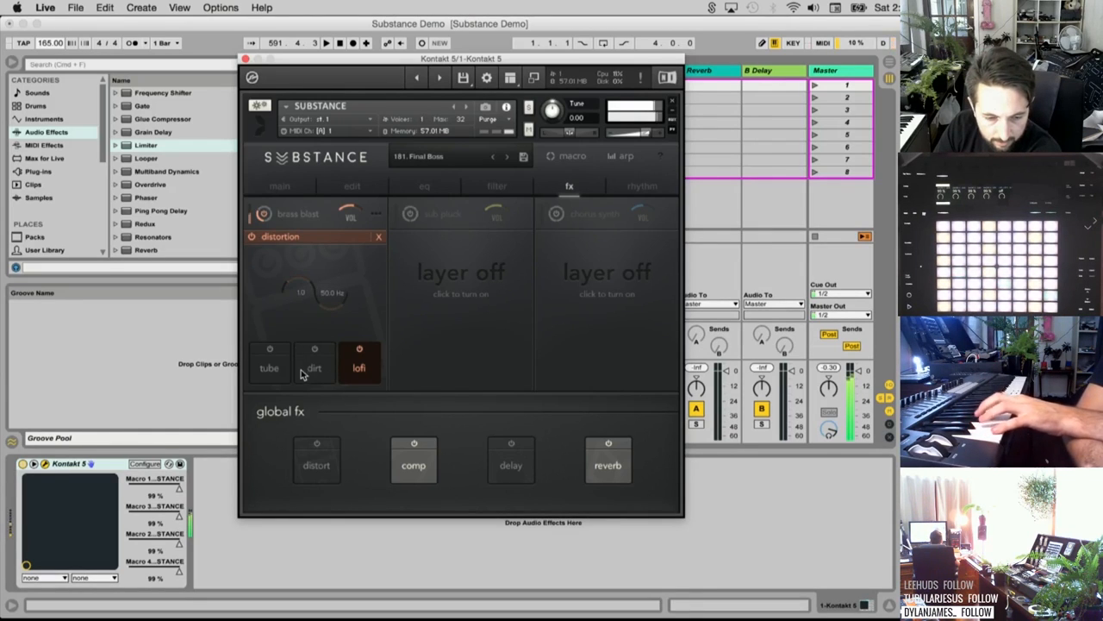
left_click_drag(333, 308, 336, 226)
left_click_drag(299, 306, 304, 239)
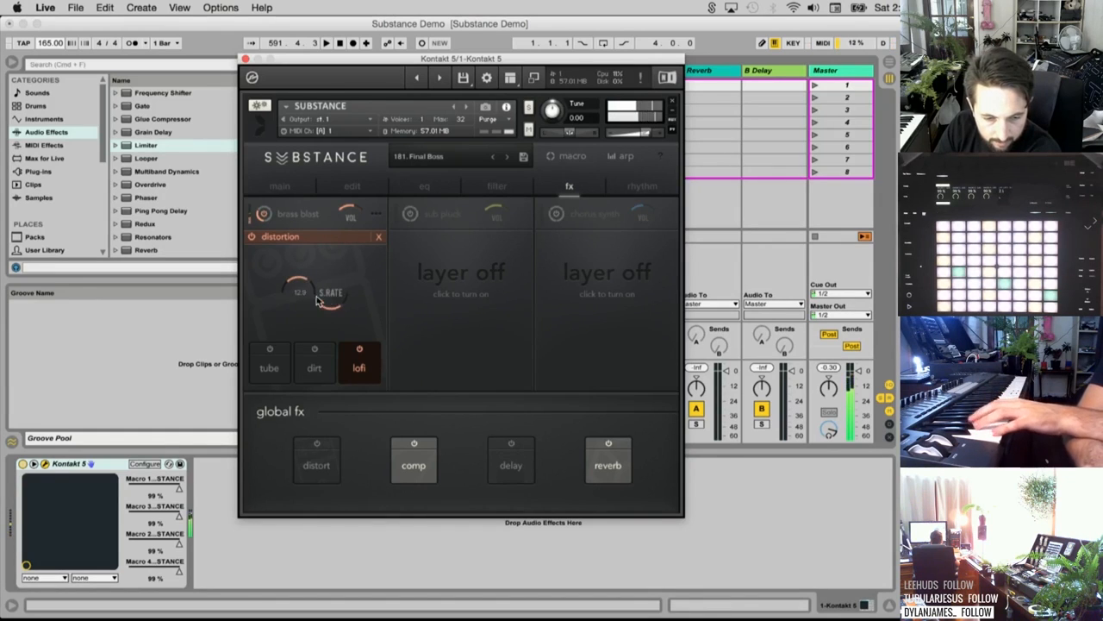
Change the first layer's sound source from brass blast to tenebrous in the organic hybrids category
left_click(297, 213)
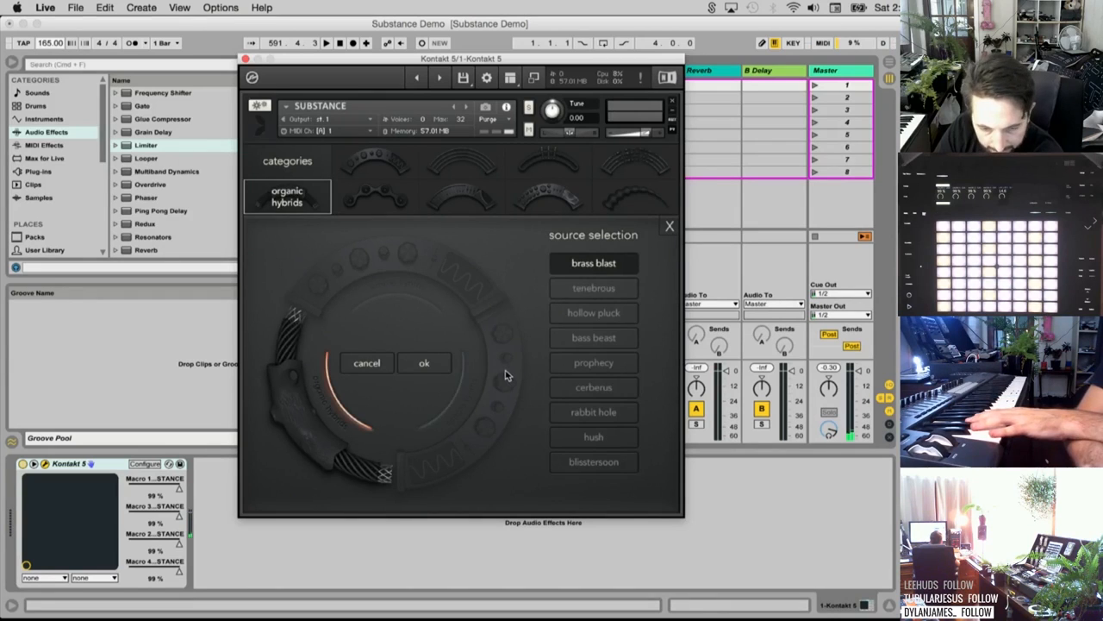
left_click(617, 289)
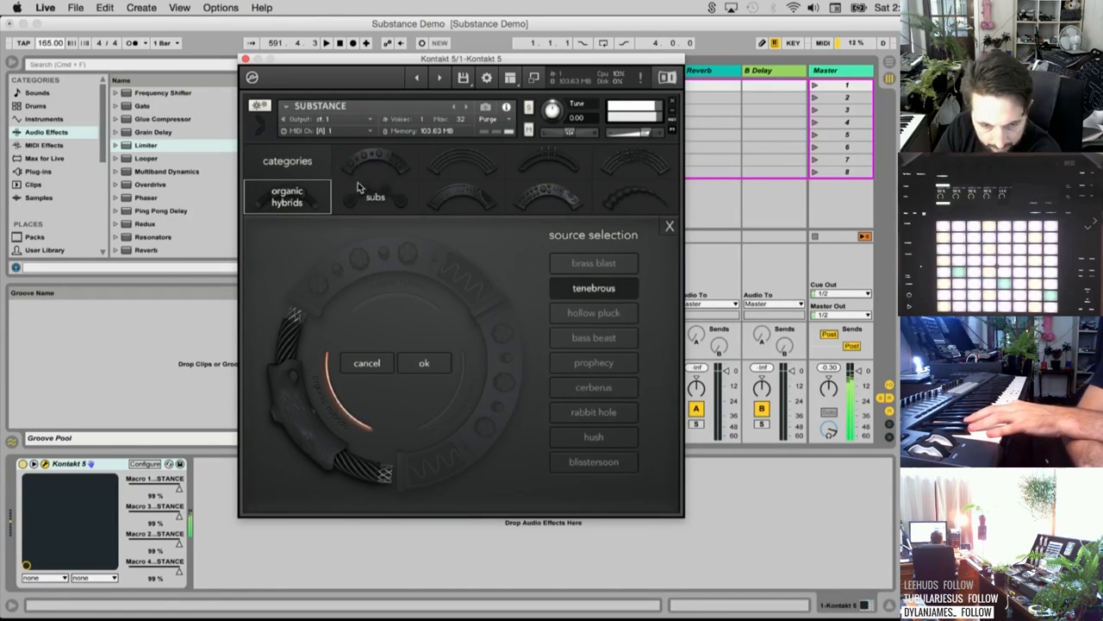
left_click(671, 227)
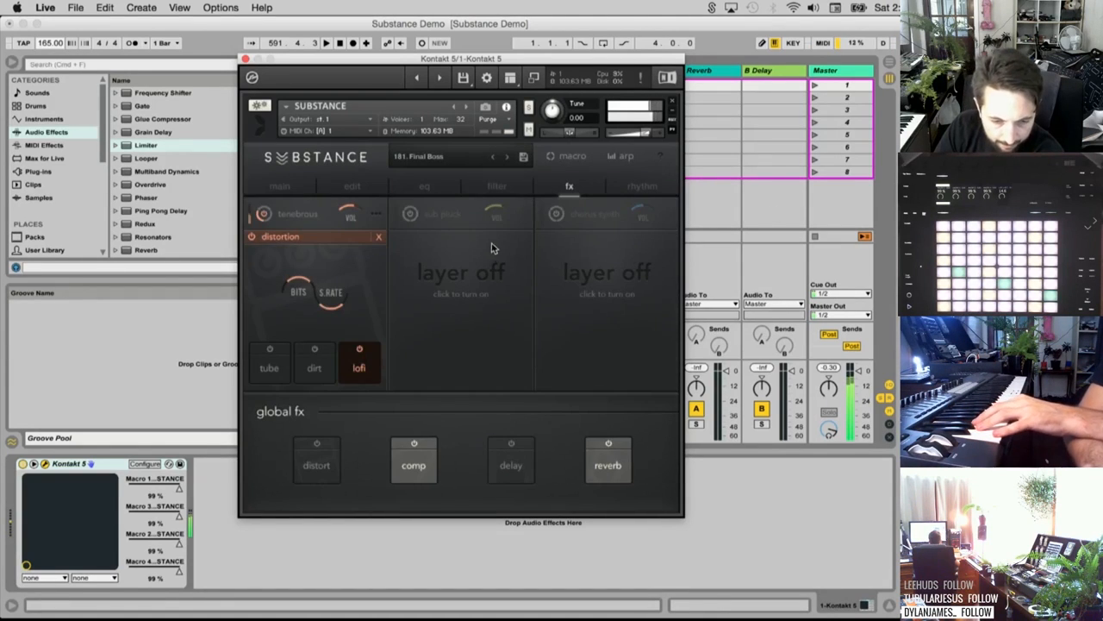
Bypass and re-enable the first layer's lofi distortion, reduce its sample-rate and bits amounts, and close the distortion effect
left_click(359, 350)
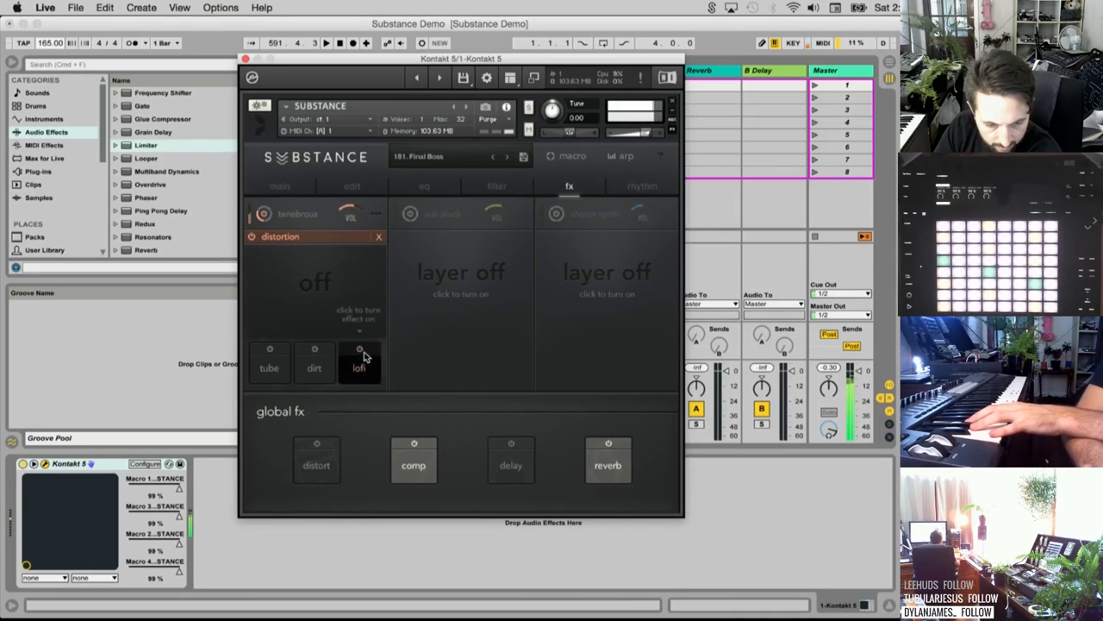
left_click(361, 352)
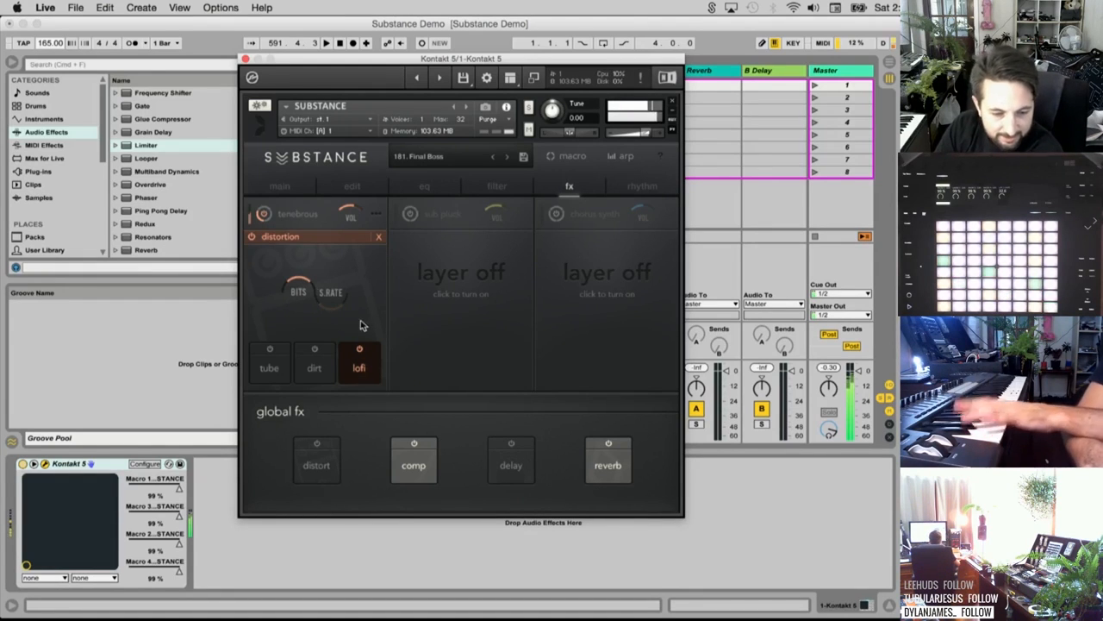
left_click_drag(338, 298, 306, 337)
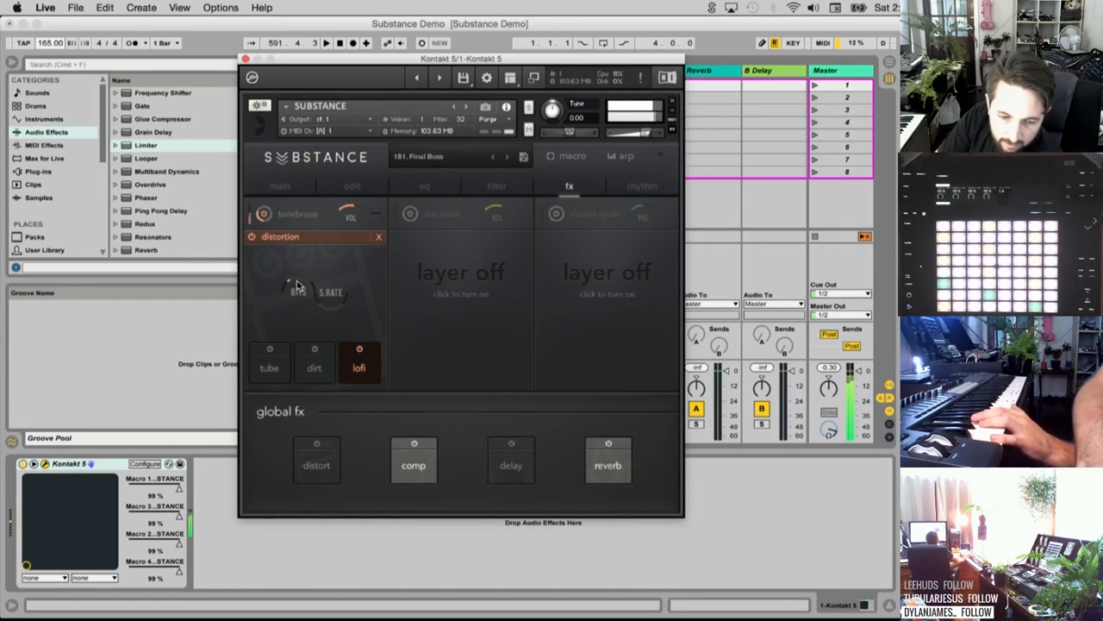
left_click_drag(296, 281, 332, 291)
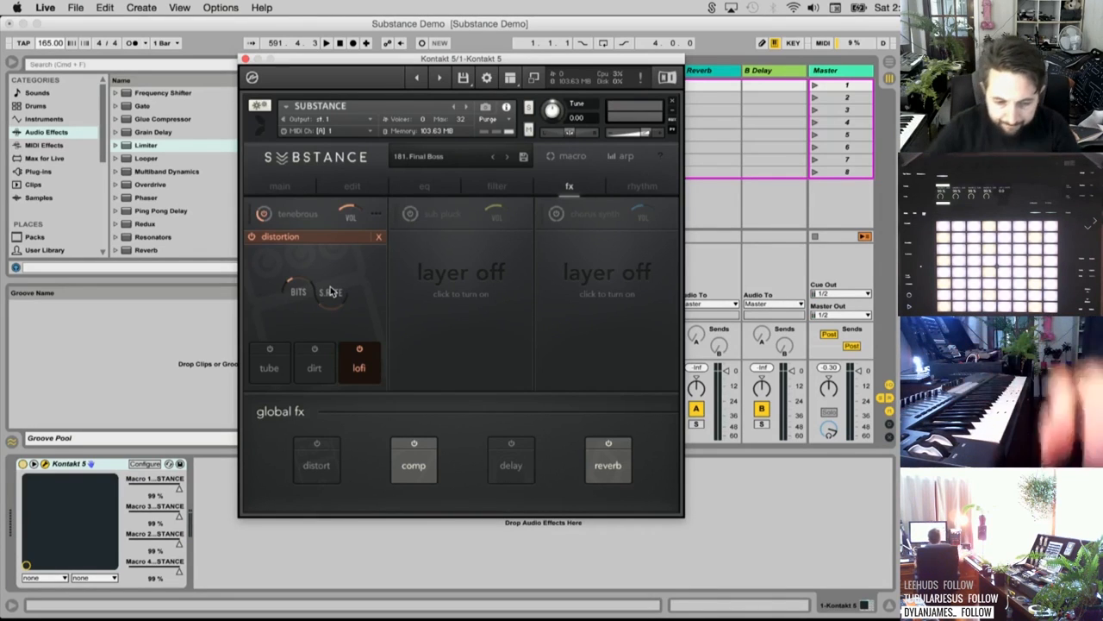
left_click(378, 237)
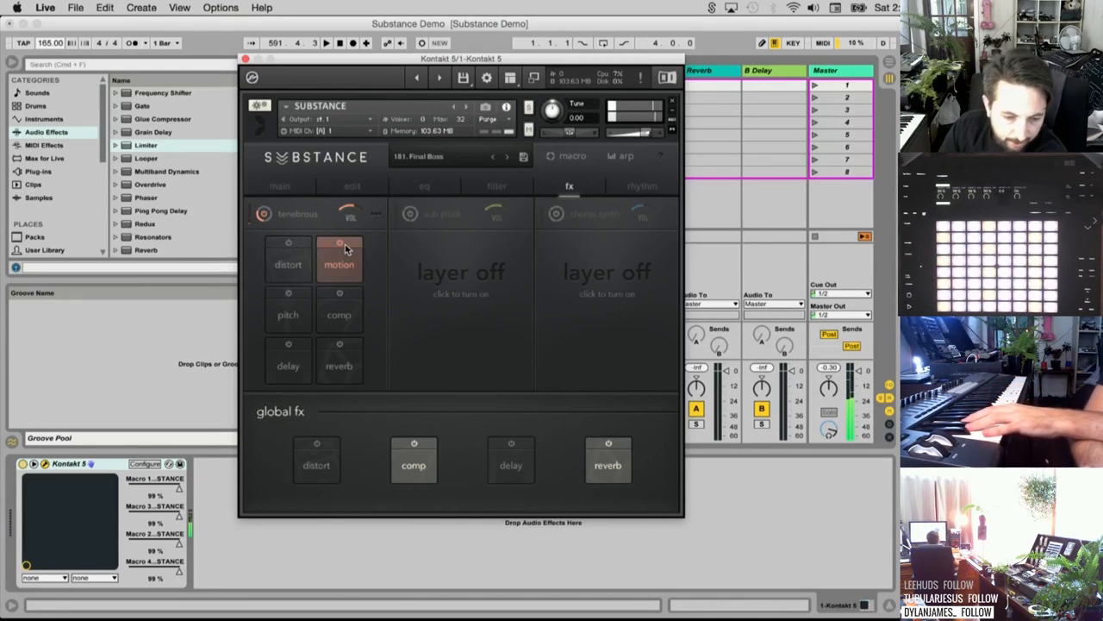
Open the first layer's motion effect as a chorus with depth at about 10% and phase at about 14%
left_click(343, 273)
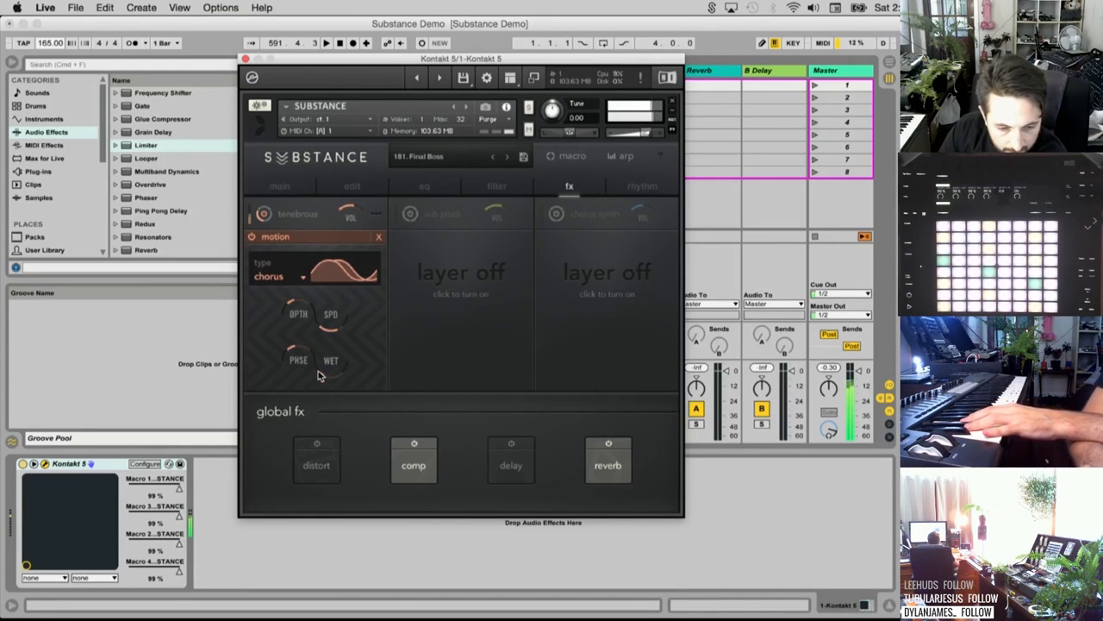
left_click(302, 276)
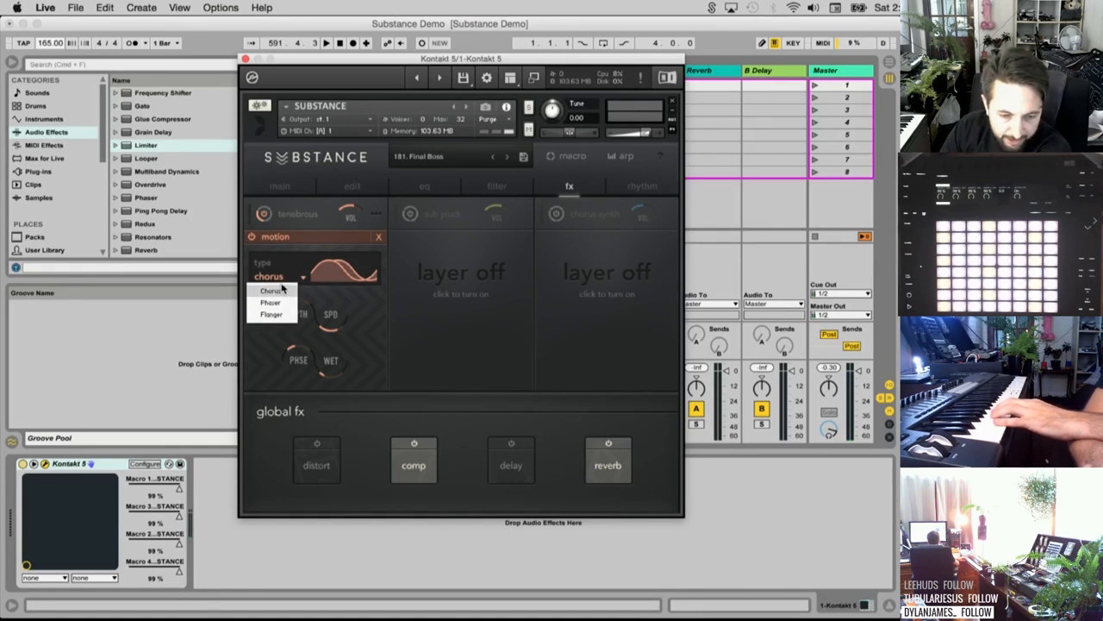
left_click(285, 290)
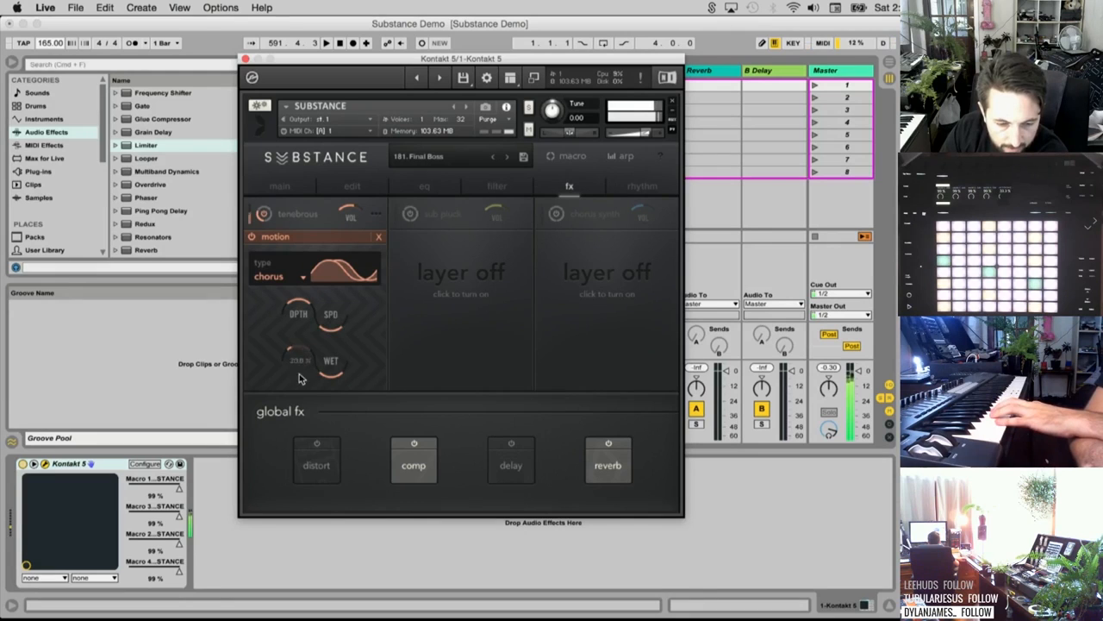
left_click_drag(301, 379, 300, 319)
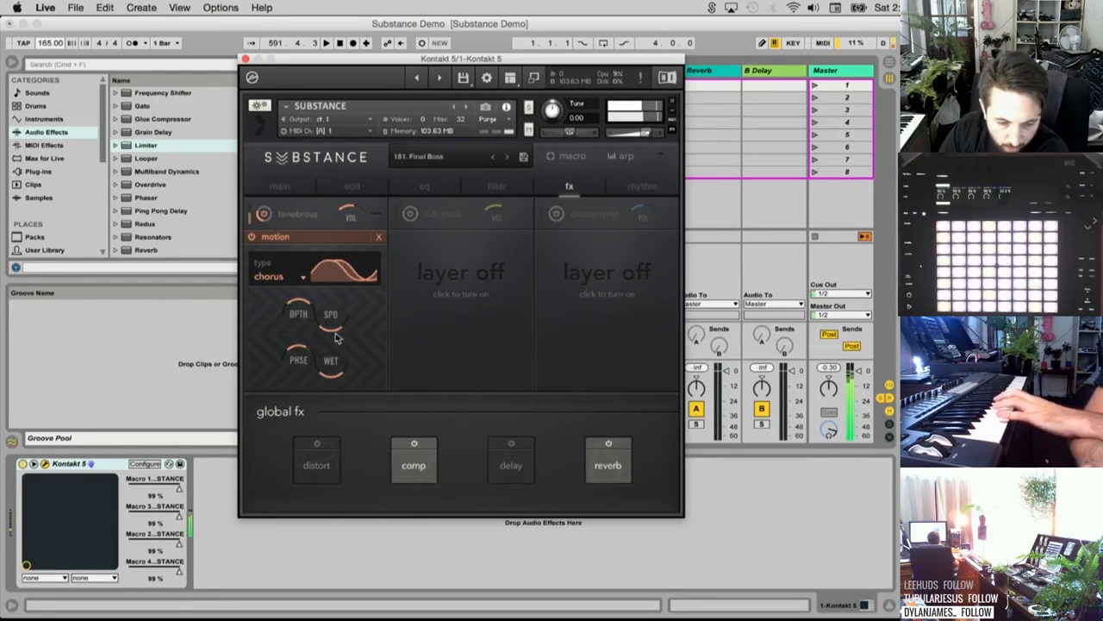
left_click_drag(301, 359, 301, 382)
left_click_drag(309, 315, 303, 346)
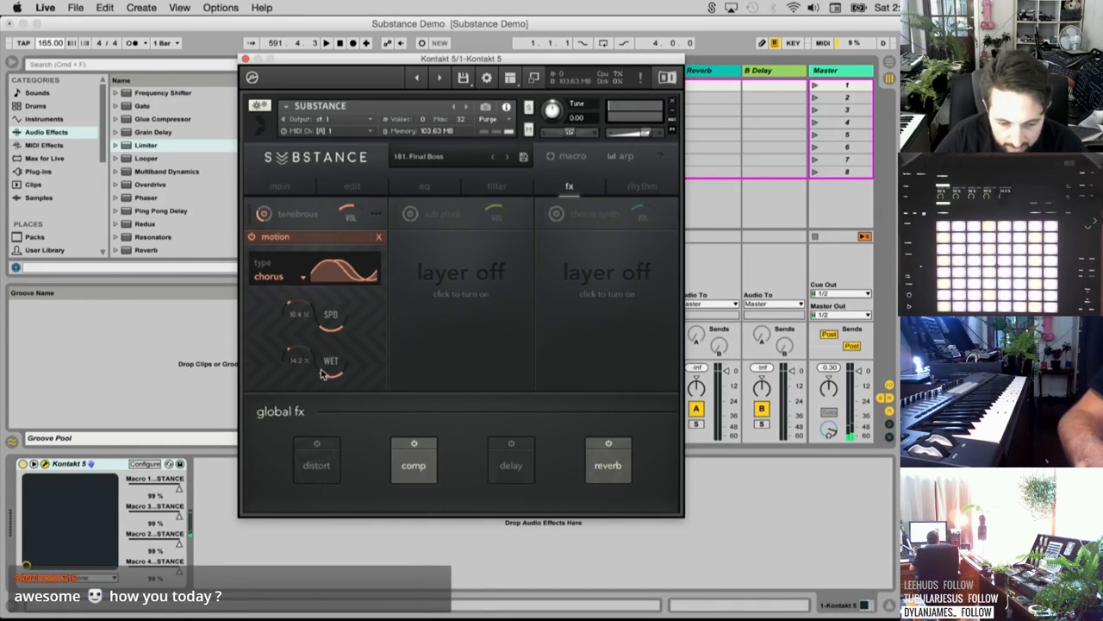
Switch the motion effect's type to phaser and adjust its phase, speed and depth for a slow sweep
left_click(287, 276)
left_click(285, 310)
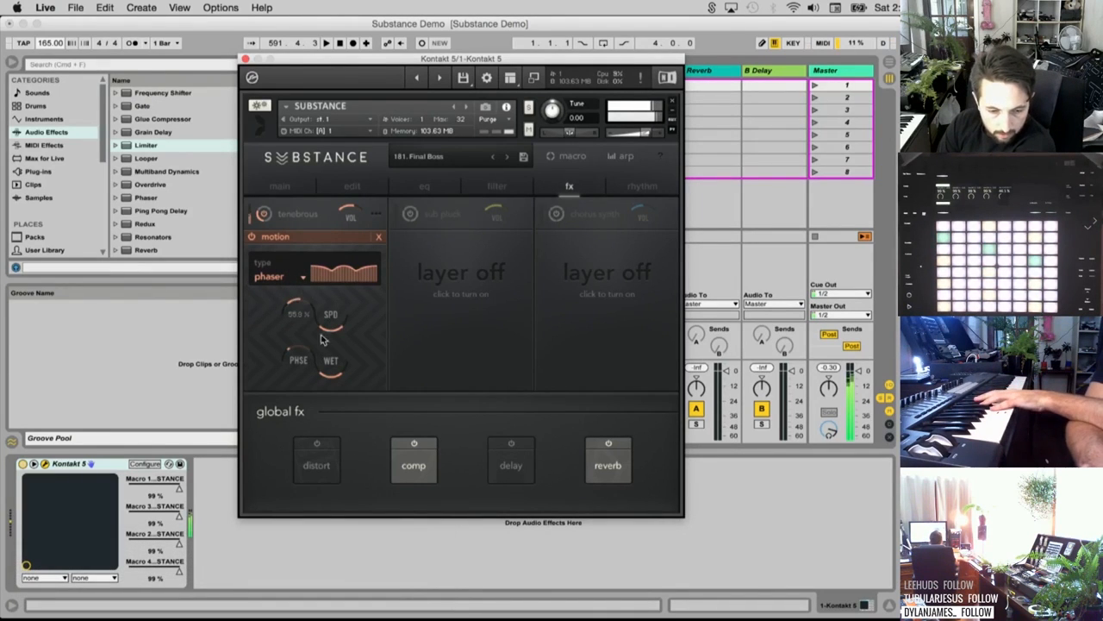
mouse_move(298, 362)
left_mouse_down()
mouse_move(300, 312)
mouse_move(336, 325)
mouse_move(307, 372)
left_mouse_up()
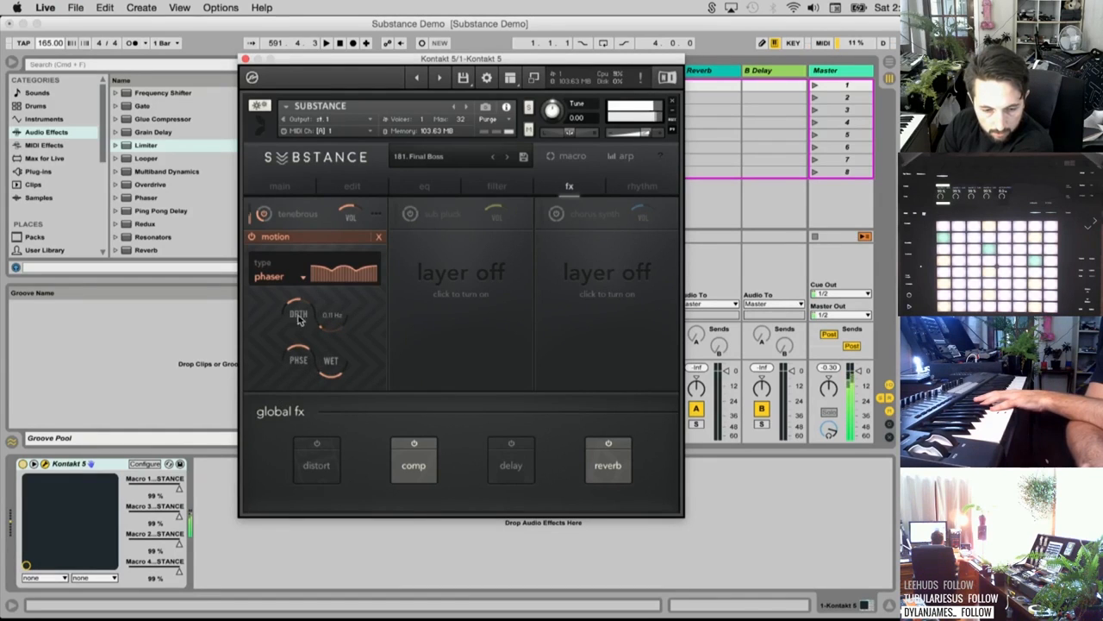
left_click_drag(299, 318, 298, 350)
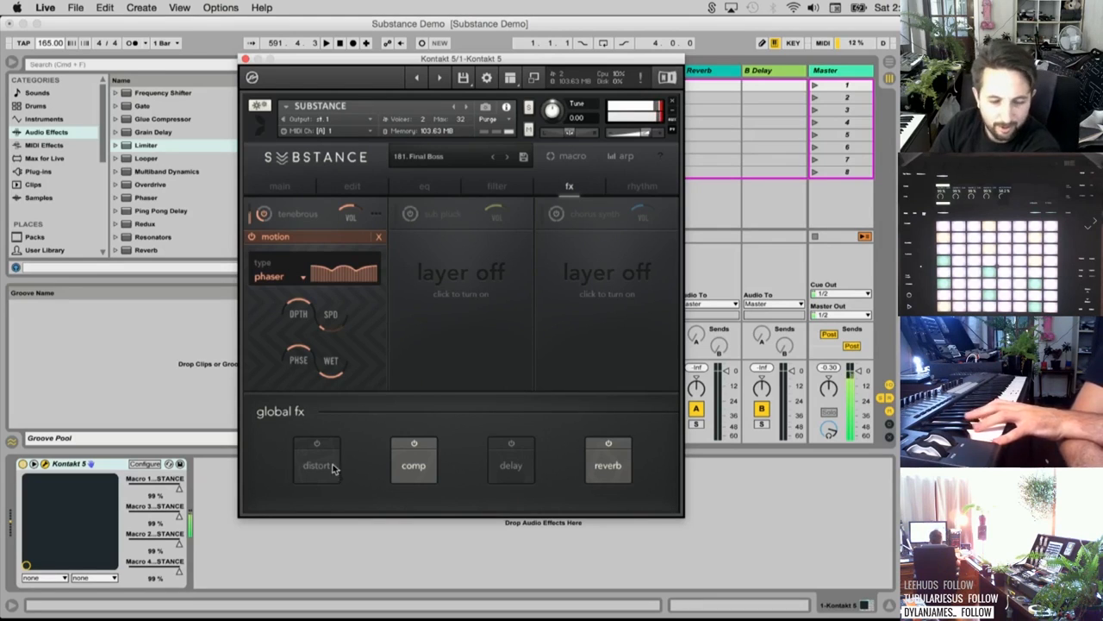
Switch the motion effect's type to flanger with speed at about 6 Hz, phase at about 54% and a raised depth
left_click(299, 281)
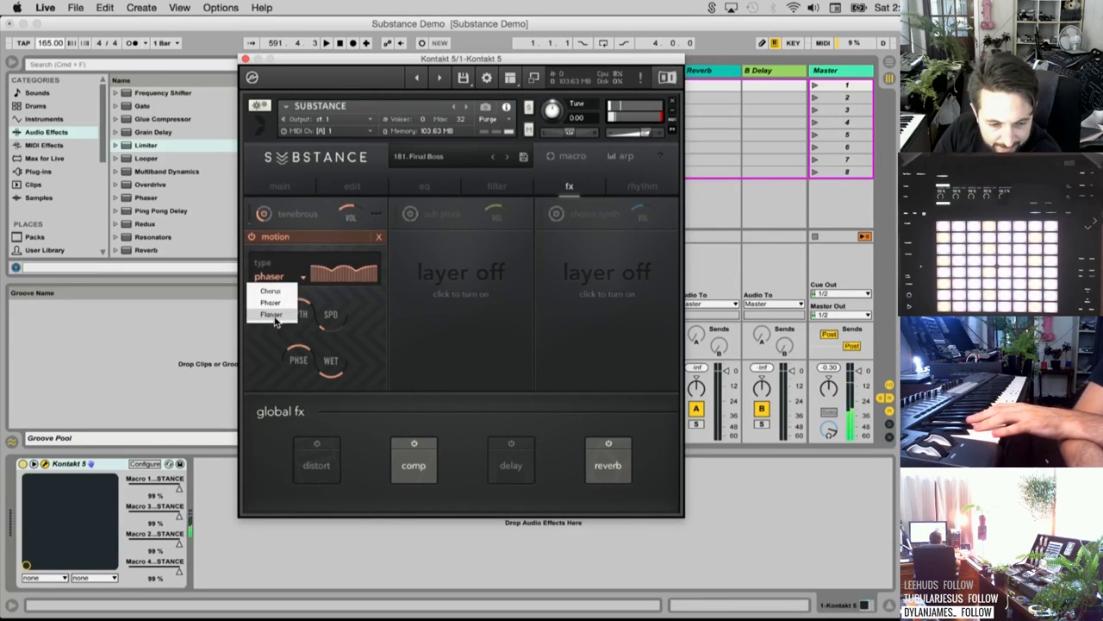
left_click(278, 313)
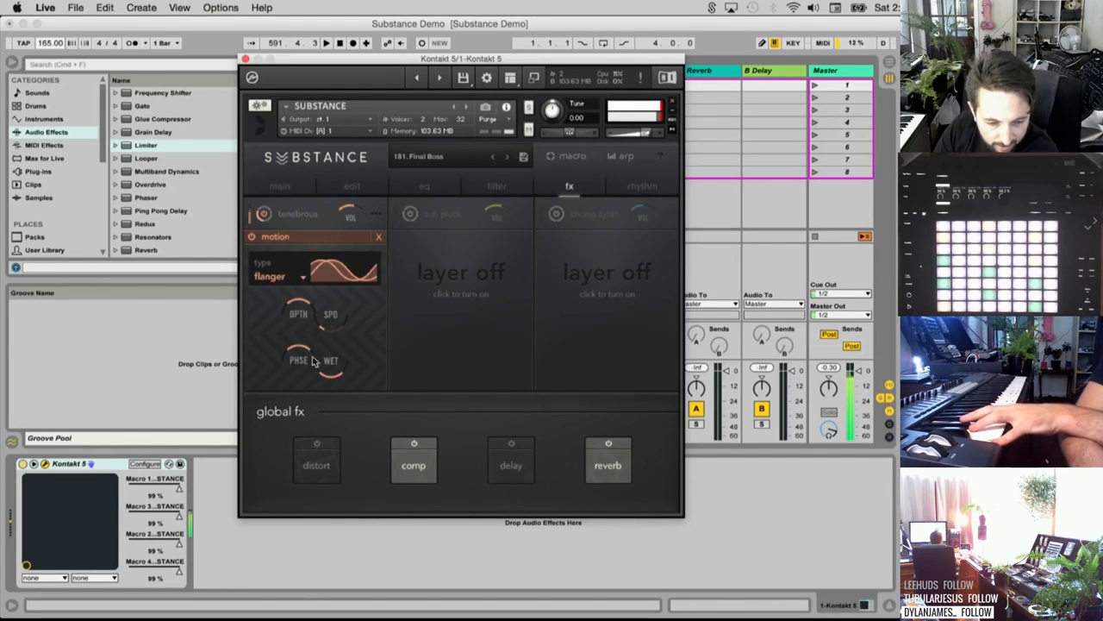
left_click_drag(298, 360, 299, 388)
left_click_drag(316, 330, 301, 386)
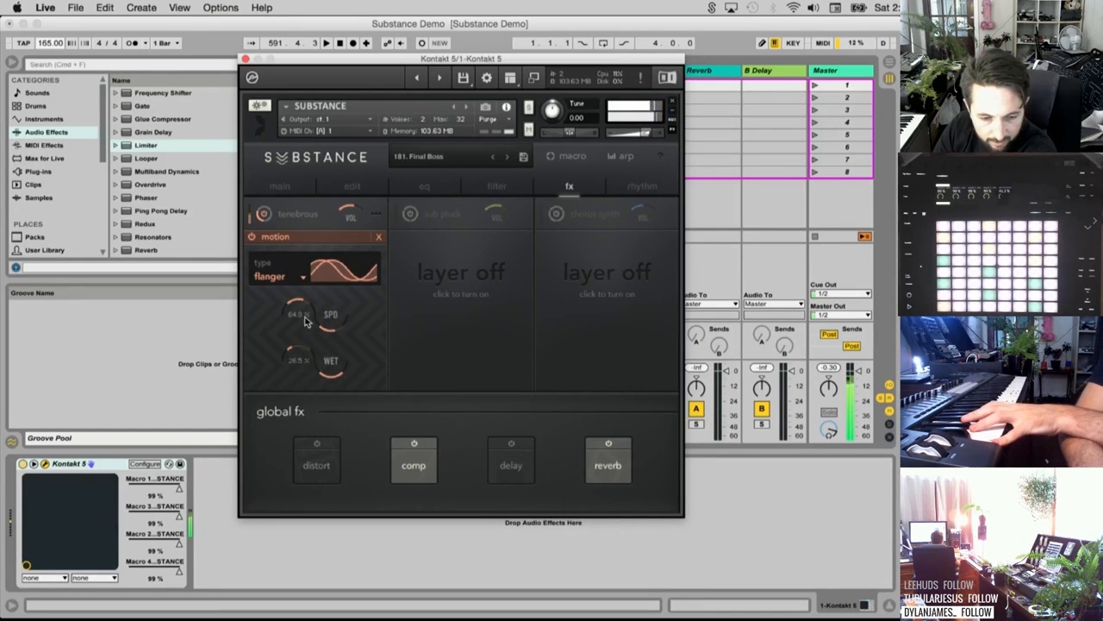
left_click_drag(305, 321, 327, 303)
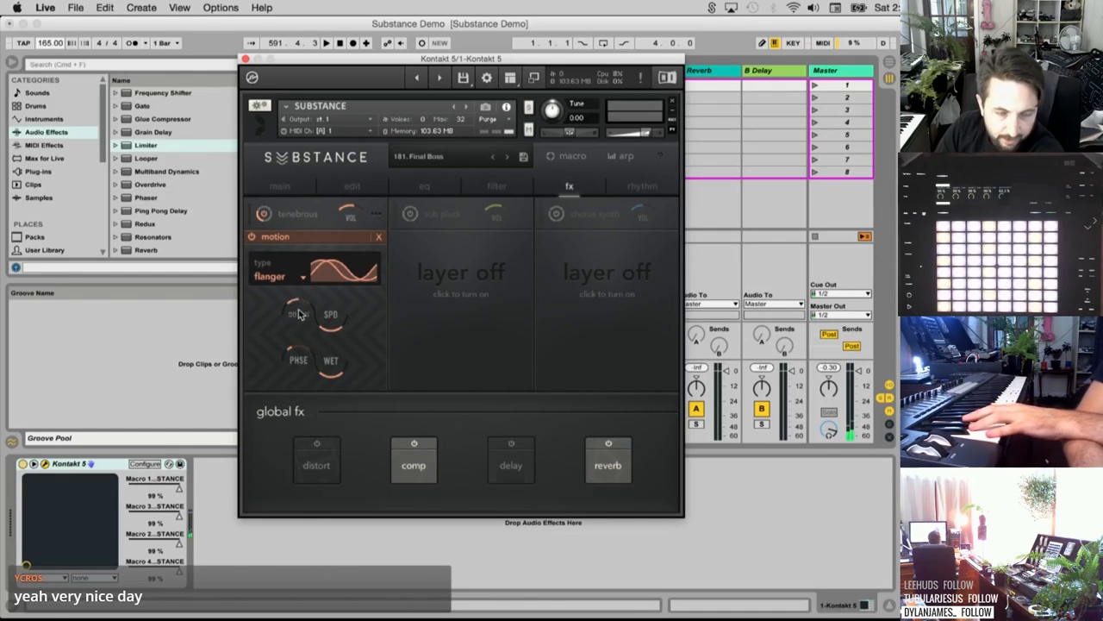
left_click_drag(300, 314, 302, 276)
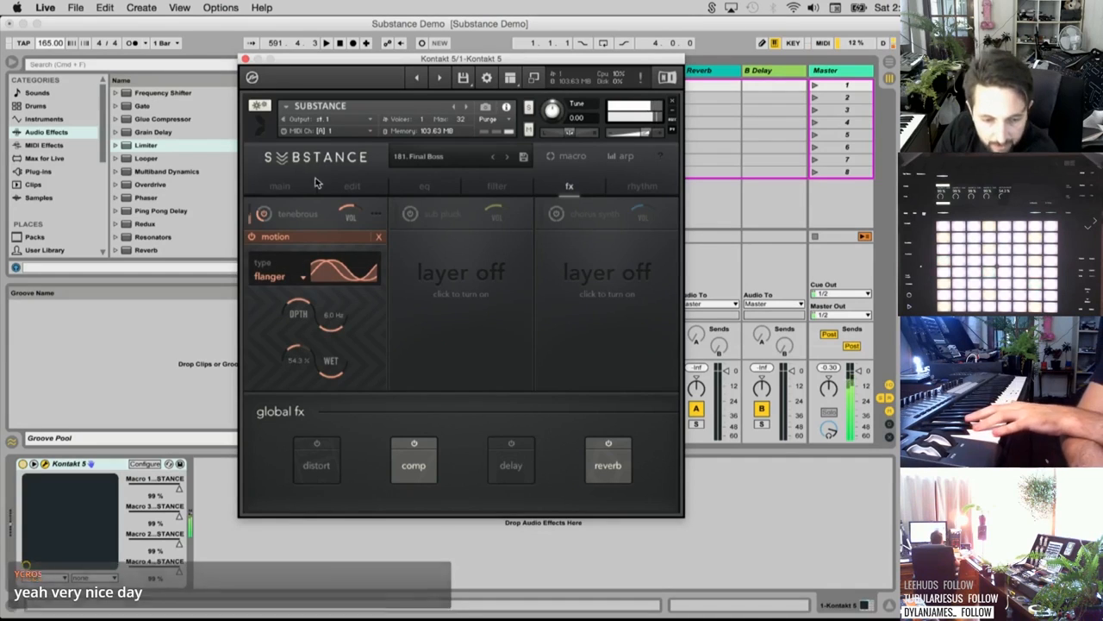
Browse the synth plucks and bass guitars categories, and set the first layer's source to dirty saw from simple synths
left_click(296, 214)
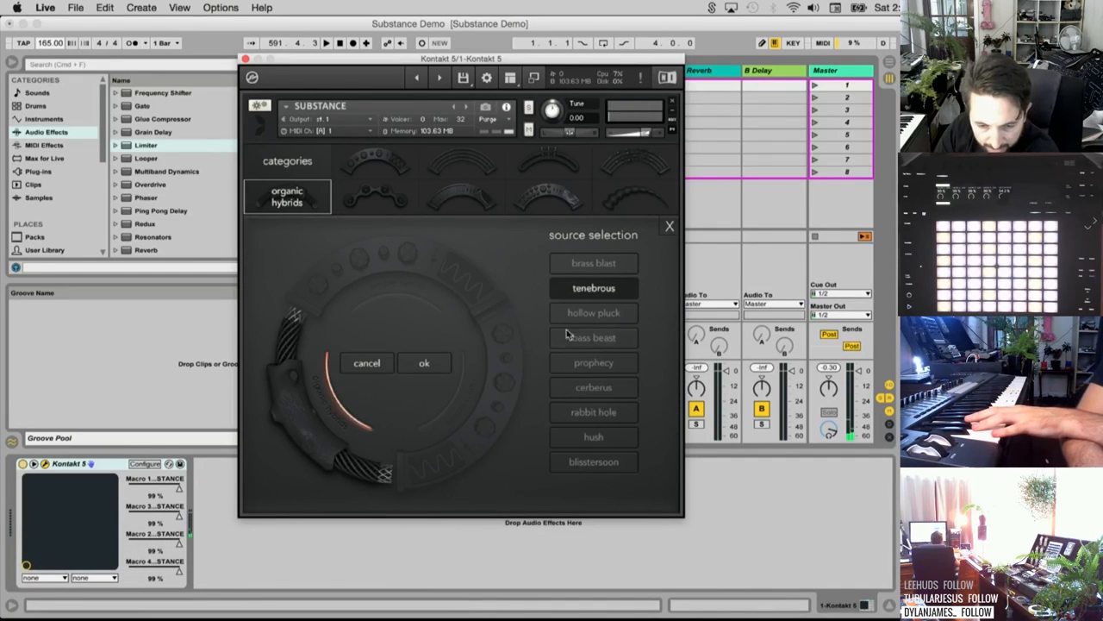
left_click(465, 198)
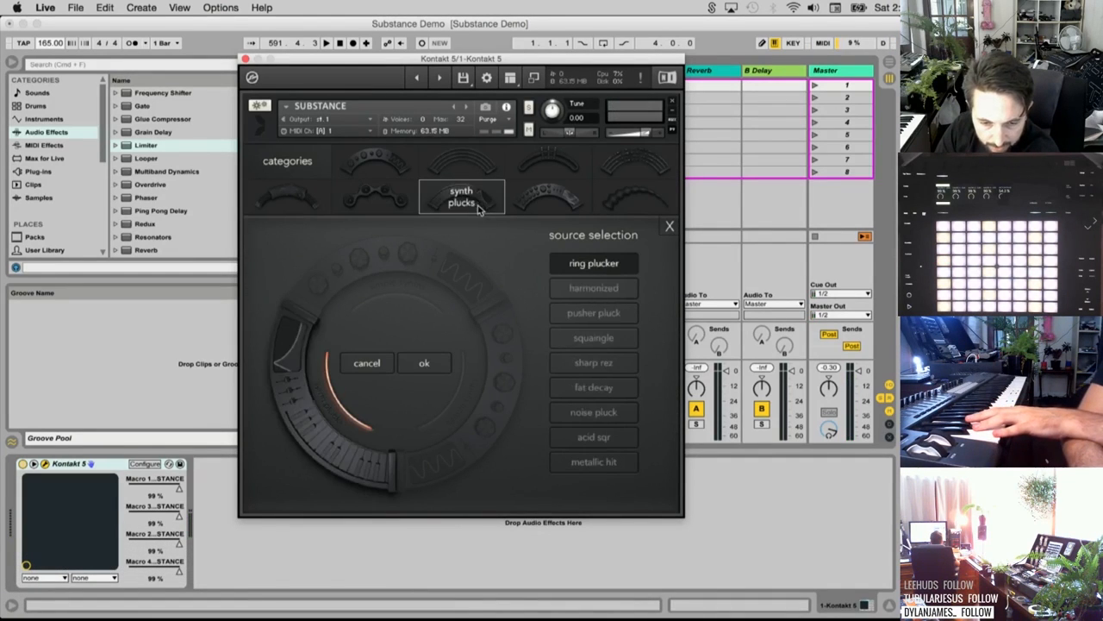
left_click(462, 164)
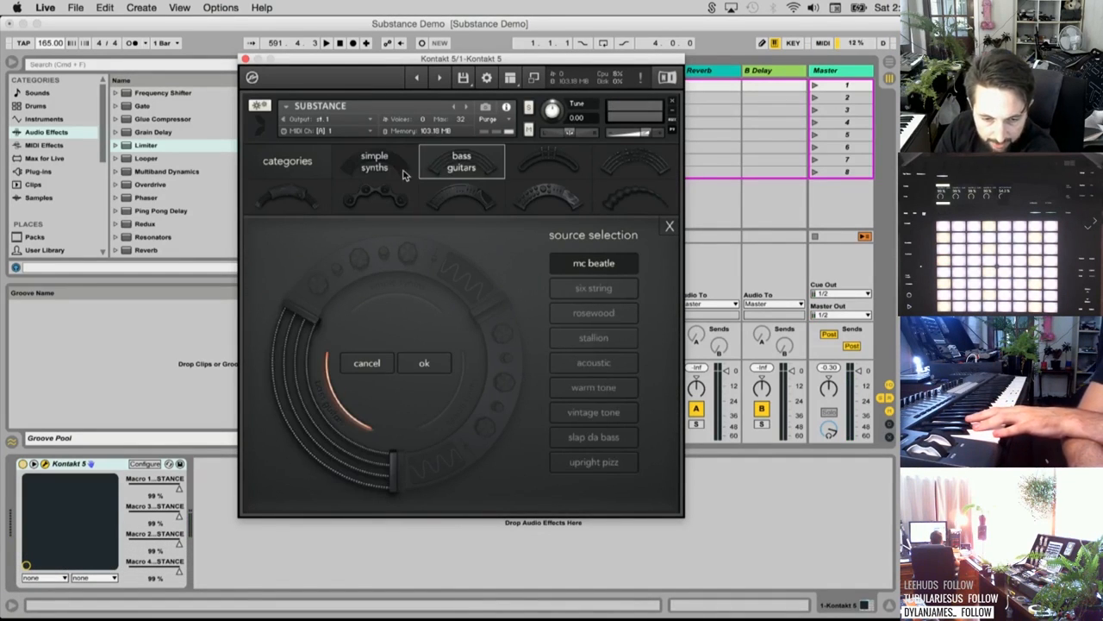
left_click(351, 169)
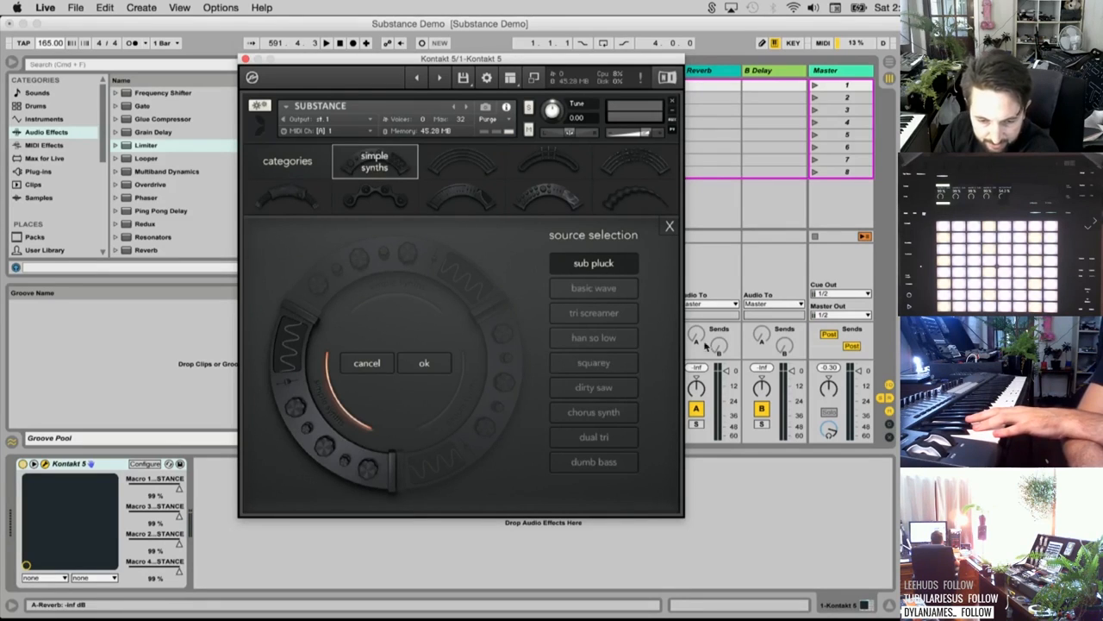
left_click(598, 388)
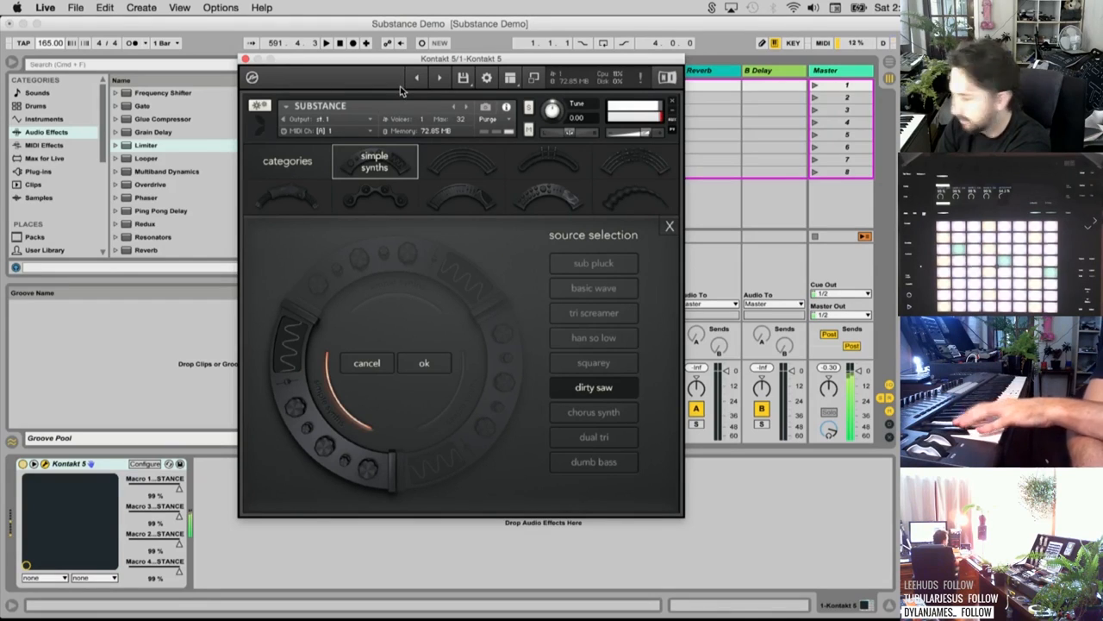
left_click(672, 226)
Slow the flanger's speed to about 0.22 Hz, adjust its phase and depth, and close the motion effect
left_click_drag(339, 320, 343, 337)
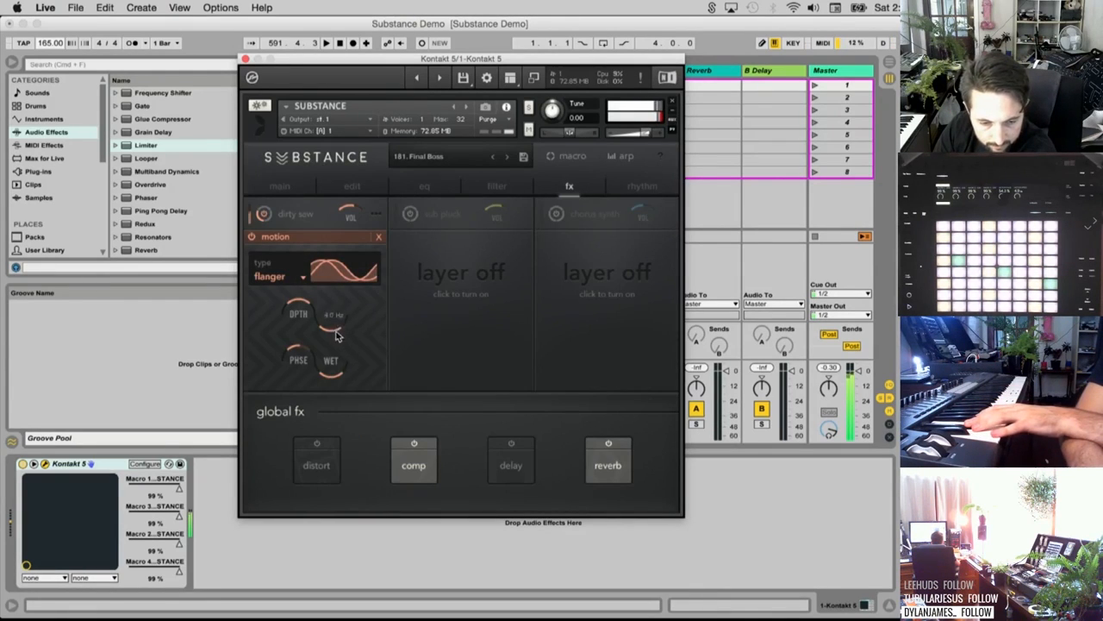
left_click_drag(328, 379, 327, 382)
left_click_drag(304, 362, 308, 378)
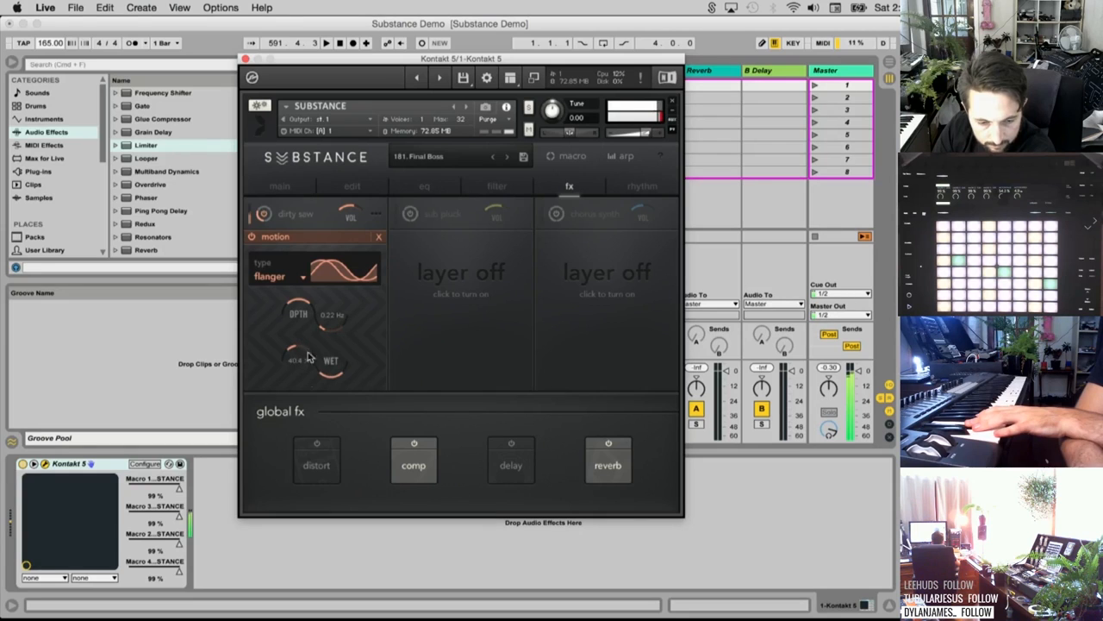
left_click_drag(306, 319, 305, 342)
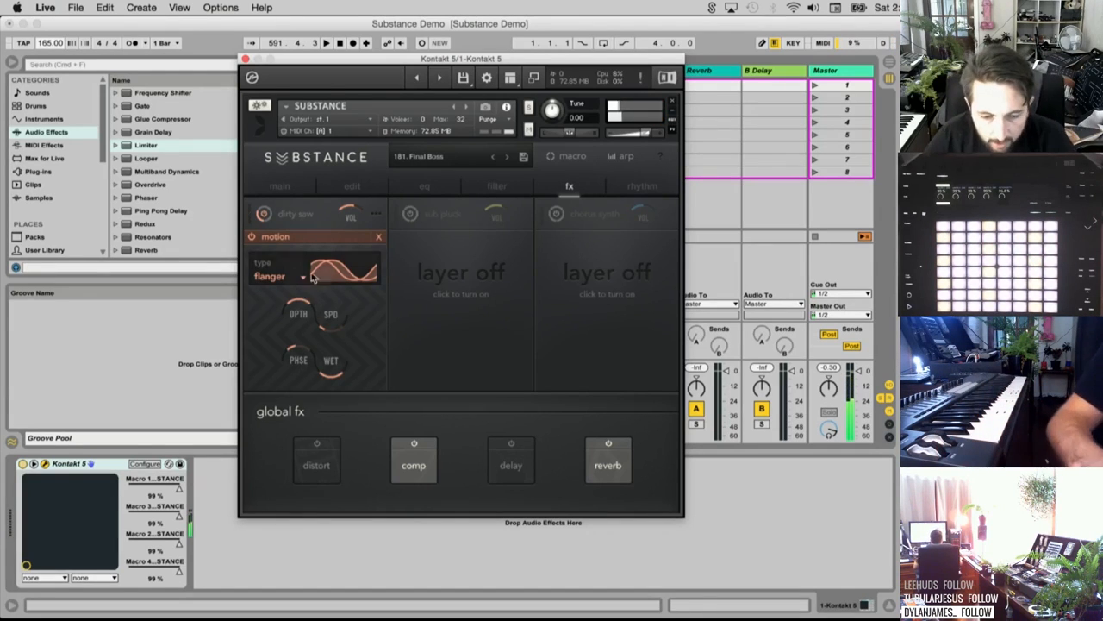
left_click(378, 237)
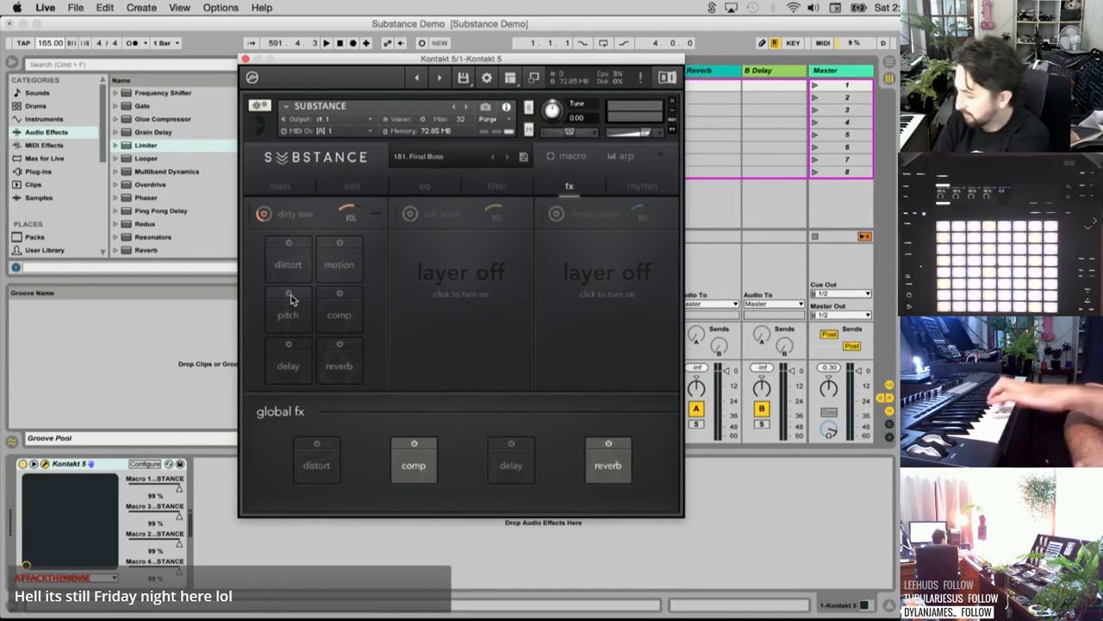
Enable the first layer's pitch effect and shape its ADSR envelope with an attack of about 140 ms and a lower amount
left_click(290, 298)
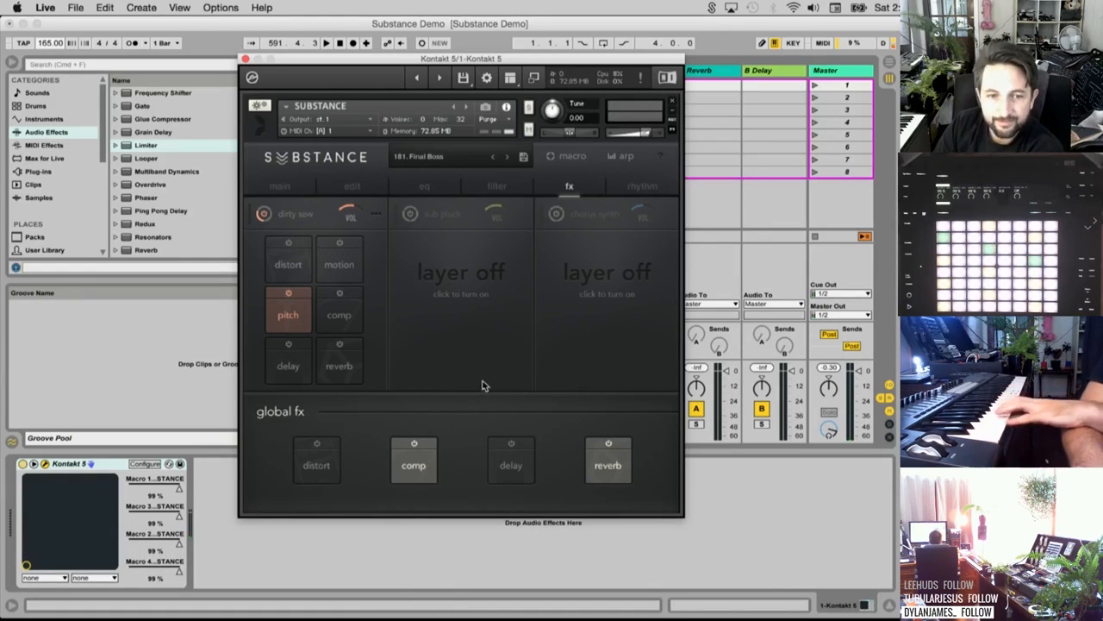
left_click(284, 317)
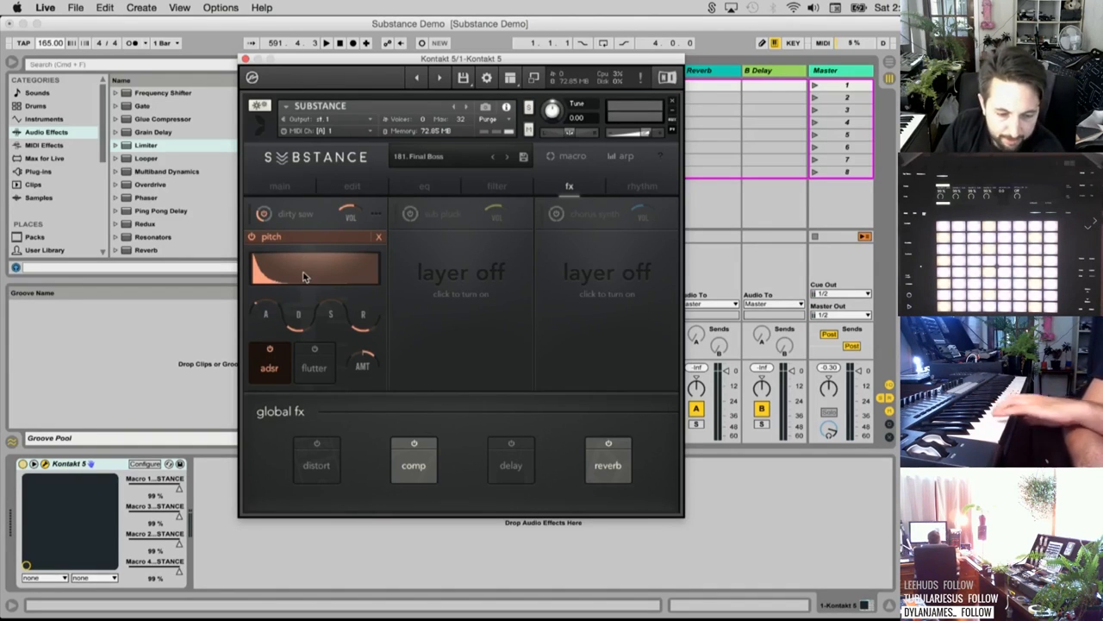
left_click_drag(268, 319, 266, 273)
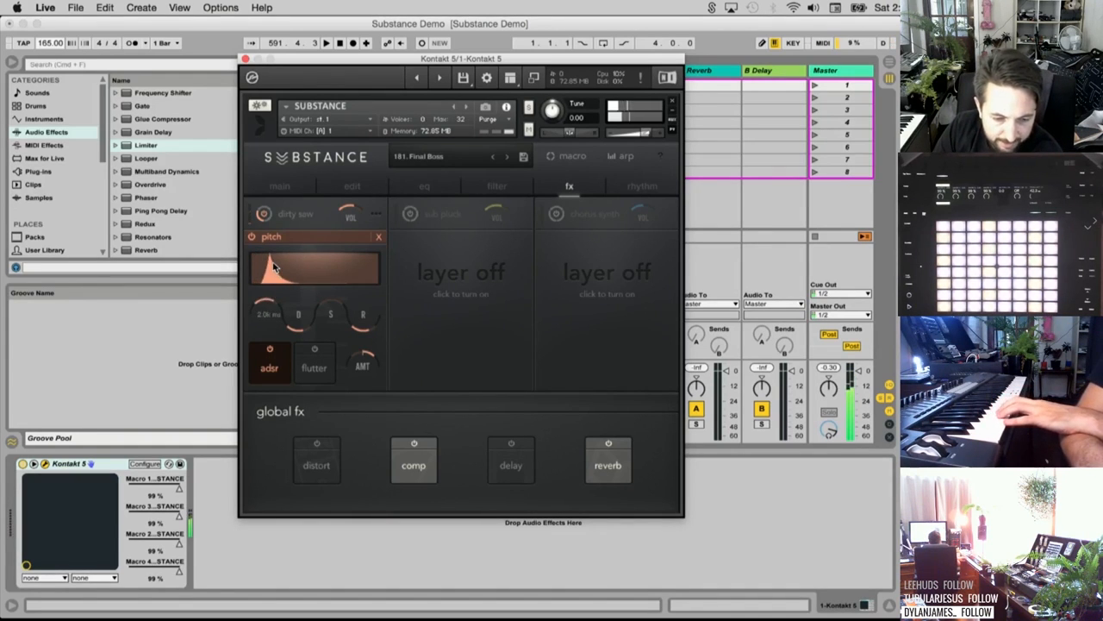
left_click_drag(269, 318, 271, 352)
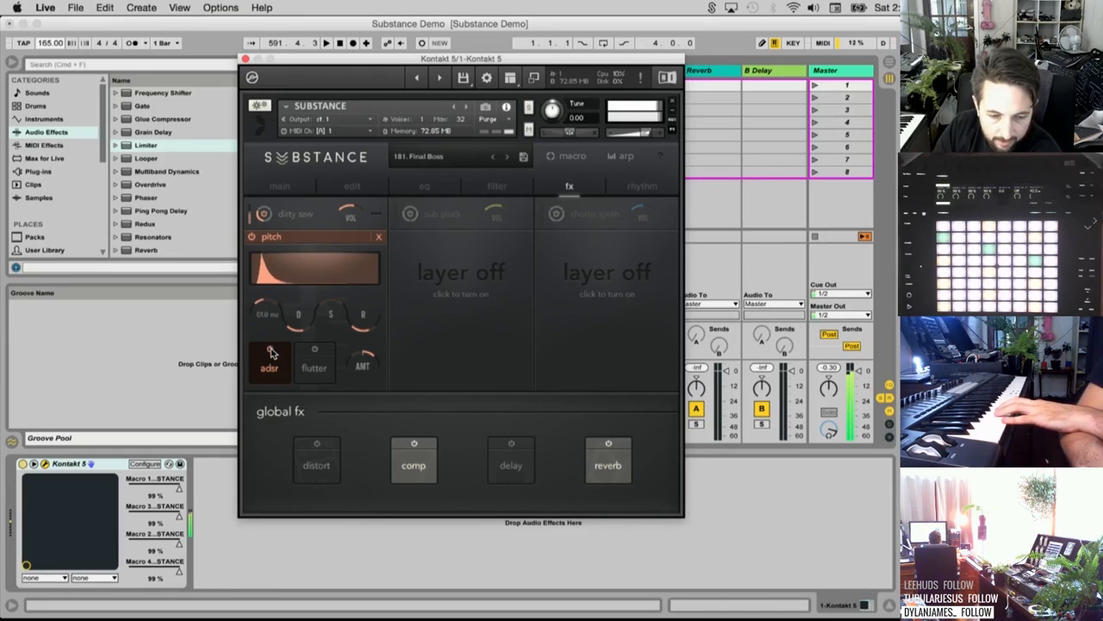
left_click_drag(362, 367, 362, 399)
left_click_drag(271, 317, 272, 310)
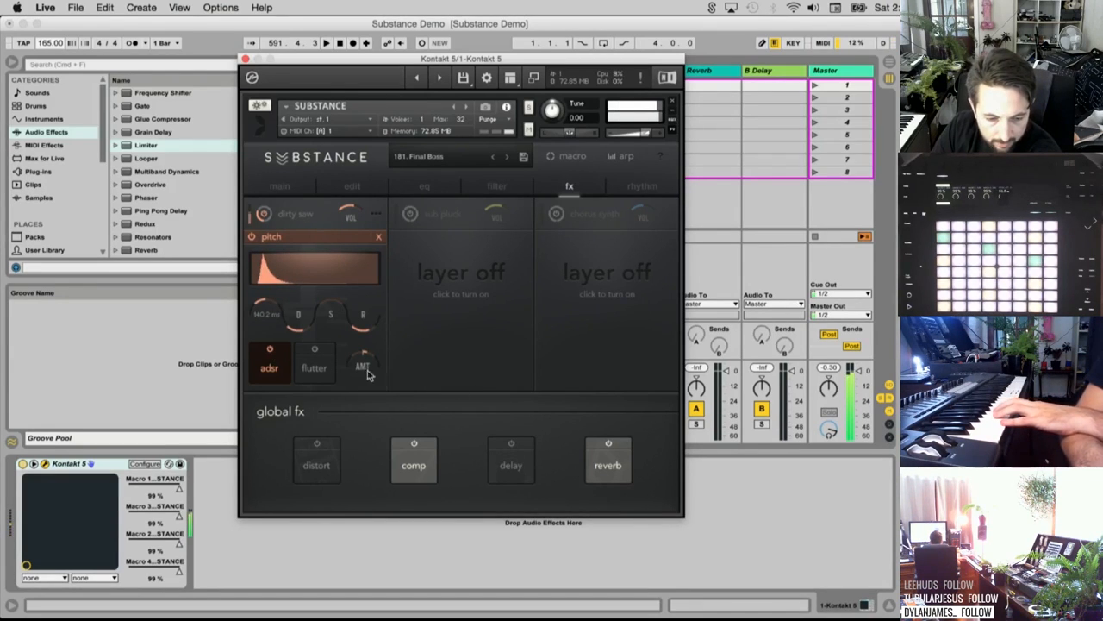
Shorten the pitch envelope's attack on the first layer, try different amounts and bring the amount to 0.0 %
left_click_drag(367, 373, 367, 358)
left_click_drag(271, 322, 271, 326)
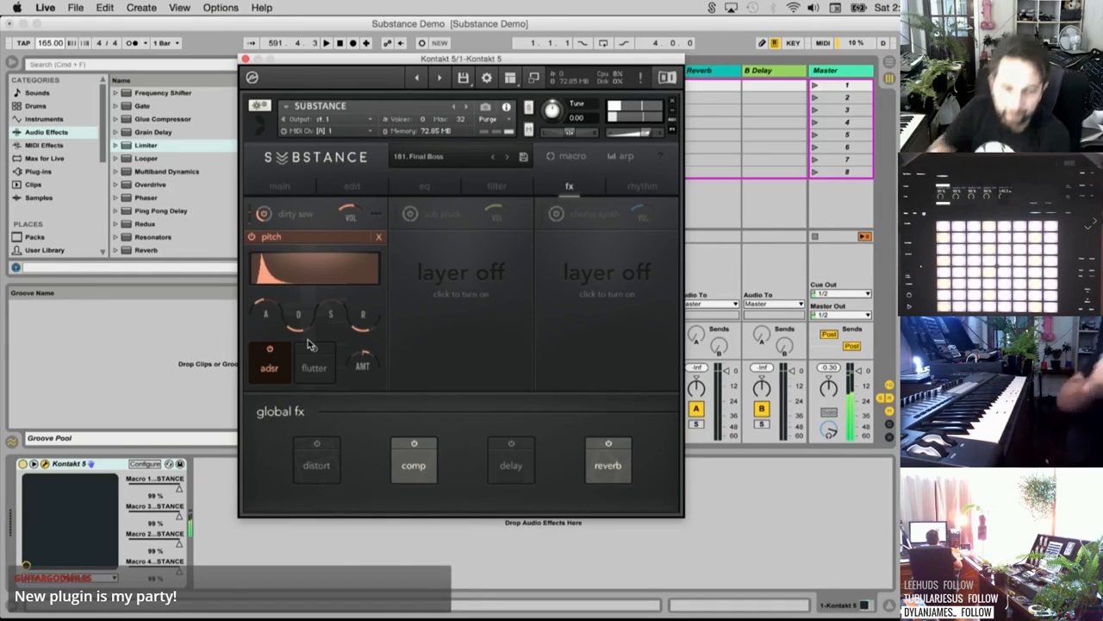
left_click_drag(276, 312, 308, 304)
left_click_drag(369, 370, 368, 367)
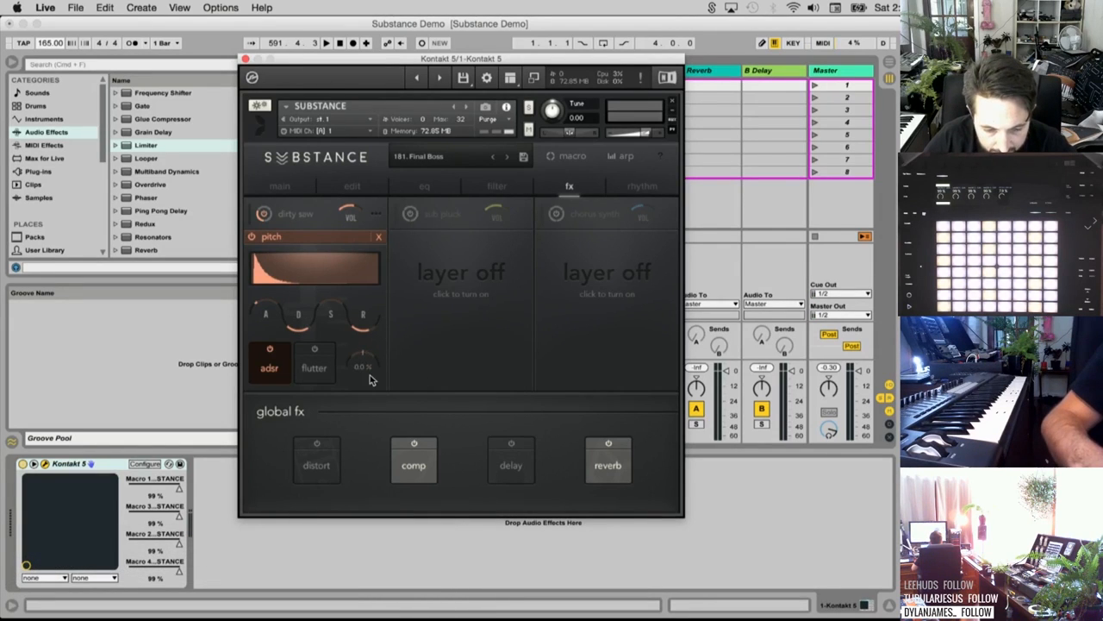
Enable the pitch effect's flutter with a frequency of about 12 Hz and an amount of 0.5 %, and lower the system output volume
left_click(319, 368)
left_click(315, 349)
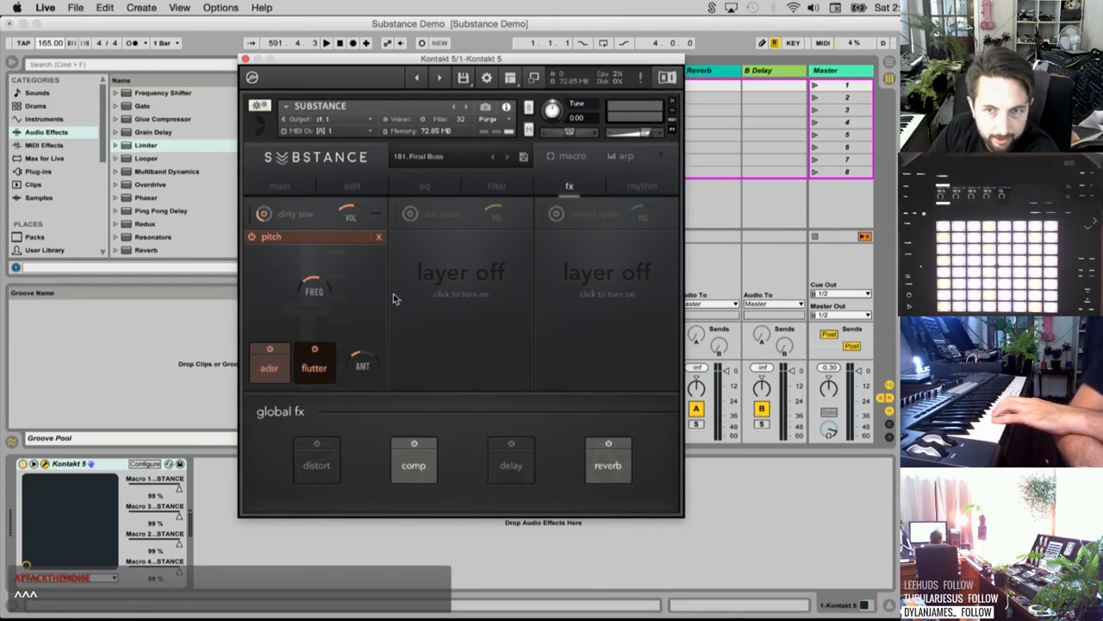
left_click_drag(323, 292, 322, 289)
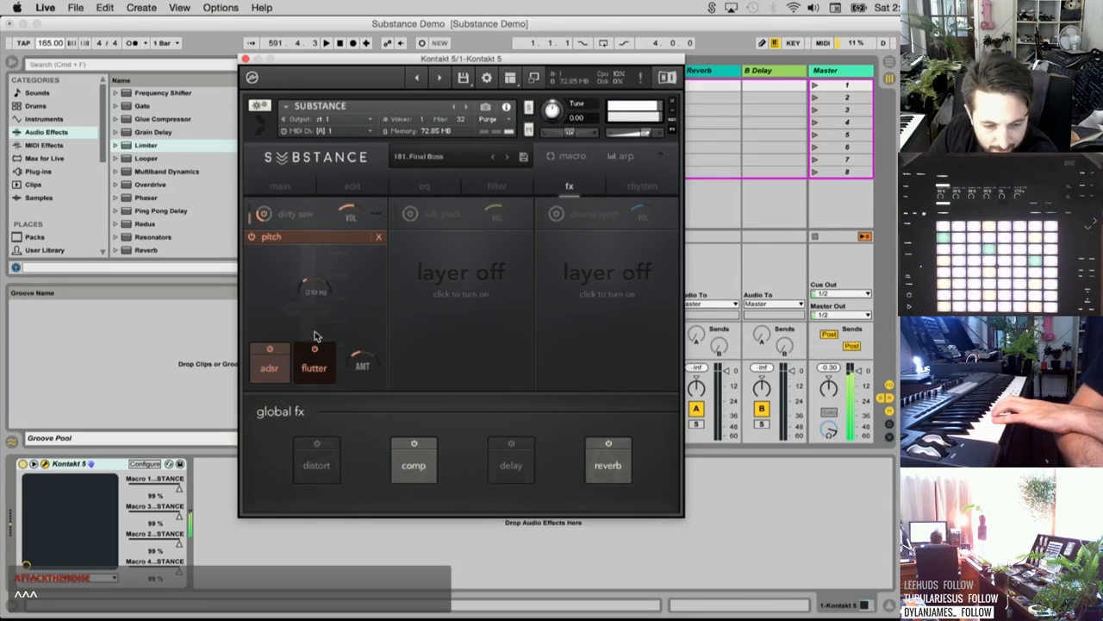
left_click_drag(314, 335, 311, 306)
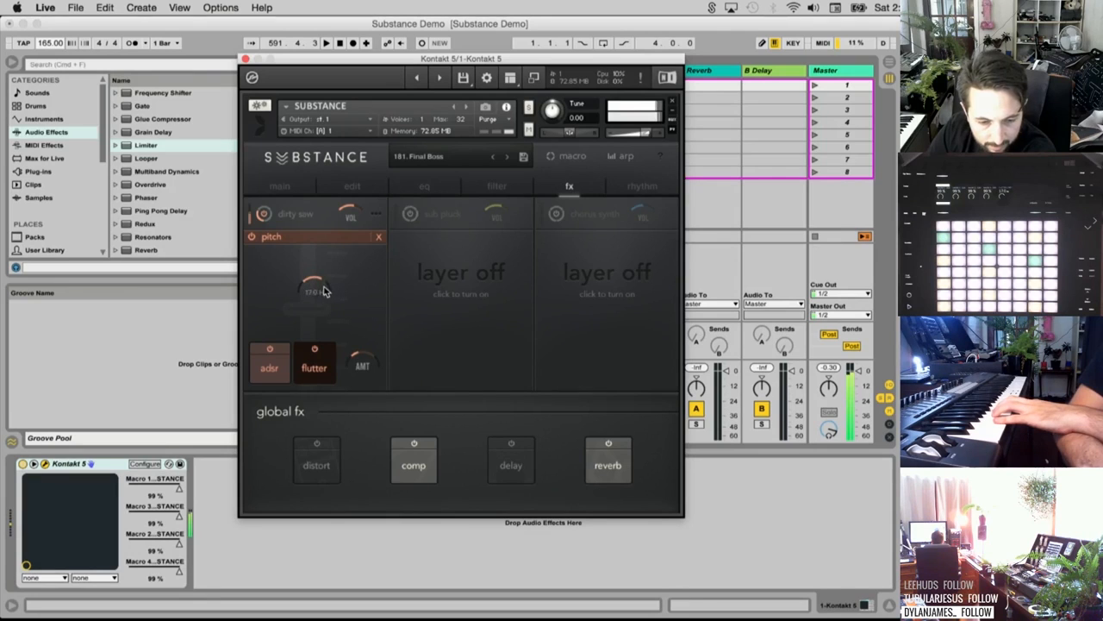
left_click_drag(327, 310, 320, 285)
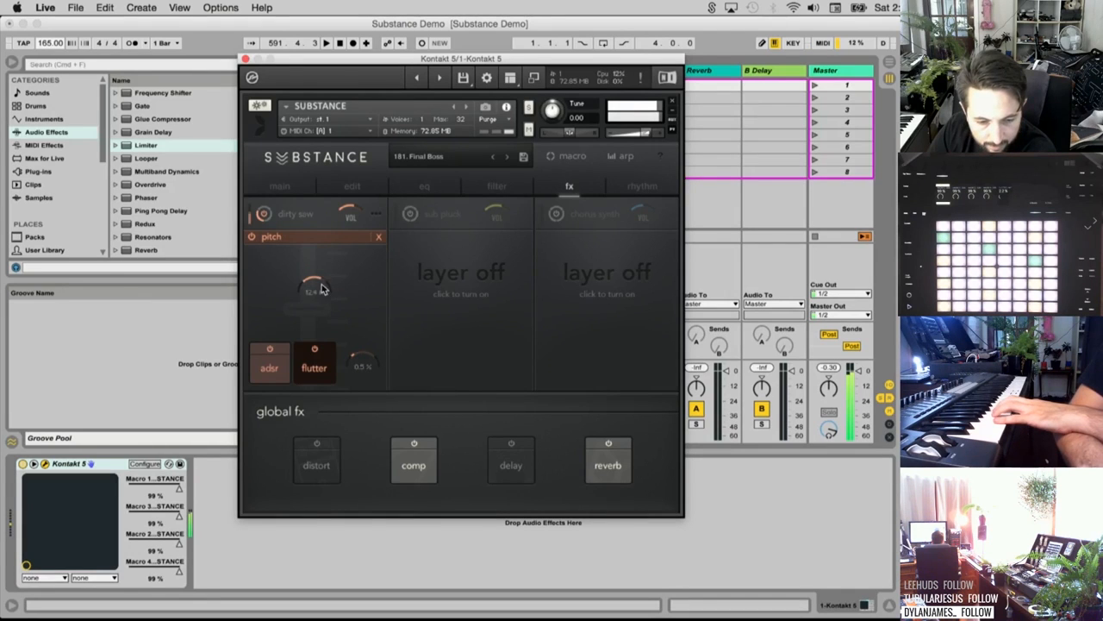
left_click(815, 7)
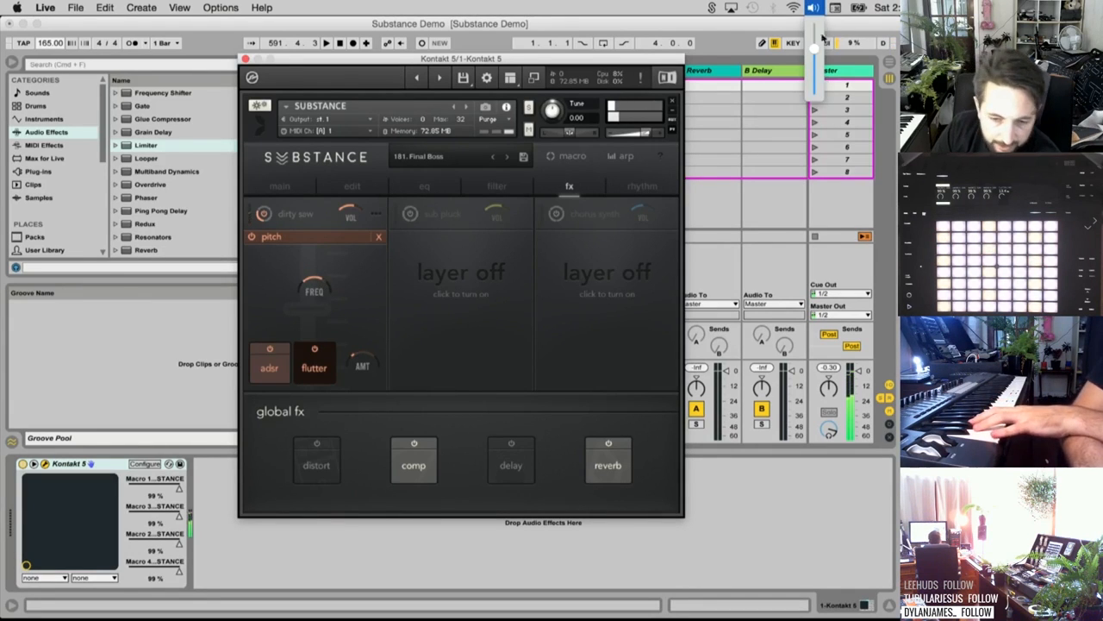
left_click(815, 58)
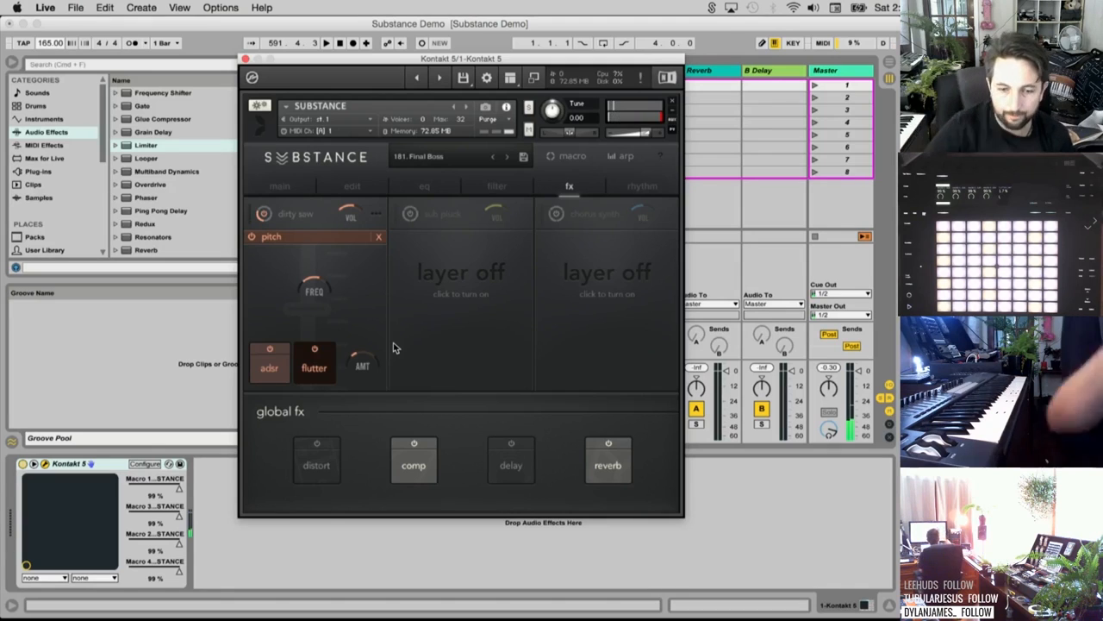
Turn off the pitch effect's flutter and close the pitch effect
left_click(315, 349)
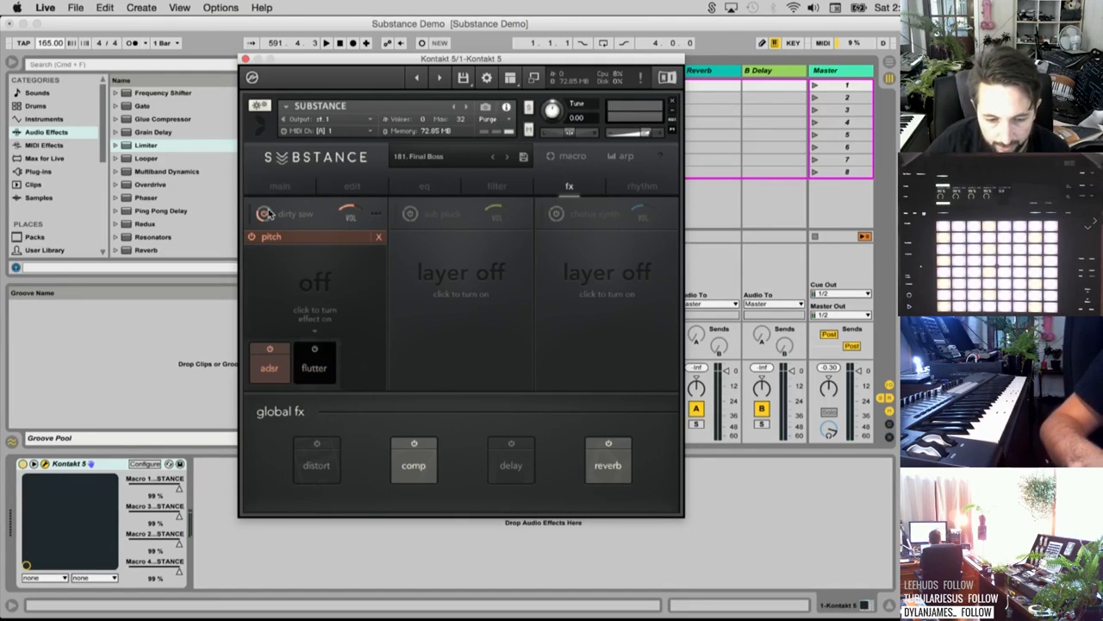
left_click(379, 237)
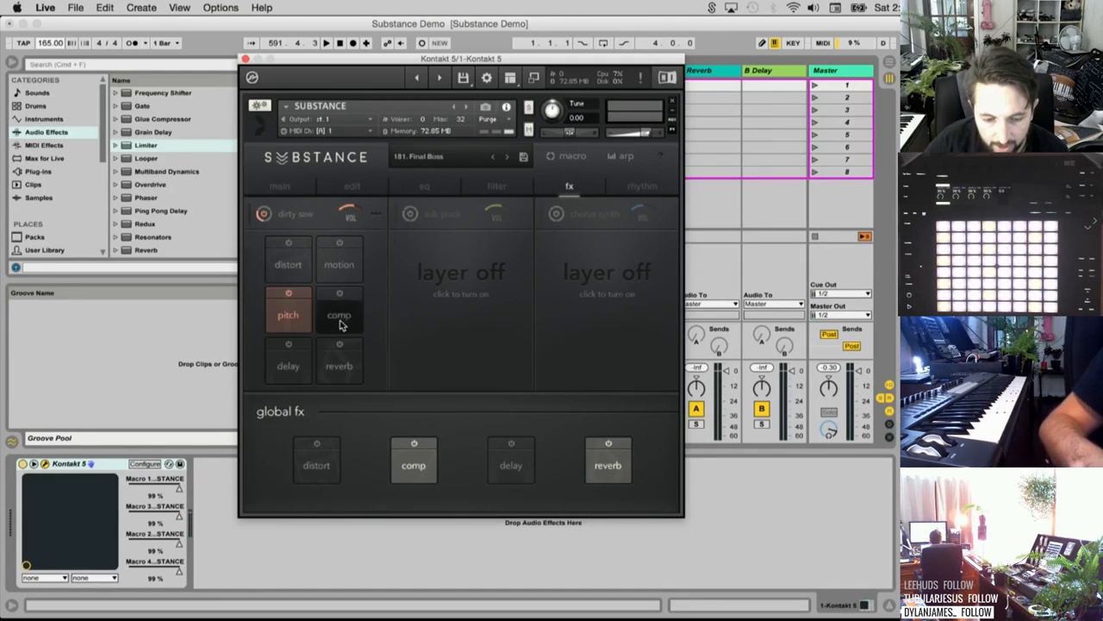
left_click(320, 316)
left_click(378, 237)
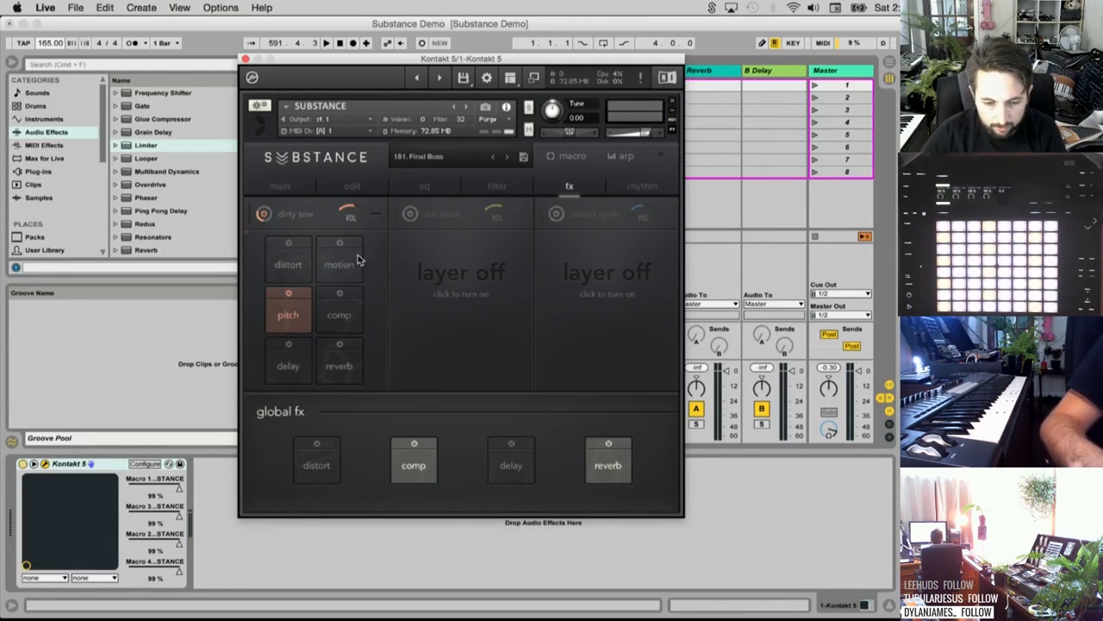
Turn on the first layer's compressor, adjust its ratio, attack and release, and set the amount to about 40 %
left_click(346, 325)
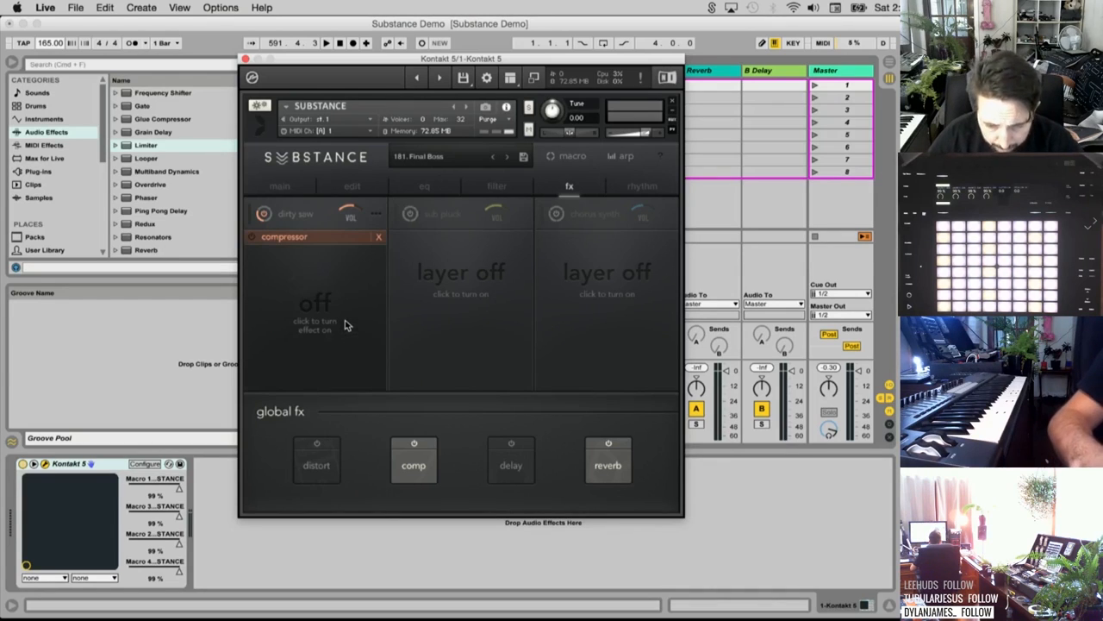
left_click(253, 237)
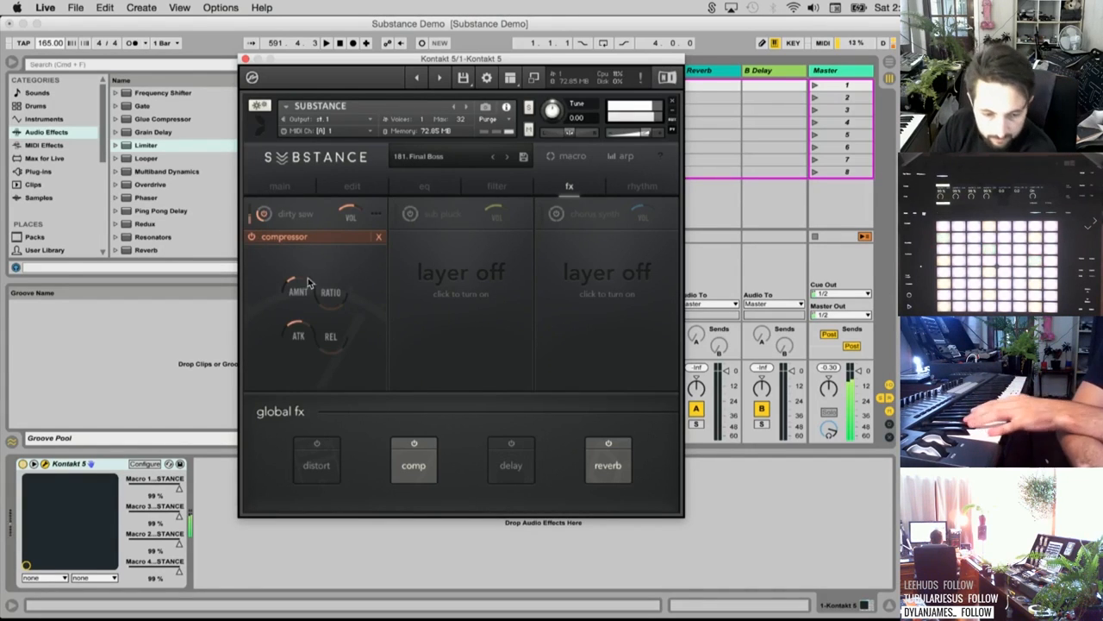
left_click_drag(299, 304, 337, 248)
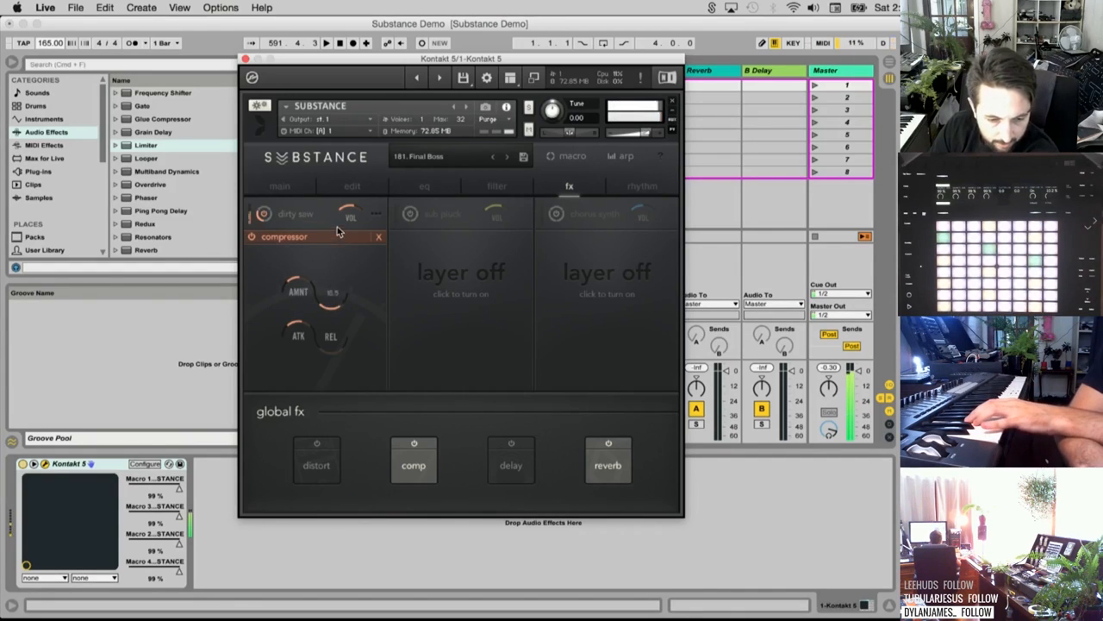
mouse_move(305, 337)
left_mouse_down()
mouse_move(299, 365)
mouse_move(333, 325)
mouse_move(333, 273)
mouse_move(300, 264)
mouse_move(305, 321)
left_mouse_up()
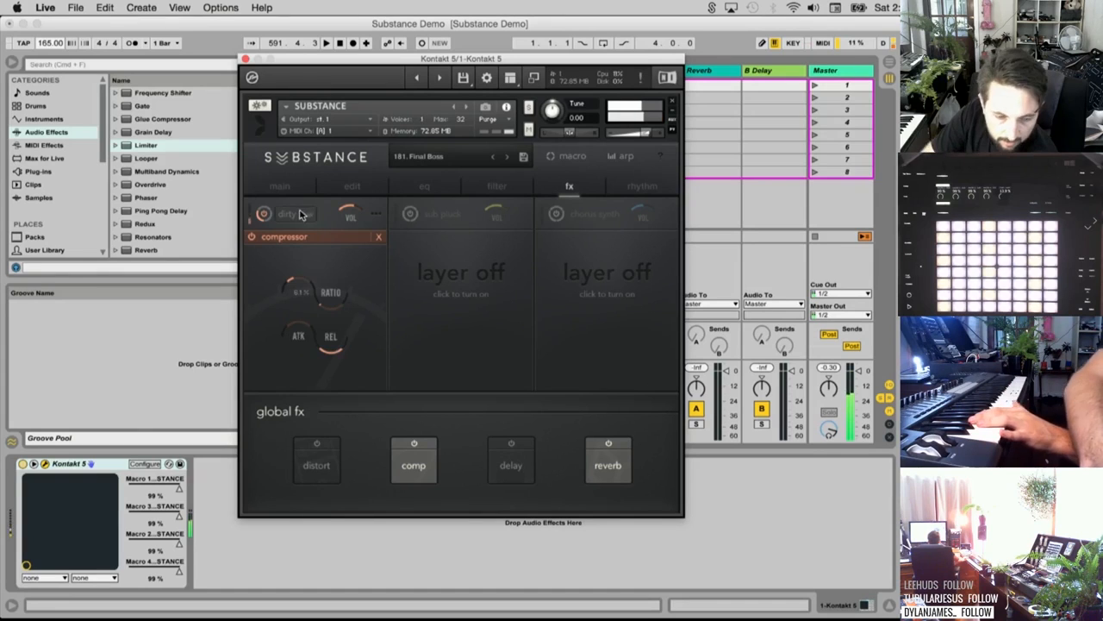
left_click_drag(289, 275, 287, 191)
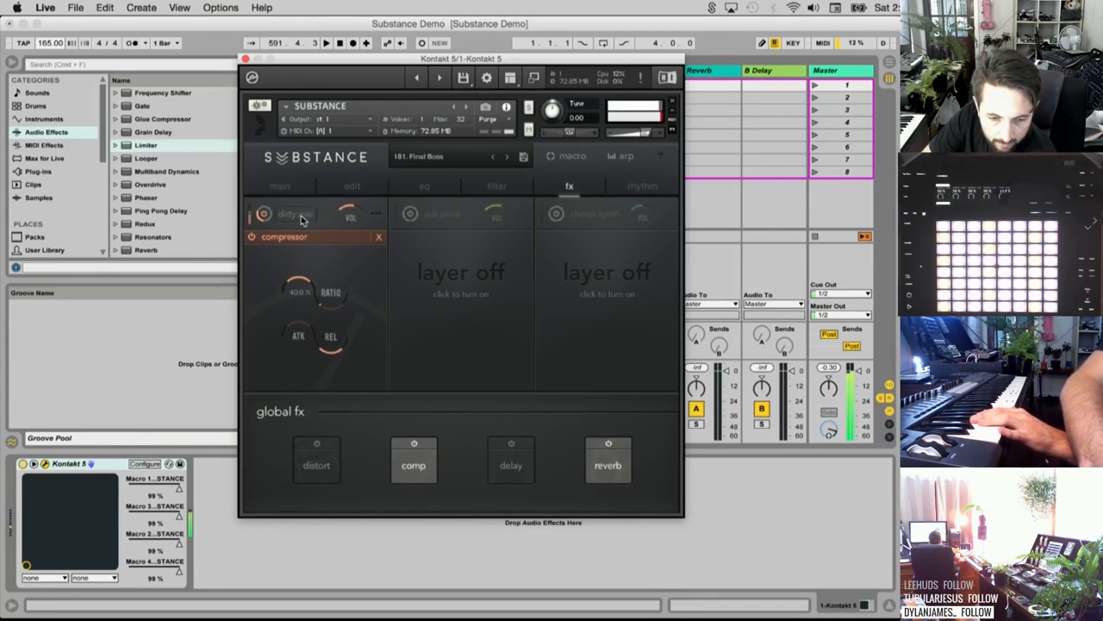
Try picked bass from processed bass guitars as the first layer's source, and settle on tube combo
left_click(293, 215)
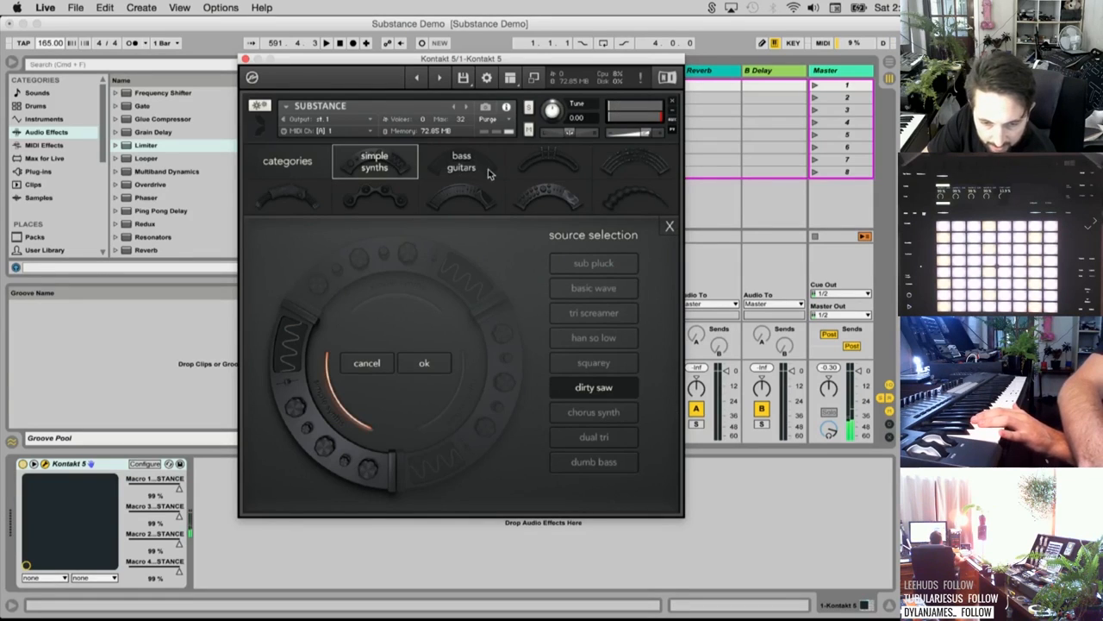
left_click(645, 167)
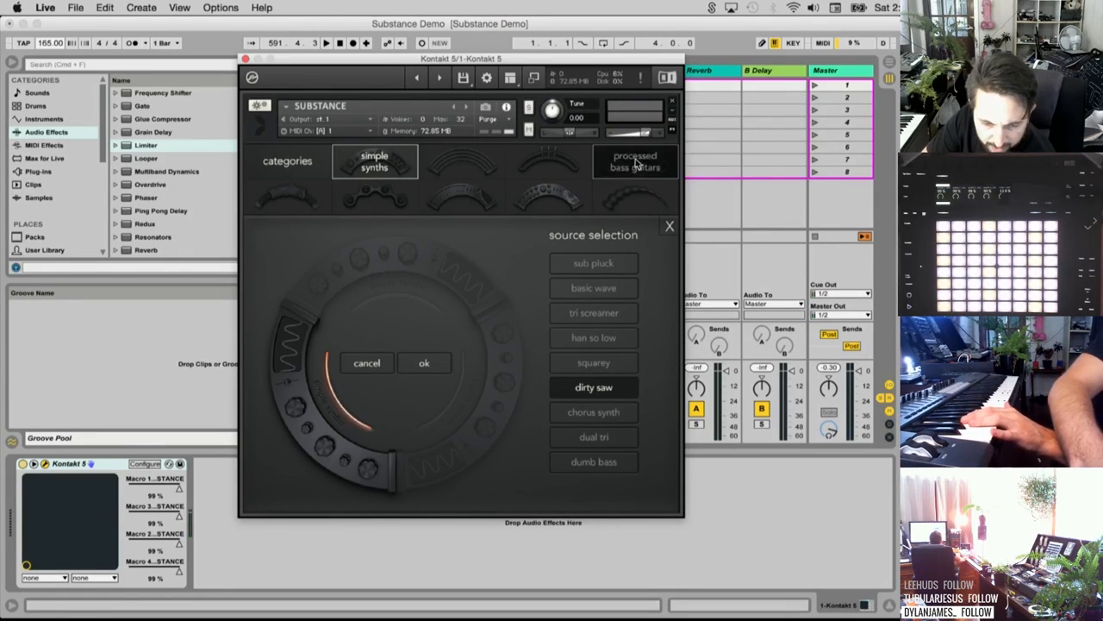
left_click(622, 360)
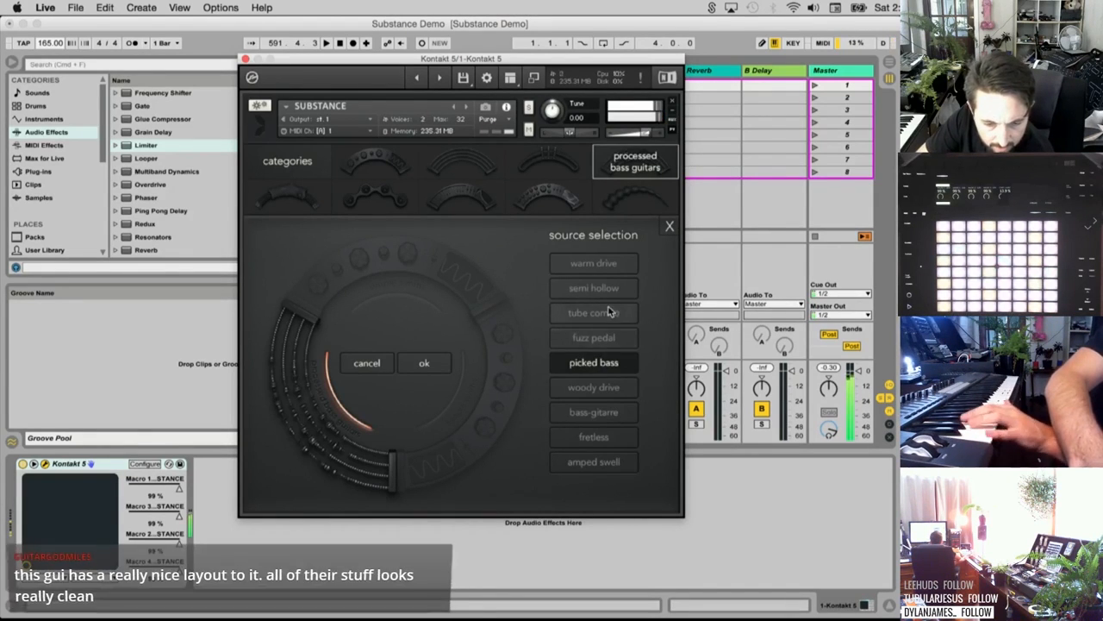
left_click(609, 313)
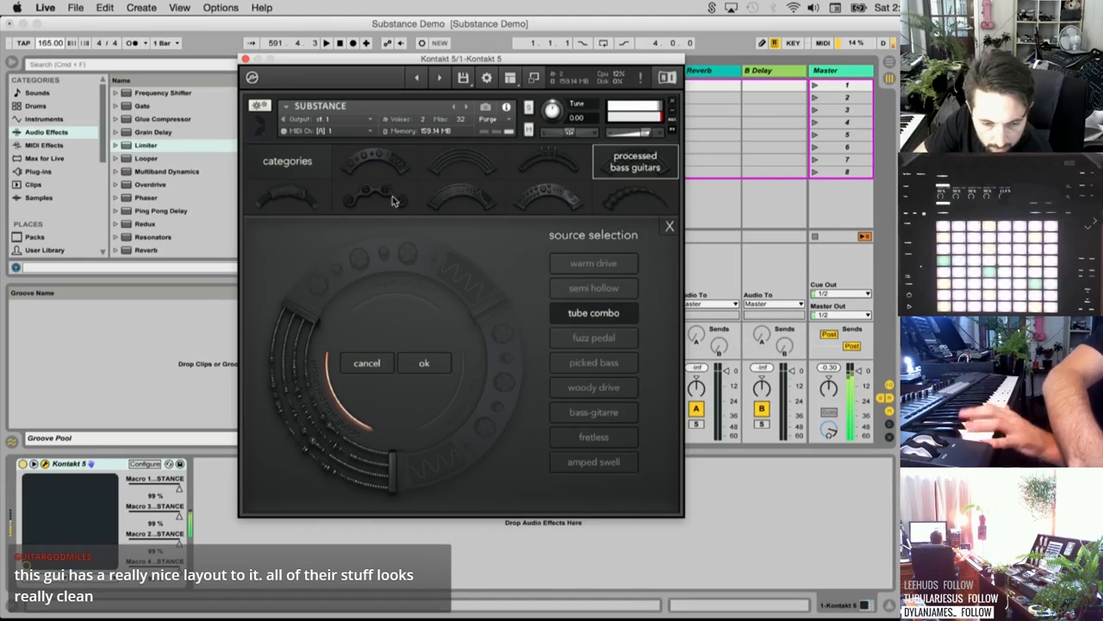
left_click(669, 227)
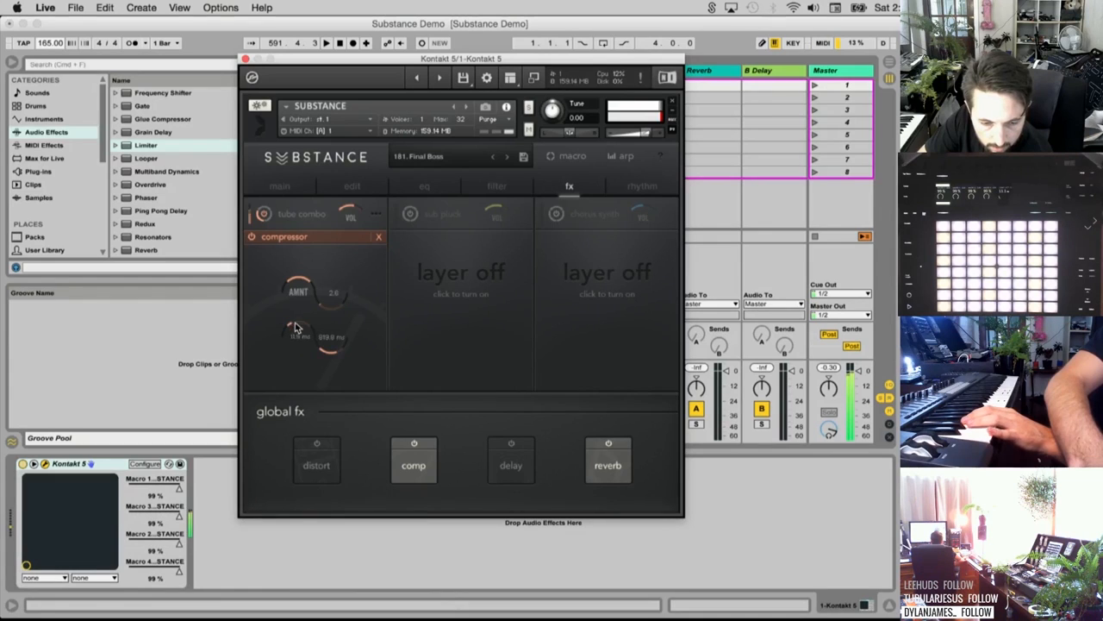
Toggle the compressor to compare the tube combo sound, switch it off and close its settings
left_click(252, 238)
left_click(252, 238)
left_click(379, 236)
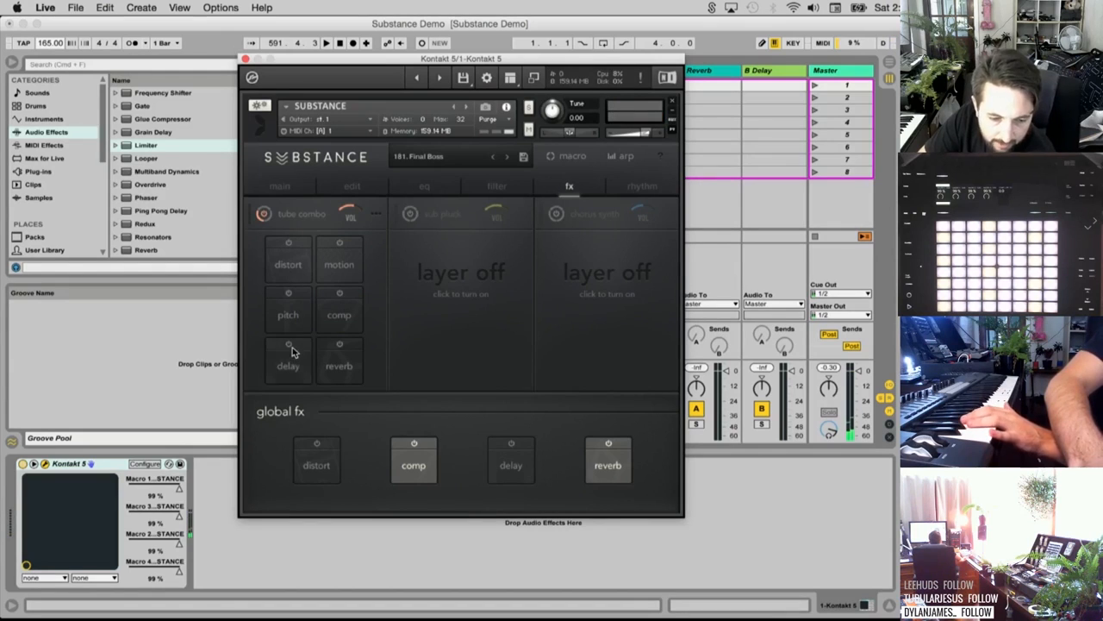
Turn on the first layer's delay, adjust its time, set feedback to about 72 % and raise the pan
left_click(296, 384)
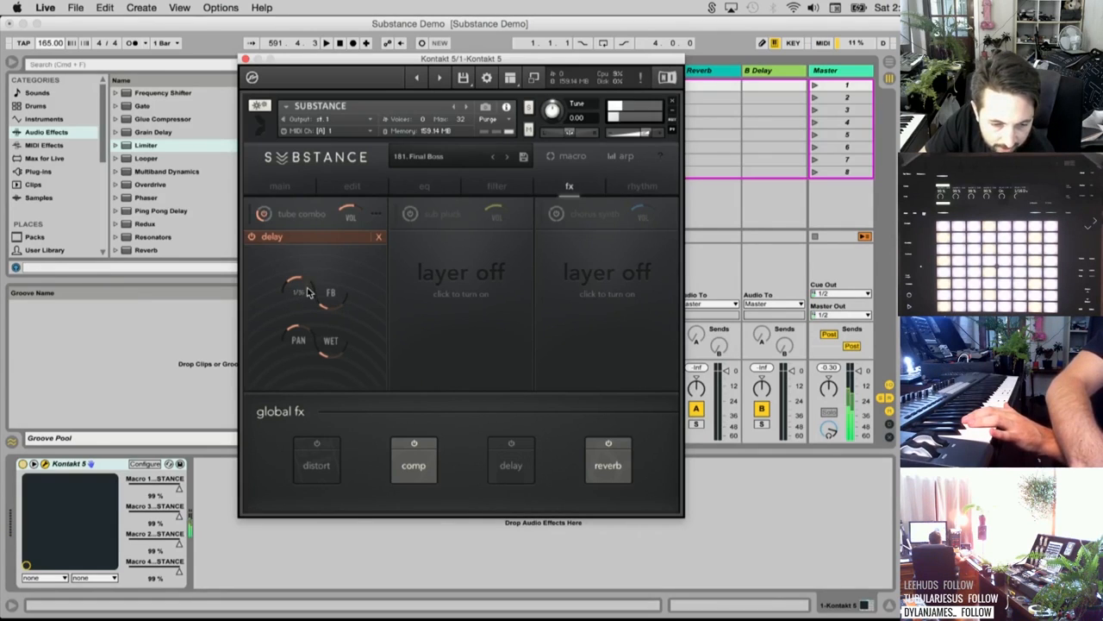
left_click_drag(309, 272, 336, 287)
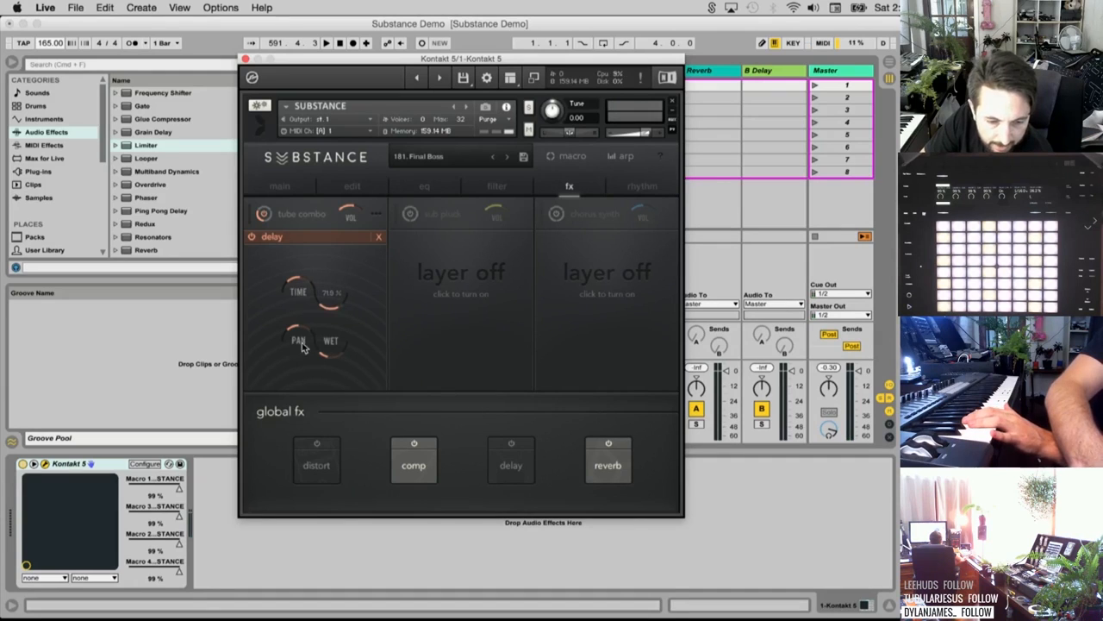
left_click_drag(302, 326, 313, 297)
Set the project tempo to 99 BPM and adjust the delay's time, wet level and feedback
left_click(55, 40)
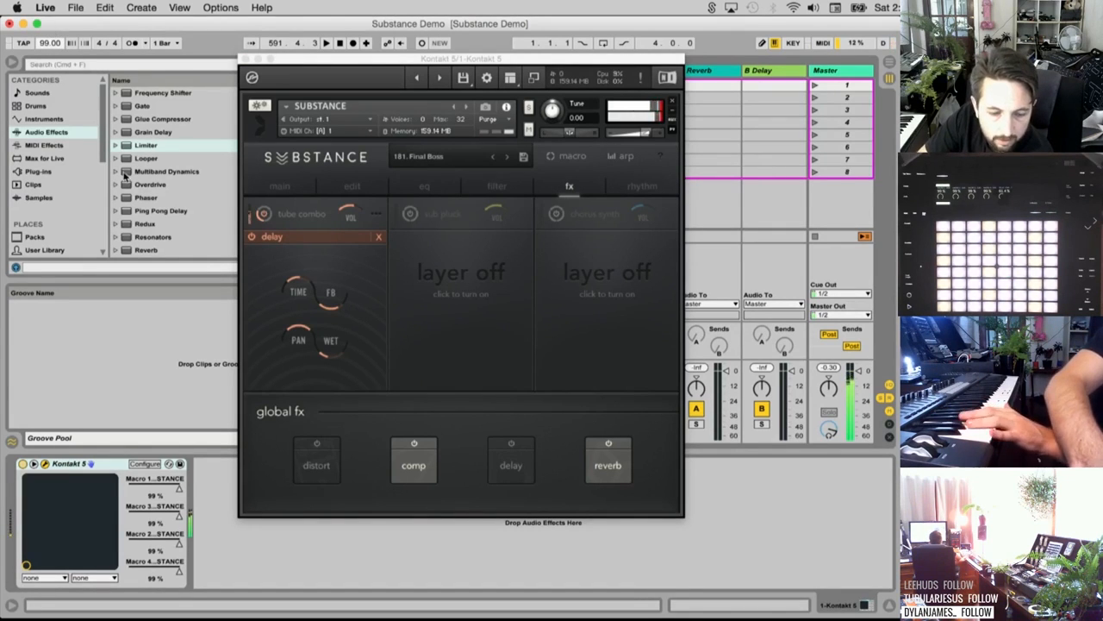
left_click(302, 299)
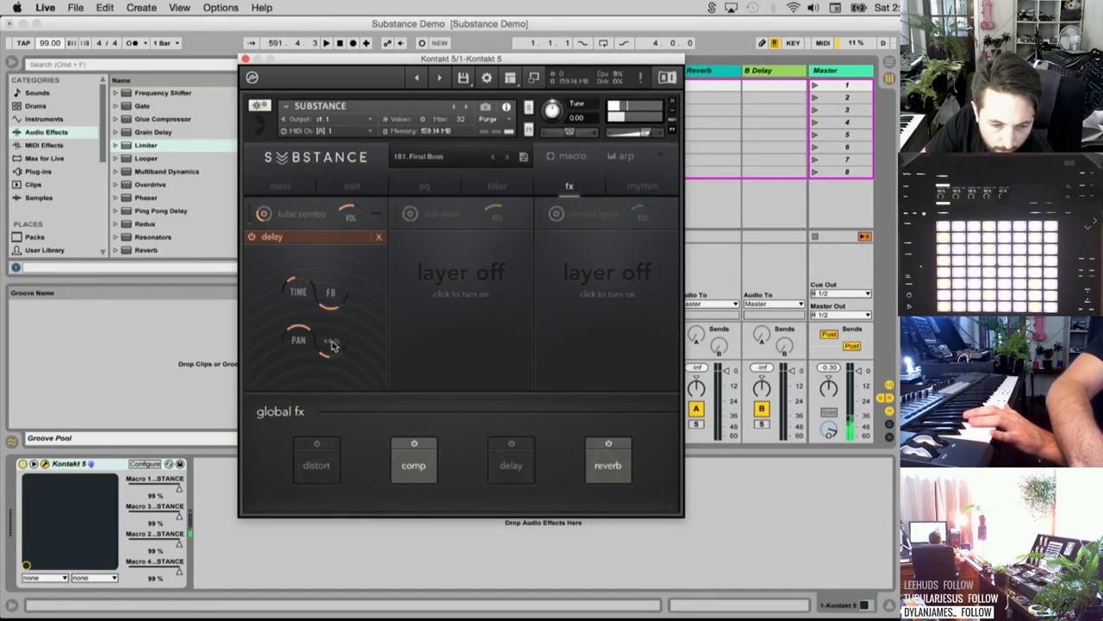
left_click_drag(331, 294, 335, 276)
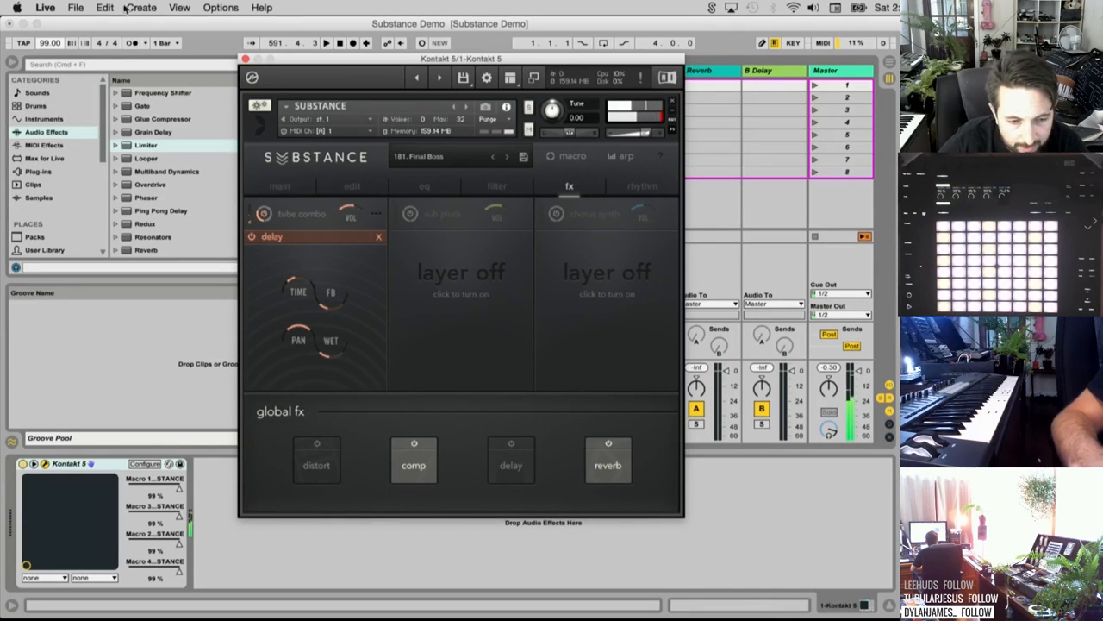
Set the project tempo to 129 BPM and close the delay effect
left_click_drag(50, 44, 49, 18)
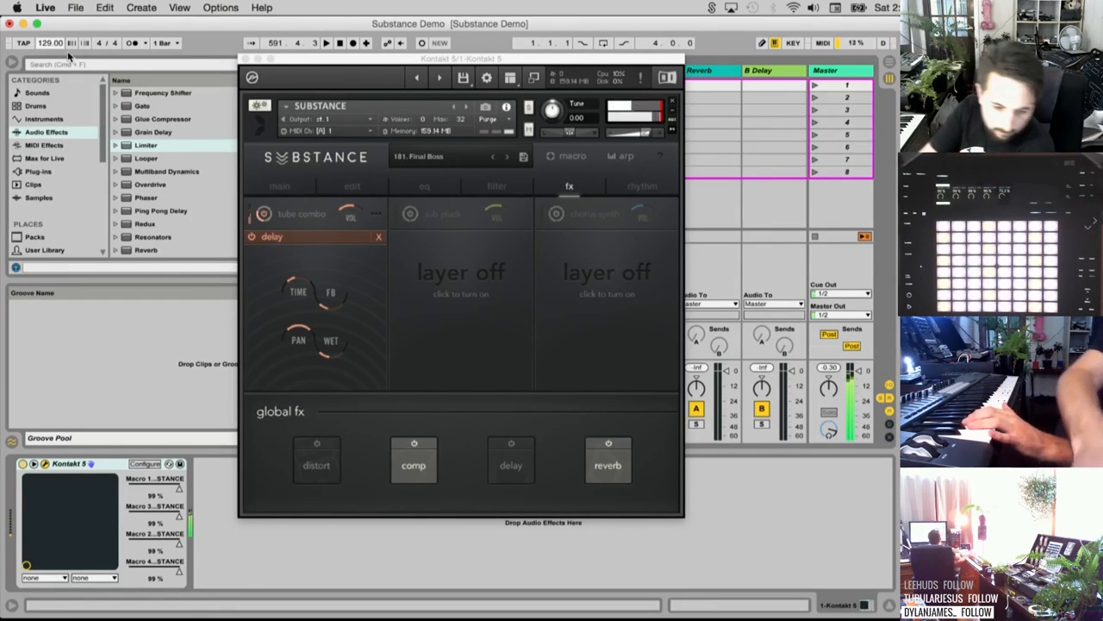
left_click(379, 236)
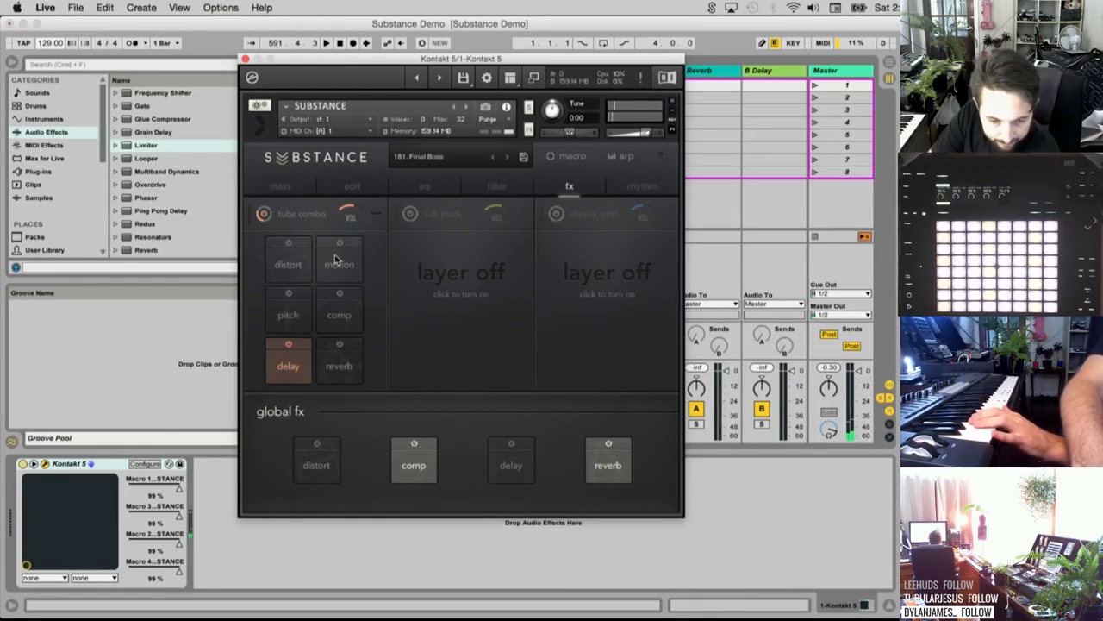
Turn on the first layer's reverb with a pre-delay of 0.00 ms and raise its size and wet level
left_click(341, 352)
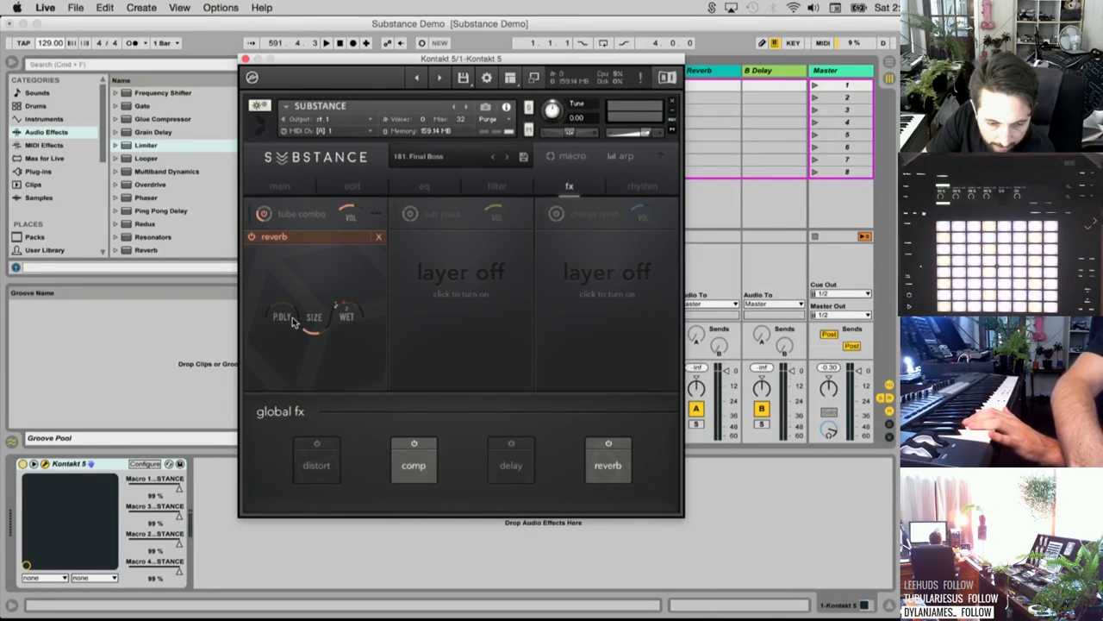
left_click_drag(294, 322, 290, 315)
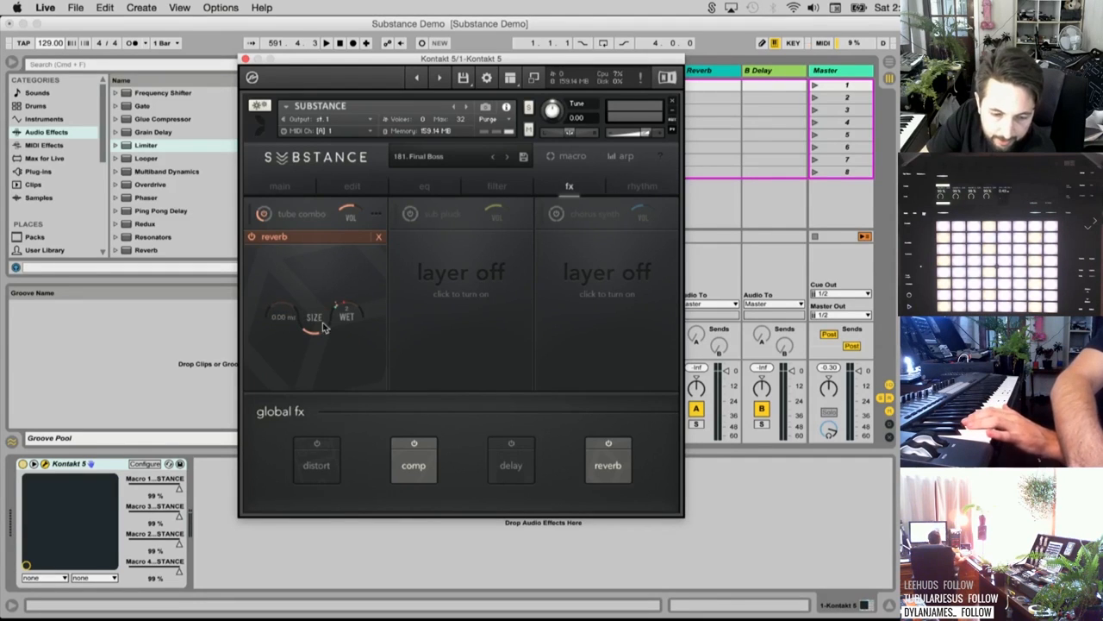
left_click_drag(345, 316, 352, 220)
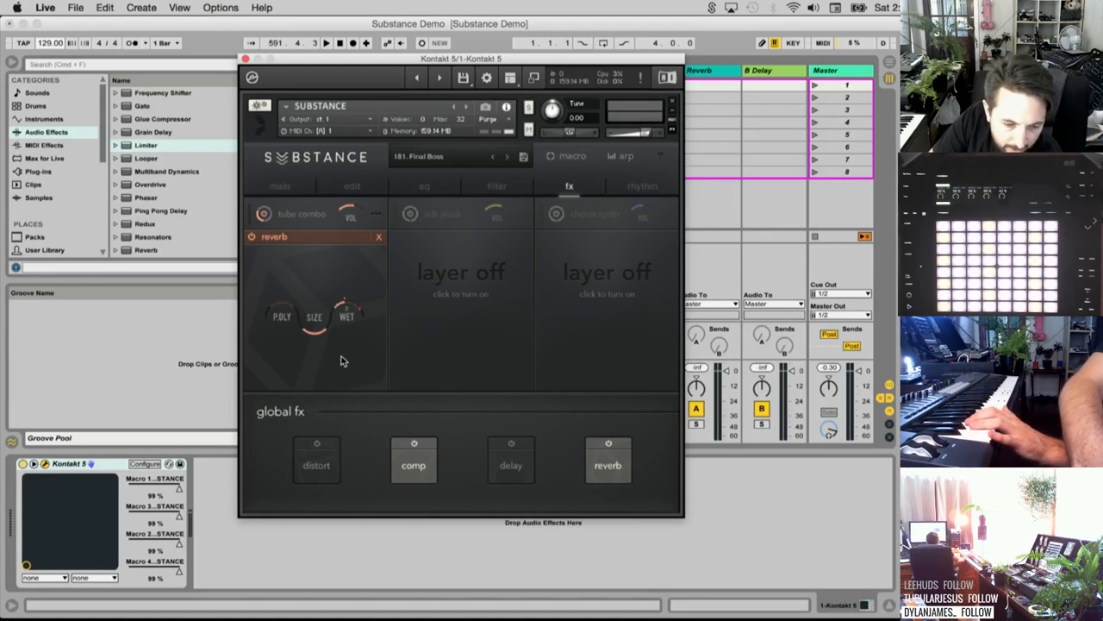
Move the main page's reverb slider to its upper end and return to the effects page
left_click(281, 187)
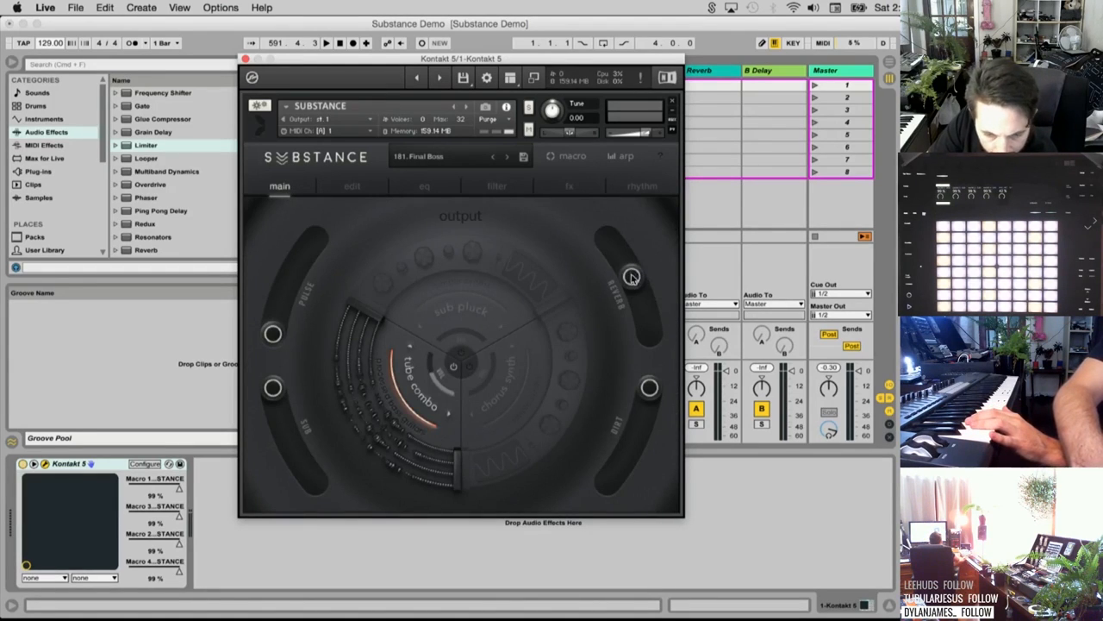
left_click_drag(631, 276, 558, 102)
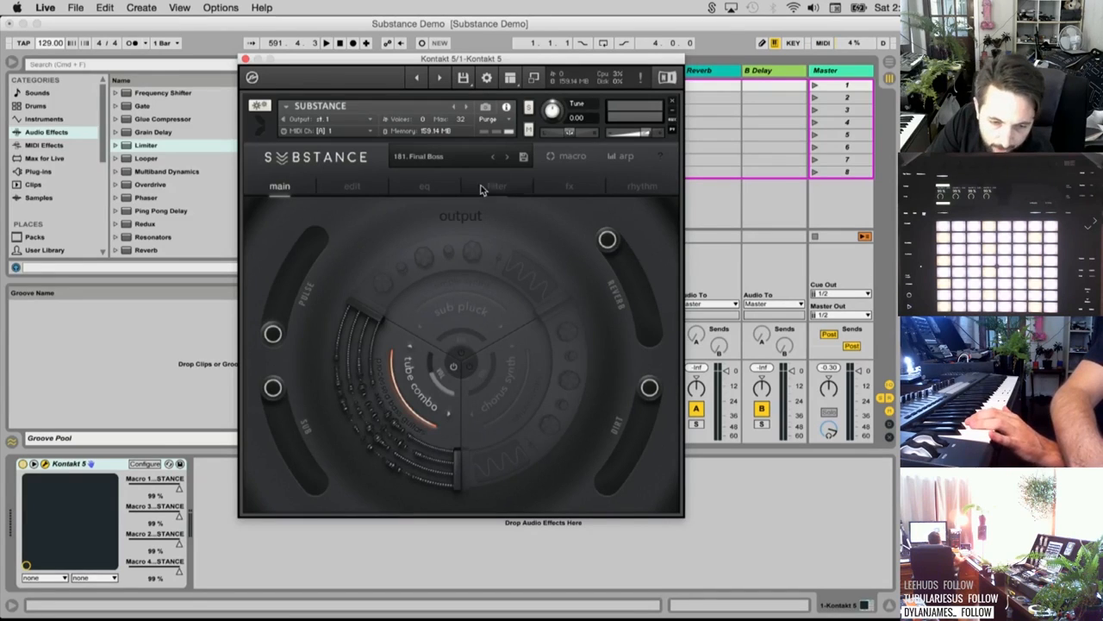
left_click(568, 188)
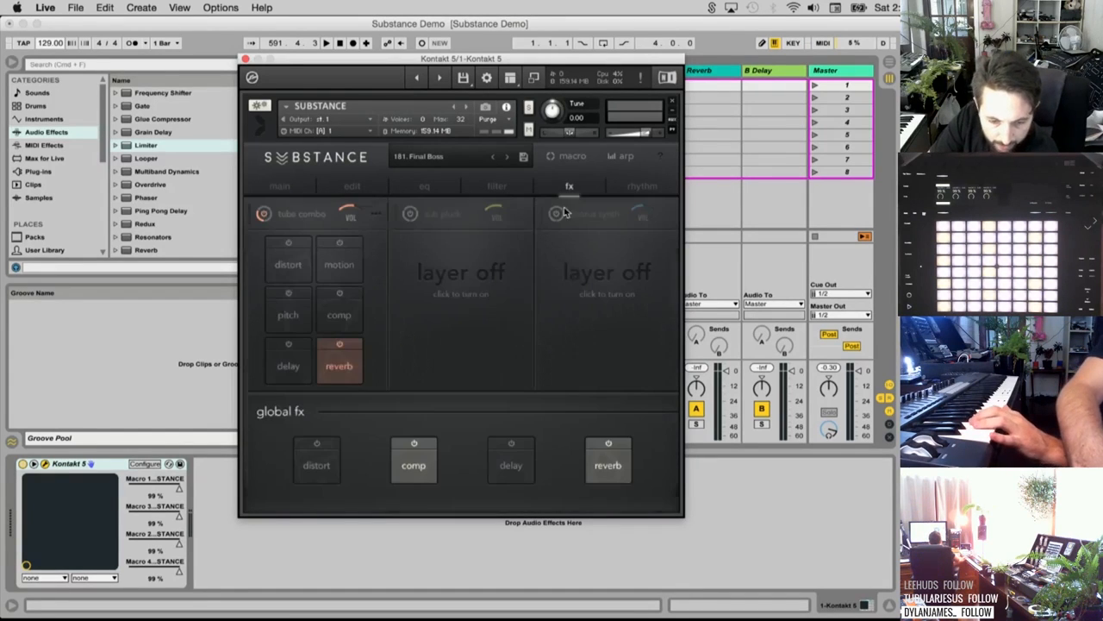
Set the first layer's reverb wet level to 0 % and check the main page before returning to the effects page
left_click(353, 367)
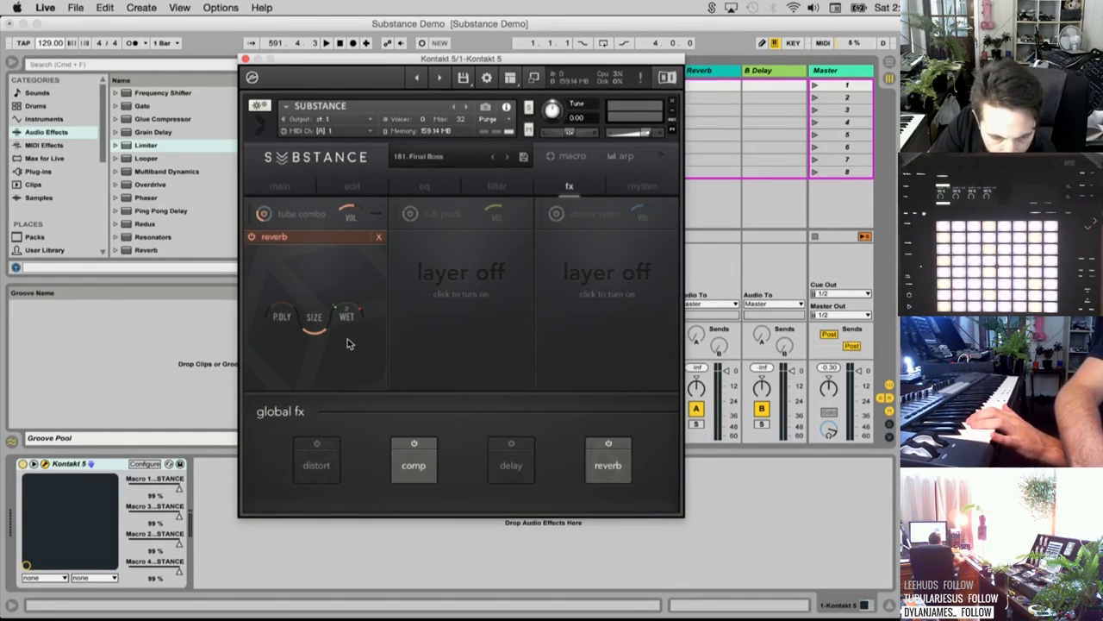
left_click_drag(348, 317, 345, 237)
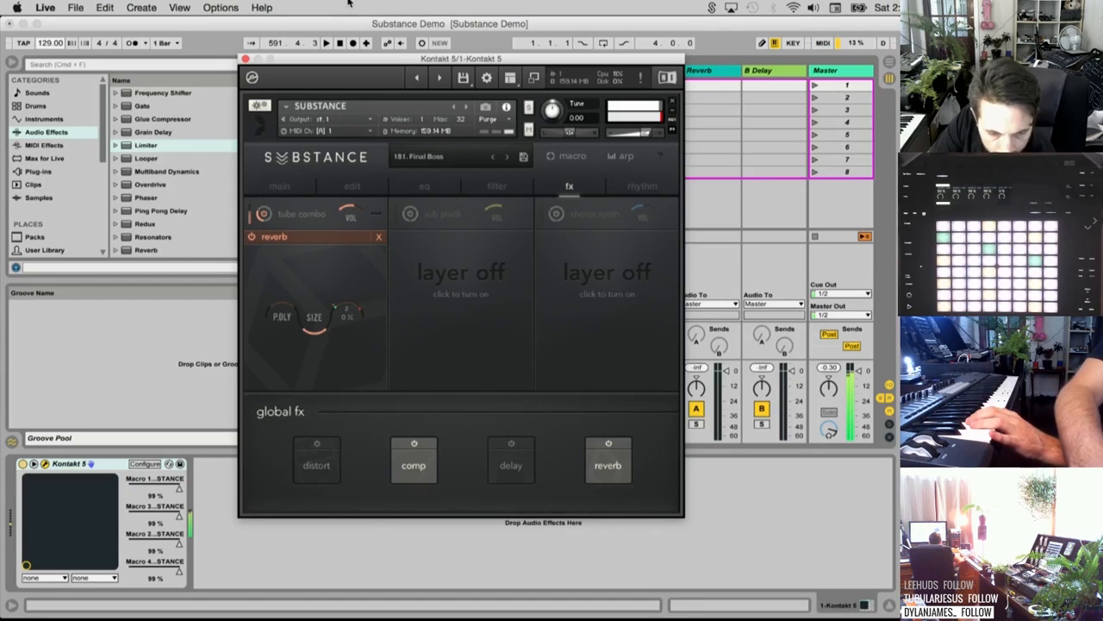
left_click(279, 186)
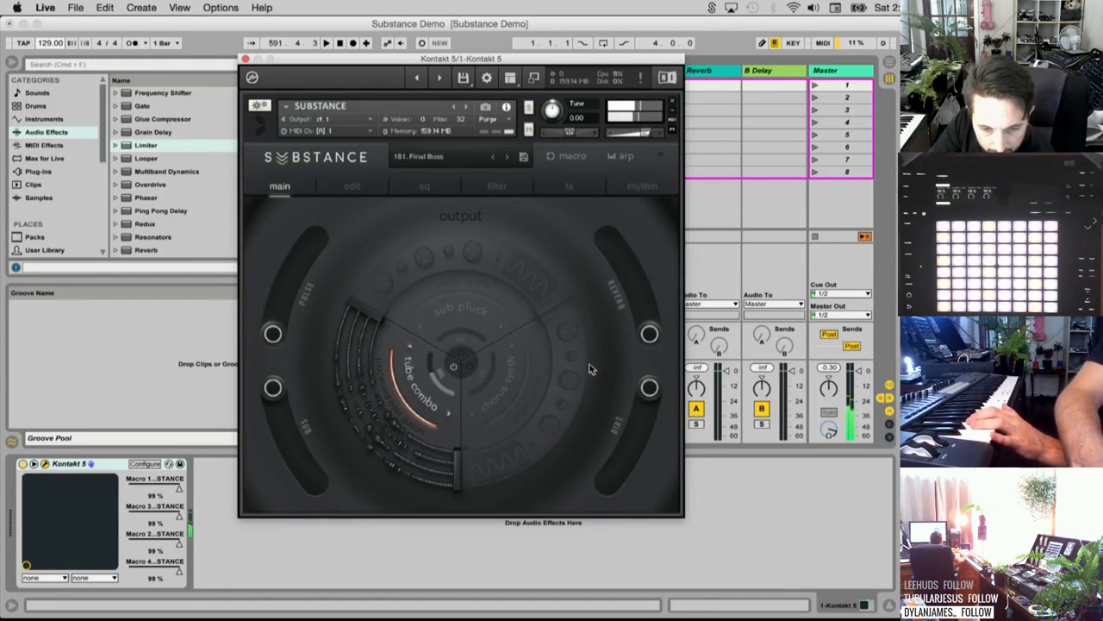
left_click(560, 186)
Reopen the first layer's reverb and adjust its size and wet level
left_click(344, 379)
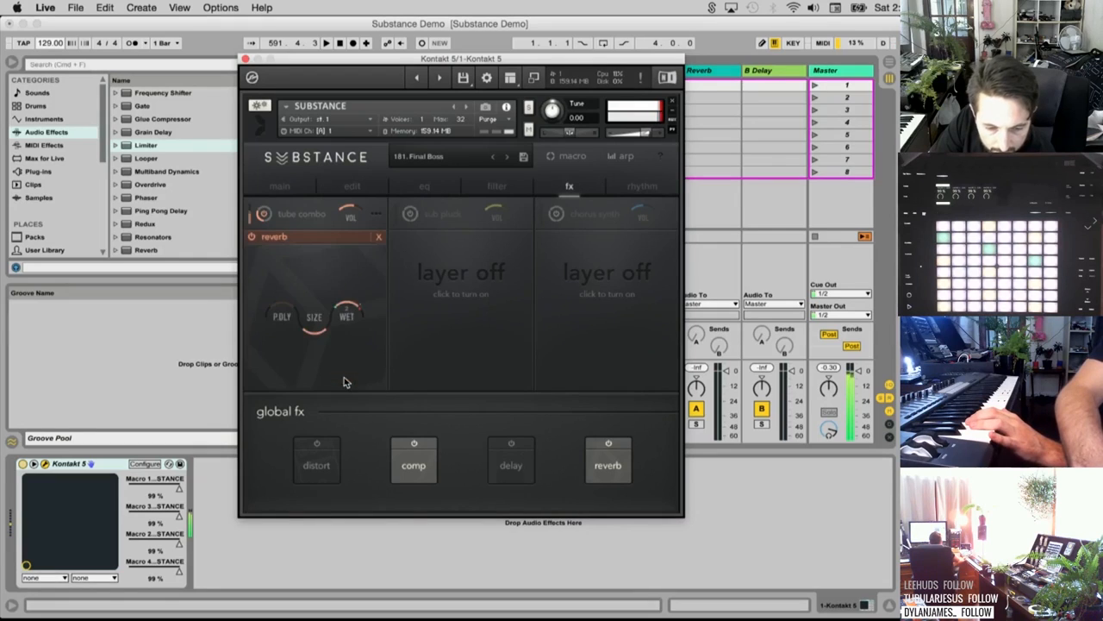
mouse_move(349, 307)
left_mouse_down()
mouse_move(346, 352)
mouse_move(341, 288)
left_mouse_up()
left_click_drag(316, 323, 357, 295)
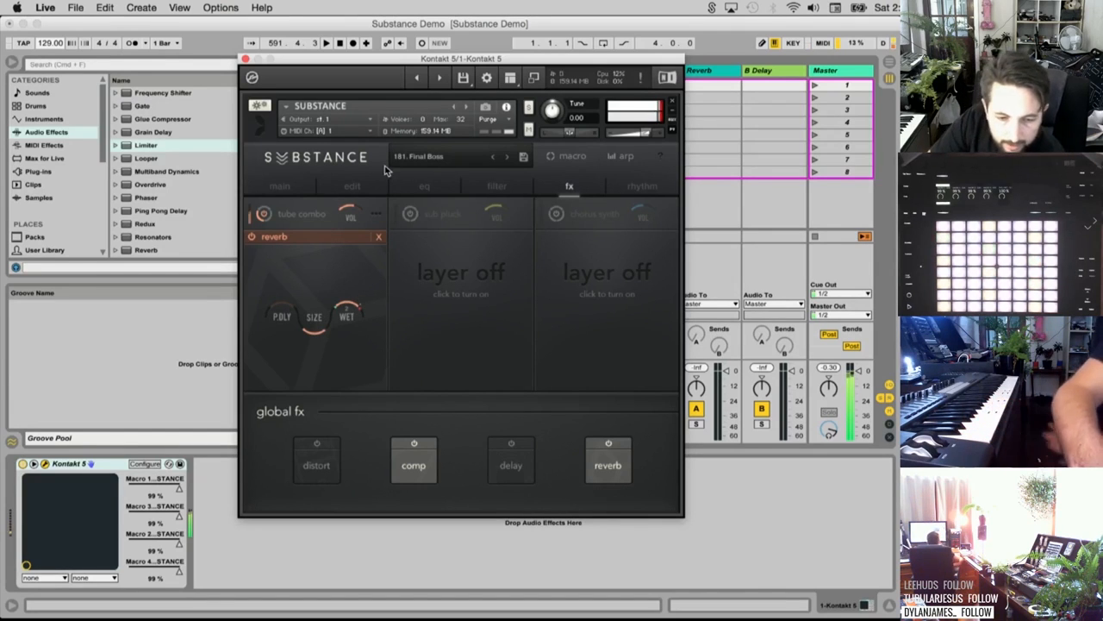
Replace the first layer's tube combo source with just swell from the low brass & woodwinds category
left_click(306, 212)
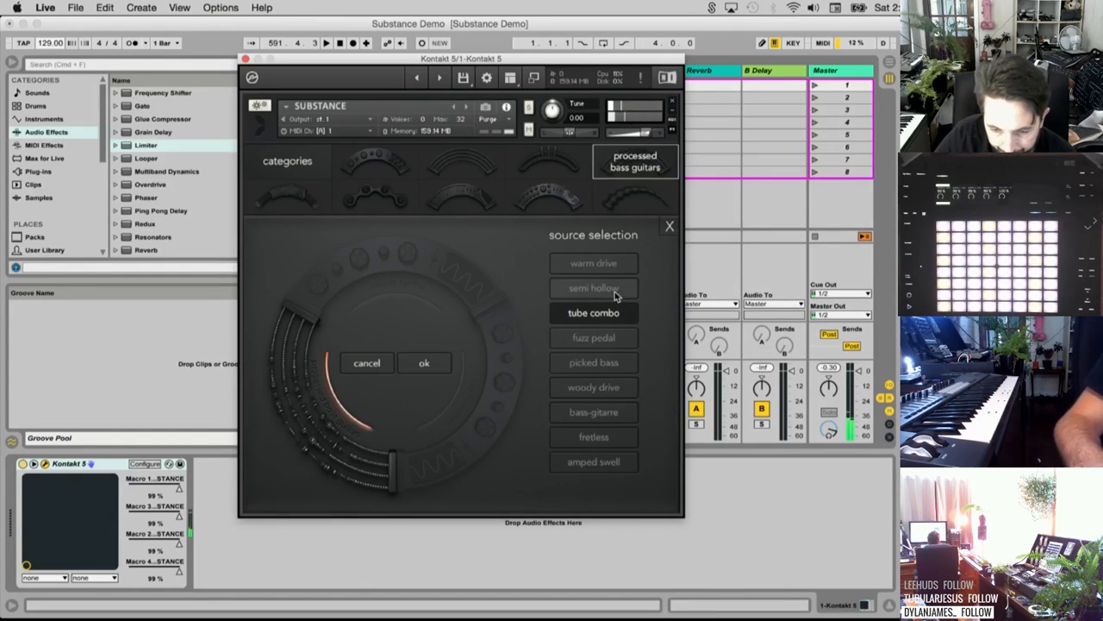
left_click(611, 199)
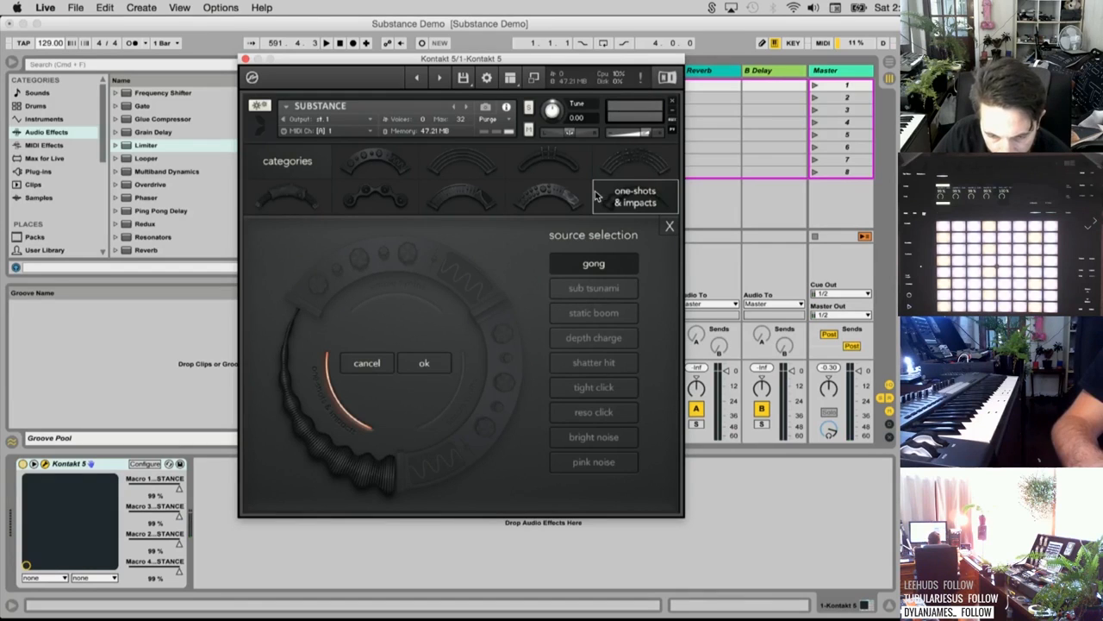
left_click(548, 196)
left_click(625, 197)
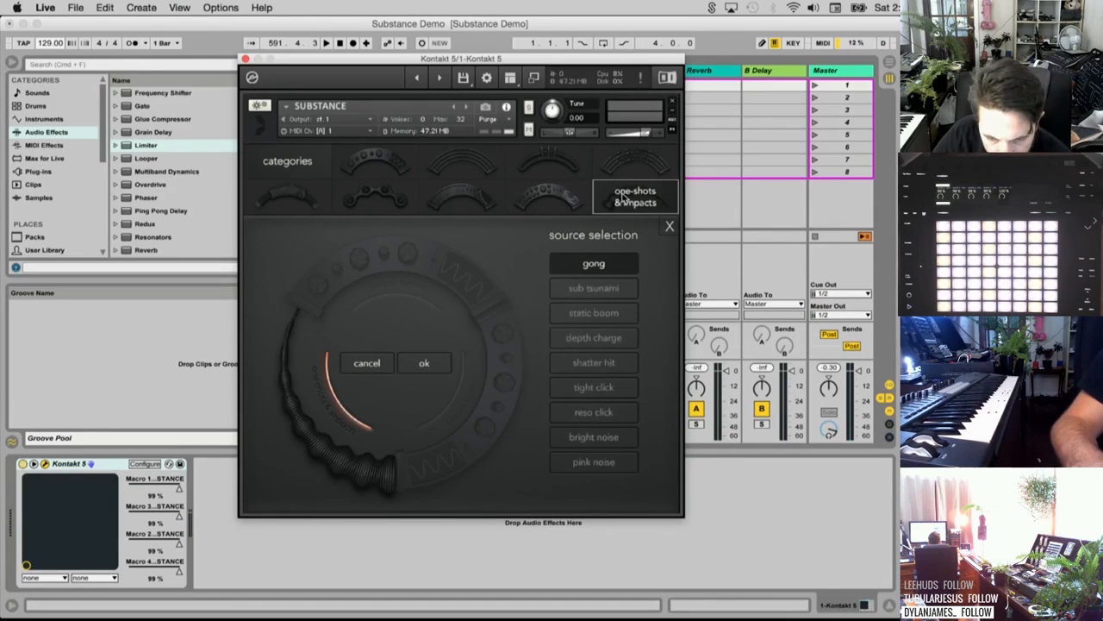
left_click(549, 172)
left_click(574, 288)
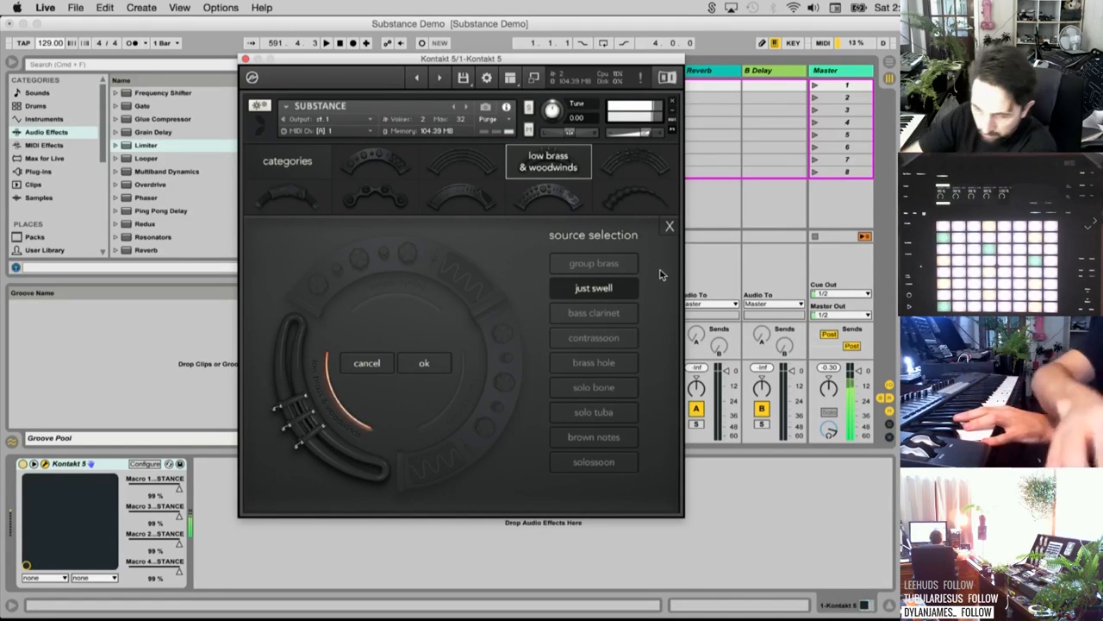
left_click(671, 229)
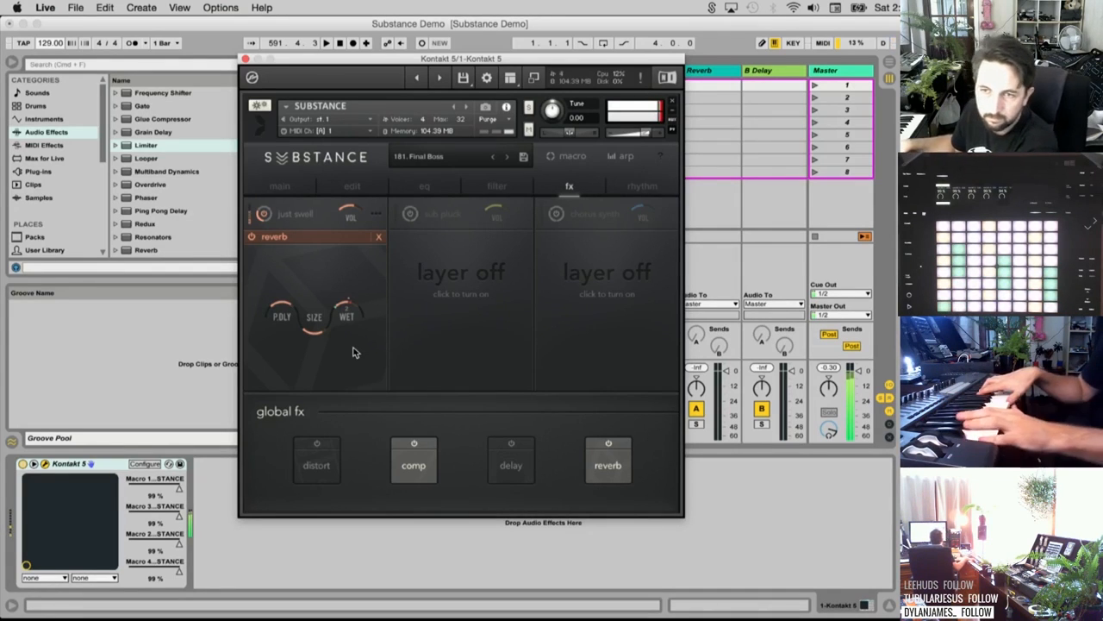
Change the first layer's source to squarey from simple synths and switch off the chorus synth layer
left_click(296, 215)
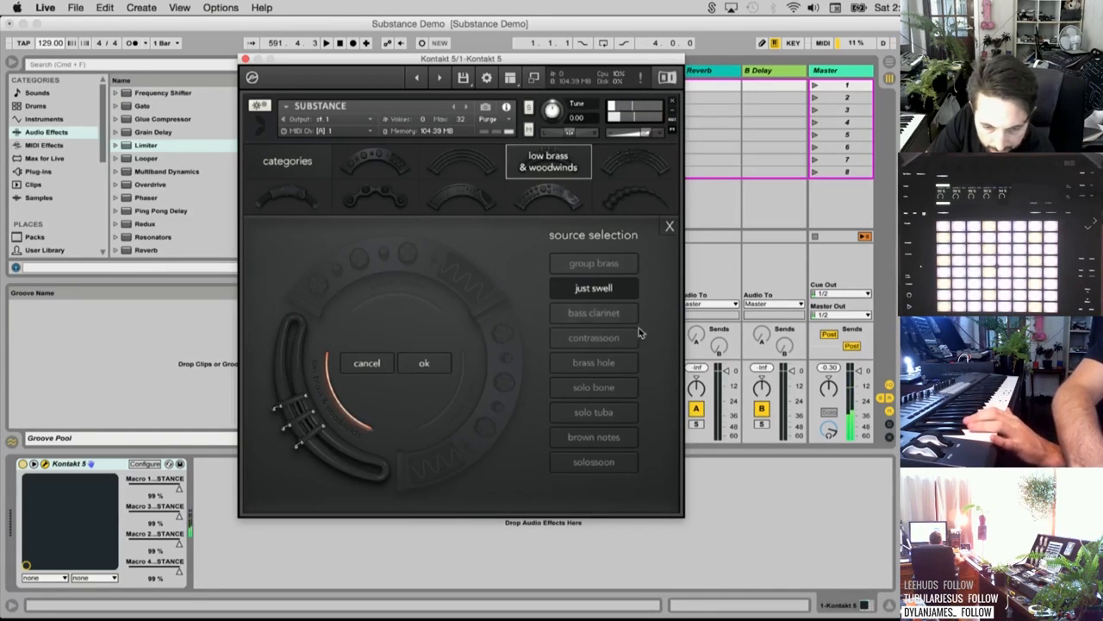
left_click(371, 165)
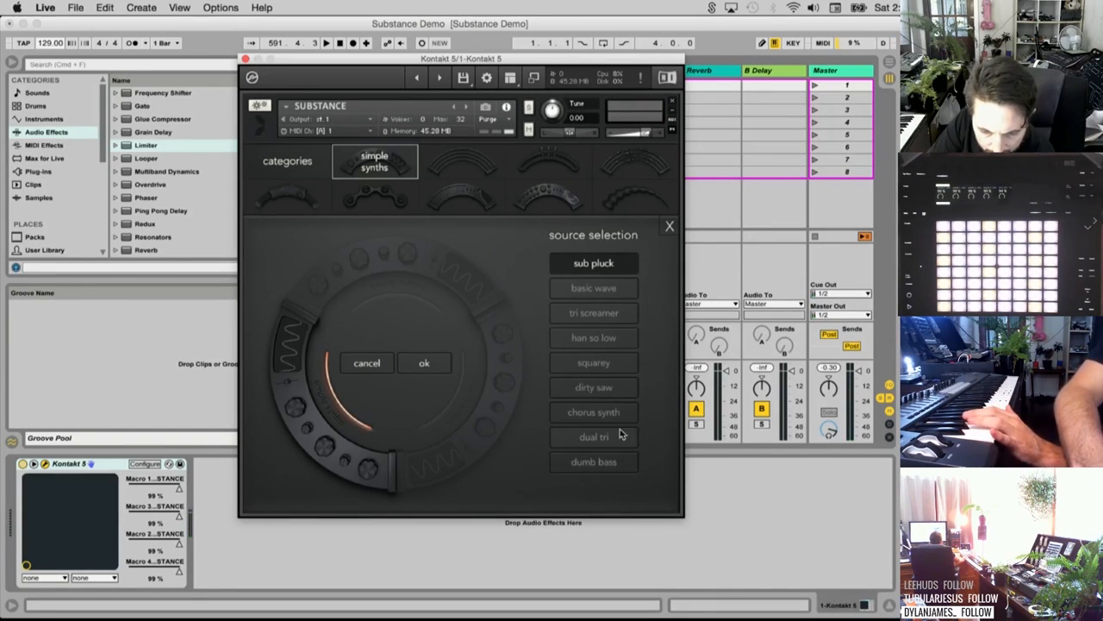
left_click(601, 363)
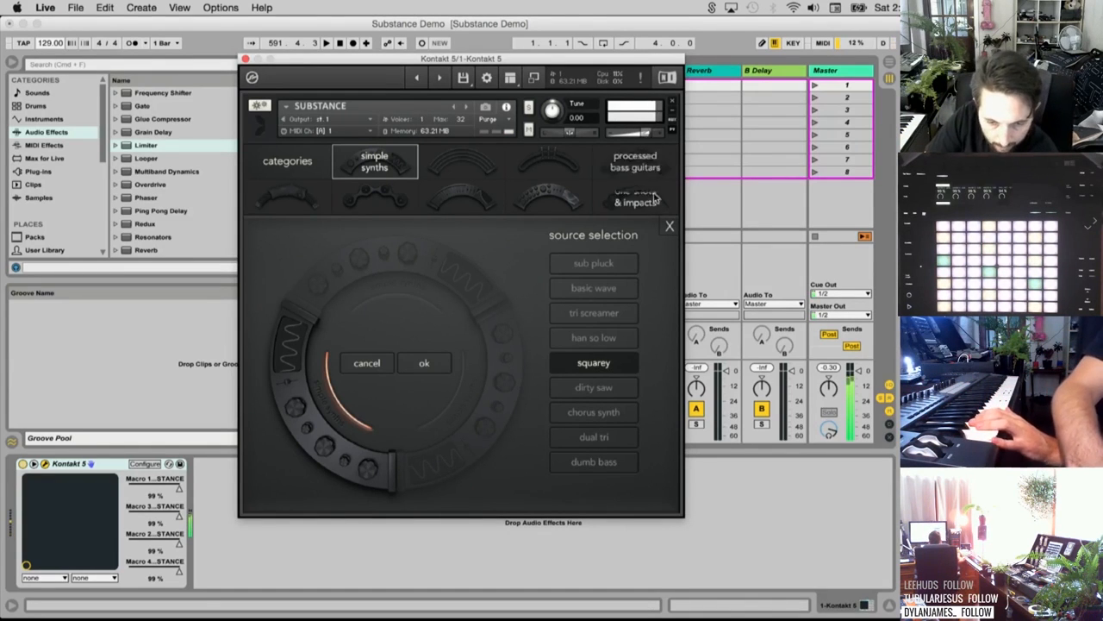
left_click(669, 227)
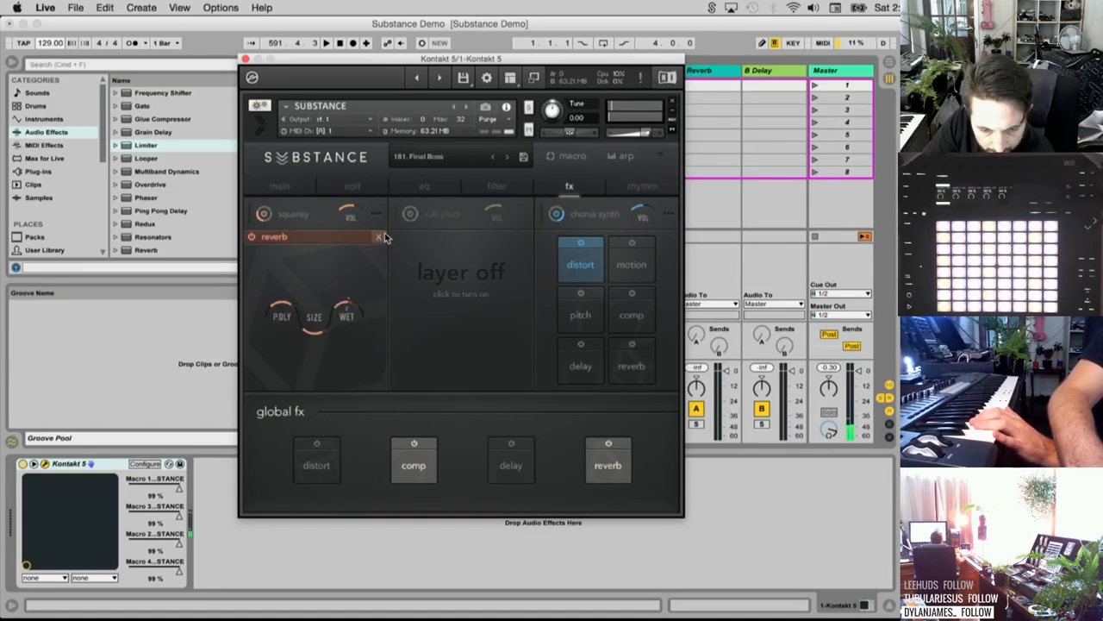
left_click(556, 214)
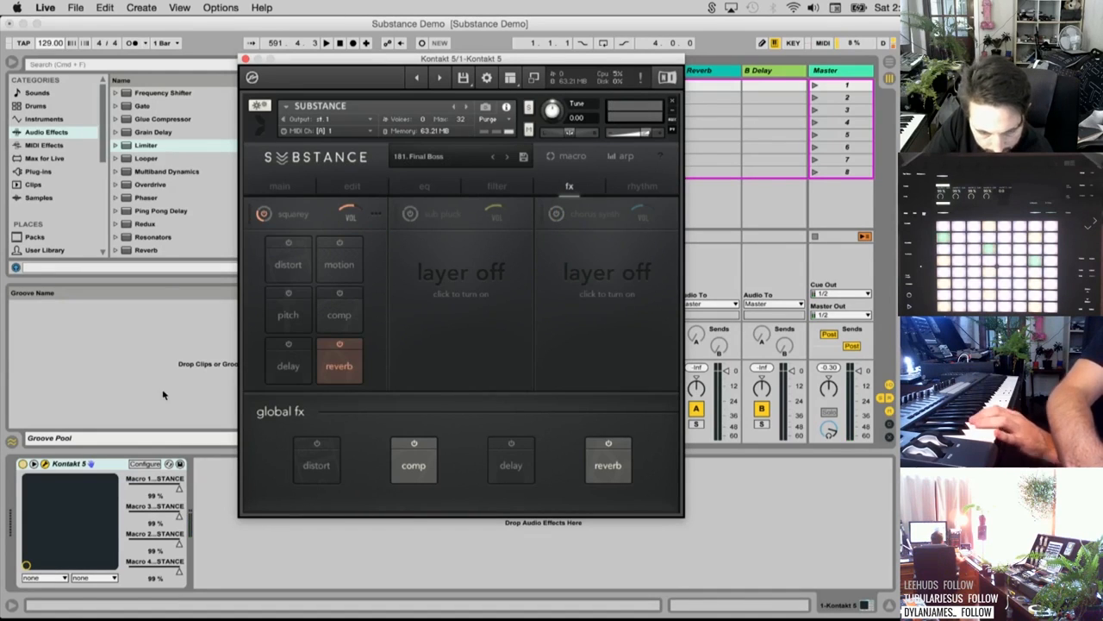
Open the global distortion effect, switch it on and view the available cabinet types
left_click(316, 467)
left_click(261, 413)
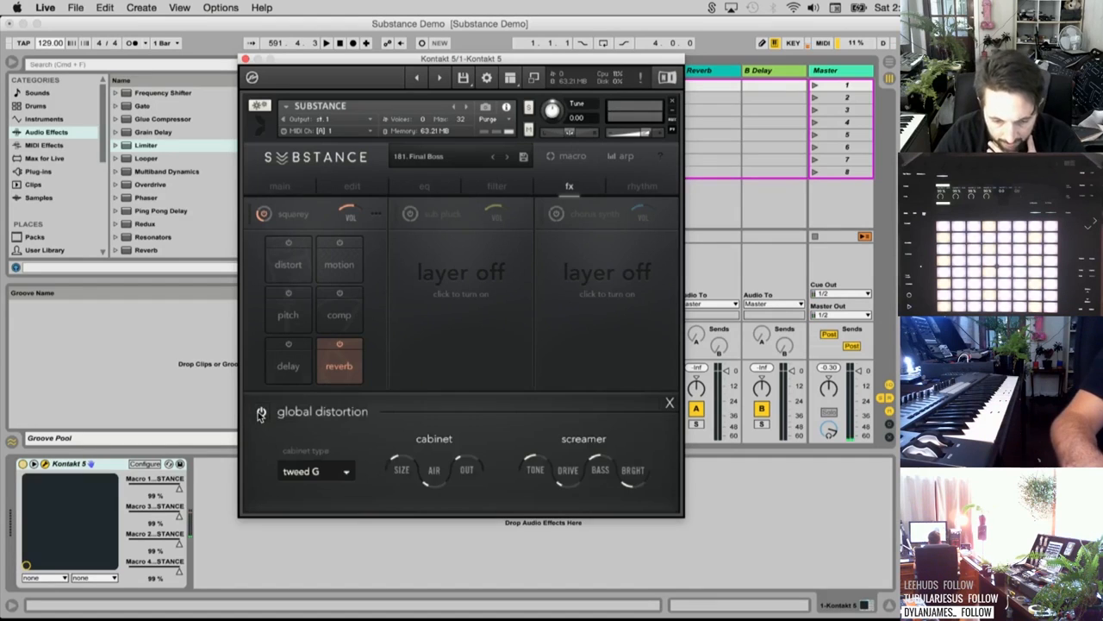
left_click(342, 476)
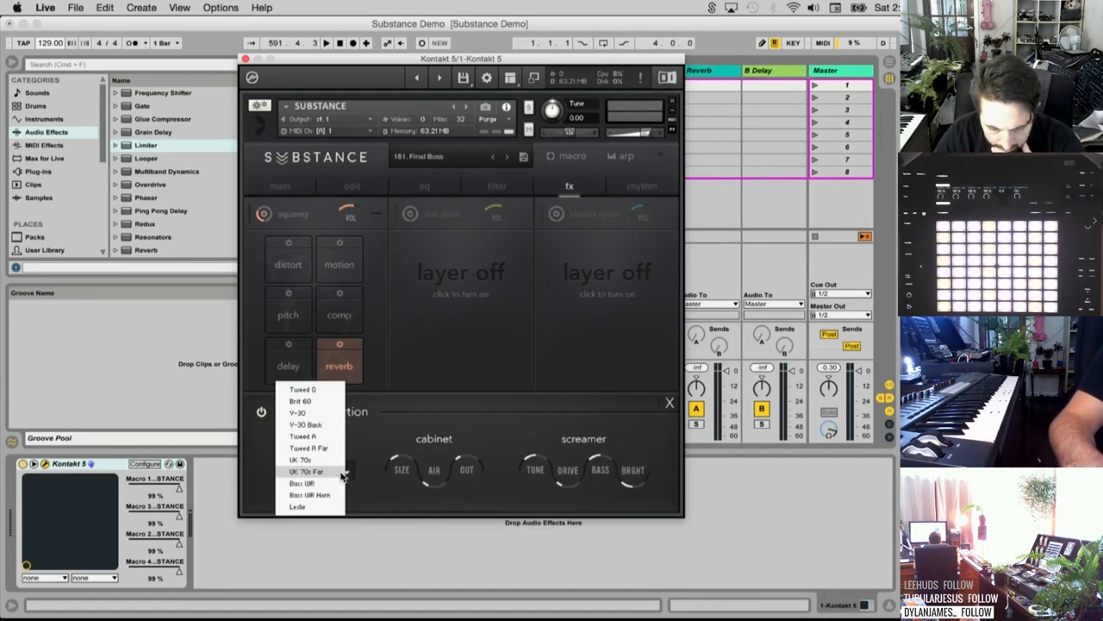
left_click(356, 423)
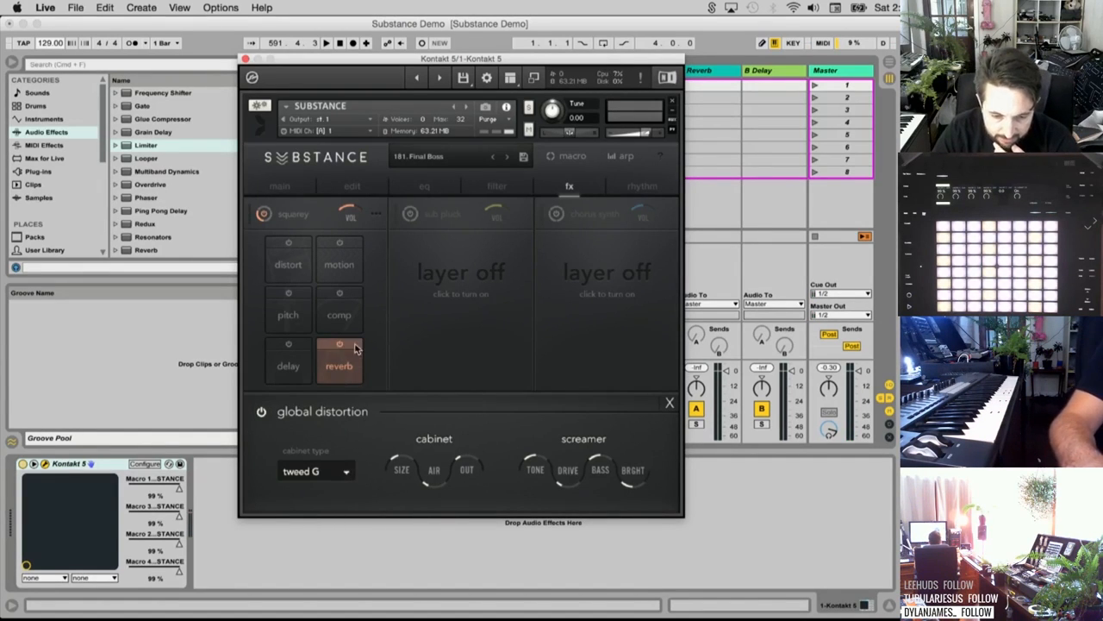
Turn off the first layer's reverb and choose the Tweed G cabinet for the global distortion
left_click(348, 372)
left_click(343, 472)
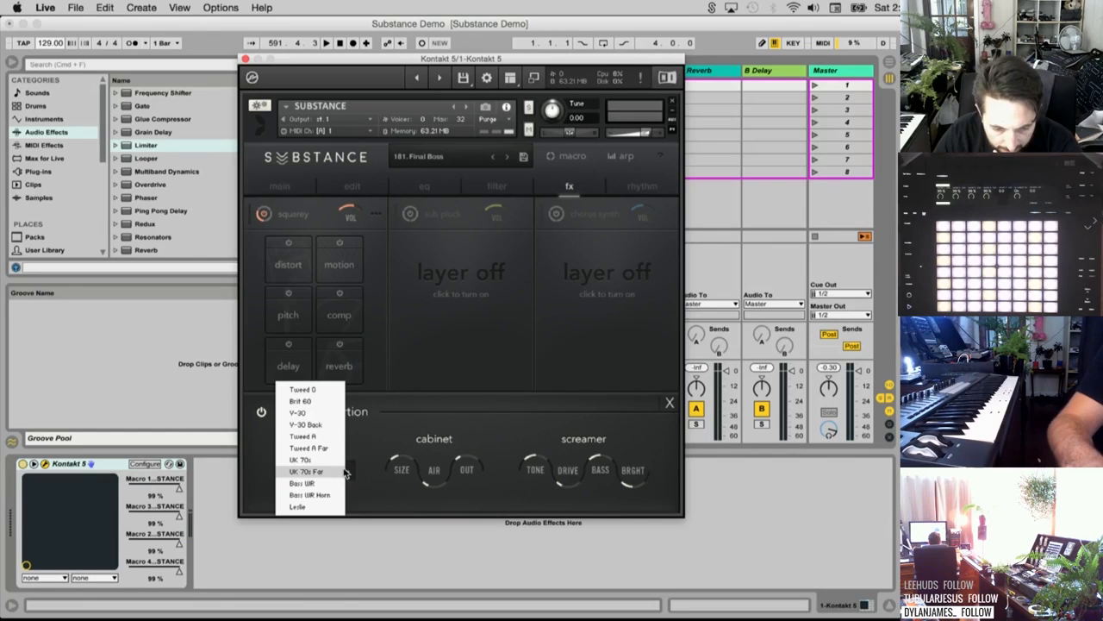
left_click(318, 391)
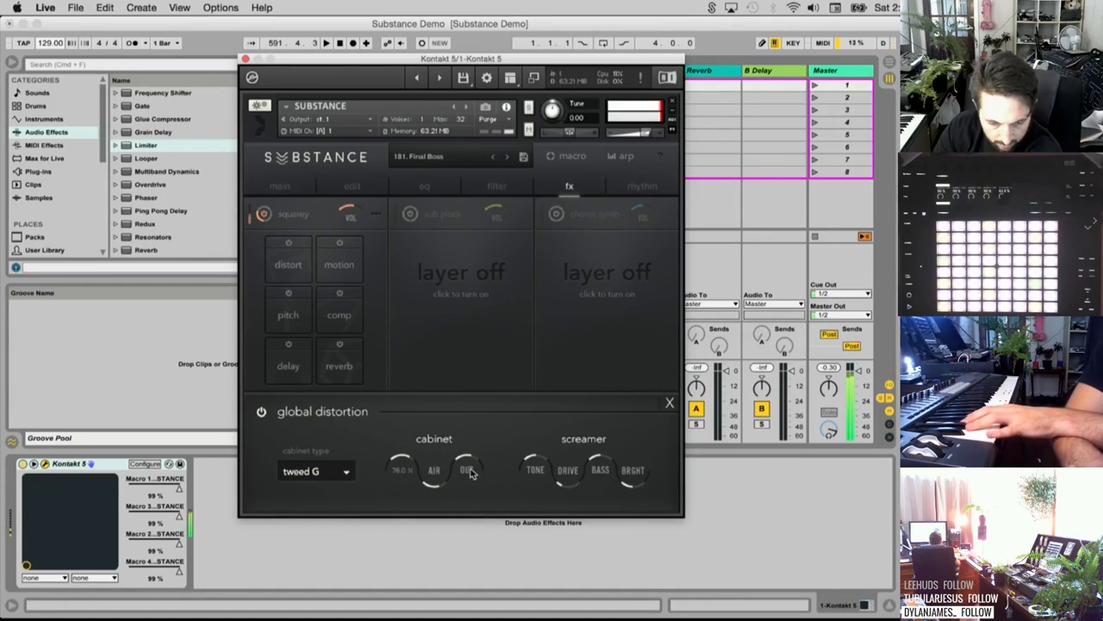
Try the Brit 60 and Tweed A cabinet types in the global distortion
left_click(331, 471)
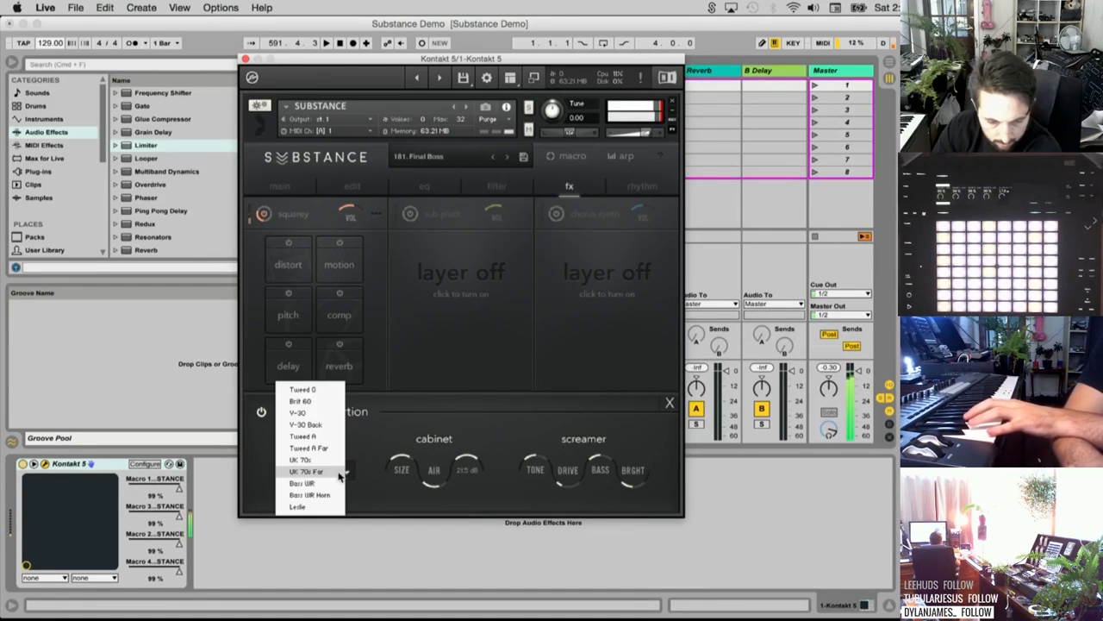
left_click(308, 402)
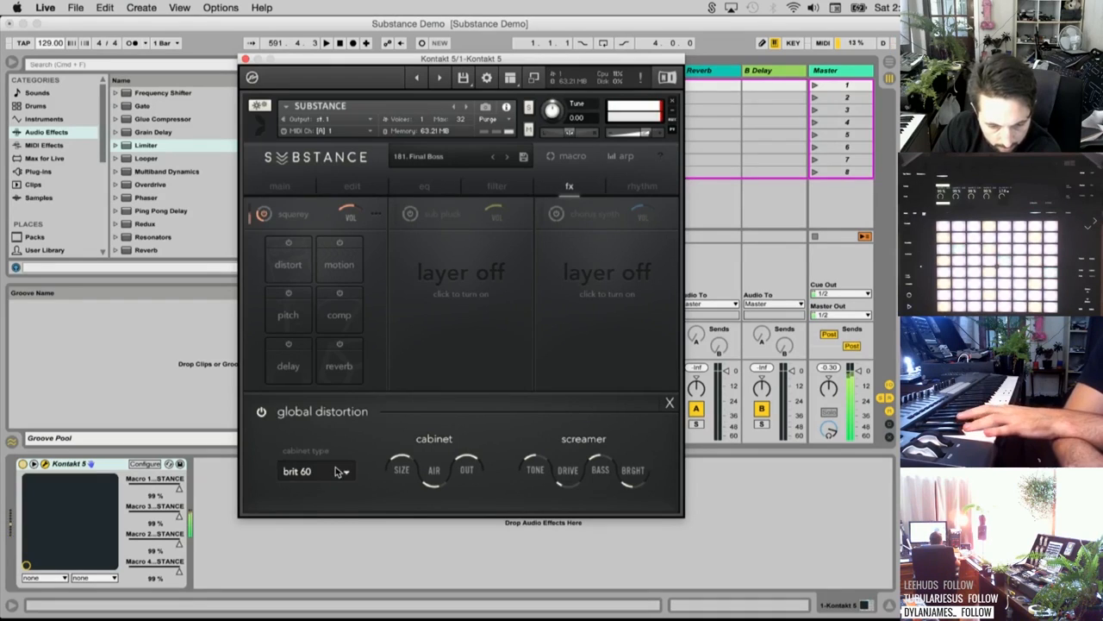
left_click(338, 472)
left_click(300, 436)
Adjust the global distortion's screamer with drive at 63.1 %, and set the cabinet's air to 100 % and size to 60.0 %
left_click_drag(536, 468, 567, 435)
left_click_drag(597, 471, 639, 440)
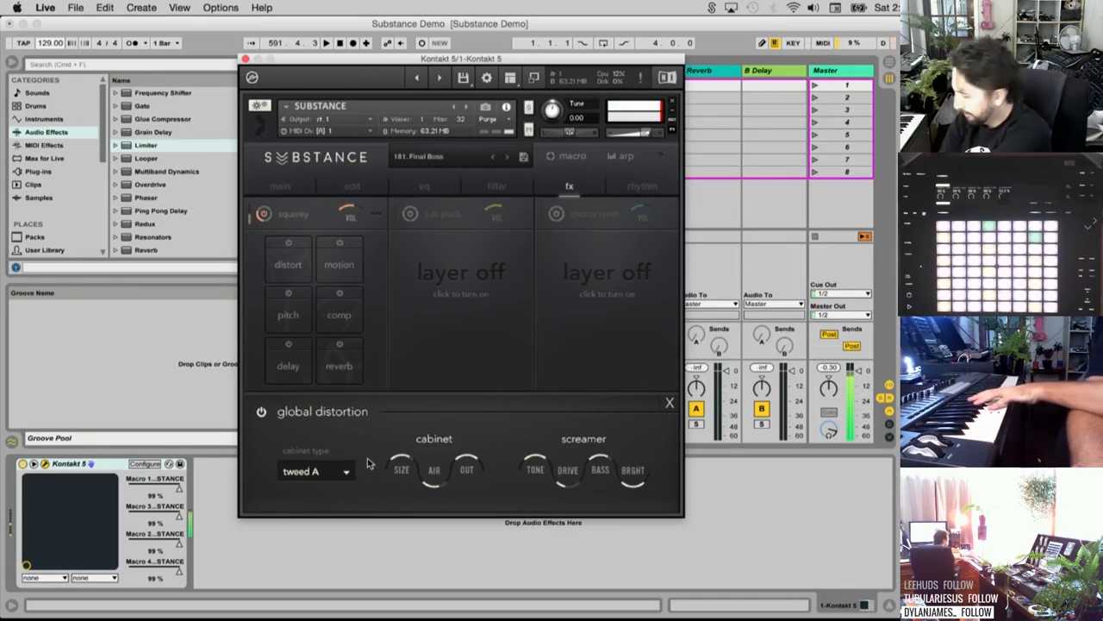
left_click_drag(565, 470, 567, 443)
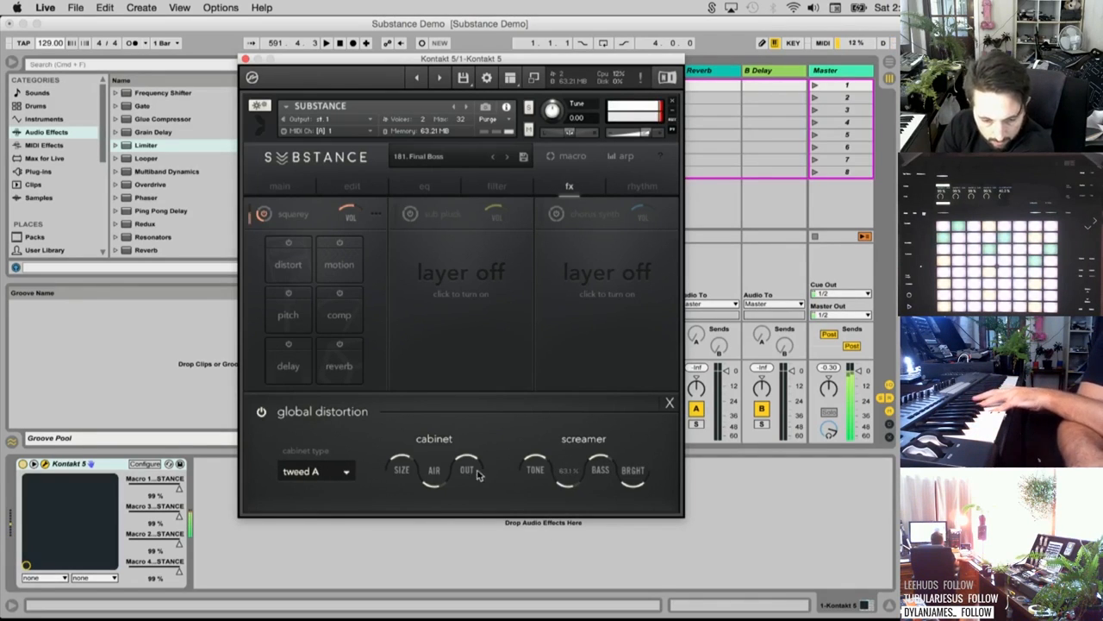
left_click_drag(440, 487, 436, 422)
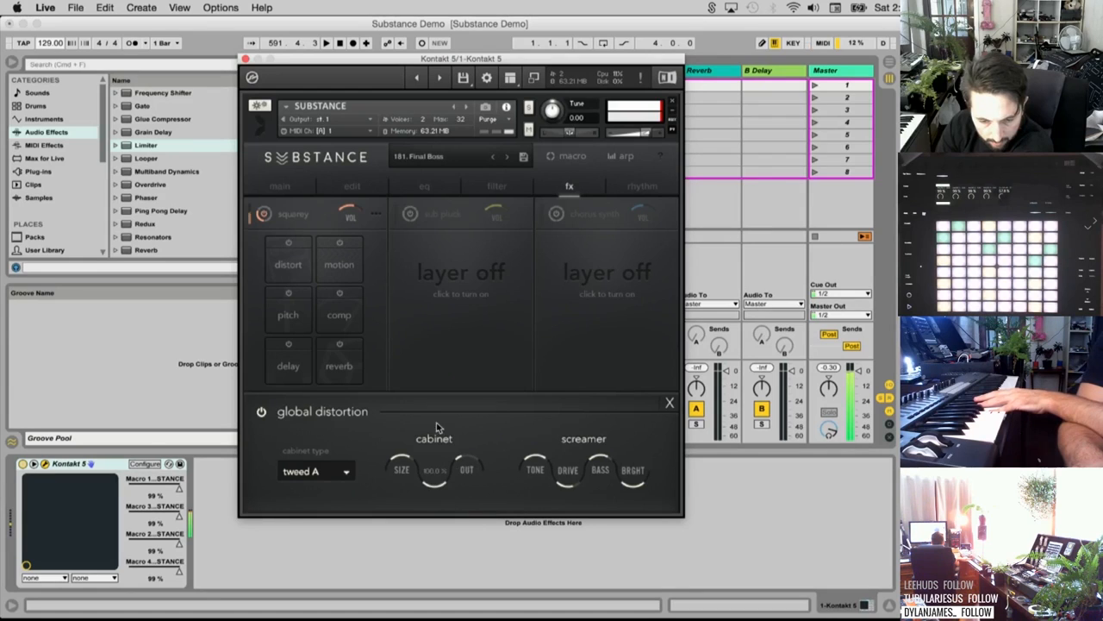
left_click_drag(403, 470, 407, 492)
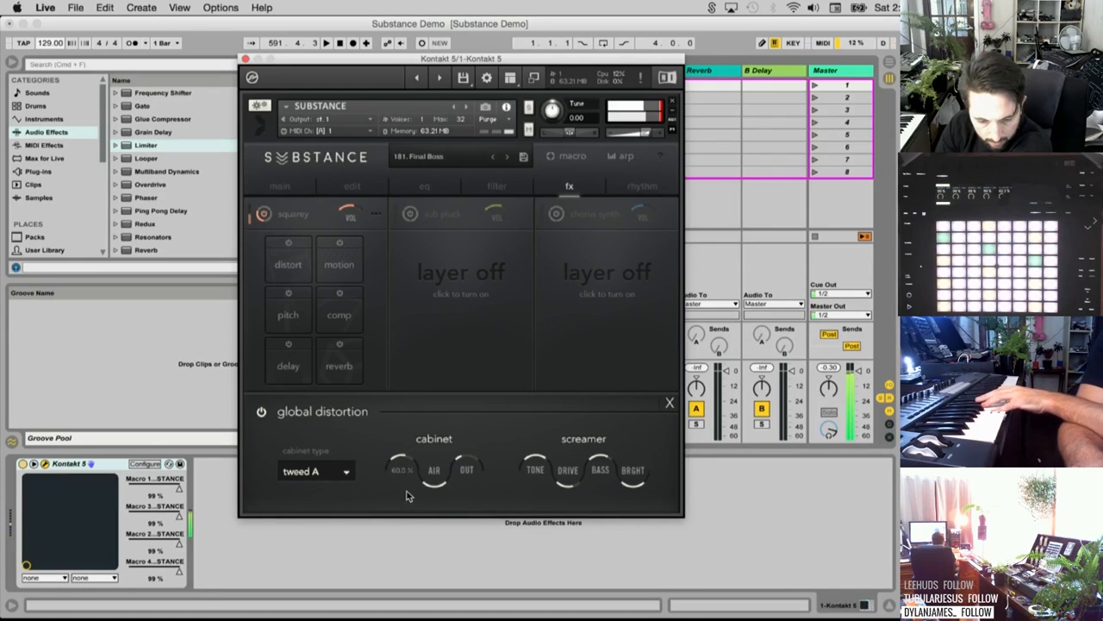
Switch the cabinet type to Leslie, set its size to 85.8 % and raise the cabinet output
left_click(326, 473)
left_click(324, 471)
left_click(333, 473)
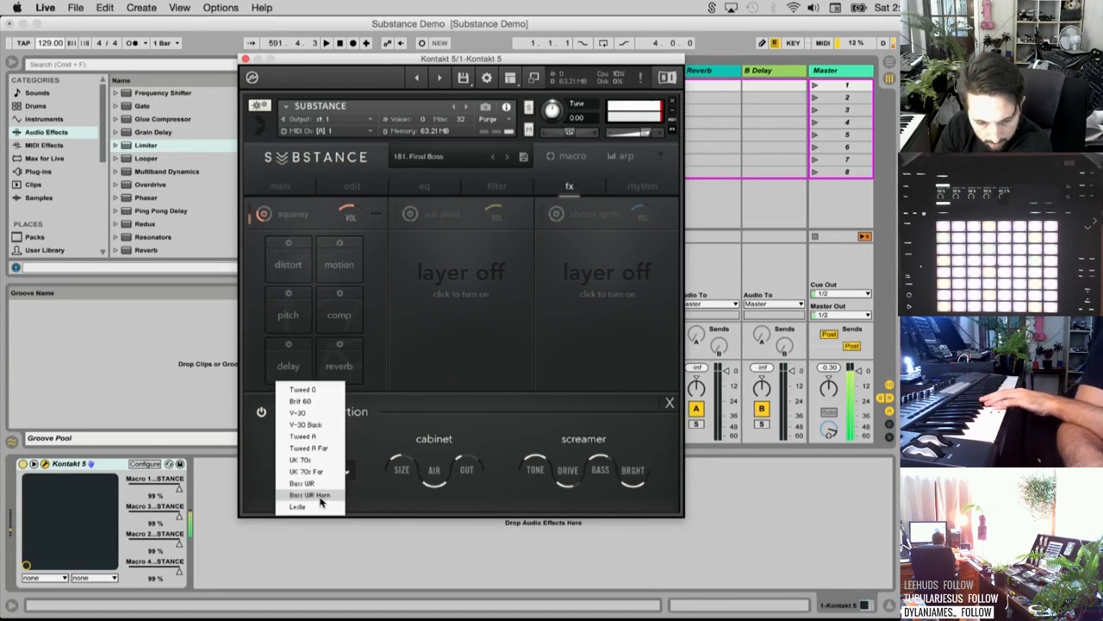
left_click(319, 507)
left_click_drag(401, 472, 409, 446)
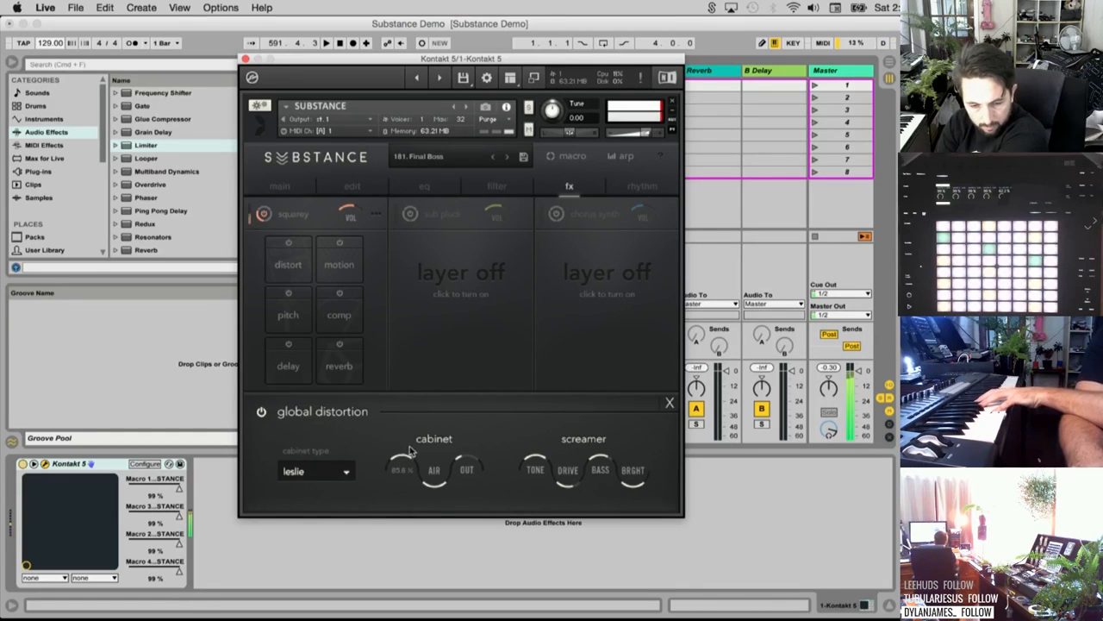
left_click_drag(467, 473, 465, 447)
Adjust the screamer's bass and brightness, set its tone to 59.0 %, and lower the Leslie cabinet's size
left_click_drag(551, 471, 628, 501)
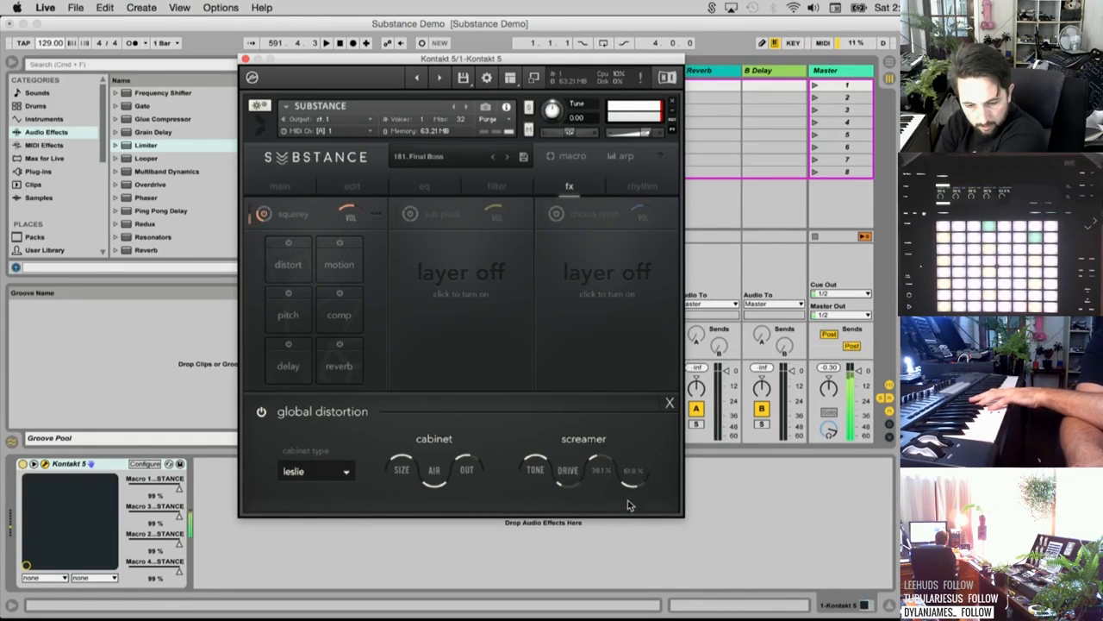
left_click_drag(539, 466, 539, 496)
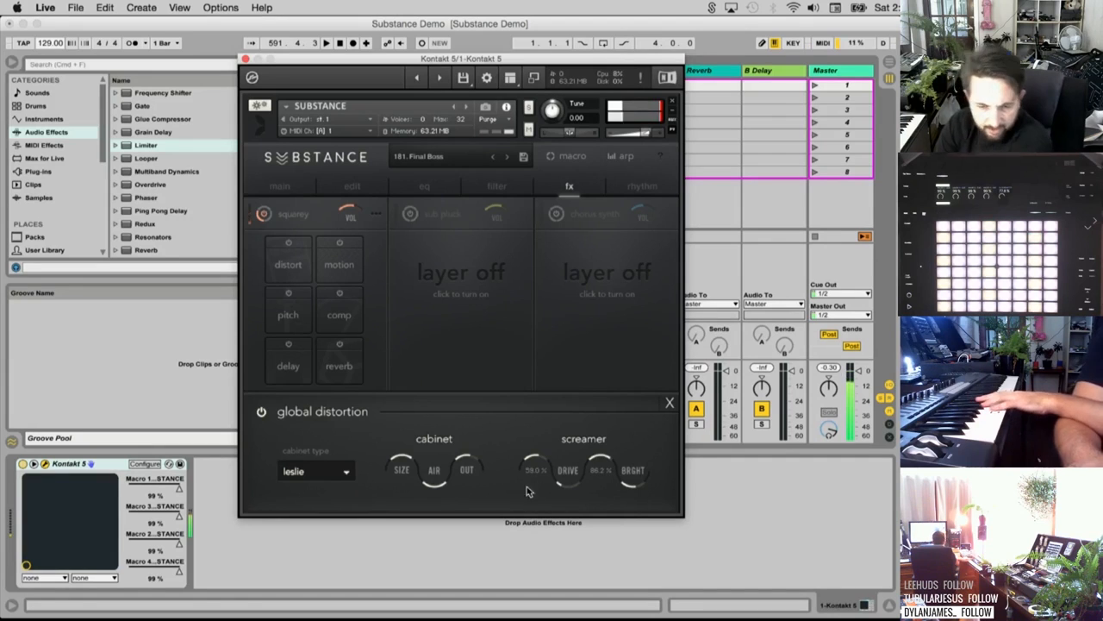
left_click_drag(403, 470, 422, 491)
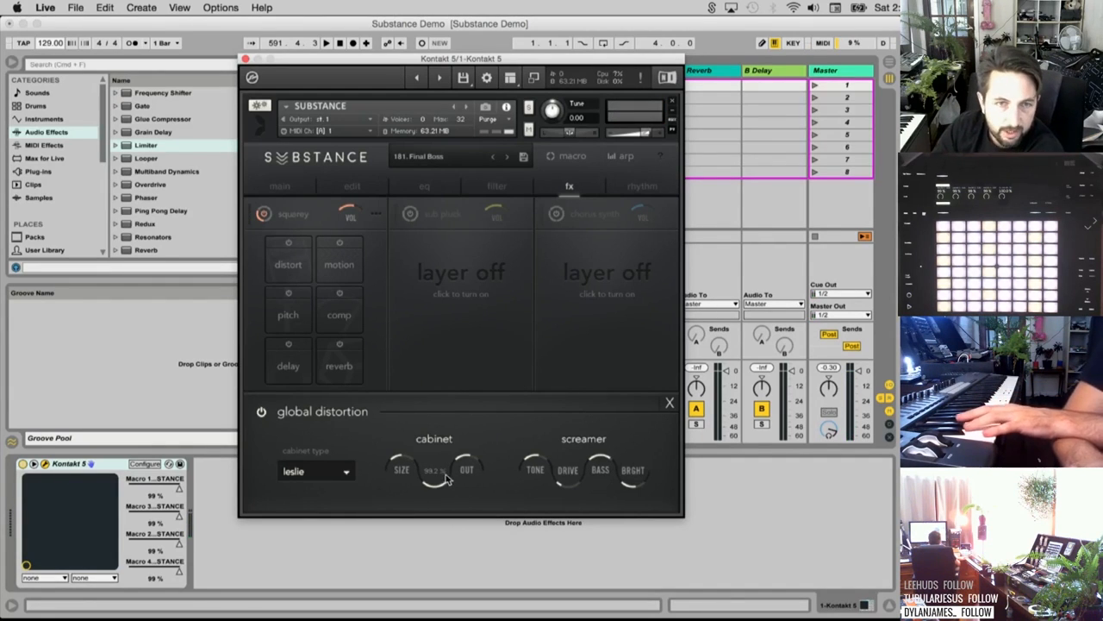
mouse_move(401, 470)
left_mouse_down()
mouse_move(401, 481)
mouse_move(403, 464)
left_mouse_up()
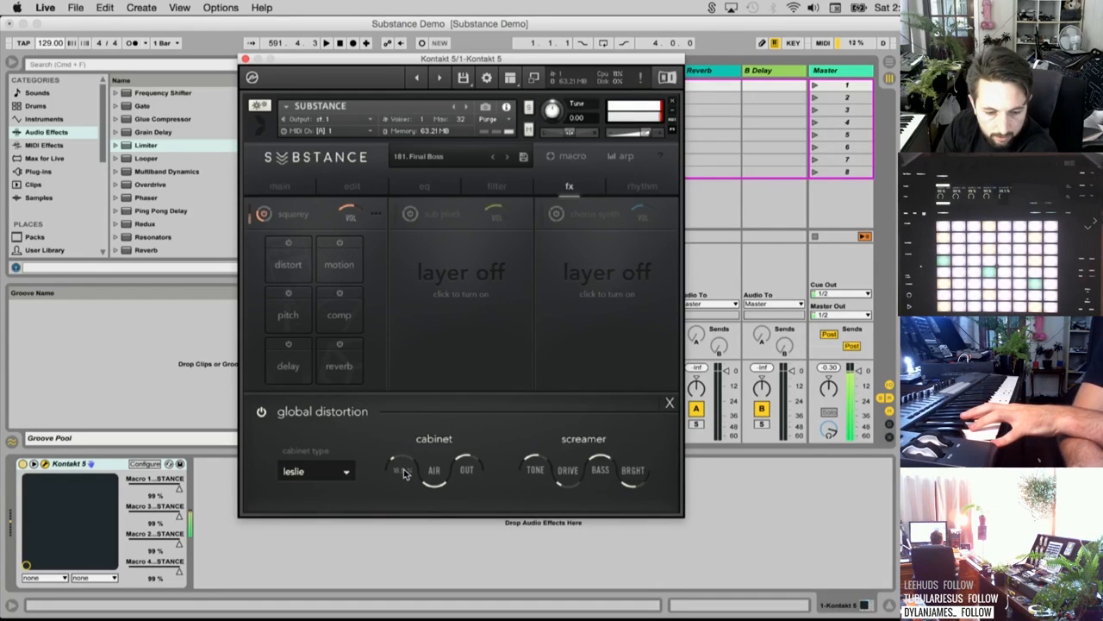
left_click_drag(402, 466, 401, 474)
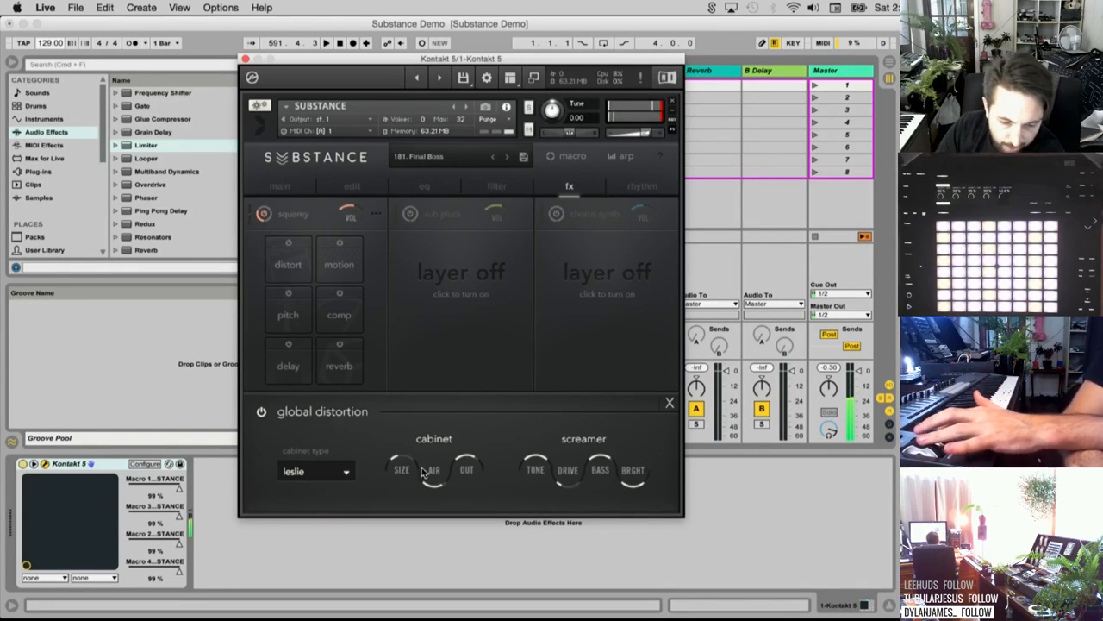
Try the Bass WR Horn and V-30 Back cabinet types in the global distortion, adjusting the cabinet's size and the screamer's drive and bass
left_click(327, 473)
left_click(328, 495)
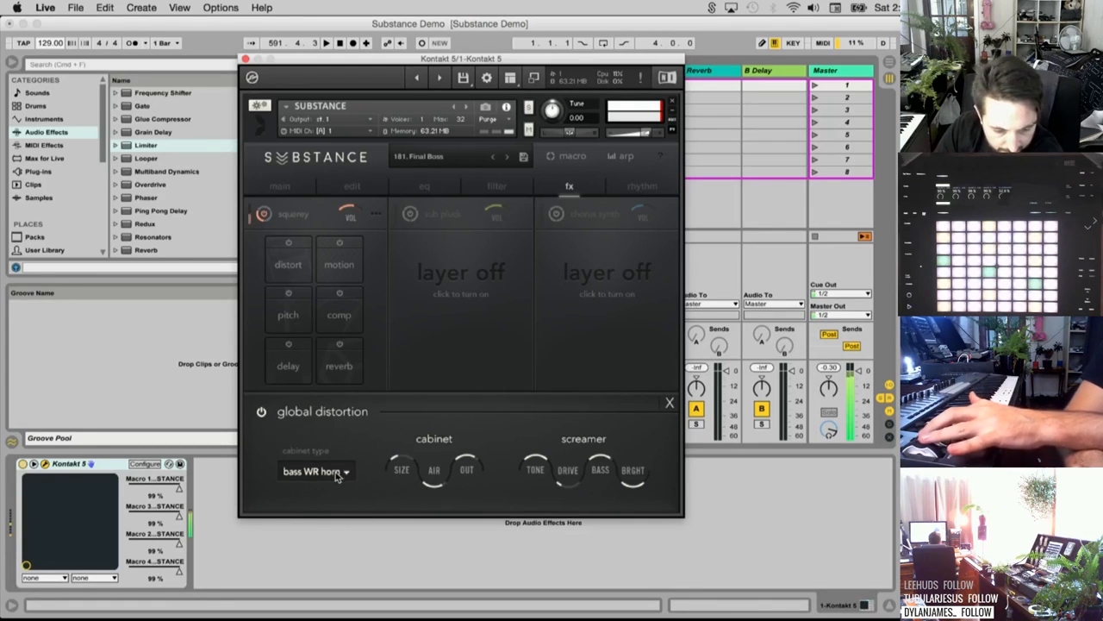
left_click(338, 476)
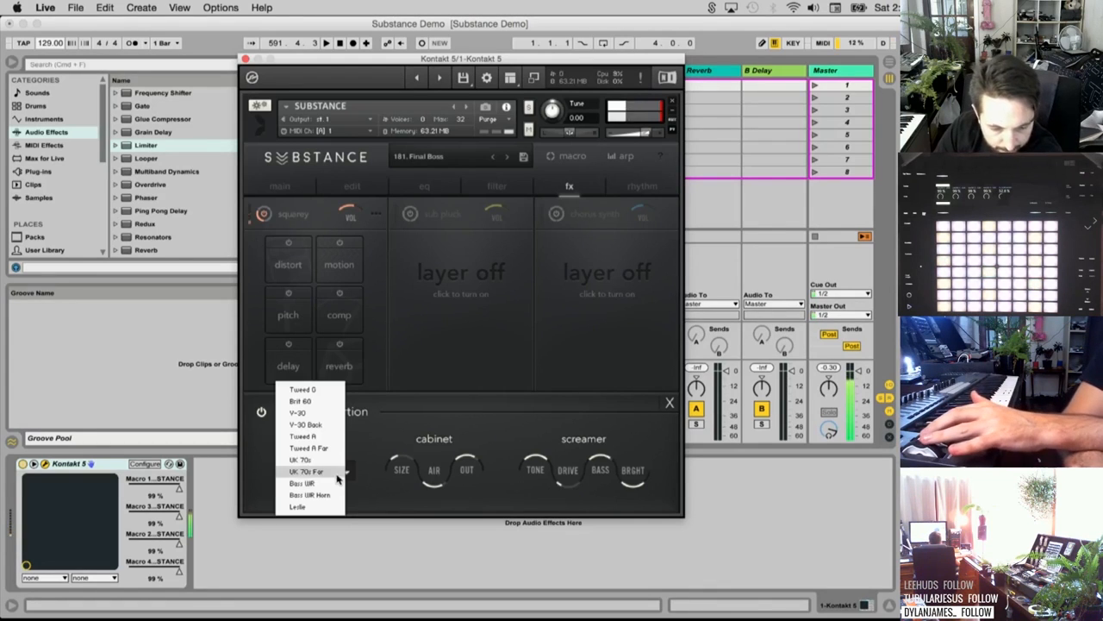
left_click(325, 424)
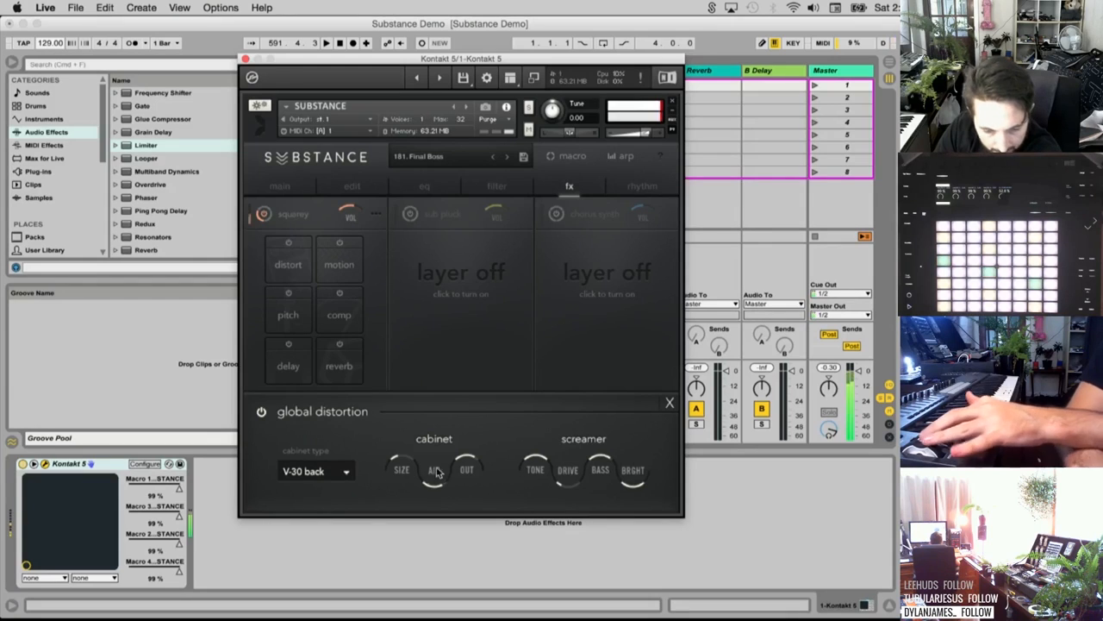
left_click_drag(403, 475, 405, 460)
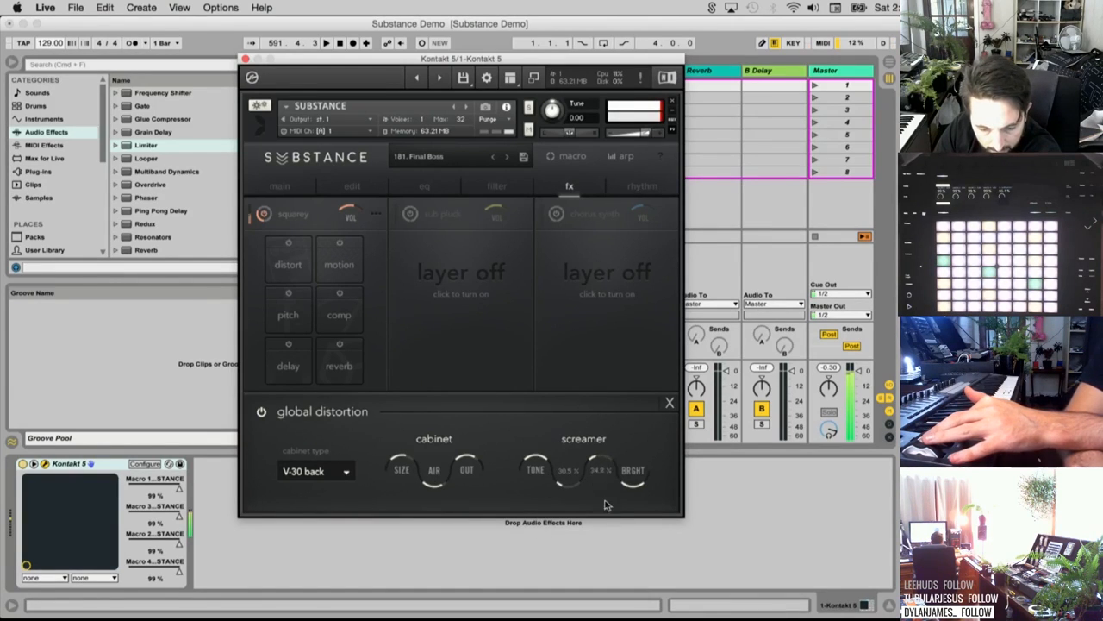
mouse_move(605, 501)
left_mouse_down()
mouse_move(607, 557)
mouse_move(605, 463)
mouse_move(605, 503)
left_mouse_up()
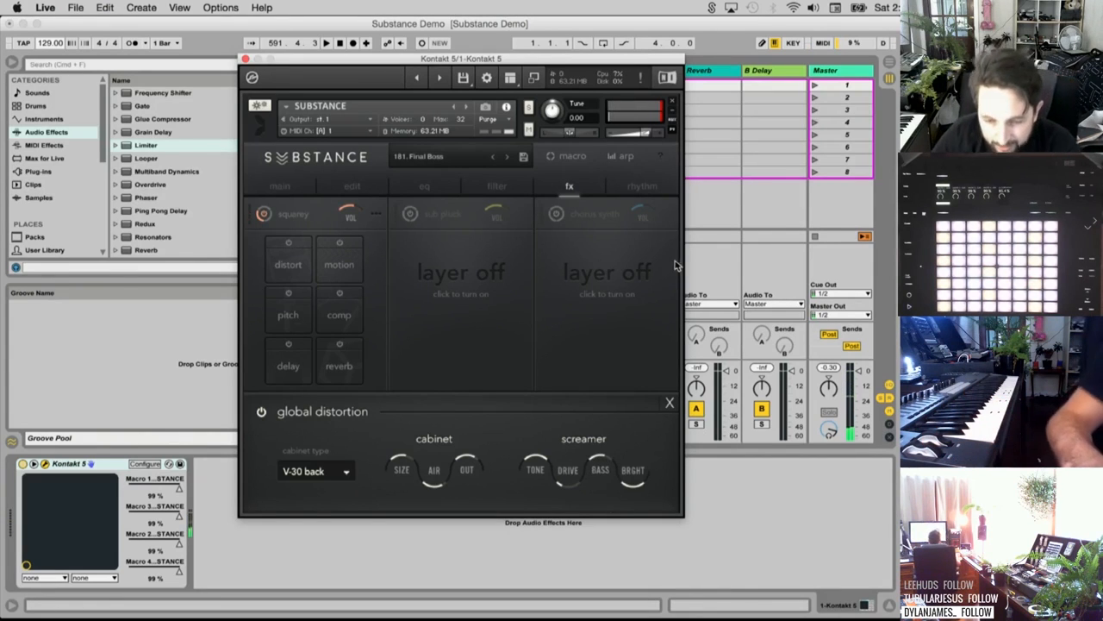
left_click(639, 186)
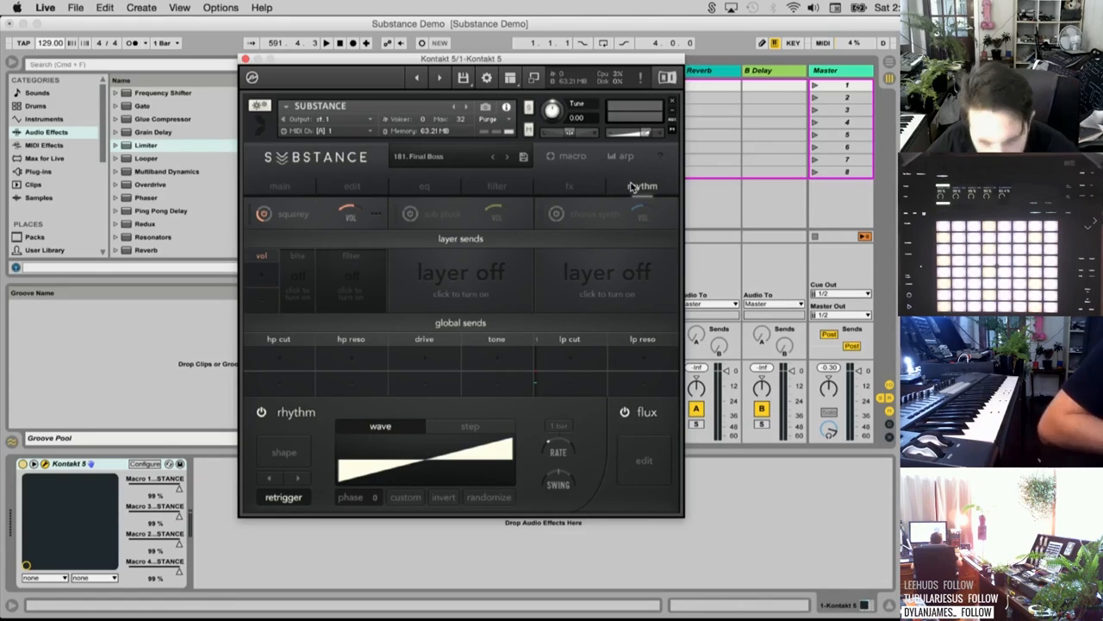
left_click(426, 221)
left_click(556, 215)
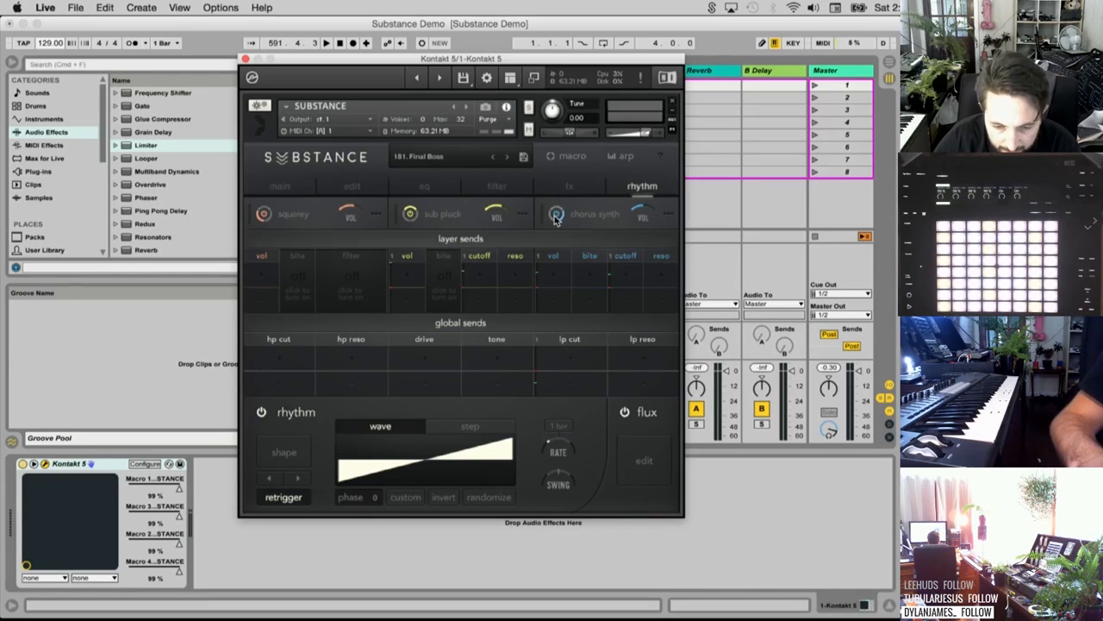
left_click(556, 216)
left_click(411, 215)
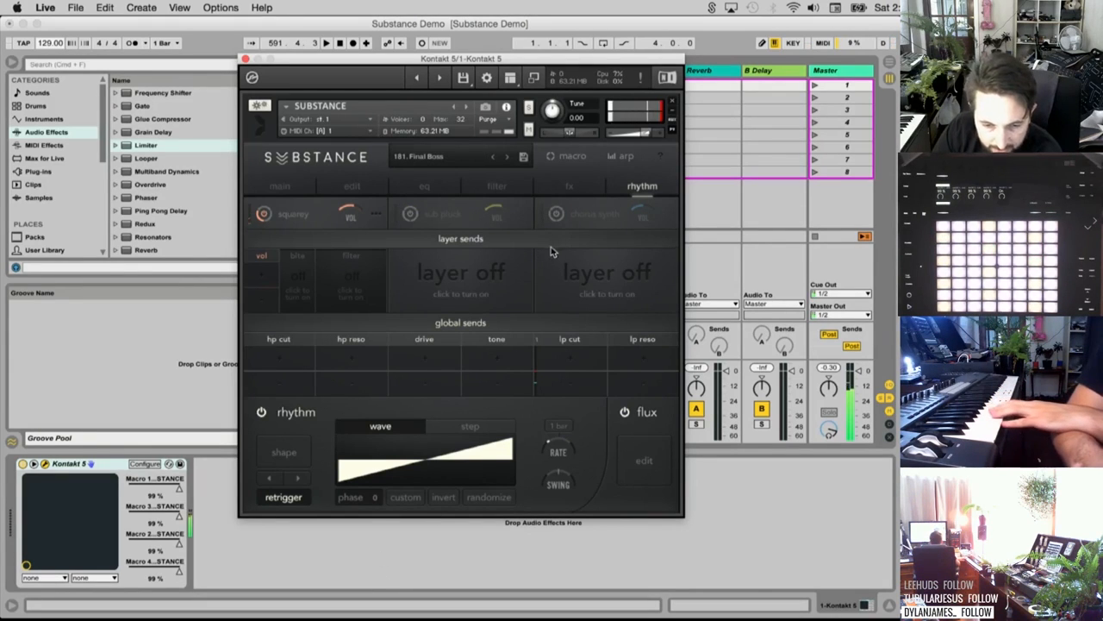
Turn off the global distortion in the effects and look through the global compressor and limiter settings
left_click(569, 186)
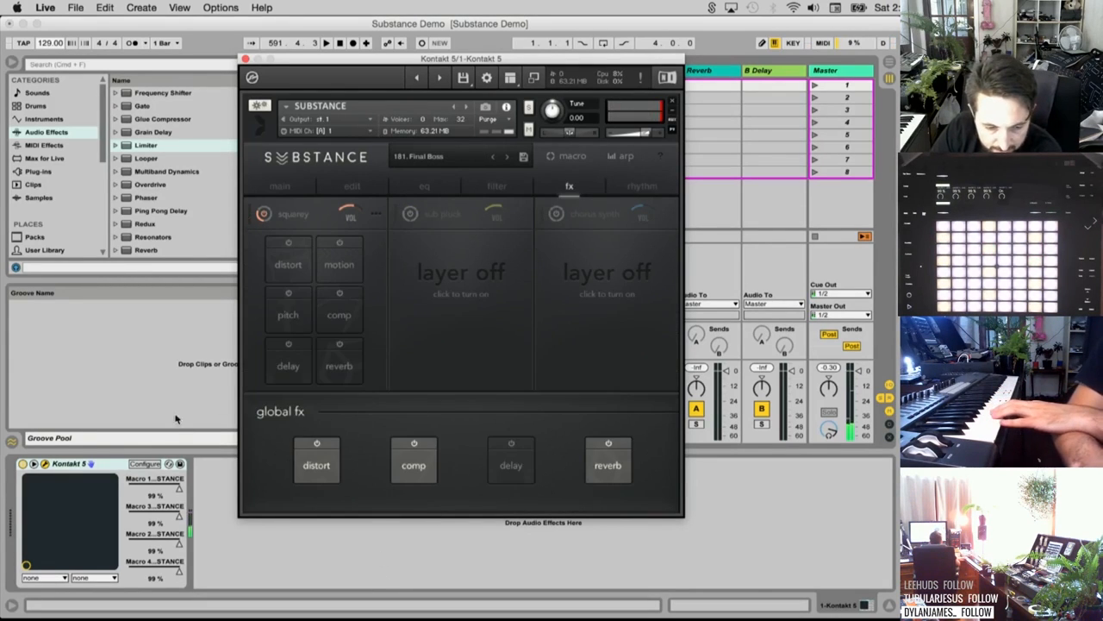
left_click(317, 463)
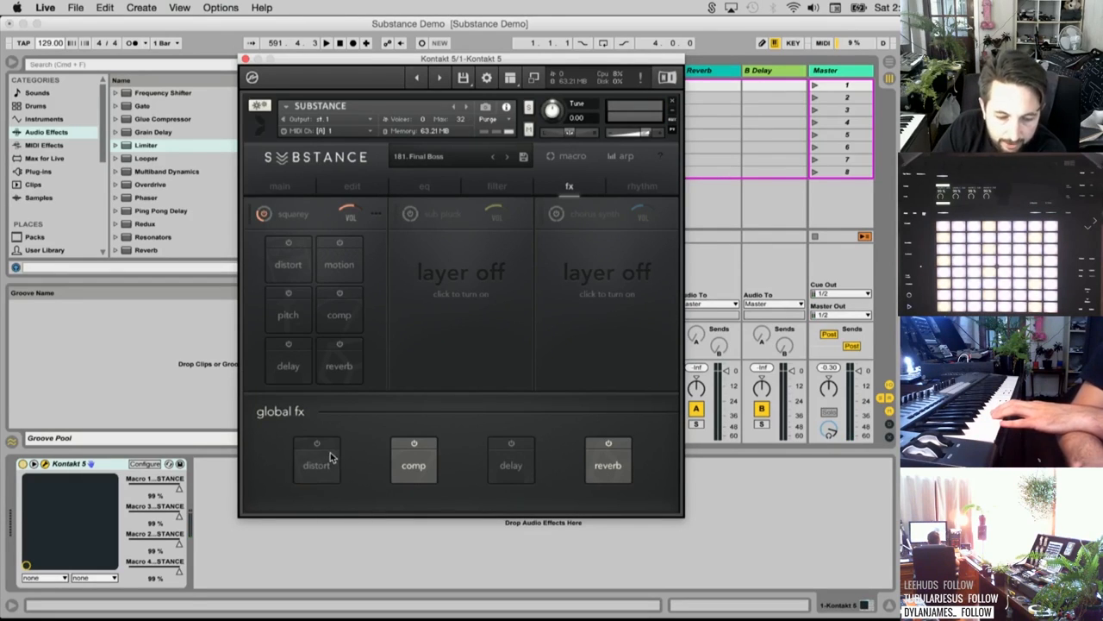
left_click(415, 465)
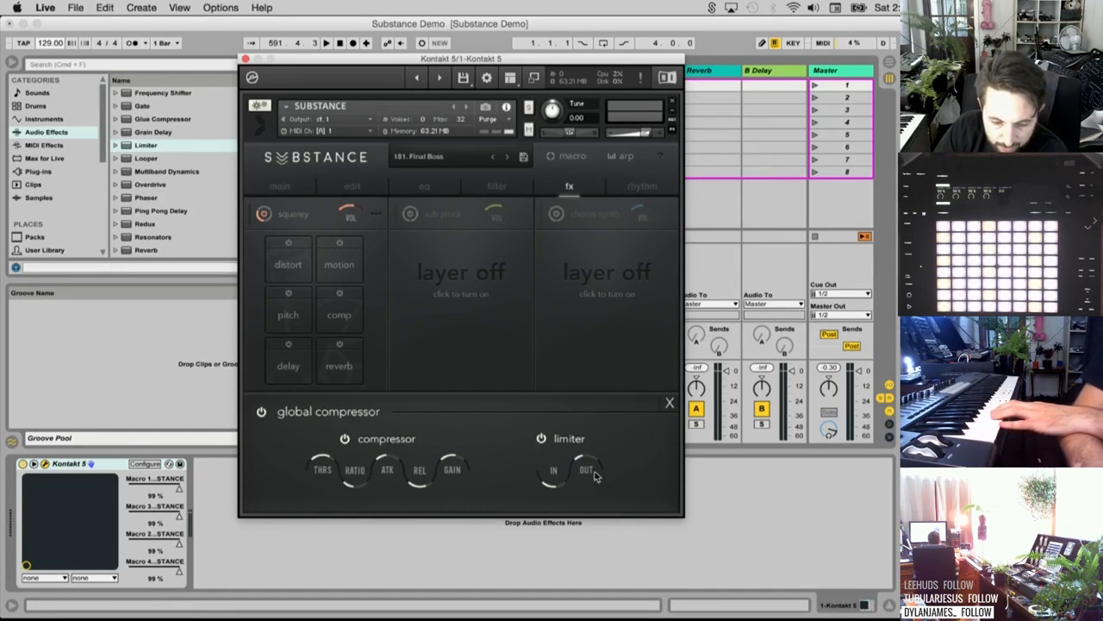
left_click(669, 402)
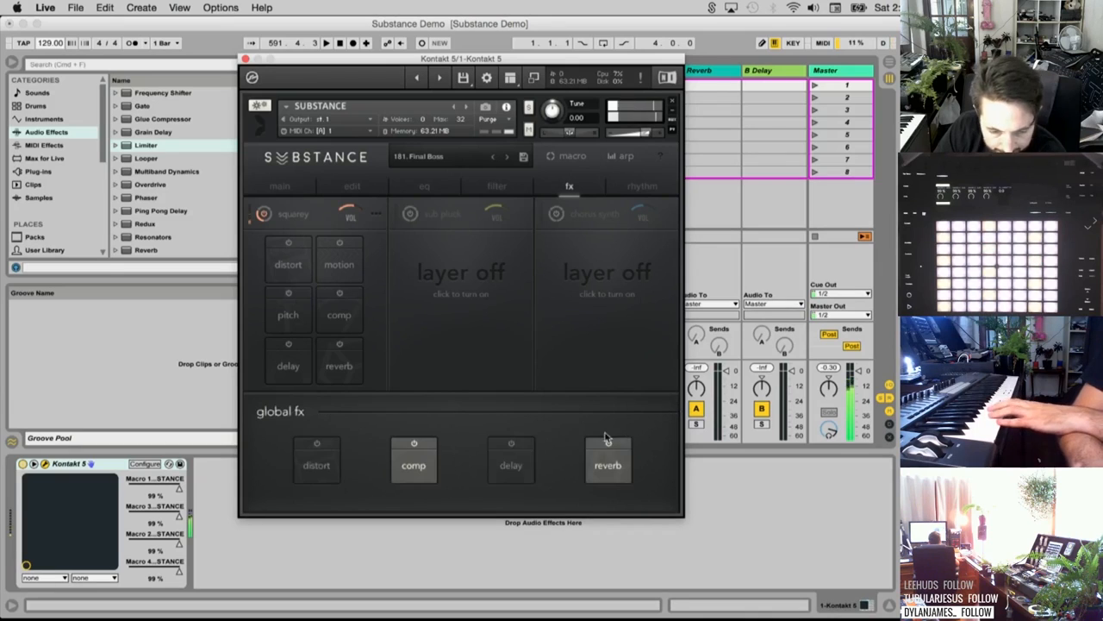
Turn on the global delay and view its time, feedback, pan and wet settings
left_click(518, 446)
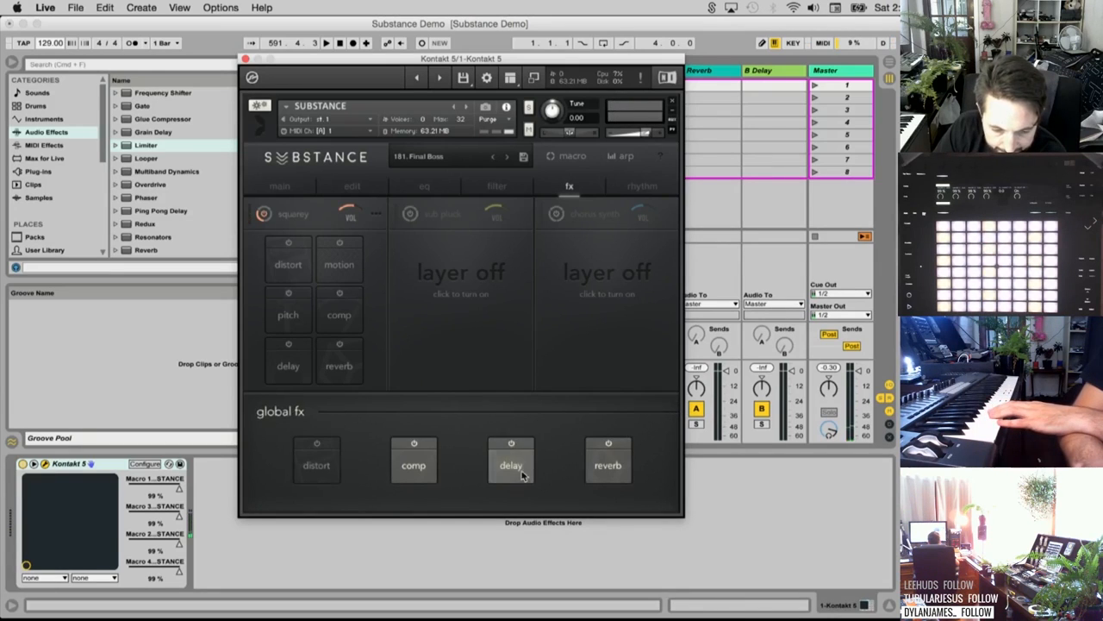
left_click(519, 468)
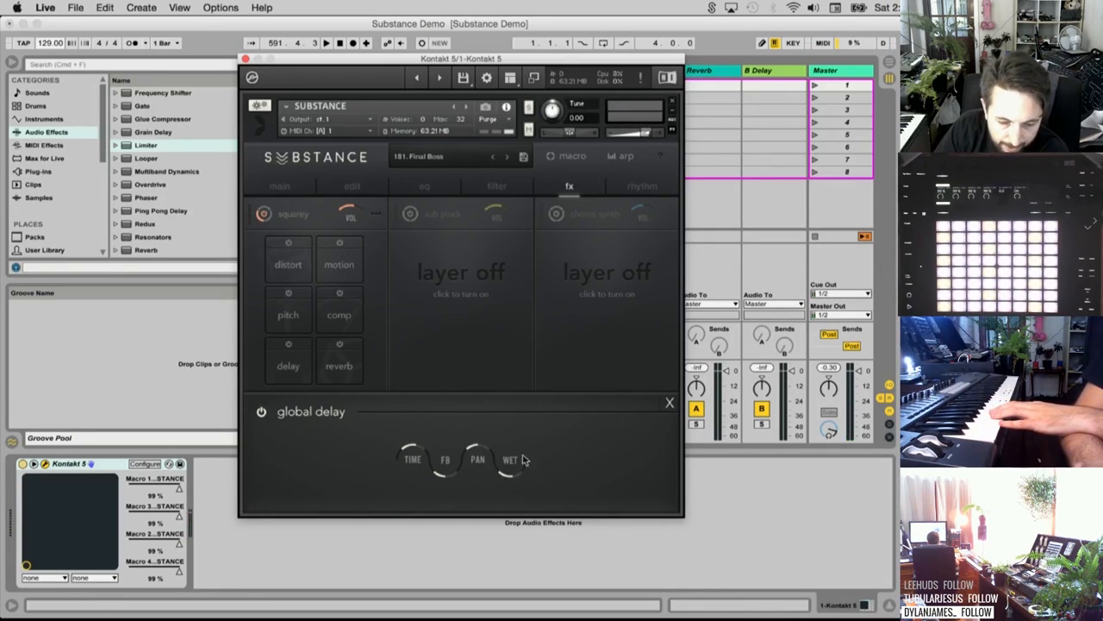
left_click(669, 402)
Set the global reverb type to Large Hall, raise its wet amount and pre-delay, and try its high-pass
left_click(610, 465)
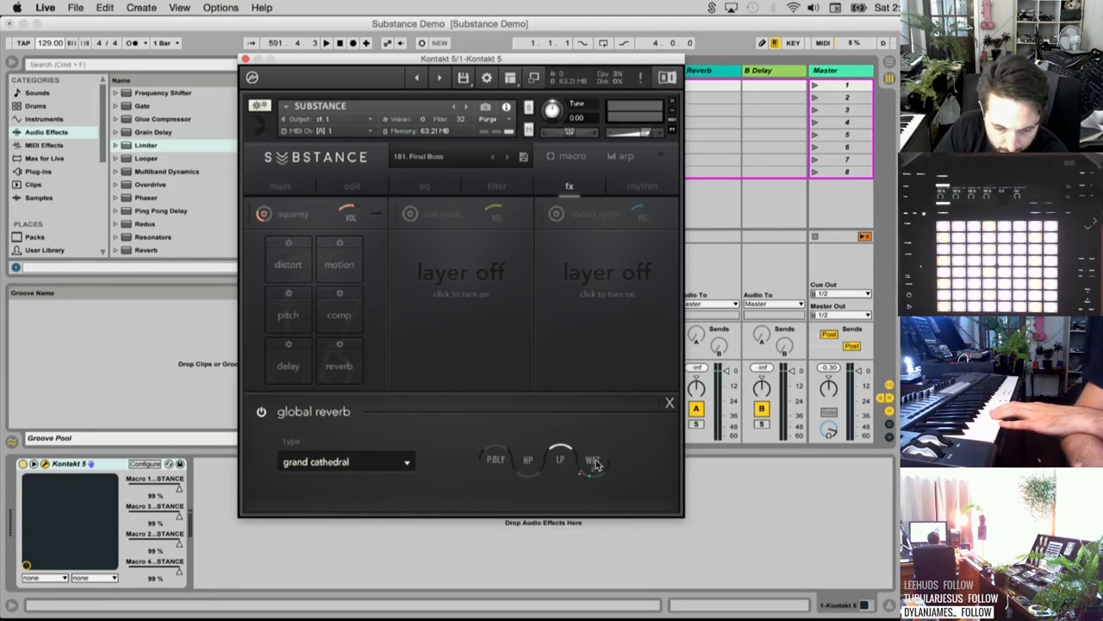
left_click(397, 463)
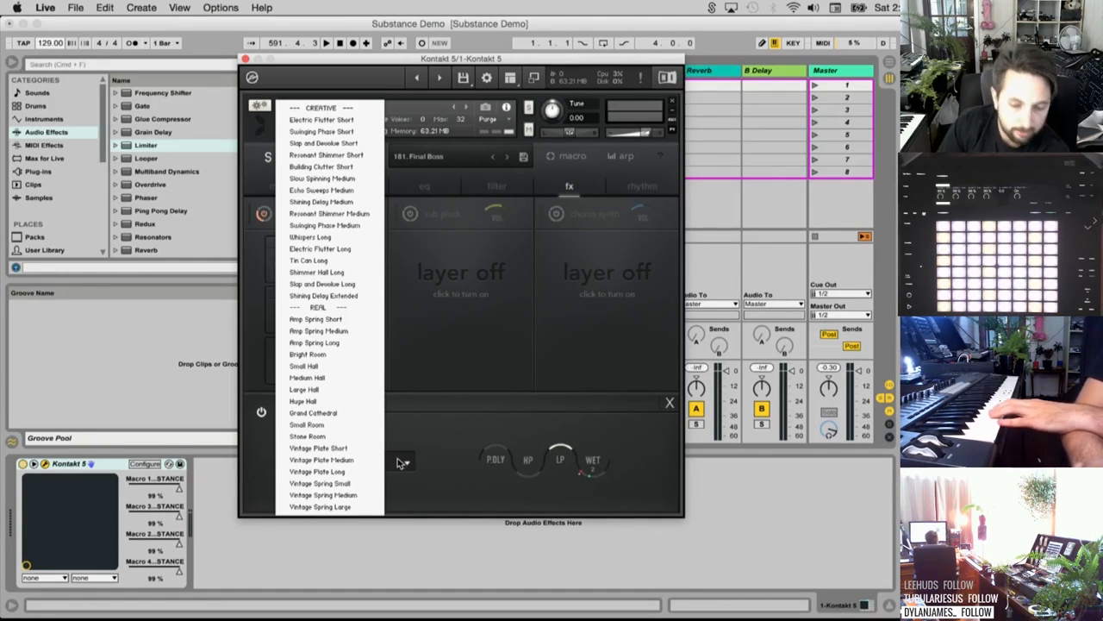
left_click(343, 389)
left_click_drag(591, 463, 592, 382)
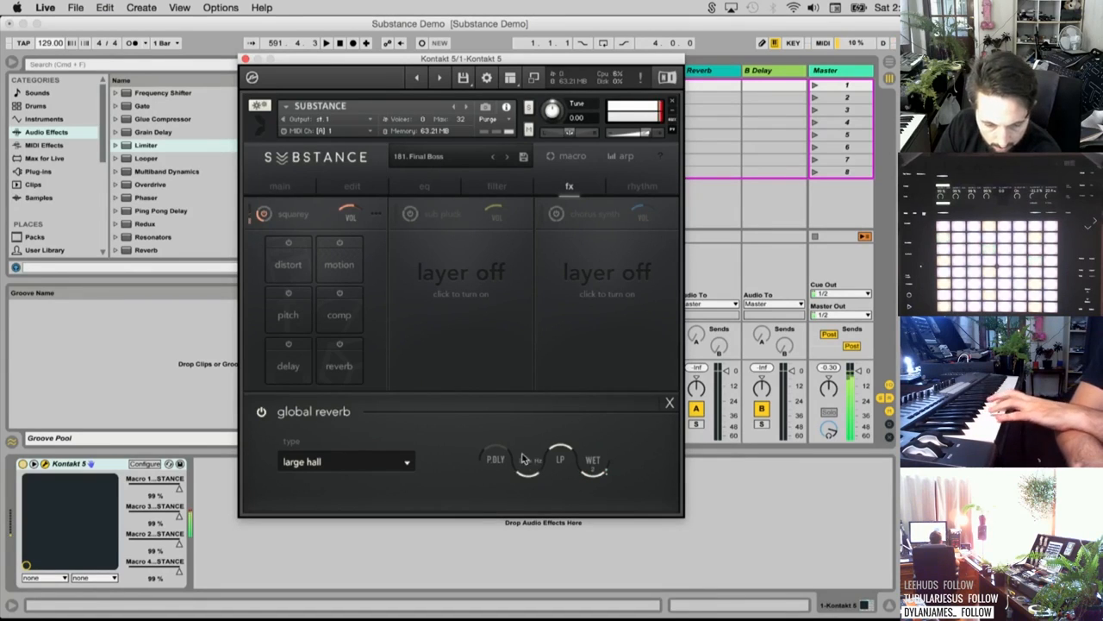
left_click_drag(495, 459, 490, 431)
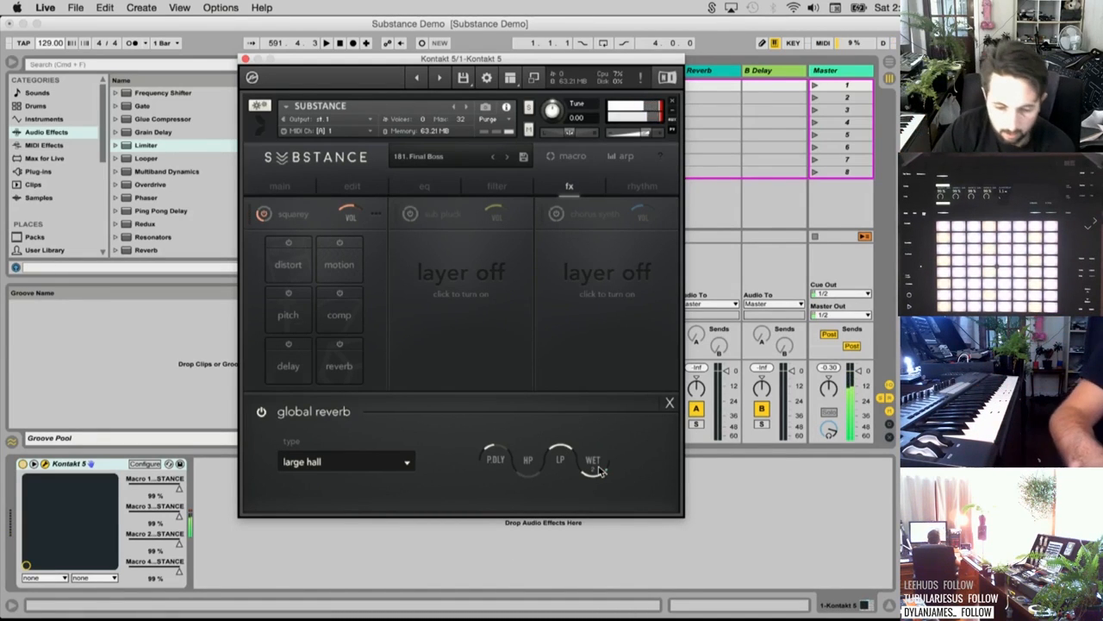
left_click_drag(599, 470, 601, 472)
Try the Whispers Long and Resonant Shimmer Medium global reverb types, lowering the wet amount and adjusting the pre-delay and high-pass
left_click(349, 461)
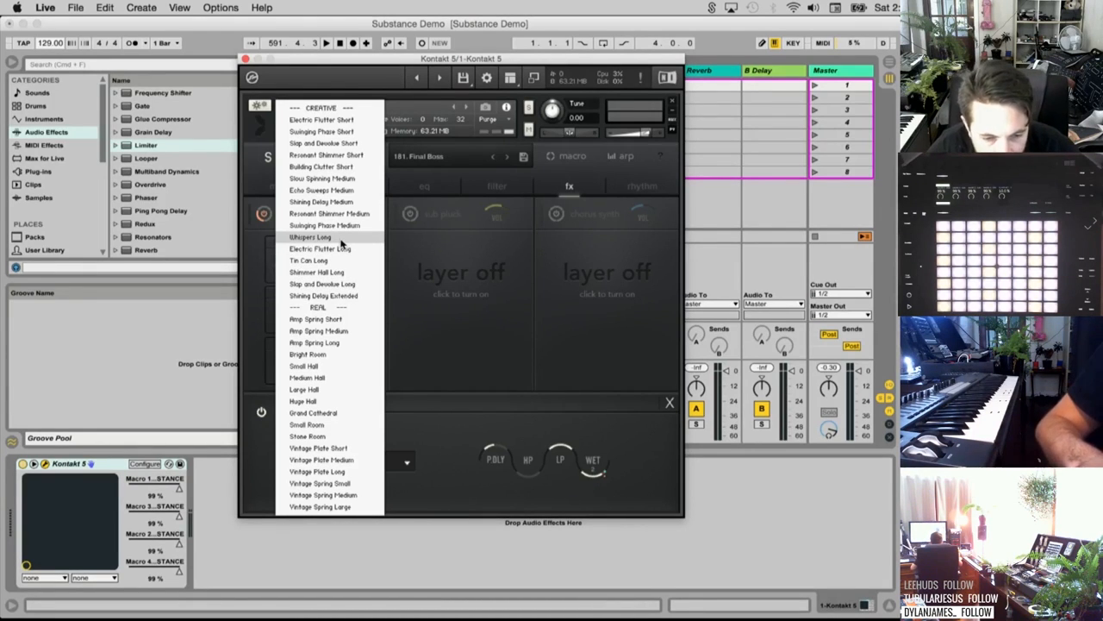
left_click(312, 237)
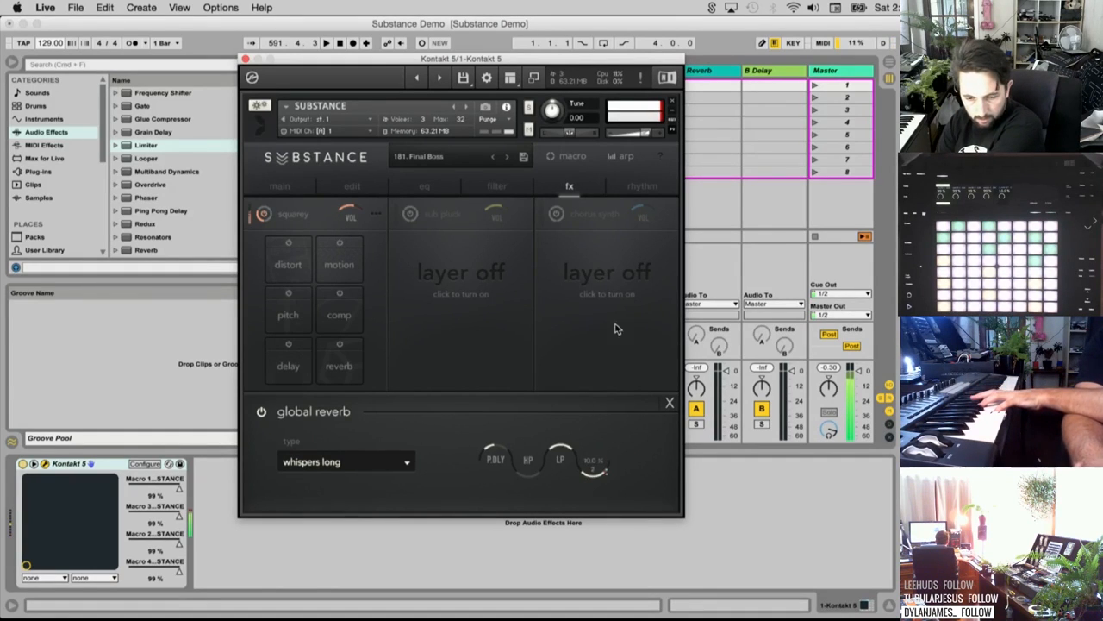
left_click(371, 465)
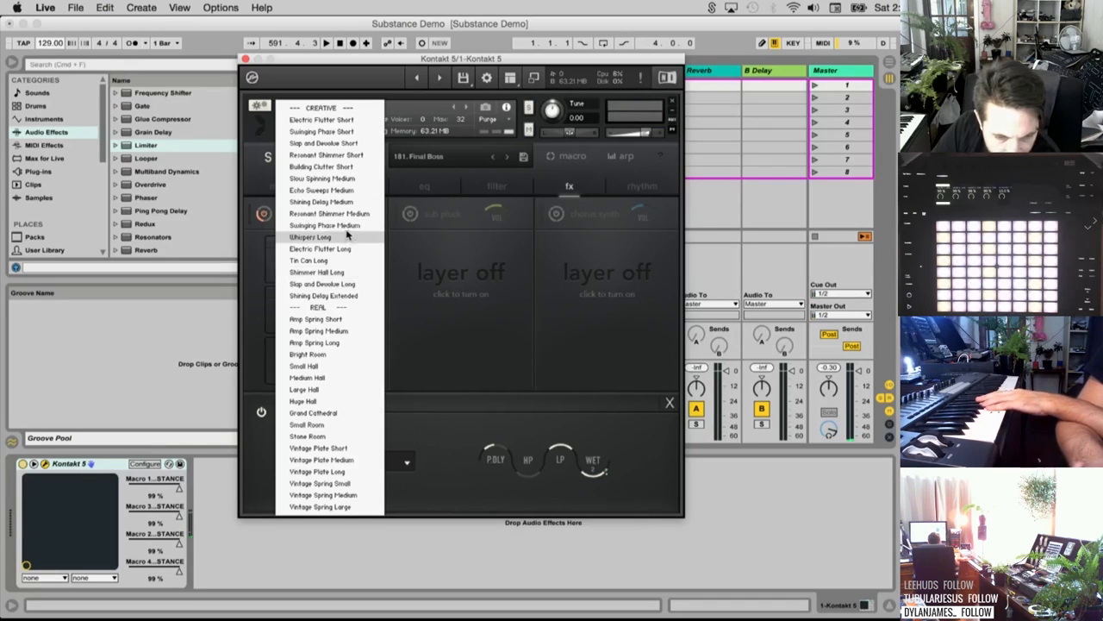
left_click(364, 213)
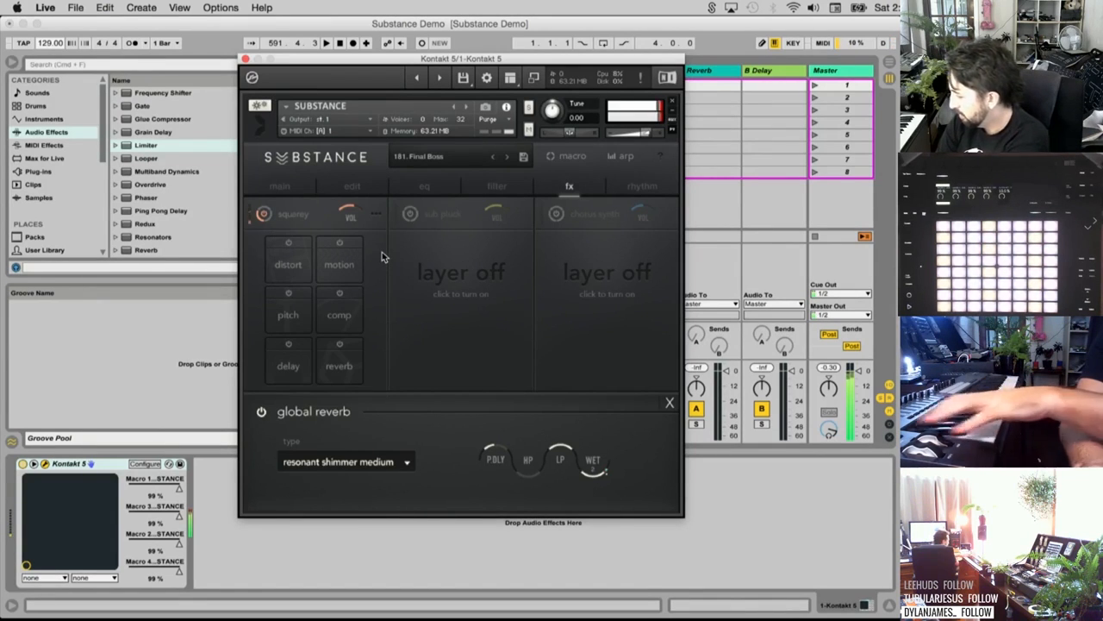
mouse_move(595, 464)
left_mouse_down()
mouse_move(591, 500)
mouse_move(592, 483)
left_mouse_up()
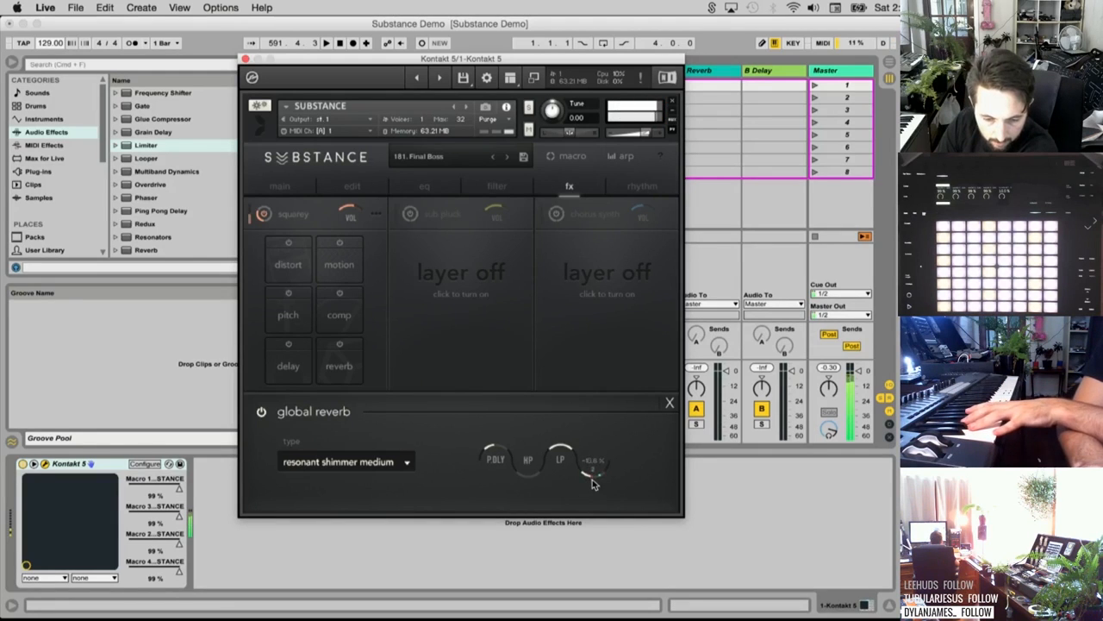
left_click_drag(504, 459, 533, 447)
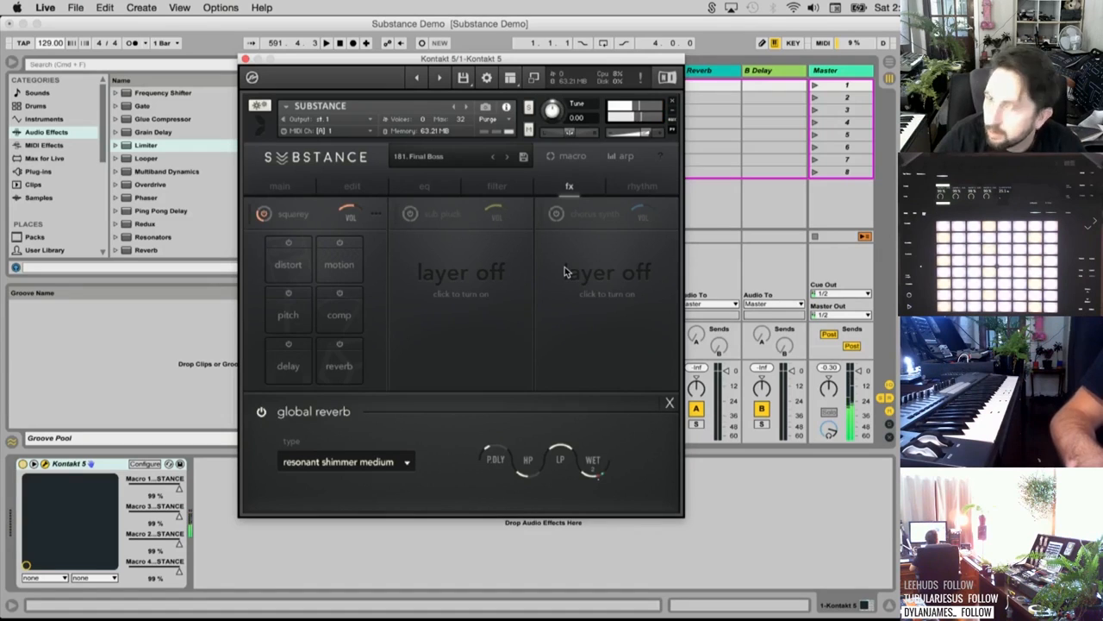
Turn off the global reverb and delay, and switch the global compressor off and back on
left_click(669, 405)
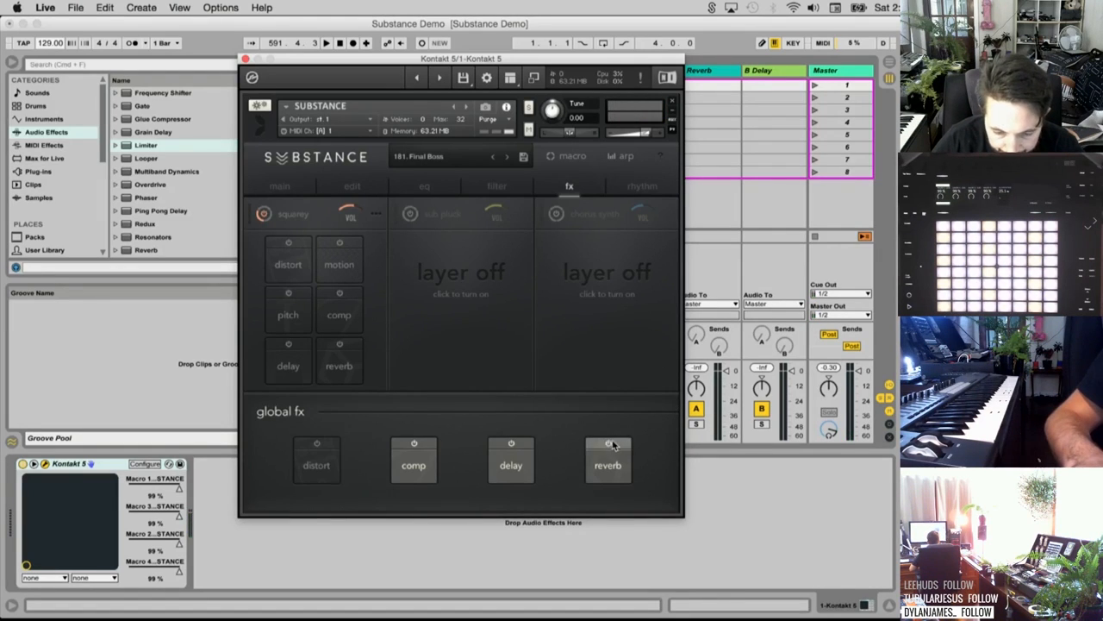
left_click(412, 444)
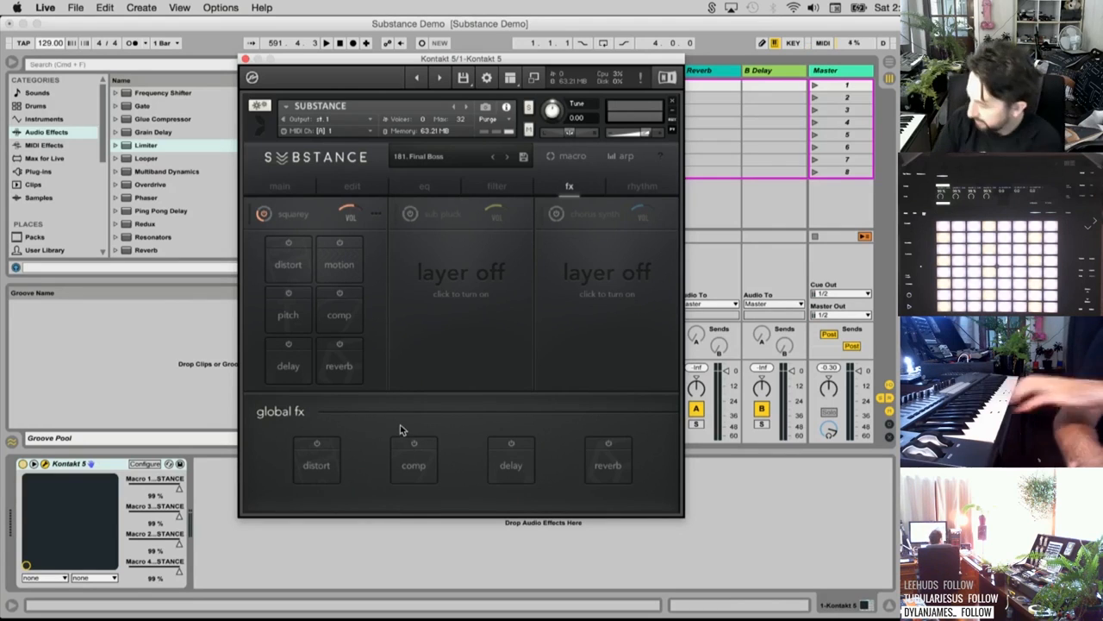
left_click(419, 446)
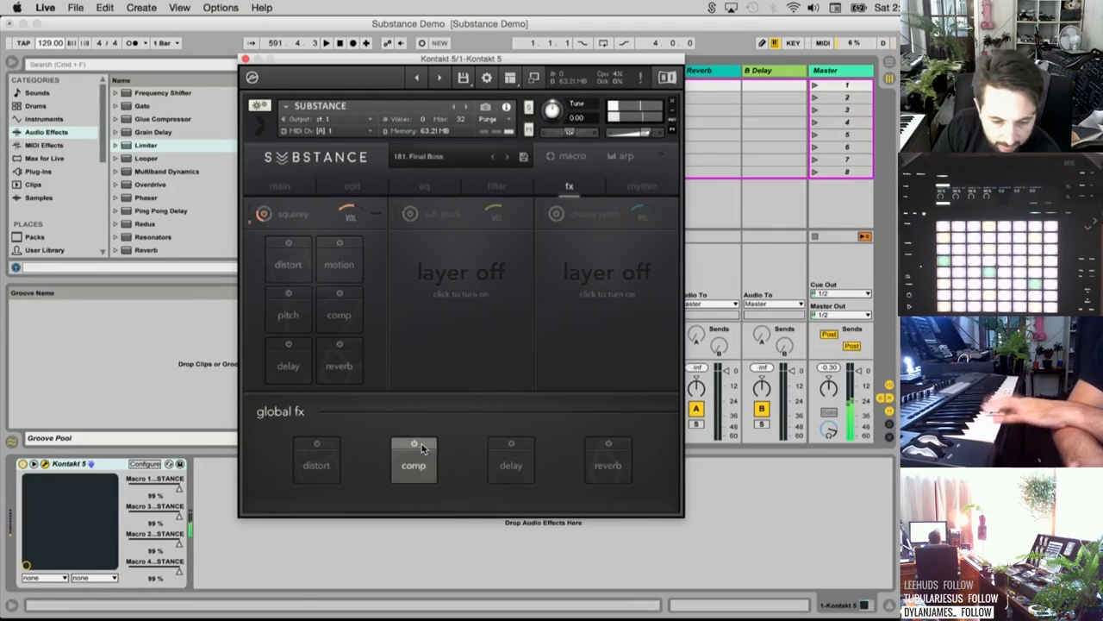
Examine the rhythm page's wave and step modes, its power and retrigger switches, and the global sends
left_click(639, 188)
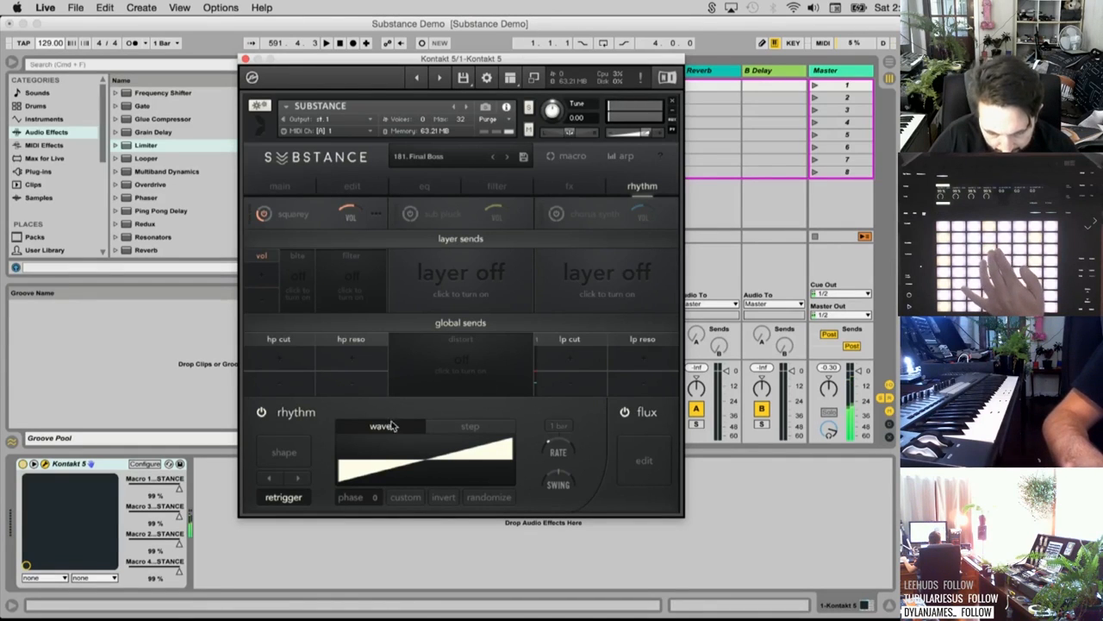
left_click(449, 429)
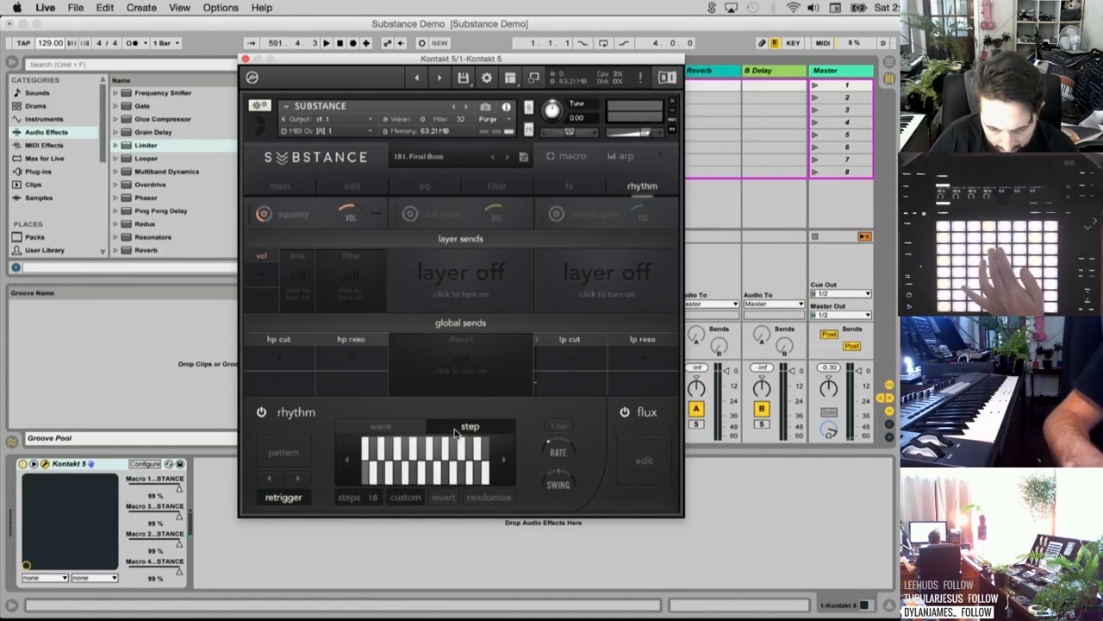
left_click(376, 429)
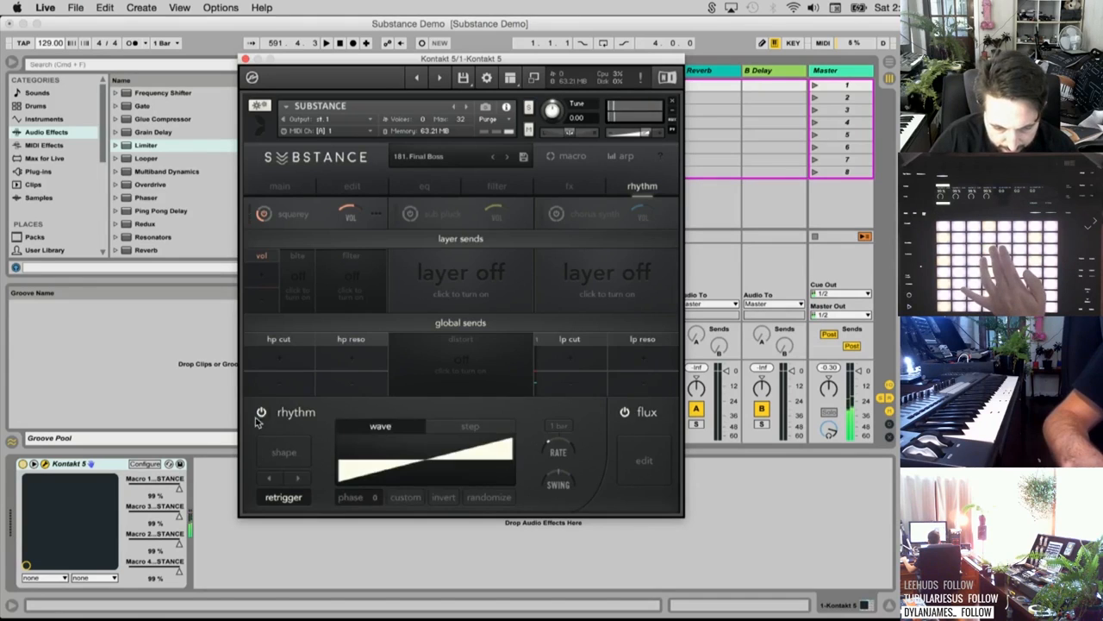
left_click(261, 412)
left_click(261, 412)
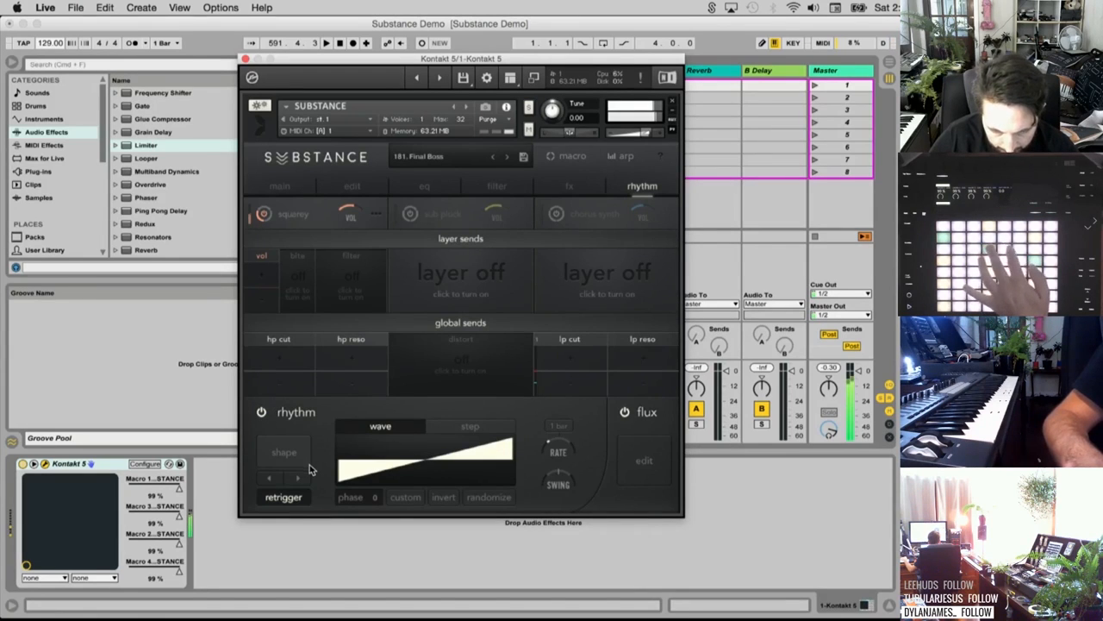
left_click(284, 497)
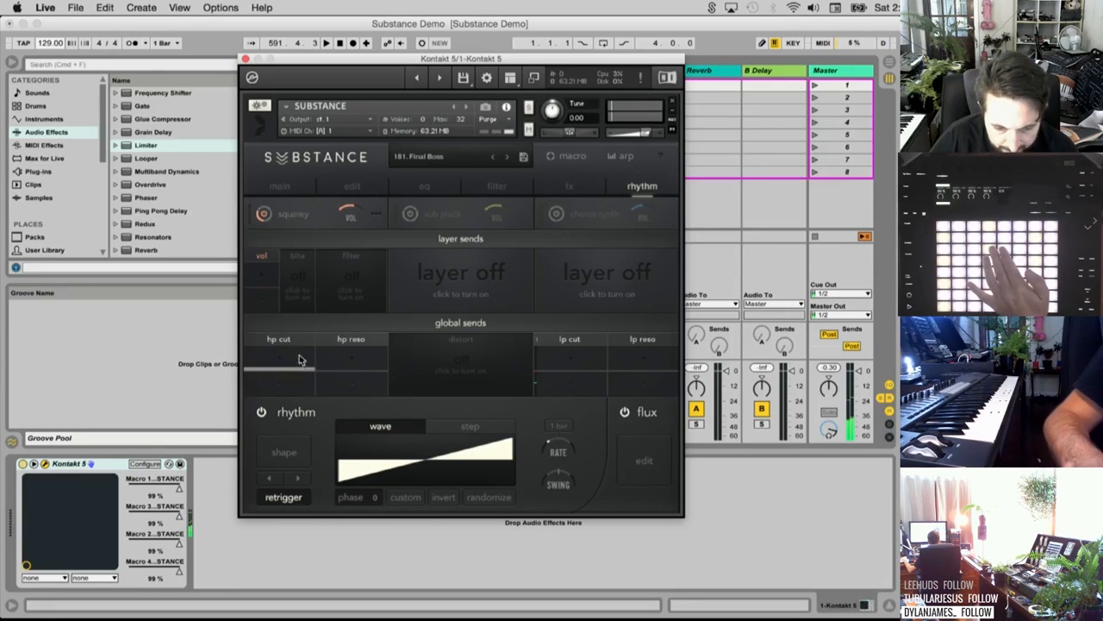
left_click_drag(349, 358, 352, 389)
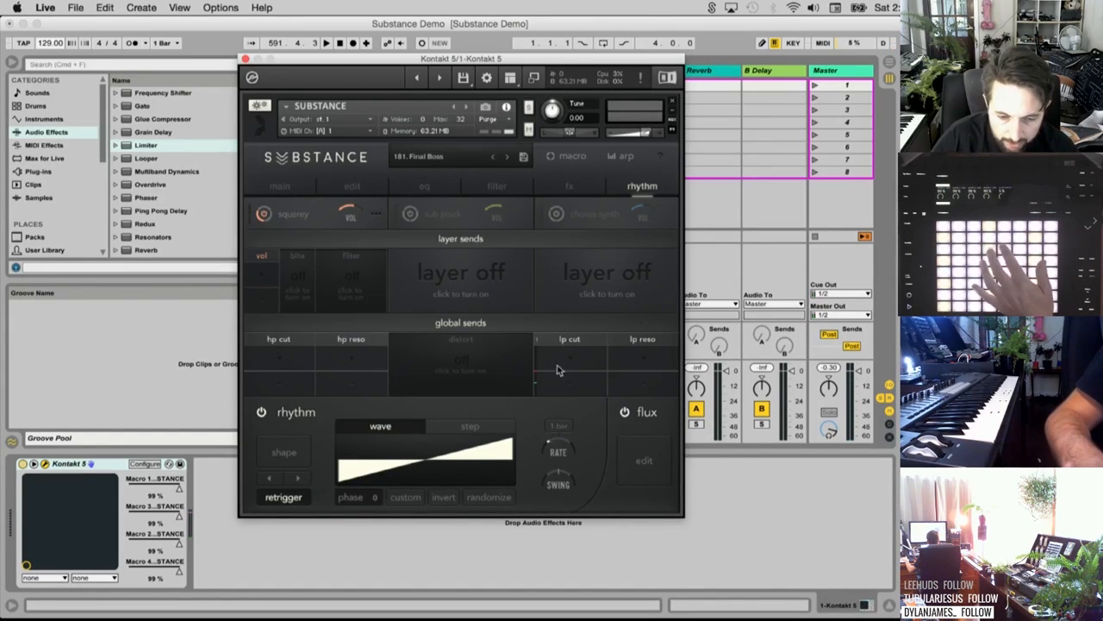
Turn on the squarey layer's filter with its ADSR envelope controls shown
left_click(494, 185)
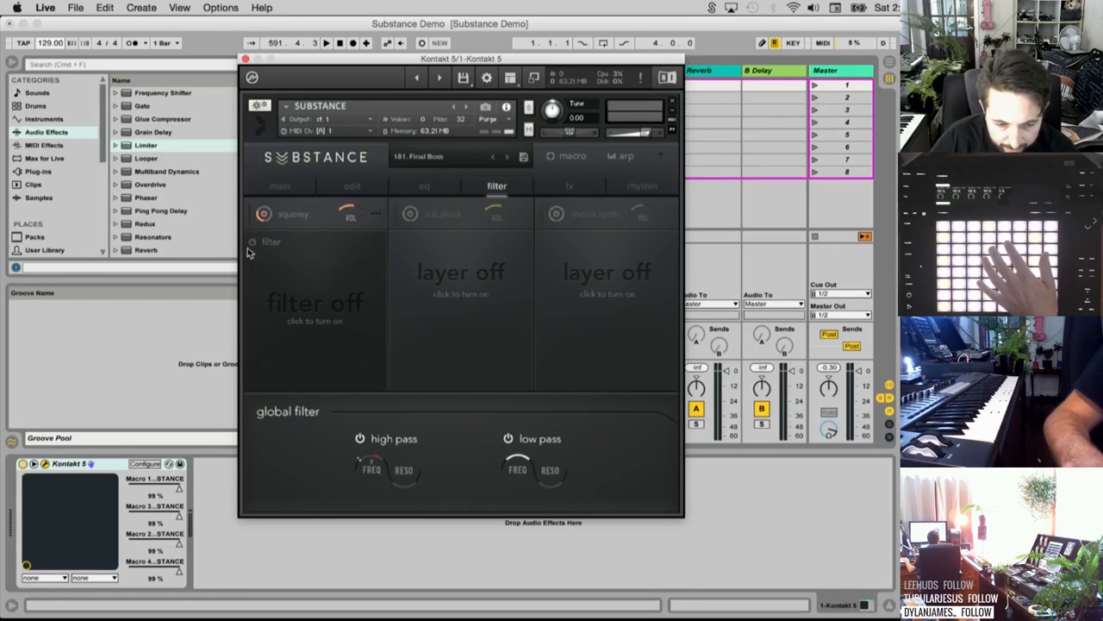
left_click(285, 263)
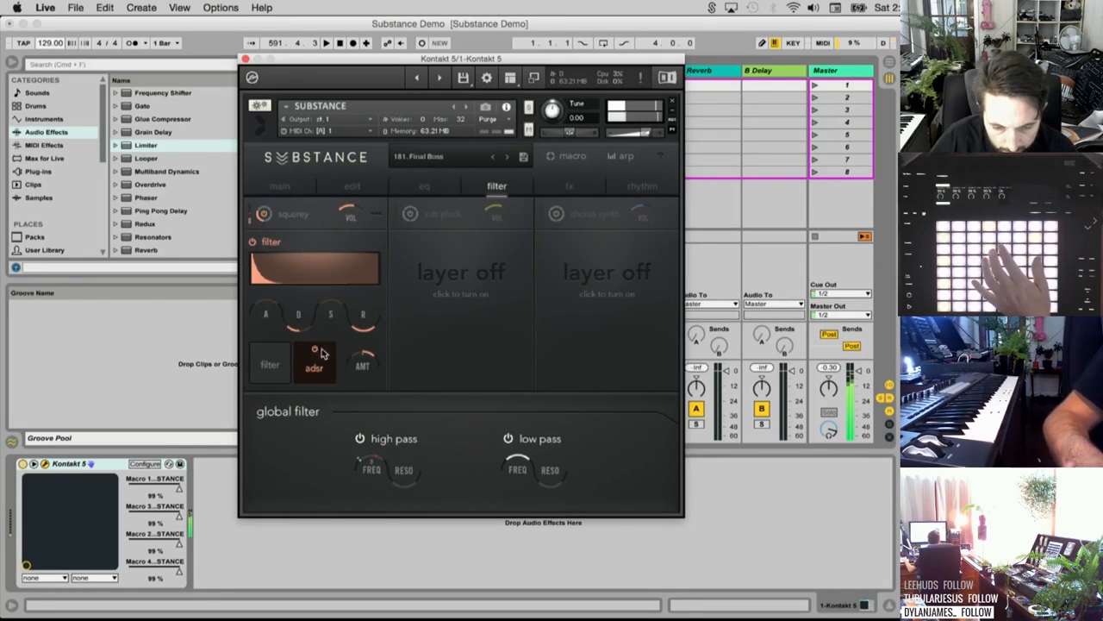
Show the squarey layer's filter controls and lower the daft lp cutoff
left_click(290, 380)
left_click(280, 372)
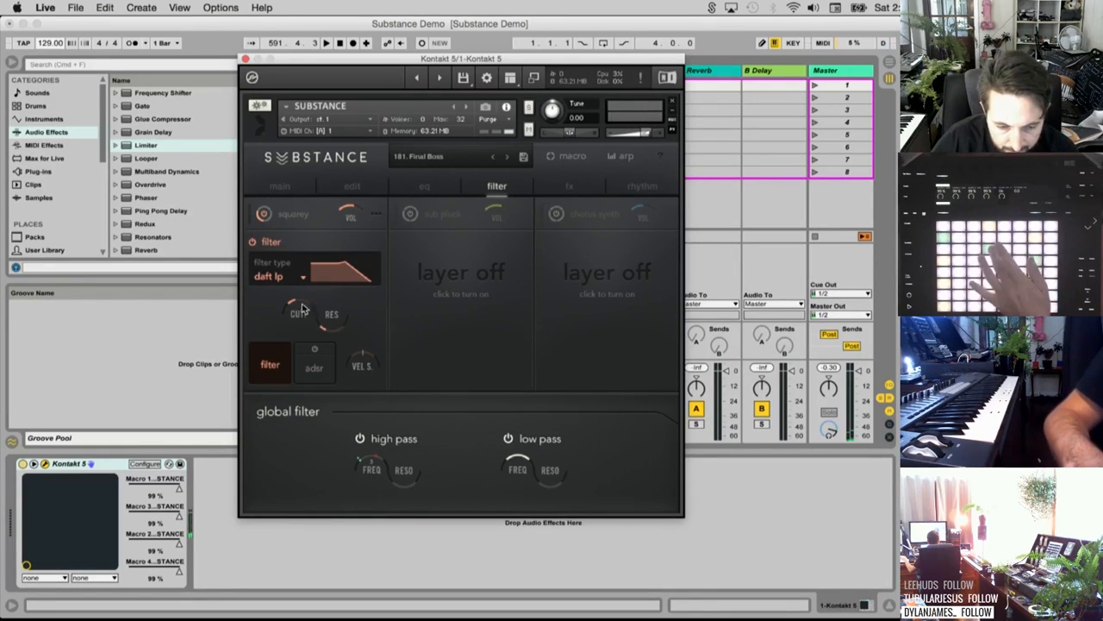
left_click_drag(301, 308, 302, 318)
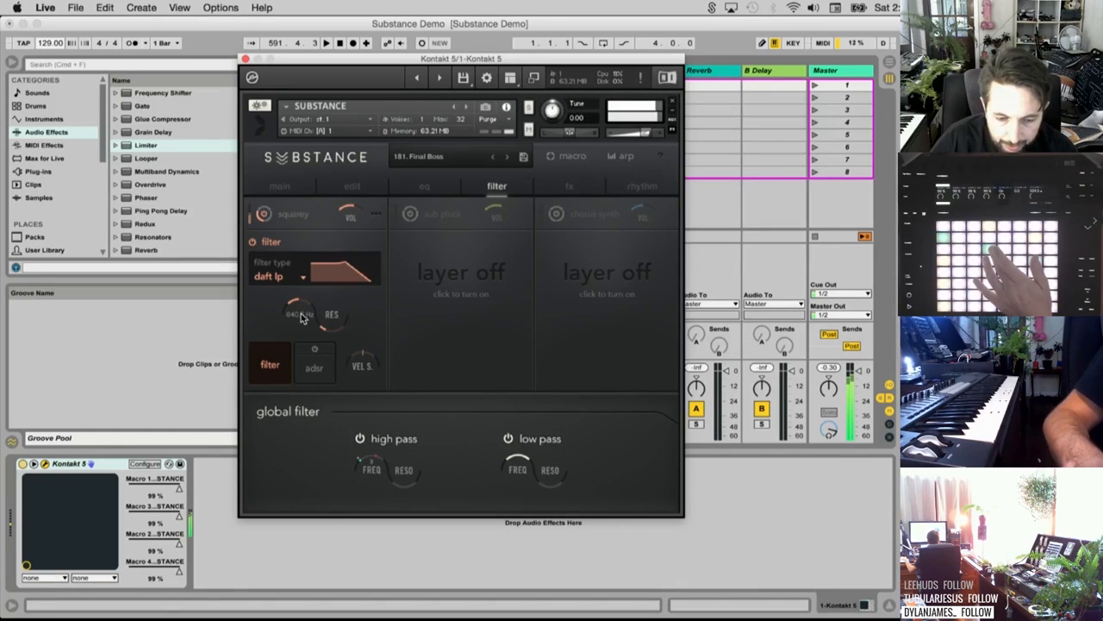
Route the rhythm modulation positively to the squarey layer's filter cutoff and set the rhythm rate to 1/8
left_click(624, 189)
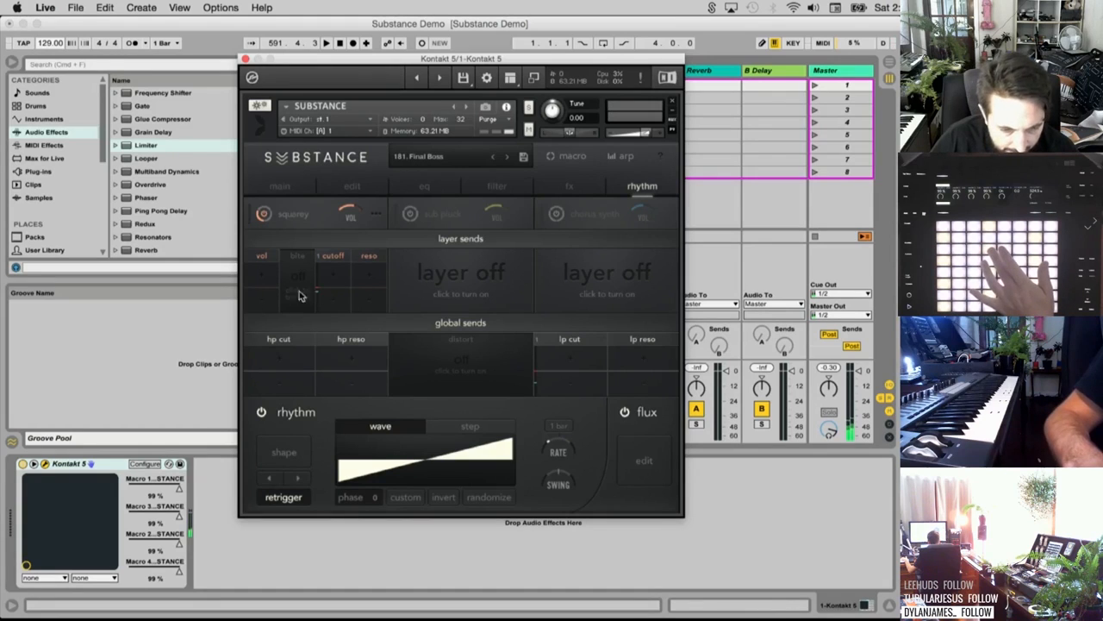
left_click_drag(342, 285, 349, 256)
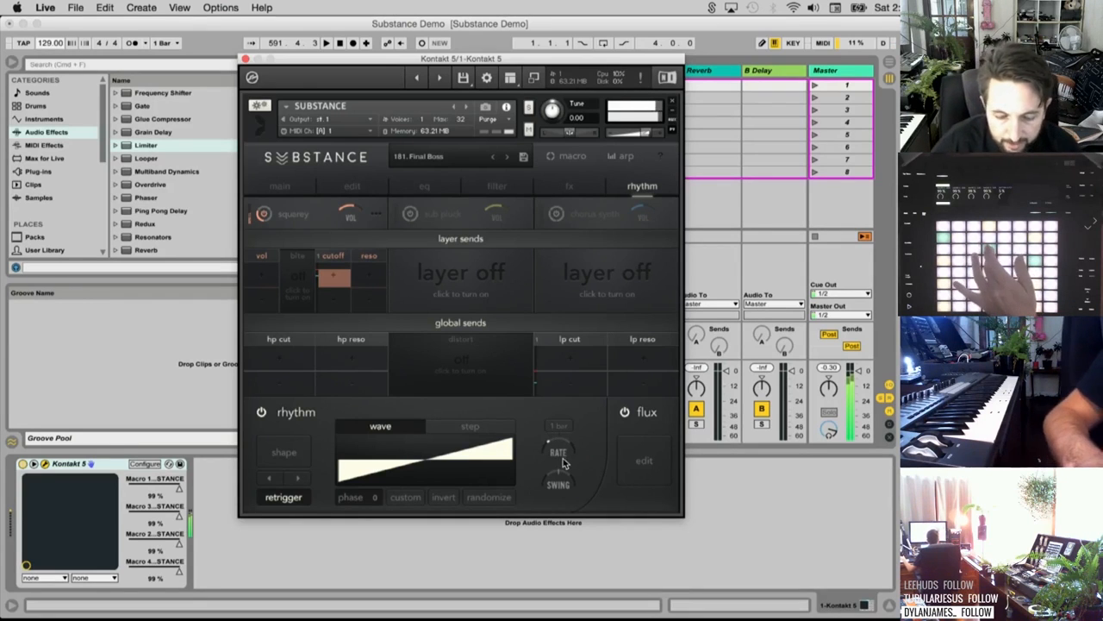
left_click_drag(561, 456, 559, 447)
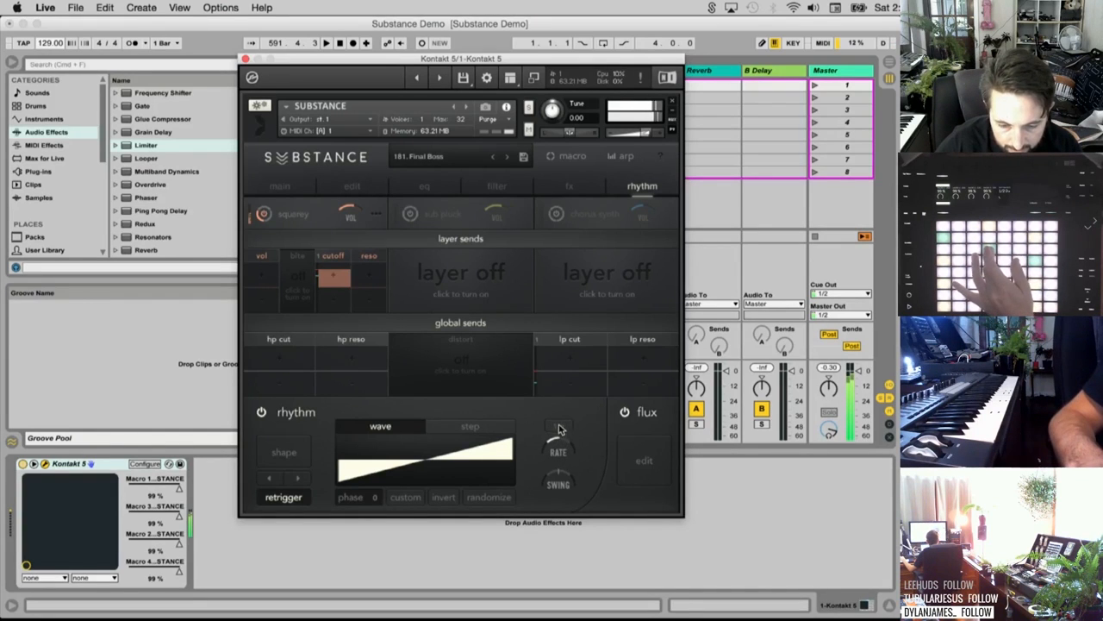
left_click(558, 428)
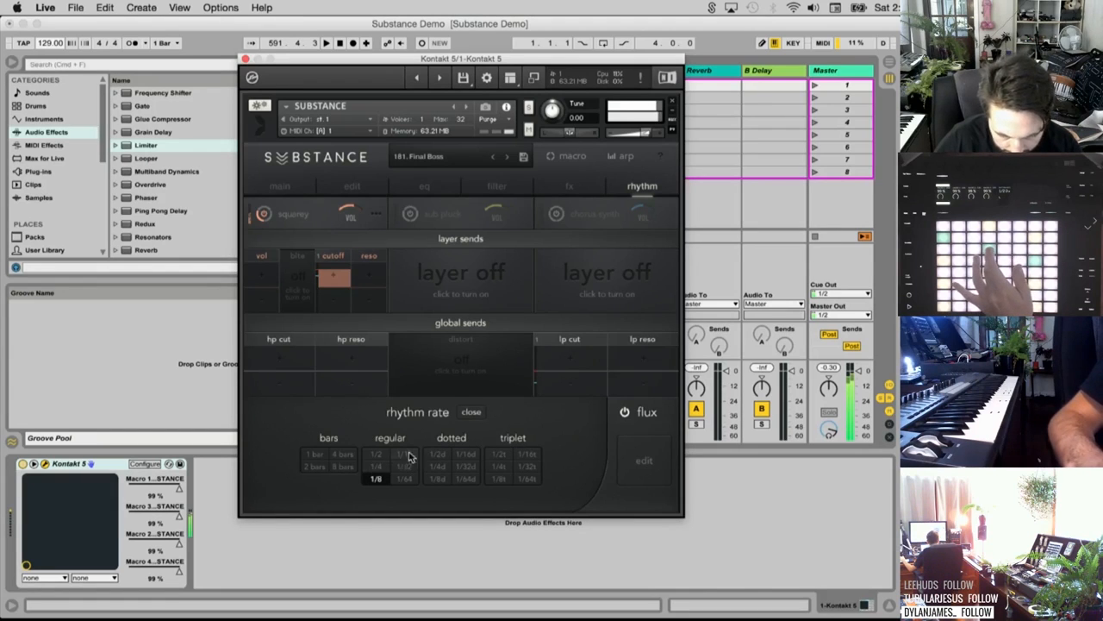
left_click(471, 412)
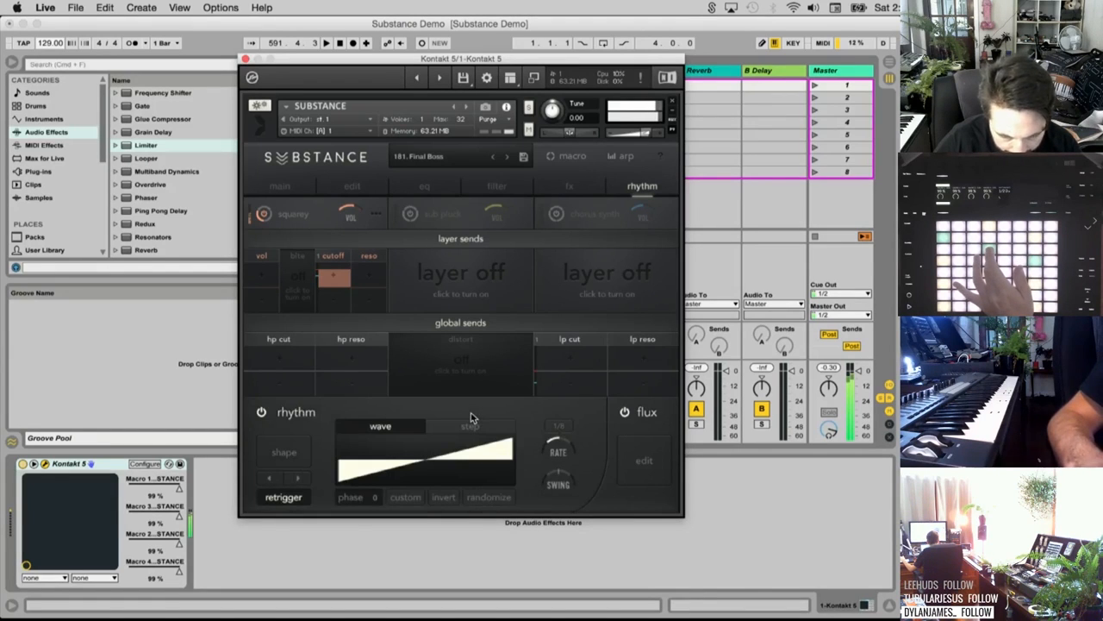
Toggle the flux section on and off several times, leaving it off
left_click(626, 413)
left_click(626, 414)
left_click(625, 415)
left_click(625, 414)
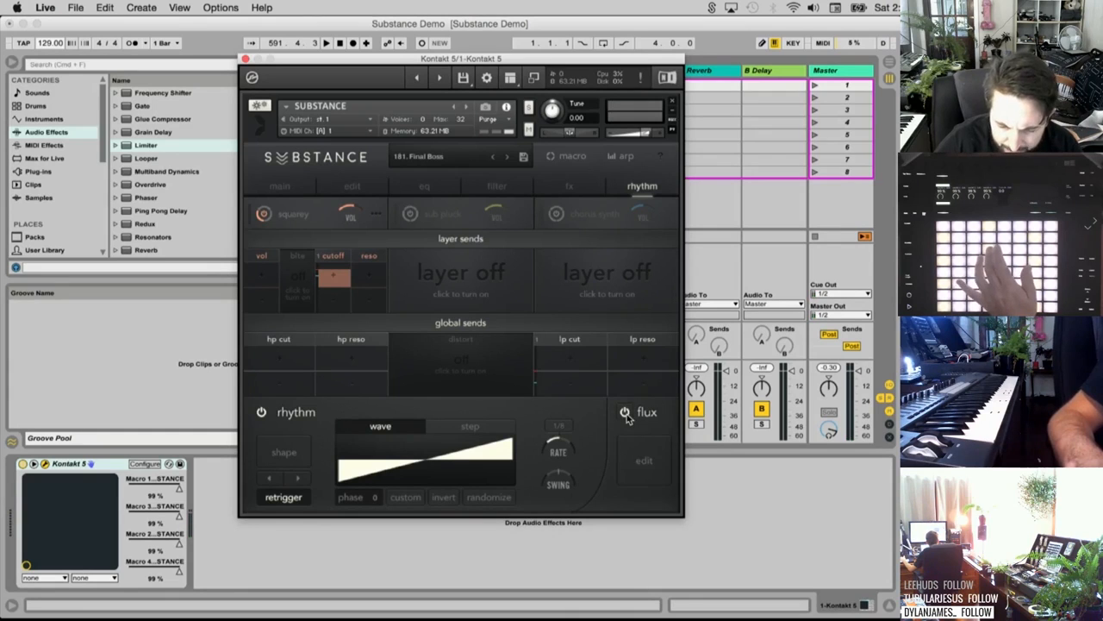
left_click(625, 413)
left_click(625, 414)
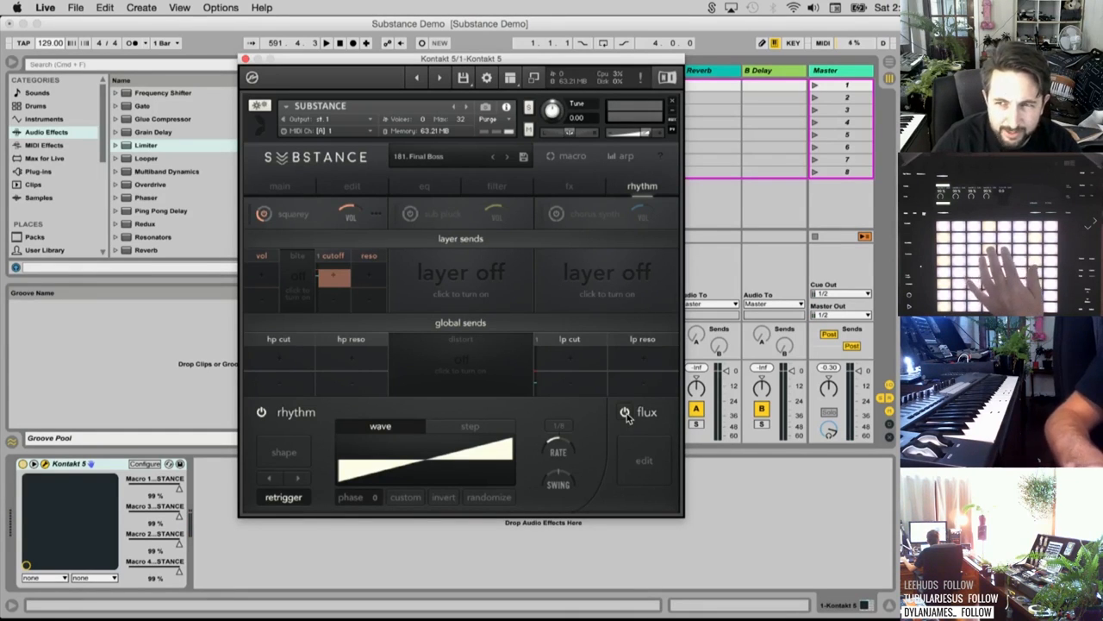
left_click(625, 414)
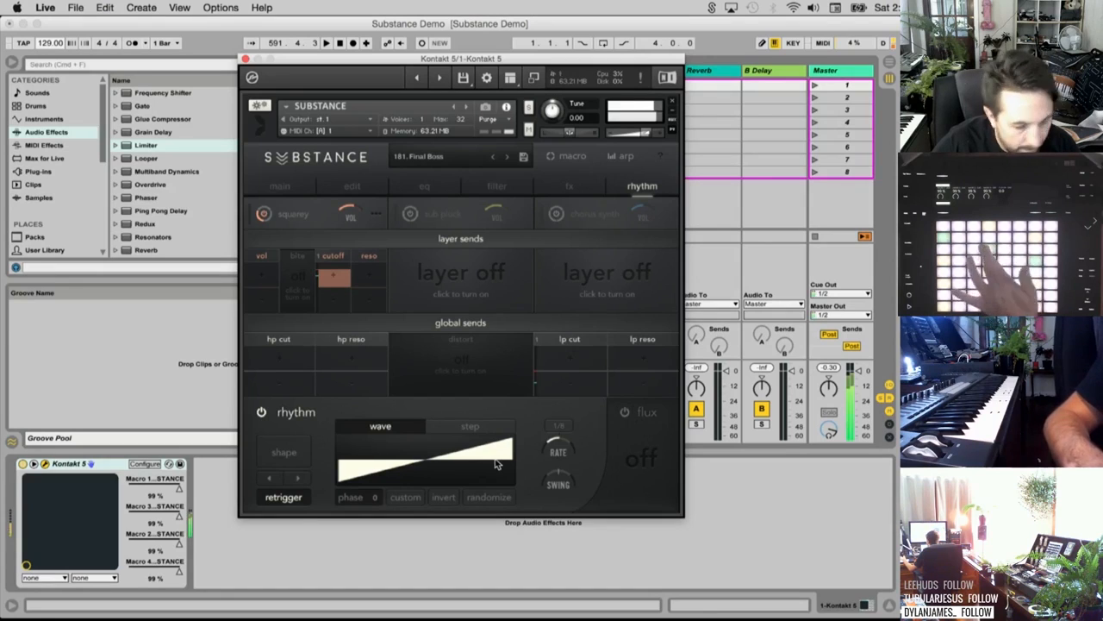
Try a 1/8 dotted rhythm rate, and set the rate to 1 bar from the rhythm rate choices
mouse_move(559, 437)
left_mouse_down()
mouse_move(567, 491)
mouse_move(564, 448)
left_mouse_up()
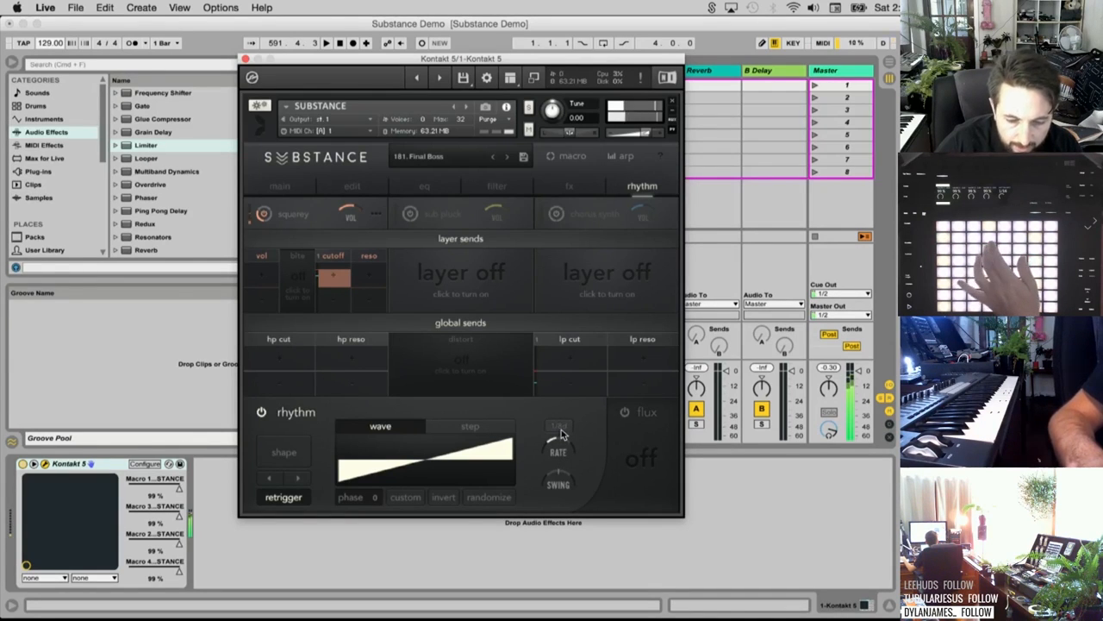
left_click(558, 430)
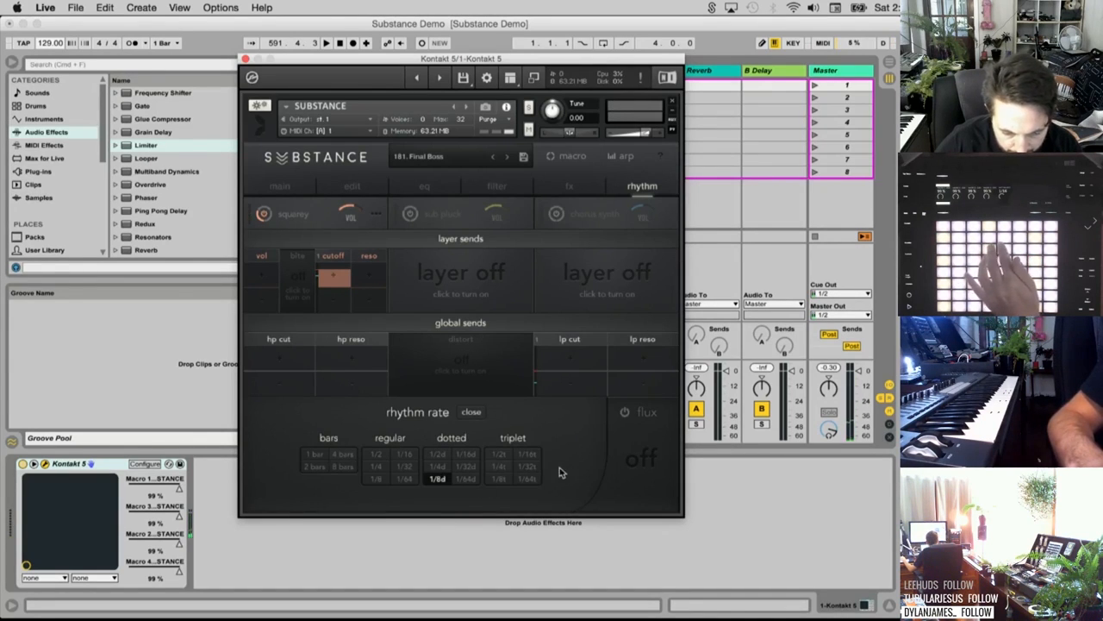
left_click(316, 454)
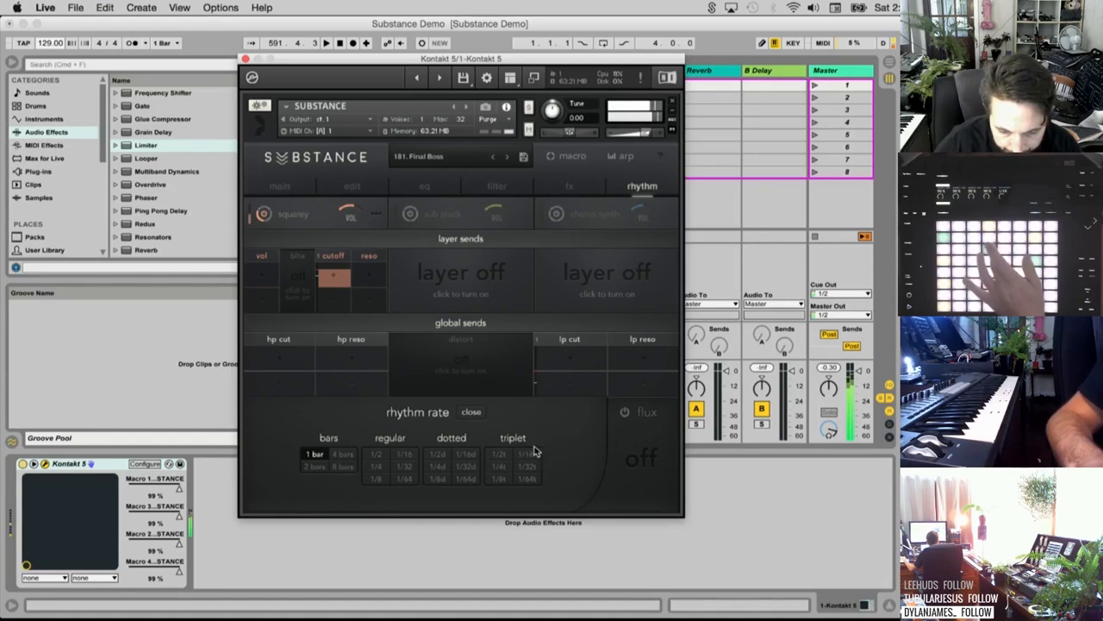
left_click(471, 412)
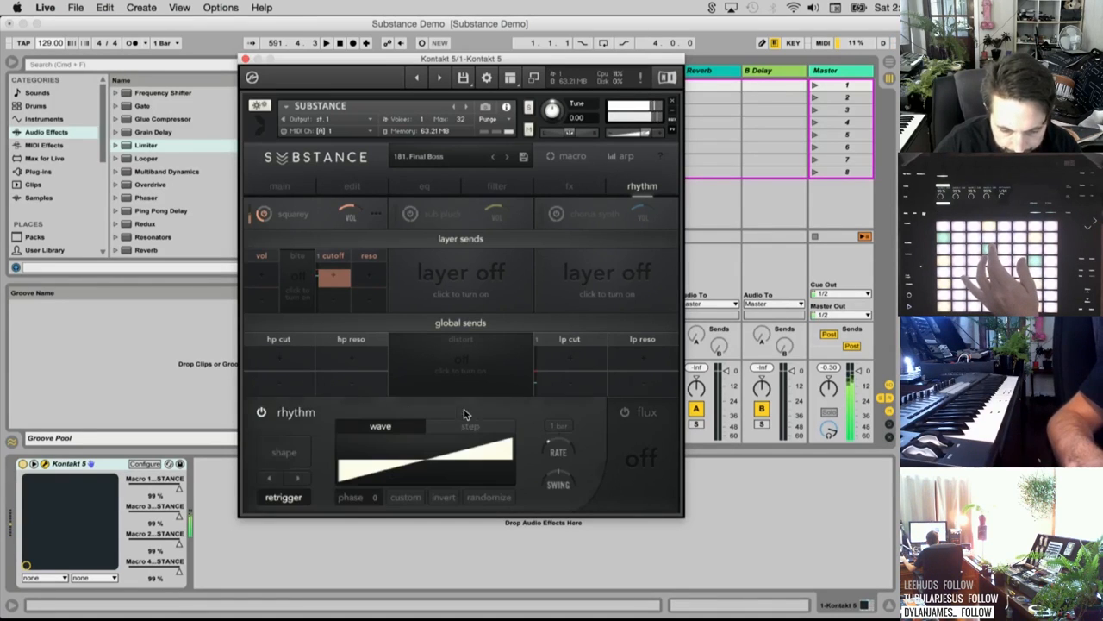
Audition the simple rhythm wave shapes in the first two rows, including the triangle, square, sine and falling ramp
left_click(287, 448)
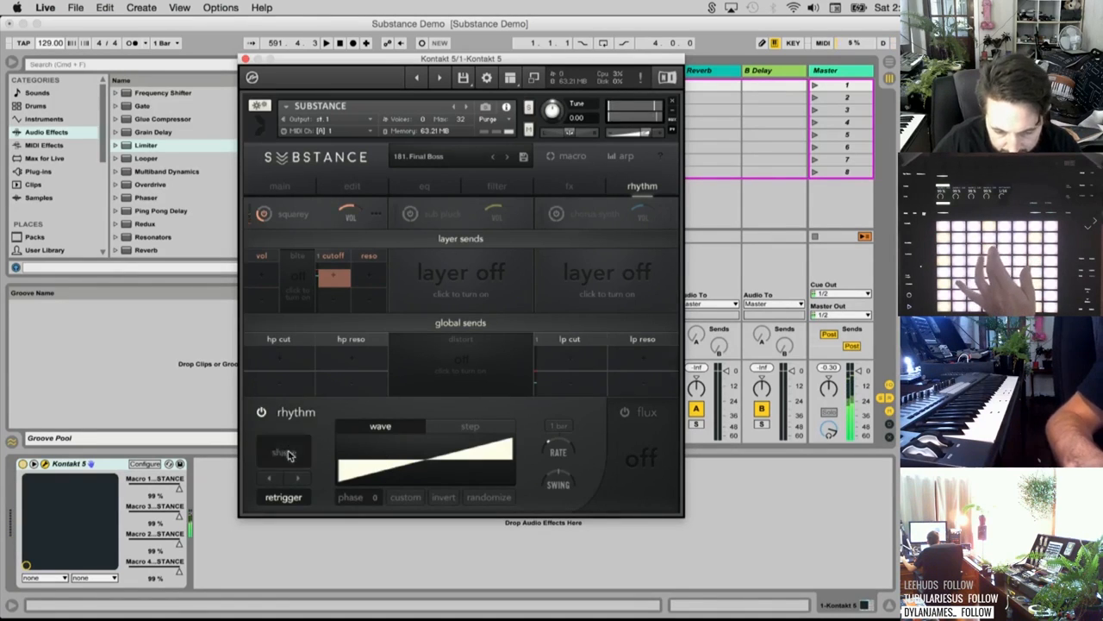
left_click(420, 264)
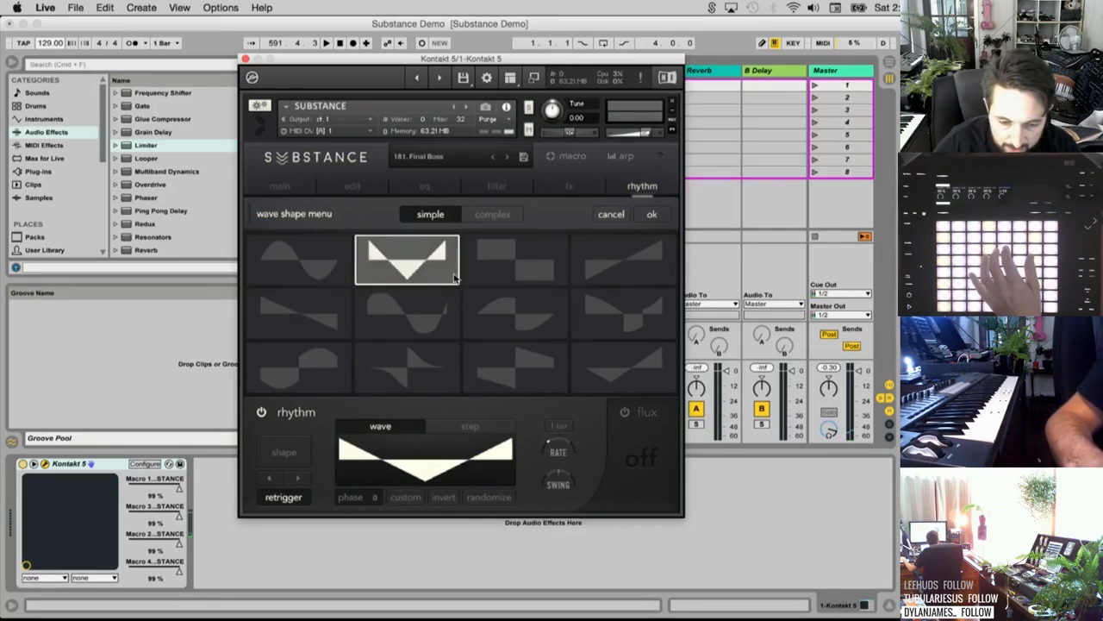
left_click(520, 265)
left_click(446, 262)
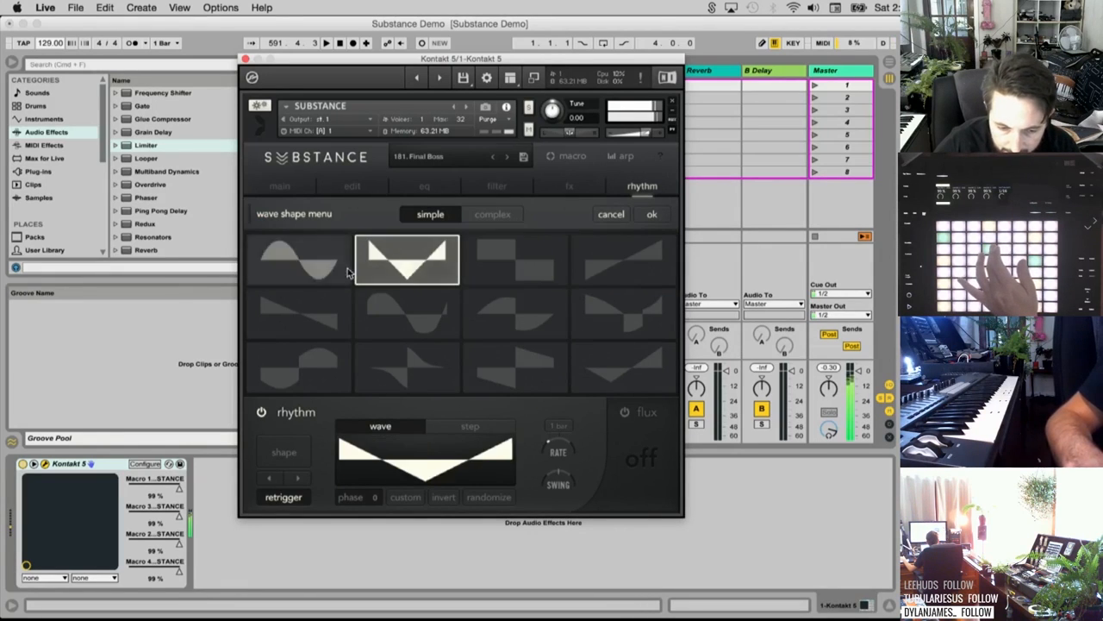
left_click(327, 277)
left_click(327, 299)
left_click(420, 321)
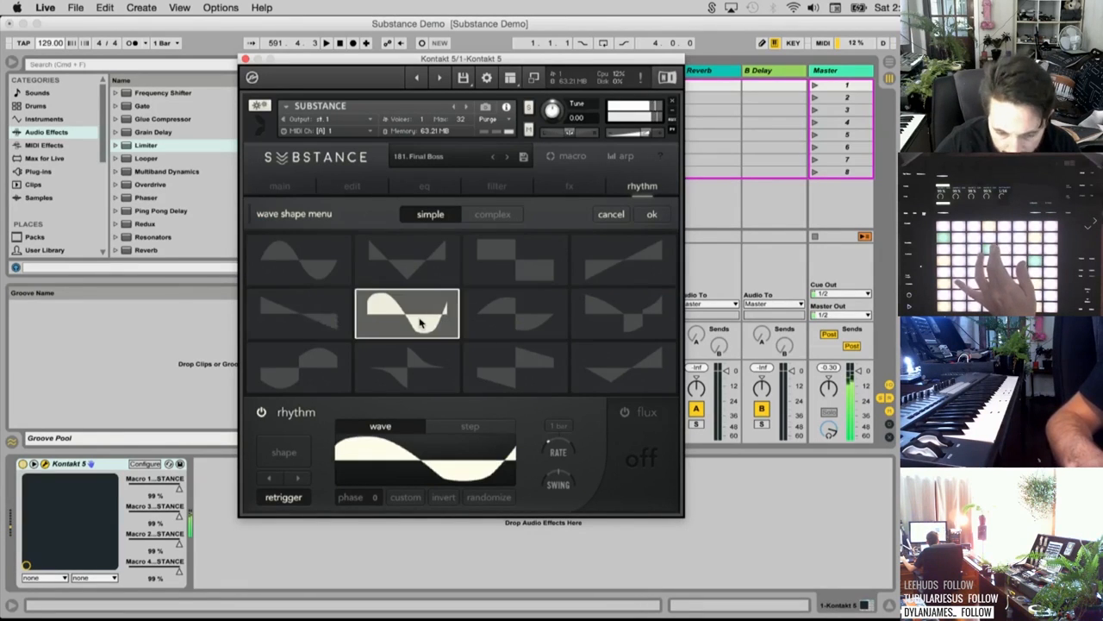
left_click(517, 313)
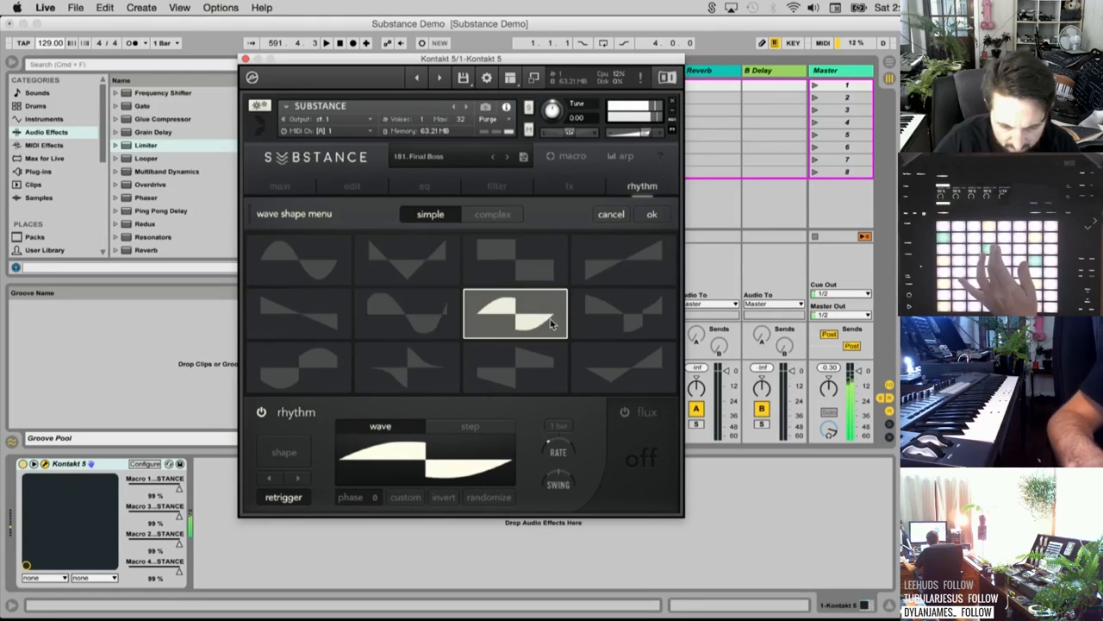
left_click(613, 324)
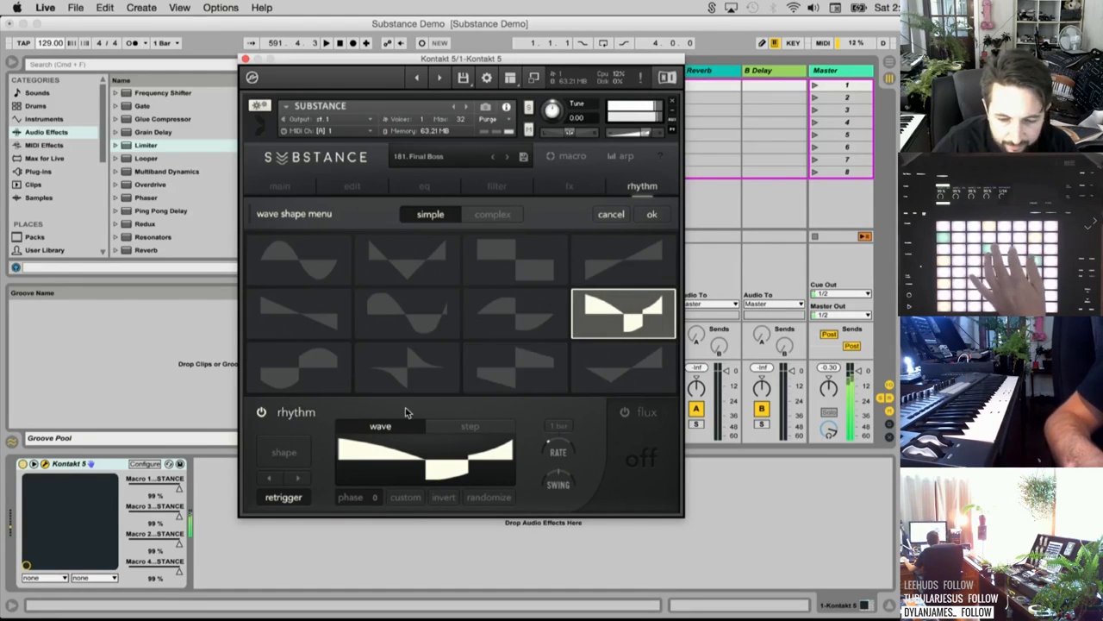
Audition the four simple wave shapes in the last row while trying rhythm rates such as 1/16 and 1/4
left_click(324, 366)
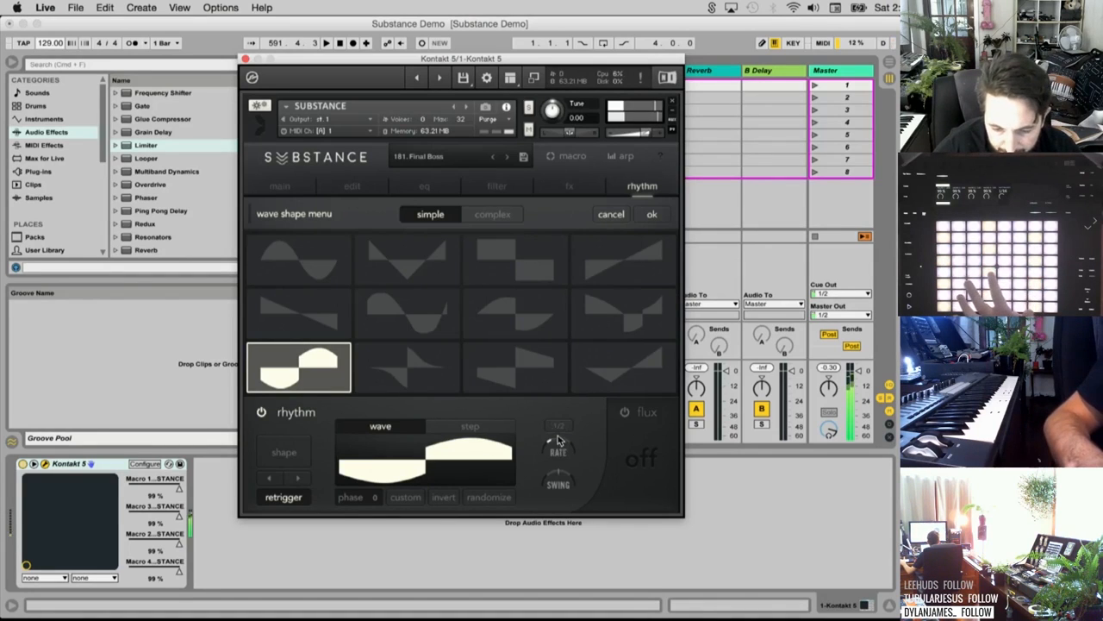
left_click_drag(558, 430, 557, 437)
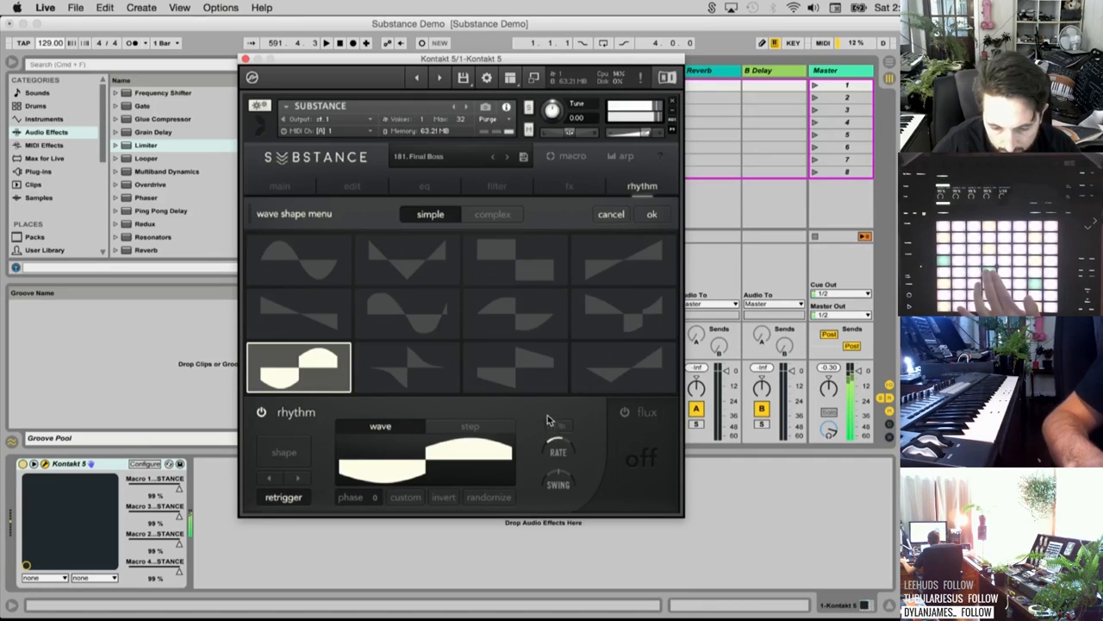
left_click(413, 368)
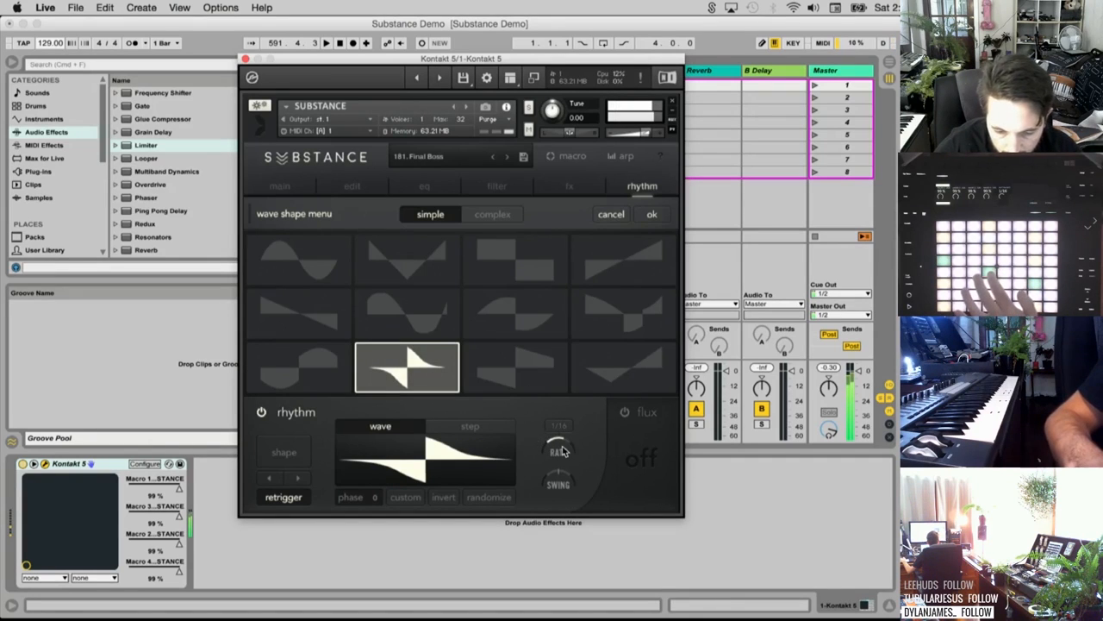
left_click_drag(562, 454, 561, 469)
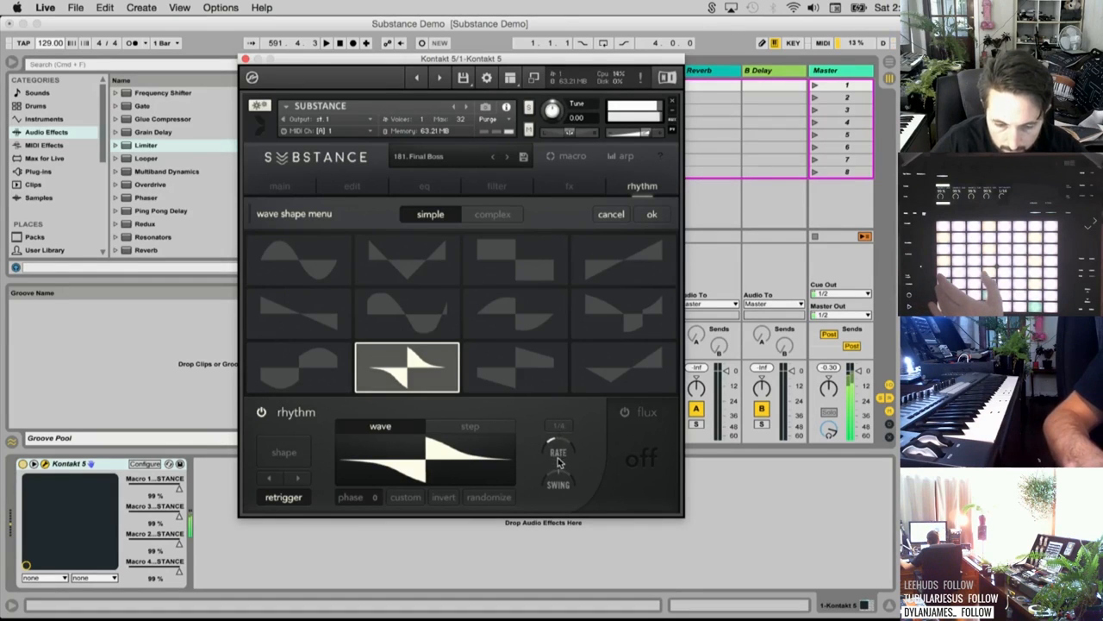
left_click(523, 363)
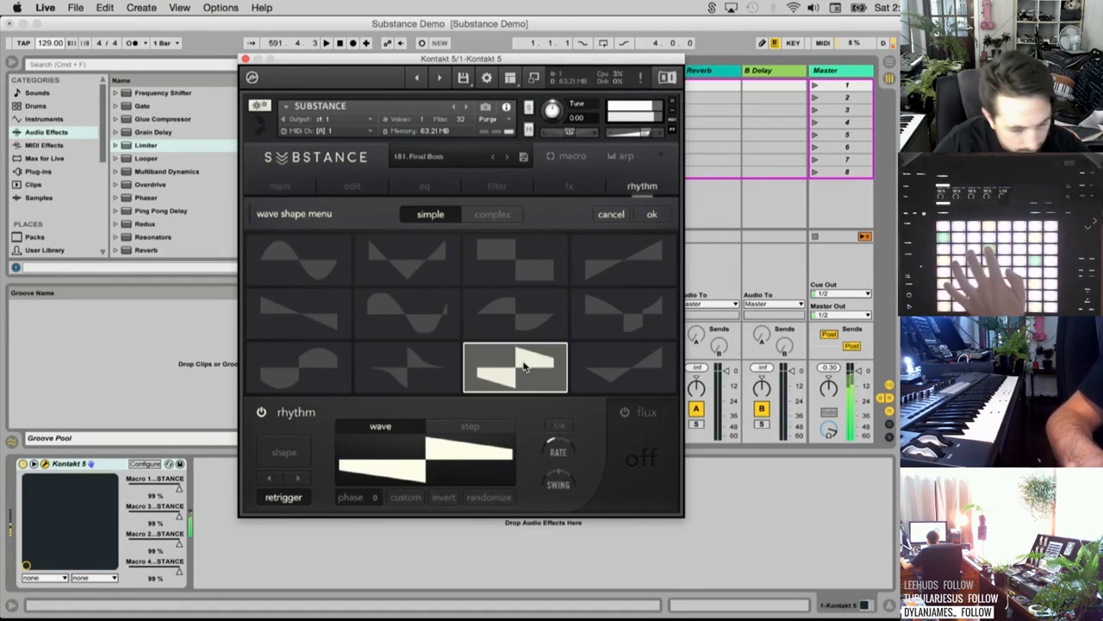
left_click(640, 365)
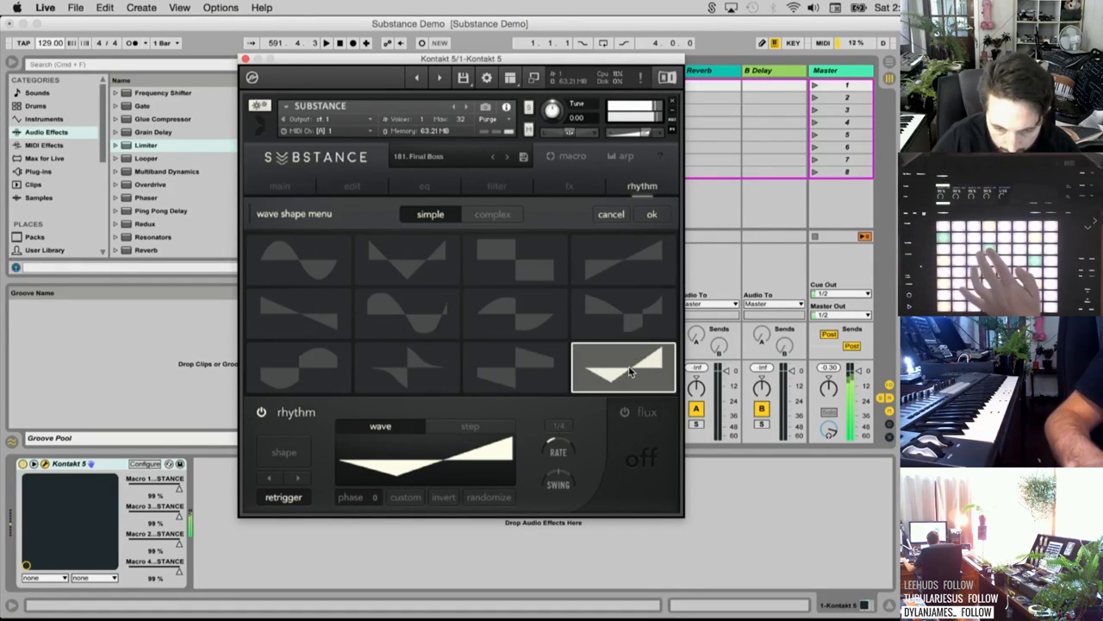
Audition the first two complex wave shapes and slow the rhythm rate to 1 bar
left_click(512, 213)
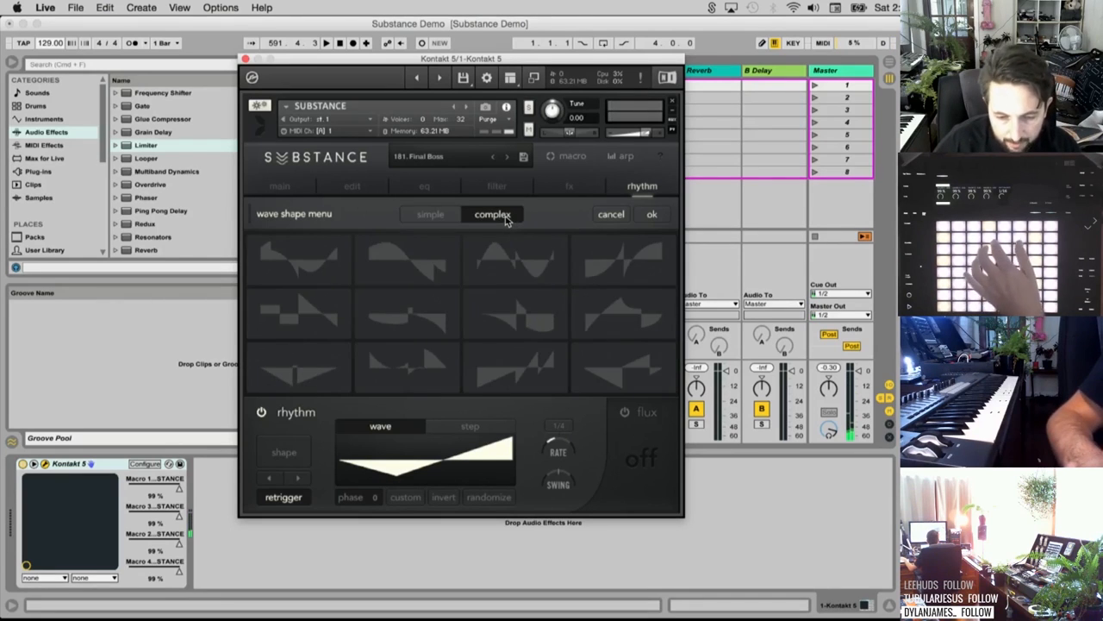
left_click(322, 250)
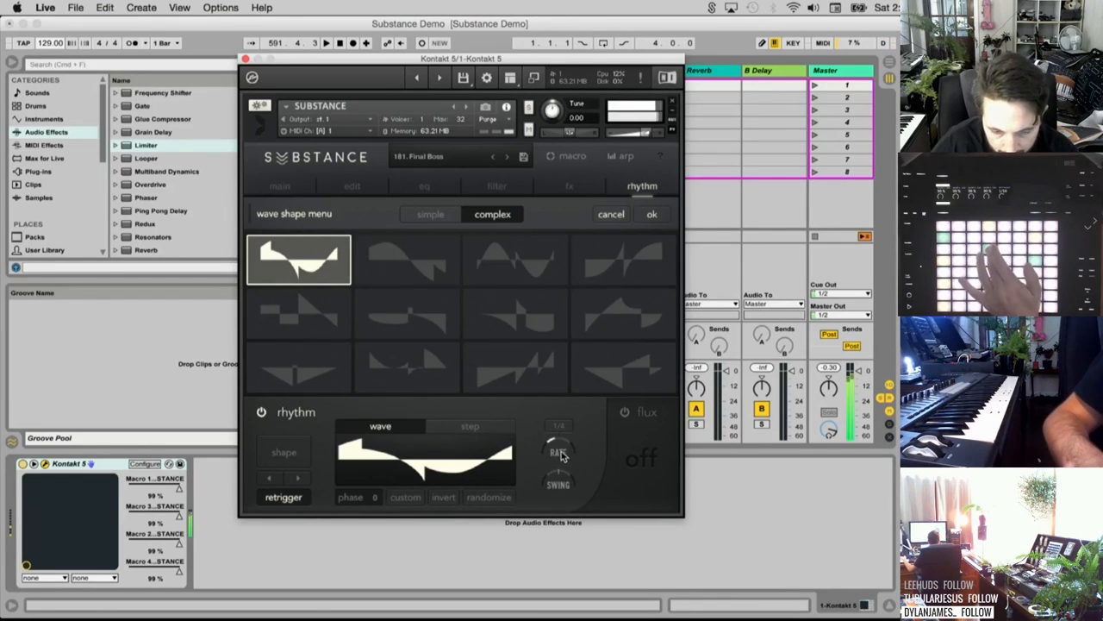
left_click(424, 250)
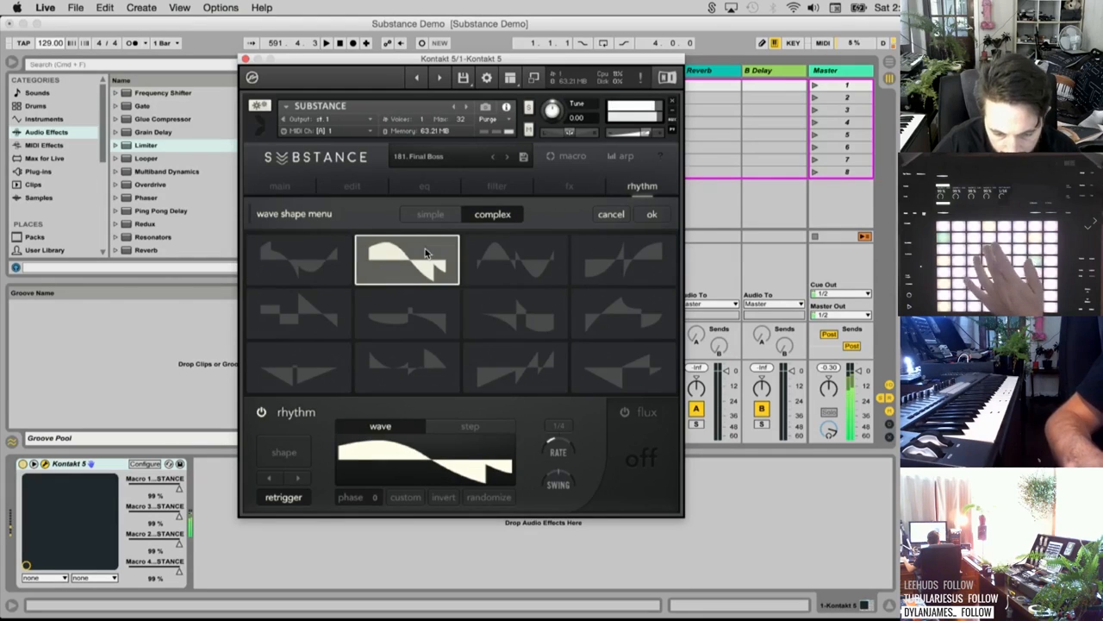
left_click_drag(556, 450, 557, 467)
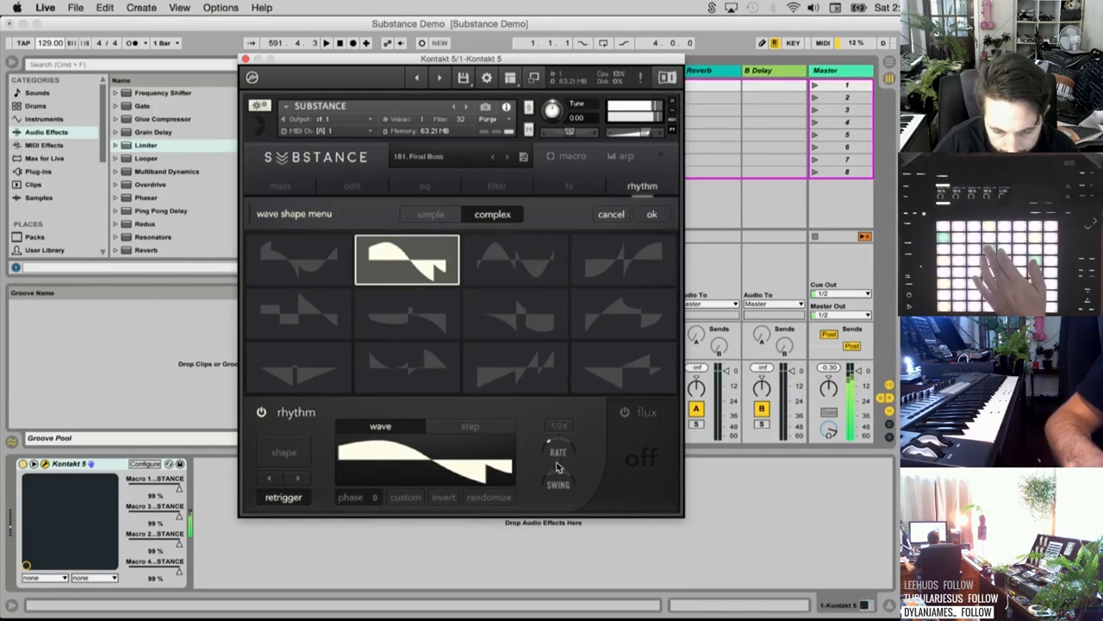
Audition further complex wave shapes, ending on the one in the last row with three successive rising ramps
left_click(529, 269)
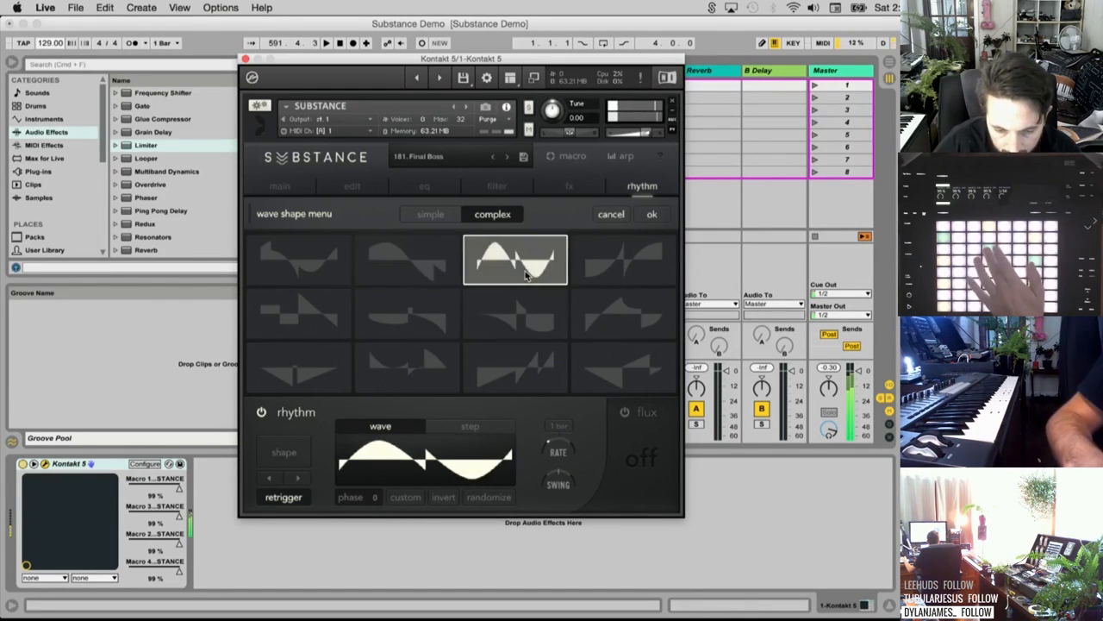
left_click(617, 260)
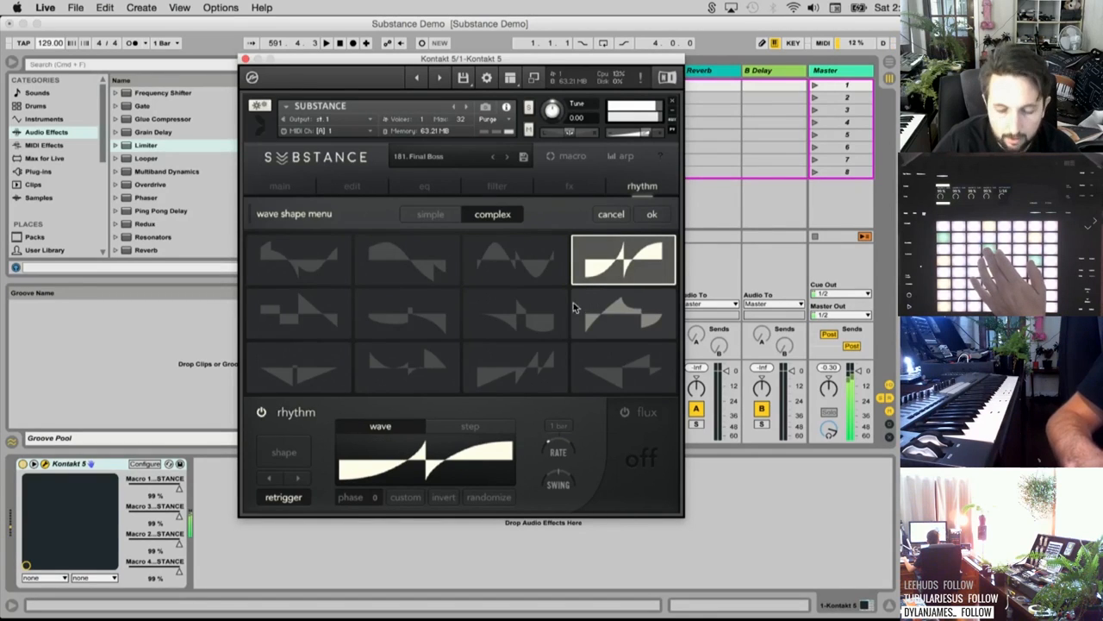
left_click(405, 319)
left_click(511, 318)
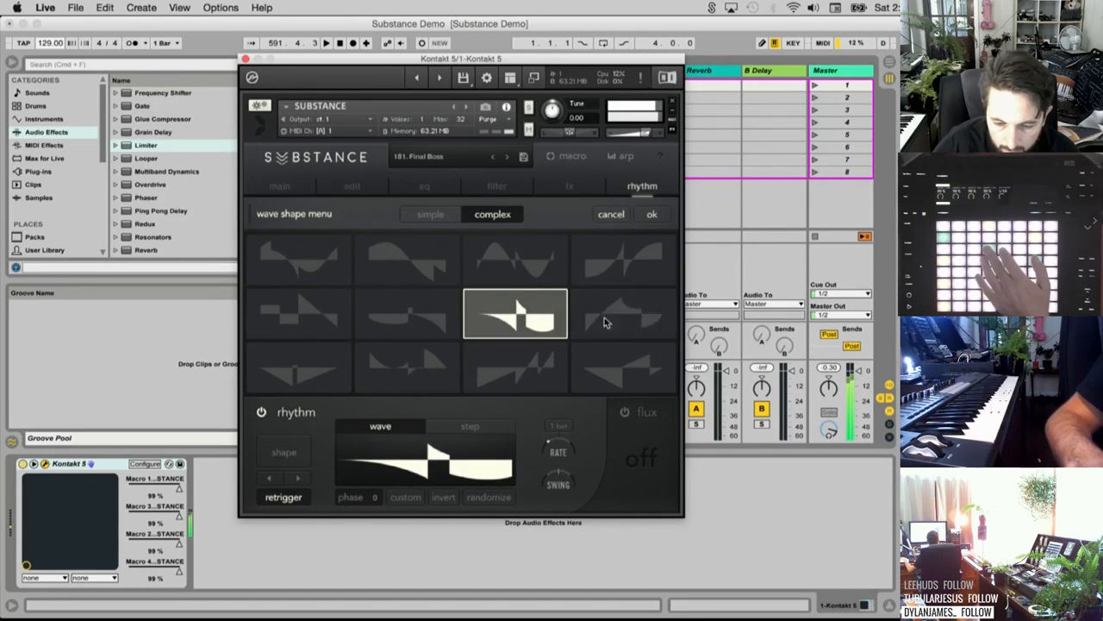
left_click(517, 379)
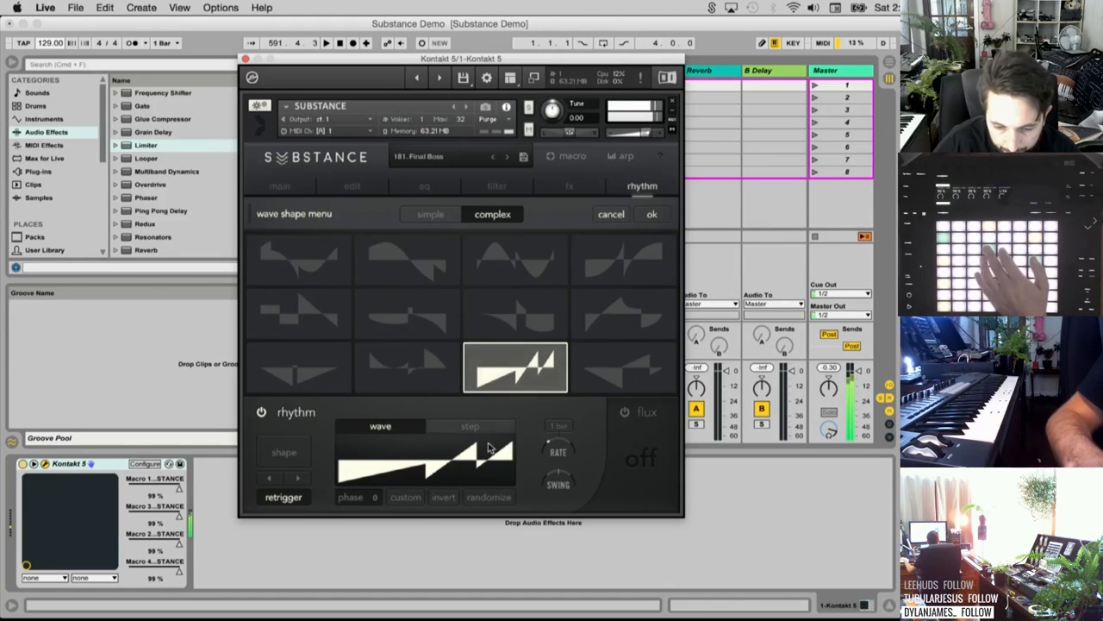
Switch the rhythm's retrigger off and back on
left_click(288, 500)
left_click(290, 502)
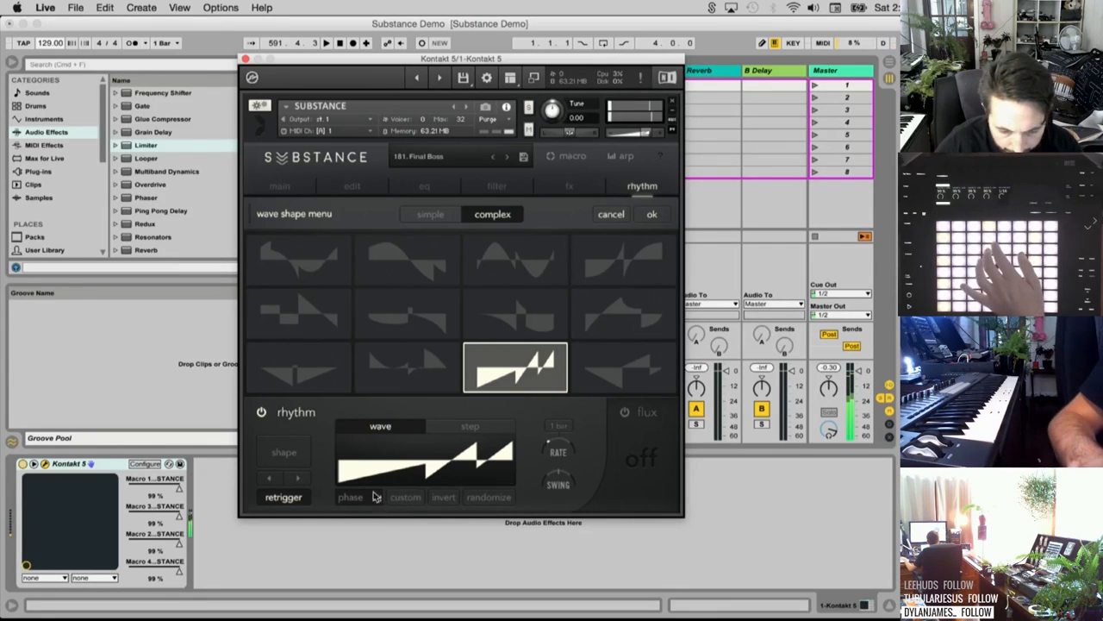
Set the rhythm wave's phase to 1, and invert the wave and flip it back
mouse_move(374, 497)
left_mouse_down()
mouse_move(369, 451)
mouse_move(376, 504)
left_mouse_up()
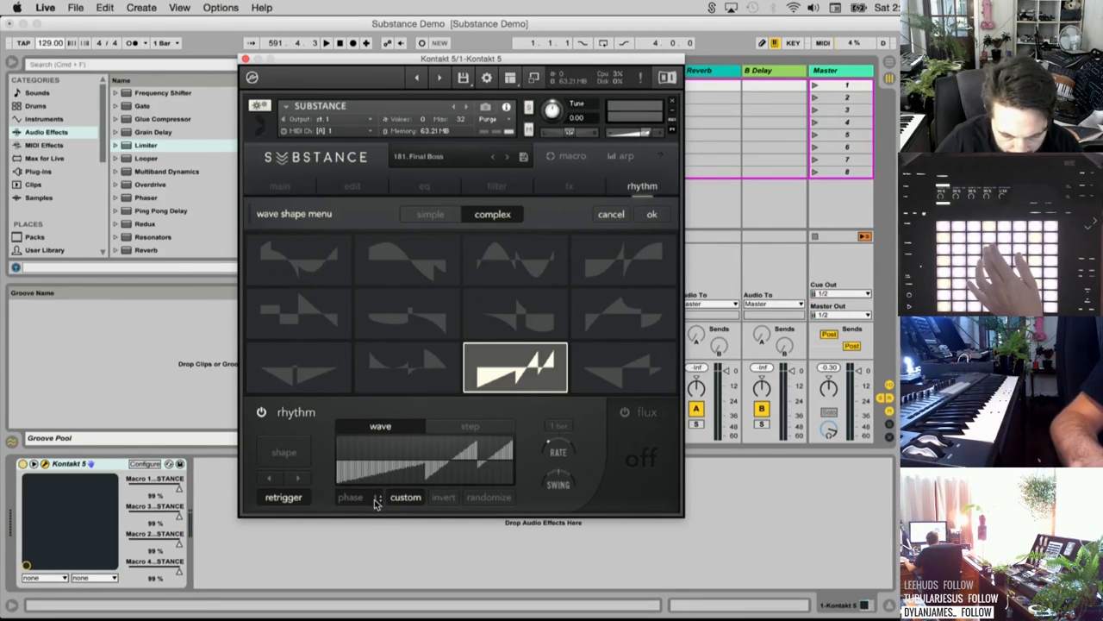
left_click(446, 495)
left_click(449, 499)
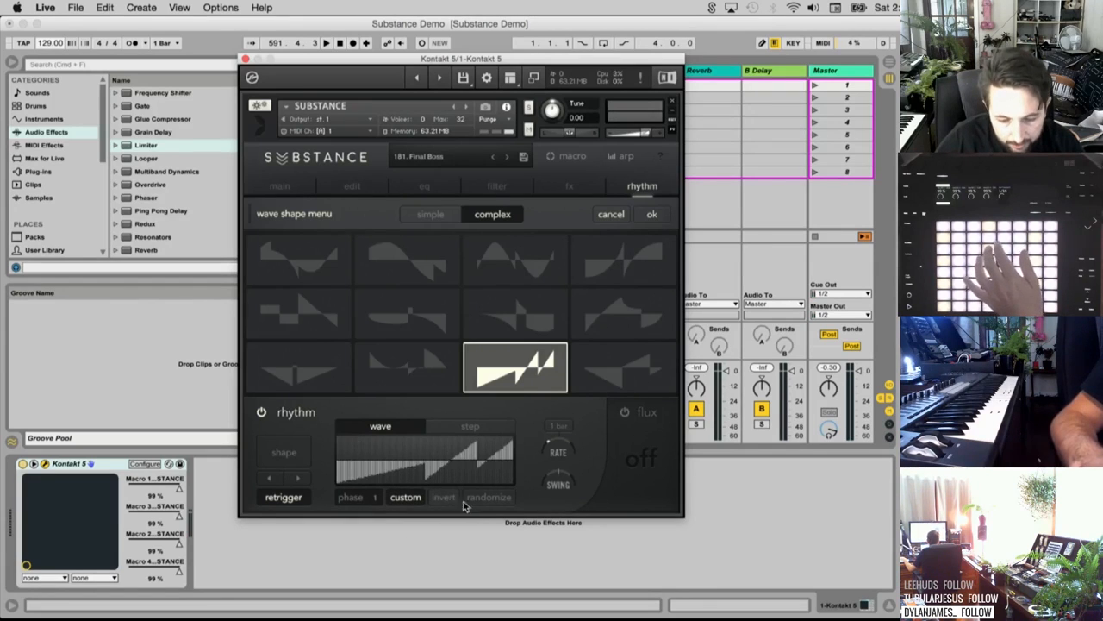
Randomize the custom rhythm wave repeatedly to audition different generated shapes
left_click(480, 501)
left_click(481, 501)
left_click(482, 498)
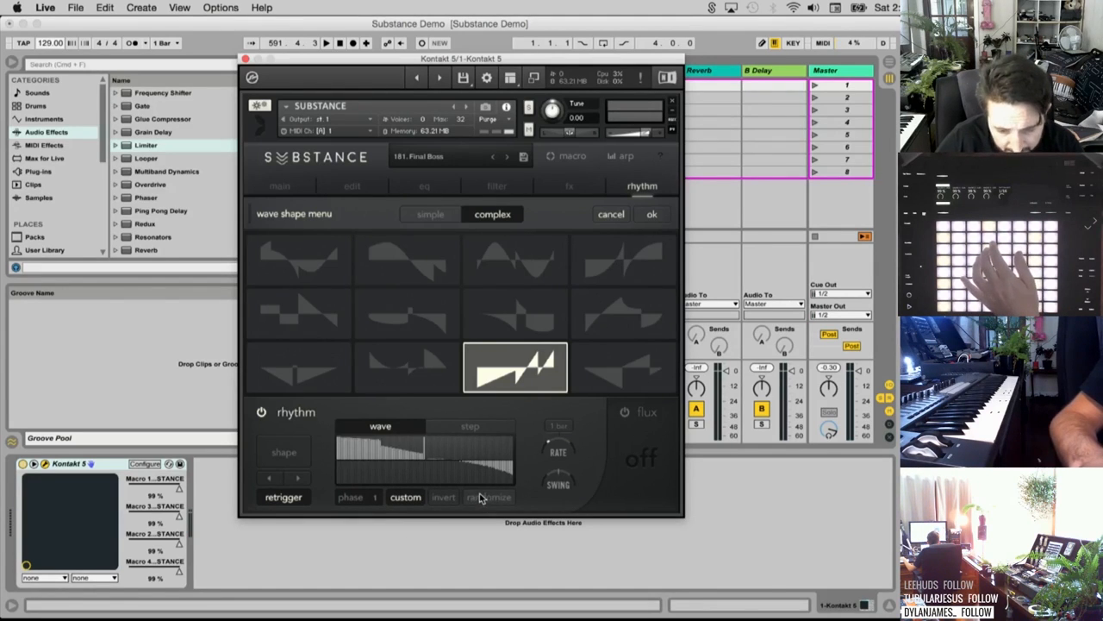
left_click(480, 496)
left_click(480, 496)
left_click(480, 497)
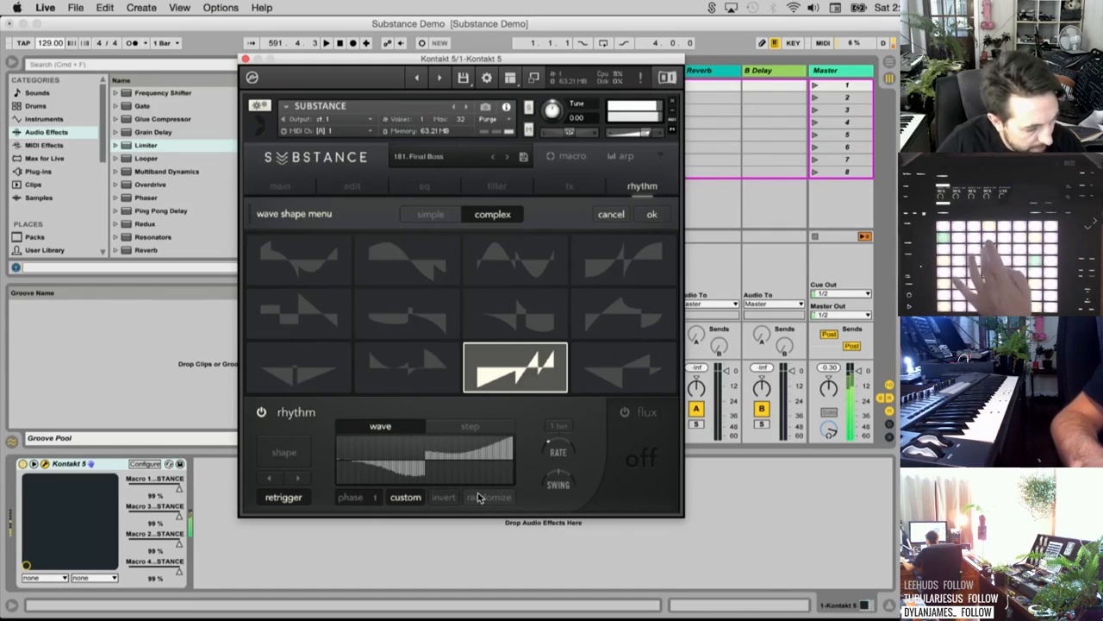
left_click(479, 497)
left_click(478, 496)
left_click(478, 496)
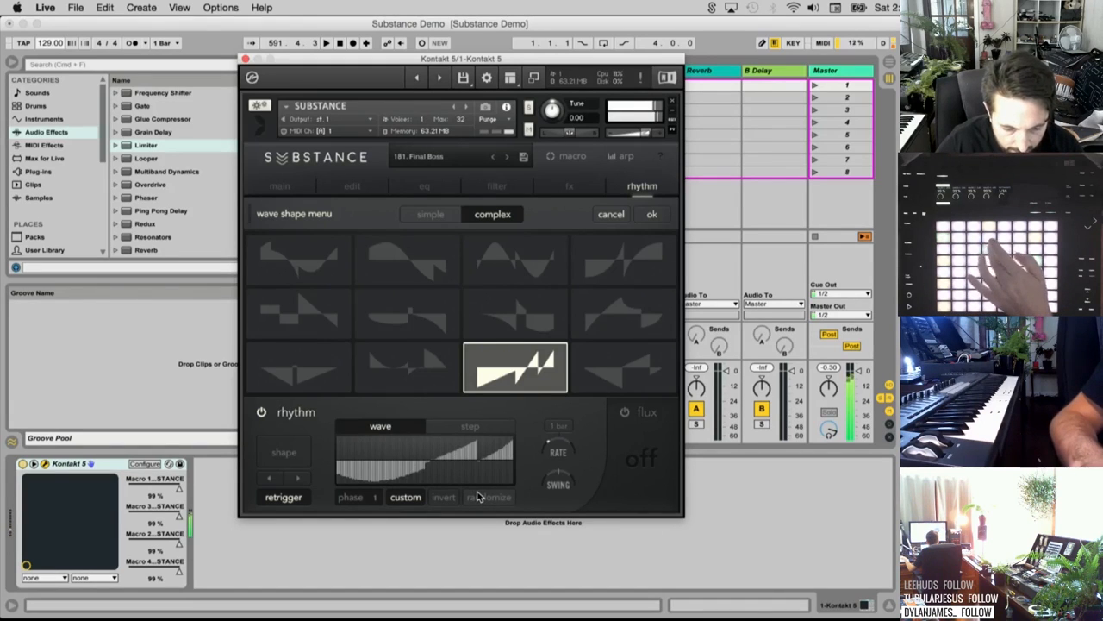
left_click(479, 495)
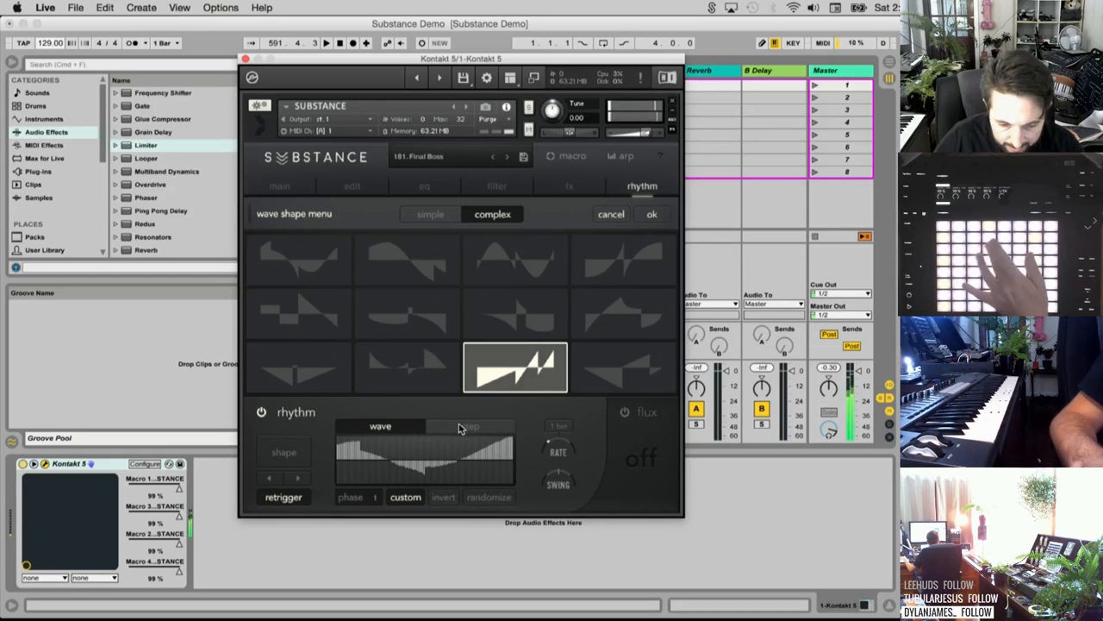
Accept the three-ramp wave shape and clear the rhythm send to the layer's filter cutoff
left_click(652, 214)
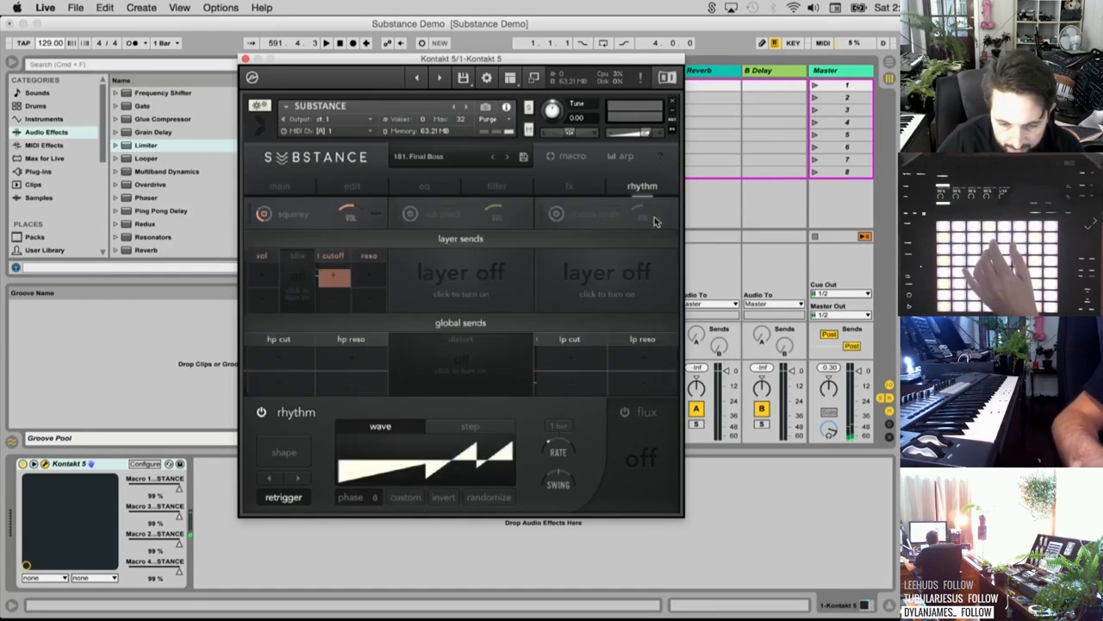
left_click_drag(341, 282, 345, 308)
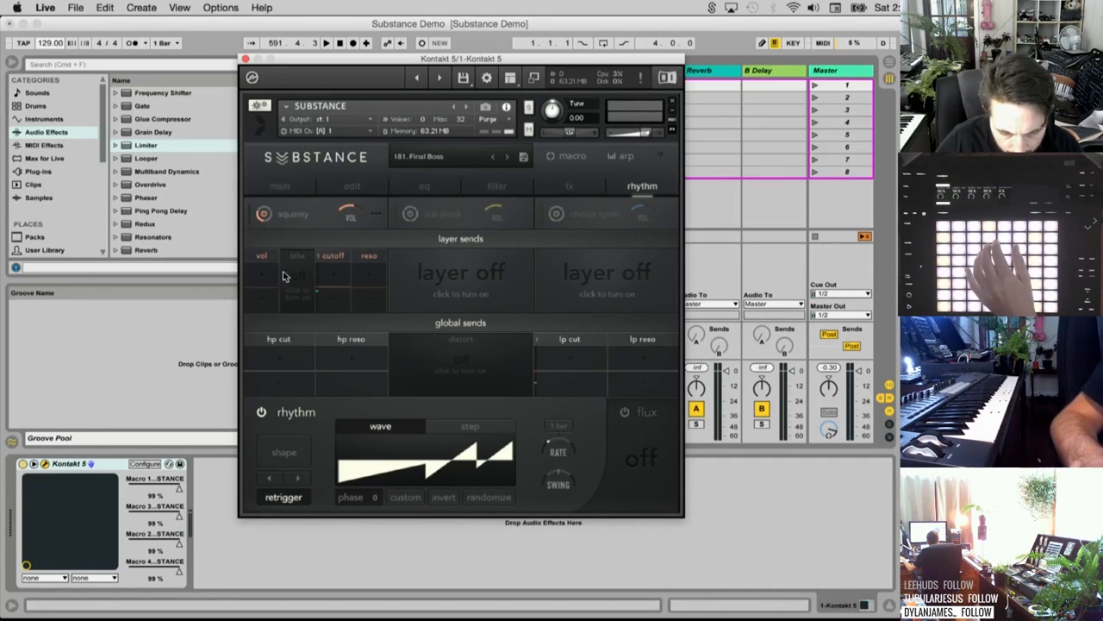
Show the layer filter's cutoff and resonance controls that the rhythm sends link to, and return to the rhythm page
left_click(343, 255)
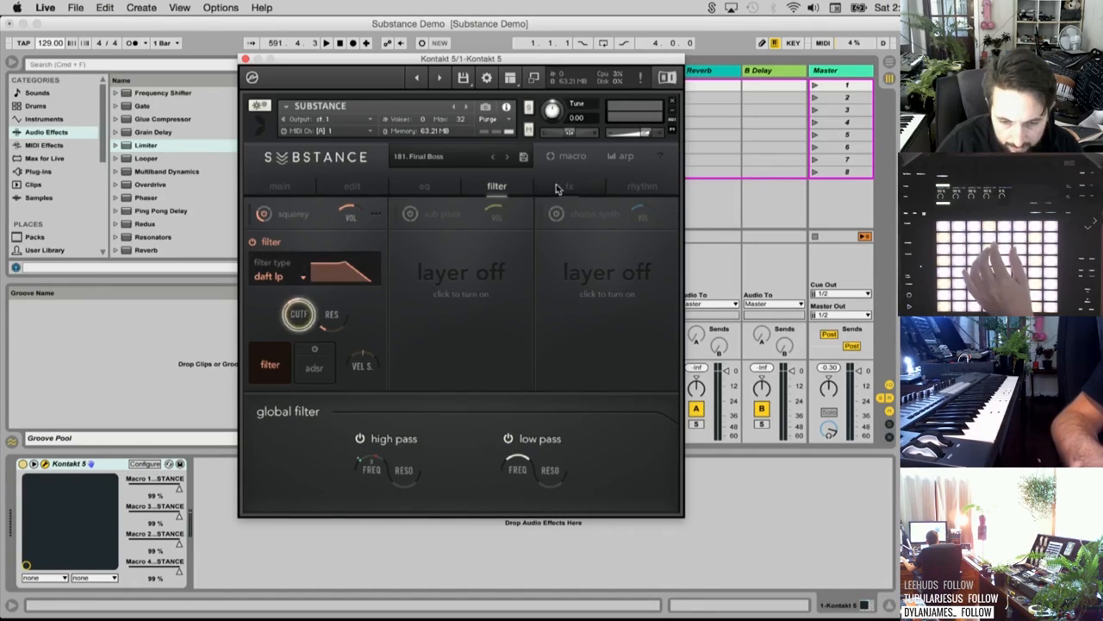
left_click(648, 187)
left_click(366, 256)
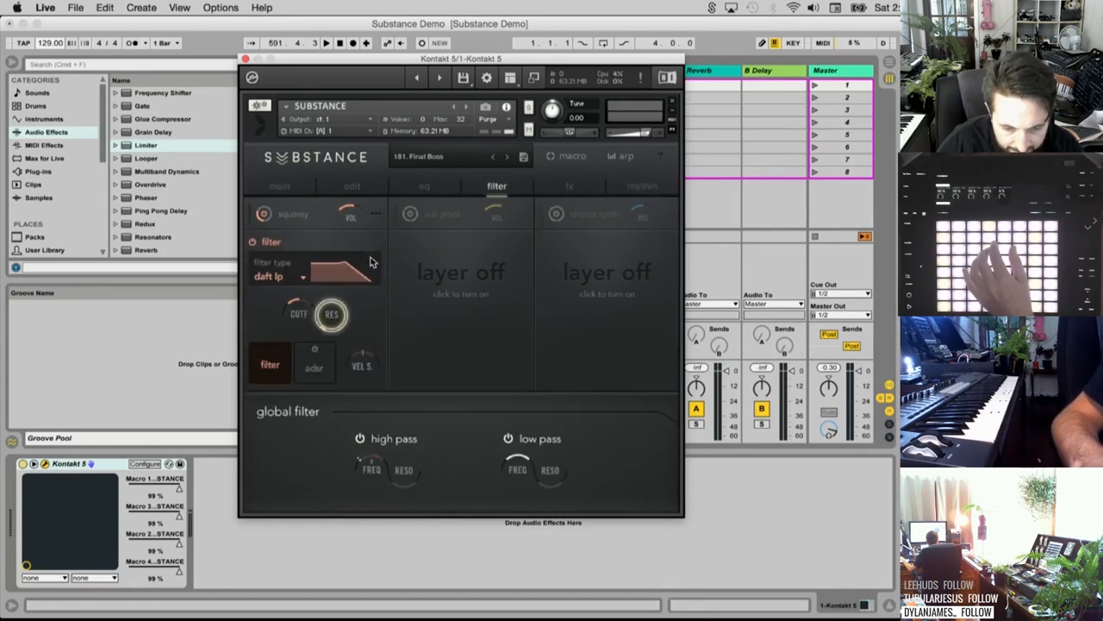
left_click(631, 188)
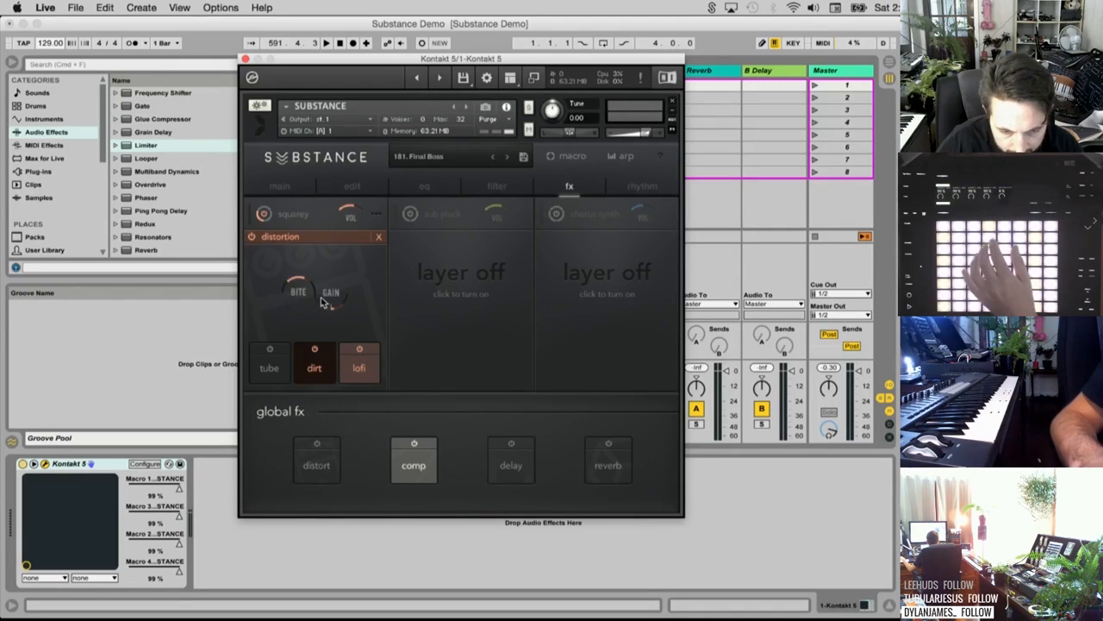
Set the bite of the layer's dirt distortion to 100% and turn off its lofi distortion
left_click_drag(297, 292, 296, 243)
left_click_drag(295, 316, 294, 259)
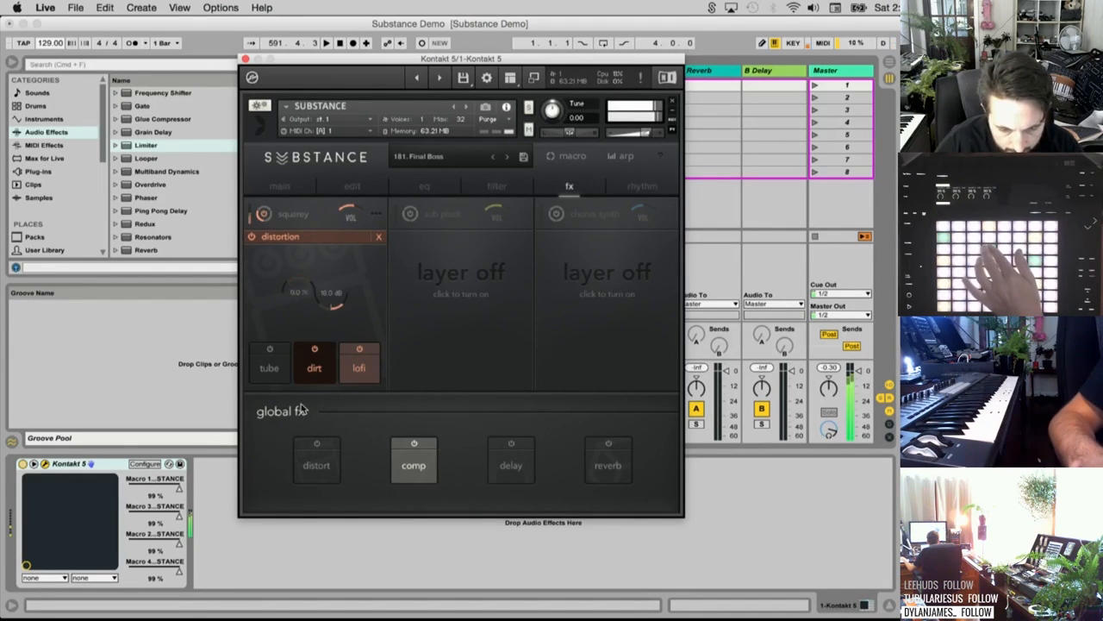
left_click(359, 360)
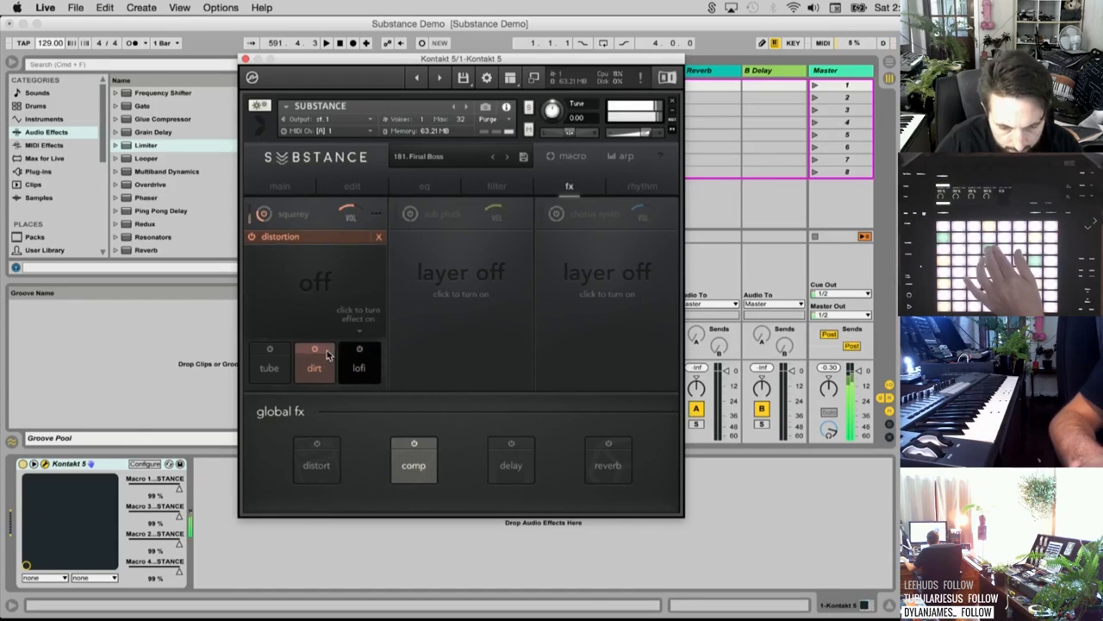
left_click(316, 371)
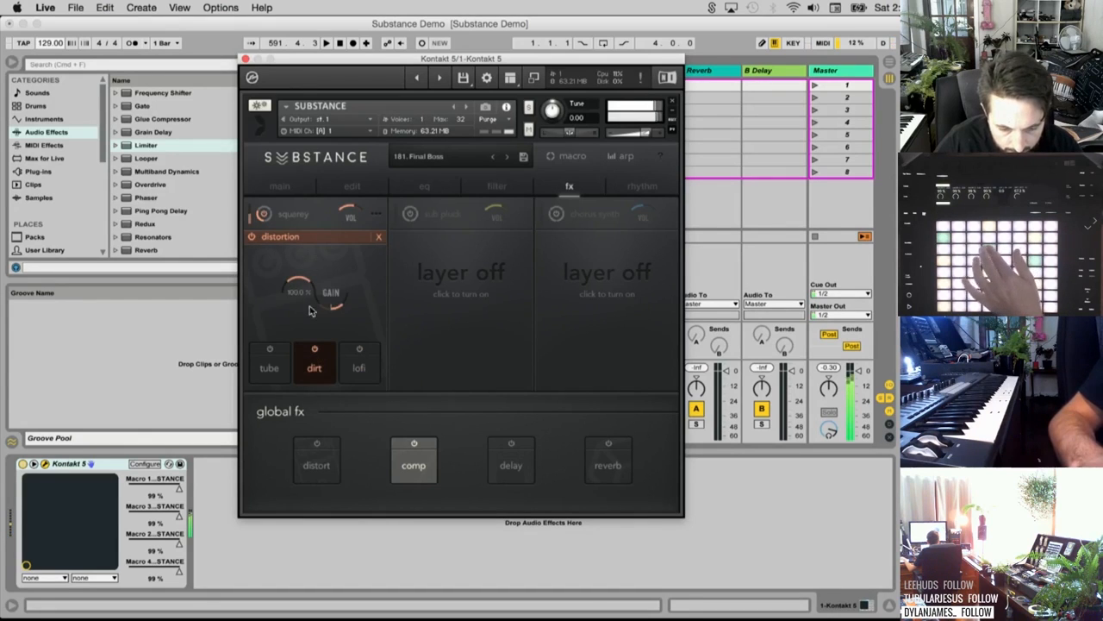
left_click(376, 239)
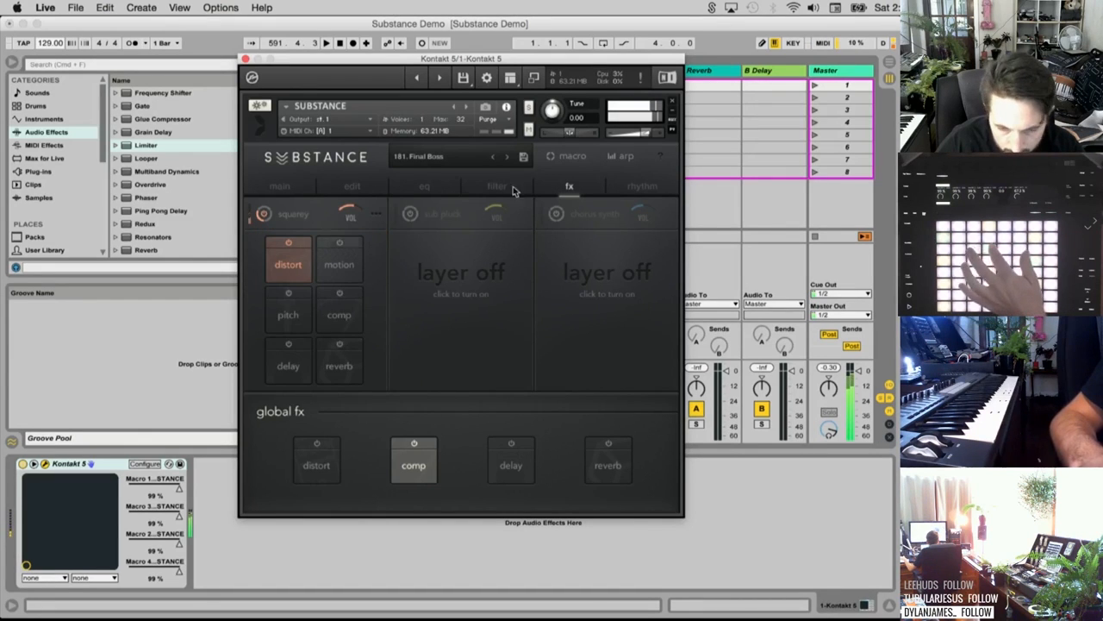
left_click(639, 189)
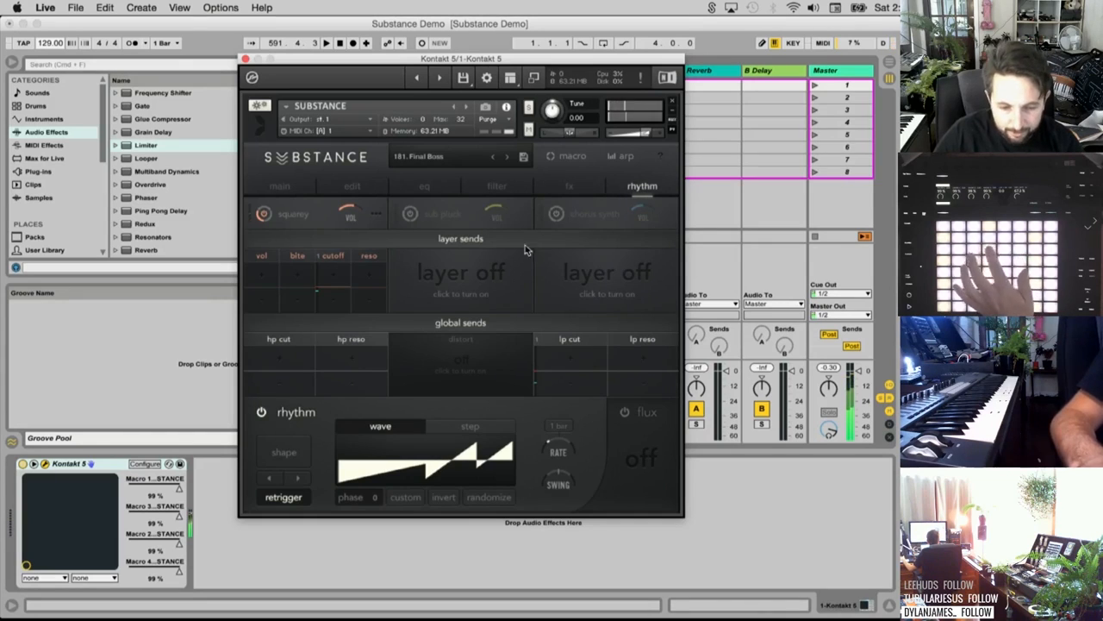
Raise the layer's bite and cutoff sends and the global hp cut, hp reso and lp cut sends, and make the lp reso send negative
left_click_drag(301, 286, 340, 244)
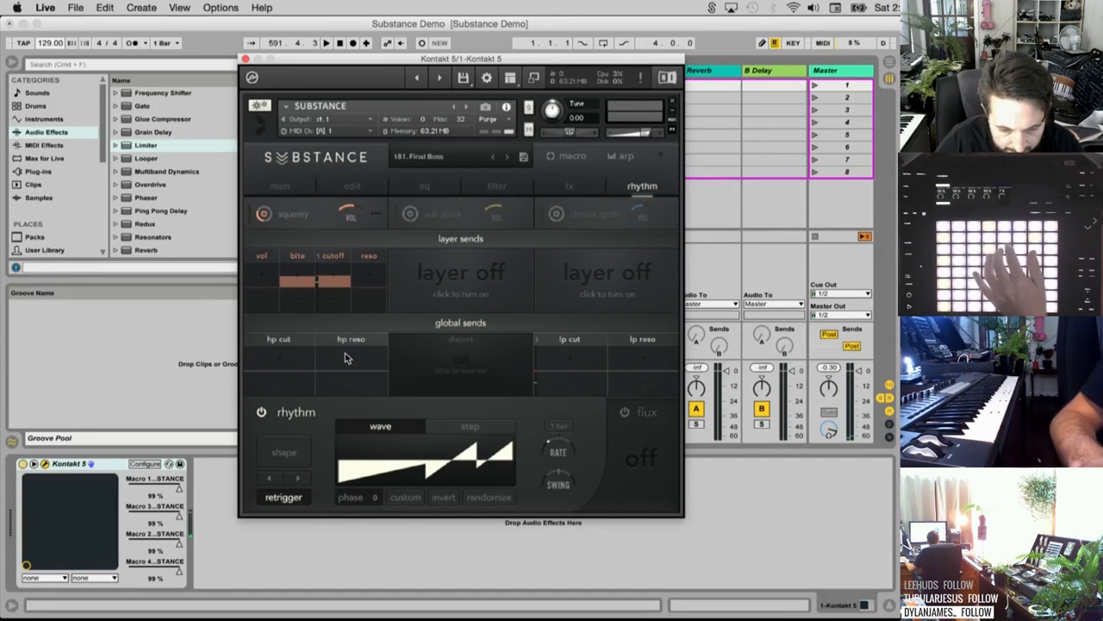
left_click_drag(301, 373, 302, 338)
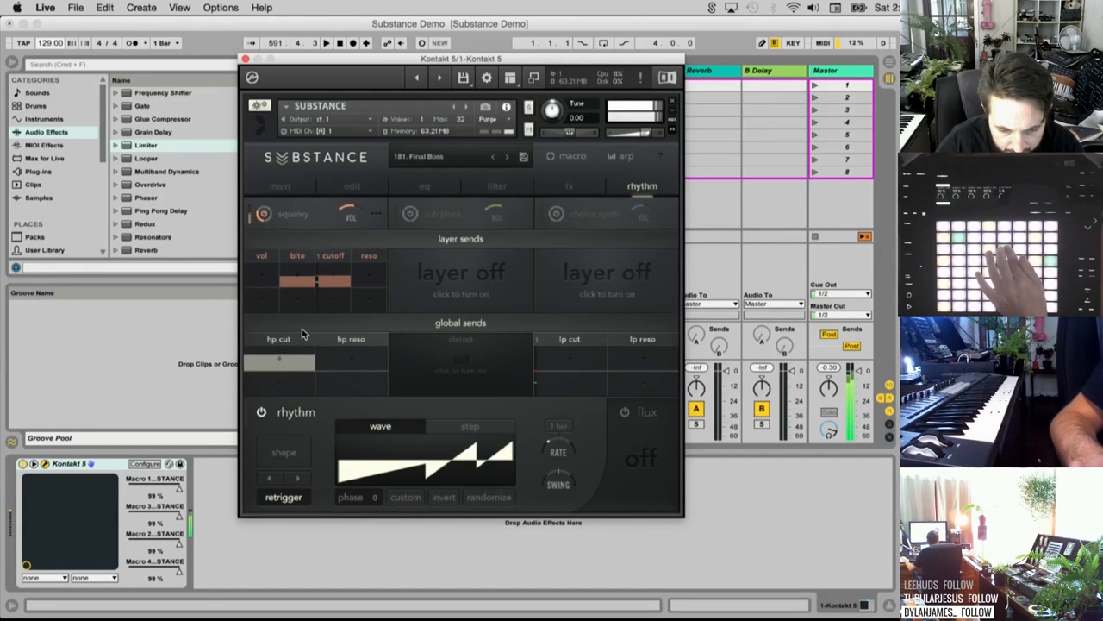
left_click_drag(367, 355, 363, 310)
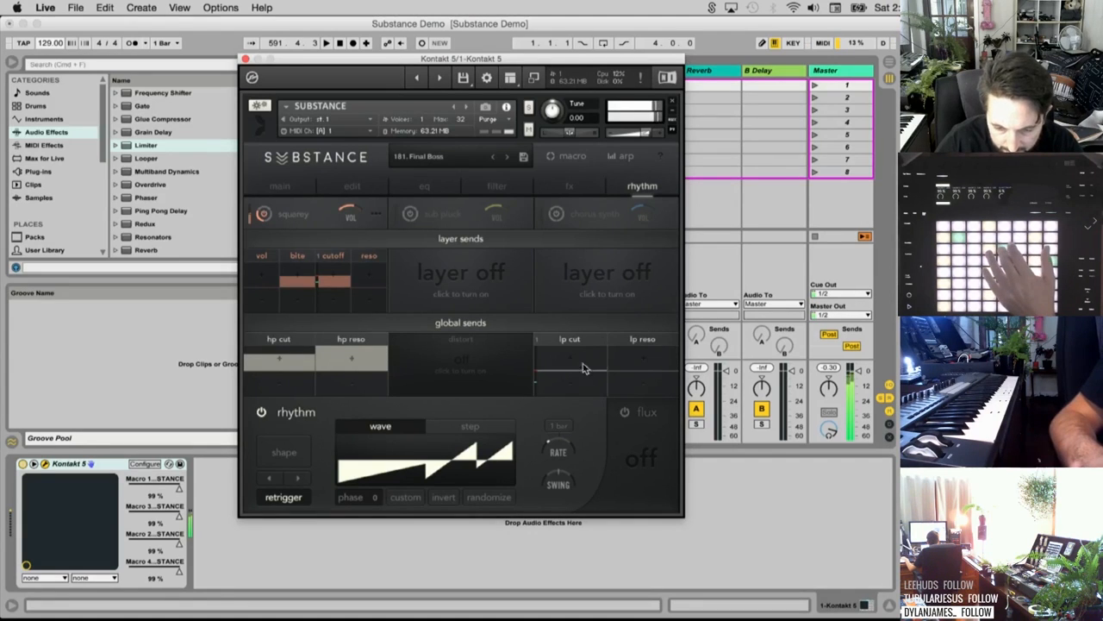
left_click_drag(582, 369, 582, 338)
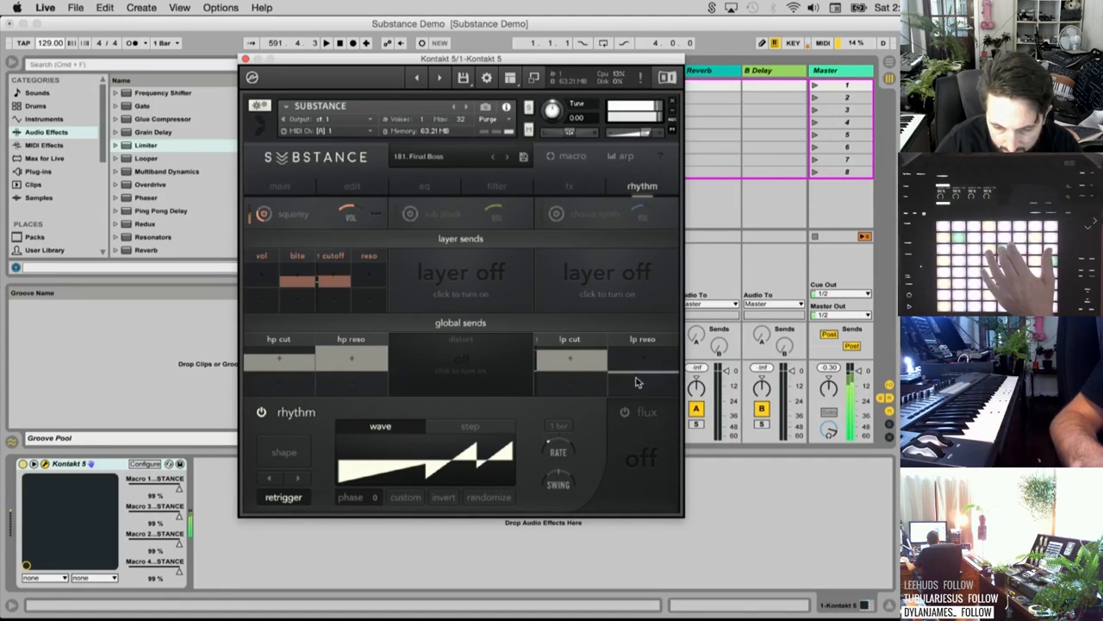
left_click_drag(636, 383, 626, 441)
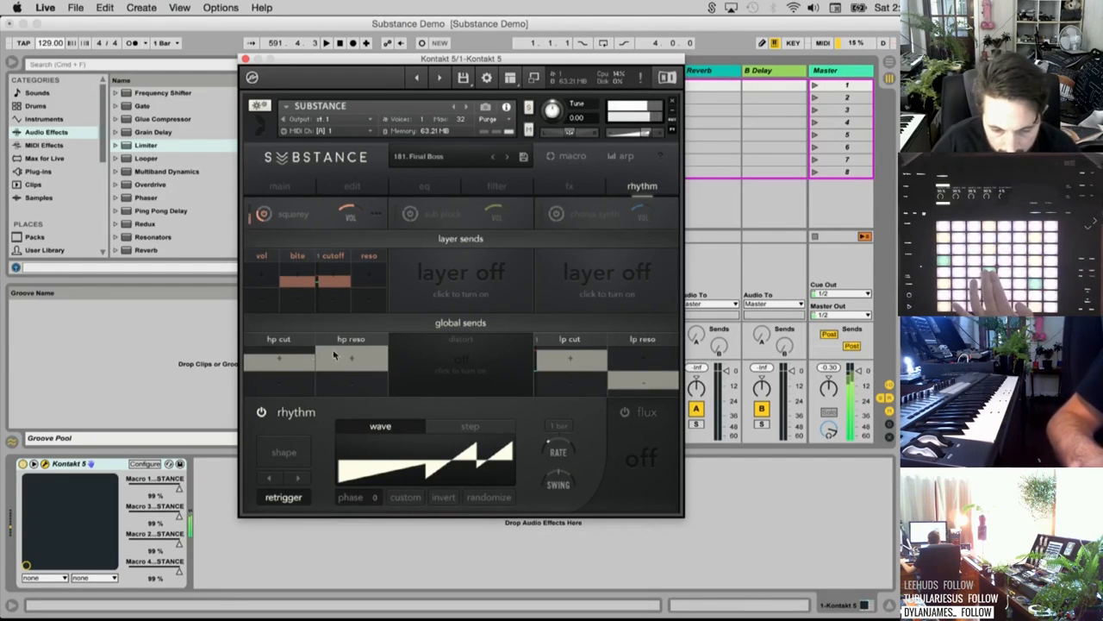
Clear the rhythm's global sends to high-pass and low-pass cutoff and resonance
left_click_drag(299, 390, 353, 409)
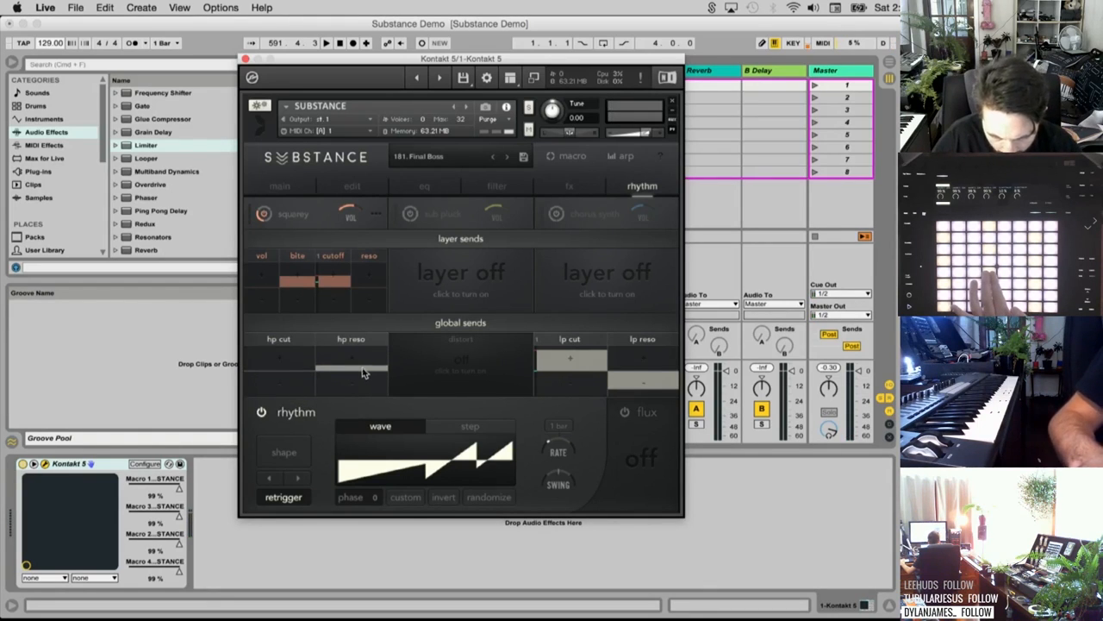
left_click_drag(363, 379, 362, 385)
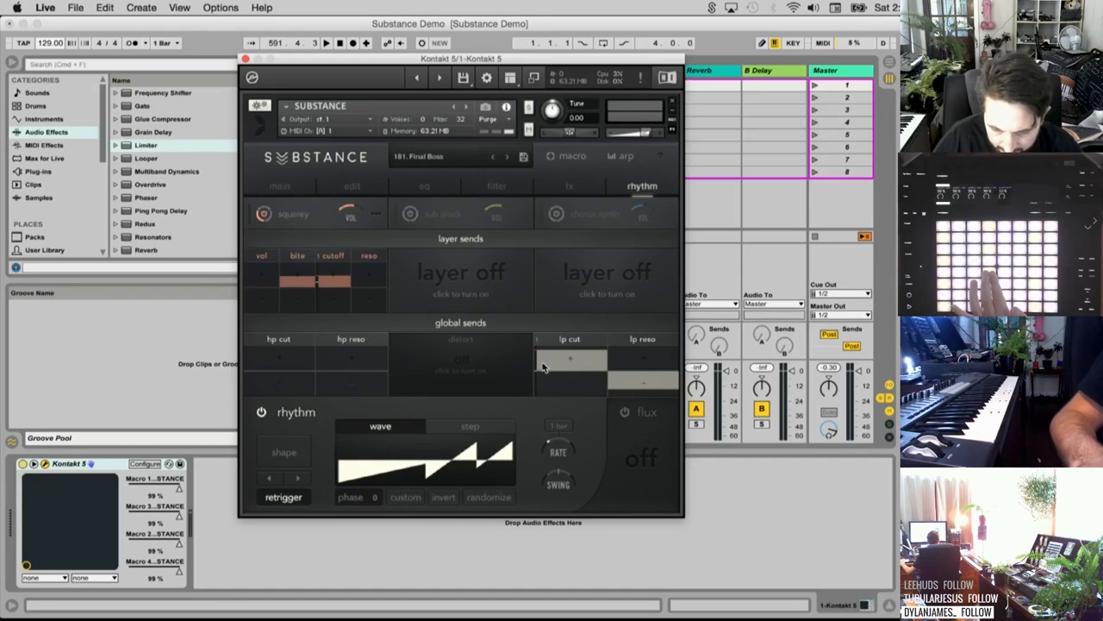
left_click_drag(557, 399, 557, 405)
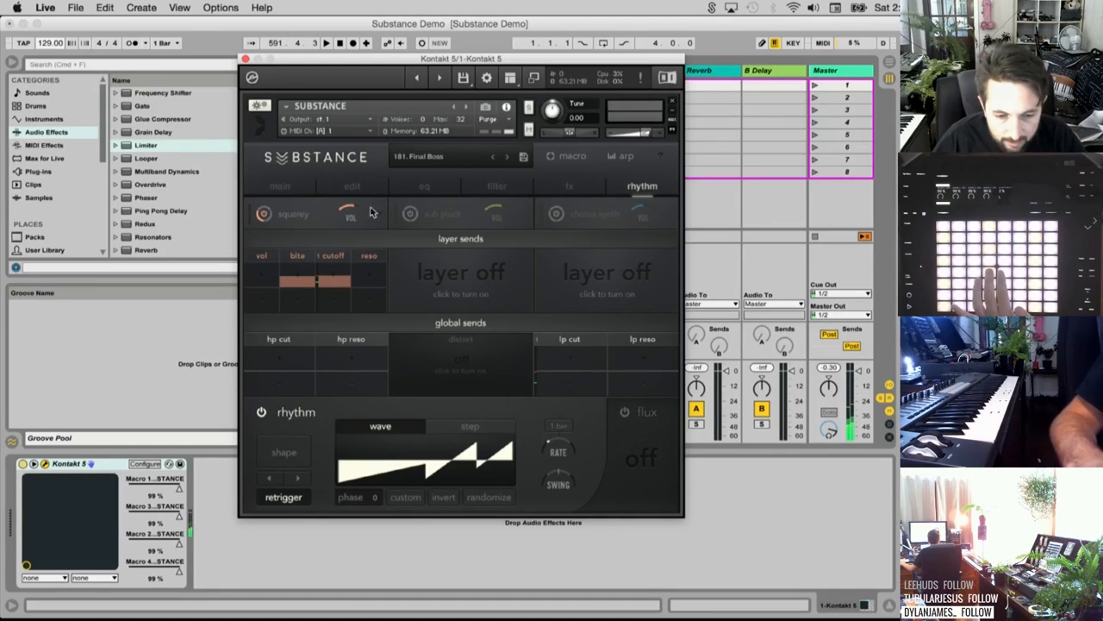
Replace the squarey layer source with unison bass from the complex synths category
left_click(291, 216)
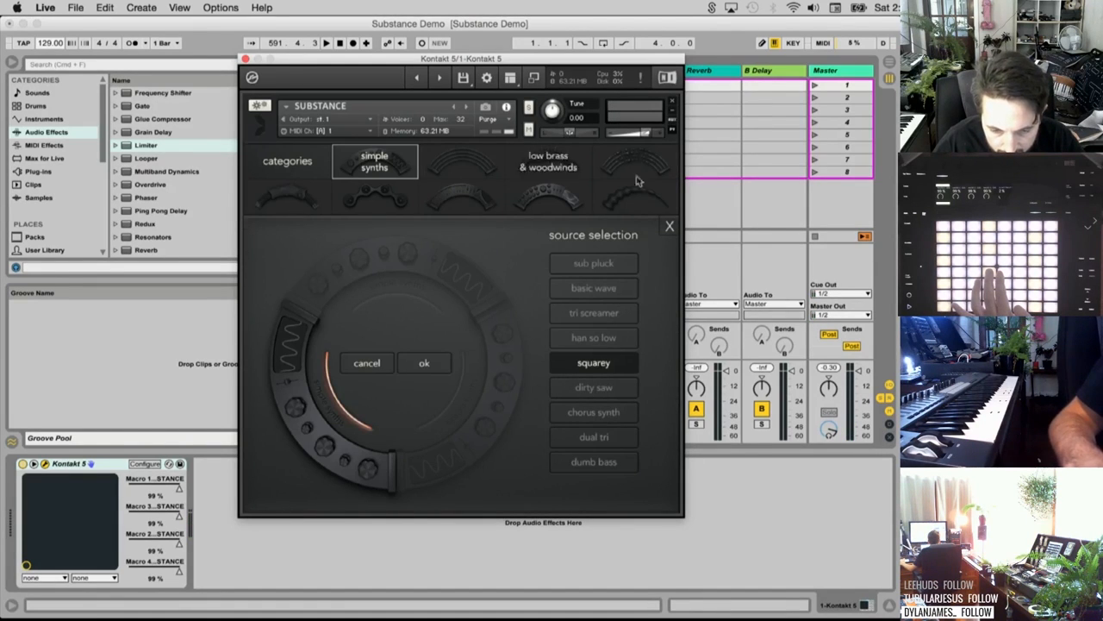
left_click(557, 200)
left_click(629, 338)
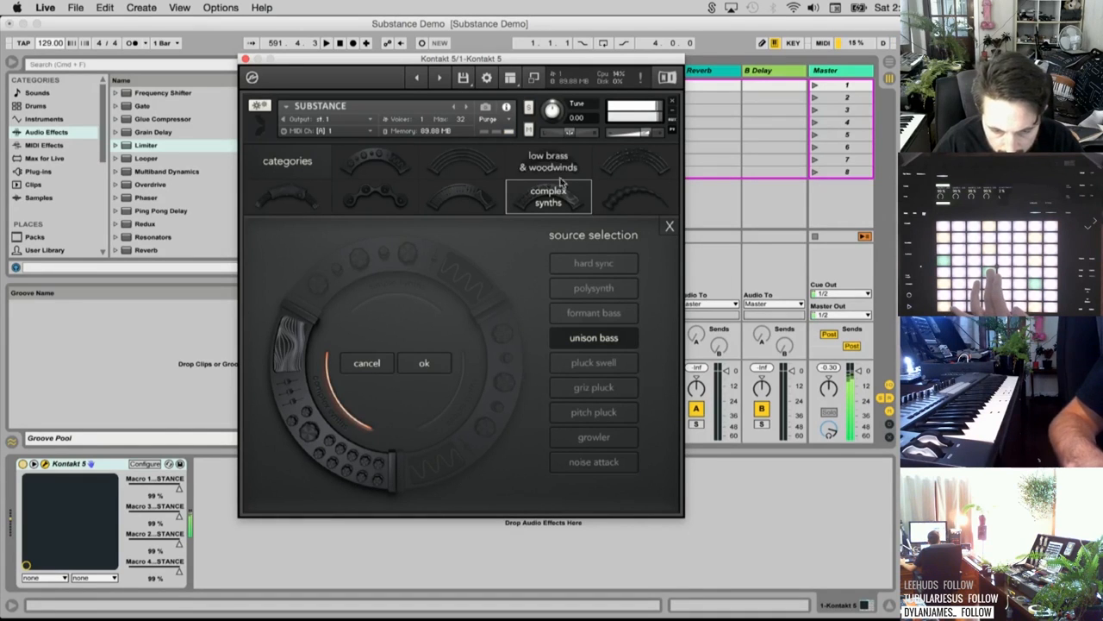
left_click(672, 227)
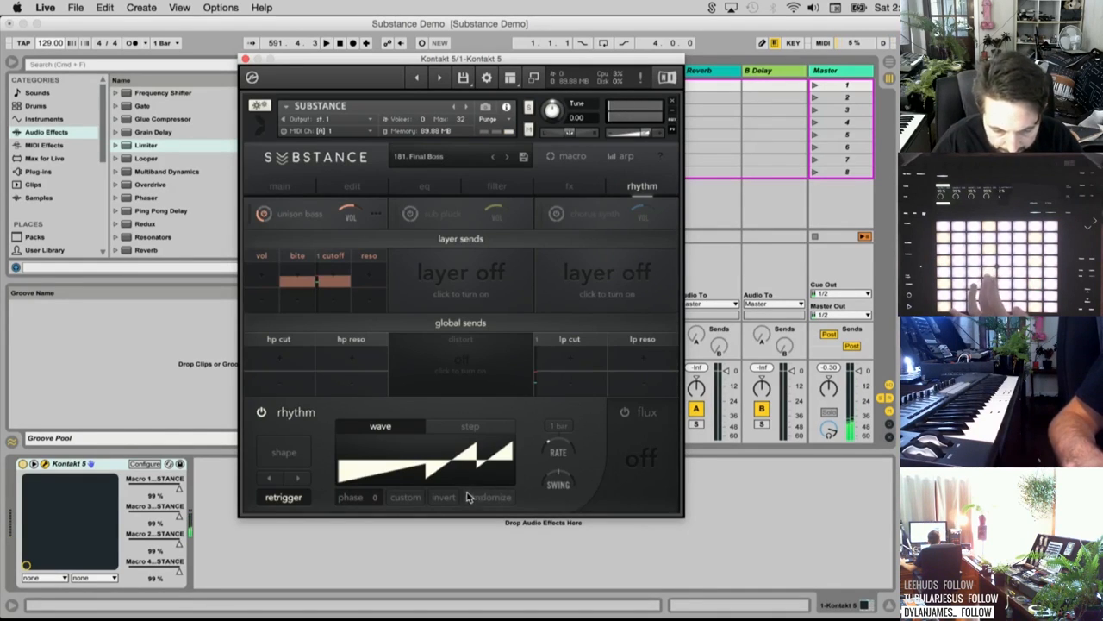
Switch the rhythm to step mode, speed up its rate and draw custom levels across the 16 steps
left_click(468, 428)
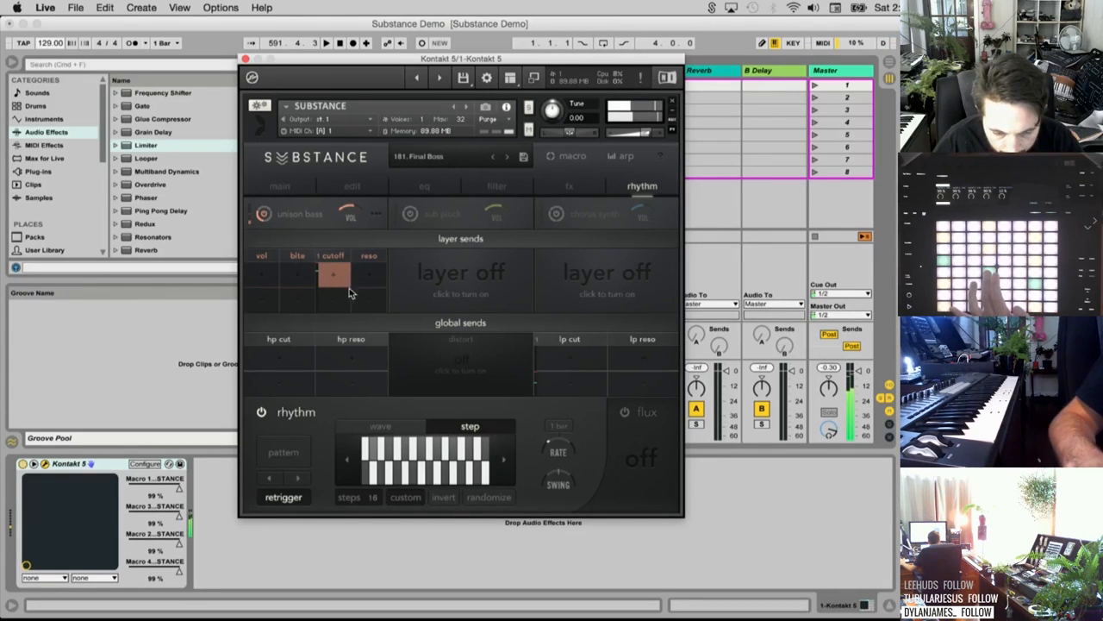
left_click_drag(566, 460, 556, 404)
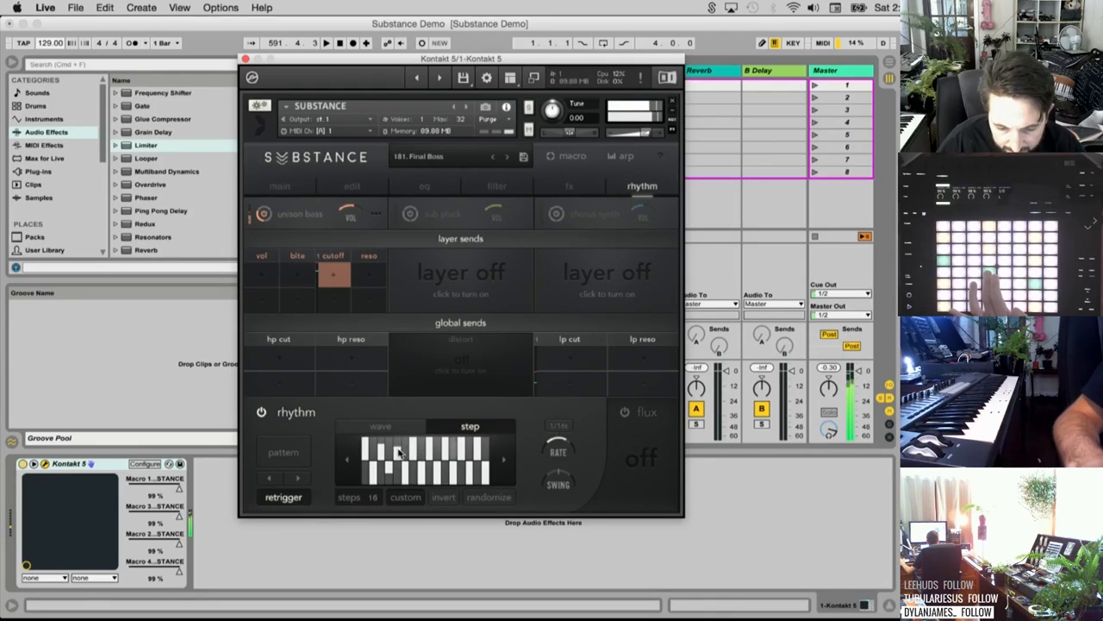
mouse_move(423, 465)
left_mouse_down()
mouse_move(452, 436)
mouse_move(483, 446)
mouse_move(486, 471)
mouse_move(461, 477)
mouse_move(448, 456)
left_mouse_up()
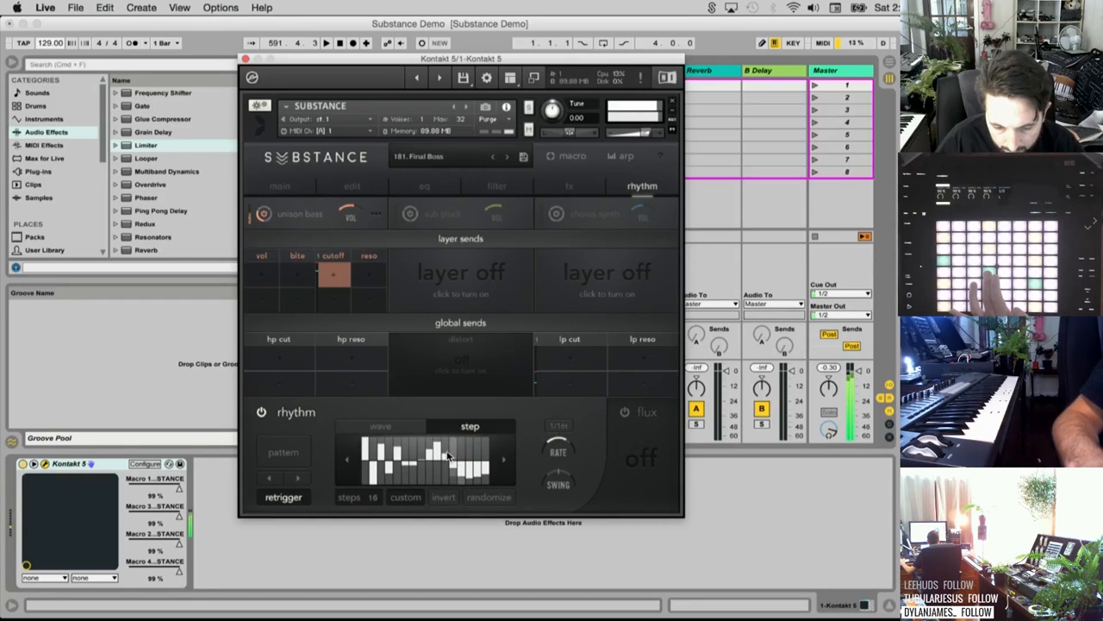
Audition simple step patterns from the first page, including the second and third in the first row and the third in the second row
left_click(288, 454)
left_click(440, 252)
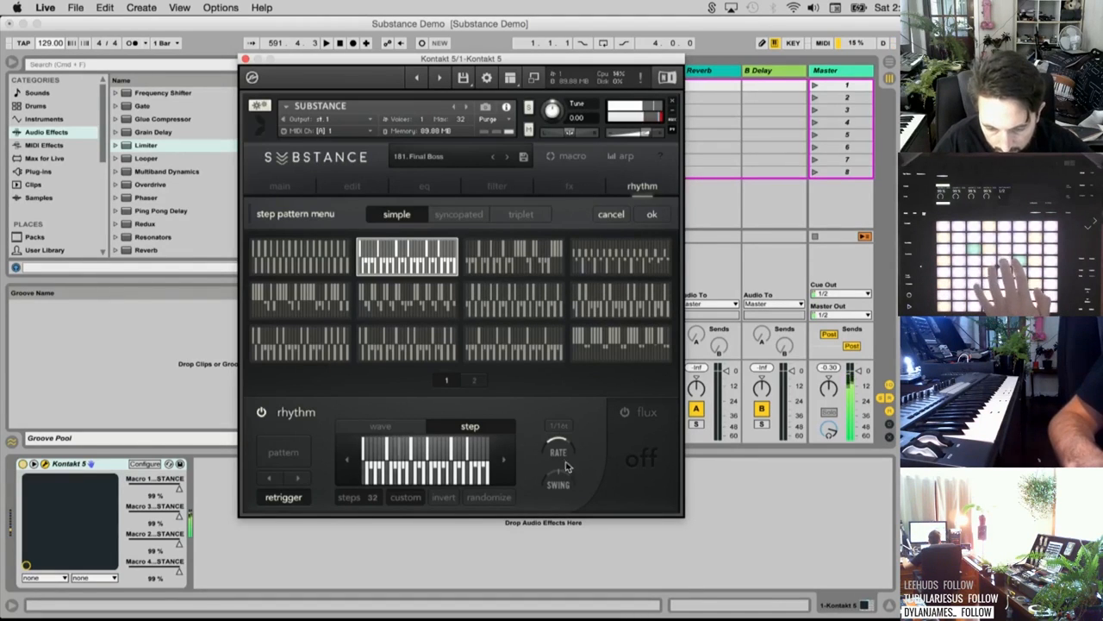
left_click(527, 252)
left_click(522, 300)
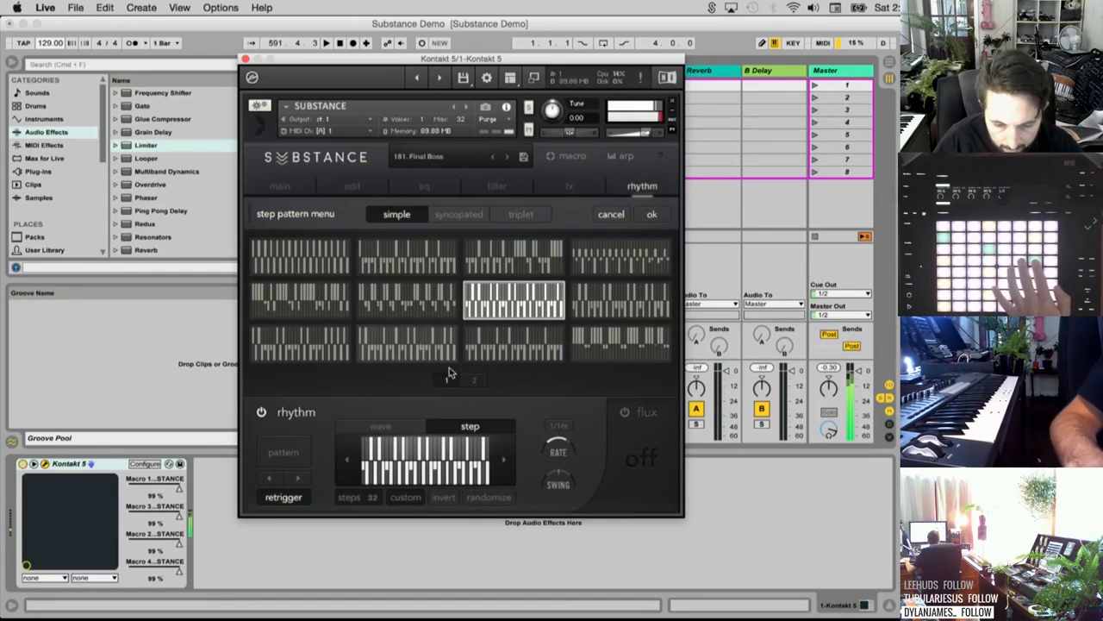
Apply the third pattern in the last row of the second simple page, and lower the rhythm send to the layer's cutoff
left_click(473, 380)
left_click(418, 308)
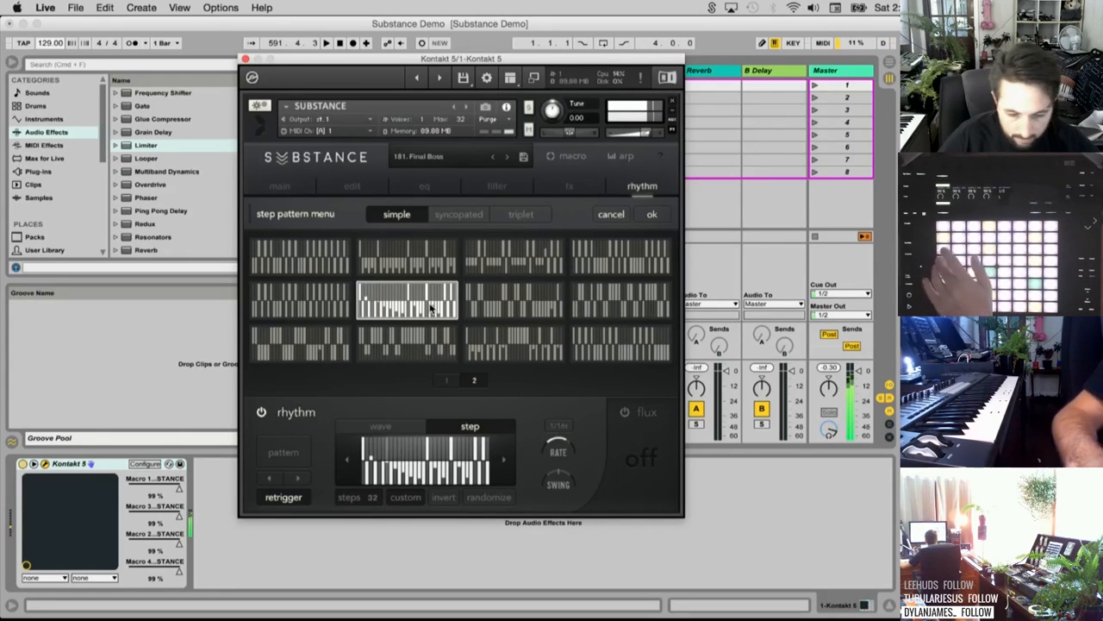
left_click(515, 347)
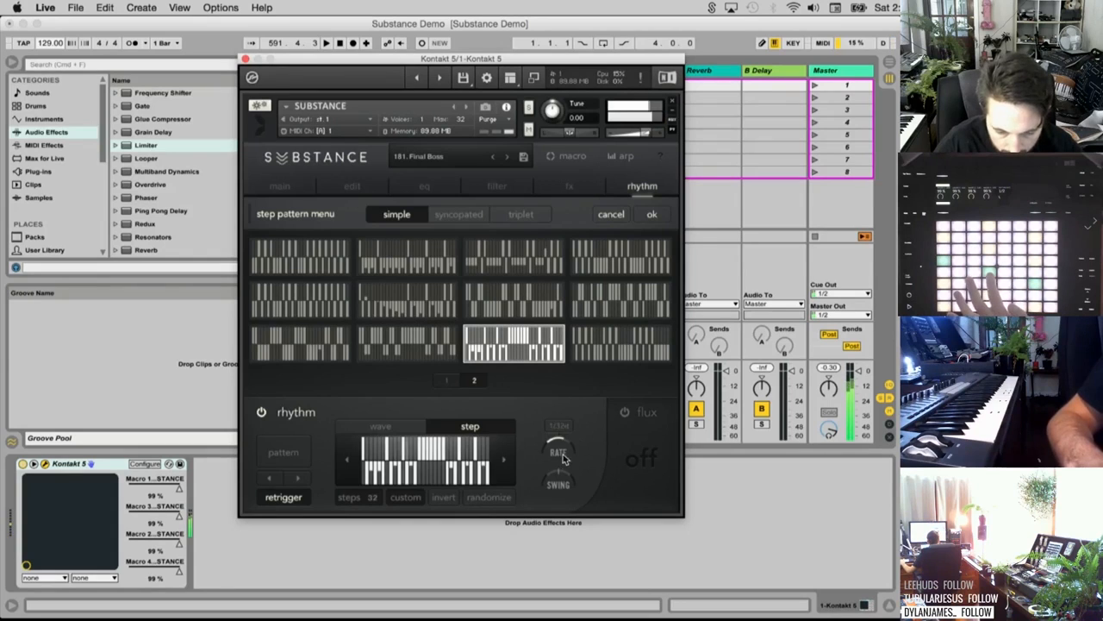
left_click(652, 215)
left_click_drag(332, 274, 336, 310)
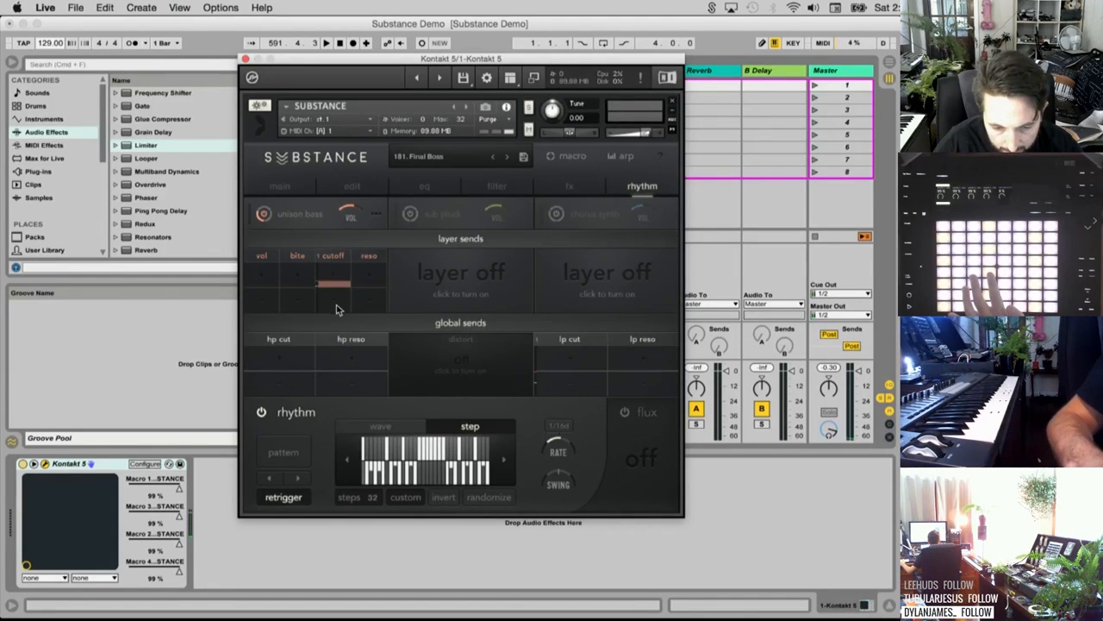
Send the rhythm to the layer's volume, and audition syncopated step patterns, including the first in row one and the third in row two
left_click(267, 276)
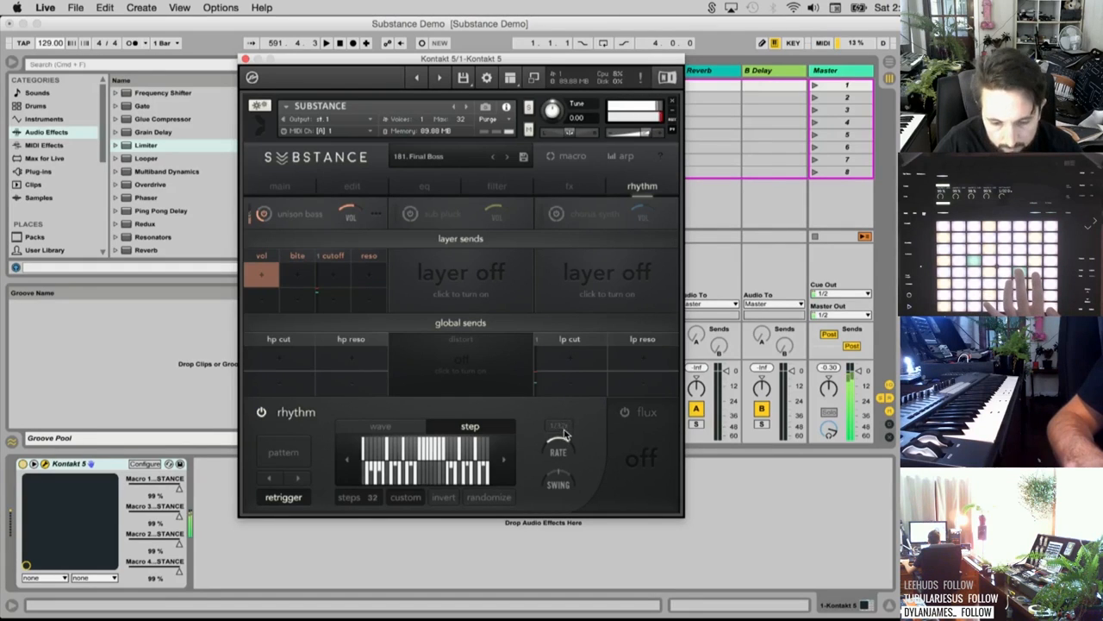
left_click(284, 452)
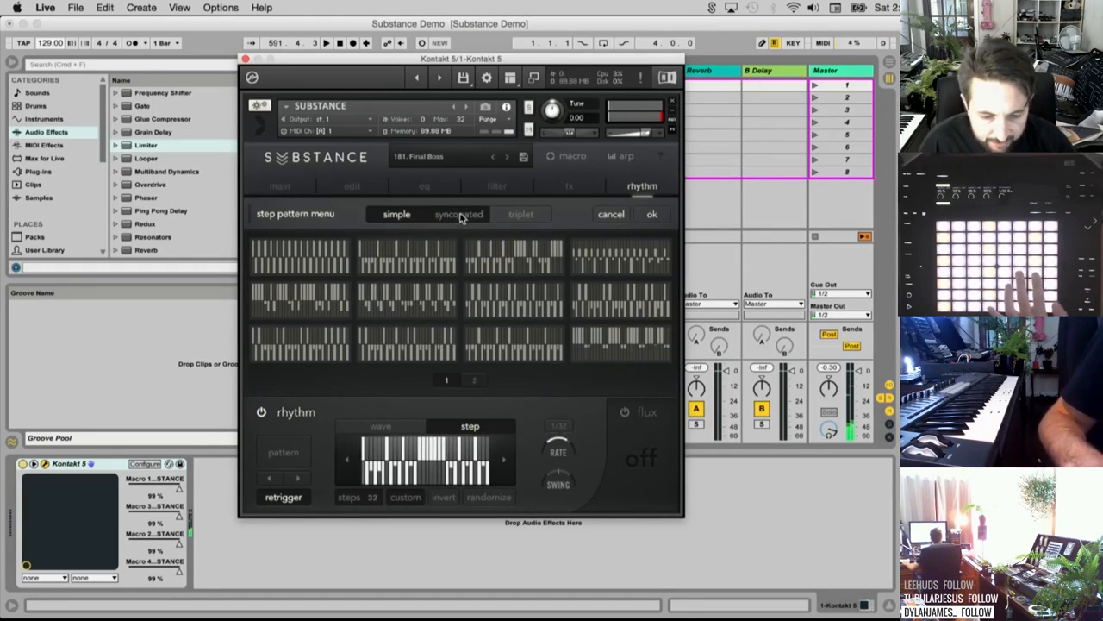
left_click(459, 214)
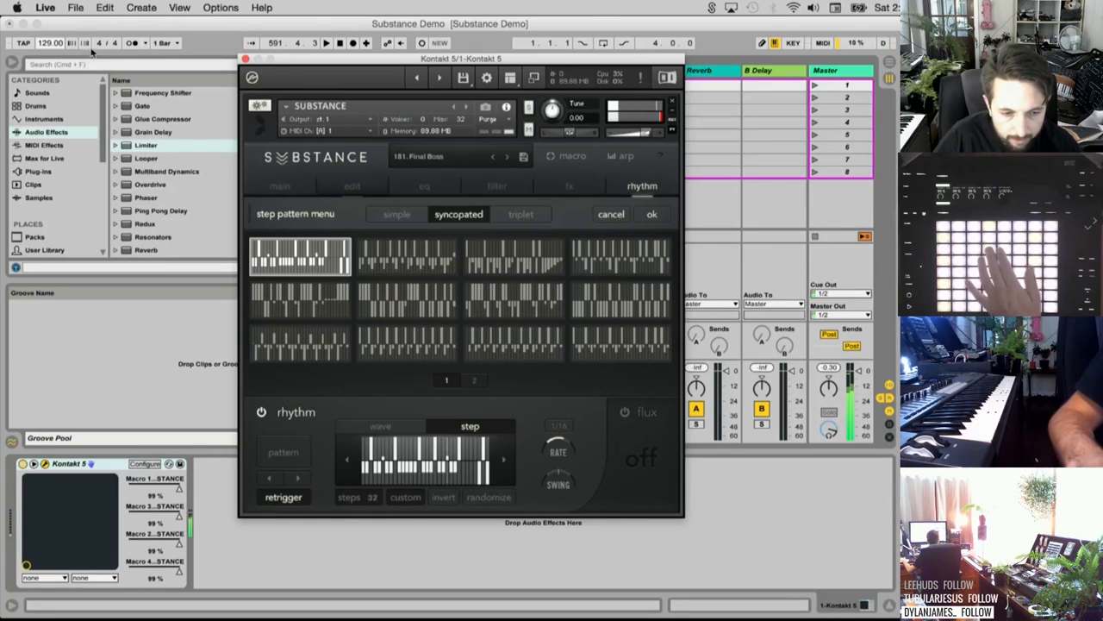
left_click(496, 29)
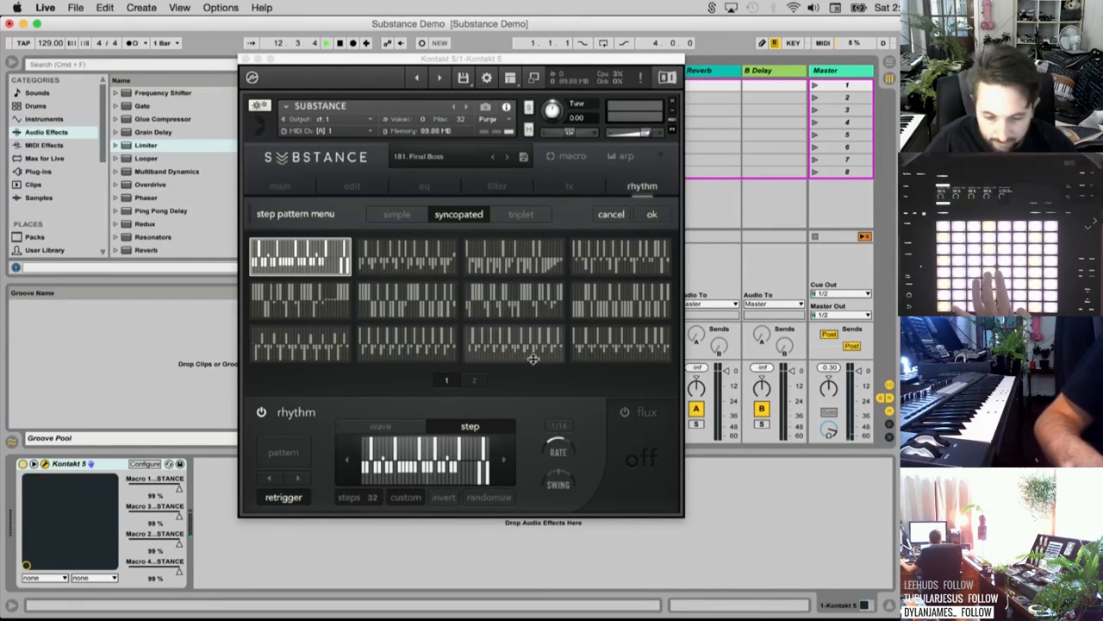
left_click(481, 301)
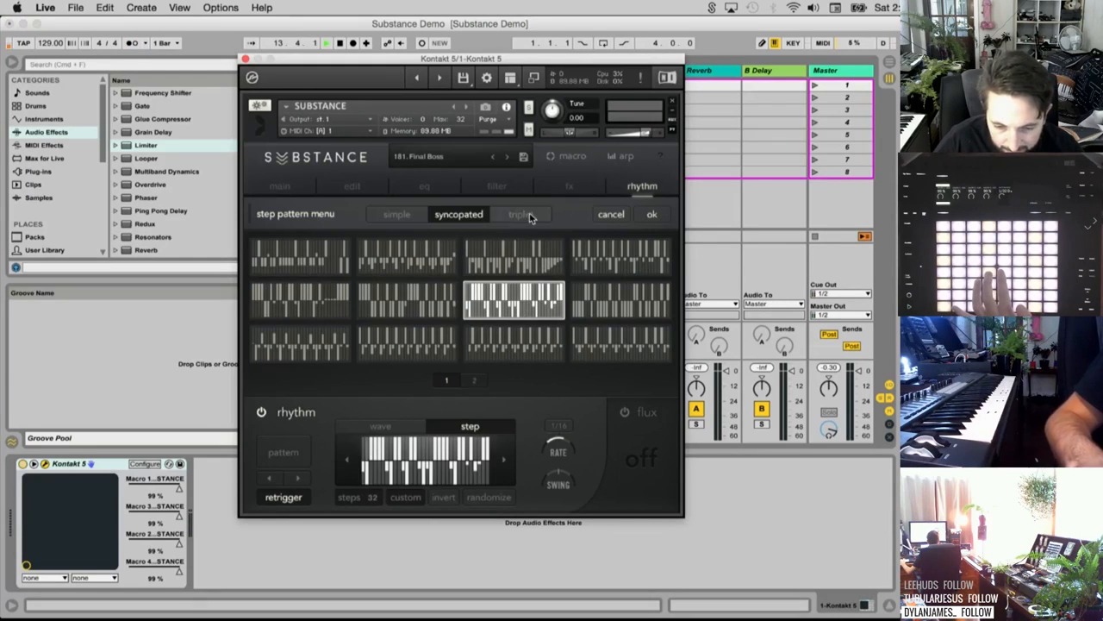
Audition the first triplet step pattern, and apply the second one in the first row
left_click(523, 214)
left_click(300, 260)
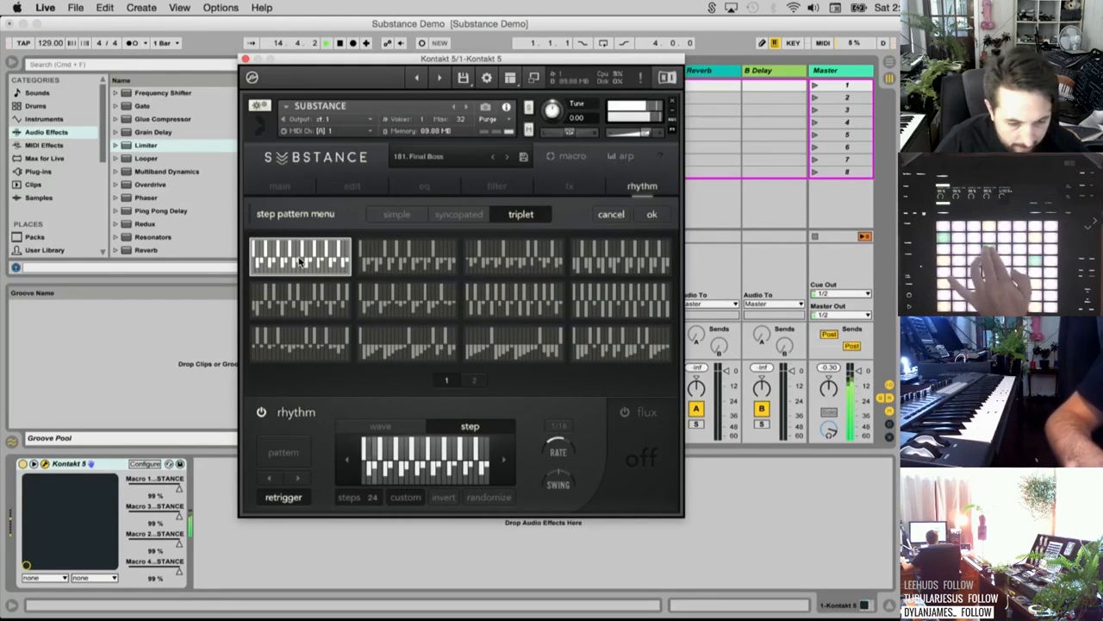
left_click(423, 271)
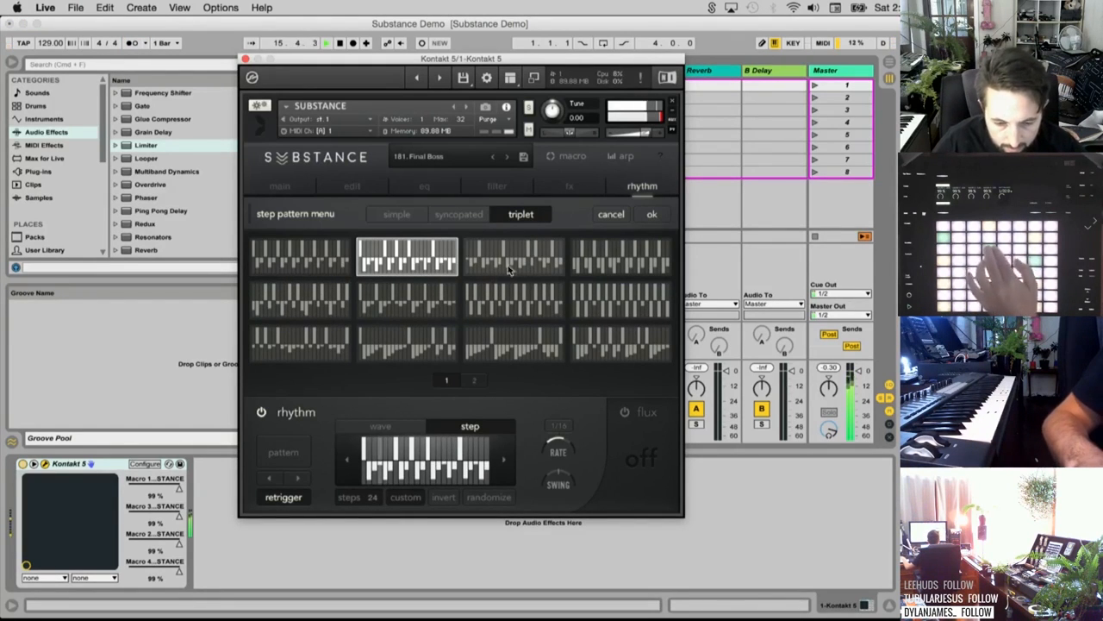
left_click(653, 213)
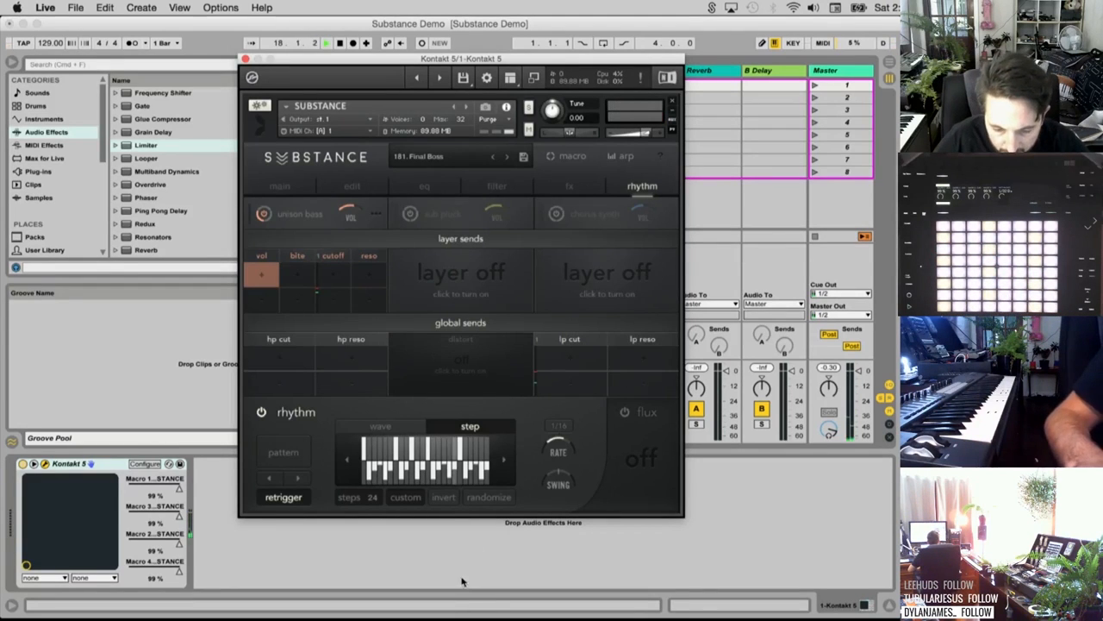
Randomize the rhythm's 24 steps several times, moving the rhythm send from the layer's volume to a full positive cutoff send
left_click(488, 498)
left_click(489, 499)
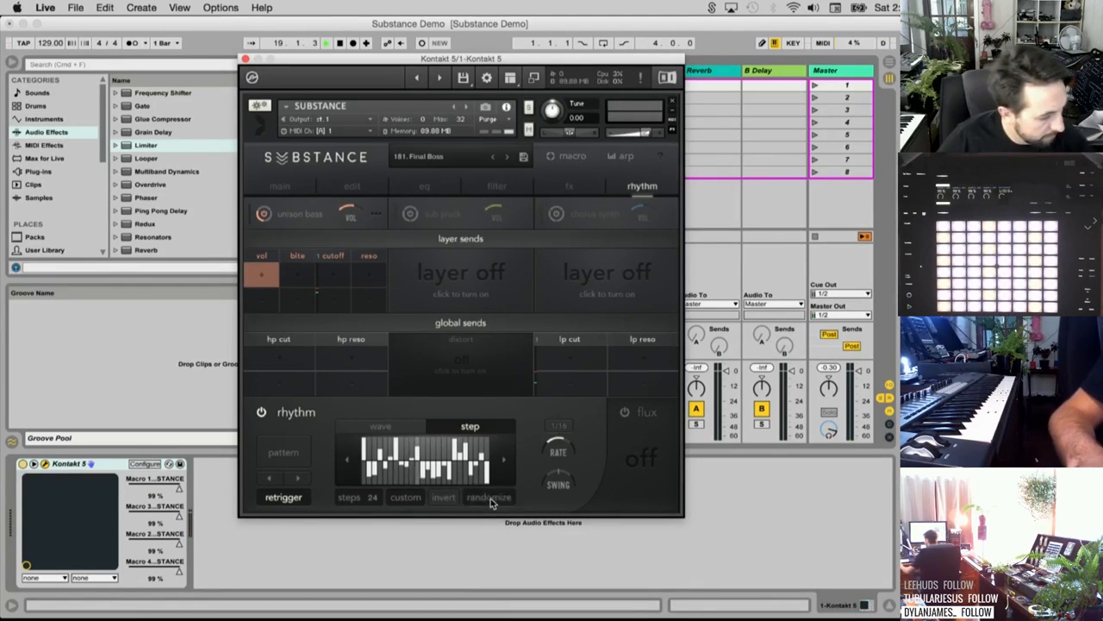
left_click(489, 498)
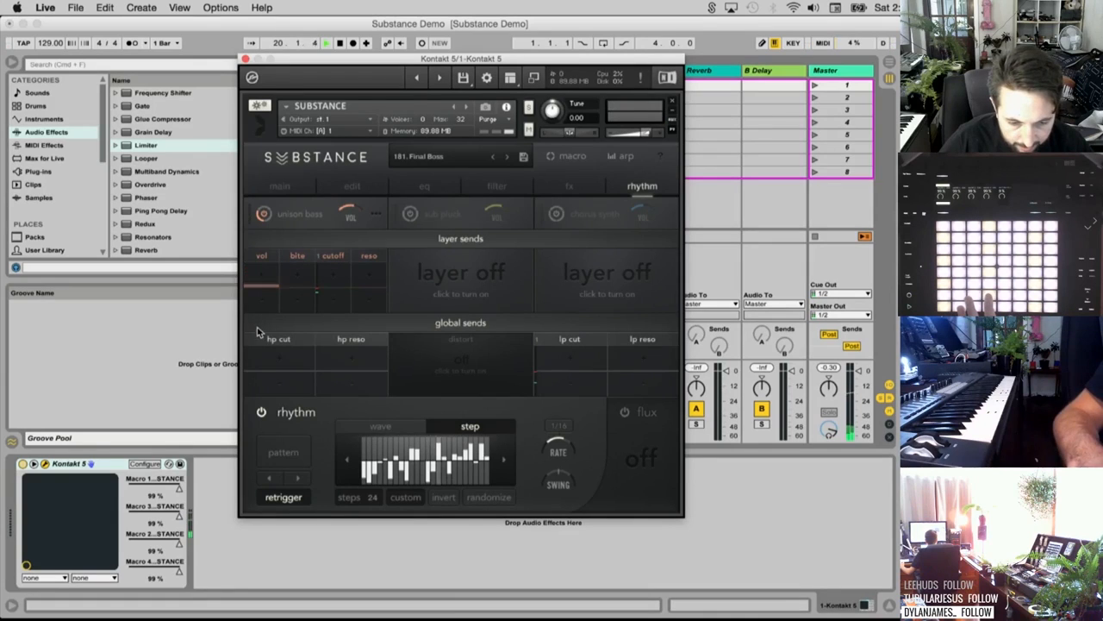
left_click(333, 274)
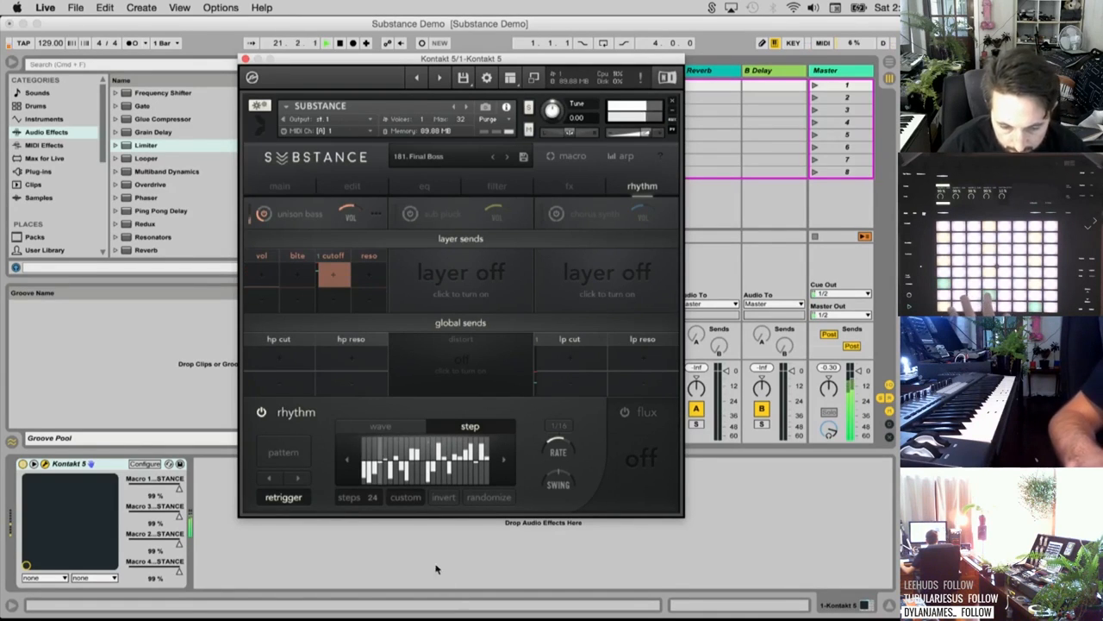
left_click(483, 501)
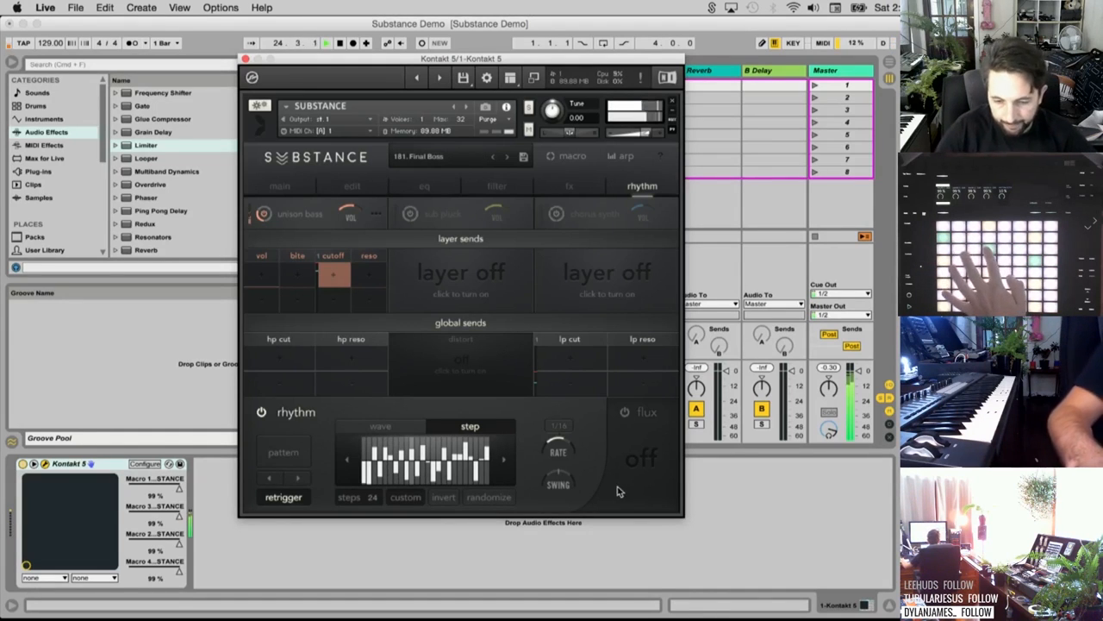
Turn on flux and randomize its two-step table, ending with the first step at maximum and the second at minimum
left_click(636, 437)
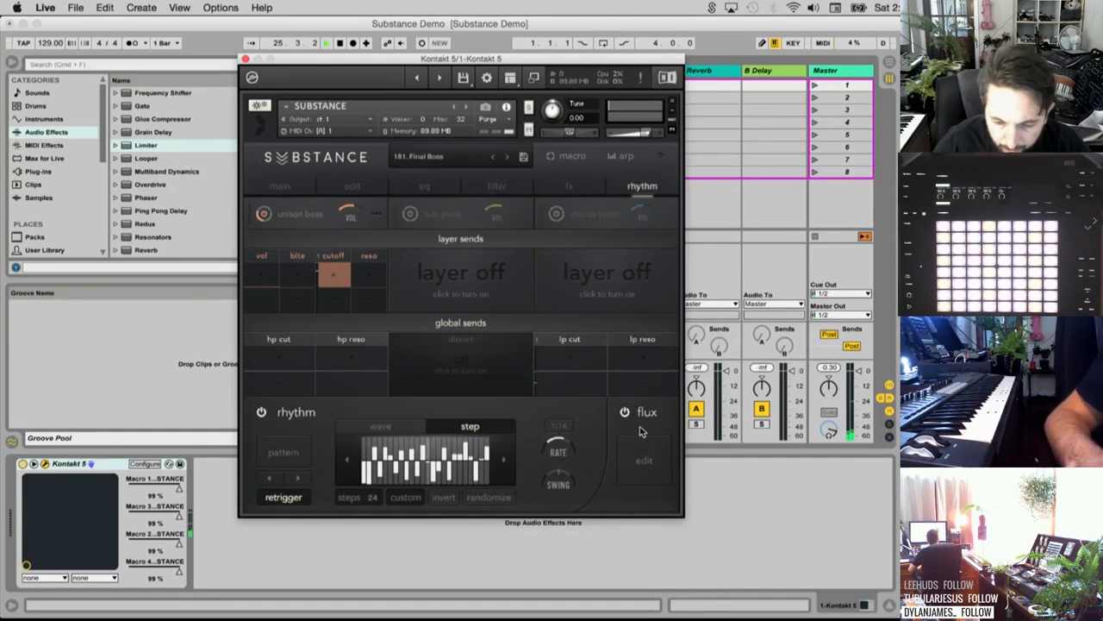
left_click(644, 463)
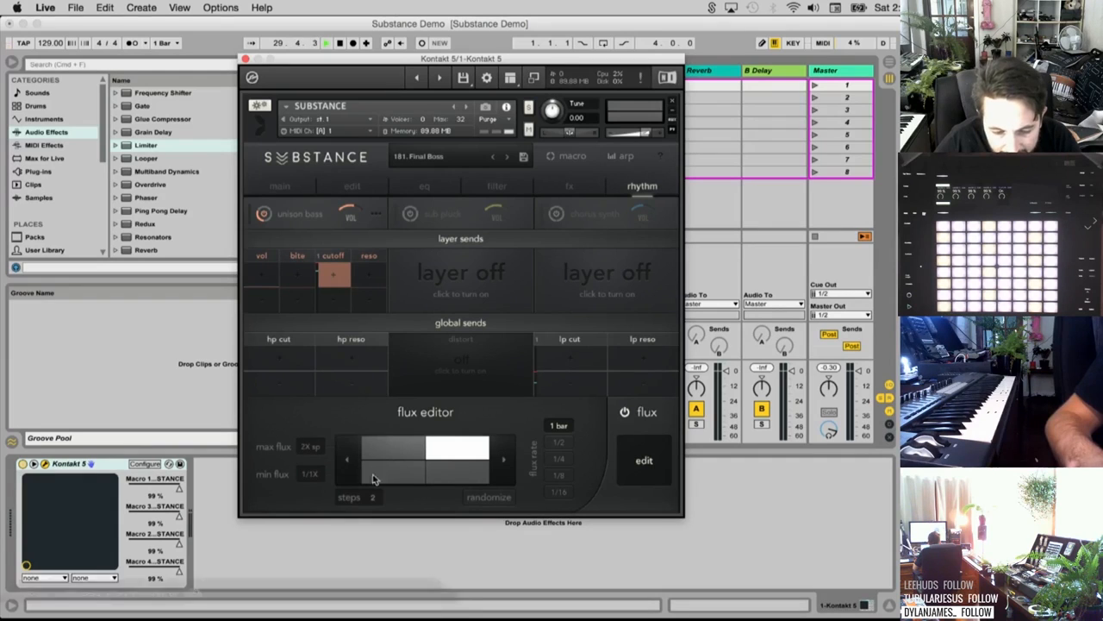
left_click(488, 498)
left_click(488, 498)
left_click(488, 498)
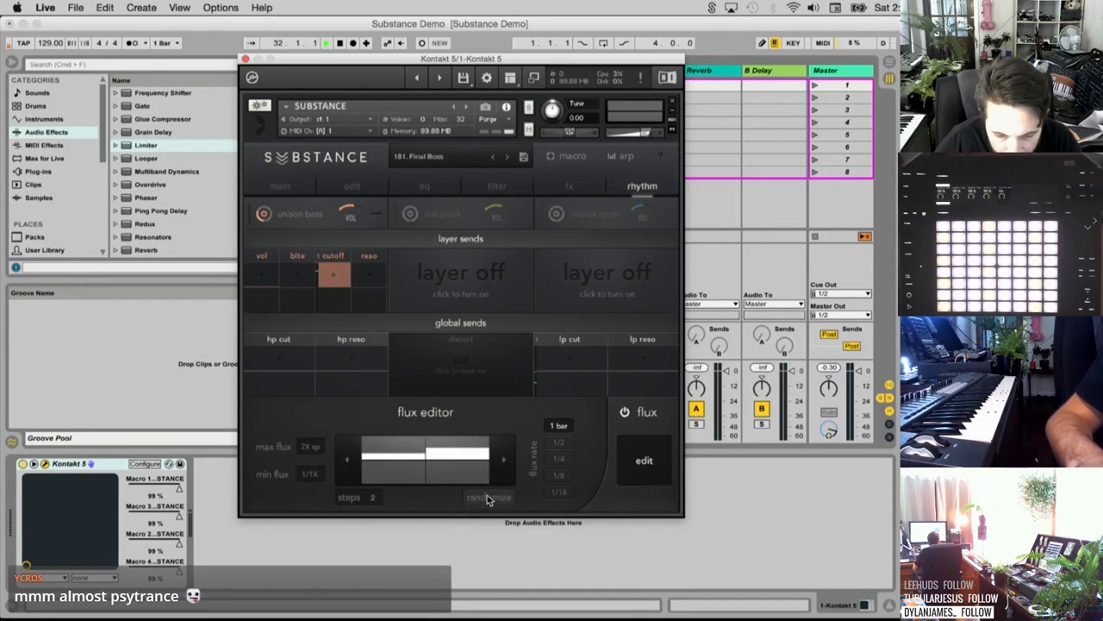
left_click(488, 498)
left_click(487, 498)
left_click(486, 498)
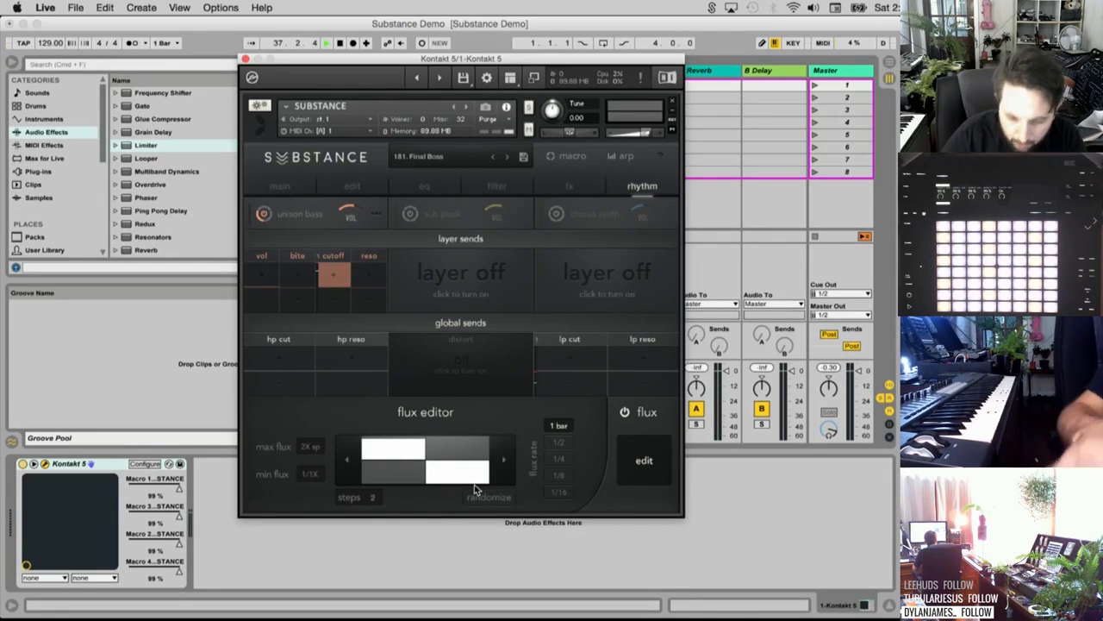
Look through the max flux speedup and min flux slowdown options, and turn flux off
left_click(312, 453)
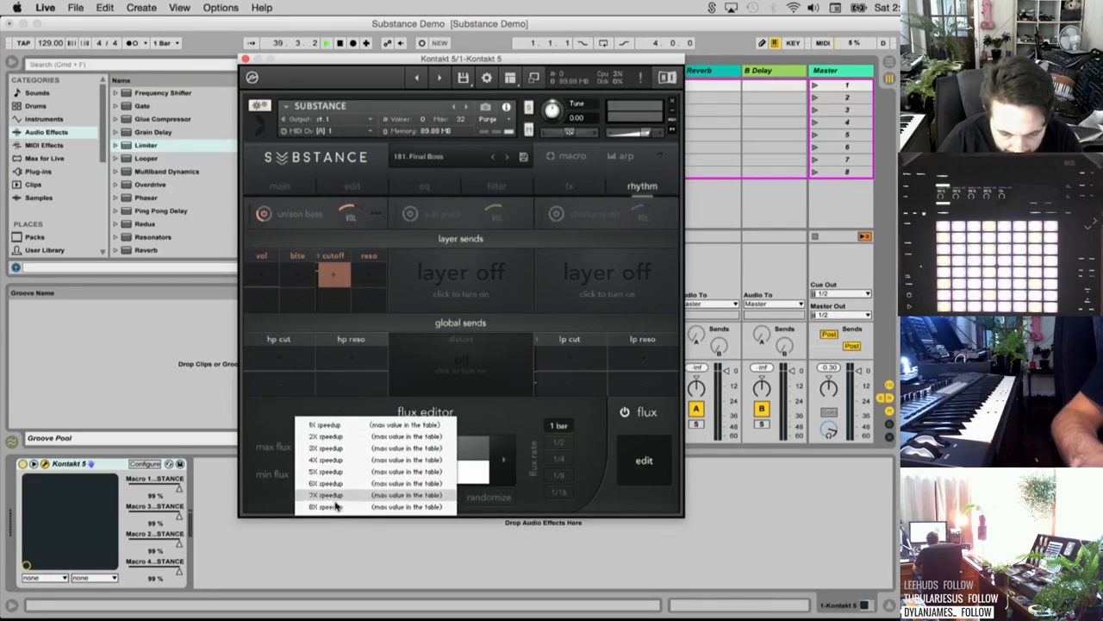
left_click(263, 390)
left_click(316, 481)
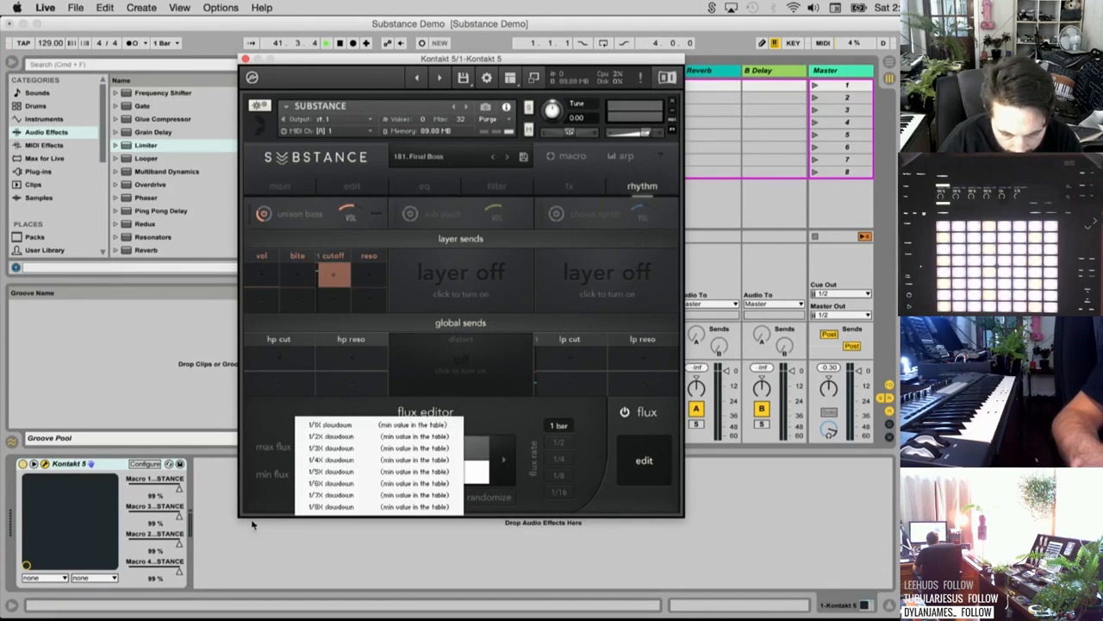
left_click(626, 414)
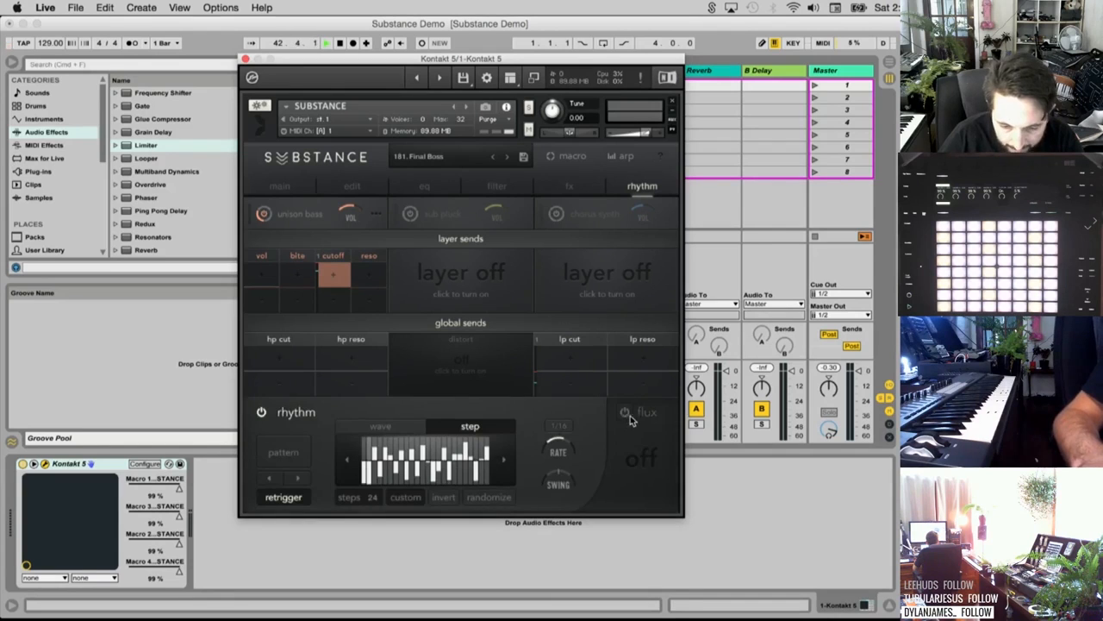
left_click(626, 413)
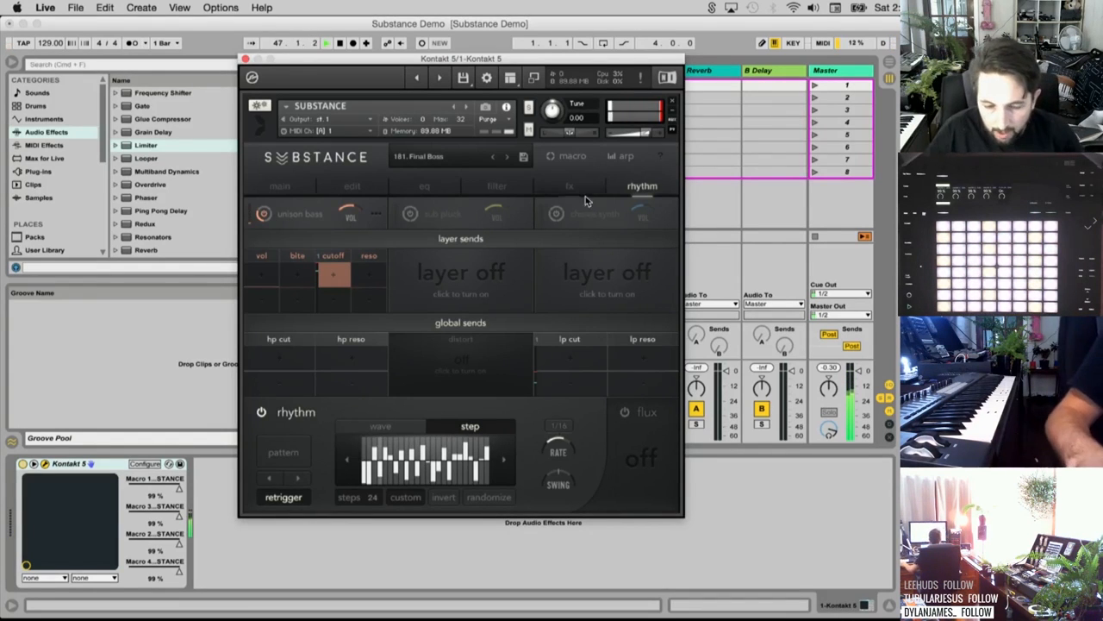
Check which rhythm sends are macro-controlled, and reset the layer's cutoff send to zero
left_click(570, 158)
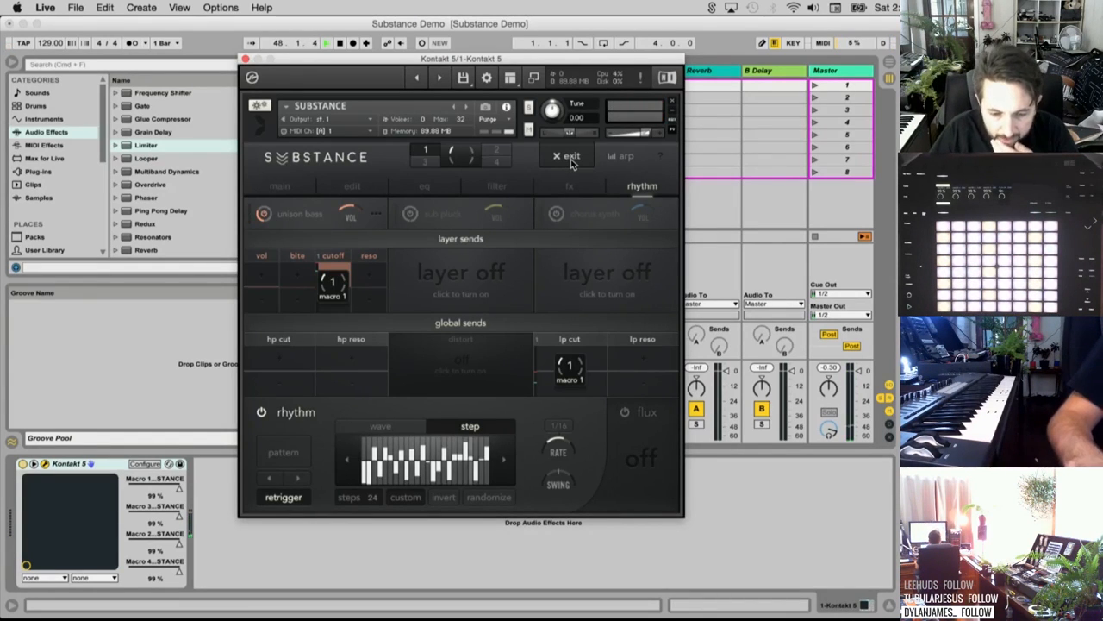
left_click(570, 157)
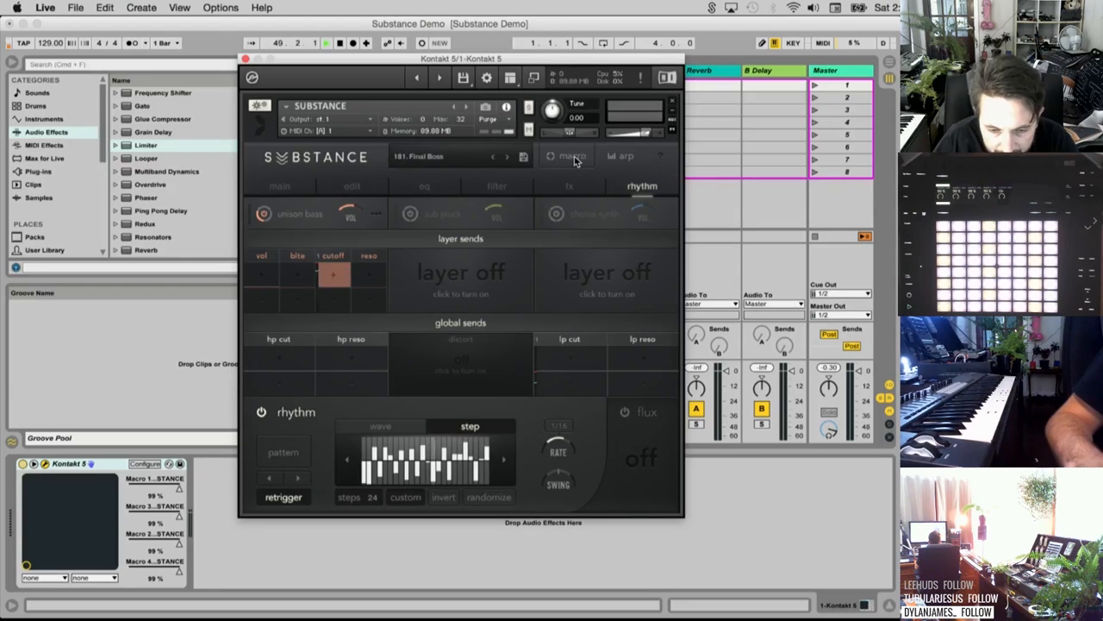
left_click(575, 161)
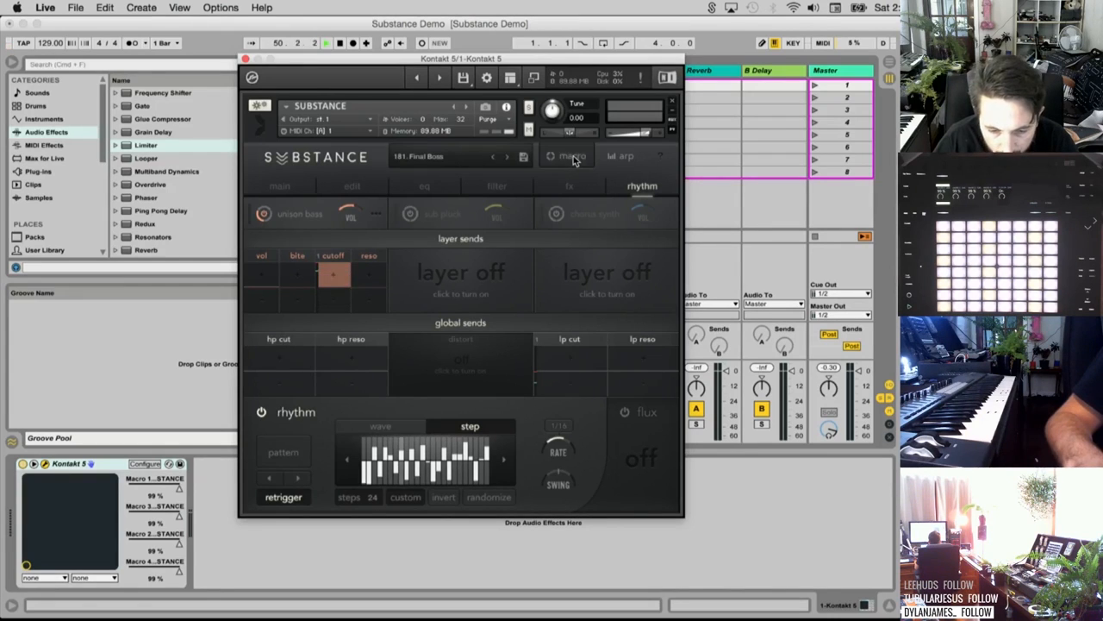
left_click(574, 160)
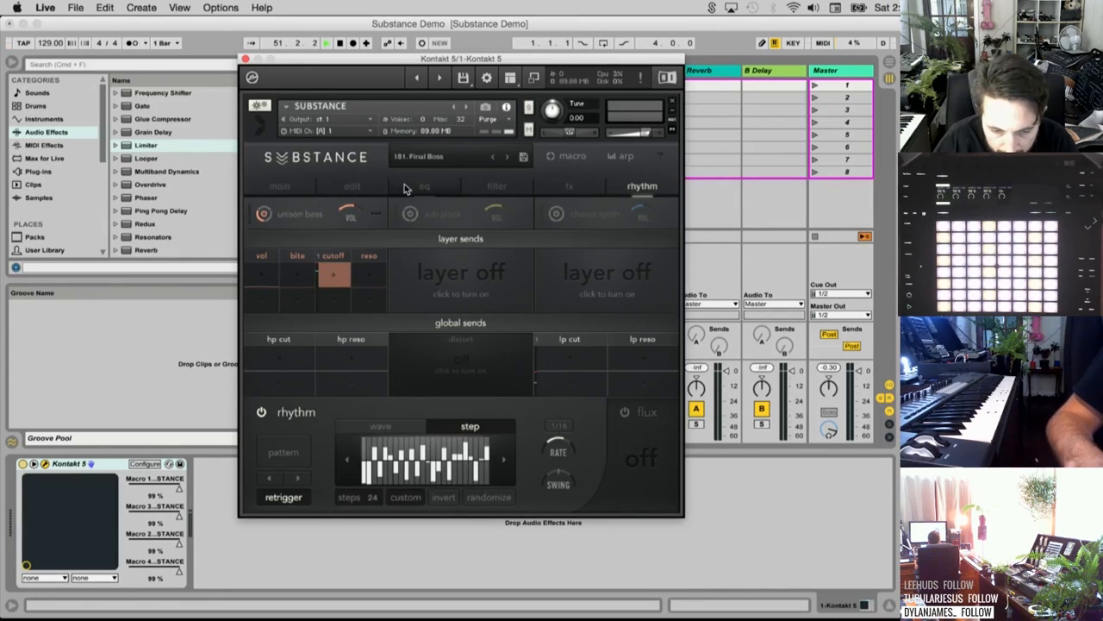
left_click(495, 194)
left_click(614, 189)
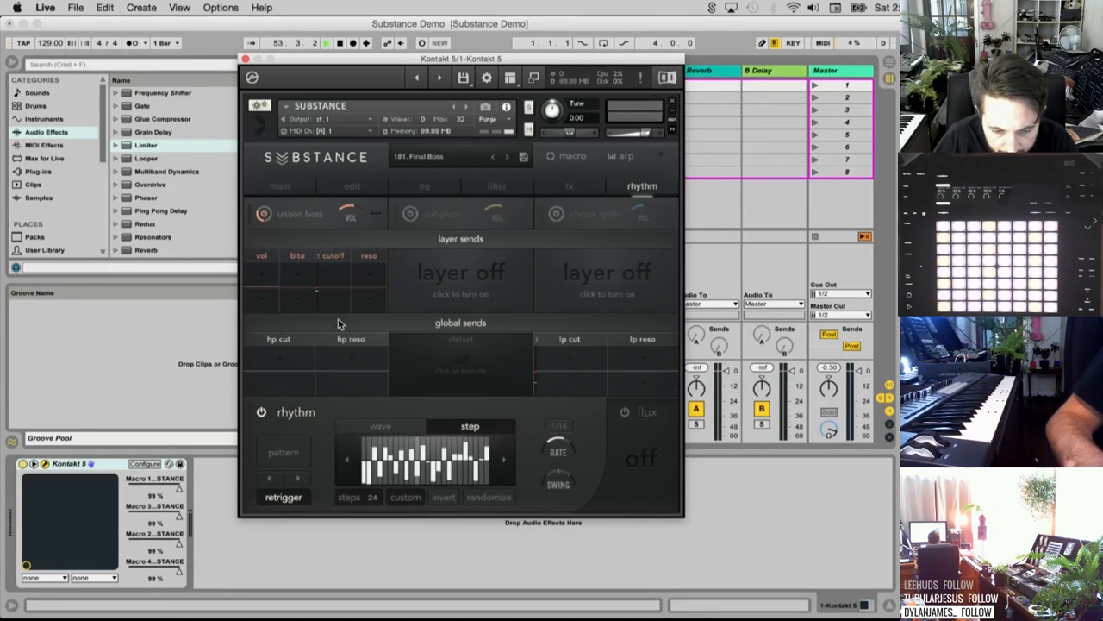
Enter macro assignment on the filter page and go through the four macro slots, ending with macro 1 selected
left_click(493, 187)
left_click(576, 157)
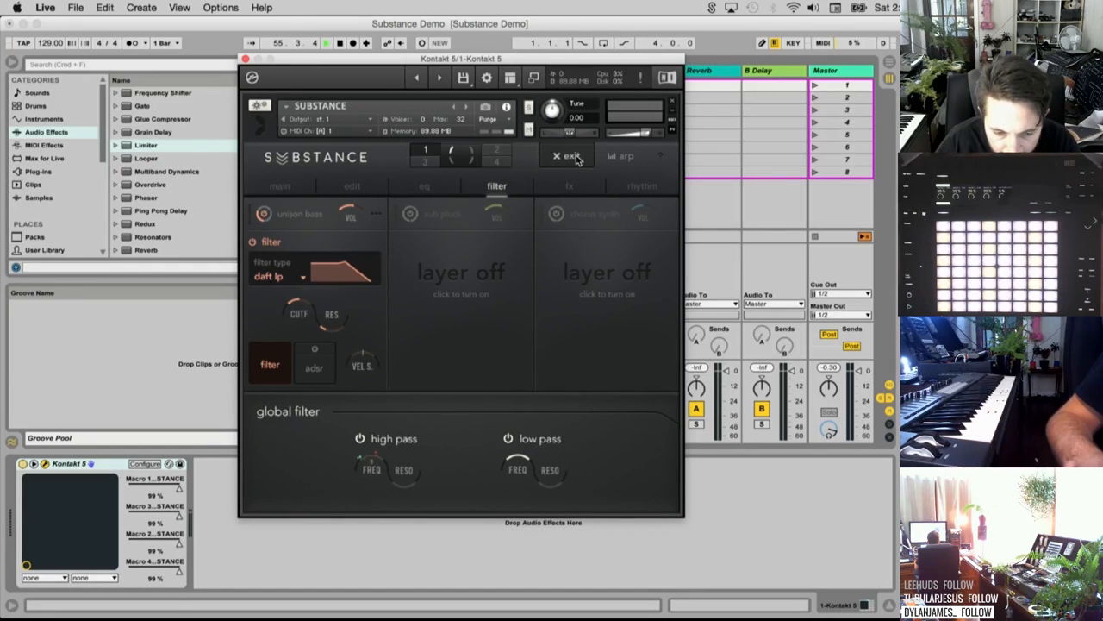
left_click(574, 157)
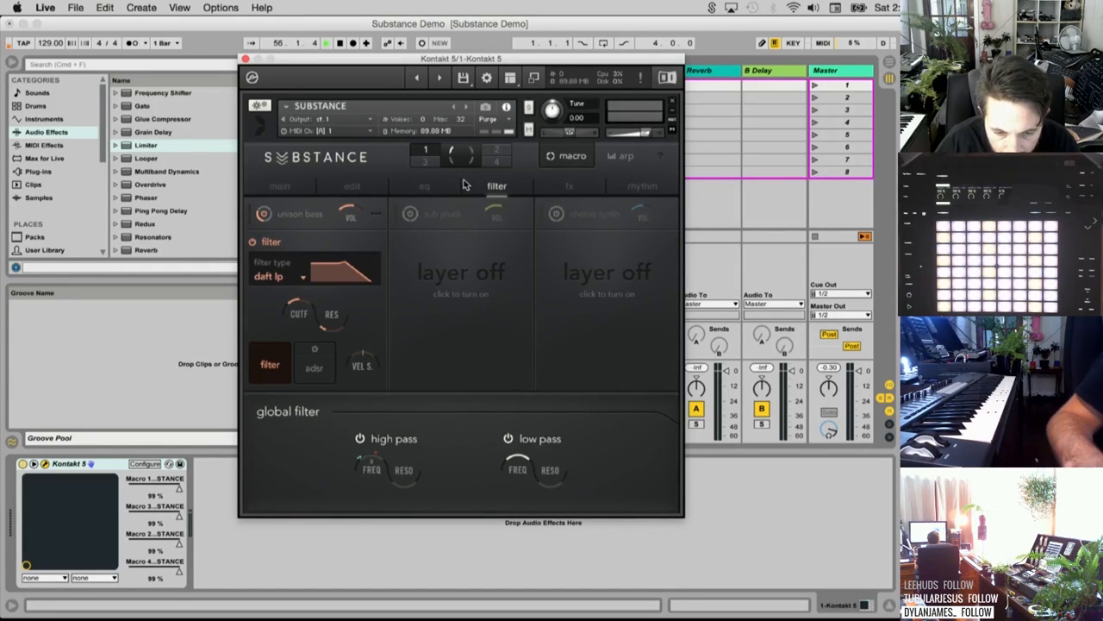
left_click(355, 272)
left_click(379, 327)
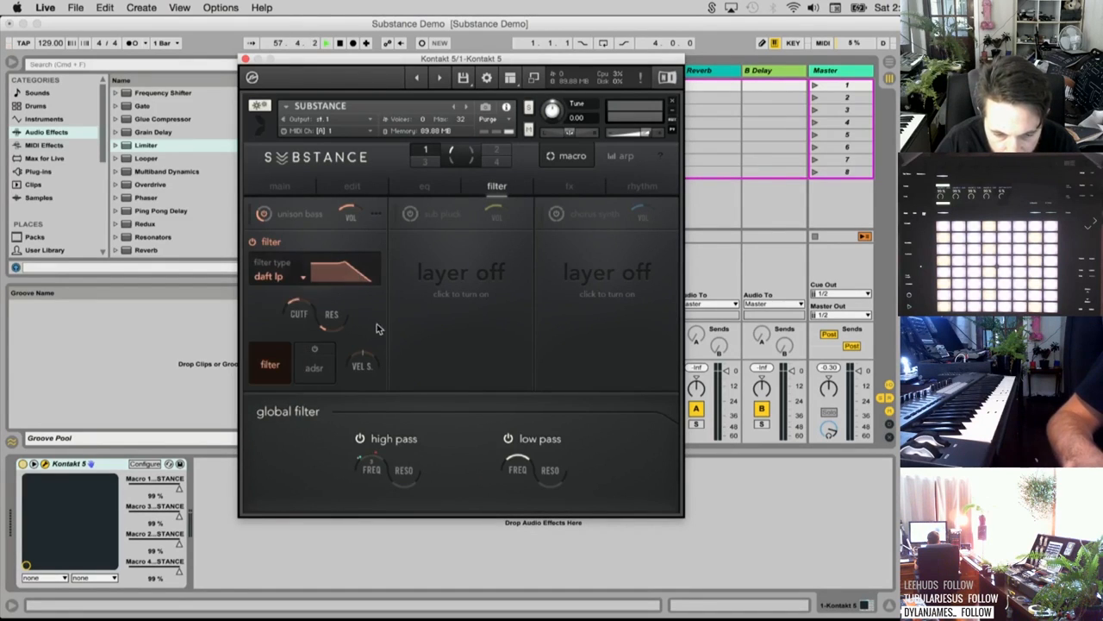
left_click(428, 163)
left_click(497, 152)
left_click(496, 163)
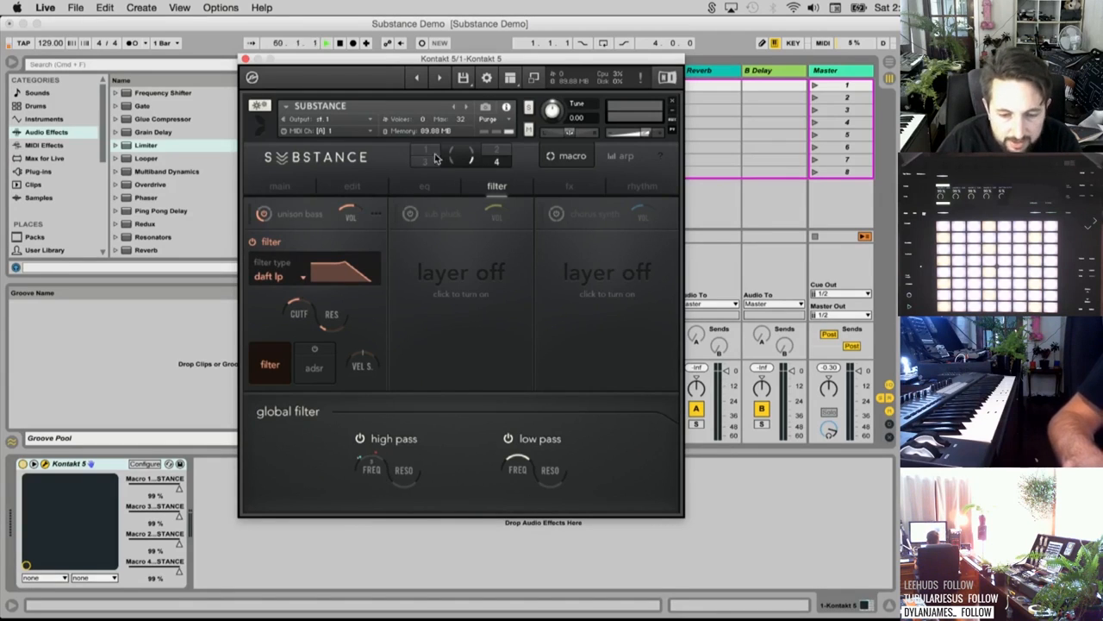
left_click(430, 152)
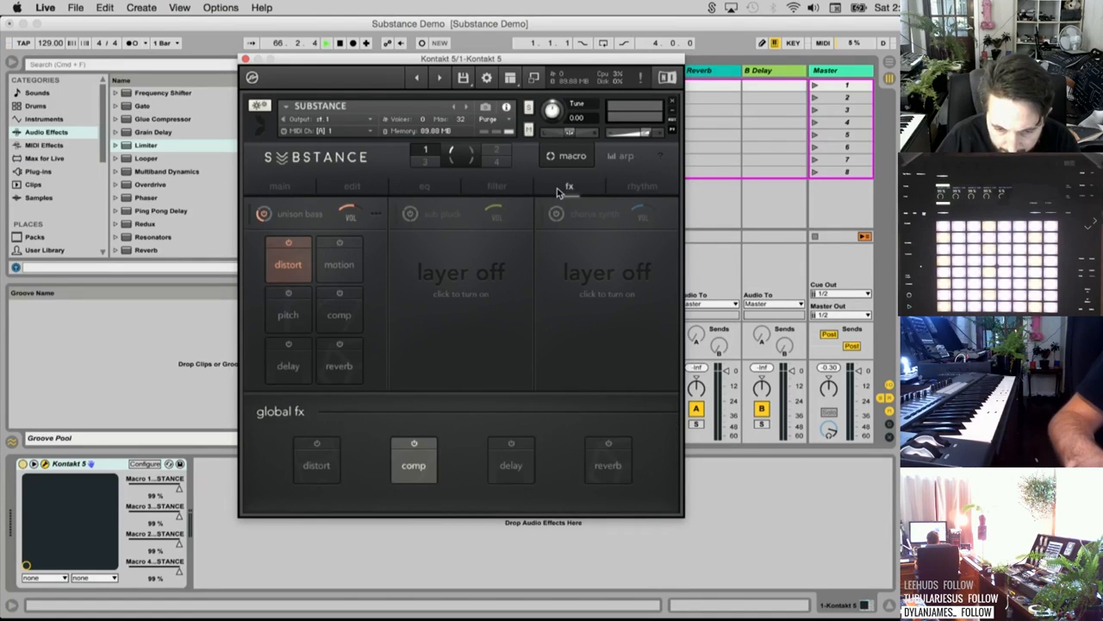
Remove the macro 1 assignments from the layer cutoff and global low-pass cutoff rhythm sends
left_click(636, 186)
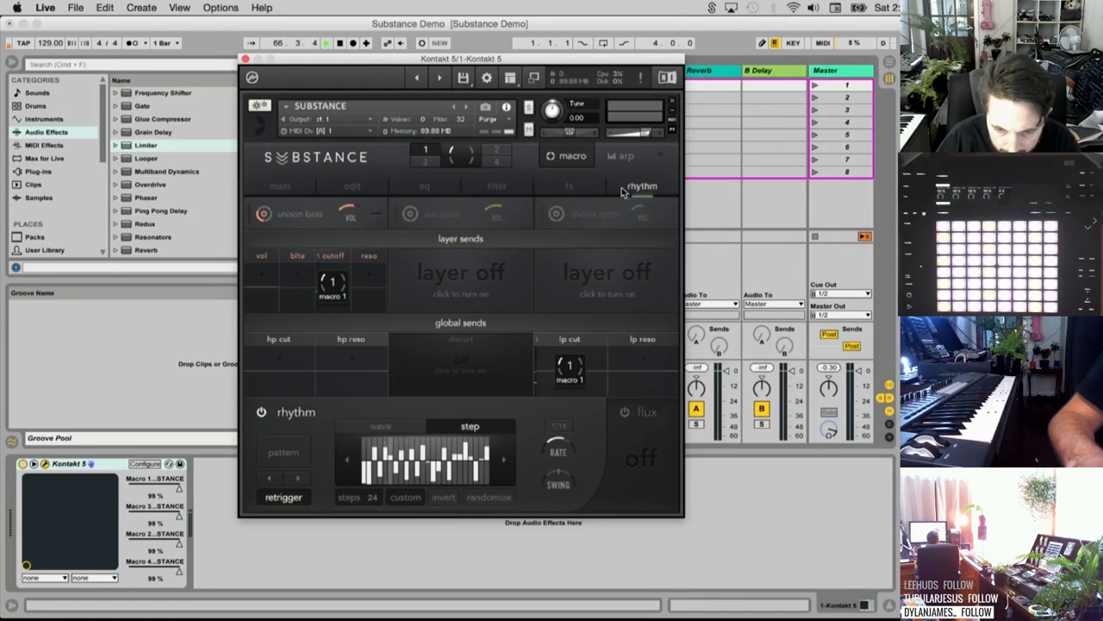
left_click(341, 300)
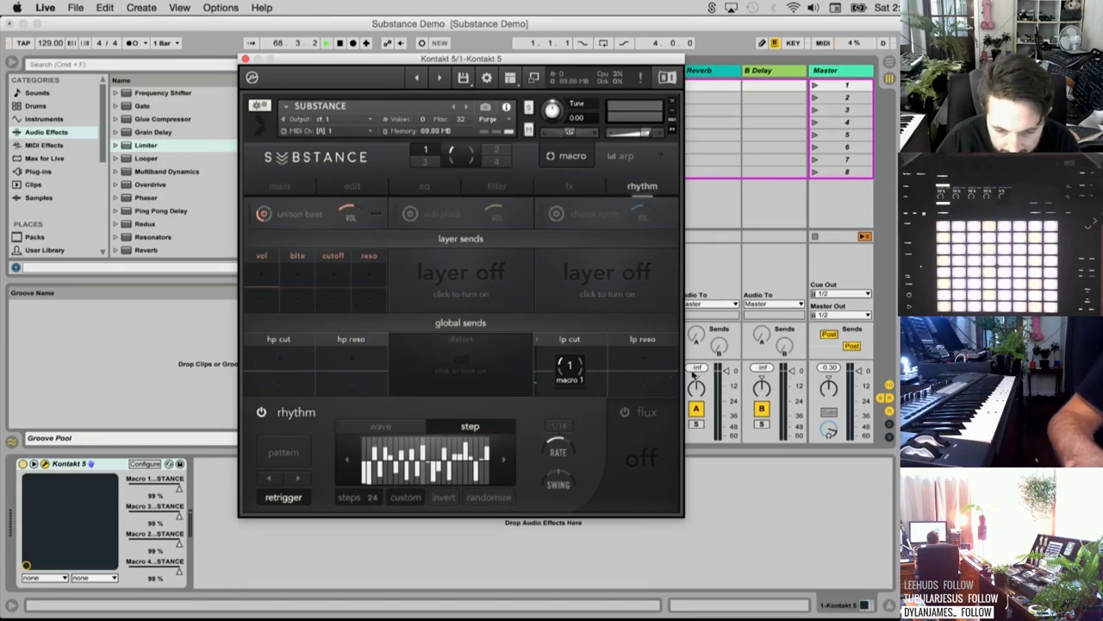
left_click(584, 390)
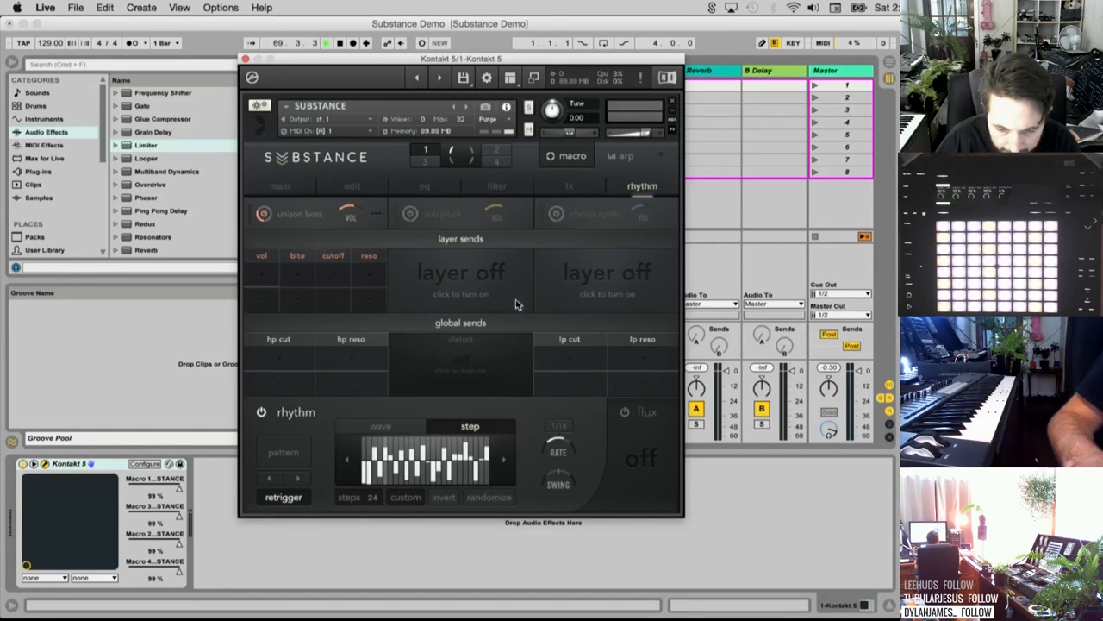
Assign macro 1 to the unison bass layer's filter cutoff, and show the macro 1 slots on the main page
left_click(470, 187)
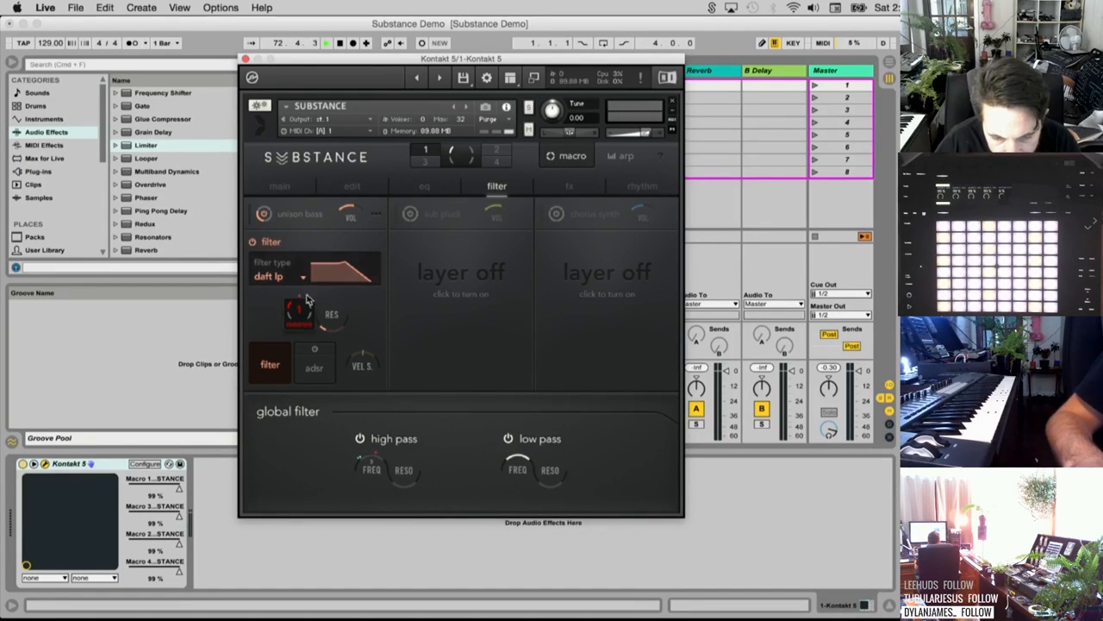
left_click(291, 184)
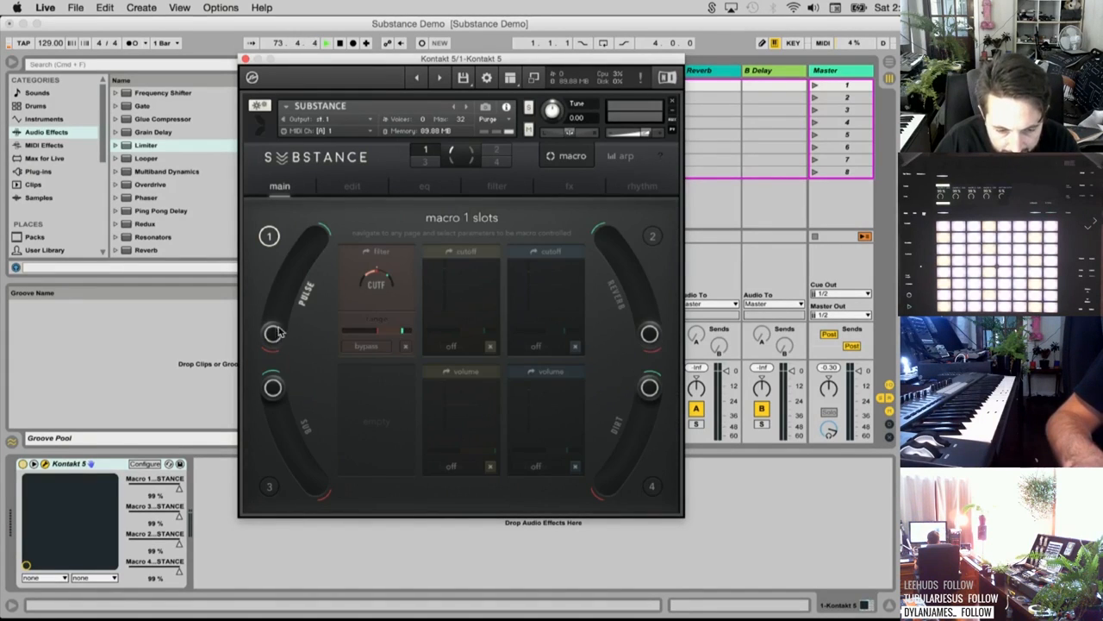
Check the name choices offered for macro 1, keep PULSE, and raise the PULSE macro slider to about the middle of its range
left_click(307, 297)
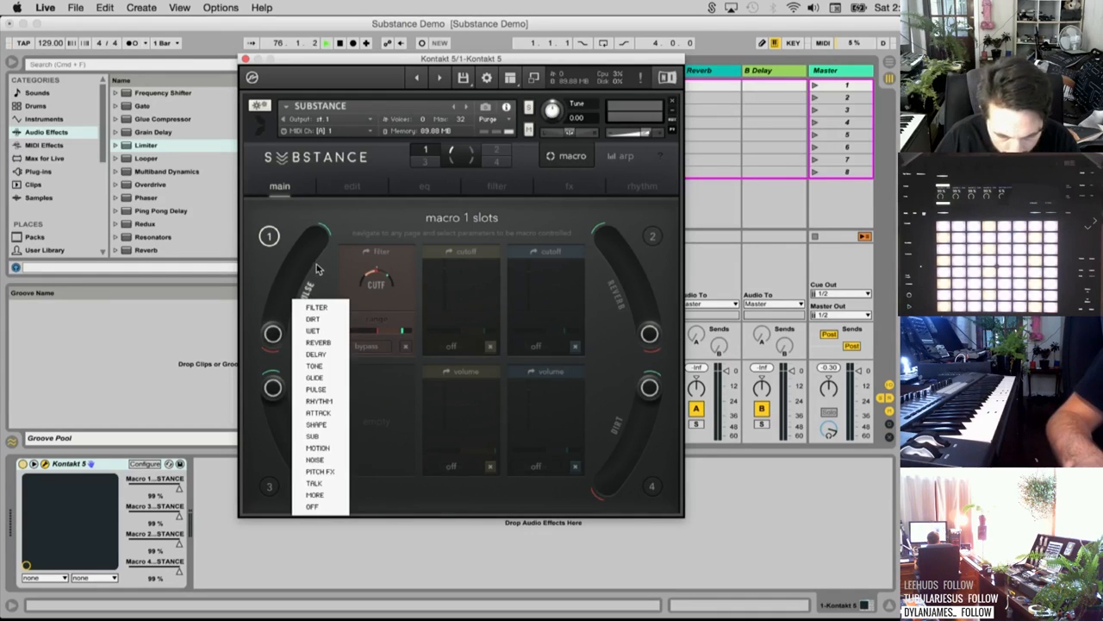
left_click(262, 352)
left_click_drag(272, 337, 322, 239)
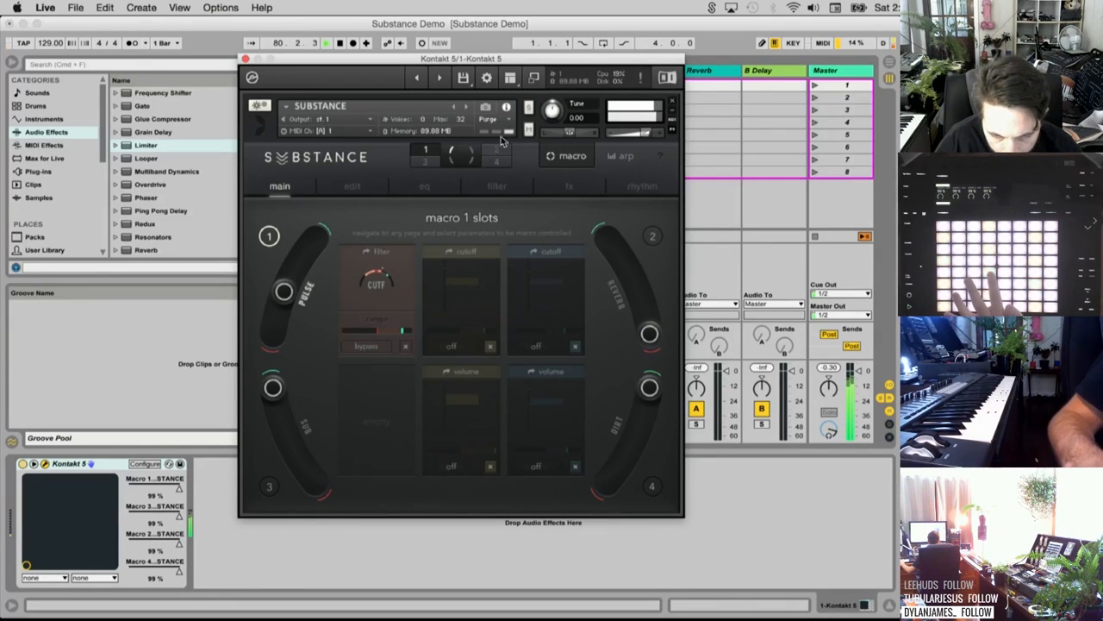
Follow macro 1's sub pluck cutoff slot to its parameter on the rhythm page, and return to the main page
left_click(493, 153)
left_click(424, 153)
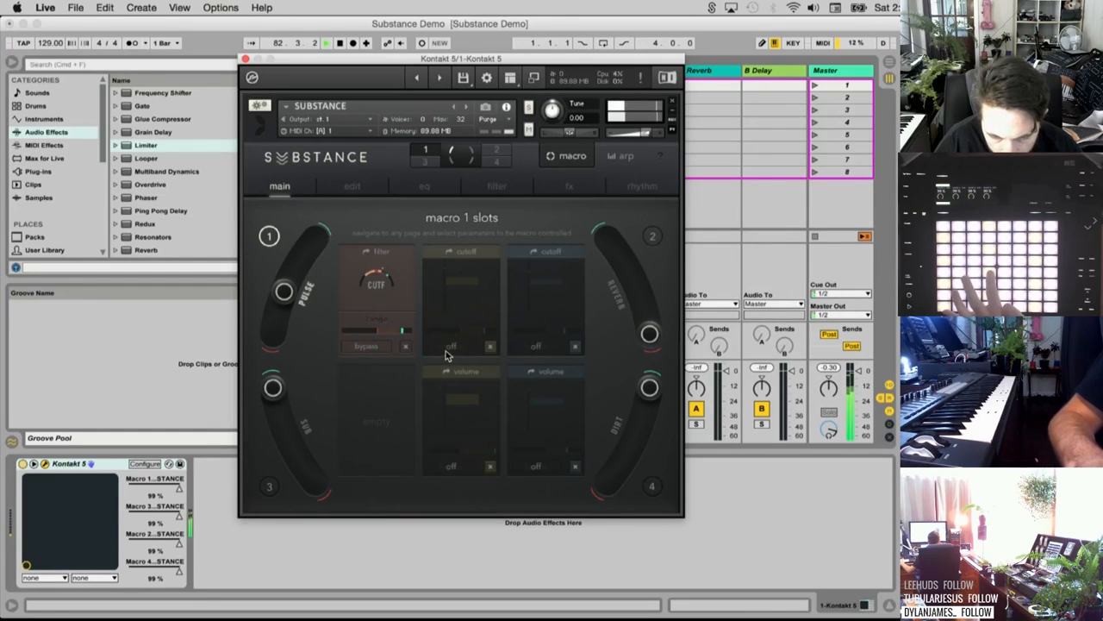
left_click(466, 252)
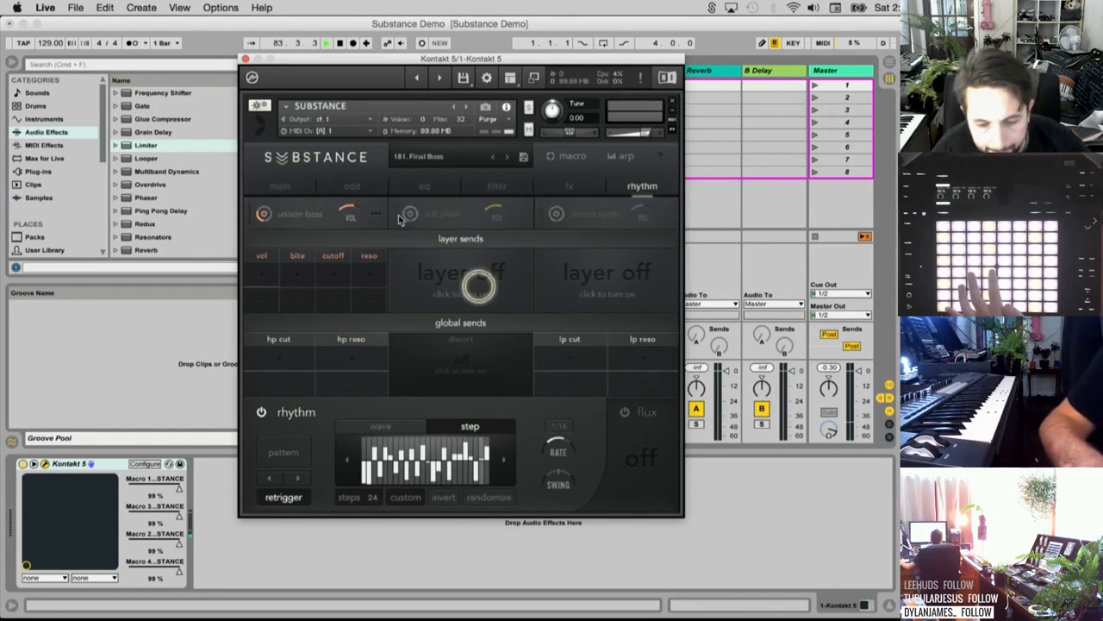
left_click(289, 186)
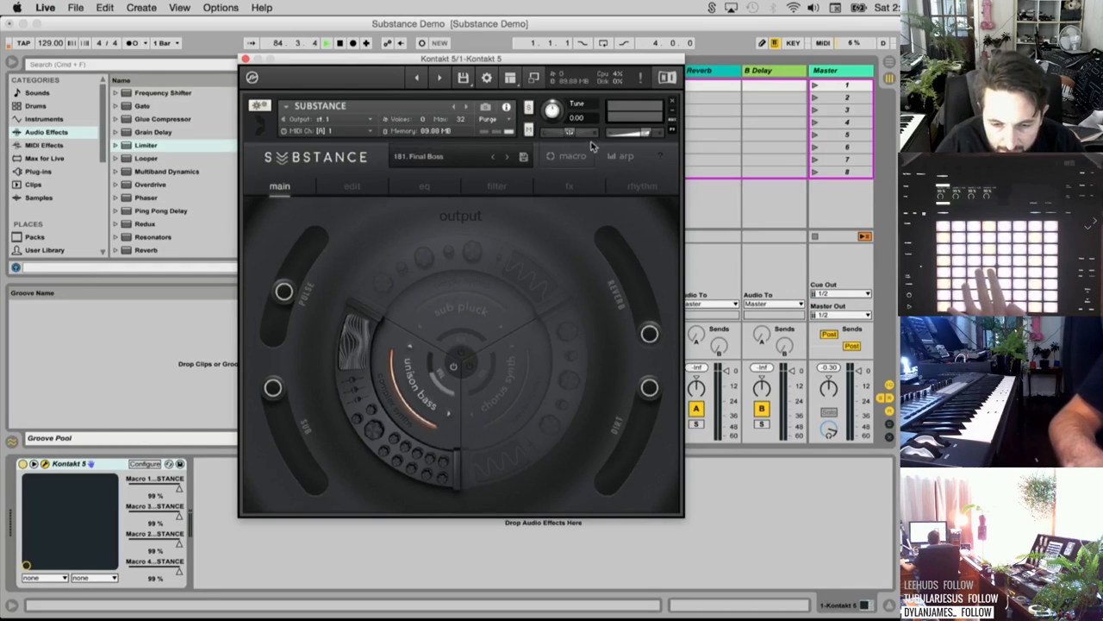
Show the macro slots again and view the assignments of macros 2 and 3
left_click(572, 157)
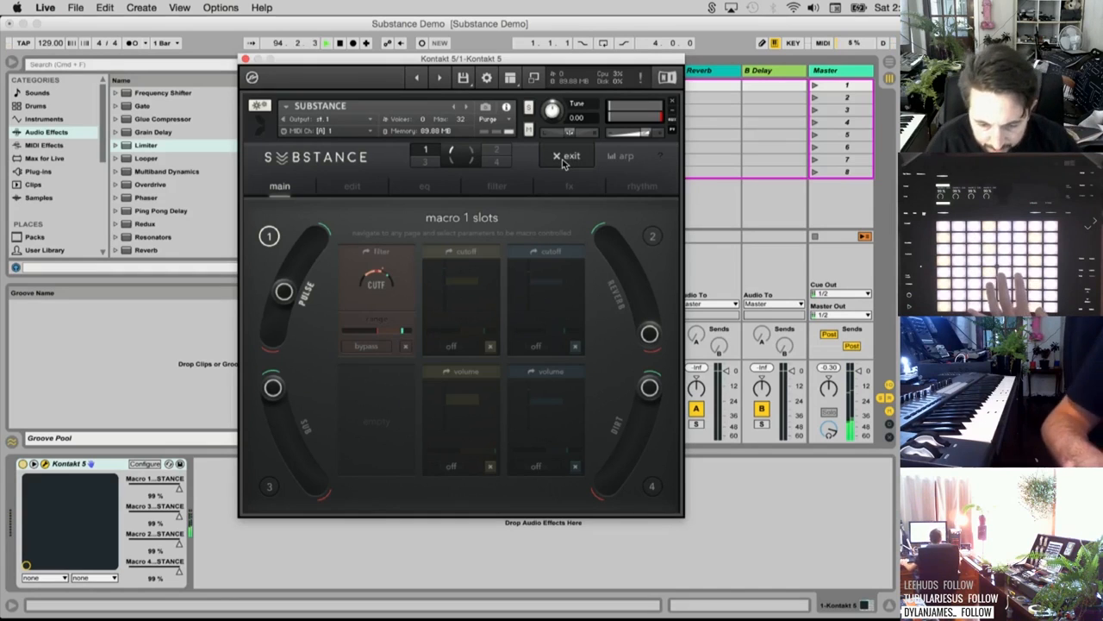
left_click(558, 162)
left_click(651, 235)
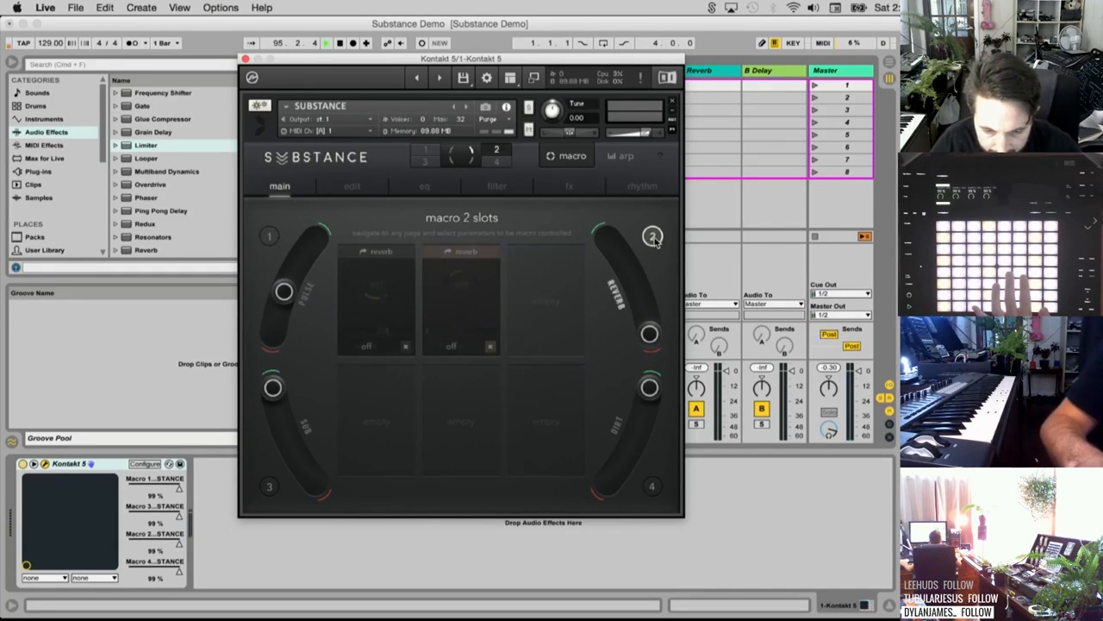
left_click(268, 487)
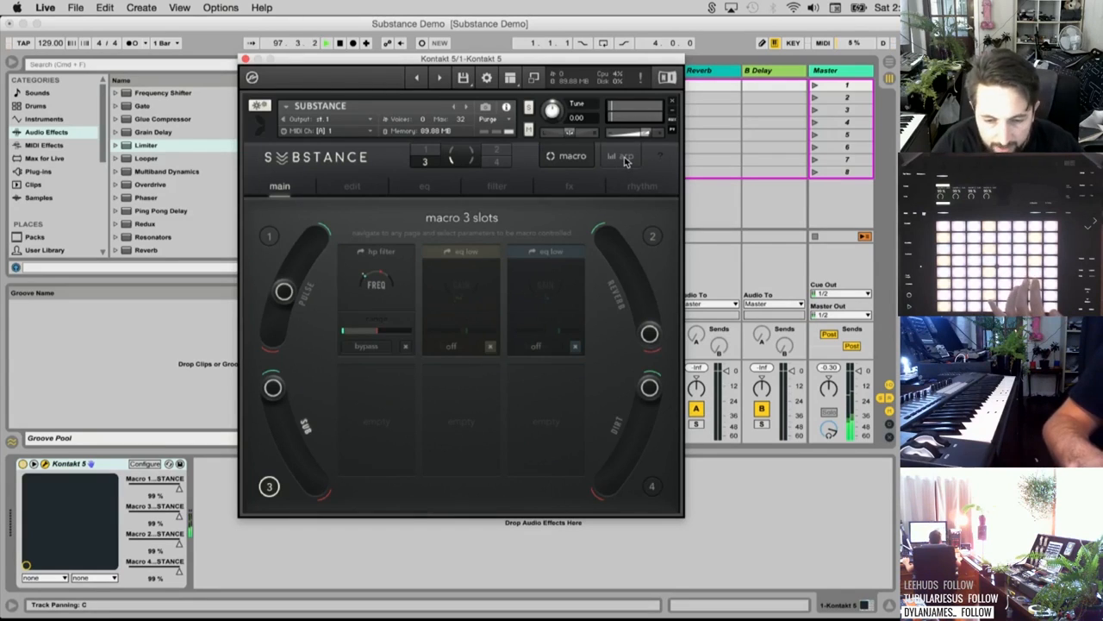
Turn on the arpeggiator and set its mode to pedal tone after trying random
left_click(624, 158)
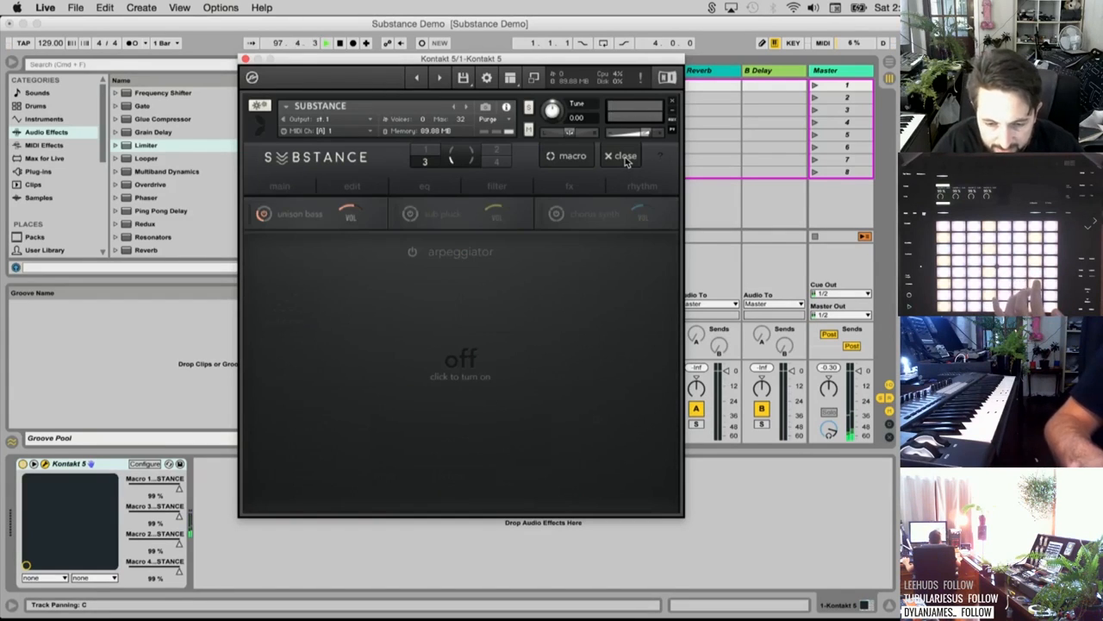
left_click(412, 253)
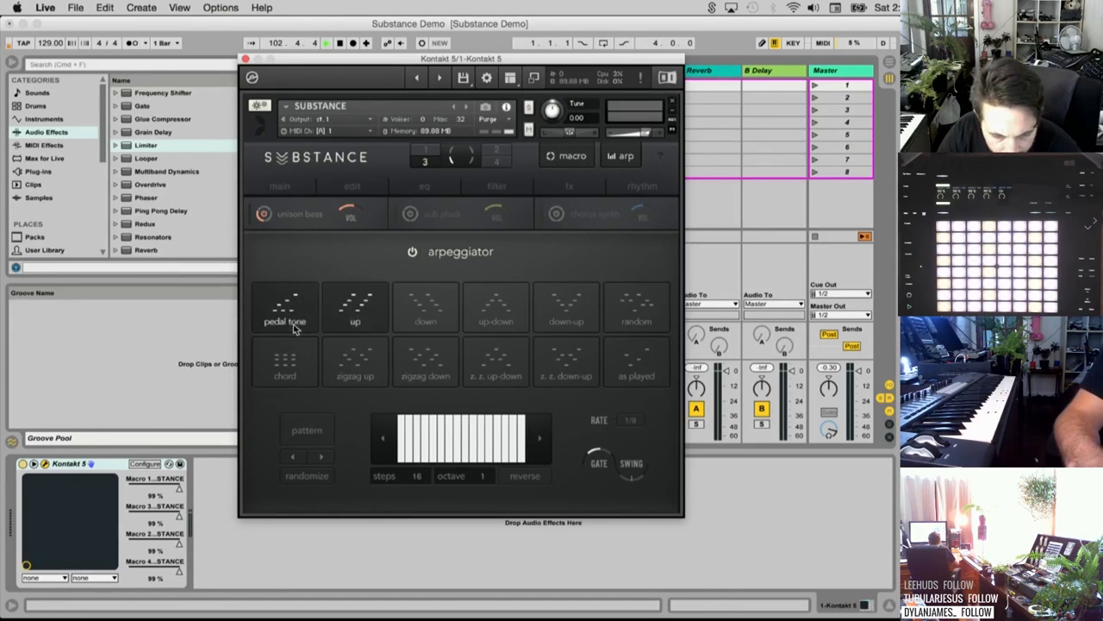
left_click(636, 306)
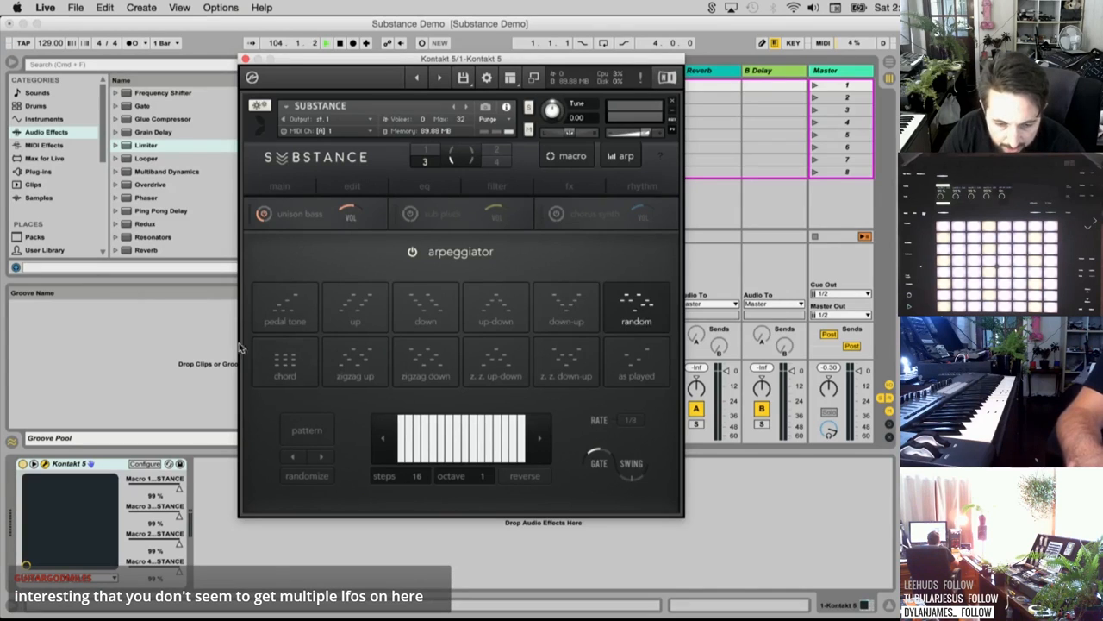
left_click(267, 309)
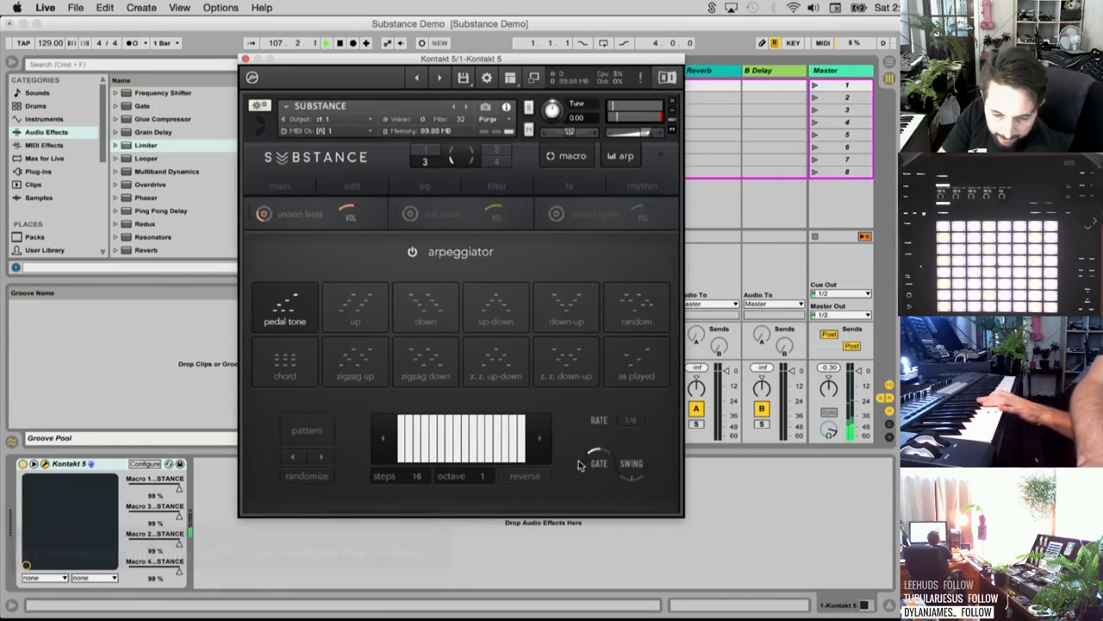
Set the arpeggiator rate to a regular 1/16
left_click(631, 420)
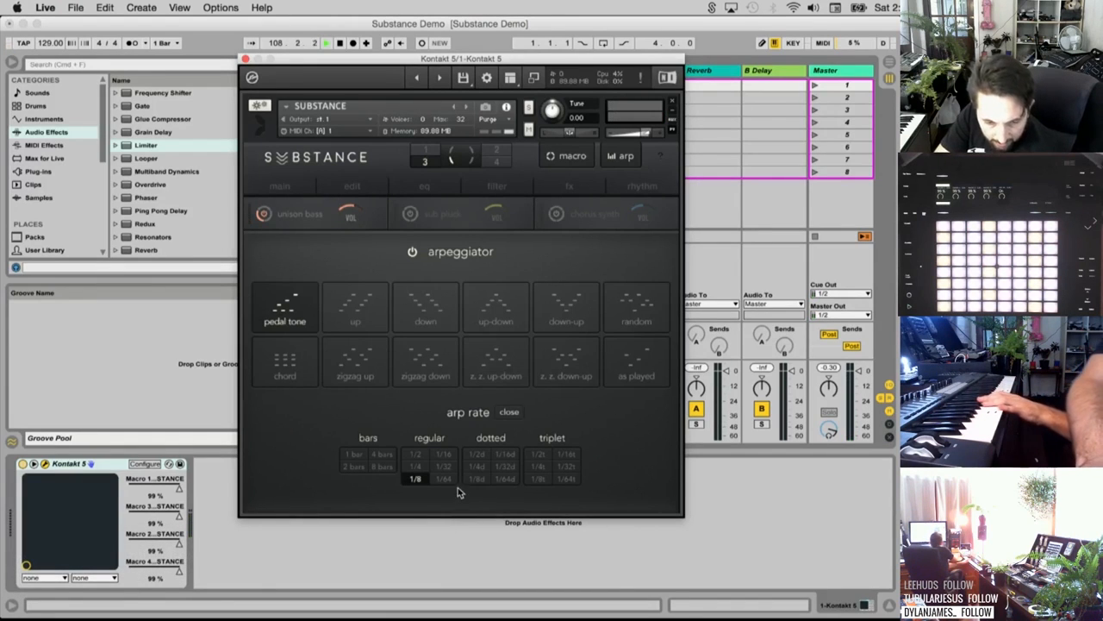
left_click(442, 454)
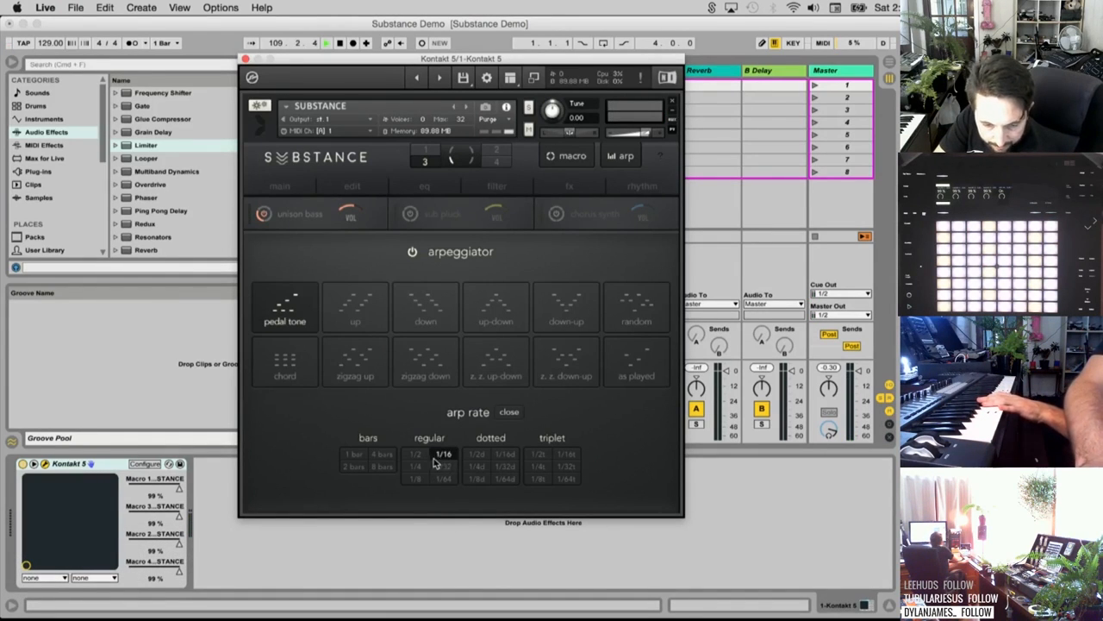
left_click(510, 412)
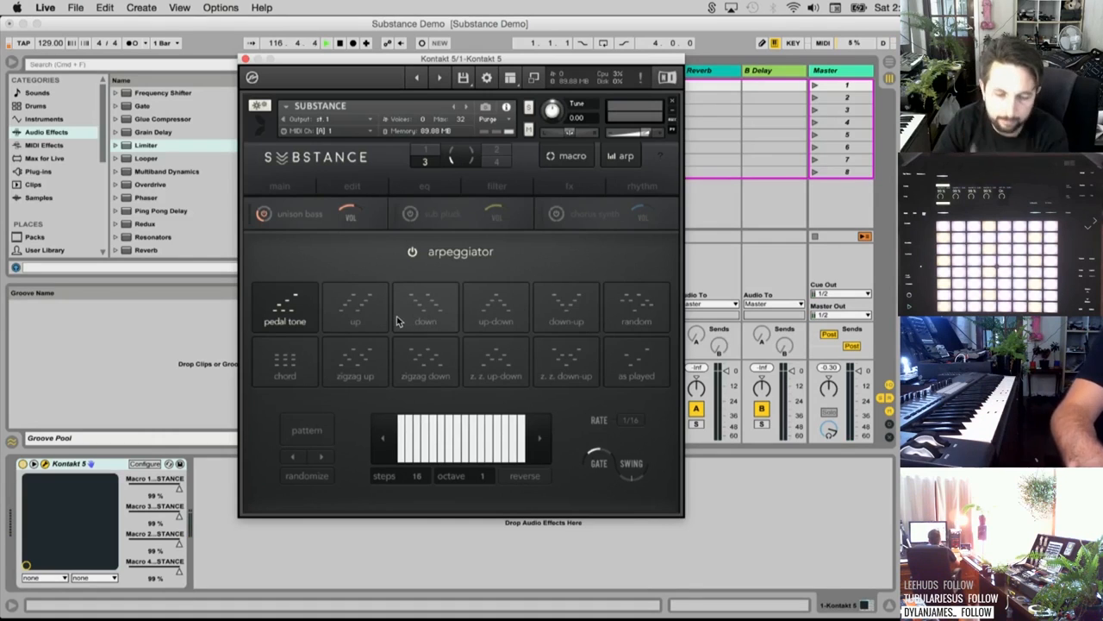
Audition the up, random, chord, zigzag and as played arpeggiator modes, raising the octave range to 5 and ending on up-down
left_click(375, 321)
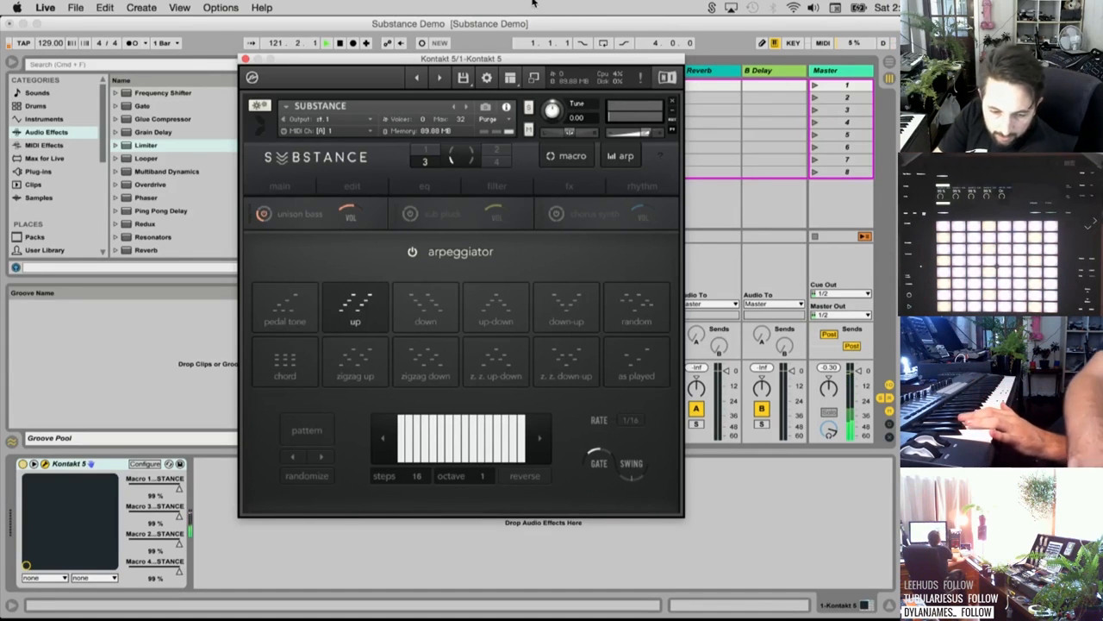
left_click(638, 312)
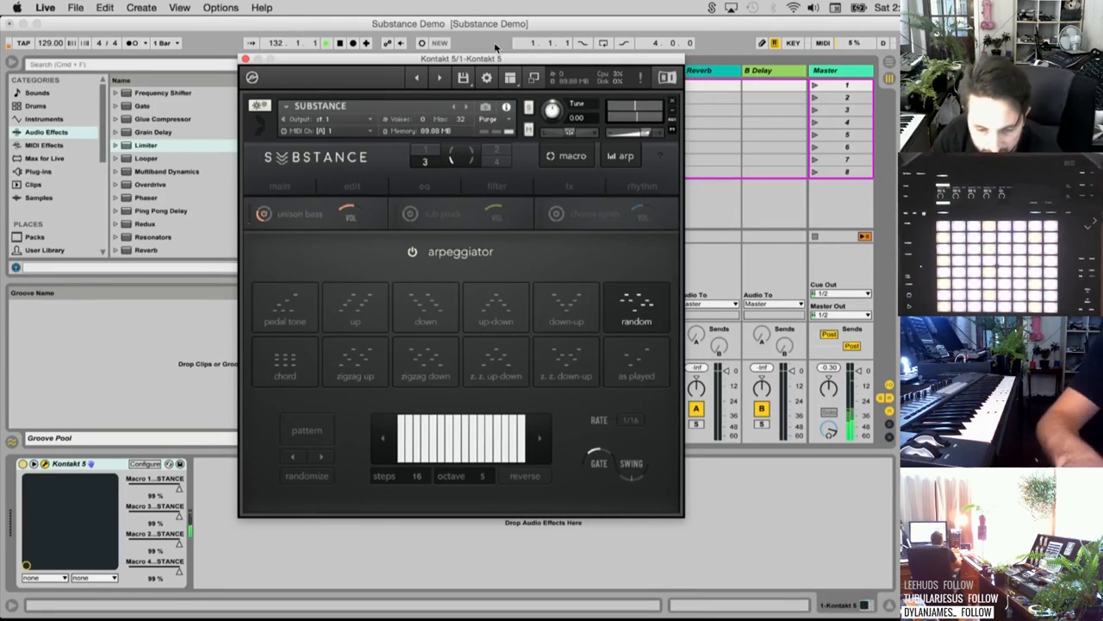
left_click(296, 362)
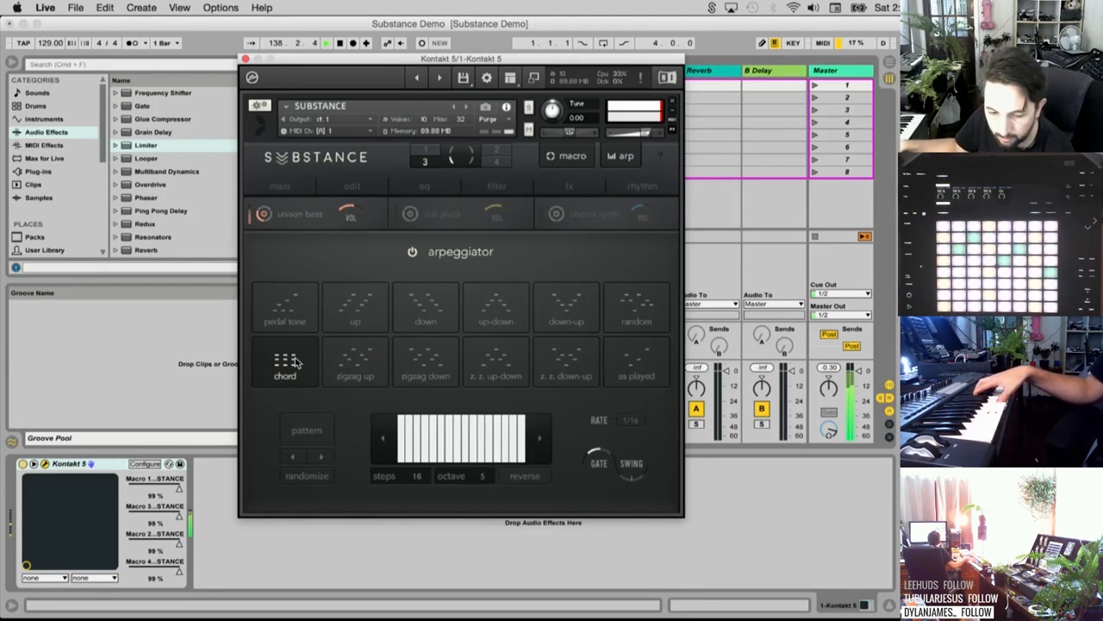
left_click(369, 367)
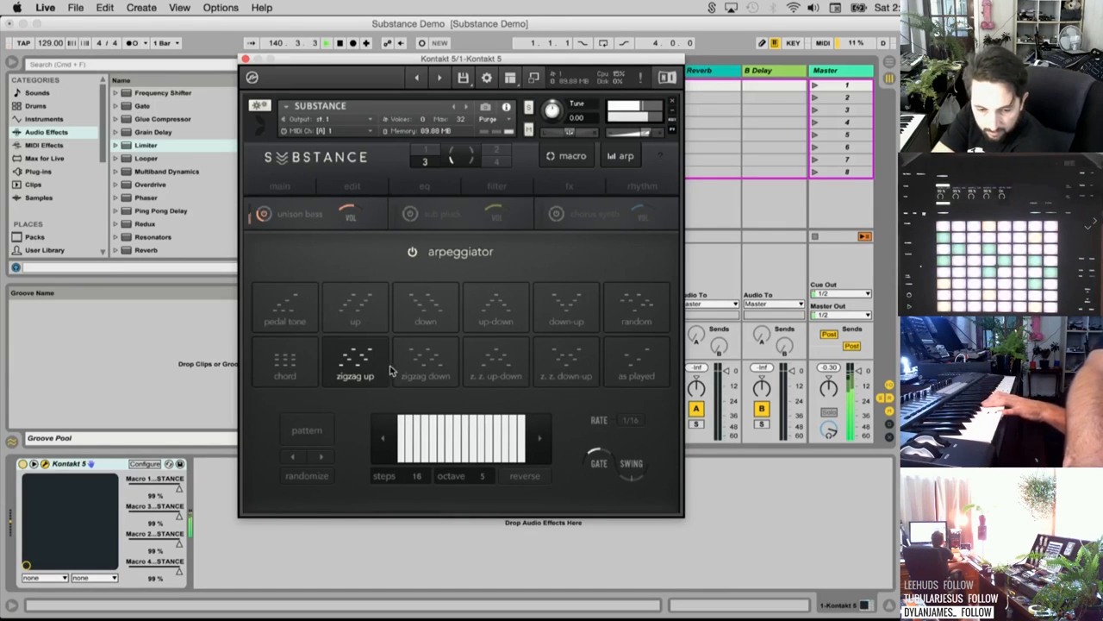
left_click(427, 371)
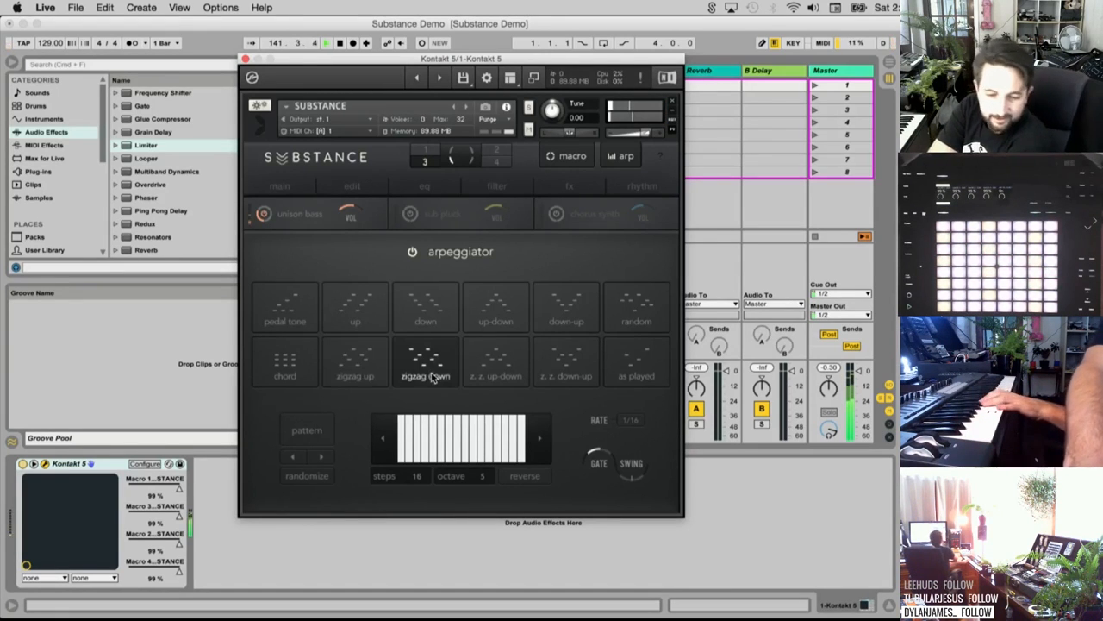
left_click(507, 369)
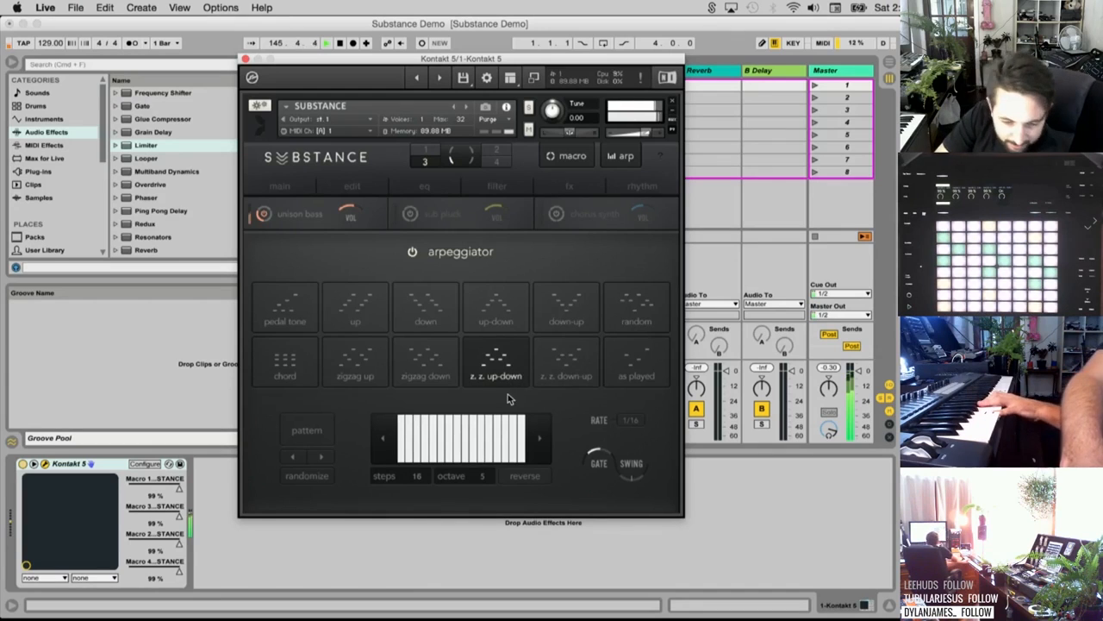
left_click(575, 363)
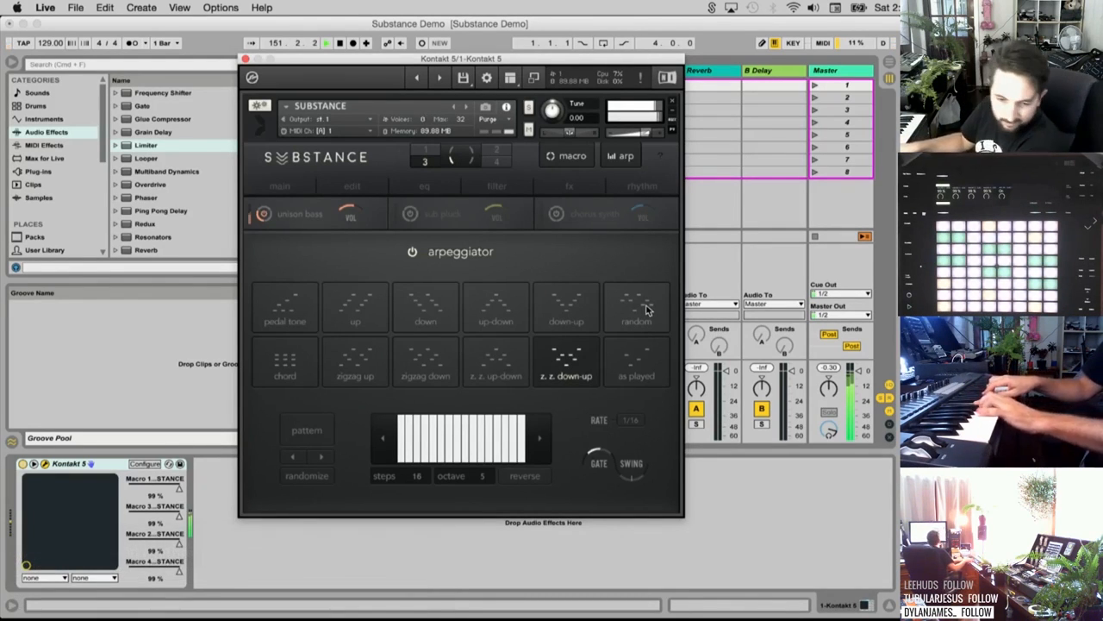
left_click(637, 353)
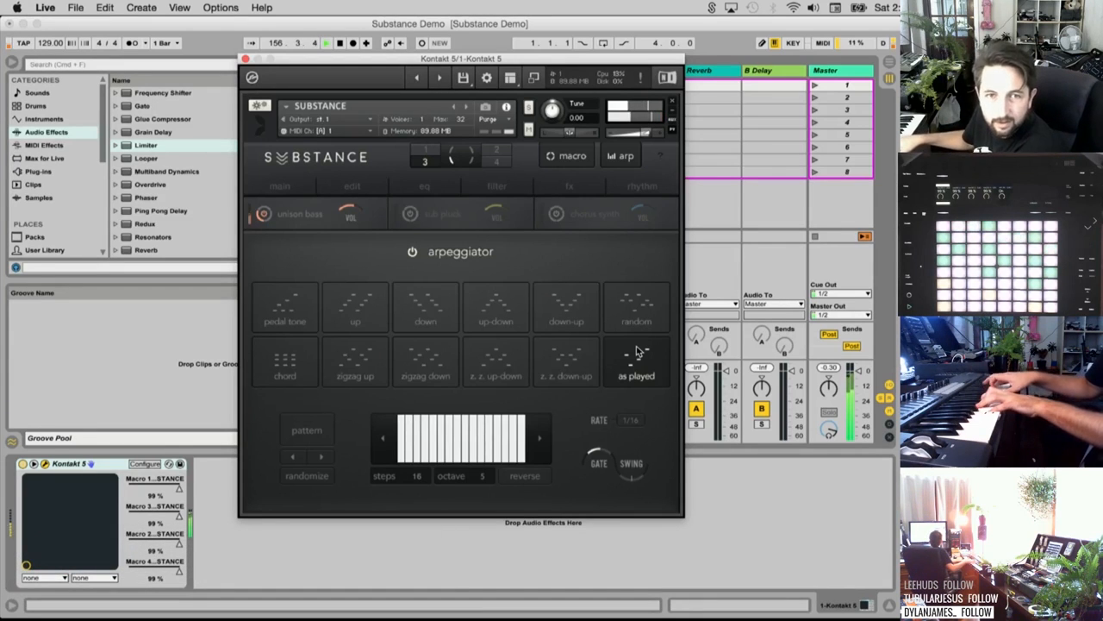
left_click(505, 316)
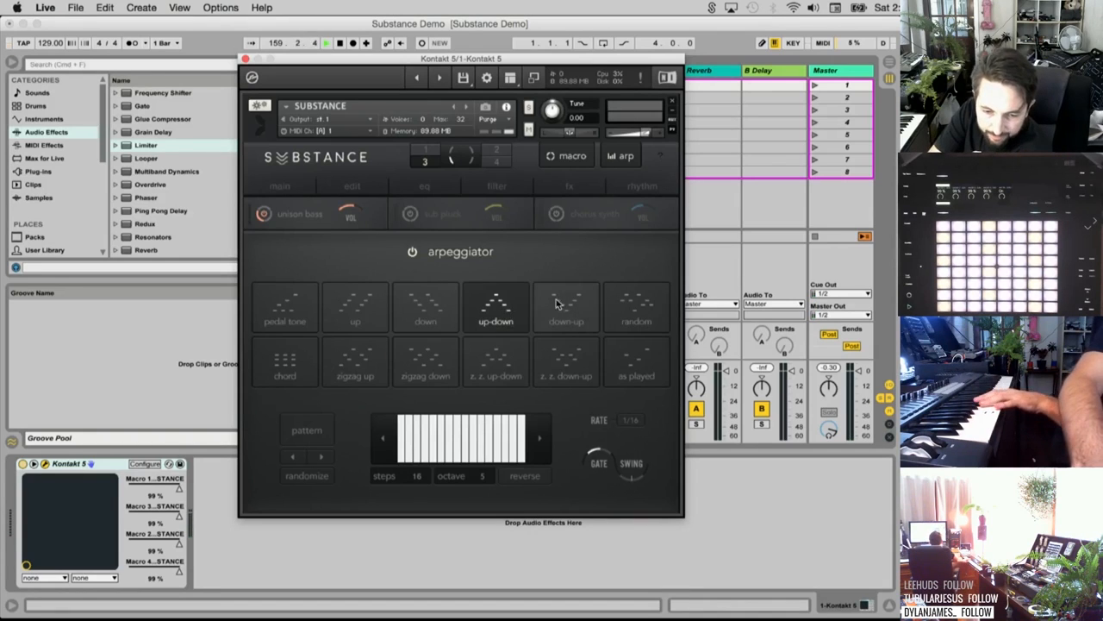
Raise the unison bass layer's cutoff send on the rhythm page and leave macro assignment
left_click(647, 187)
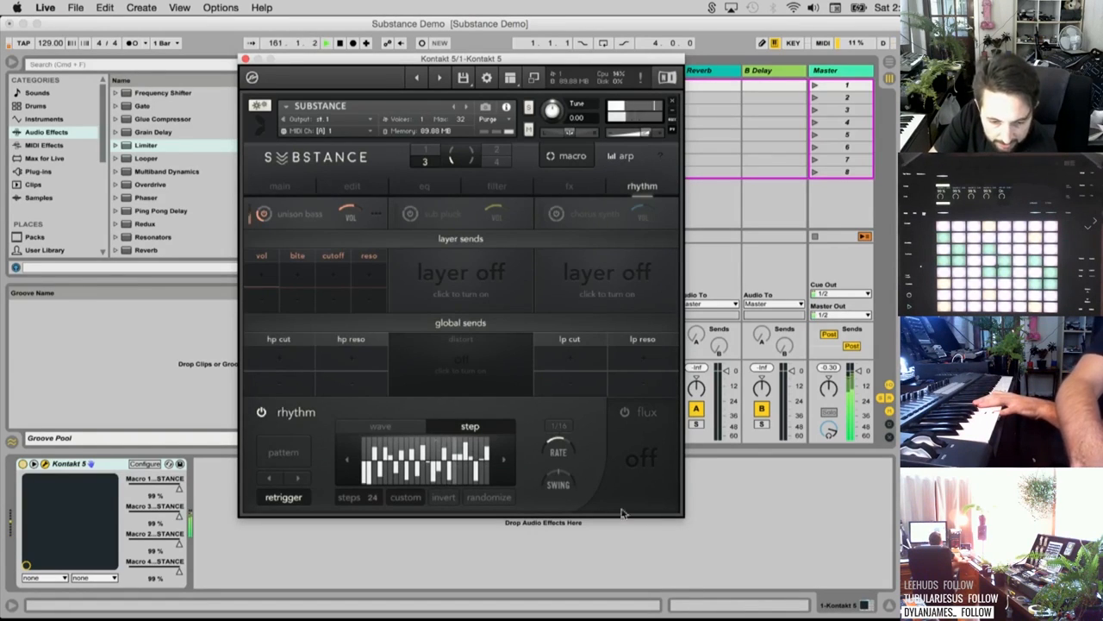
left_click(333, 280)
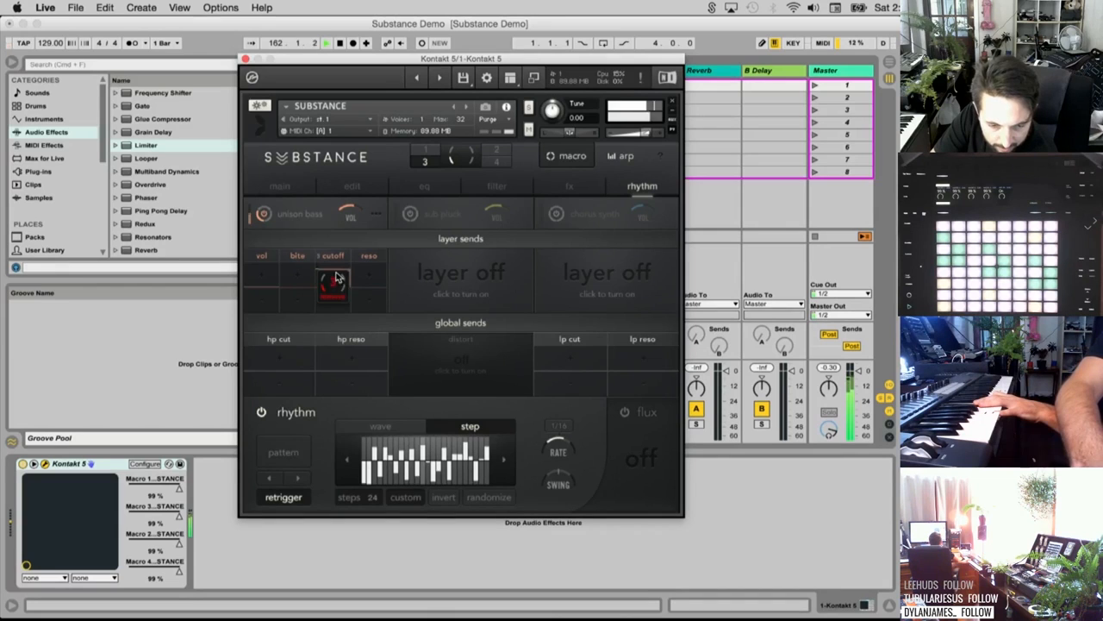
left_click(565, 157)
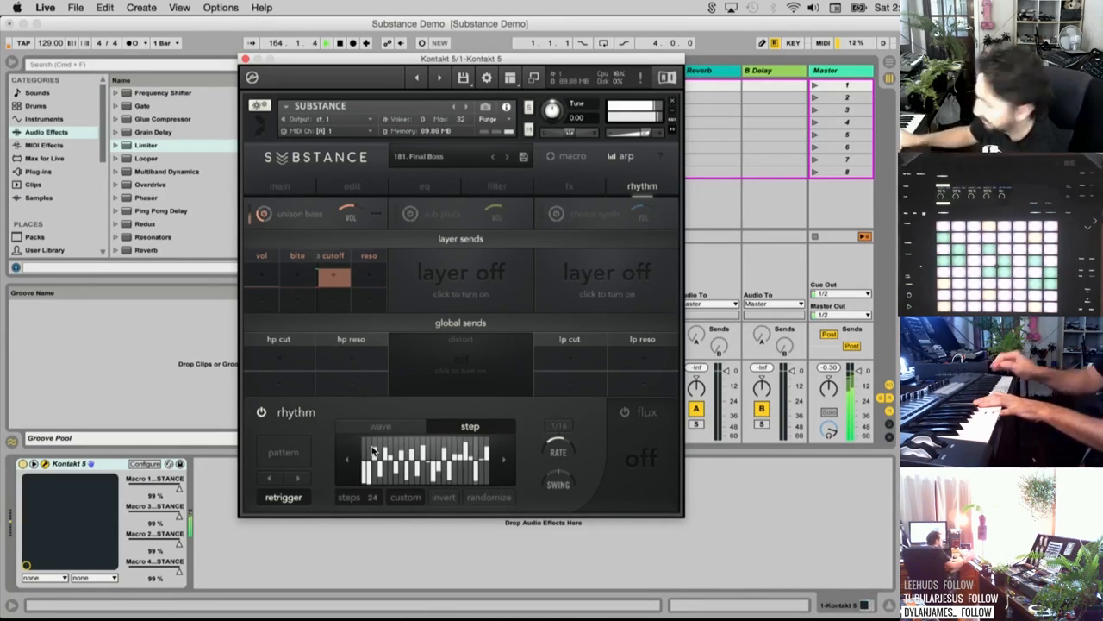
Turn on the delay effect for the unison bass layer
left_click(571, 190)
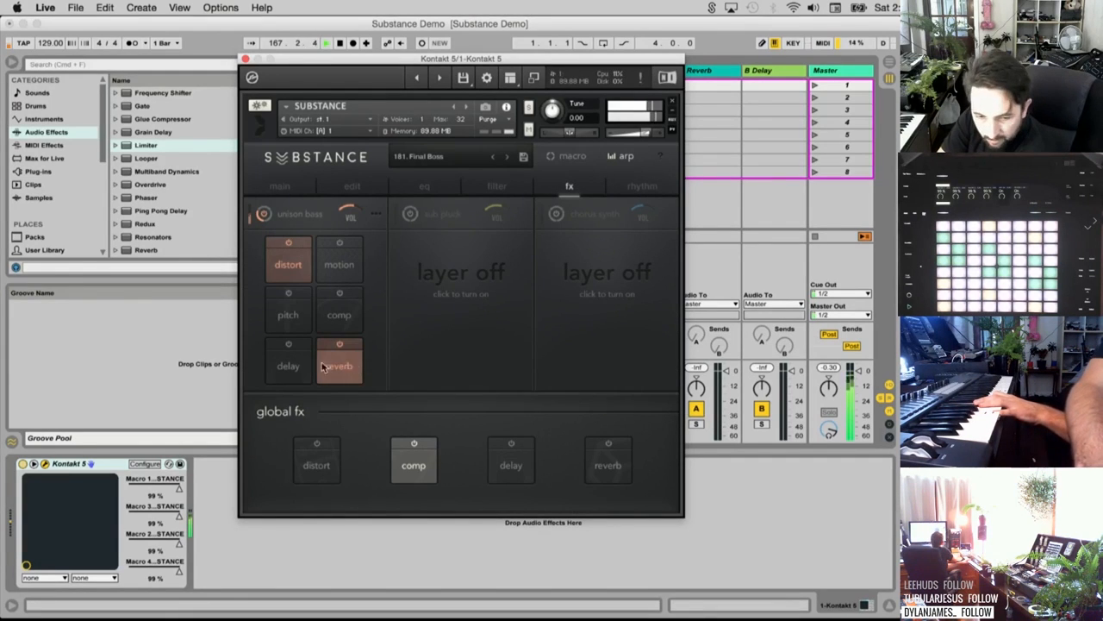
left_click(287, 345)
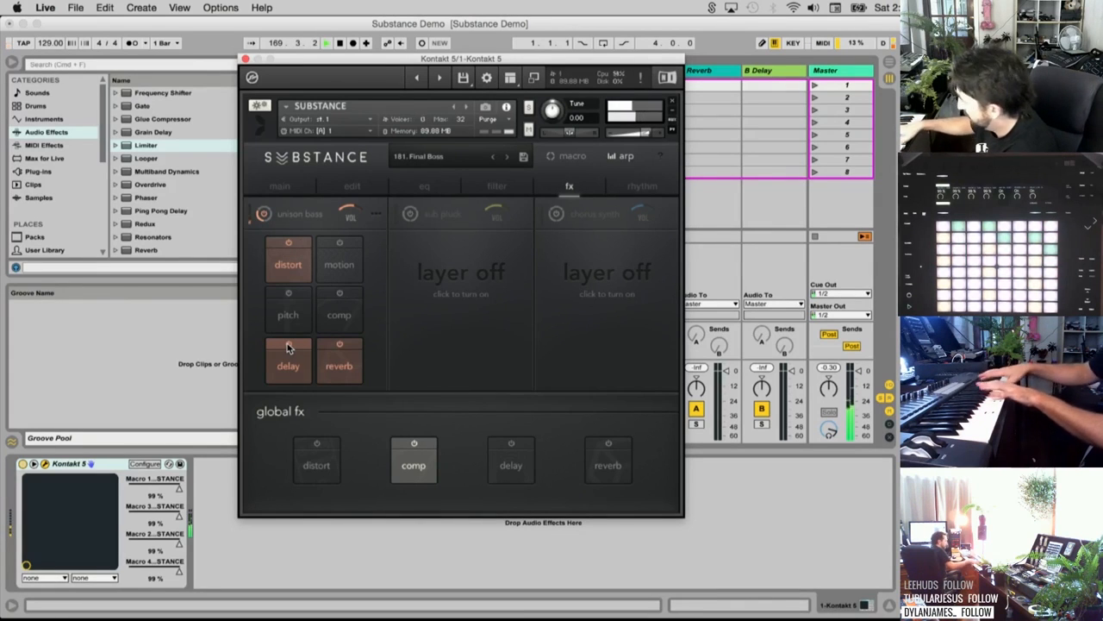
Slightly reduce the unison bass cutoff rhythm send, and switch on the sub pluck and chorus synth layers
left_click(642, 187)
left_click_drag(336, 278, 335, 306)
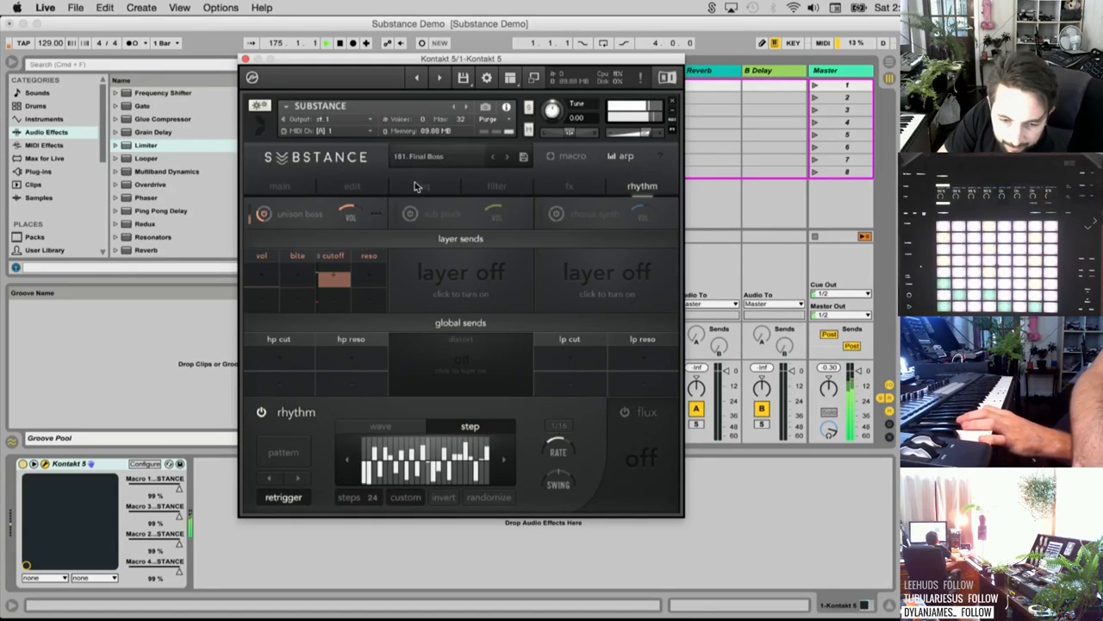
left_click(409, 213)
left_click(557, 215)
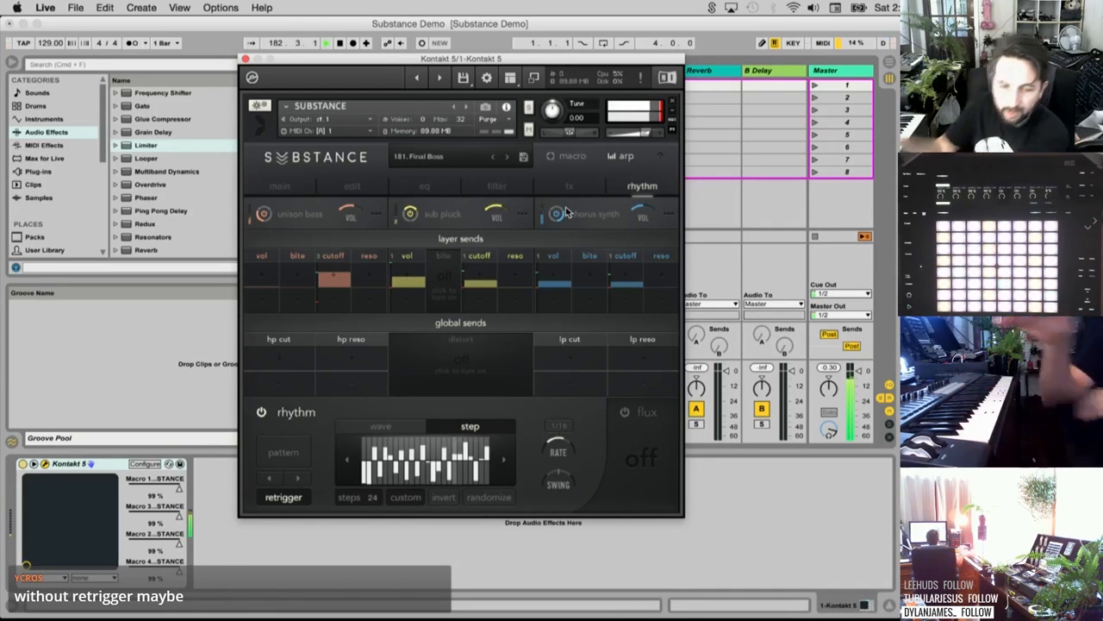
Clear the dirty filter in the preset browser and load preset 300. Groovetron from the end of the full list
left_click(431, 156)
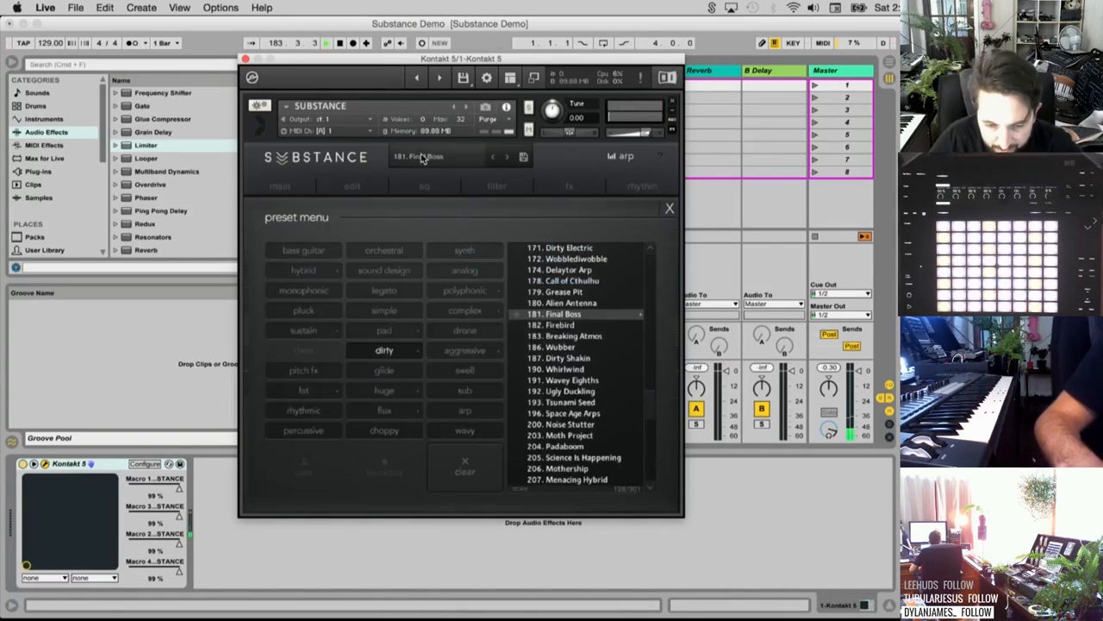
left_click_drag(652, 408, 642, 476)
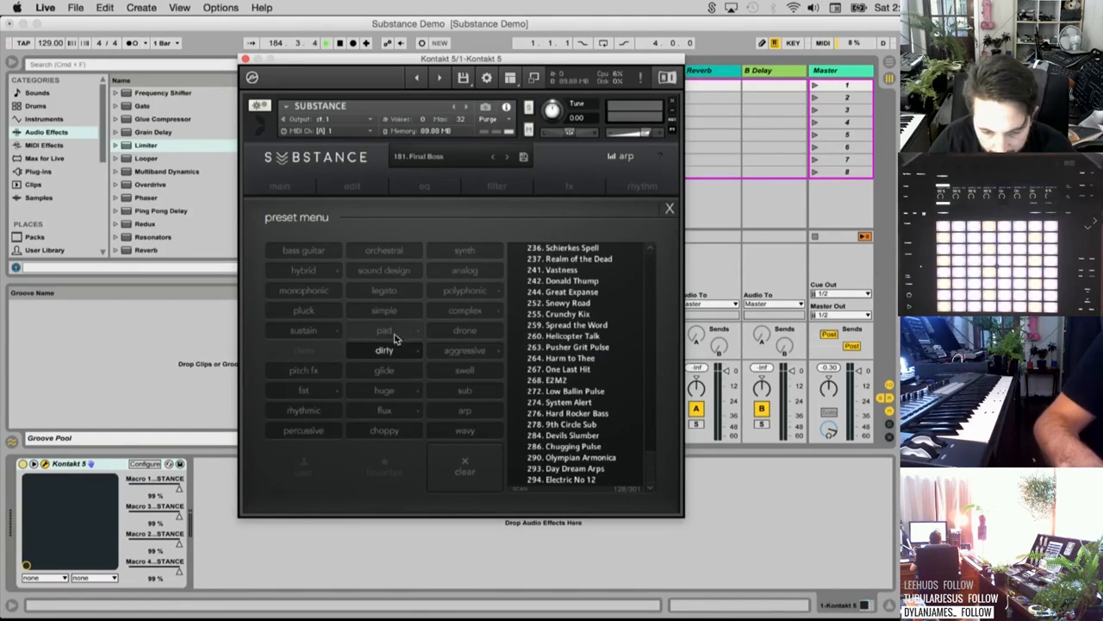
left_click(389, 355)
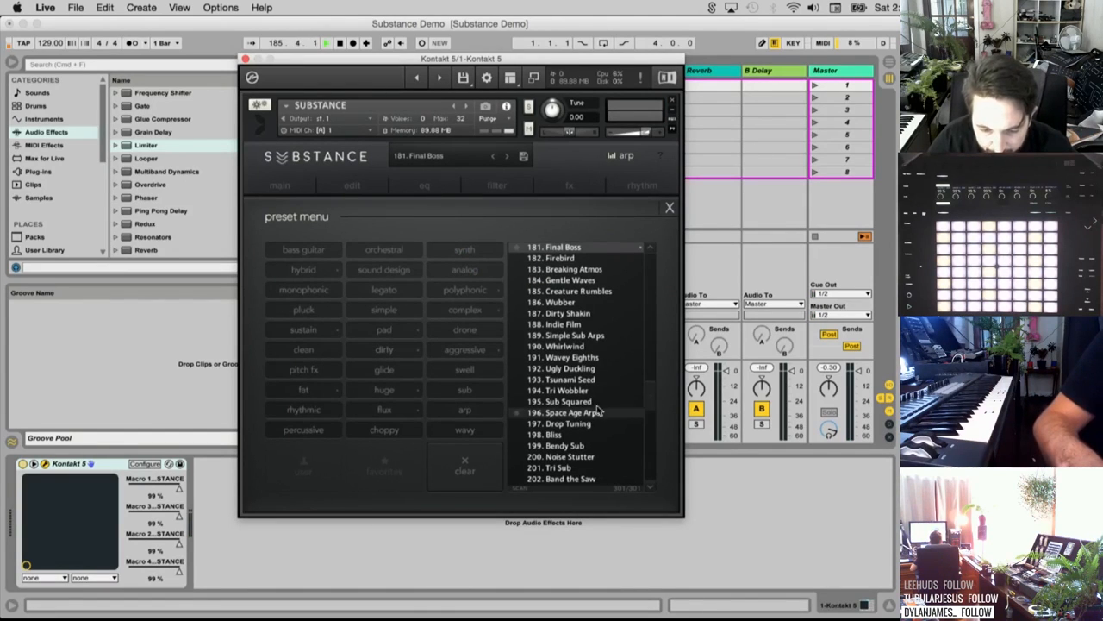
left_click_drag(653, 397, 650, 512)
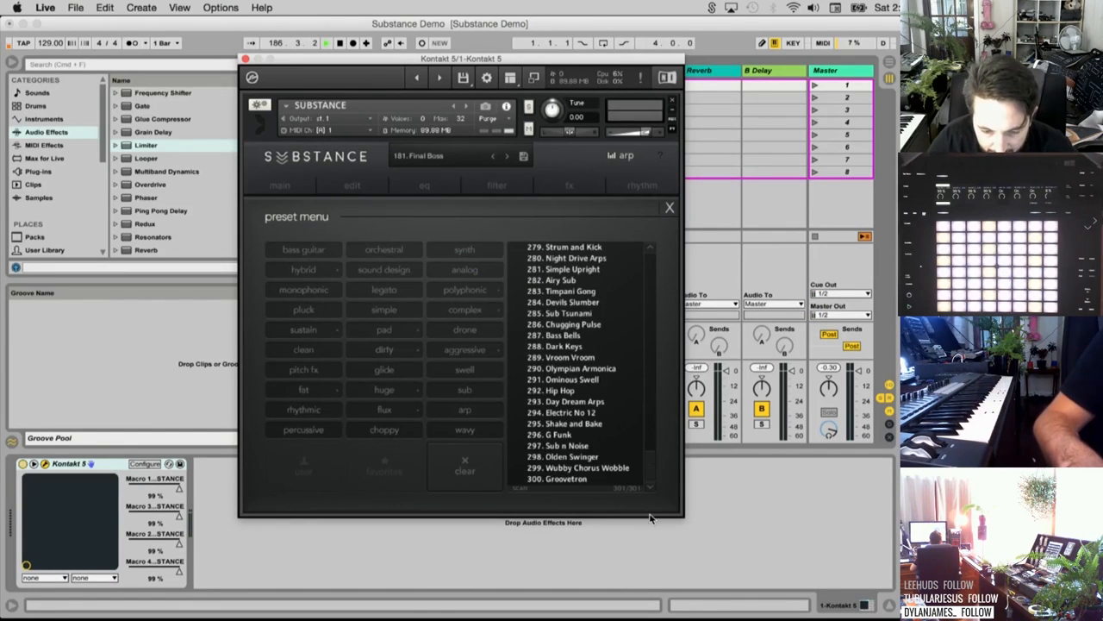
left_click(604, 482)
left_click(507, 353)
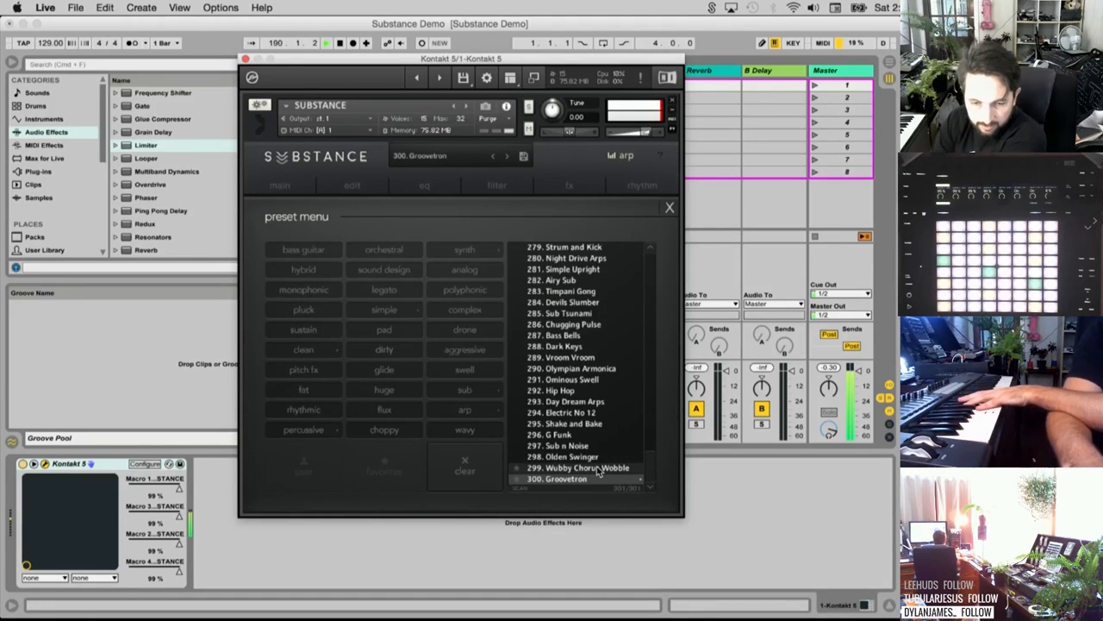
Inspect the Groovetron preset's rhythm, main and arpeggiator pages, finishing on the main page
left_click(638, 191)
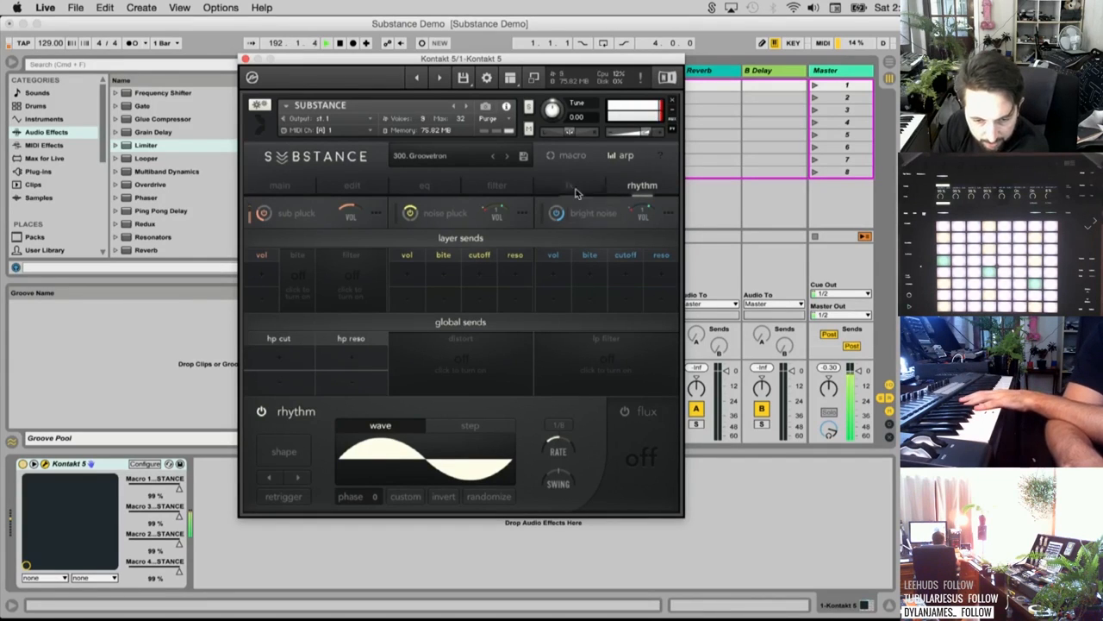
left_click(444, 156)
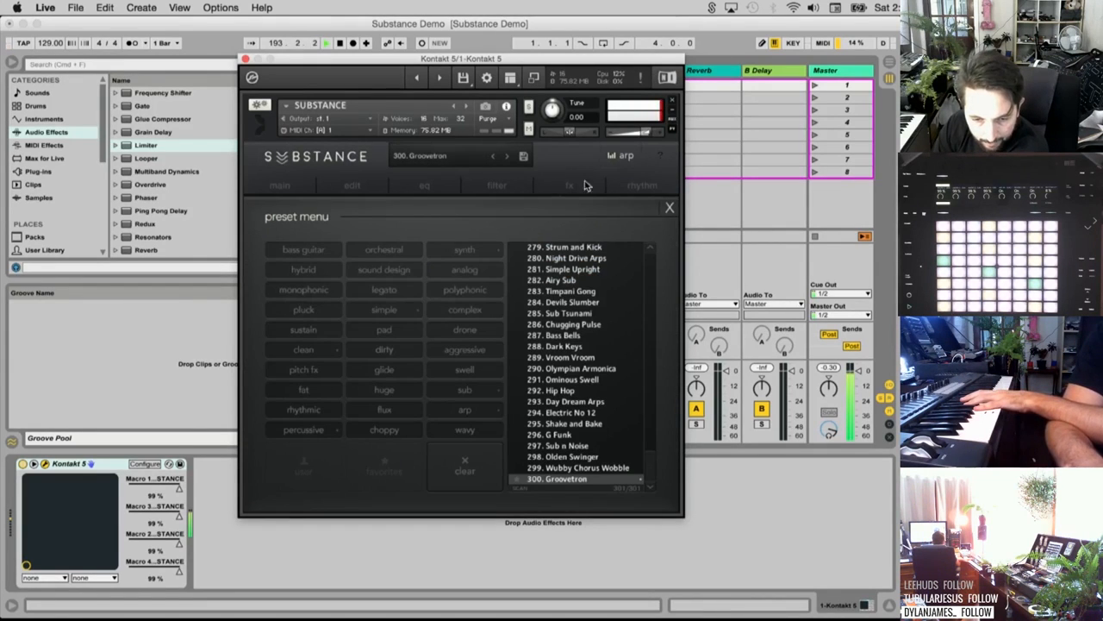
left_click(279, 185)
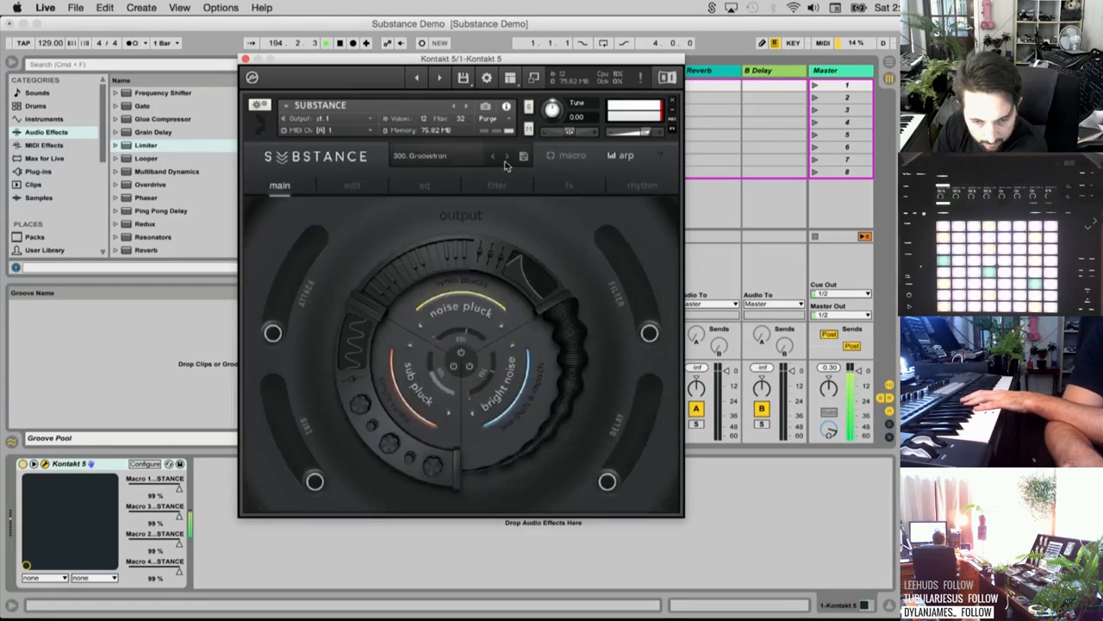
left_click(626, 156)
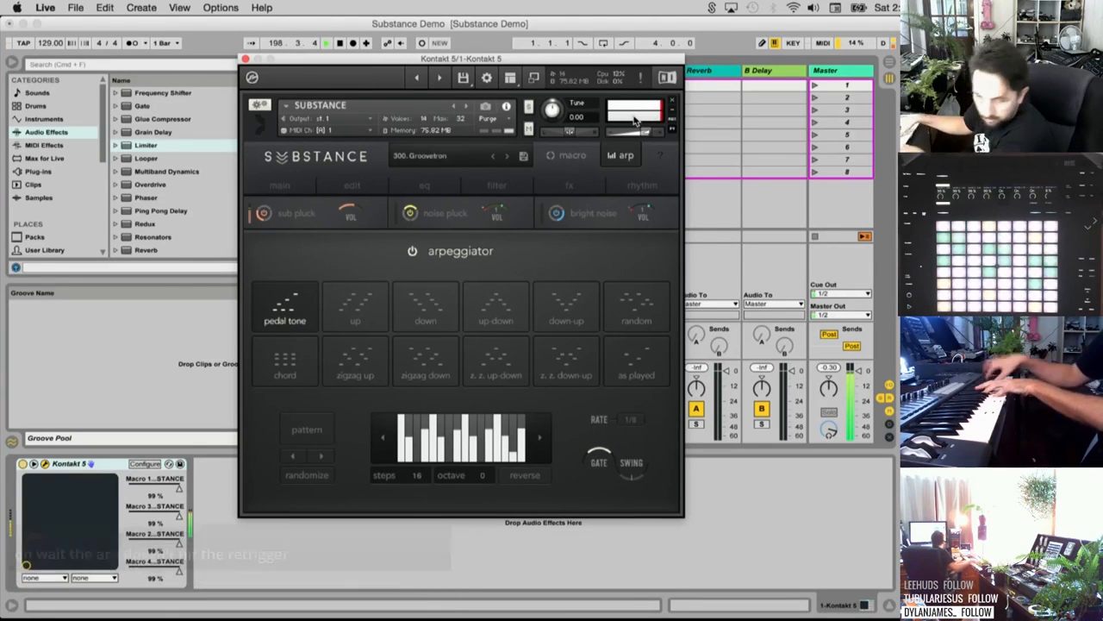
left_click(281, 189)
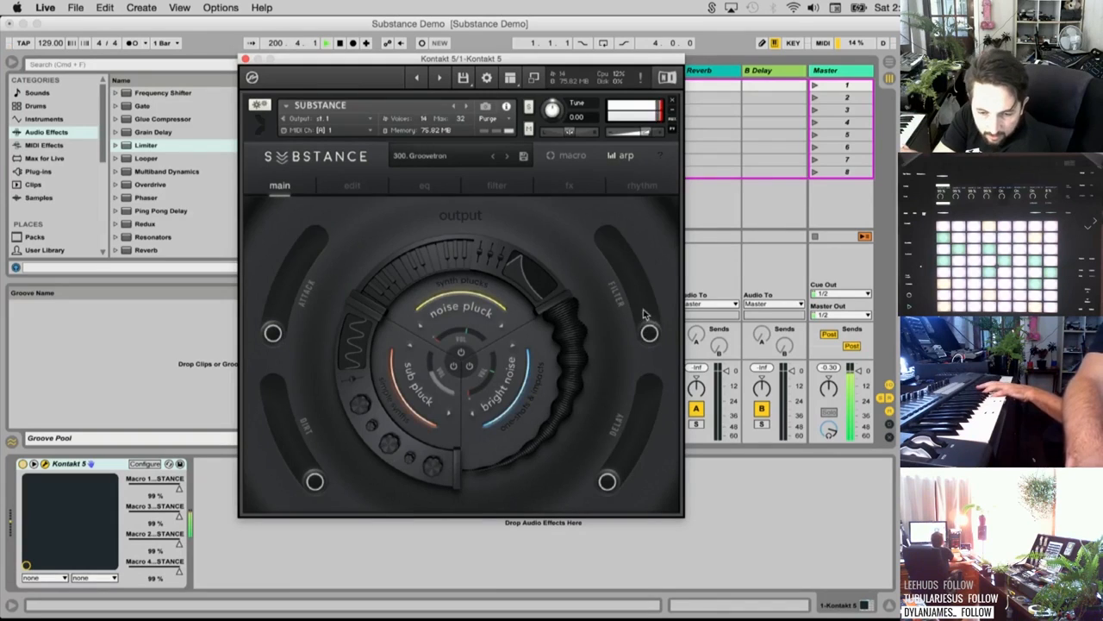
Sweep the filter macro up and back down, and raise the delay and dirt macros to maximum
left_click_drag(644, 310, 556, 158)
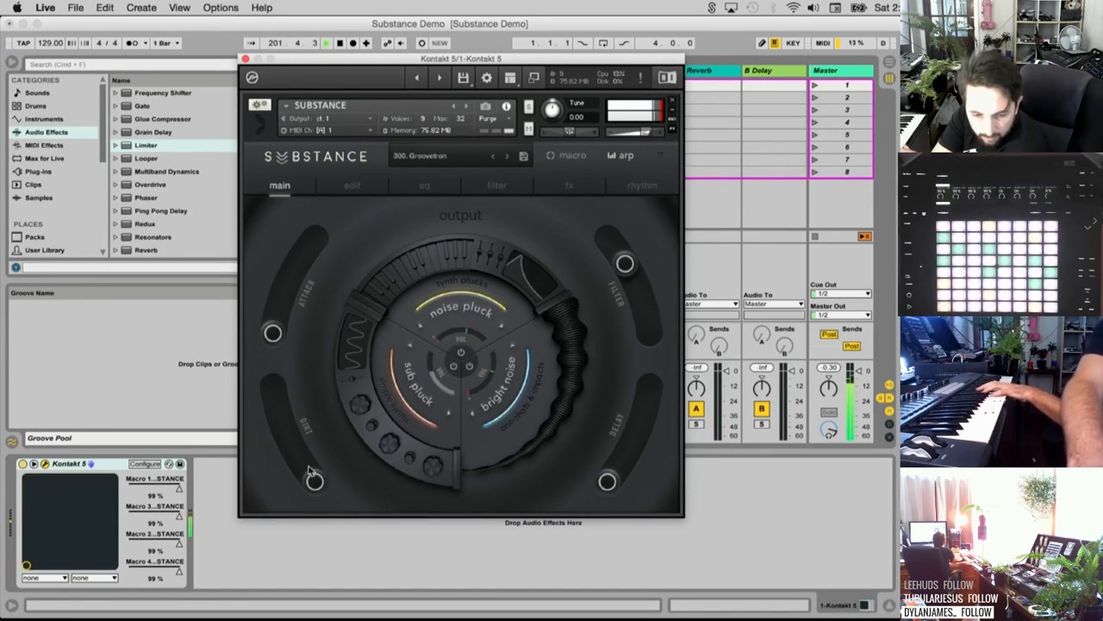
left_click_drag(614, 472, 717, 319)
left_click_drag(620, 255, 629, 410)
left_click_drag(337, 489, 280, 263)
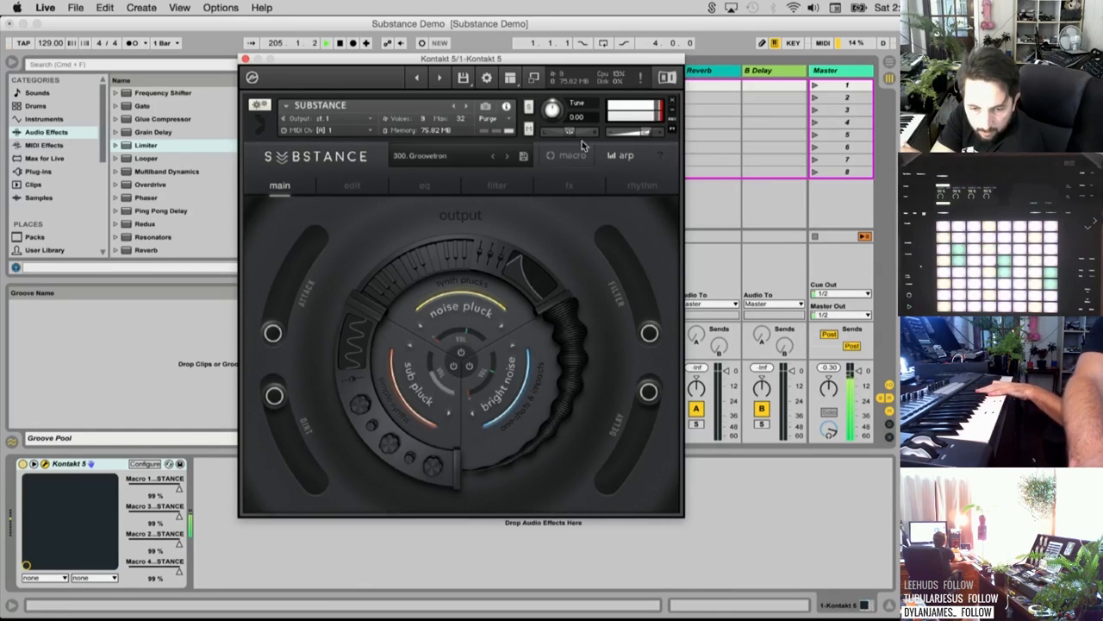
Load preset 299. Wubby Chorus Wobble and switch on its arpeggiator
left_click(431, 155)
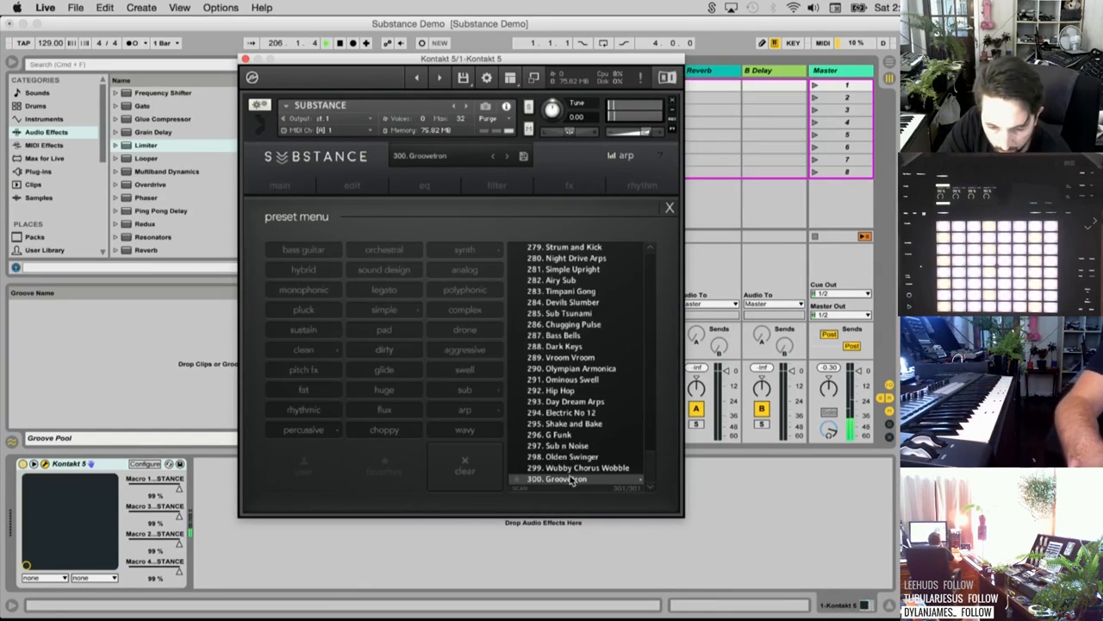
left_click(603, 468)
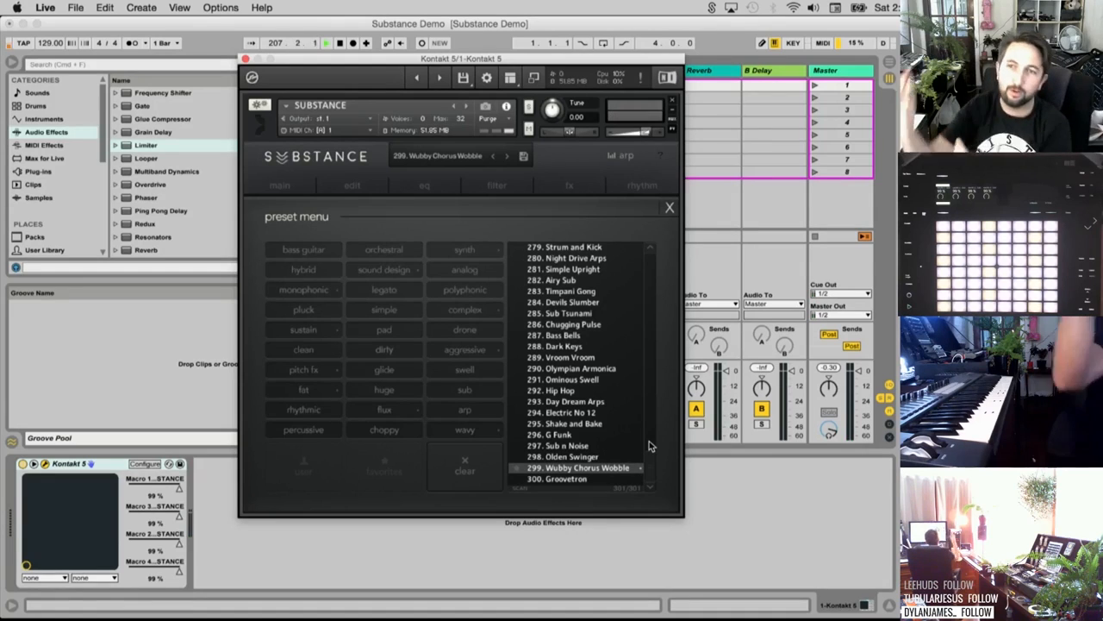
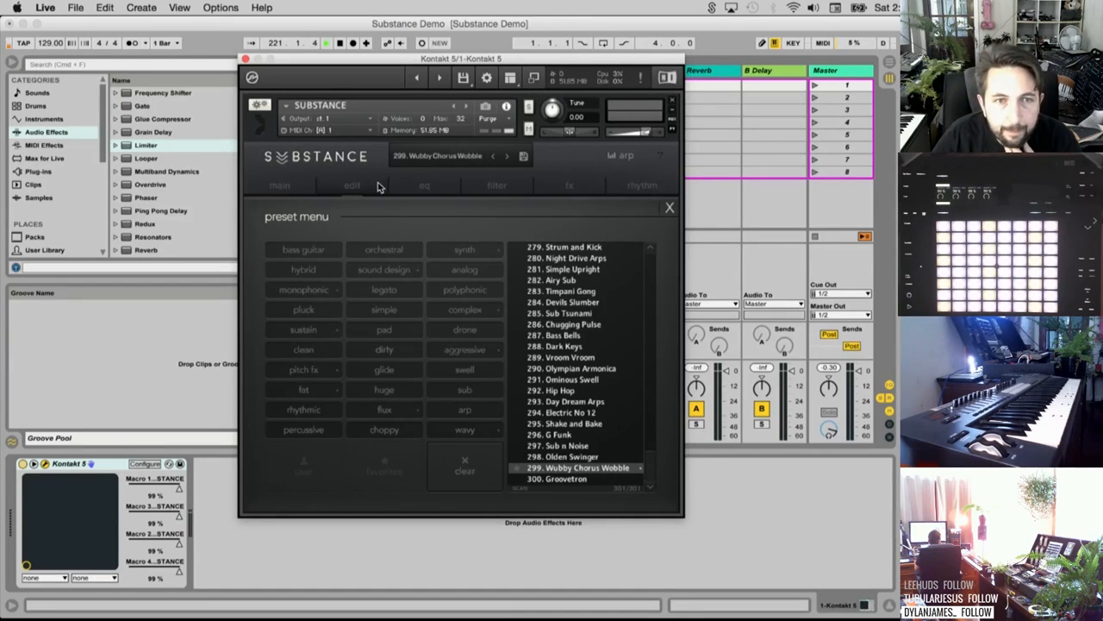
left_click(626, 159)
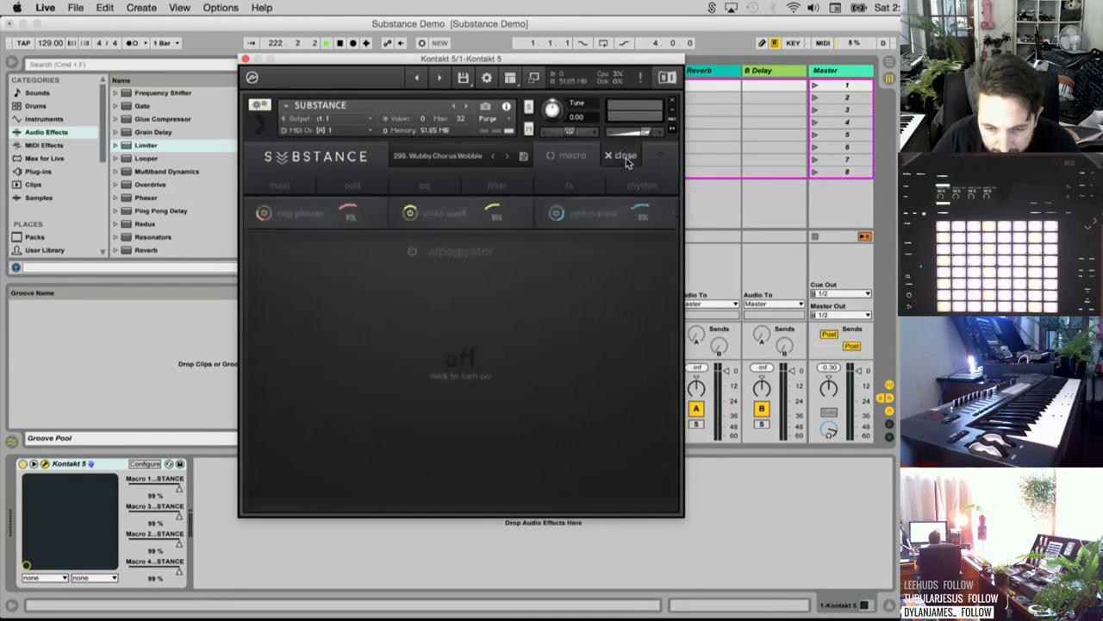
left_click(625, 158)
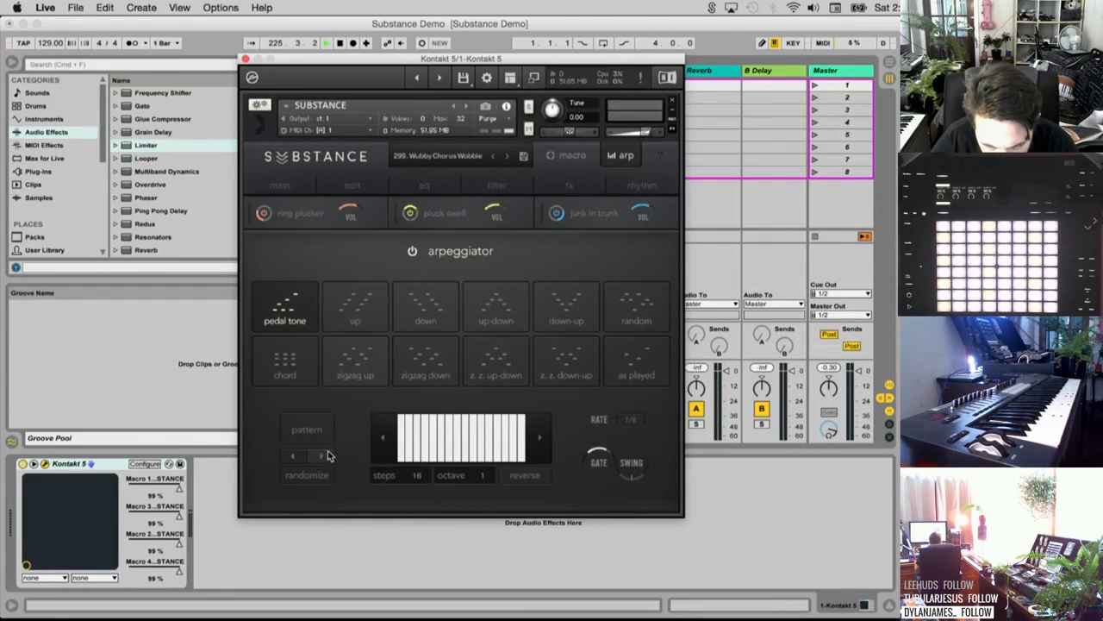
Load preset 292. Hip Hop from the preset browser
left_click(475, 158)
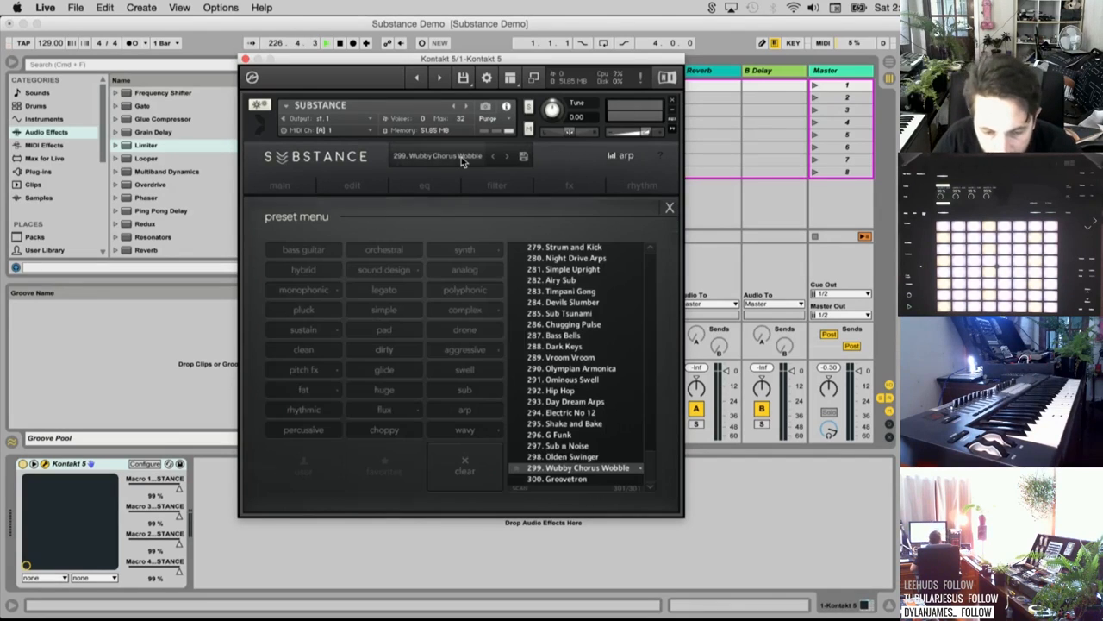
left_click(572, 392)
left_click(549, 351)
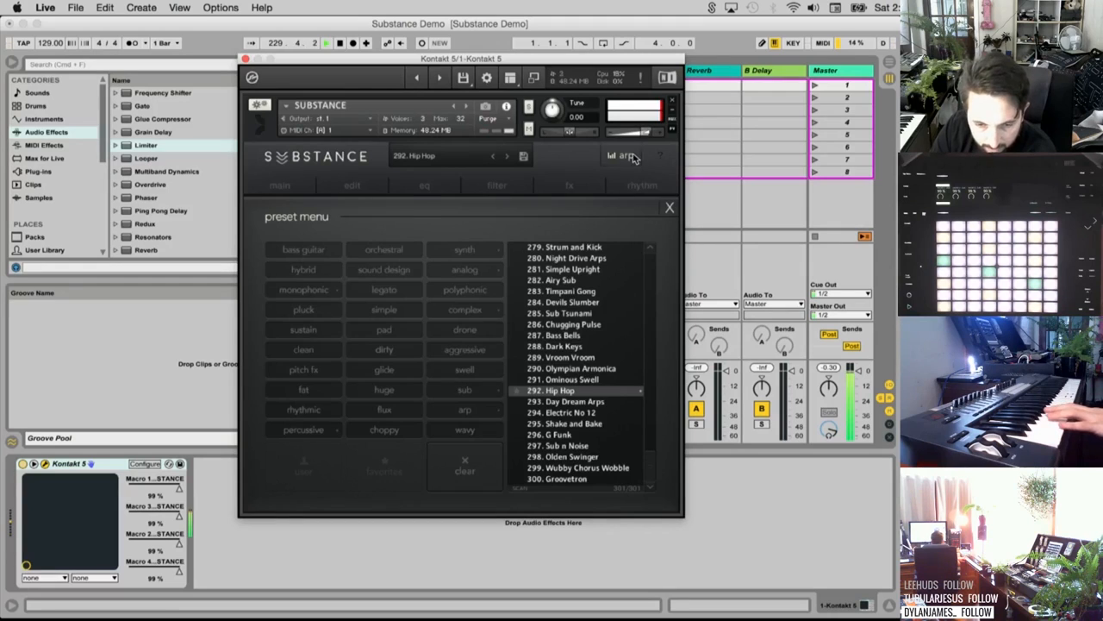
Check the Hip Hop preset's arpeggiator settings and switch off its rhythm modulation
left_click(627, 156)
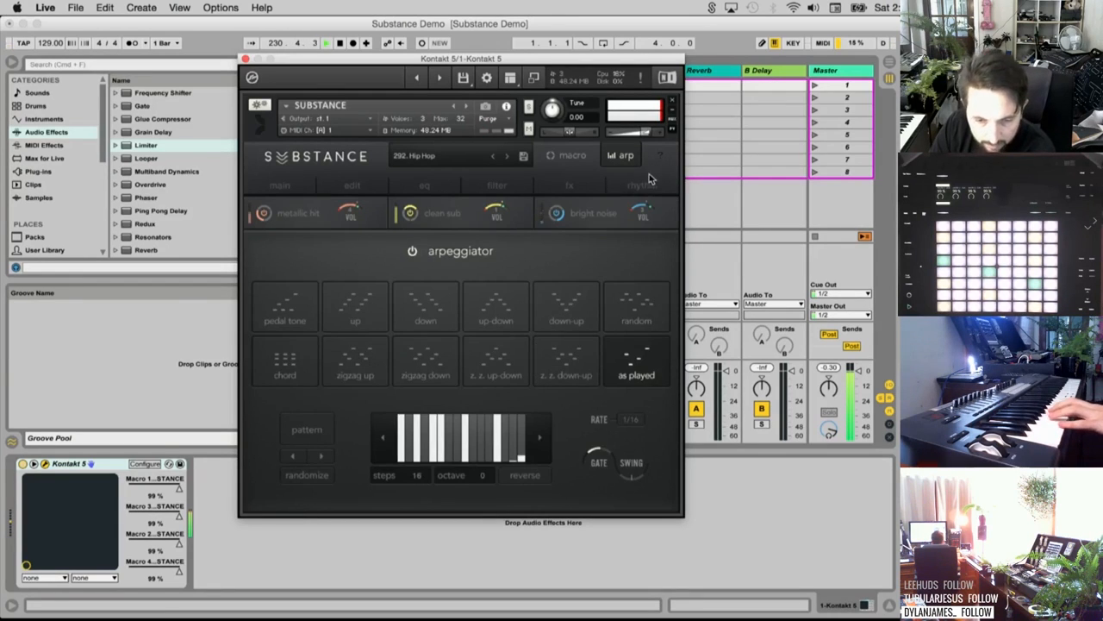
left_click(646, 184)
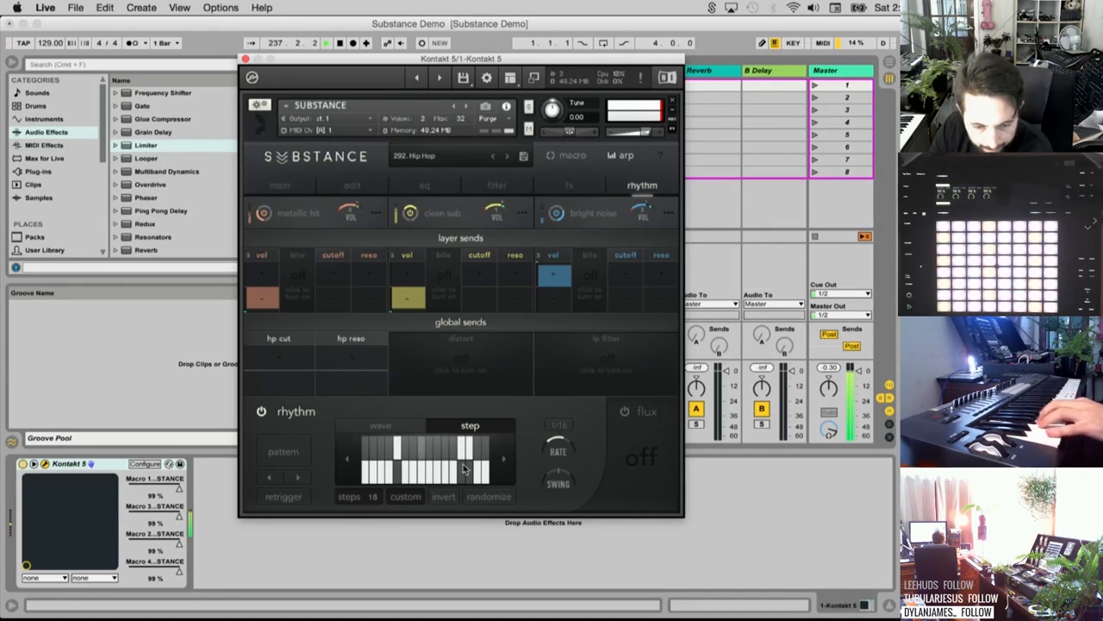
left_click(262, 412)
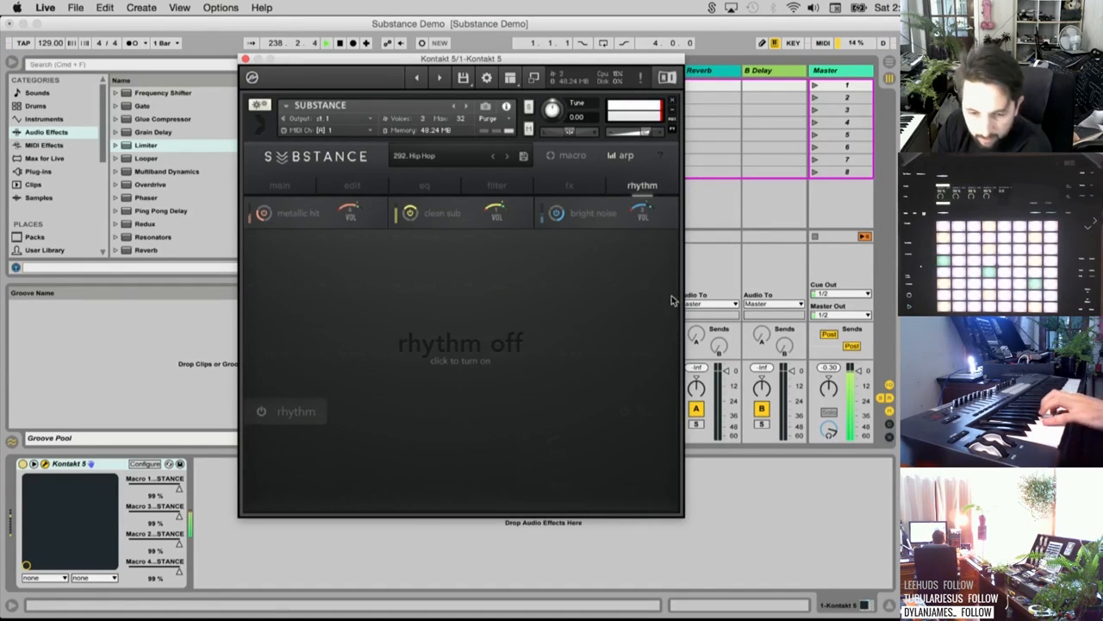
Add a low third step to the arpeggiator pattern, and try a very high step count before reducing it to 1
left_click(617, 153)
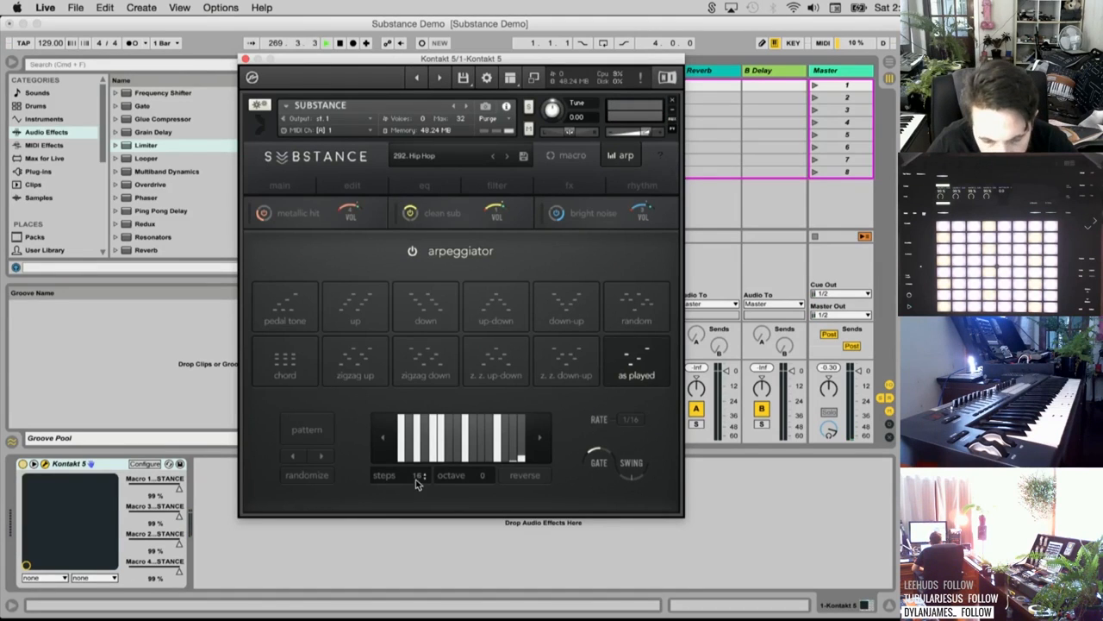
left_click(419, 455)
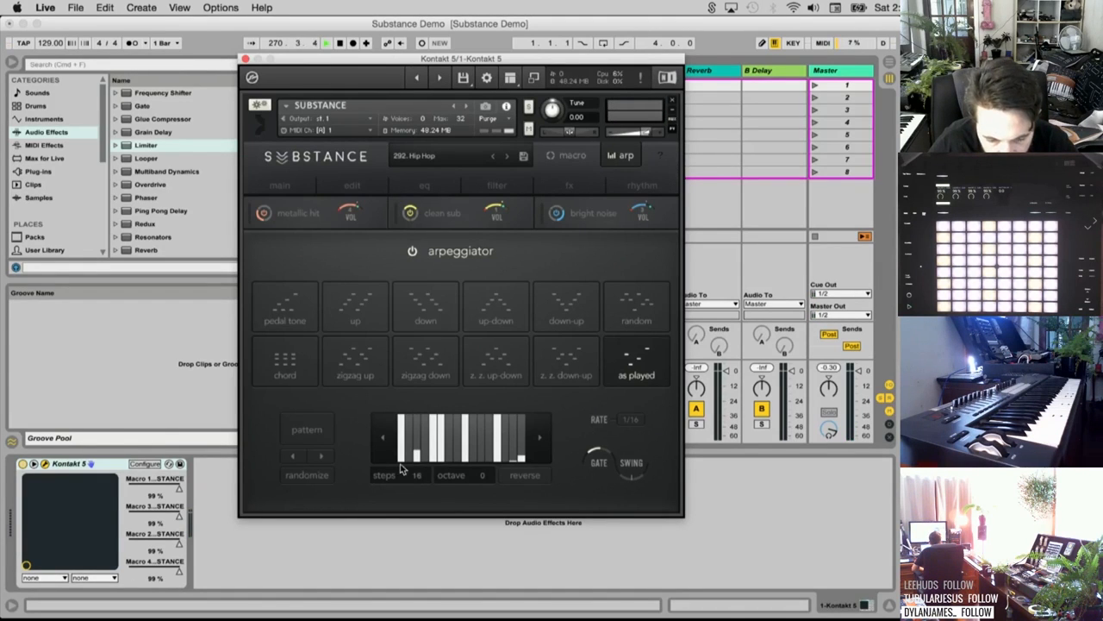
left_click_drag(433, 480, 399, 221)
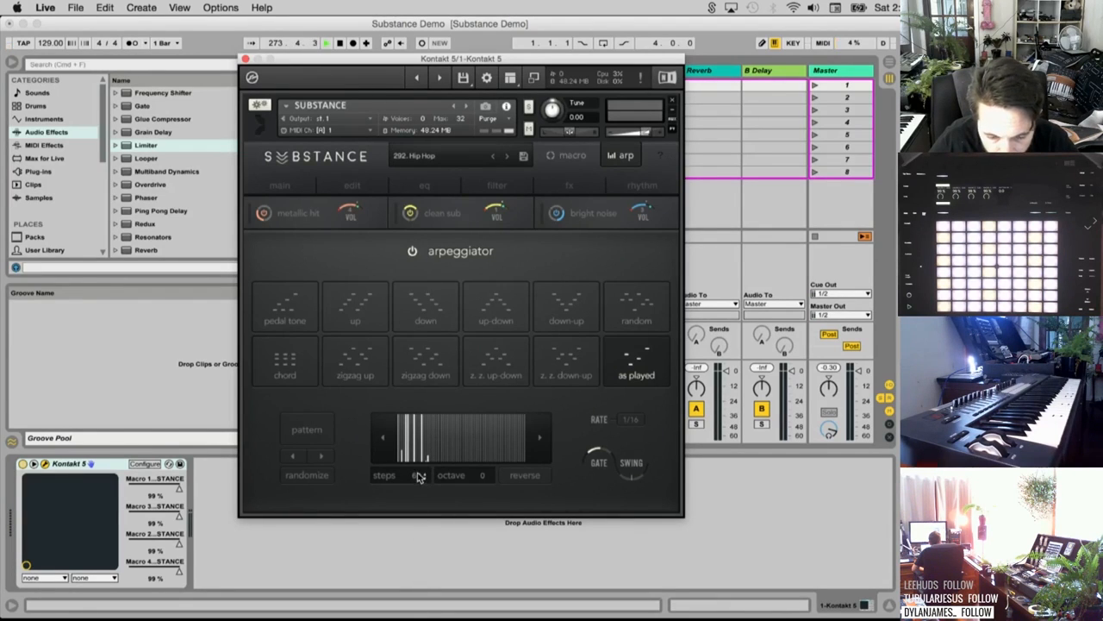
mouse_move(419, 479)
left_mouse_down()
mouse_move(419, 561)
mouse_move(416, 483)
mouse_move(419, 499)
left_mouse_up()
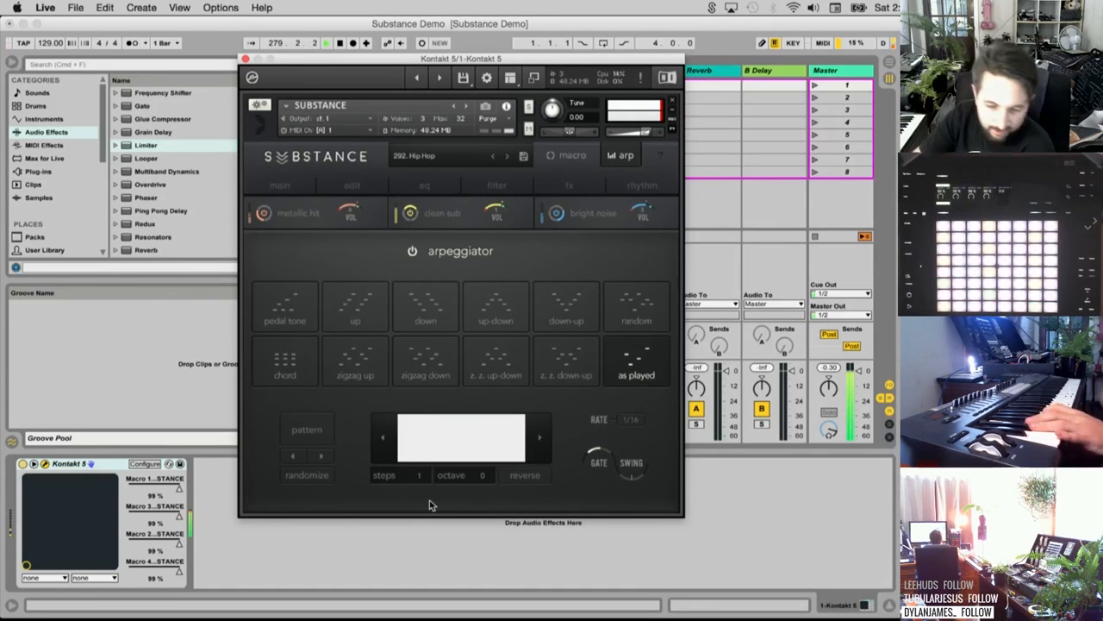
Try a 3-step arpeggiator pattern, raise the octave range to 4, and extend the pattern to 6 steps
left_click_drag(421, 479, 420, 470)
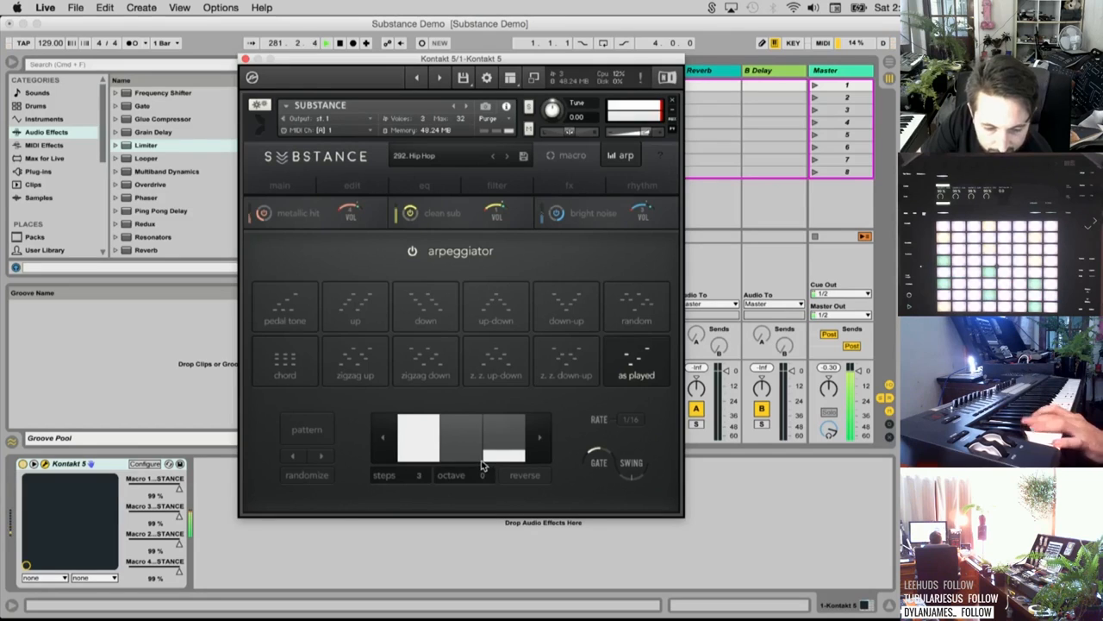
left_click_drag(486, 479, 489, 402)
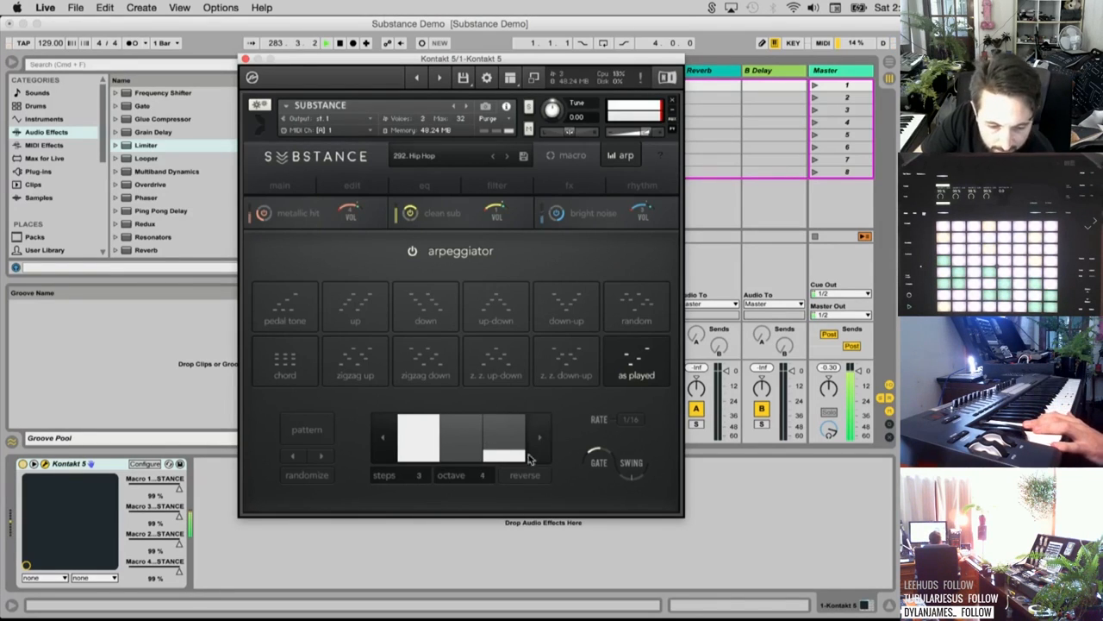
left_click_drag(414, 479, 415, 470)
Reverse the arpeggiator pattern and lower its second and last steps
left_click(532, 478)
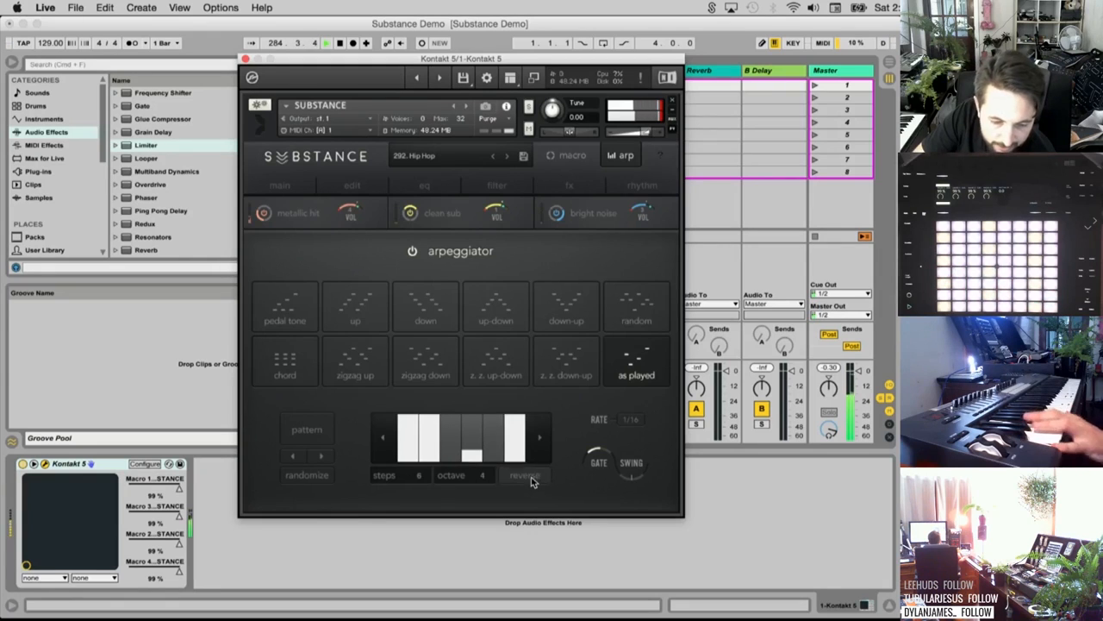
left_click_drag(516, 444, 516, 450)
mouse_move(416, 427)
left_mouse_down()
mouse_move(429, 443)
mouse_move(406, 424)
left_mouse_up()
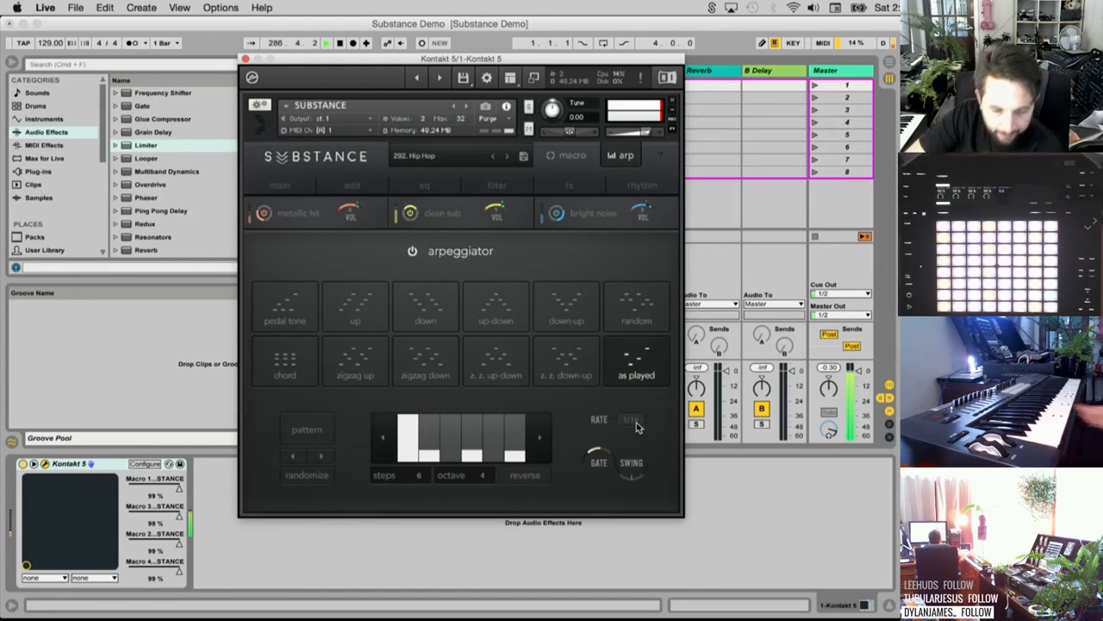
View the triplet arpeggiator patterns without choosing one, and randomize the six-step pattern
left_click(304, 430)
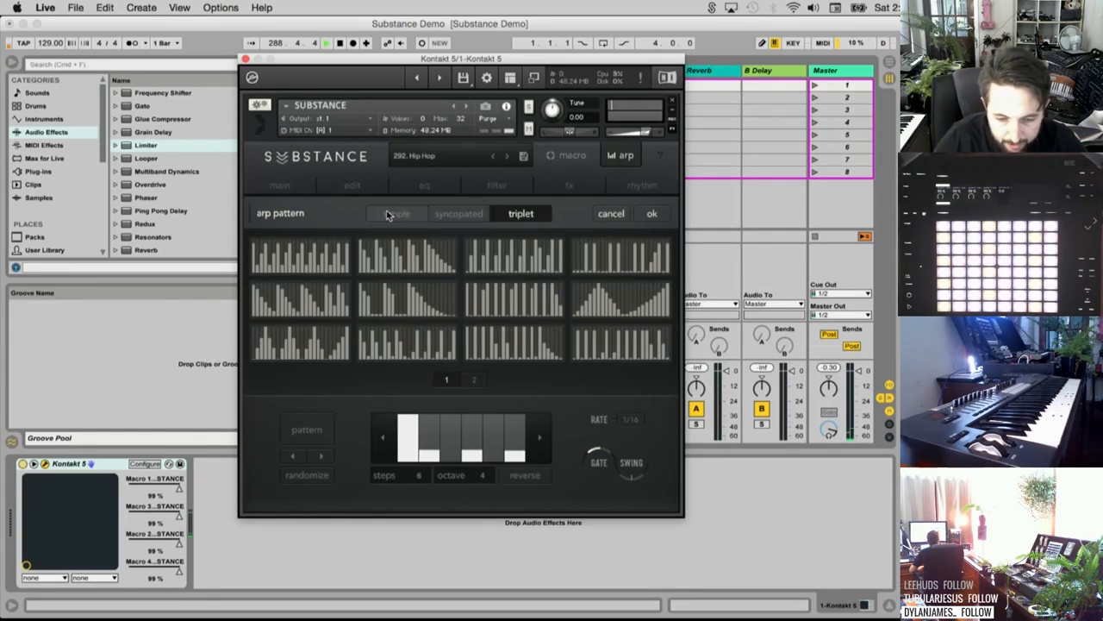
left_click(651, 213)
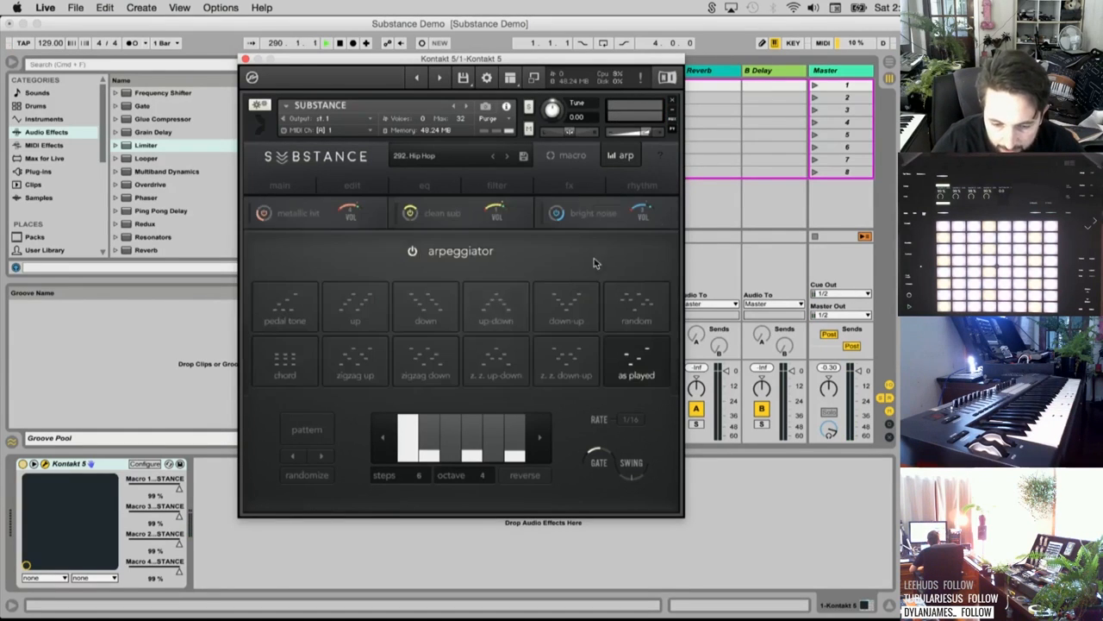
left_click(309, 475)
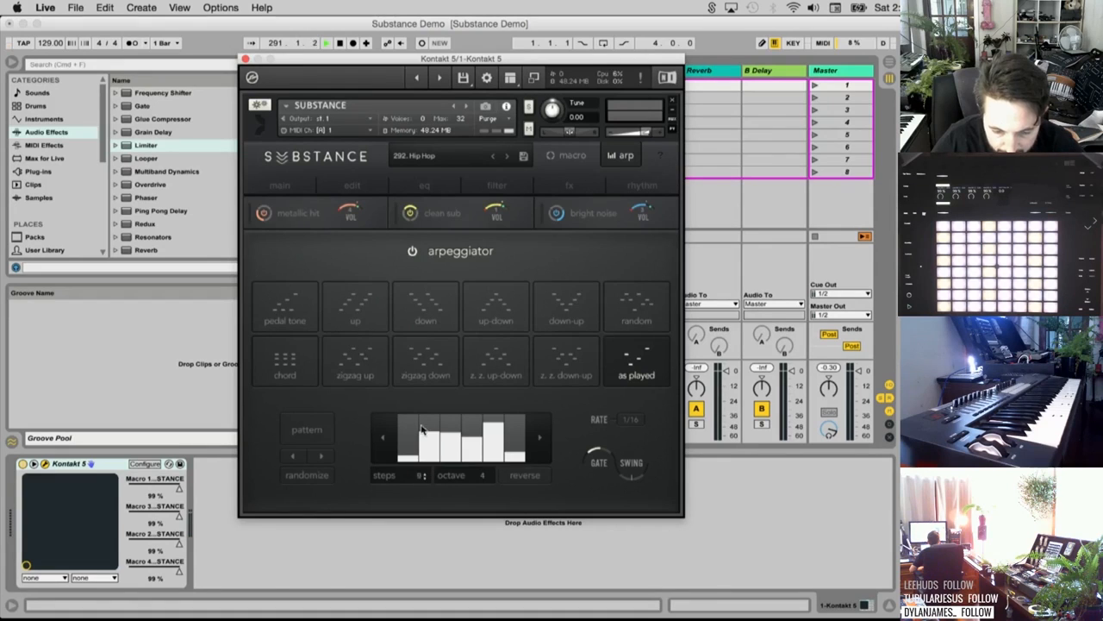
Set the arpeggiator pattern to 16 steps, randomize it, and switch the arpeggiator mode to up
left_click_drag(423, 429, 437, 456)
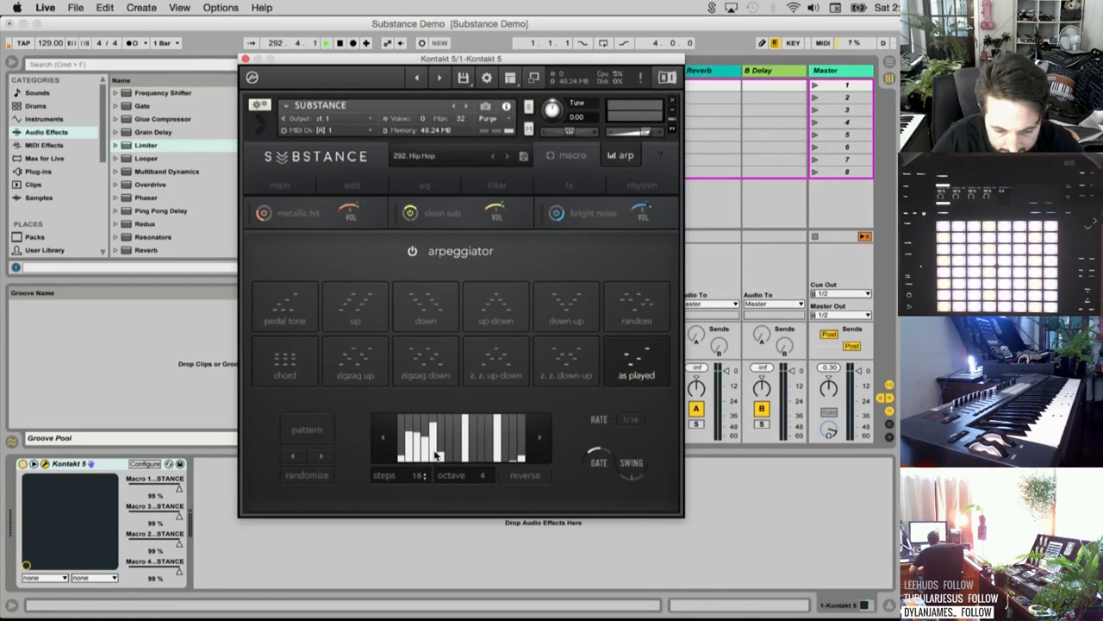
left_click(297, 474)
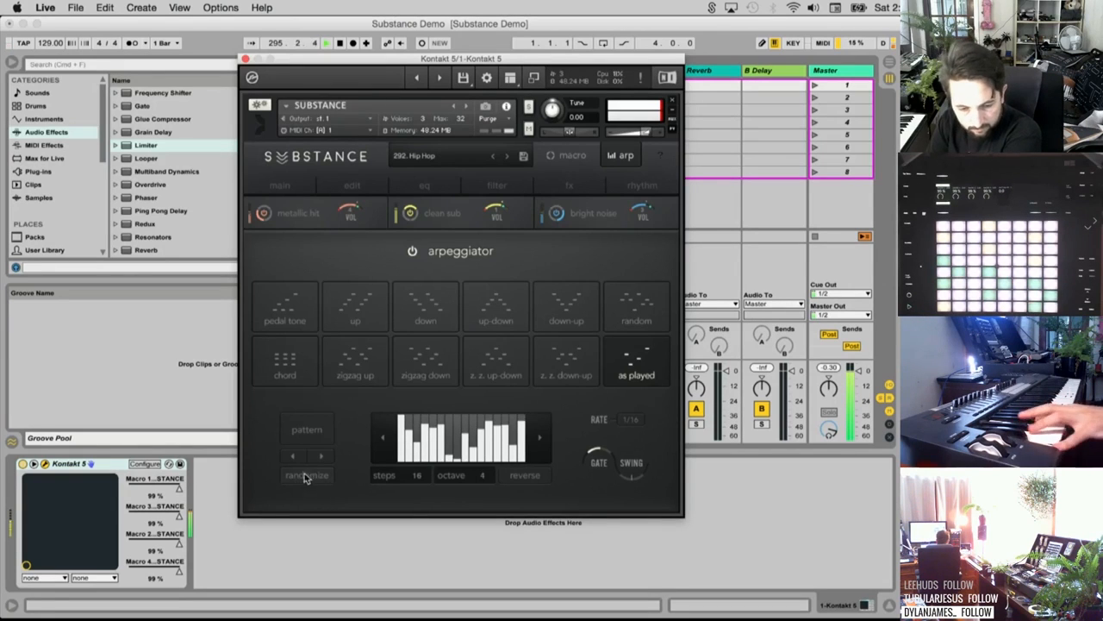
left_click(432, 319)
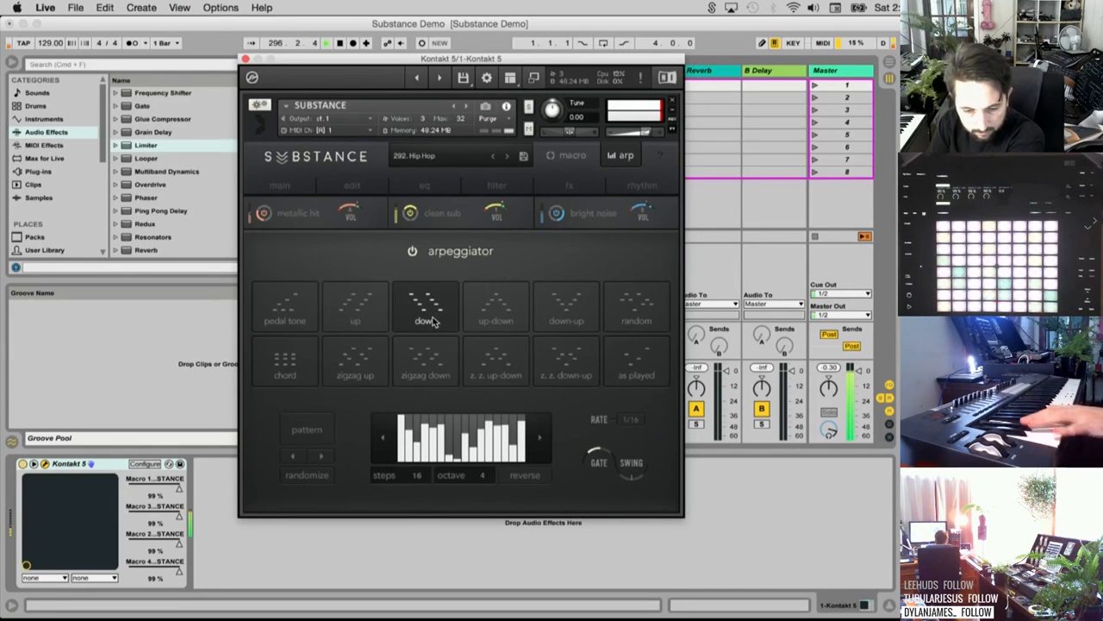
left_click(343, 312)
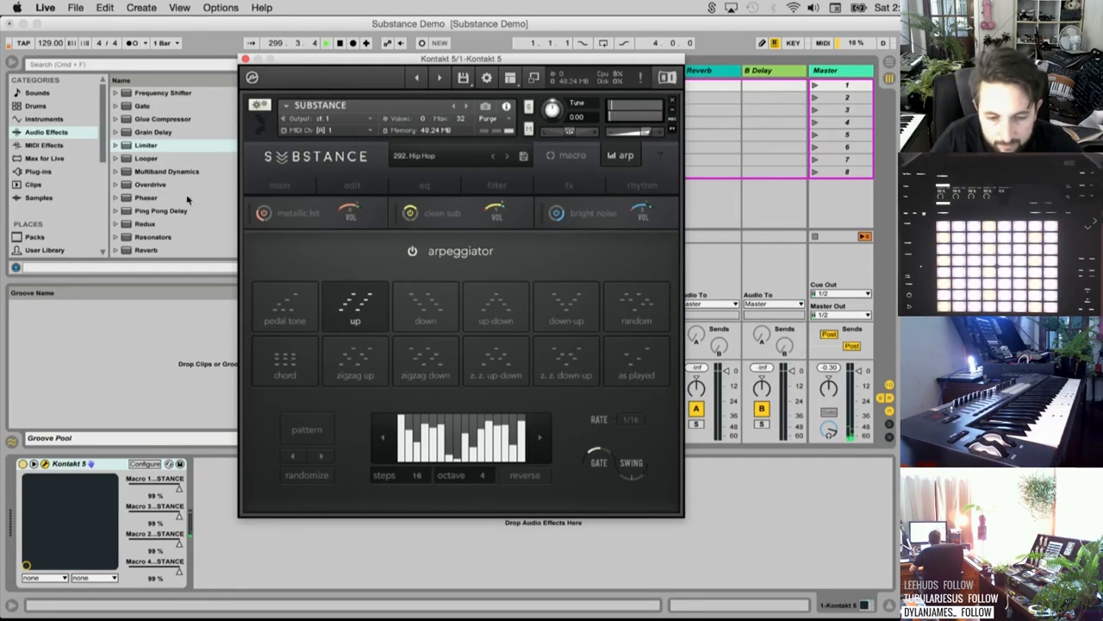
Close the Kontakt instrument window and switch to the Arrangement View with a narrower browser
left_click(246, 59)
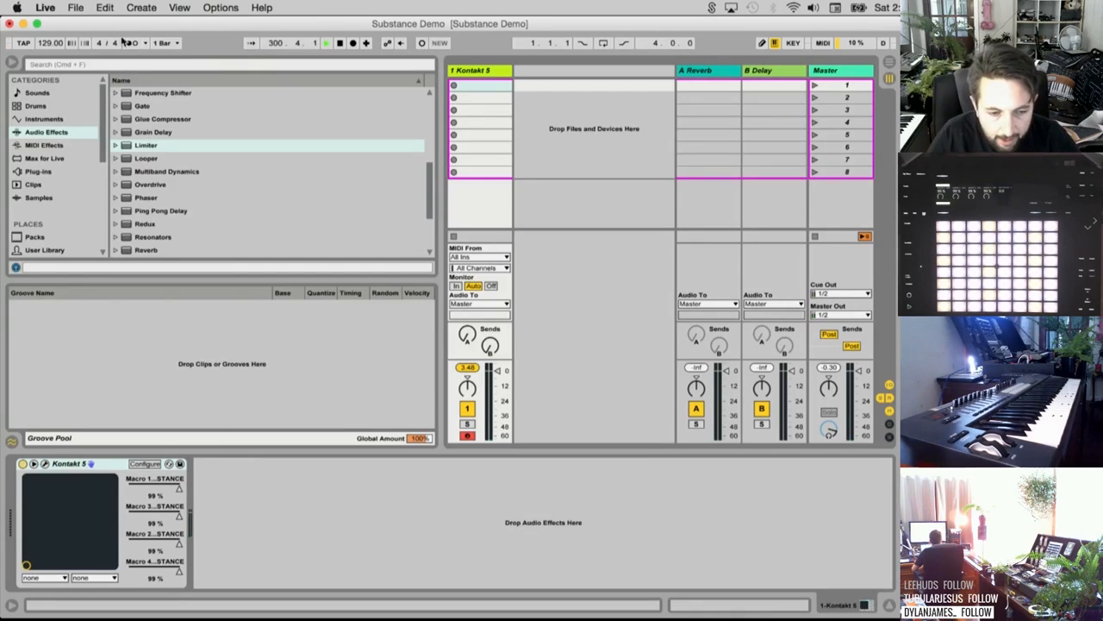
left_click_drag(446, 140, 241, 142)
left_click(473, 160)
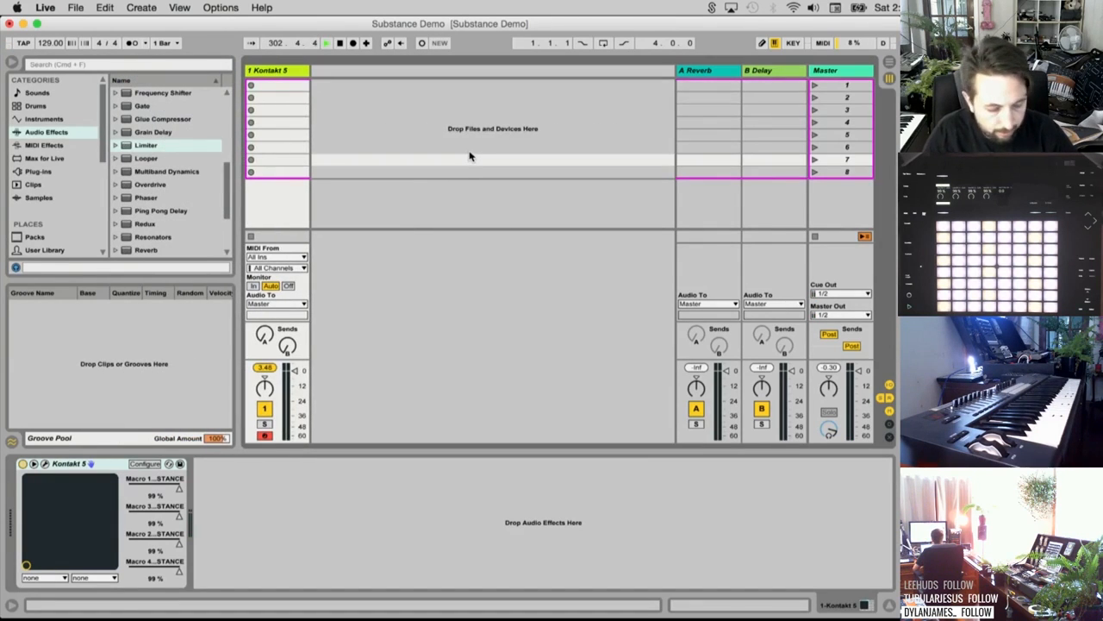
key("Tab")
Rename the Kontakt 5 track as Bass 1
left_click(722, 109)
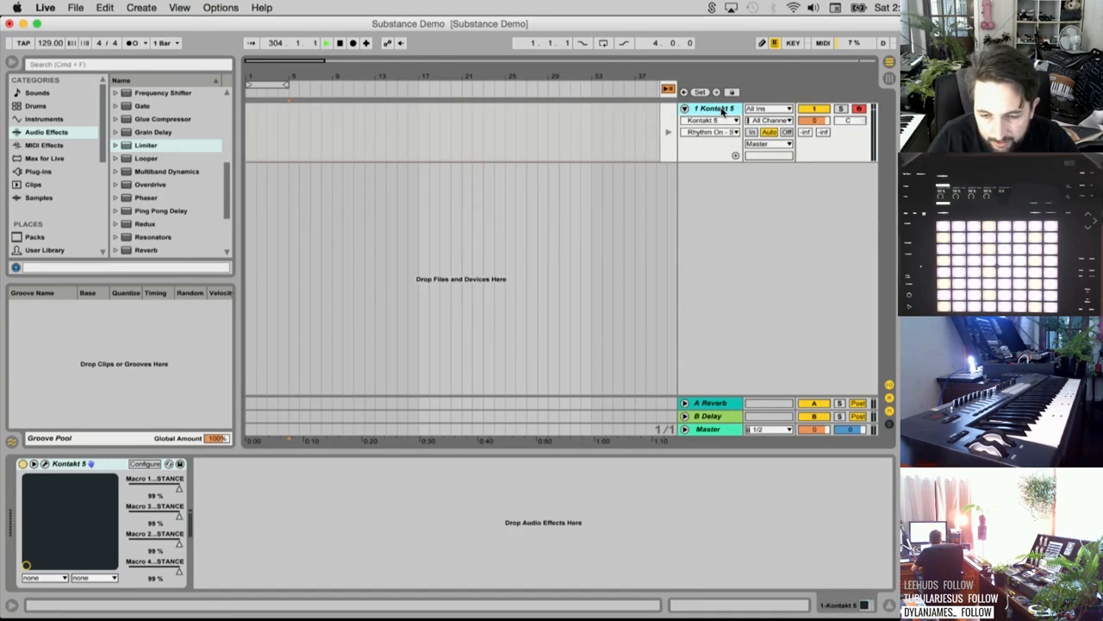
key("super+r")
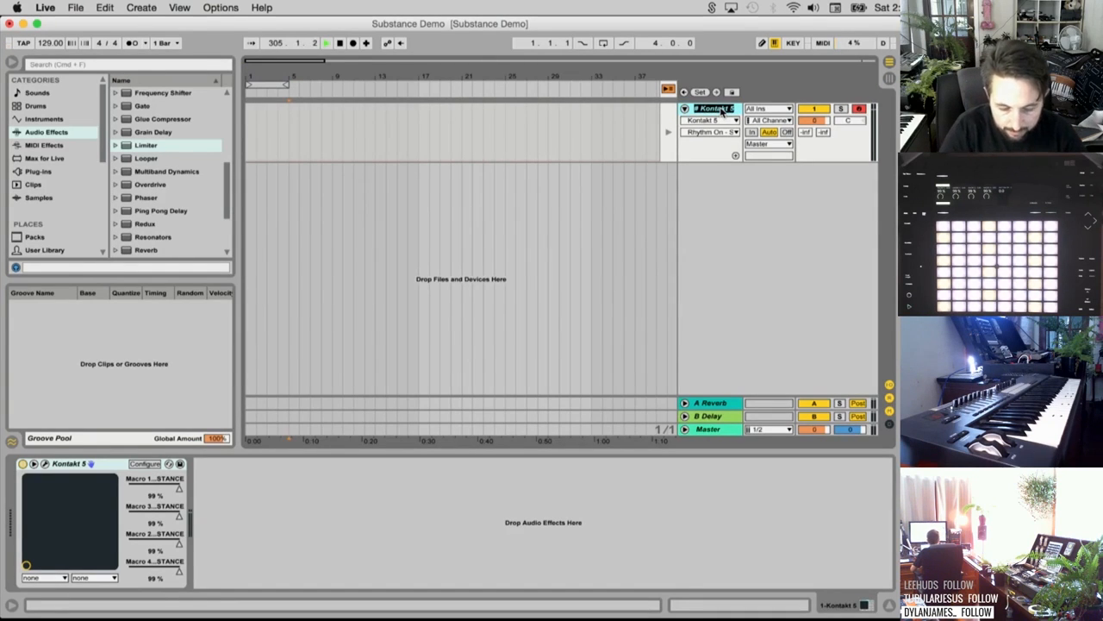
type("Bass 1")
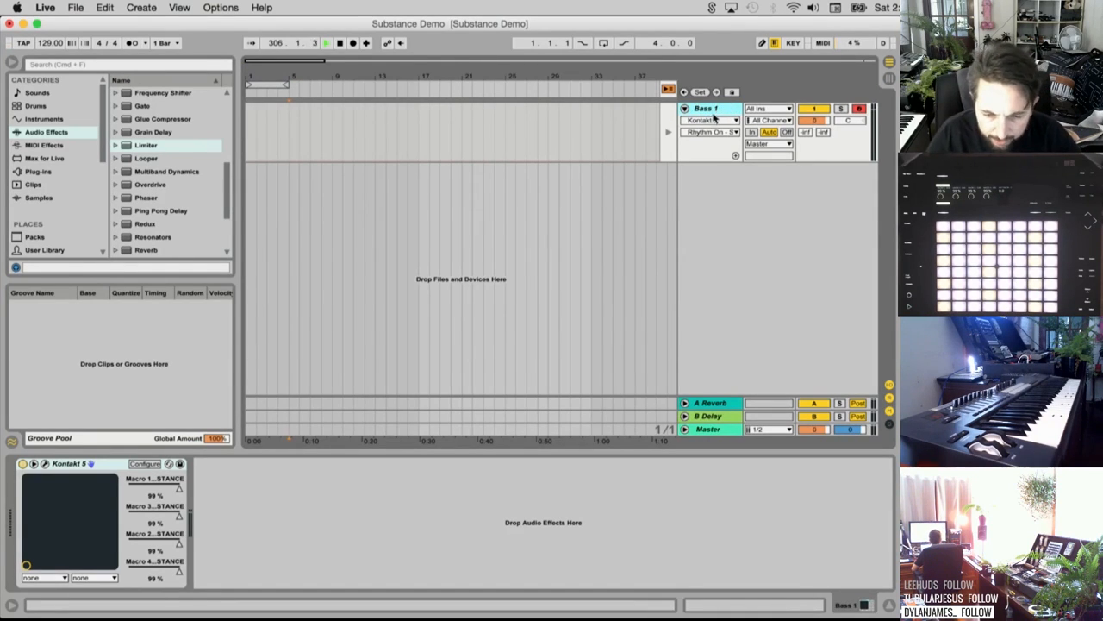
key("Return")
Add an audio track and place the downloaded Splice sample NDNB_174_Mechanic_strp_FRK.wav on it at bar 17
key("super+t")
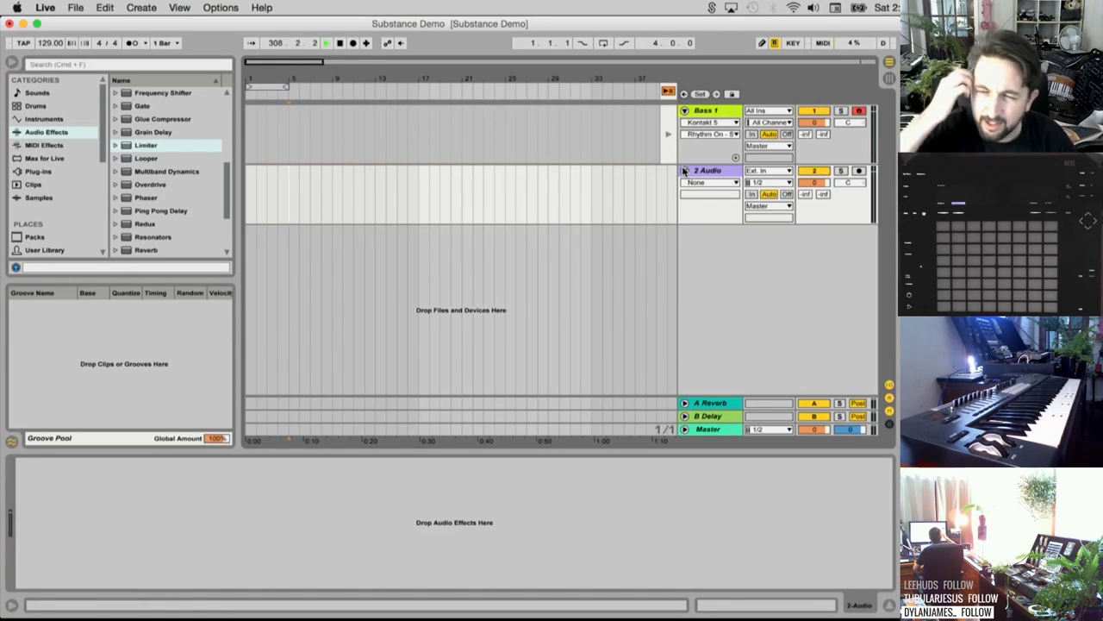
left_click(711, 8)
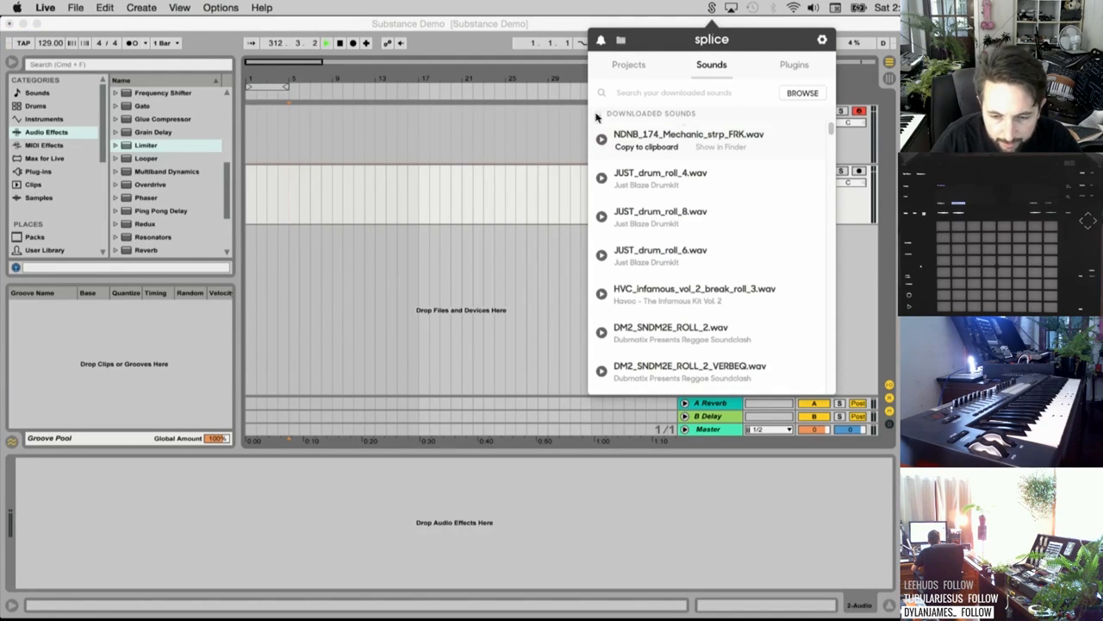
left_click_drag(672, 138, 440, 174)
Loop the four bars from bar 17 over the drum clip and audition the loop
left_click(266, 173)
left_click_drag(266, 88, 438, 91)
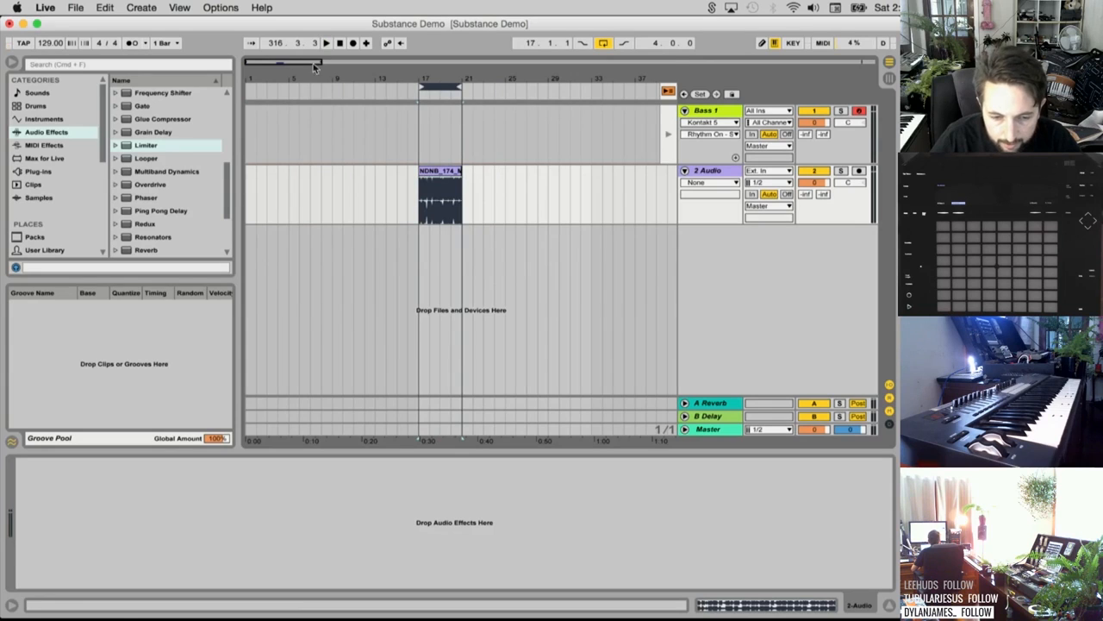
key("space")
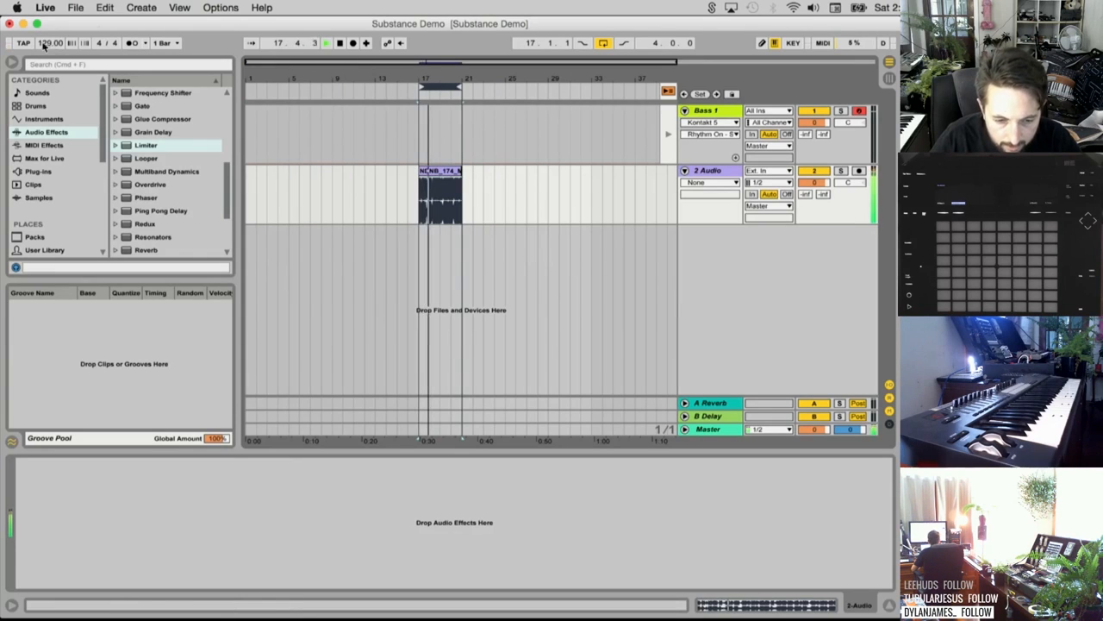
key("space")
Double the drum clip's segment tempo to 174 BPM, and set the project tempo to 174 BPM
double_click(438, 171)
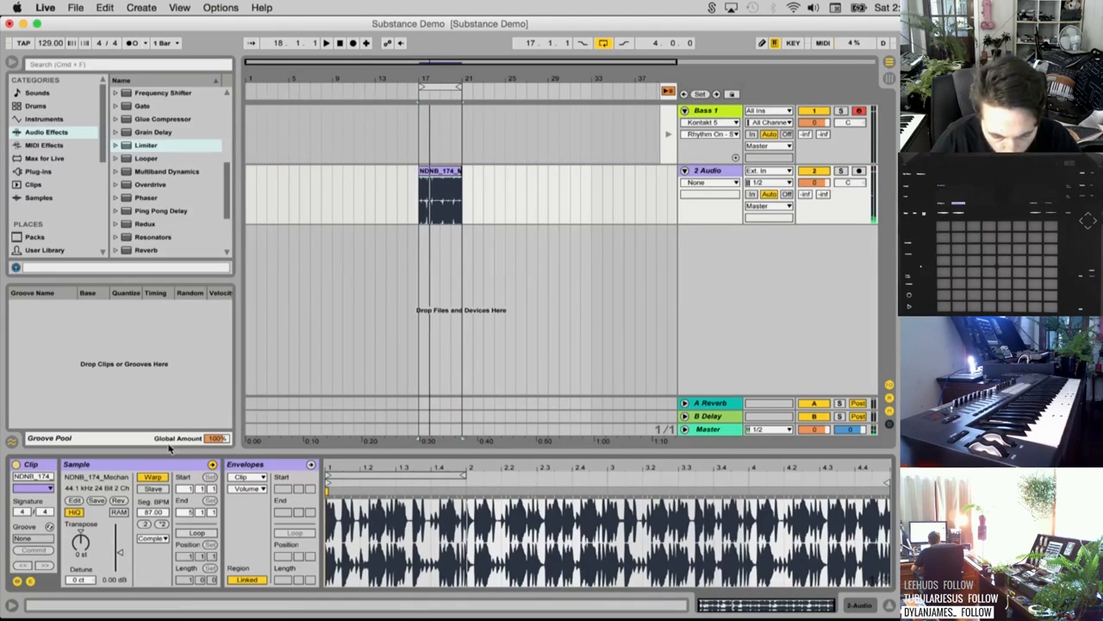
left_click(164, 525)
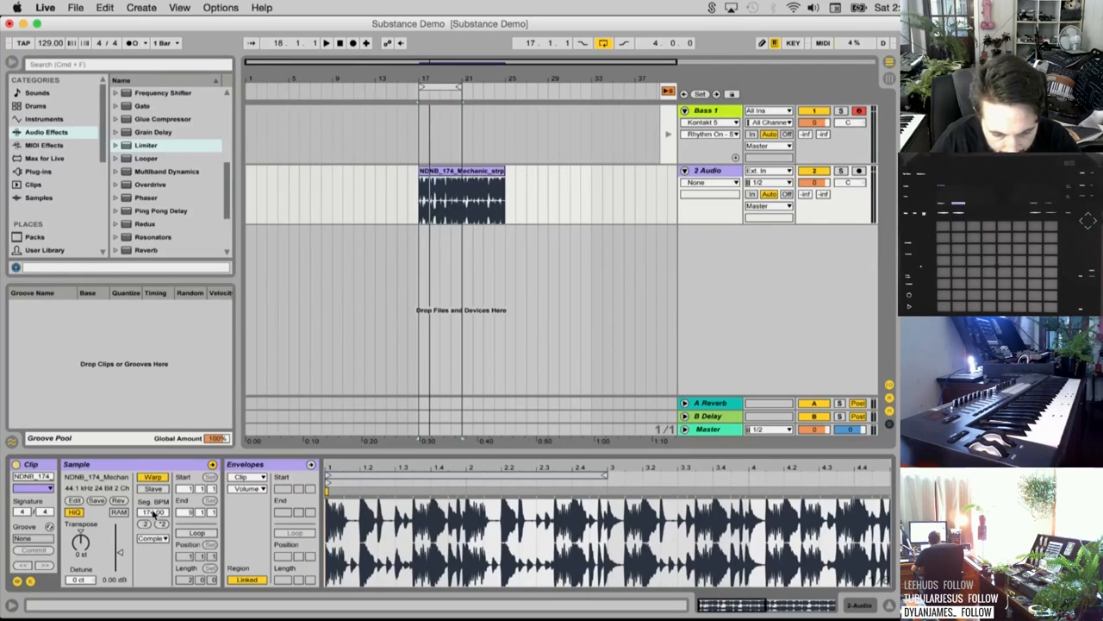
left_click(50, 43)
type("1")
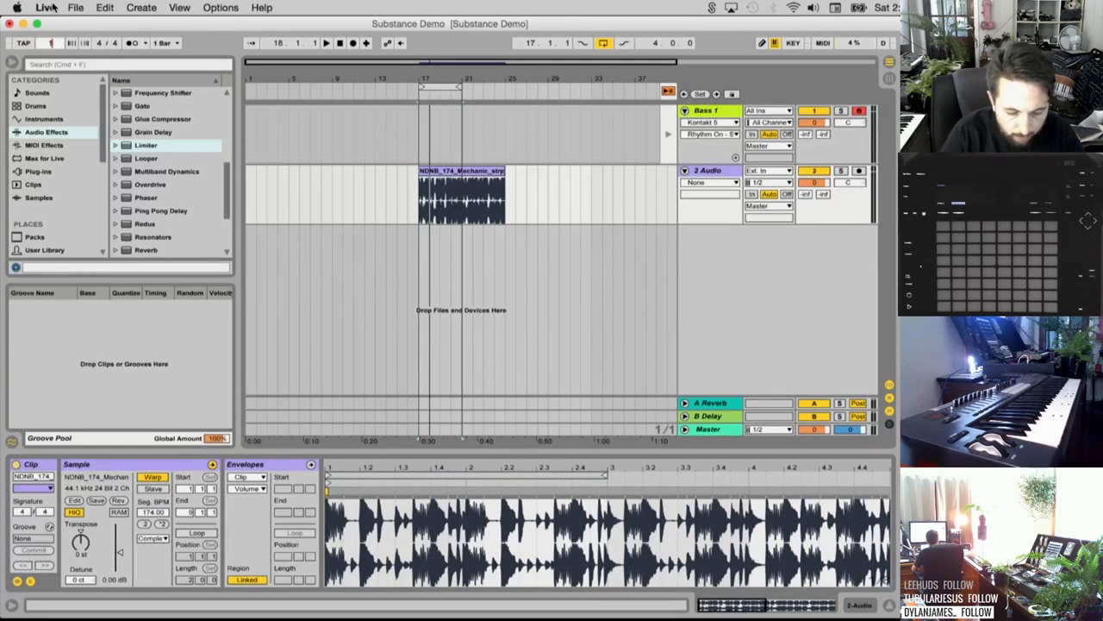
type("74")
key("Return")
key("space")
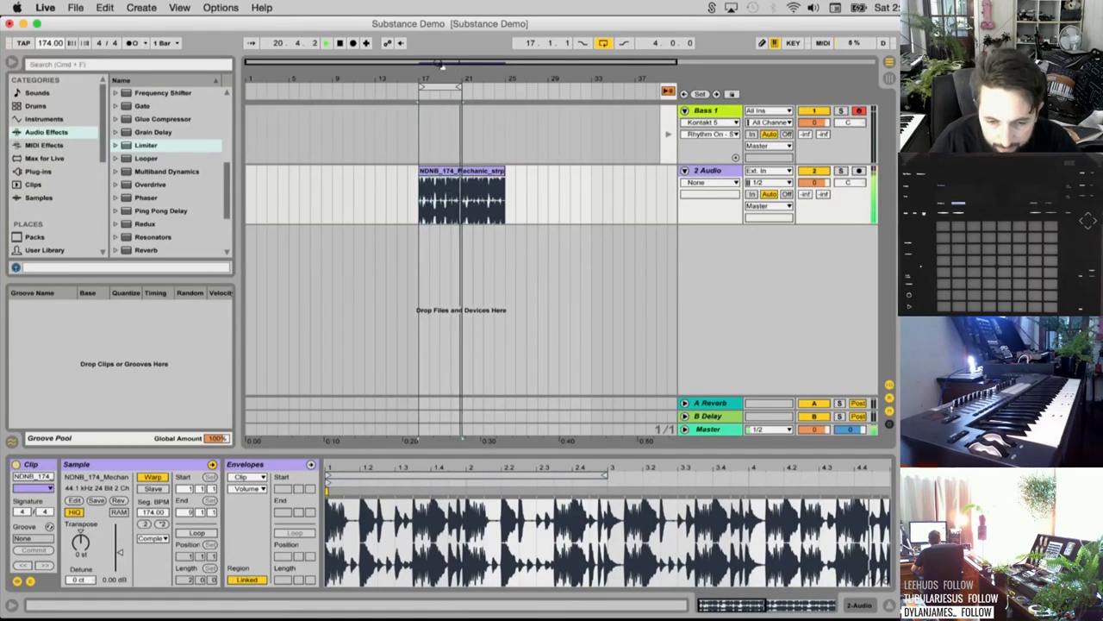
Create an empty four-bar MIDI clip on the Bass 1 track from bar 17 to bar 21
left_click_drag(440, 64, 440, 96)
left_click_drag(397, 128, 492, 136)
key("space")
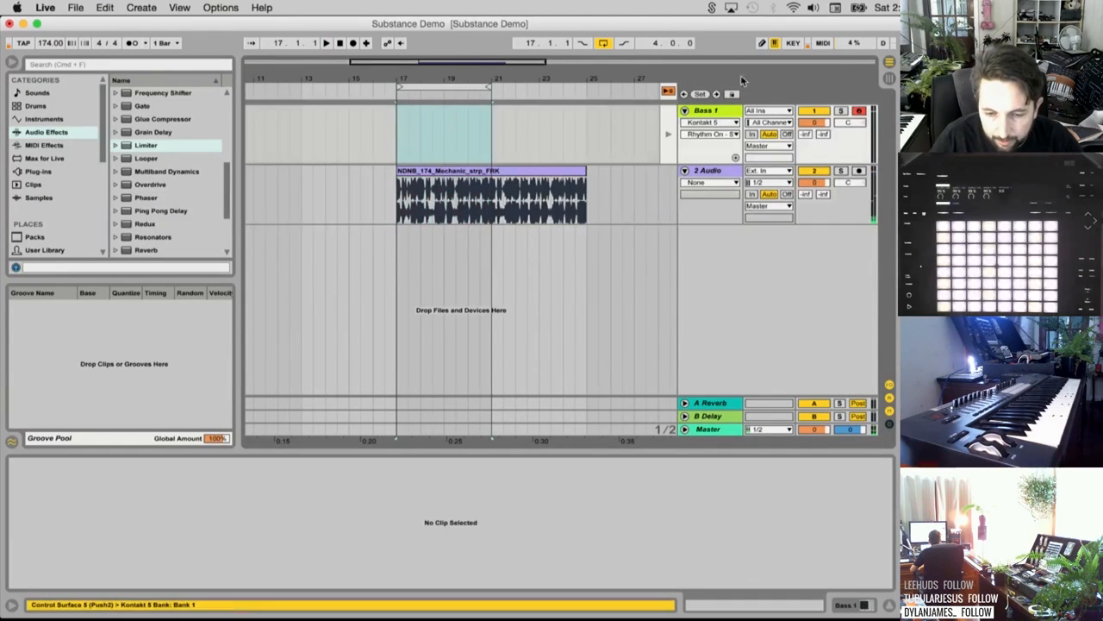
left_click(670, 92)
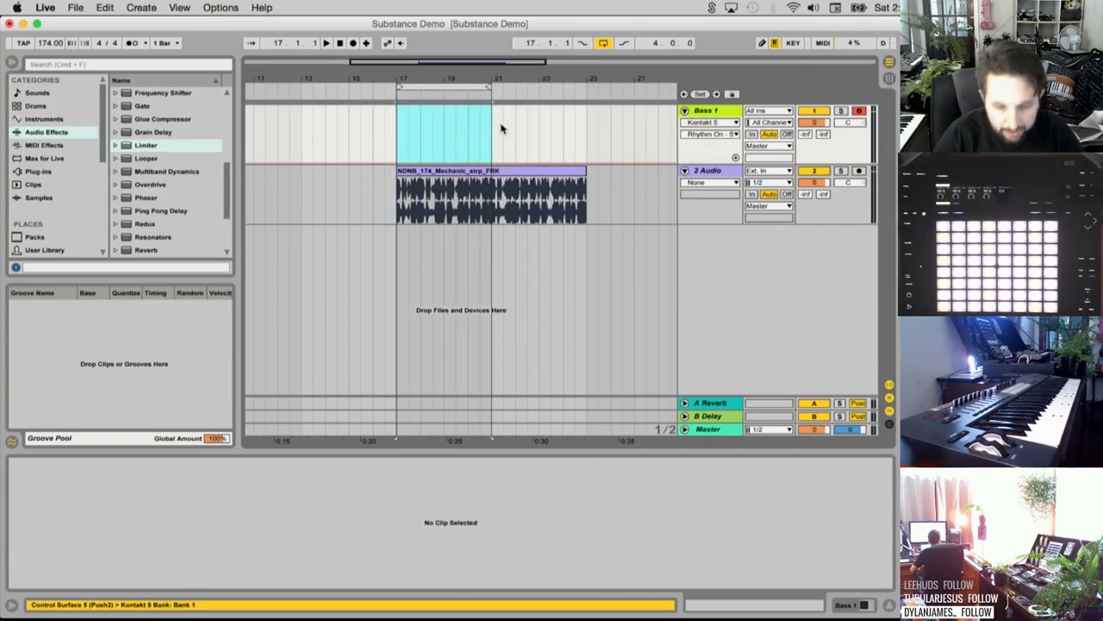
key("super+shift+m")
Draw a G1 note from the start of the Bass 1 clip to 2.4.1 and audition it with the drums
left_click(278, 582)
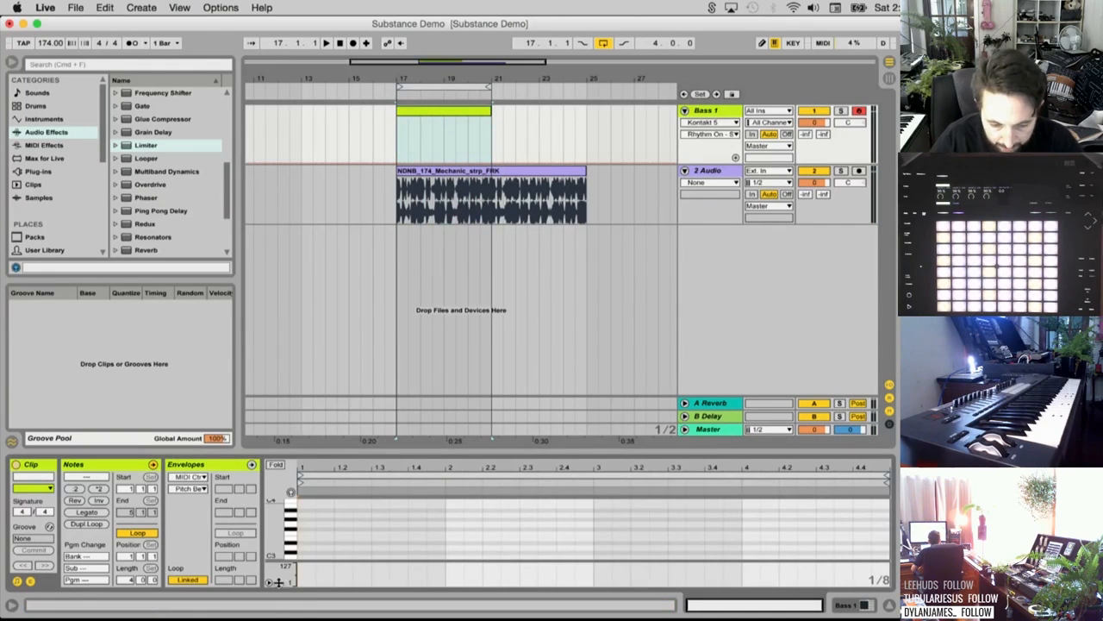
scroll(313, 541, "down", 5)
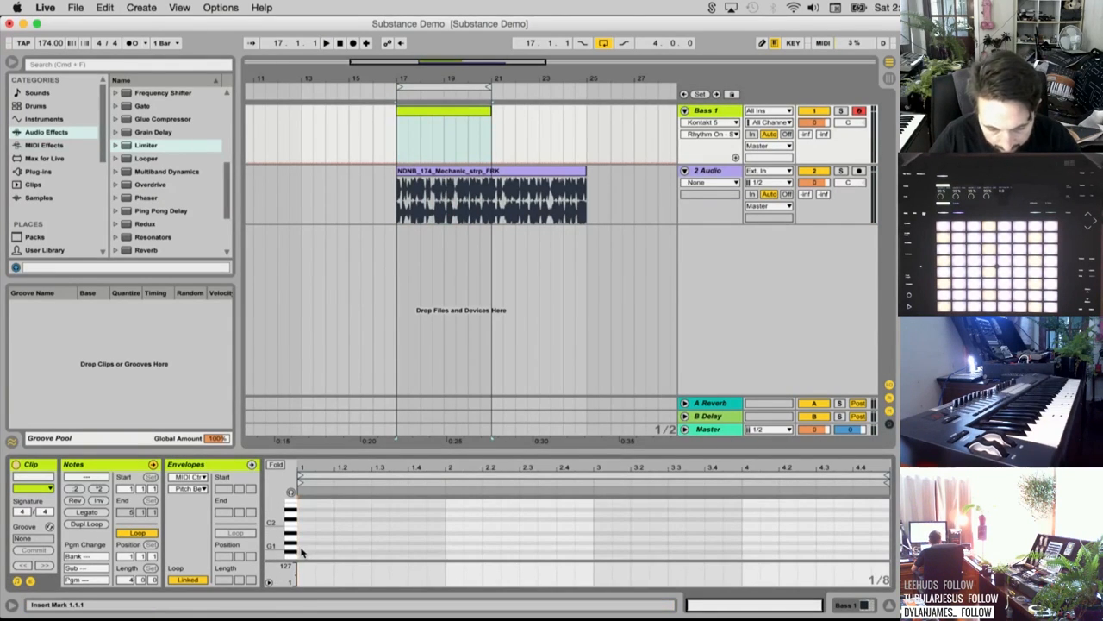
double_click(303, 548)
left_click_drag(315, 547, 556, 547)
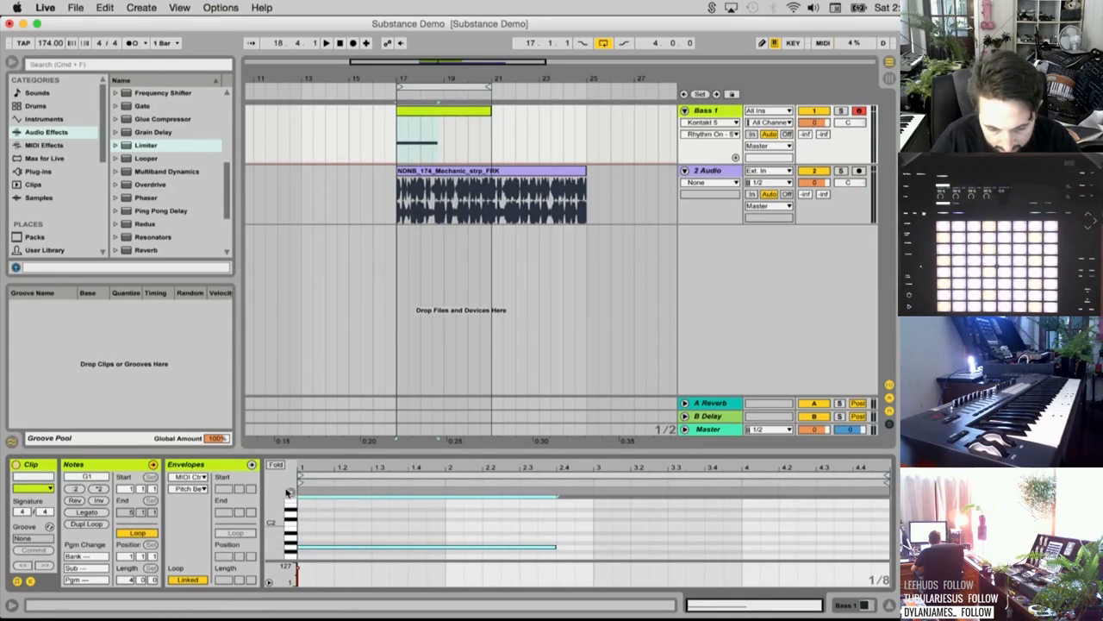
key("space")
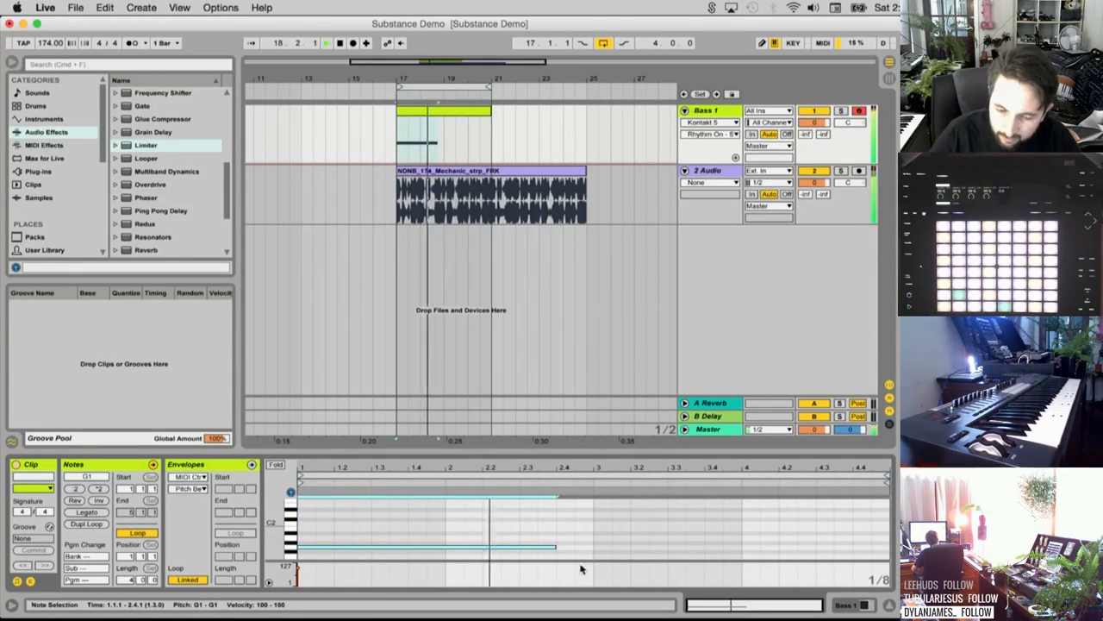
key("space")
Shorten the G1 note in the Bass 1 clip to end at 1.1.4 and audition it within the loop
left_click_drag(555, 546, 334, 546)
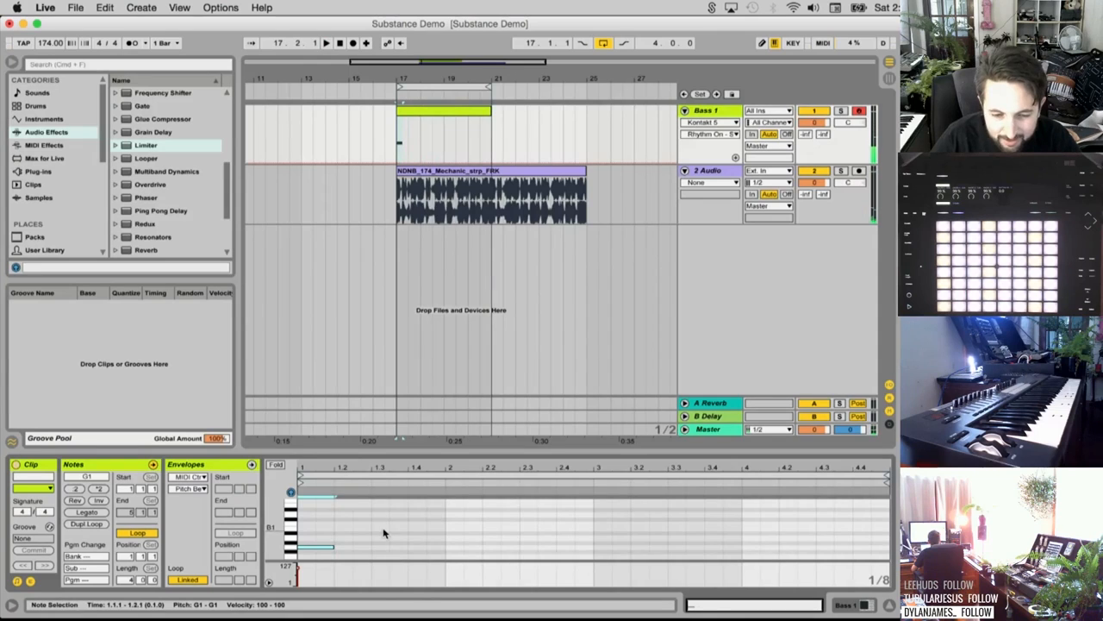
key("space")
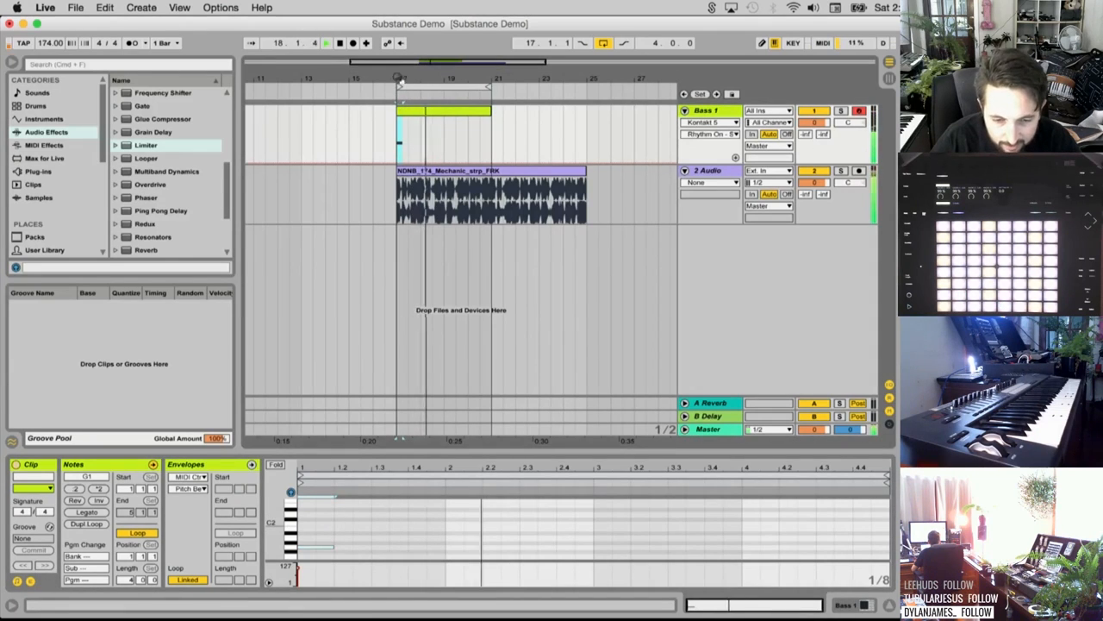
key("space")
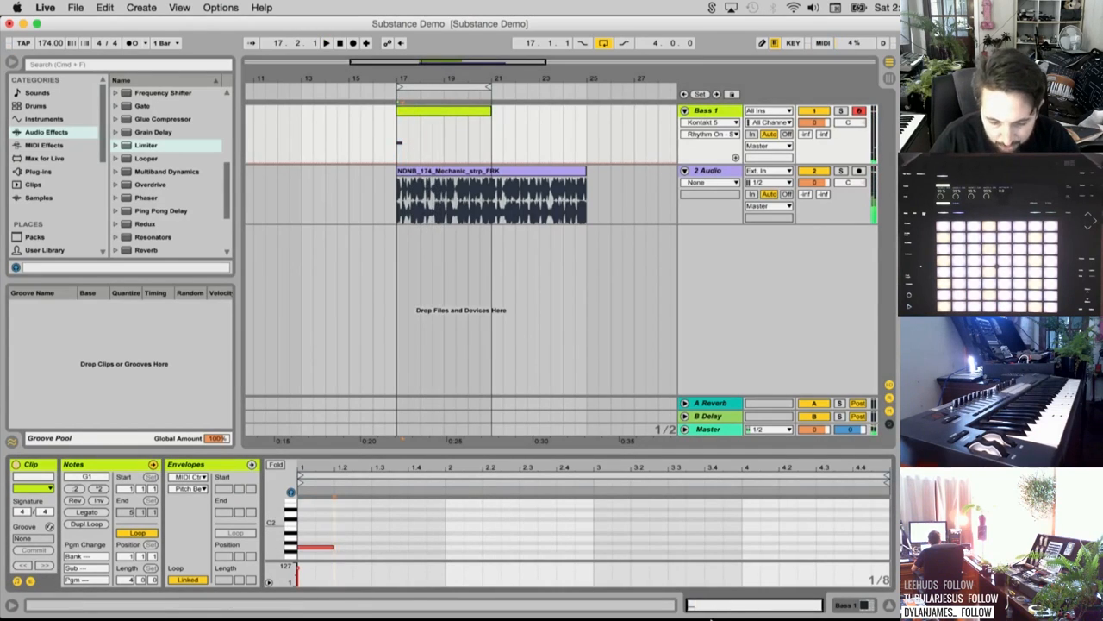
left_click_drag(697, 605, 699, 615)
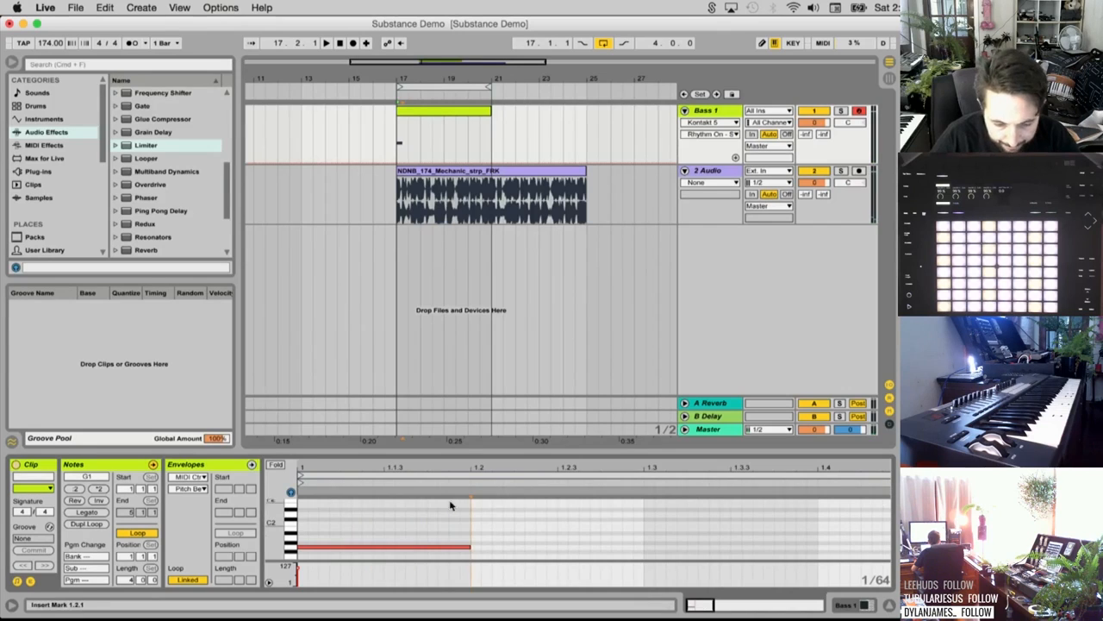
left_click_drag(469, 545, 427, 547)
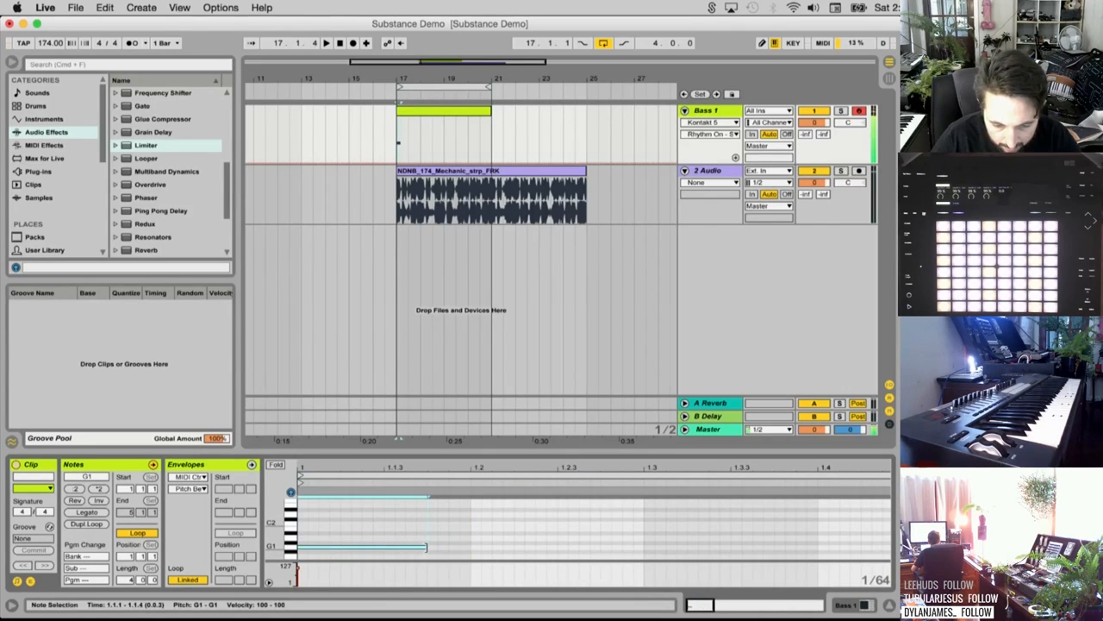
key("space")
Duplicate the Bass 1 track and rename the copy as Bass 2
left_click(707, 111)
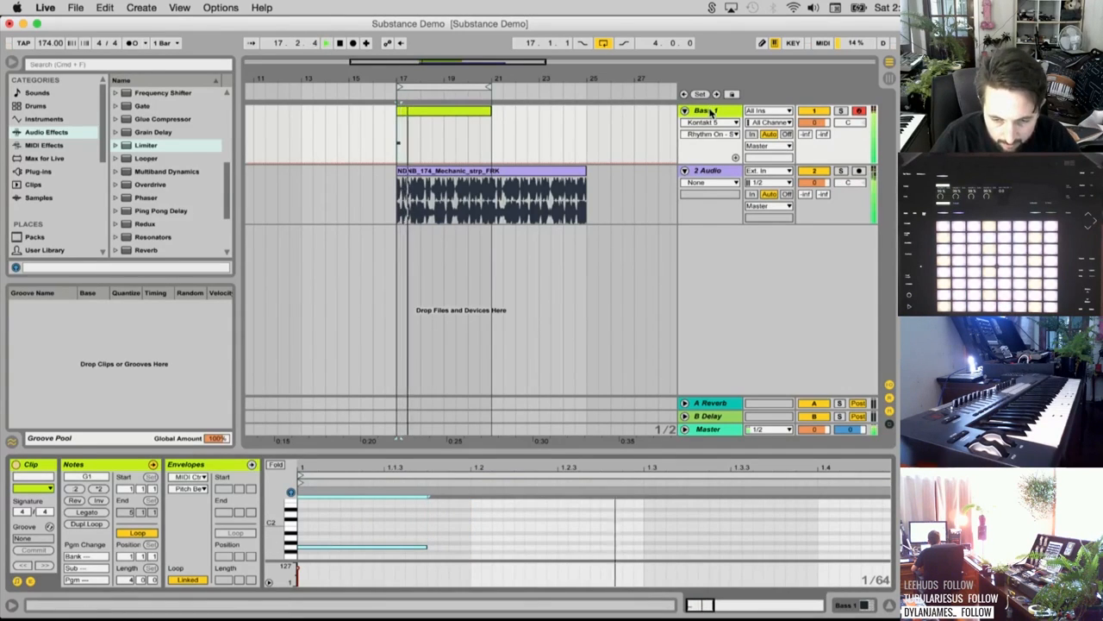
key("space")
key("super+d")
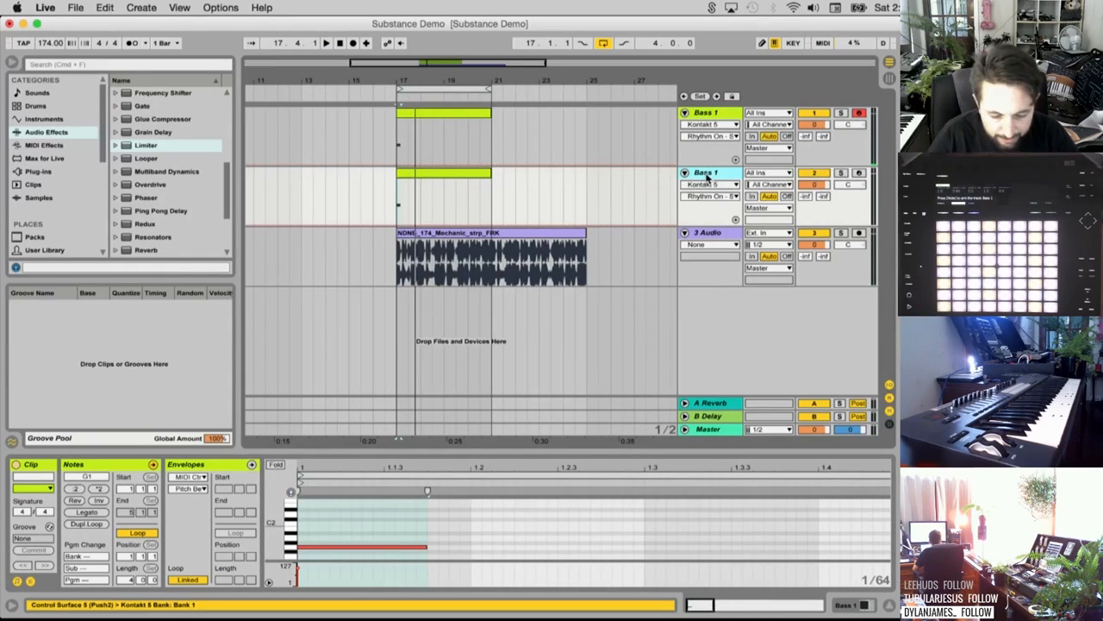
key("super+r")
type("Bass 12")
key("Return")
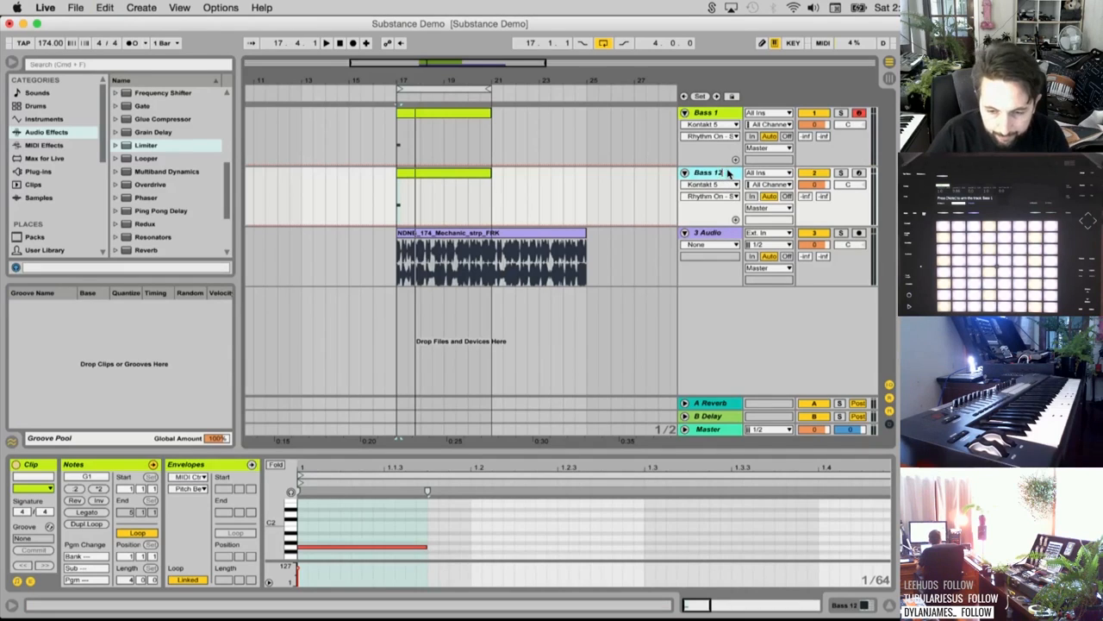
key("Return")
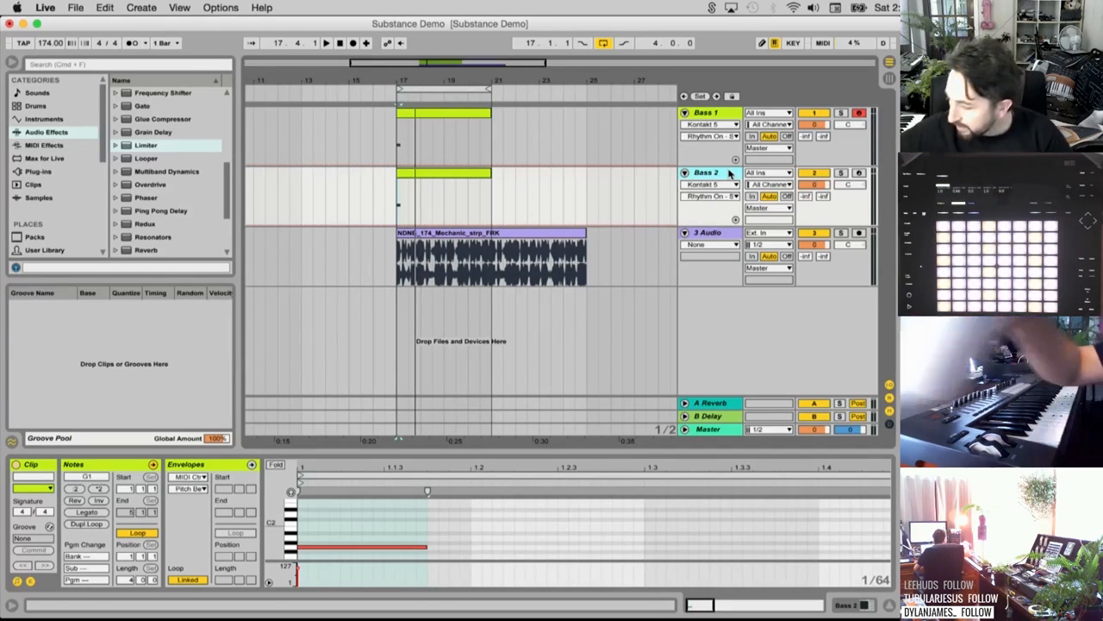
Move the G1 note in the Bass 2 clip to start at 1.1.4, and play the loop
key("space")
key("space")
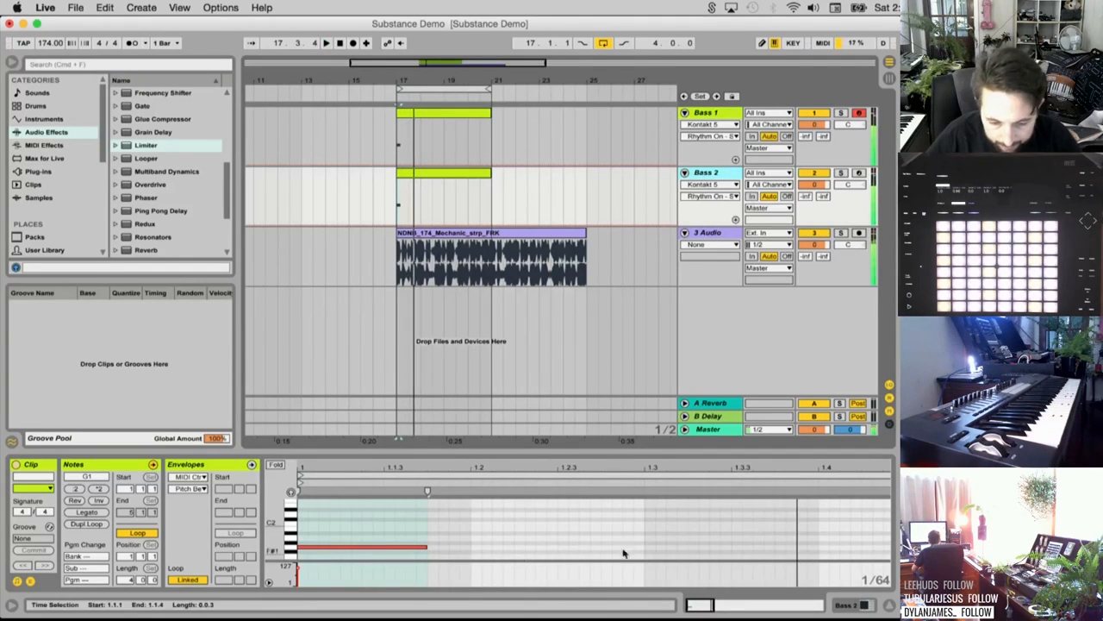
left_click(493, 528)
left_click_drag(315, 543, 445, 547)
key("space")
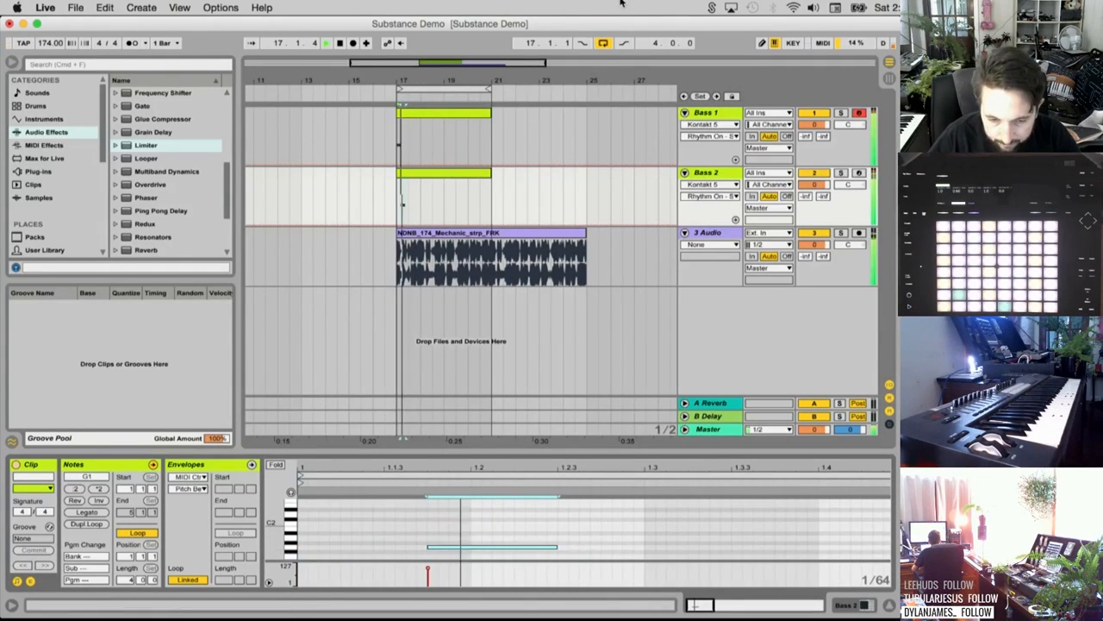
Load the Ominous Swell preset in the Bass 2 track's Substance instrument and audition the track soloed
left_click(694, 173)
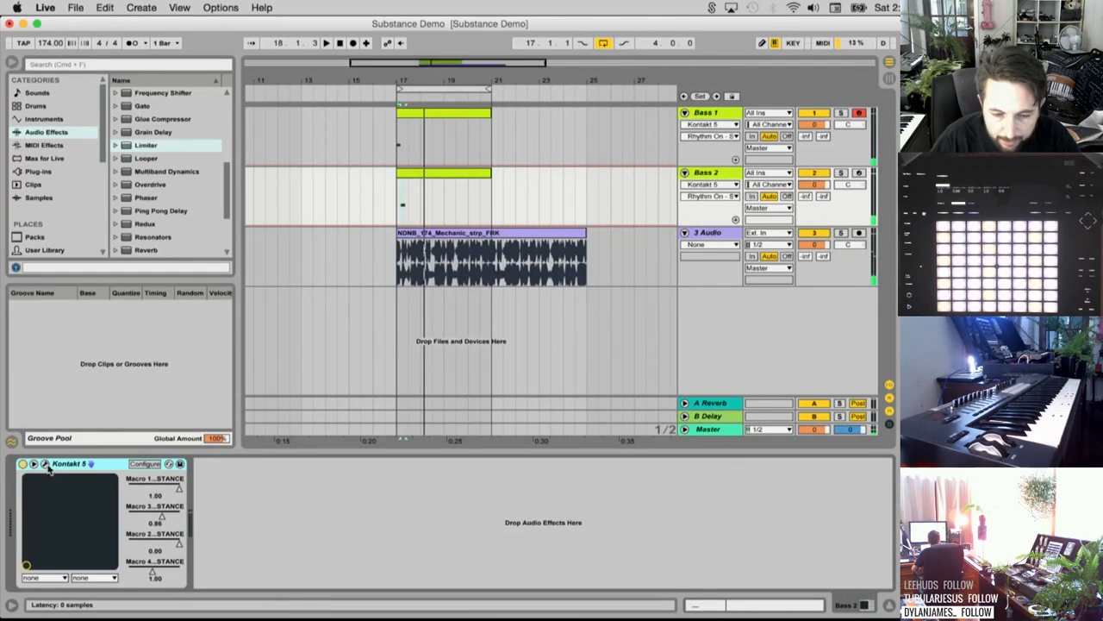
left_click(44, 463)
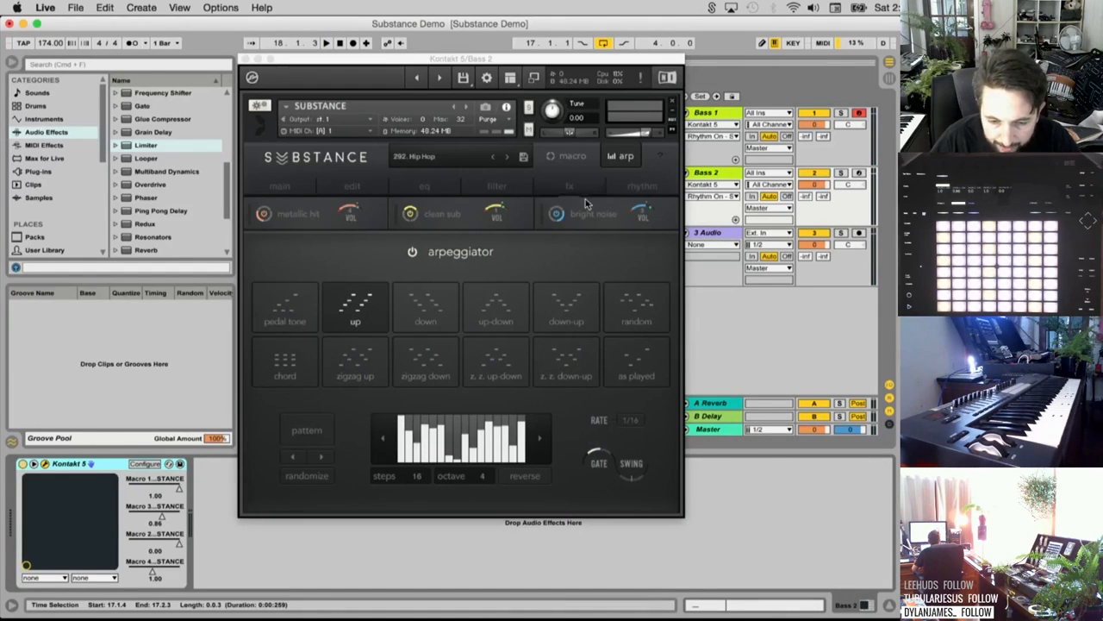
left_click(422, 156)
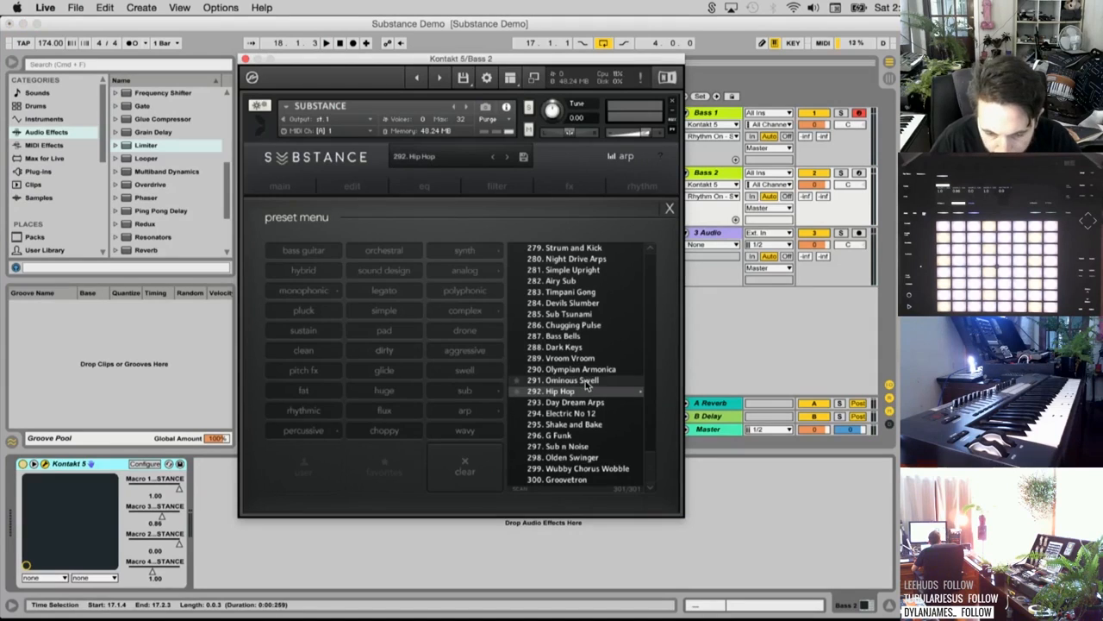
left_click(585, 382)
left_click(522, 353)
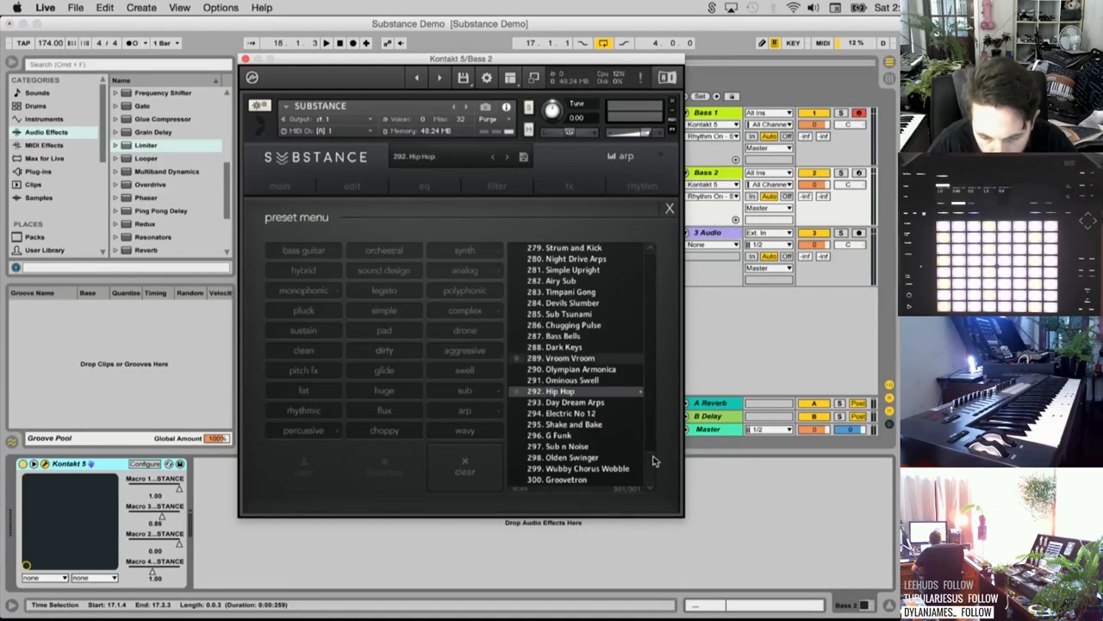
key("space")
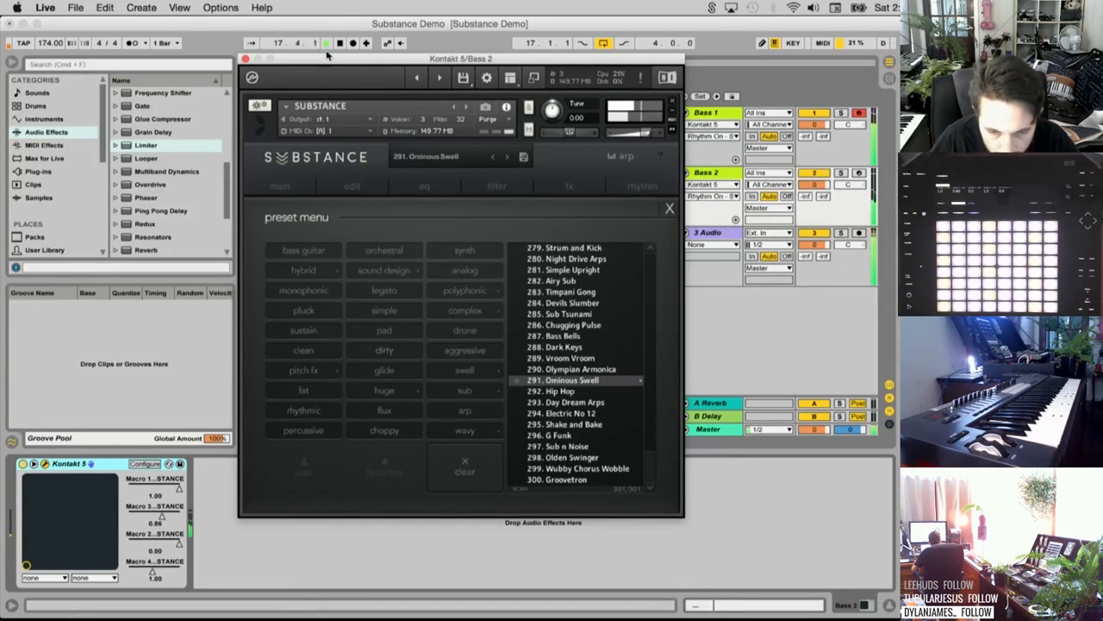
left_click(245, 59)
left_click(397, 175)
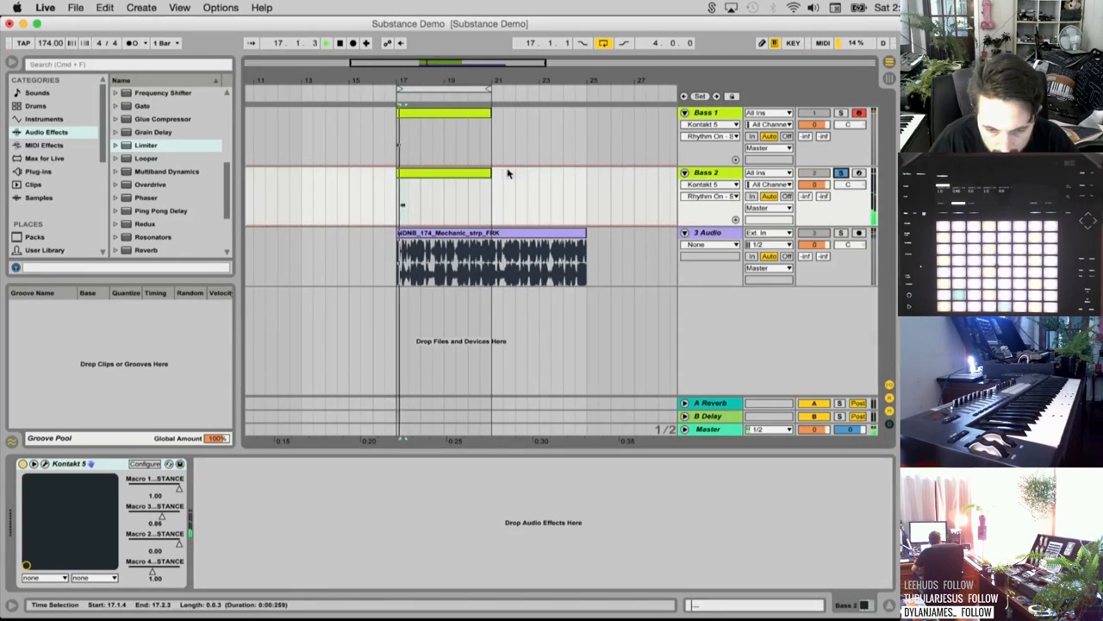
left_click(401, 173)
key("space")
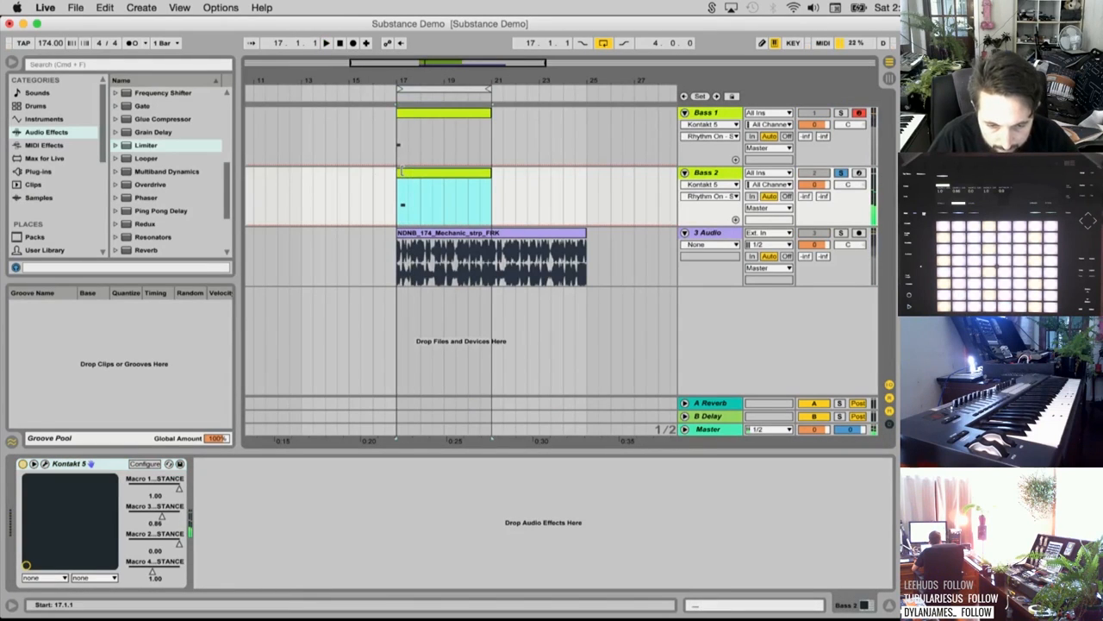
Arm Bass 2, try Olympian Armonica, settle on the Vroom Vroom preset in its Substance instrument, and play the unsoloed loop
left_click(44, 463)
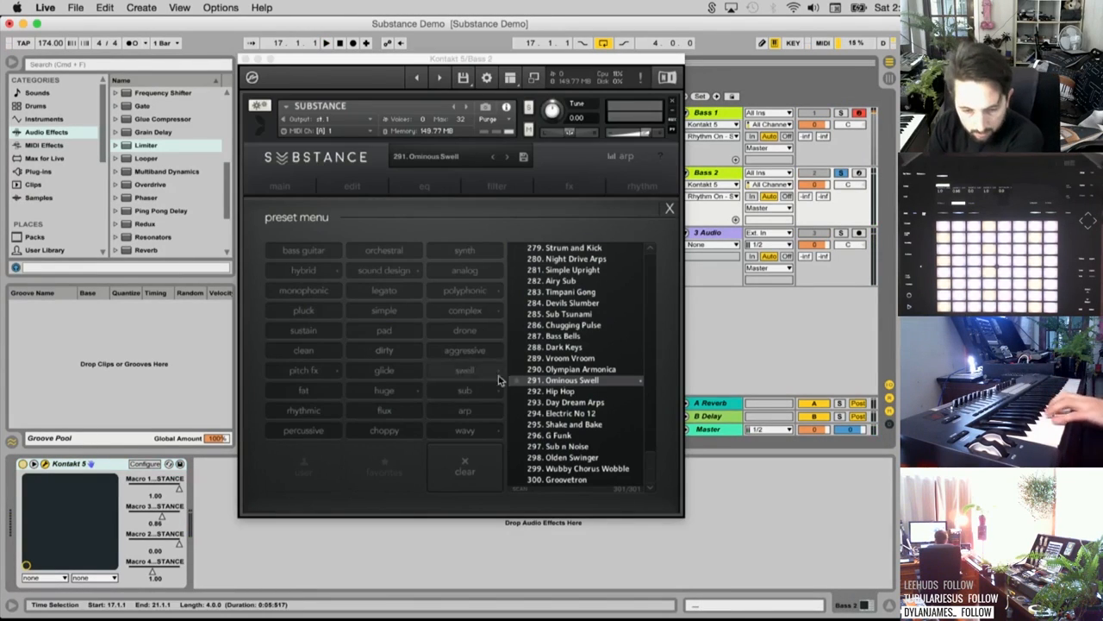
left_click(569, 369)
left_click(859, 172)
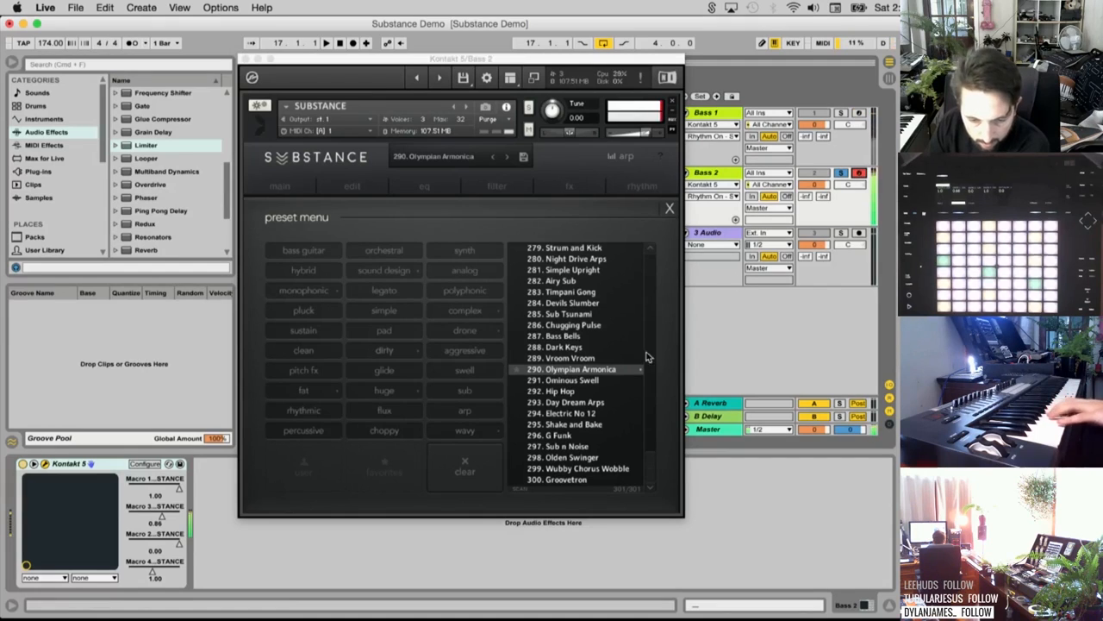
left_click(573, 357)
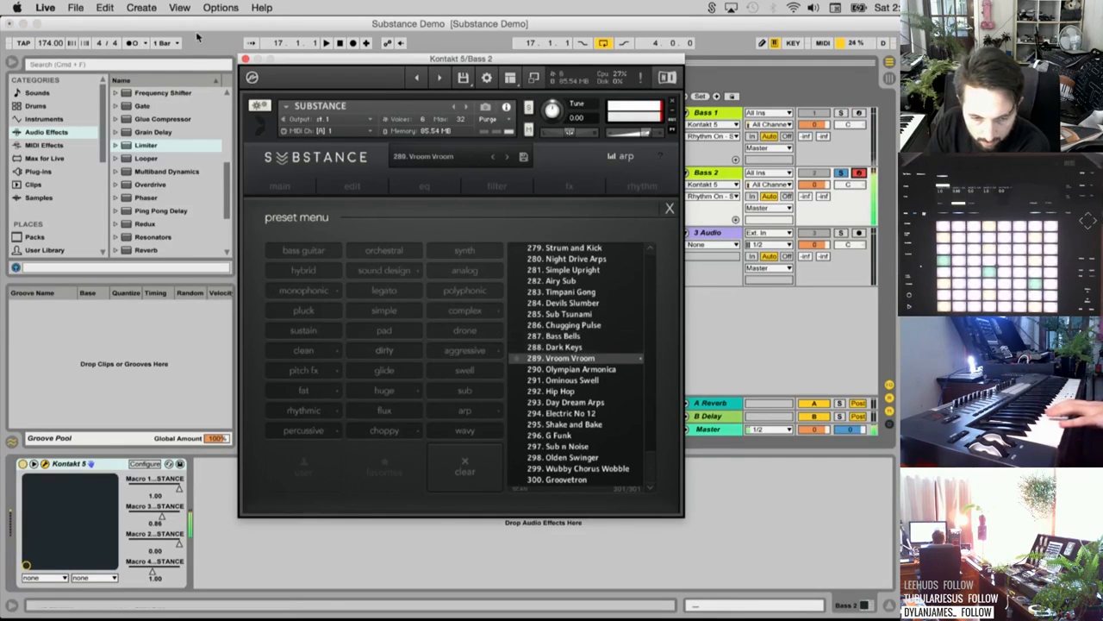
left_click(245, 58)
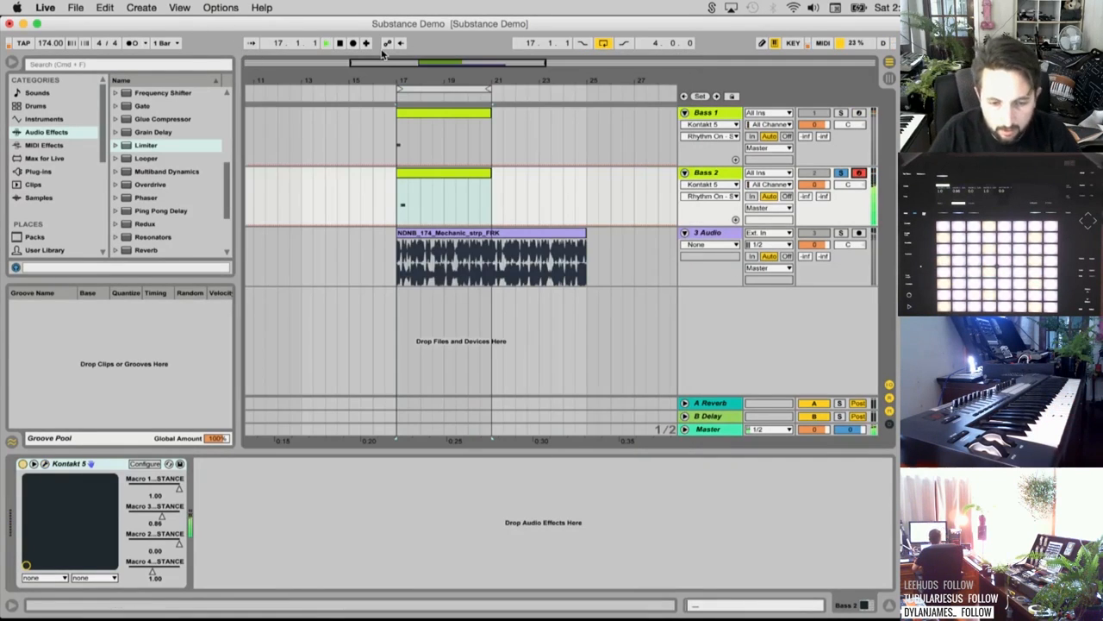
key("space")
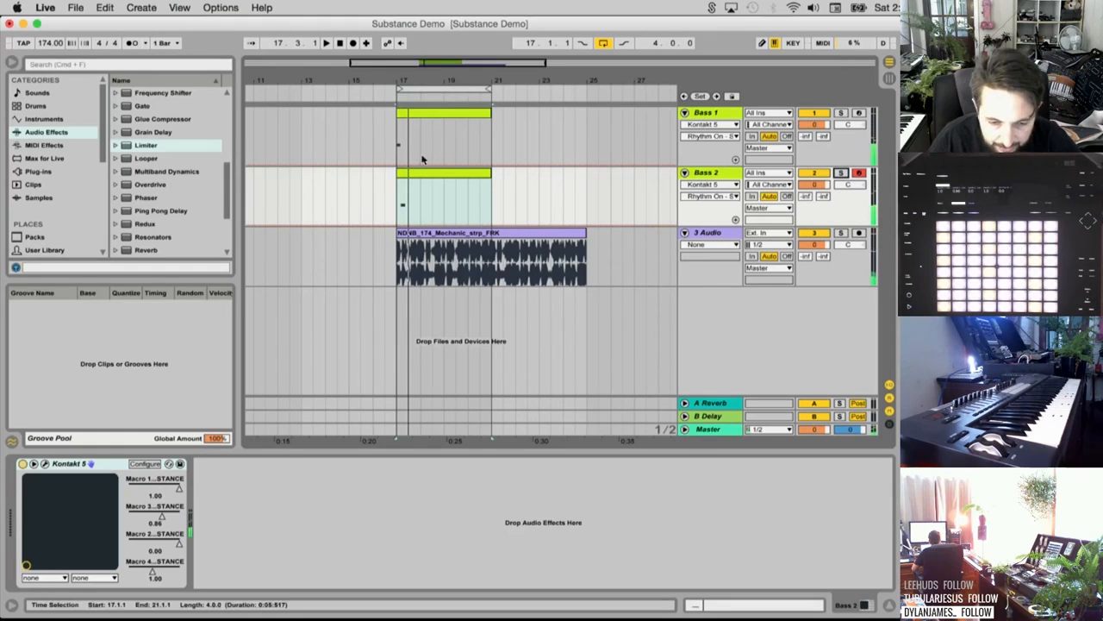
Transpose the note in the Bass 2 clip up an octave to G2 and play the loop
double_click(441, 183)
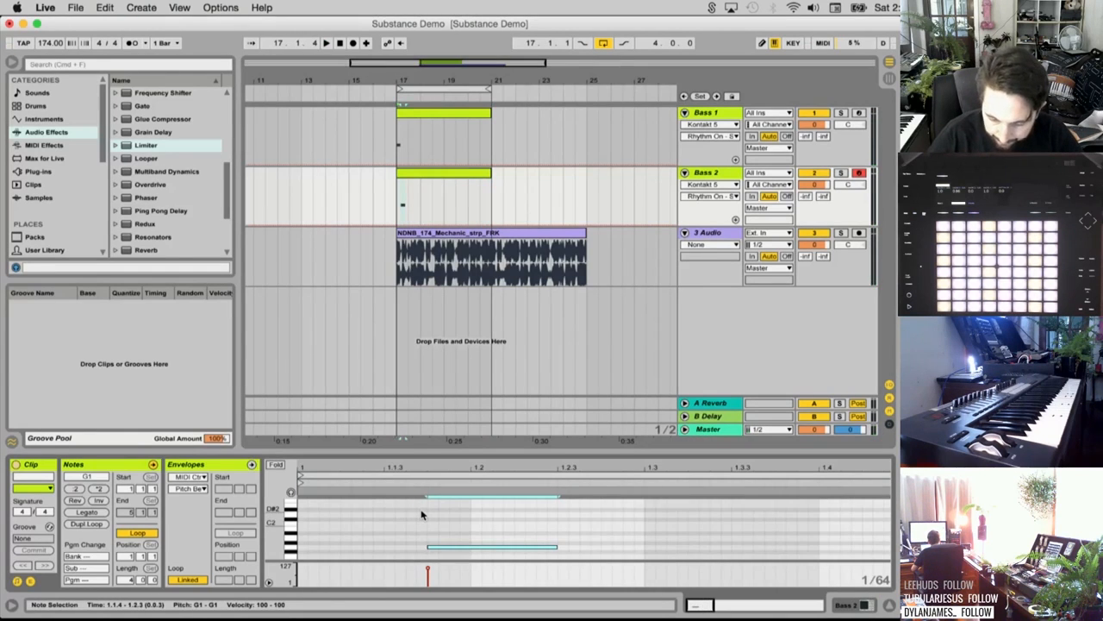
key("space")
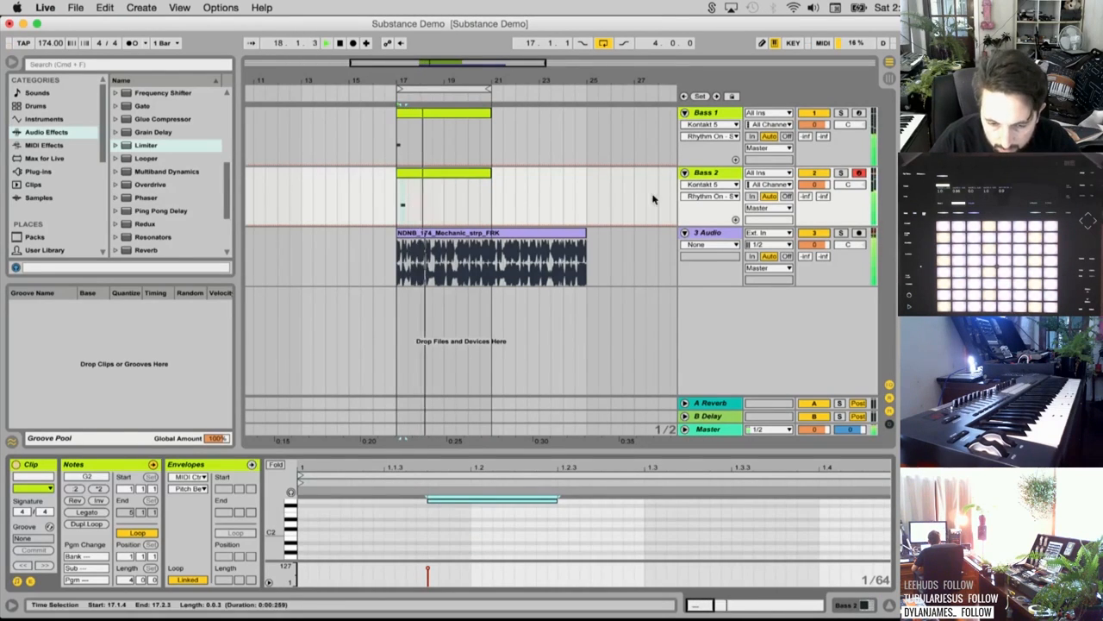
Stop playback, duplicate the Bass 2 track, and name the copy Bass 3
left_click(712, 174)
key("space")
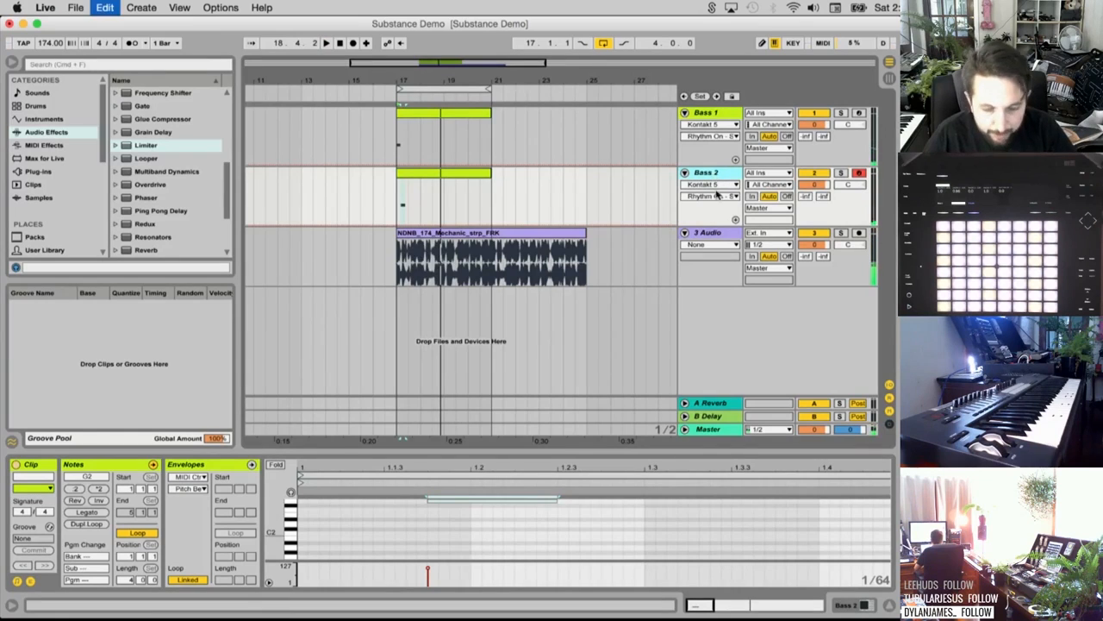
key("super+d")
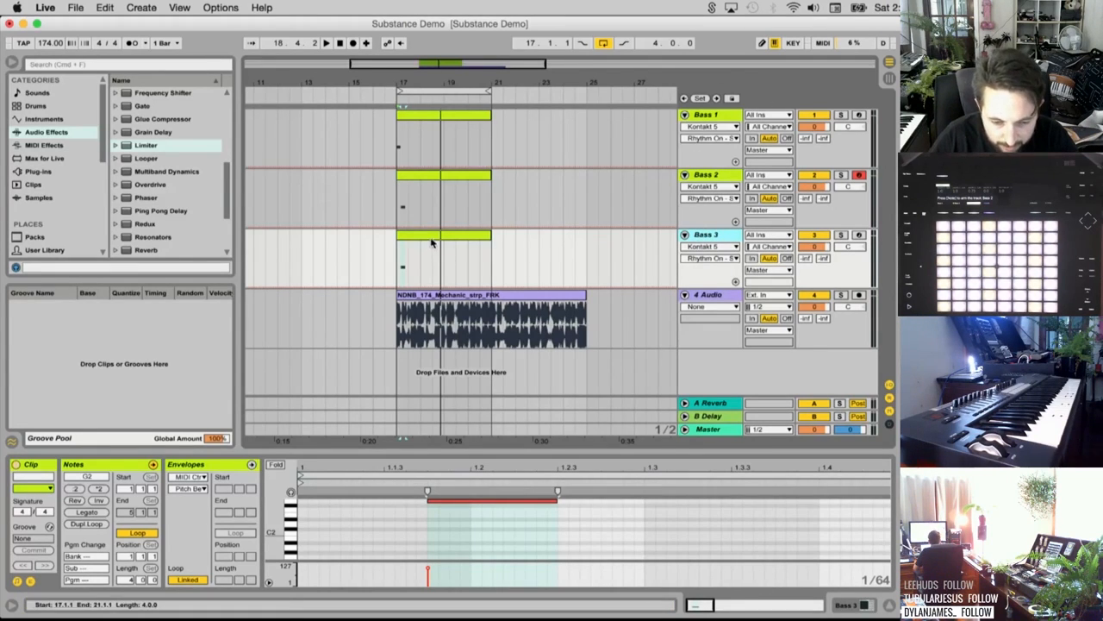
Reposition the G2 note in the Bass 3 clip to run from 1.2 to 1.3 and play the loop
left_click(518, 516)
double_click(480, 501)
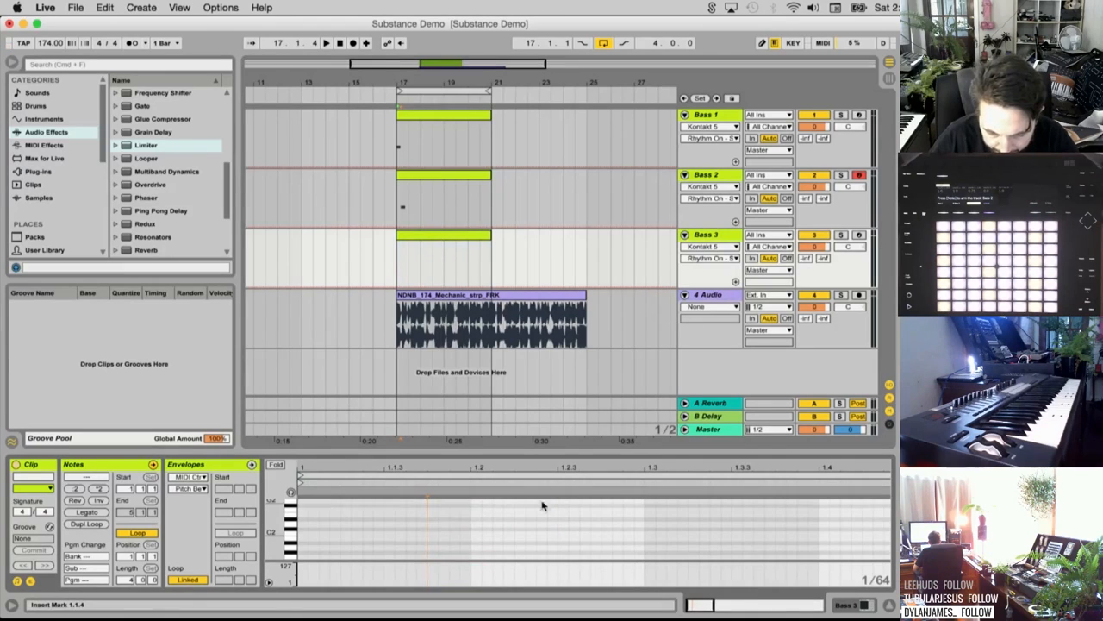
double_click(477, 500)
left_click_drag(475, 500, 626, 508)
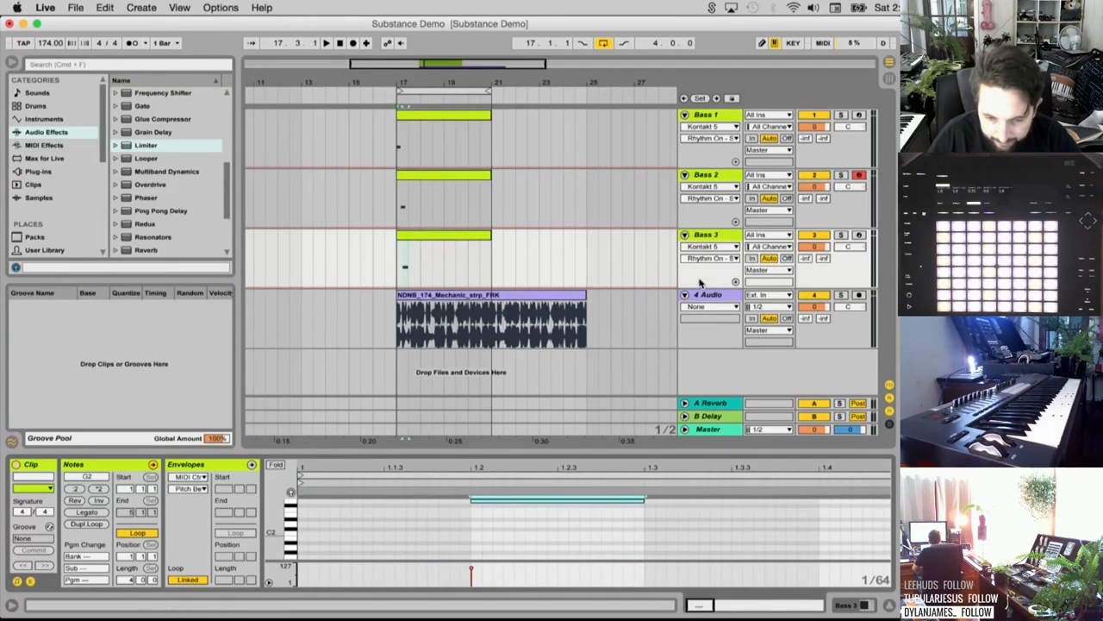
key("space")
Move the G2 note in the Bass 3 clip to start at 1.3 and lengthen it to end at 3.1
left_click_drag(541, 500, 712, 509)
left_click_drag(821, 508, 905, 505)
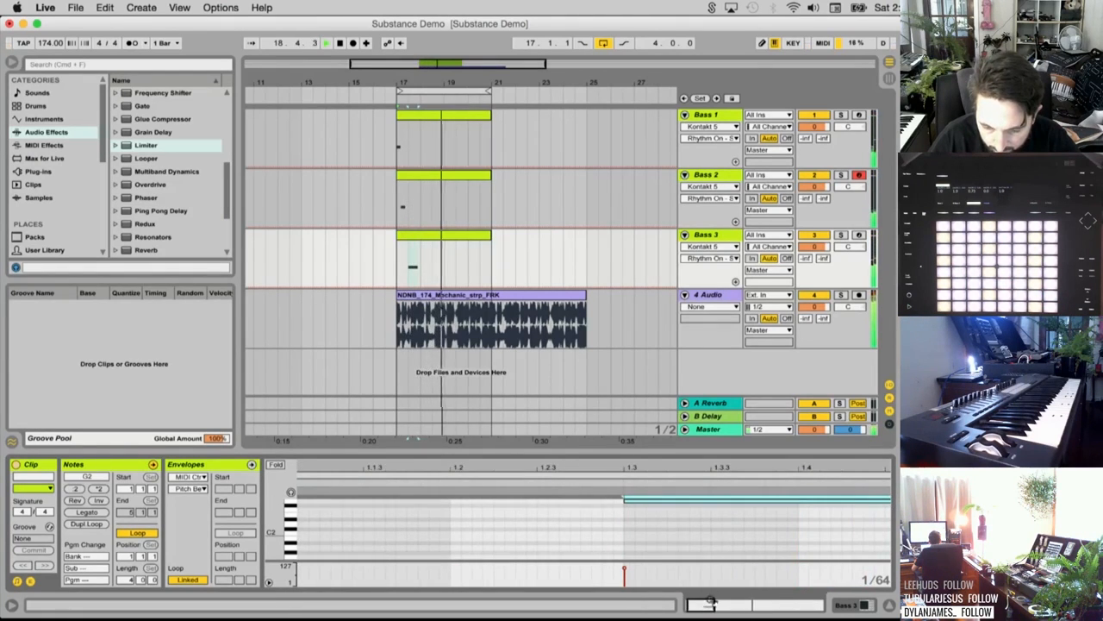
left_click_drag(711, 601, 711, 568)
left_click_drag(561, 503, 590, 502)
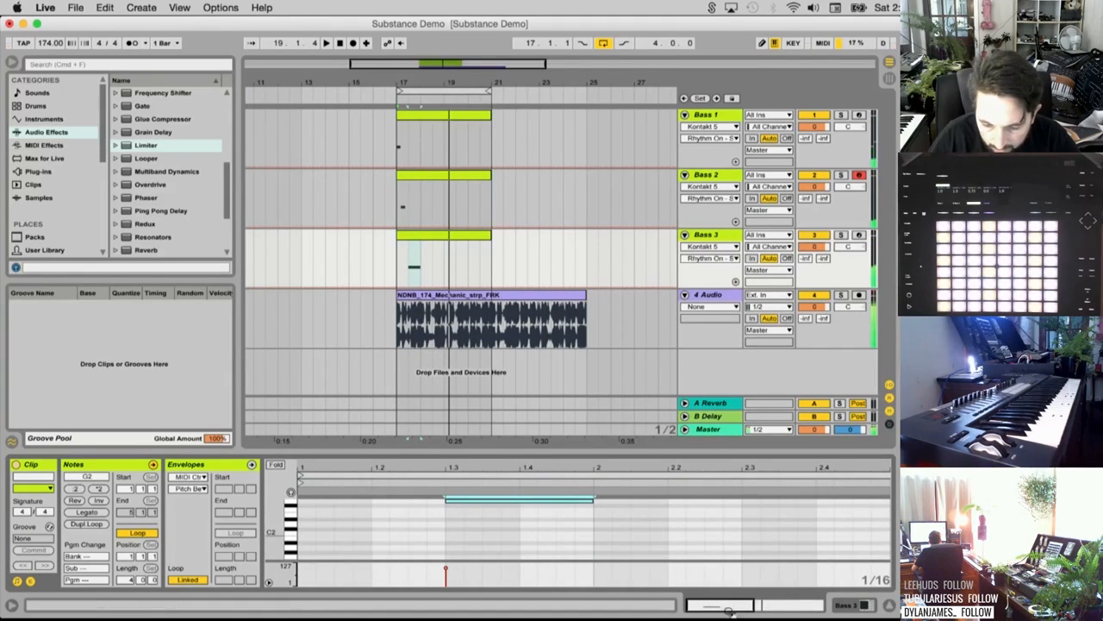
left_click_drag(728, 610, 710, 586)
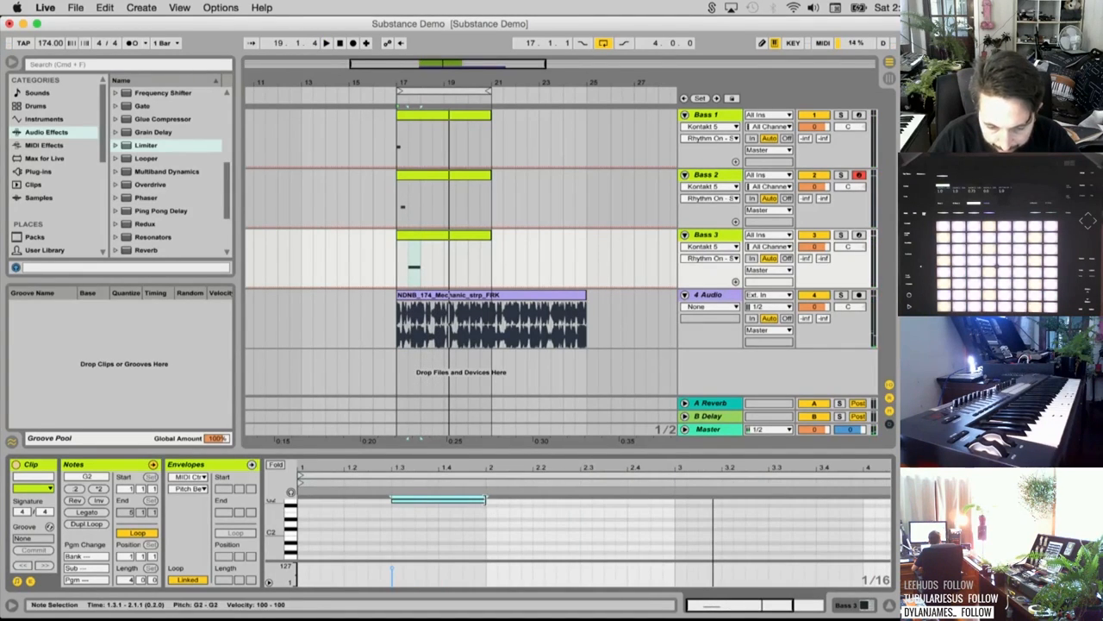
left_click_drag(486, 499, 635, 500)
Solo the Bass 3 track and audition the Dark Keys and Bass Bells presets in its Substance instrument
left_click(705, 236)
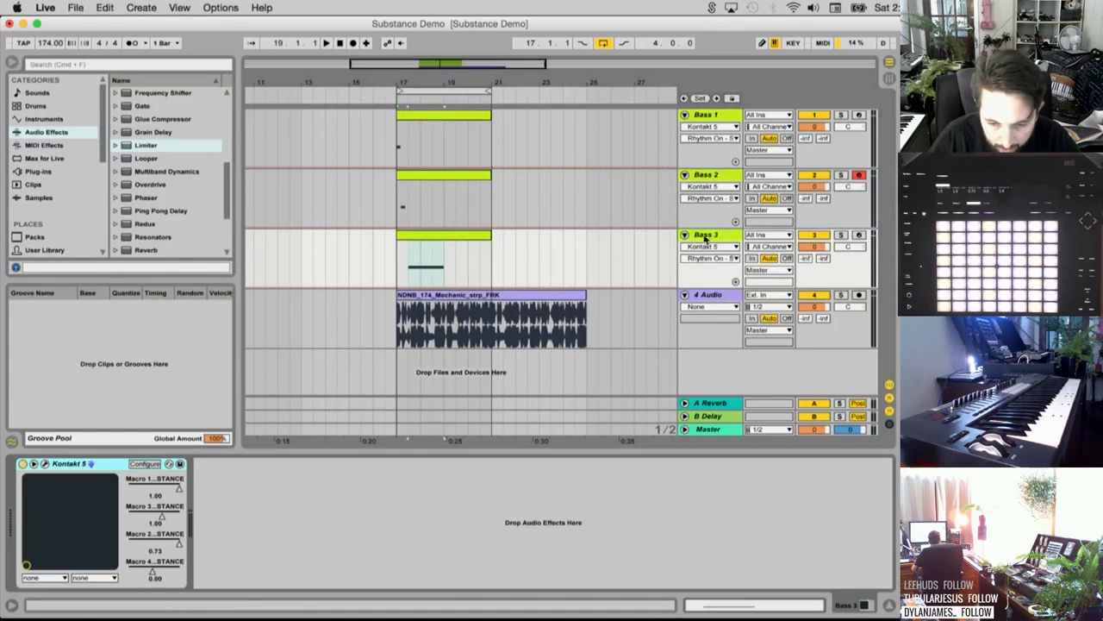
left_click(841, 235)
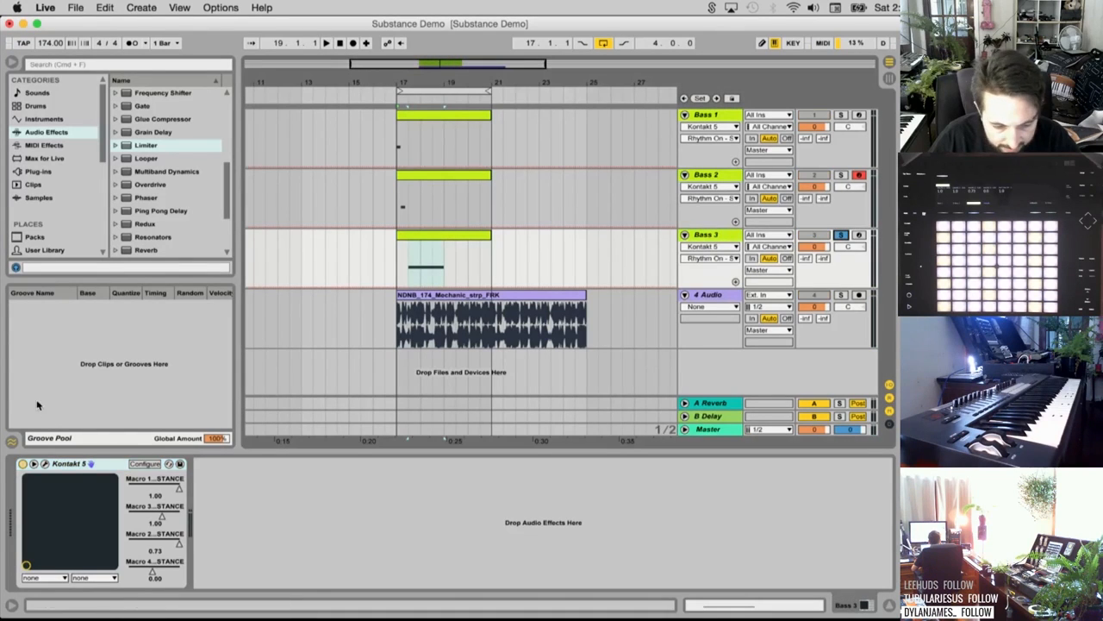
left_click(46, 463)
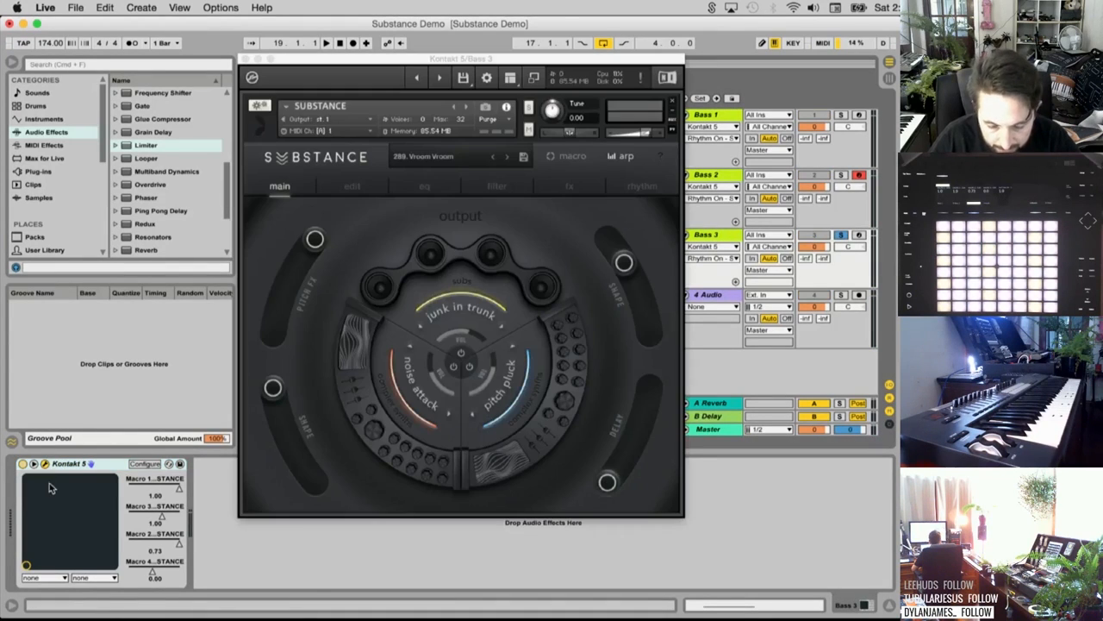
left_click(438, 161)
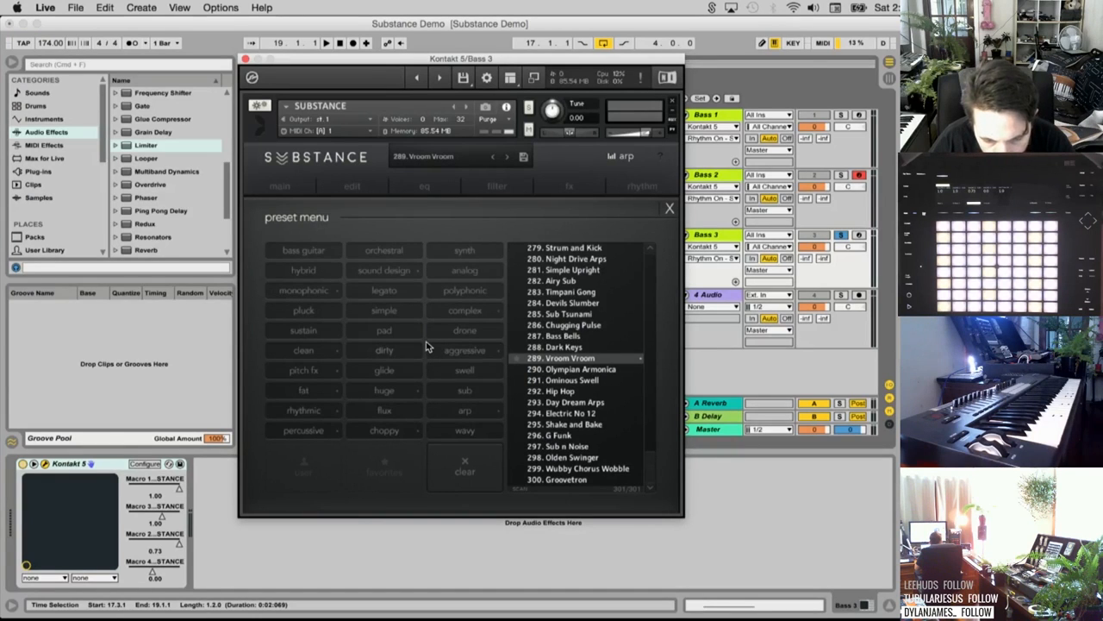
left_click(565, 346)
left_click_drag(512, 60, 310, 88)
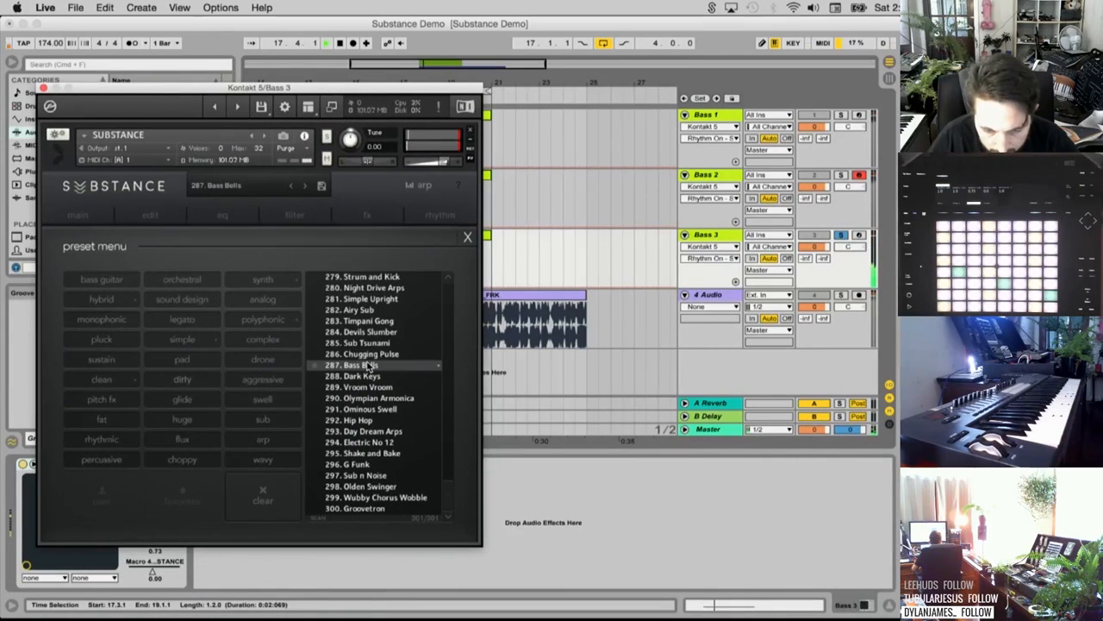
key("space")
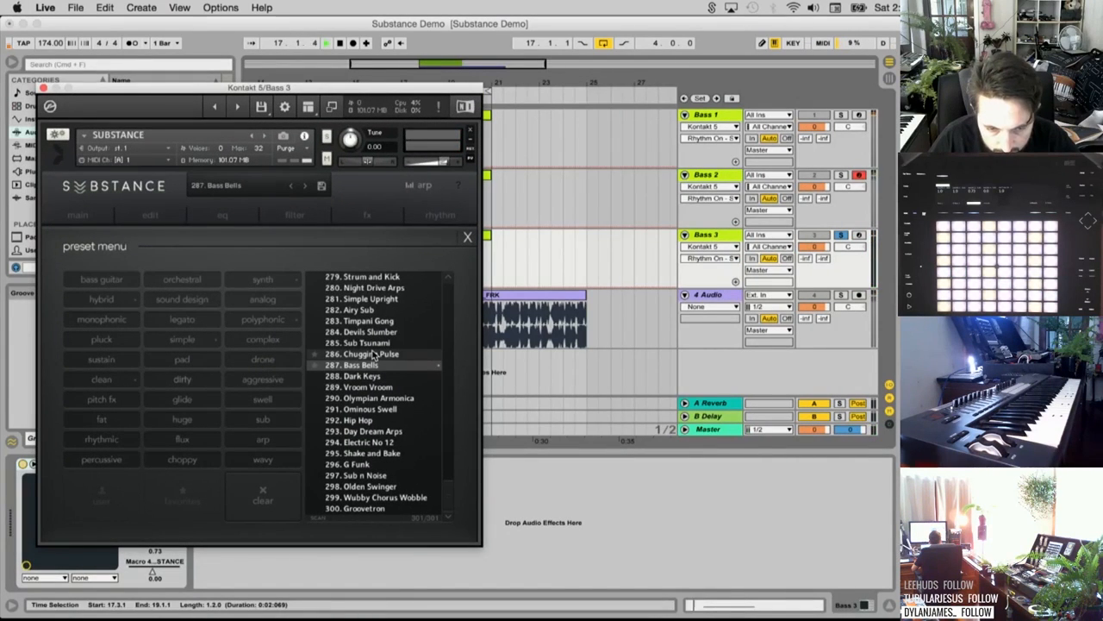
Load the Devils Slumber preset on Bass 3, audition it with the long note, and close the instrument window
key("Up")
key("Up")
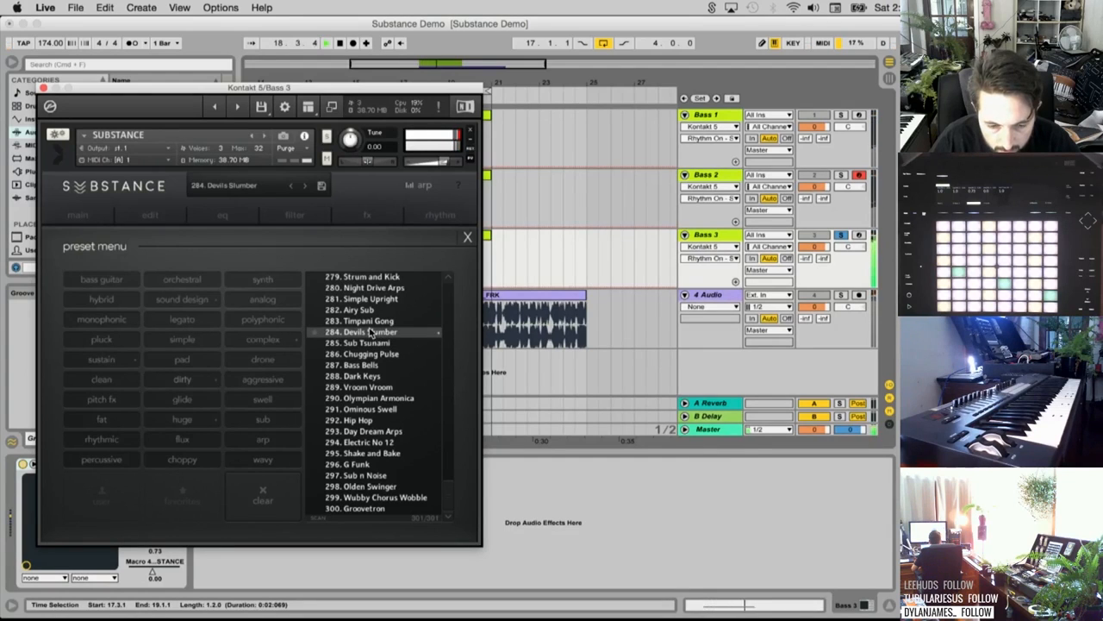
left_click(43, 88)
key("space")
left_click(451, 229)
left_click(442, 243)
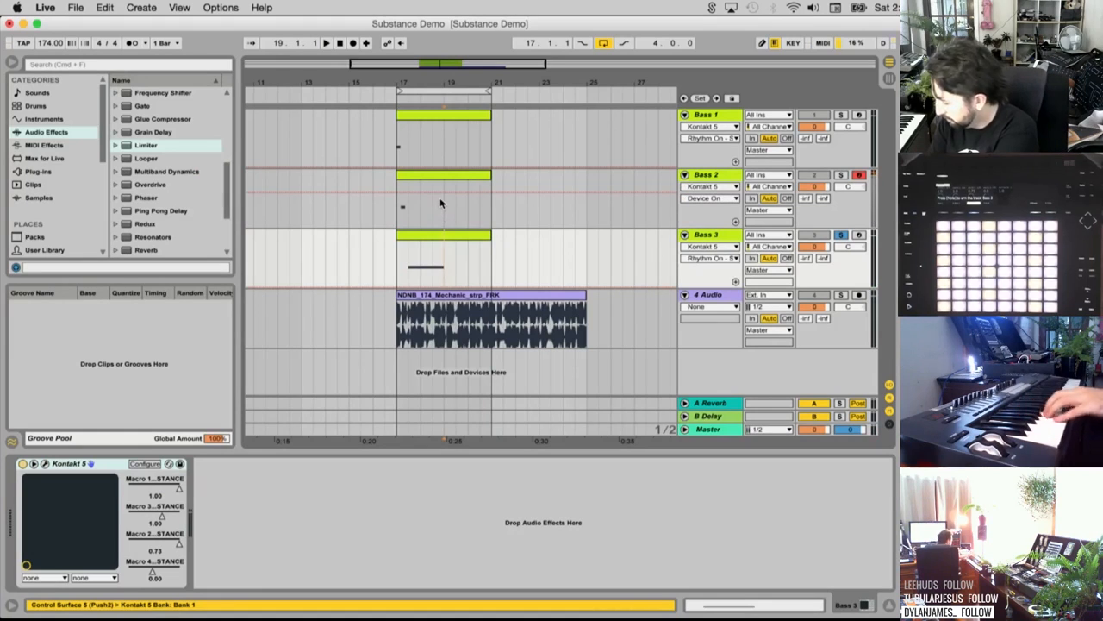
Arm the Bass 3 track and audition the Timpani Gong, Simple Upright, Night Drive Arps and Strum and Kick presets in its Substance instrument
left_click(861, 234)
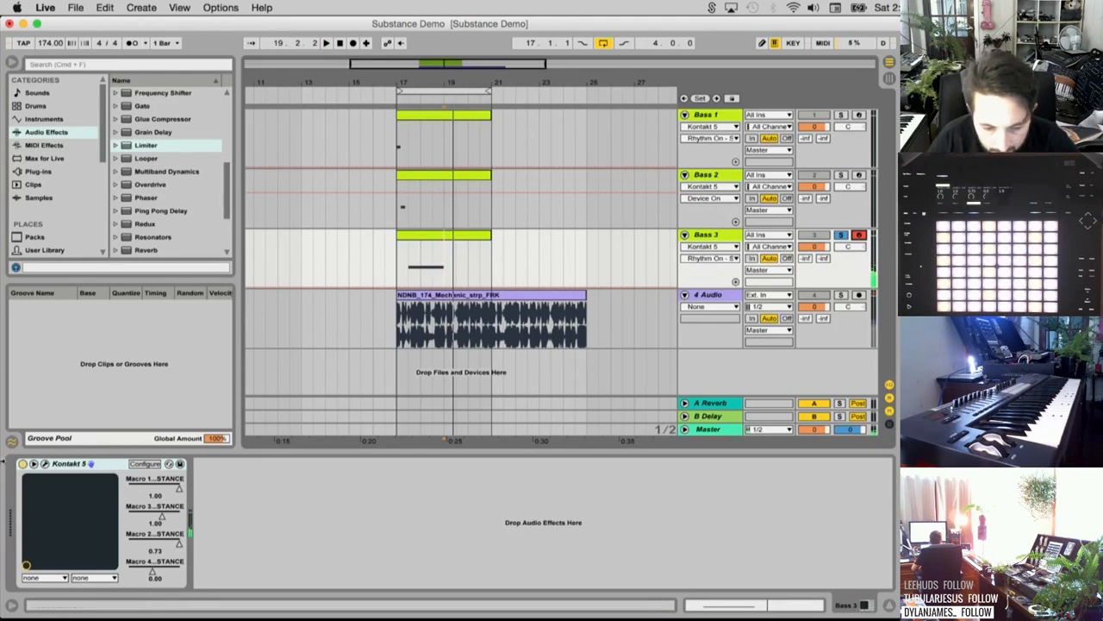
left_click(45, 464)
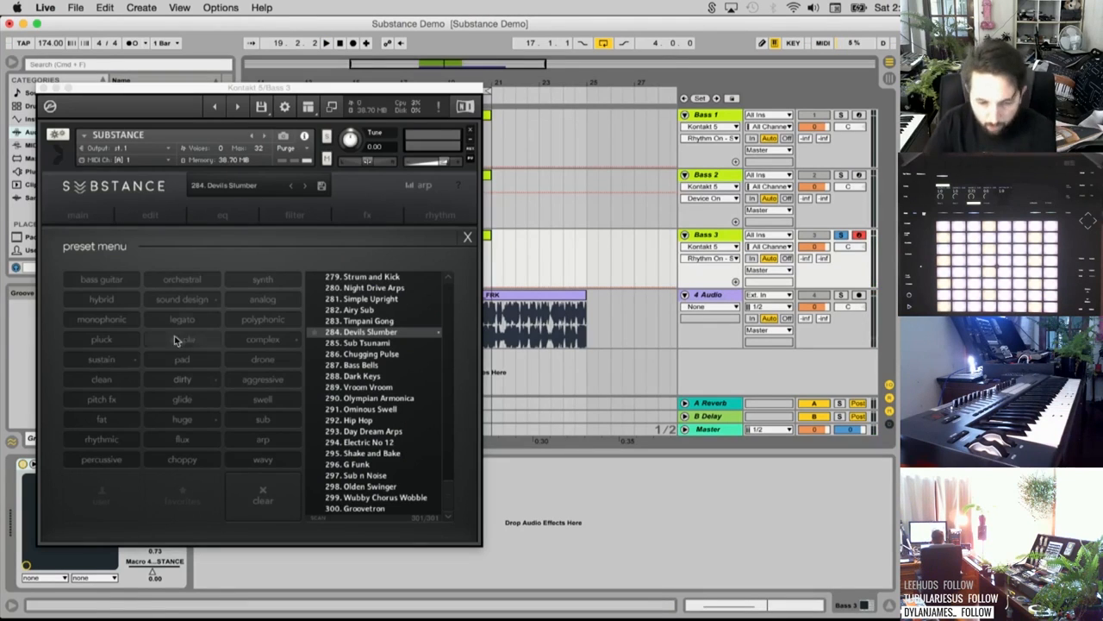
left_click(384, 322)
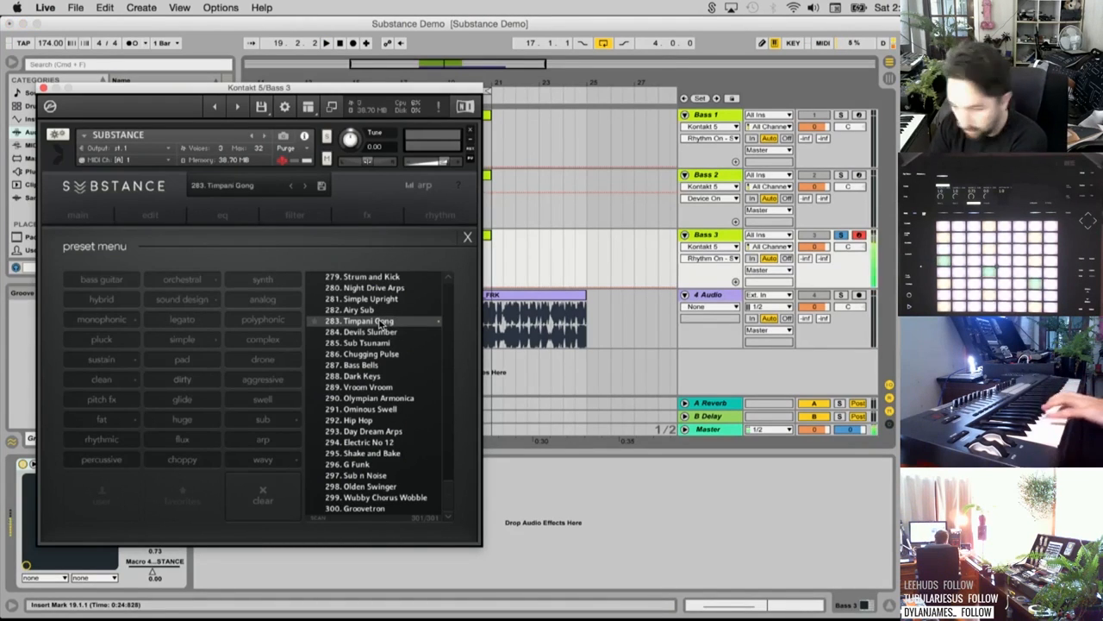
left_click(383, 299)
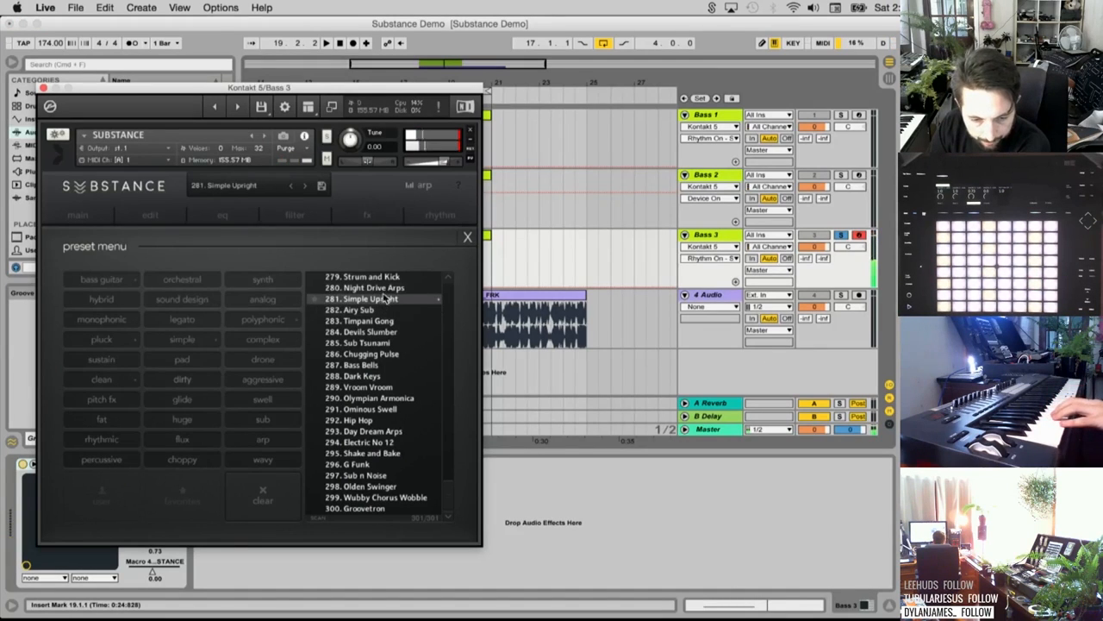
left_click(438, 288)
left_click(449, 279)
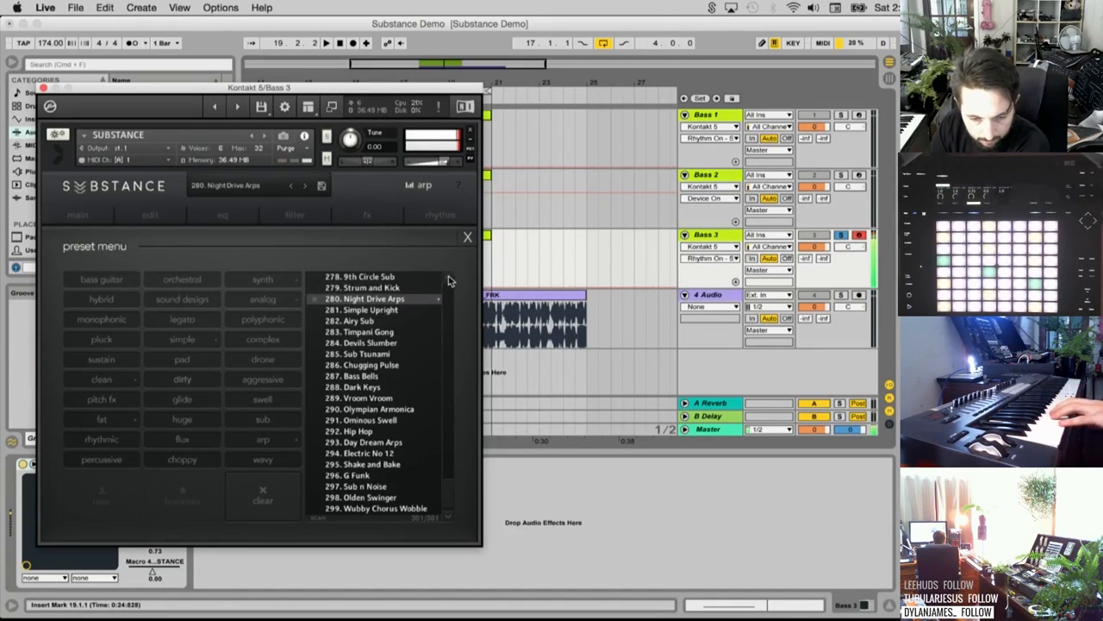
left_click(388, 289)
Audition Basic Wave and Hard Rocker Bass on Bass 3, load the Byuuhhh preset, and close the instrument window
scroll(447, 280, "up", 5)
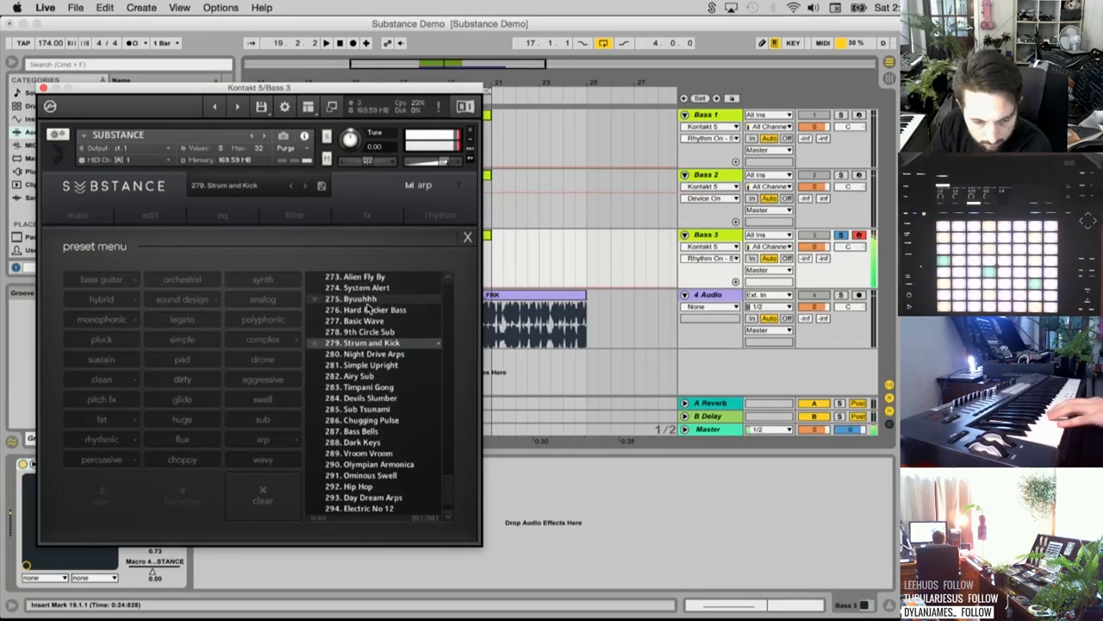
left_click(385, 319)
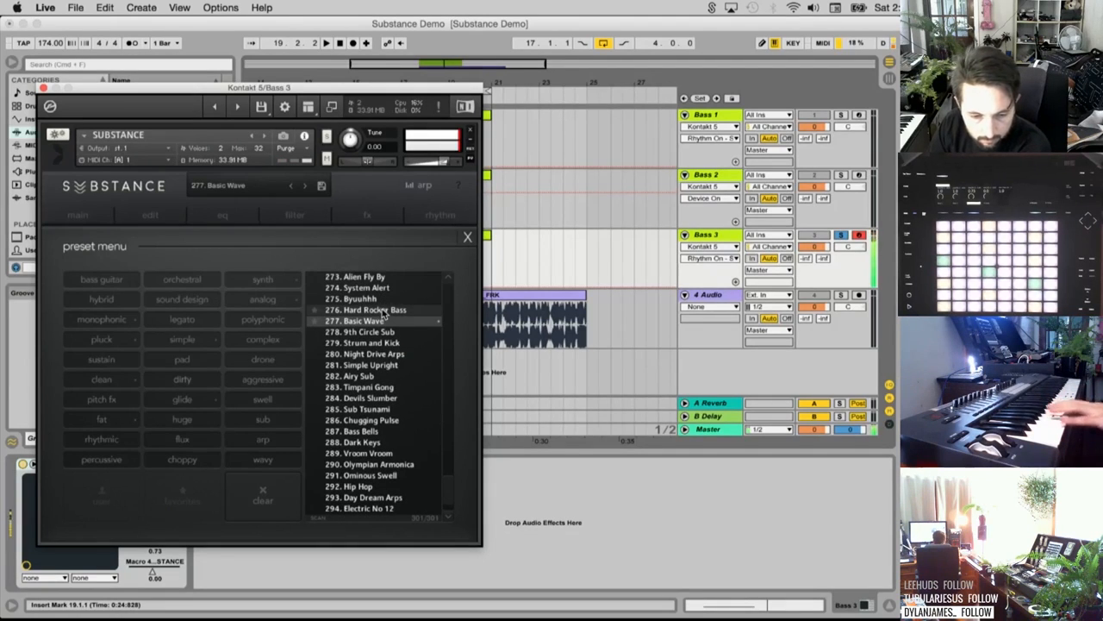
left_click(383, 310)
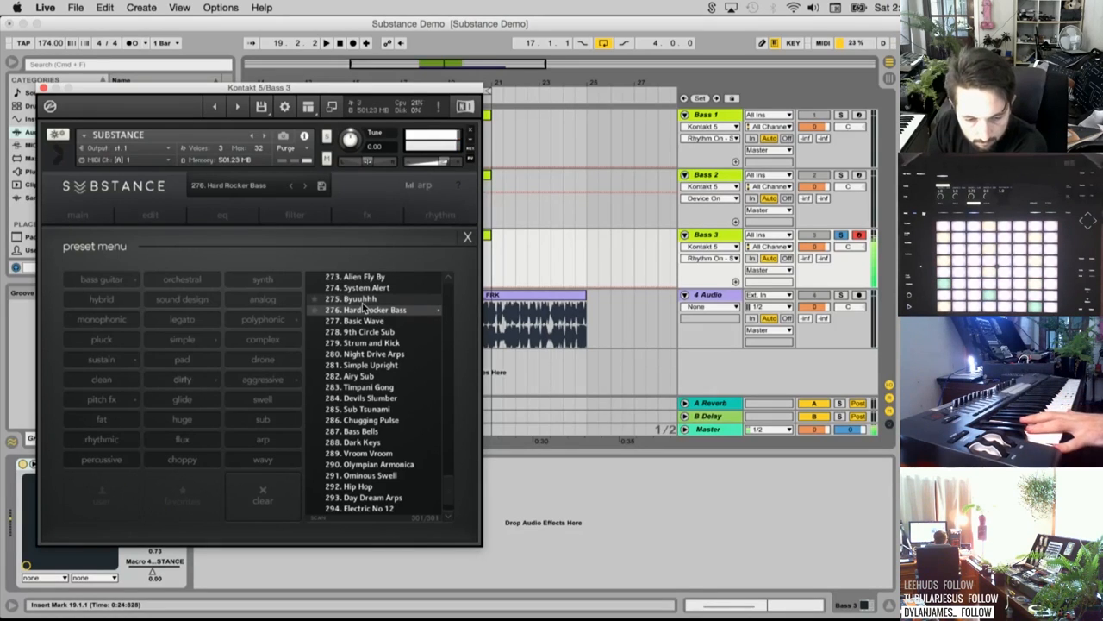
left_click(362, 299)
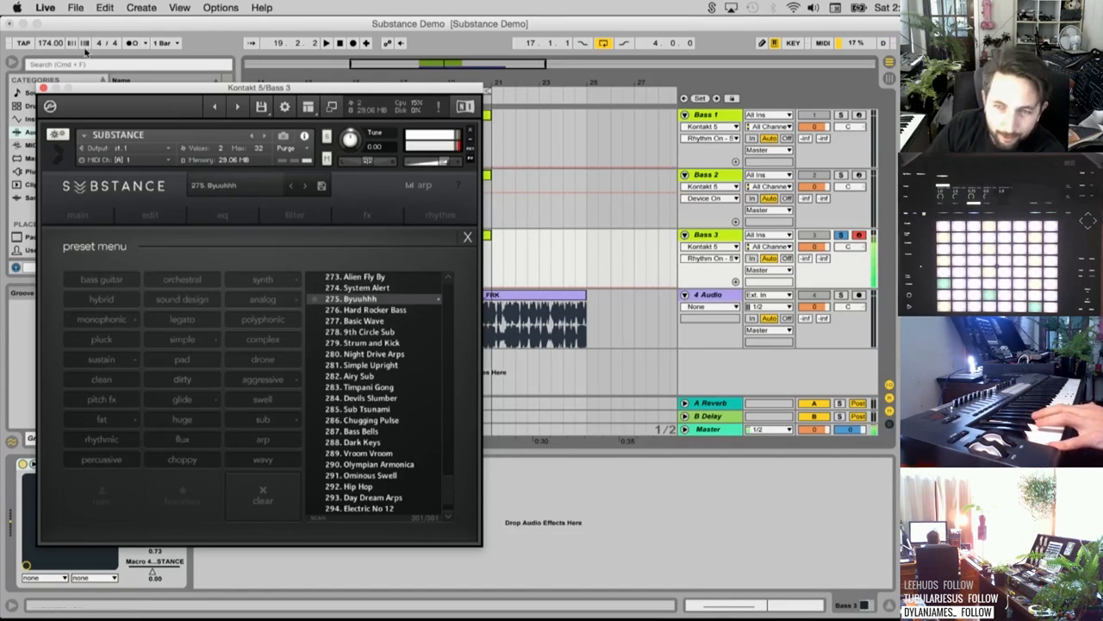
left_click(43, 88)
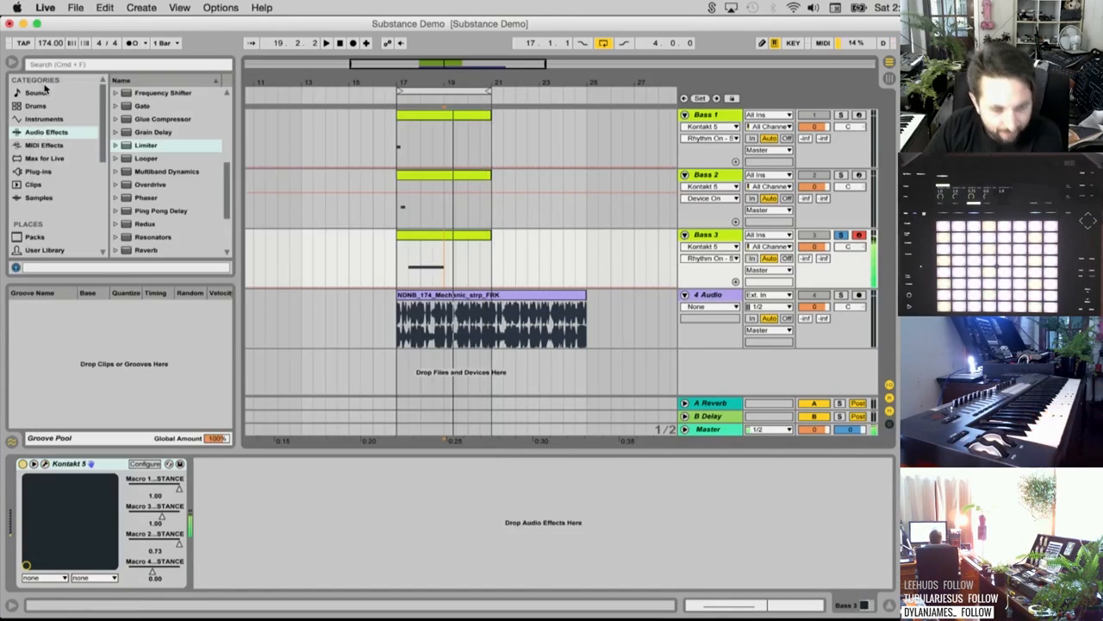
Unsolo the Bass 3 track, open its clip's notes and play the loop with all tracks
left_click(413, 178)
left_click(841, 234)
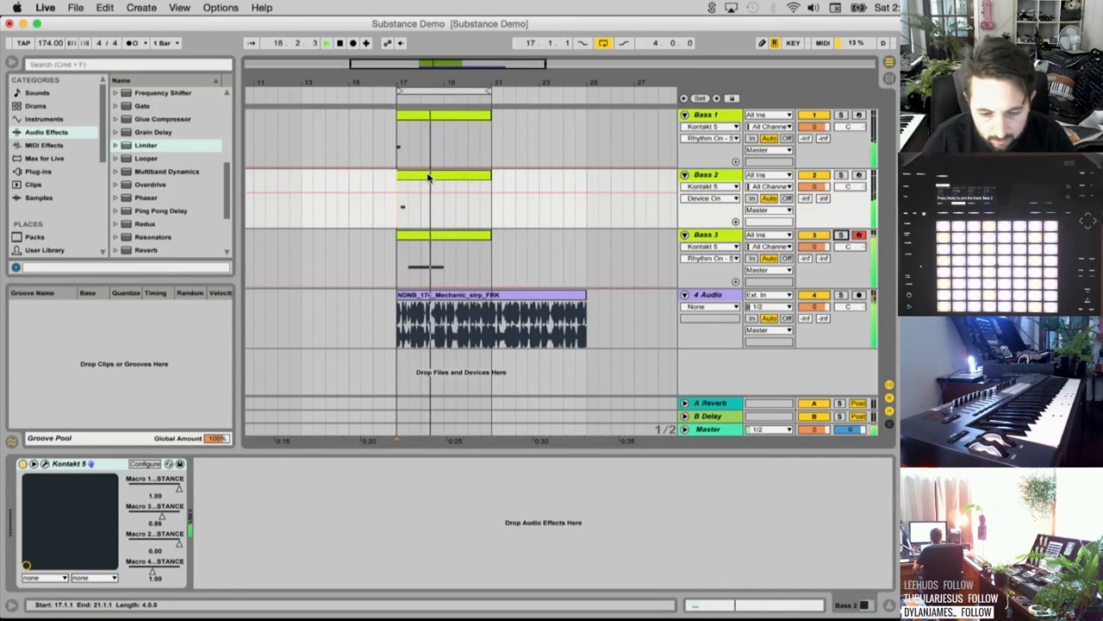
left_click(431, 234)
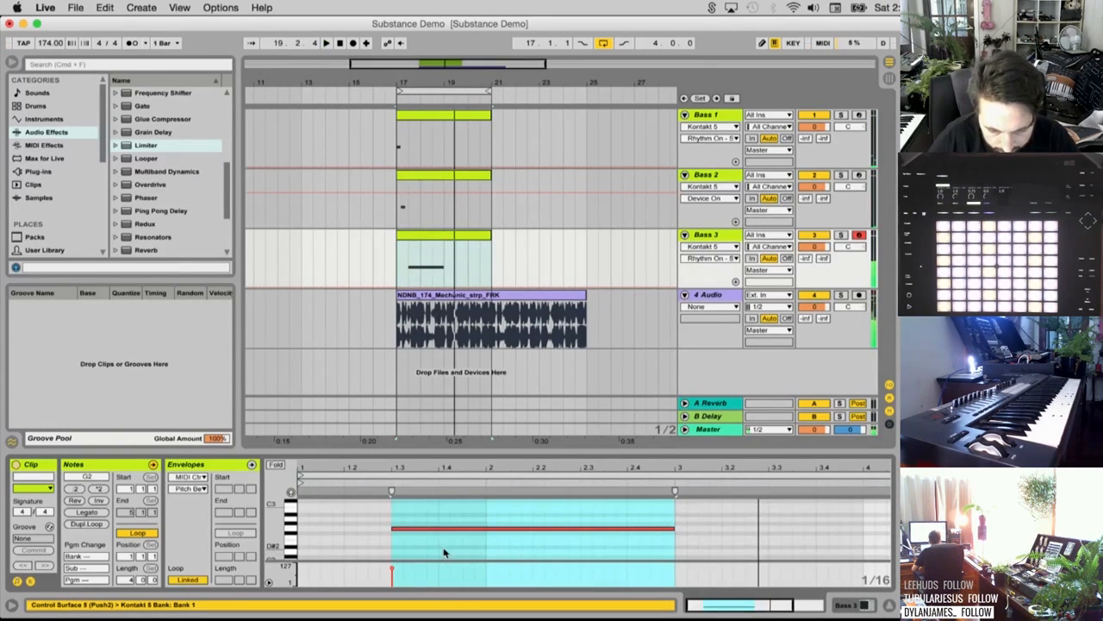
key("space")
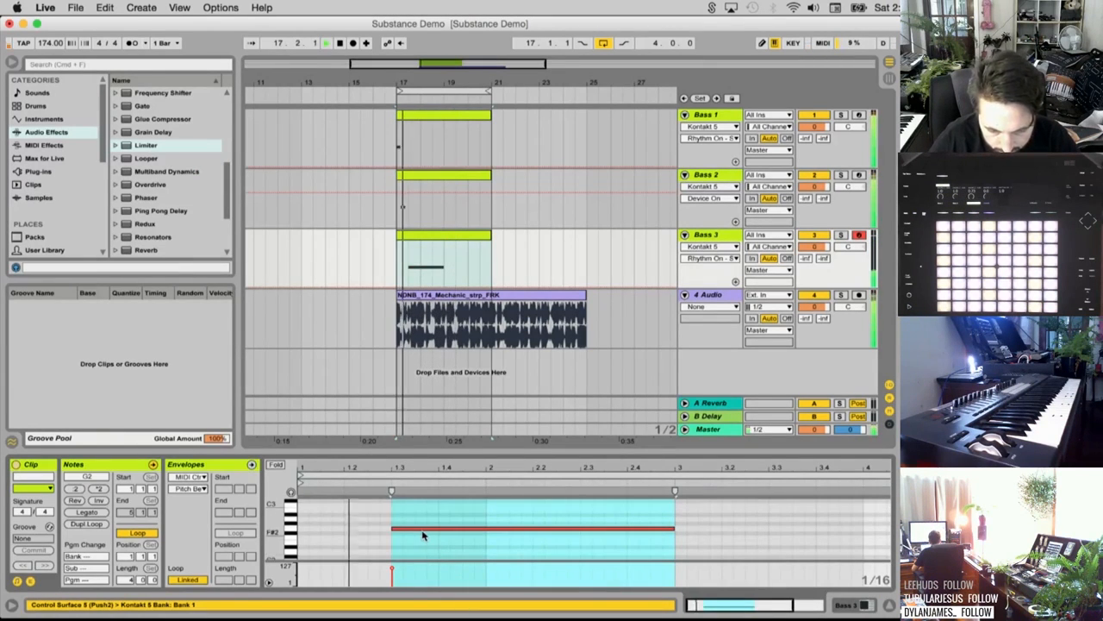
Delete the Bass 2 clip and open the Bass 1 clip's notes while playing the loop
left_click(453, 118)
double_click(711, 121)
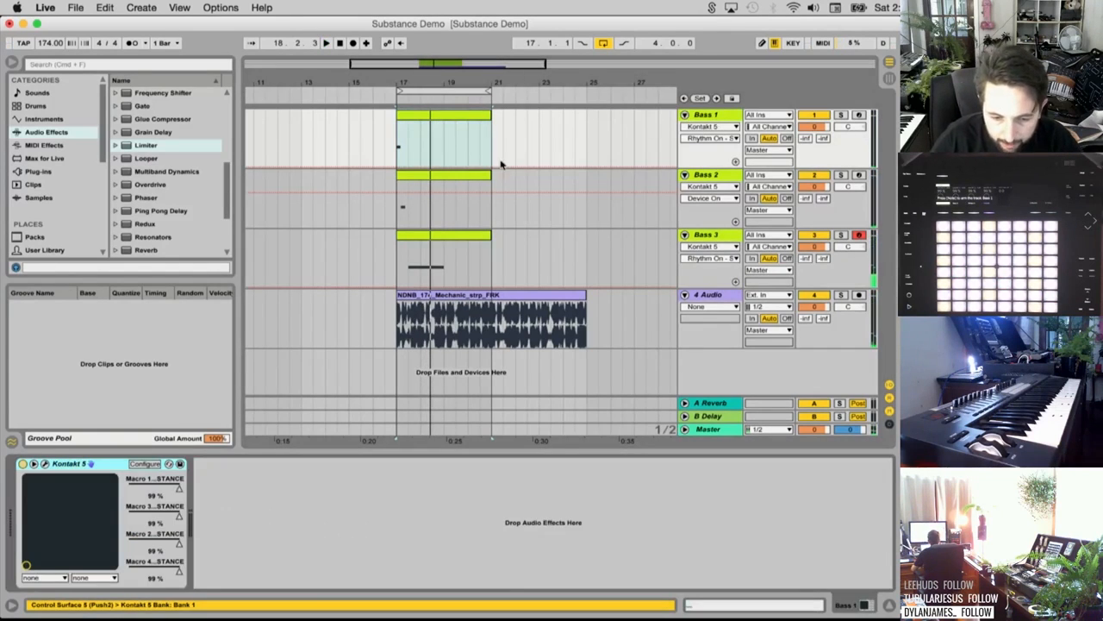
left_click(458, 175)
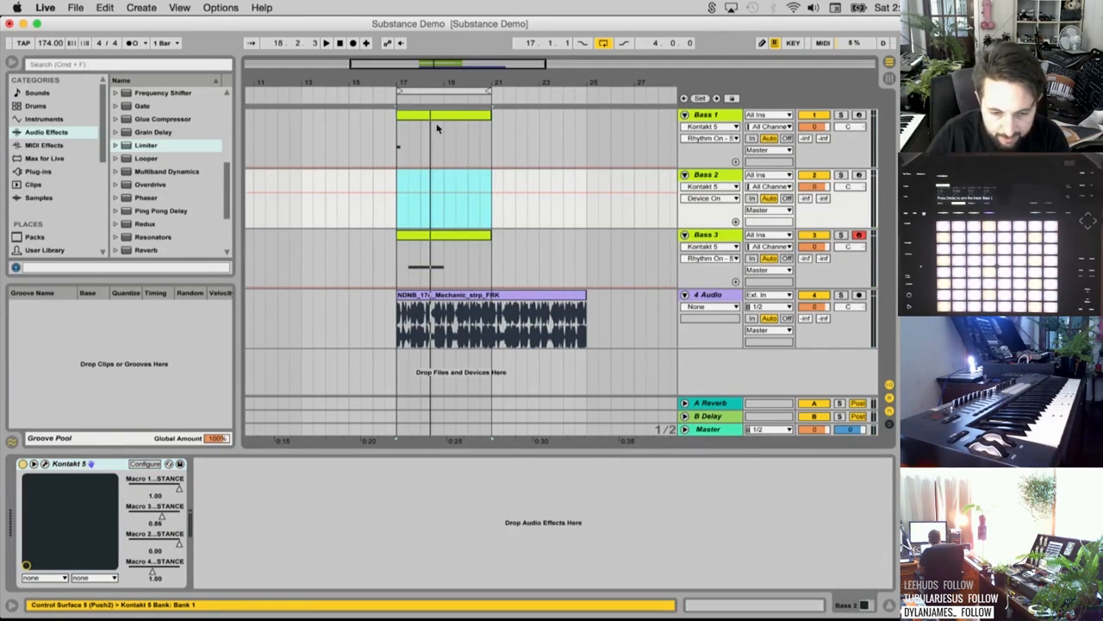
double_click(429, 118)
key("space")
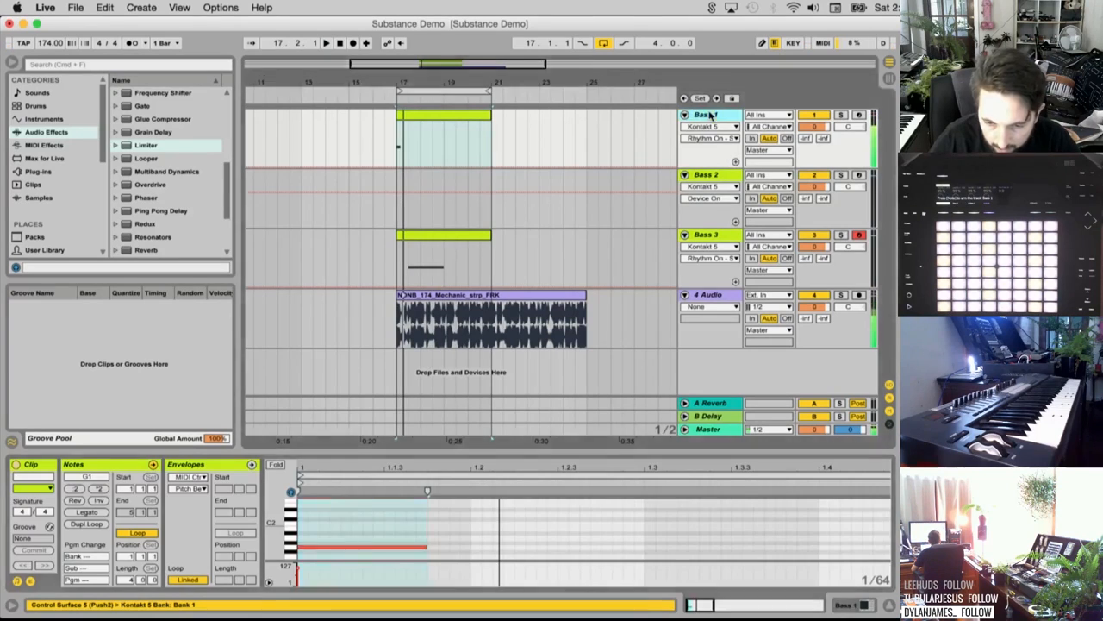
Load the Game Bass preset in Bass 1's Substance instrument, play it in the loop and close the instrument window
double_click(708, 116)
left_click(46, 464)
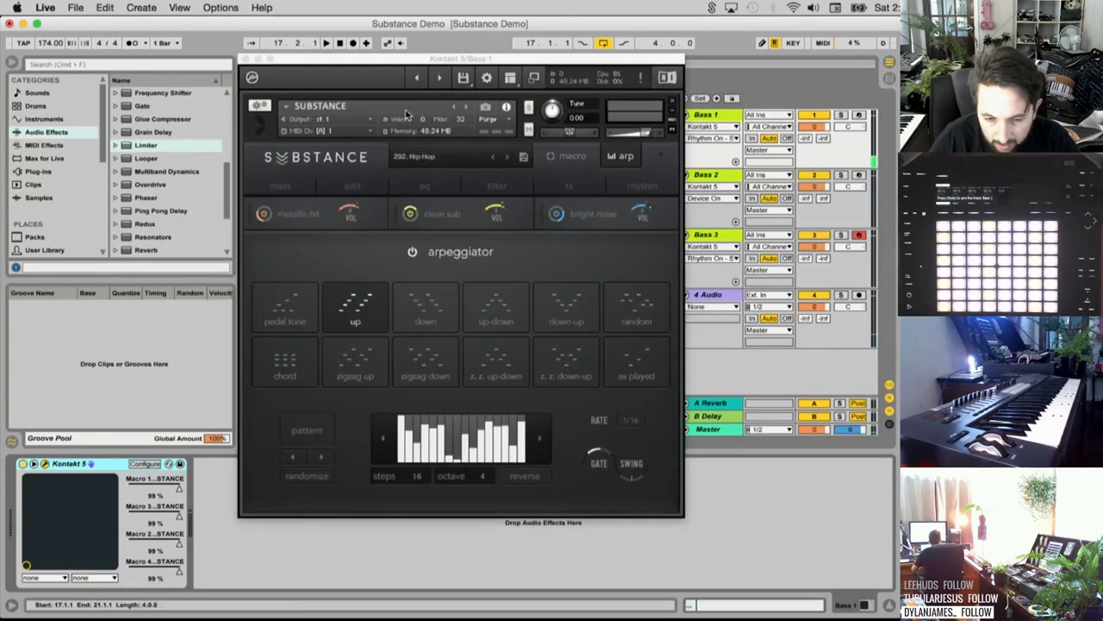
left_click(418, 156)
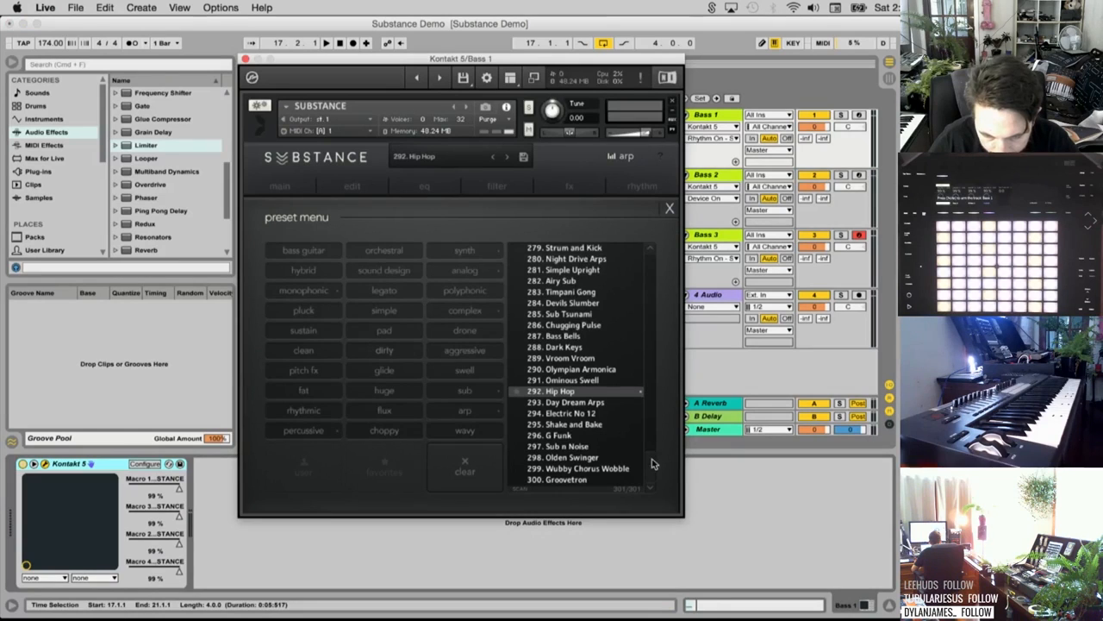
left_click_drag(651, 463, 657, 428)
left_click(586, 357)
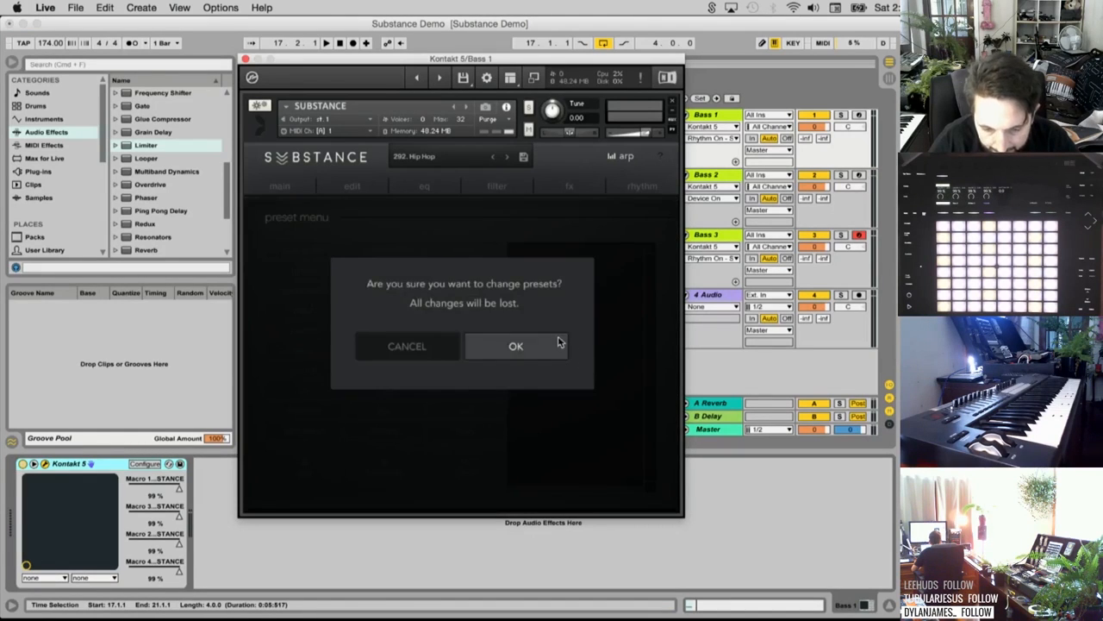
left_click(543, 345)
left_click(468, 30)
key("space")
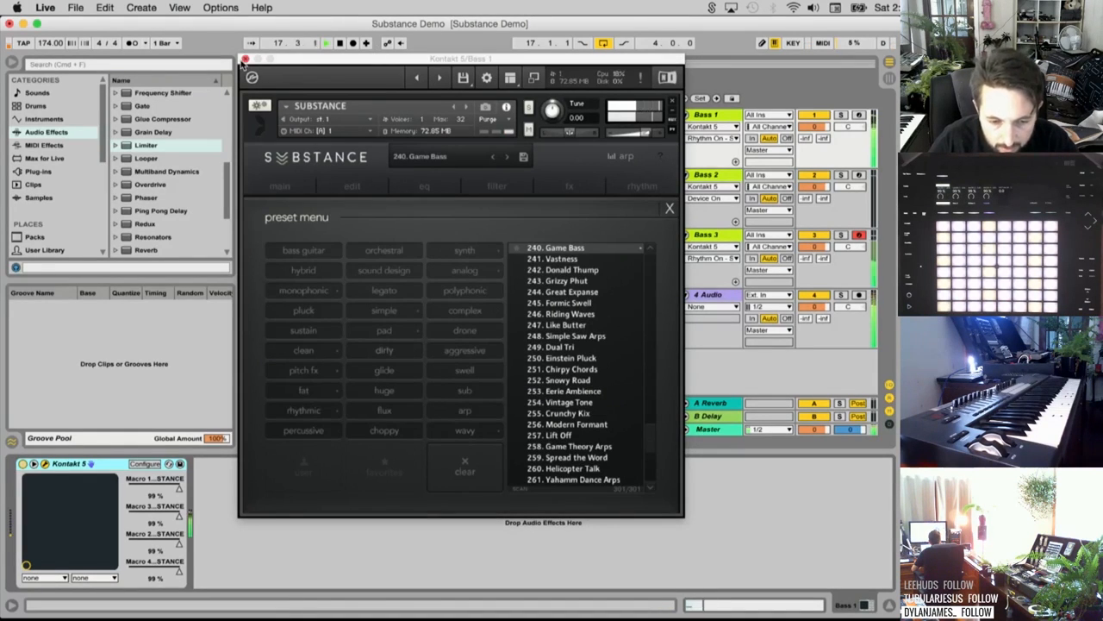
left_click(244, 63)
left_click(245, 58)
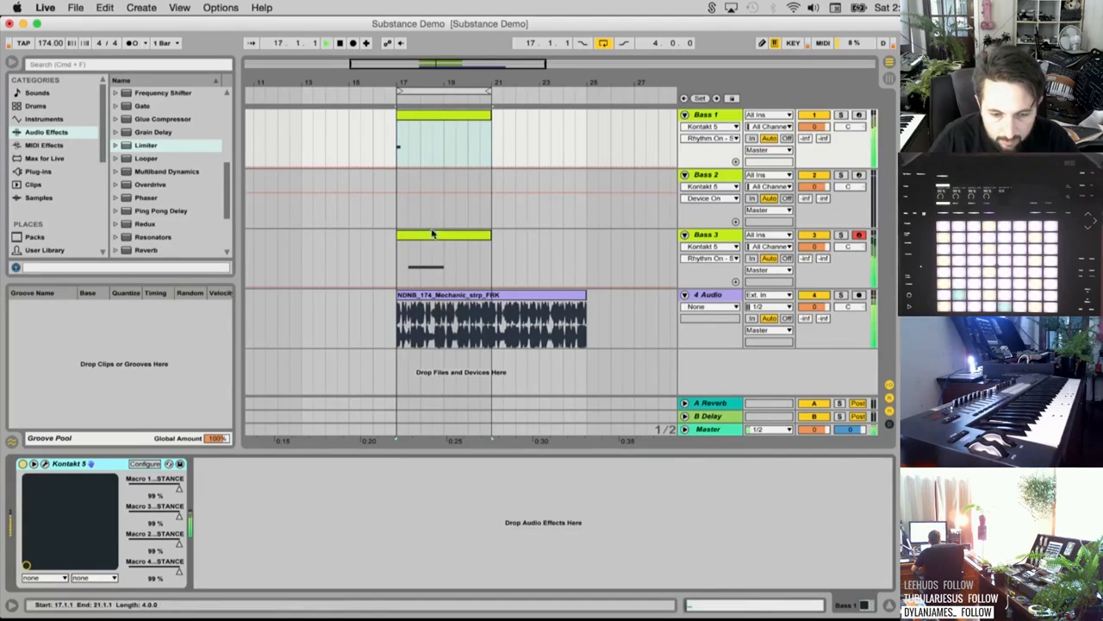
Copy the first beat of the Bass 1 clip, 17.1.1 to 17.2.1, onto the Bass 2 track at 17.2.1
left_click_drag(486, 83, 559, 252)
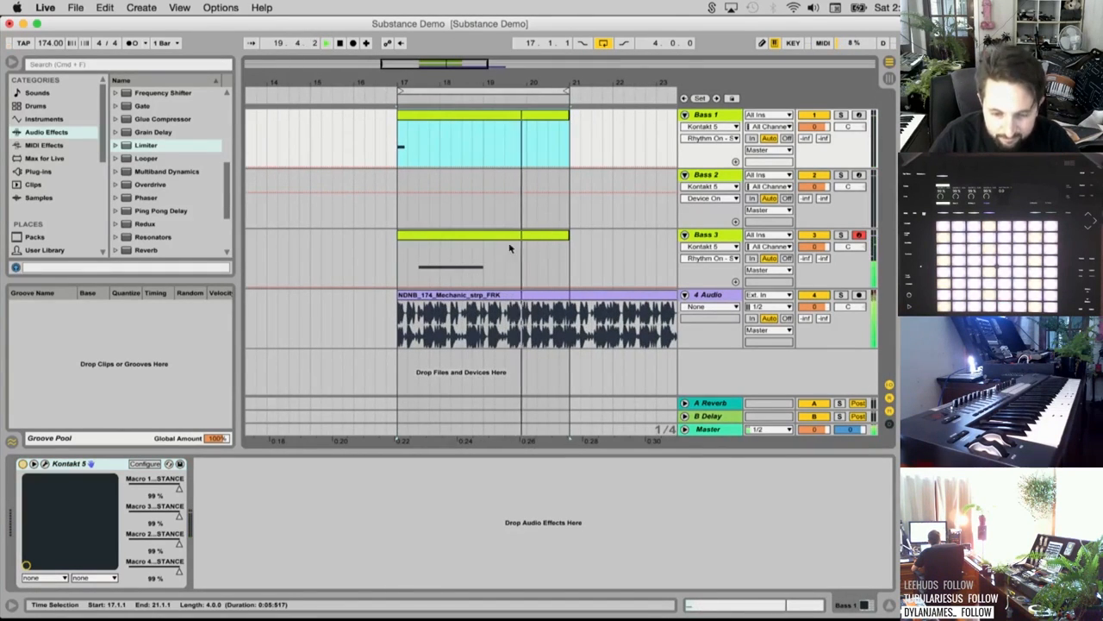
left_click_drag(398, 148, 407, 153)
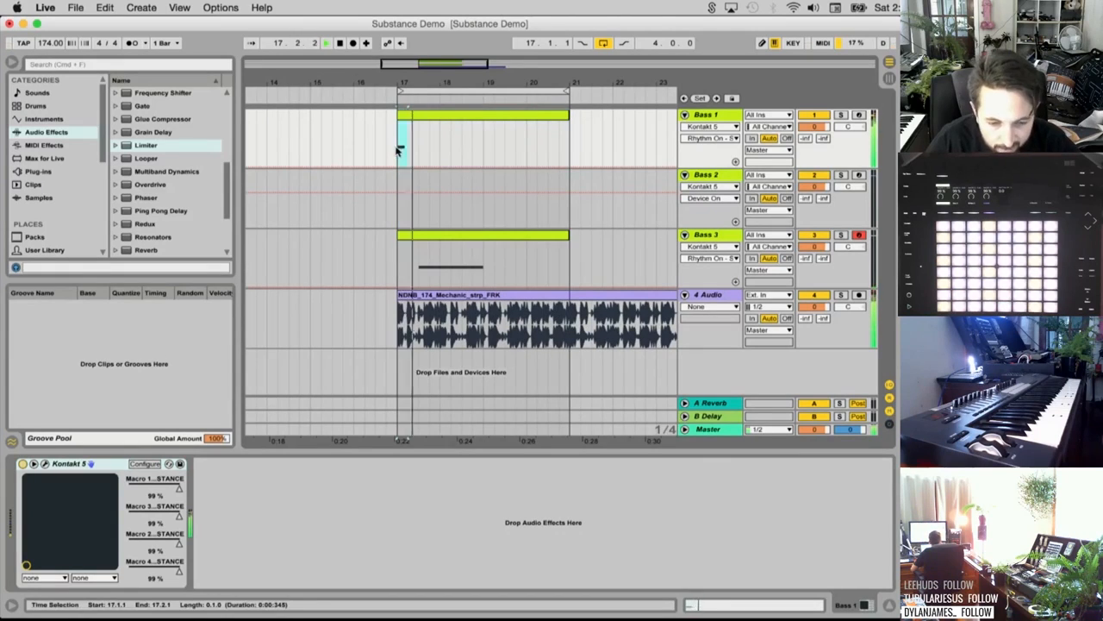
key("super+z")
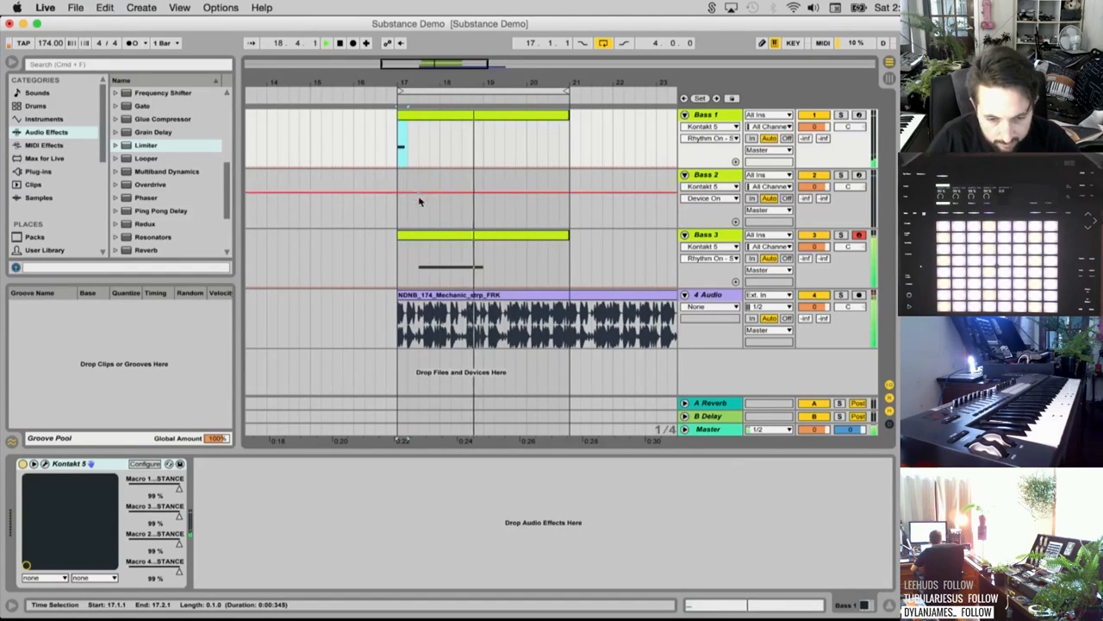
key("super+c")
left_click(408, 214)
key("super+v")
Open the short Bass 2 clip and raise its note to G2
left_click(712, 176)
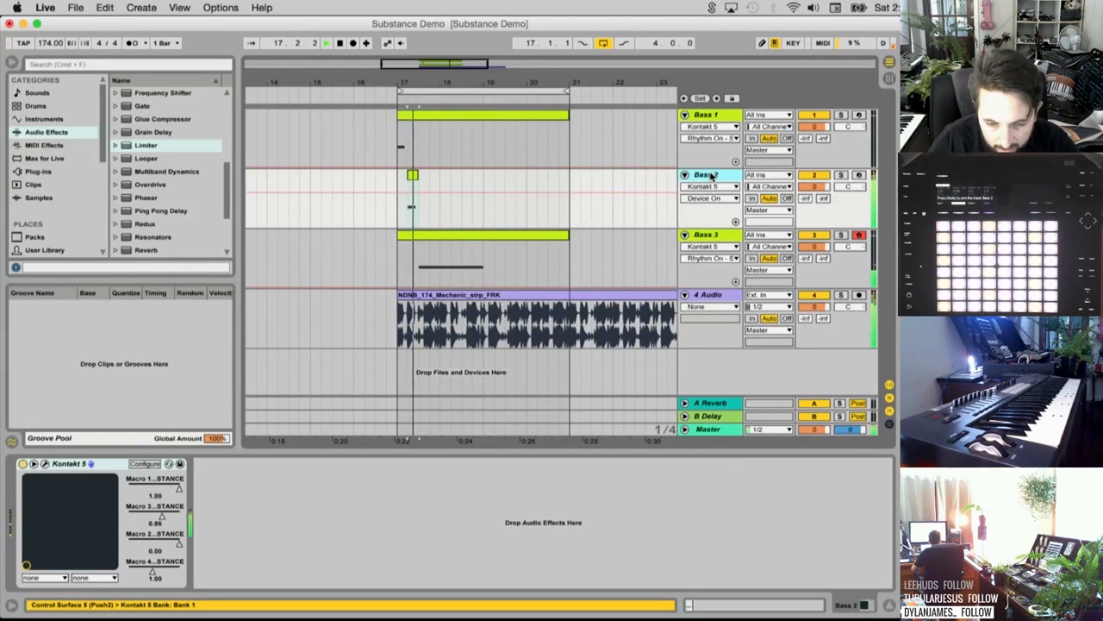
left_click(386, 225)
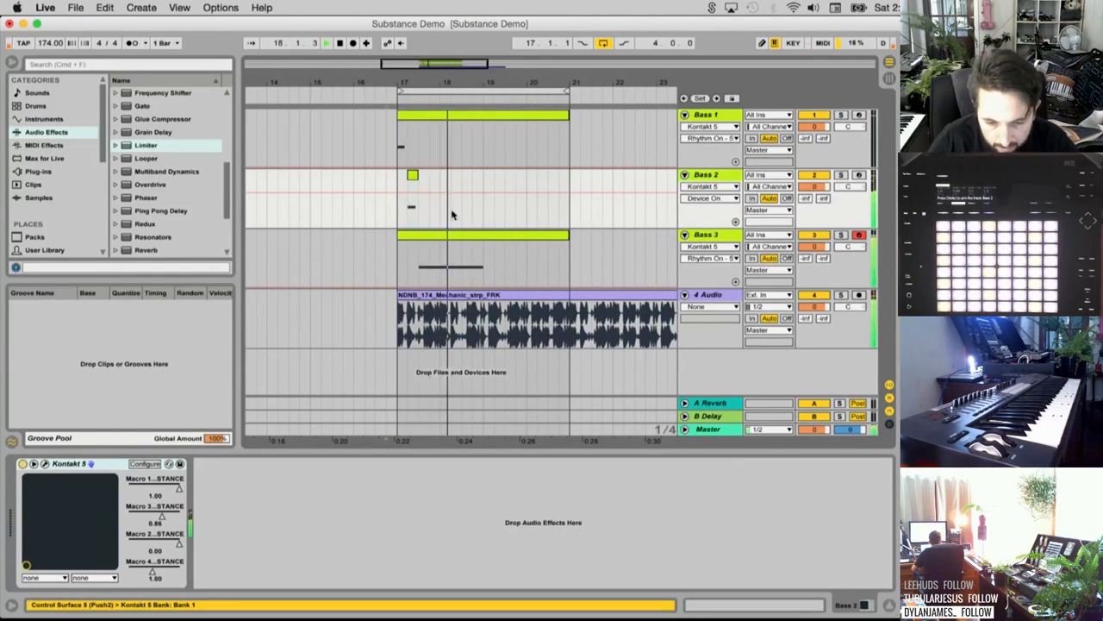
double_click(412, 175)
key("Delete")
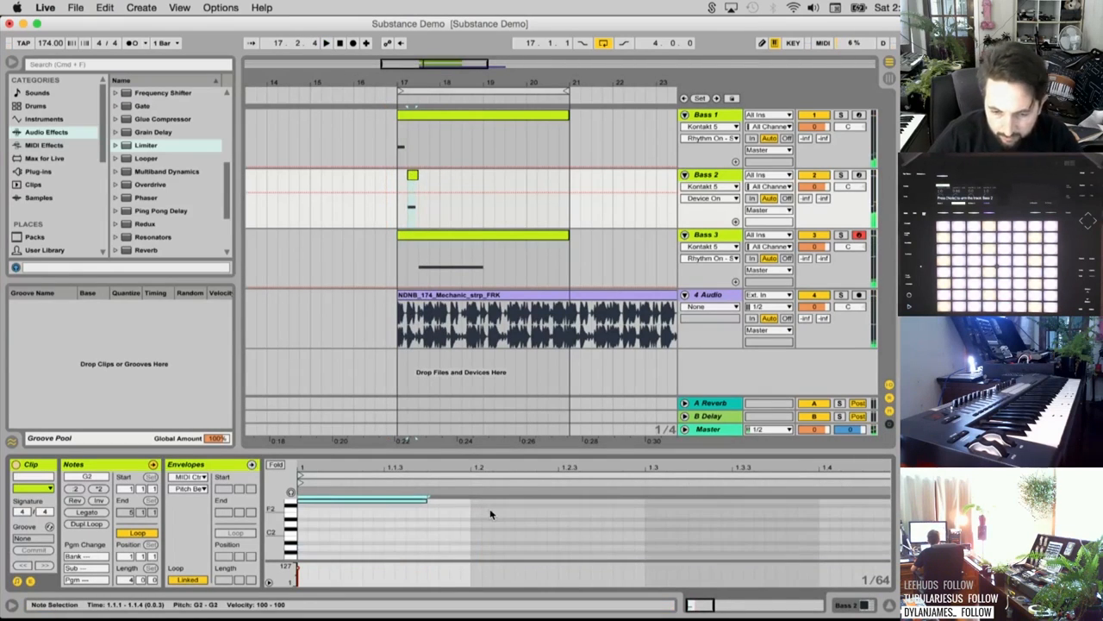
Load the Drop Tuning preset in Bass 2's Substance instrument, play it in the loop and close the instrument window
left_click(713, 177)
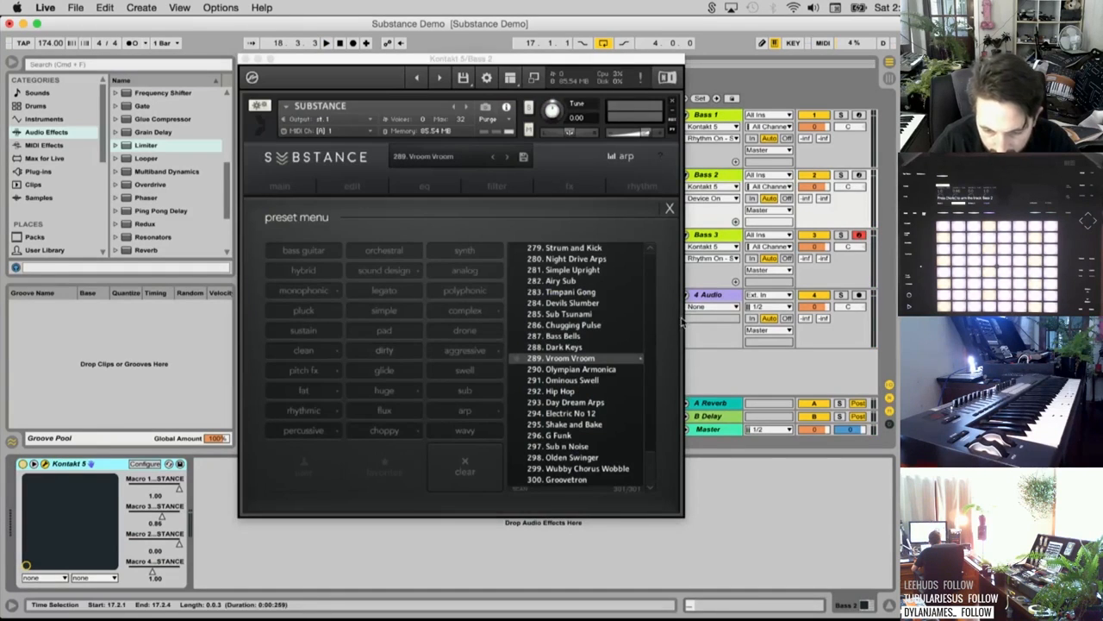
scroll(652, 433, "up", 15)
left_click(575, 348)
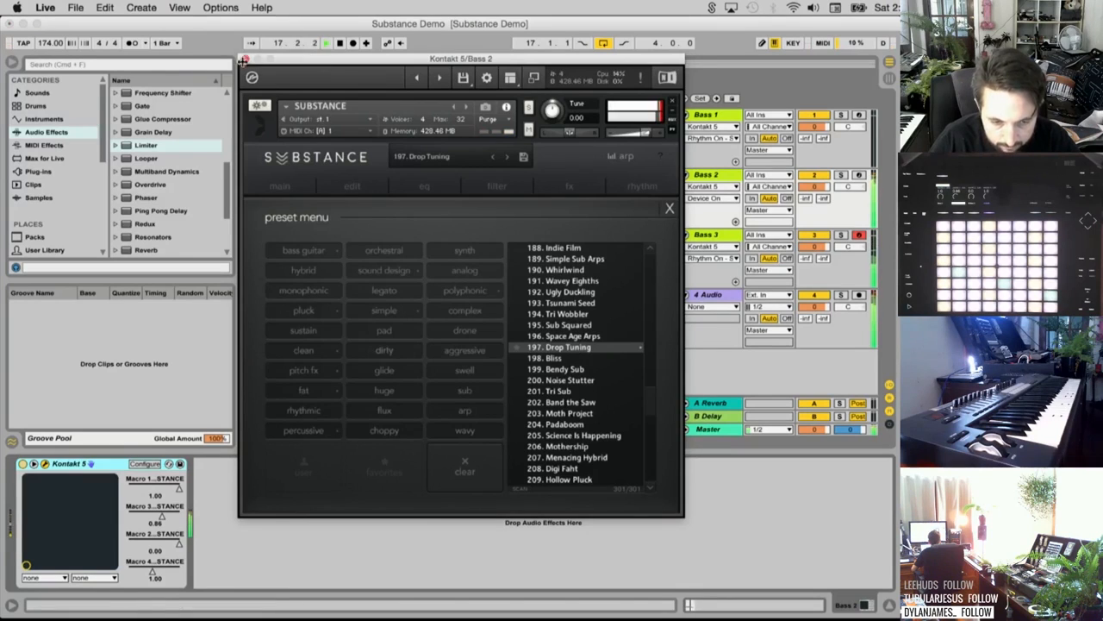
left_click(244, 58)
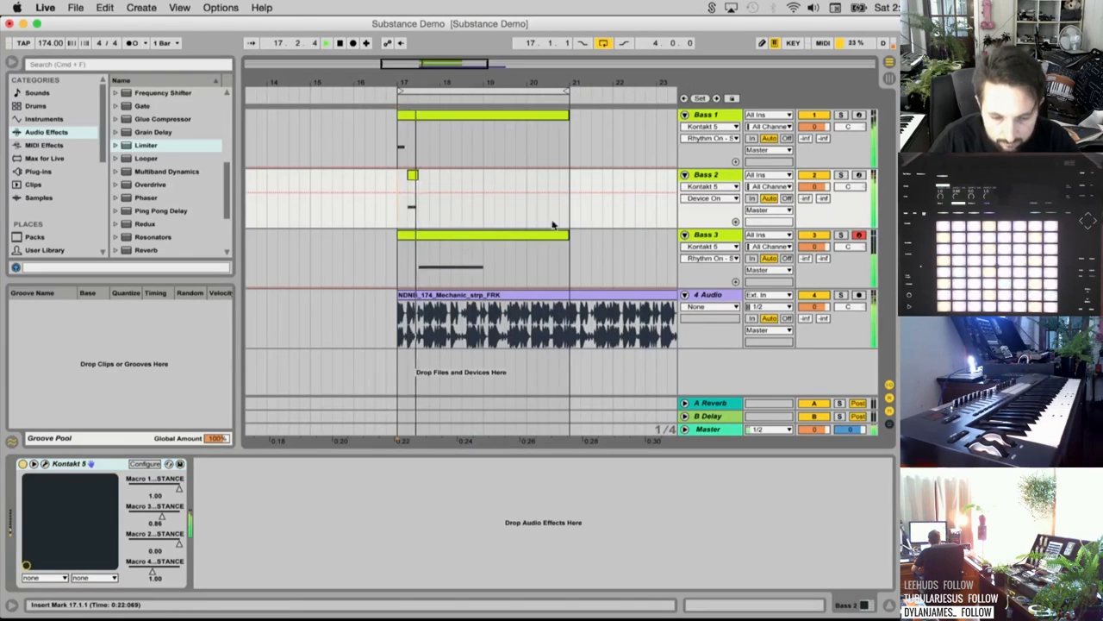
Set Bass 3's instrument macros to 45% for Macro 1, 20% for Macro 2, 38% for Macro 3 and 32% for Macro 4 while replaying the loop
left_click(727, 237)
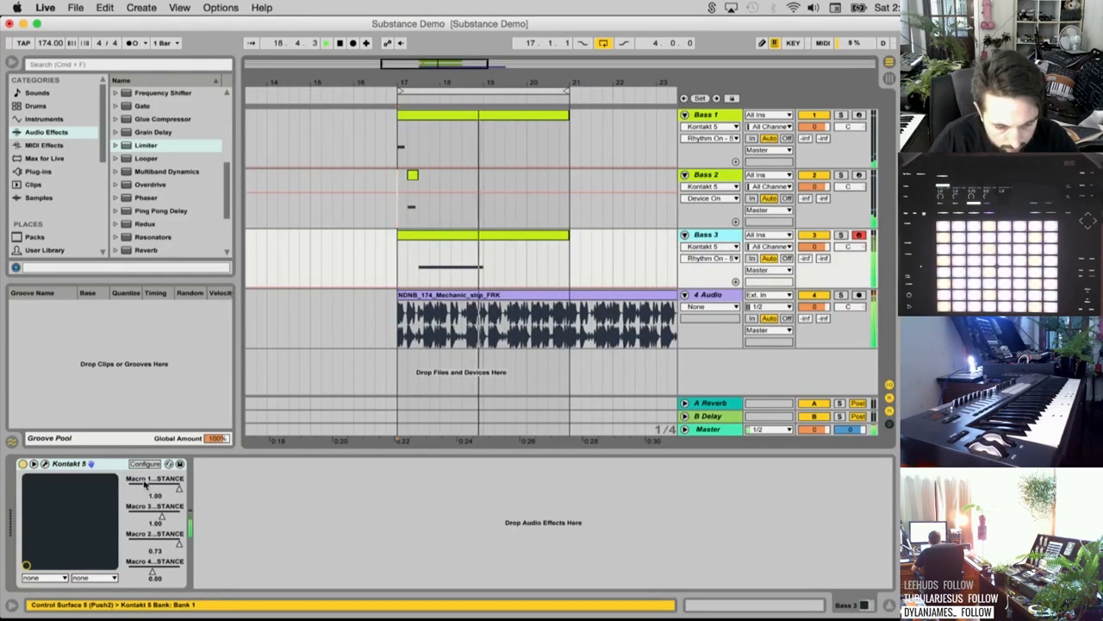
key("space")
key("space")
left_click_drag(178, 489, 153, 495)
key("space")
key("space")
key("space")
key("space")
key("space")
key("space")
key("space")
left_click(146, 549)
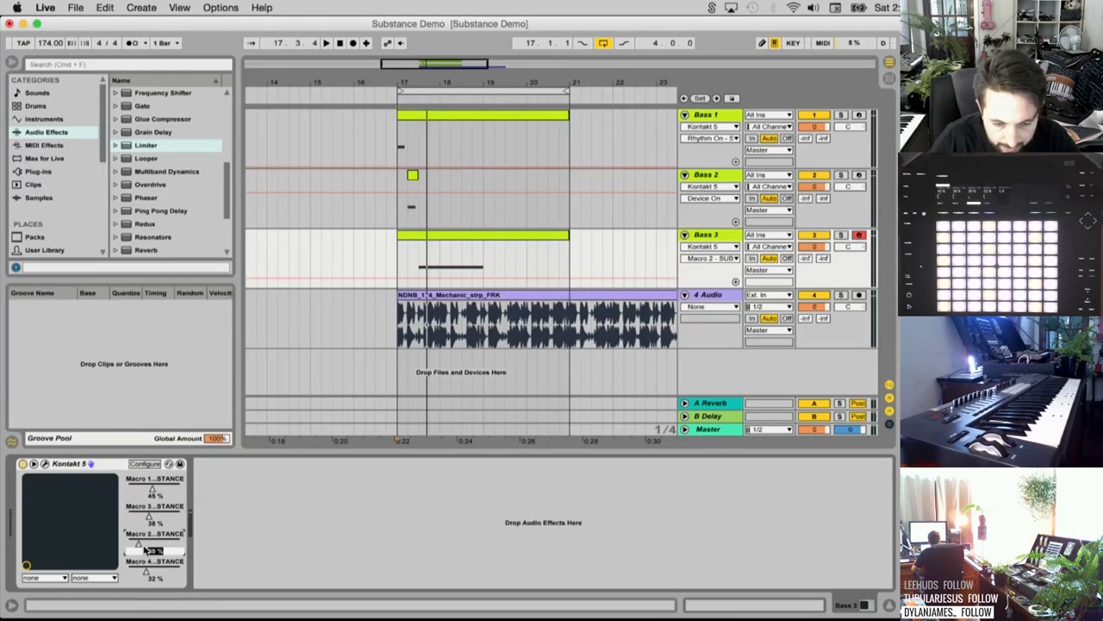
Draw a zigzag Macro 2 automation curve over Bass 3's long note from 17.3.1, ending at 0.71, and play the loop
left_click(420, 281)
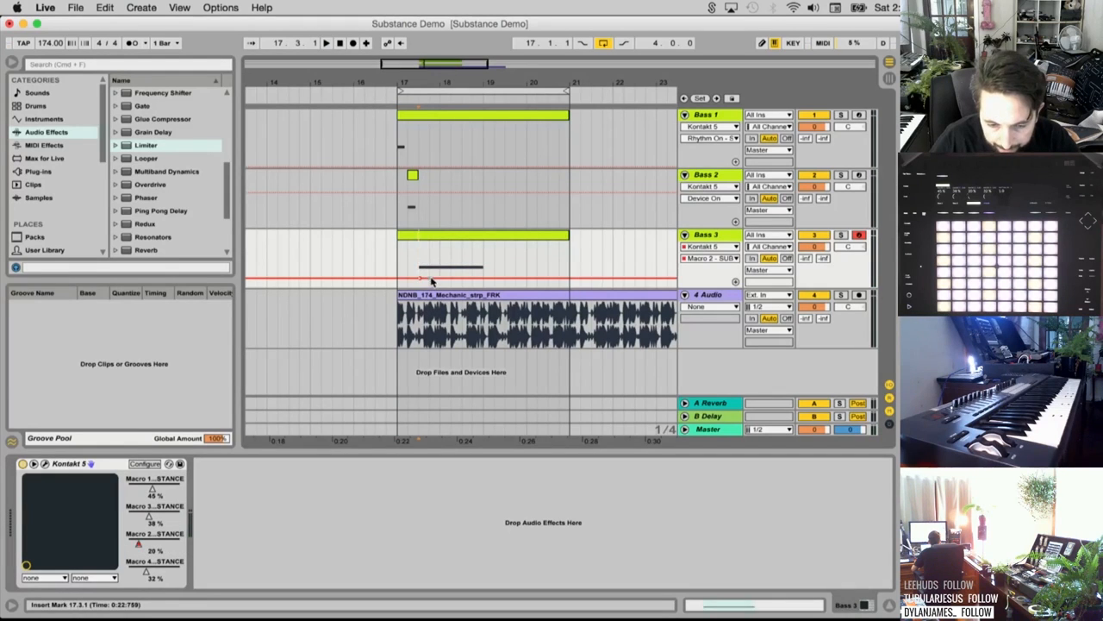
left_click_drag(433, 278, 484, 256)
key("space")
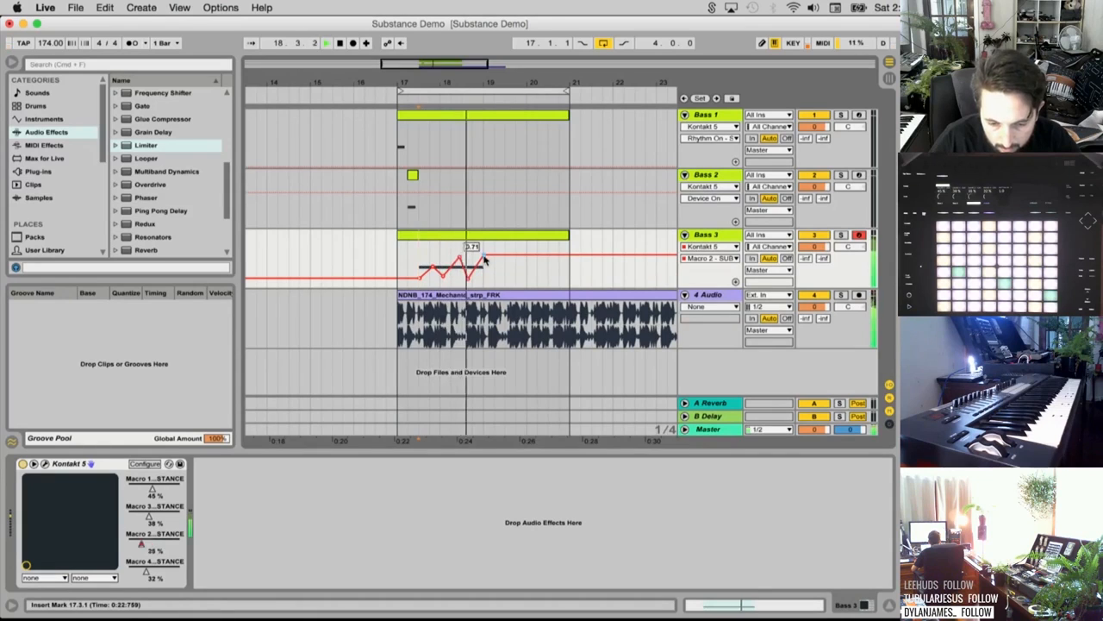
key("space")
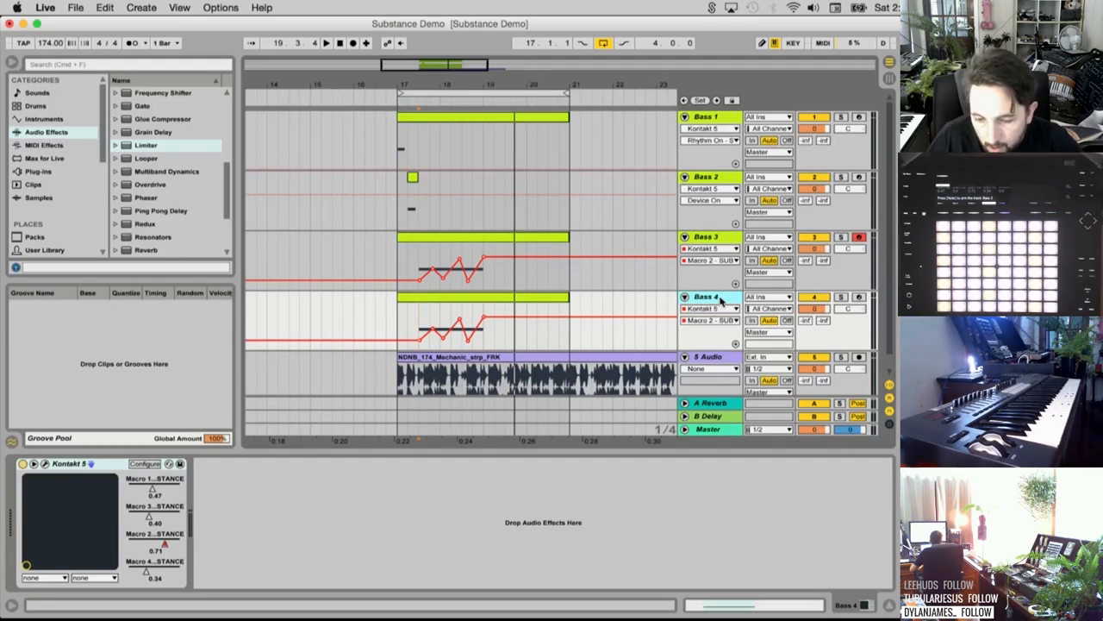
Group the Bass 1 to Bass 4 tracks and name the group Bass High
right_click(716, 122)
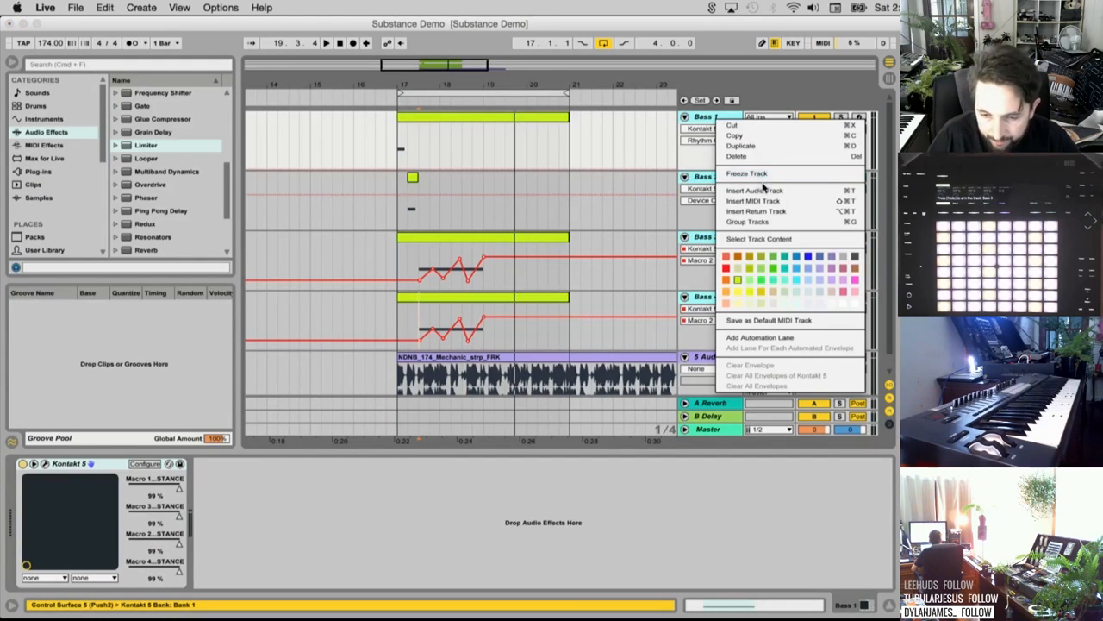
left_click(747, 222)
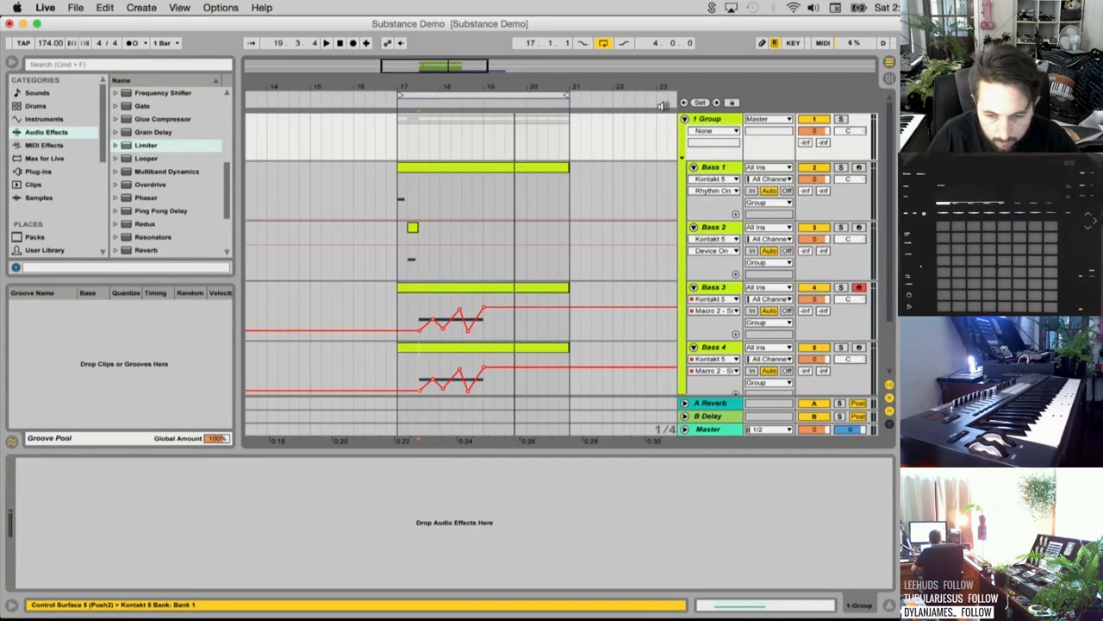
left_click(736, 123)
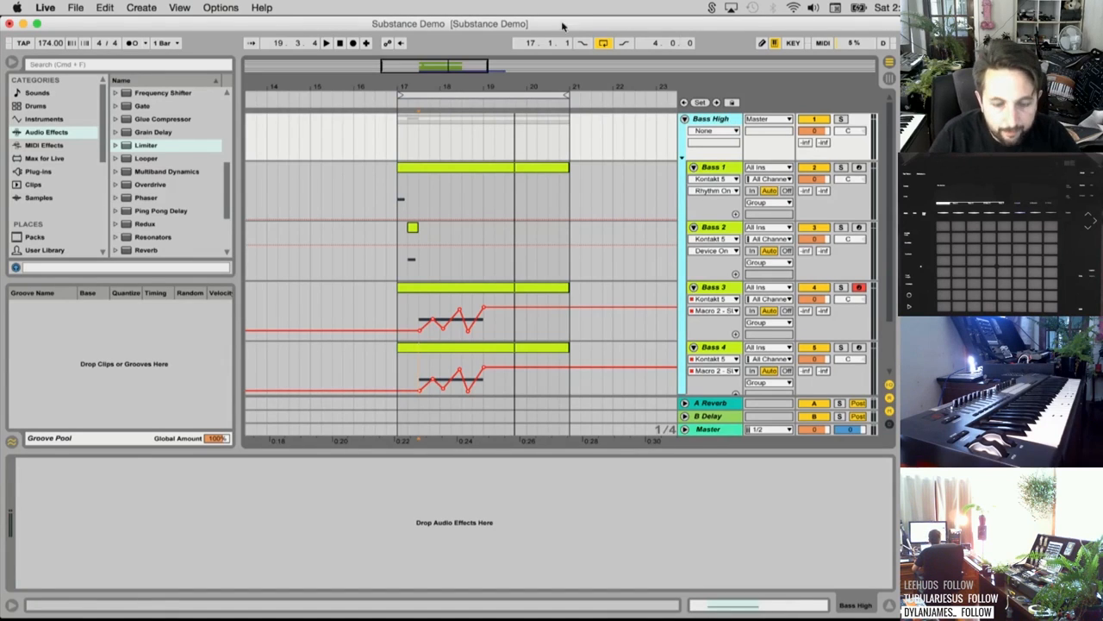
Add a high-pass Auto Filter to the Bass High group at 66.7 Hz with 0% resonance and play the loop
scroll(154, 138, "up", 5)
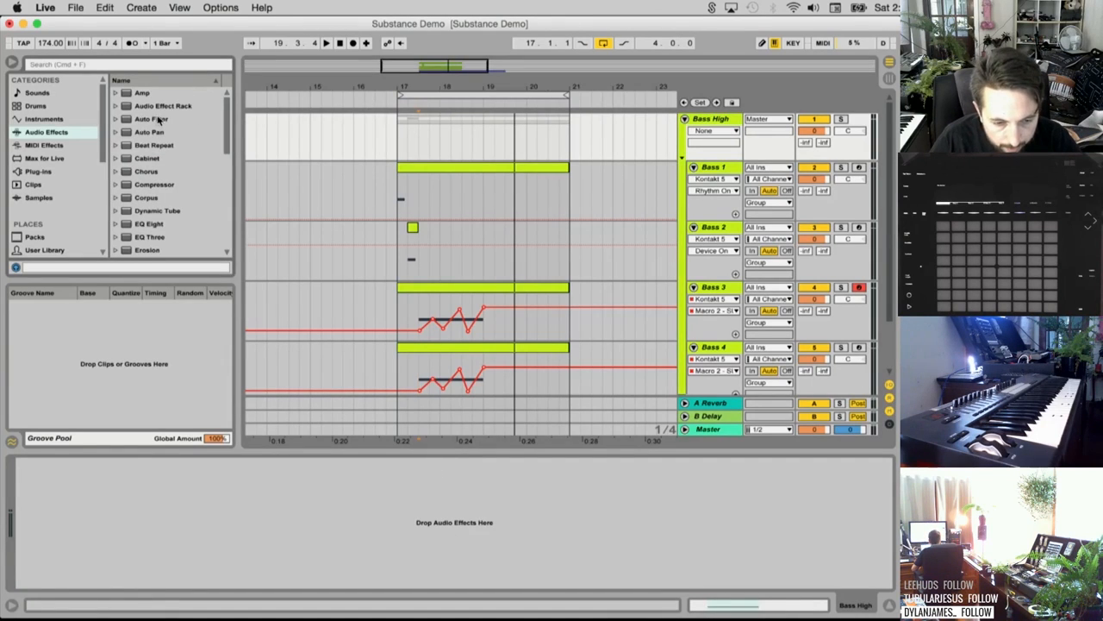
double_click(155, 119)
left_click(78, 555)
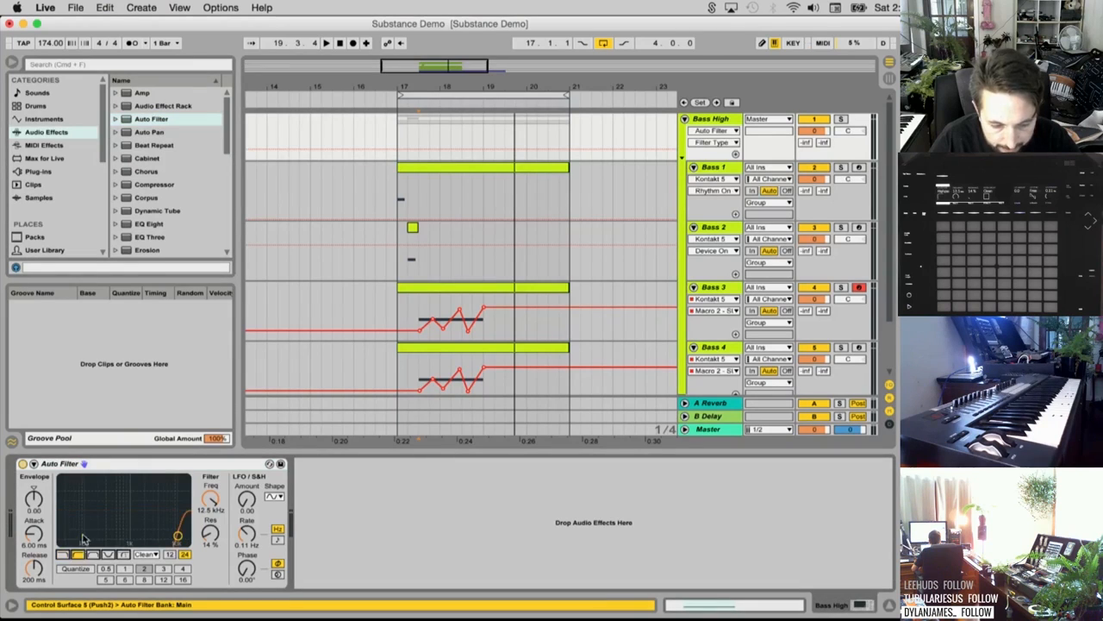
left_click_drag(84, 536, 84, 541)
key("space")
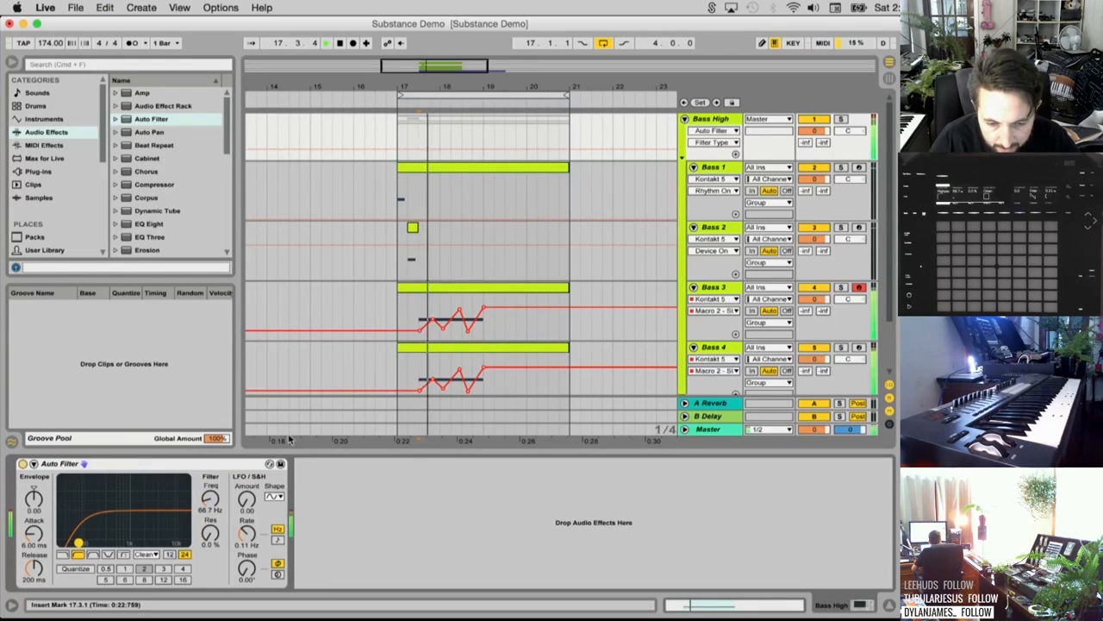
key("space")
left_click(402, 210)
key("space")
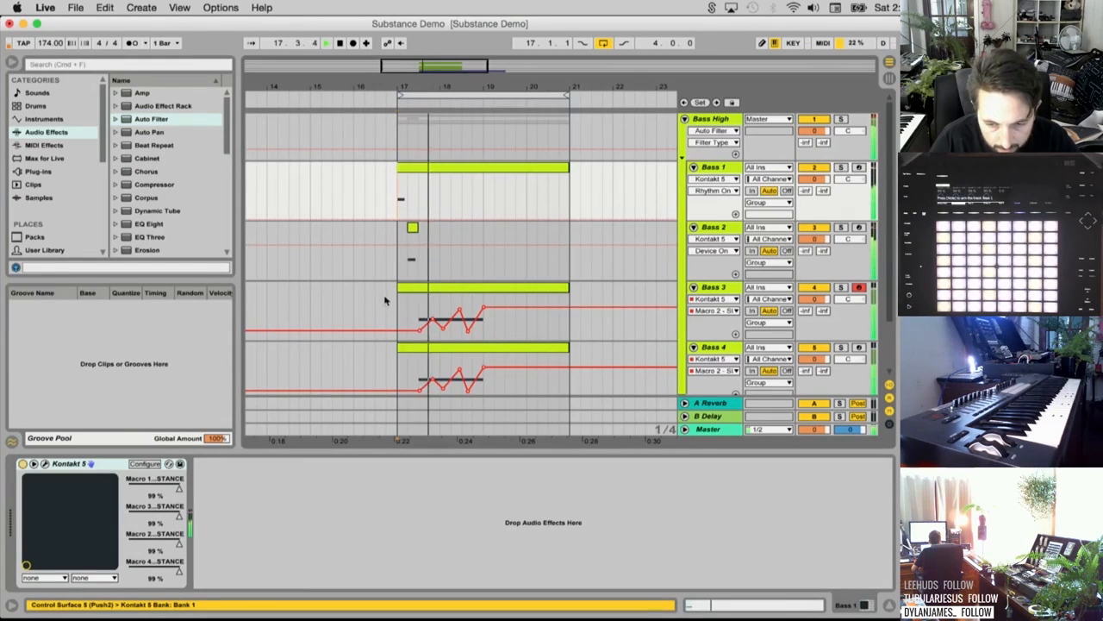
Insert a MIDI track named Sub below the Bass High group and copy Bass 4's Kontakt 5 instrument onto it
left_click(702, 119)
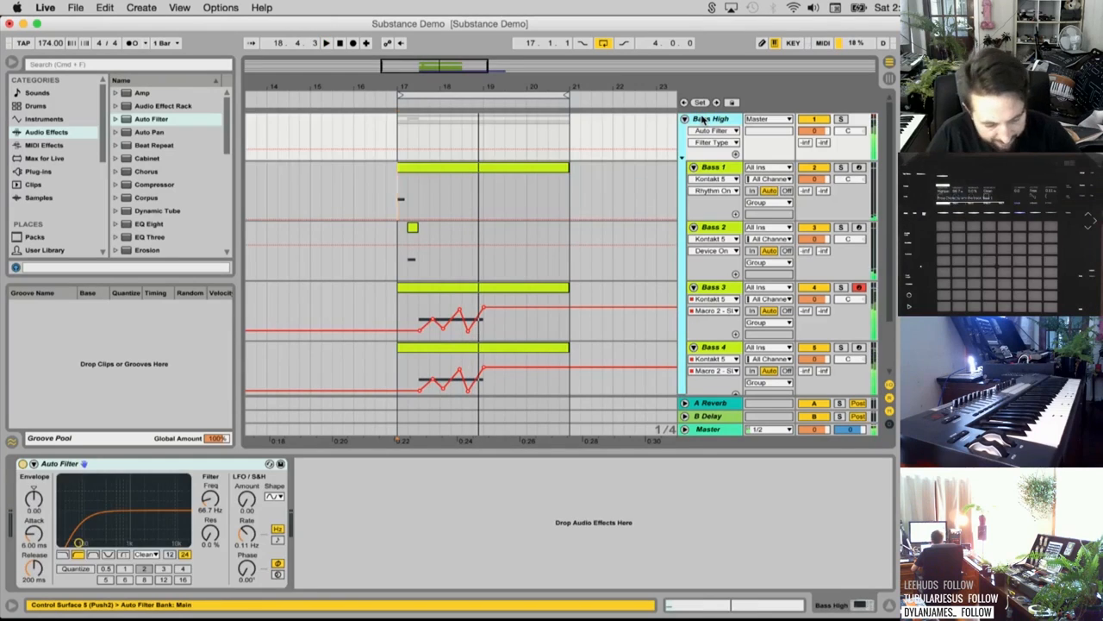
key("super+shift+t")
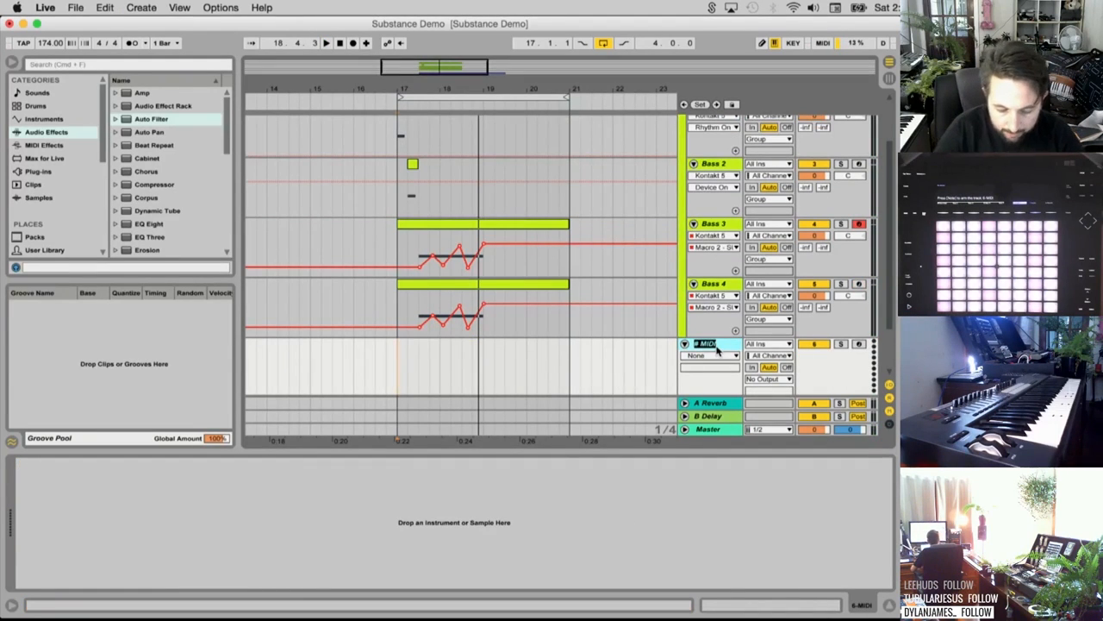
left_click(713, 284)
left_click_drag(56, 466, 620, 327)
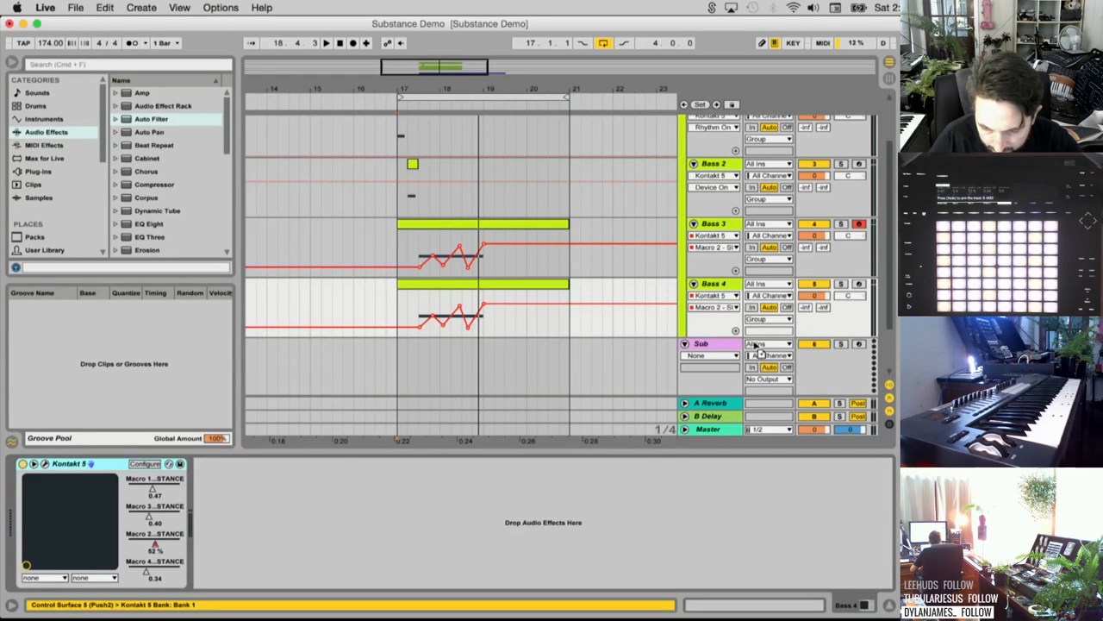
left_click_drag(730, 346, 730, 347)
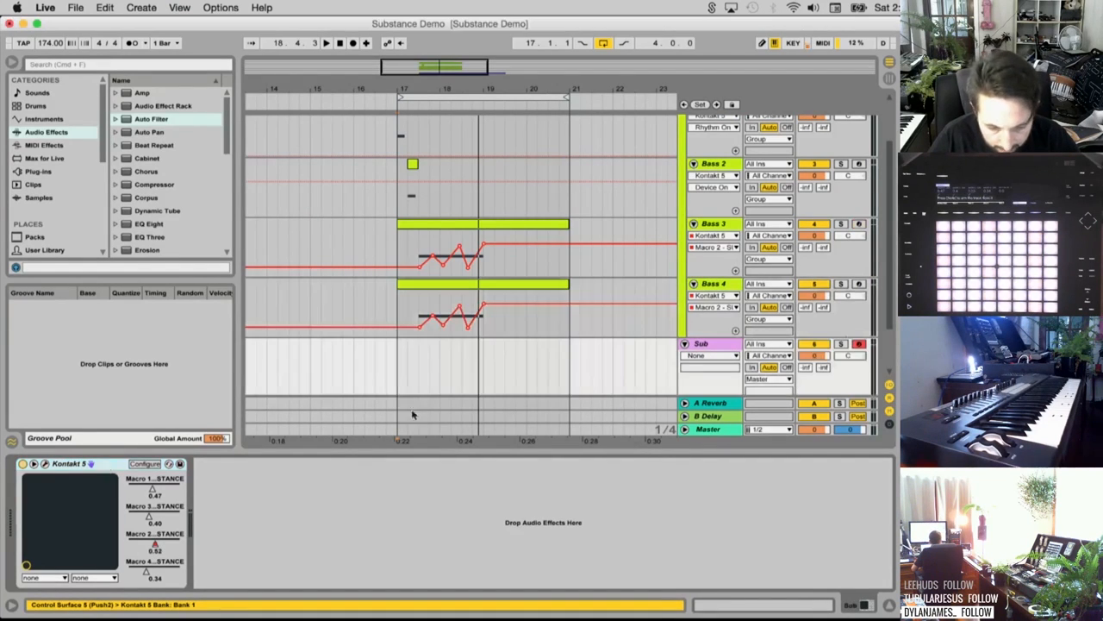
left_click(568, 355)
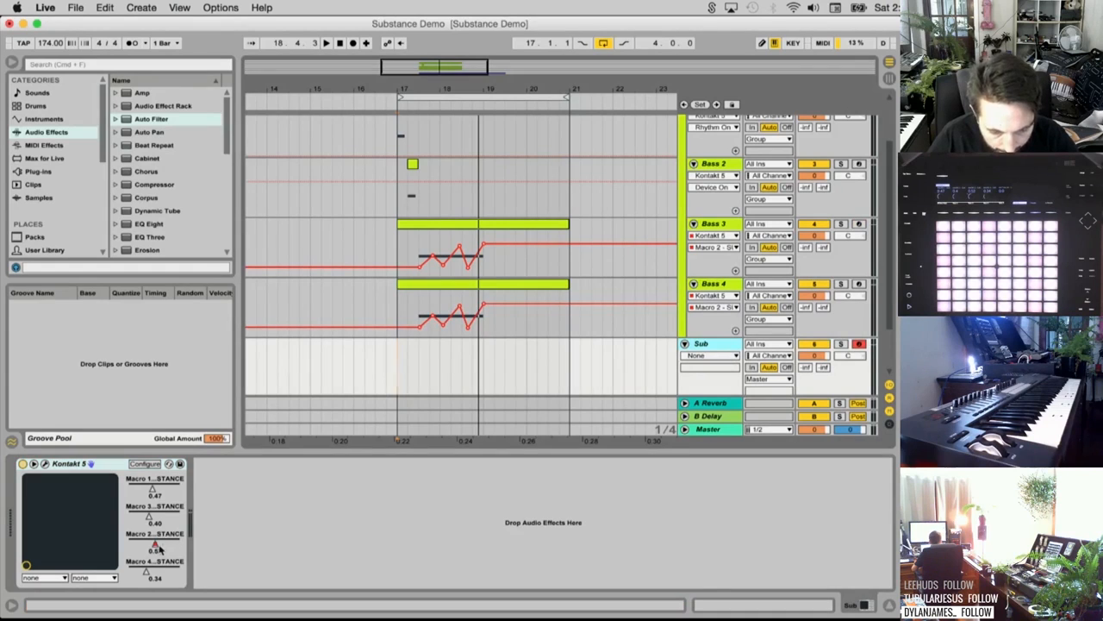
Delete the copied Macro 2 automation on the Sub track from 16.3.1 to 21.4.1
left_click_drag(158, 548, 157, 543)
left_click_drag(599, 343, 375, 358)
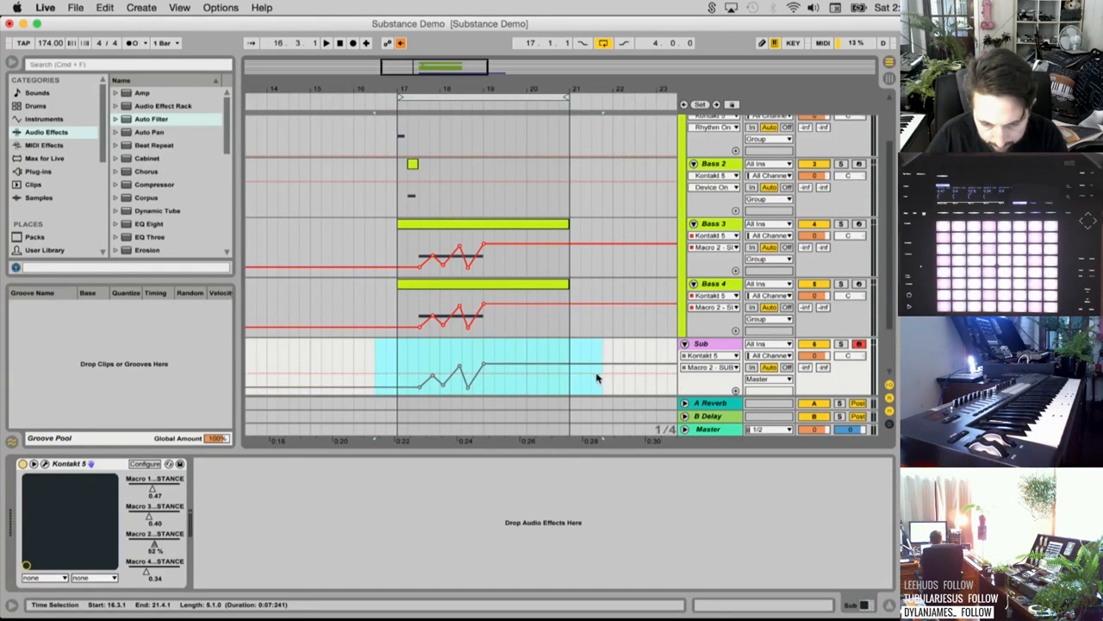
key("Delete")
Switch off the dirty saw and reso click layers in Sub's Substance instrument and change the clean sub source to sine sub
left_click(45, 465)
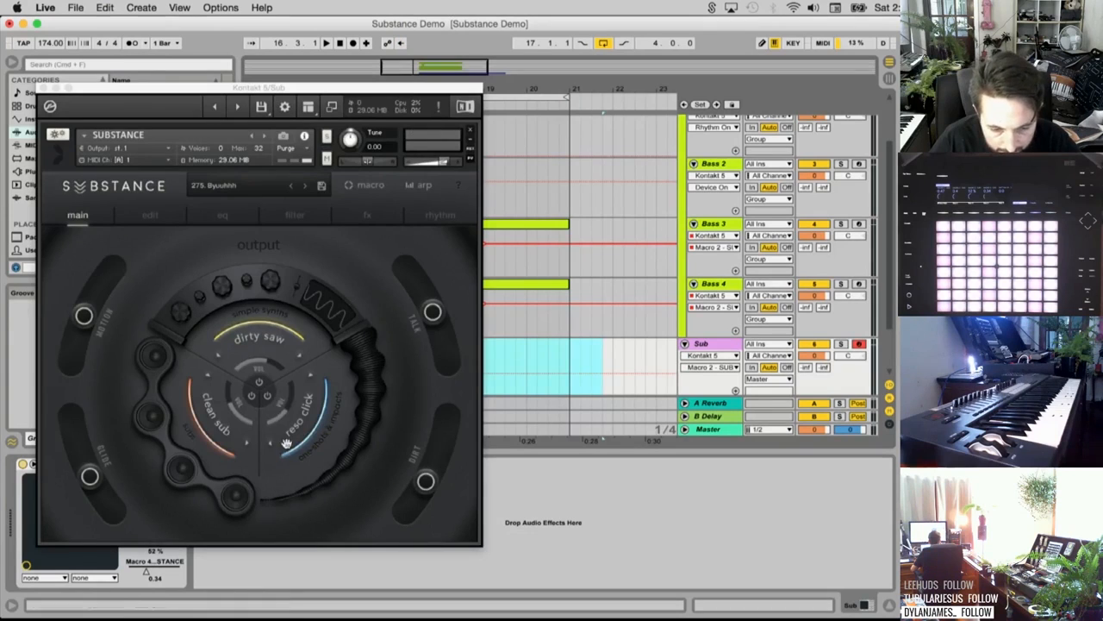
left_click(268, 396)
left_click(255, 397)
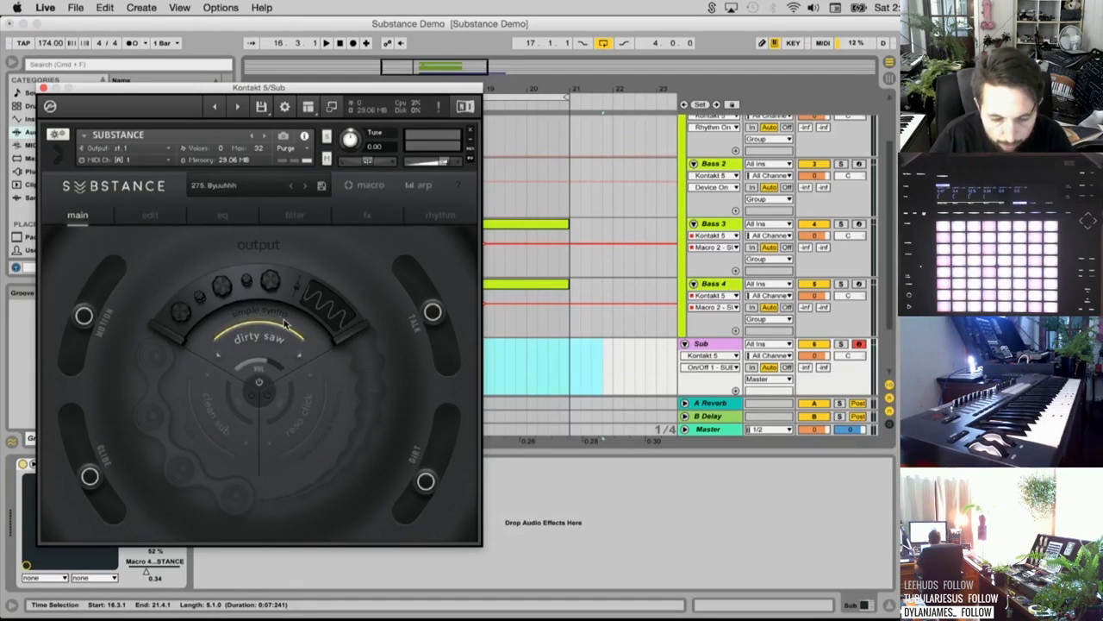
left_click(268, 392)
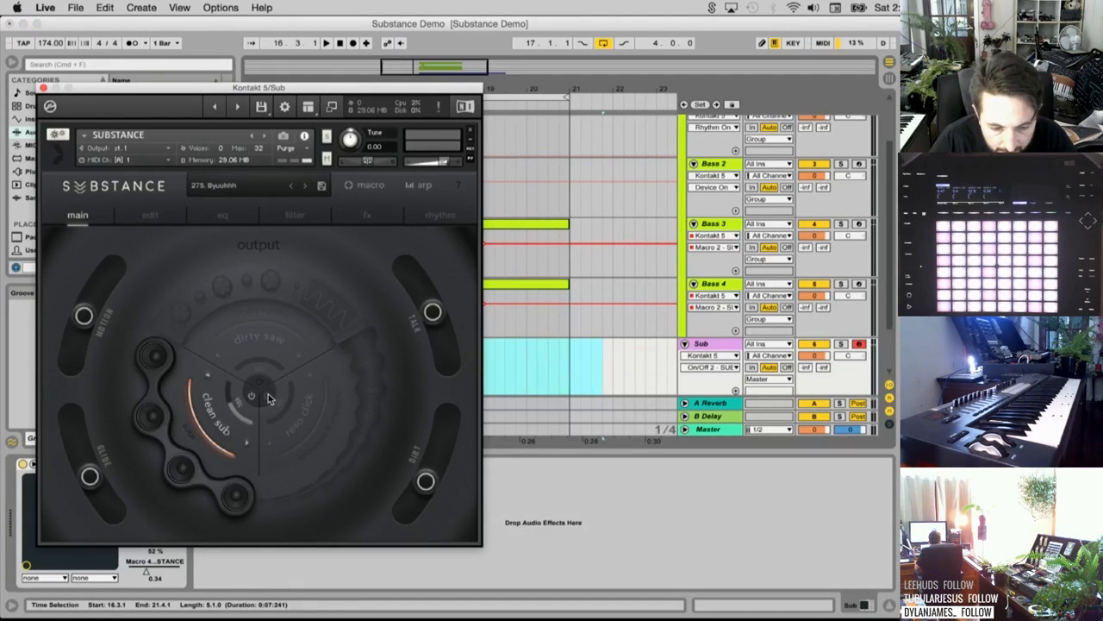
left_click(215, 412)
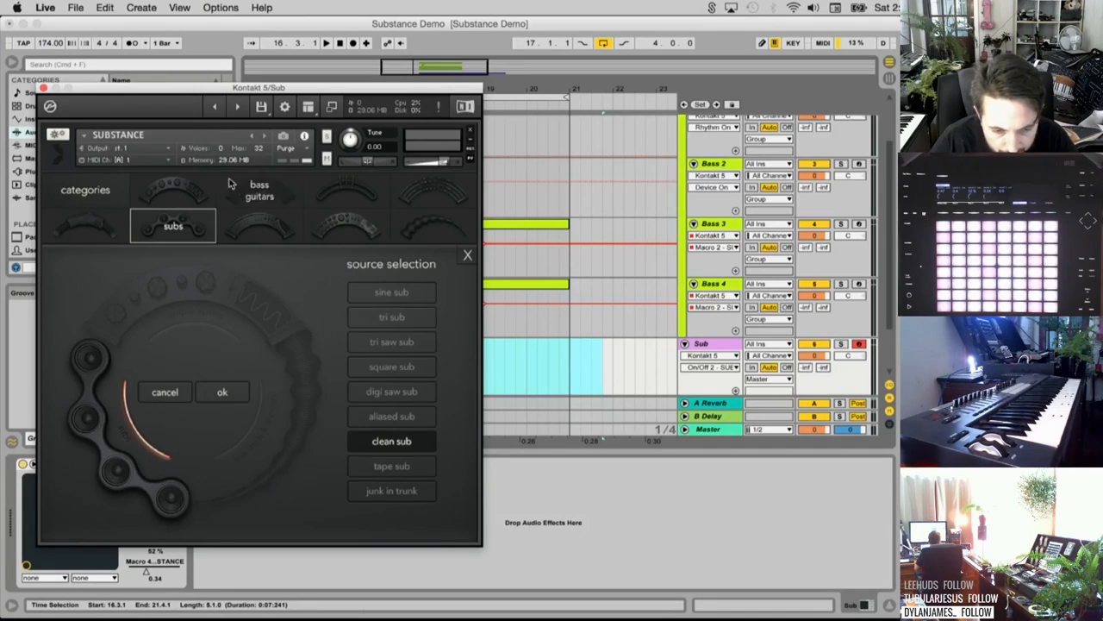
left_click(422, 297)
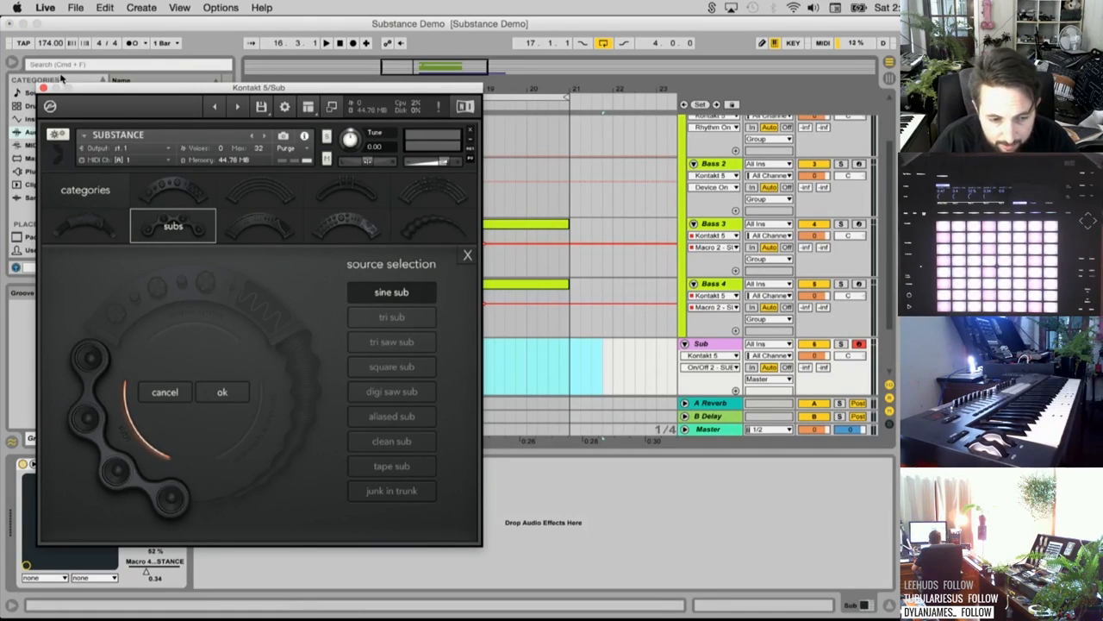
left_click(42, 88)
Audition the Sub track in solo and insert an empty MIDI clip on it from 17.1.1 to 21.1.1
left_click(397, 373)
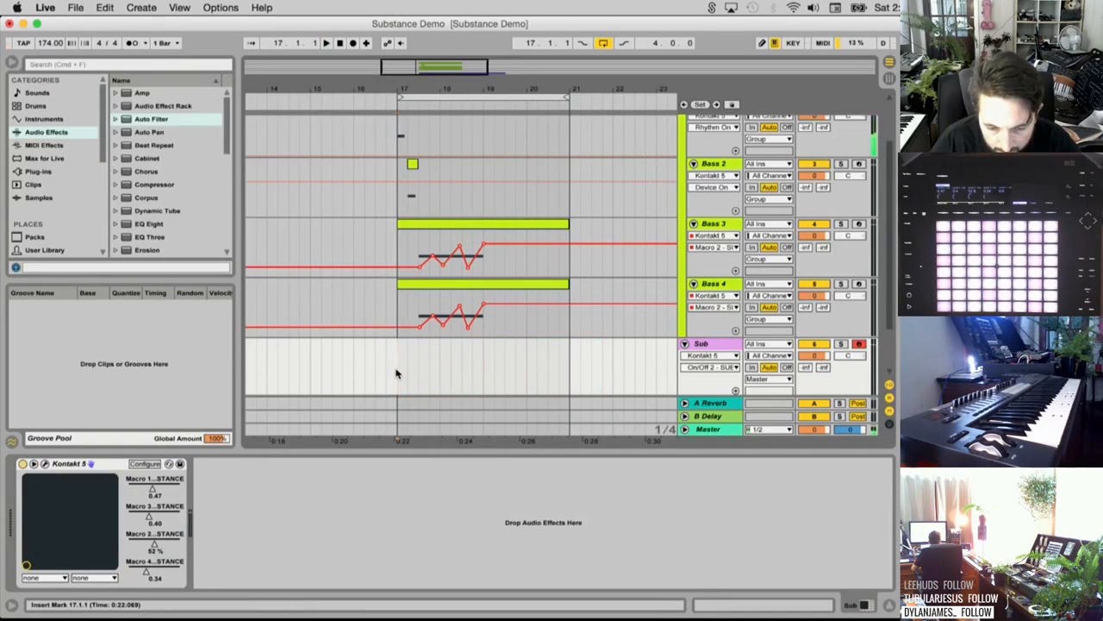
key("space")
left_click(840, 343)
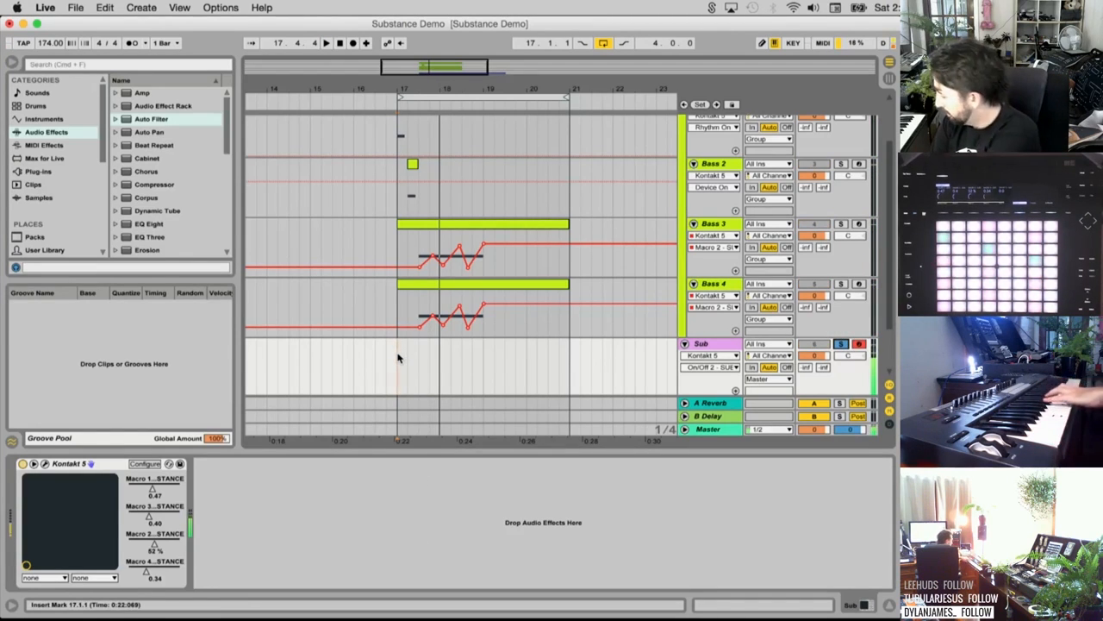
left_click_drag(398, 358, 442, 363)
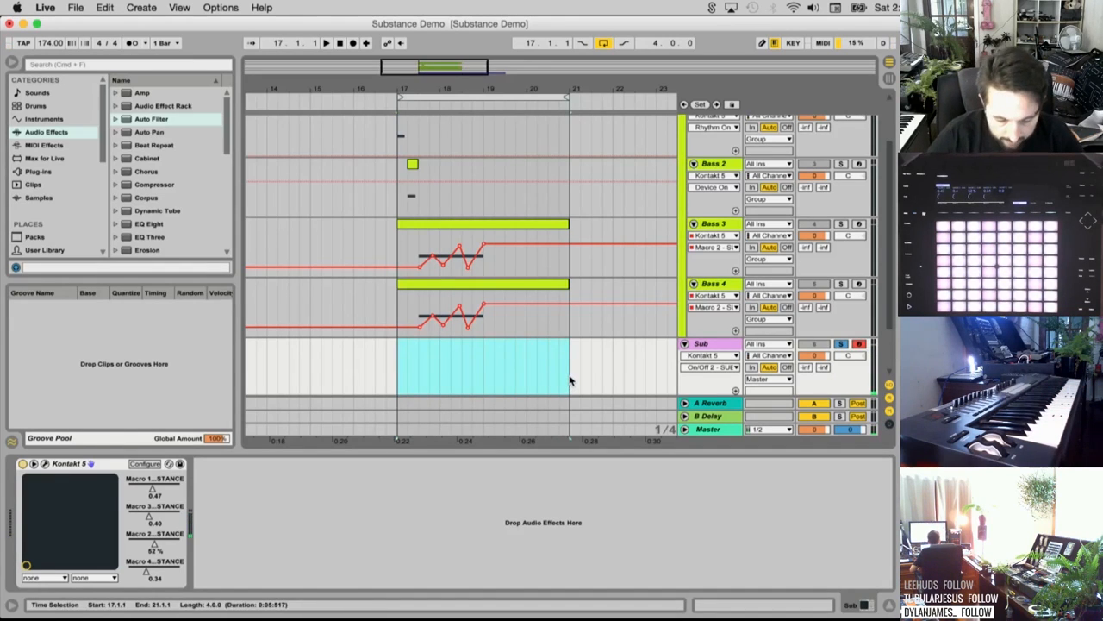
key("super+shift+m")
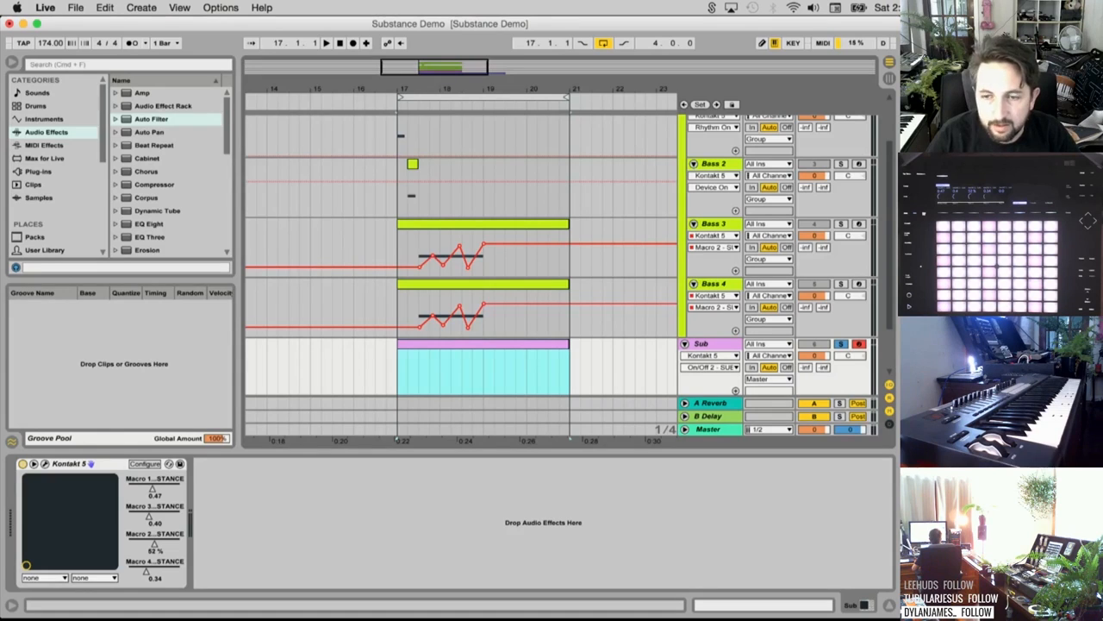
Play the loop with the Sub track's solo switched off
key("space")
key("space")
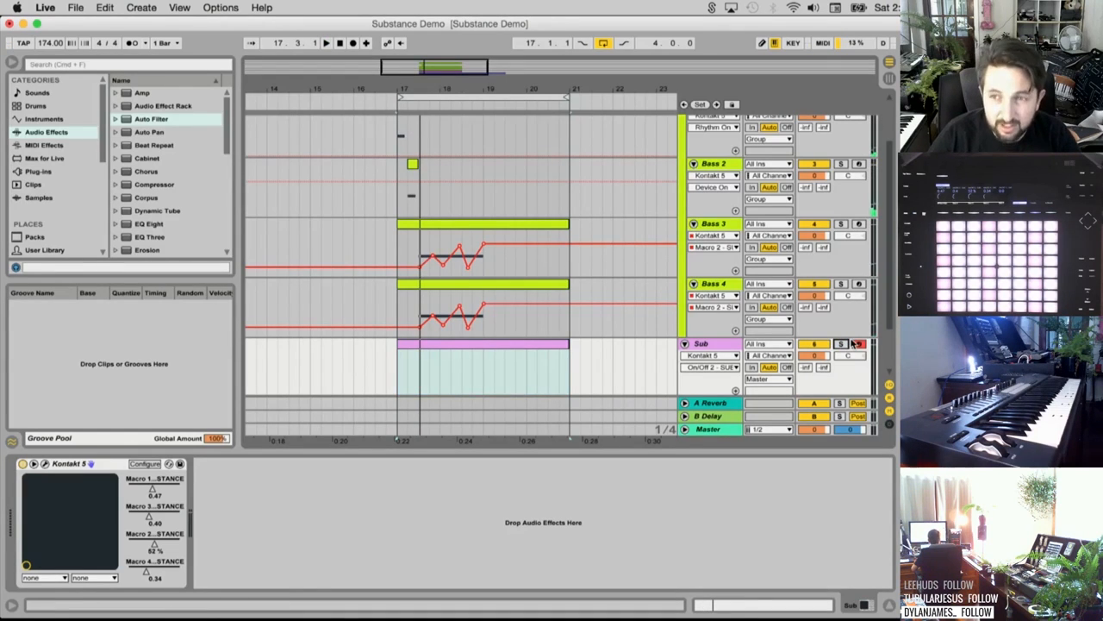
key("space")
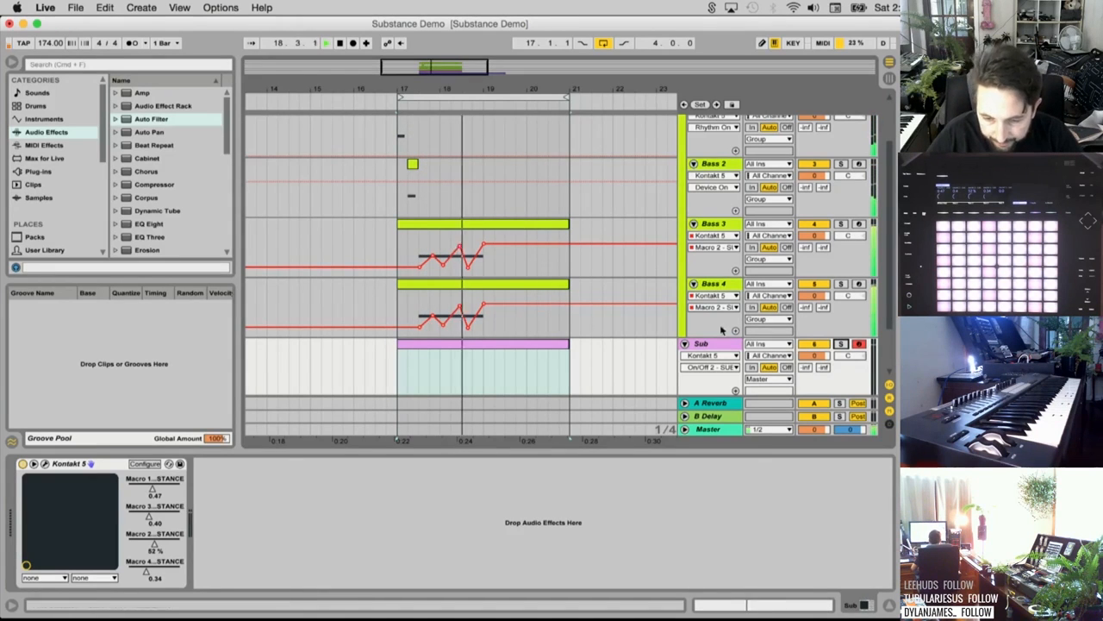
key("space")
Open the Sub clip and add a G#2 note at 1.1.1 lasting until 1.1.3
scroll(826, 172, "up", 2)
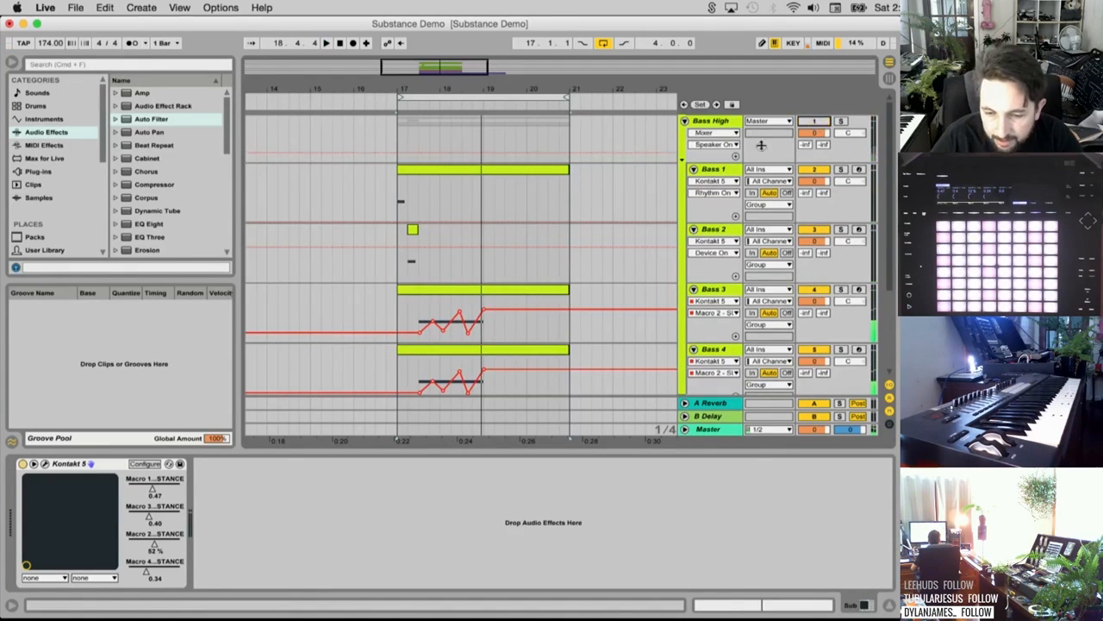
scroll(676, 267, "down", 4)
left_click(487, 280)
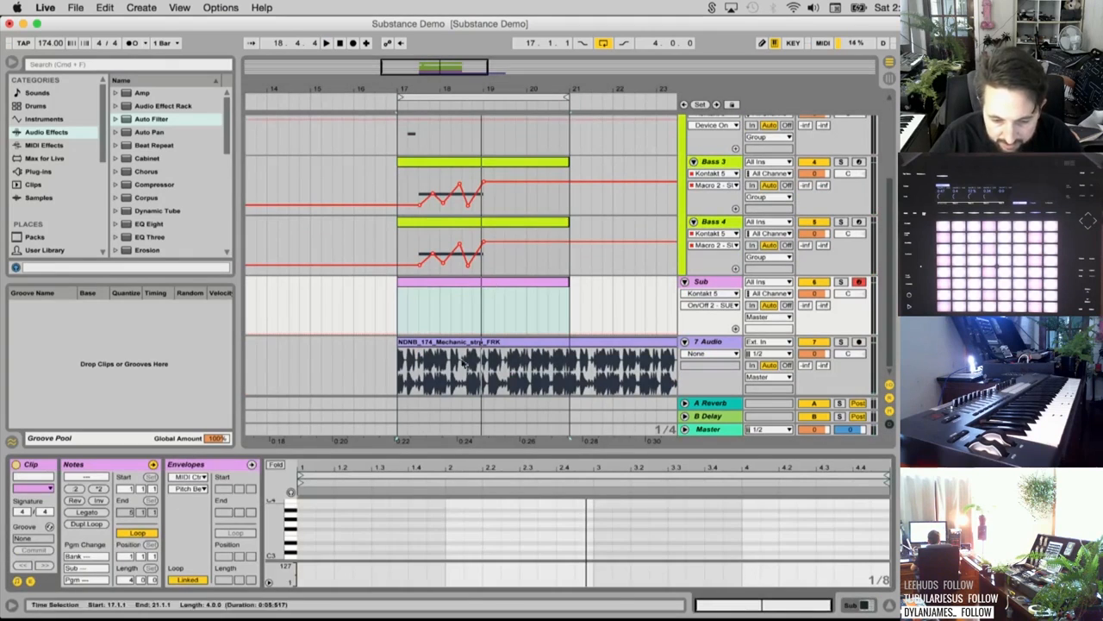
scroll(323, 543, "down", 2)
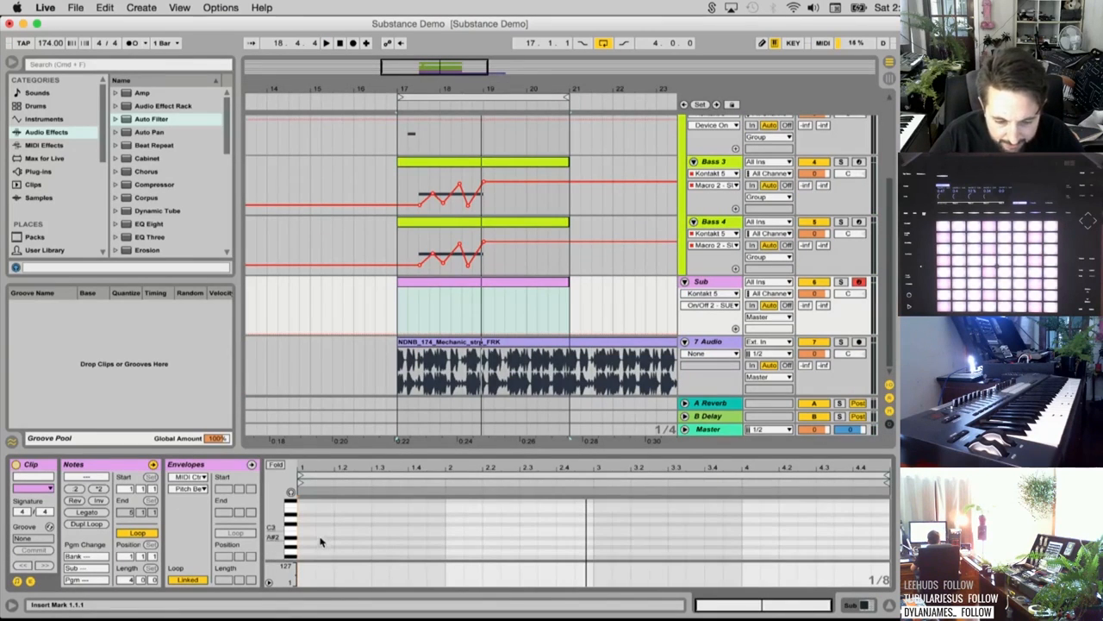
scroll(321, 531, "up", 2)
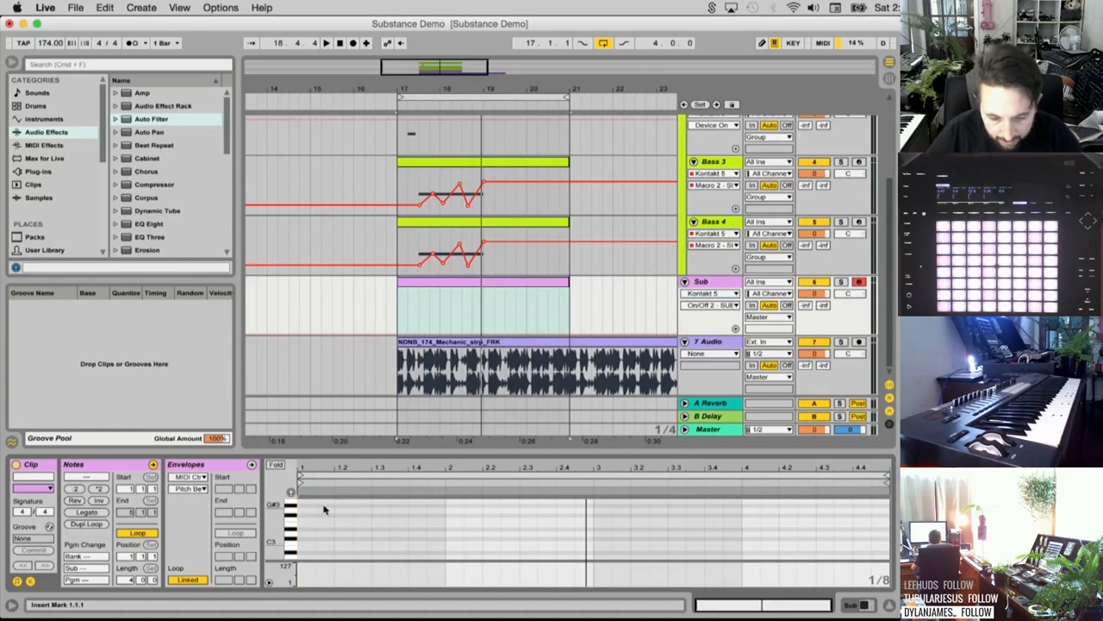
scroll(312, 547, "down", 2)
double_click(307, 548)
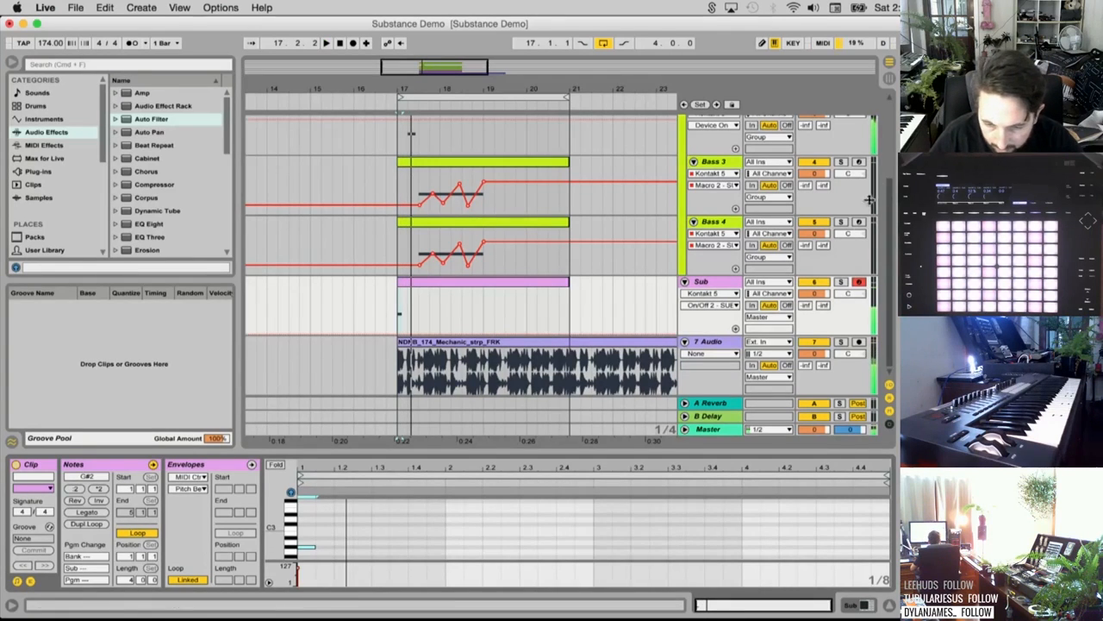
Solo the Sub track and transpose its first note to G3
left_click(840, 281)
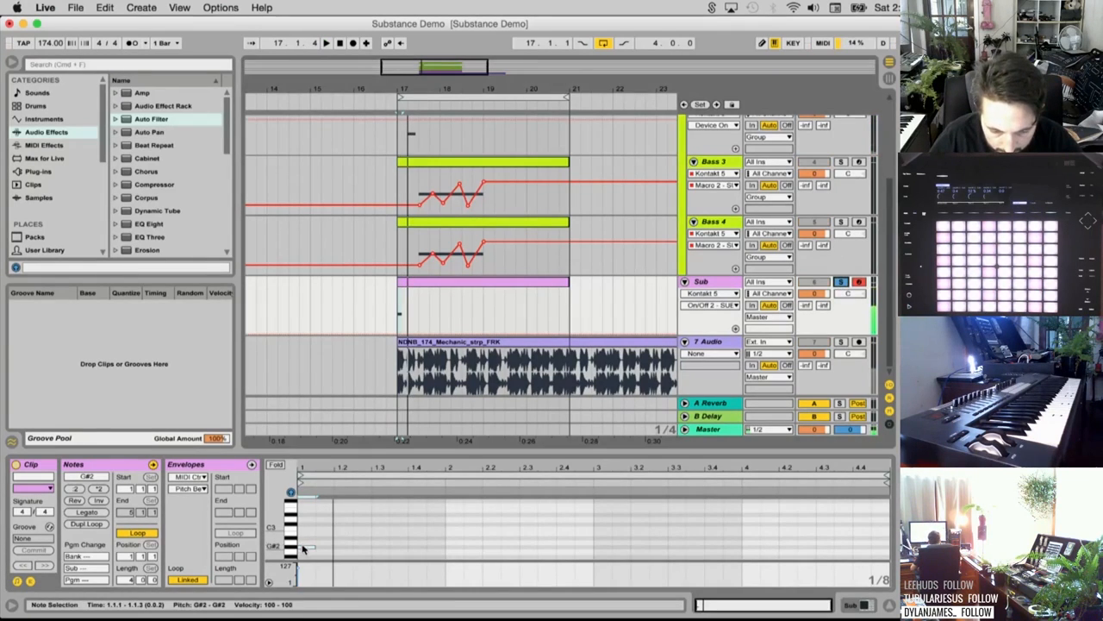
key("Up")
key("shift+Up")
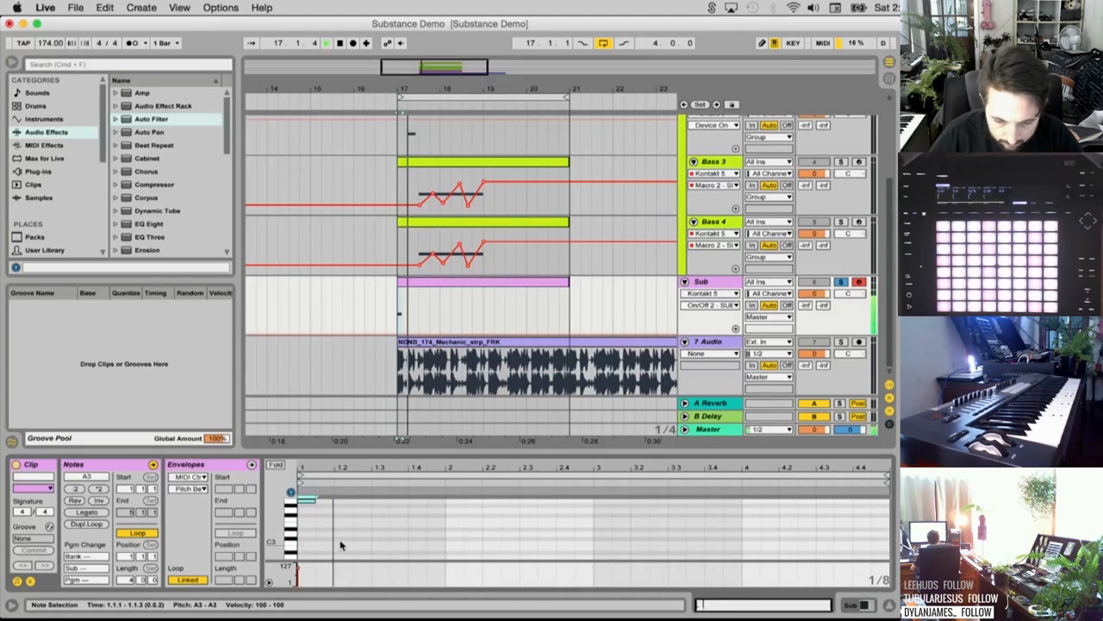
key("Down")
key("Down")
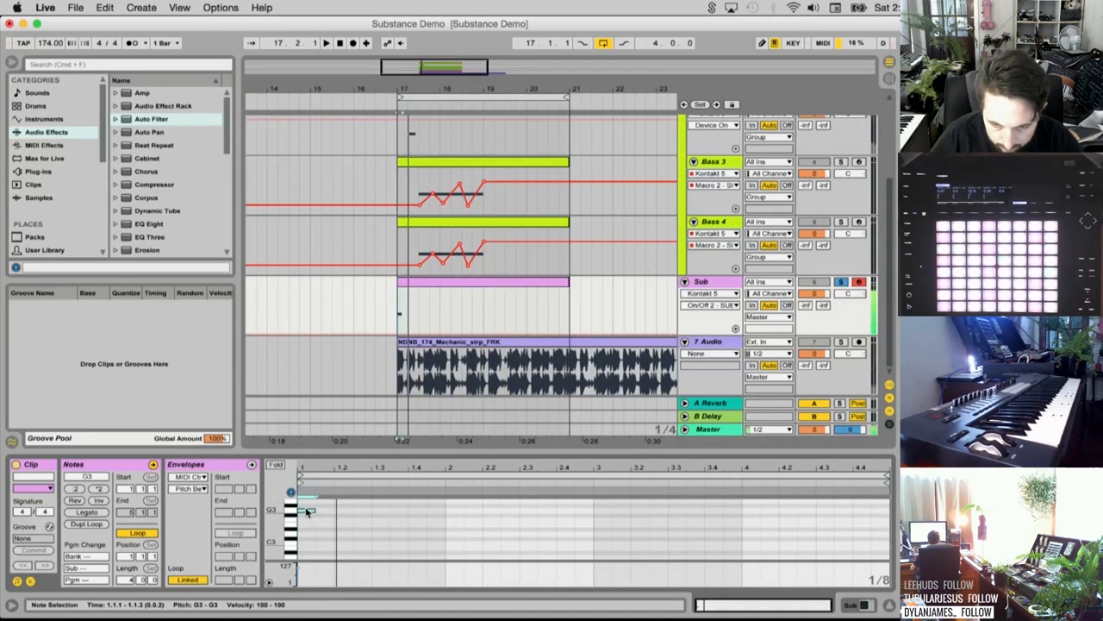
Adjust the computer's output volume and play back the soloed Sub note
left_click(813, 7)
left_click(814, 39)
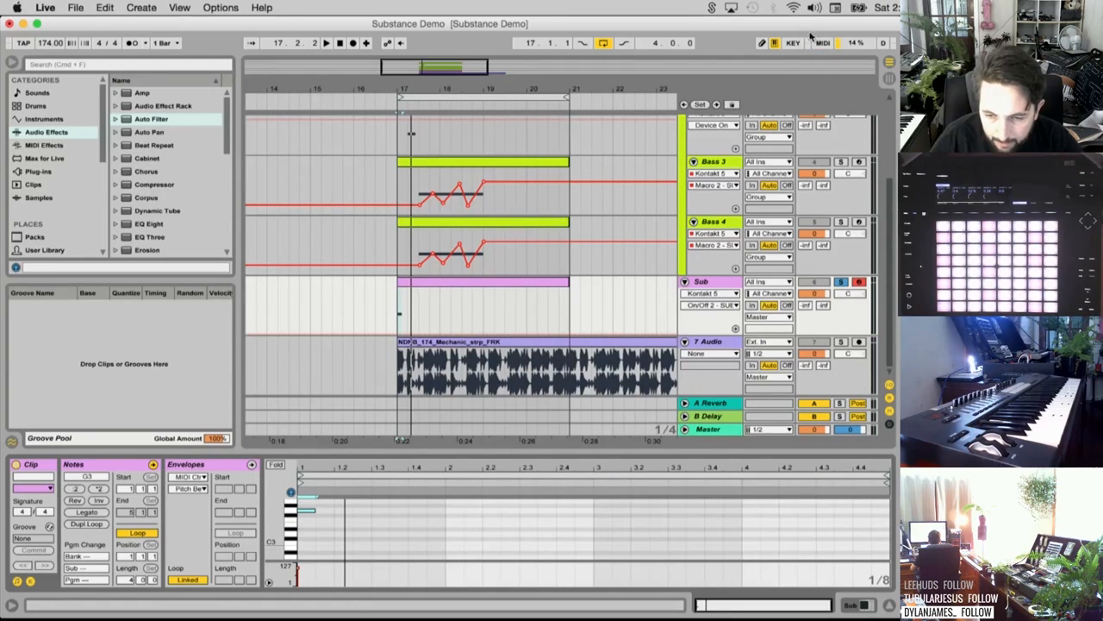
key("space")
key("space")
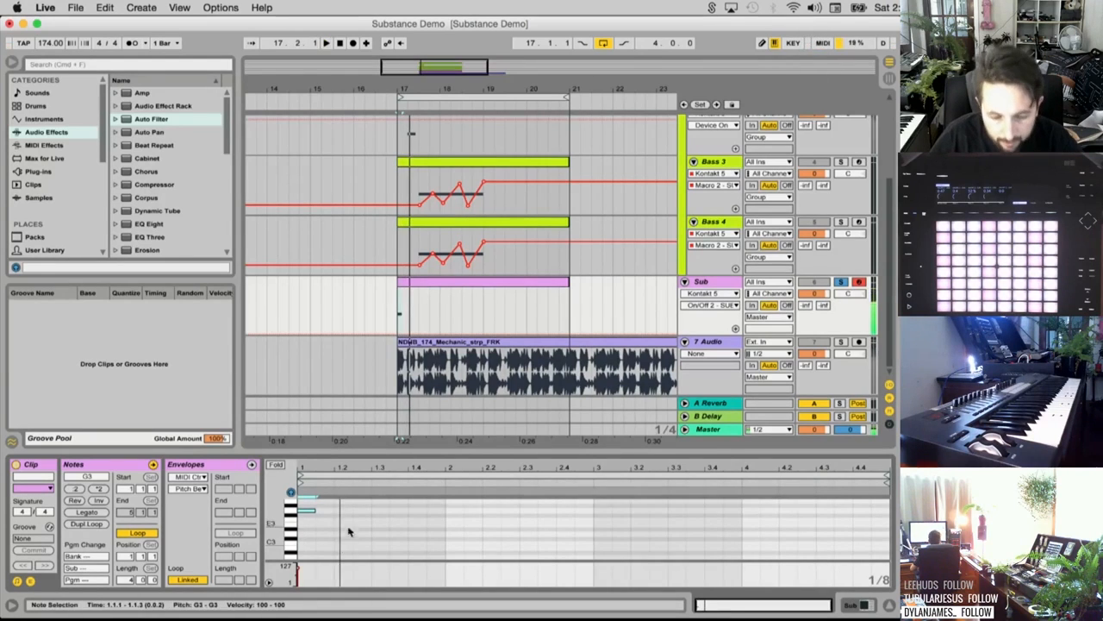
key("space")
Add a second G3 note at 1.2.1 in the Sub clip and replay the soloed part
double_click(344, 511)
key("space")
key("space")
scroll(387, 521, "down", 5)
key("space")
key("space")
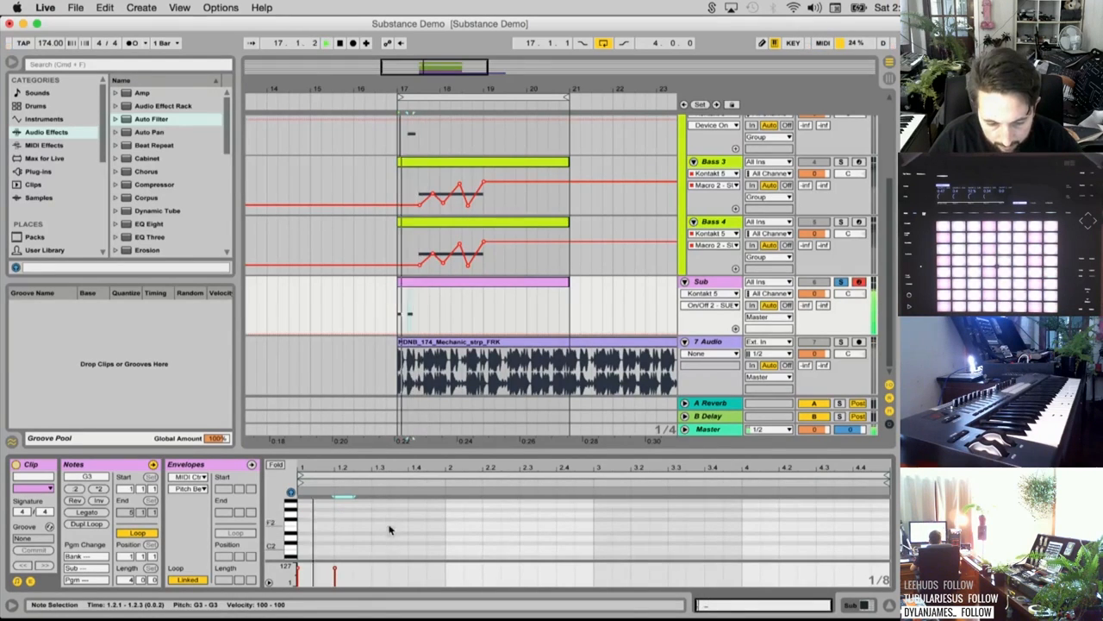
Add alternating eighth notes C2, D2, C2, D2 from 1.3.1 to 2.1.1 in the Sub clip
key("space")
double_click(379, 553)
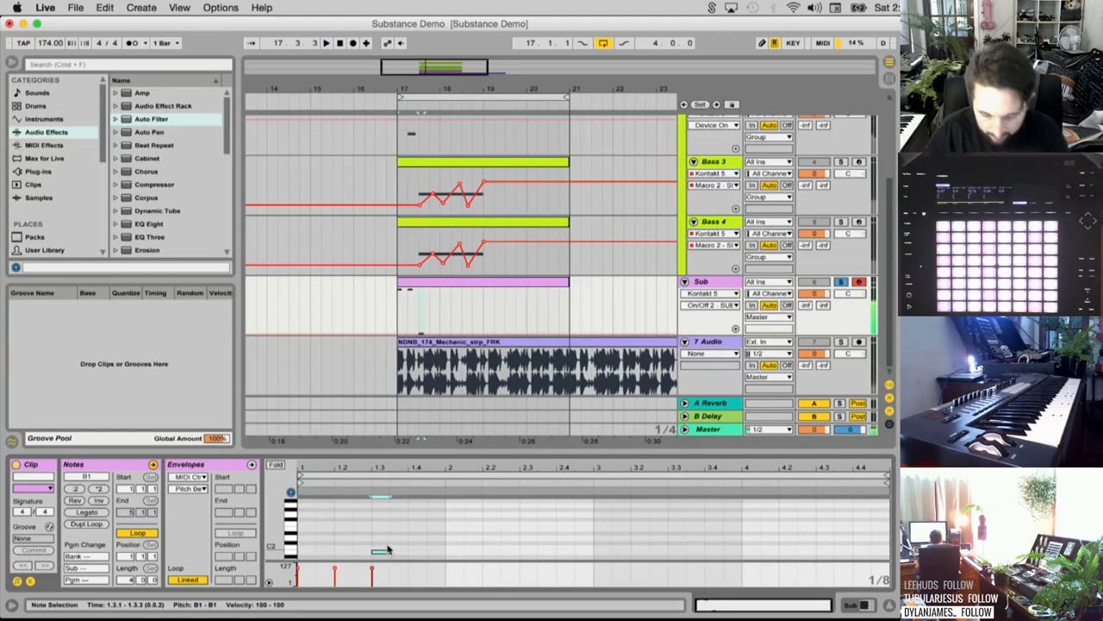
key("space")
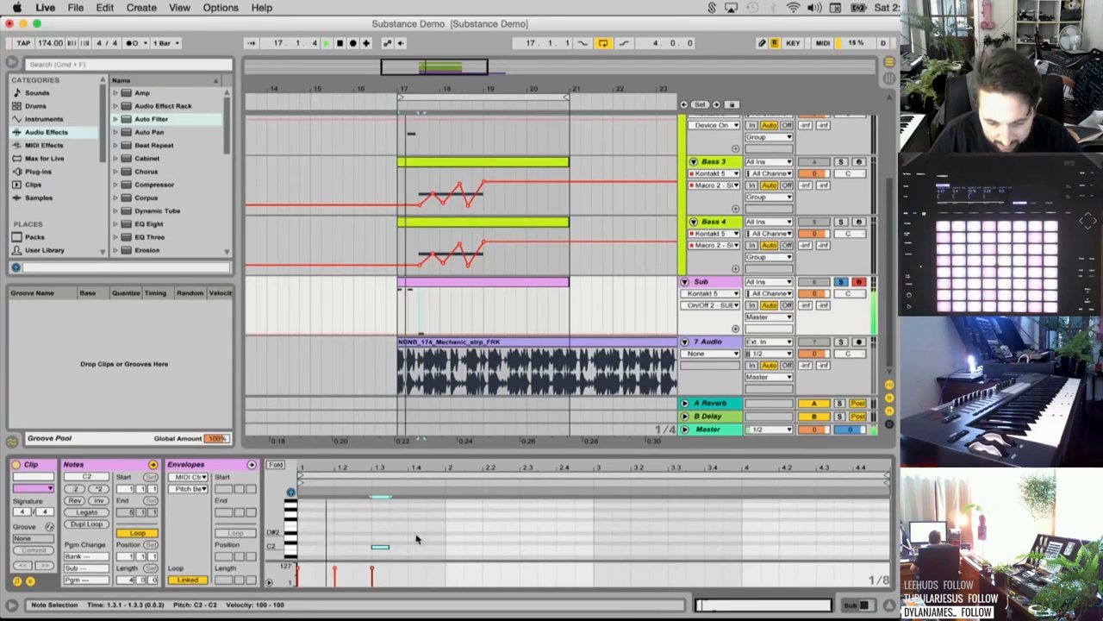
double_click(399, 539)
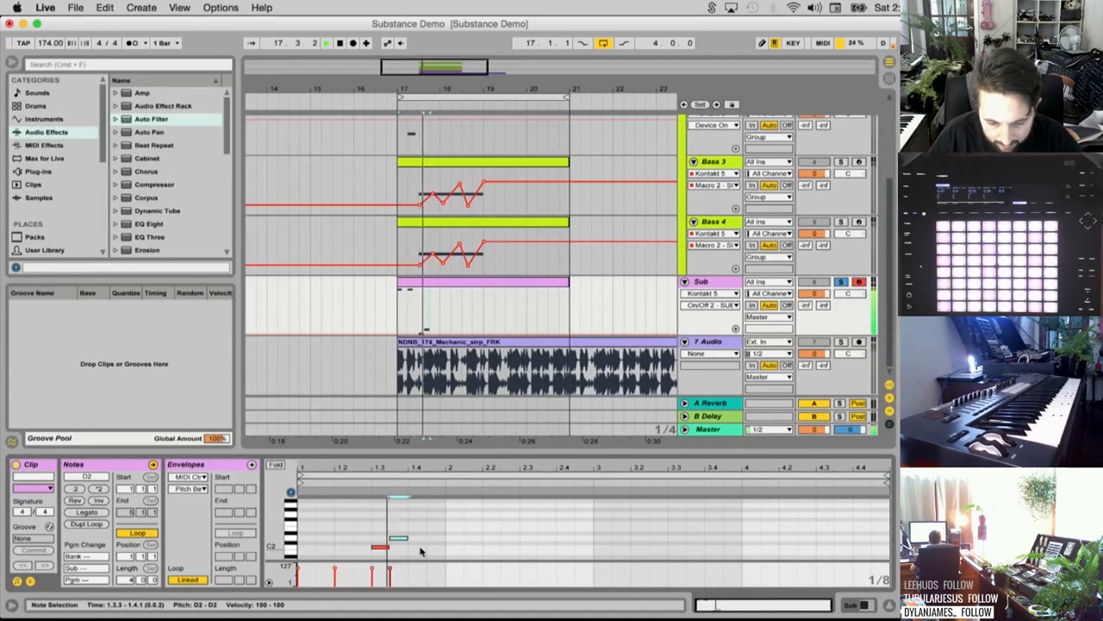
double_click(417, 546)
double_click(435, 538)
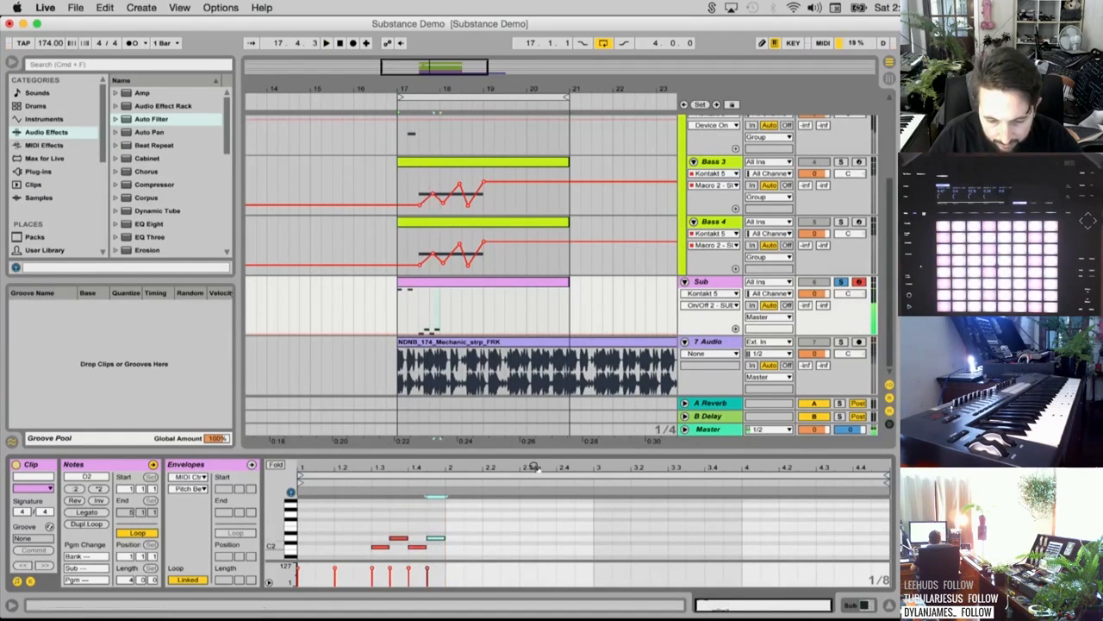
Open the Sub track's Substance instrument and turn legato off for the sine sub layer
left_click(723, 287)
left_click(45, 464)
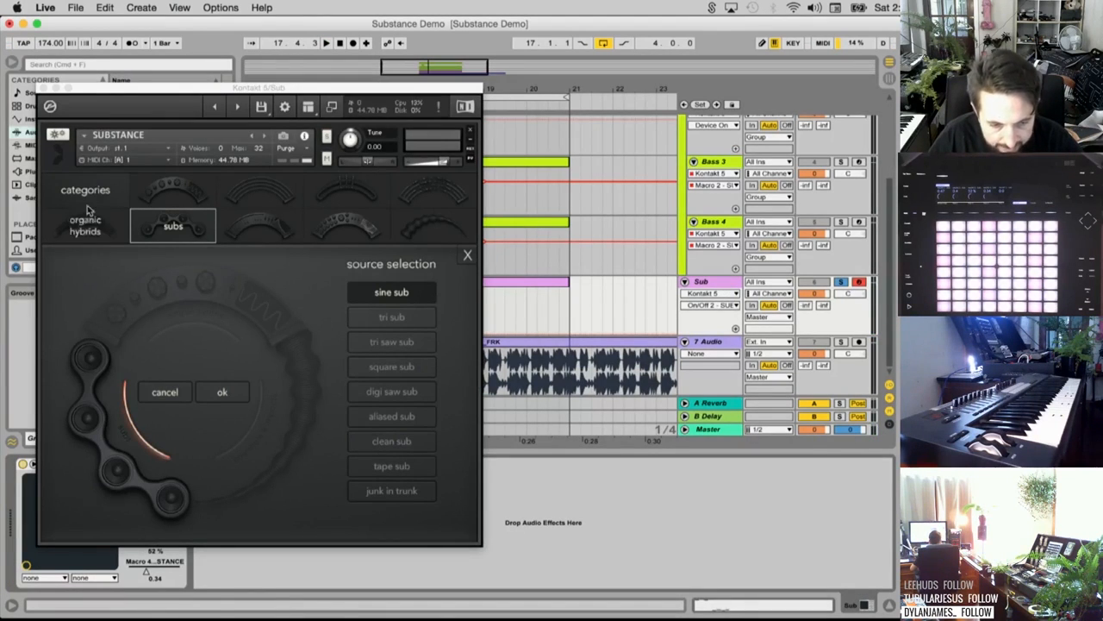
left_click(466, 258)
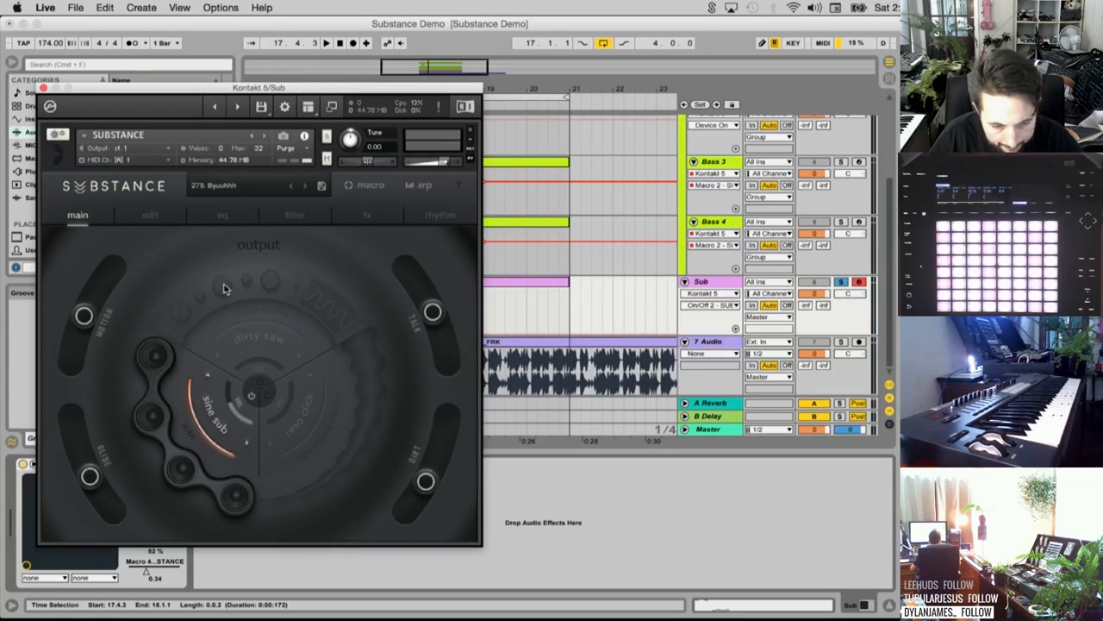
left_click(152, 215)
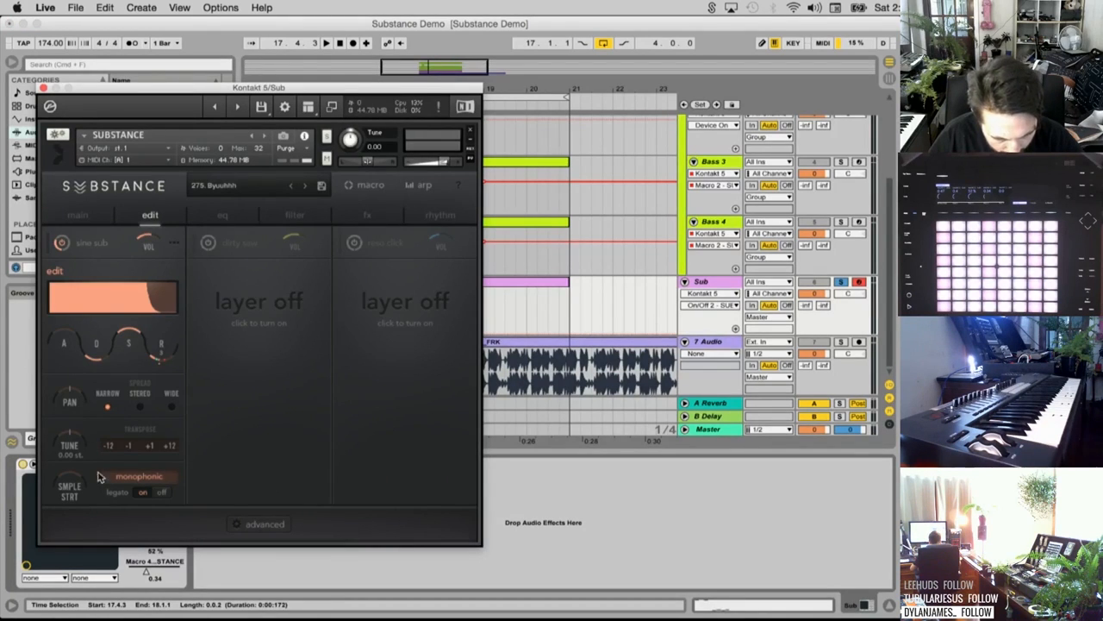
left_click(163, 492)
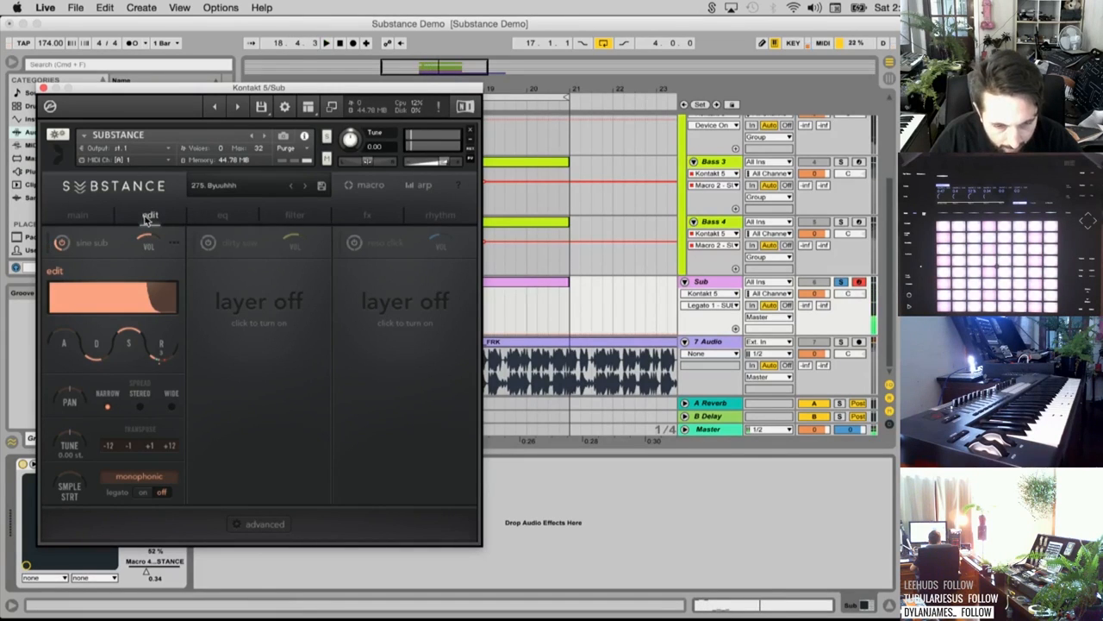
Examine the Sub instrument's main, edit, EQ, filter, FX and rhythm pages while replaying the part
left_click(78, 215)
left_click(150, 215)
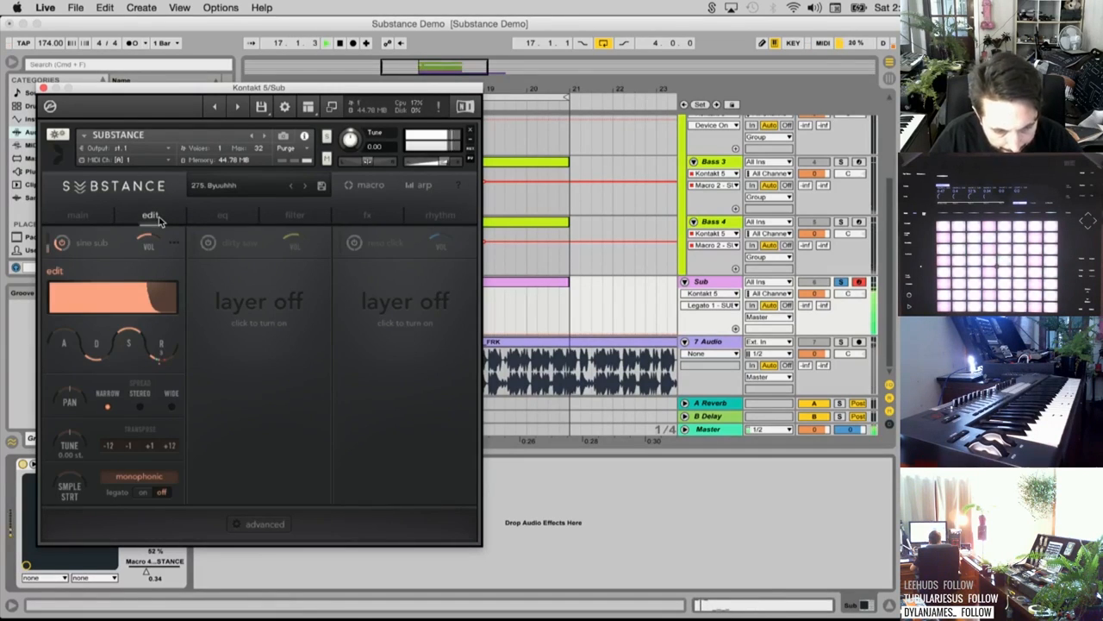
left_click(222, 214)
left_click(438, 215)
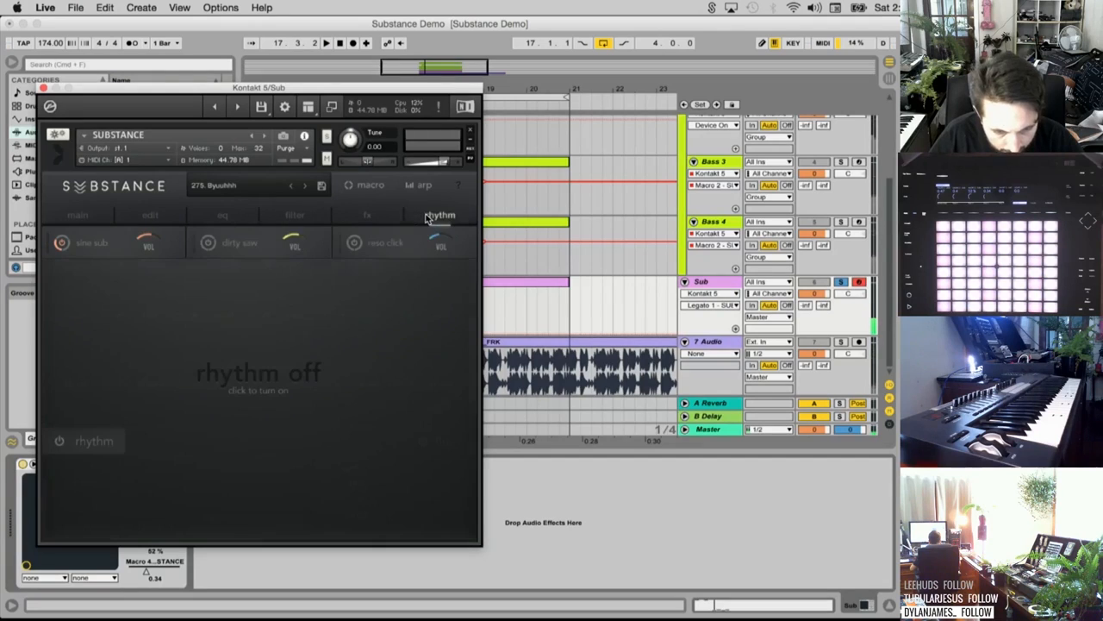
left_click(368, 216)
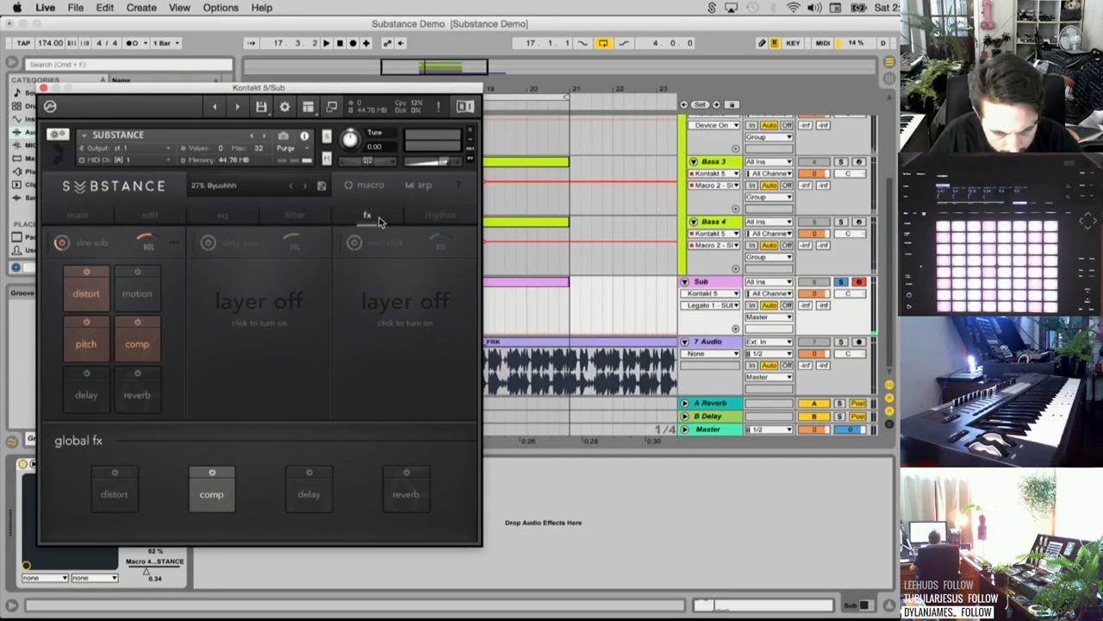
left_click(438, 216)
left_click(297, 217)
left_click(232, 218)
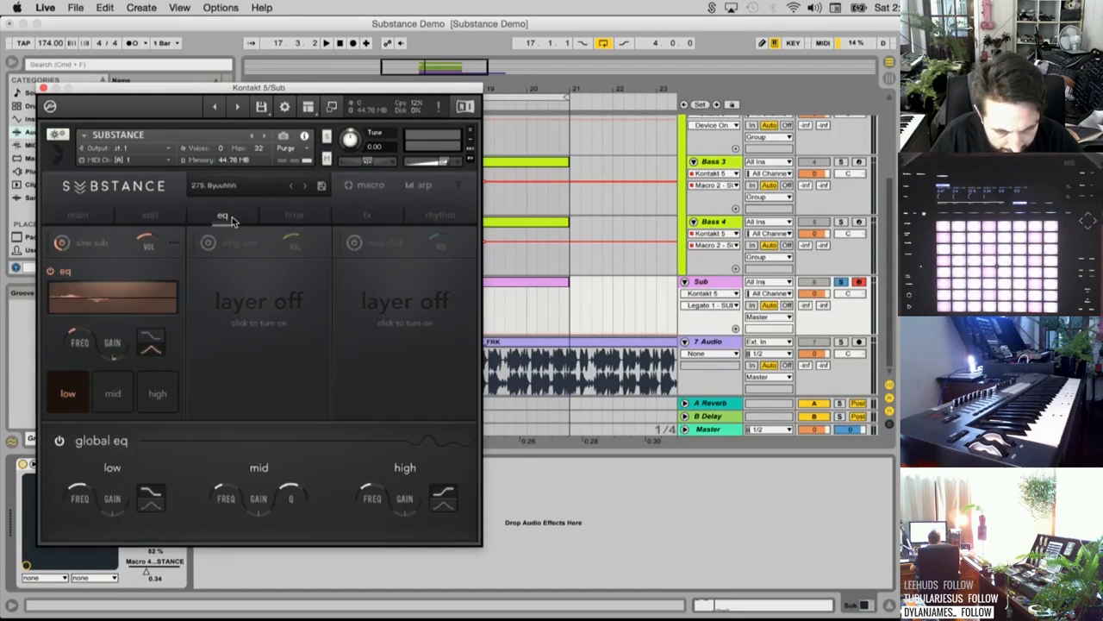
key("space")
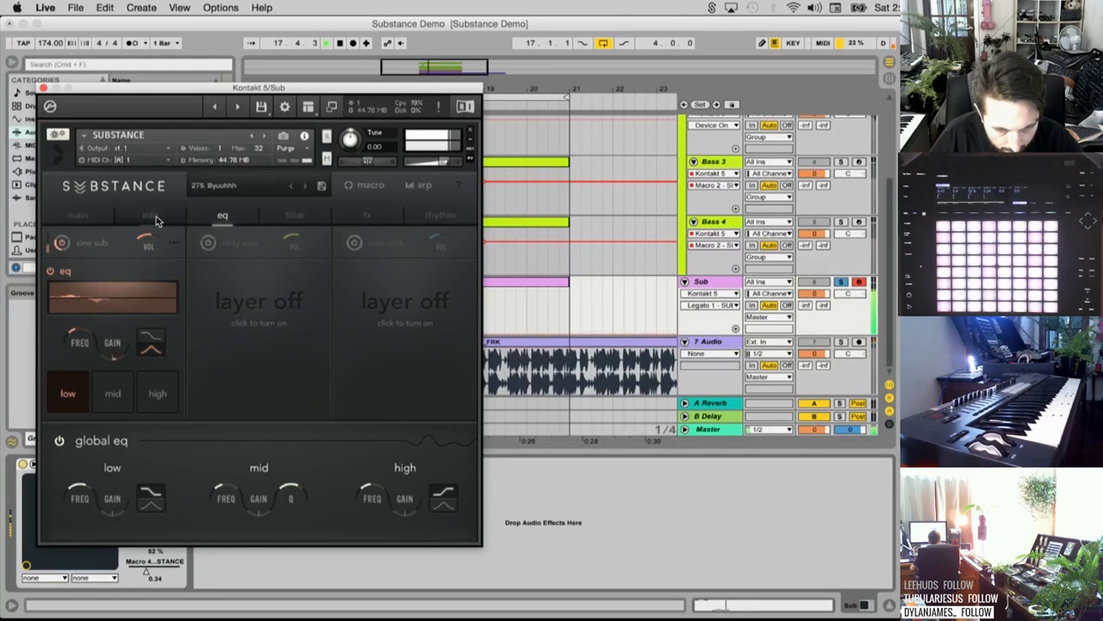
left_click(154, 217)
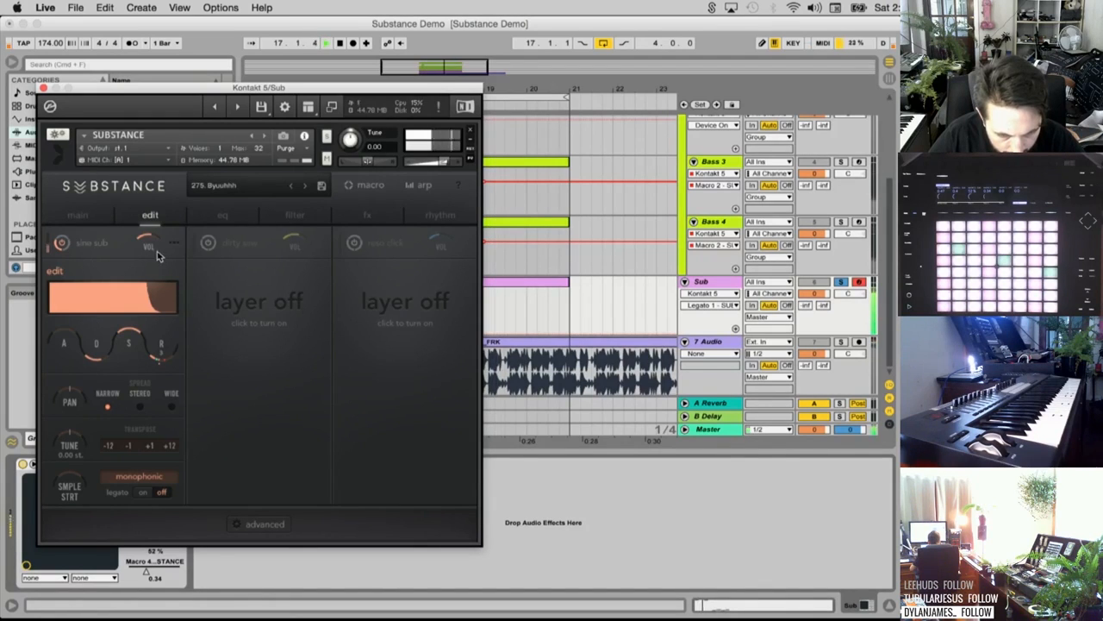
Check the sine sub's advanced settings, set the instrument's Glide to 0 %, and close its window
left_click(264, 524)
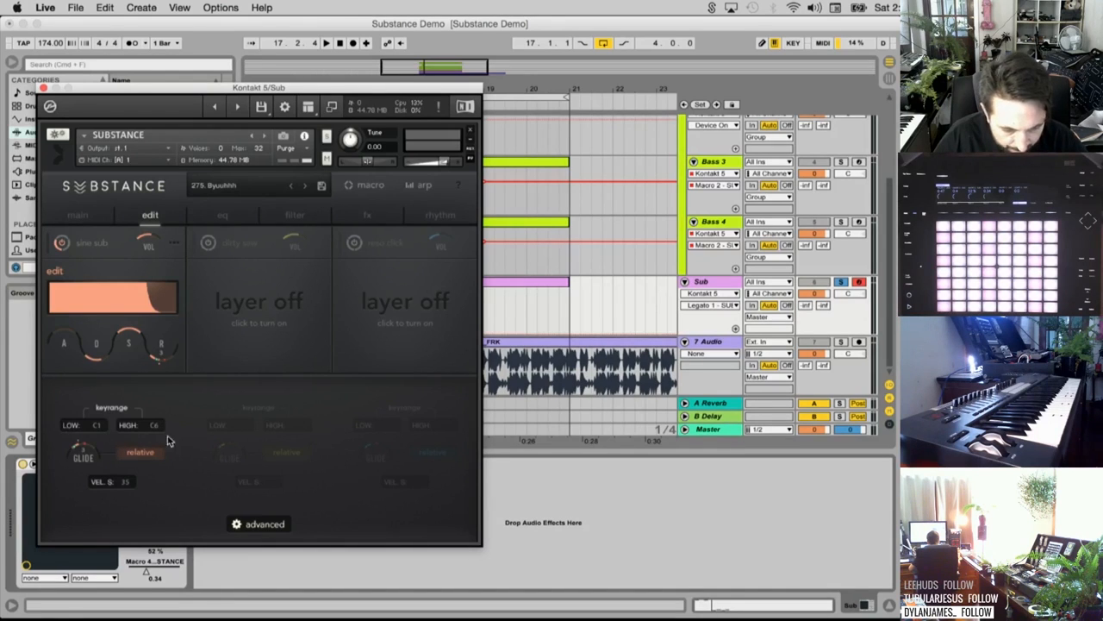
left_click(257, 527)
left_click(264, 530)
left_click(265, 527)
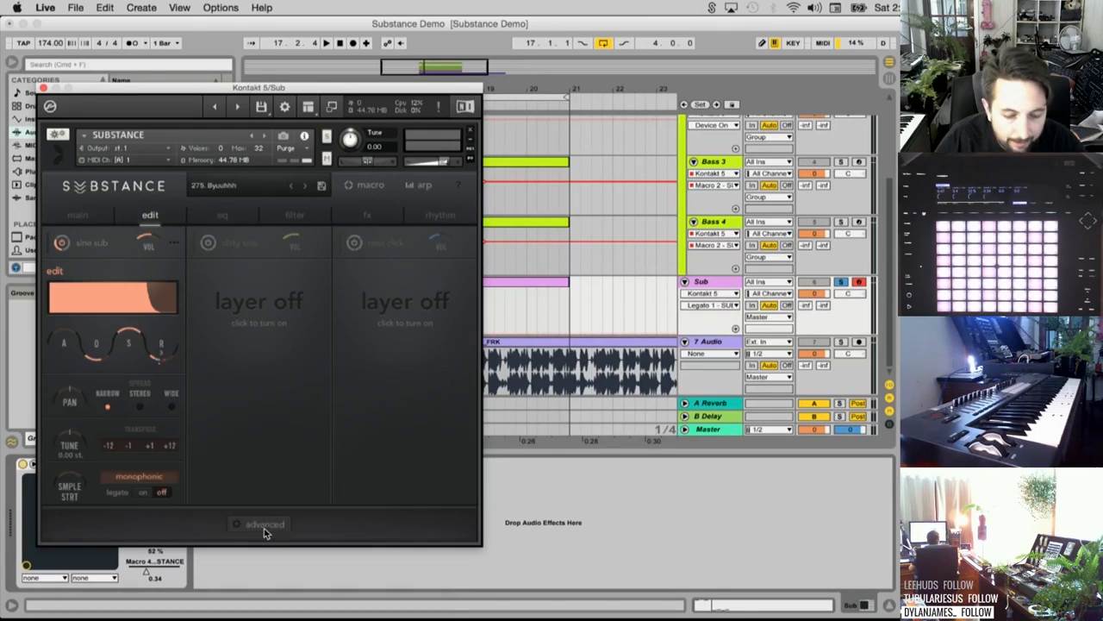
left_click(263, 527)
left_click(264, 529)
left_click(78, 215)
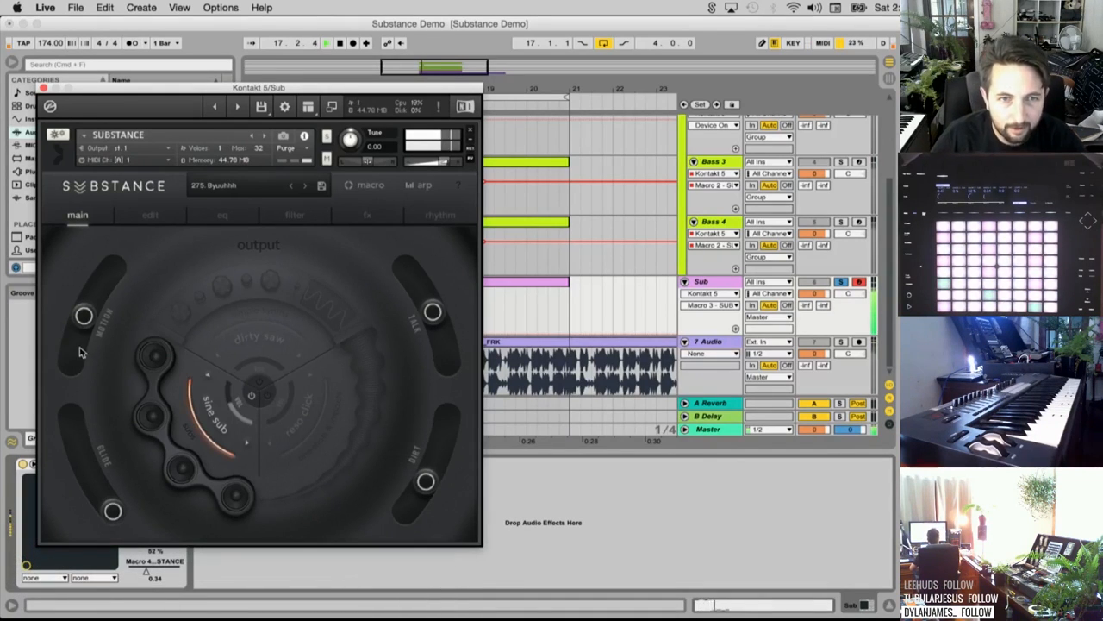
left_click(44, 89)
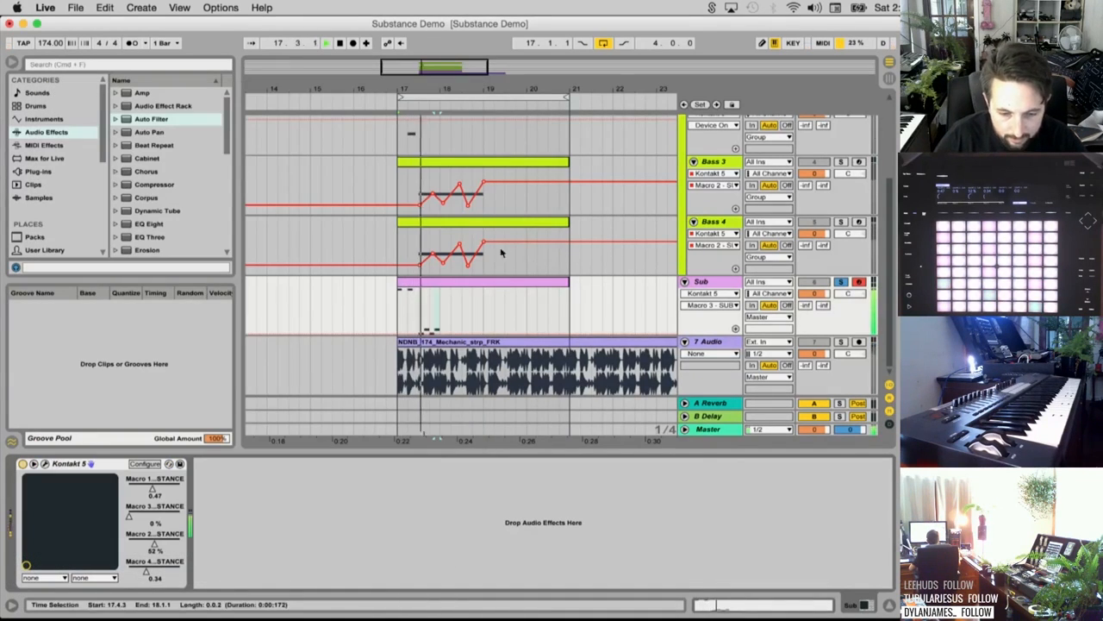
Transpose the four alternating notes from 1.3.1 in the Sub clip up to G2 and A2 and play them back
double_click(450, 282)
key("space")
left_click_drag(455, 527, 301, 558)
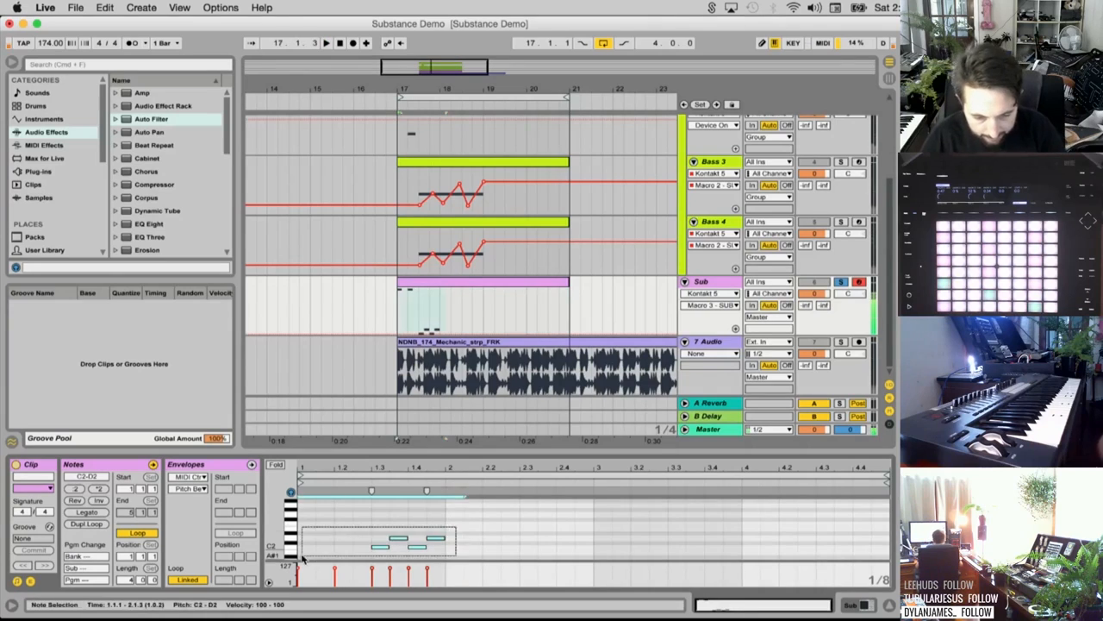
left_click_drag(358, 526, 376, 553)
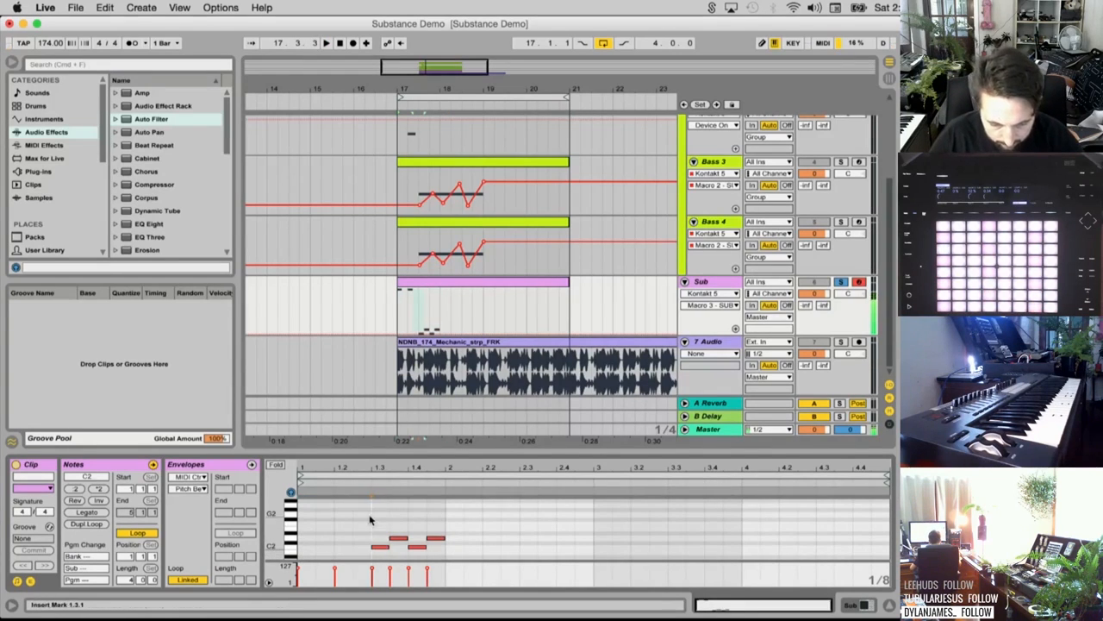
left_click_drag(355, 507, 458, 557)
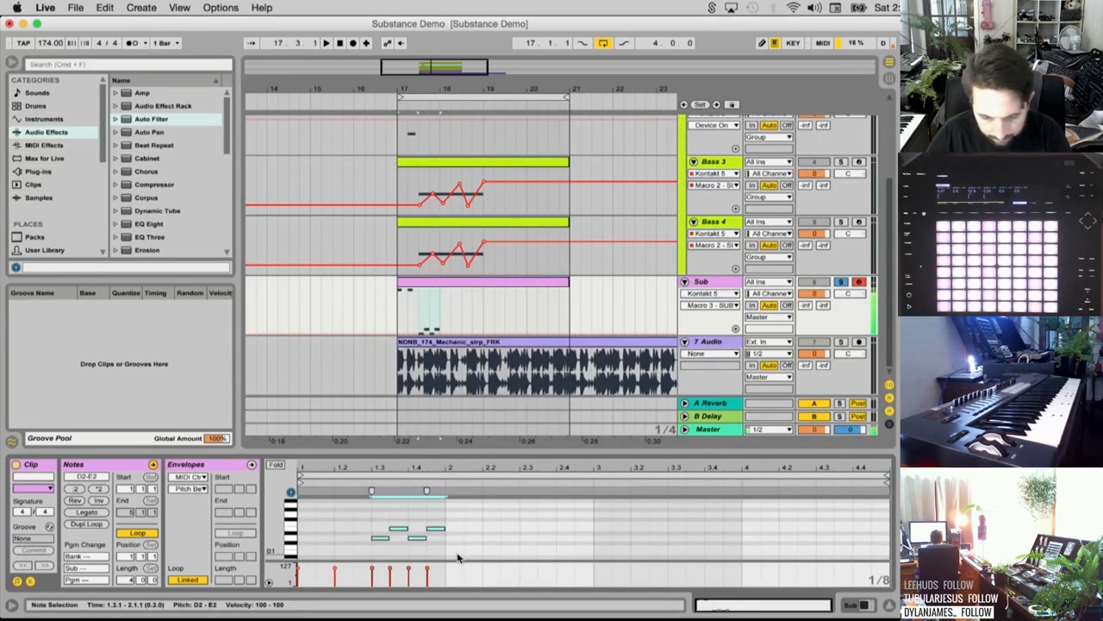
key("Up")
key("Up")
key("Up")
key("Up")
key("Up")
key("space")
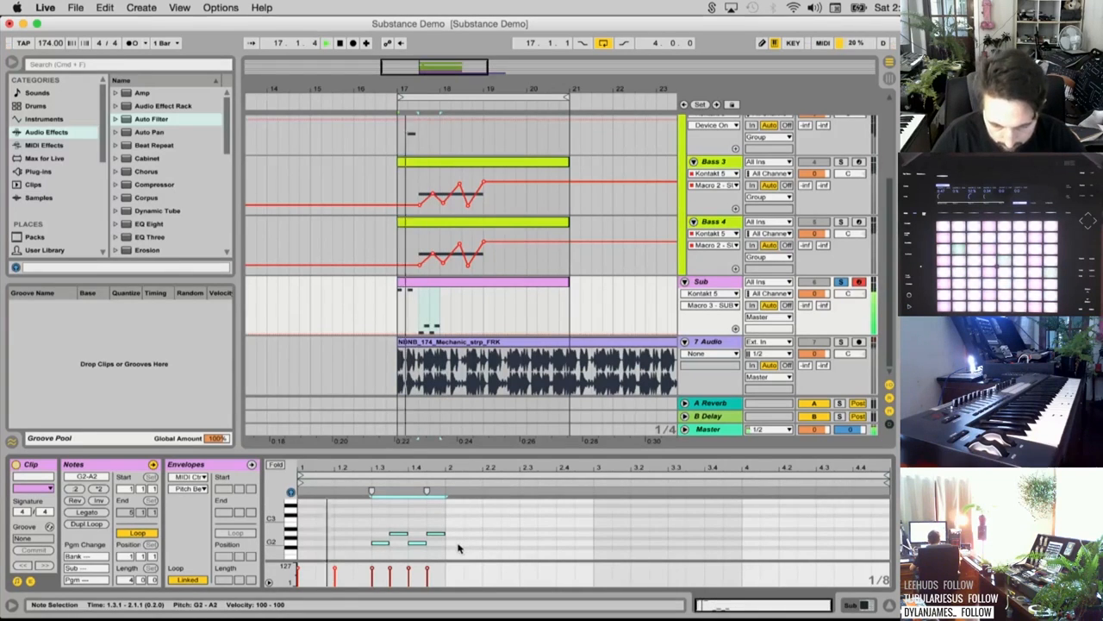
left_click(474, 537)
key("space")
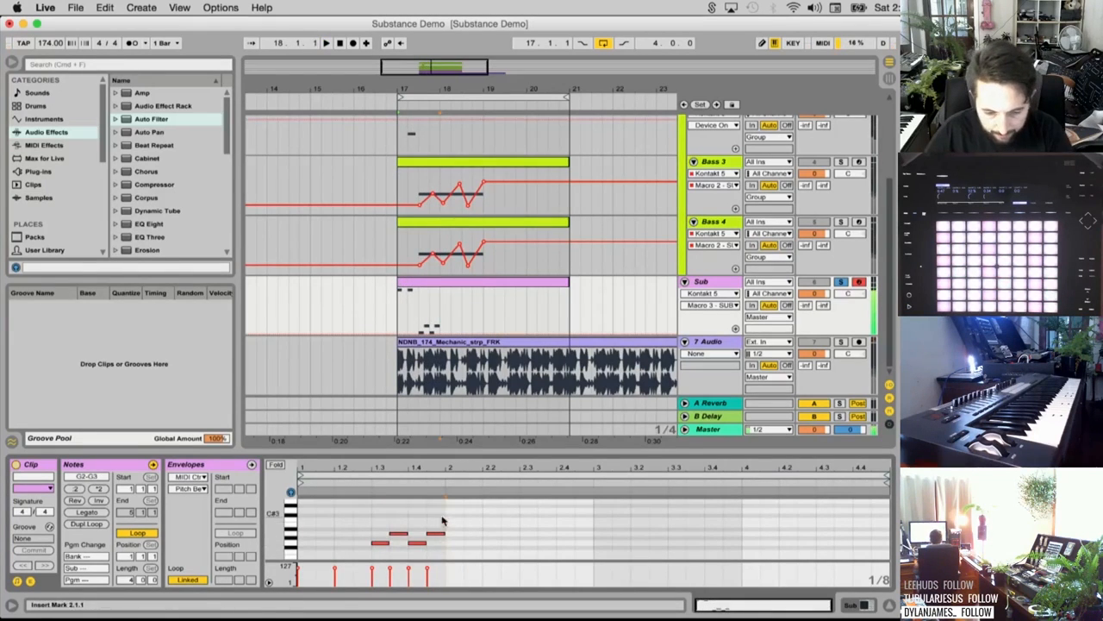
Duplicate the four-note G2–A2 pattern twice so it runs up to 3.1.1, and play it back
key("super+a")
key("super+d")
key("super+d")
key("space")
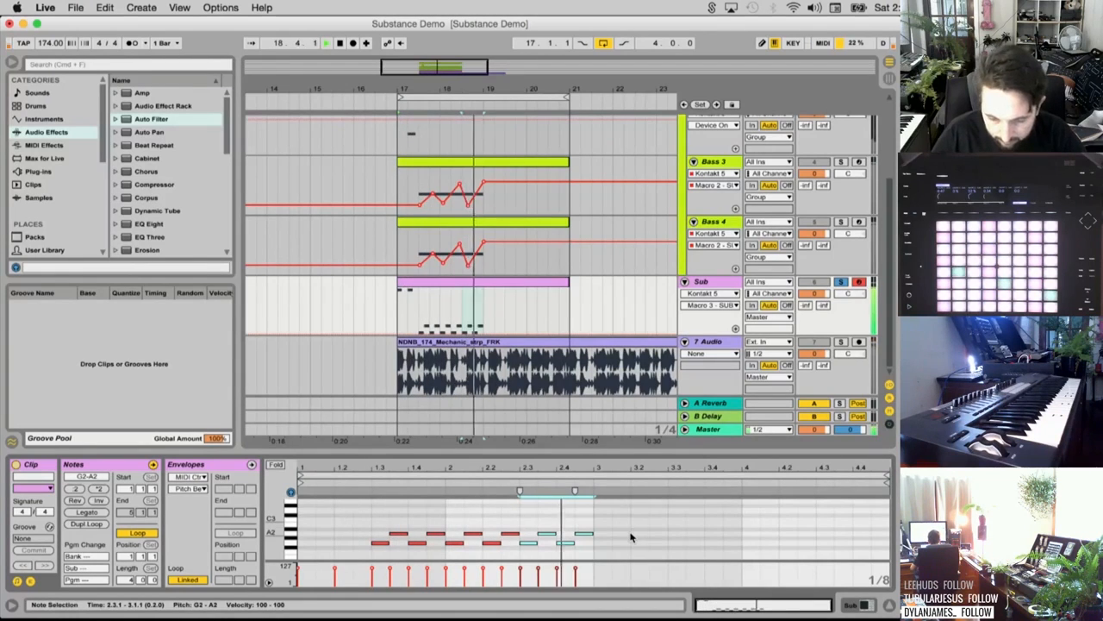
Enlarge the note editor and copy the whole two-bar Sub phrase to bar 3, transposed up to C3–C4
left_click_drag(602, 454, 553, 307)
scroll(609, 483, "up", 5)
left_click_drag(603, 522, 316, 433)
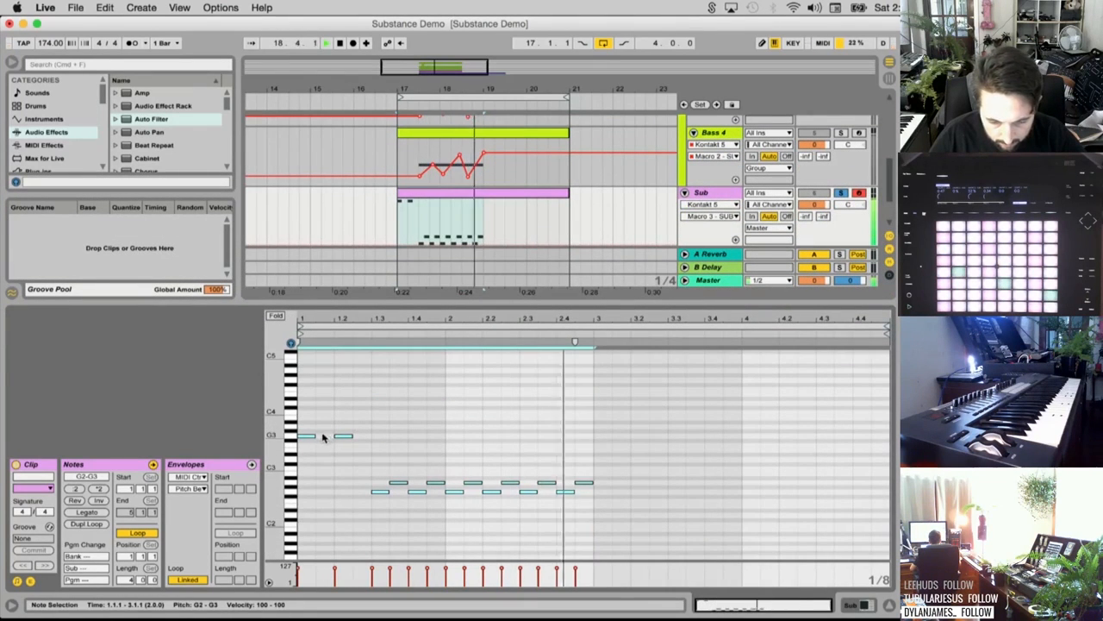
left_click_drag(310, 441, 568, 433)
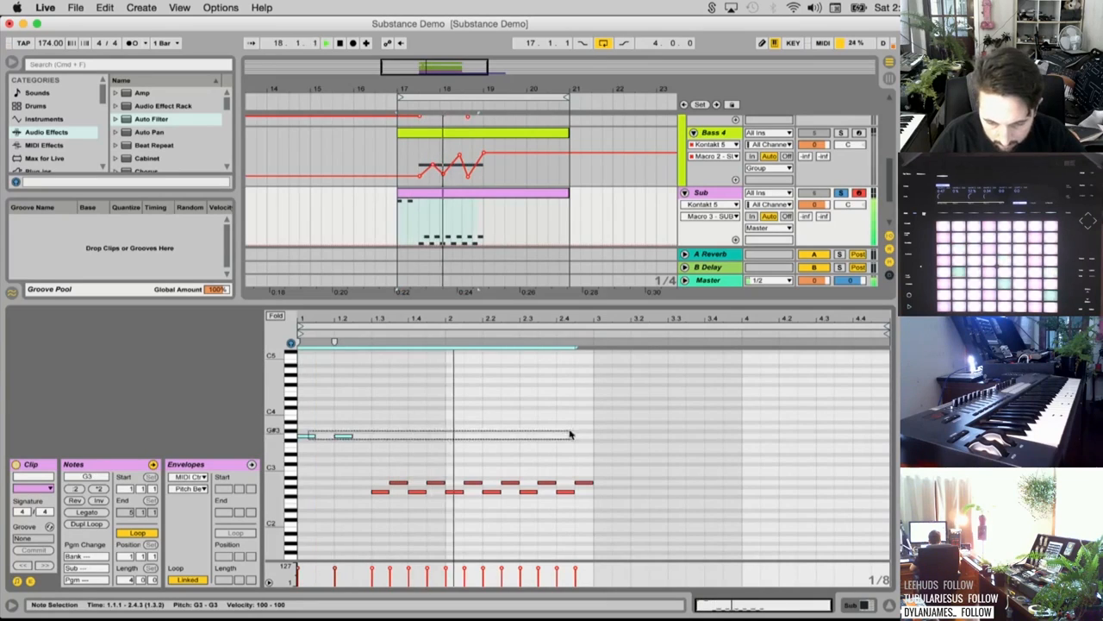
key("super+a")
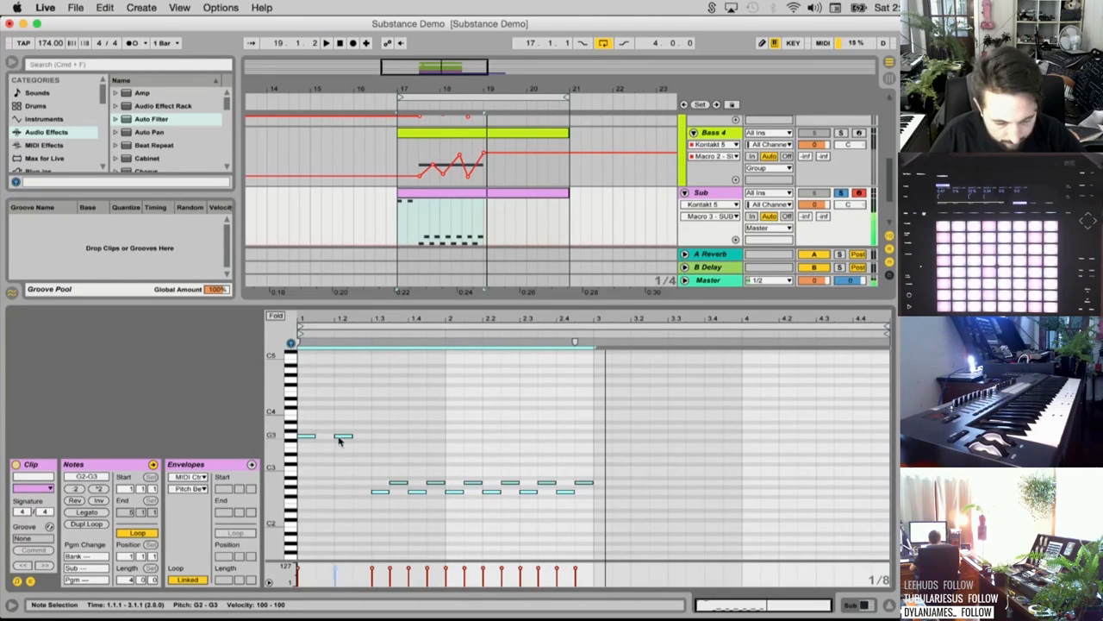
left_click_drag(311, 436, 598, 414)
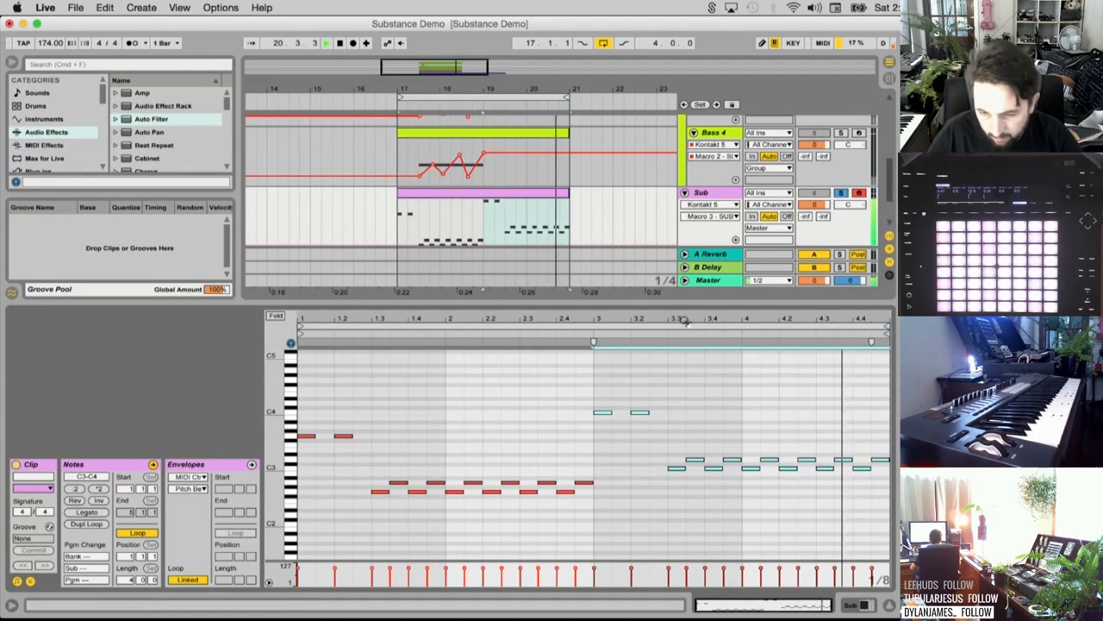
Solo the 7 Audio drum loop together with the Sub track and listen to both
left_click_drag(853, 245, 853, 198)
left_click(841, 226)
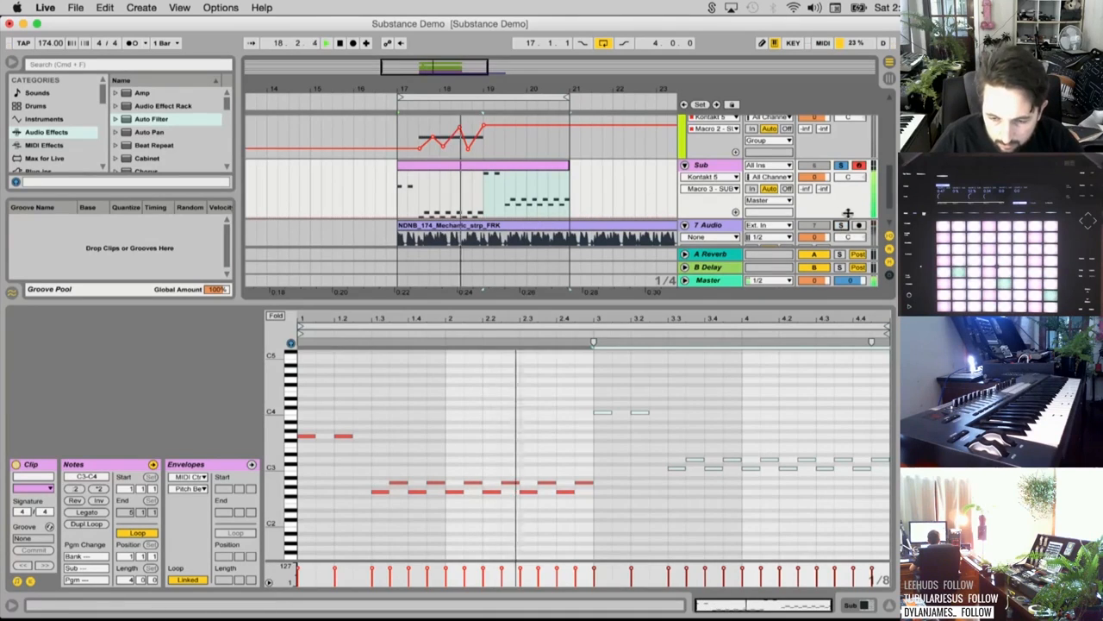
scroll(722, 207, "down", 1)
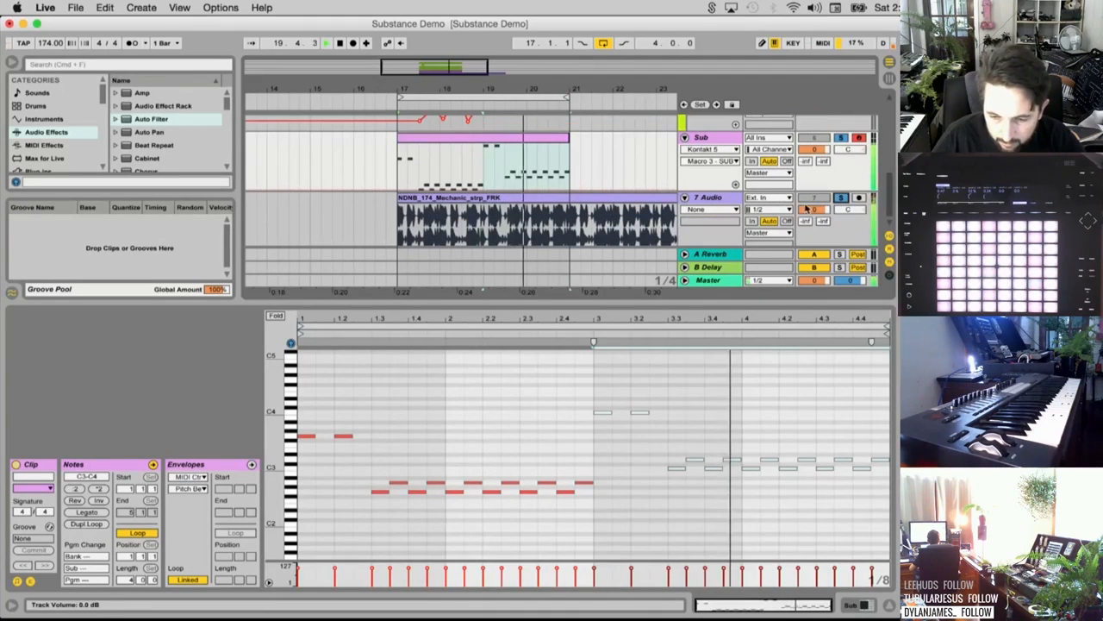
scroll(509, 160, "up", 4)
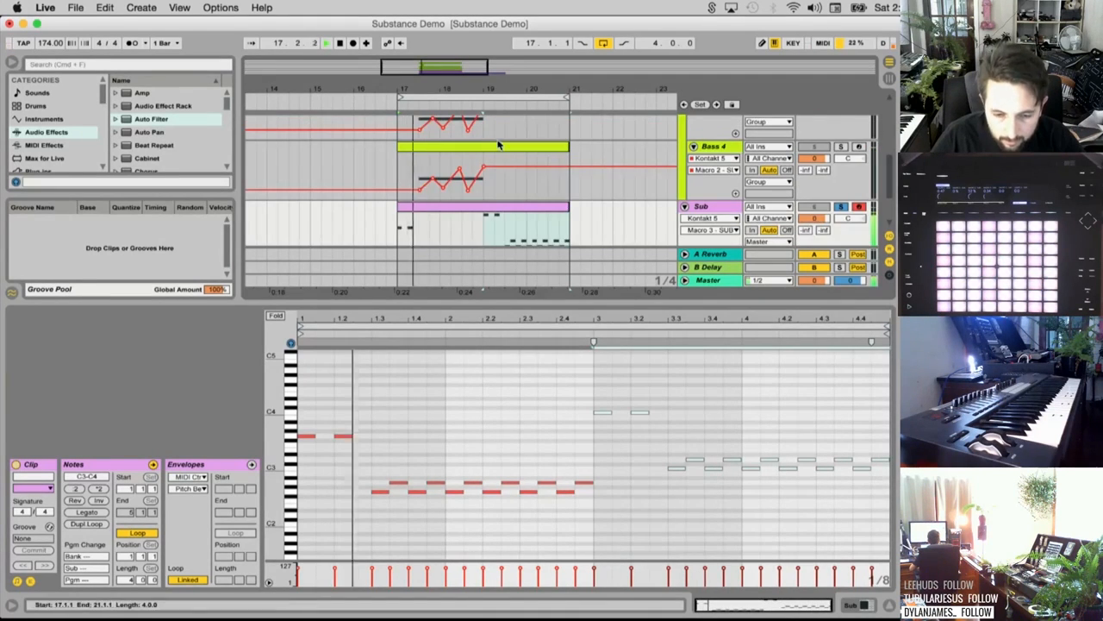
scroll(500, 167, "down", 1)
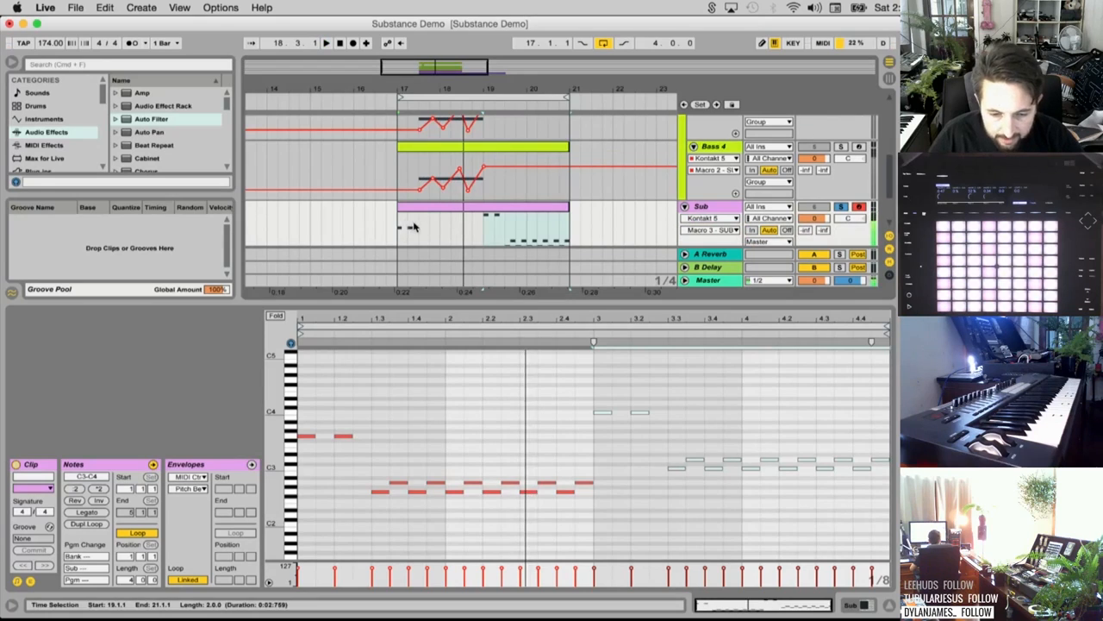
Delete the clips on the Bass 2, Bass 3 and Bass 4 tracks
scroll(470, 168, "up", 5)
left_click(398, 146)
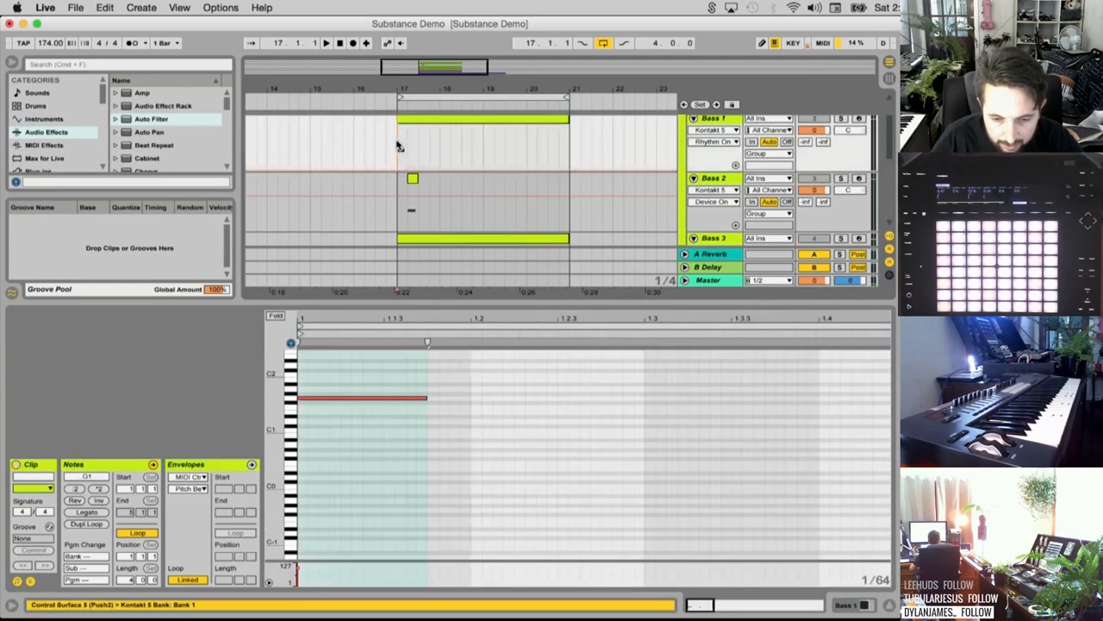
key("super+v")
left_click(414, 179)
key("Delete")
scroll(423, 189, "down", 1)
left_click(433, 211)
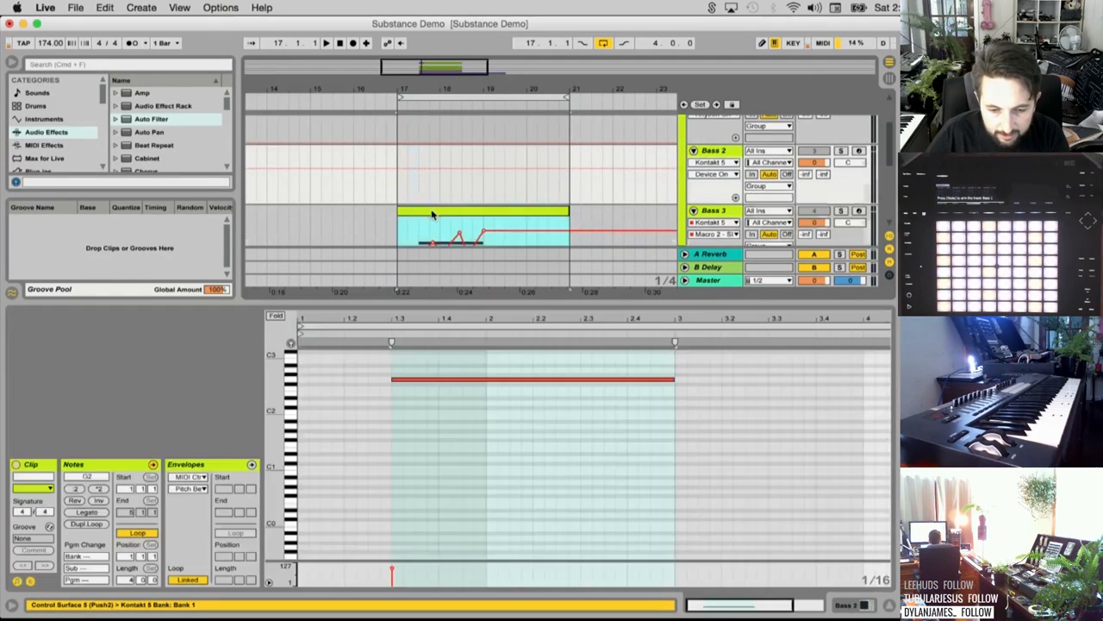
scroll(457, 205, "down", 2)
key("Delete")
left_click(456, 217)
key("Delete")
scroll(517, 224, "down", 1)
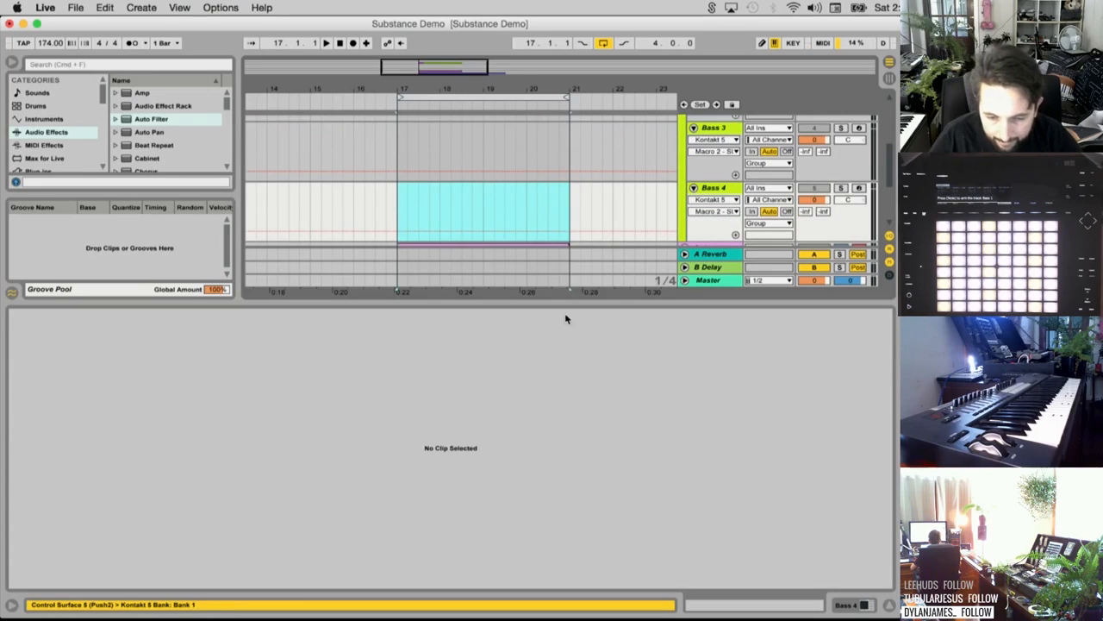
Enlarge the arrangement view, take the Sub and 7 Audio tracks out of solo, and play the loop with the Bass High group active
left_click_drag(558, 299, 558, 448)
scroll(775, 216, "up", 4)
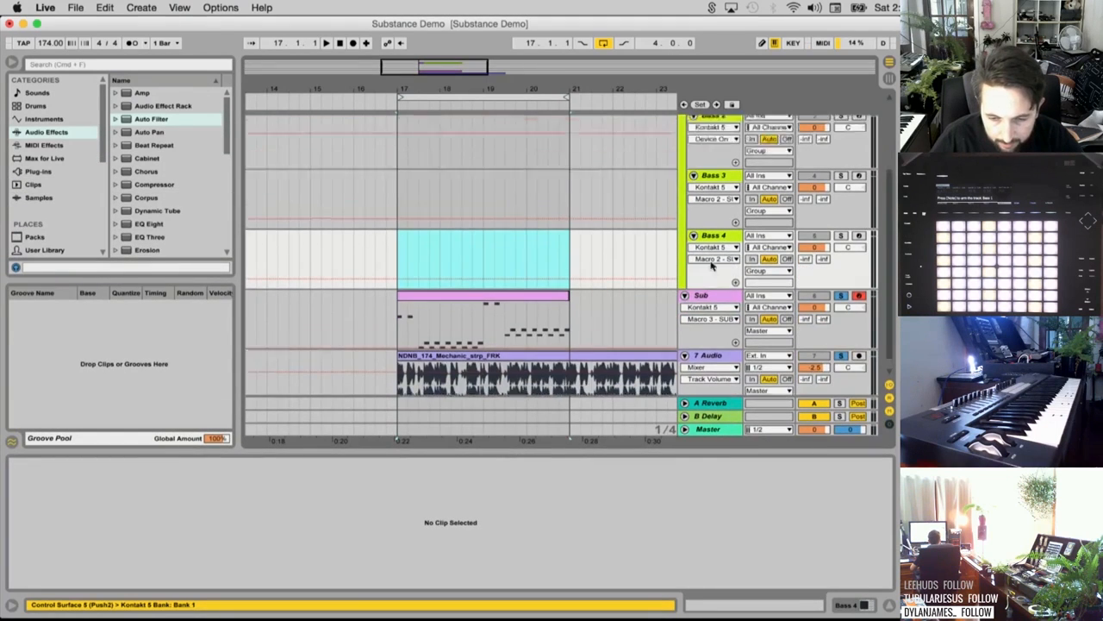
key("space")
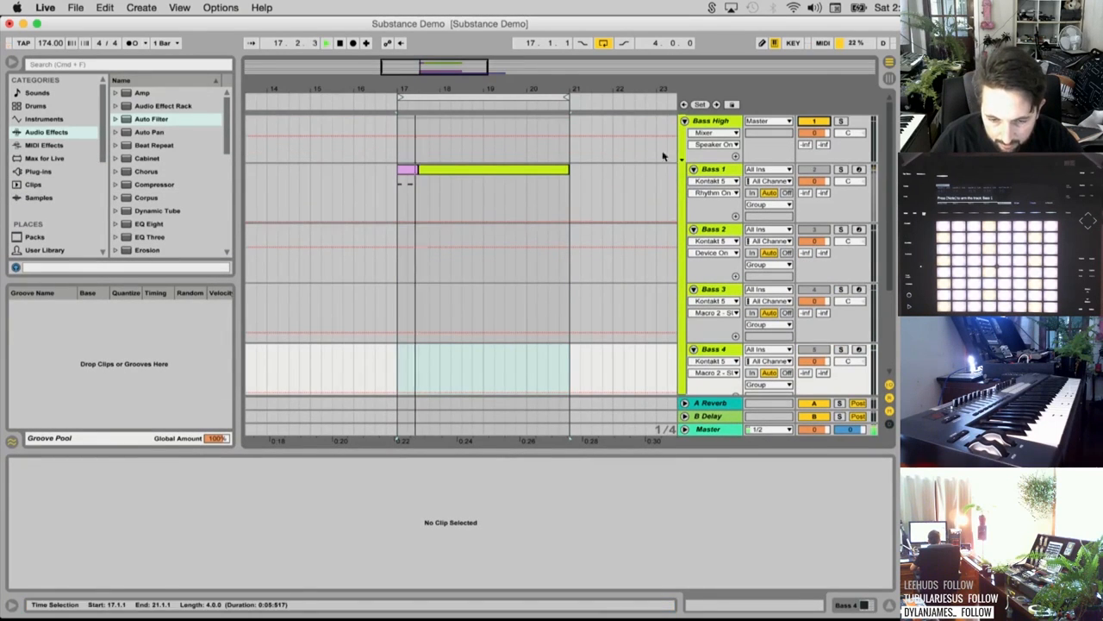
left_click(823, 123)
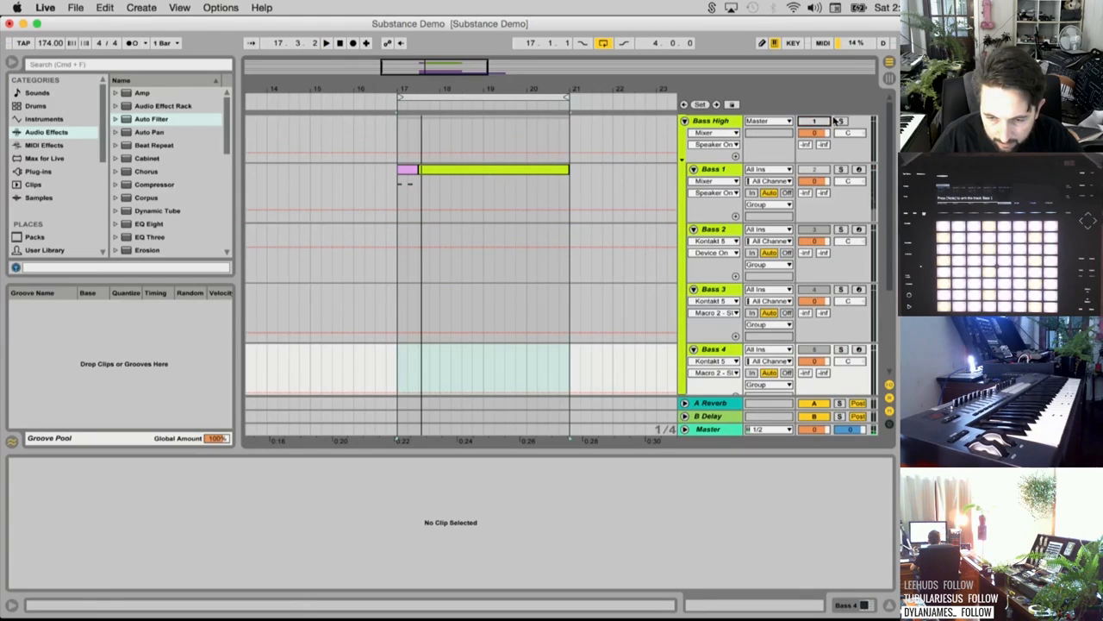
left_click(817, 124)
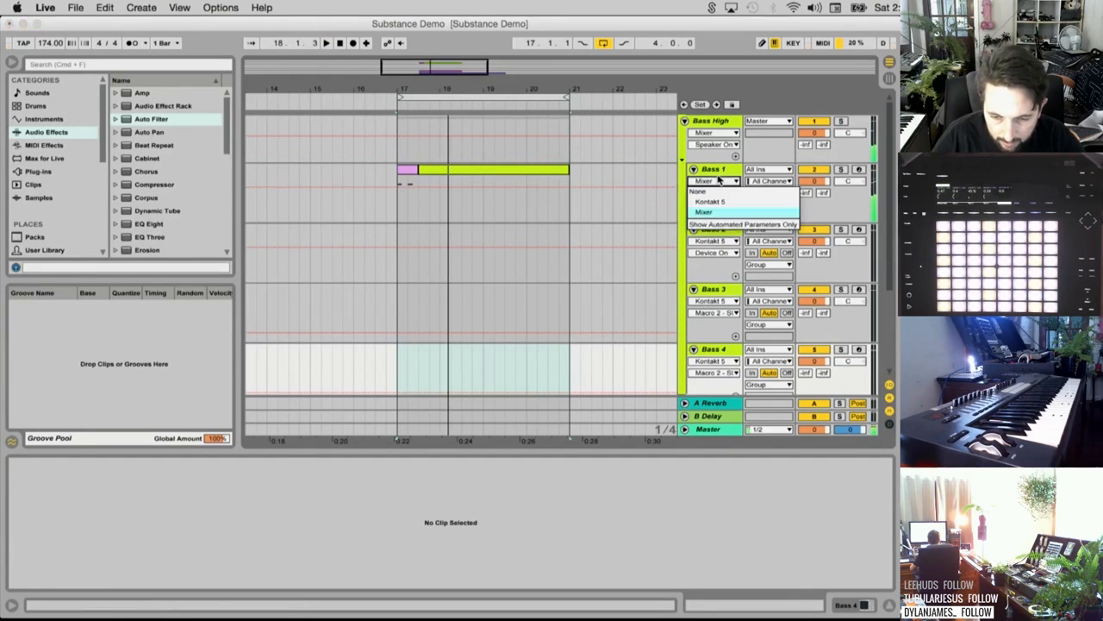
Set the release of the chorus synth layer in Bass 1's Substance instrument to 25.3 ms and close the instrument
left_click(715, 170)
left_click(723, 171)
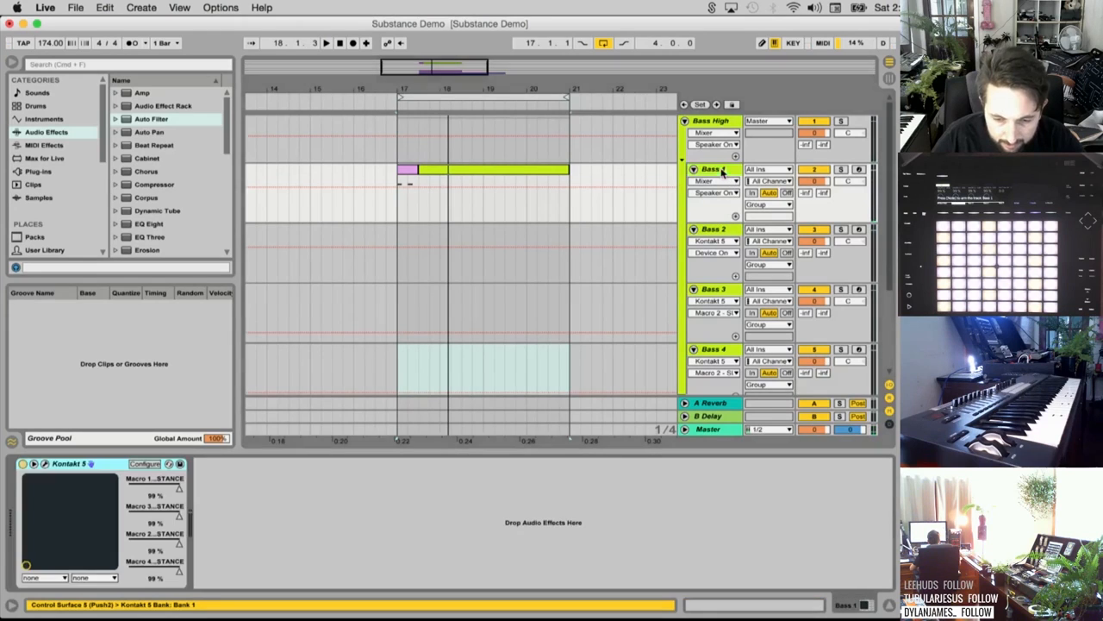
left_click(45, 463)
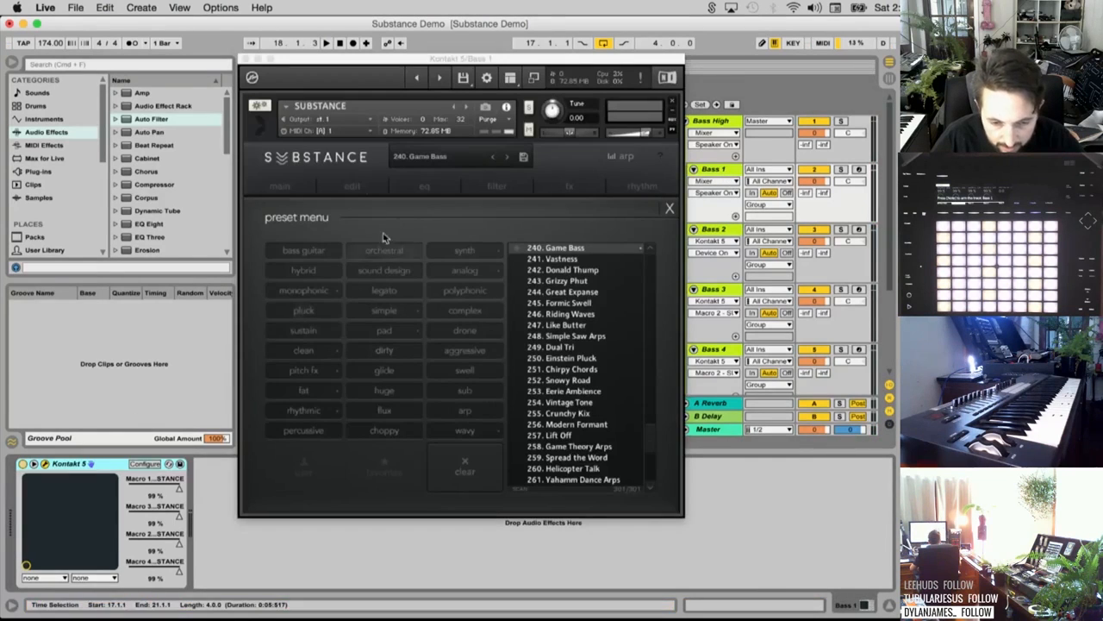
left_click(350, 186)
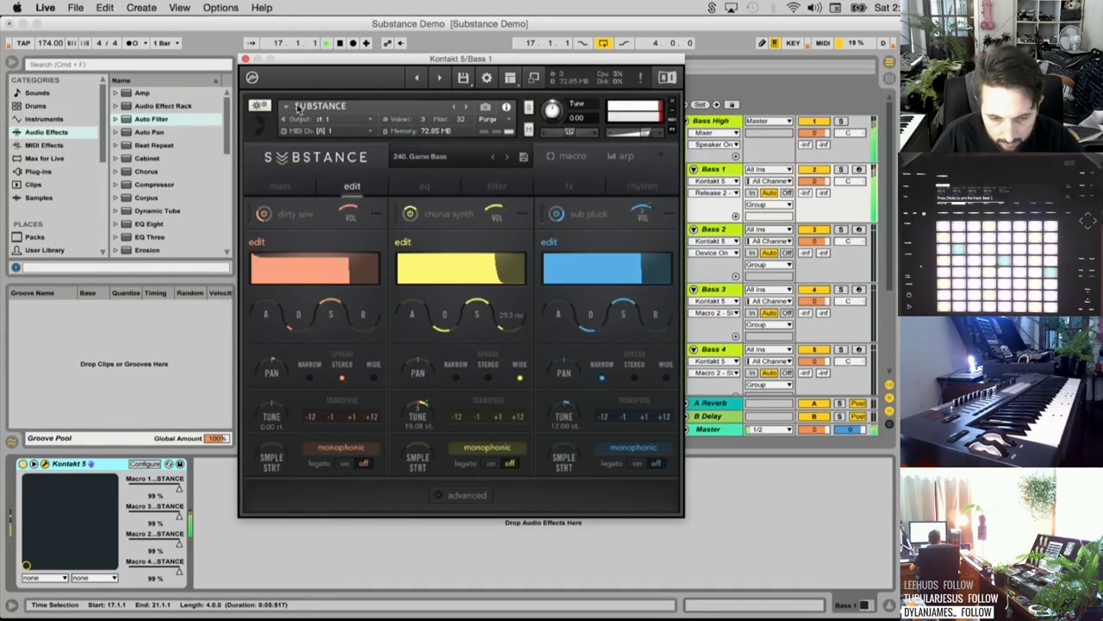
left_click(246, 59)
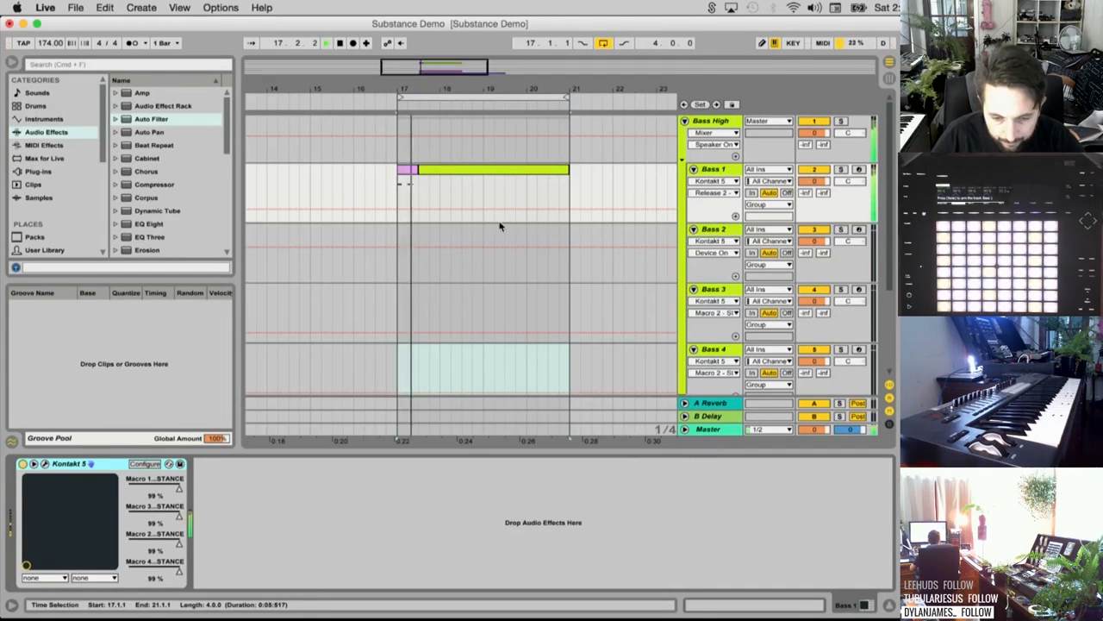
Copy the Sub phrase's half bar at 17.3 to the Bass 2 track and the half bar at 18.1 to the Bass 3 track
scroll(496, 227, "down", 5)
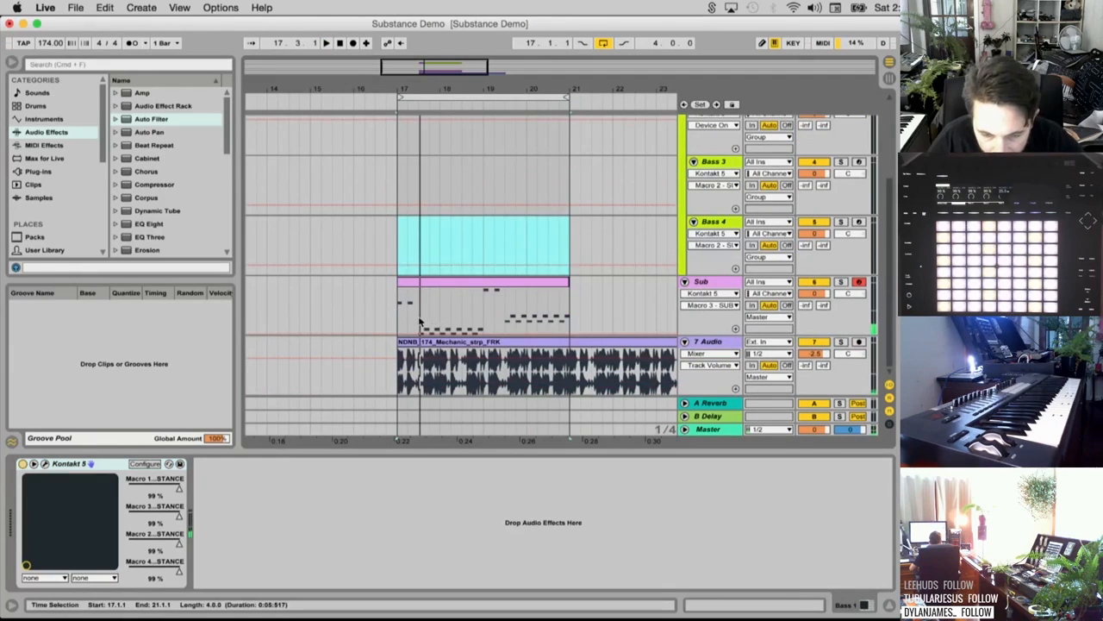
left_click_drag(420, 320, 438, 320)
scroll(457, 282, "up", 3)
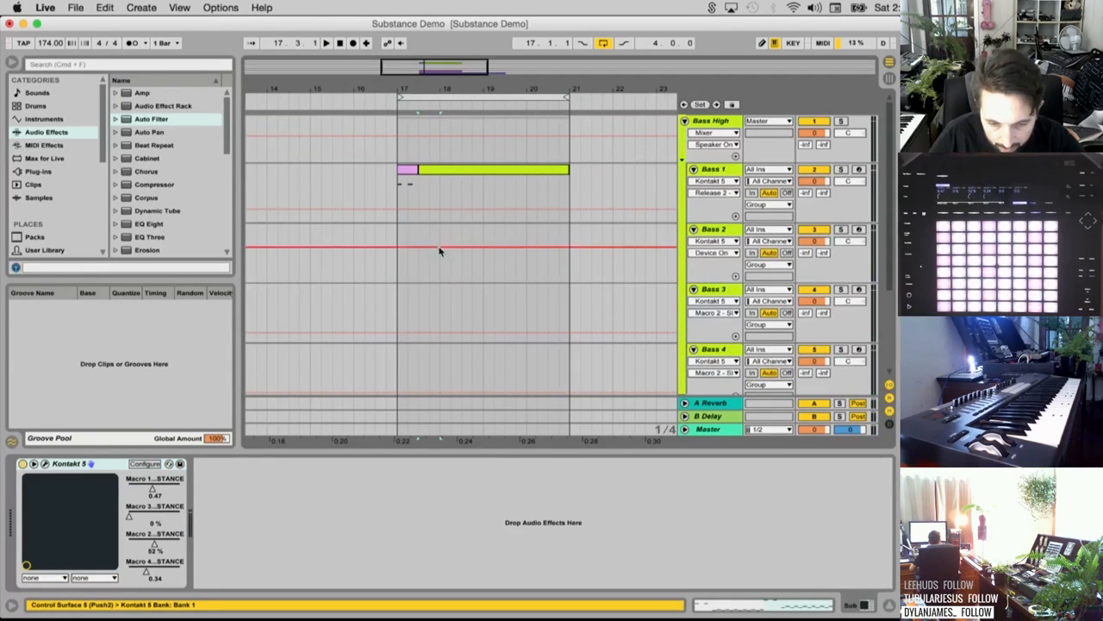
left_click_drag(412, 238, 440, 246)
scroll(496, 312, "down", 3)
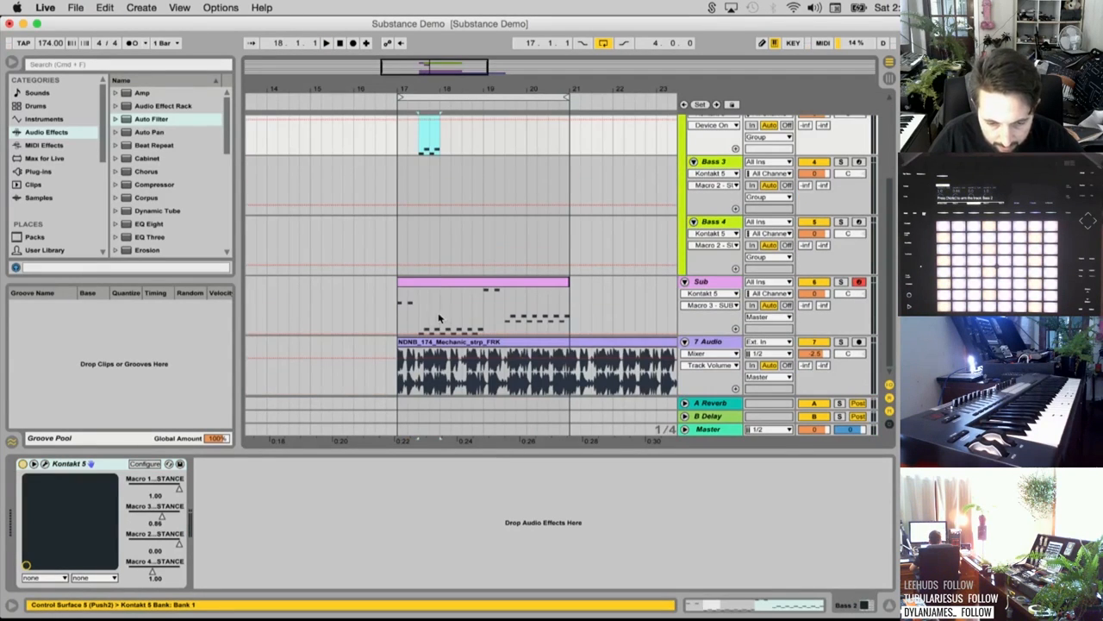
key("super+c")
scroll(472, 225, "up", 3)
left_click(445, 241)
key("super+v")
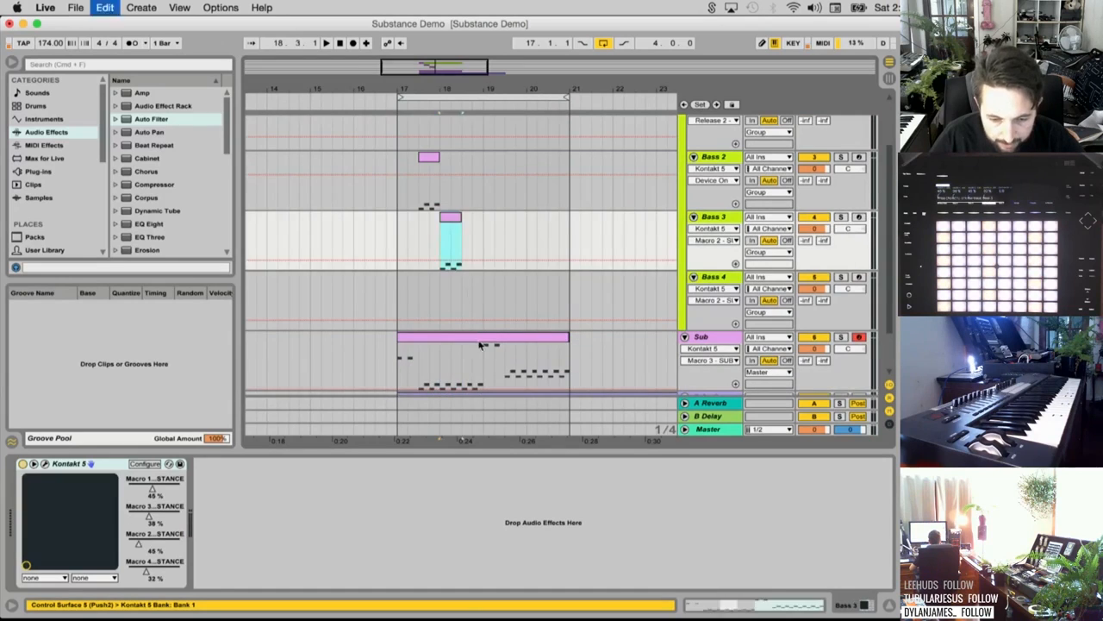
Copy the Sub phrase's half bar at 18.3 to the Bass 4 track and play the loop from 17.1.1
left_click(459, 308)
key("super+v")
key("space")
scroll(479, 293, "up", 2)
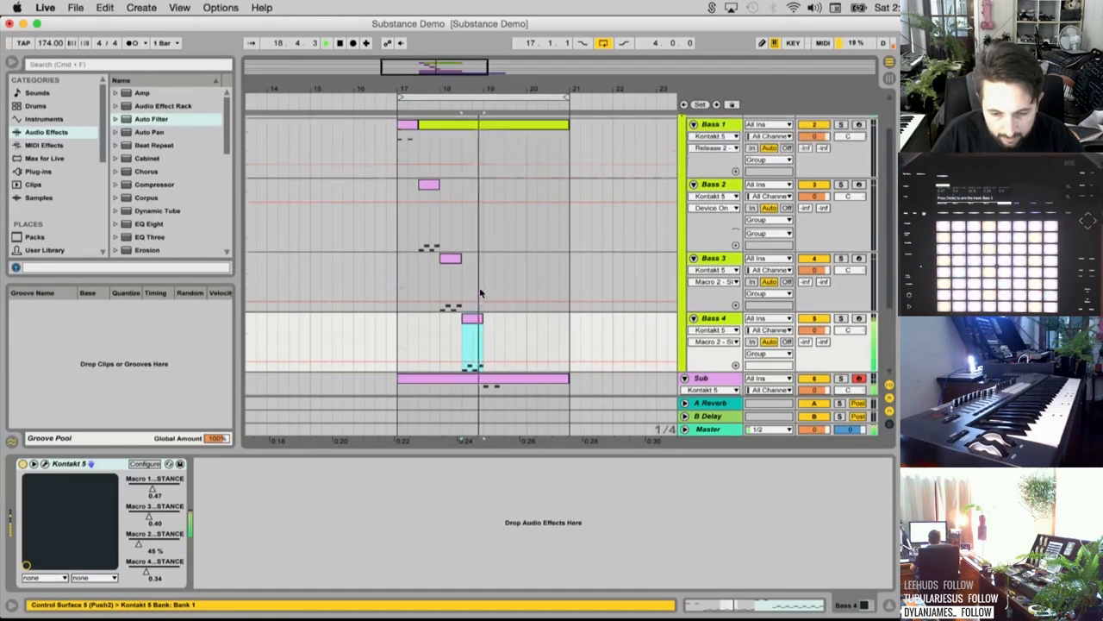
left_click(403, 216)
key("space")
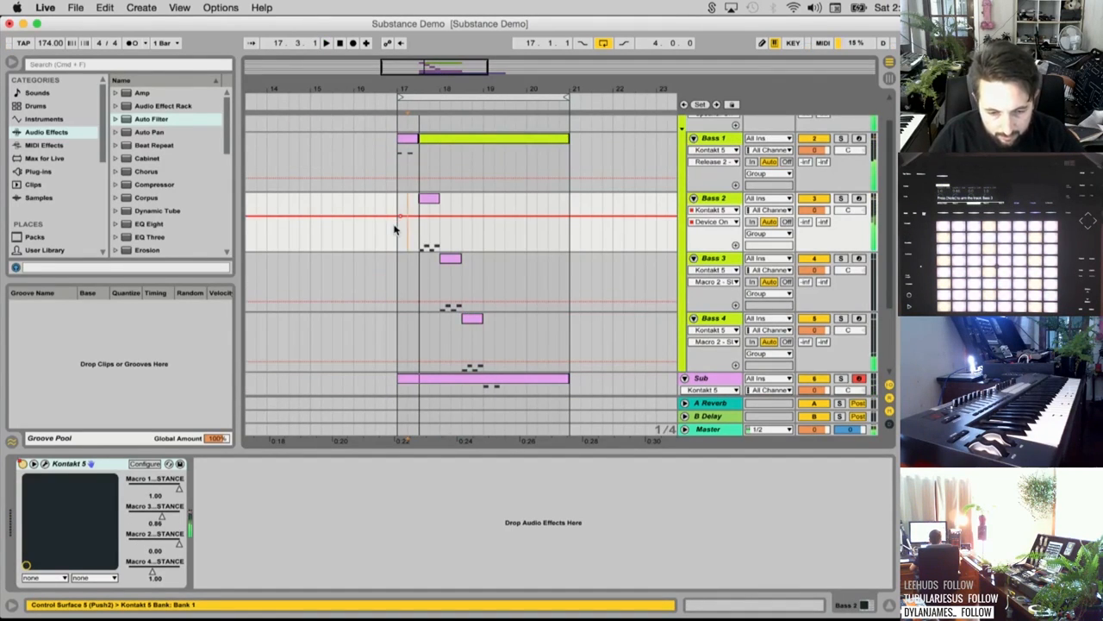
key("space")
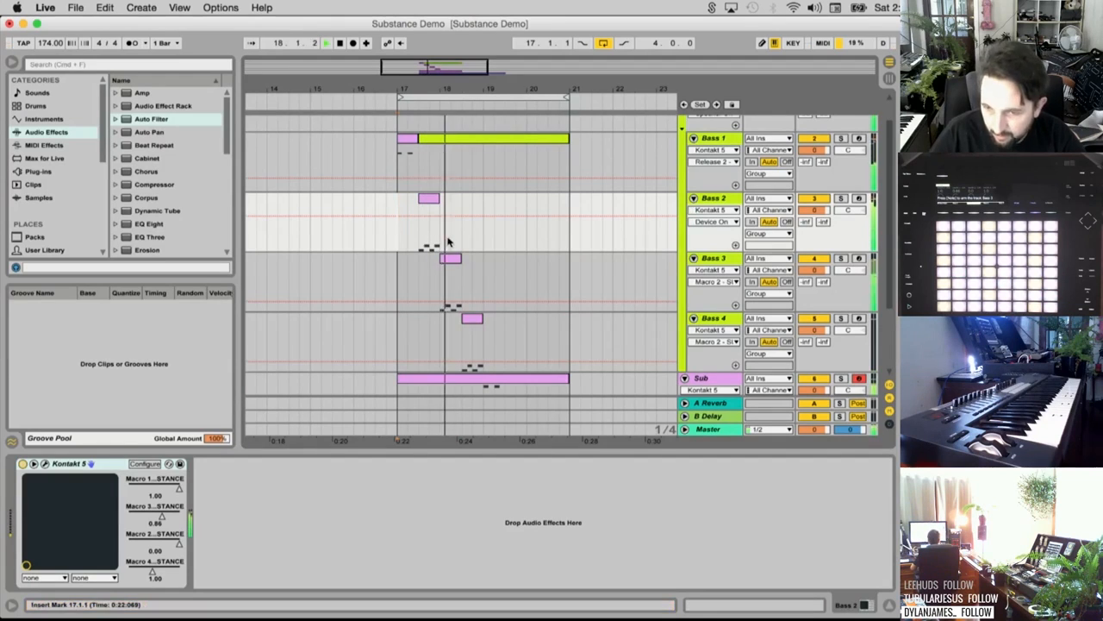
Open Bass 4's Substance preset list and audition Schierkes Spell, Brass In the Trunk, Mach and Meat Steak
left_click(727, 321)
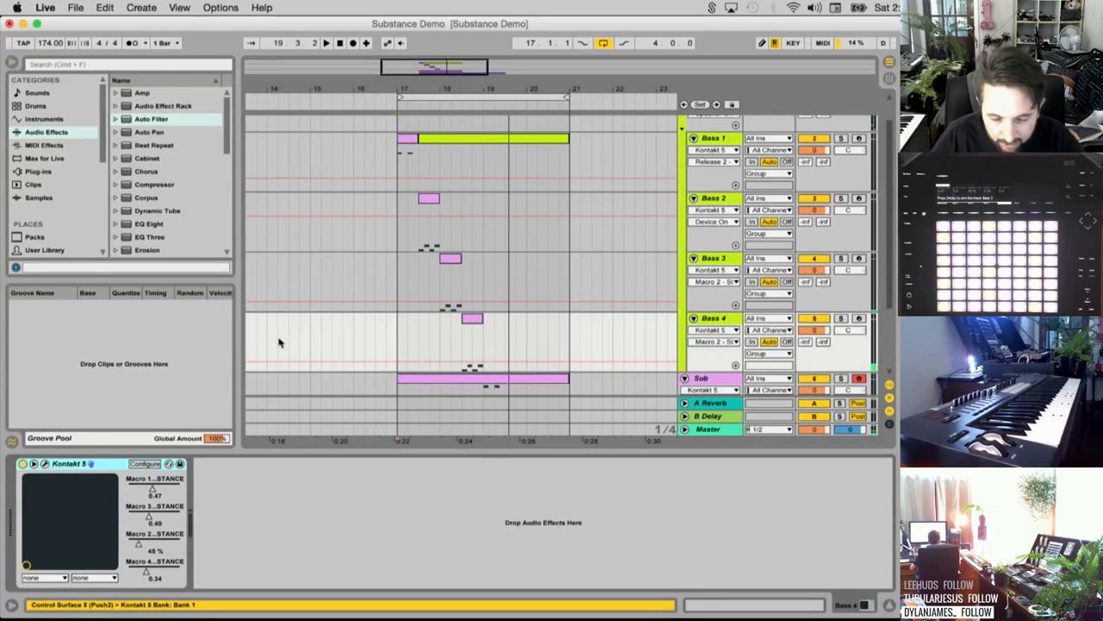
key("alt+super+p")
left_click(233, 186)
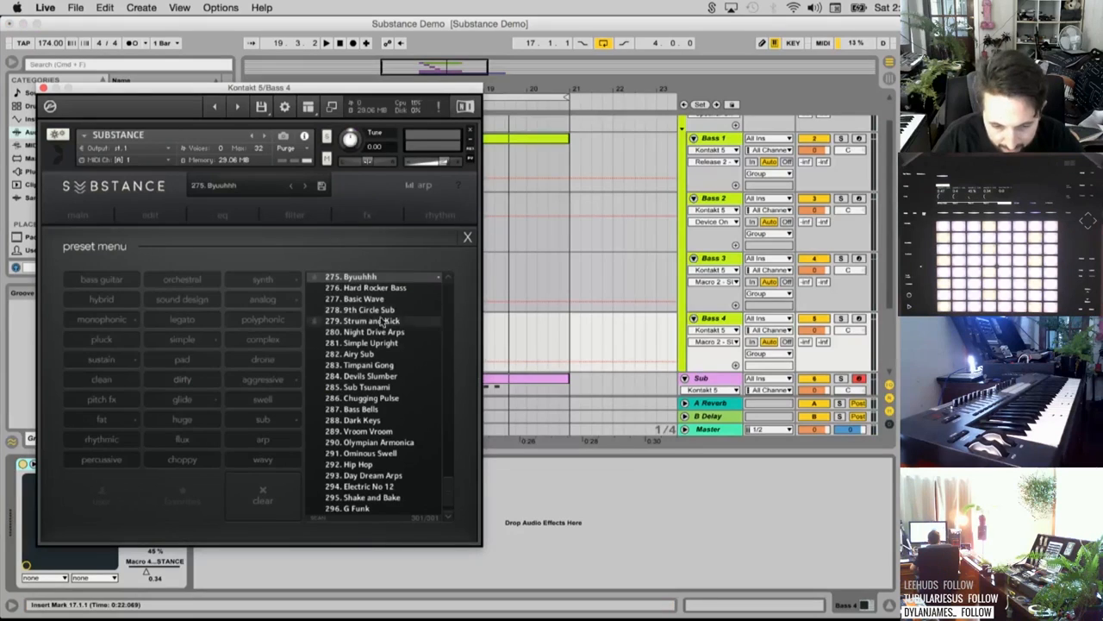
scroll(459, 473, "up", 10)
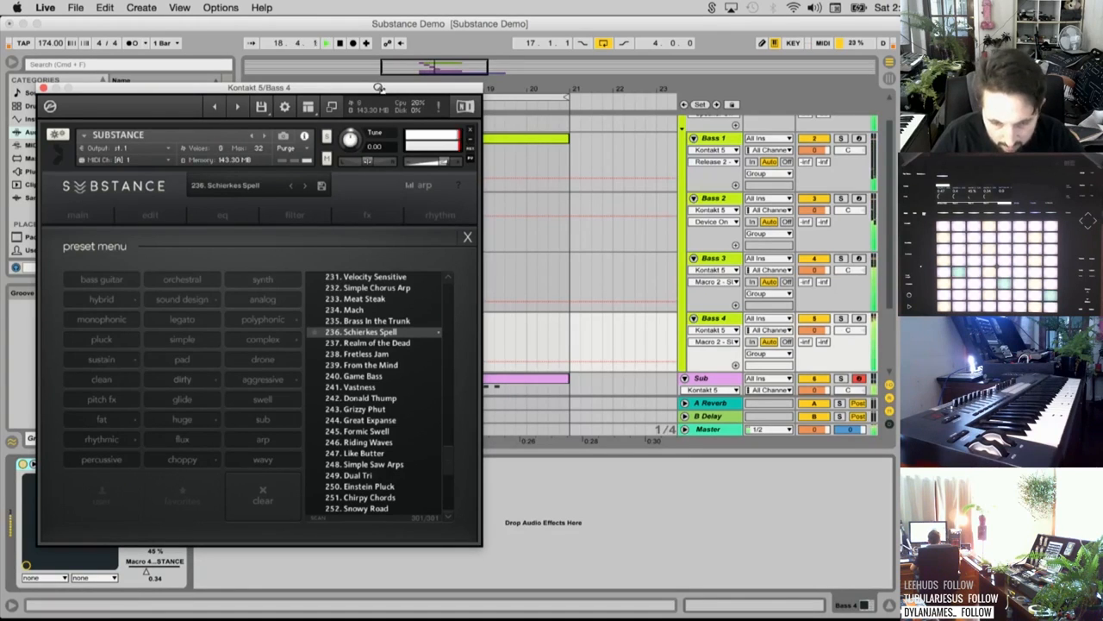
left_click(371, 323)
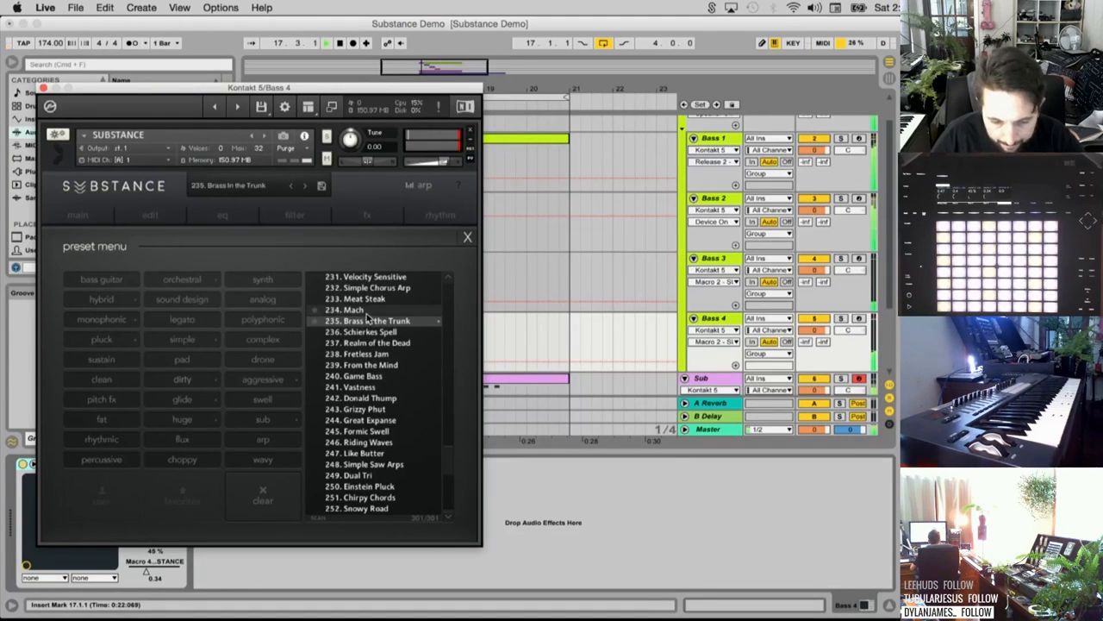
left_click(816, 6)
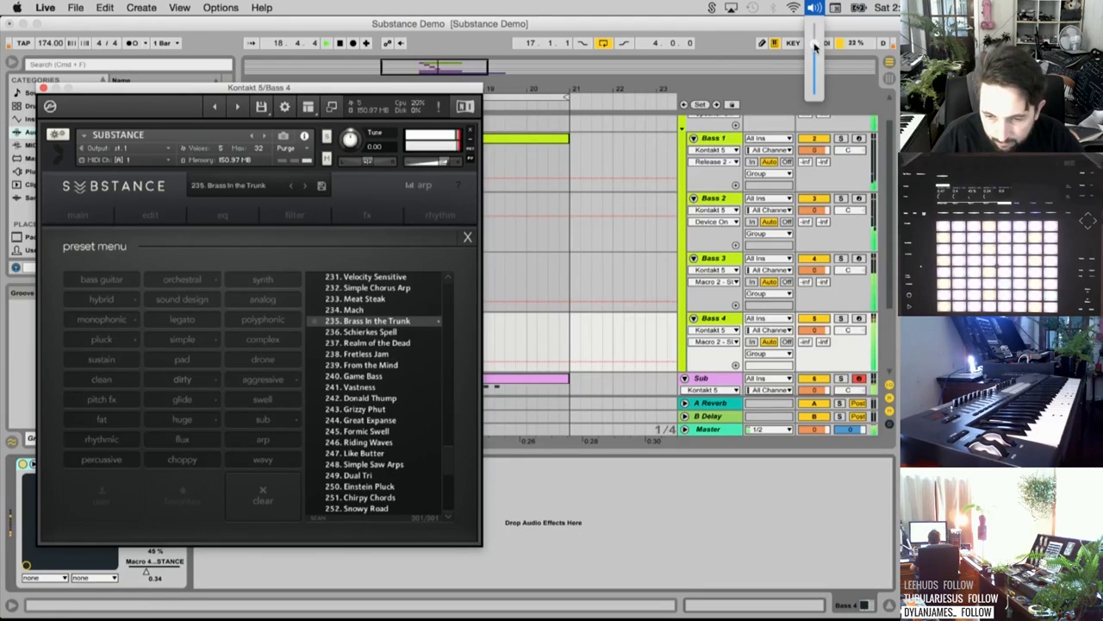
left_click(355, 310)
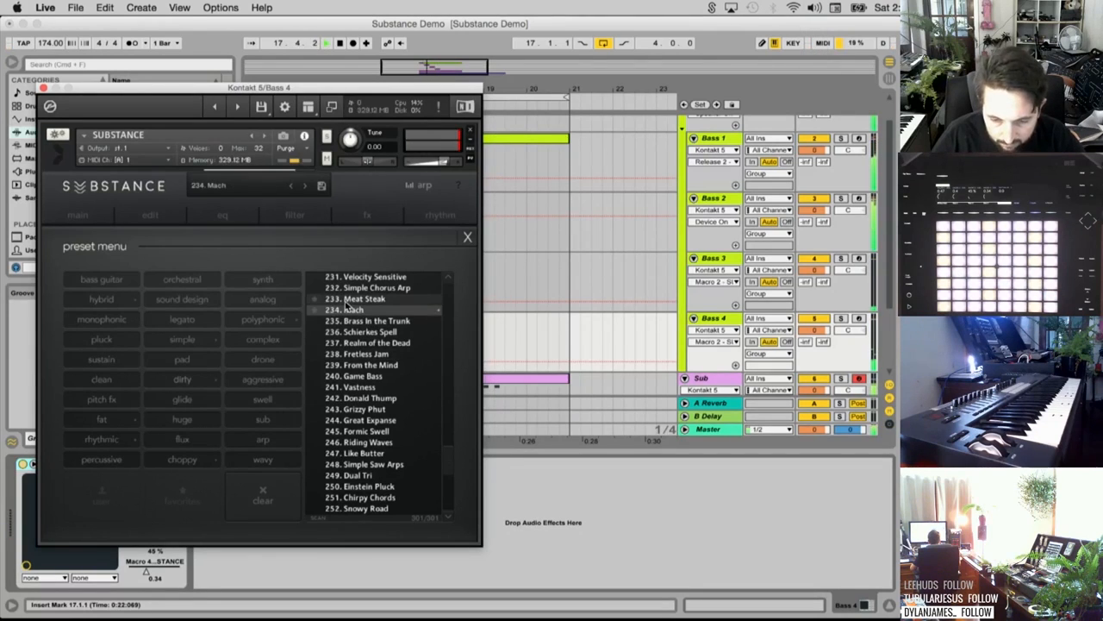
left_click(366, 298)
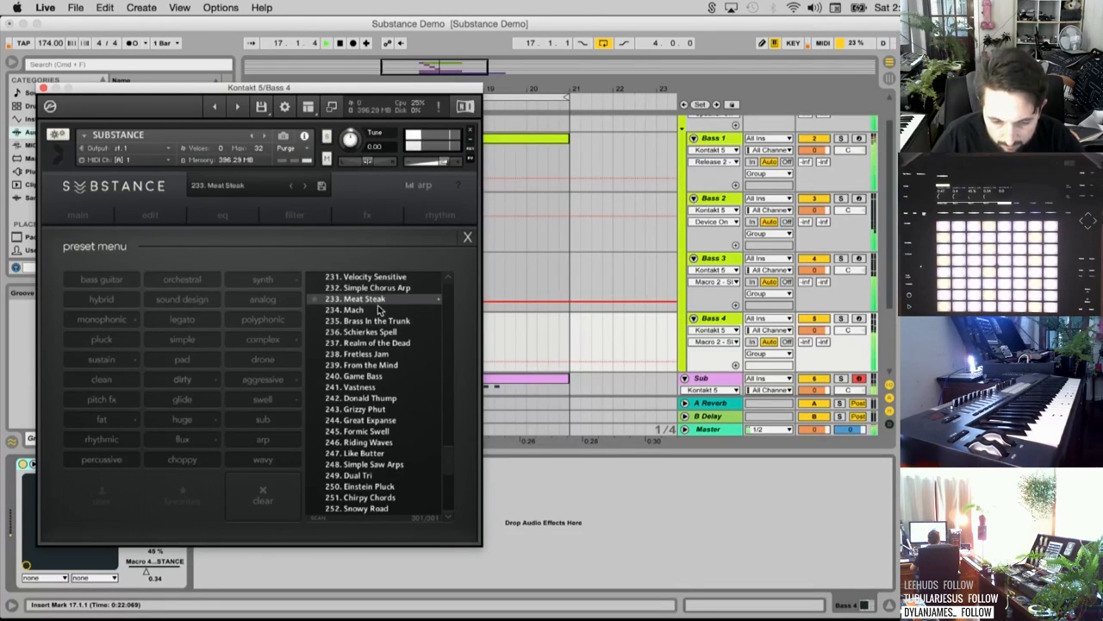
Load the Simple Chorus Arp preset on Bass 4 and play from its clip at 18.3.1
scroll(447, 454, "up", 4)
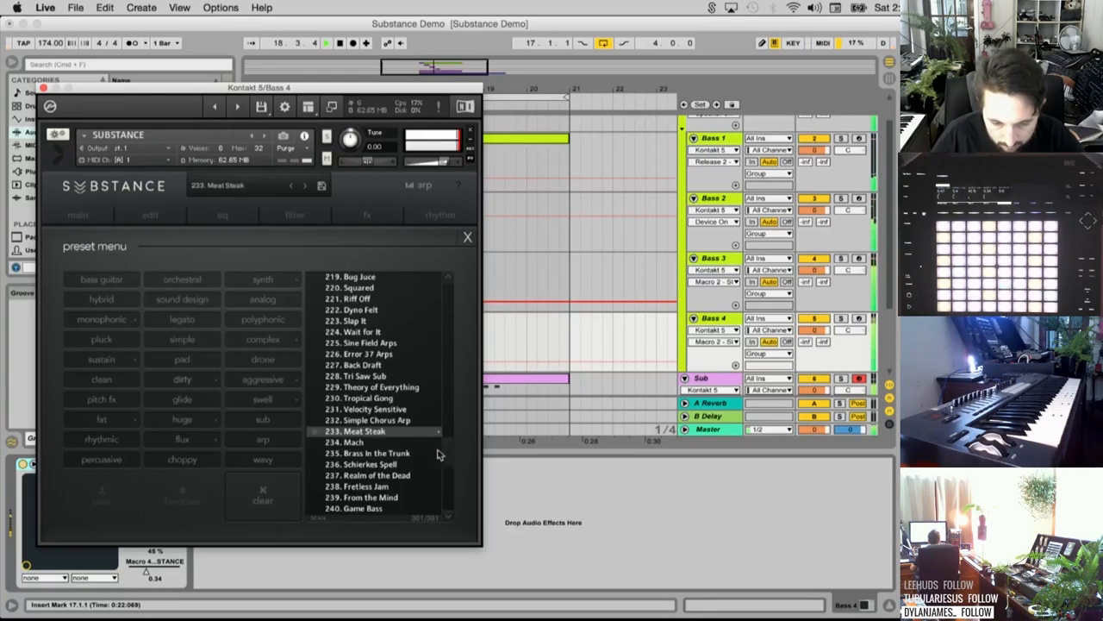
left_click(370, 421)
mouse_move(412, 88)
left_mouse_down()
mouse_move(387, 110)
mouse_move(329, 124)
left_mouse_up()
left_click(463, 338)
key("space")
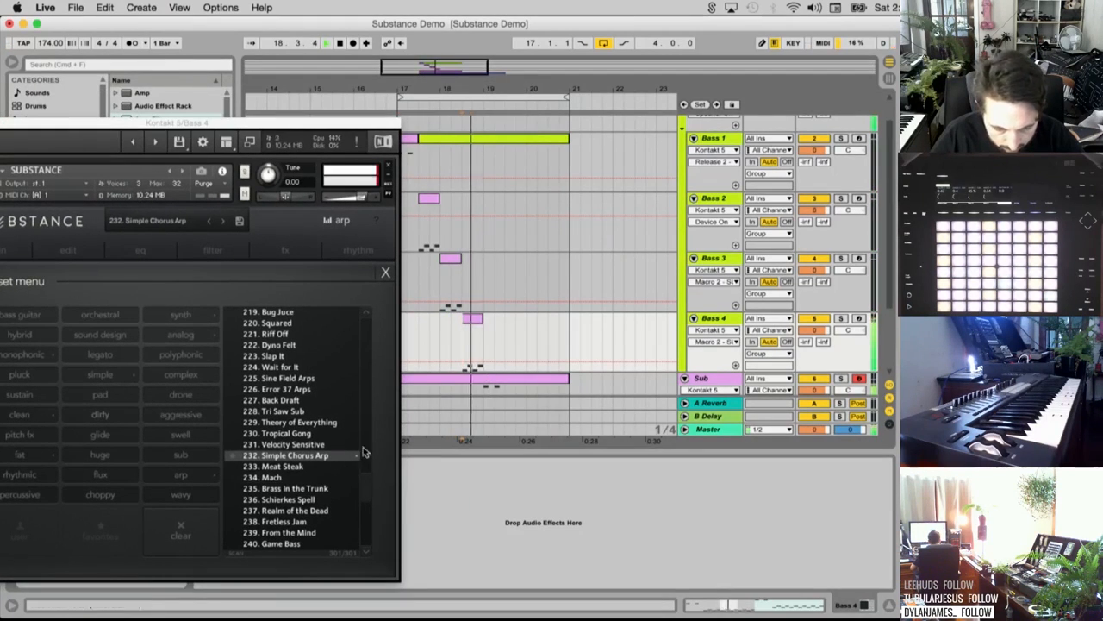
key("space")
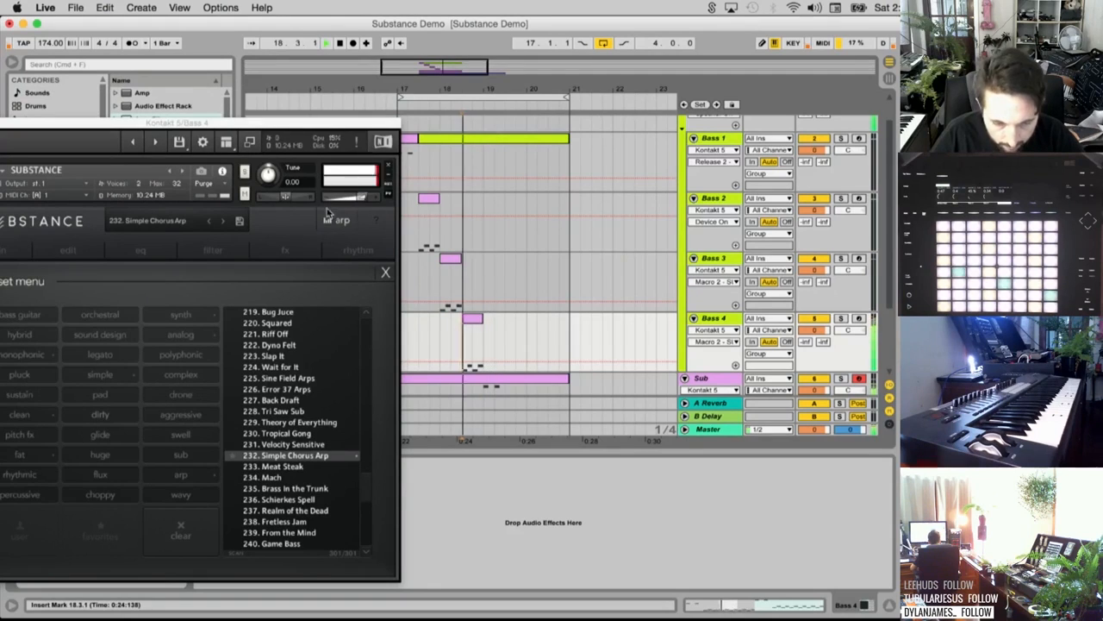
Turn off the arpeggiator in Bass 4's Substance instrument and close the instrument
left_click(334, 221)
left_click_drag(227, 123, 307, 118)
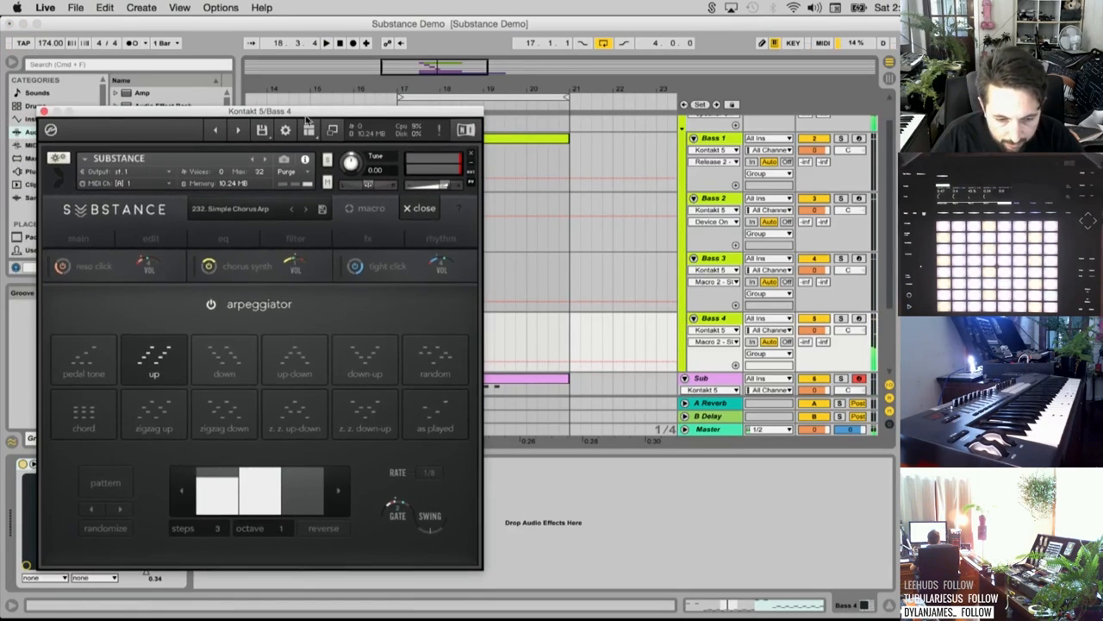
left_click(210, 304)
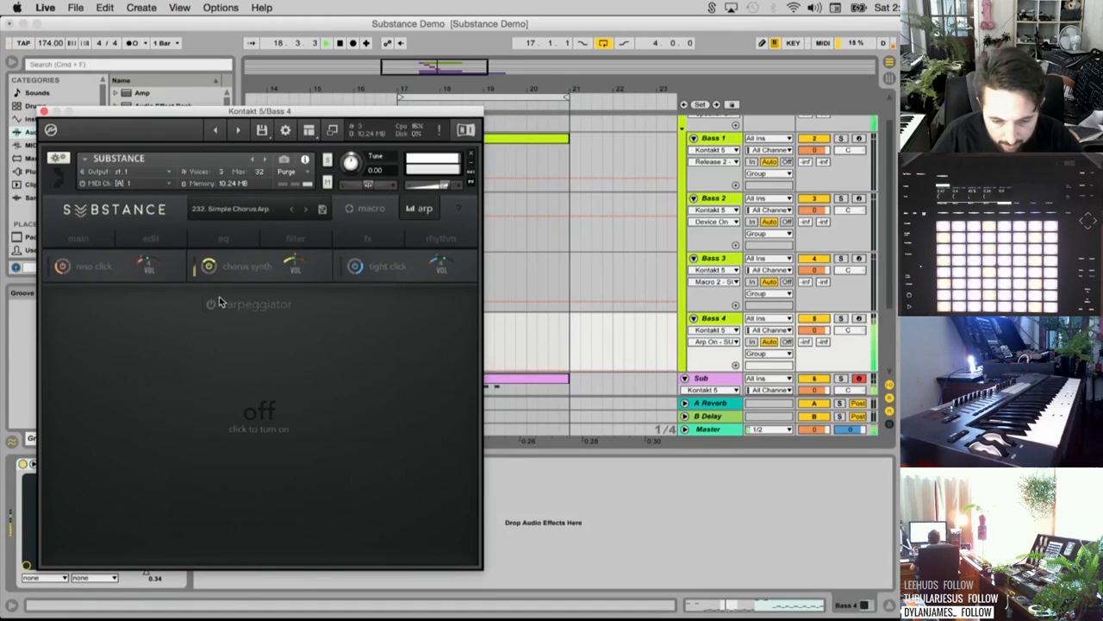
left_click(44, 111)
scroll(440, 216, "down", 1)
scroll(448, 213, "up", 1)
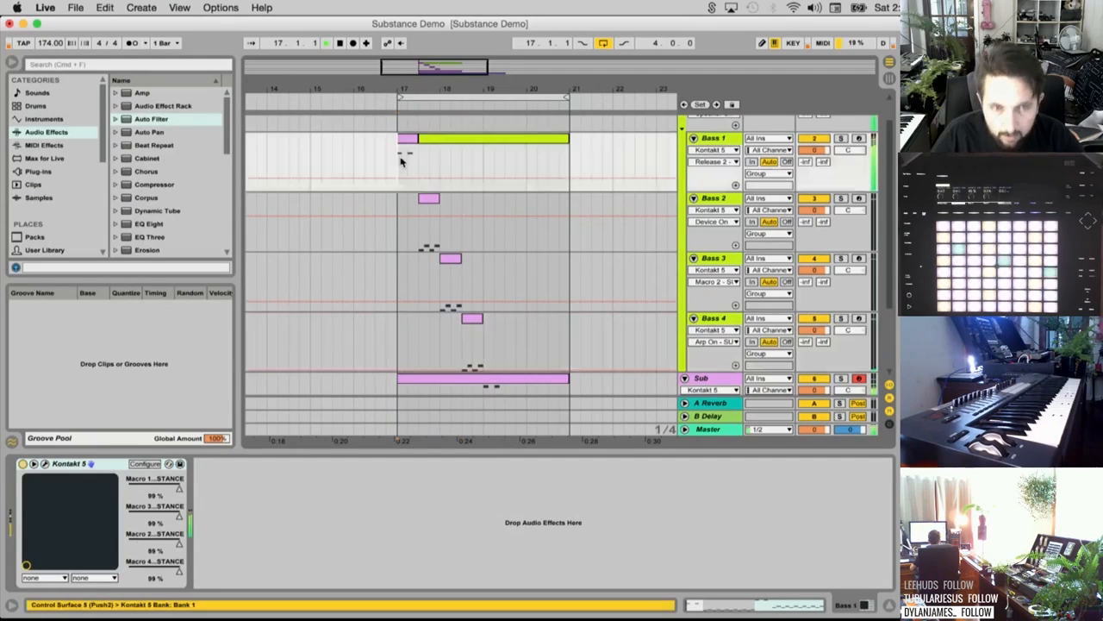
Transpose all notes of the opening Bass 1 clip down an octave to G1–C3 and play the result
left_click(431, 155)
key("space")
double_click(412, 137)
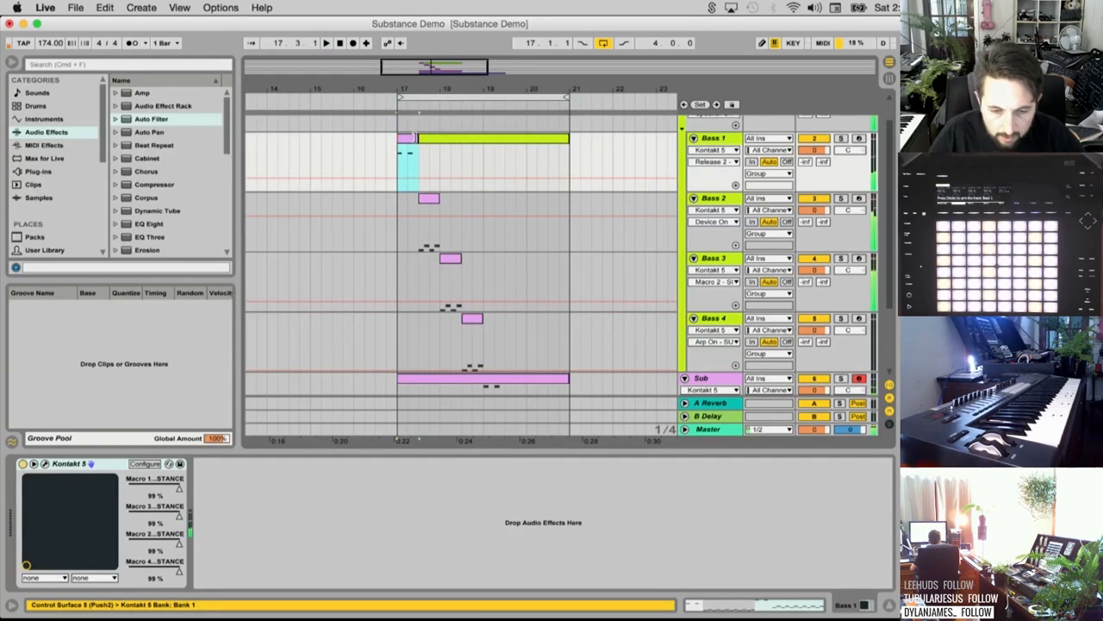
left_click(446, 536)
key("super+a")
key("shift+Down")
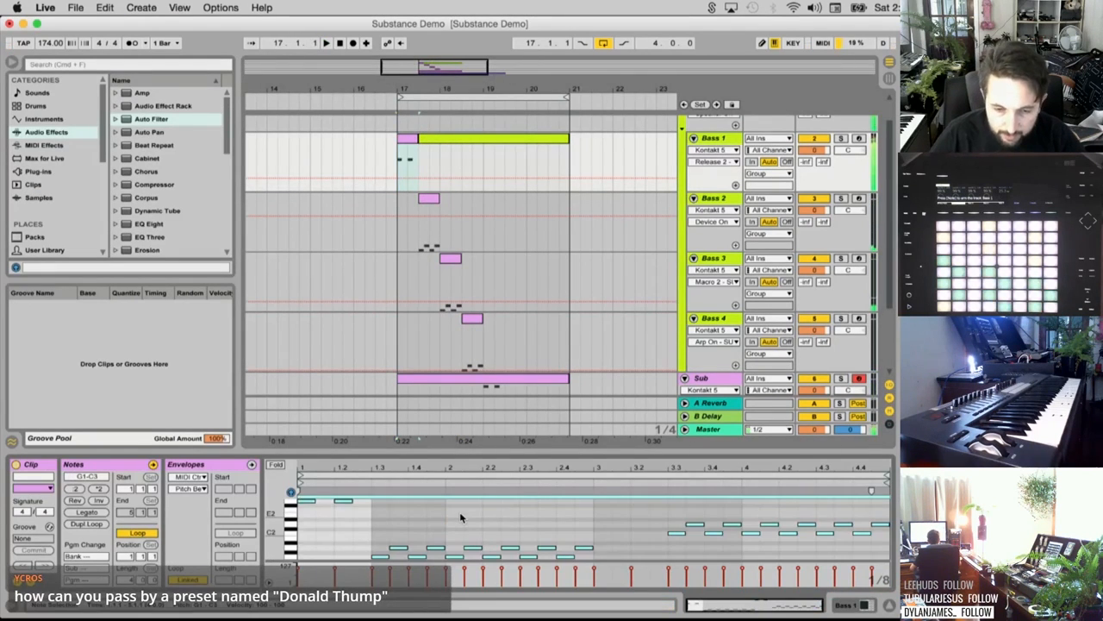
key("space")
key("space")
key("space")
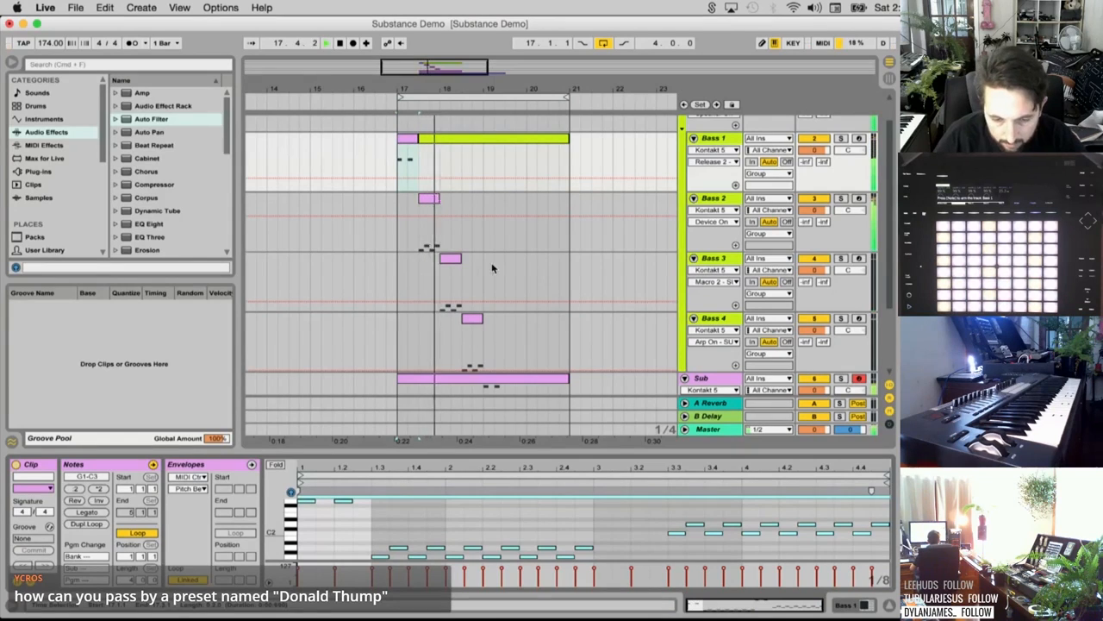
Solo the Sub track and replace the G2–A2 pair at 2.1.1 in its clip with one quarter-note G2
scroll(457, 303, "down", 2)
scroll(457, 304, "down", 3)
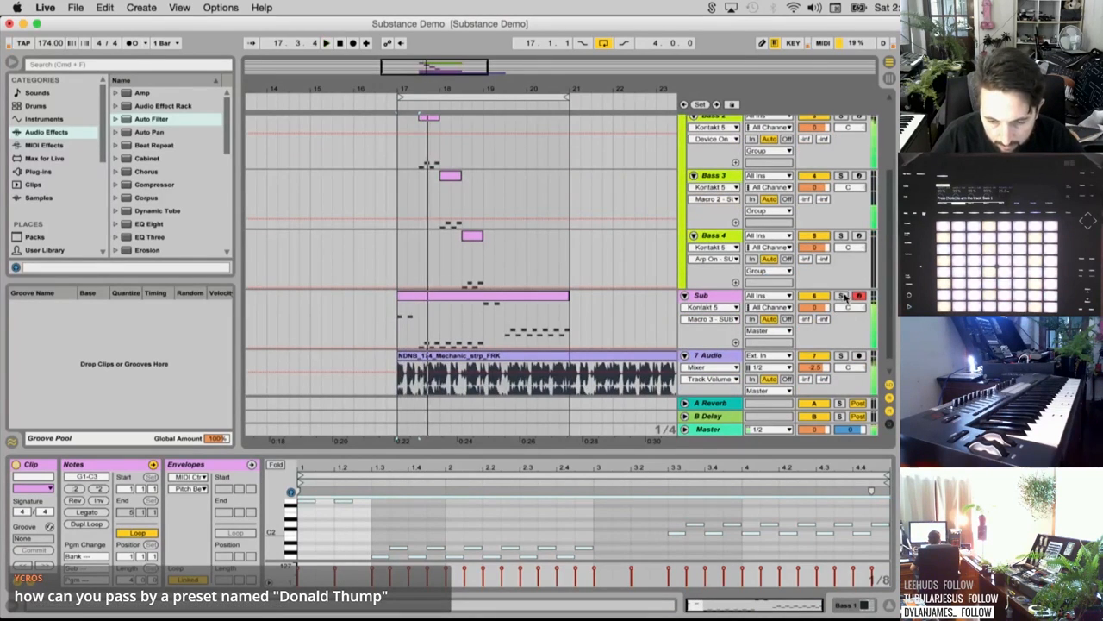
left_click(438, 293)
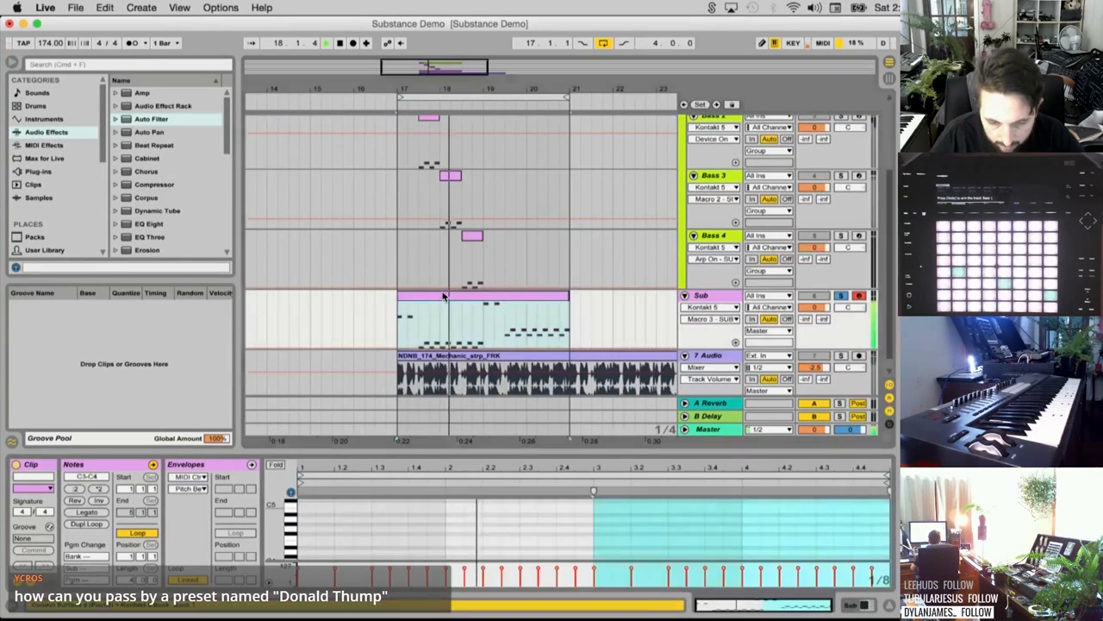
left_click(474, 534)
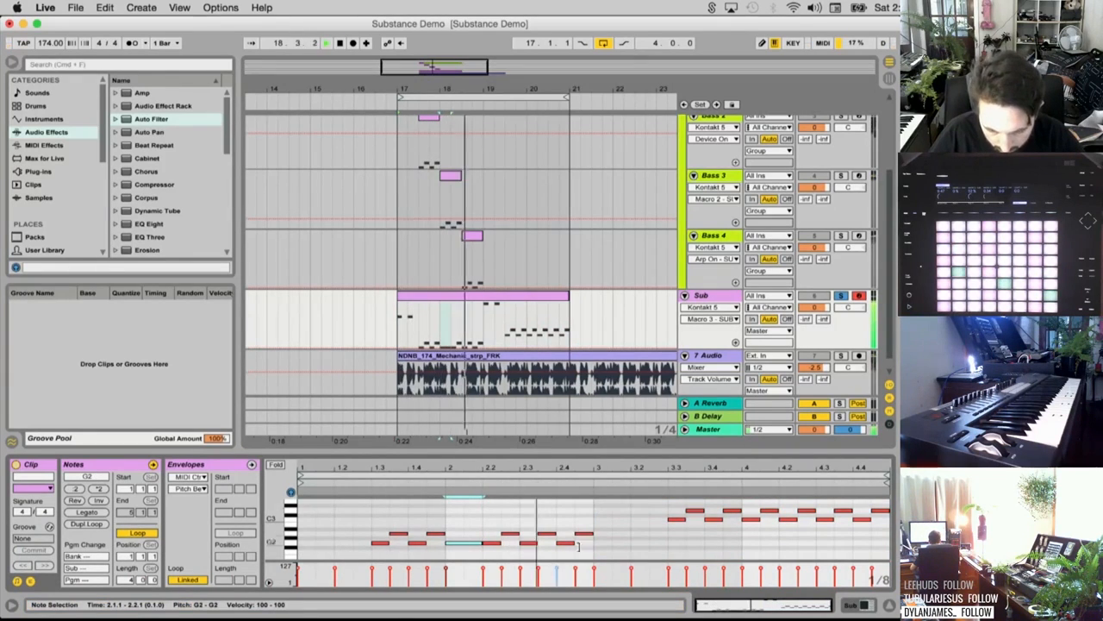
scroll(645, 527, "up", 3)
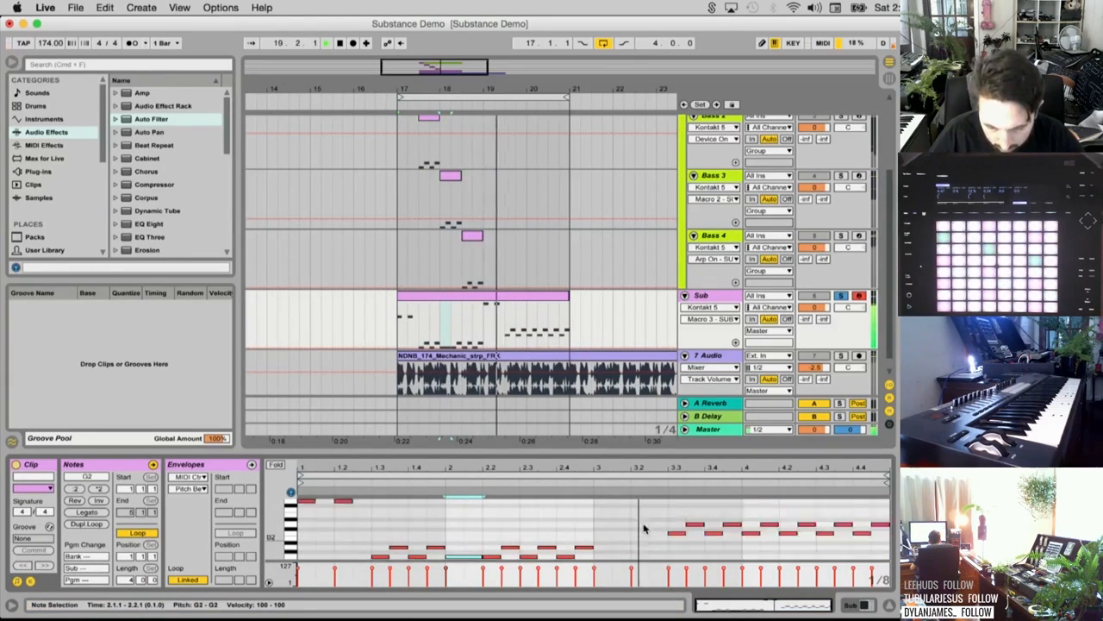
Replace the note pair at 4.1.1 in the Sub clip with one quarter-note C3, and copy its 18.1.1–18.3.1 section onto Bass 3
left_click(768, 547)
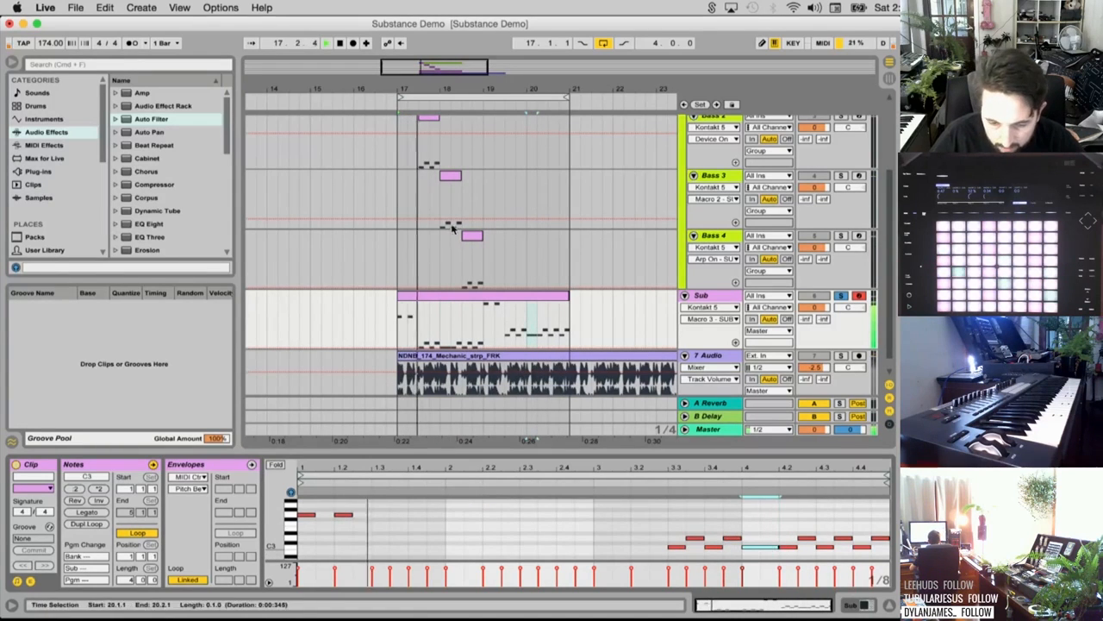
left_click_drag(443, 327, 466, 330)
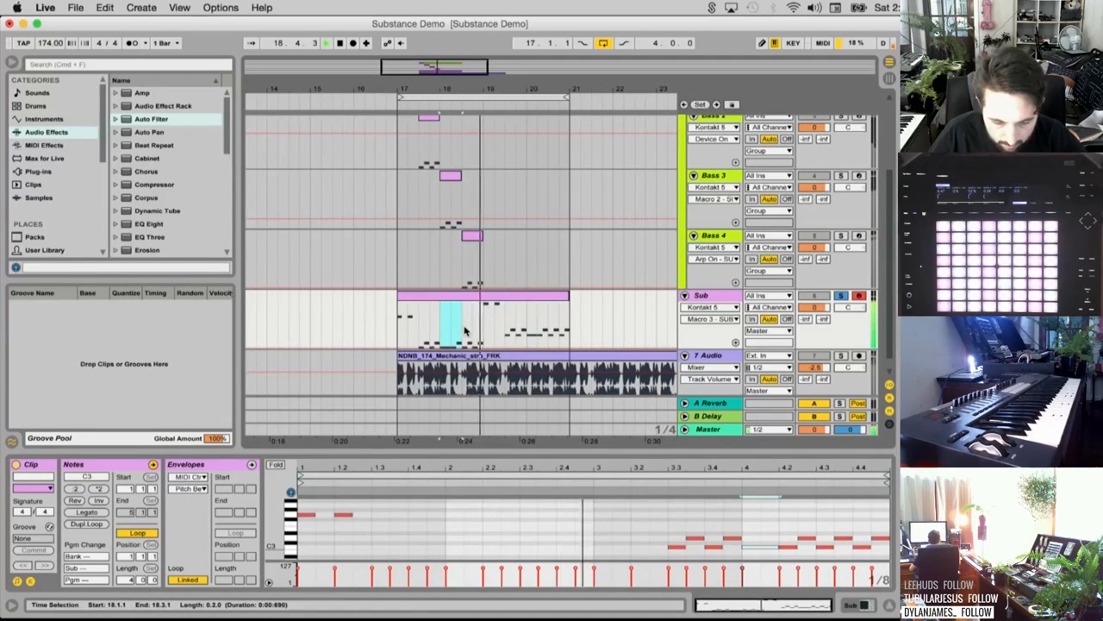
key("super+c")
left_click(444, 190)
key("super+v")
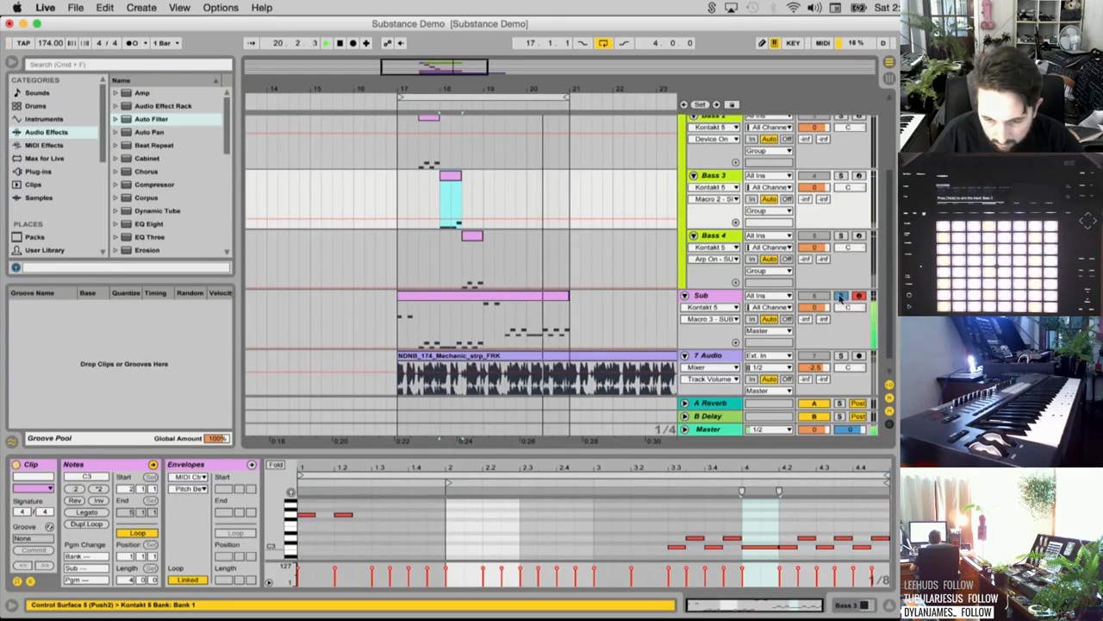
scroll(496, 333, "up", 1)
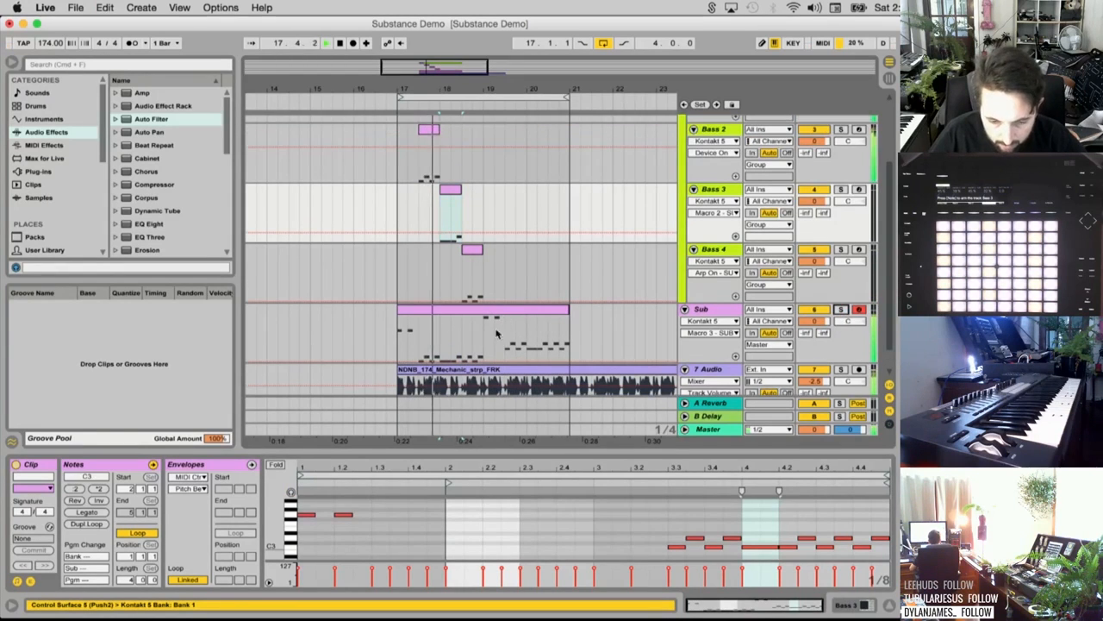
Copy the Sub clip's 19.1.1–19.3.1 section onto the Bass 1 track at the same position
left_click_drag(485, 331, 505, 331)
scroll(504, 323, "up", 5)
key("super+c")
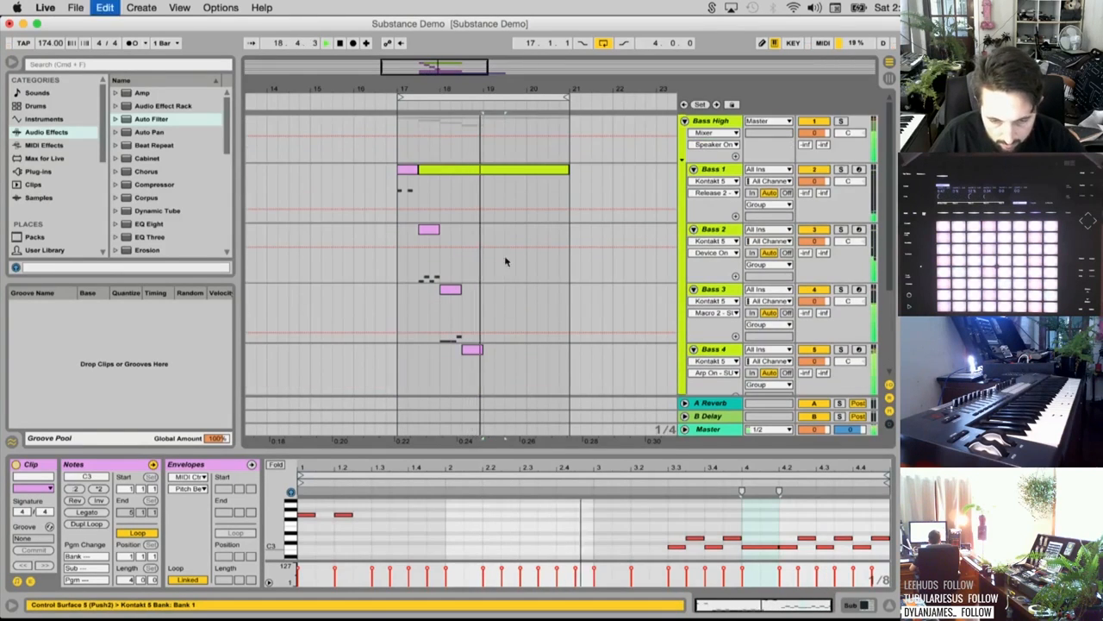
left_click(488, 199)
key("super+v")
scroll(517, 227, "down", 2)
scroll(516, 345, "down", 4)
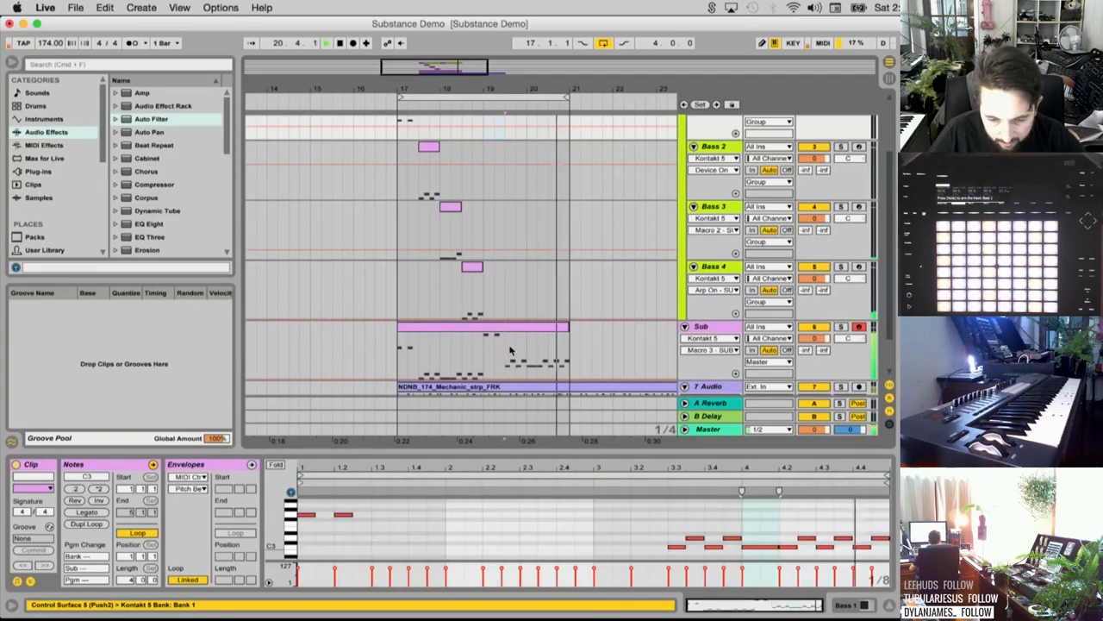
Copy the Sub clip's 19.3.1–20.1.1 section onto the Bass 2 track, keeping the Sub clip intact
left_click_drag(509, 351, 525, 351)
key("Delete")
scroll(508, 182, "up", 2)
key("super+z")
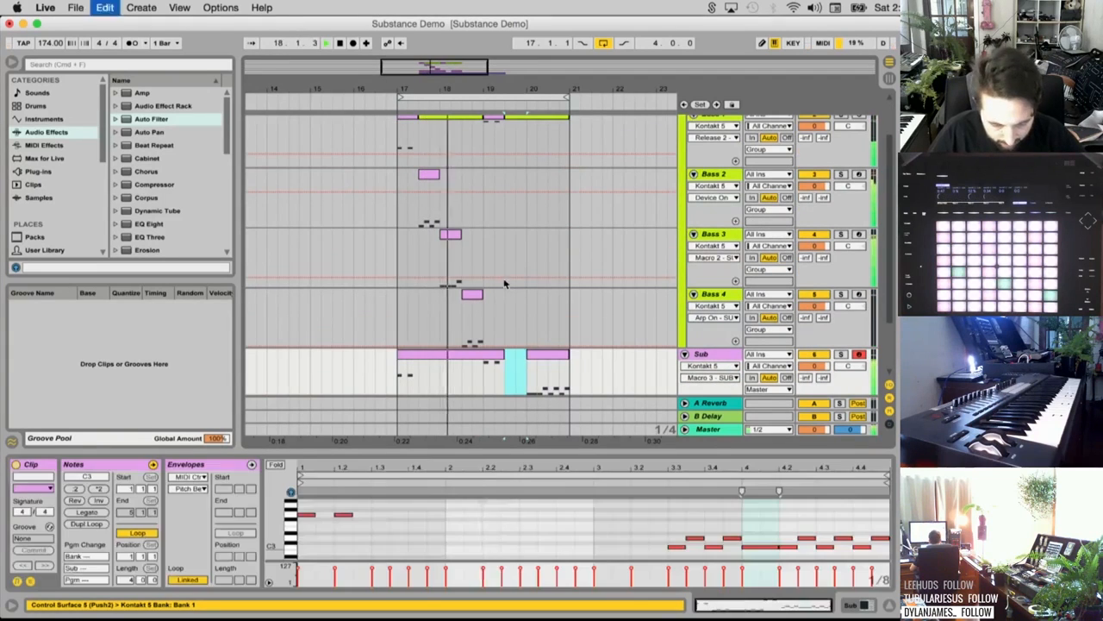
left_click(502, 186)
key("super+v")
scroll(525, 258, "down", 2)
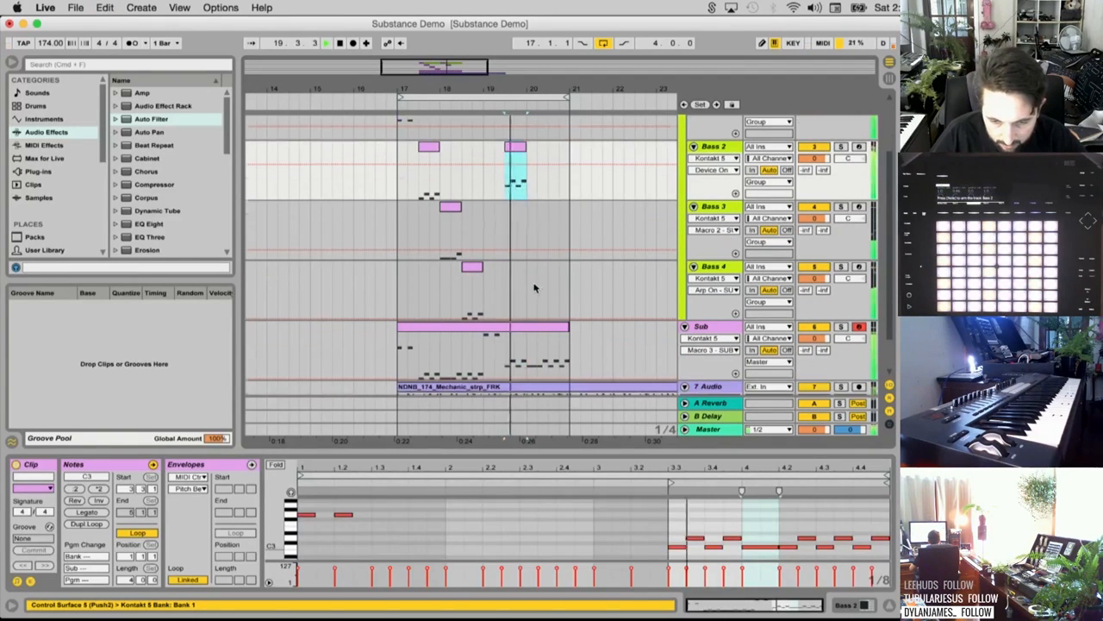
Copy the Sub clip's 20.1.1–20.3.1 section onto Bass 3 and its 20.3.1–21.1.1 section onto Bass 4
left_click_drag(527, 360, 574, 363)
left_click(526, 250)
key("super+v")
key("super+c")
left_click(560, 285)
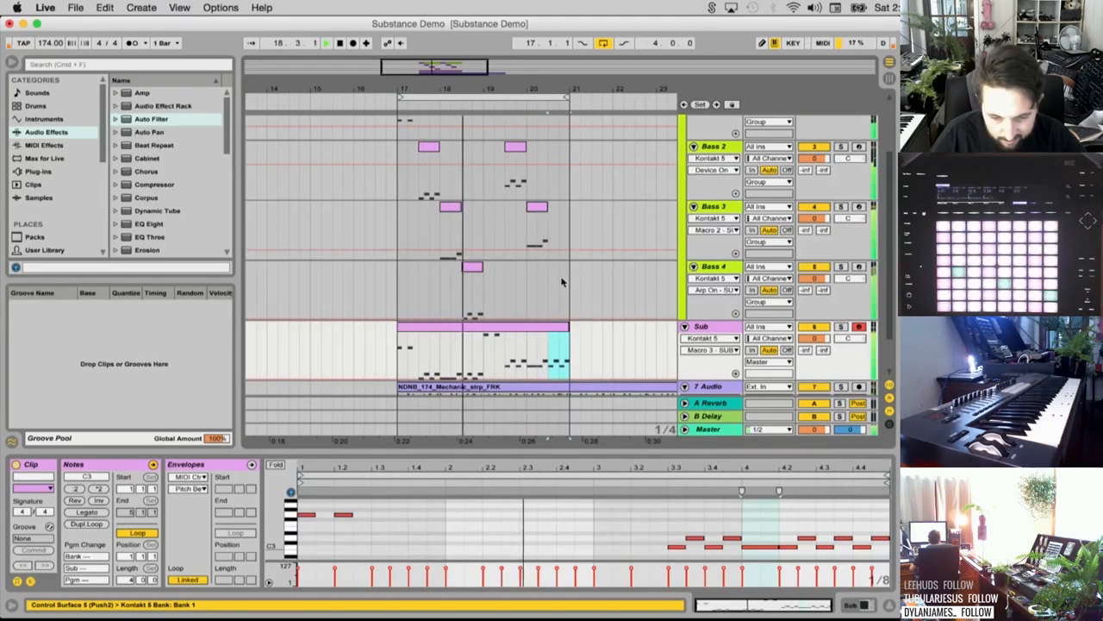
key("super+v")
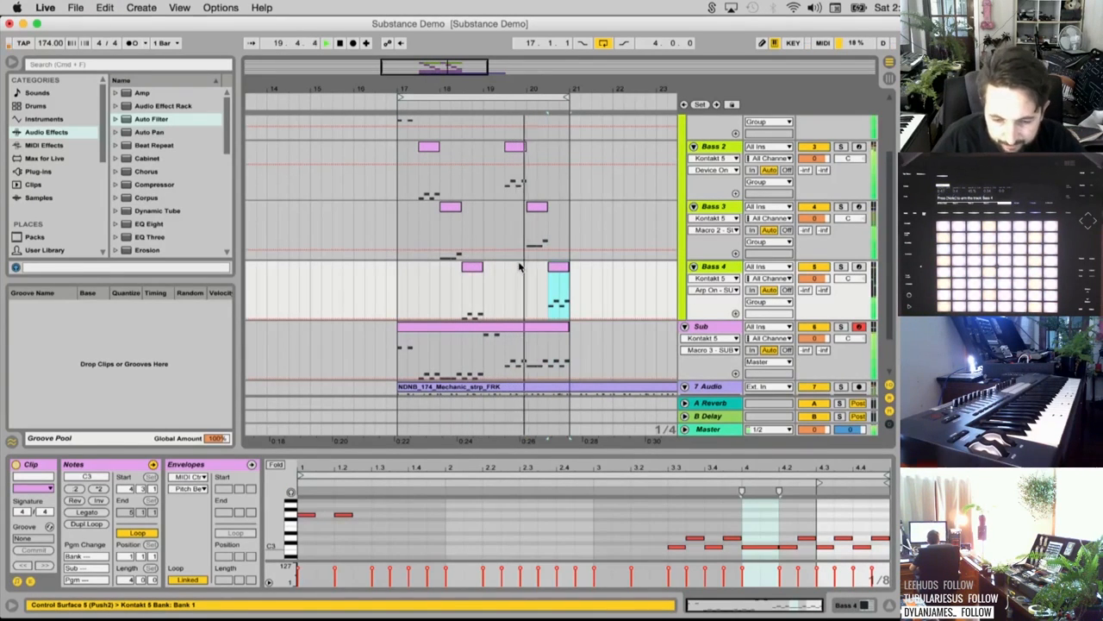
Transpose all notes of the first Bass 2 clip up an octave to G3–C5 and play the result
scroll(515, 272, "up", 2)
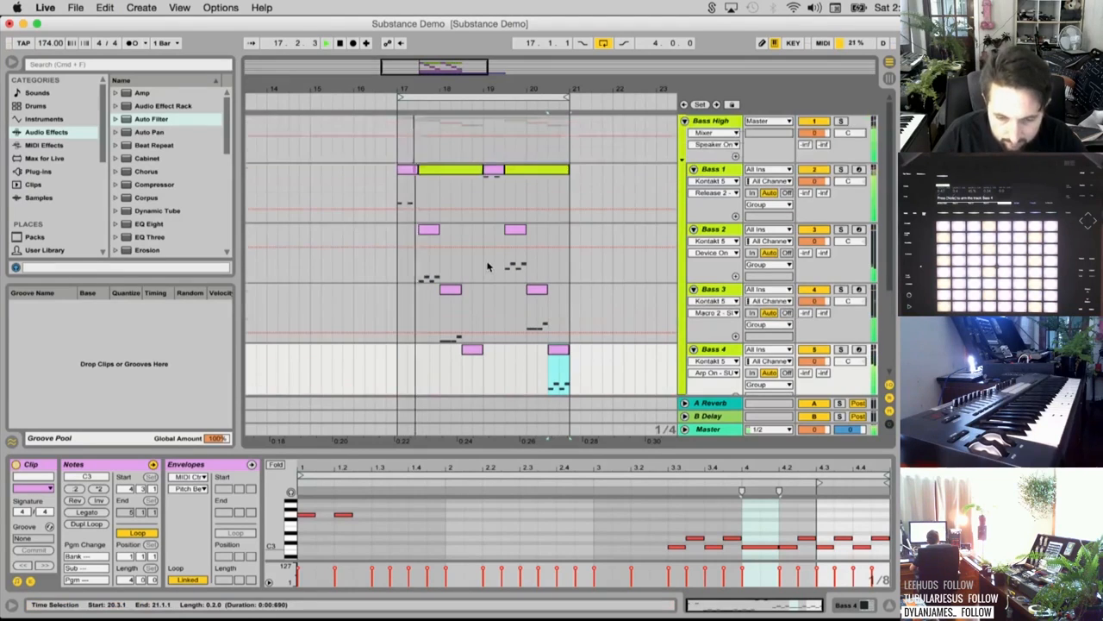
double_click(424, 230)
left_click(496, 530)
key("super+a")
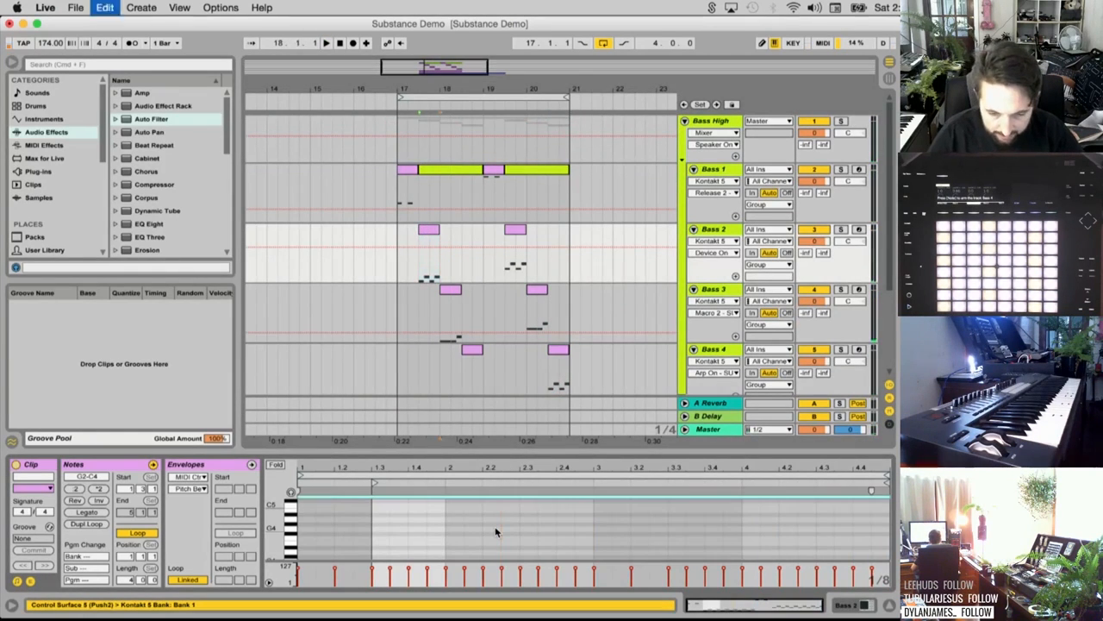
key("shift+Up")
key("space")
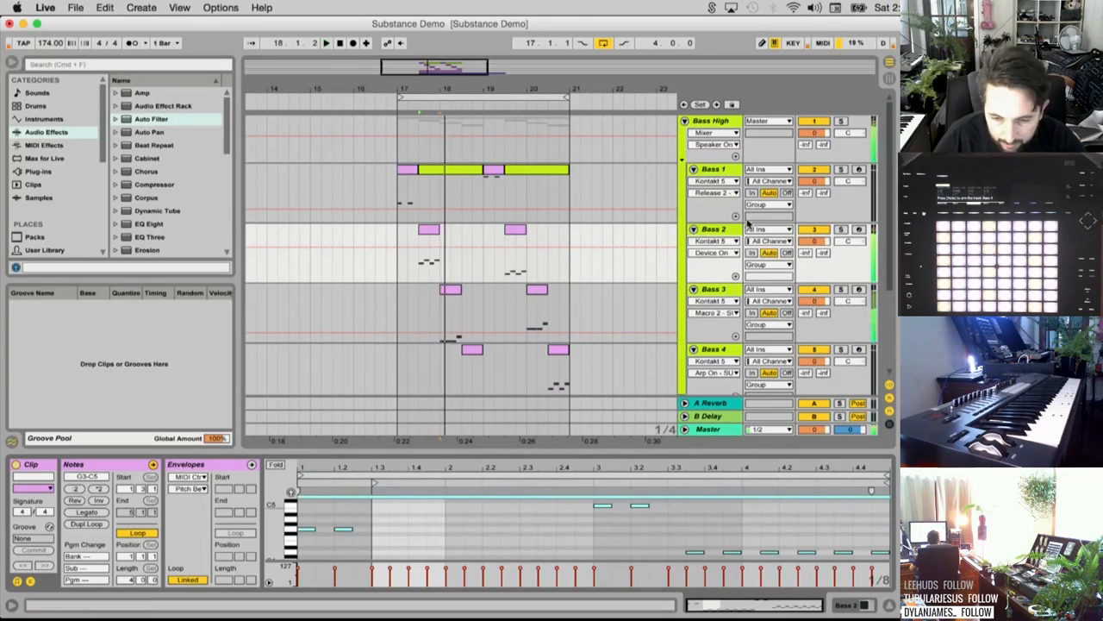
Open Bass 2's Substance instrument and audition the Whirlwind and Simple Sub Arps presets
key("shift+Tab")
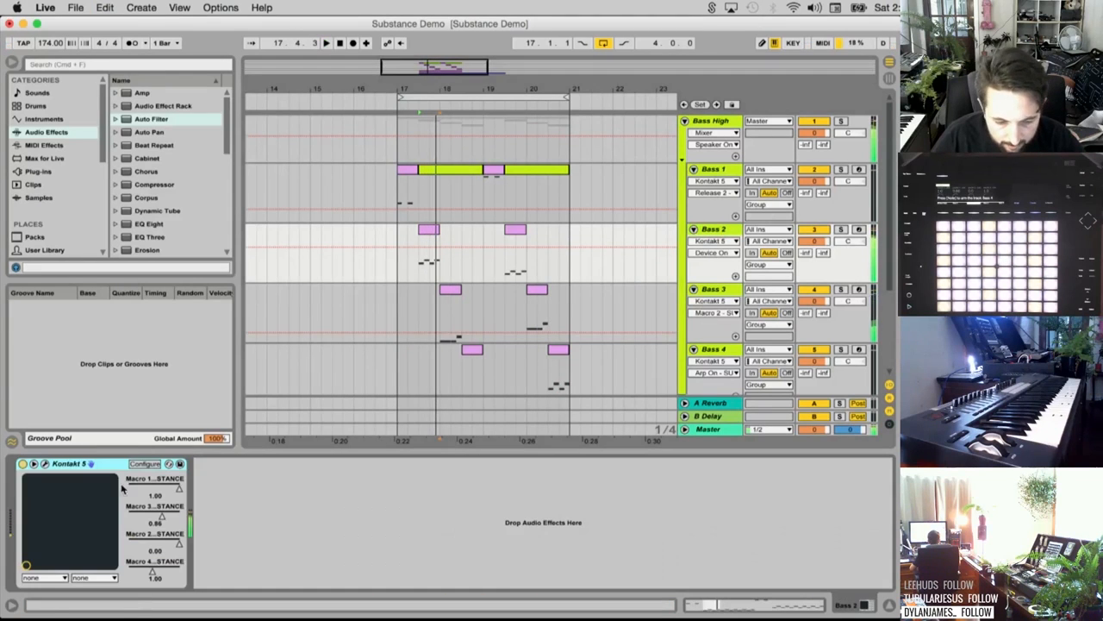
left_click(55, 464)
left_click(569, 270)
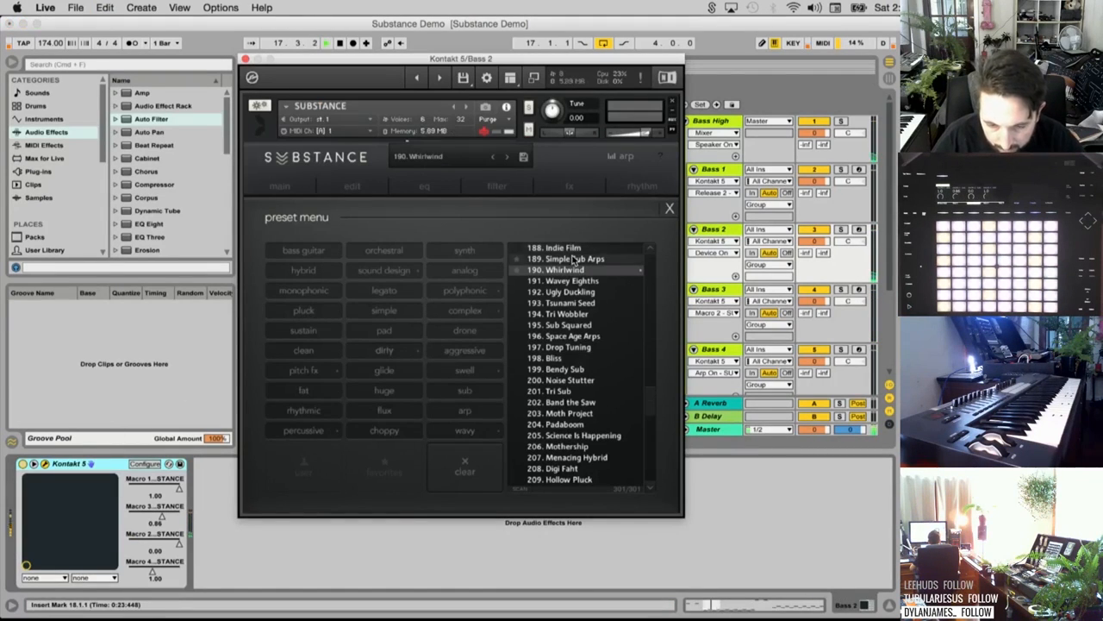
left_click_drag(485, 59, 231, 247)
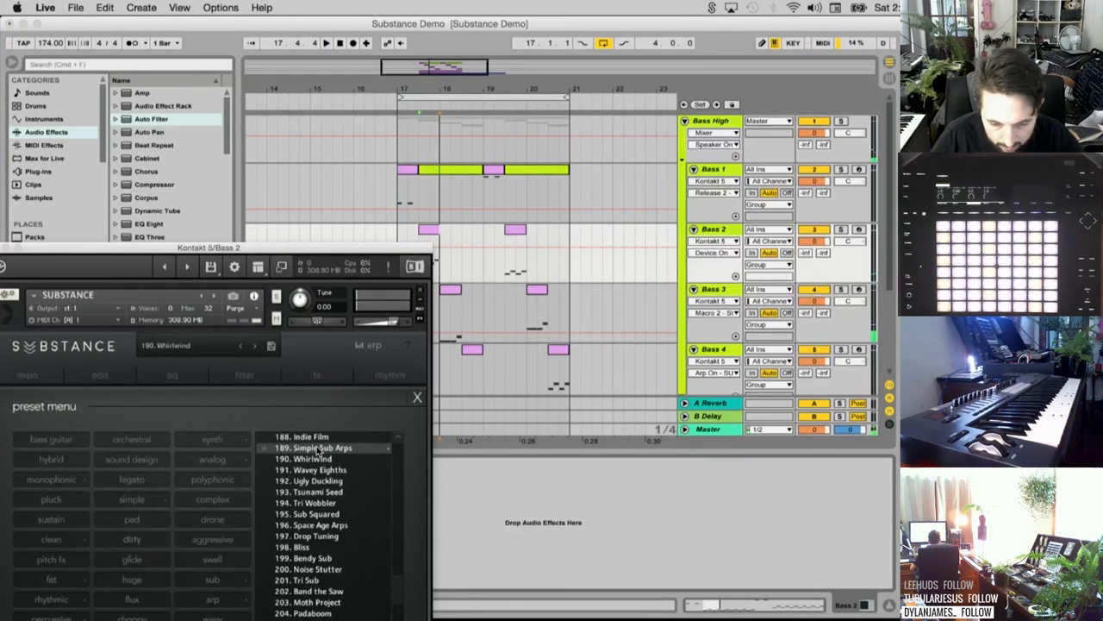
left_click_drag(399, 594, 399, 566)
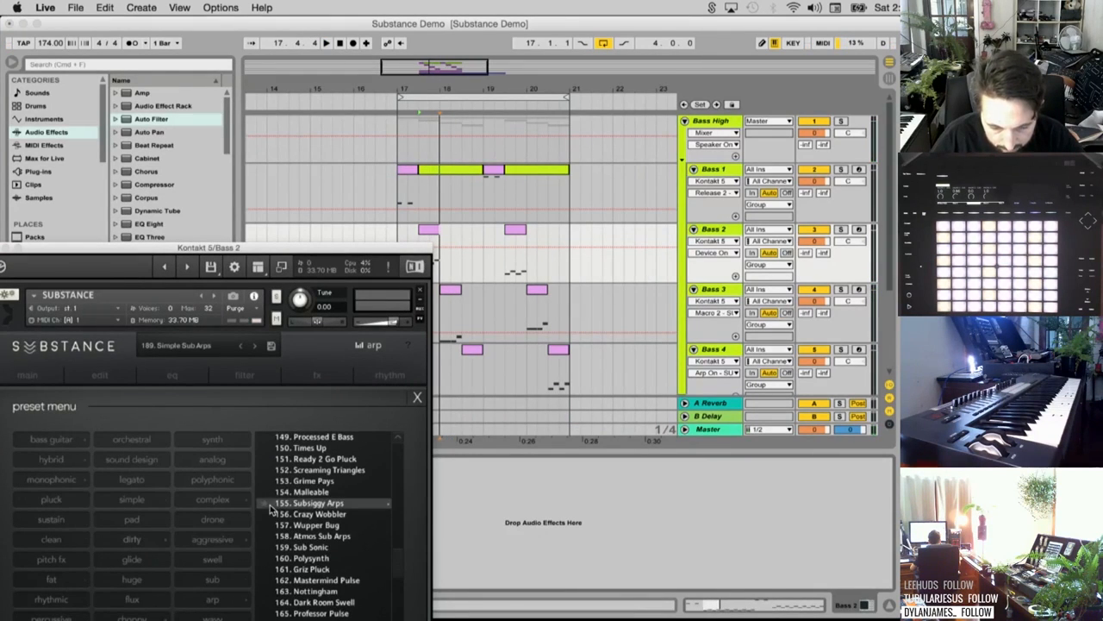
Audition nearby Substance presets on Bass 2, including Grime Pays, Ready 2 Go Pluck and Times Up
left_click(319, 491)
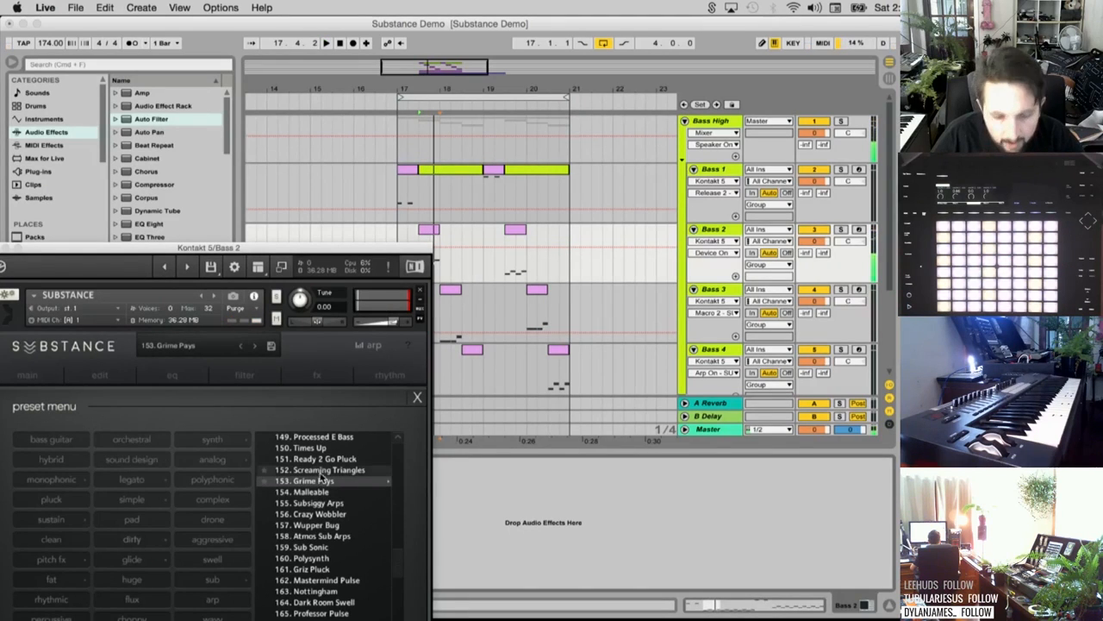
left_click(326, 470)
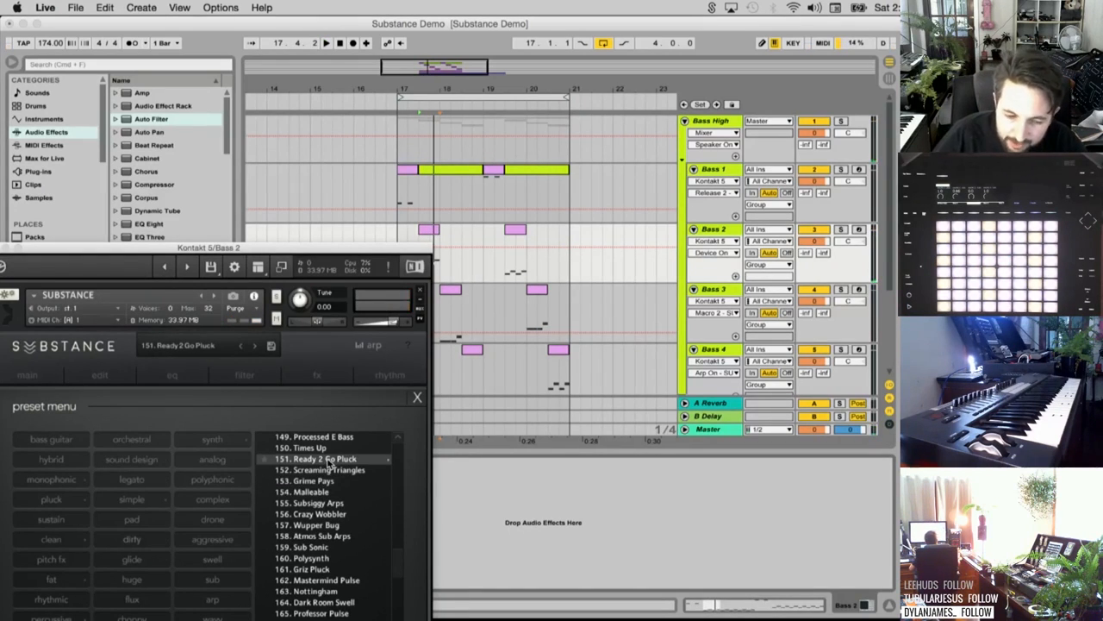
scroll(399, 557, "up", 3)
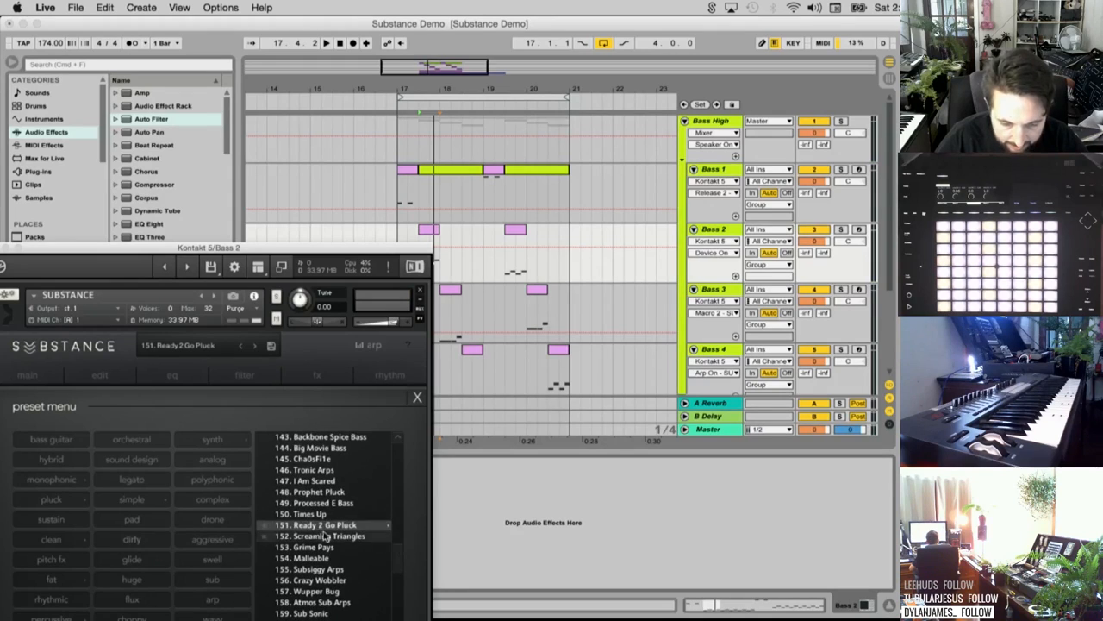
left_click(312, 514)
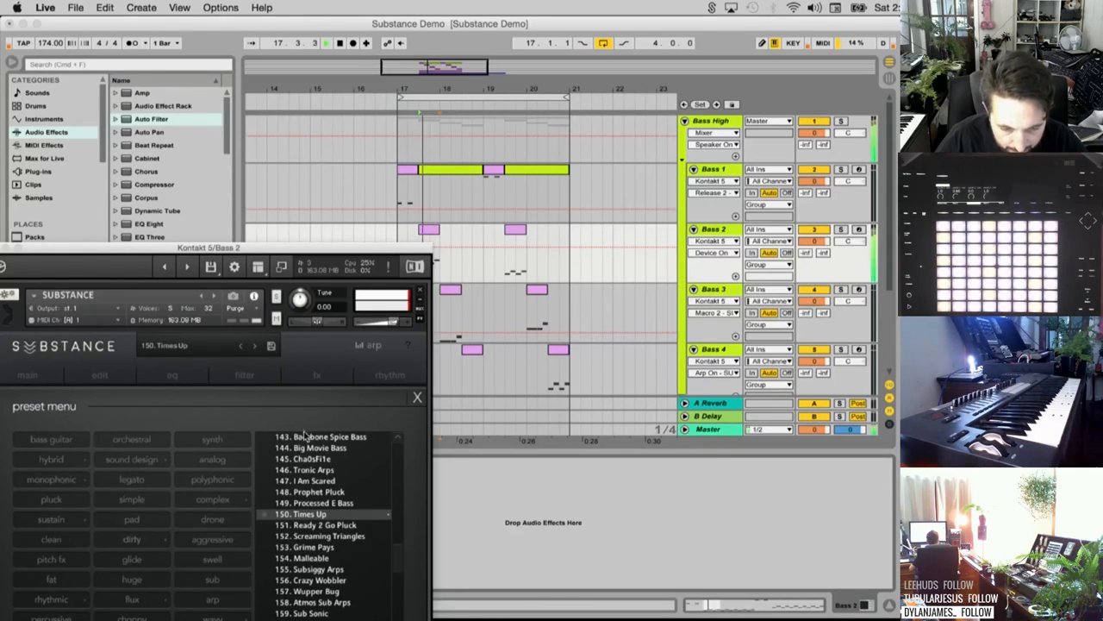
Load the Prophet Pluck preset on Bass 2 and close the instrument
left_click(335, 492)
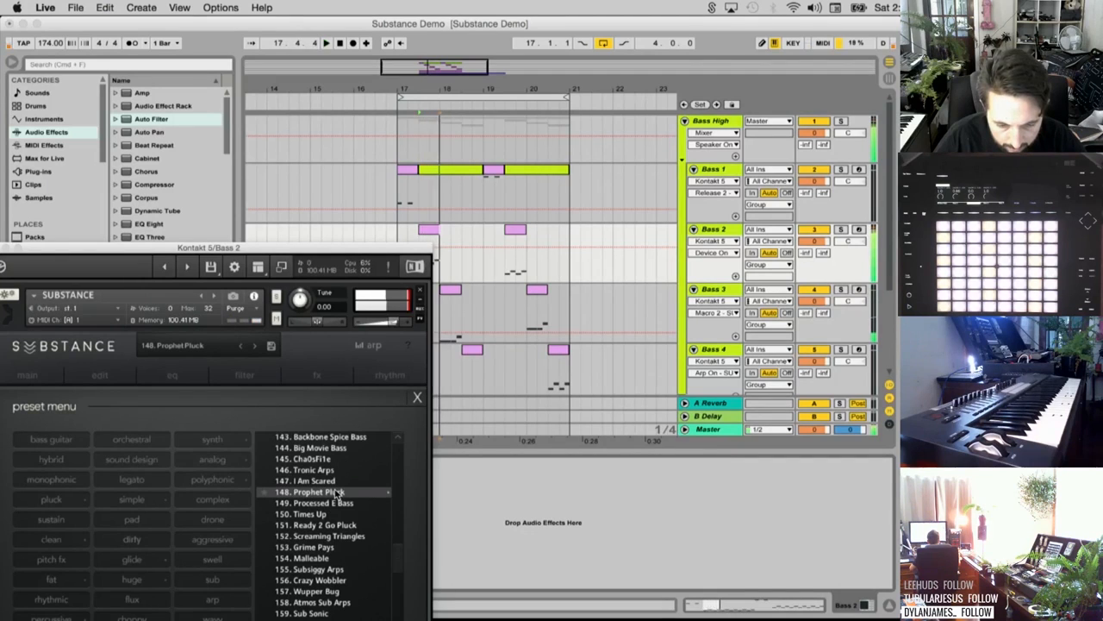
left_click_drag(181, 243, 380, 188)
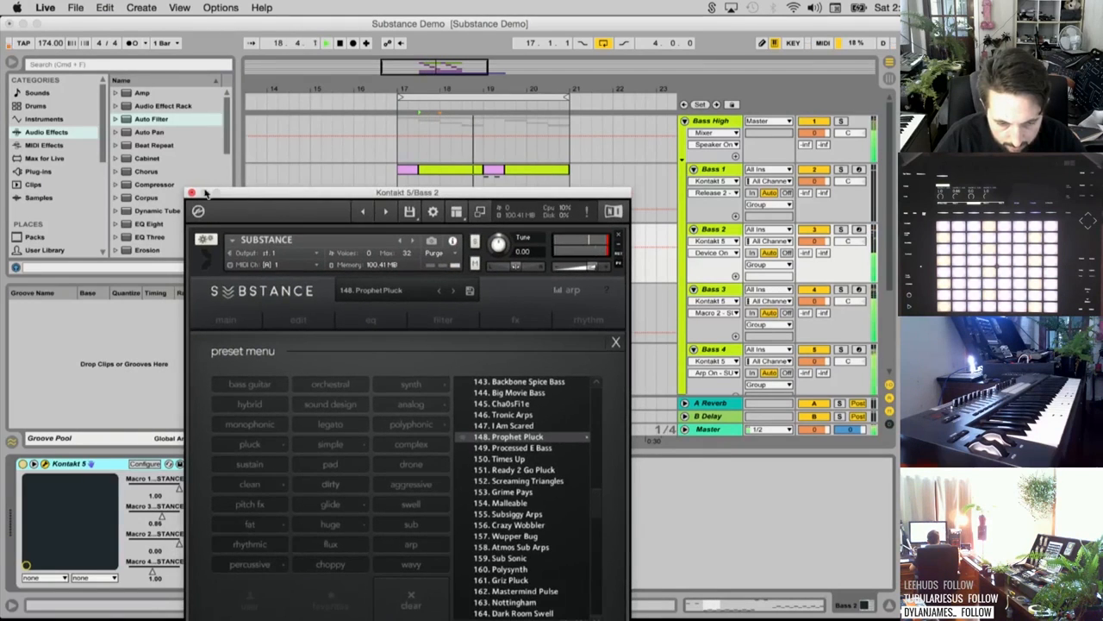
left_click(190, 193)
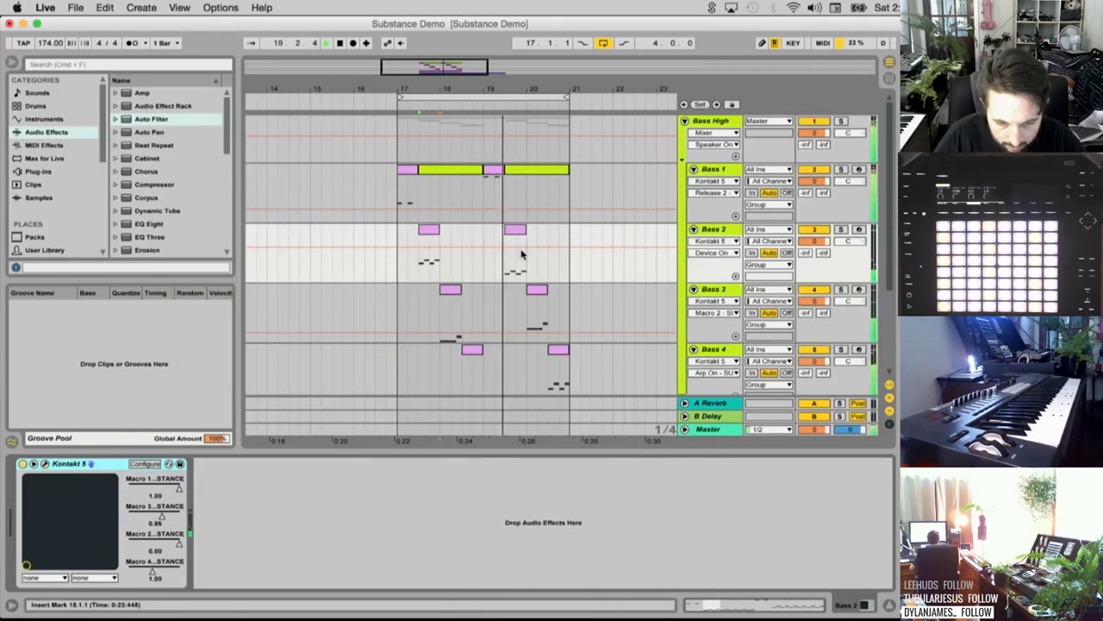
Transpose the first Bass 2 clip's notes back down an octave to G2–C4, listen to the loop and stop playback
double_click(460, 231)
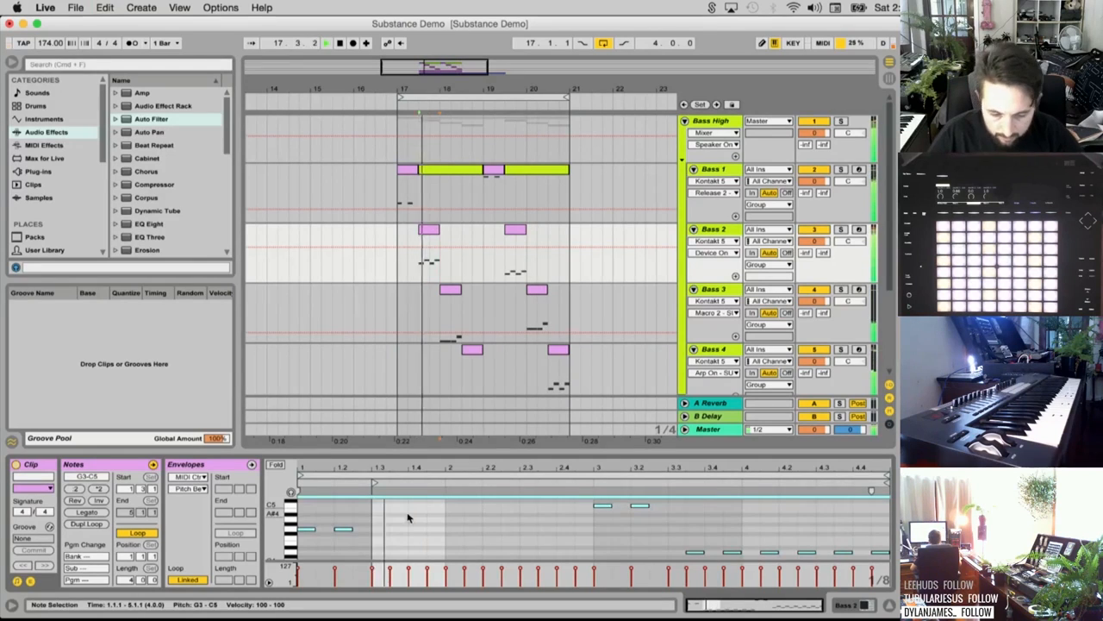
key("shift+Down")
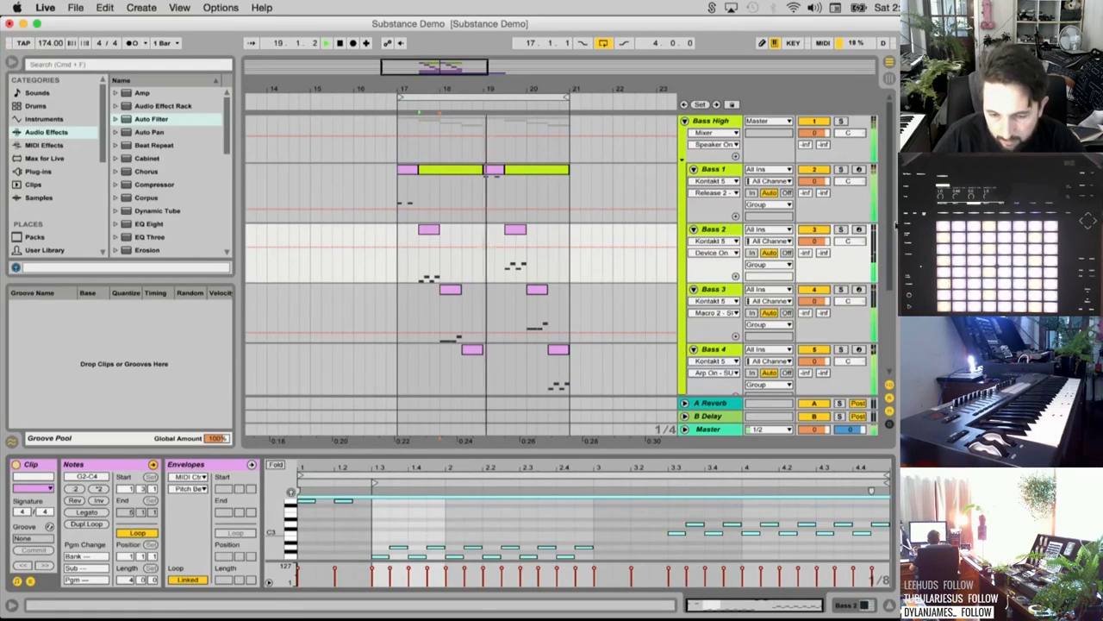
scroll(603, 246, "down", 3)
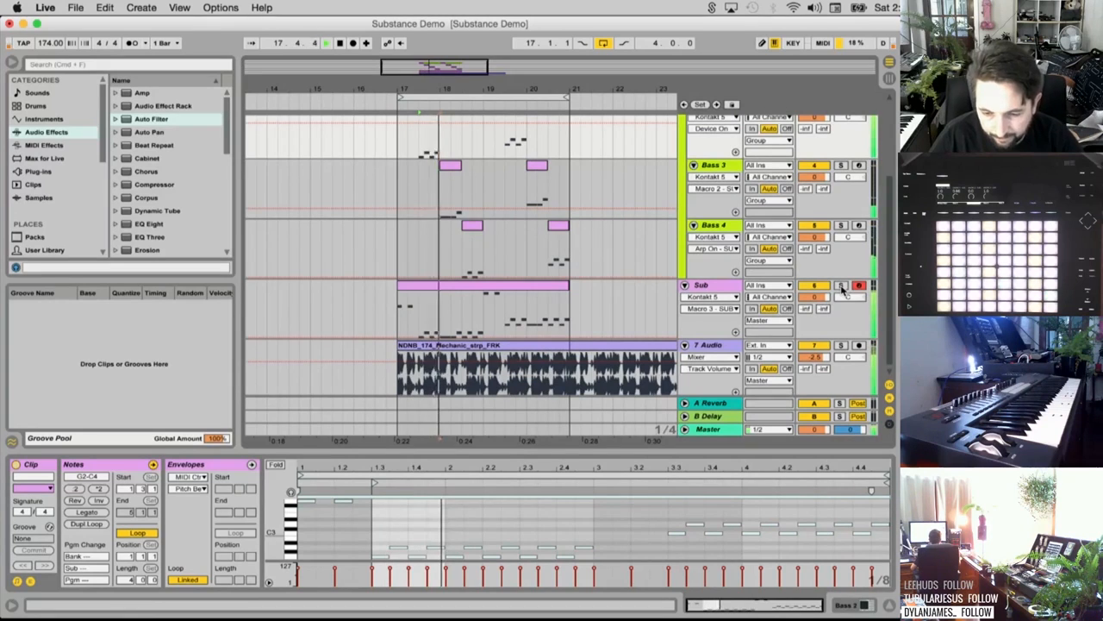
scroll(641, 232, "up", 2)
scroll(641, 233, "down", 2)
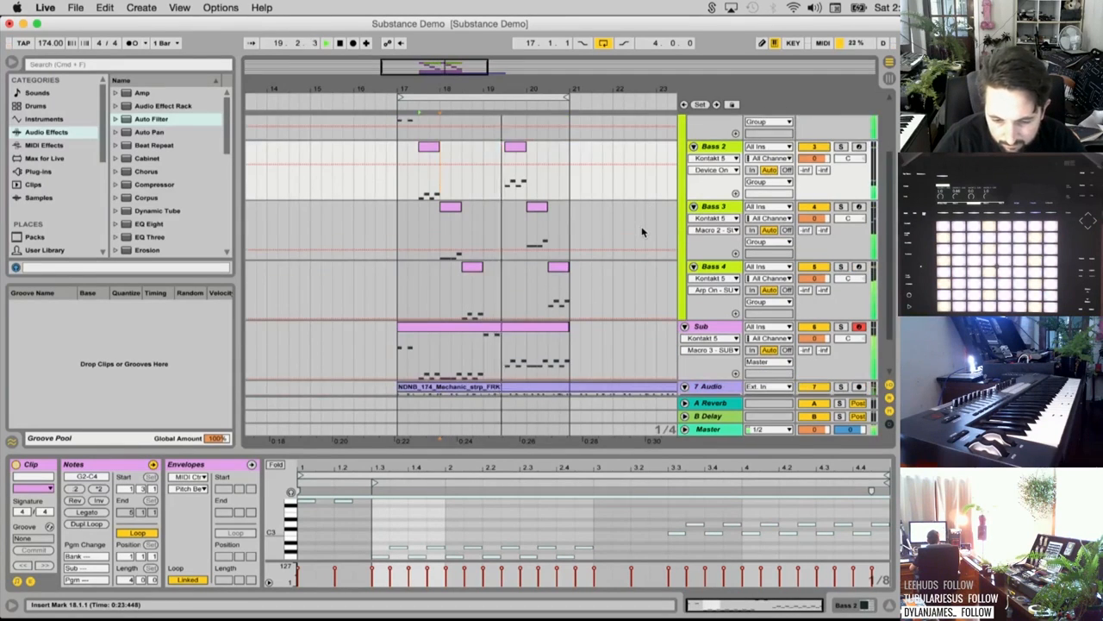
scroll(641, 233, "up", 3)
key("space")
Add a Compressor to the Bass High group after its Auto Filter
left_click(720, 121)
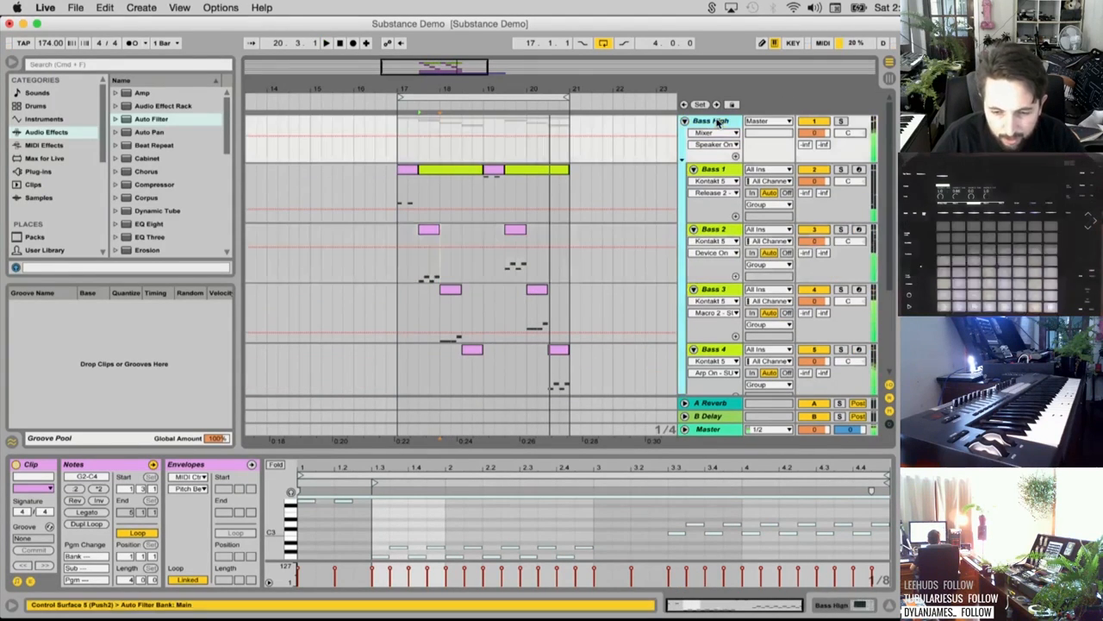
double_click(155, 184)
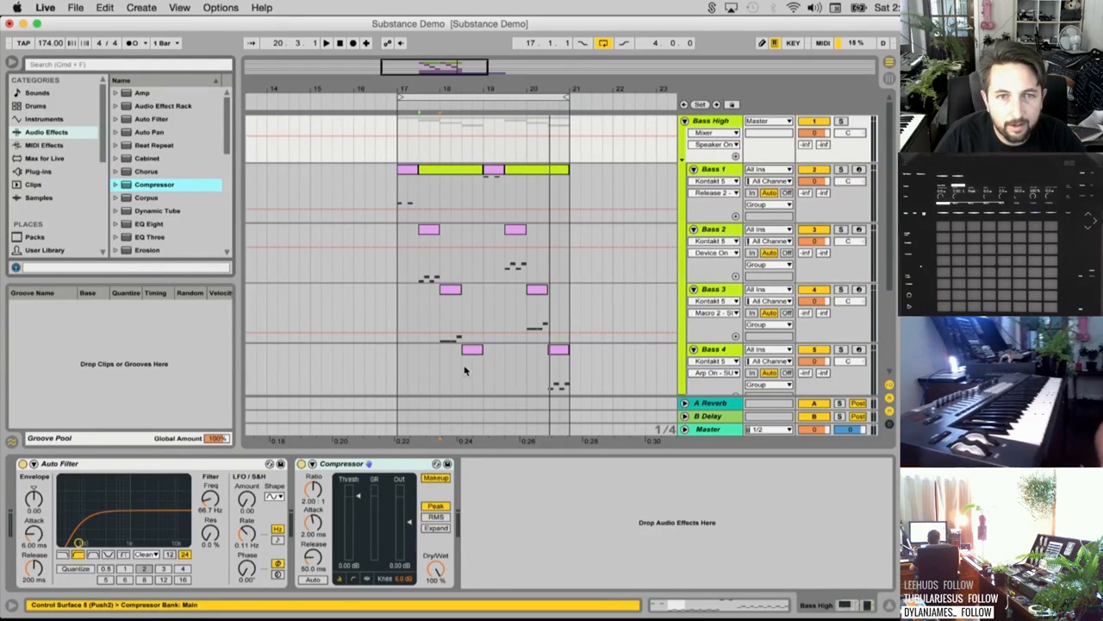
left_click(458, 254)
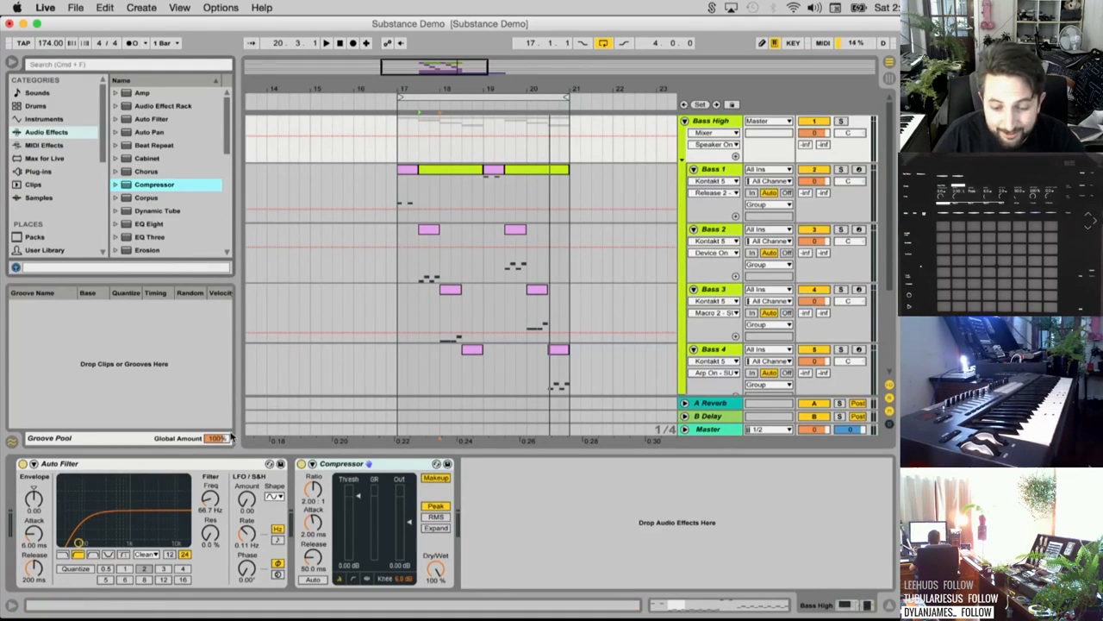
scroll(509, 301, "down", 2)
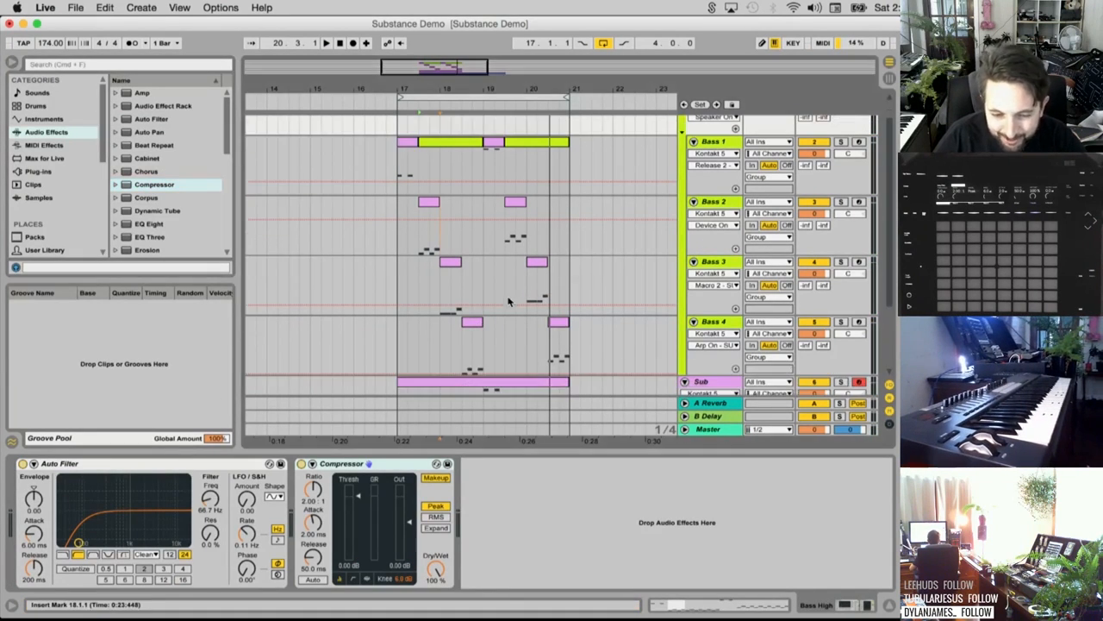
Duplicate Bass 3 as a track named Donald and split the first clip at 18.2.1, keeping the first half on Bass 3 and the second on Donald
left_click(441, 297)
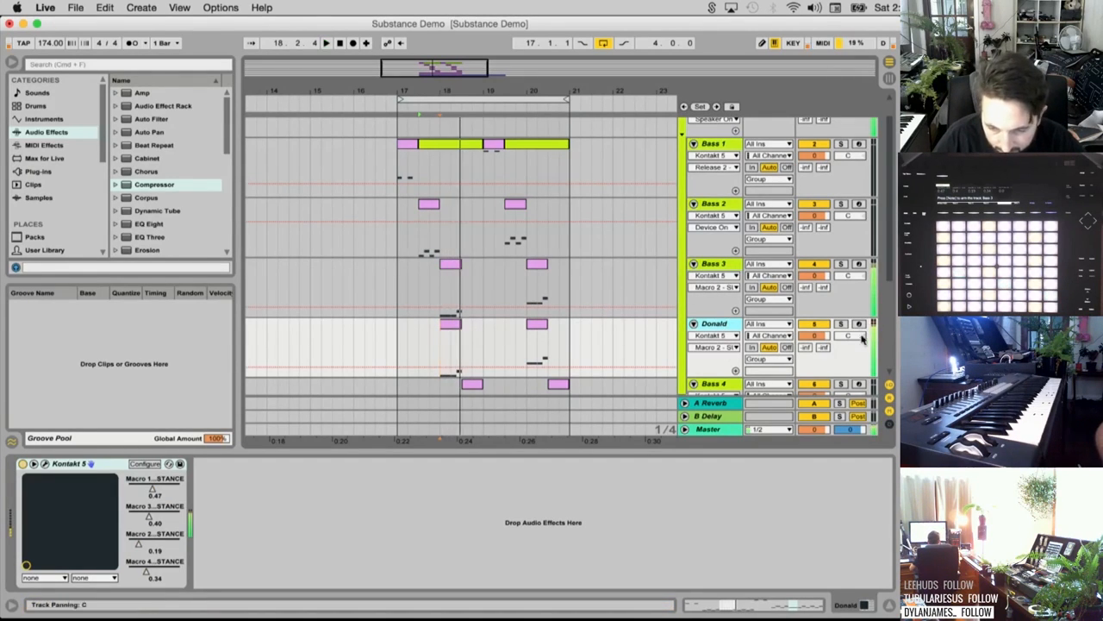
left_click_drag(480, 96, 424, 277)
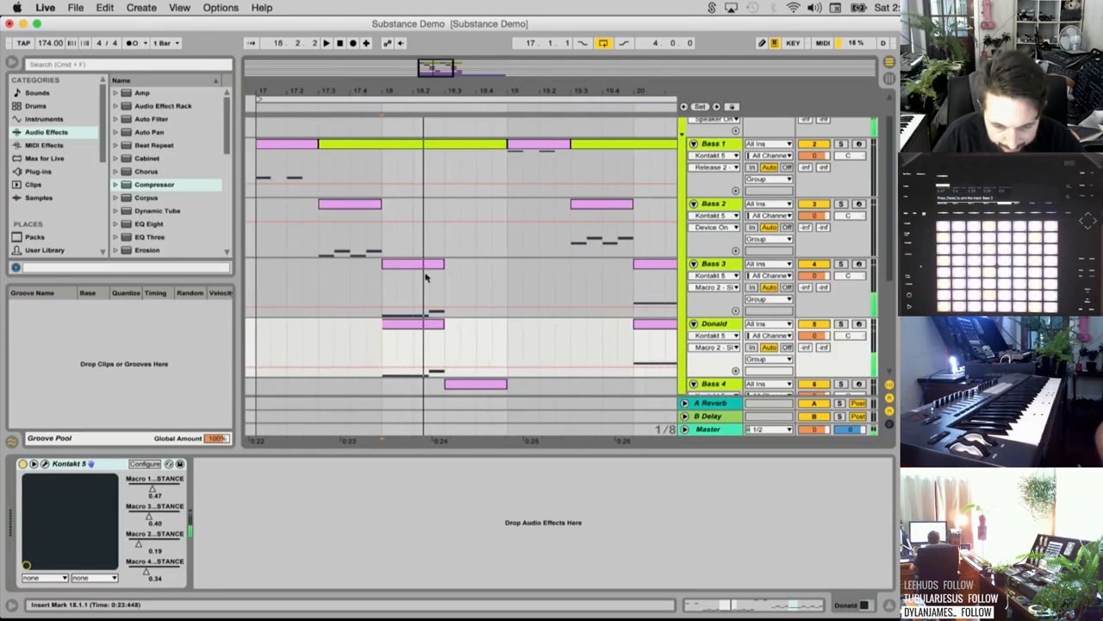
left_click_drag(435, 325, 387, 358)
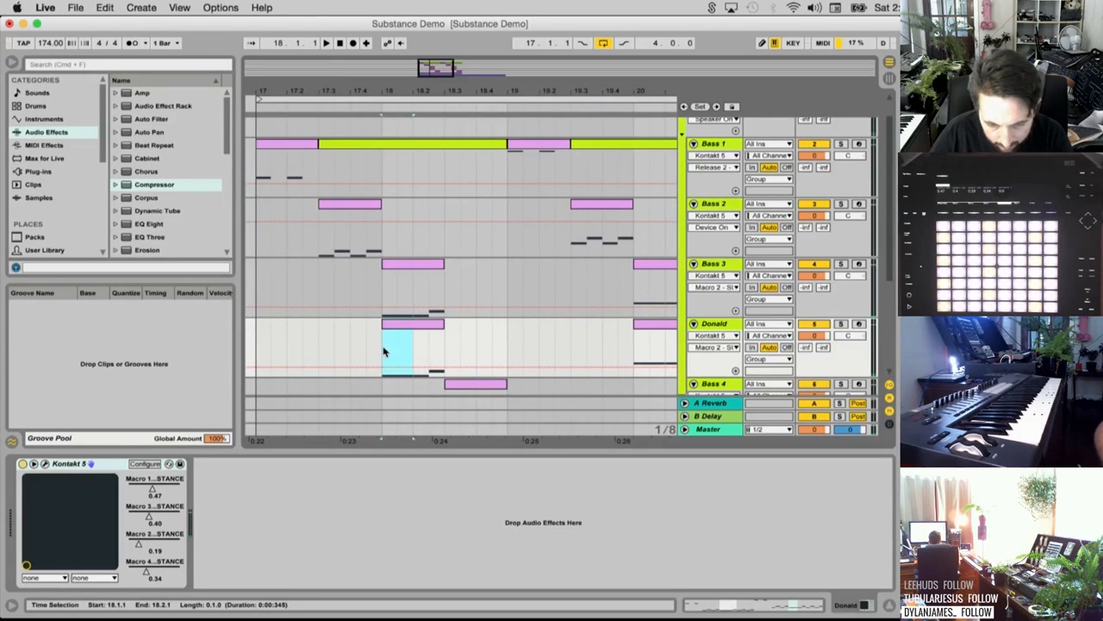
left_click(421, 282)
left_click(419, 358)
key("space")
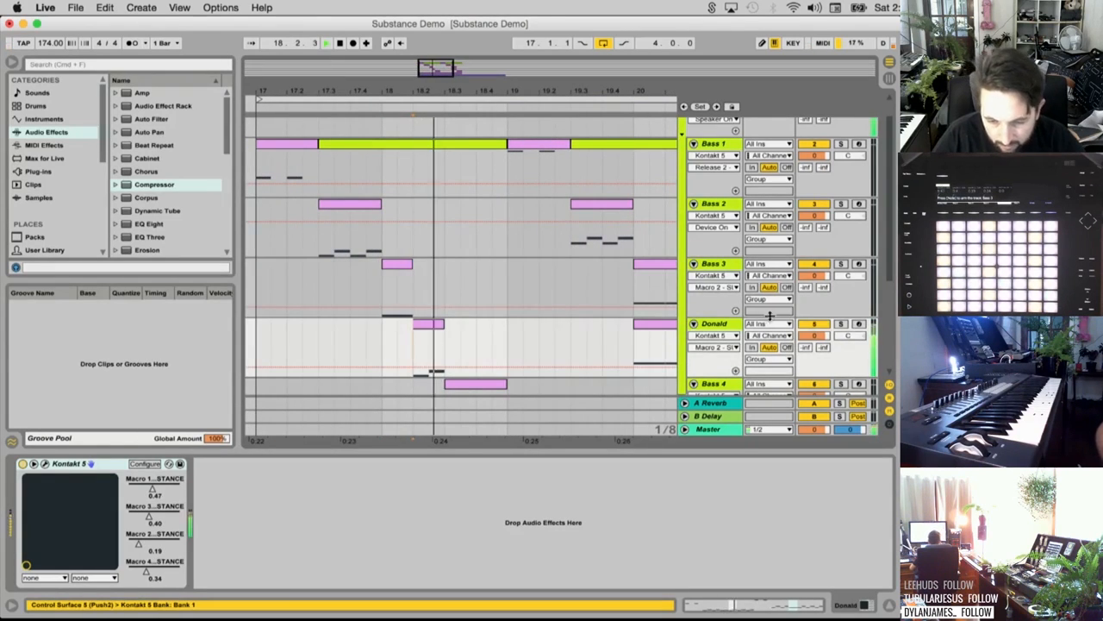
Solo the Donald track, load the Donald Thump preset in its Substance instrument, and play it back
left_click(841, 324)
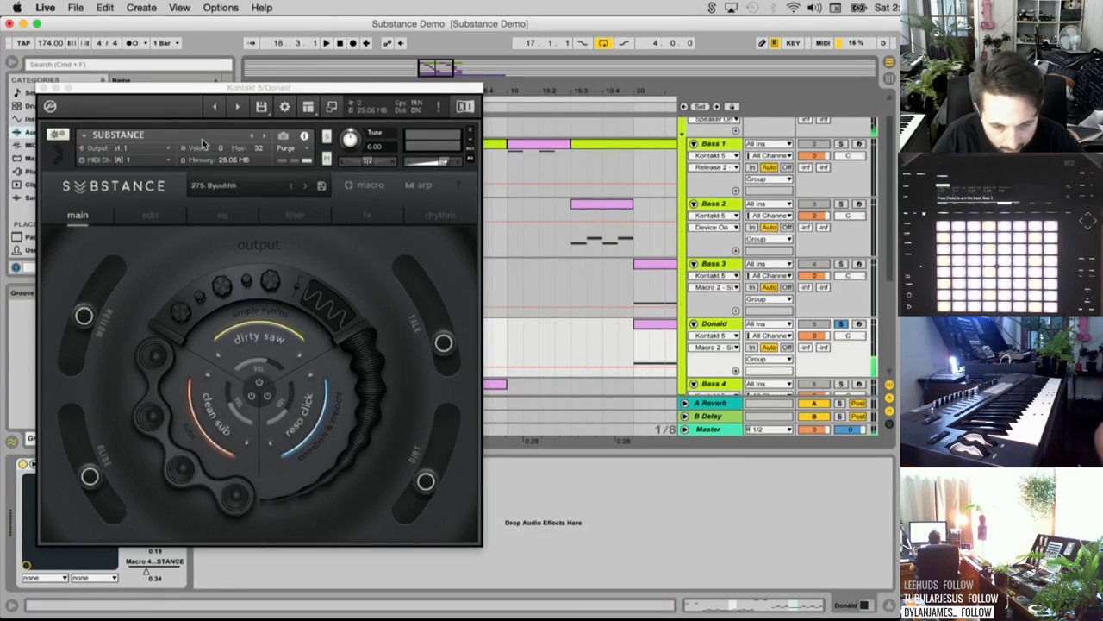
left_click(234, 186)
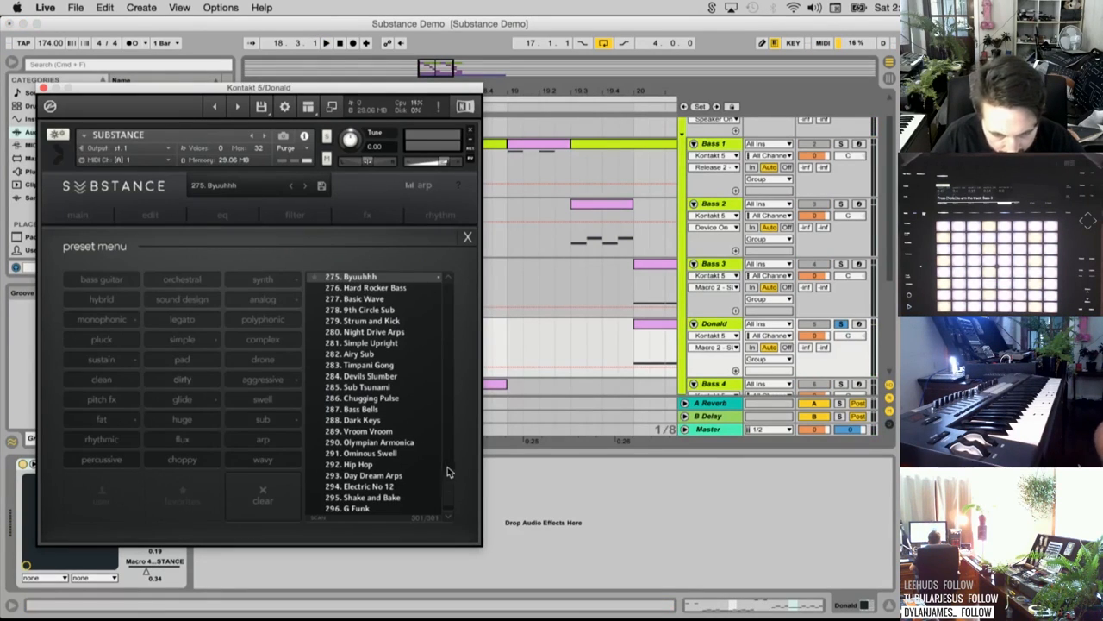
left_click_drag(455, 496, 456, 472)
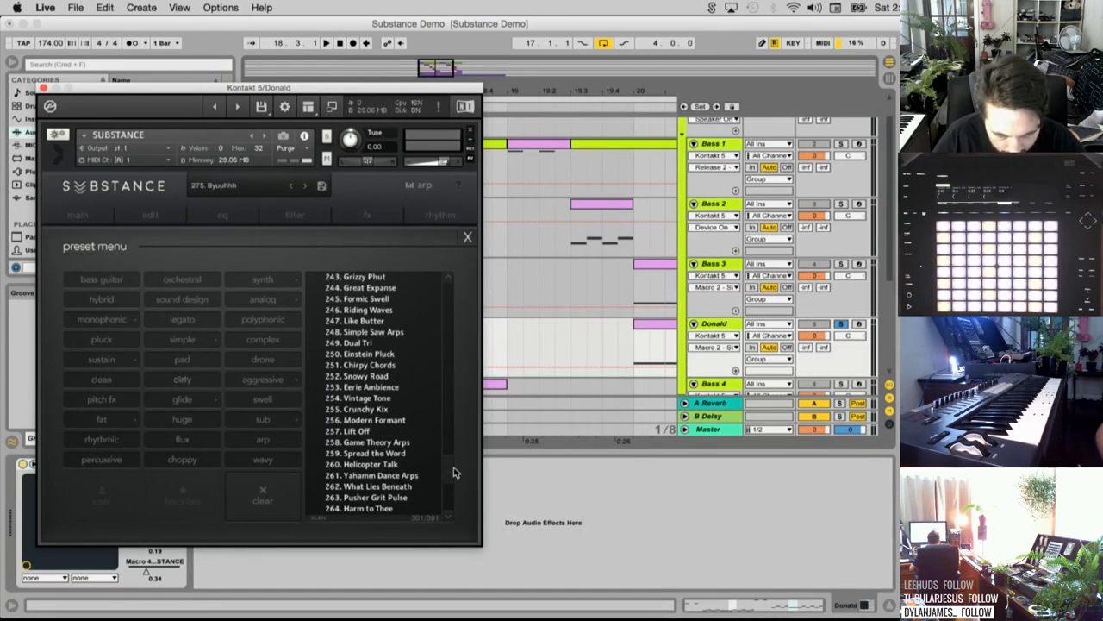
left_click_drag(456, 472, 456, 469)
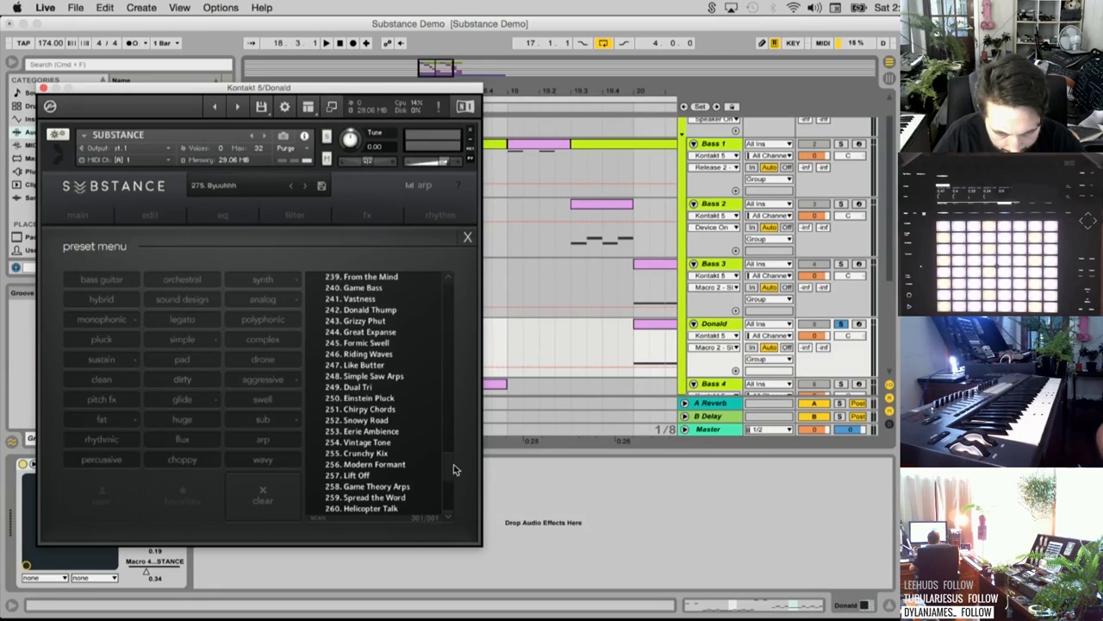
left_click(386, 309)
key("space")
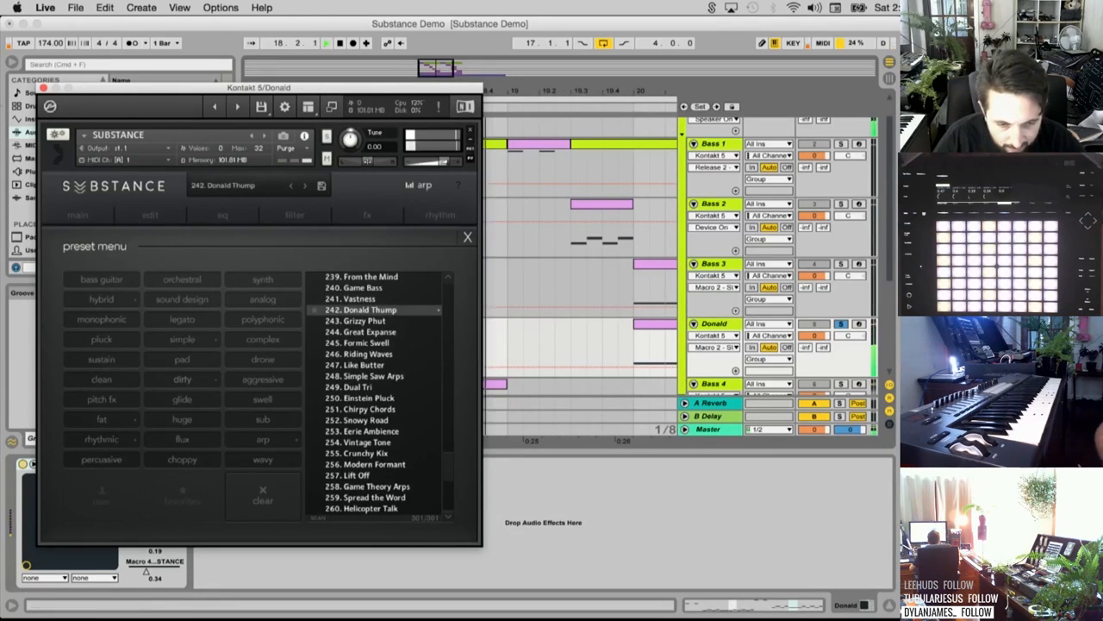
left_click(43, 88)
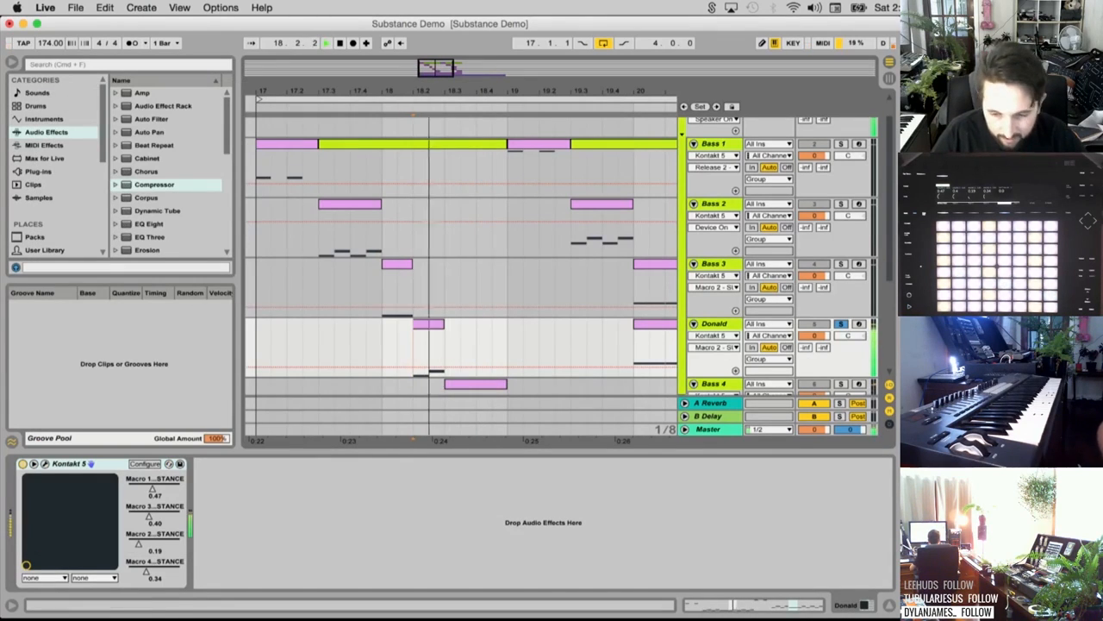
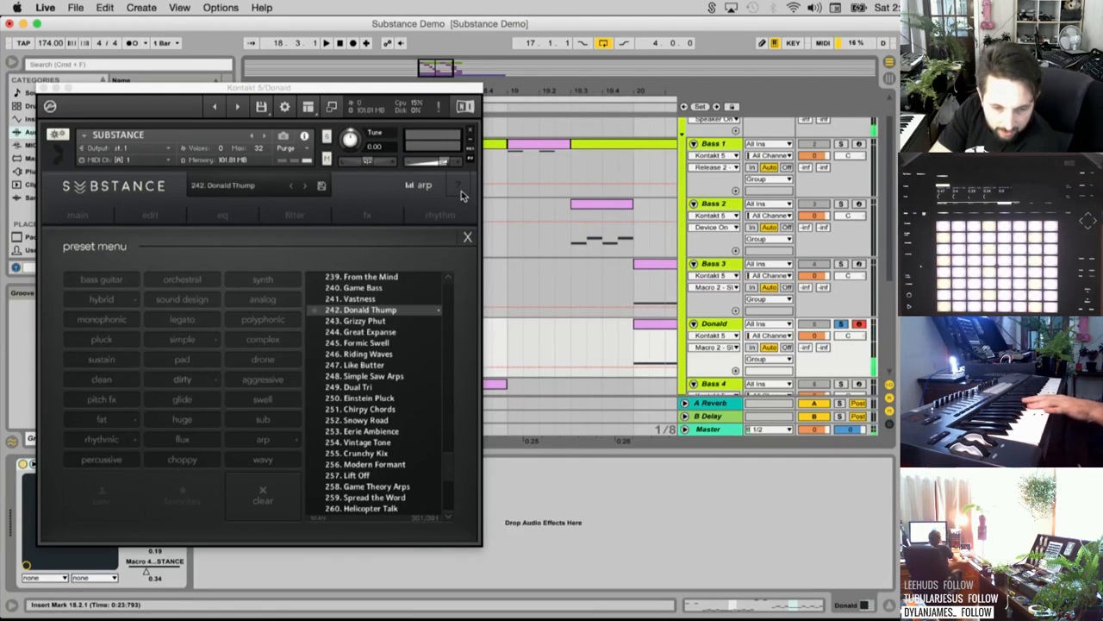
Turn off the arpeggiator in Donald's Substance instrument and unsolo the track
left_click(414, 185)
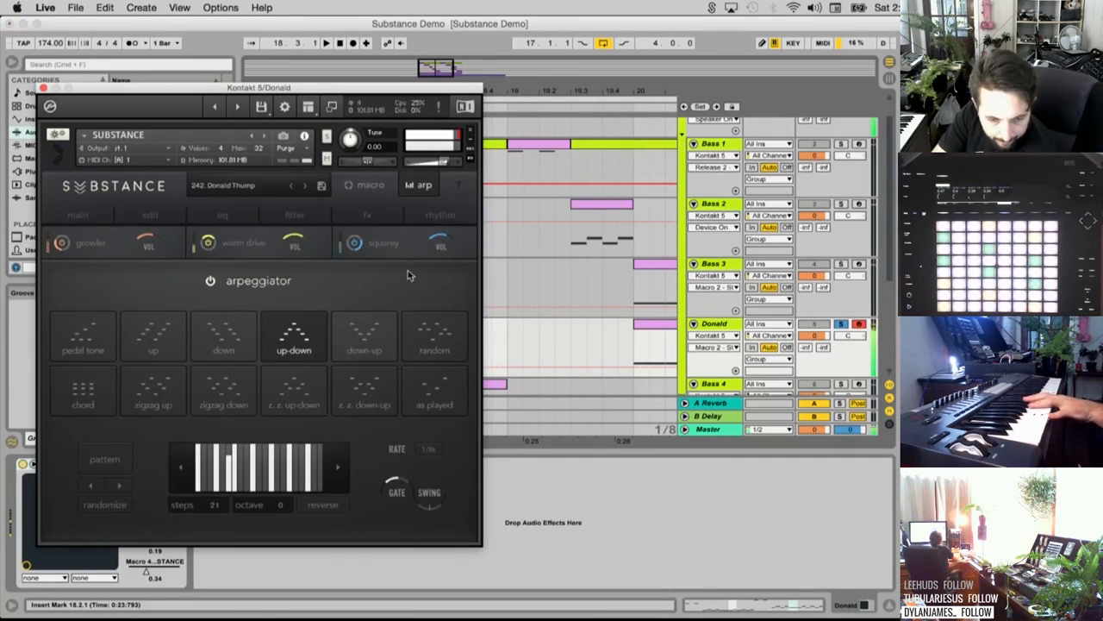
left_click(210, 284)
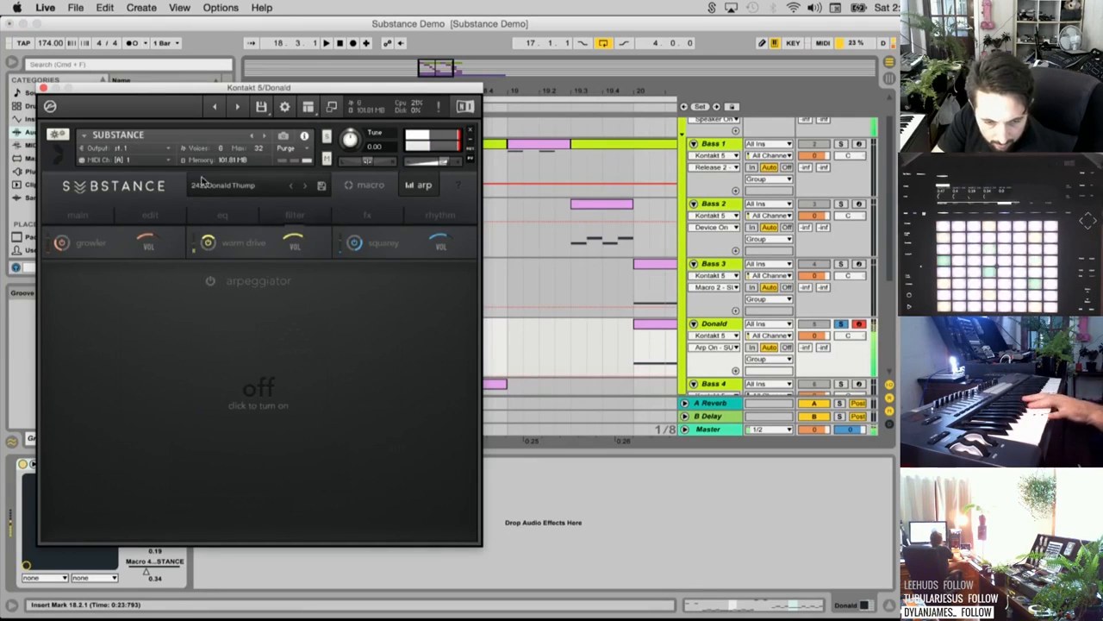
left_click(43, 87)
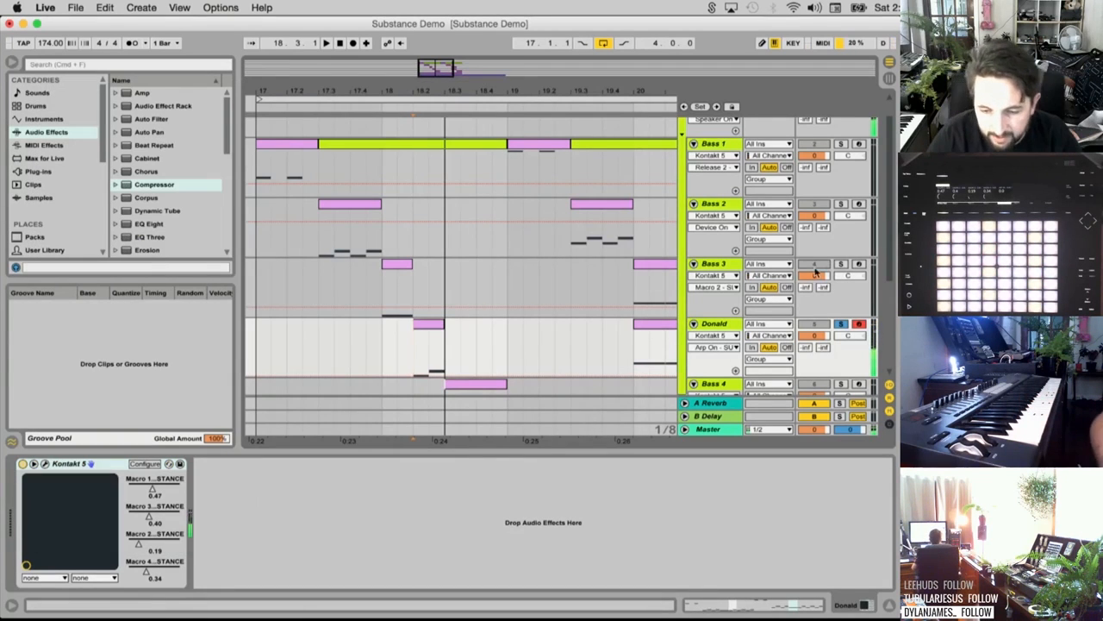
left_click(840, 324)
Split the second phrase at 20.2.1 by deleting the first half of Donald's clip and the second half of Bass 3's clip
left_click_drag(436, 67, 440, 77)
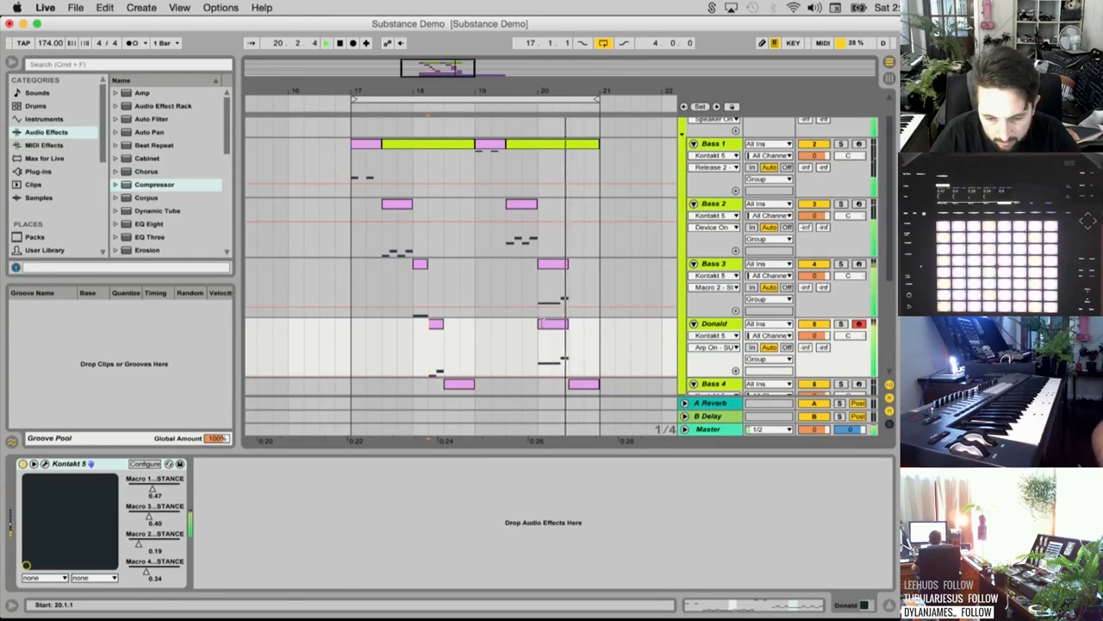
left_click_drag(540, 325, 567, 291)
key("Delete")
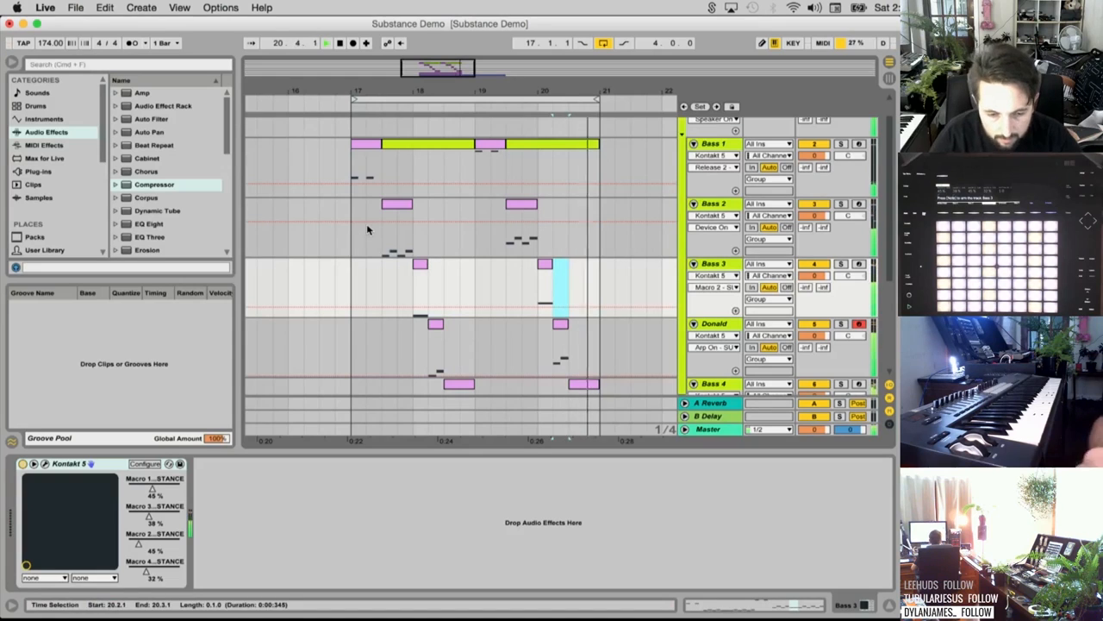
Lower the A2 notes in the first half of the Sub clip by a semitone to G#2
scroll(372, 217, "down", 2)
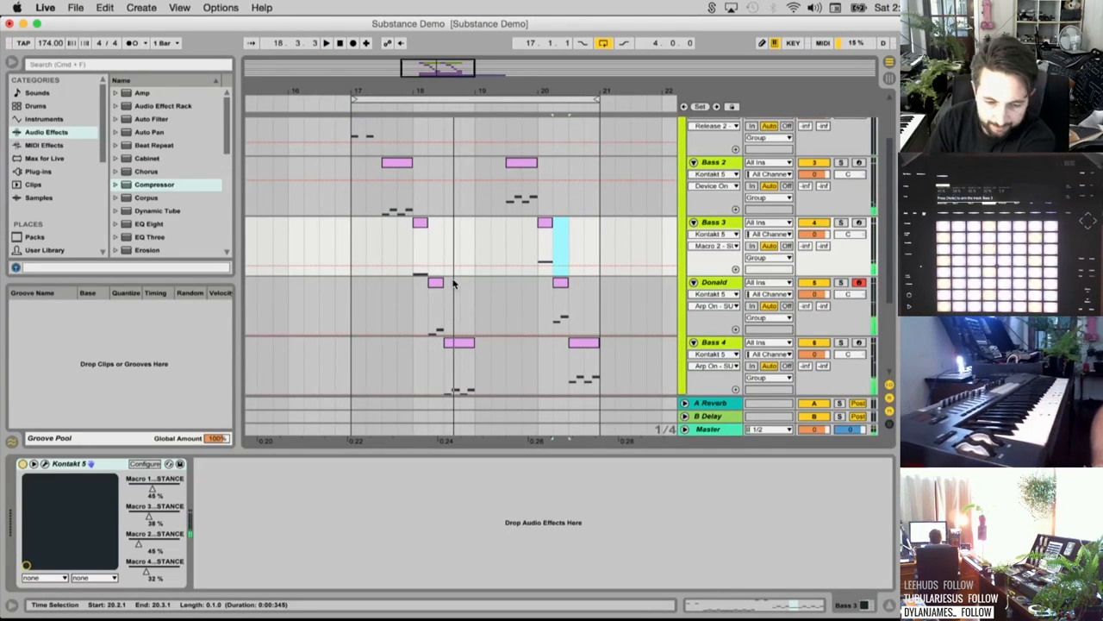
scroll(544, 290, "down", 1)
scroll(544, 290, "down", 5)
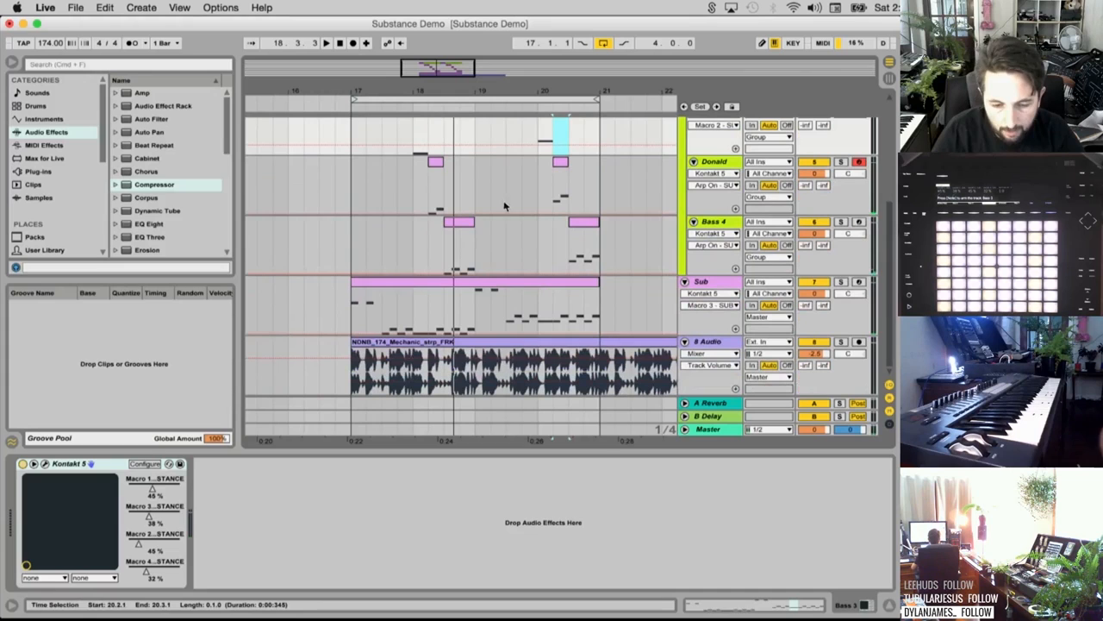
double_click(430, 285)
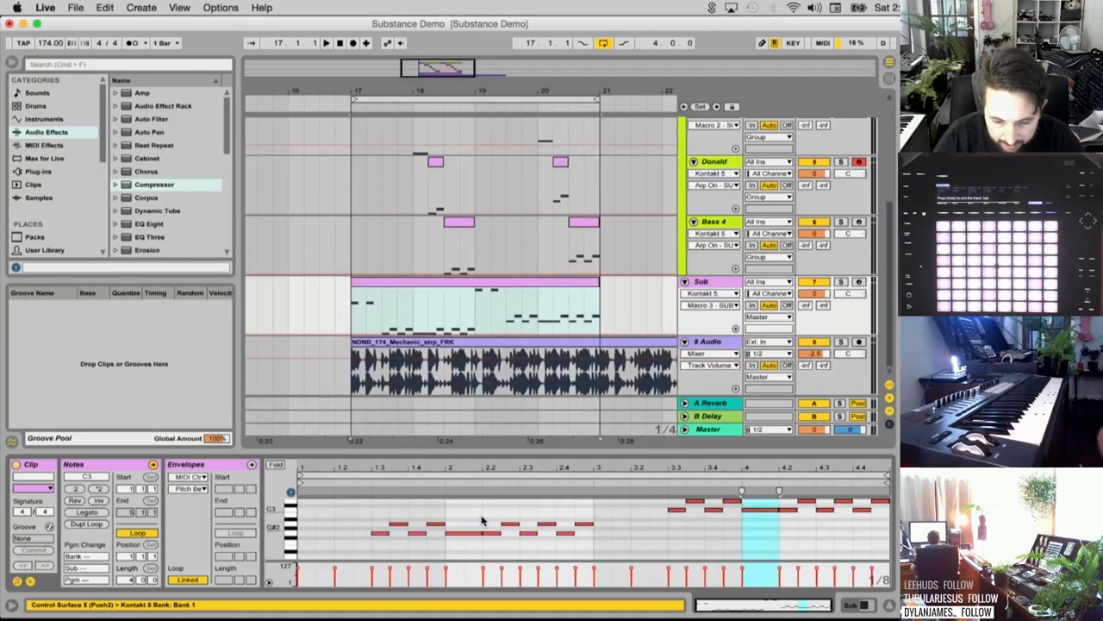
left_click_drag(378, 511, 891, 527)
key("Down")
Lower the D3 notes in the last part of the Sub clip by a semitone to C#3, keeping their timing
scroll(680, 521, "up", 2)
key("Left")
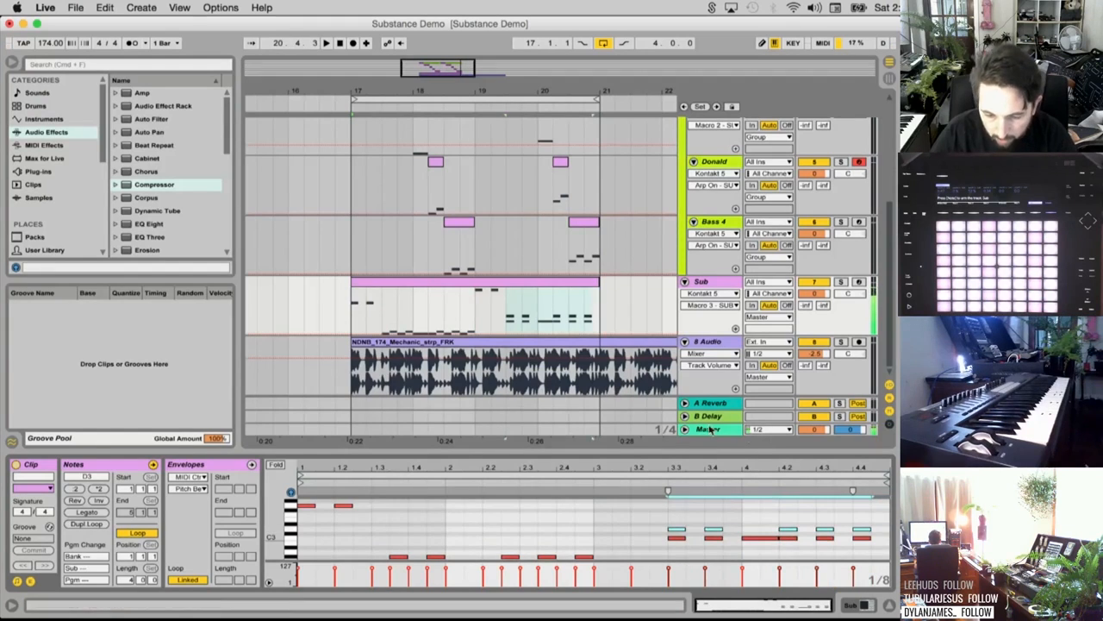
key("Right")
key("Down")
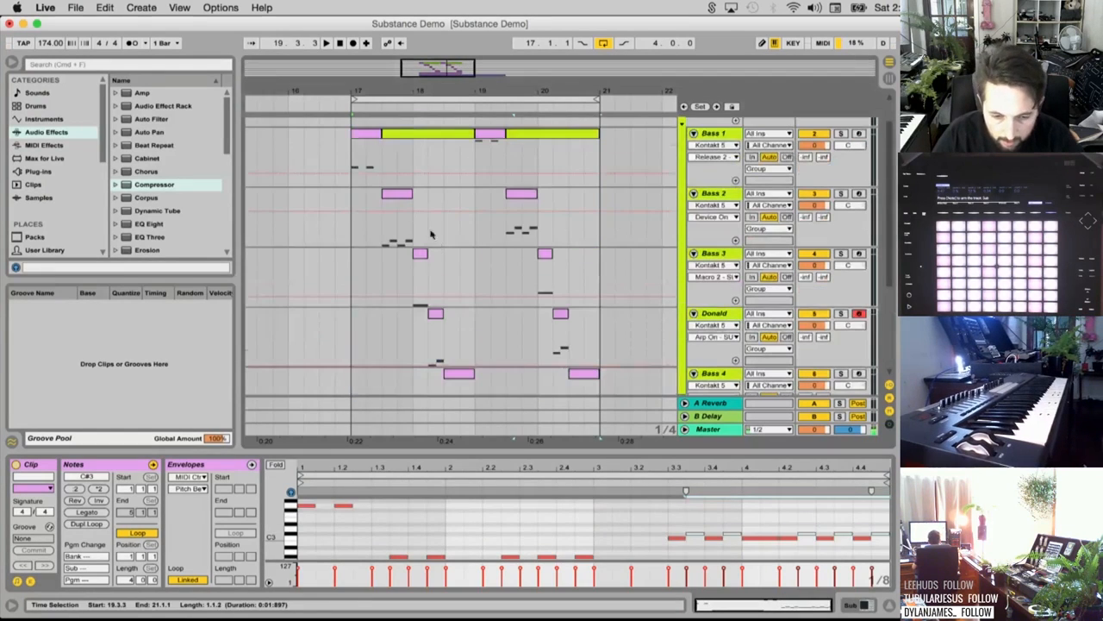
Lower the A2 notes in the first Bass 2 clip by a semitone to G#2
scroll(413, 224, "up", 5)
left_click(401, 212)
left_click_drag(393, 510, 615, 552)
scroll(443, 315, "down", 3)
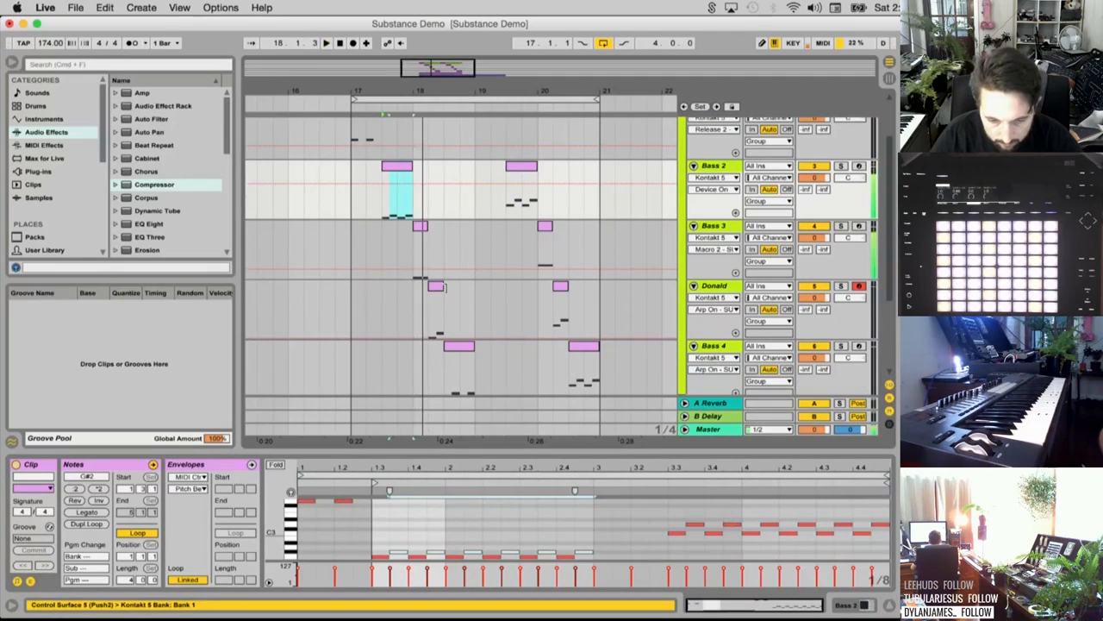
Select the A2 note in the first Donald clip and listen to the loop
left_click(434, 288)
scroll(466, 409, "down", 2)
scroll(635, 503, "down", 3)
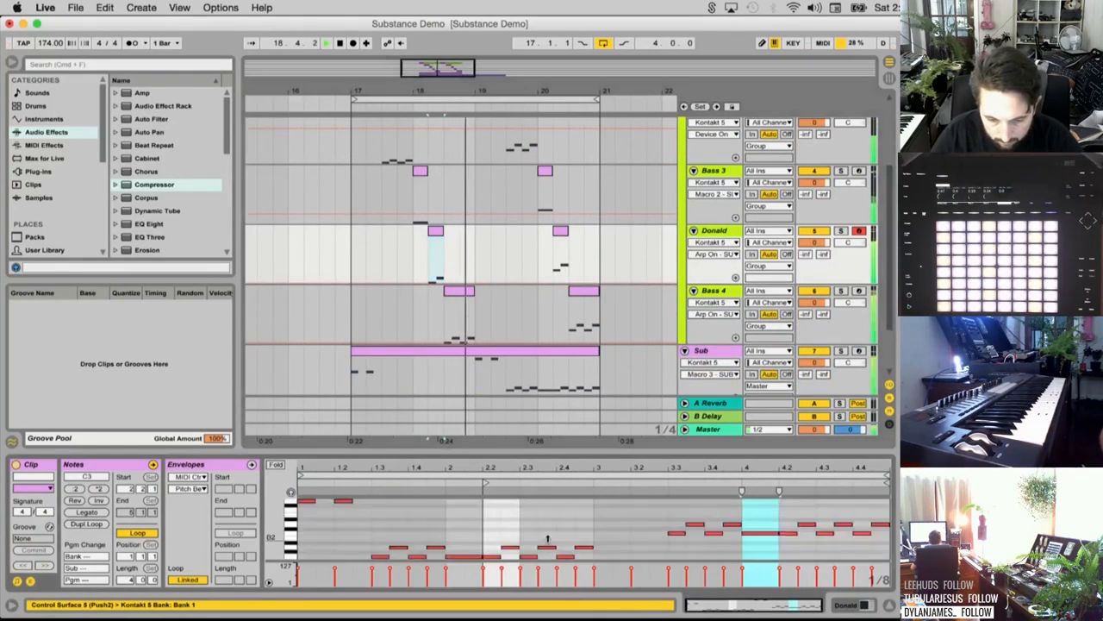
left_click(509, 524)
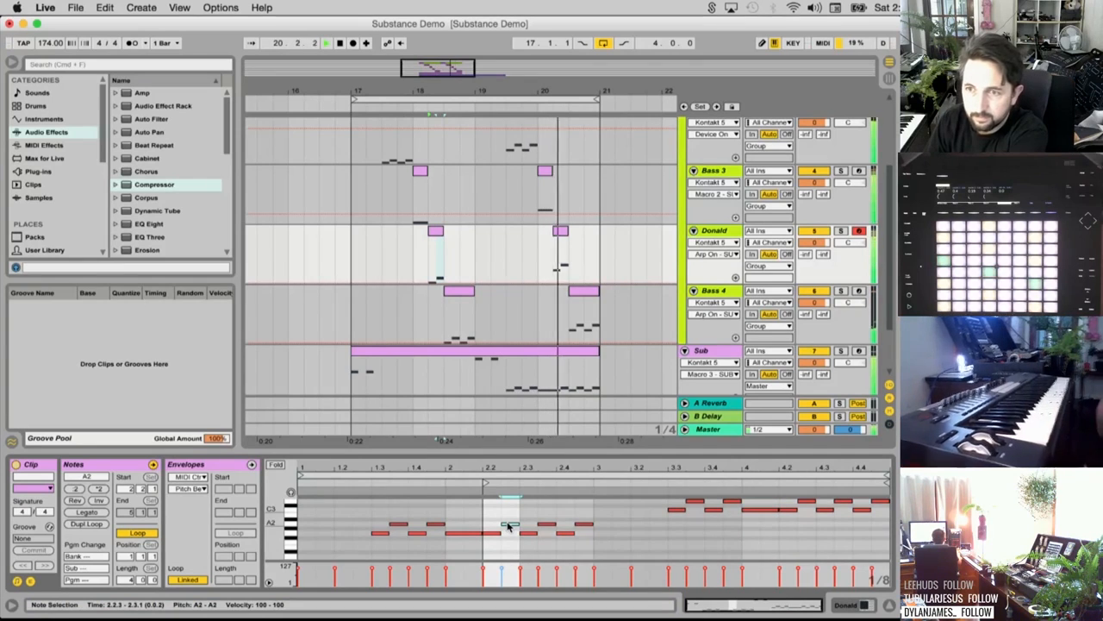
key("space")
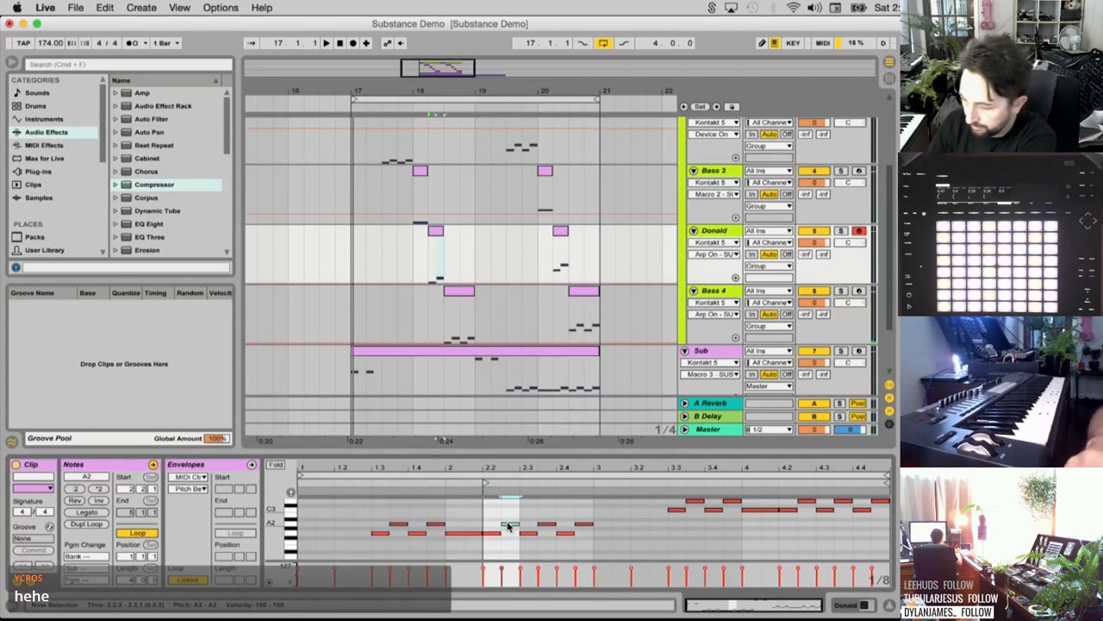
mouse_move(400, 618)
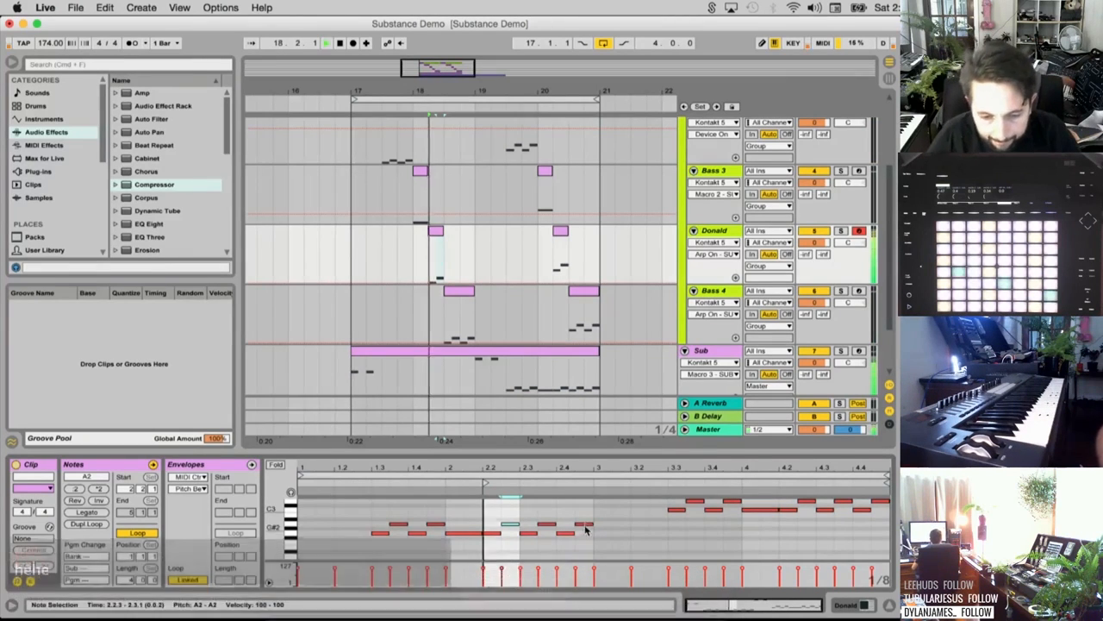
Transpose all notes of the first Donald clip up an octave to G3–C5 and play it back
left_click(434, 241)
key("space")
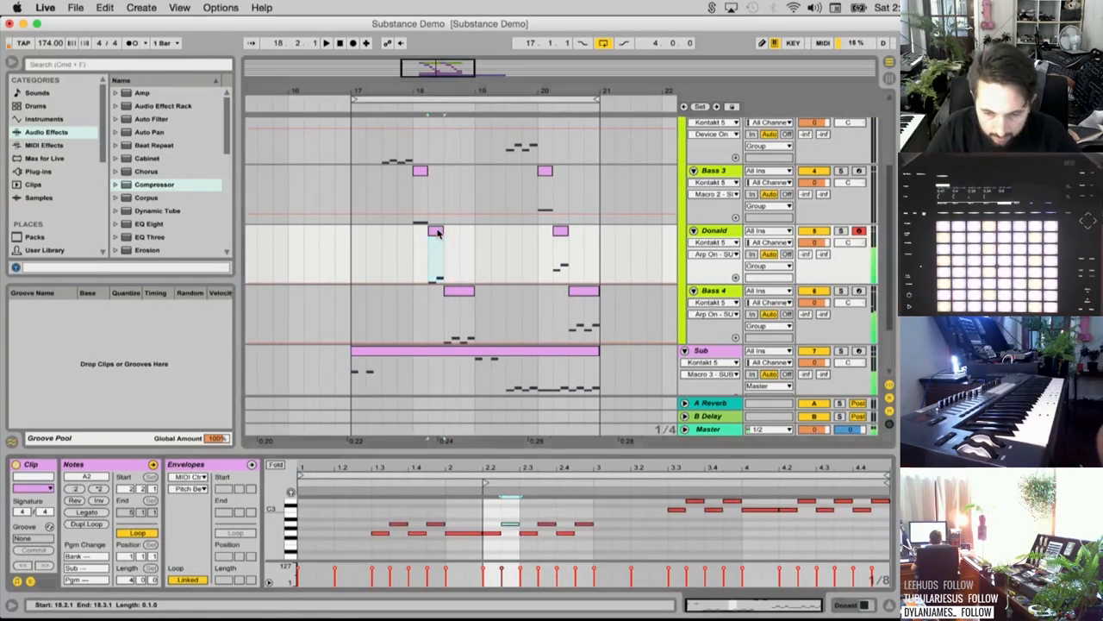
left_click(574, 532)
scroll(574, 534, "up", 5)
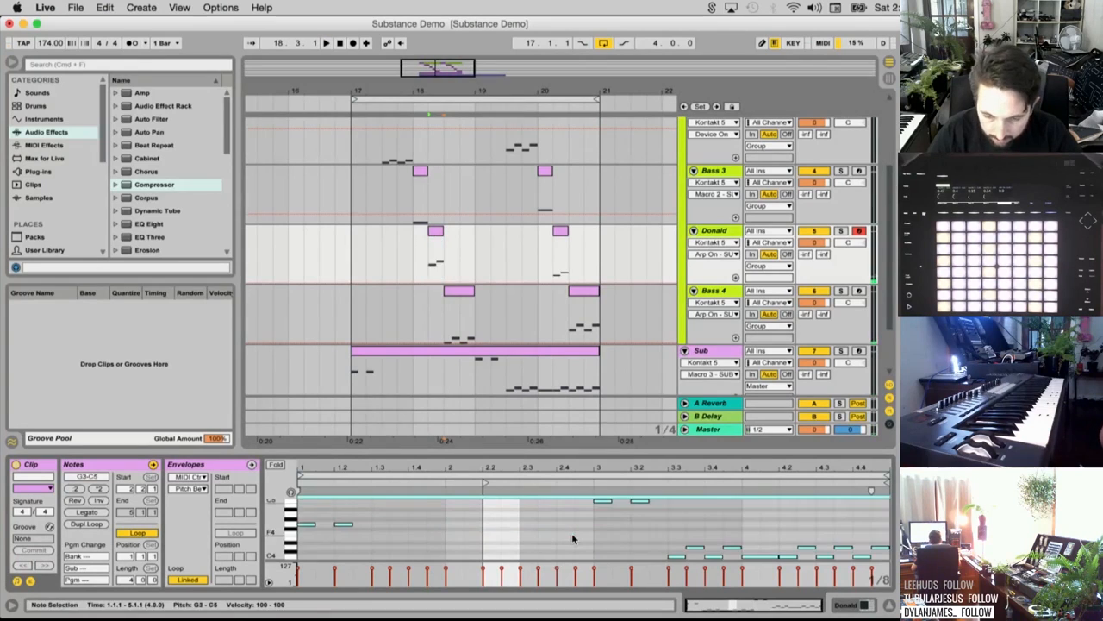
key("space")
Lower the two A2 notes within the first Bass 4 clip by a semitone to G#2
left_click(457, 292)
scroll(522, 517, "down", 3)
scroll(521, 517, "down", 3)
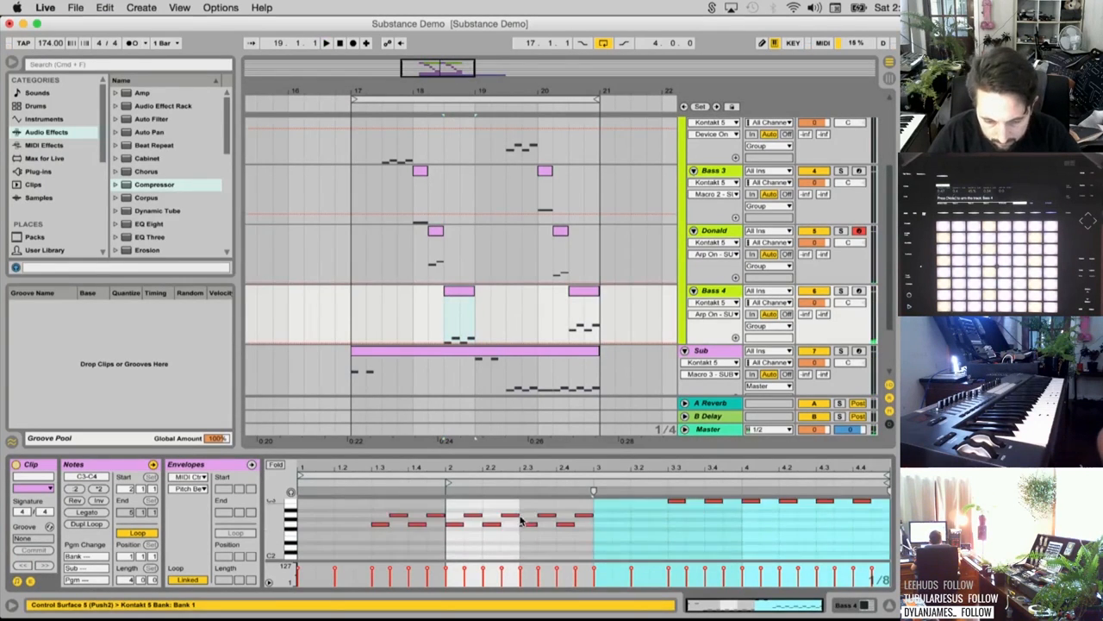
left_click_drag(454, 504, 524, 520)
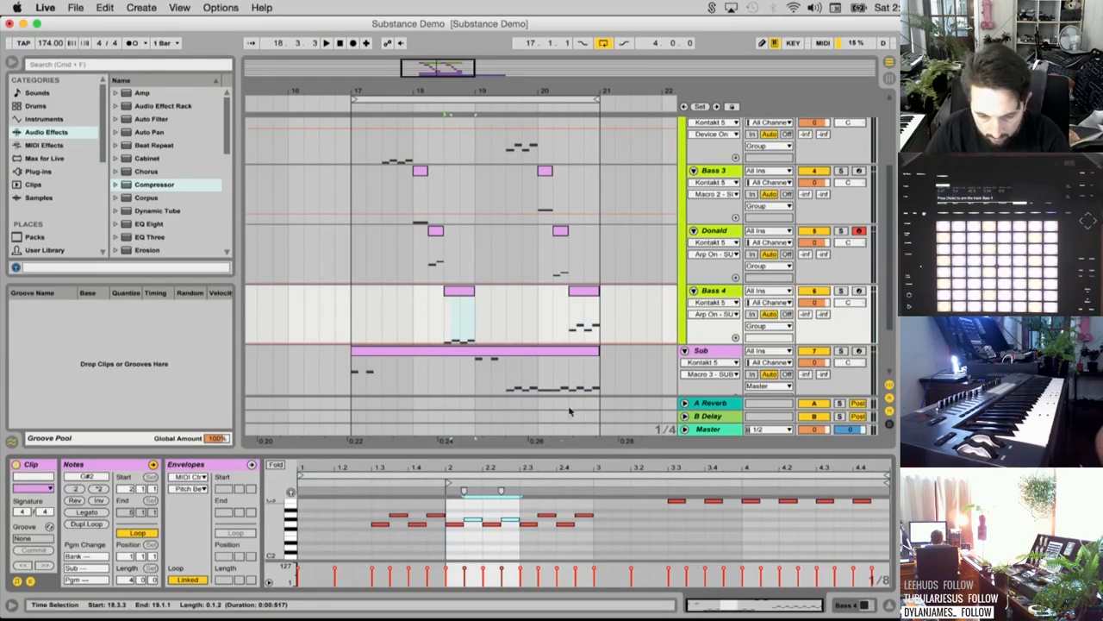
Lower the D3 notes within the second Bass 2 clip by a semitone to C#3
scroll(560, 267, "down", 3)
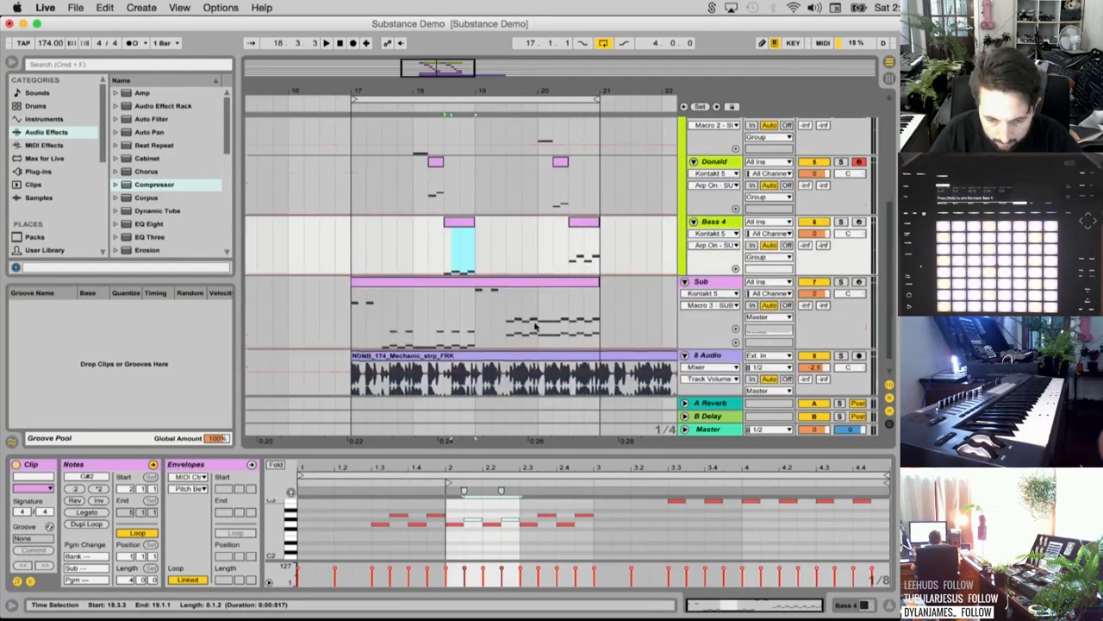
scroll(523, 249, "up", 6)
left_click(522, 234)
left_click(699, 533)
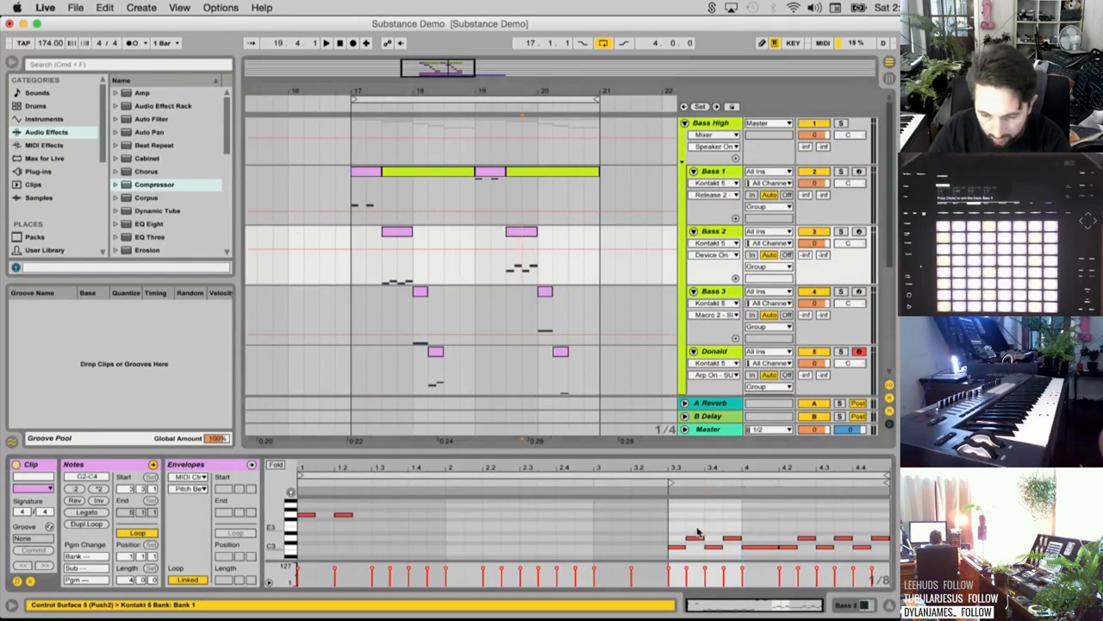
Lower the D3 note in the second Donald clip by a semitone
scroll(551, 304, "down", 2)
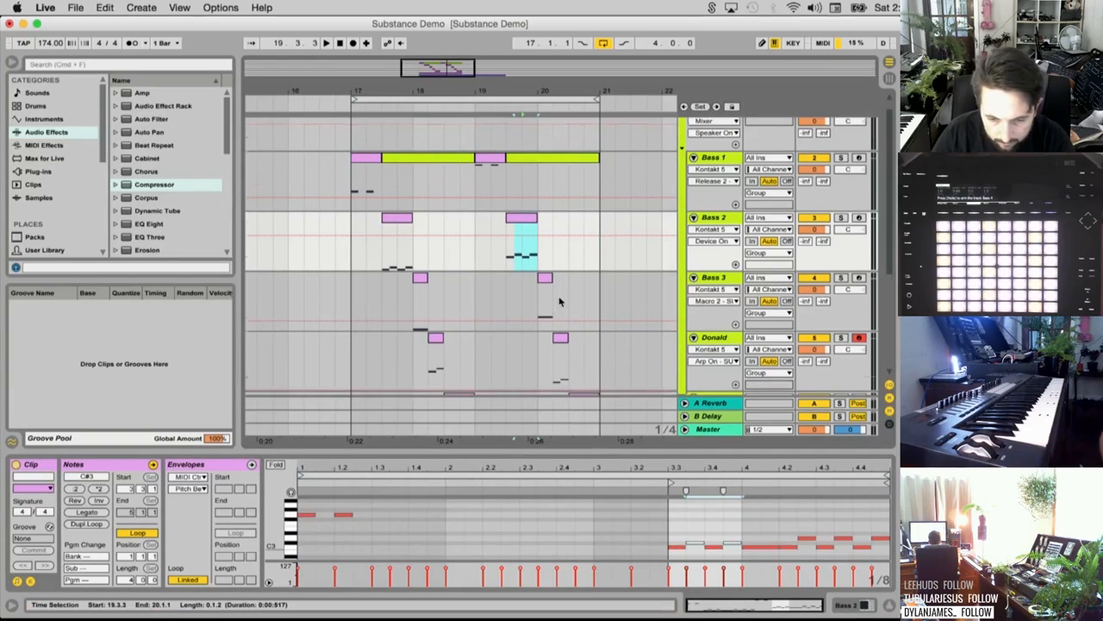
left_click(559, 324)
left_click_drag(785, 520, 793, 526)
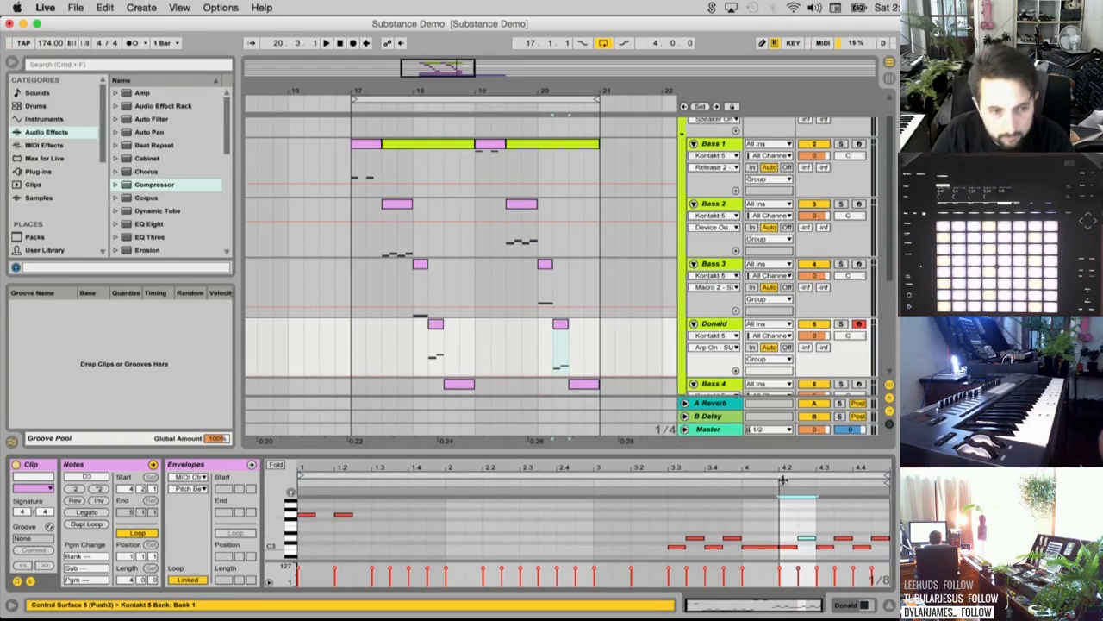
Lower the two D3 notes in the second Bass 4 clip by a semitone to C#3 and play the loop
scroll(655, 315, "down", 2)
left_click(589, 359)
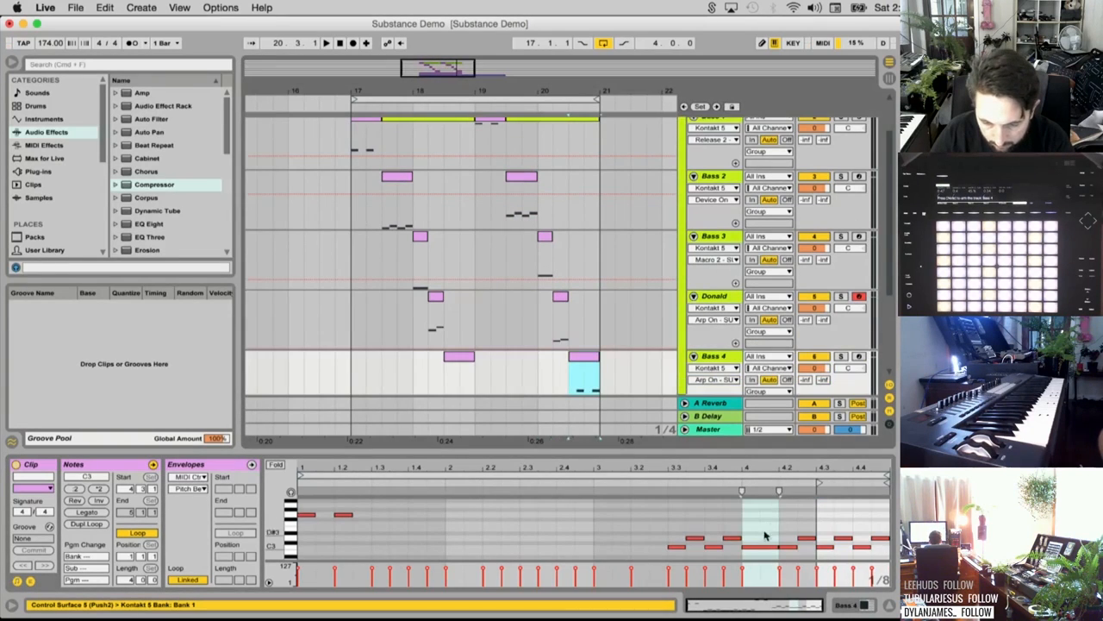
left_click_drag(774, 527, 812, 539)
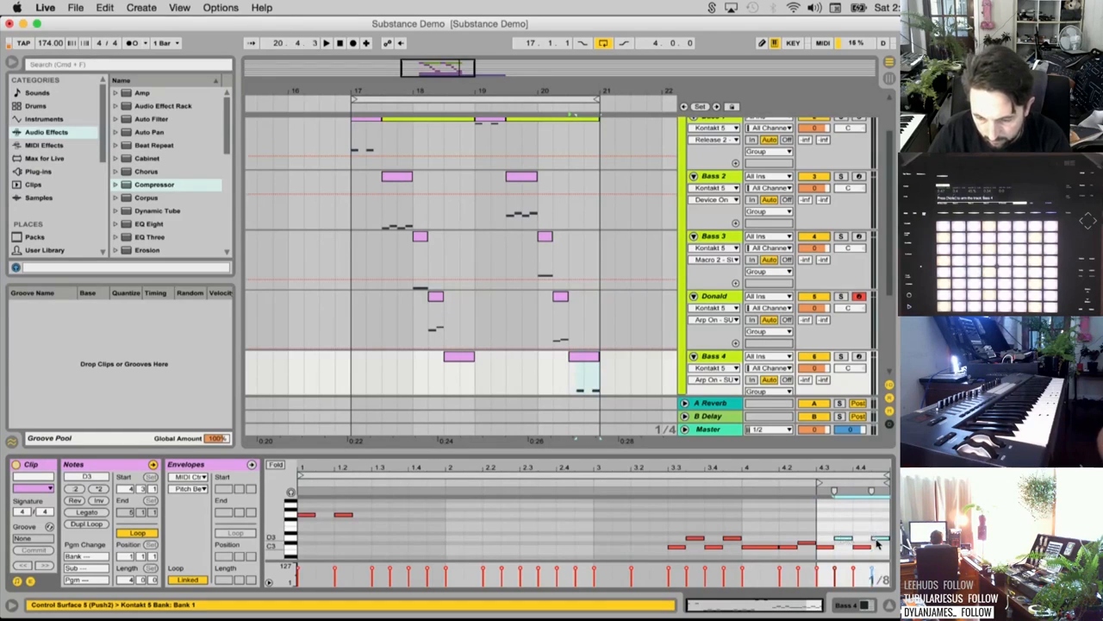
key("Down")
key("space")
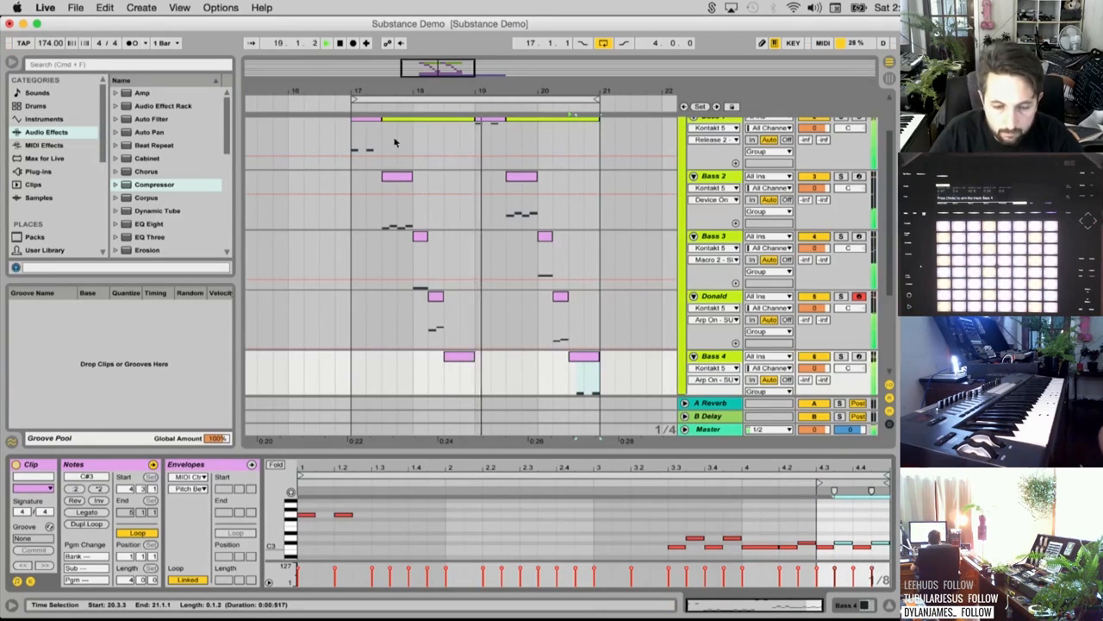
Select all notes of the first Bass 2 clip and shorten them slightly
left_click(395, 176)
left_click(443, 545)
key("super+a")
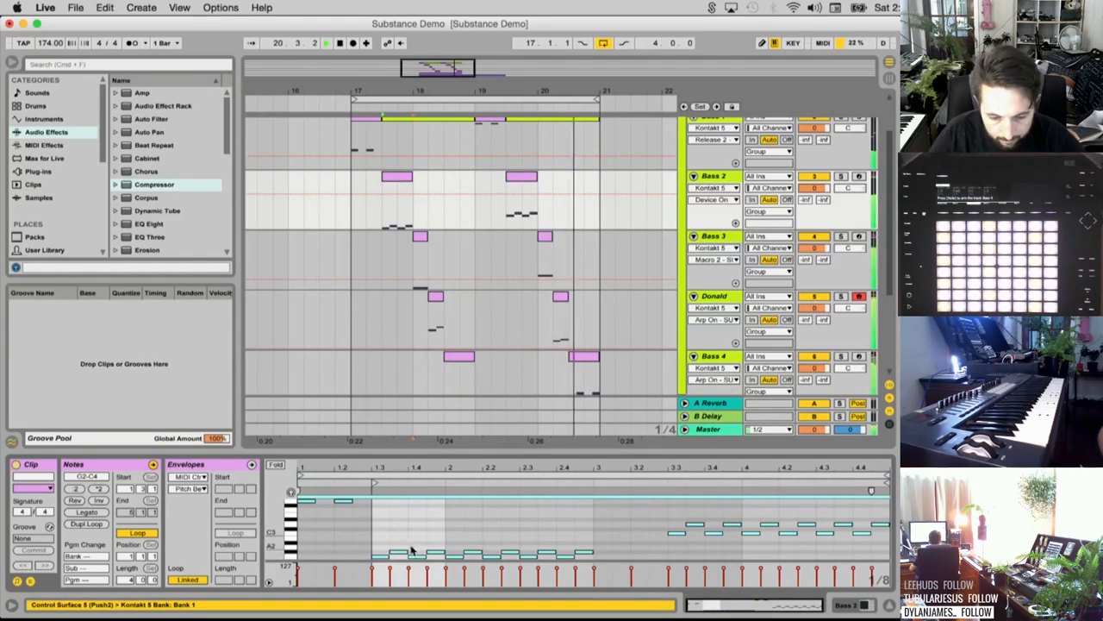
left_click_drag(409, 552, 405, 553)
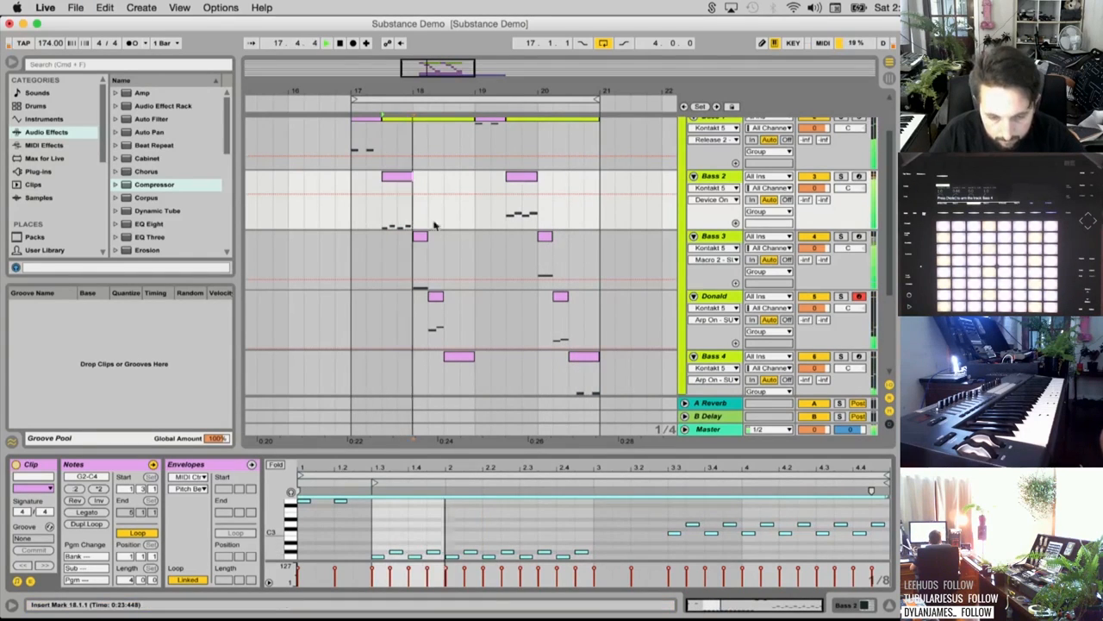
Stop playback and consolidate the first Donald, Bass 2, Bass 3 and Bass 1 clips
scroll(441, 272, "down", 2)
left_click(437, 270)
left_click(500, 539)
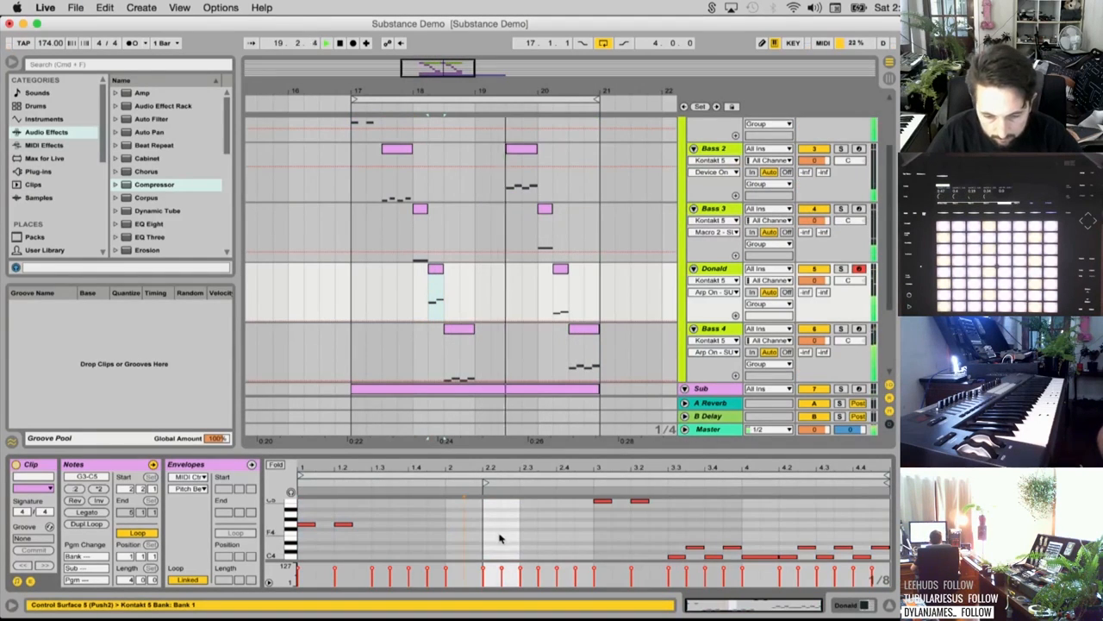
key("space")
left_click(438, 271)
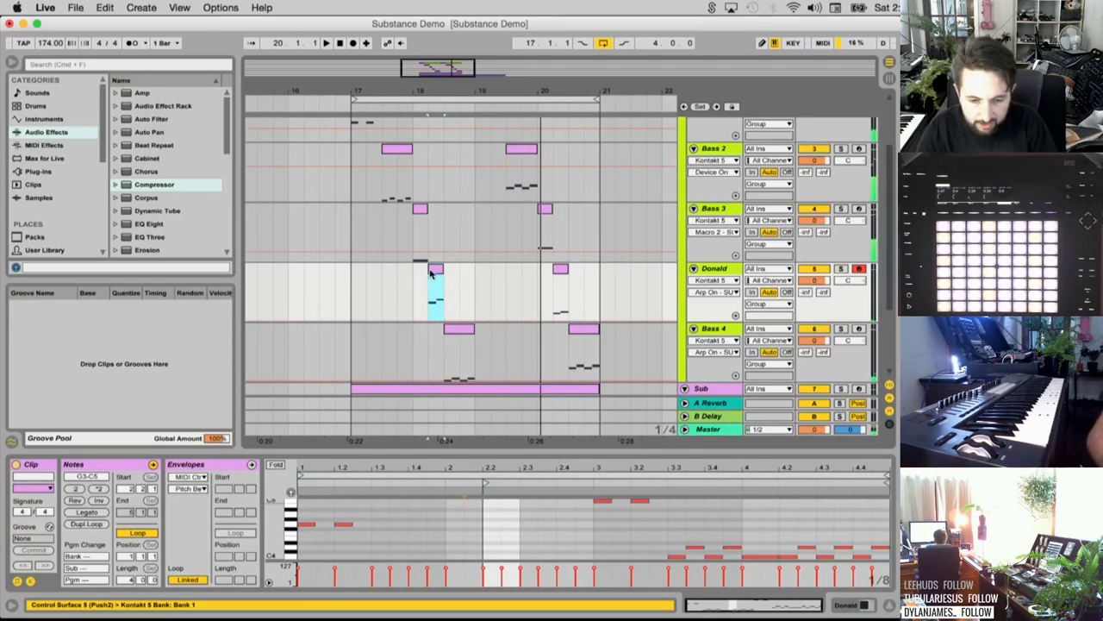
key("super+j")
left_click(402, 150)
key("super+j")
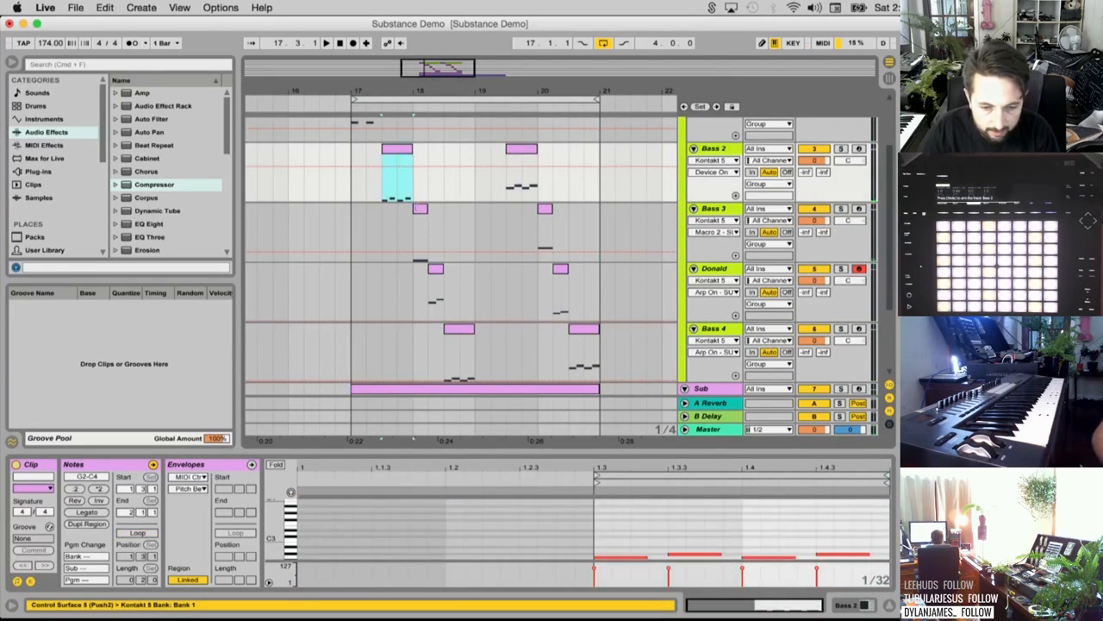
left_click(420, 210)
key("super+j")
scroll(421, 208, "up", 3)
left_click(372, 161)
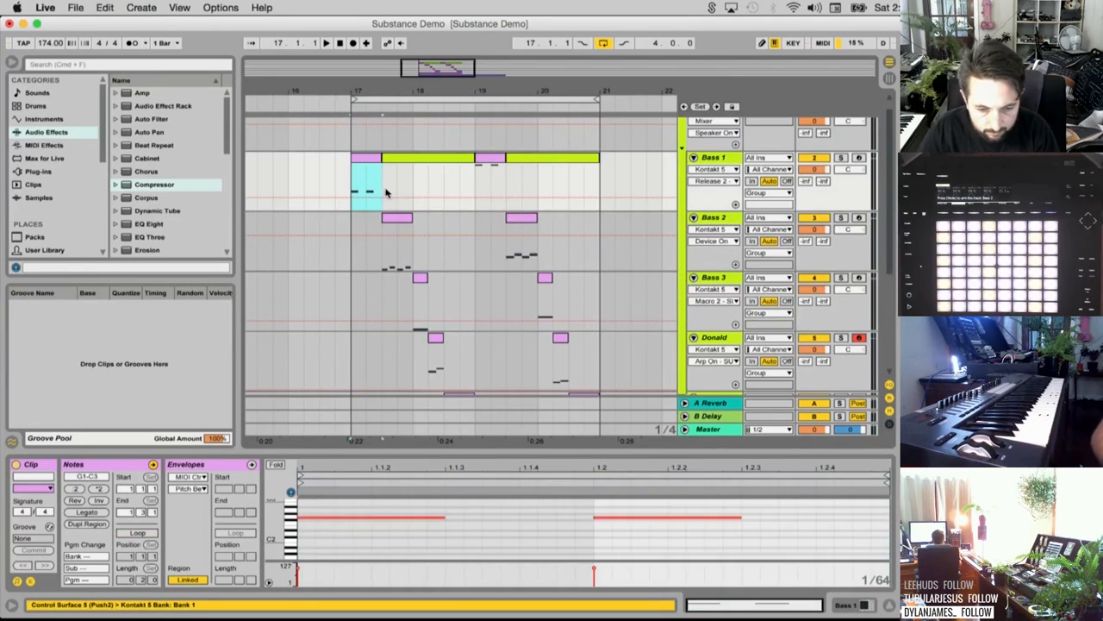
Delete the deactivated section between the two Bass 1 clips and consolidate the first Bass 4 clip
left_click(437, 160)
scroll(445, 290, "down", 2)
left_click(435, 283)
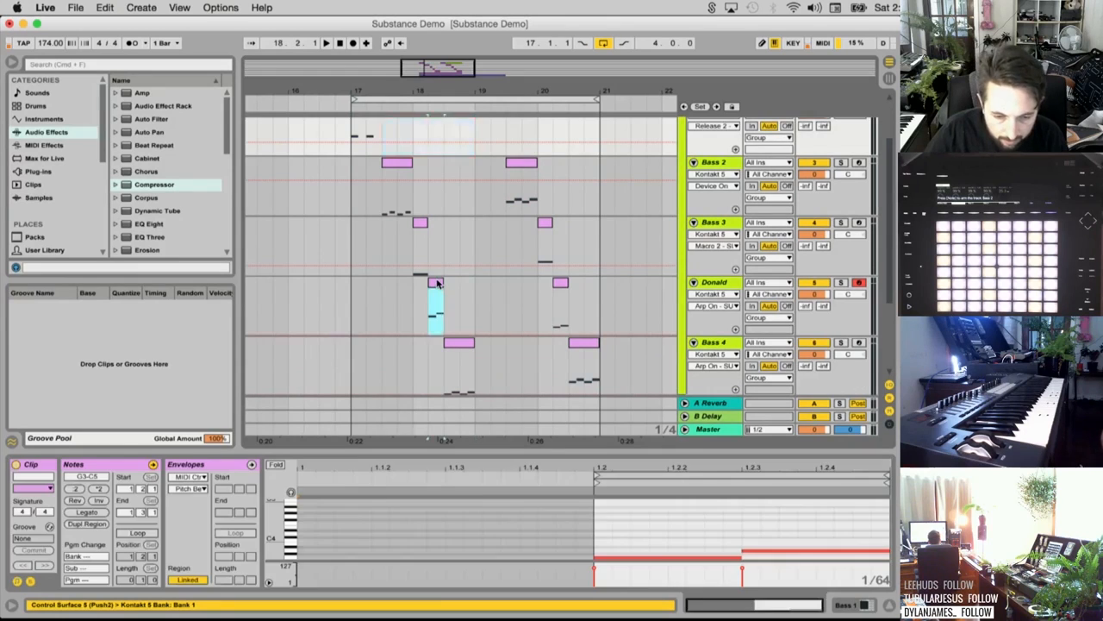
left_click(459, 344)
key("super+j")
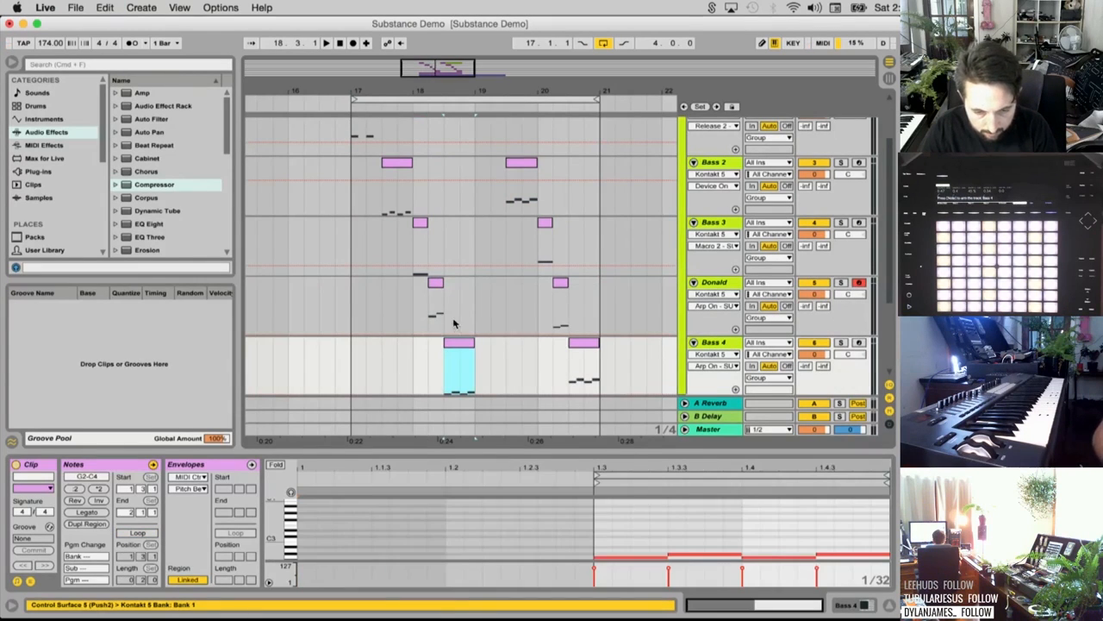
Shorten all notes of the first Bass 4 clip slightly and play the result
key("space")
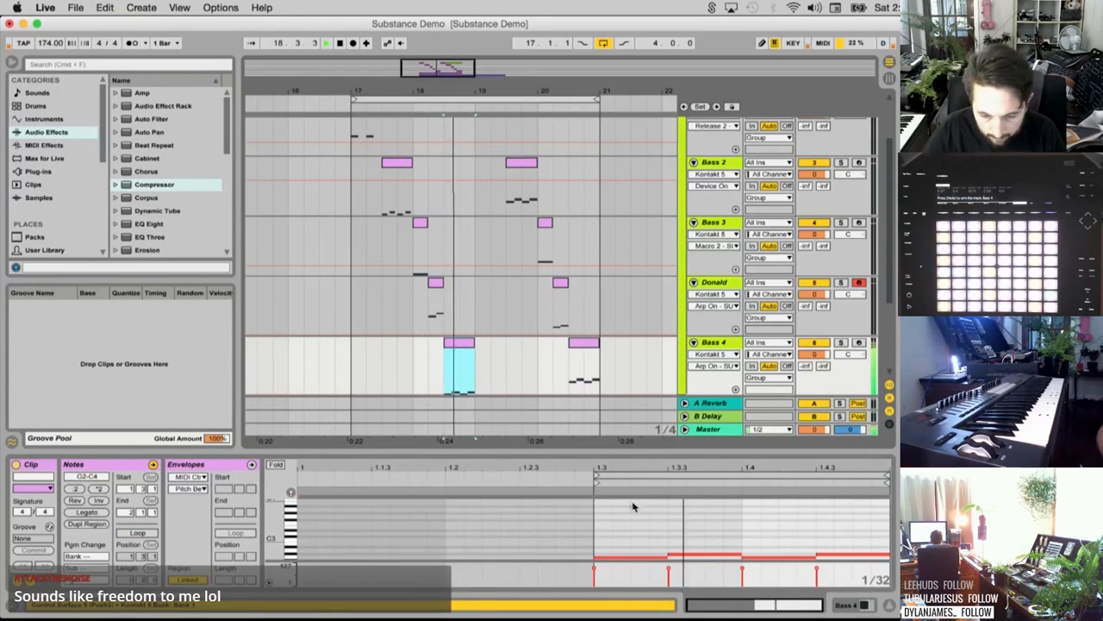
left_click(663, 523)
key("space")
key("super+a")
left_click(668, 558)
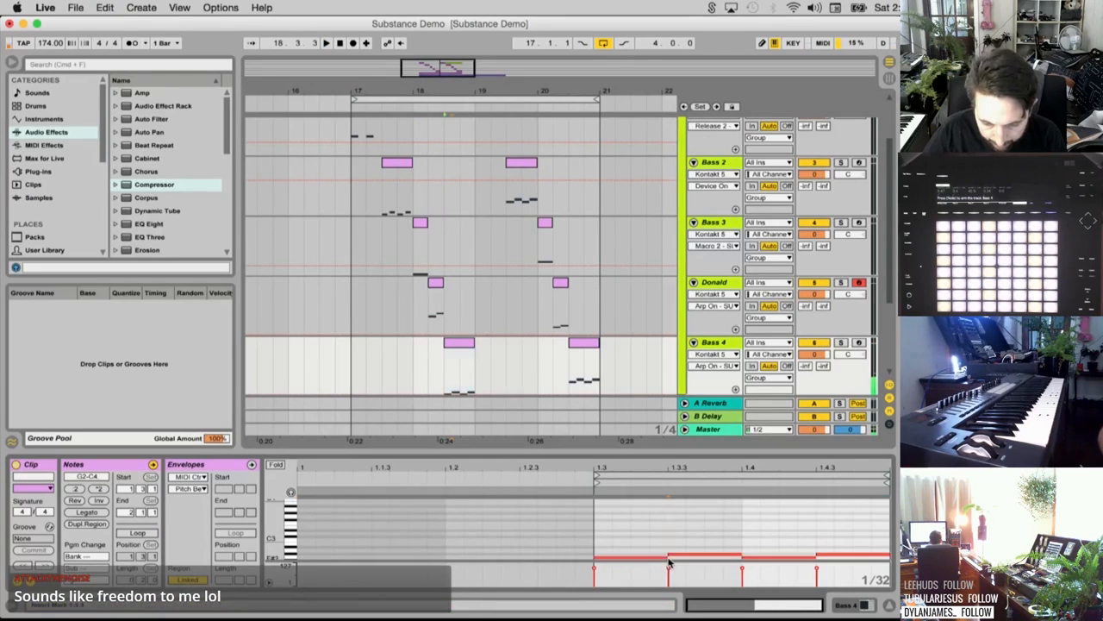
key("super+a")
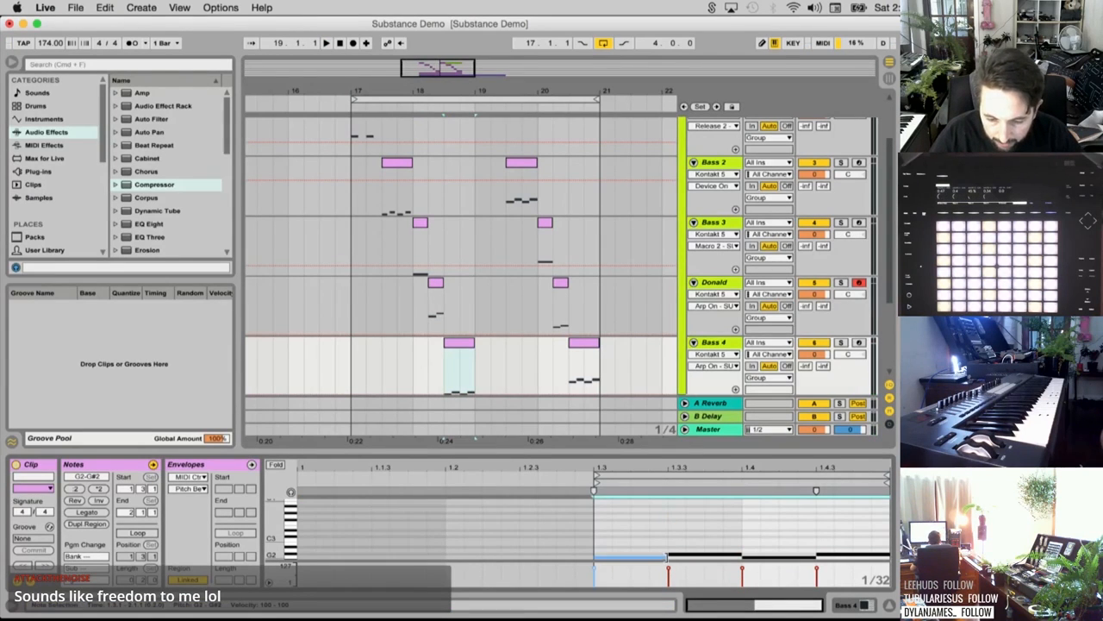
key("space")
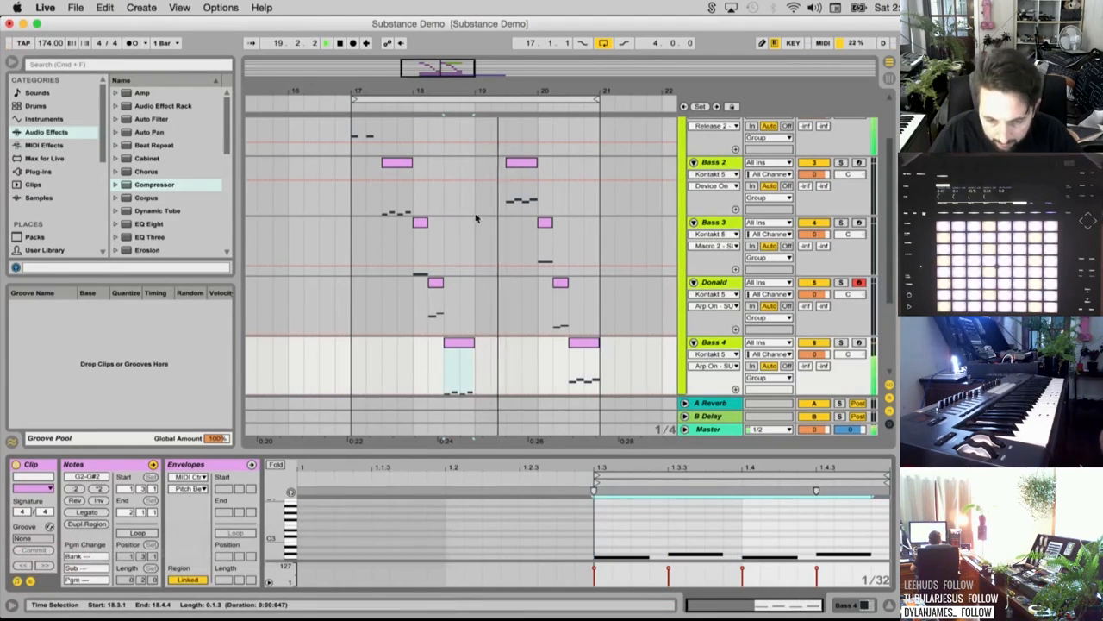
Delete the remaining deactivated section after the second Bass 1 clip
scroll(526, 207, "up", 3)
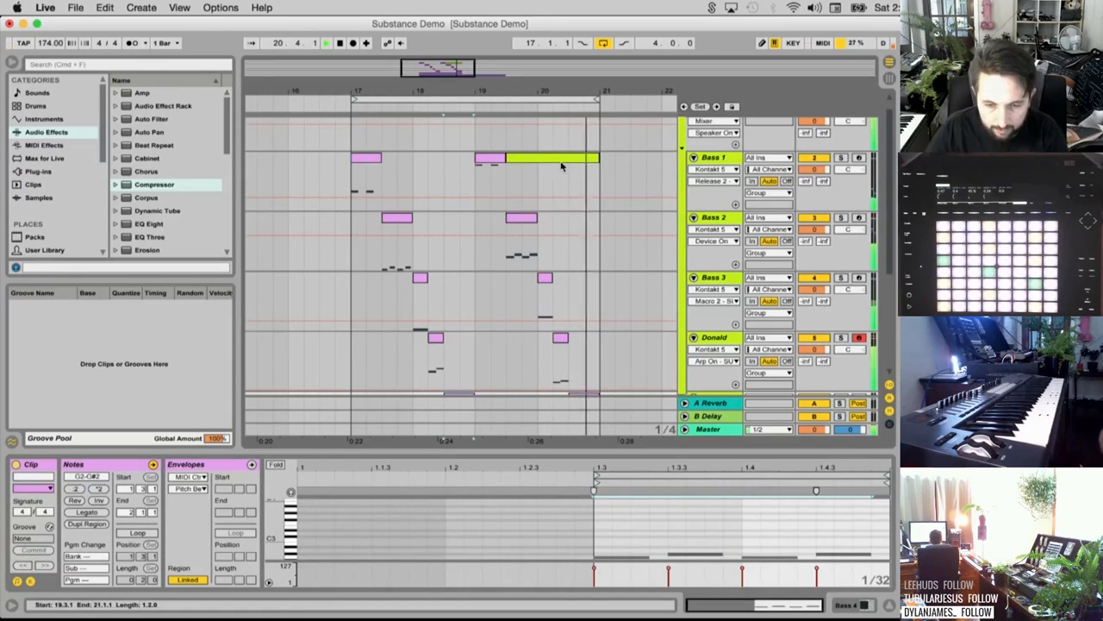
left_click(563, 159)
key("Delete")
Open the Substance preset list on Bass 1 and load 168. Slap N Sub, discarding the current preset's changes
left_click(362, 177)
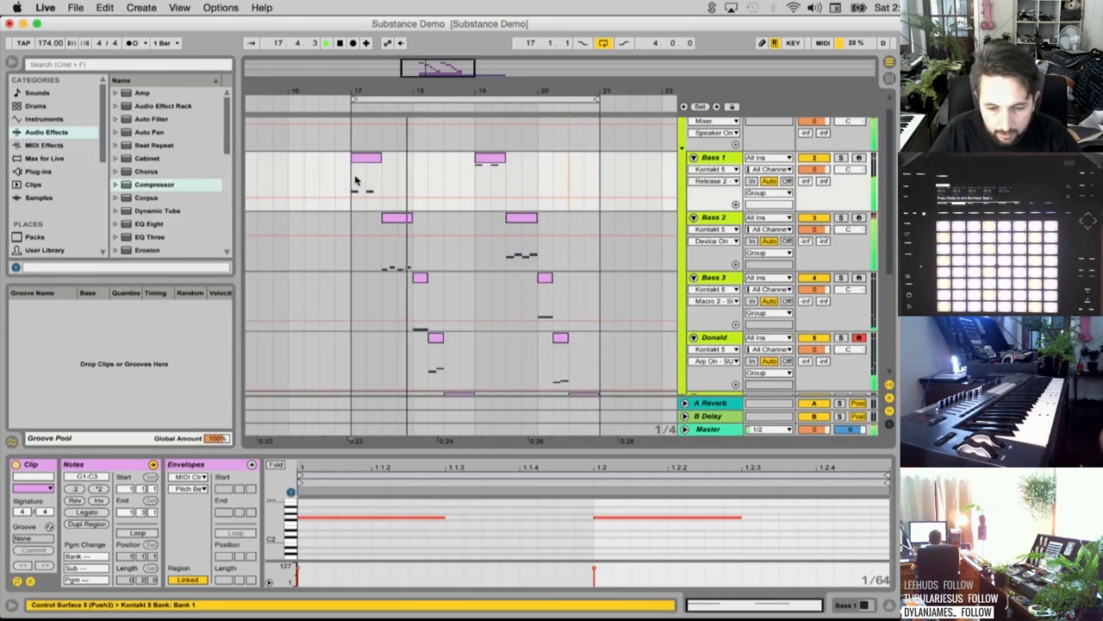
left_click(713, 160)
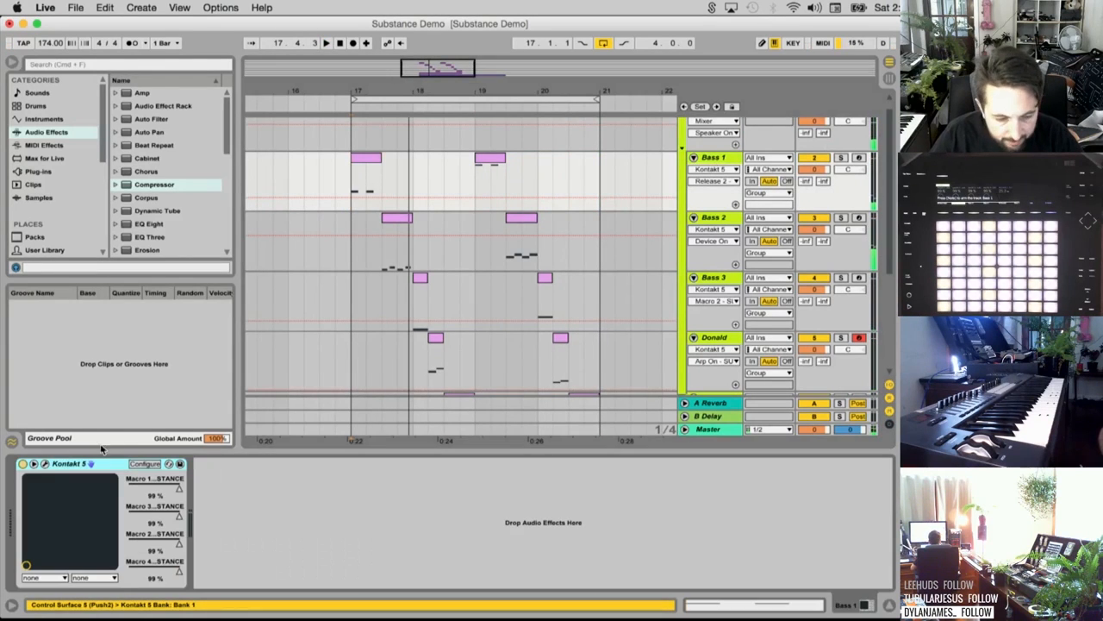
left_click(45, 464)
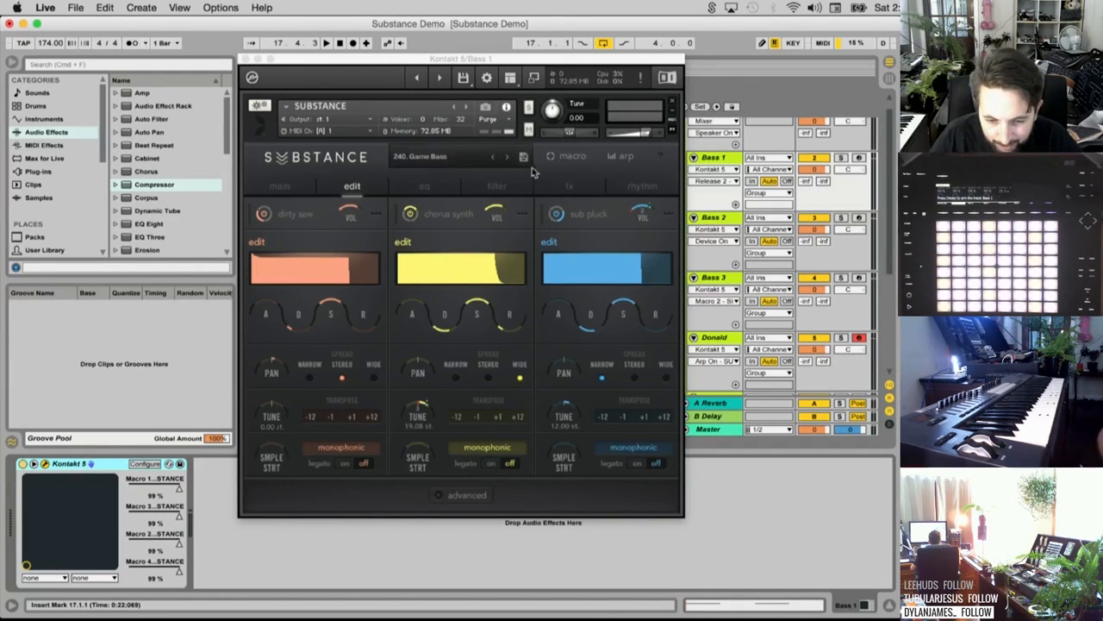
left_click(431, 156)
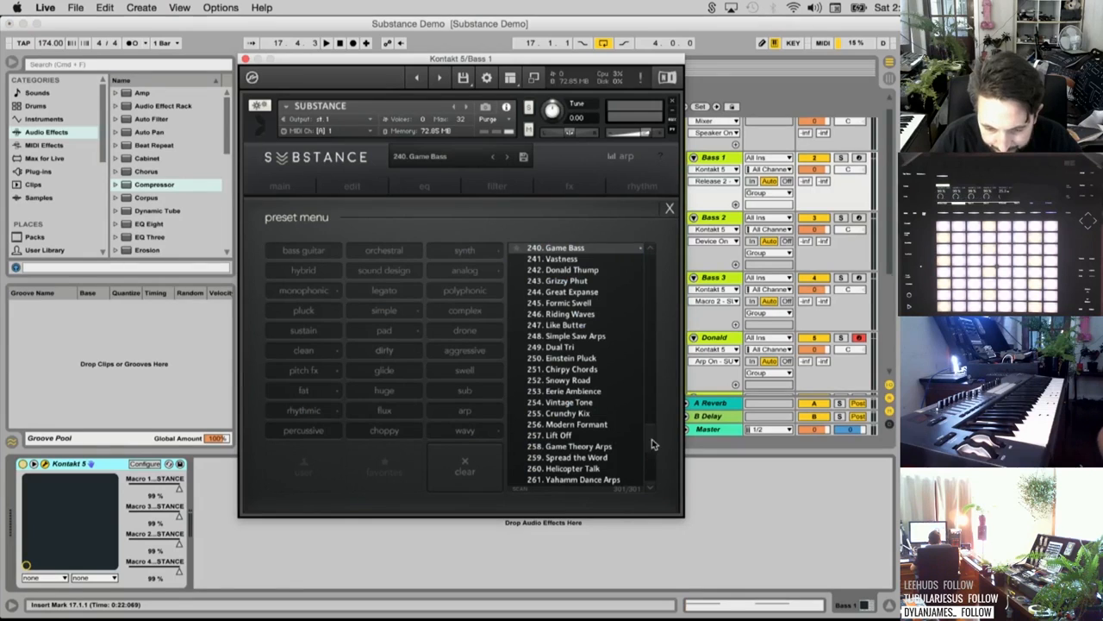
left_click_drag(653, 444, 651, 393)
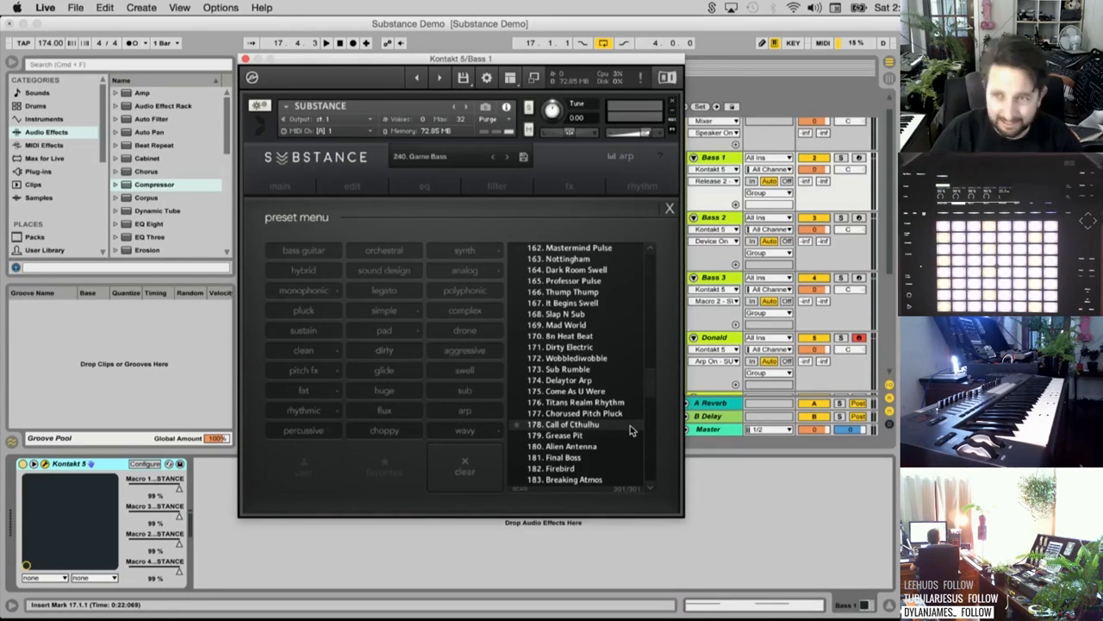
left_click(630, 425)
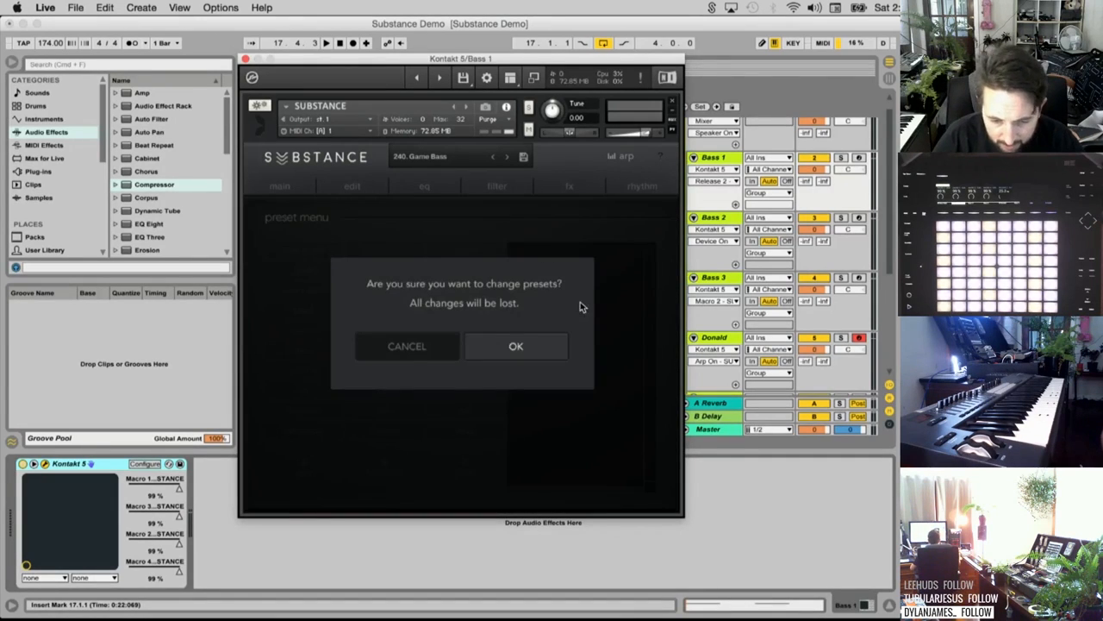
left_click(515, 348)
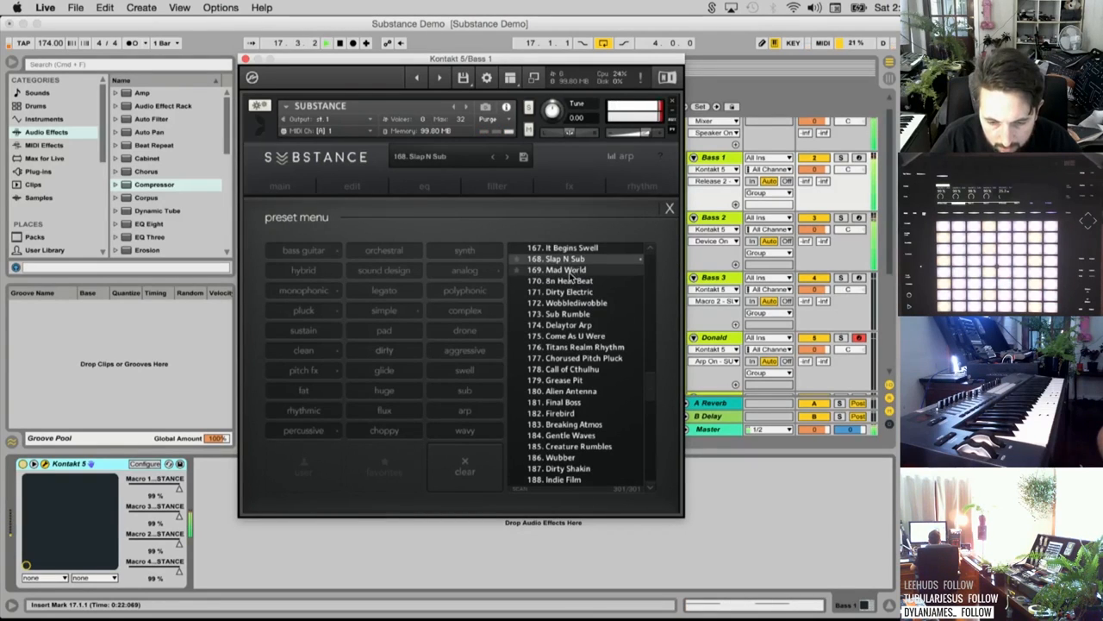
Audition presets 169. Mad World through 171. Dirty Electric on Bass 1, load 172. Wobblediwobble and close the instrument window
left_click(571, 271)
left_click(576, 282)
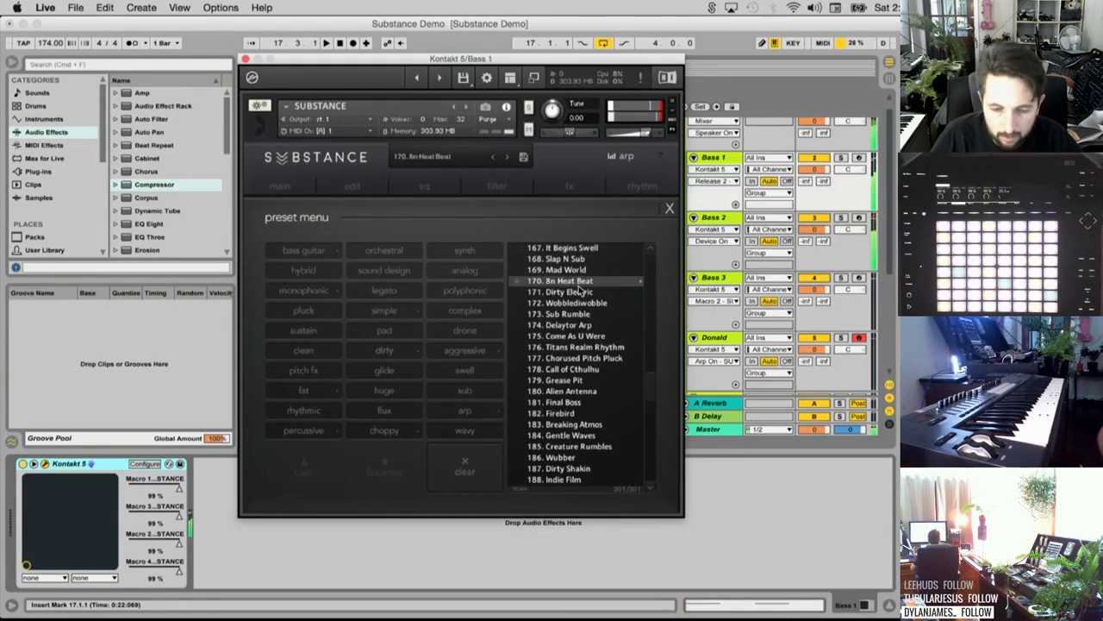
left_click(579, 296)
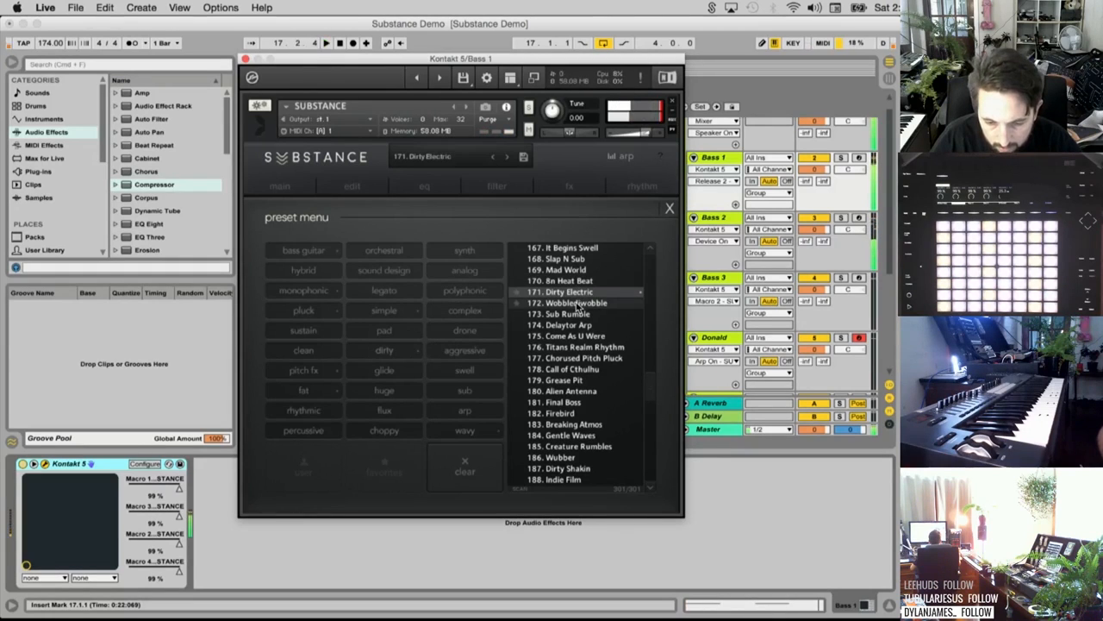
left_click(577, 303)
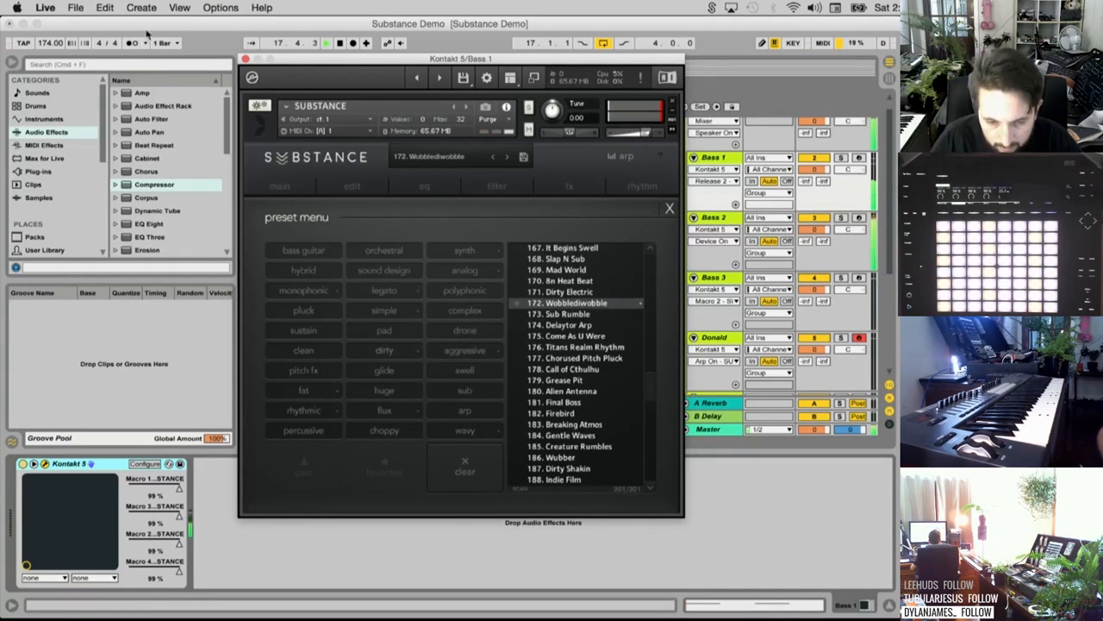
left_click(244, 59)
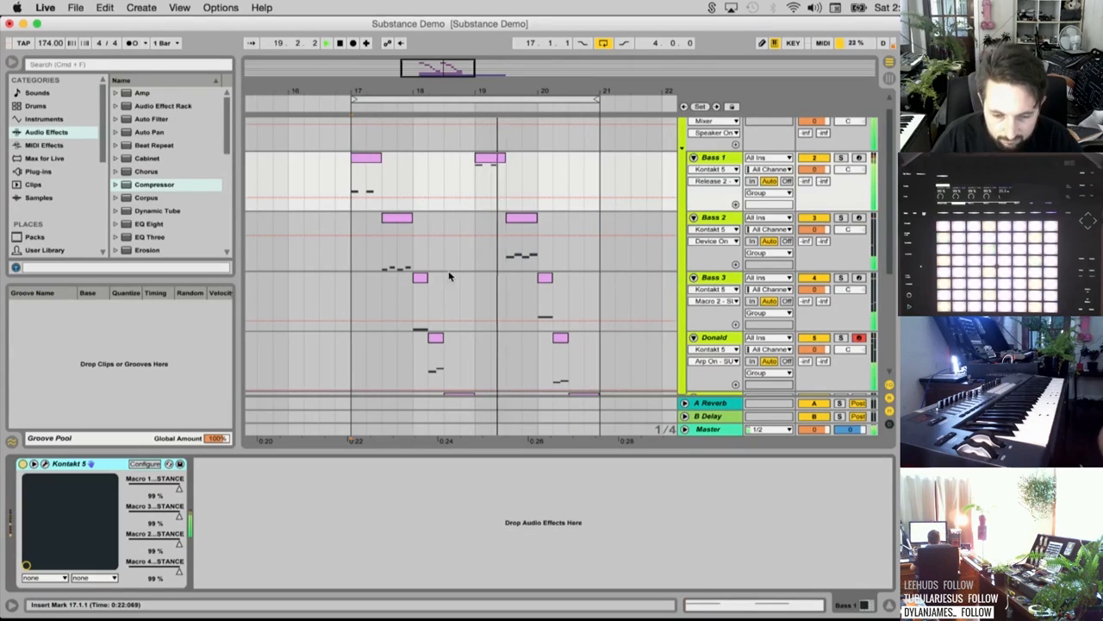
Open the notes of the second Bass 1 clip and review the tracks down to Sub during playback
double_click(506, 157)
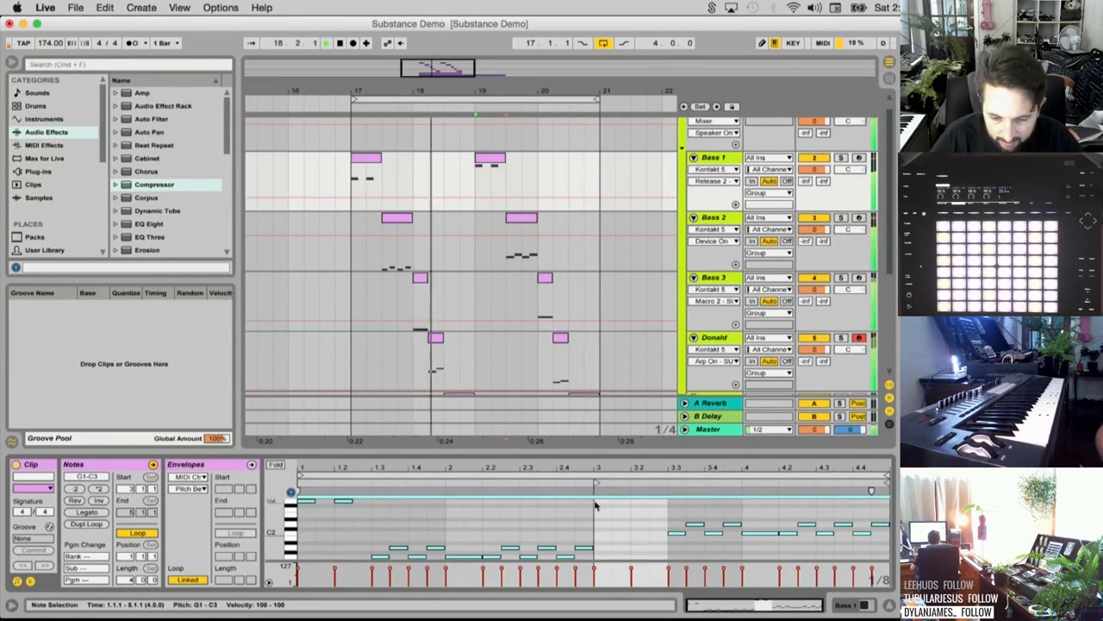
scroll(500, 295, "down", 4)
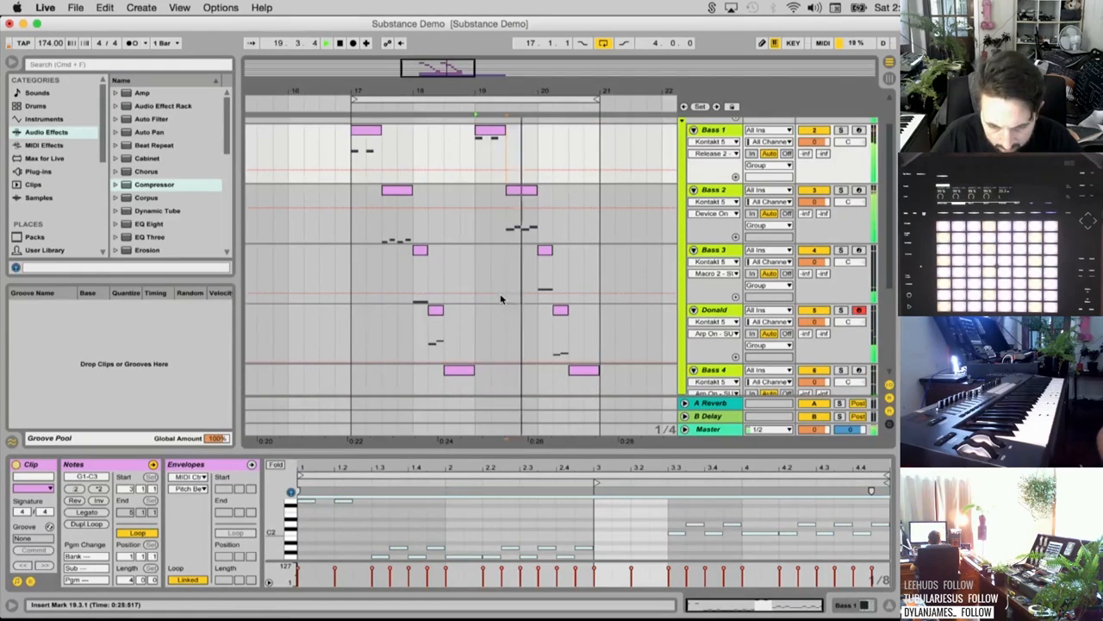
scroll(500, 297, "down", 1)
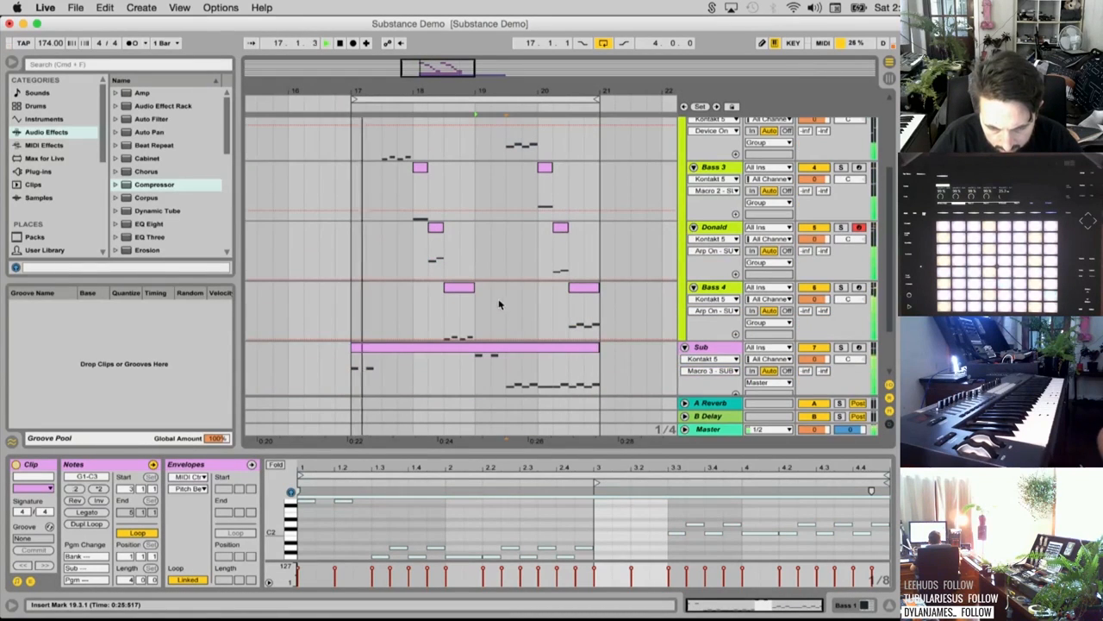
scroll(509, 302, "down", 1)
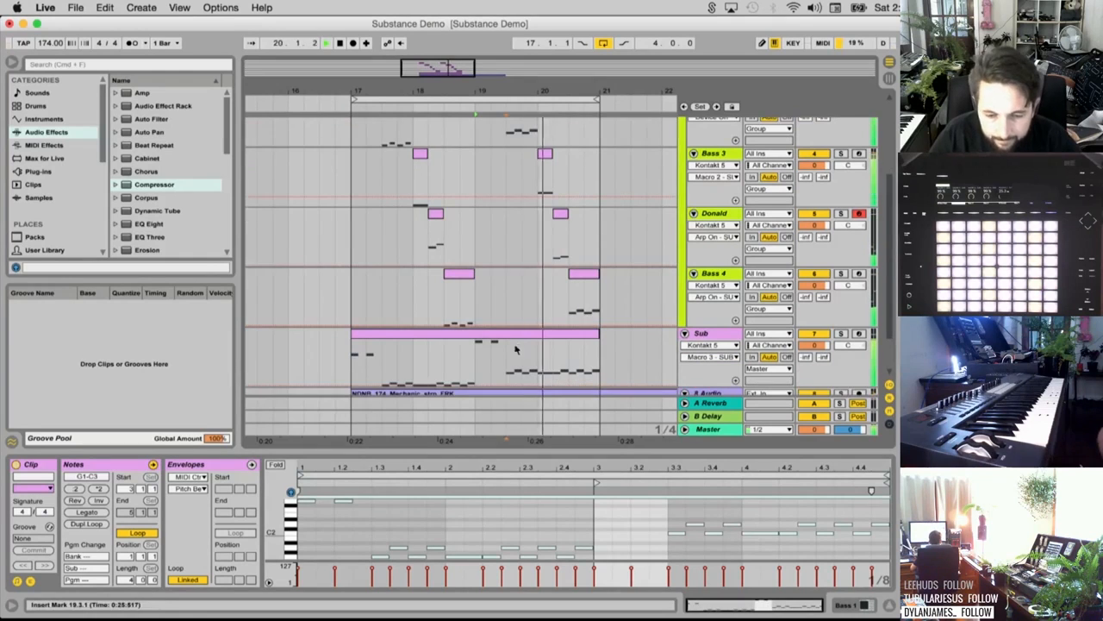
Shorten the arrangement loop to the two bars from 17 to 19 and play it
left_click(473, 355)
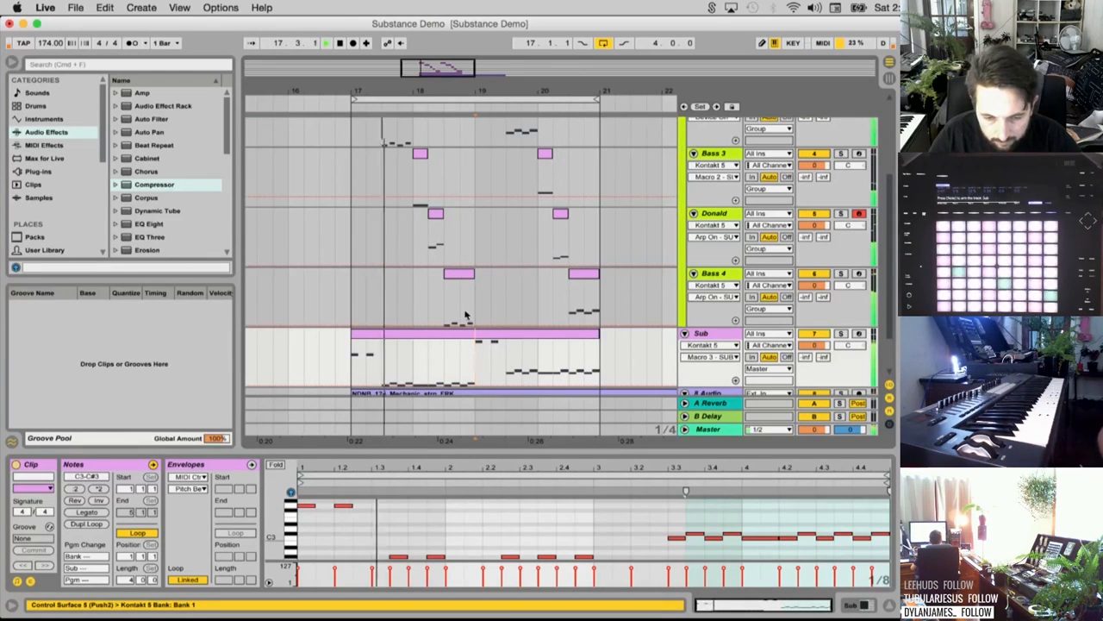
left_click_drag(596, 97, 555, 121)
key("space")
Enable sidechaining on the Bass High group's Compressor with 8-Audio as its source
scroll(716, 190, "up", 4)
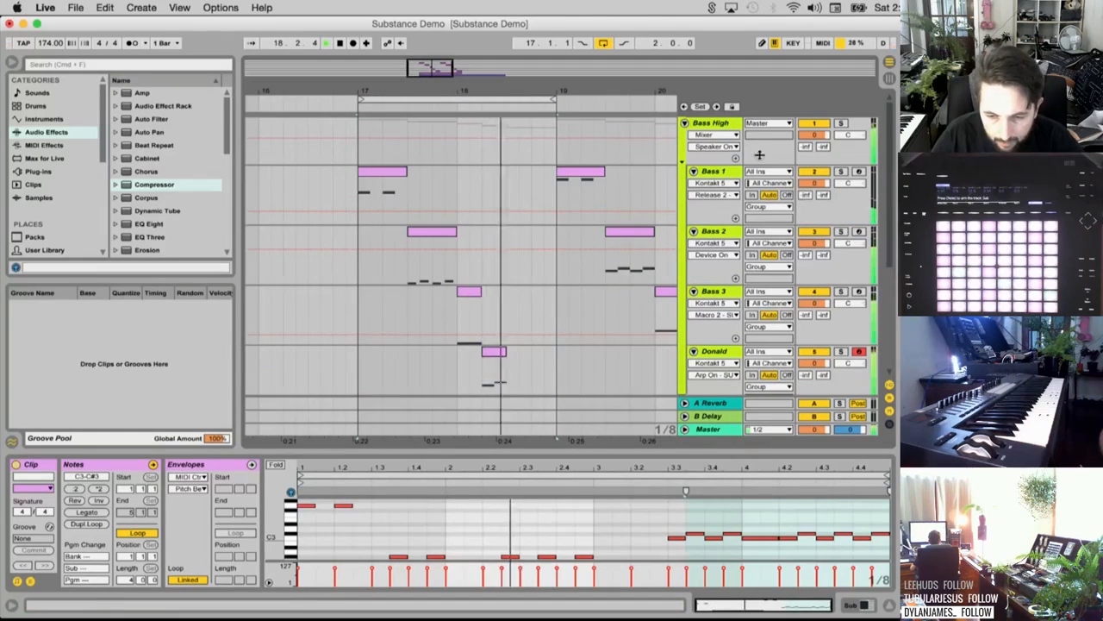
left_click(705, 123)
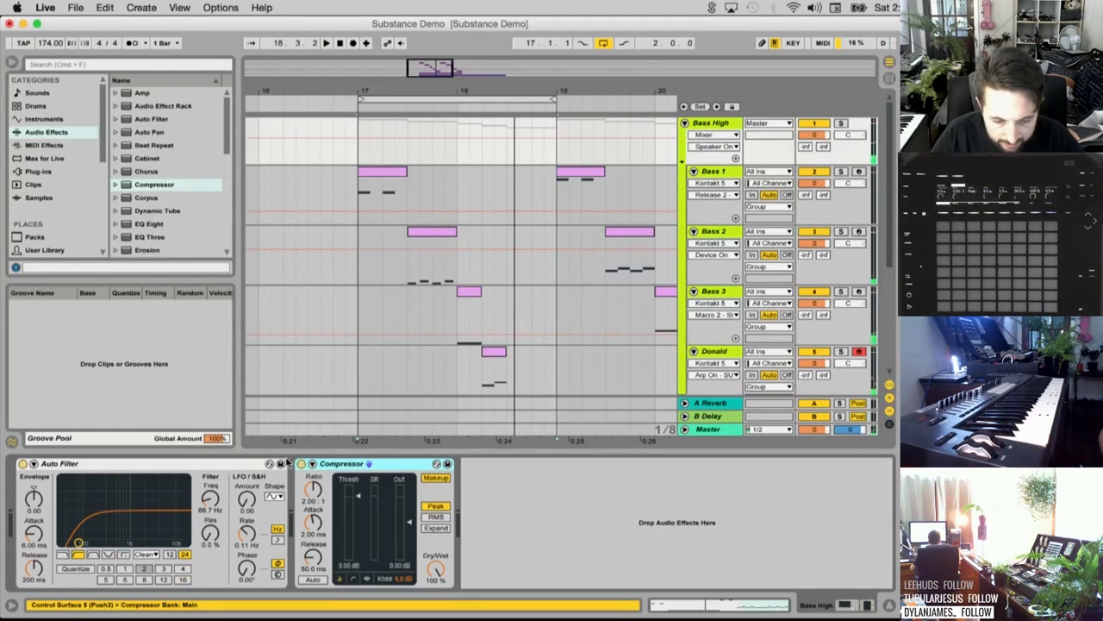
left_click(313, 463)
left_click(336, 488)
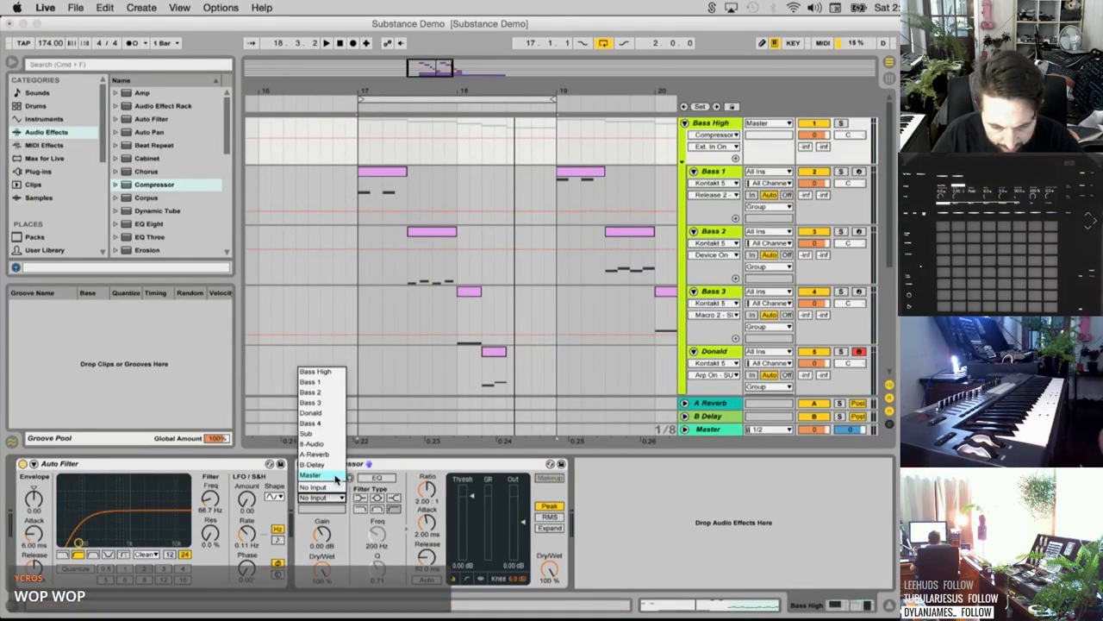
left_click(312, 443)
Rename the 8 Audio track as Drums, colour it light cyan and play the loop
scroll(753, 332, "down", 5)
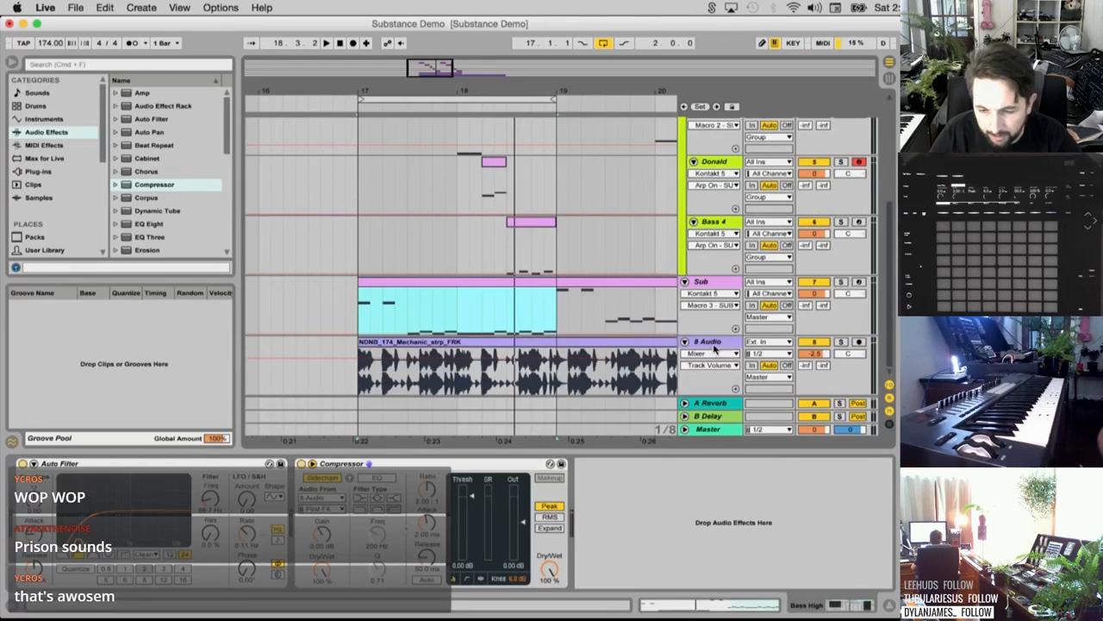
left_click(714, 344)
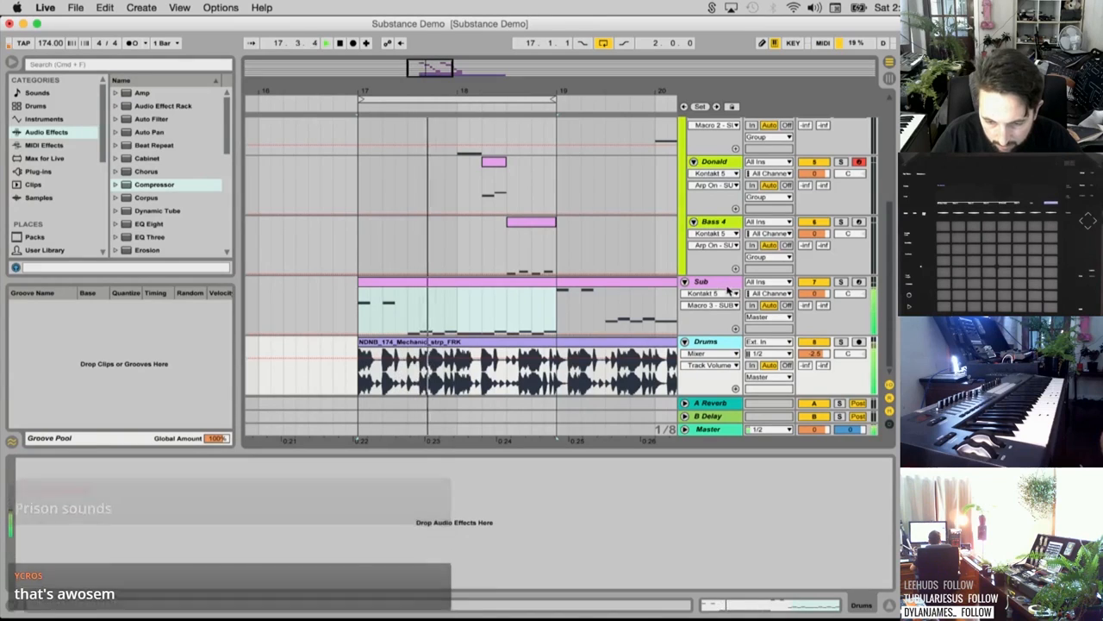
scroll(815, 215, "up", 5)
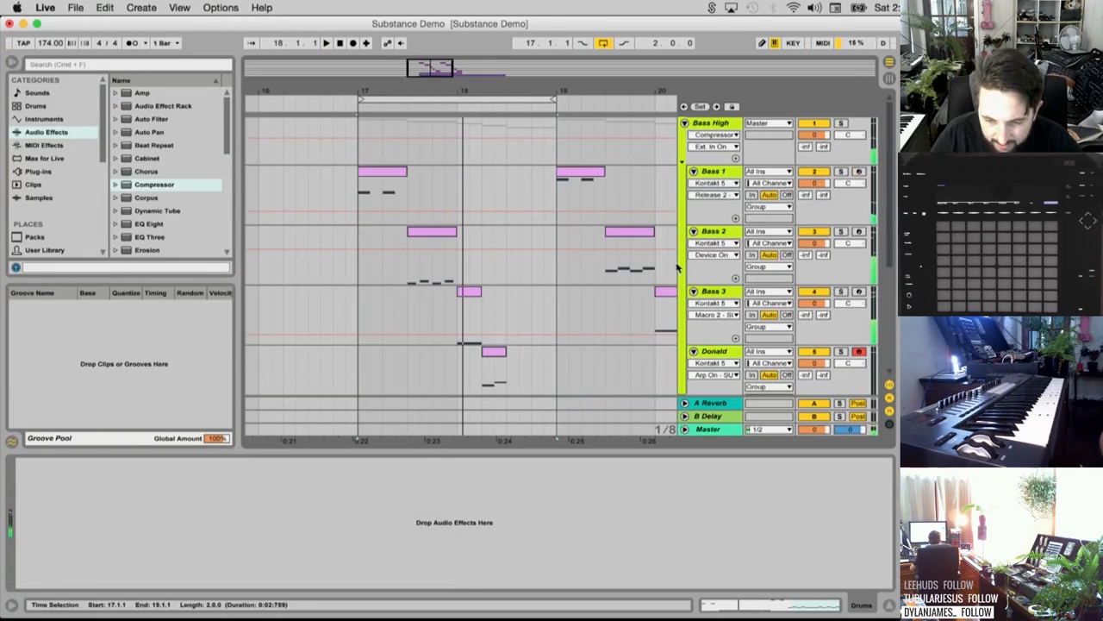
Solo Bass High and audition its compressor sidechain, setting the sidechain EQ to a band-pass filter at 59.8 Hz with Q 2.43
left_click(712, 124)
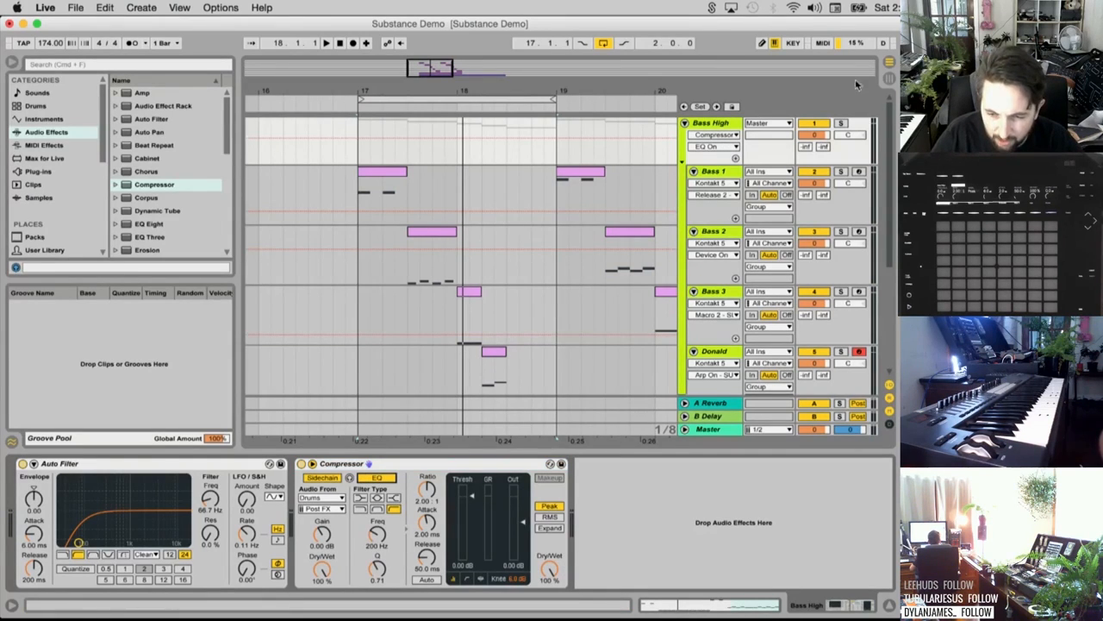
left_click(842, 123)
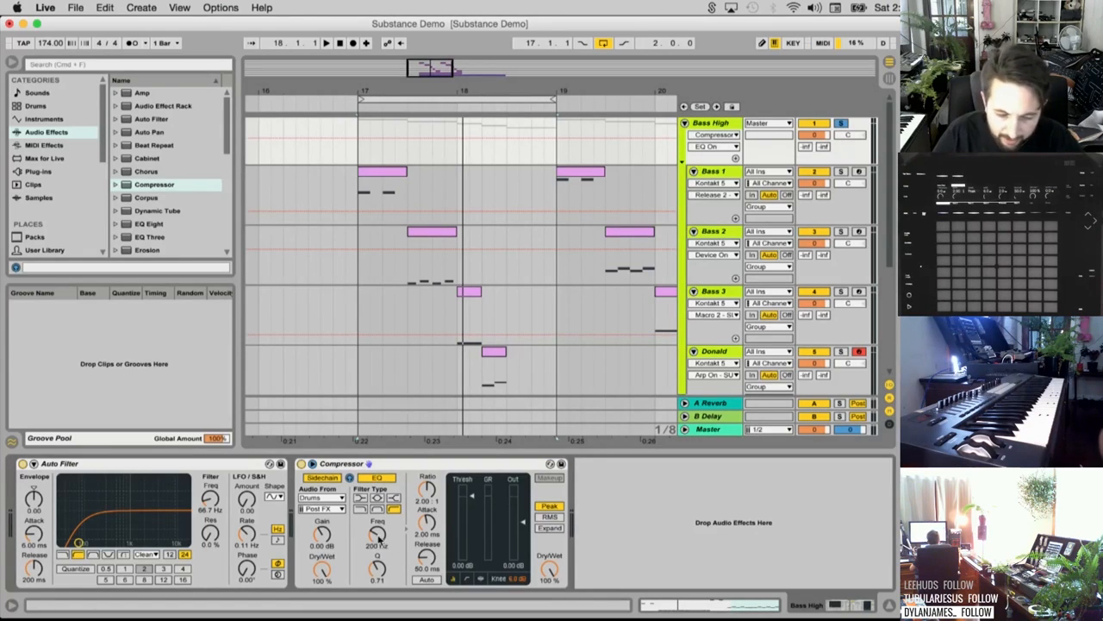
left_click_drag(377, 532, 380, 571)
left_click(376, 508)
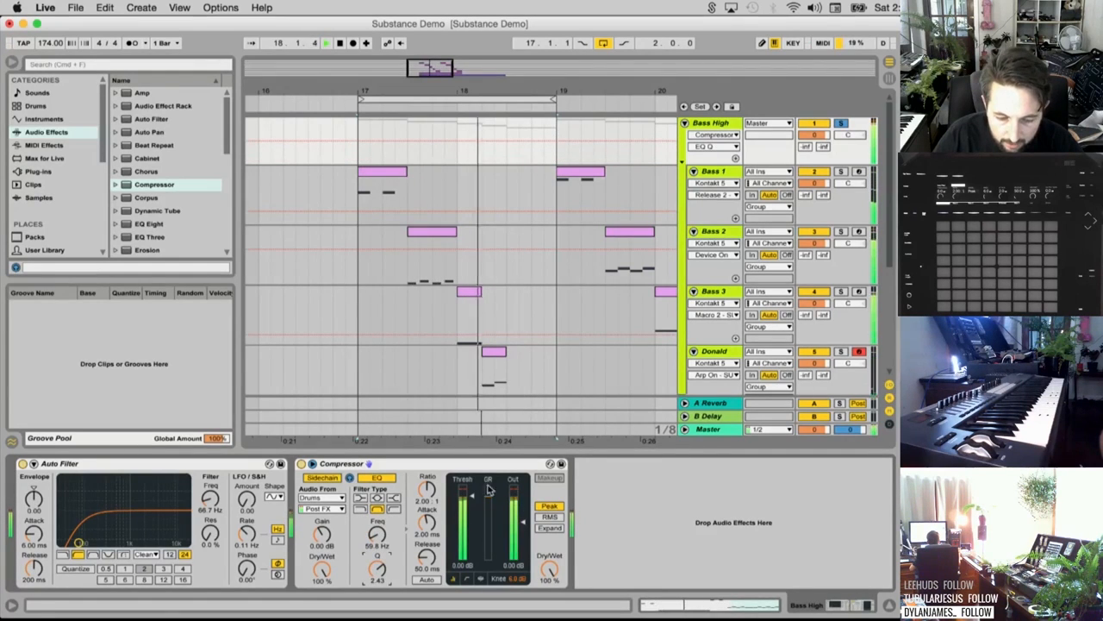
Set the Bass High compressor's threshold to -17.5 dB and release to 13.6 ms, and turn off solo and sidechain listening
left_click_drag(465, 496, 470, 528)
left_click_drag(426, 558, 427, 573)
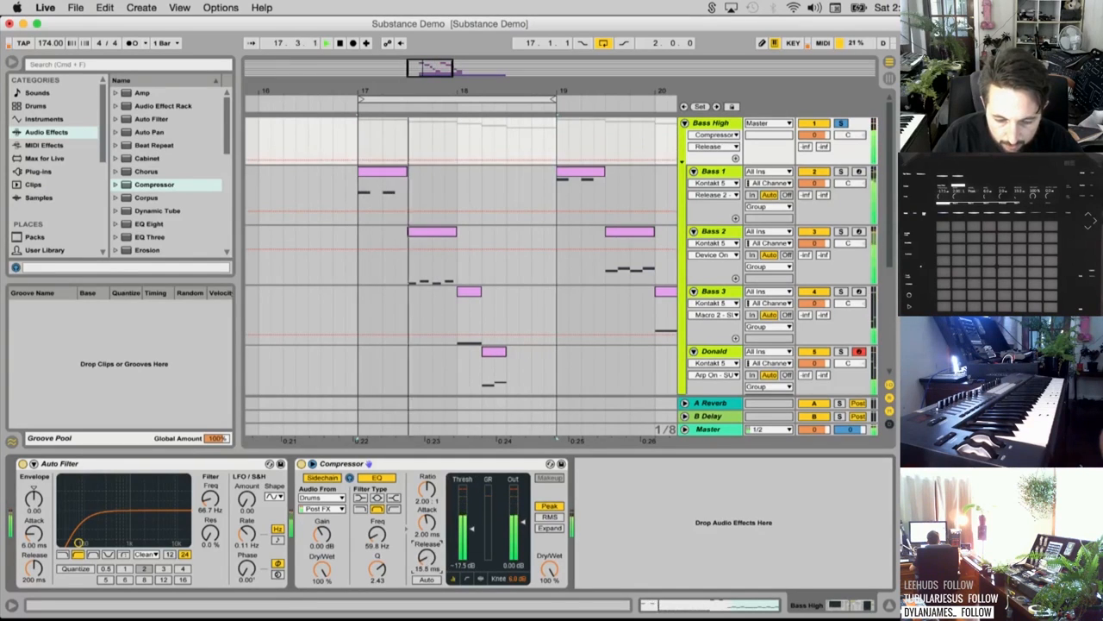
left_click(840, 123)
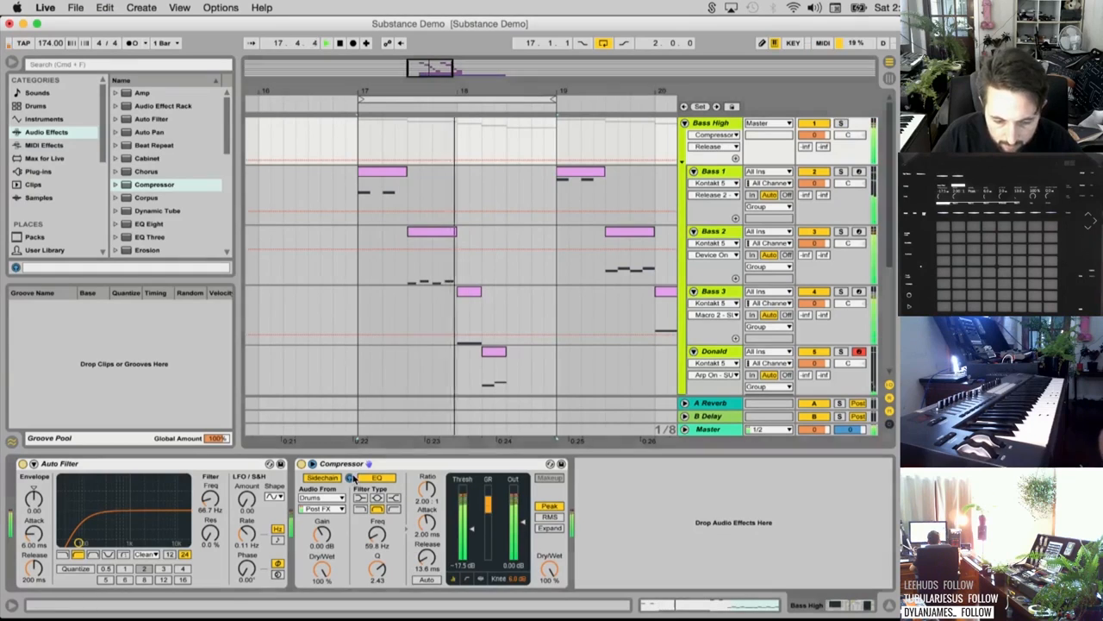
left_click(349, 477)
Split the Sub clip at 17.3.1 and replace its first two notes with one G3 note filling the half bar
scroll(514, 303, "down", 5)
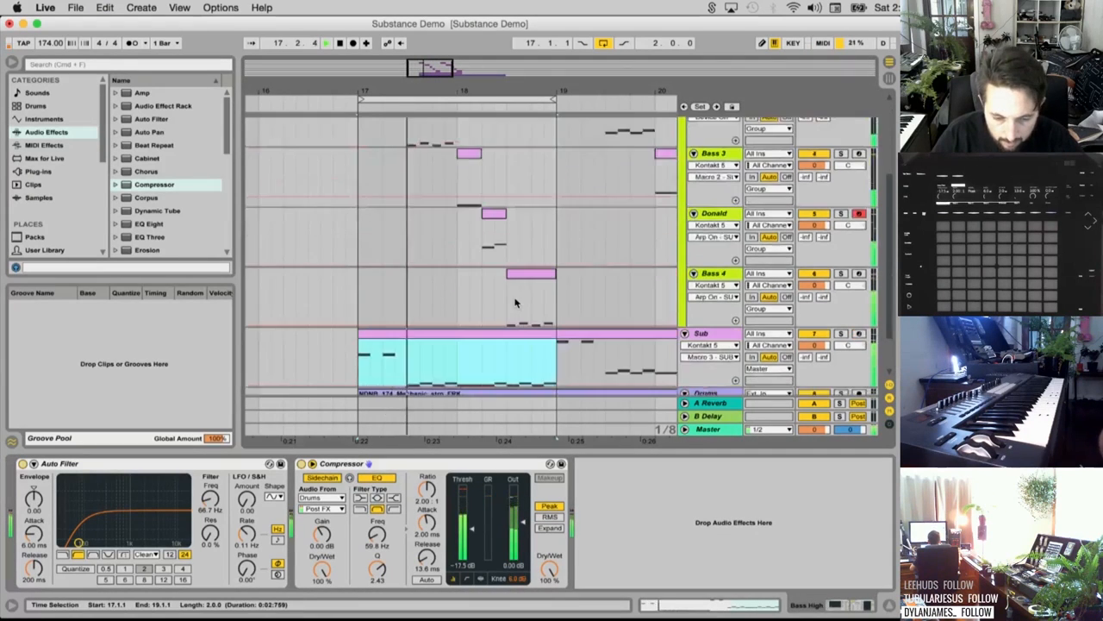
scroll(514, 303, "up", 5)
scroll(515, 302, "down", 3)
scroll(515, 303, "up", 2)
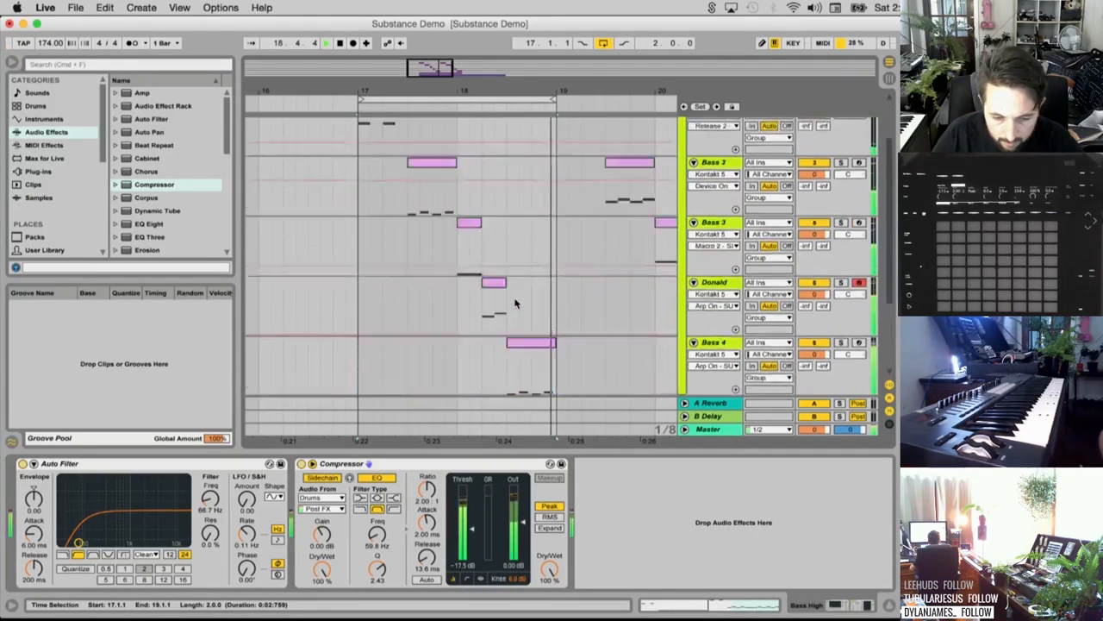
scroll(514, 302, "down", 4)
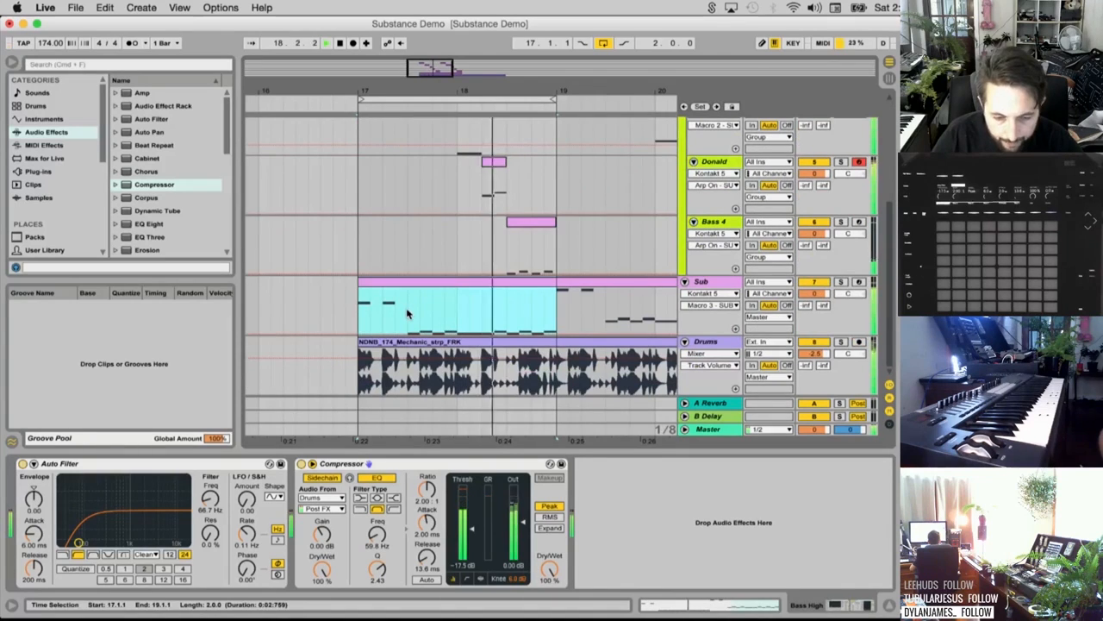
left_click(408, 313)
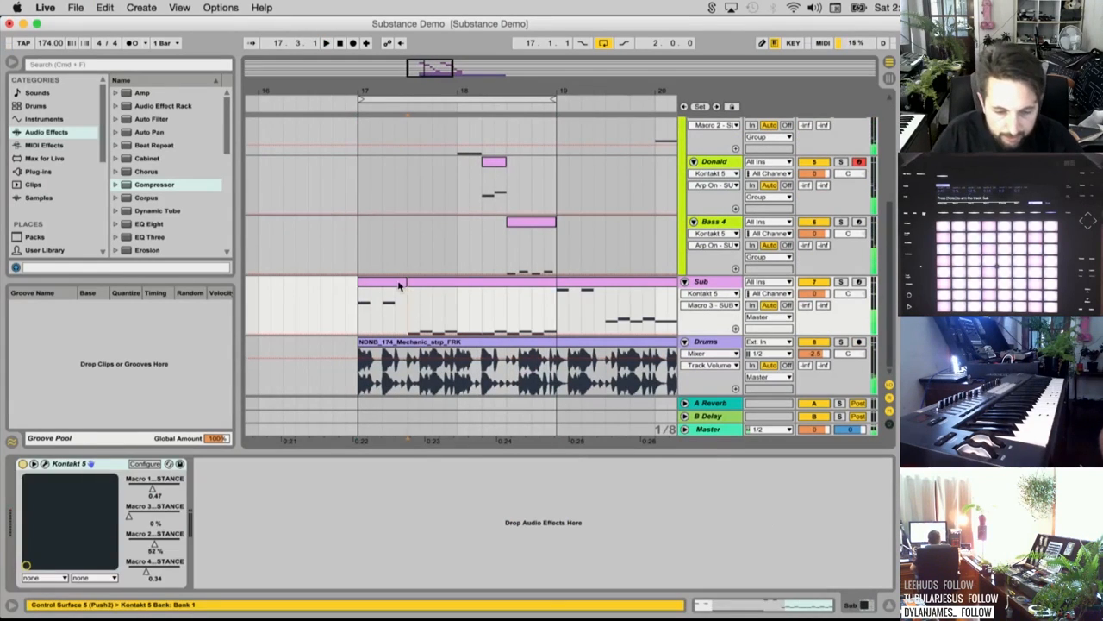
left_click(399, 286)
left_click_drag(313, 505, 371, 517)
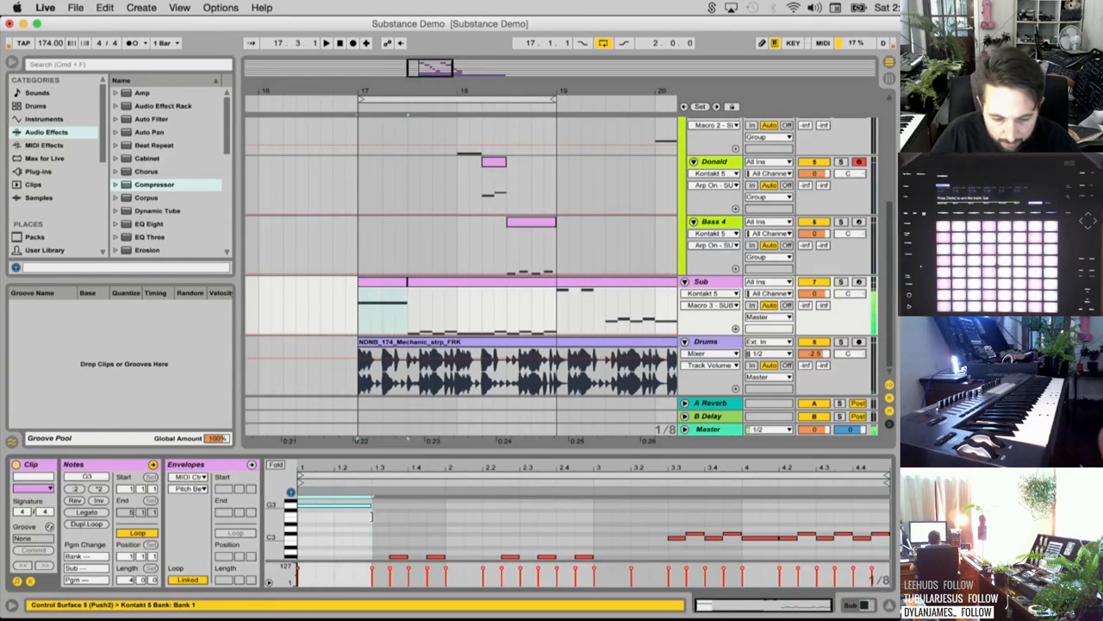
Draw a pitch-bend envelope falling to minimum in the first Sub clip, and copy that clip over the first Bass 1 clip
left_click(211, 466)
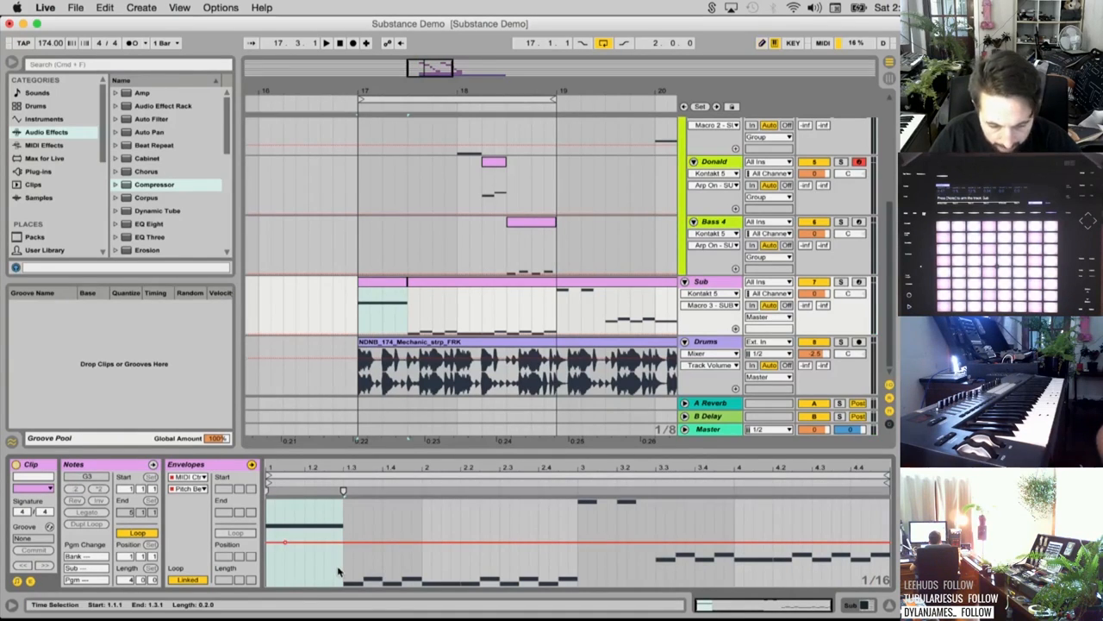
left_click_drag(335, 545, 285, 543)
key("space")
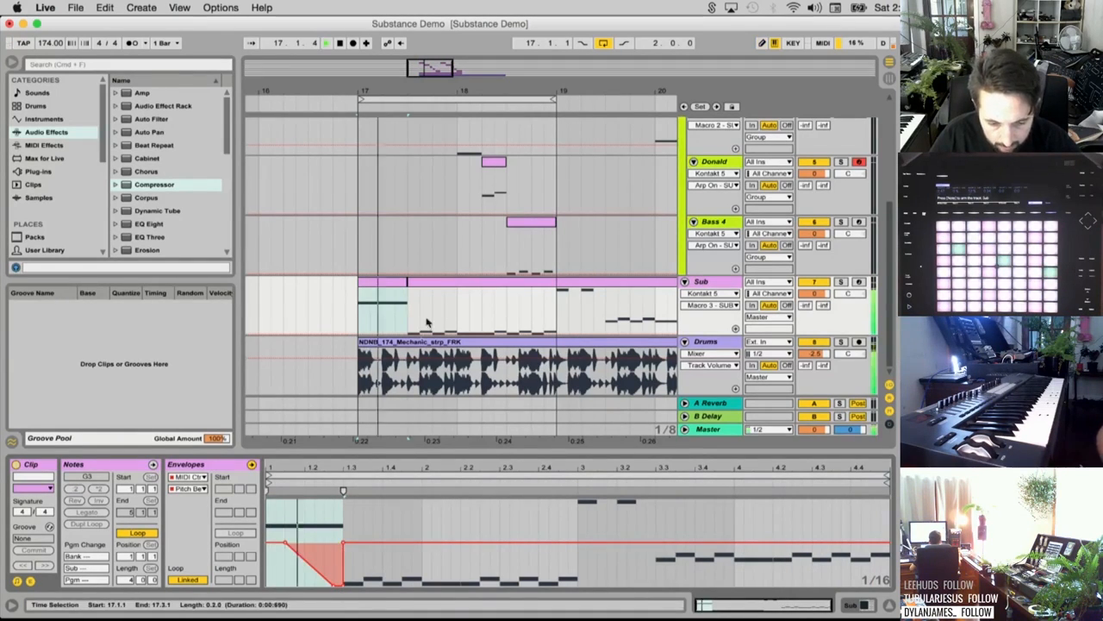
scroll(405, 241, "up", 5)
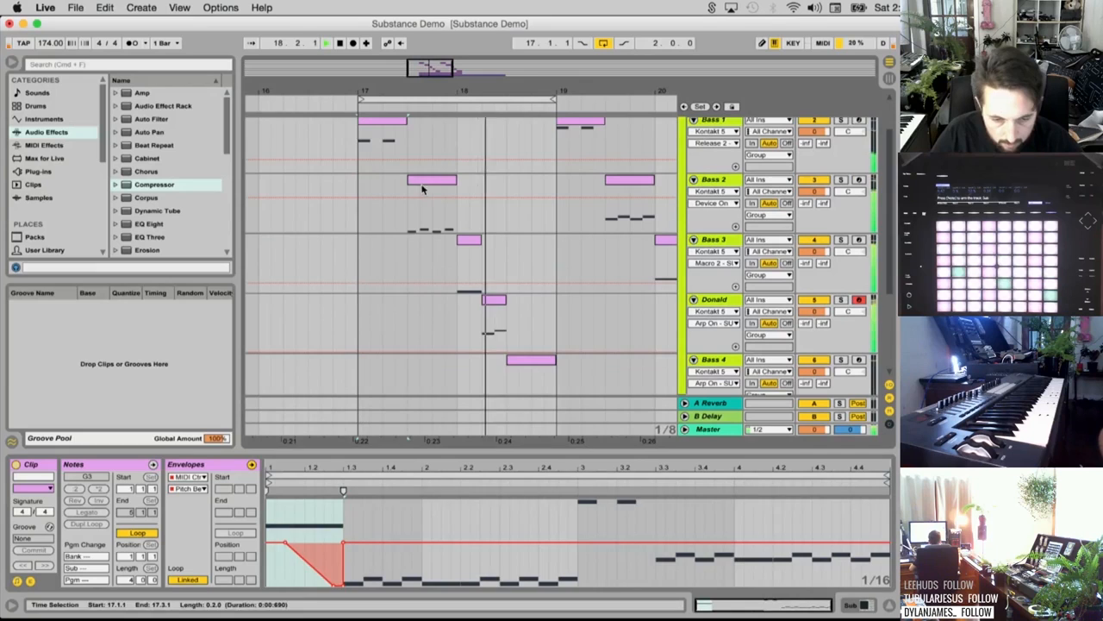
left_click(365, 141)
Open the first Donald clip and raise its two notes in pitch
scroll(473, 252, "down", 2)
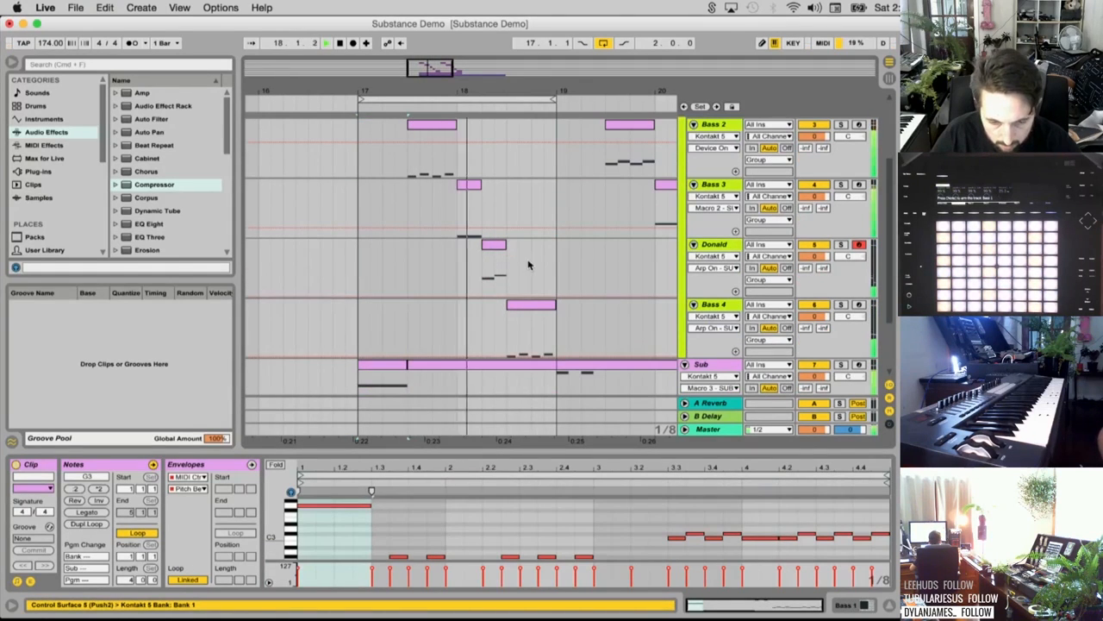
left_click(495, 273)
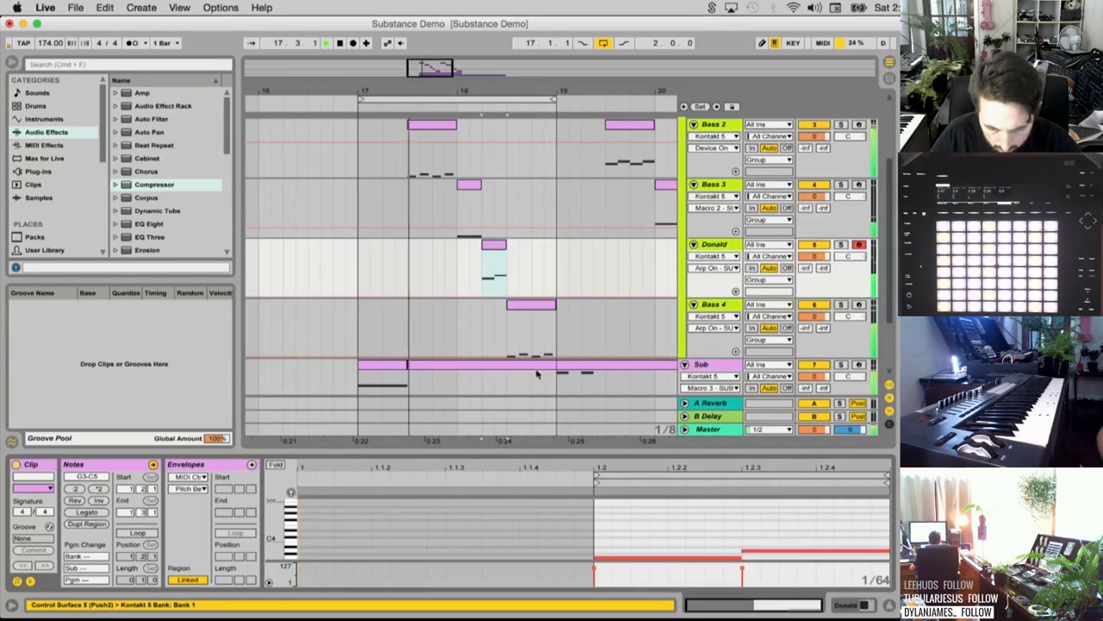
scroll(757, 521, "down", 1)
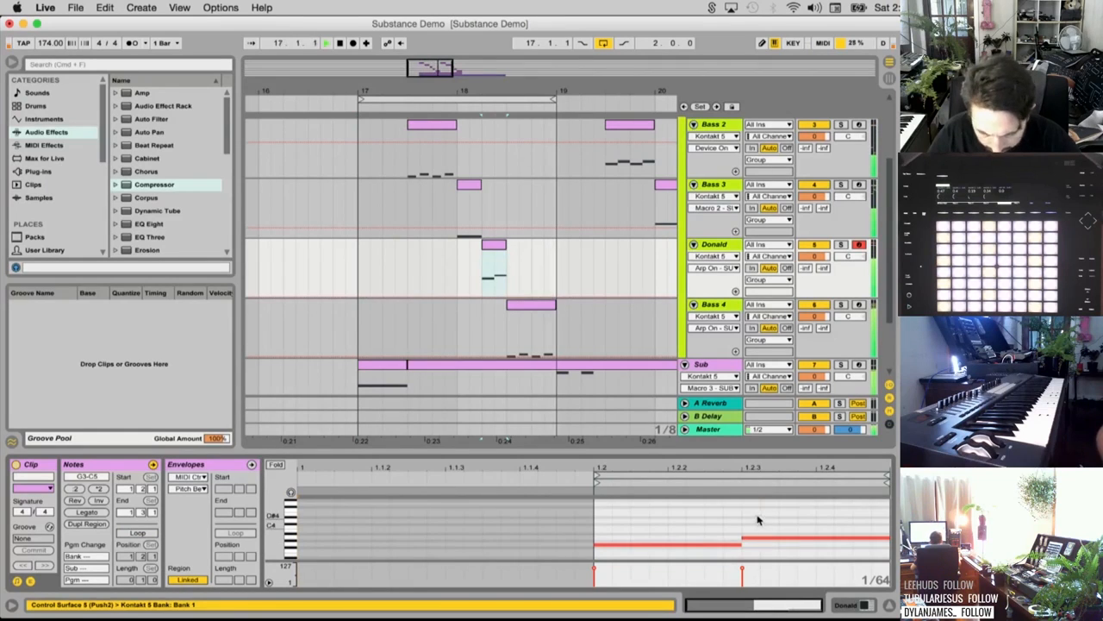
scroll(545, 311, "down", 2)
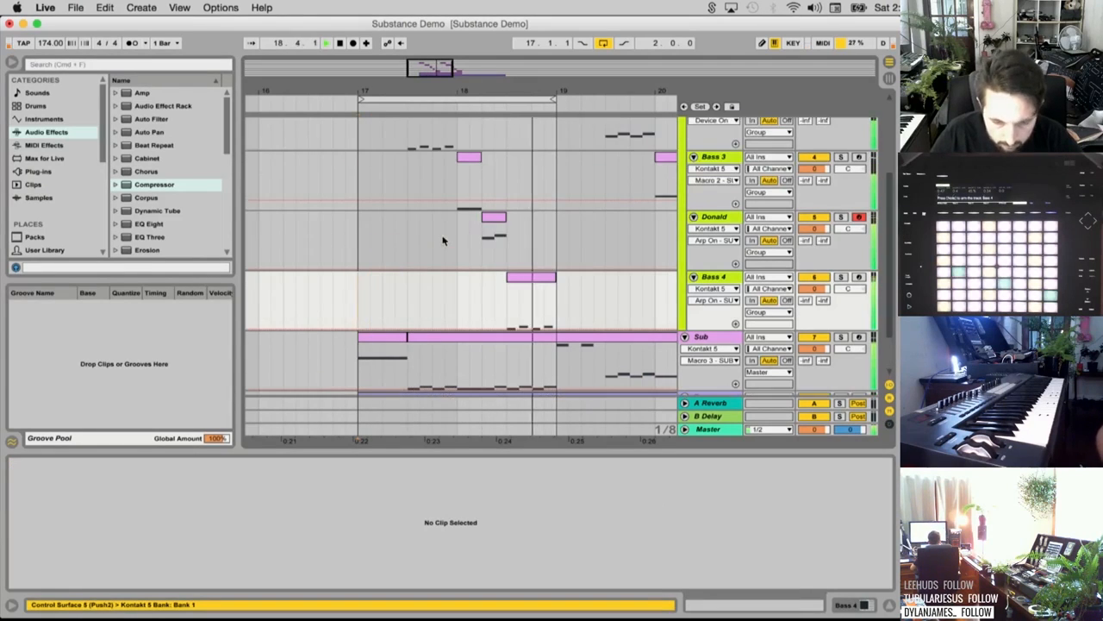
Stop playback and extend the arrangement loop from bar 17 to a length of 4 bars
scroll(483, 262, "up", 5)
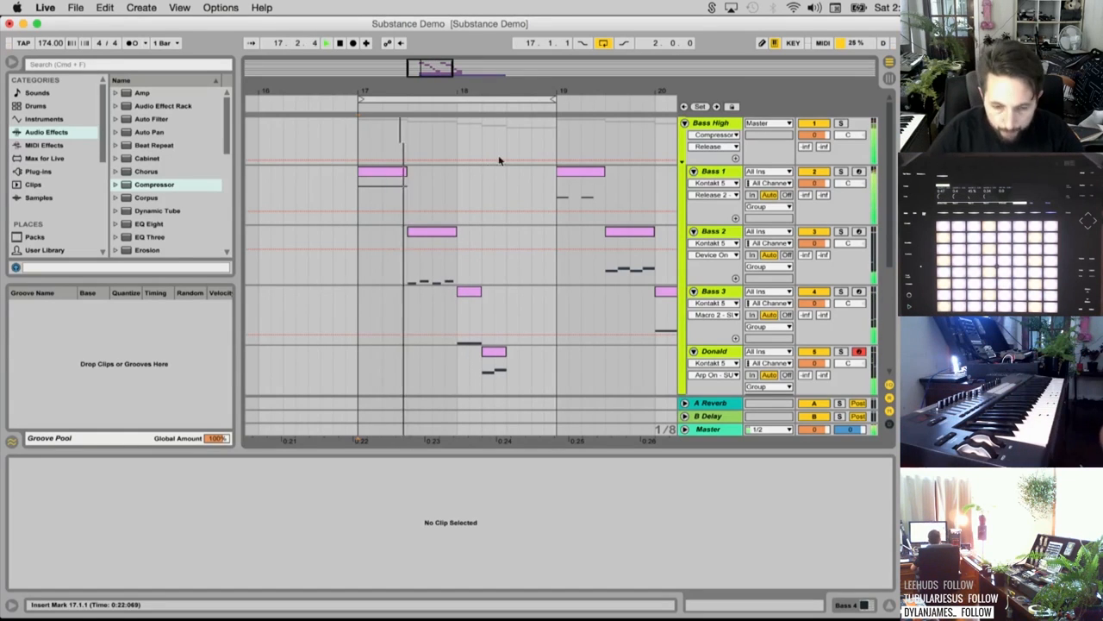
left_click_drag(516, 91, 431, 44)
key("space")
left_click_drag(447, 99, 538, 99)
Delete the clips in bars 19 to 21 on all tracks from Bass 1 through Sub
left_click(453, 196)
scroll(500, 245, "down", 5)
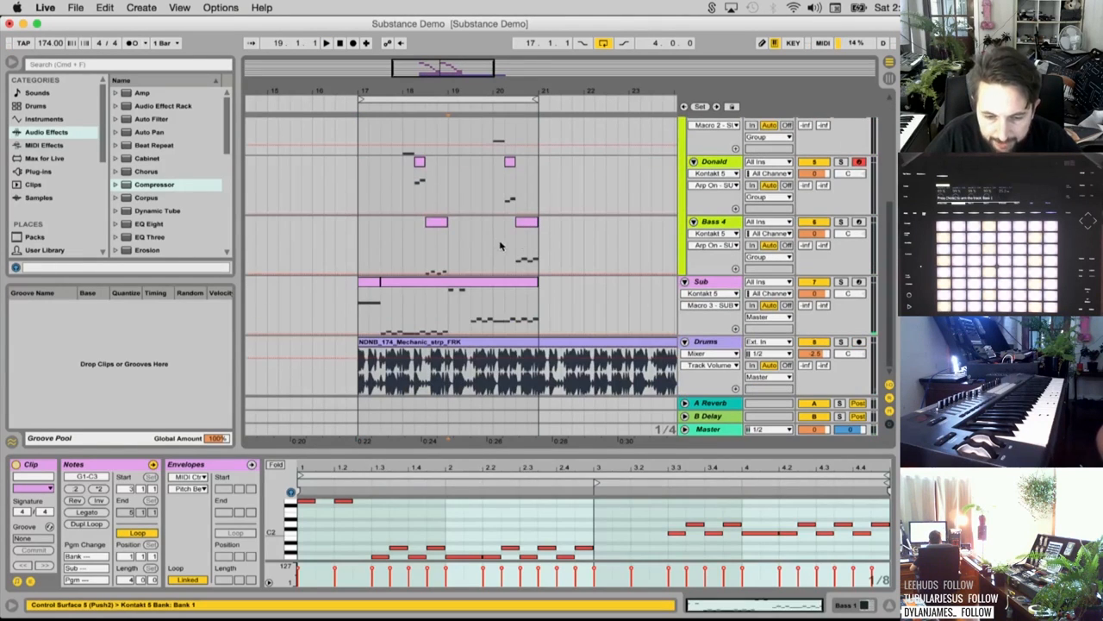
left_click(535, 322, "shift")
key("Delete")
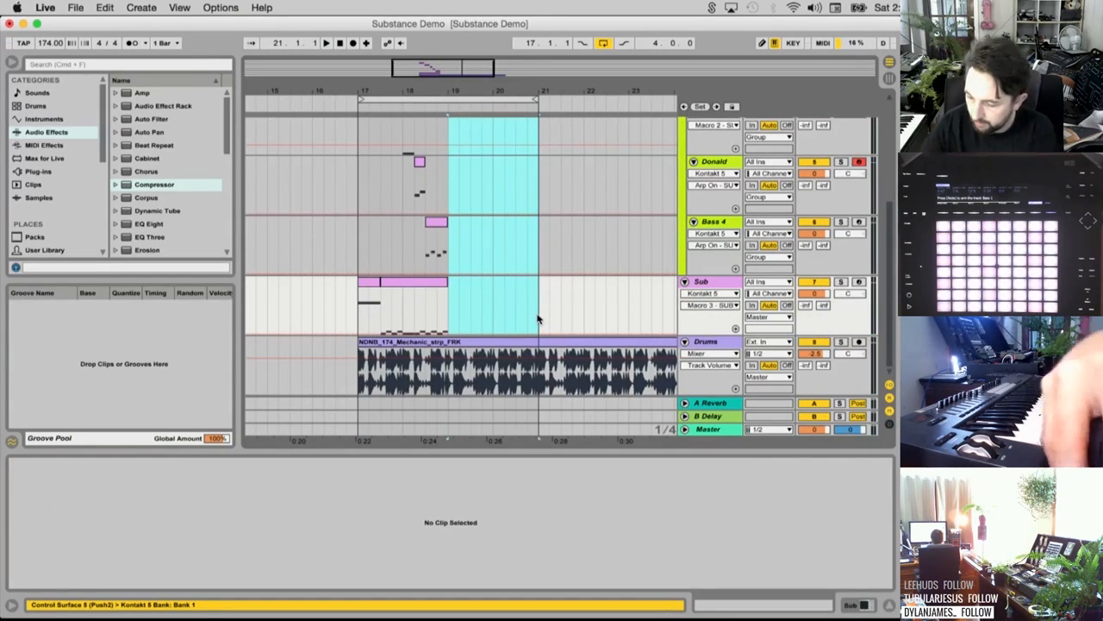
Duplicate bars 17 to 19 of the bass and Sub tracks so the copies start at bar 19, and play them
left_click(460, 307)
scroll(437, 263, "up", 5)
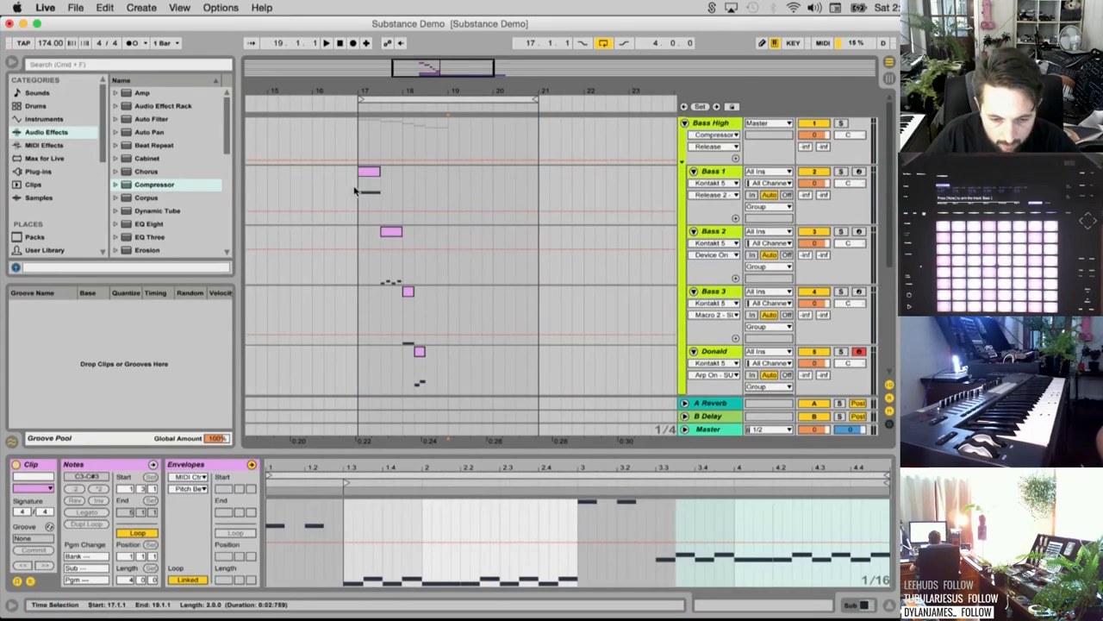
key("super+a")
key("super+d")
key("space")
Transpose the long note in the second Bass 1 clip down an octave to G2
left_click(447, 208)
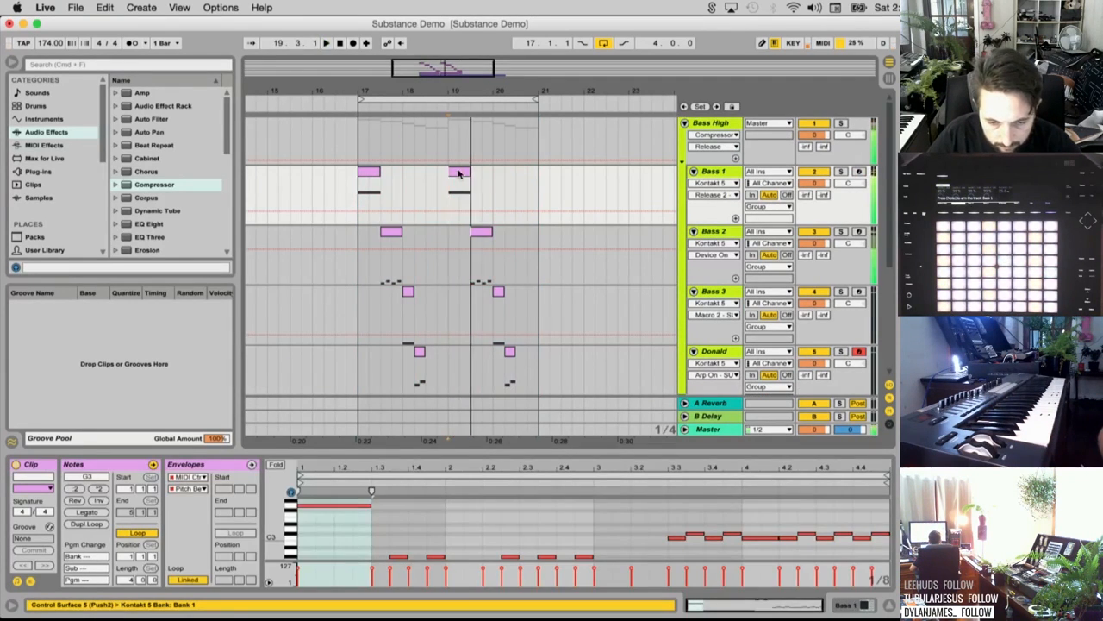
double_click(457, 174)
key("space")
left_click(340, 515)
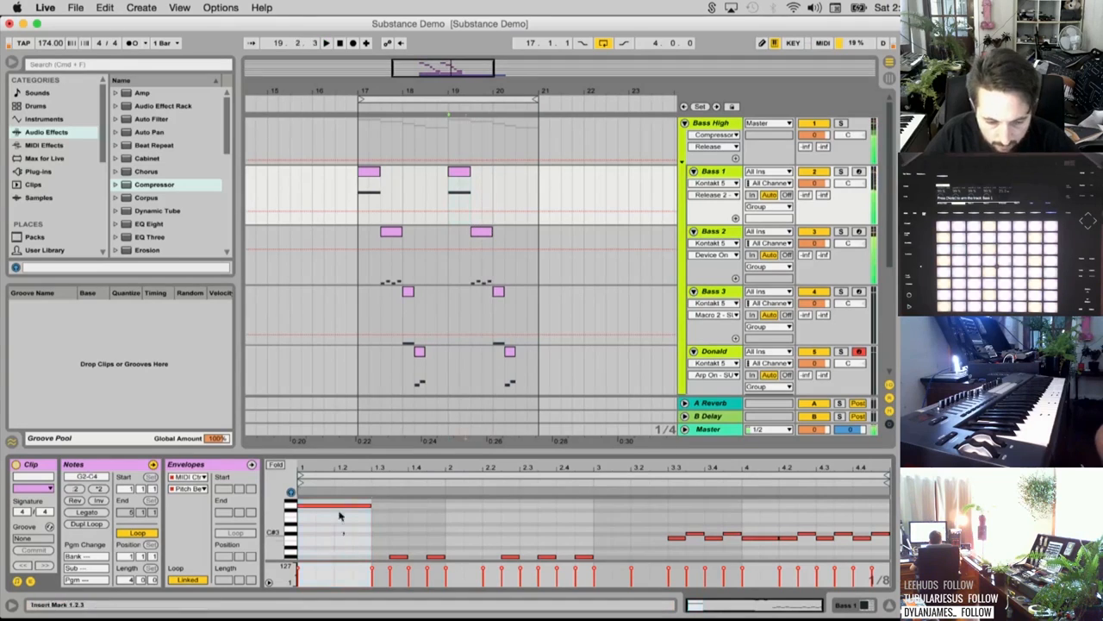
left_click(339, 506)
key("shift+Down")
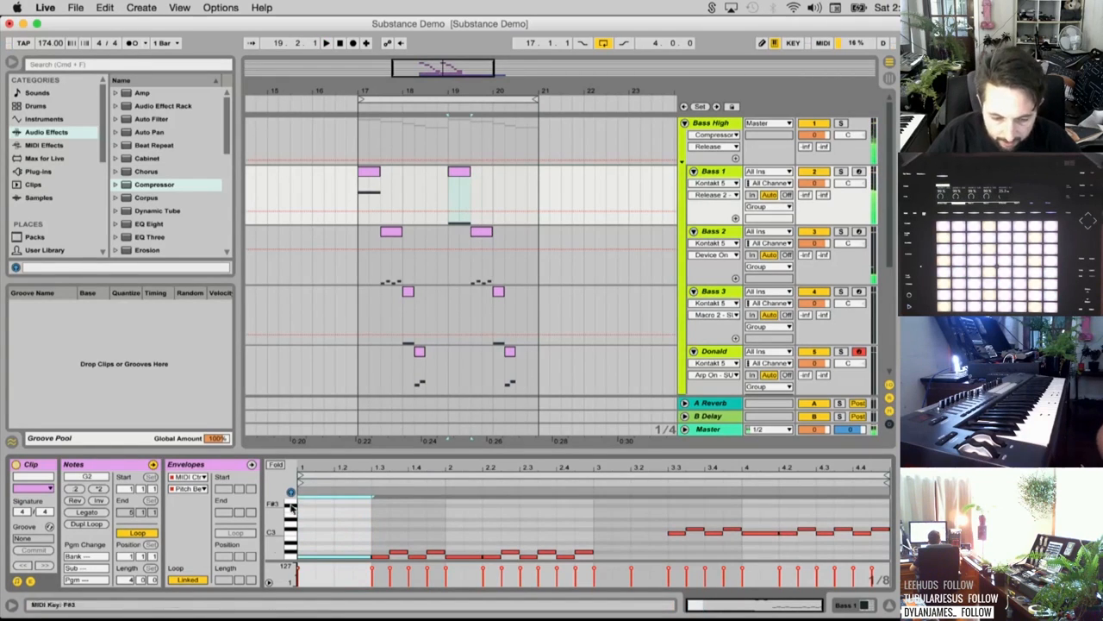
Reshape the second Bass 1 clip's pitch-bend envelope to rise to maximum before 1.3, and play it back
left_click(207, 466)
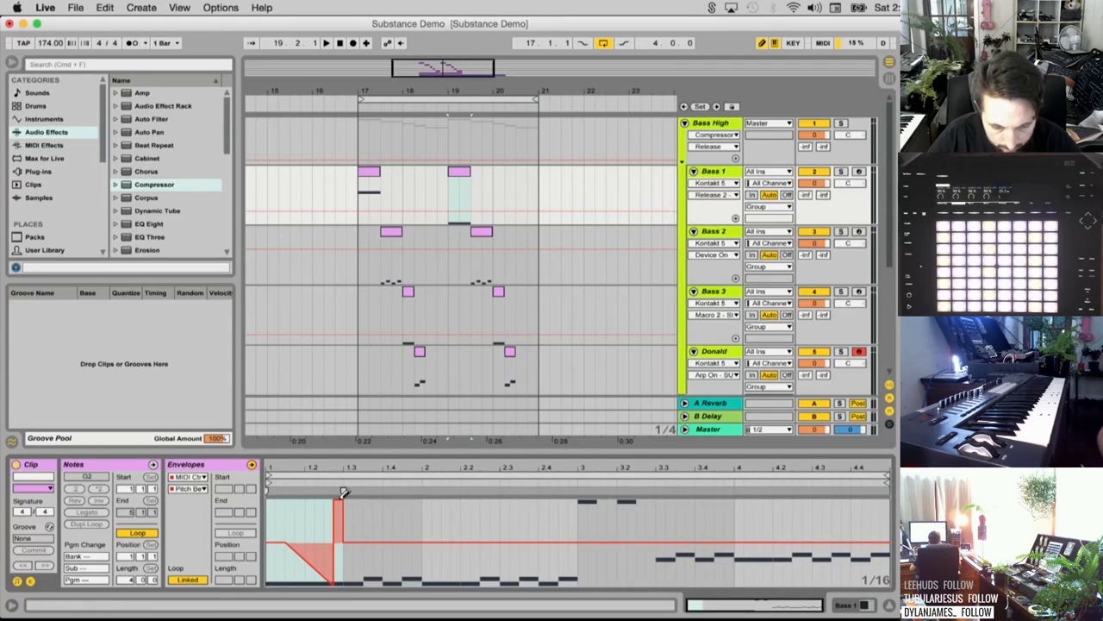
left_click_drag(334, 586, 342, 499)
key("space")
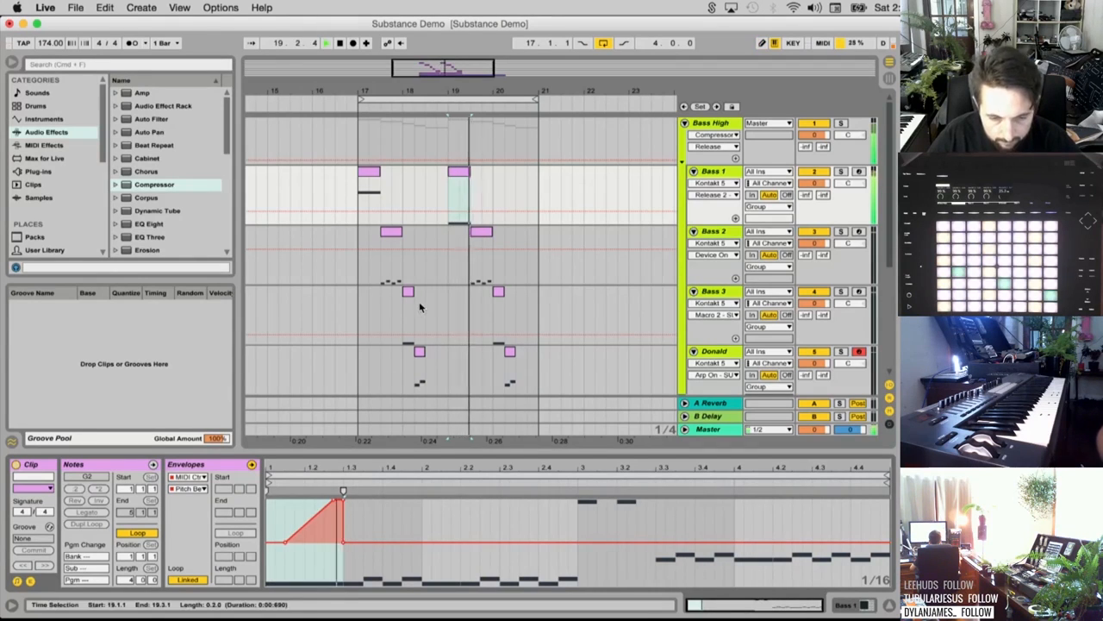
Solo the Bass 3 track and open its Kontakt 5 Substance instrument
scroll(500, 295, "down", 2)
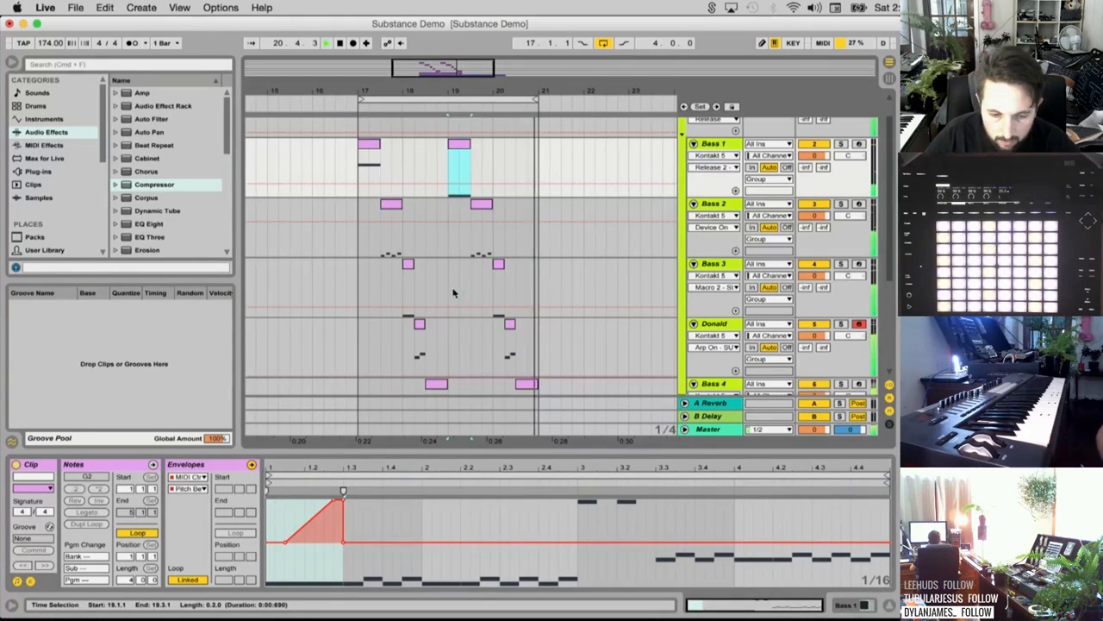
left_click(406, 288)
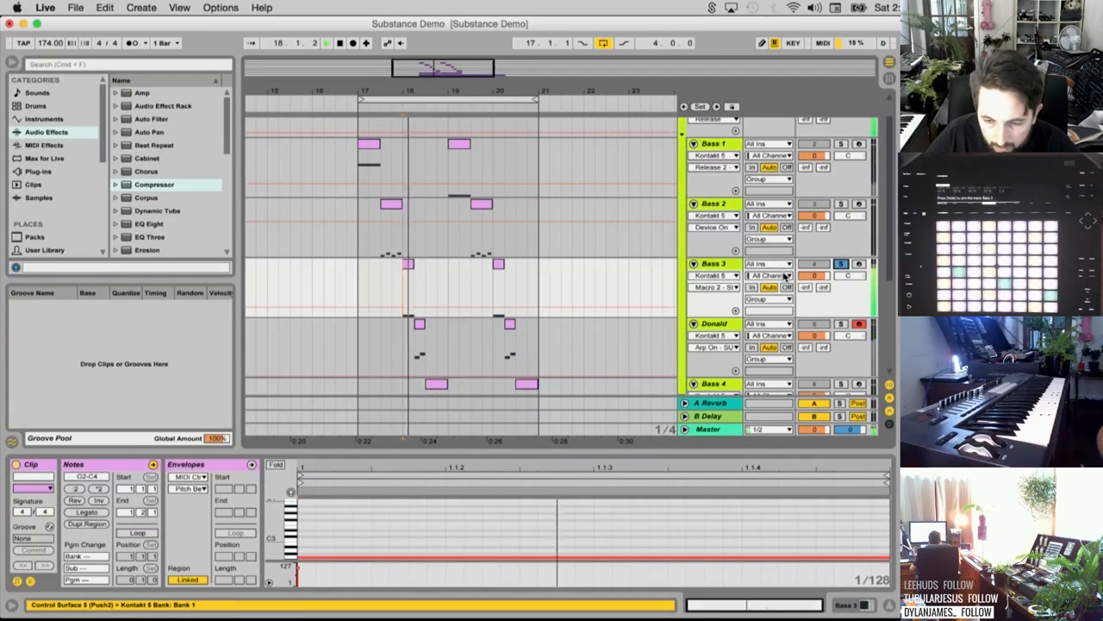
left_click(711, 265)
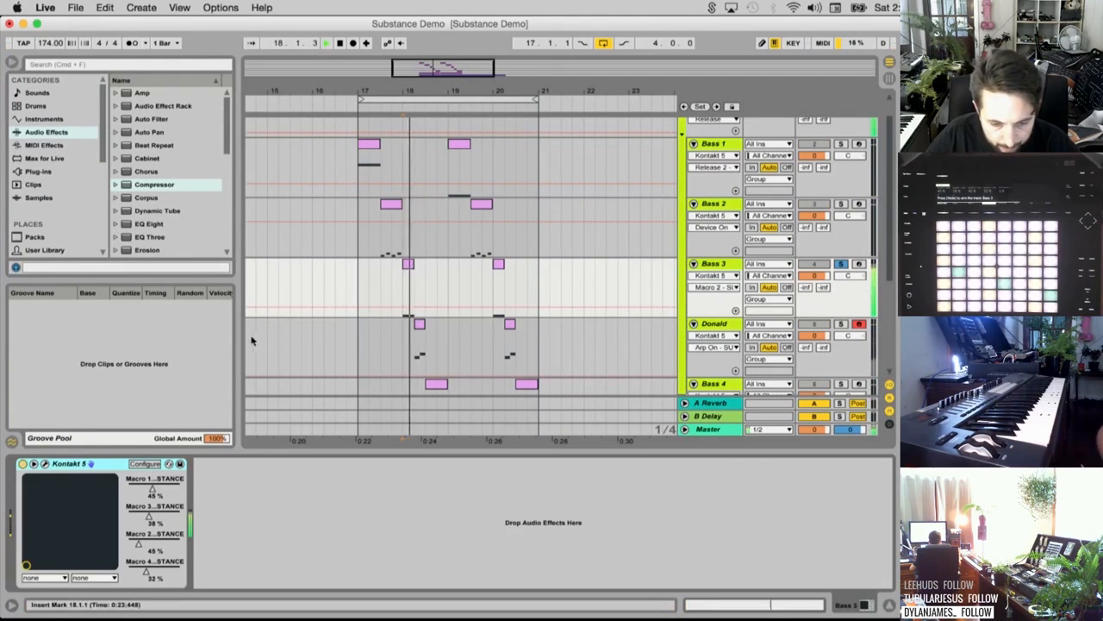
key("space")
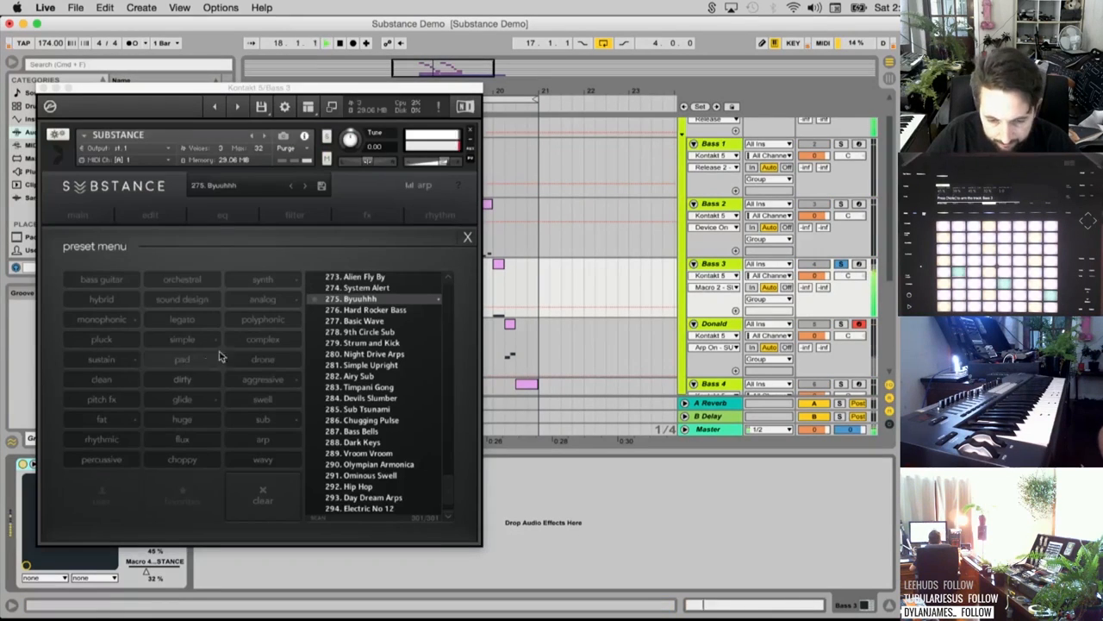
Check the Bass 3 filter settings, then adjust the Talk slider slightly and lower the Motion slider on Substance's main page
left_click(278, 216)
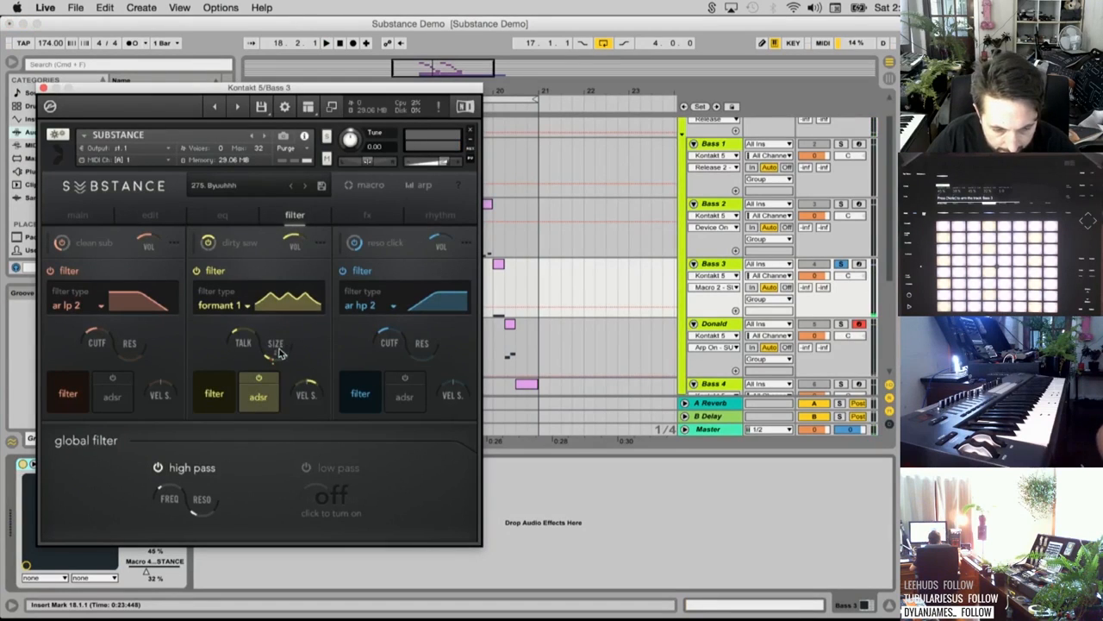
left_click(78, 215)
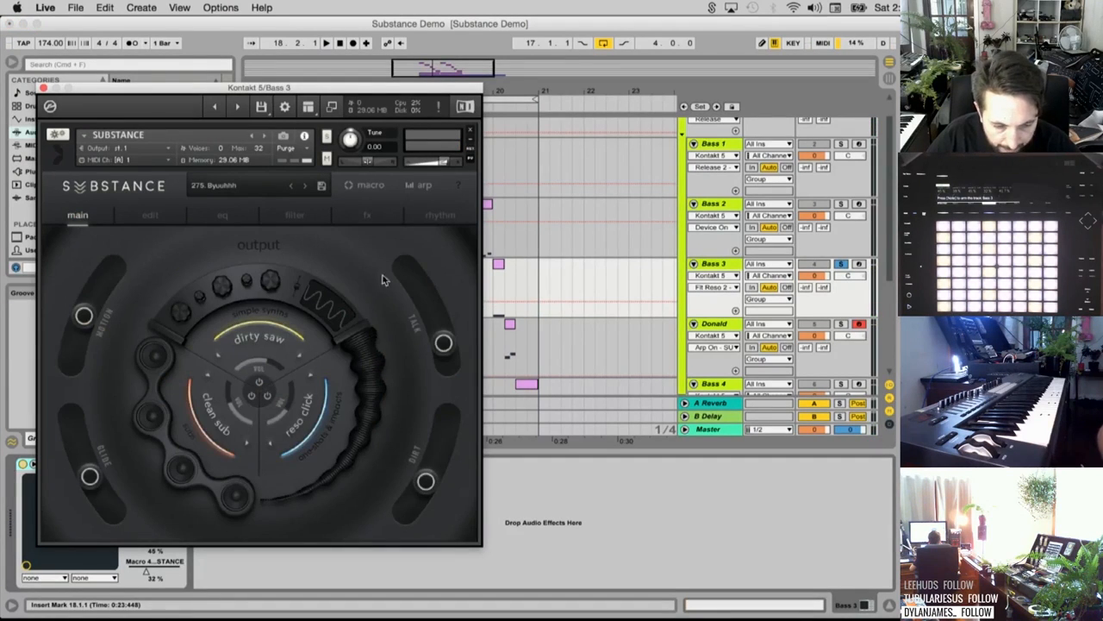
left_click_drag(443, 342, 422, 328)
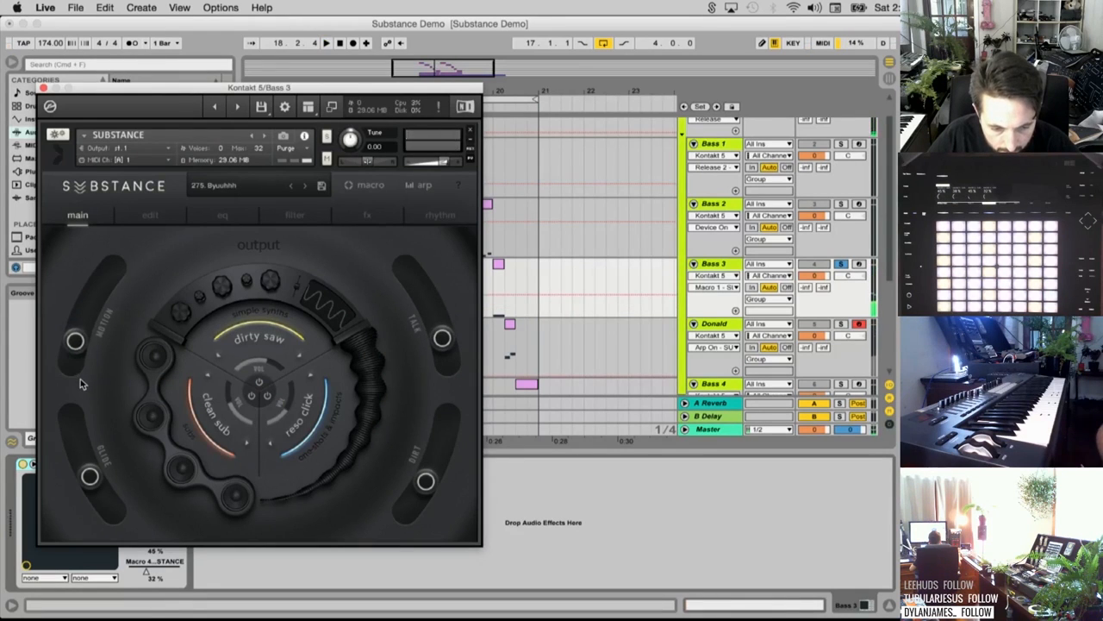
Change the dirty saw layer's filter type from the formant filter to AR lp4 and raise its cutoff
left_click(276, 217)
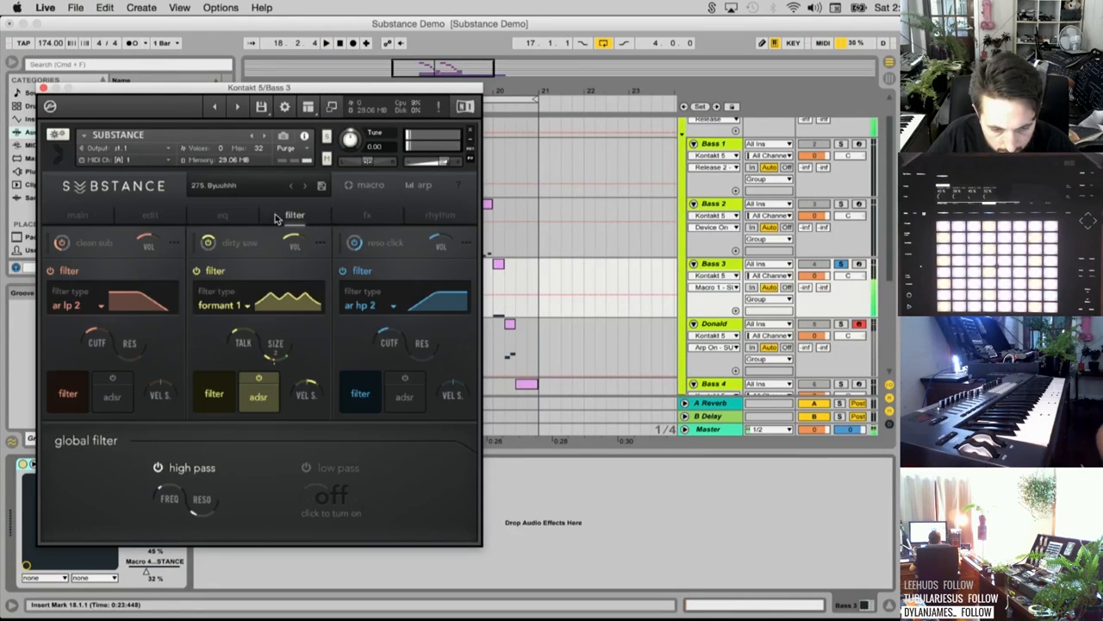
left_click(229, 306)
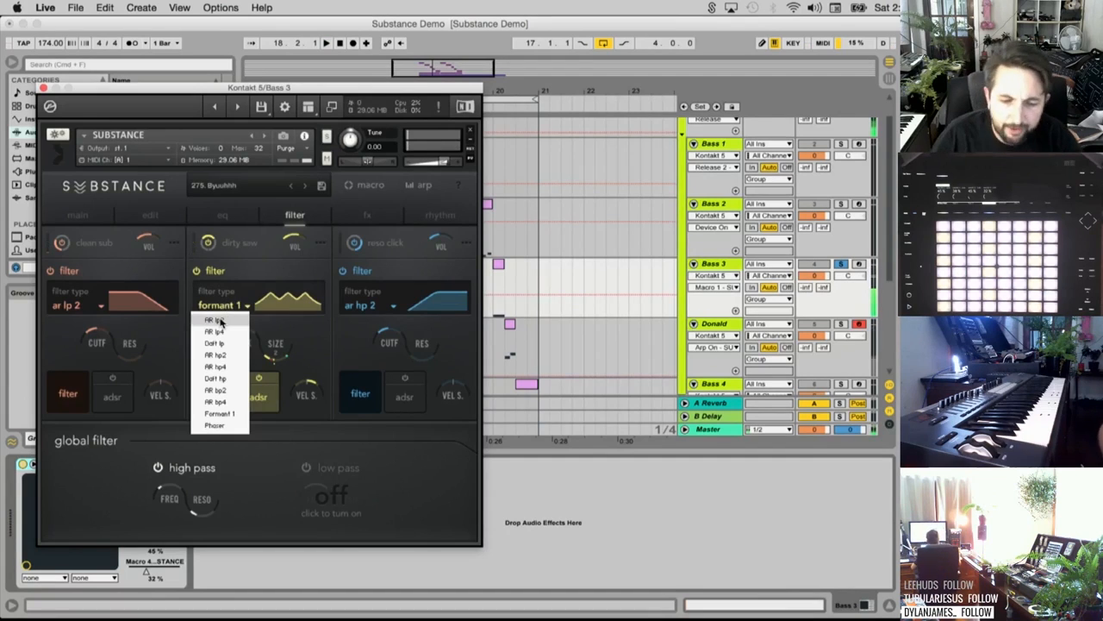
left_click(220, 330)
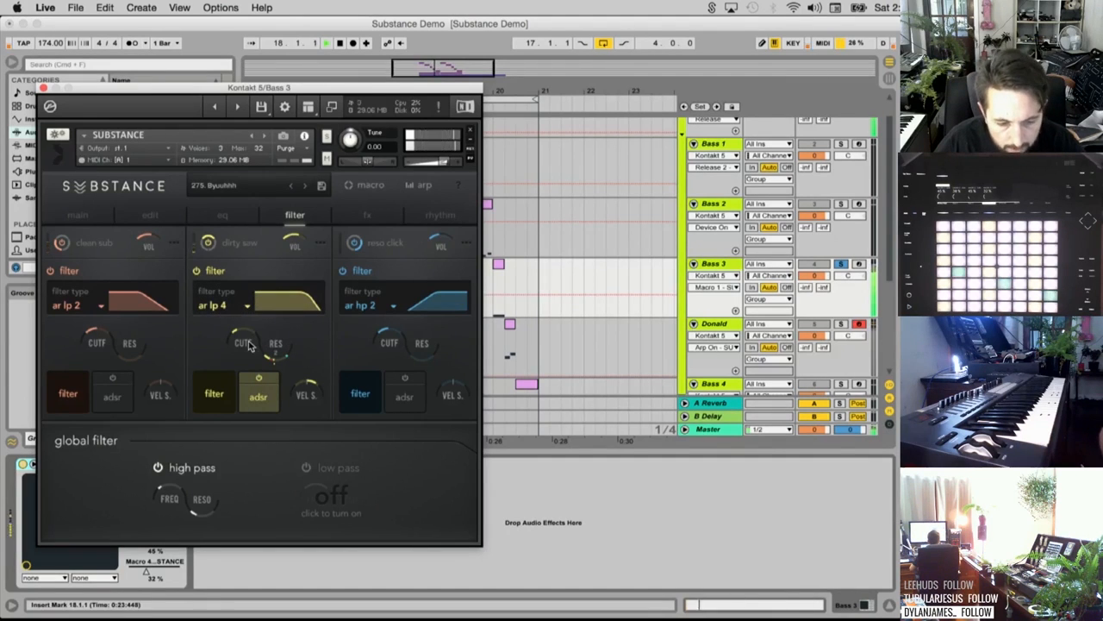
left_click_drag(248, 344, 245, 312)
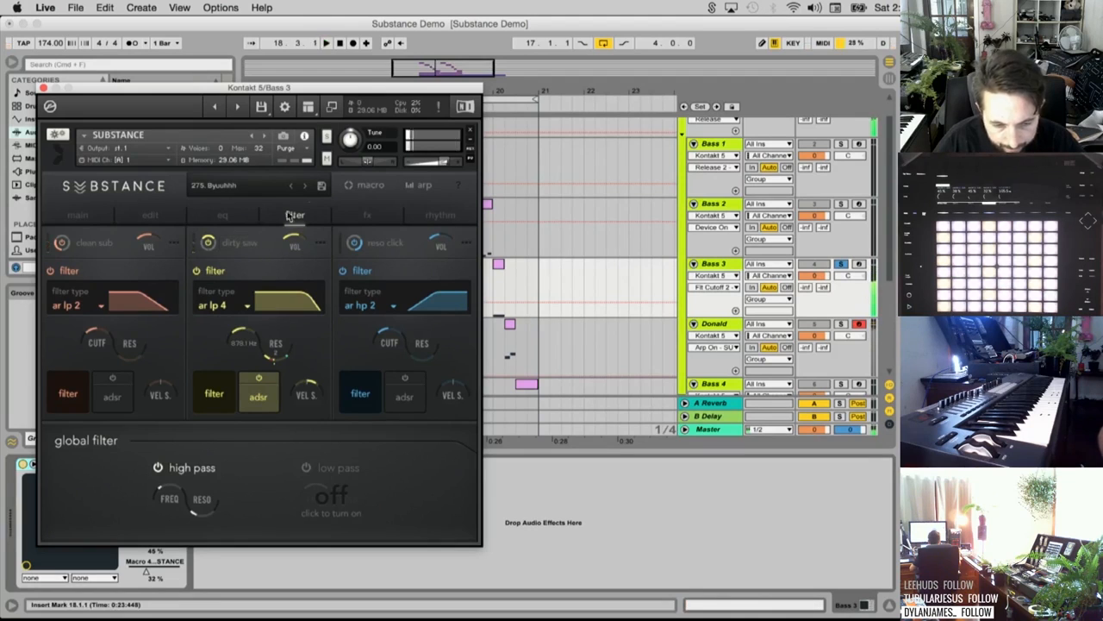
Turn on Bass 3's global distortion effect and raise its screamer drive and cabinet size during playback
left_click(368, 215)
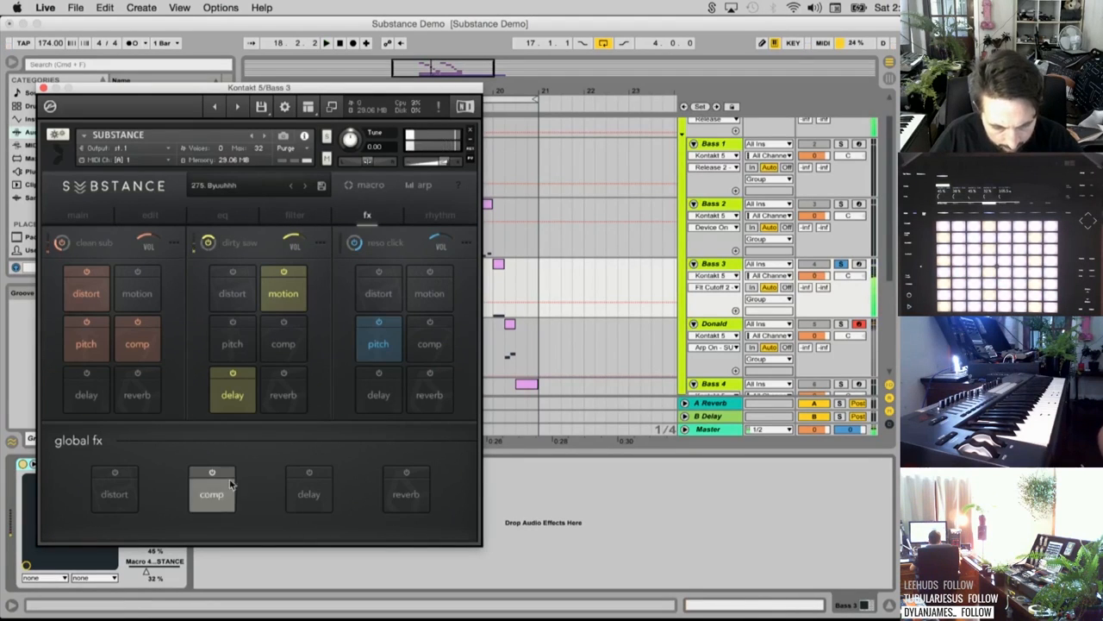
left_click(118, 477)
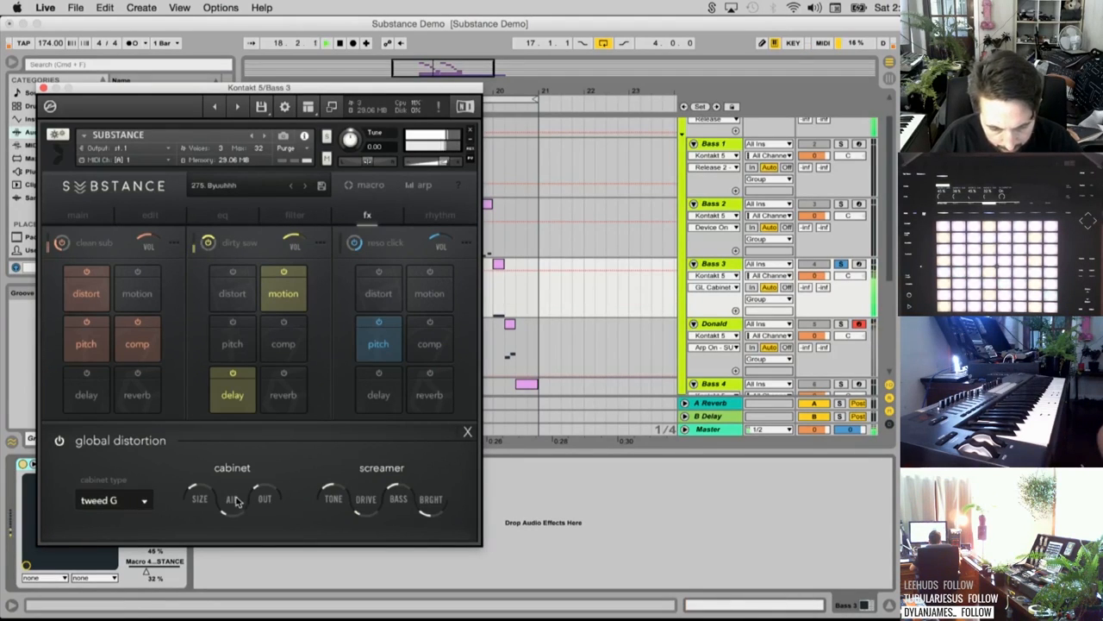
left_click(147, 505)
left_click(366, 501)
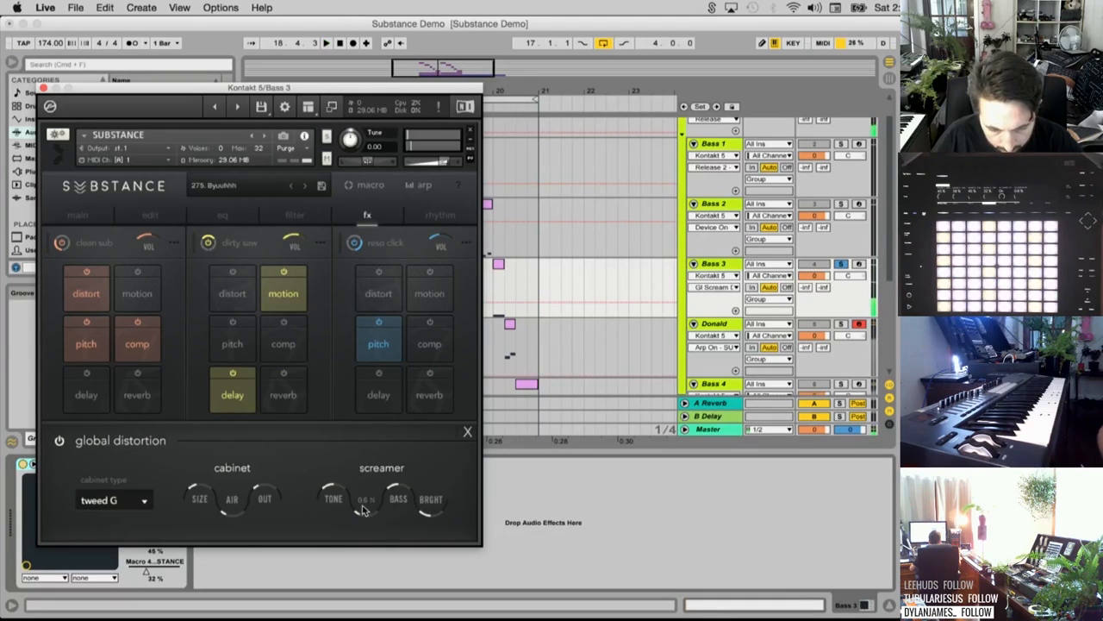
key("space")
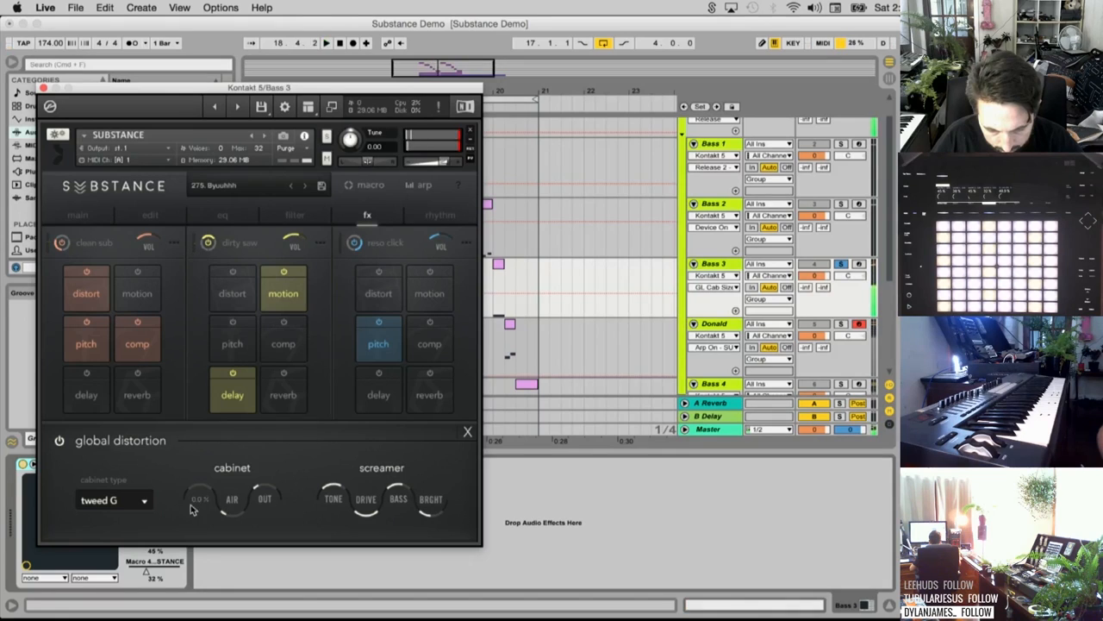
key("space")
Set the global distortion's cabinet type to leslie and adjust the cabinet air and output
left_click(129, 503)
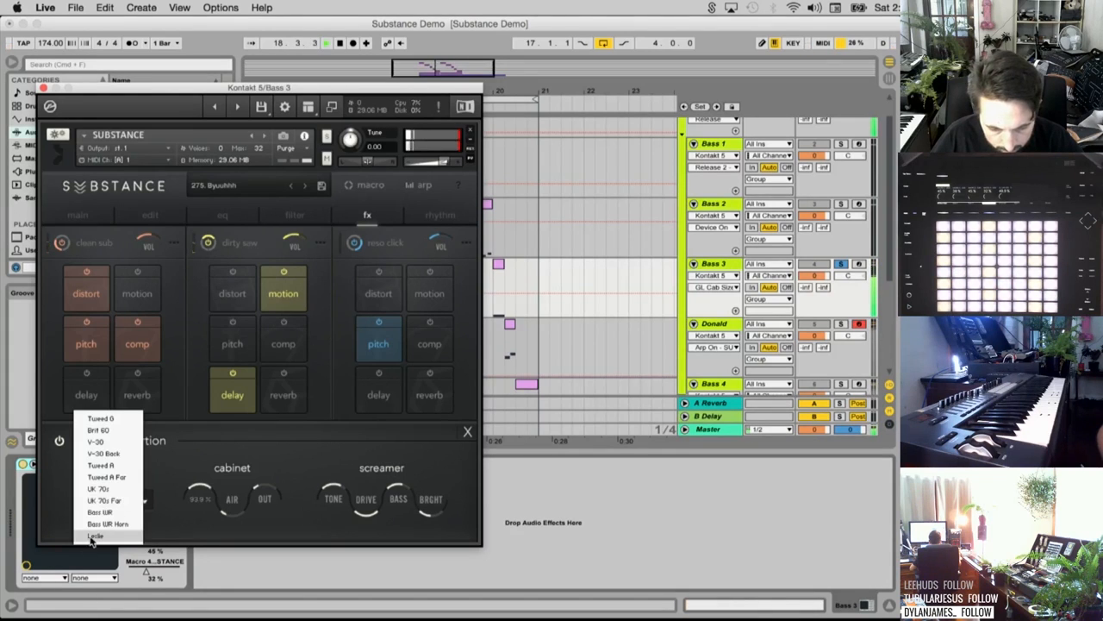
left_click(104, 529)
left_click_drag(233, 507, 266, 476)
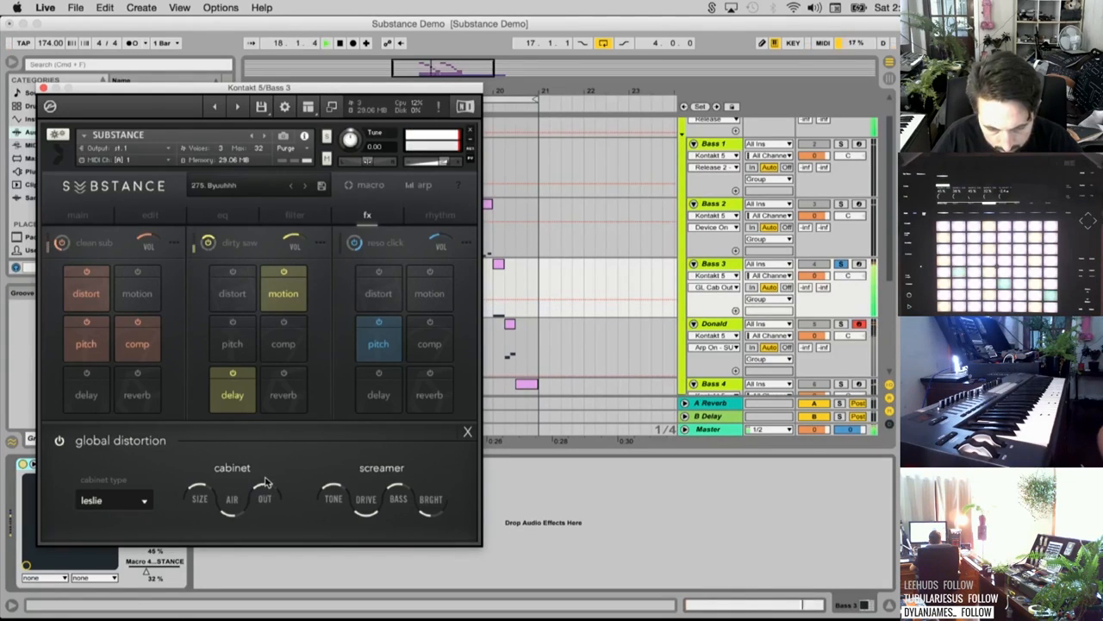
Unsolo Bass 3, close its Kontakt window, and lower the track volume to -7.7 dB
left_click(839, 264)
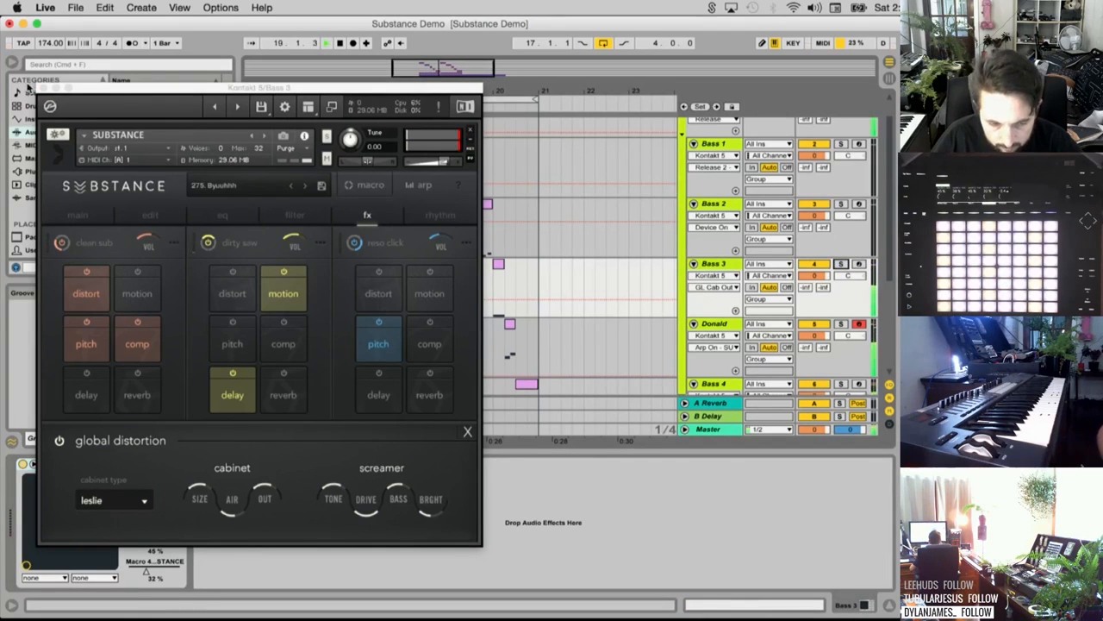
left_click(44, 88)
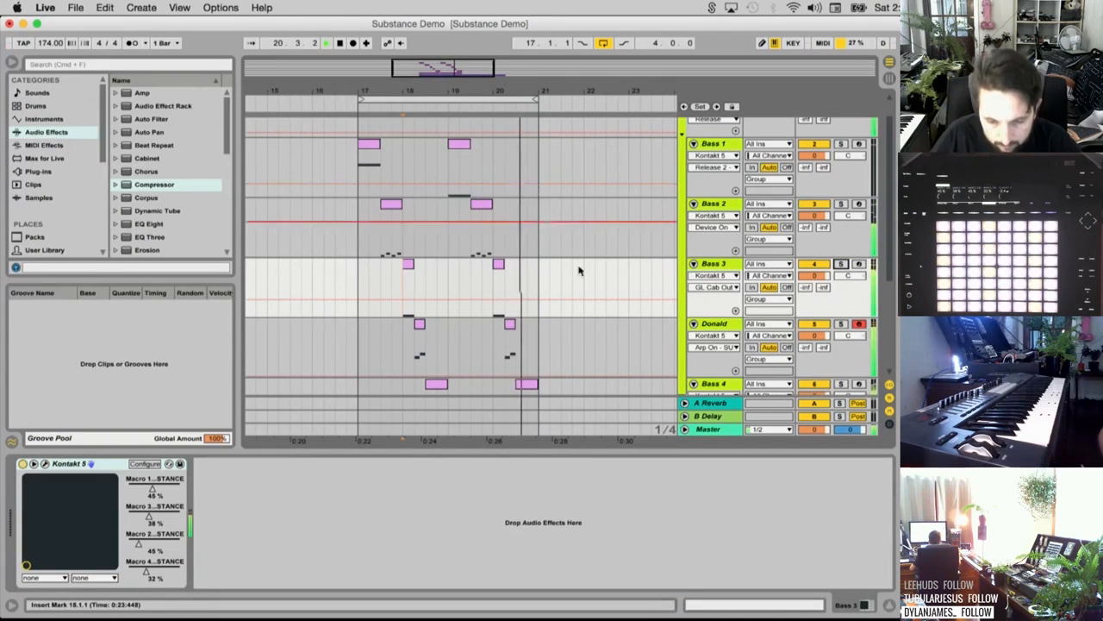
left_click_drag(815, 277, 815, 290)
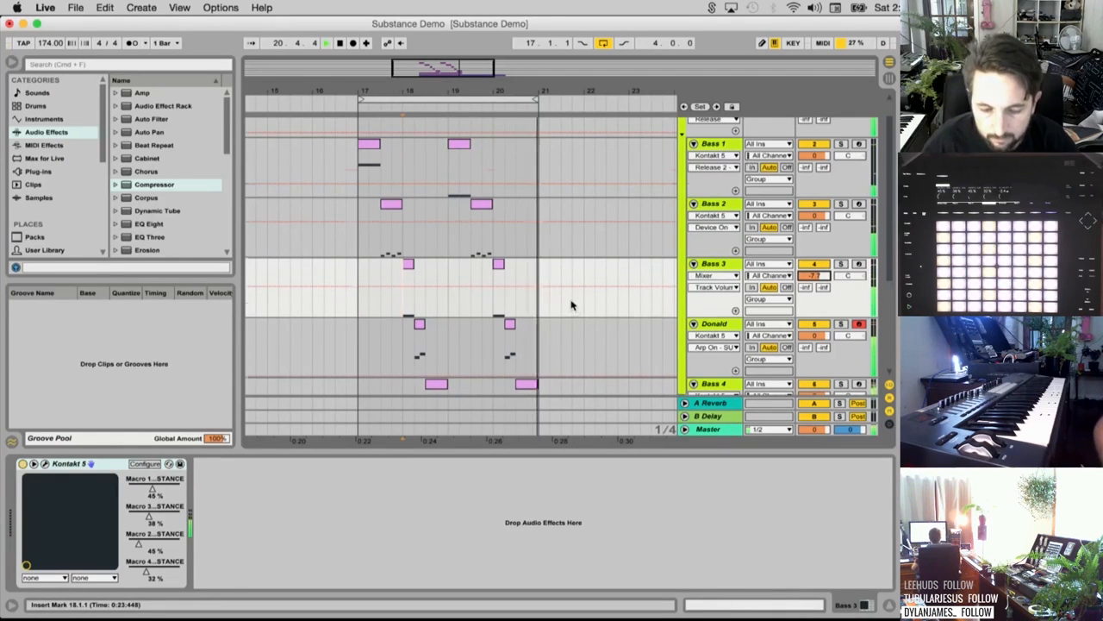
Solo the Sub track and consolidate its first two clips from 17.1.1 to 19.1.1 into one clip
scroll(574, 306, "down", 5)
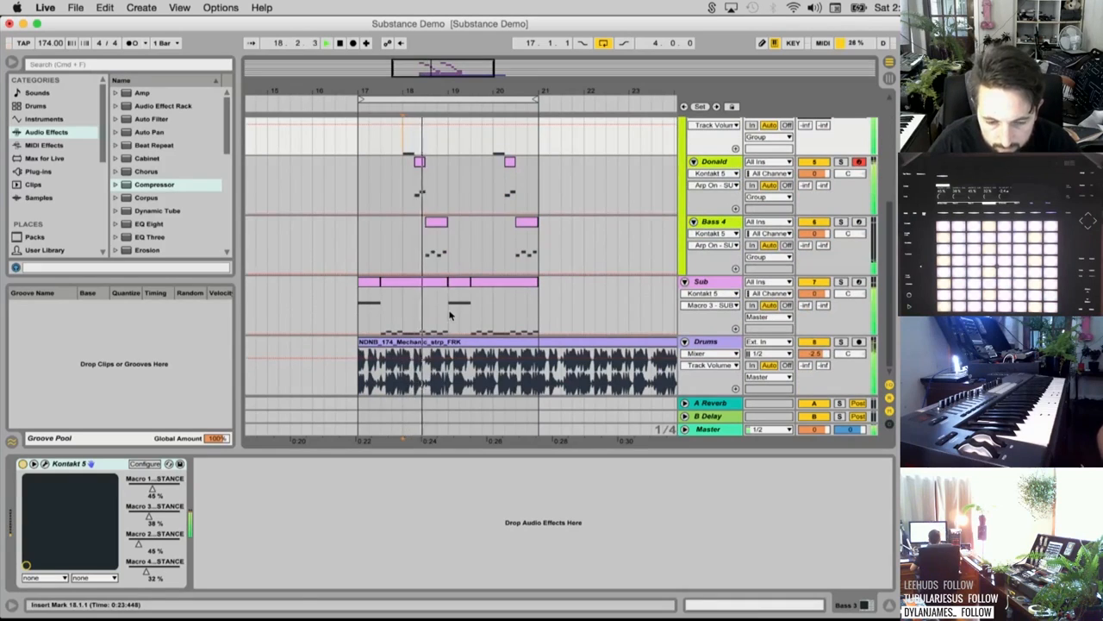
left_click_drag(449, 315, 360, 319)
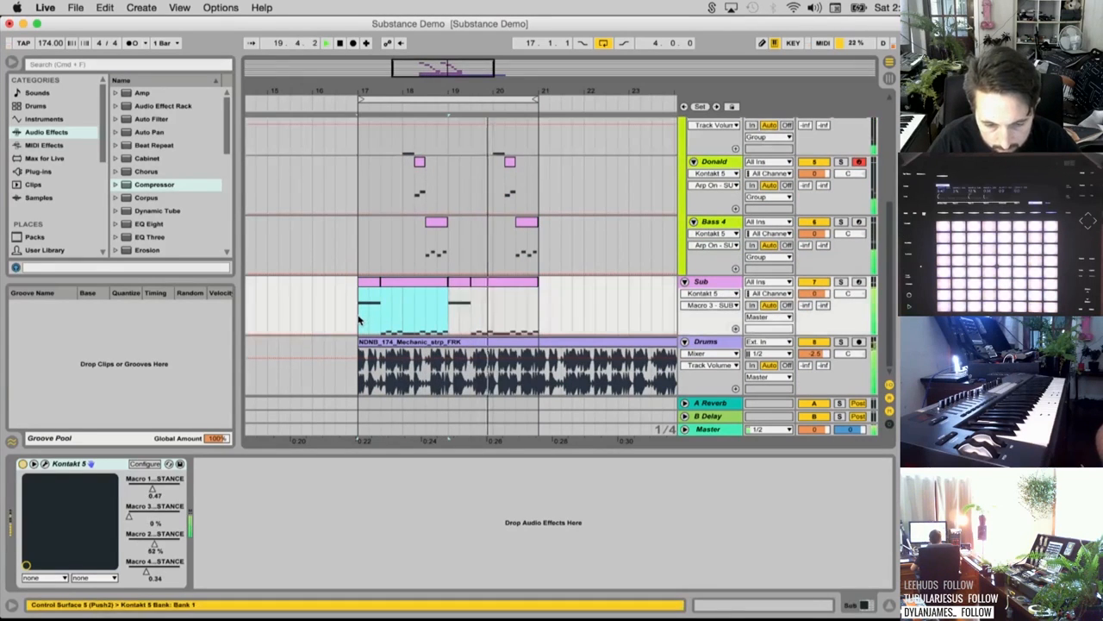
left_click(841, 283)
left_click_drag(451, 313, 423, 314)
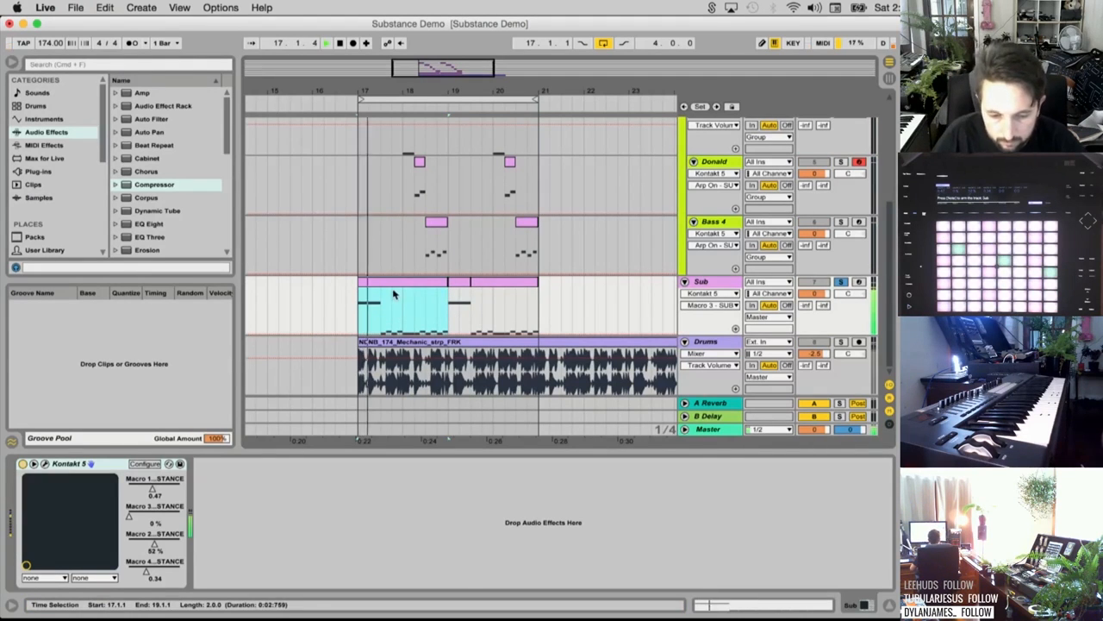
Open the consolidated Sub clip's notes and delete the higher note at 1.3.3
left_click(431, 285)
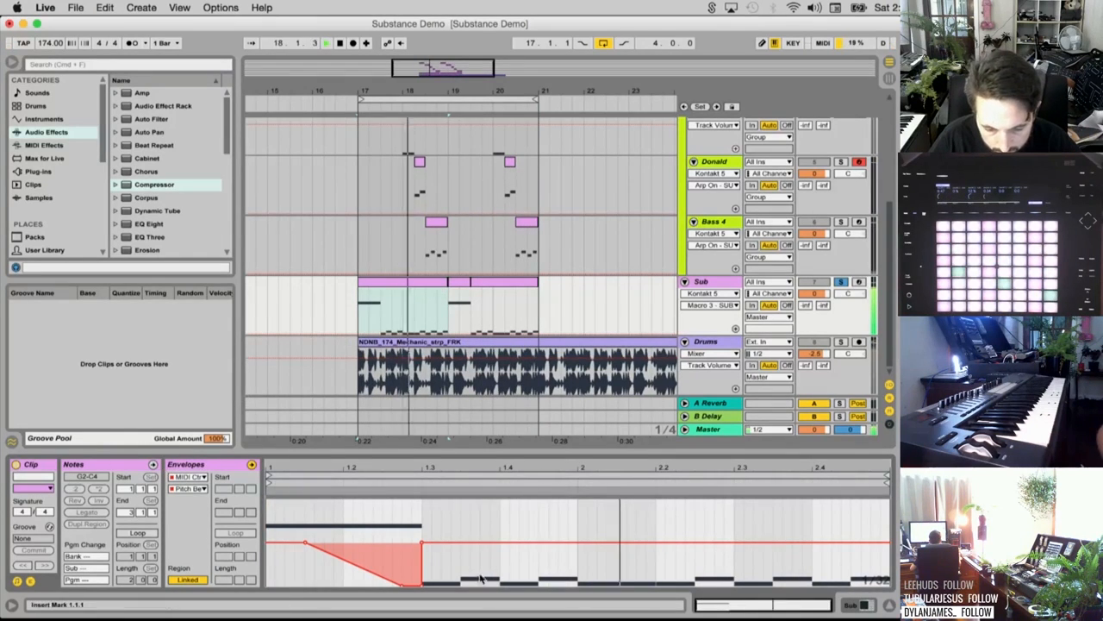
left_click(129, 464)
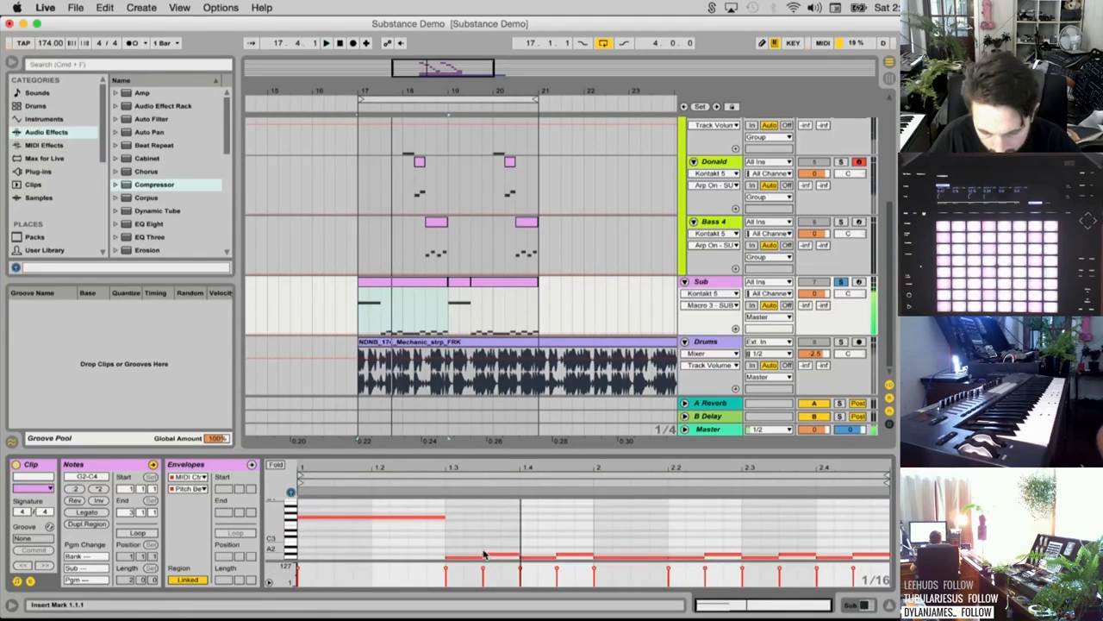
left_click(459, 554)
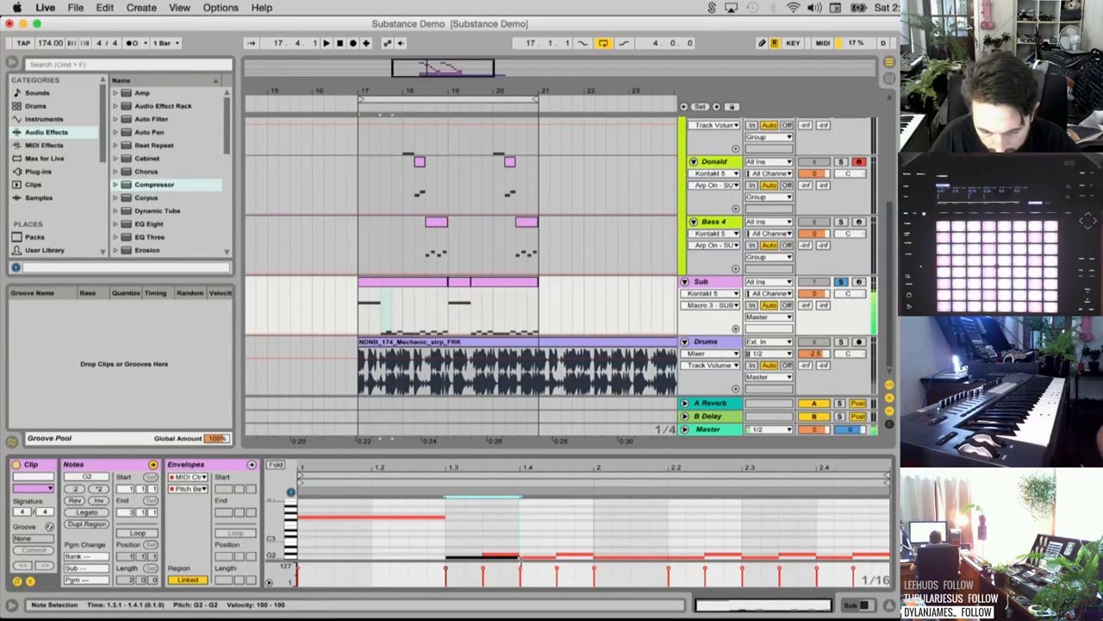
left_click(506, 546)
left_click(507, 558)
left_click(507, 554)
key("Delete")
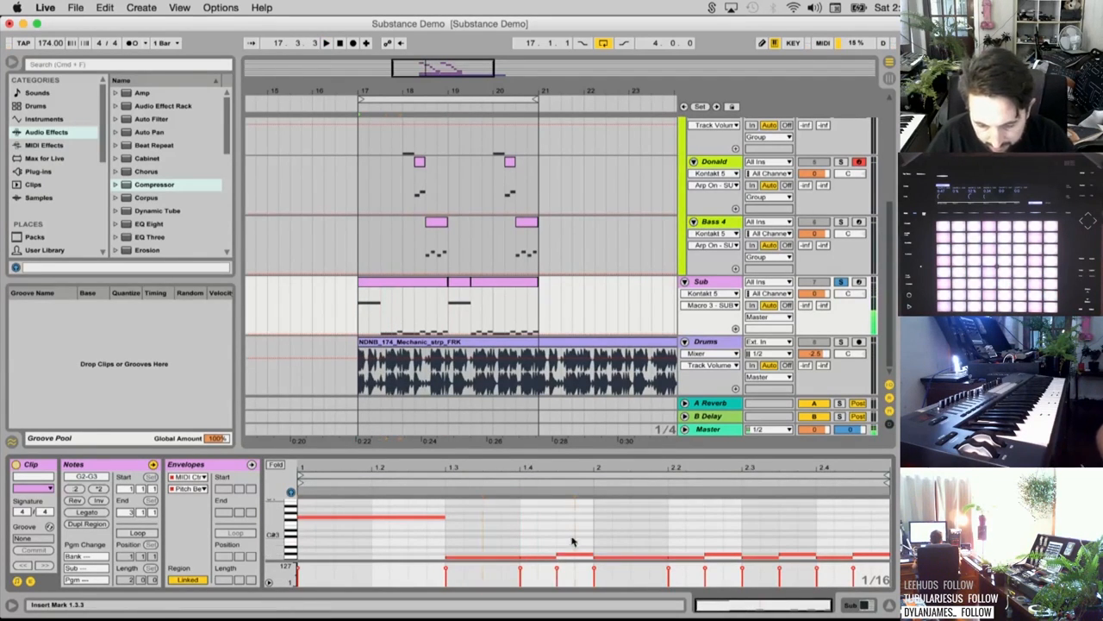
Delete the higher note at 1.4.3 in the Sub clip and audition the edited notes
left_click(574, 555)
key("Delete")
left_click(530, 557)
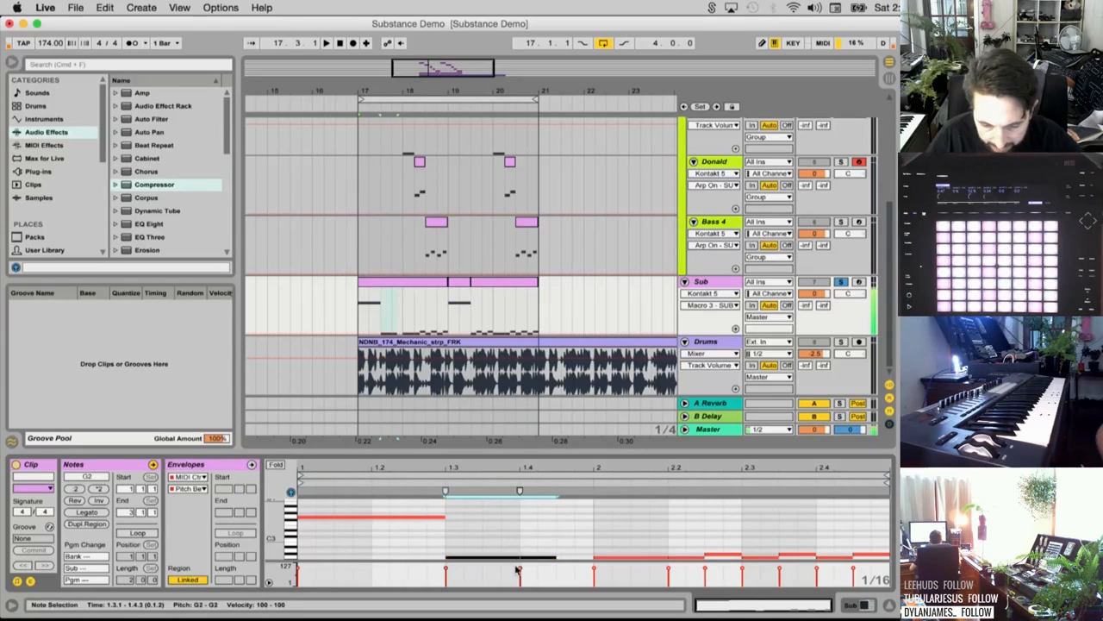
left_click(509, 543)
key("space")
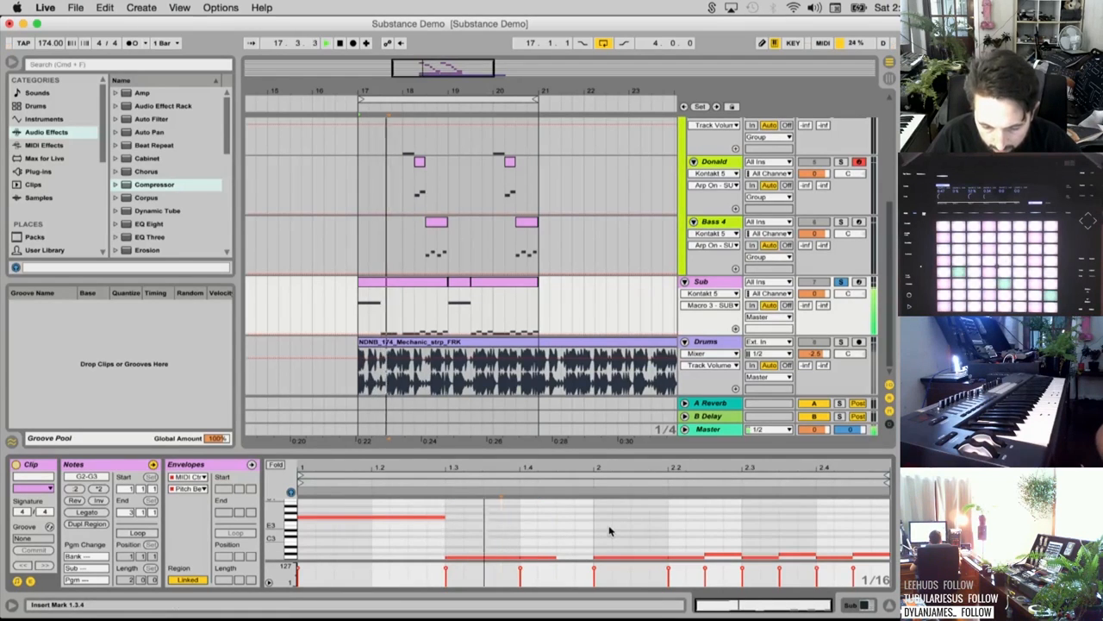
key("space")
Move the G2 note at 2.1 in the Sub clip to 2.1.3 and play it back
left_click(624, 558)
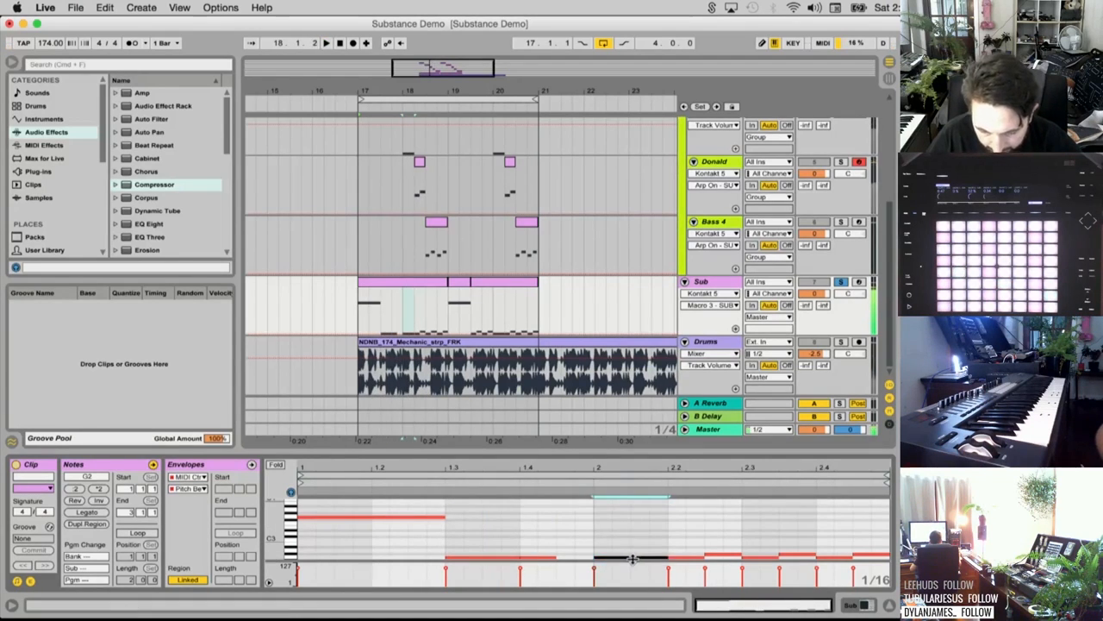
left_click_drag(626, 561, 652, 567)
key("space")
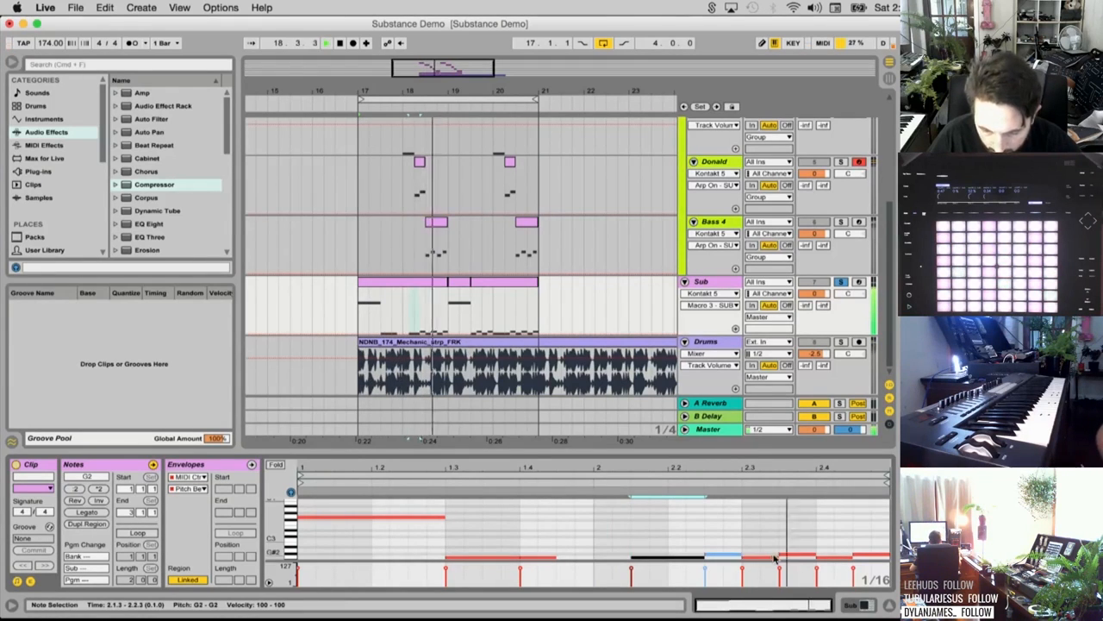
key("space")
Duplicate the edited two-bar Sub clip over the Sub clips from 19.1.1 to 21.1.1 and play it
left_click(424, 281)
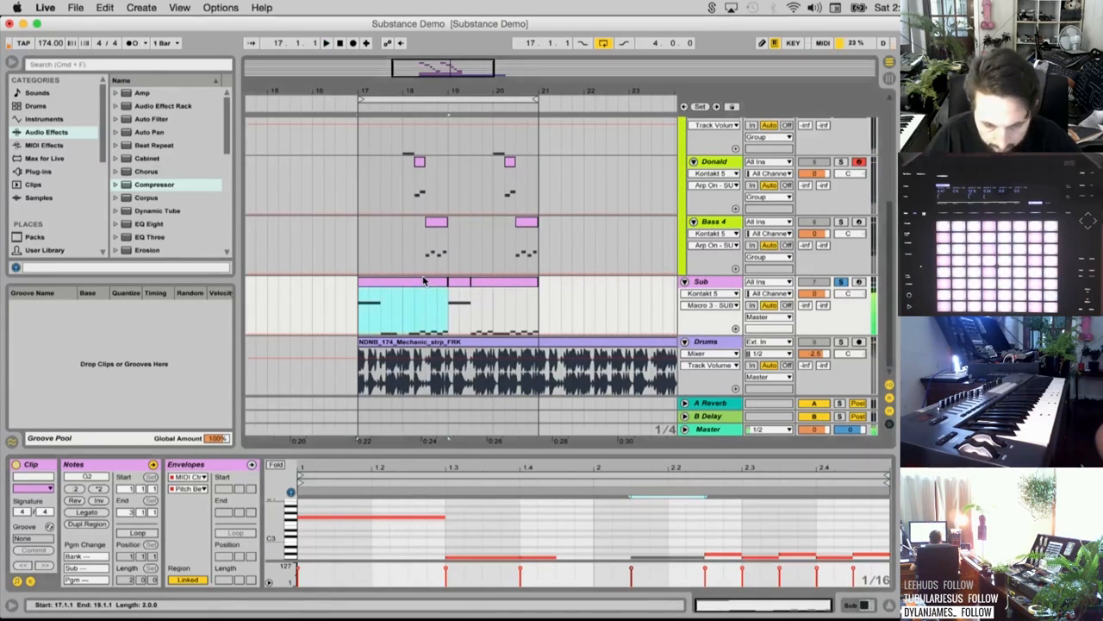
key("super+d")
key("space")
Reduce the heights of the bass and Sub tracks to fit the arrangement in view, and stop playback
scroll(449, 299, "up", 2)
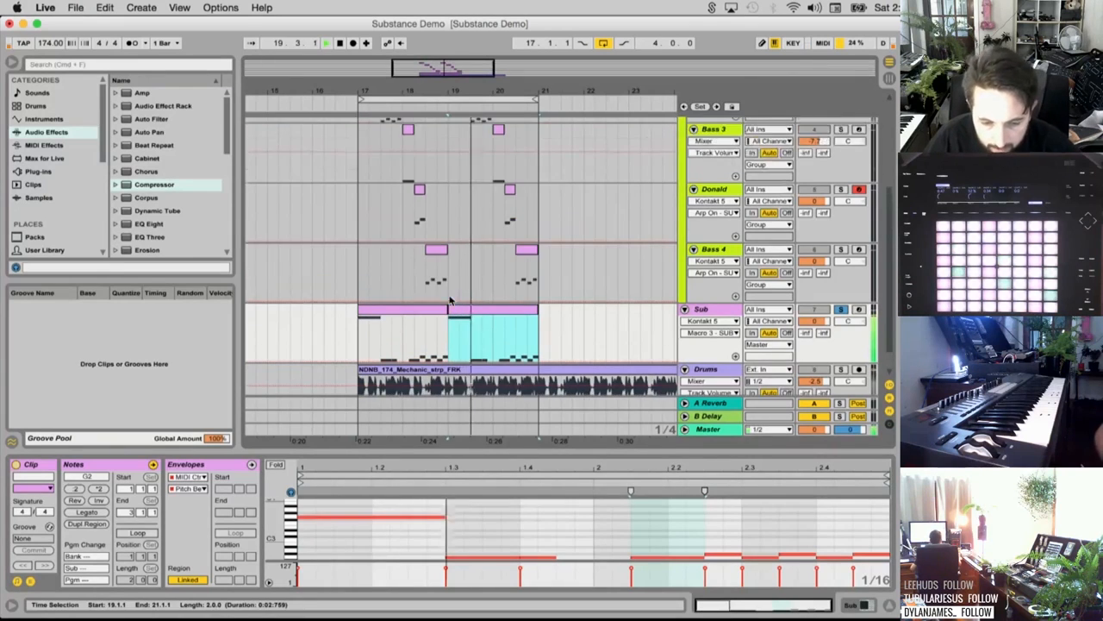
scroll(449, 301, "down", 1)
scroll(410, 312, "up", 1)
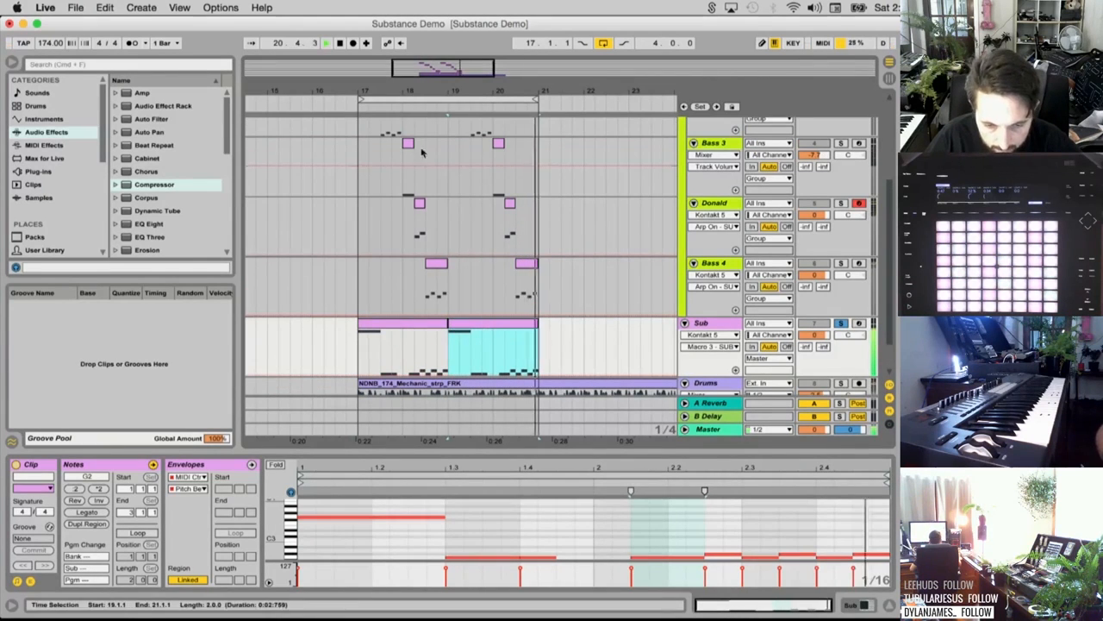
left_click_drag(720, 315, 706, 283)
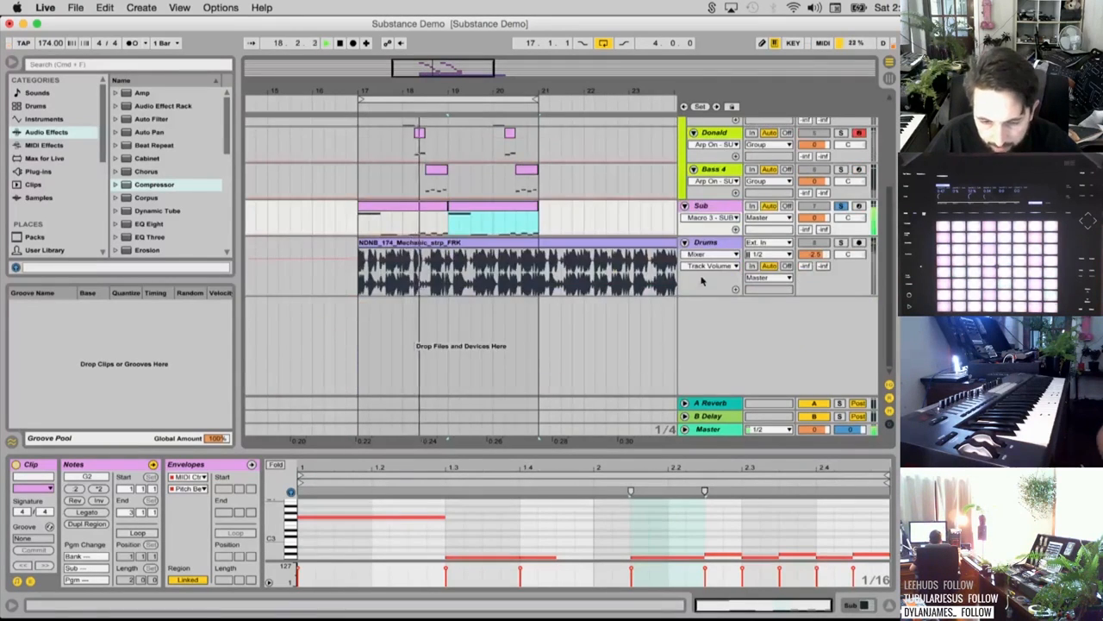
scroll(526, 307, "up", 5)
scroll(508, 312, "down", 2)
key("space")
Lengthen the first Bass 3 clip so it ends at 18.3
mouse_move(387, 348)
left_mouse_down()
mouse_move(399, 346)
mouse_move(396, 200)
mouse_move(408, 347)
left_mouse_up()
left_click(424, 344)
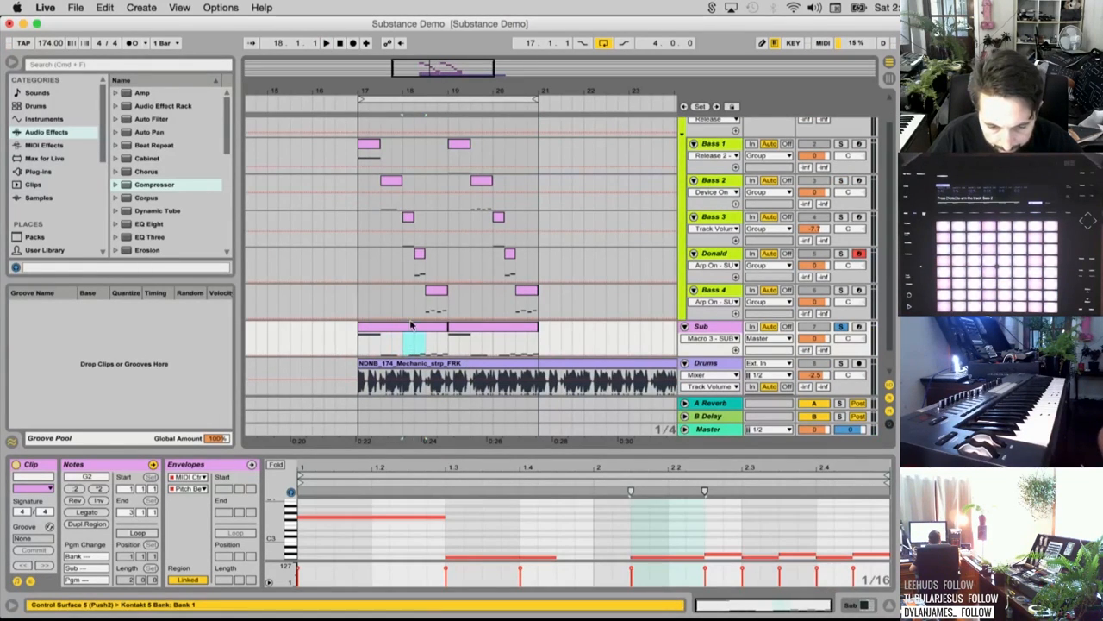
mouse_move(420, 254)
left_mouse_down()
mouse_move(415, 246)
mouse_move(422, 256)
left_mouse_up()
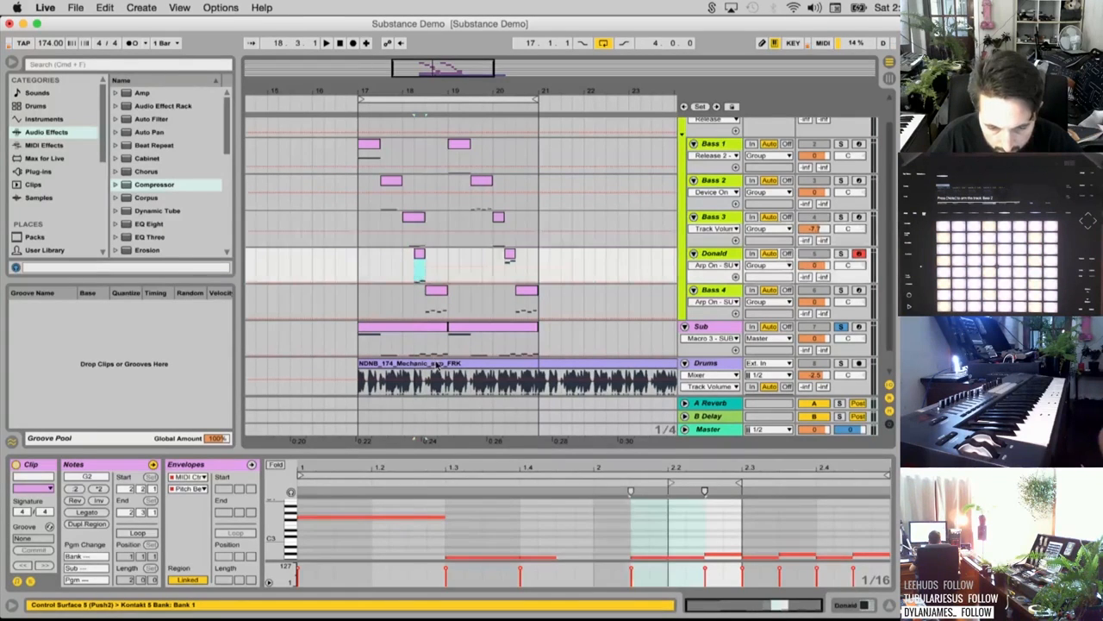
left_click_drag(425, 348, 360, 347)
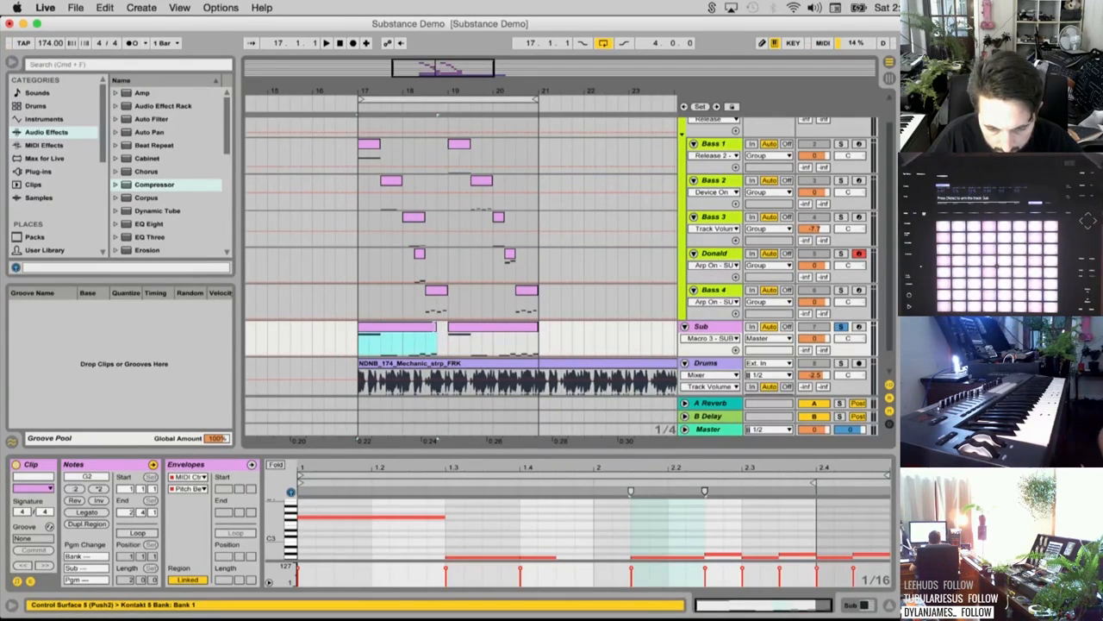
left_click_drag(437, 328, 446, 329)
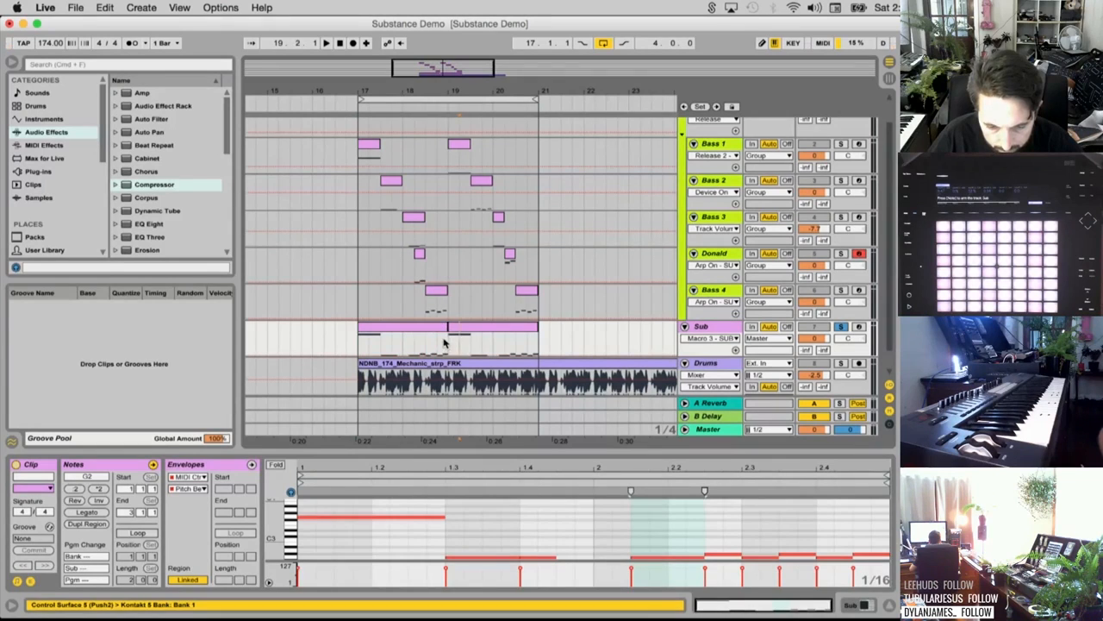
Unsolo the Sub track and play the full arrangement from 17.1.1
left_click(436, 300)
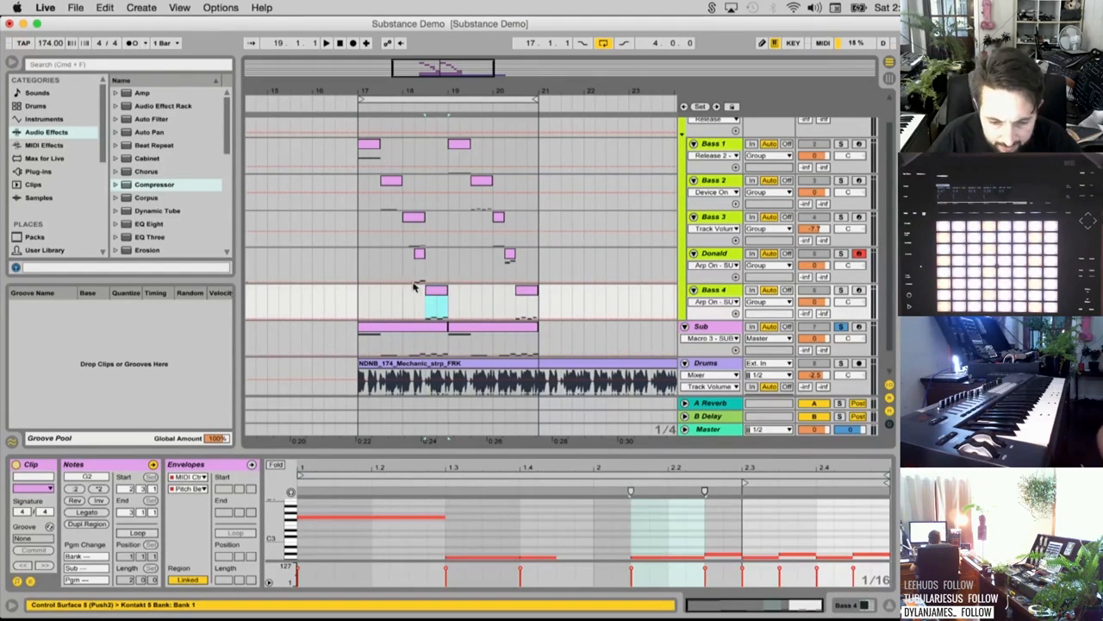
left_click(362, 297)
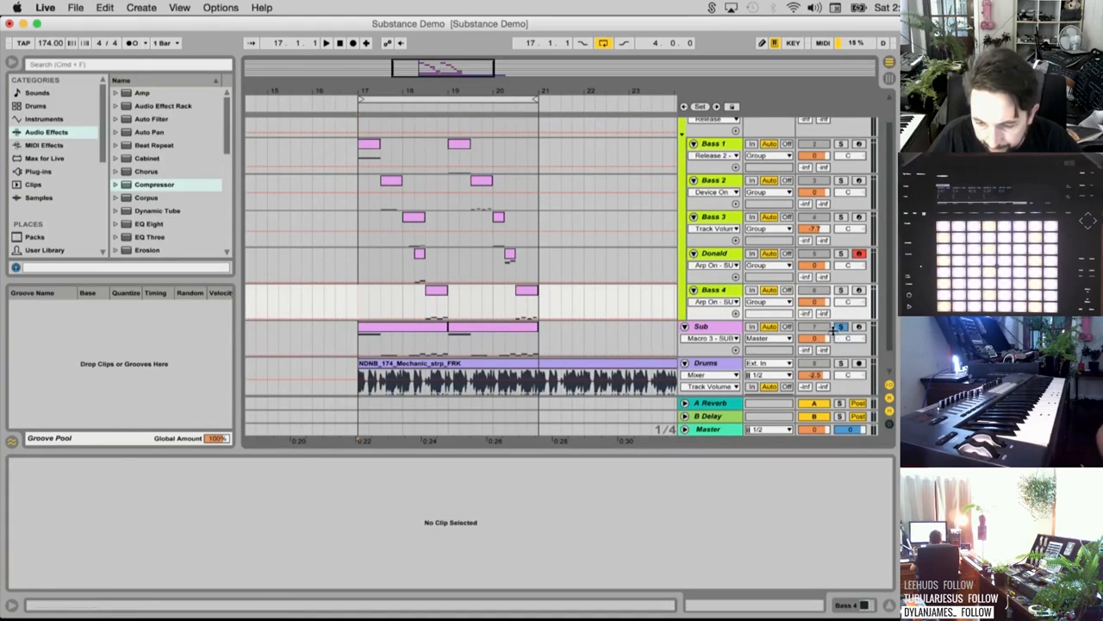
key("space")
scroll(811, 162, "up", 1)
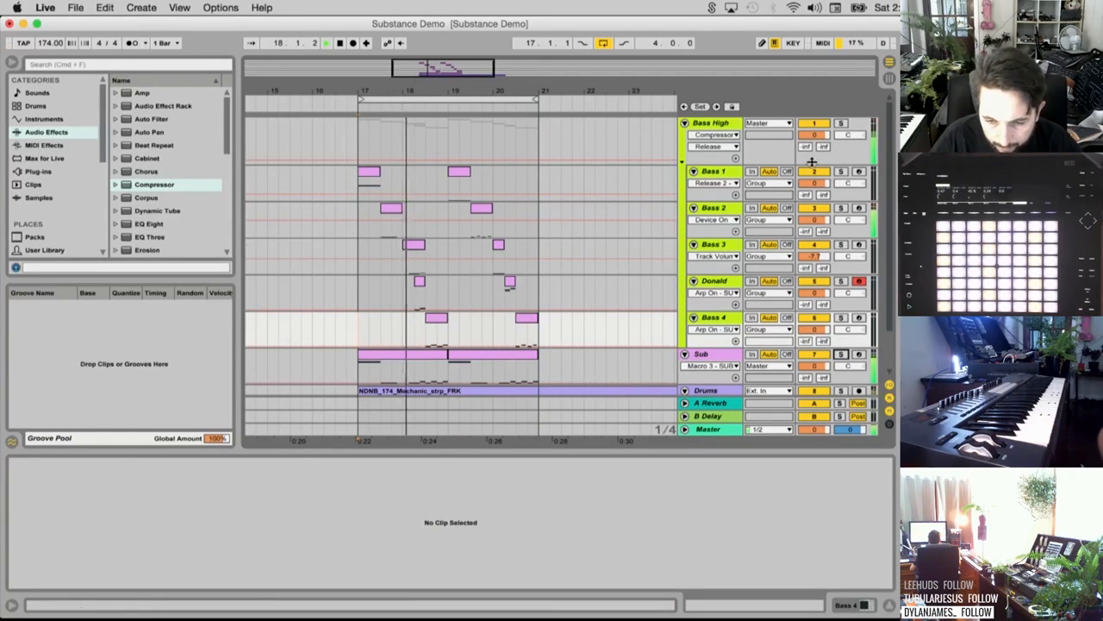
Restart playback of the arrangement from 17.1.1 and move the four-bar loop to 21.1.1–25.1.1
left_click(362, 286)
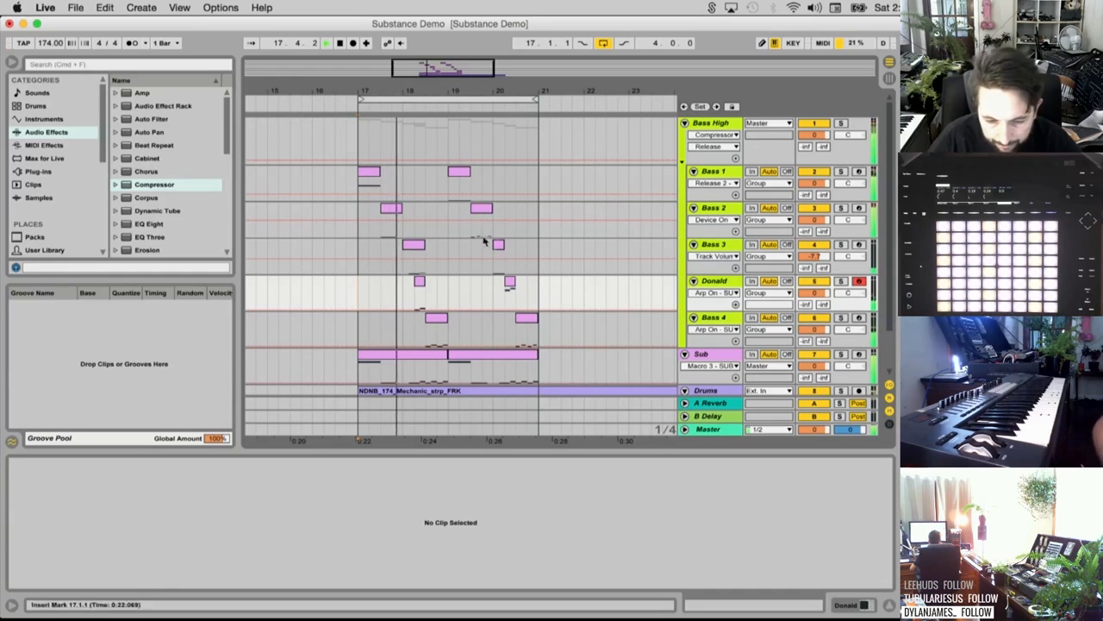
scroll(558, 304, "down", 2)
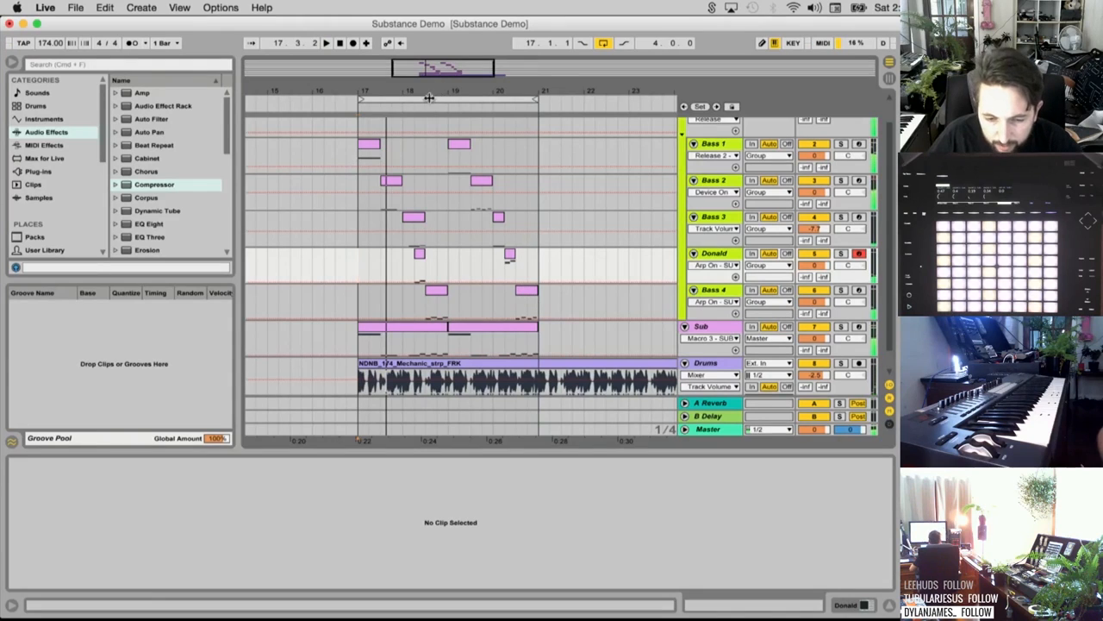
left_click_drag(428, 97, 619, 99)
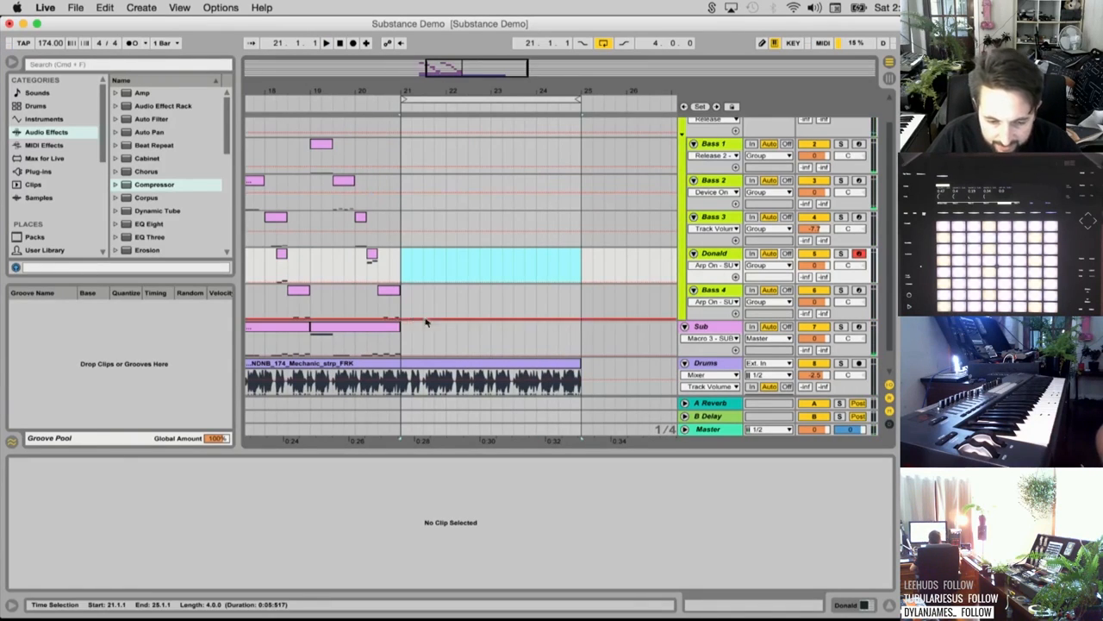
Insert a MIDI track below the Sub track and create an empty four-bar clip on it from 21.1.1 to 25.1.1
left_click(404, 336)
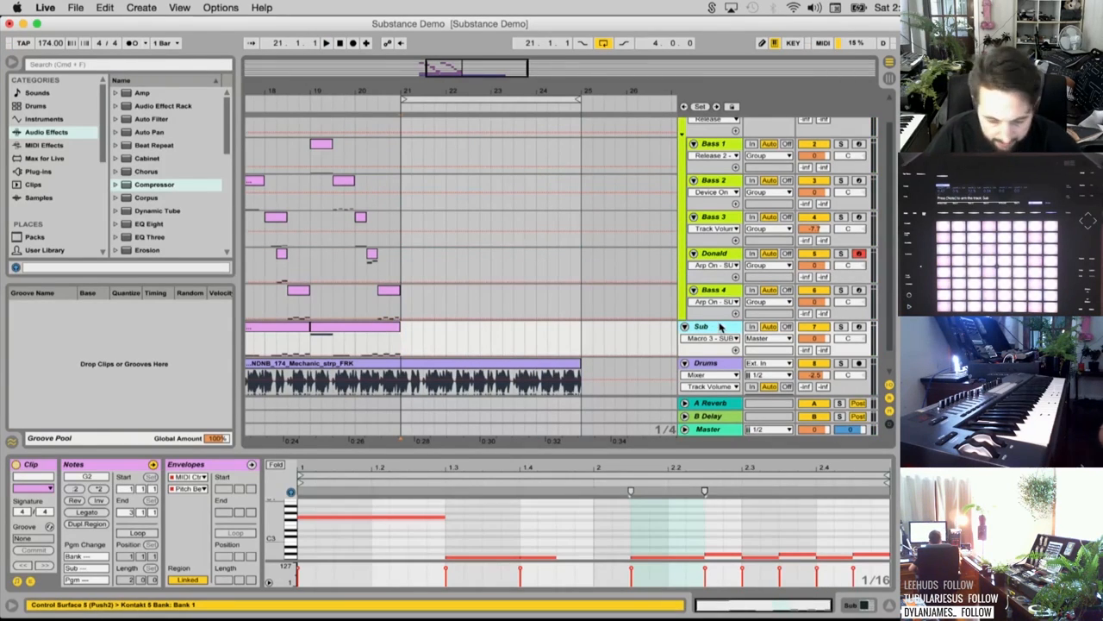
key("super+shift+t")
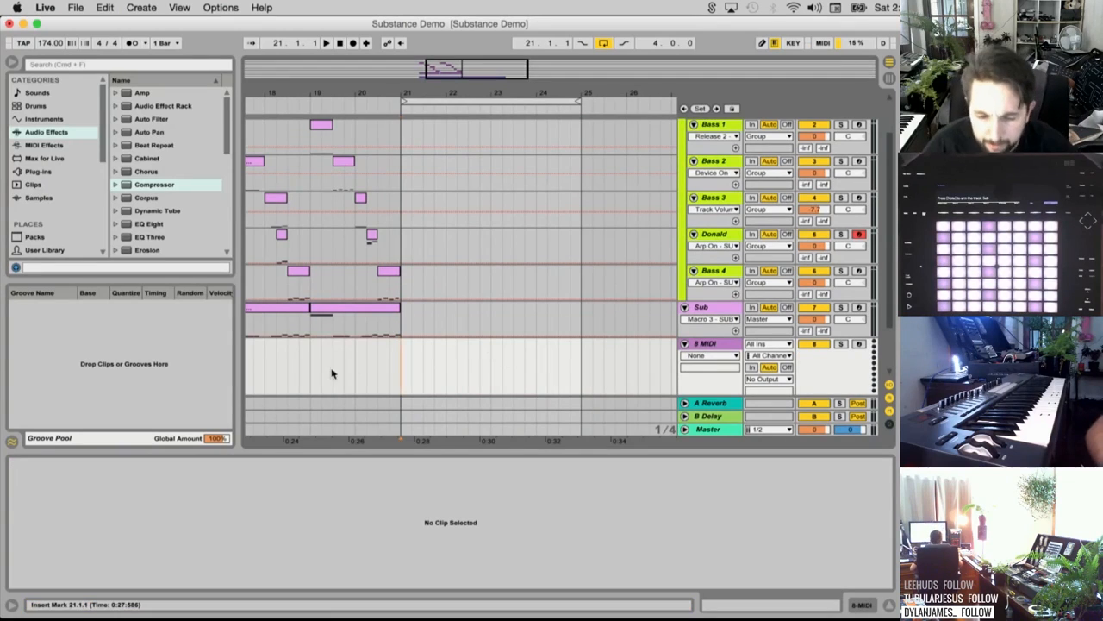
left_click_drag(402, 359, 448, 360)
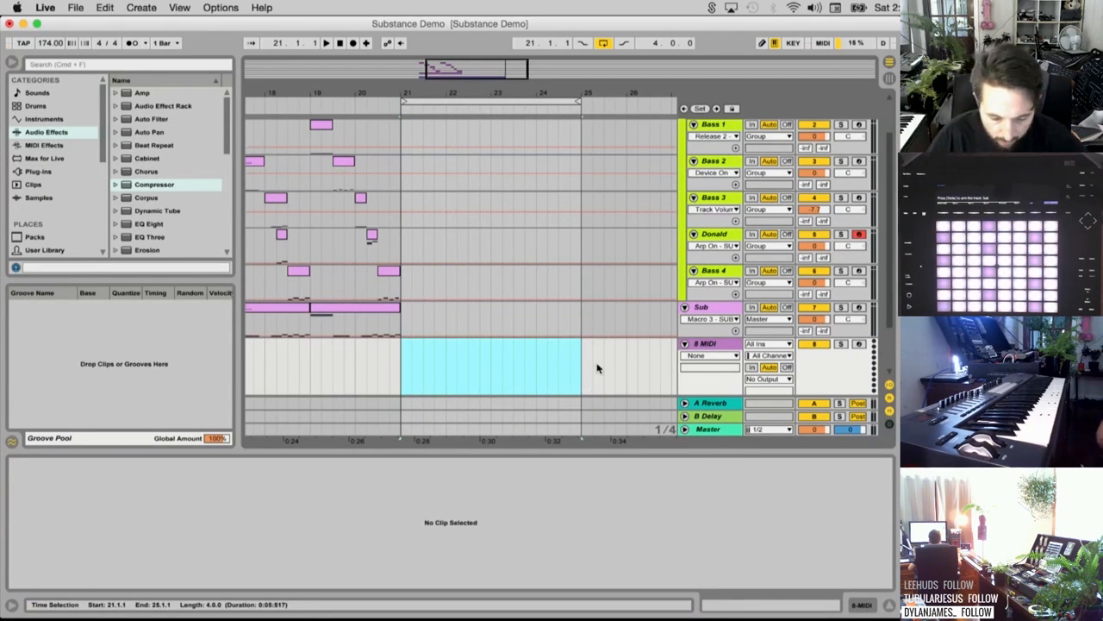
key("super+shift+m")
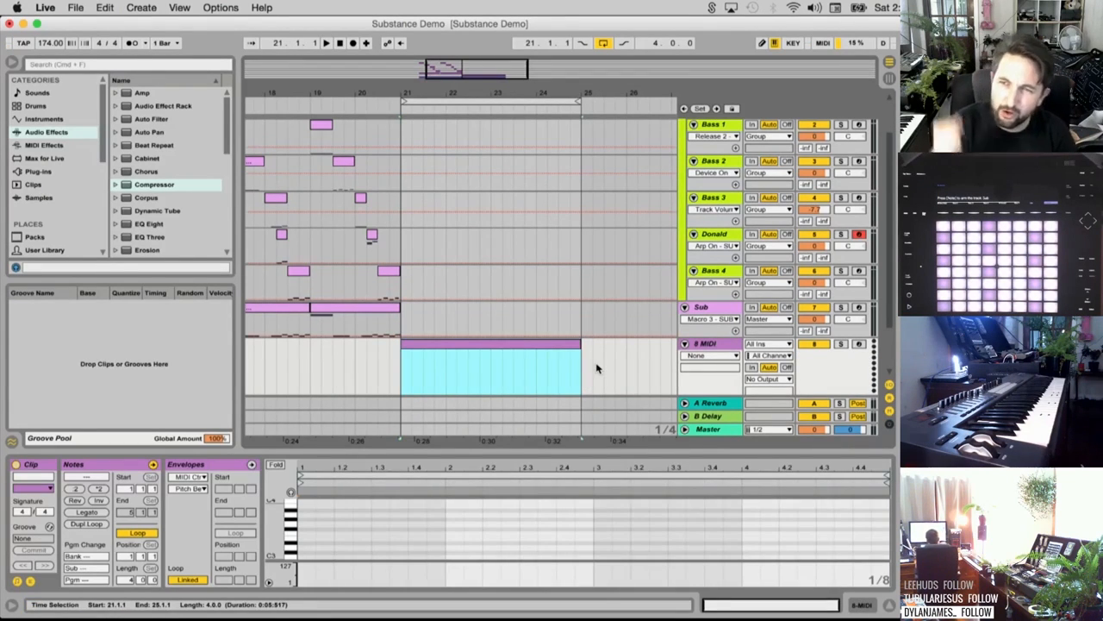
Copy the Sub track's Kontakt 5 instrument to the new MIDI track and rename that track EGAWUB
left_click(373, 535)
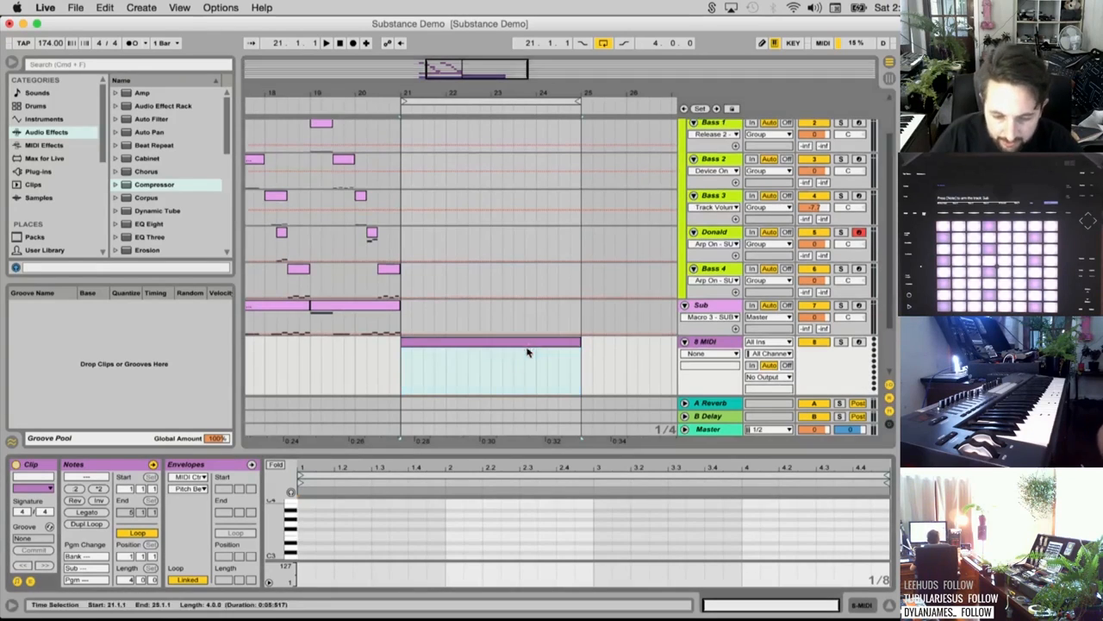
left_click(710, 306)
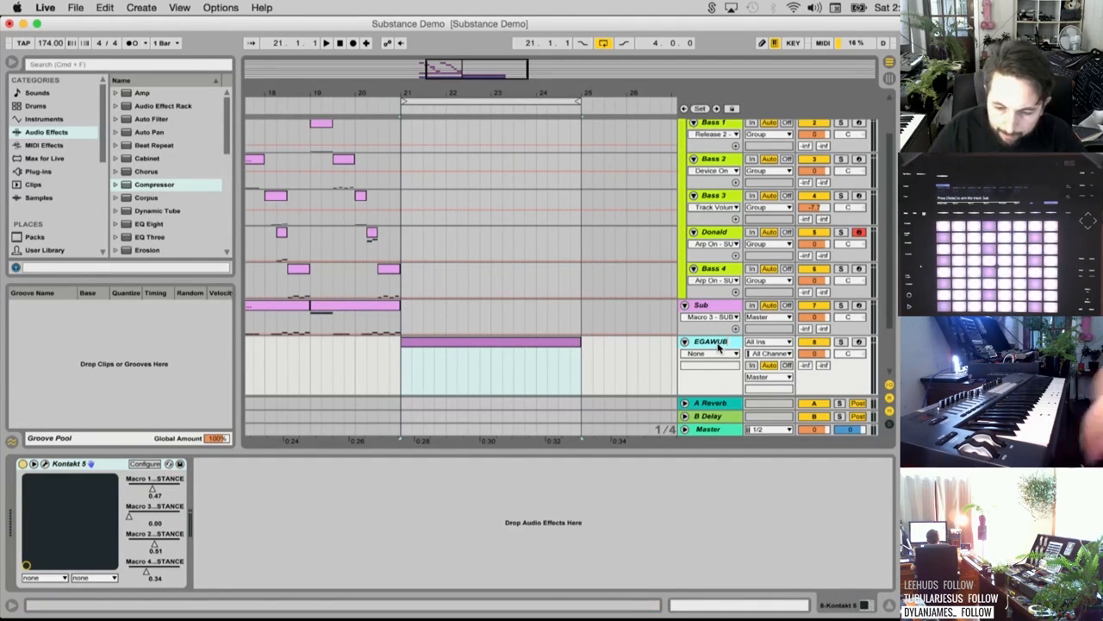
Draw a G2 note spanning all four bars of the EGAWUB clip and play it back
double_click(475, 342)
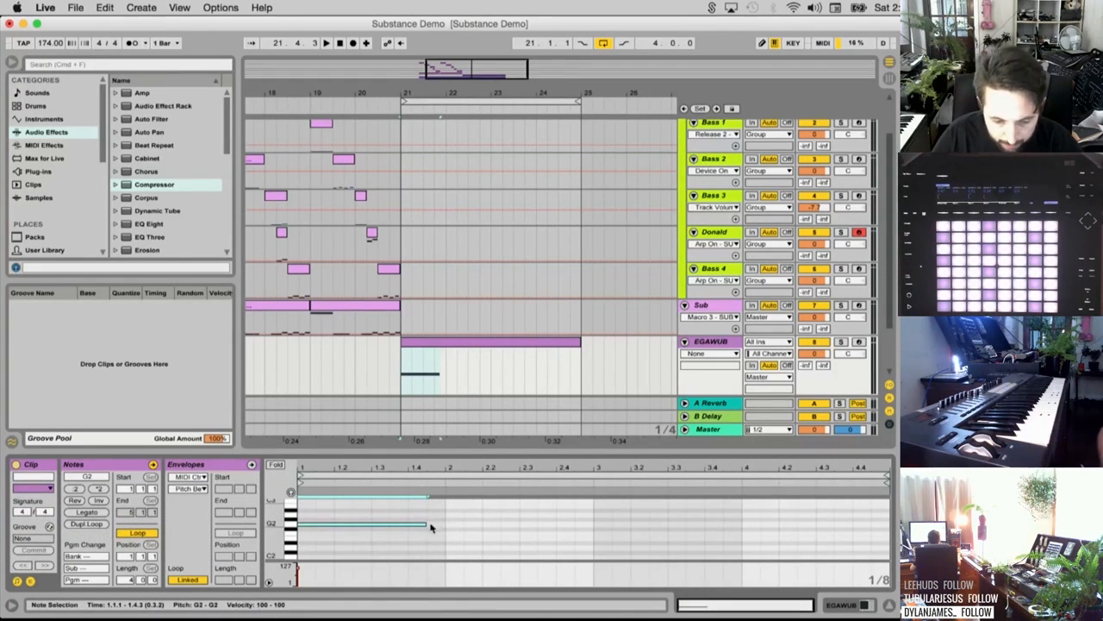
left_click_drag(510, 524, 781, 523)
key("space")
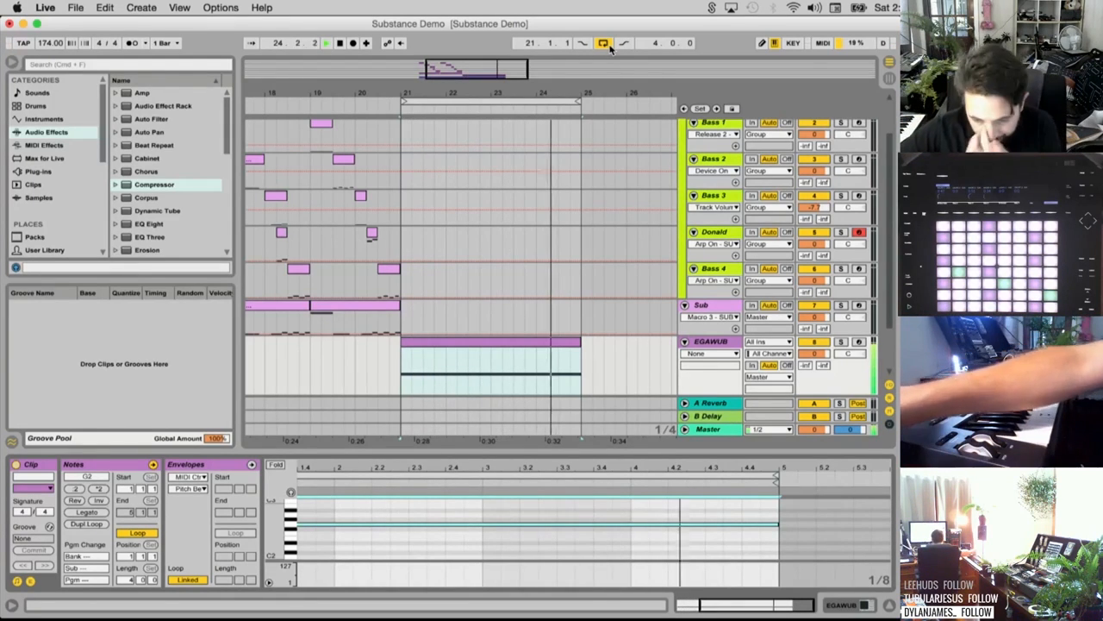
key("space")
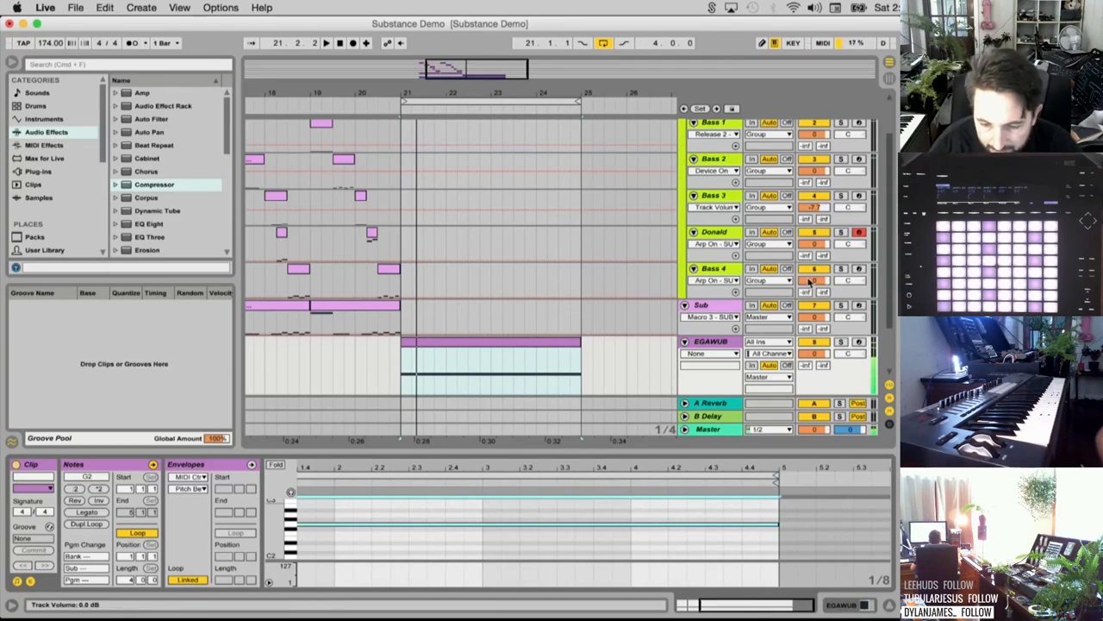
Load the 000. Init preset in the EGAWUB track's Substance instrument and audition it
left_click(737, 343)
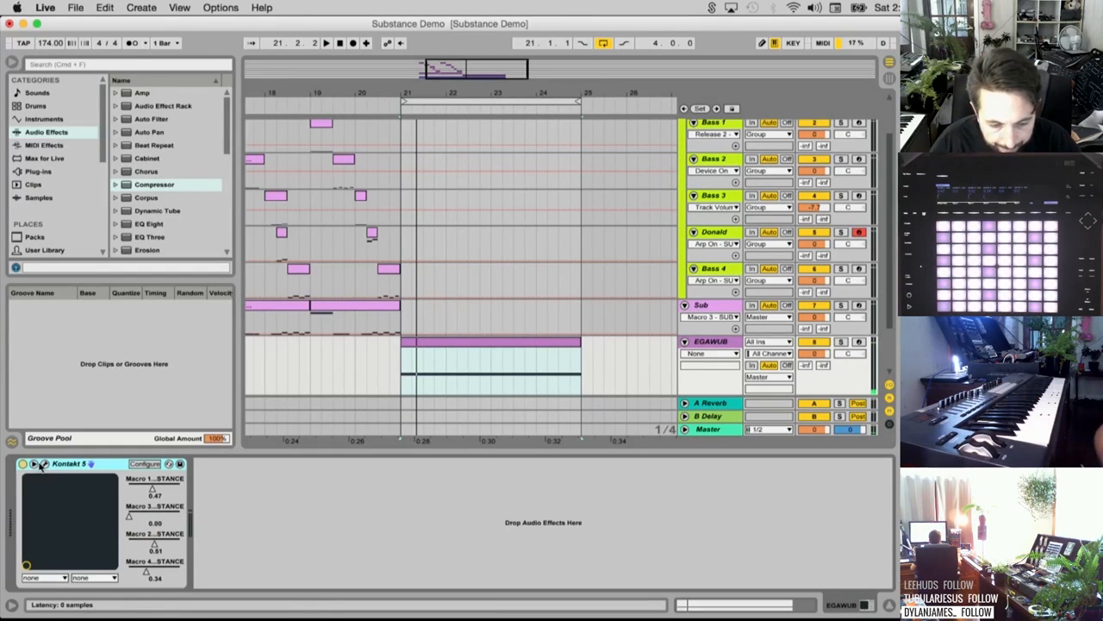
left_click(45, 464)
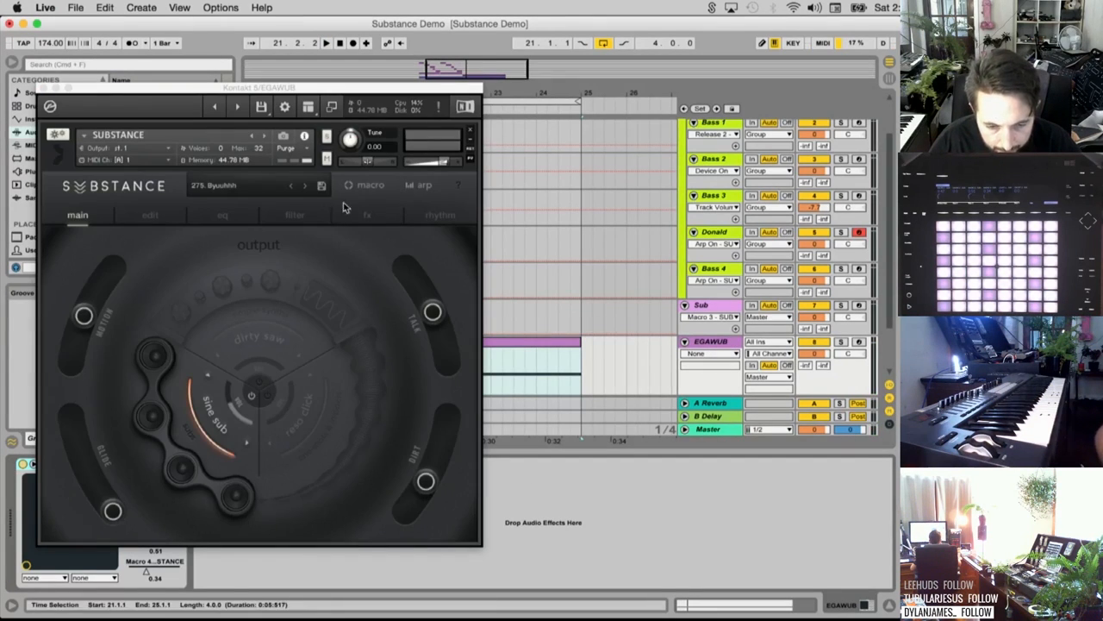
left_click(226, 188)
left_click_drag(447, 496, 451, 268)
left_click(364, 280)
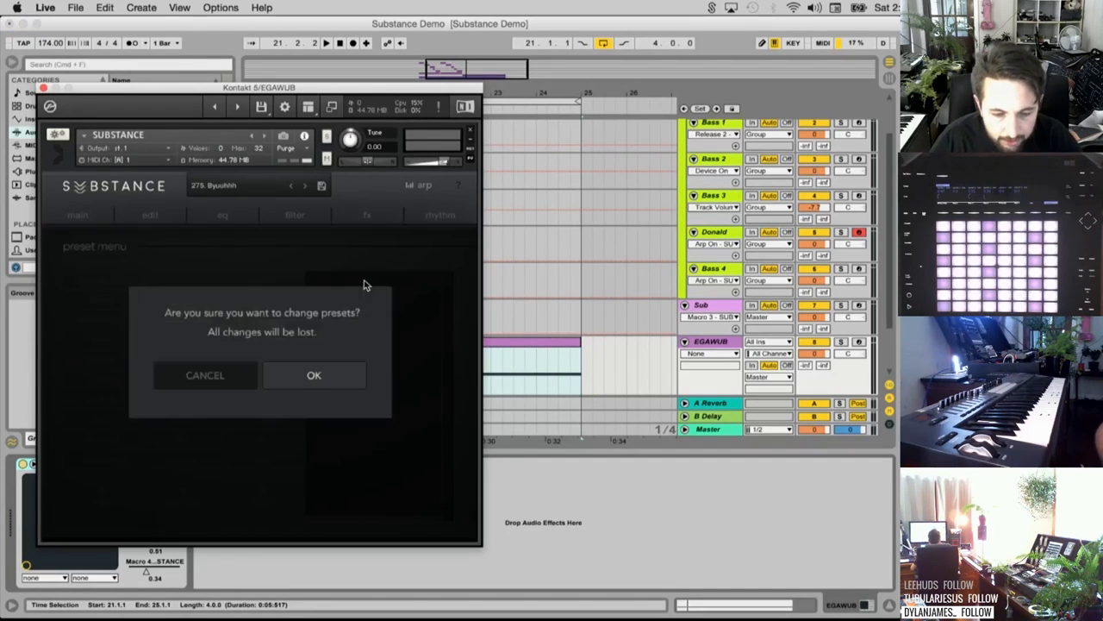
left_click(310, 374)
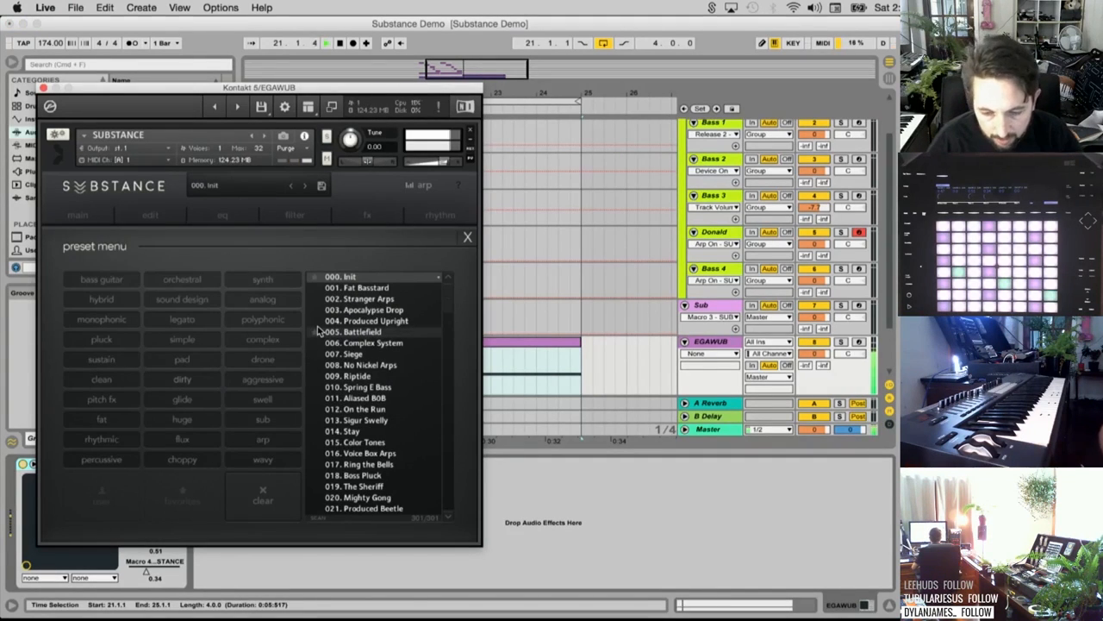
left_click(78, 215)
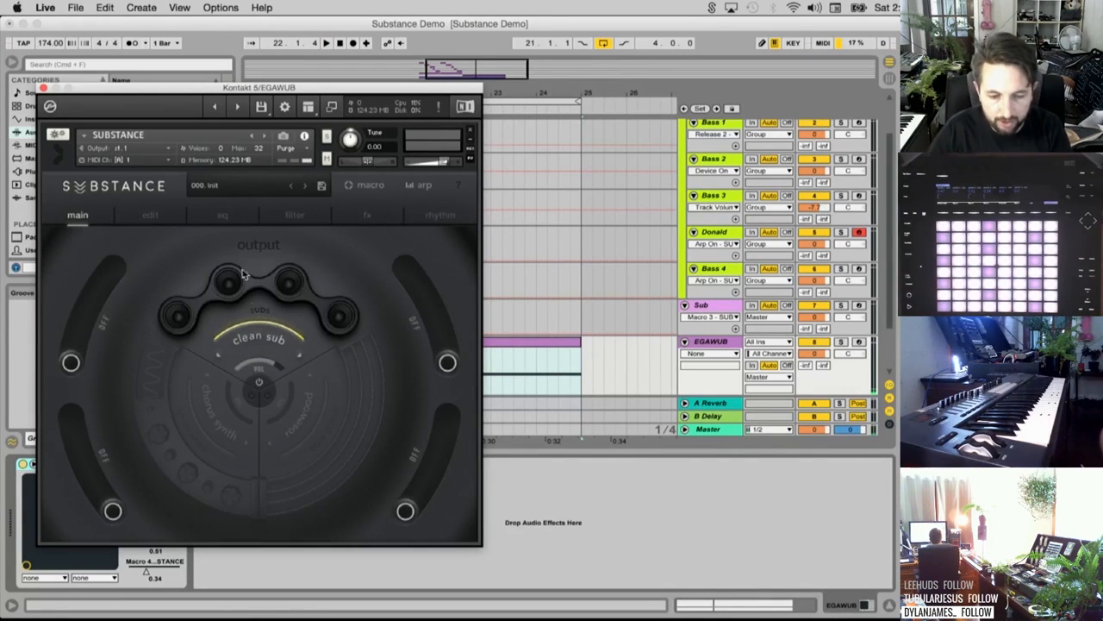
key("space")
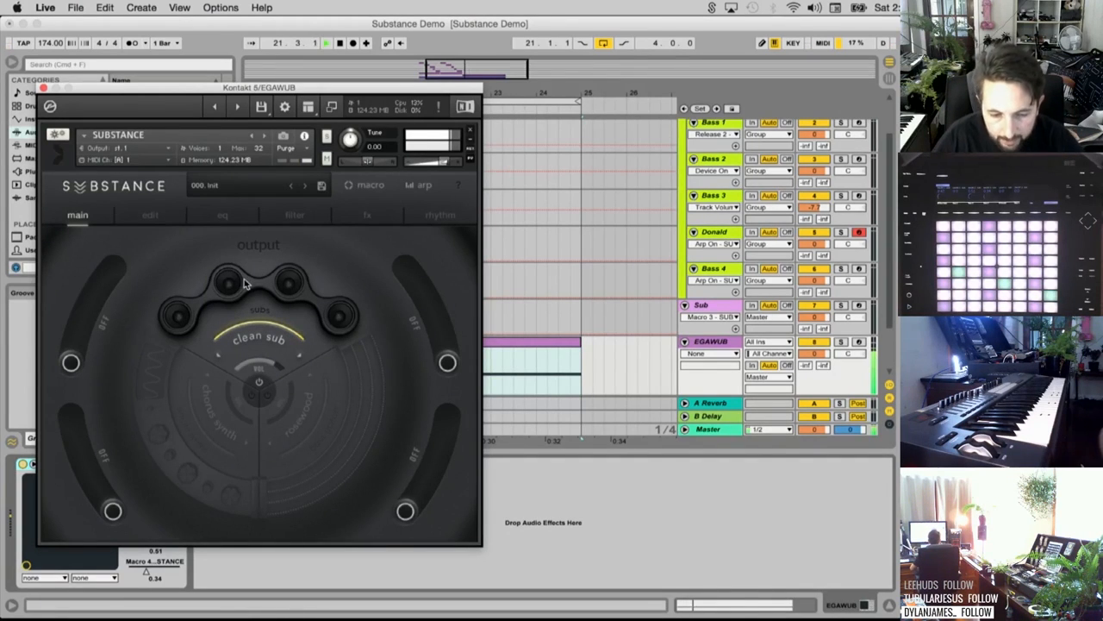
key("space")
Transpose the clean sub layer down 12 semitones to a tuning of 0.00 st and audition it
left_click(146, 216)
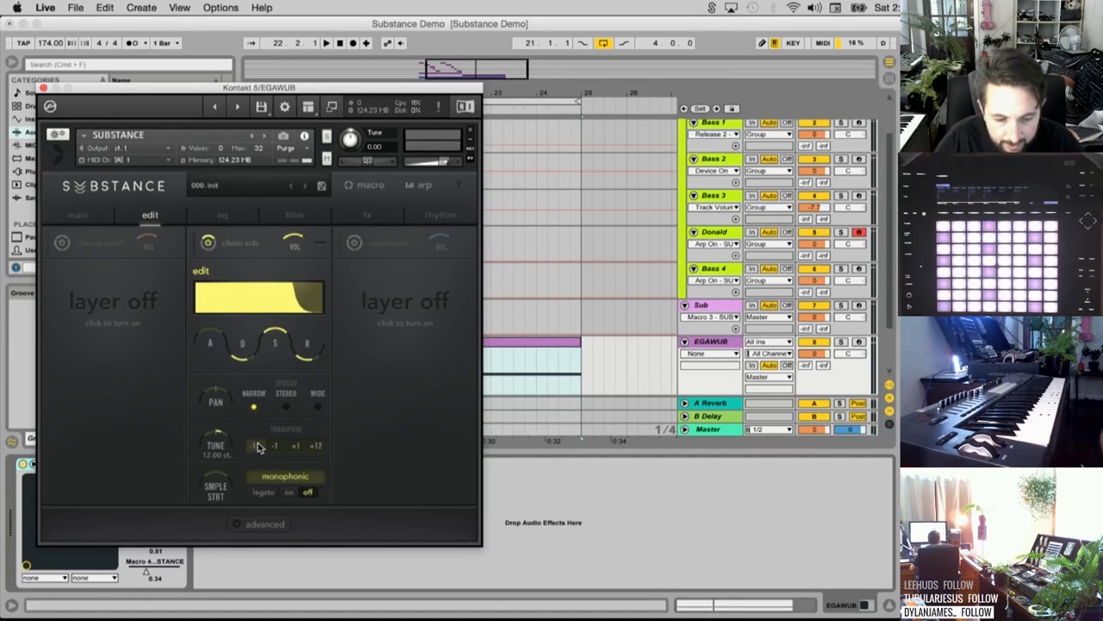
key("space")
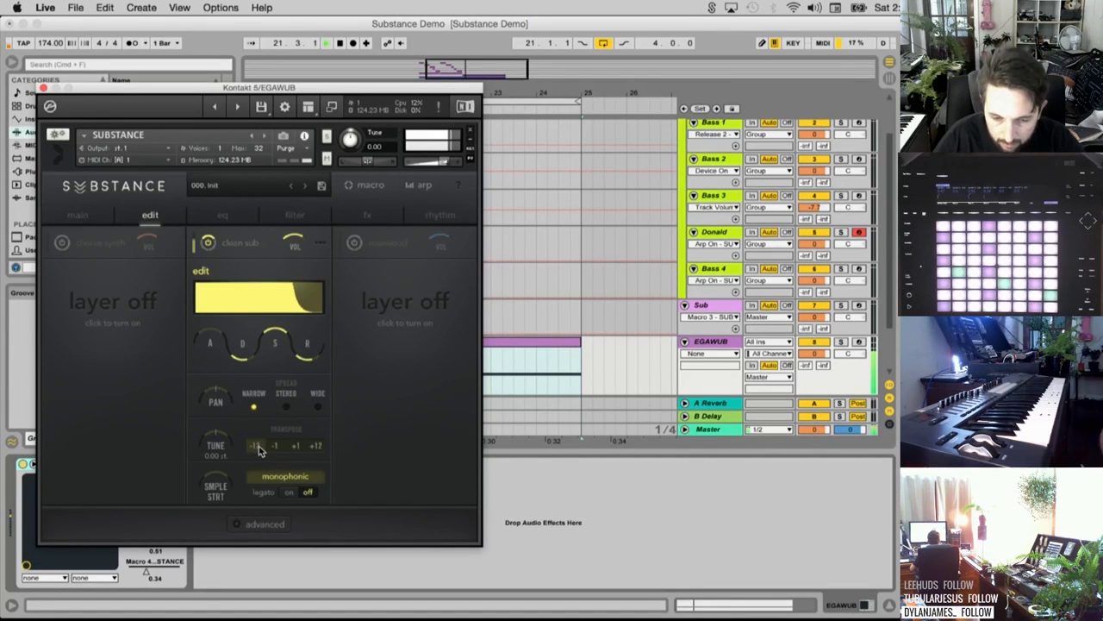
key("space")
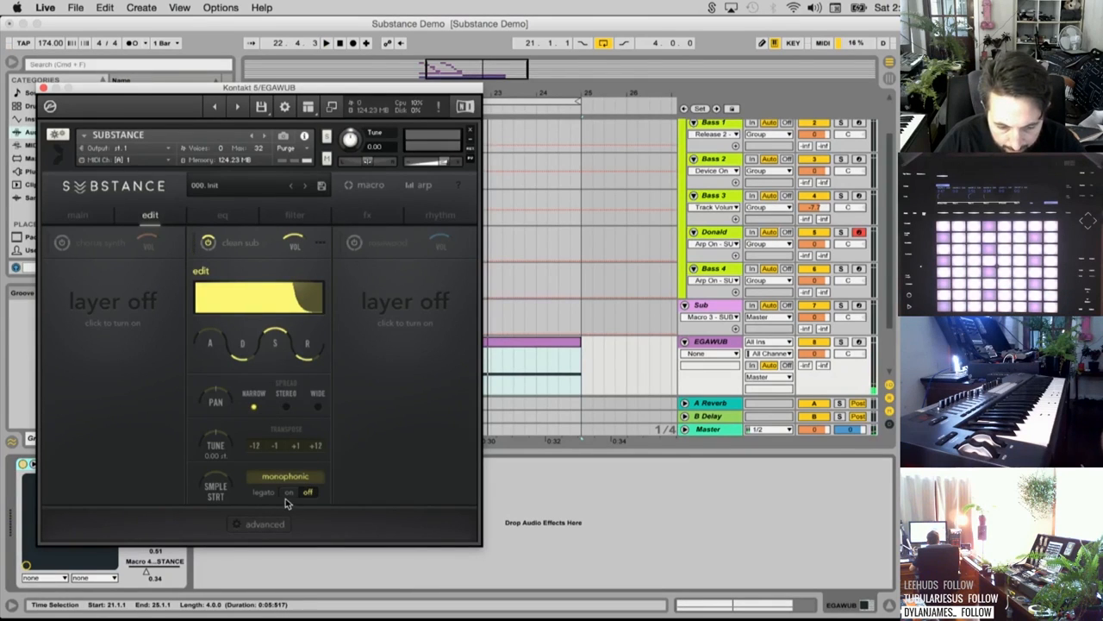
key("space")
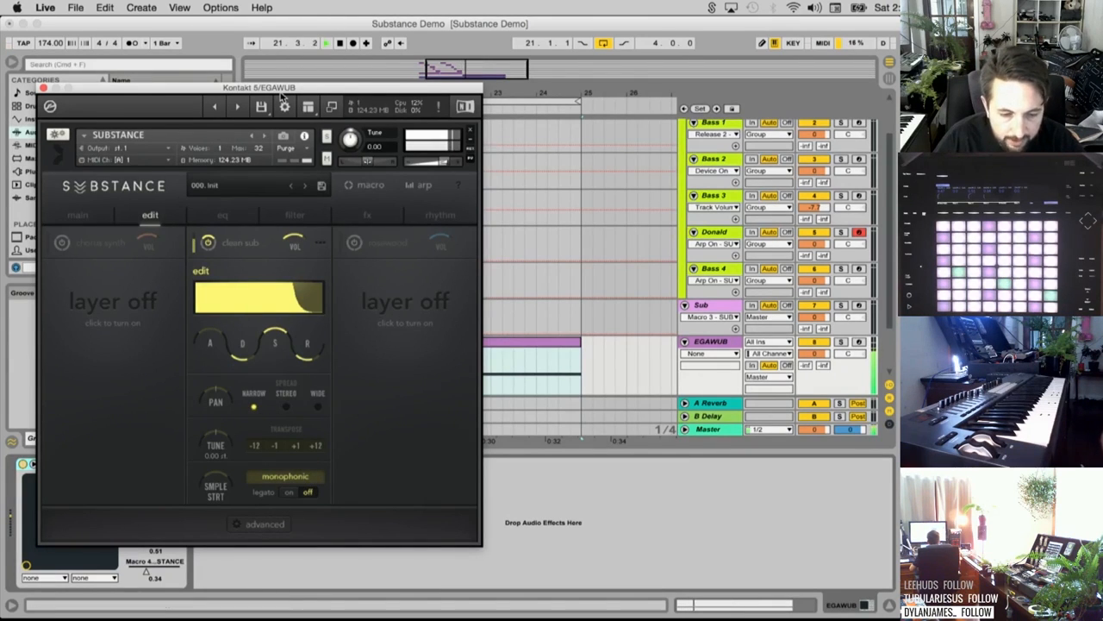
key("space")
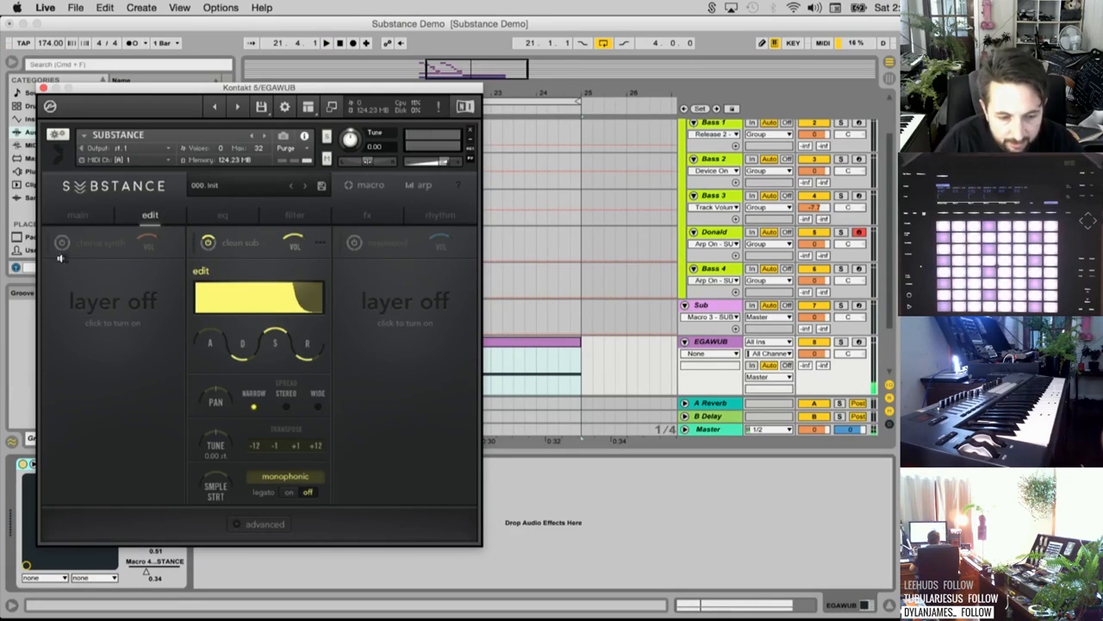
Turn on the chorus synth layer alongside the clean sub and audition the two layers together
left_click(62, 242)
left_click(79, 216)
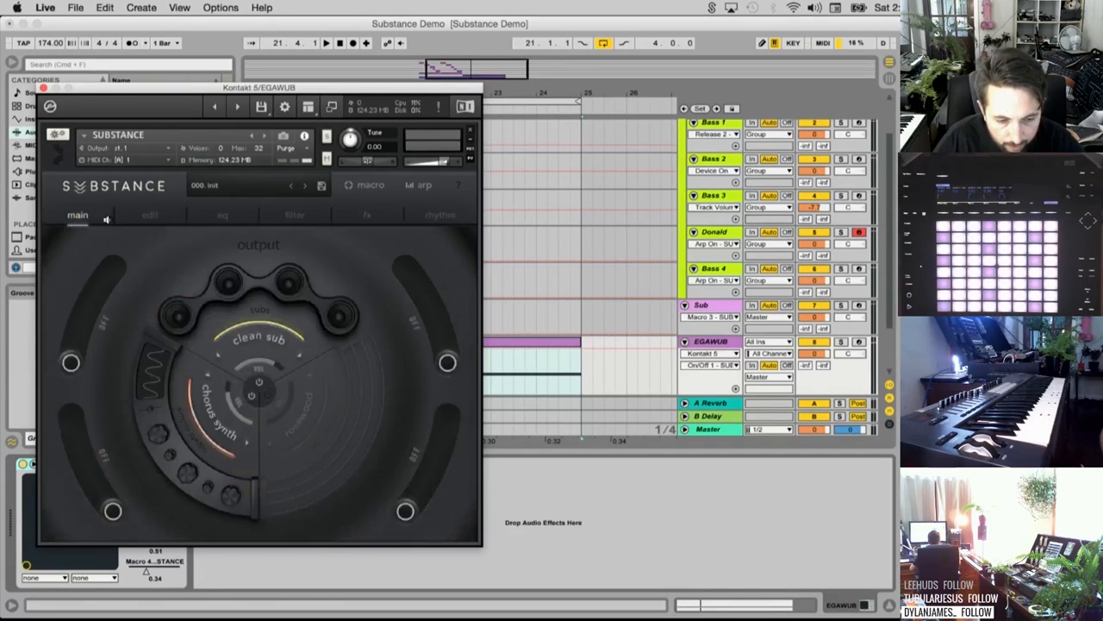
key("space")
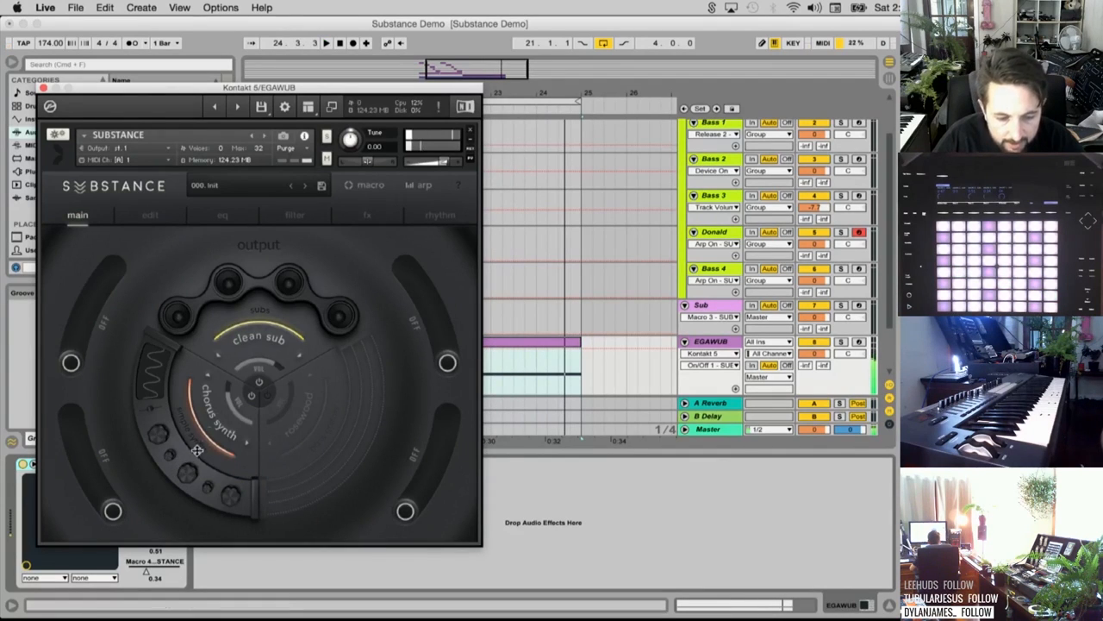
Replace the chorus synth source with dumb bass from the simple synths category, after auditioning dual tri
left_click(201, 449)
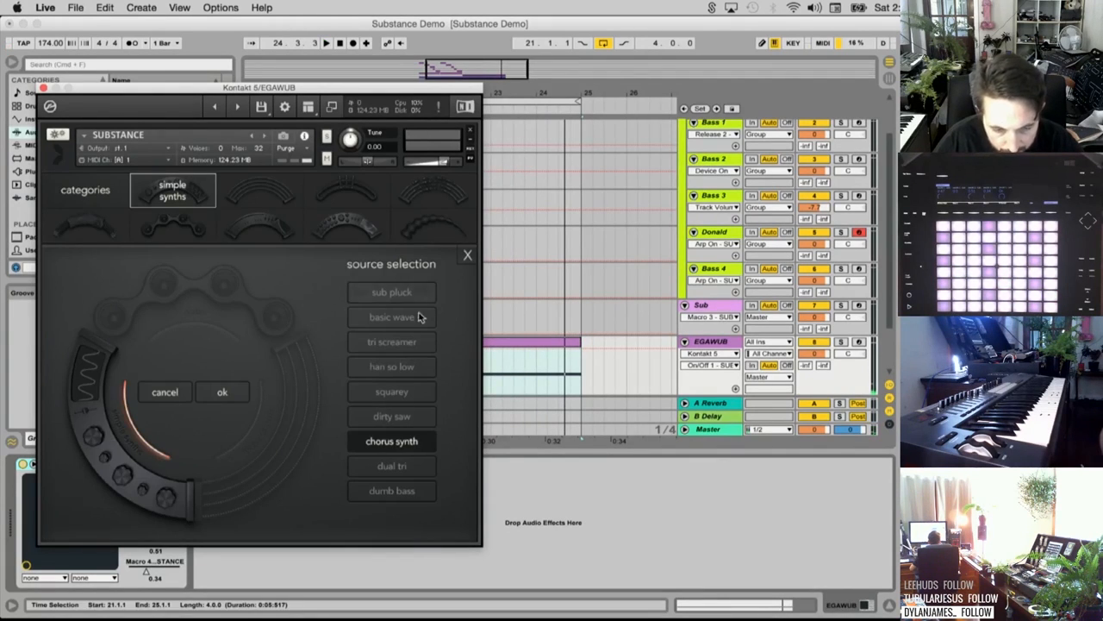
left_click(411, 465)
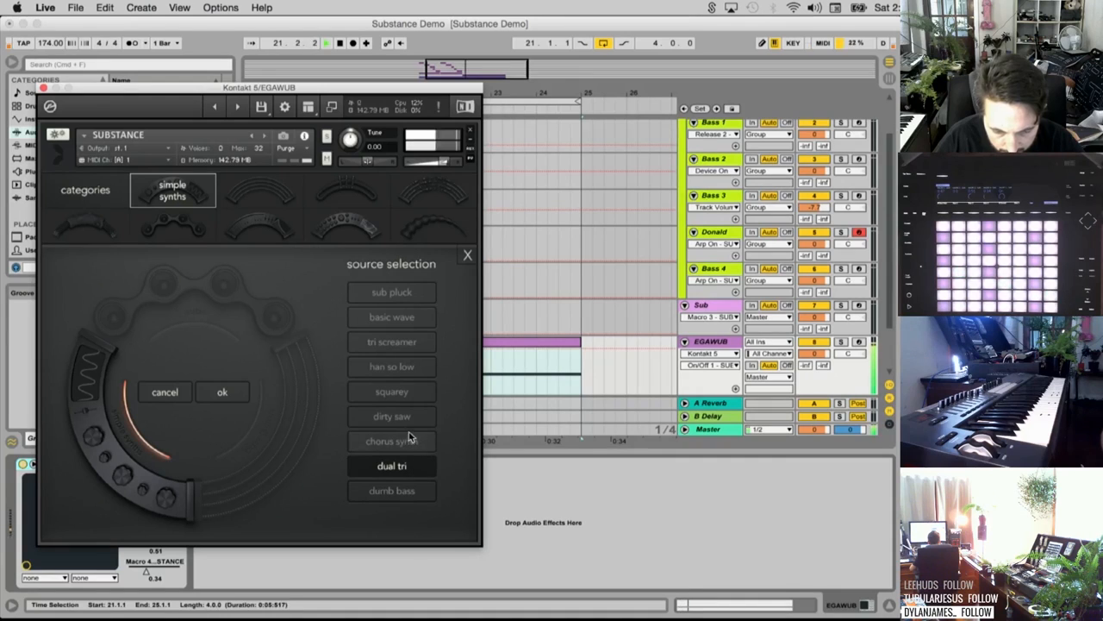
left_click(400, 491)
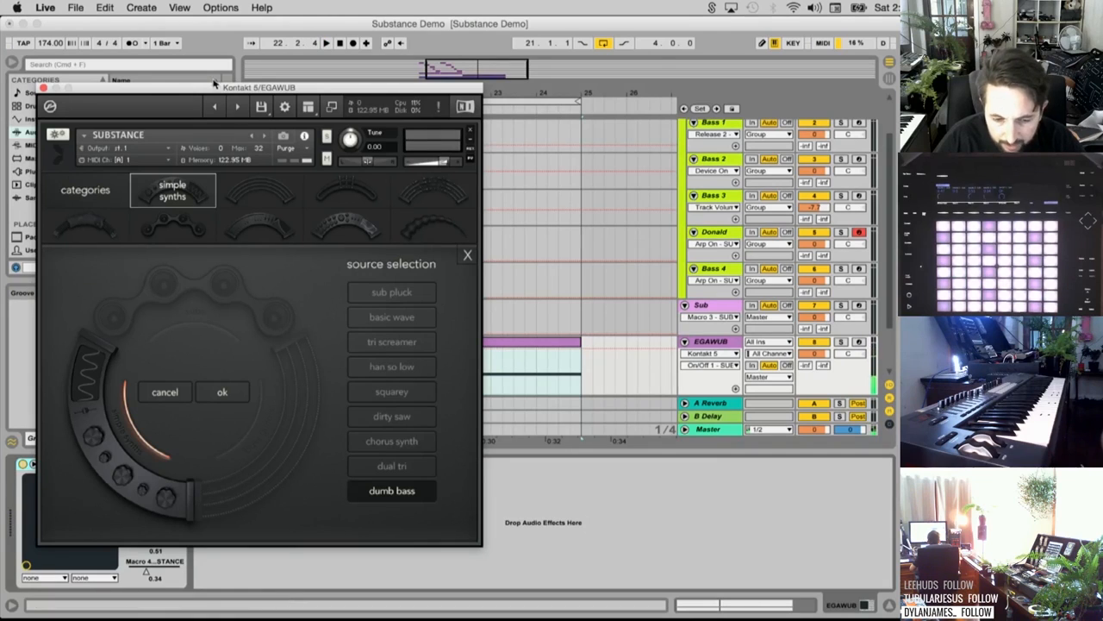
left_click(224, 390)
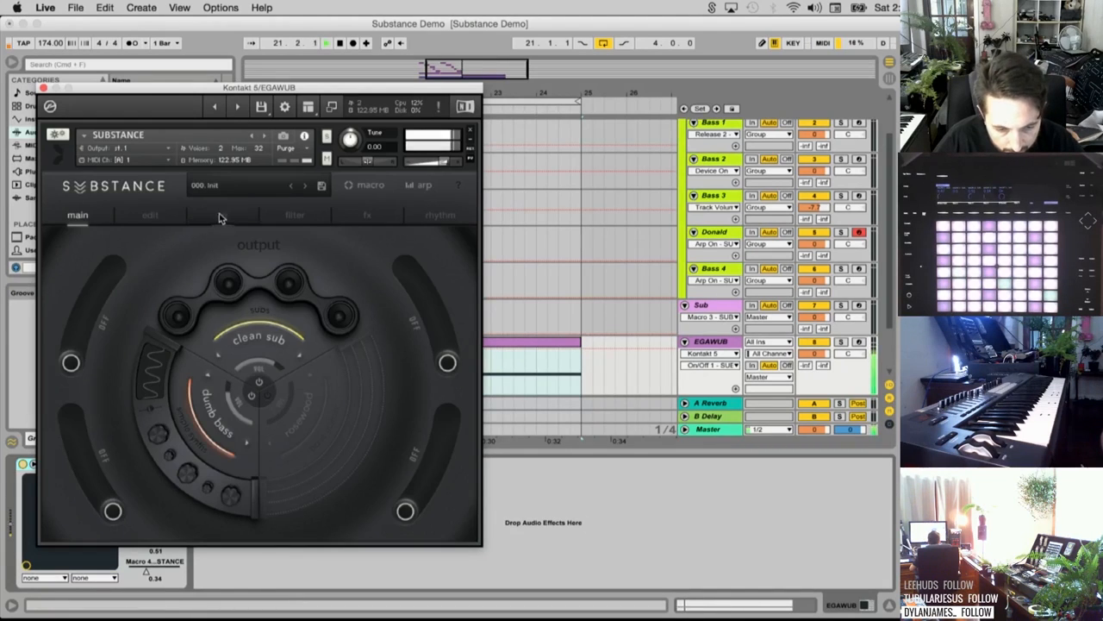
Lengthen the attack of the dumb bass layer's envelope and audition the result
left_click(221, 215)
left_click(273, 218)
left_click(151, 217)
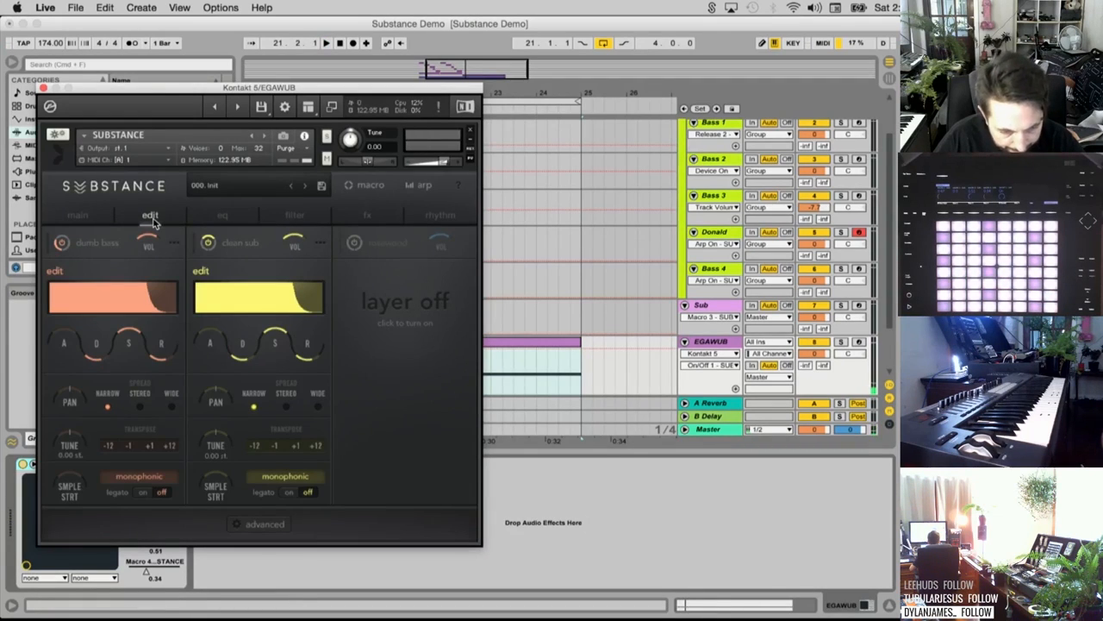
key("space")
key("space")
left_click_drag(67, 346, 57, 267)
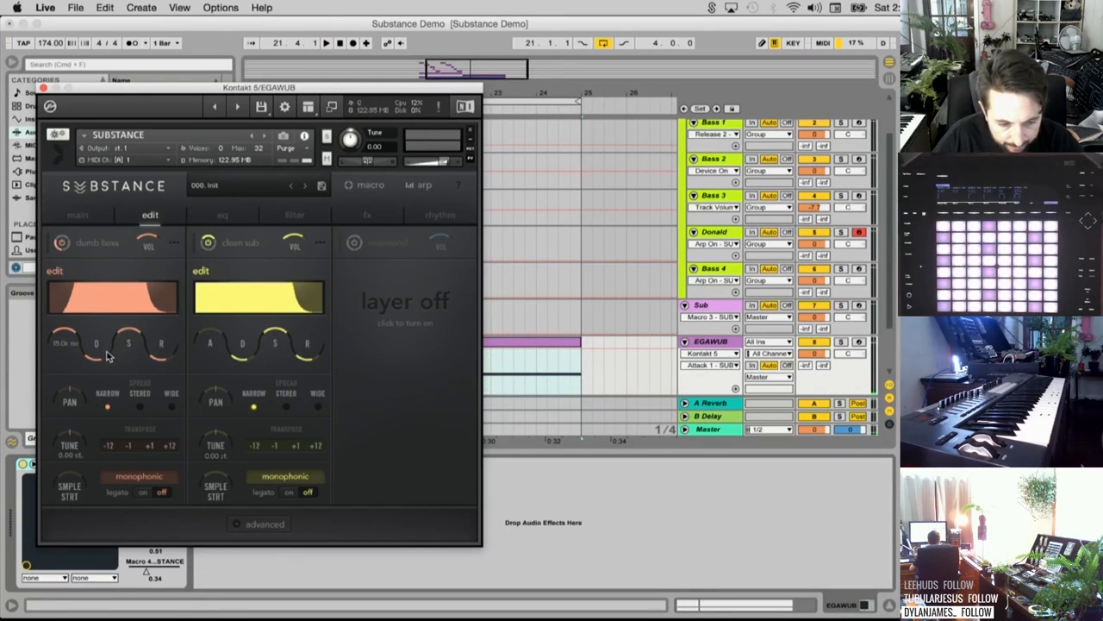
key("space")
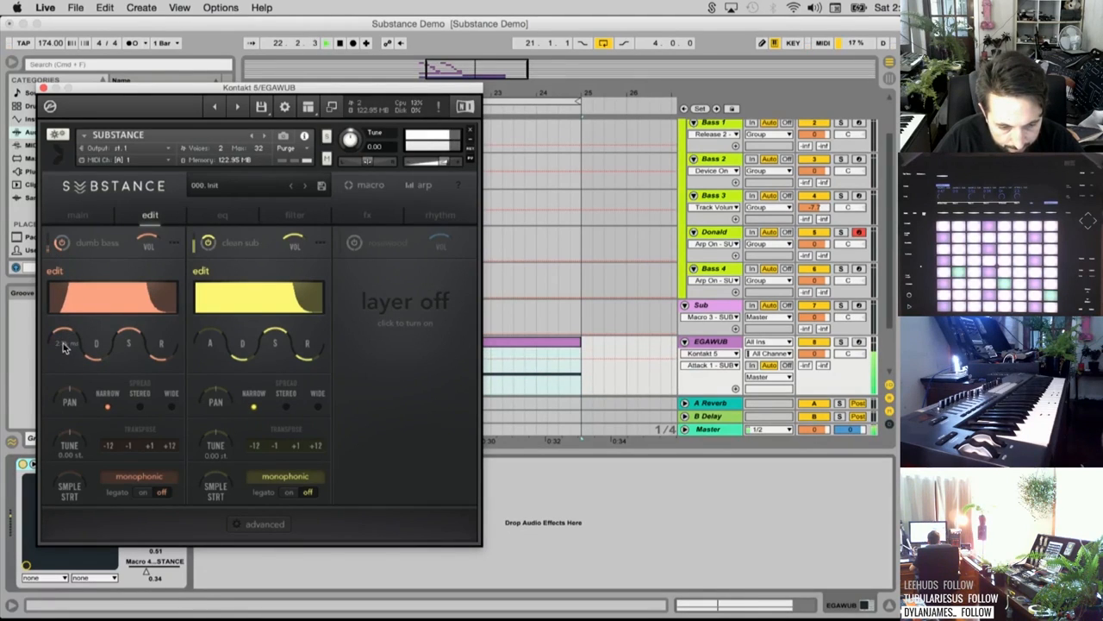
key("space")
key("space")
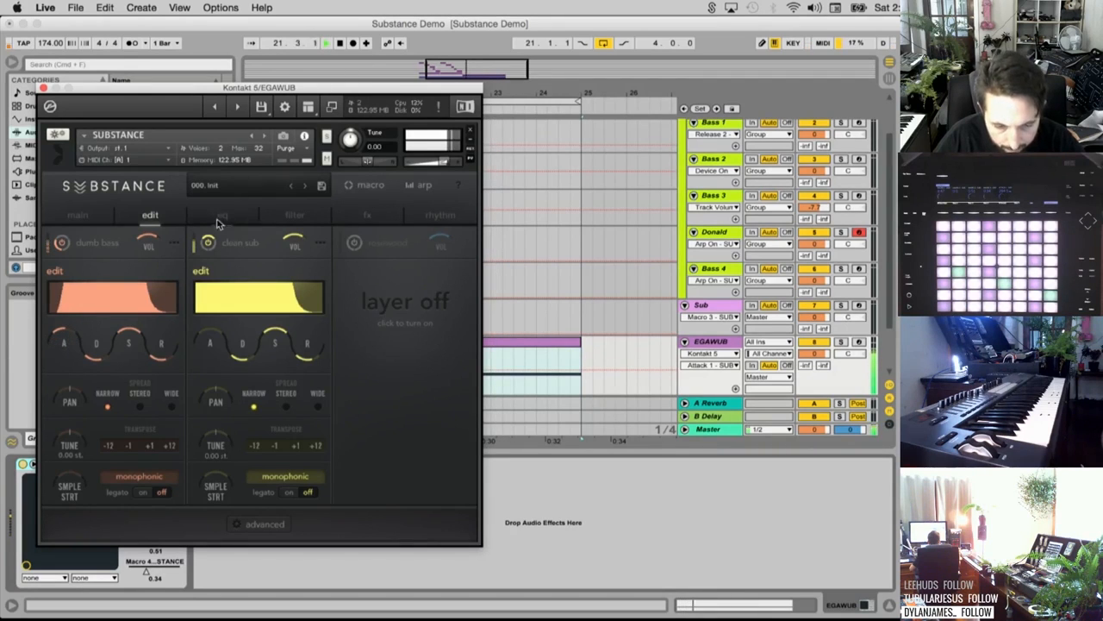
key("space")
Turn on the dumb bass layer's filter and its envelope, lengthen the envelope attack and set the envelope amount to 100%
left_click(295, 216)
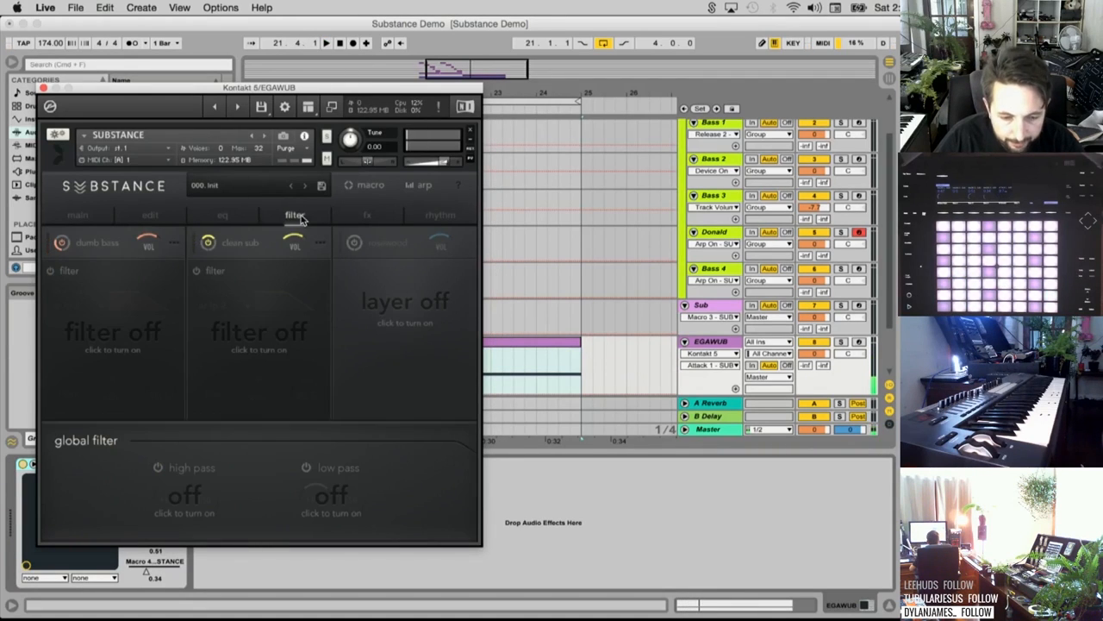
left_click(50, 271)
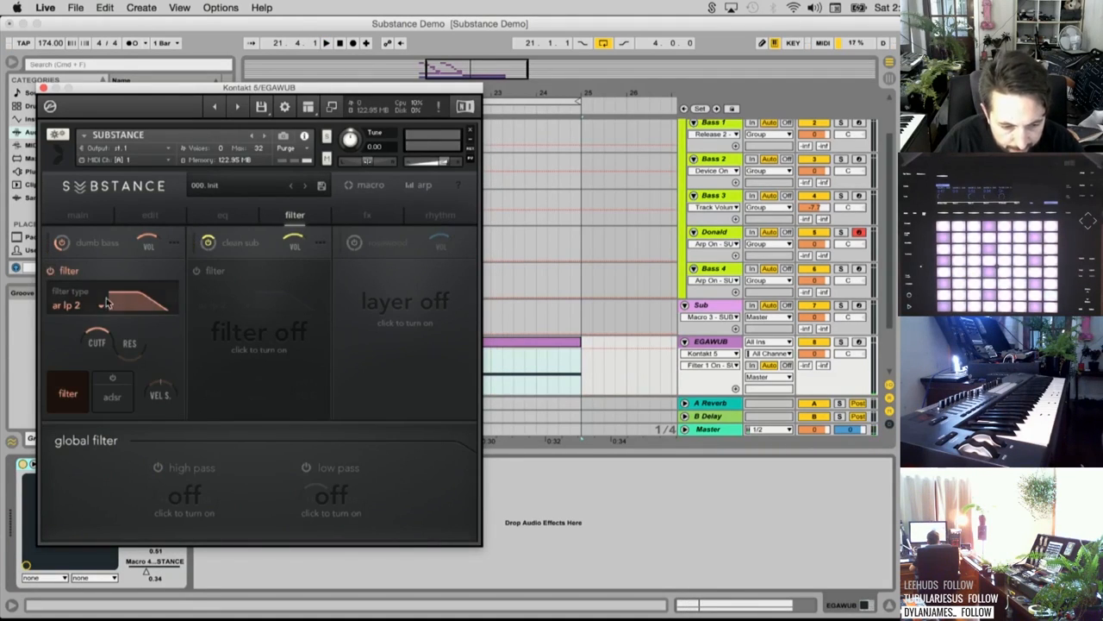
left_click(118, 395)
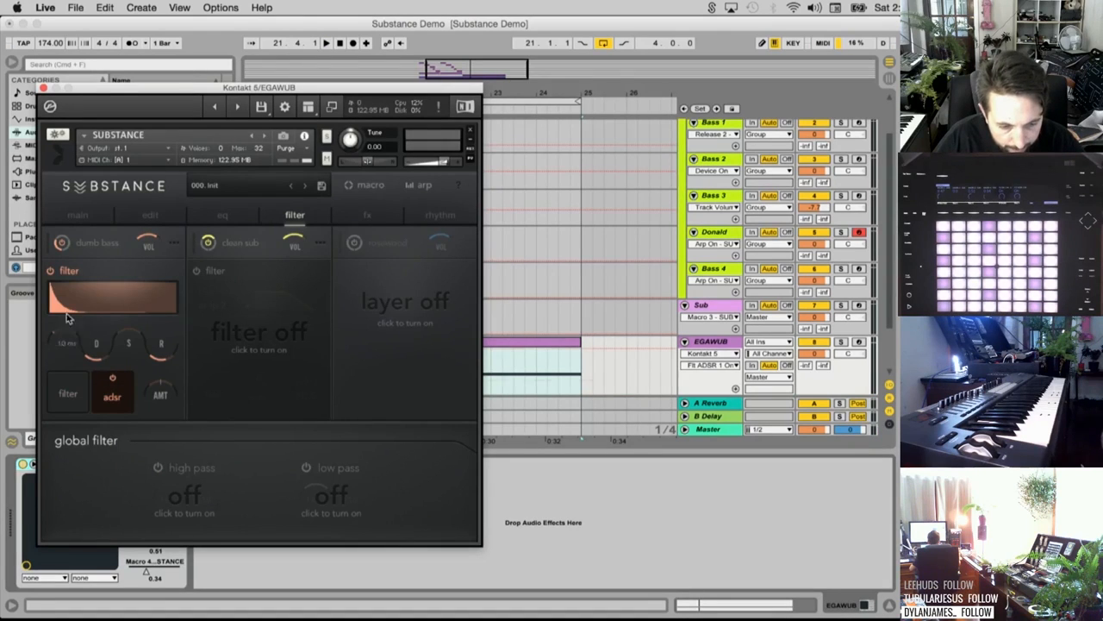
left_click_drag(67, 318, 70, 287)
left_click_drag(159, 387, 158, 132)
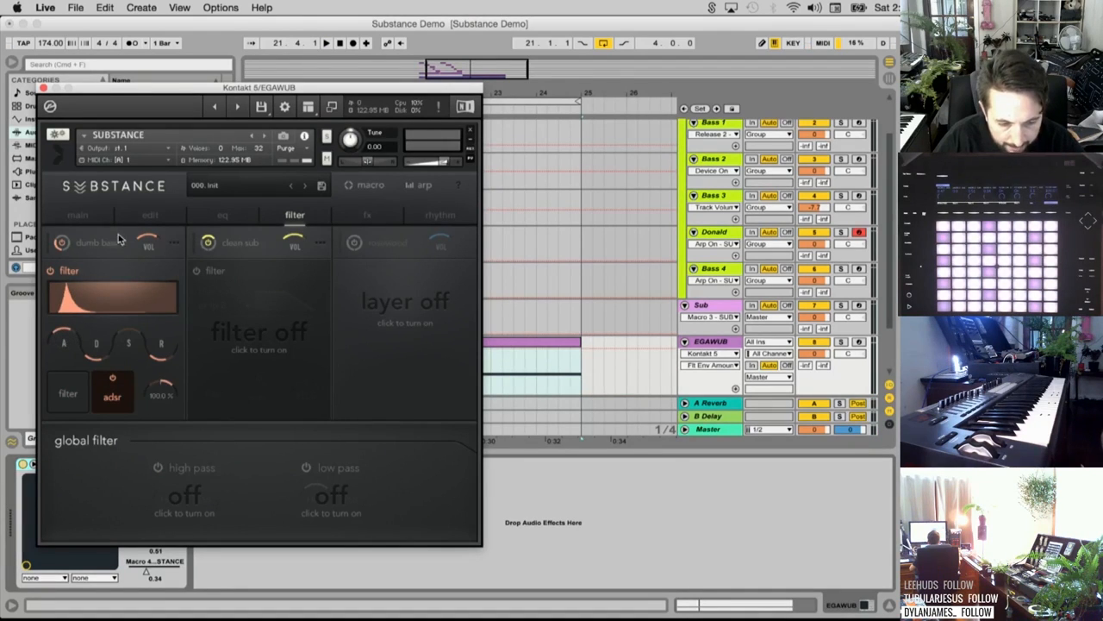
Audition the dumb bass filter, lengthen its envelope attack further and lower the filter cutoff
key("space")
left_click_drag(66, 338, 66, 322)
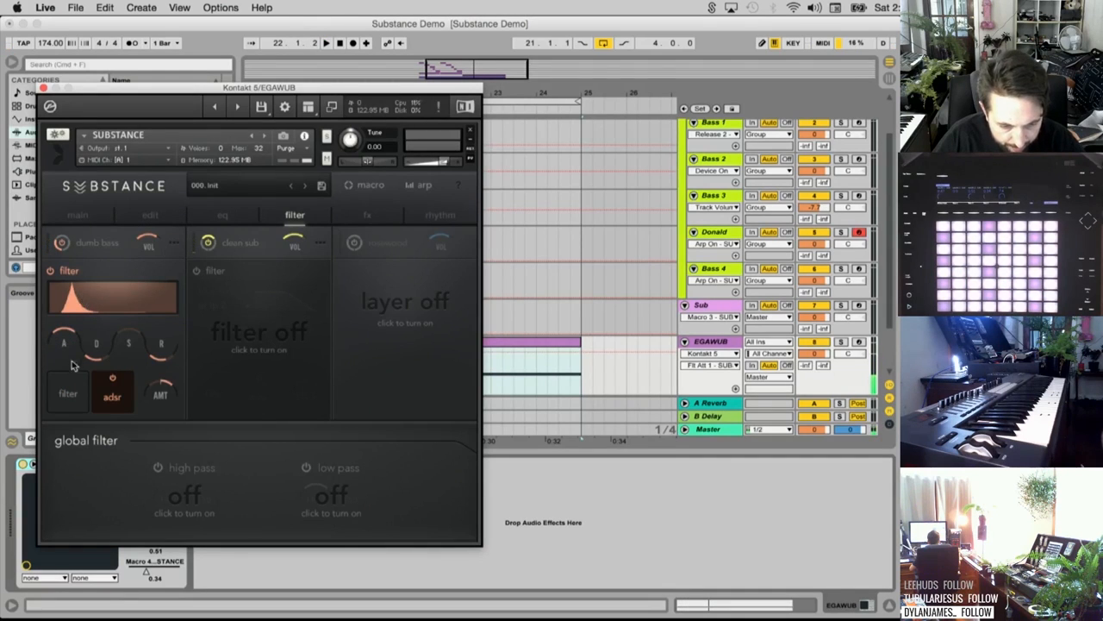
left_click(69, 395)
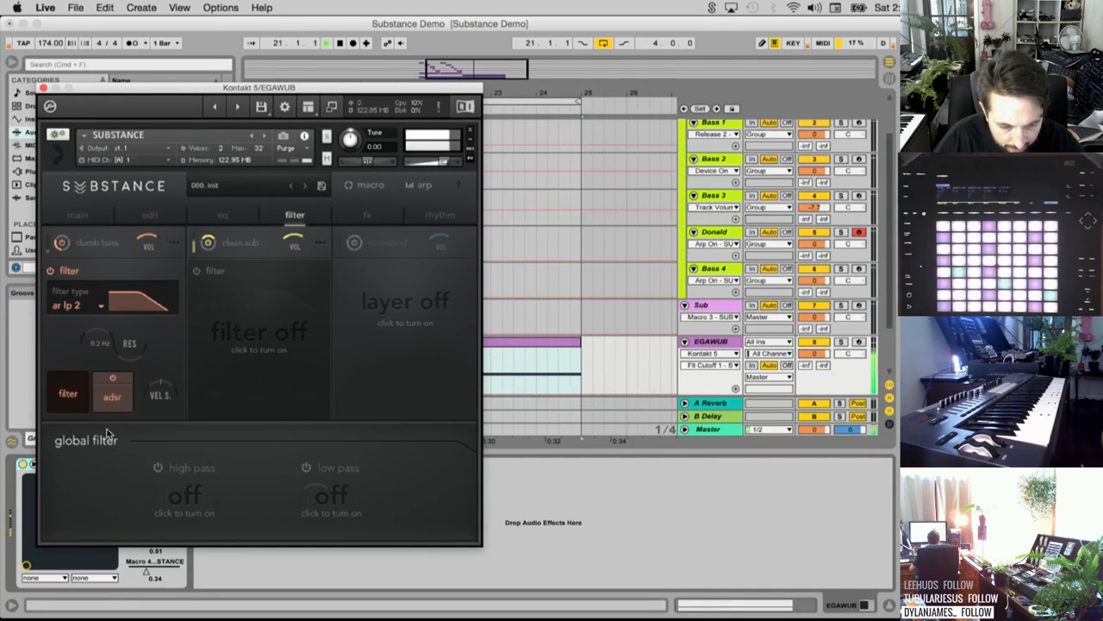
Shorten the dumb bass filter envelope's attack slightly and audition the result in repeated playback
left_click(104, 401)
mouse_move(67, 347)
left_mouse_down()
mouse_move(66, 394)
mouse_move(69, 345)
left_mouse_up()
key("space")
key("space")
key("space")
key("space")
key("space")
key("space")
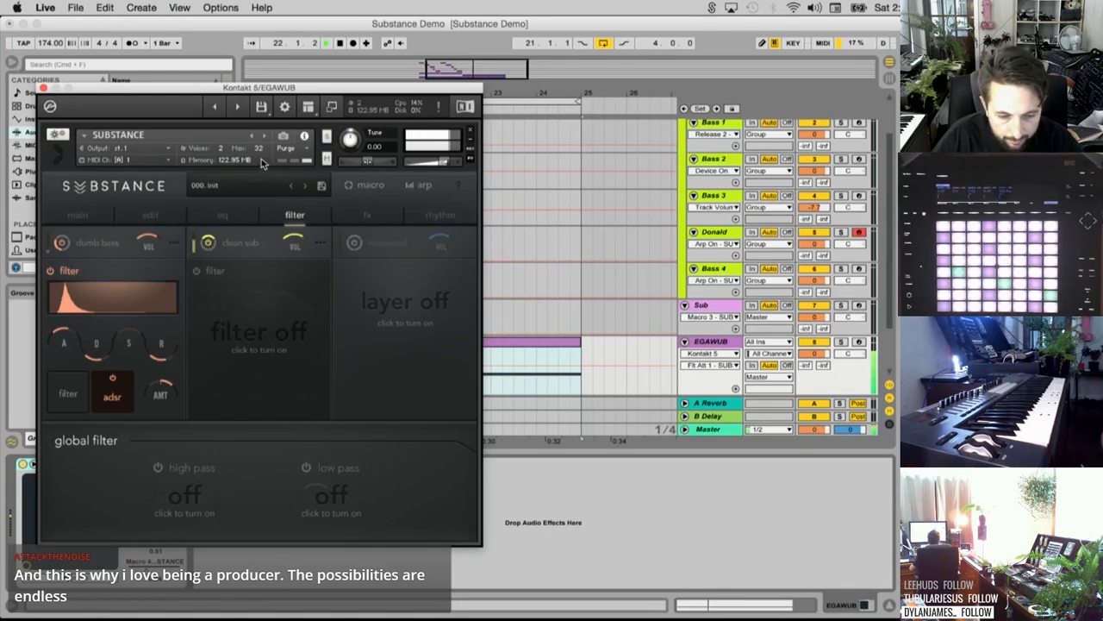
Turn on a reverb effect for the dumb bass layer and adjust its pre-delay and size
left_click(362, 217)
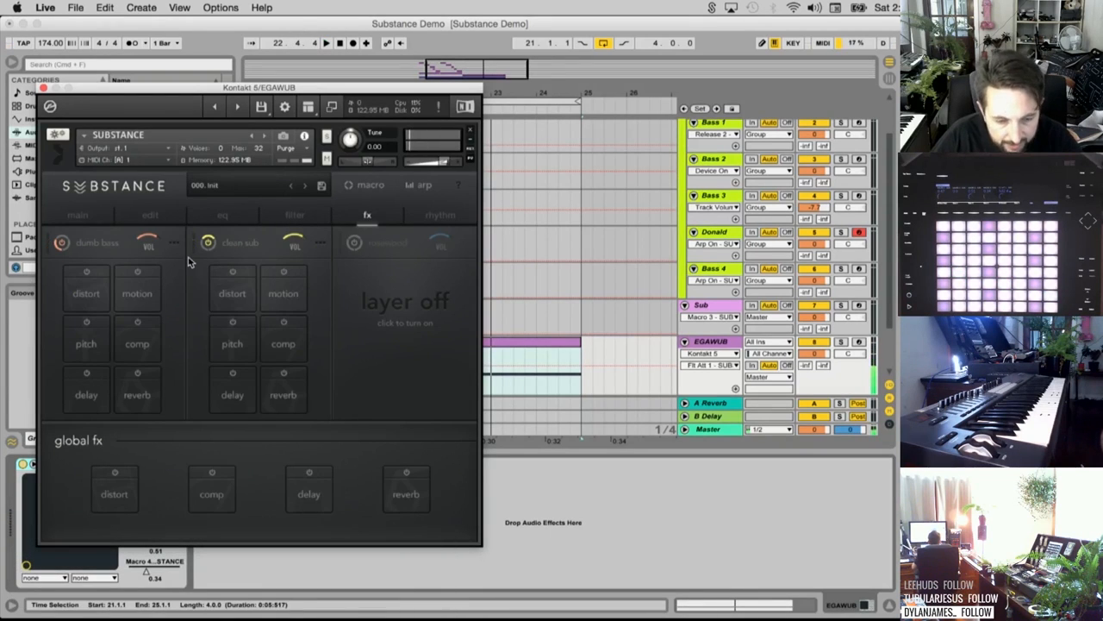
left_click(138, 394)
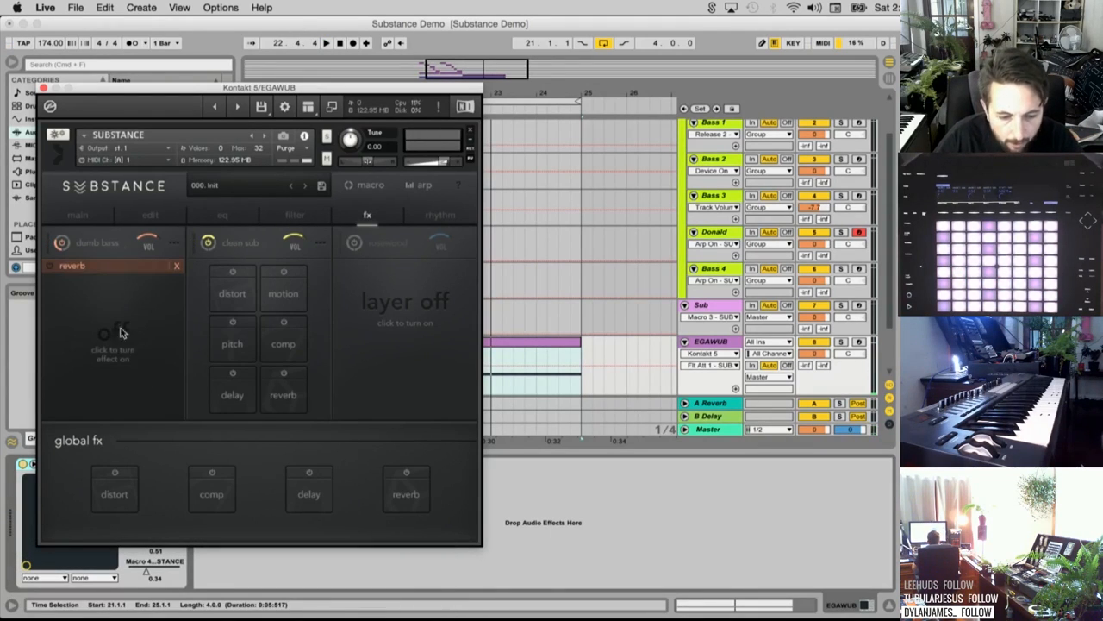
left_click(80, 326)
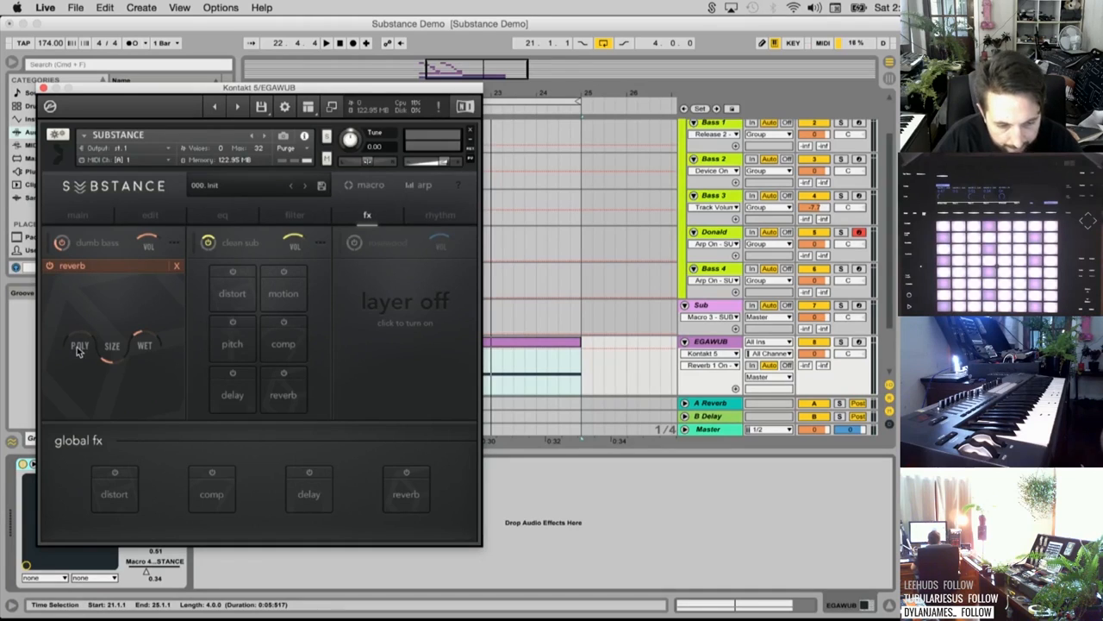
left_click_drag(79, 355, 118, 268)
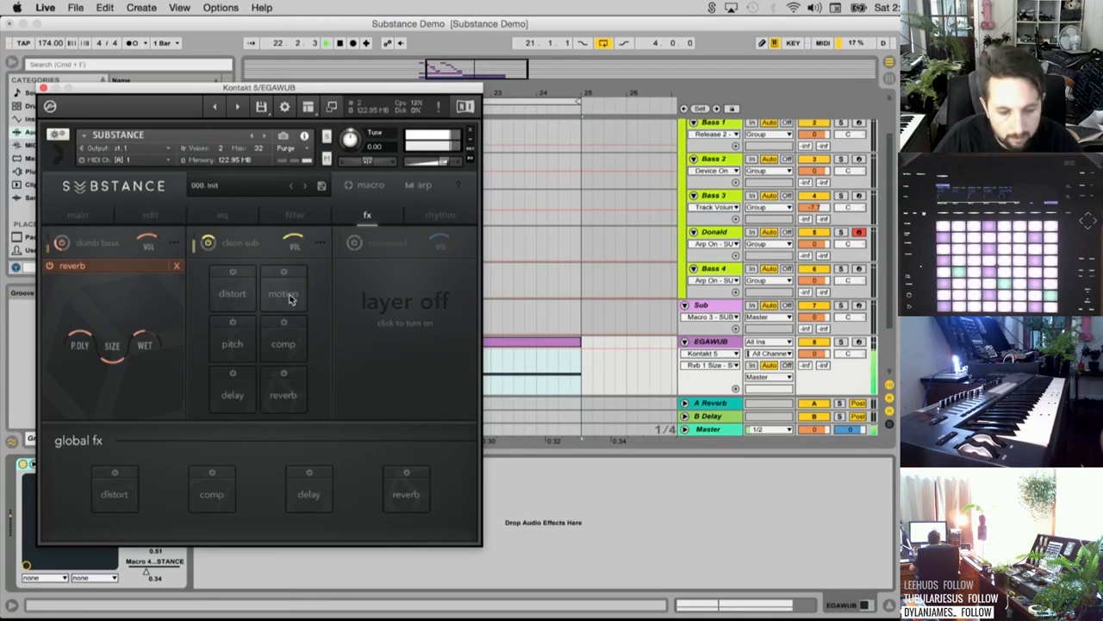
left_click(176, 265)
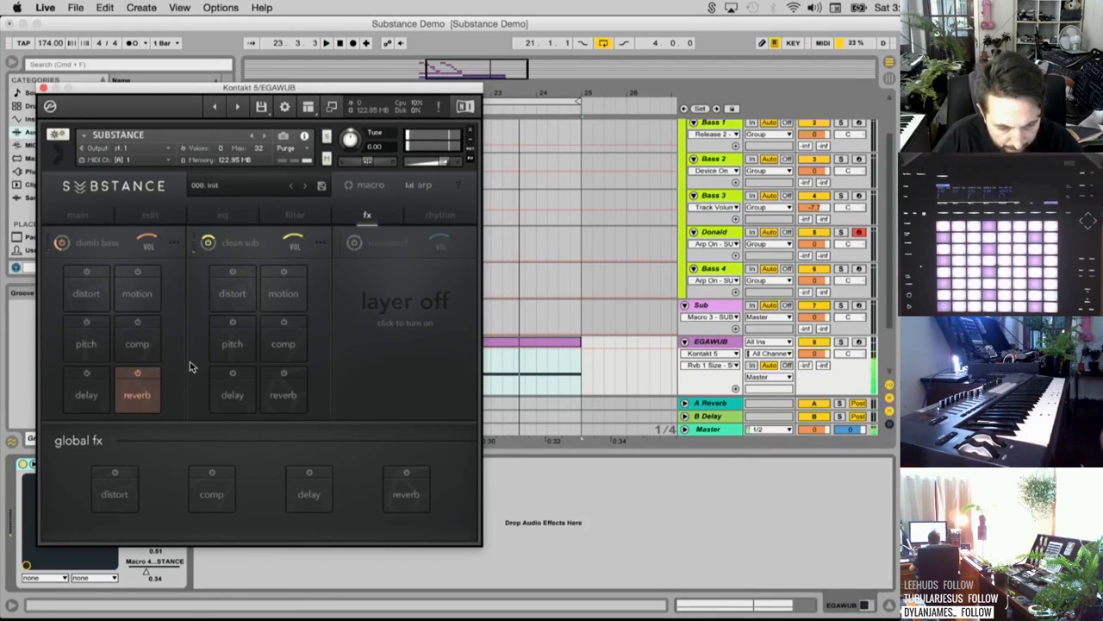
Add a phaser motion effect to the dumb bass layer, adjust its speed, phase and wet amount, and audition it
left_click(137, 297)
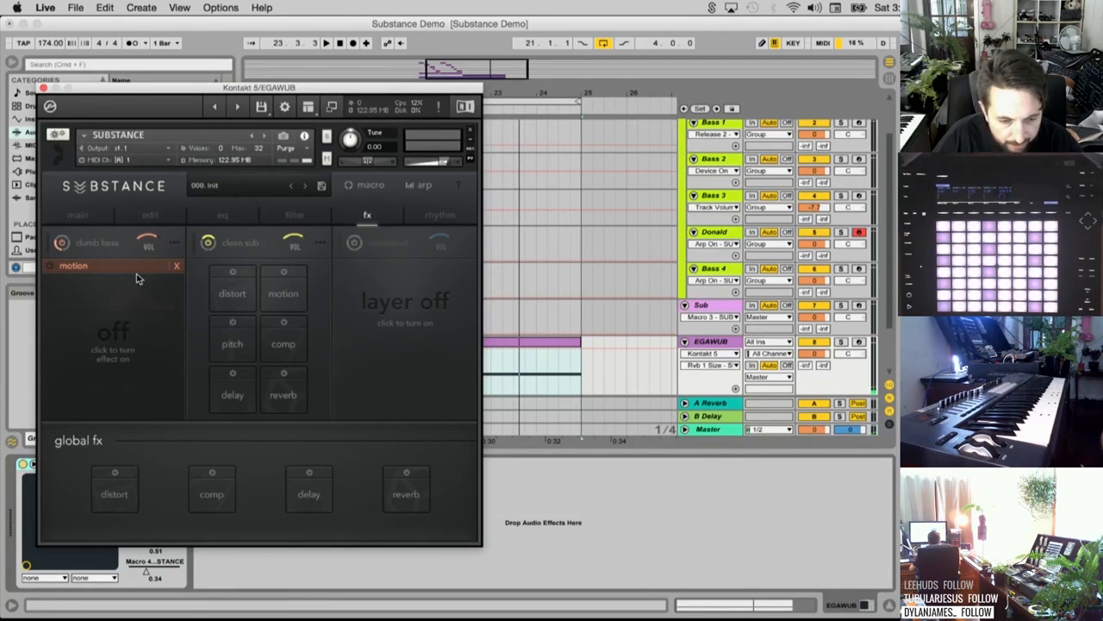
left_click(50, 266)
left_click(73, 306)
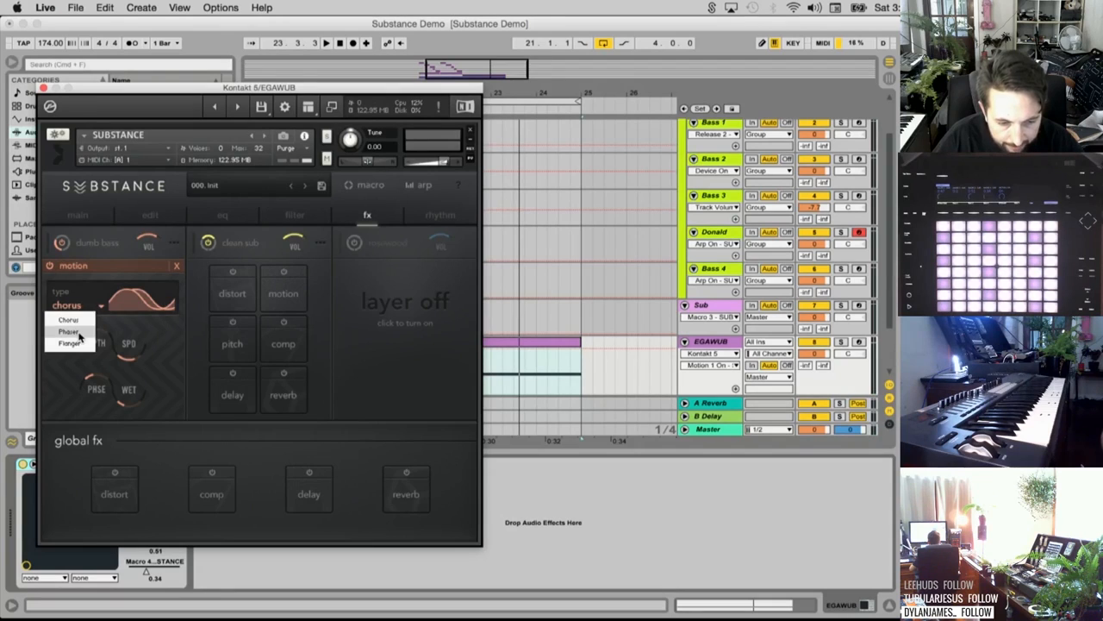
left_click(67, 332)
left_click_drag(128, 347, 91, 231)
left_click_drag(105, 387, 128, 381)
key("space")
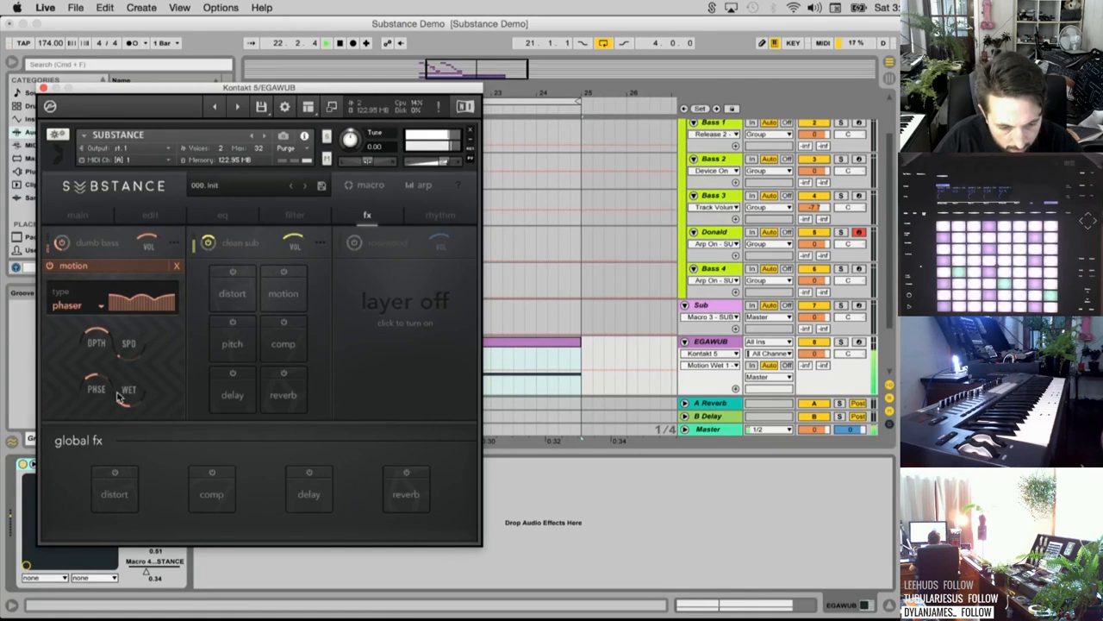
left_click(176, 266)
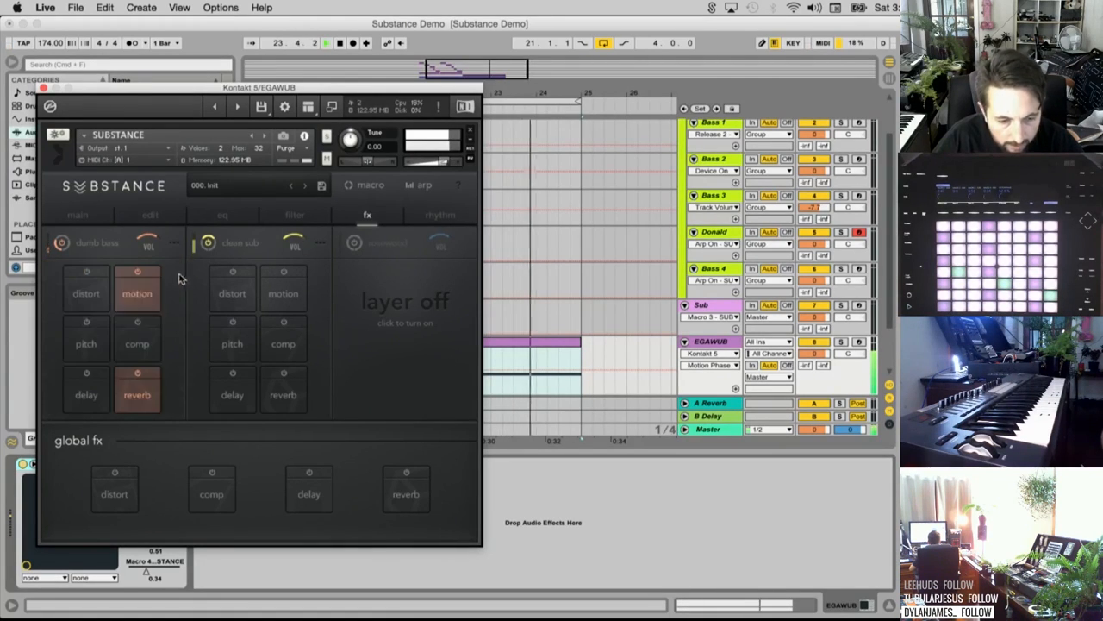
key("space")
Raise the dumb bass filter envelope's sustain to 0.0 dB and audition it
left_click(295, 215)
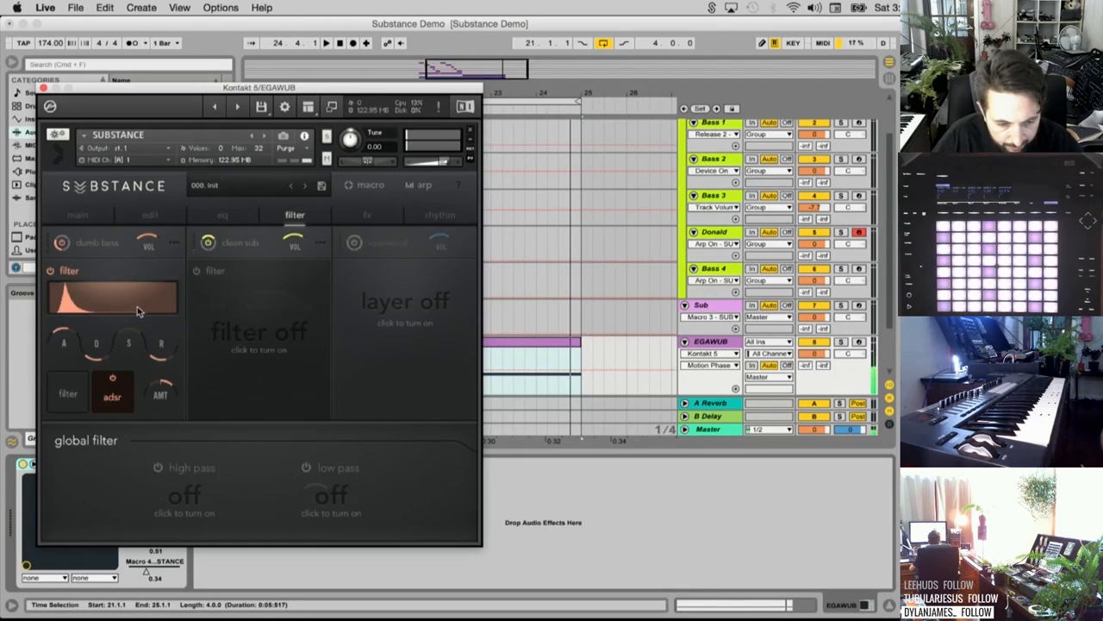
left_click_drag(121, 351, 125, 207)
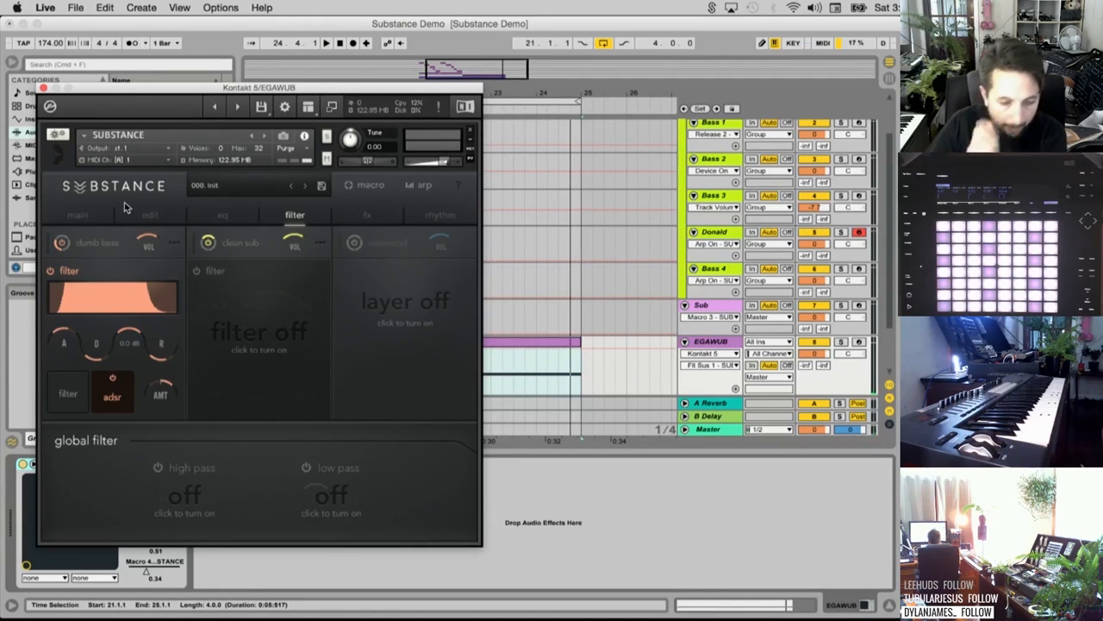
key("space")
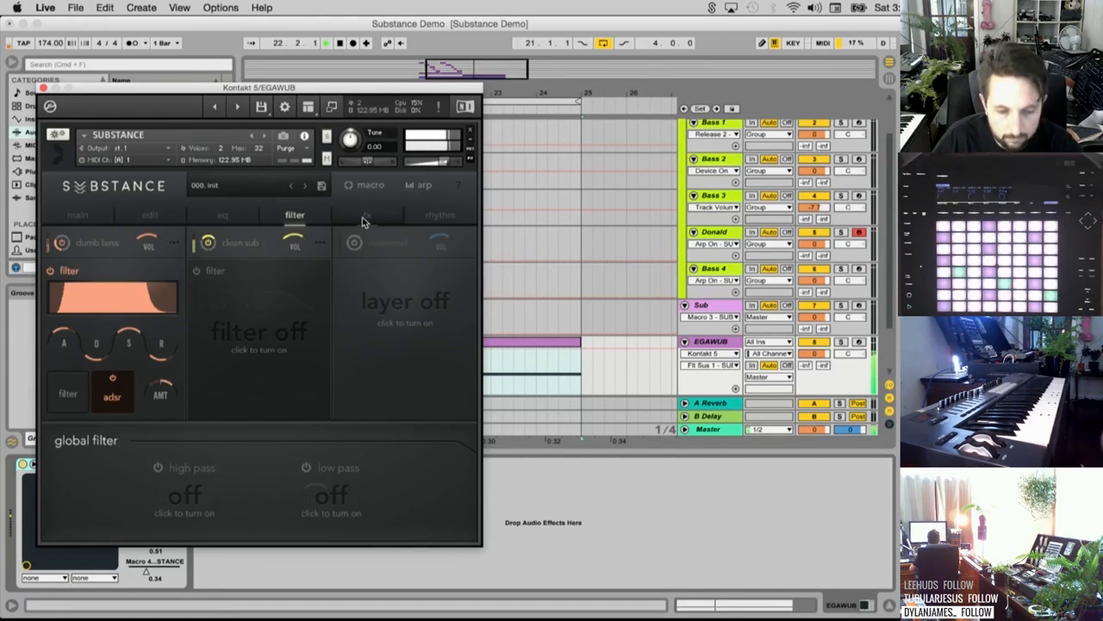
Send the rhythm modulation to the dumb bass layer's cutoff, raising the amount while soloing the EGAWUB track
left_click(441, 217)
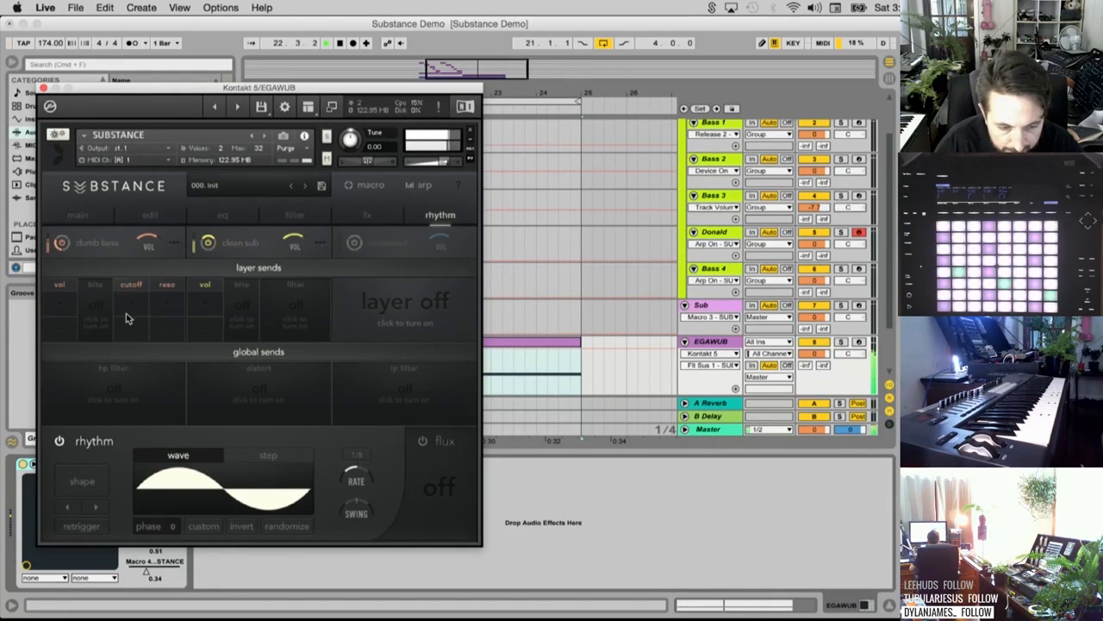
left_click_drag(129, 317, 130, 273)
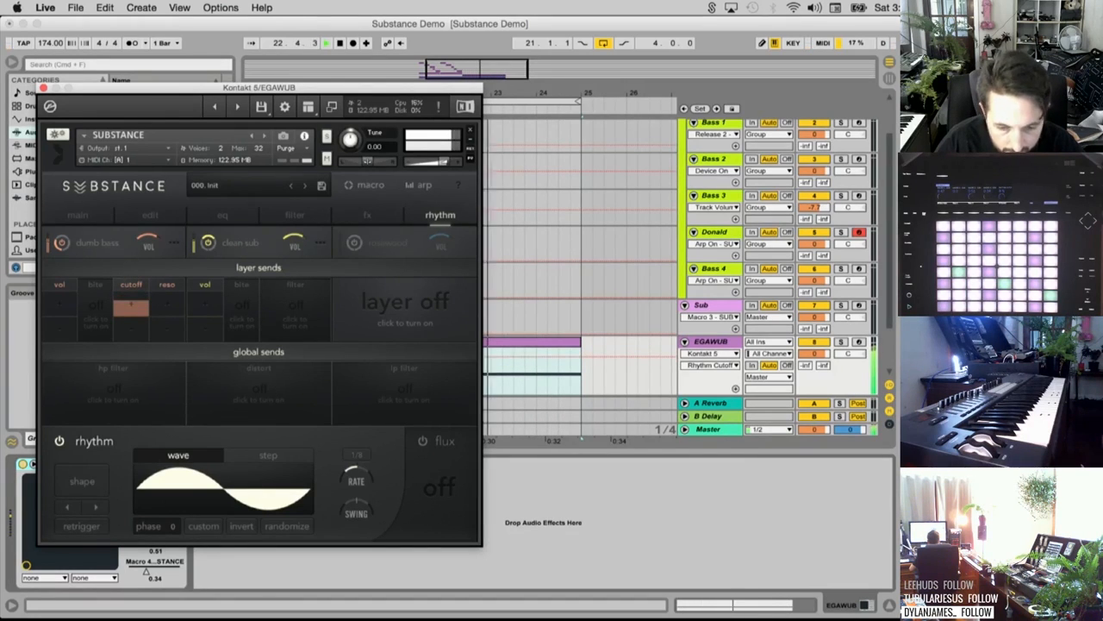
left_click(840, 342)
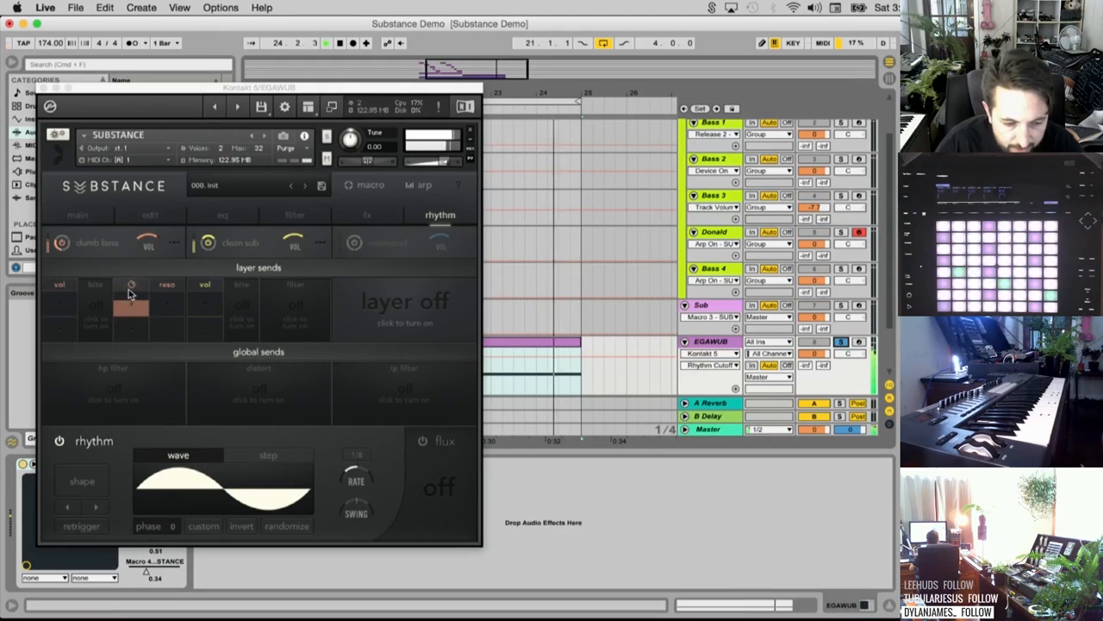
left_click_drag(130, 296, 130, 288)
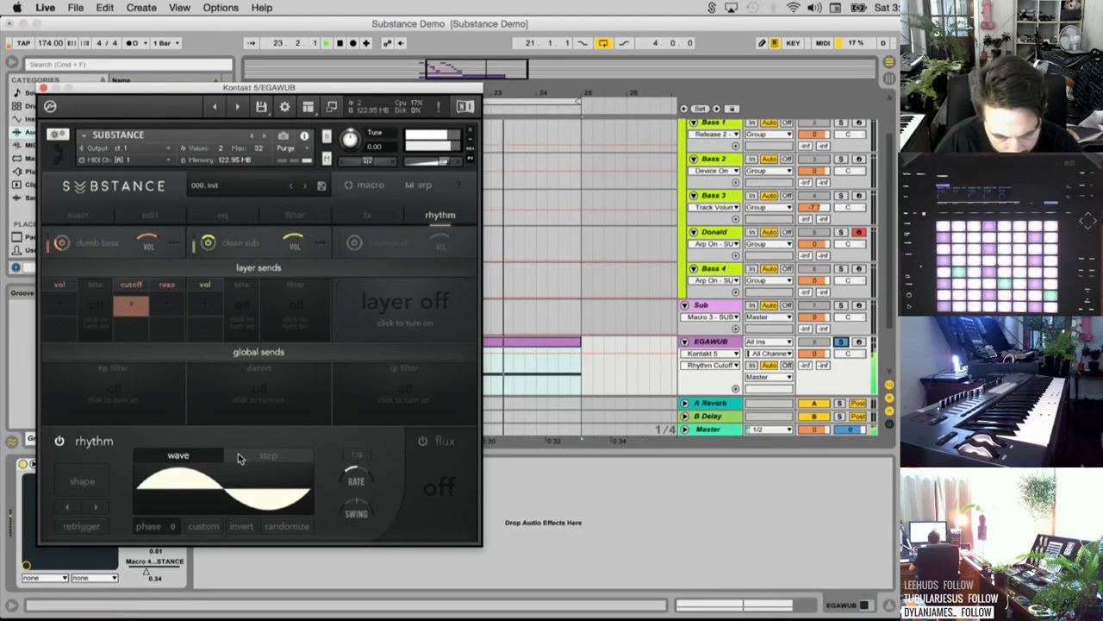
Set the rhythm rate to 1/4, keeping the wave mode, and audition the modulated bass
left_click_drag(356, 483, 362, 489)
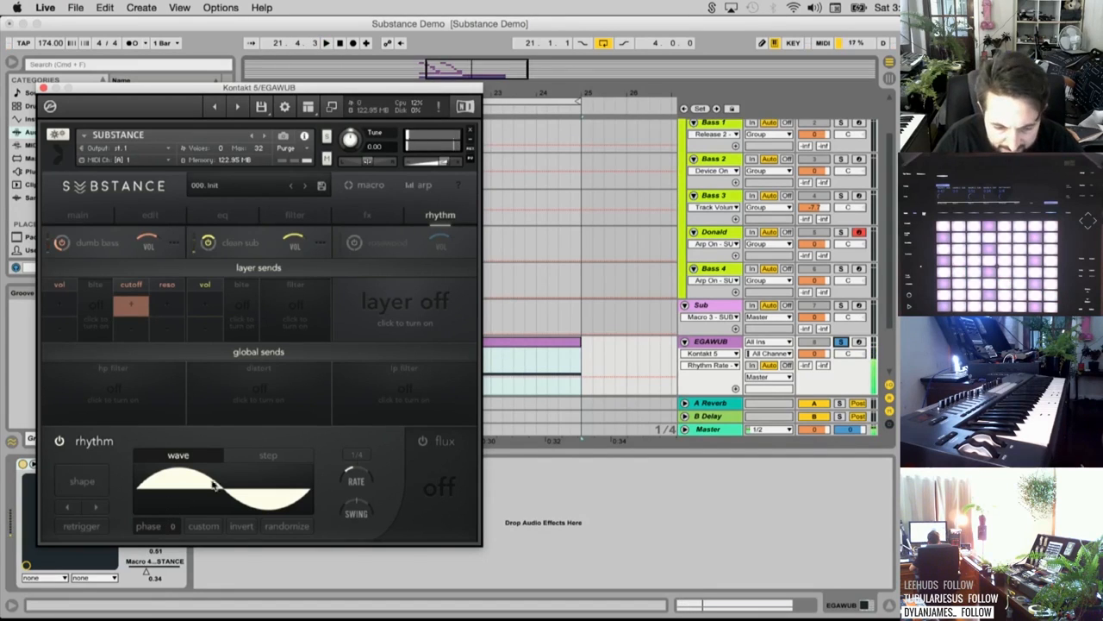
left_click(240, 455)
left_click(196, 460)
key("space")
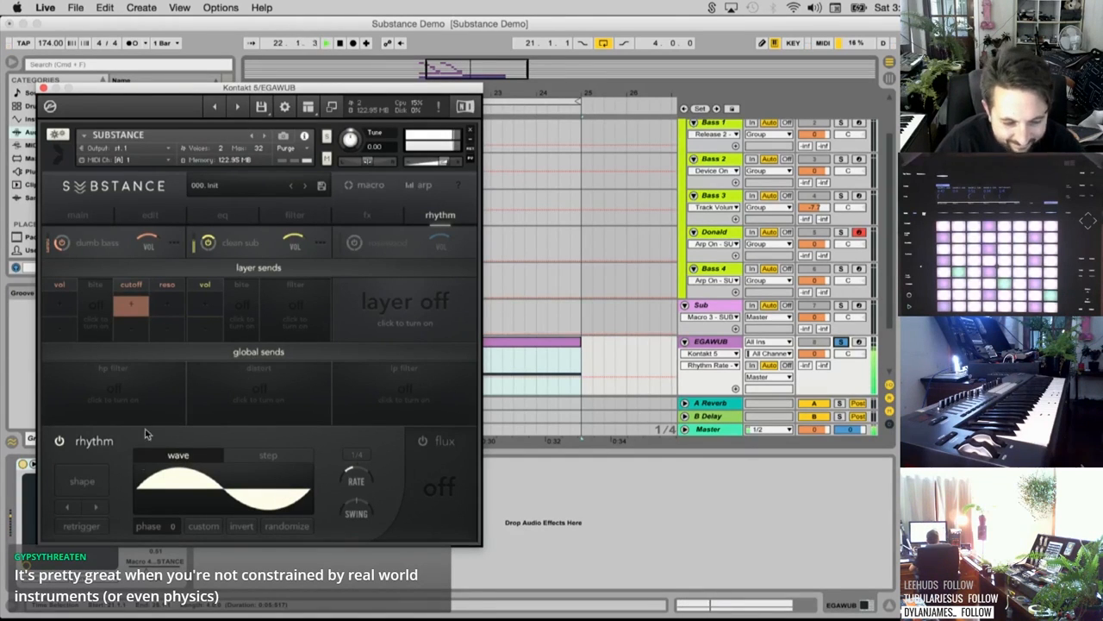
Try the simple triangle wave shape for the rhythm modulation and return to the sine wave
left_click(82, 481)
left_click(207, 280)
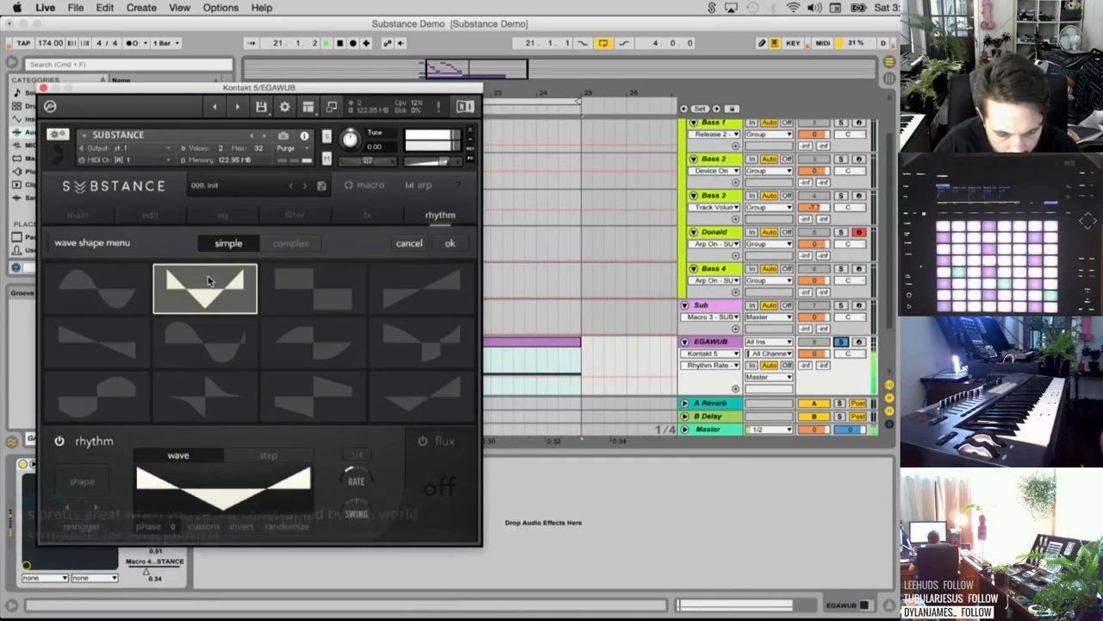
left_click(134, 300)
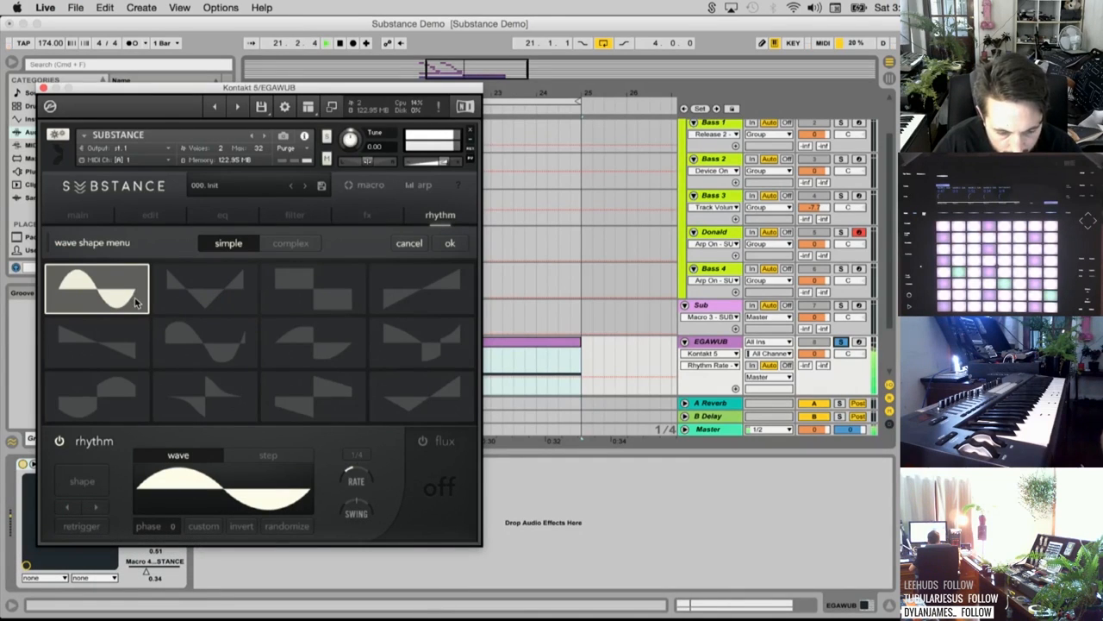
Lower the dumb bass filter envelope's sustain and audition it with the rhythm modulation on the cutoff
left_click(240, 221)
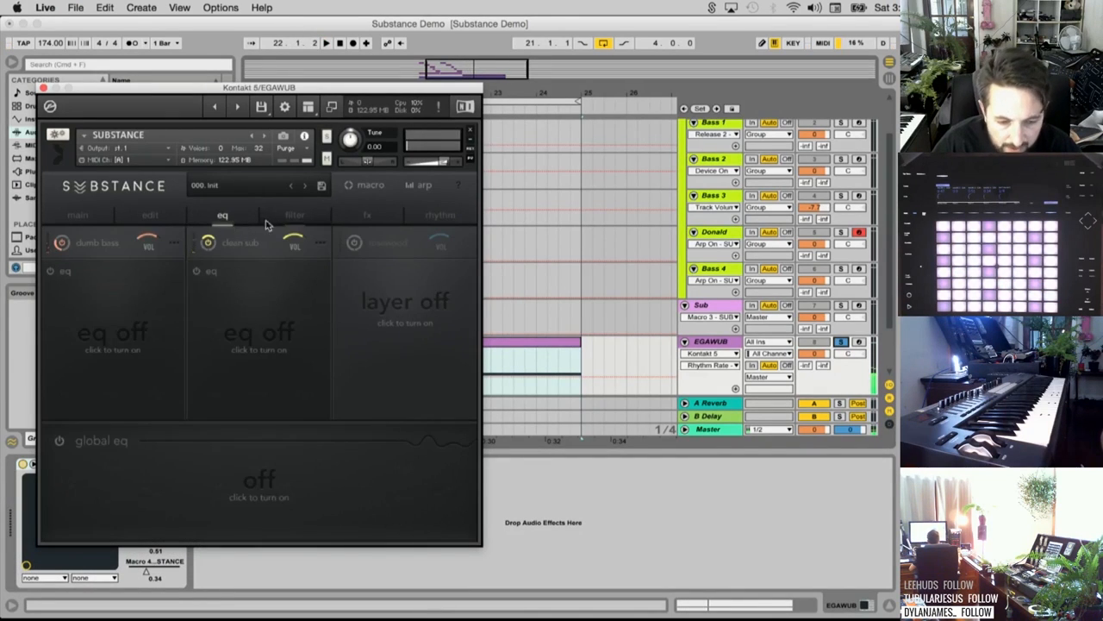
left_click(273, 219)
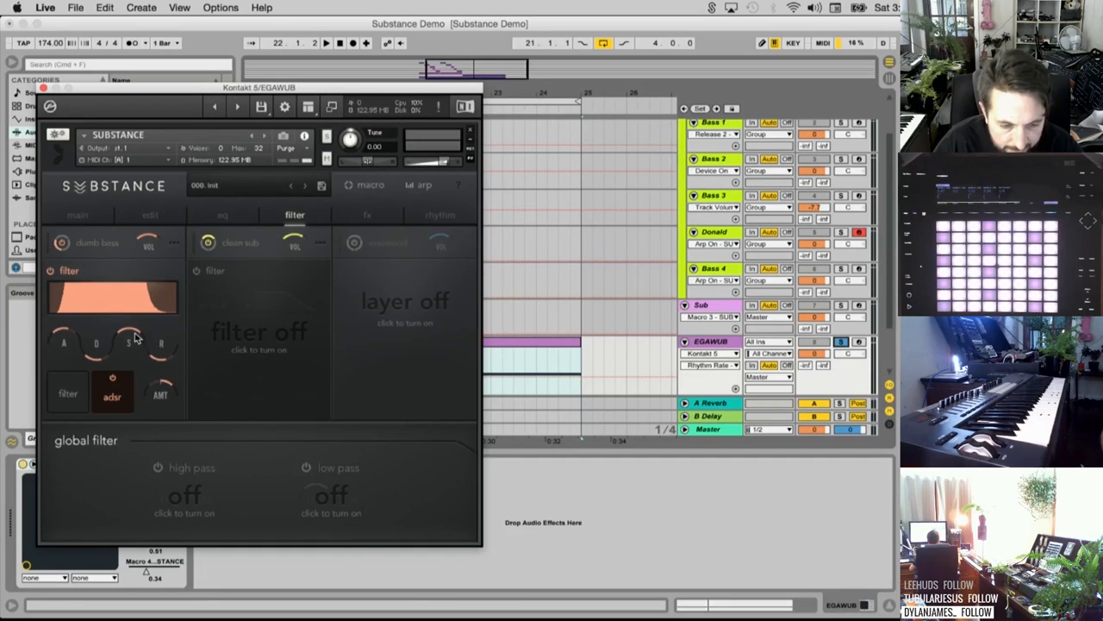
left_click_drag(133, 337, 138, 451)
left_click(442, 215)
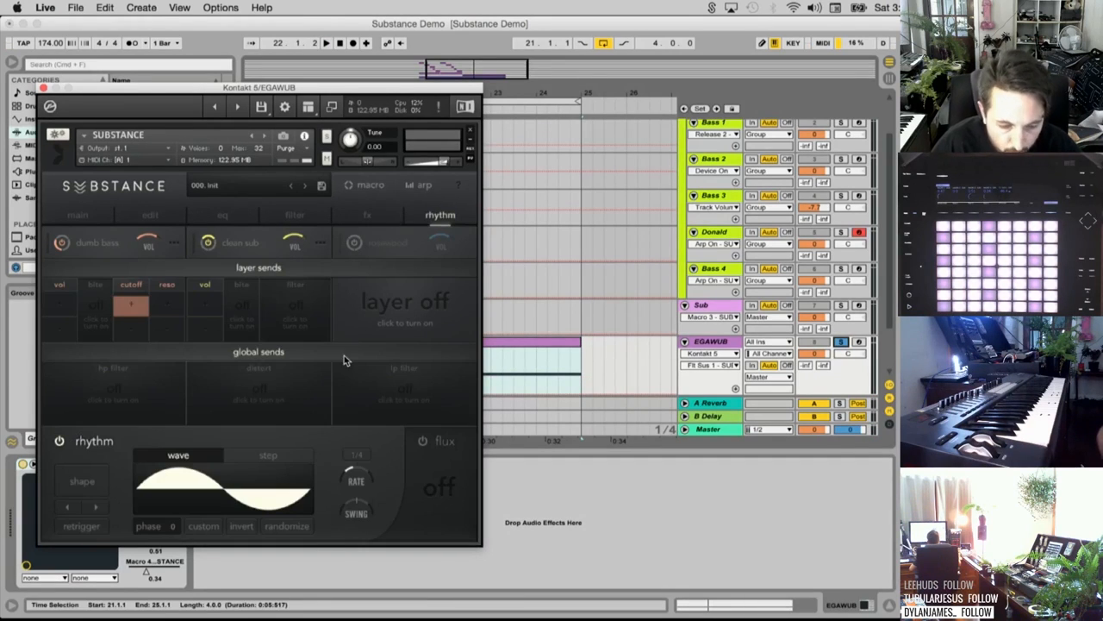
key("space")
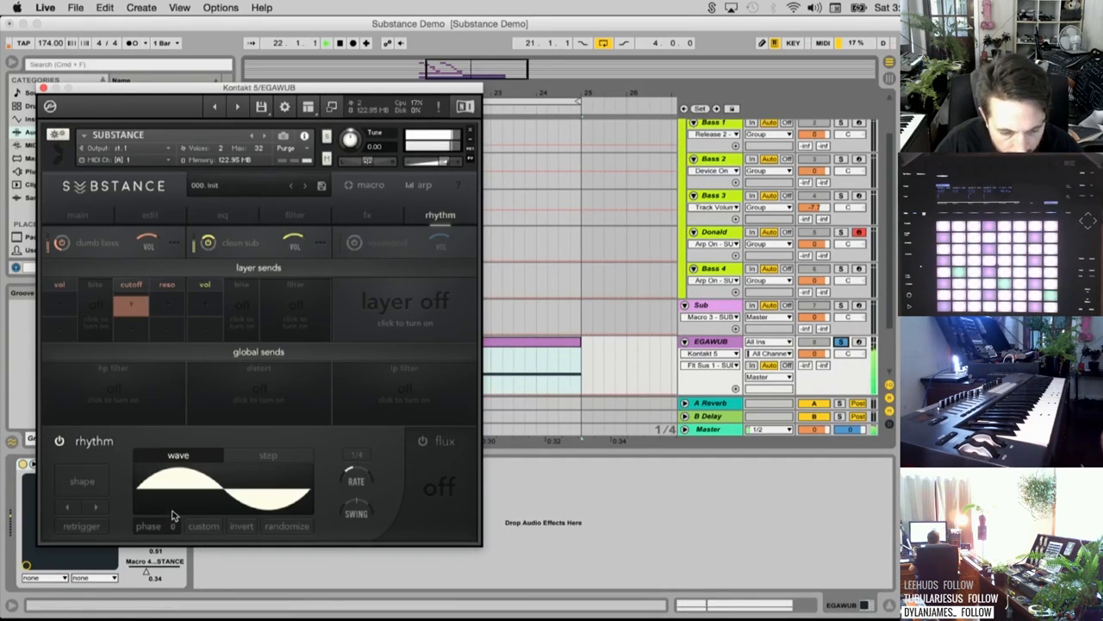
Compare the EGAWUB bass soloed and in the full mix during playback
left_click(842, 343)
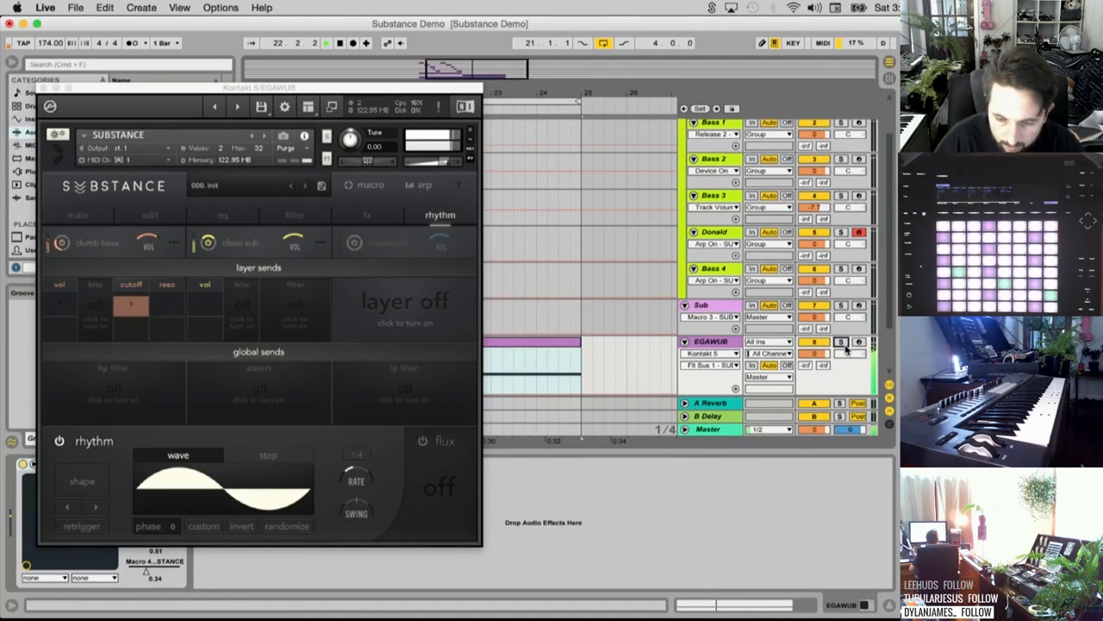
left_click(842, 343)
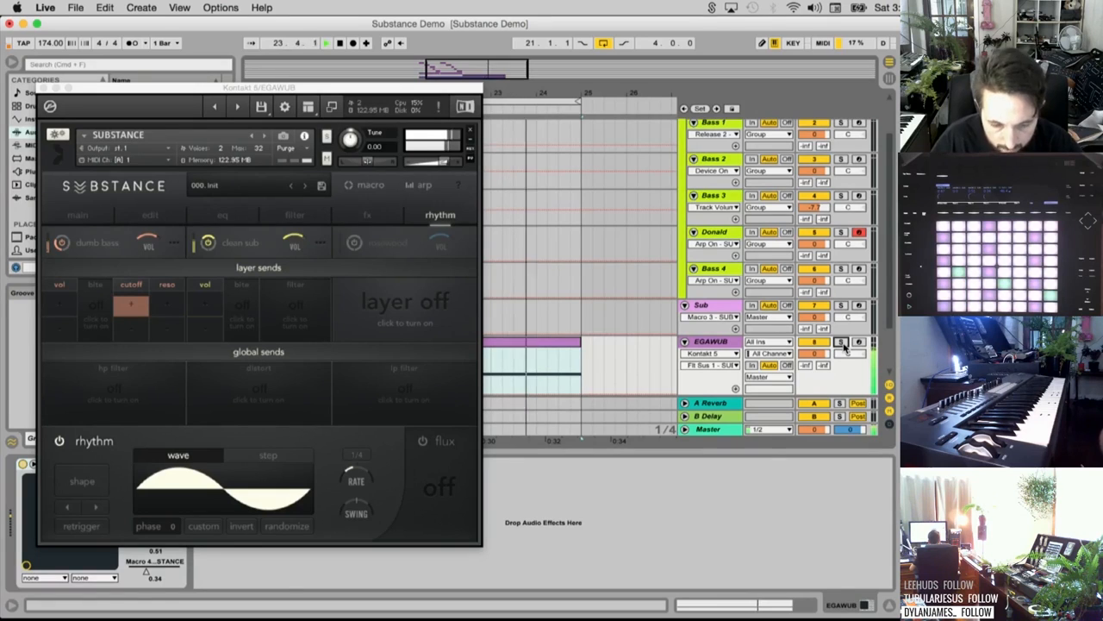
left_click(177, 527)
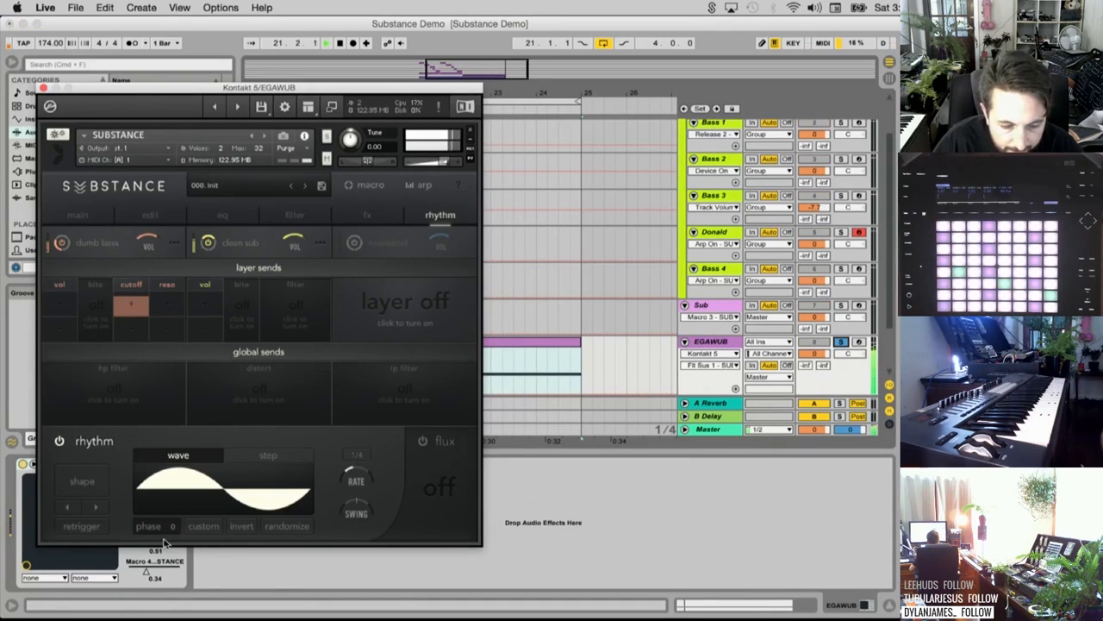
left_click(842, 342)
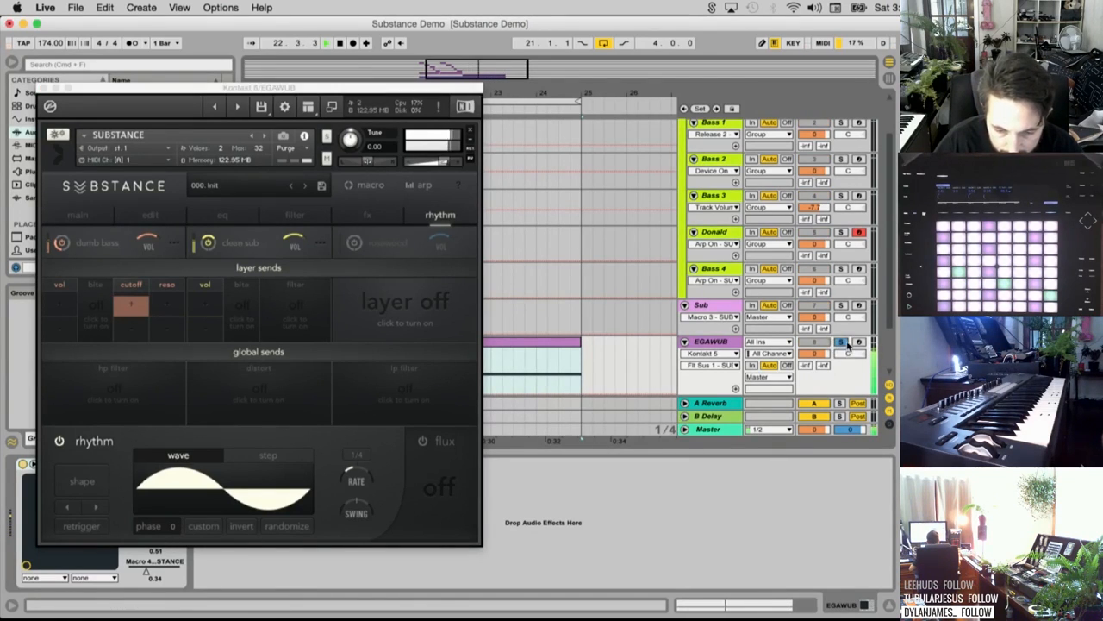
Make the rhythm wave custom, shift its phase to 138, and solo the EGAWUB bass to audition it
left_click(191, 527)
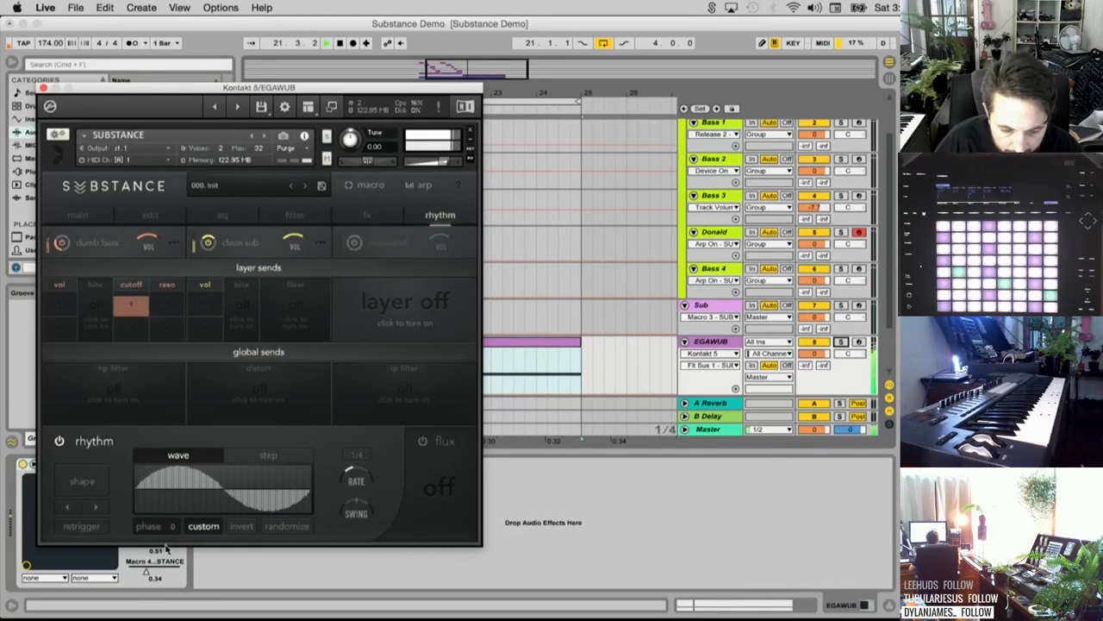
left_click_drag(164, 527, 168, 394)
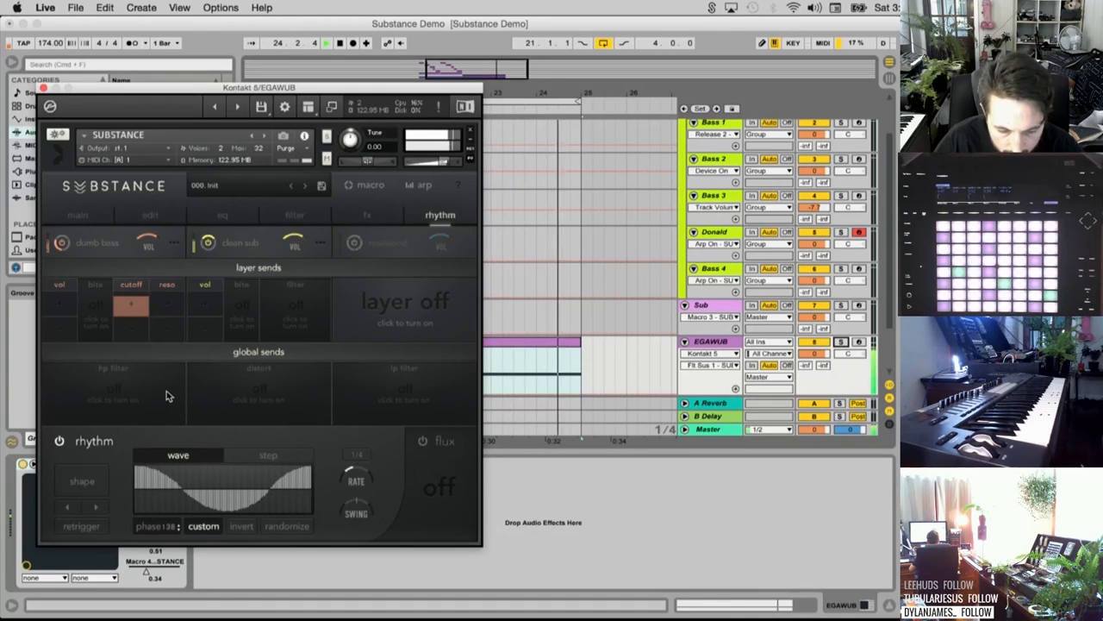
left_click(841, 342)
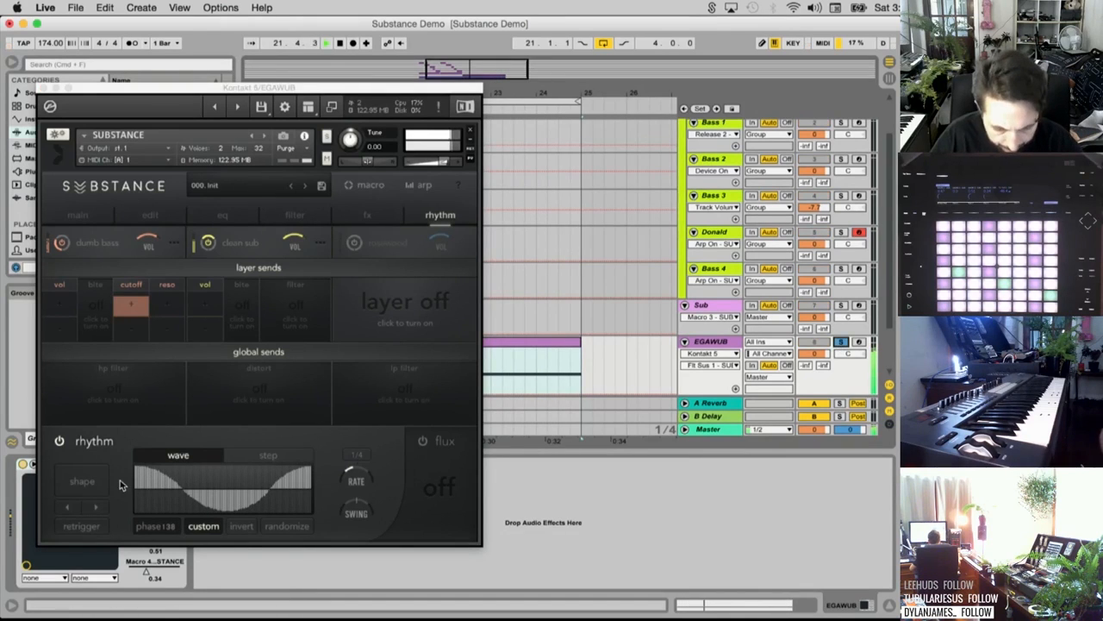
Try the second complex wave shape in the first row for the rhythm modulation and audition it in the full mix
left_click(84, 487)
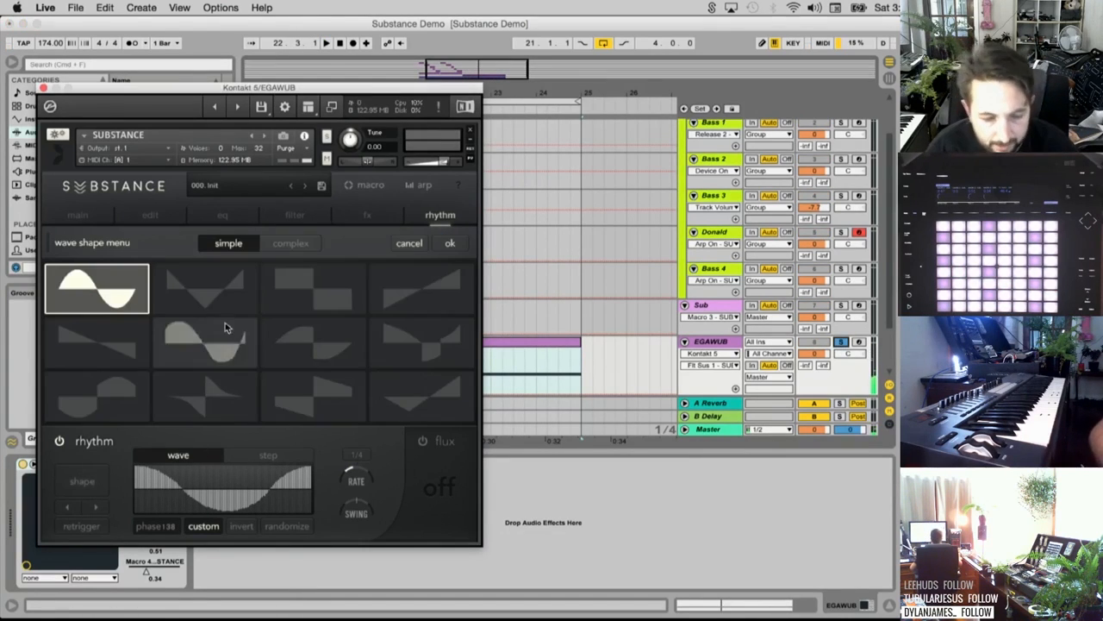
left_click(280, 248)
left_click(205, 288)
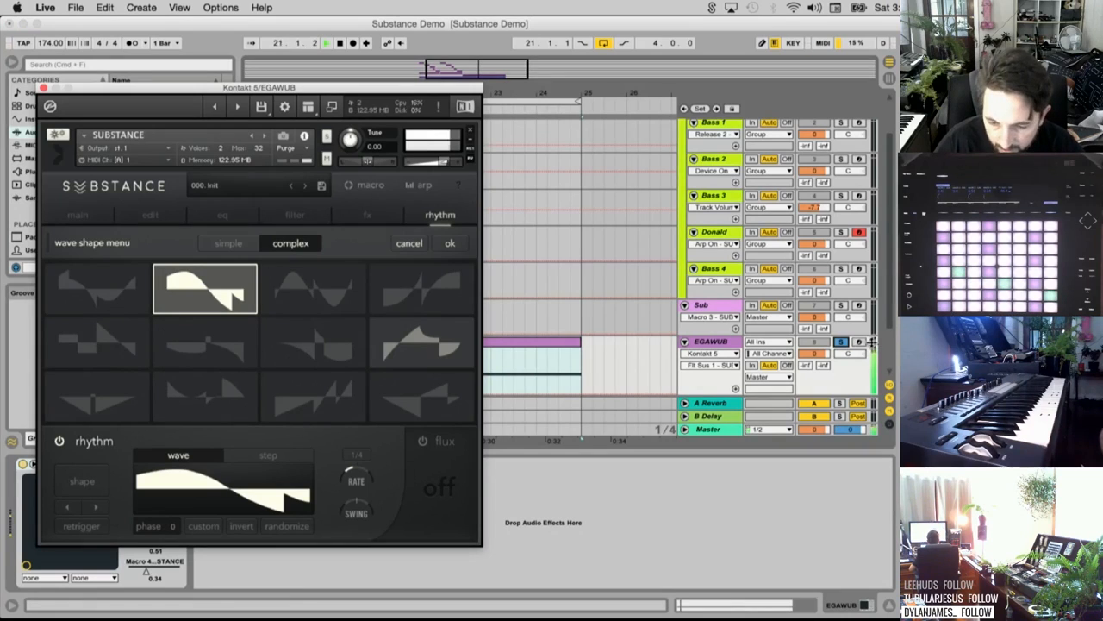
left_click(841, 342)
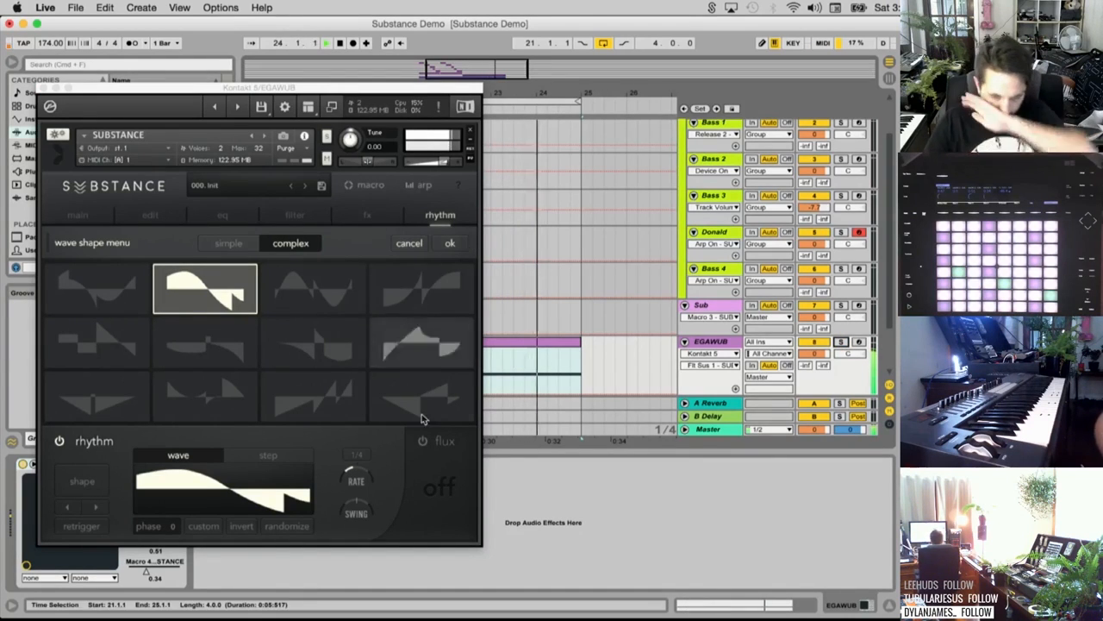
left_click(450, 242)
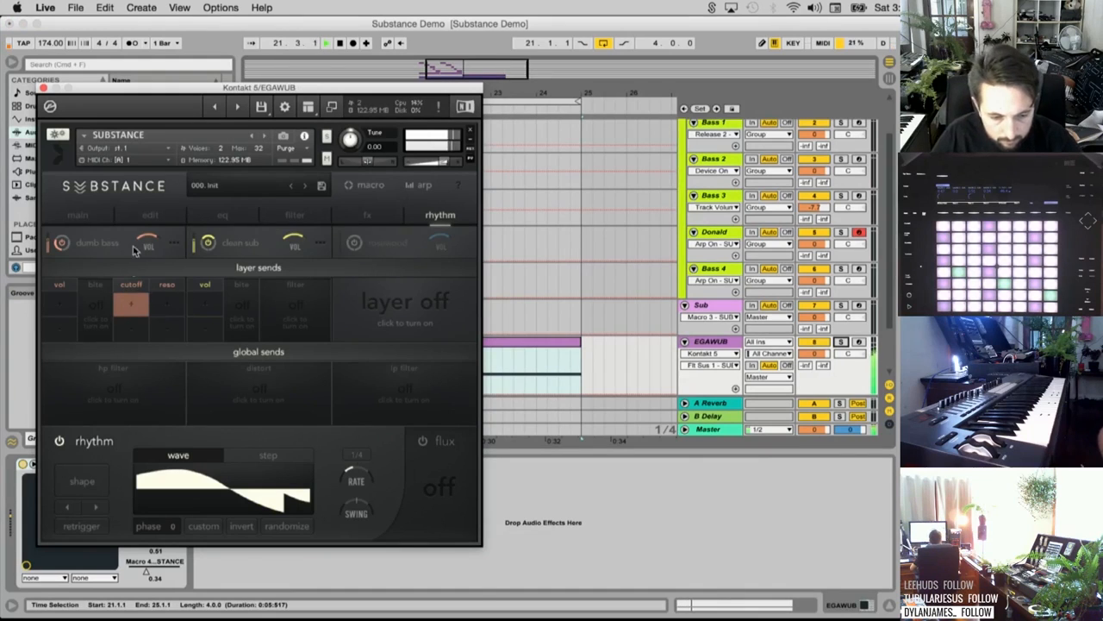
Change the dumb bass filter type to daft lp, adjust its resonance, and solo the EGAWUB bass
left_click(296, 216)
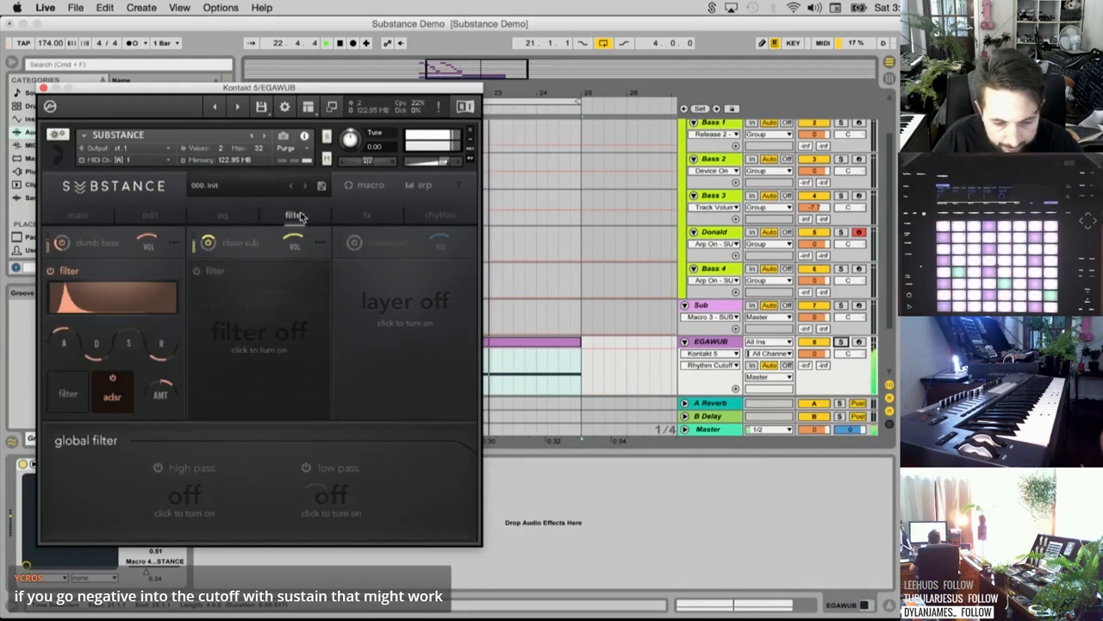
left_click(77, 385)
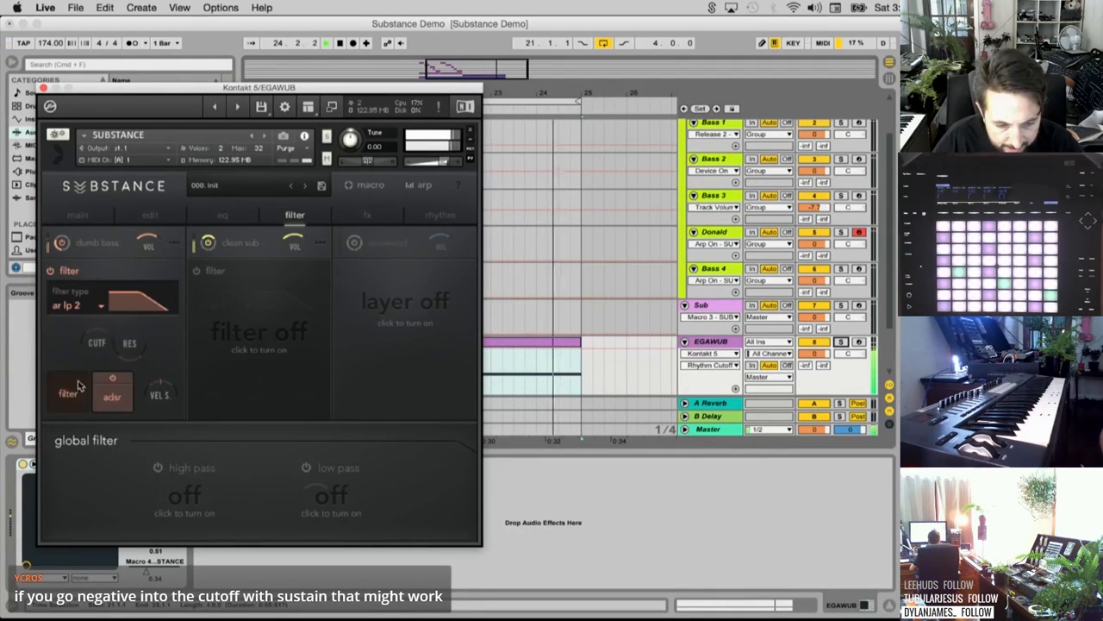
mouse_move(127, 345)
left_mouse_down()
mouse_move(128, 280)
mouse_move(127, 306)
mouse_move(125, 293)
mouse_move(99, 336)
mouse_move(131, 404)
mouse_move(131, 363)
left_mouse_up()
left_click(77, 305)
left_click(69, 351)
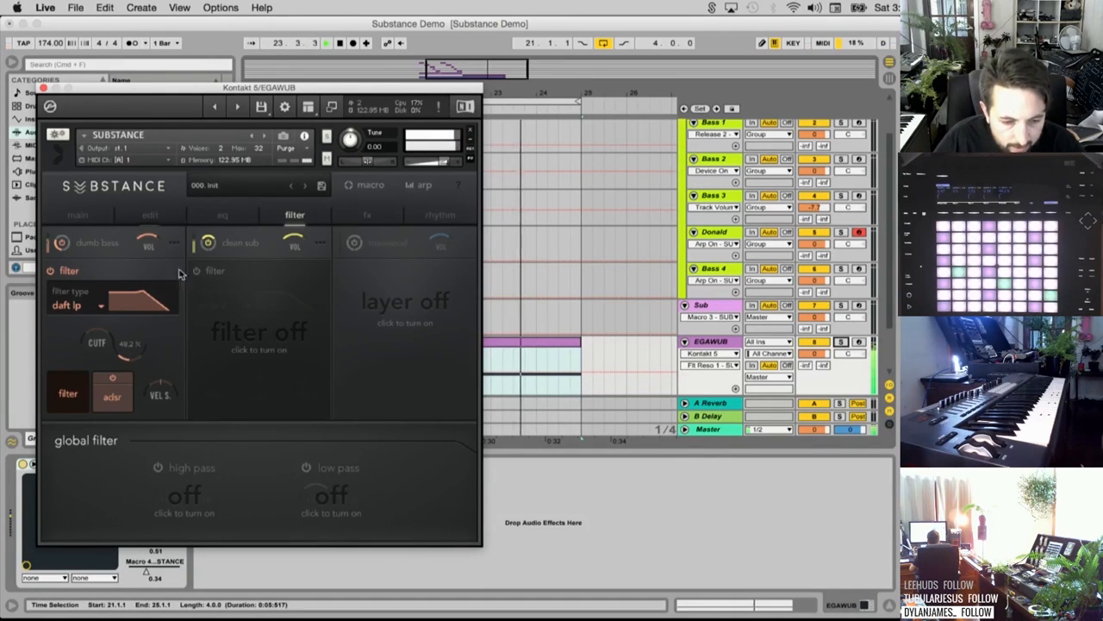
left_click_drag(133, 352, 129, 360)
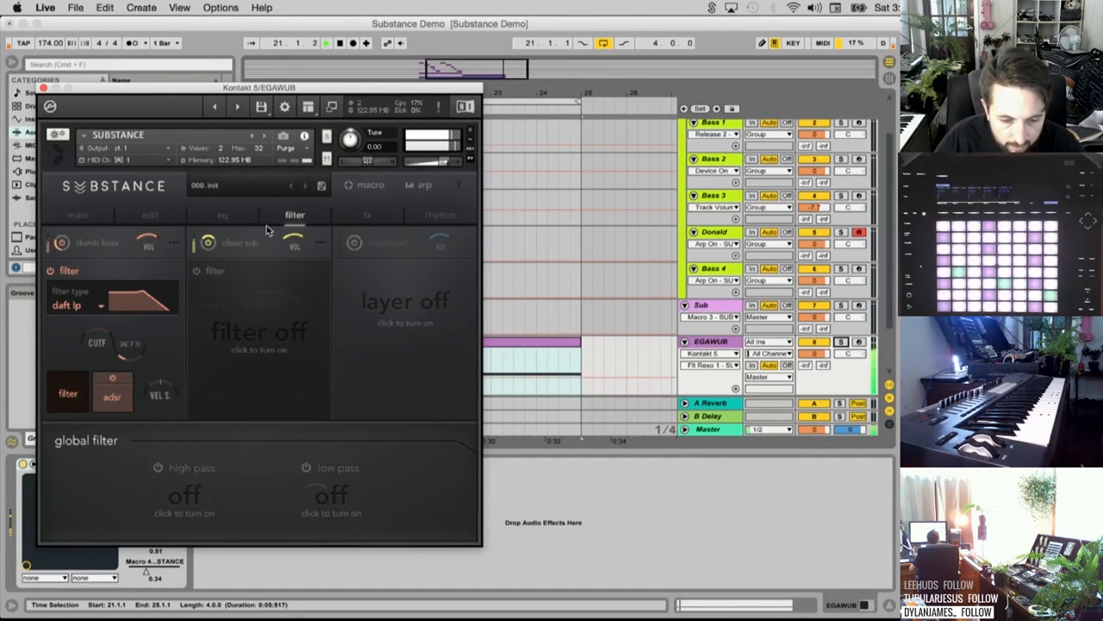
left_click(841, 343)
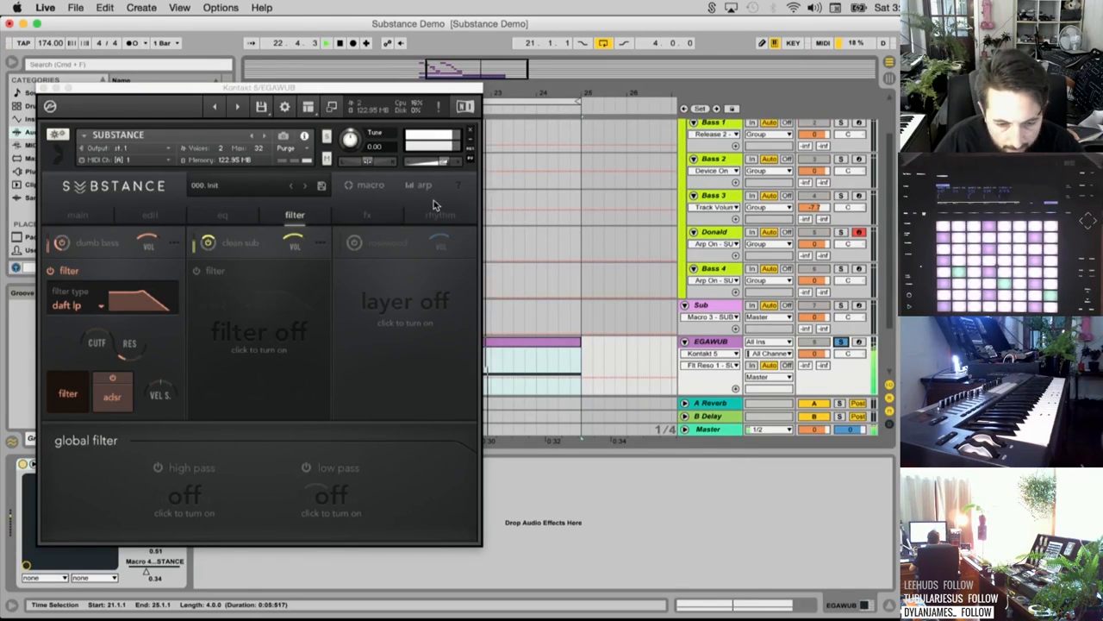
Adjust the size of the reverb on the dumb bass layer
left_click(367, 215)
left_click(141, 387)
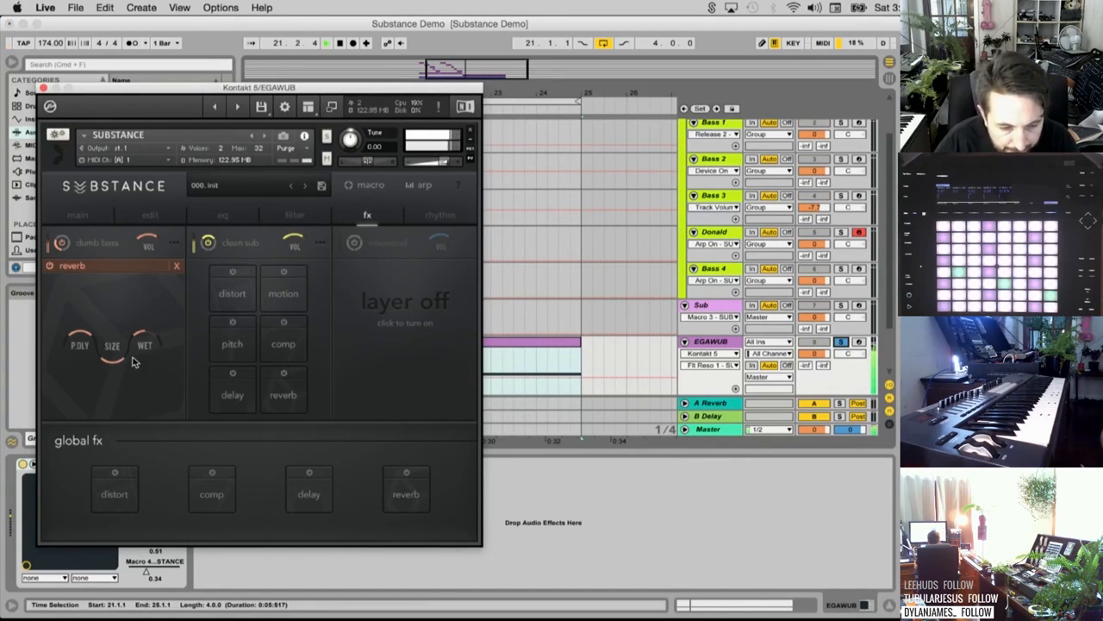
left_click_drag(116, 357, 200, 368)
Set the rhythm rate to 1/2 and apply the complex wave shape with several rising sawtooth ramps
left_click(439, 215)
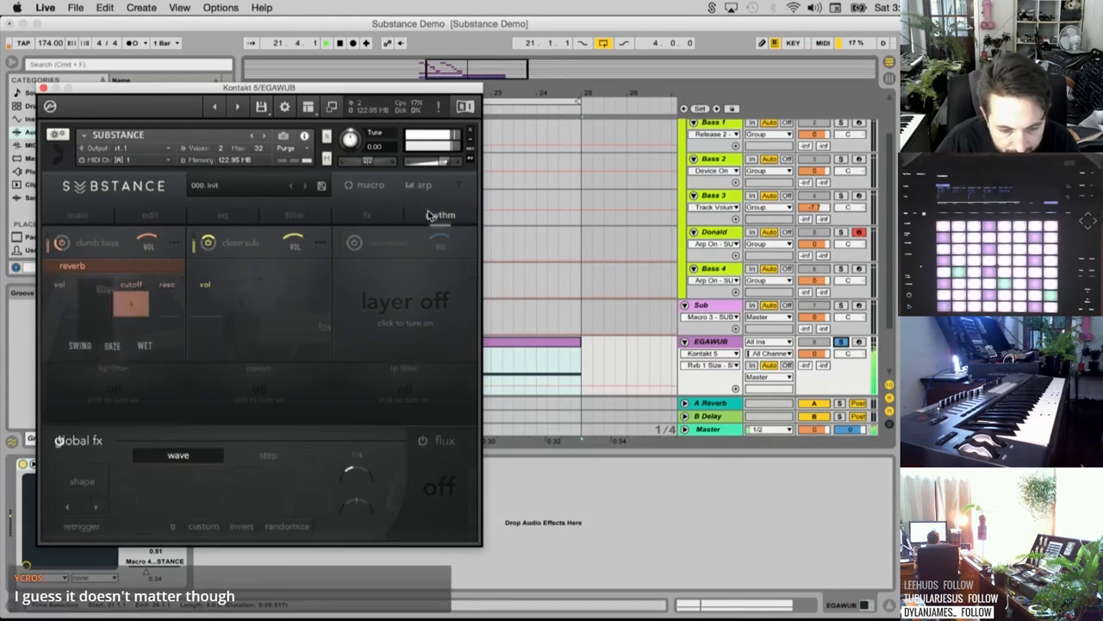
left_click(82, 480)
left_click(313, 289)
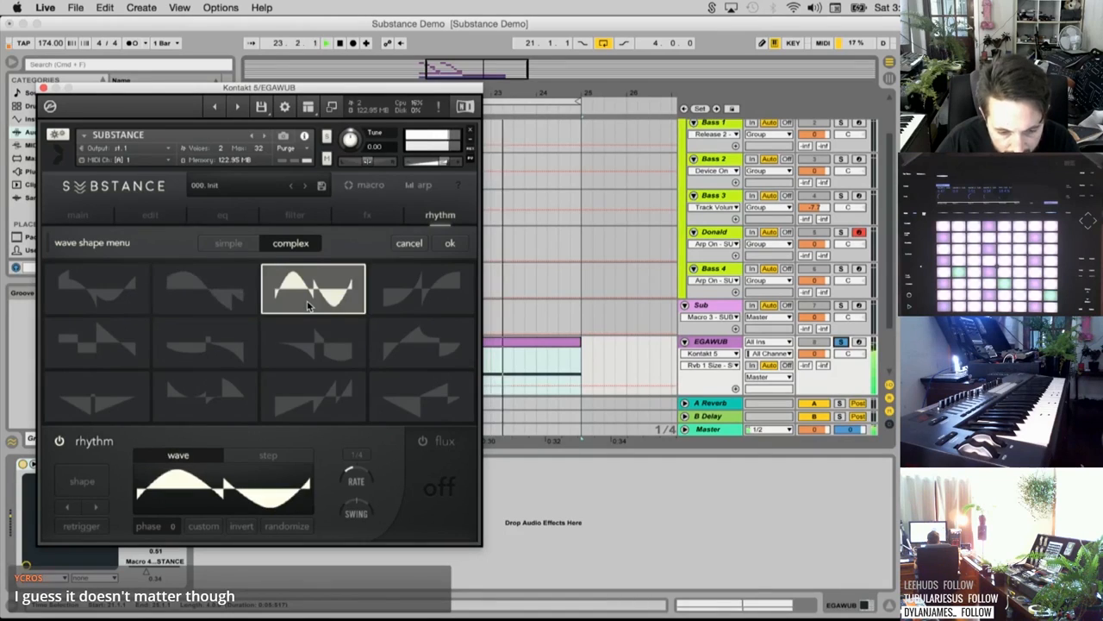
left_click_drag(361, 488, 359, 479)
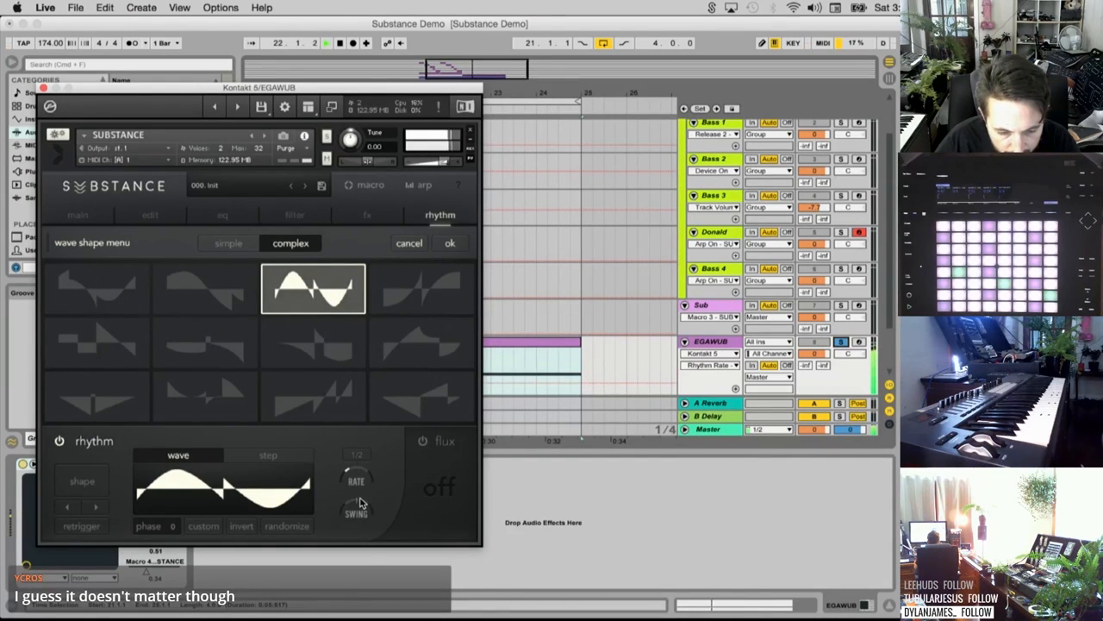
left_click(349, 394)
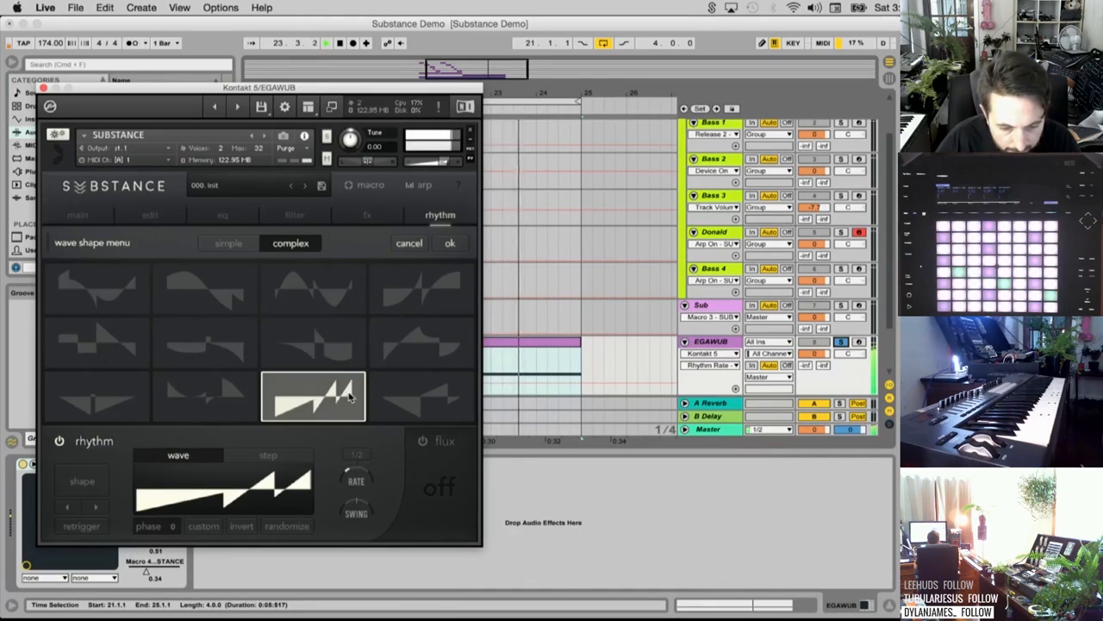
Audition the sawtooth-modulated EGAWUB bass alternately in the full mix and soloed
left_click(843, 344)
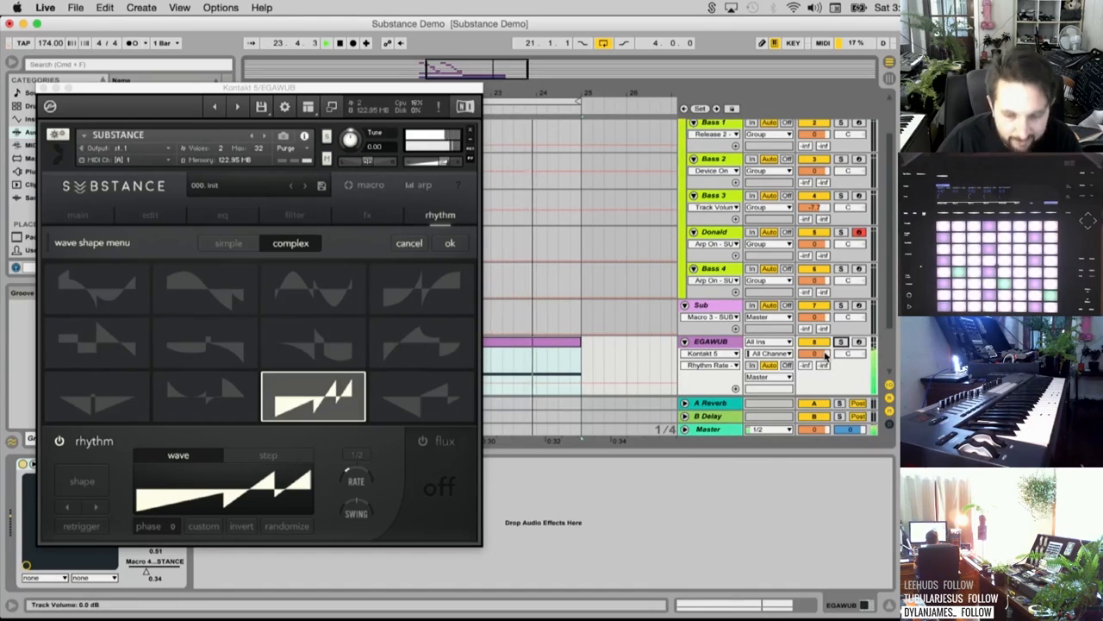
left_click(840, 342)
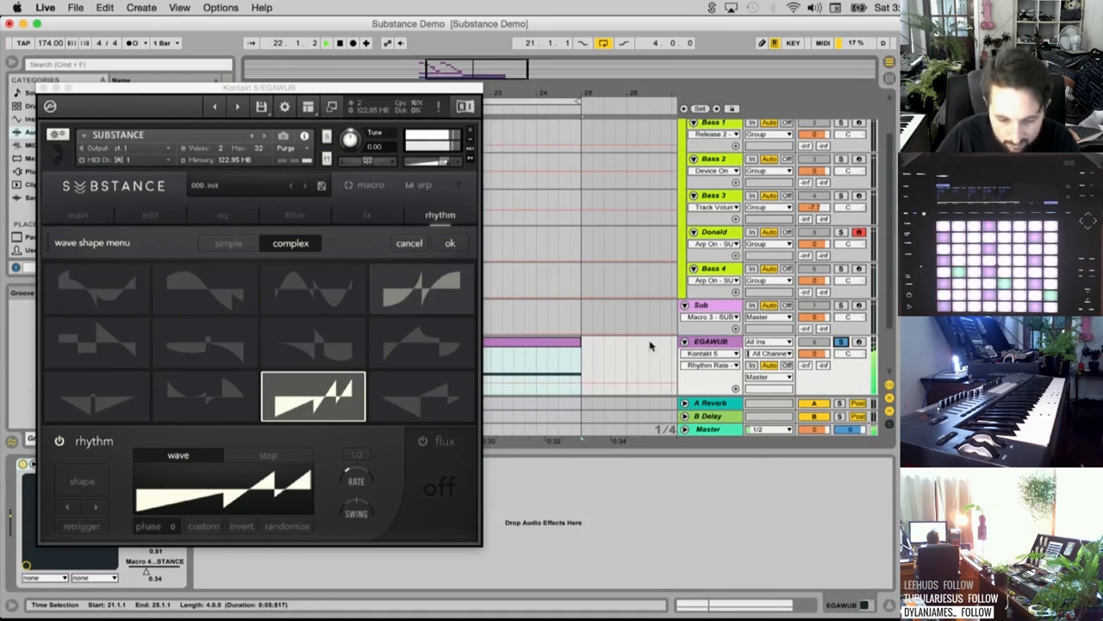
left_click(841, 342)
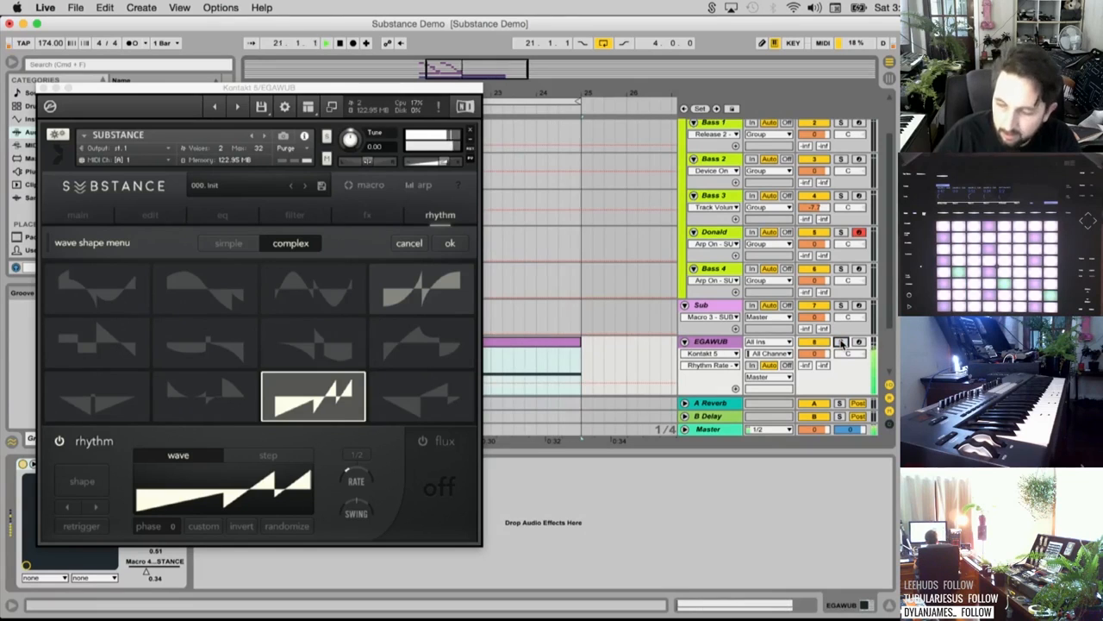
left_click(841, 342)
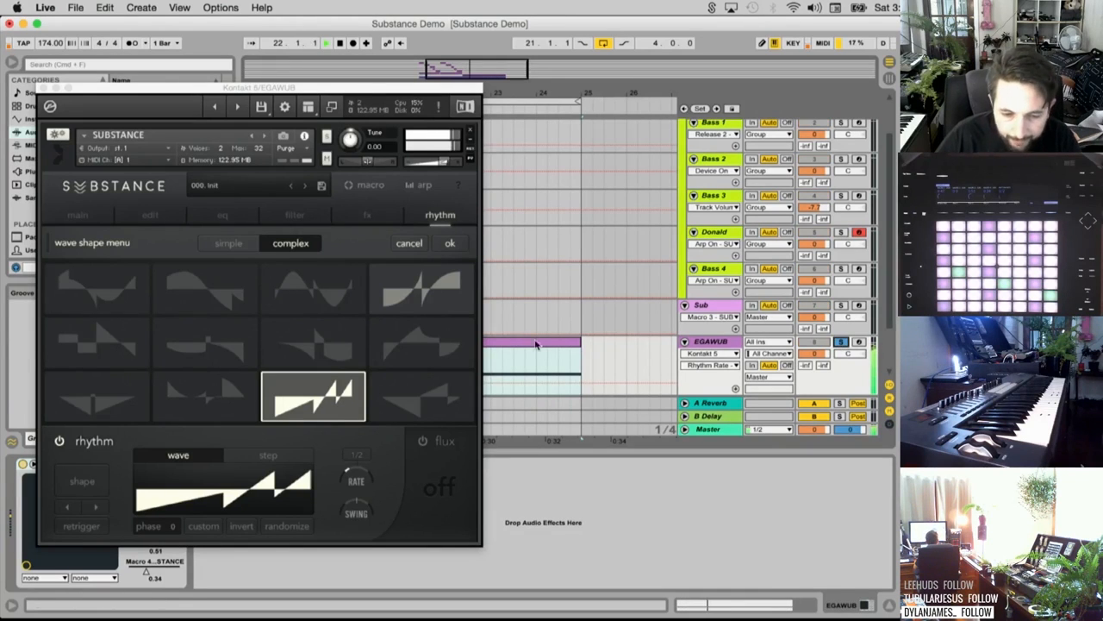
Try the simple synths sources sub pluck and basic wave in place of the dumb bass layer
left_click(148, 217)
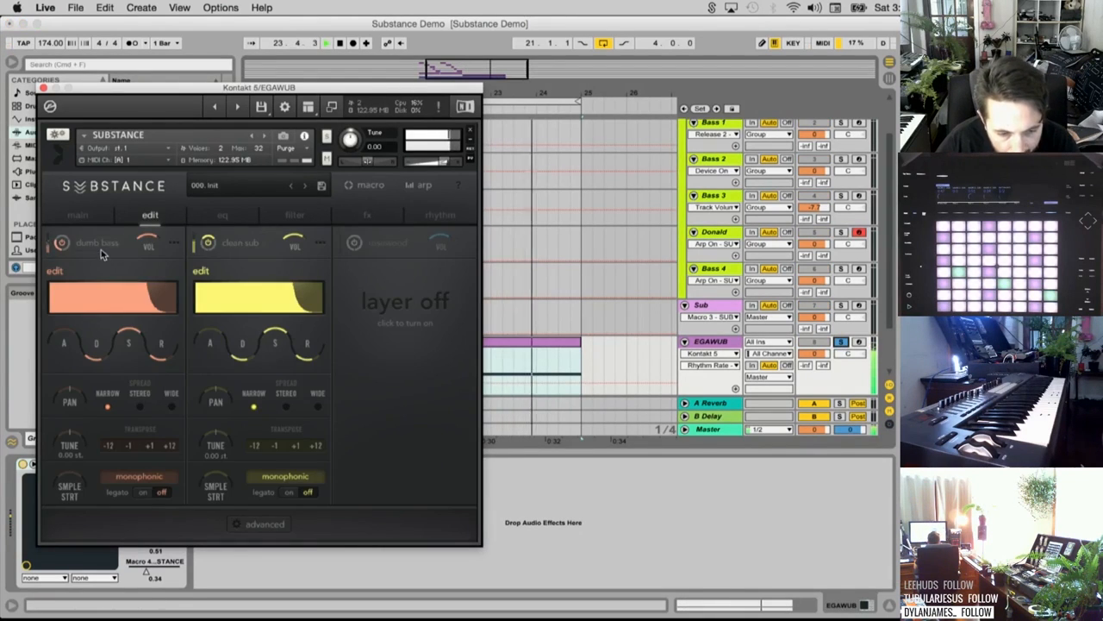
left_click(101, 249)
left_click(420, 295)
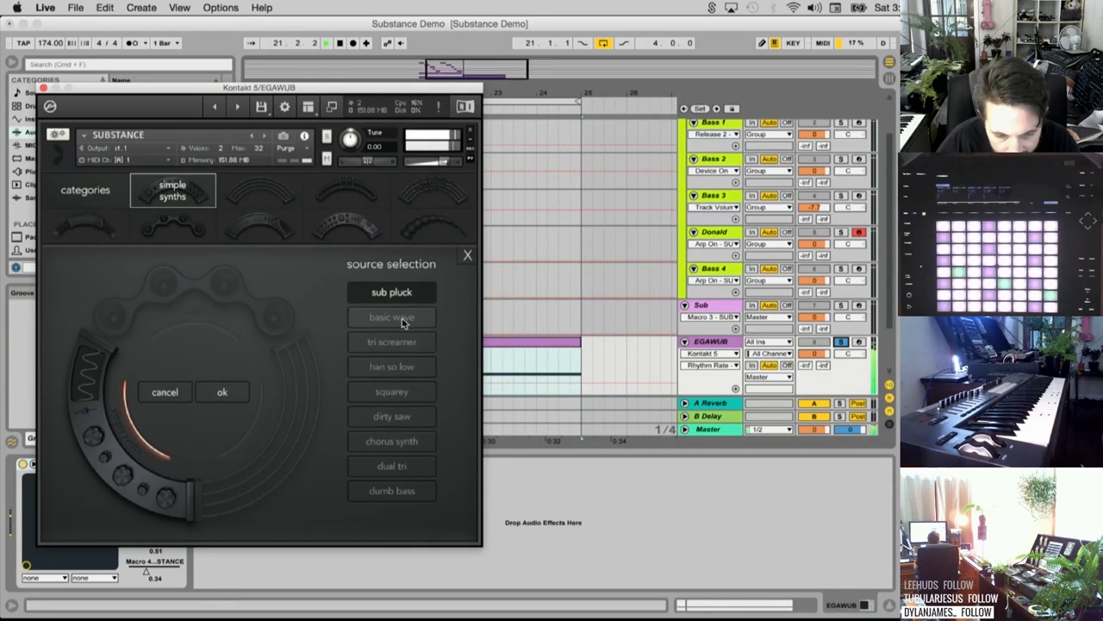
left_click(401, 321)
left_click(398, 295)
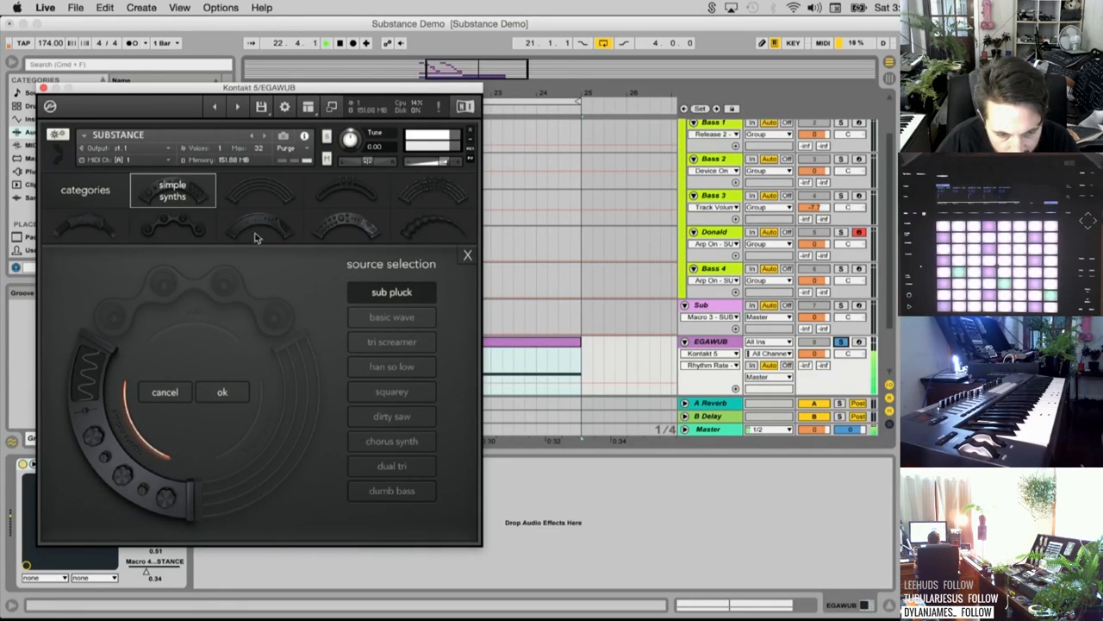
Try the bass guitars sources stallion and warm tone on the first layer
left_click(258, 192)
left_click(399, 367)
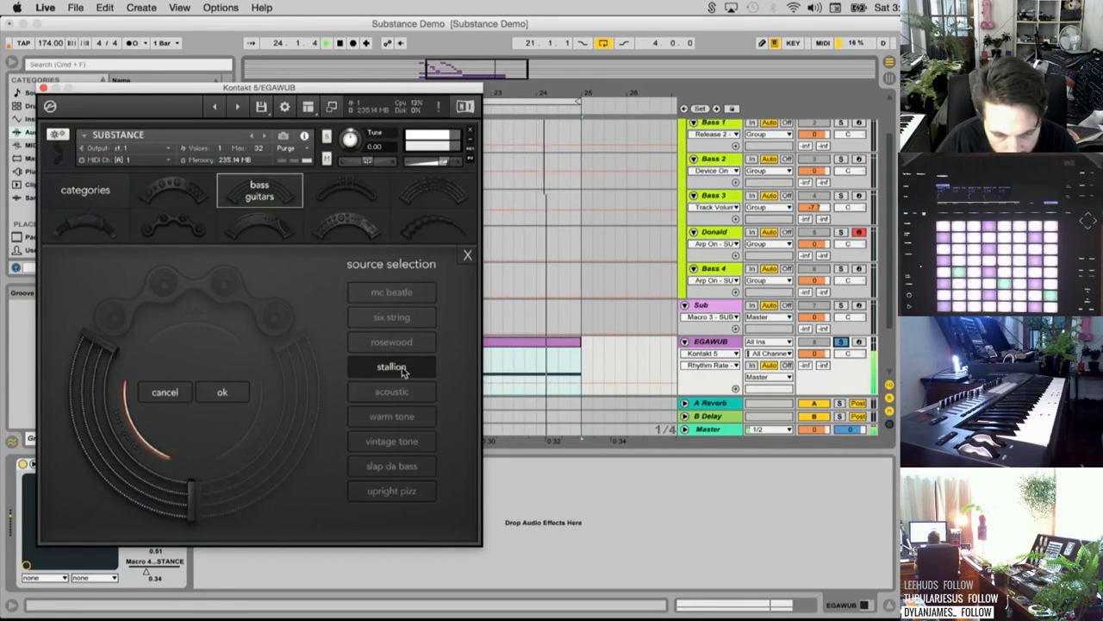
left_click(403, 416)
Try several low brass and woodwinds sources on the first layer, including solo tuba and brown notes, and load brass hole
left_click(346, 189)
left_click(412, 439)
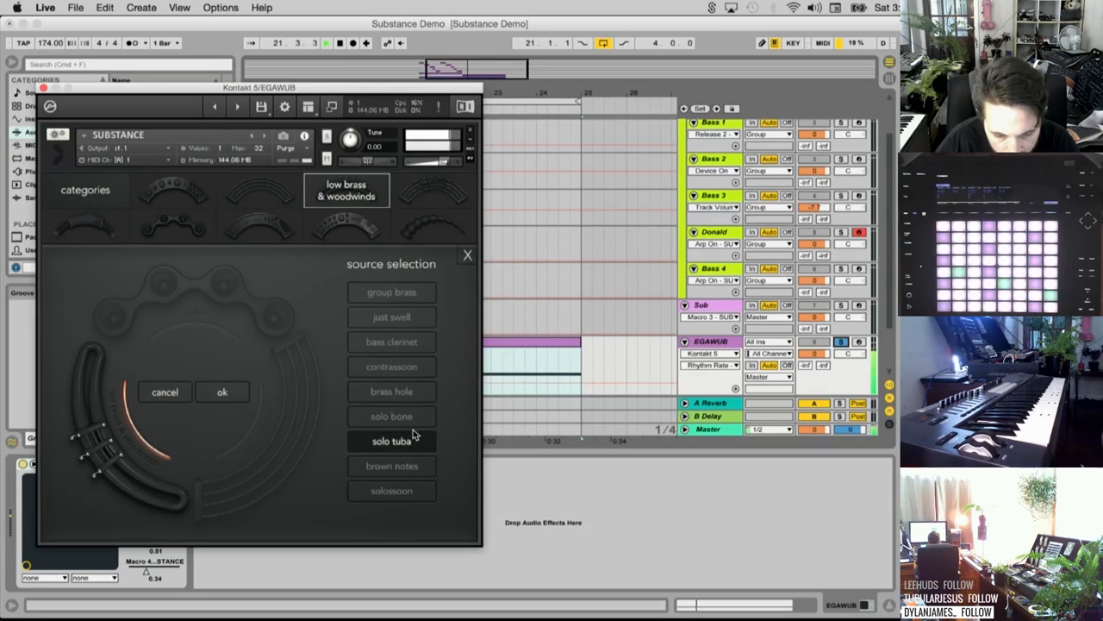
left_click(404, 466)
left_click(405, 489)
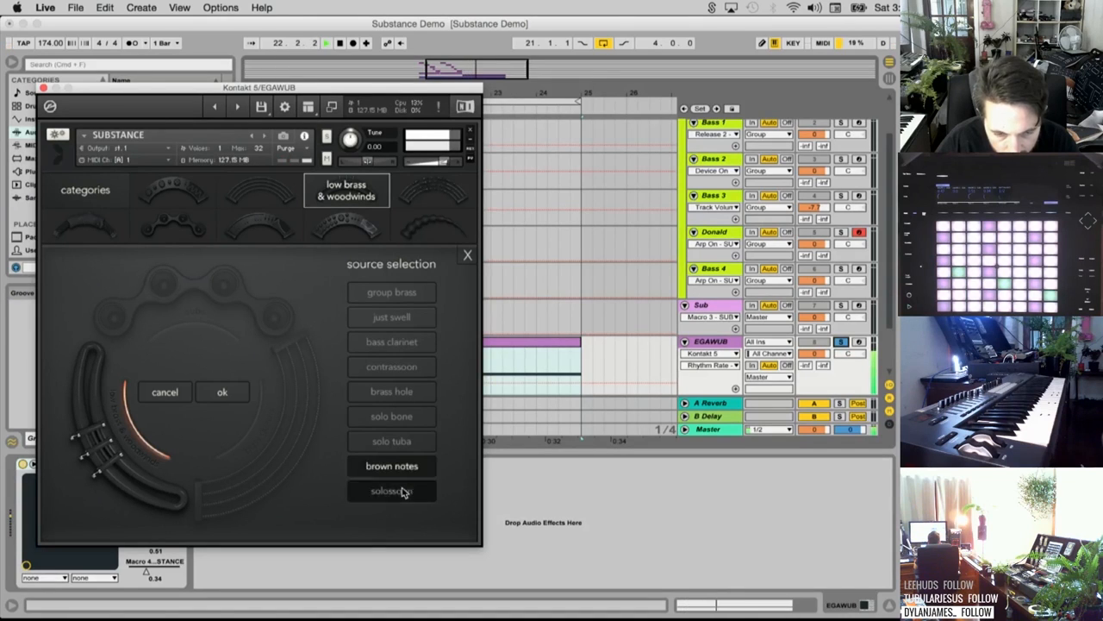
left_click(405, 398)
left_click(221, 394)
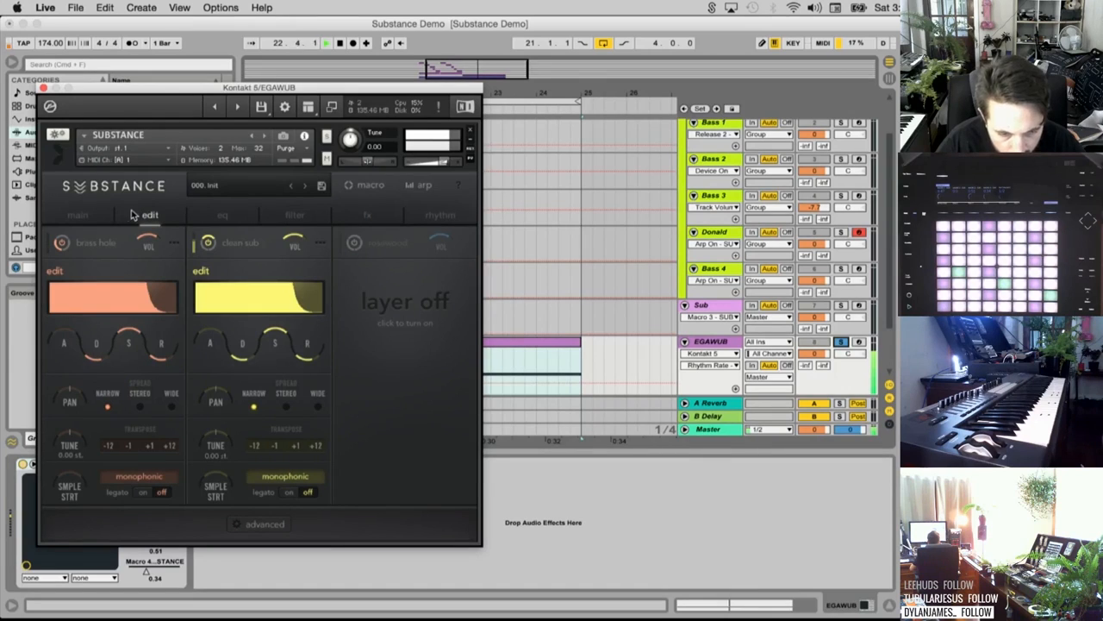
Reopen the first layer's source selection and try the gong and sub tsunami sources from one-shots and impacts
left_click(97, 244)
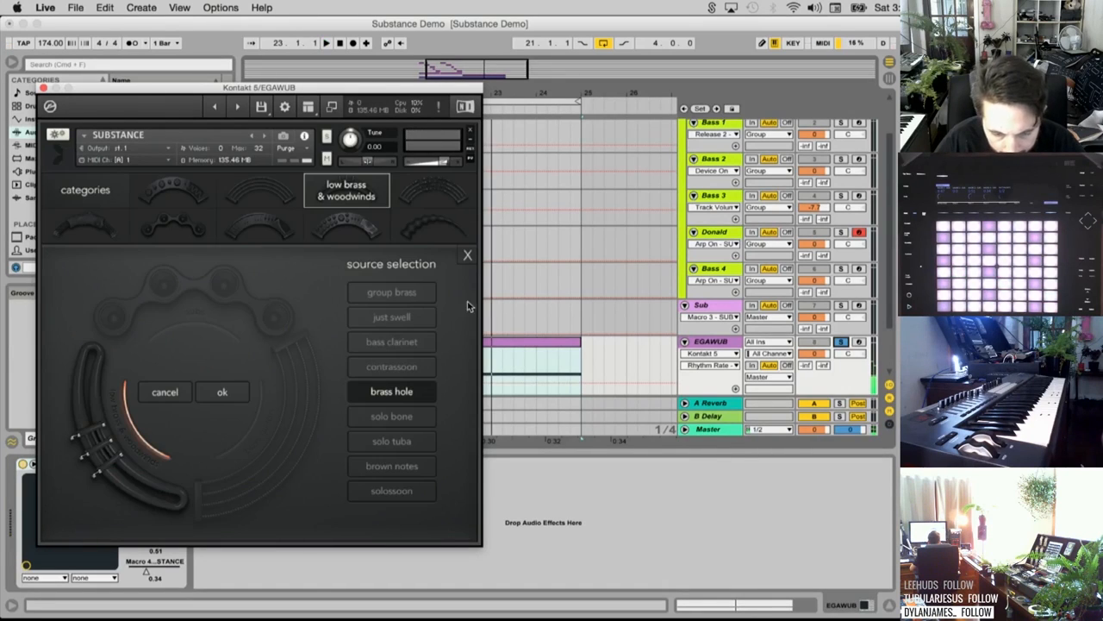
left_click(418, 226)
left_click(349, 226)
left_click(422, 239)
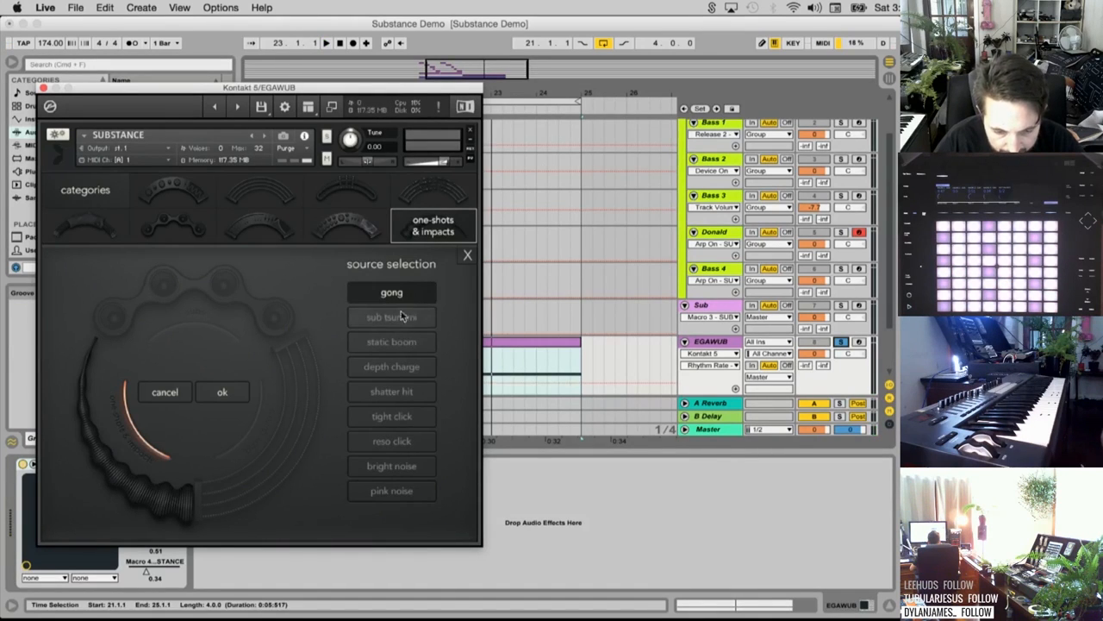
left_click(395, 318)
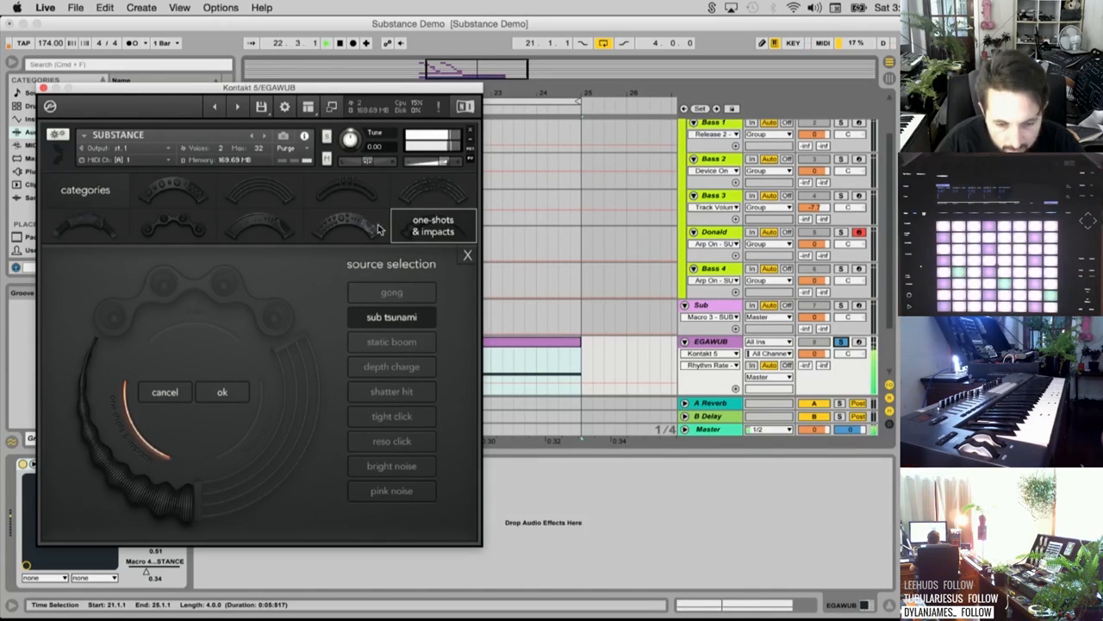
Try the complex synths sources pluck swell, formant bass and polysynth on the first layer
left_click(347, 224)
left_click(392, 392)
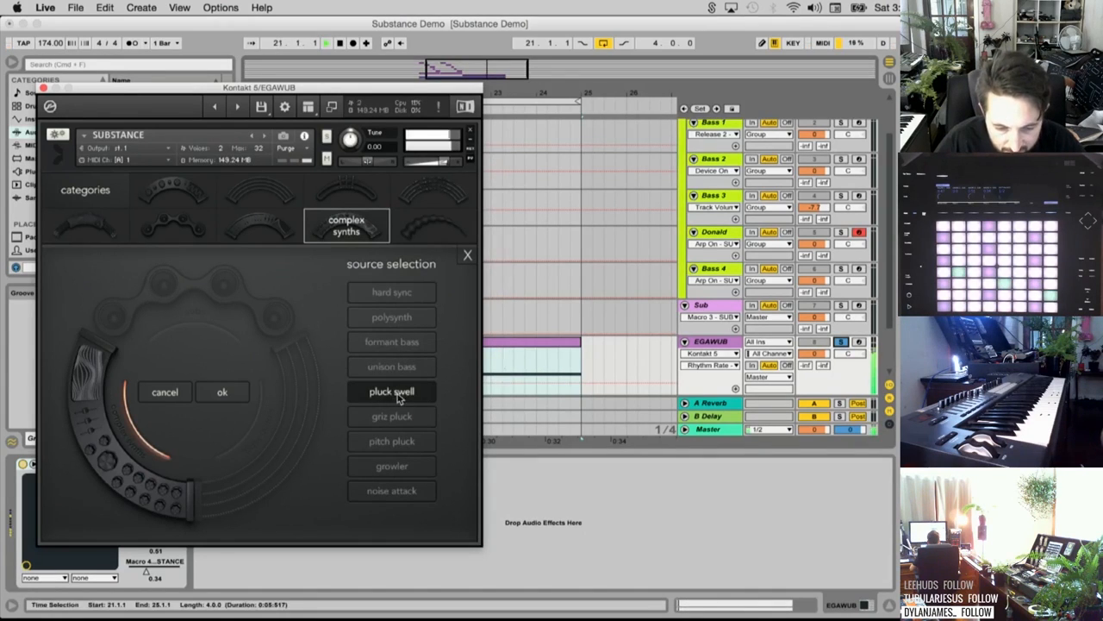
left_click(391, 349)
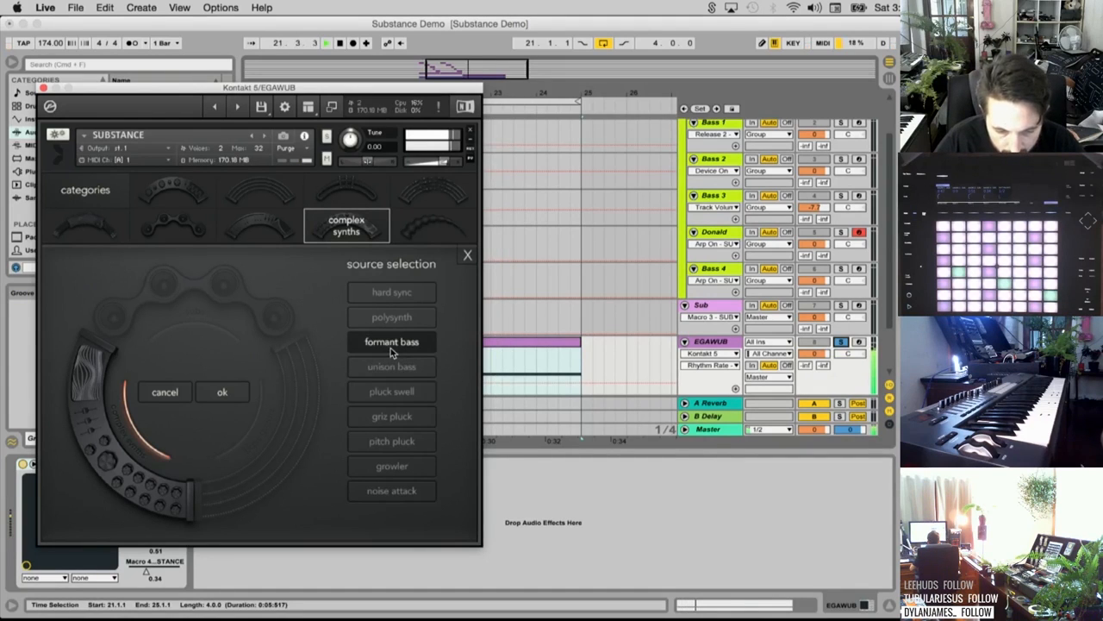
left_click(395, 319)
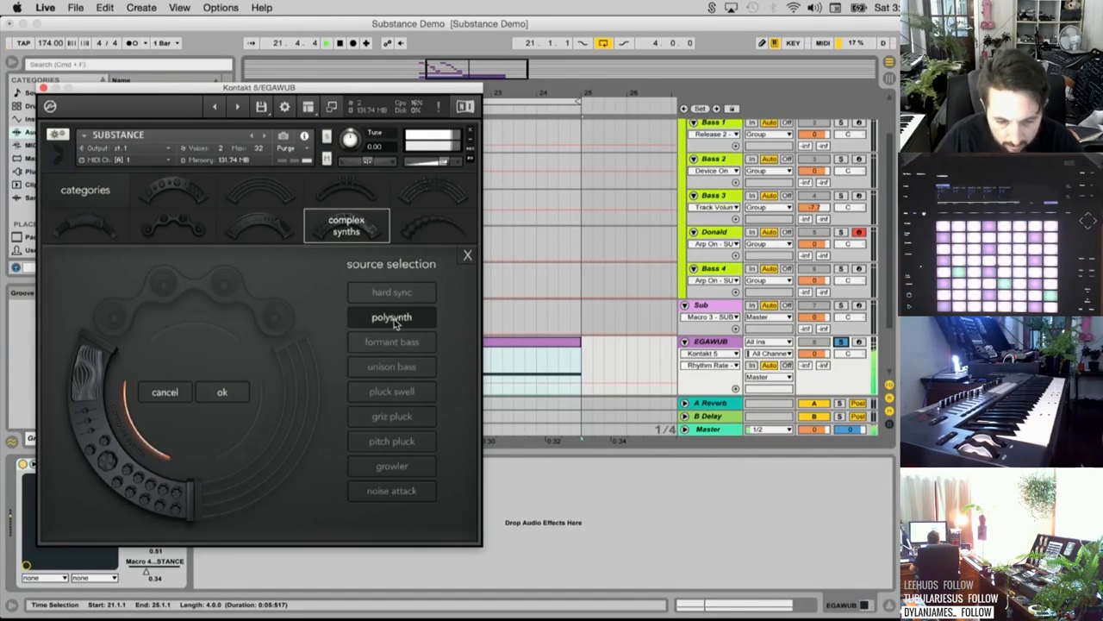
Load the hard sync source on the first layer and compare it with and without EGAWUB soloed
left_click(844, 342)
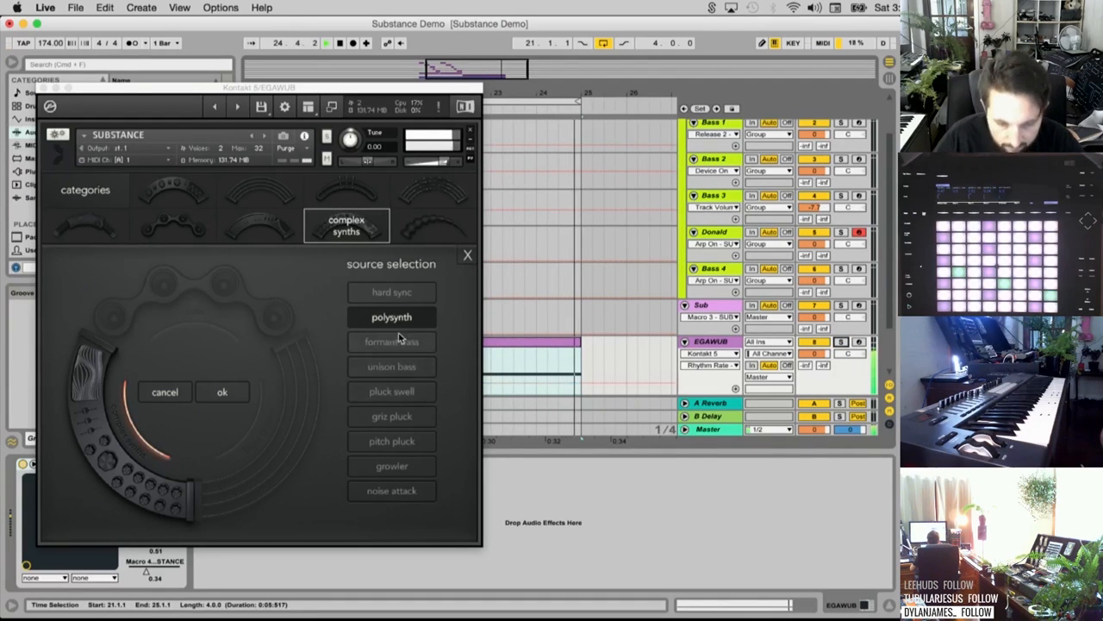
left_click(405, 298)
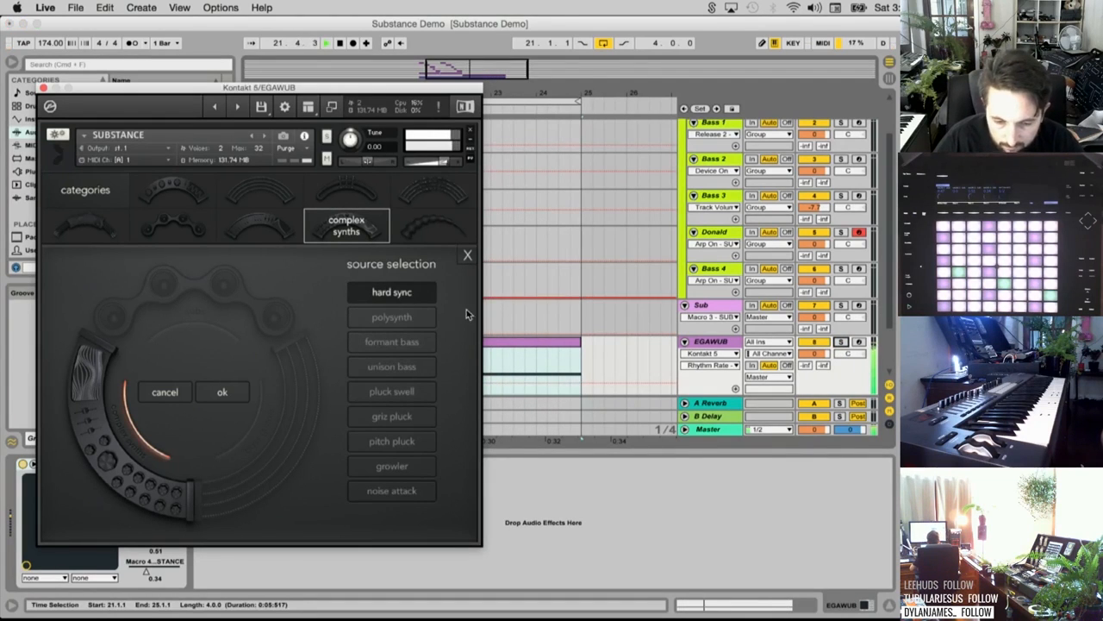
left_click(844, 342)
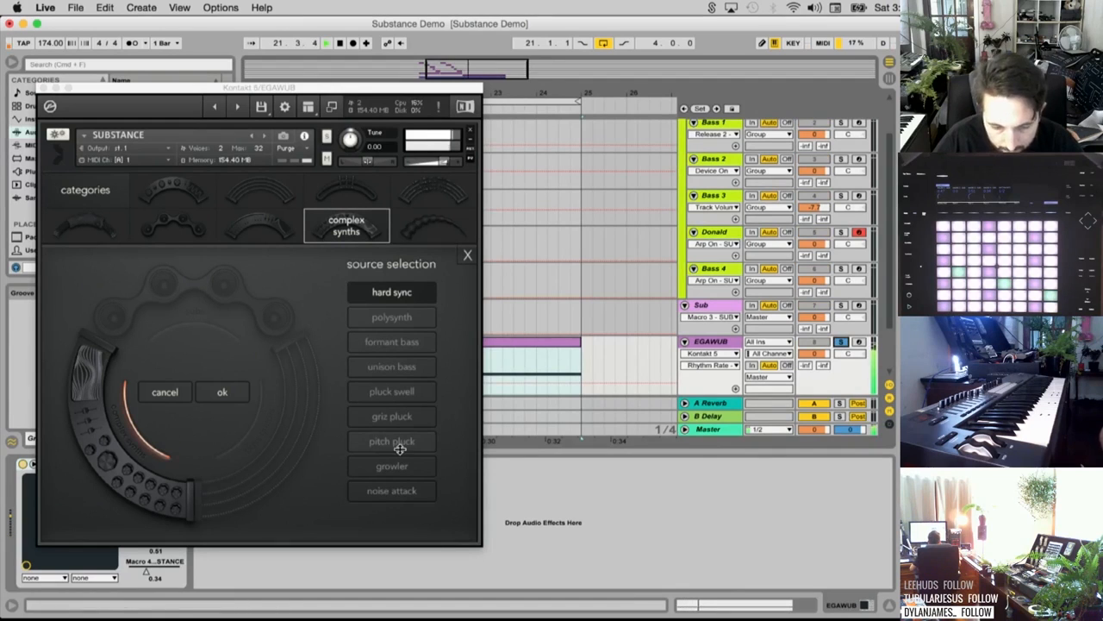
left_click(841, 343)
left_click(841, 344)
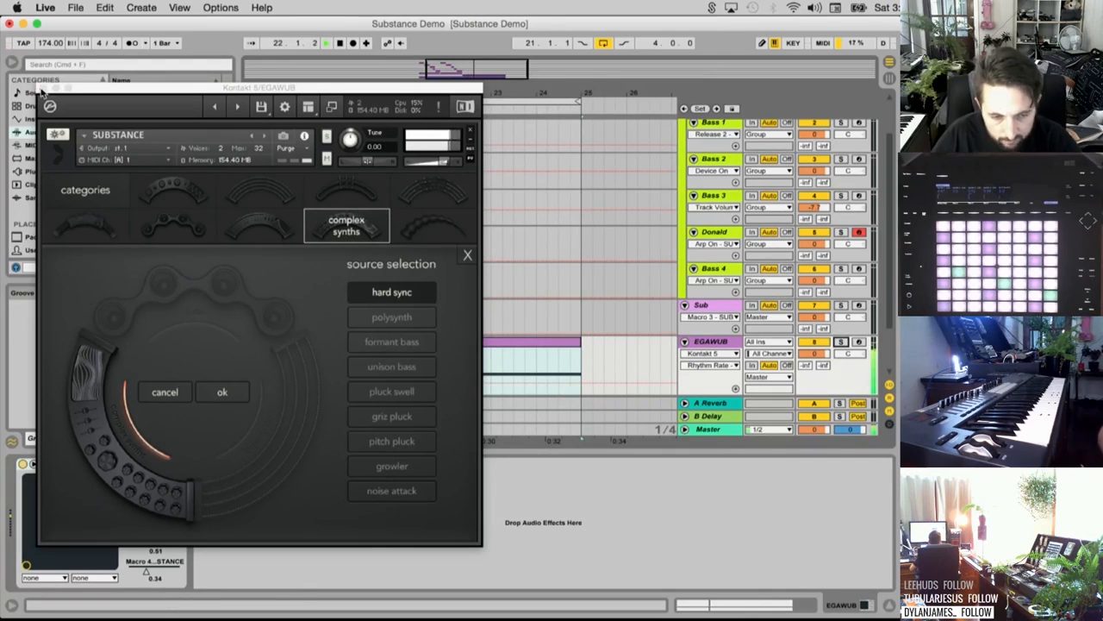
Stop playback, arm the EGAWUB track for recording and confirm hard sync as the first layer's source
key("space")
left_click(860, 343)
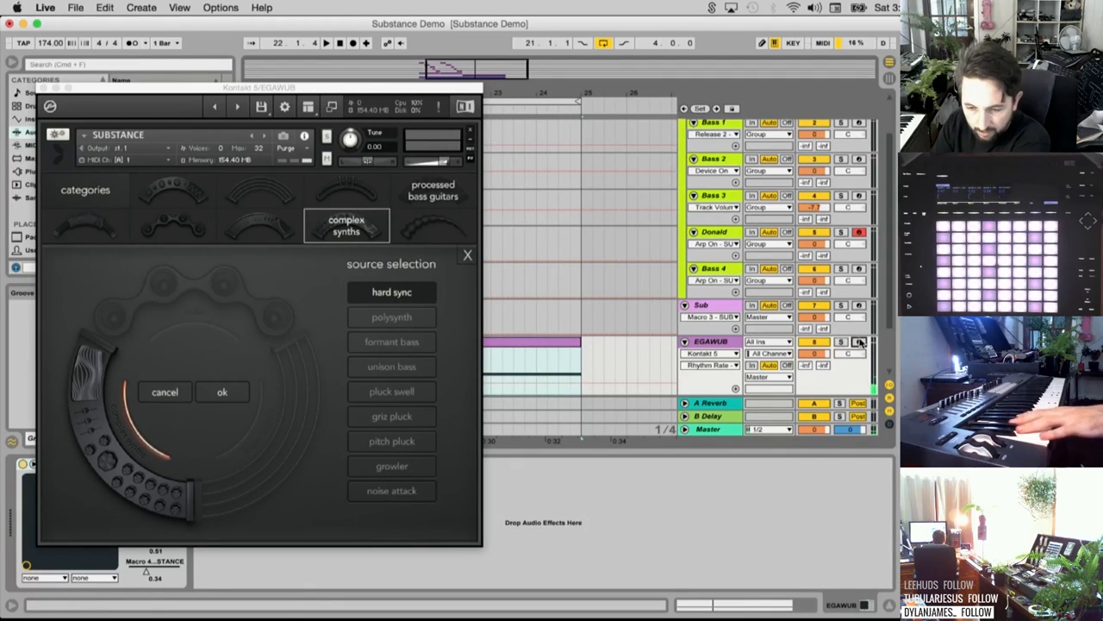
left_click(860, 342)
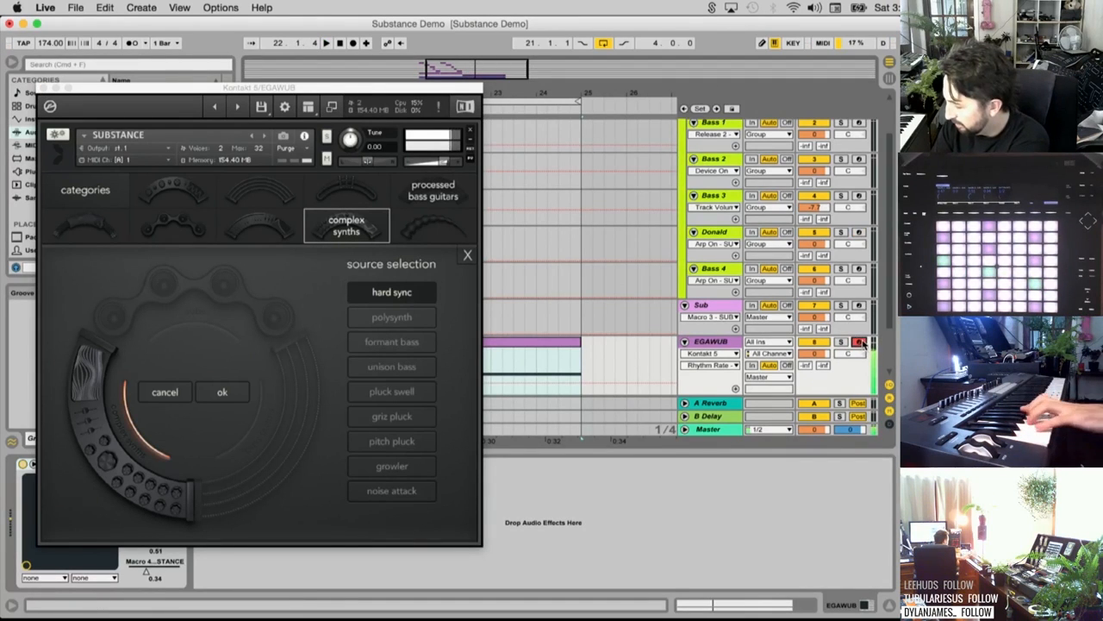
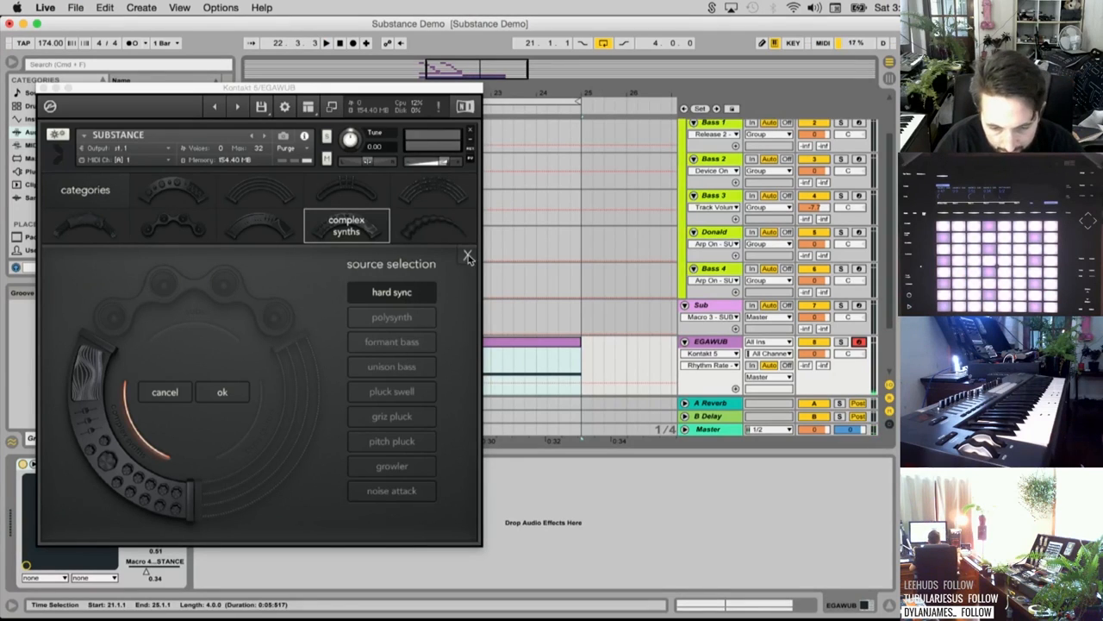
left_click(222, 391)
Switch on the third layer and replace its rosewood source with cerberus from organic hybrids, also trying blisstersoon, hush and rabbit hole
left_click(361, 243)
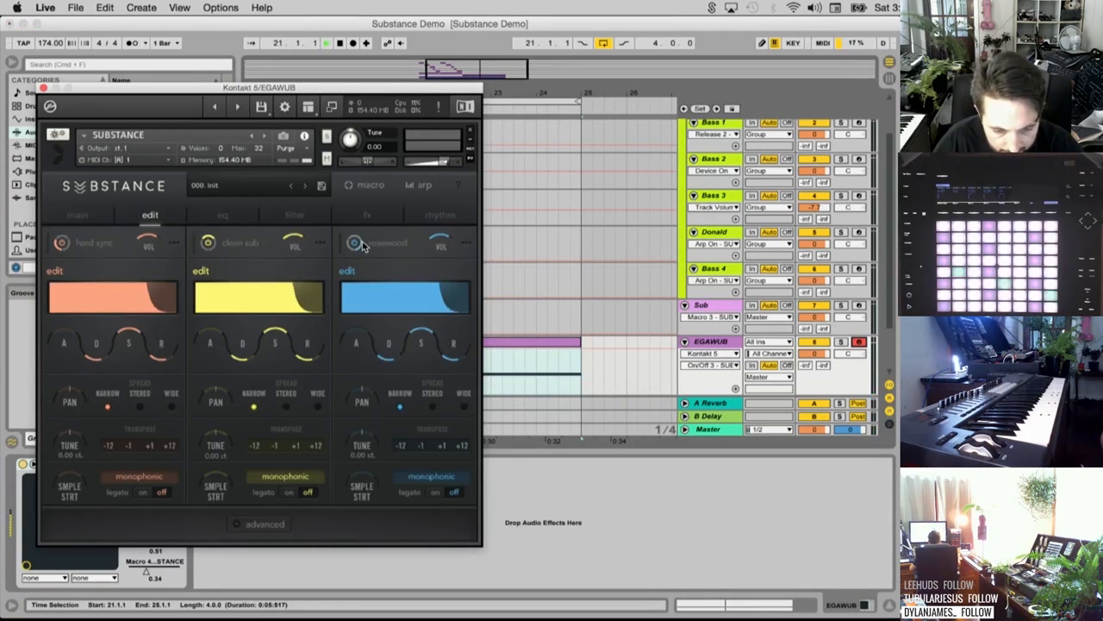
left_click(91, 215)
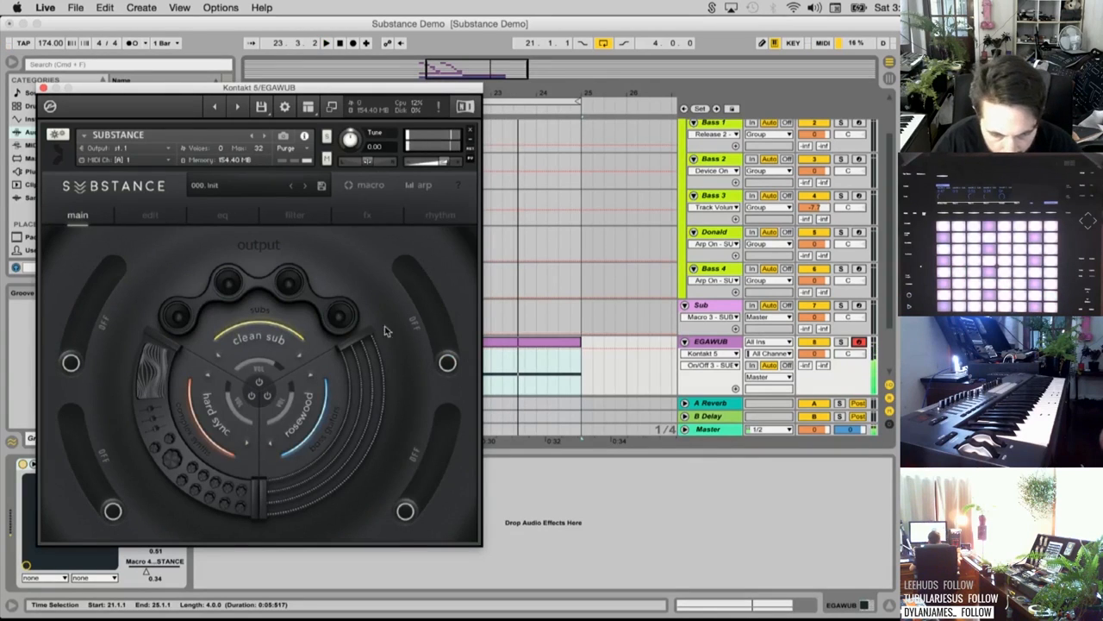
left_click(166, 219)
left_click(401, 246)
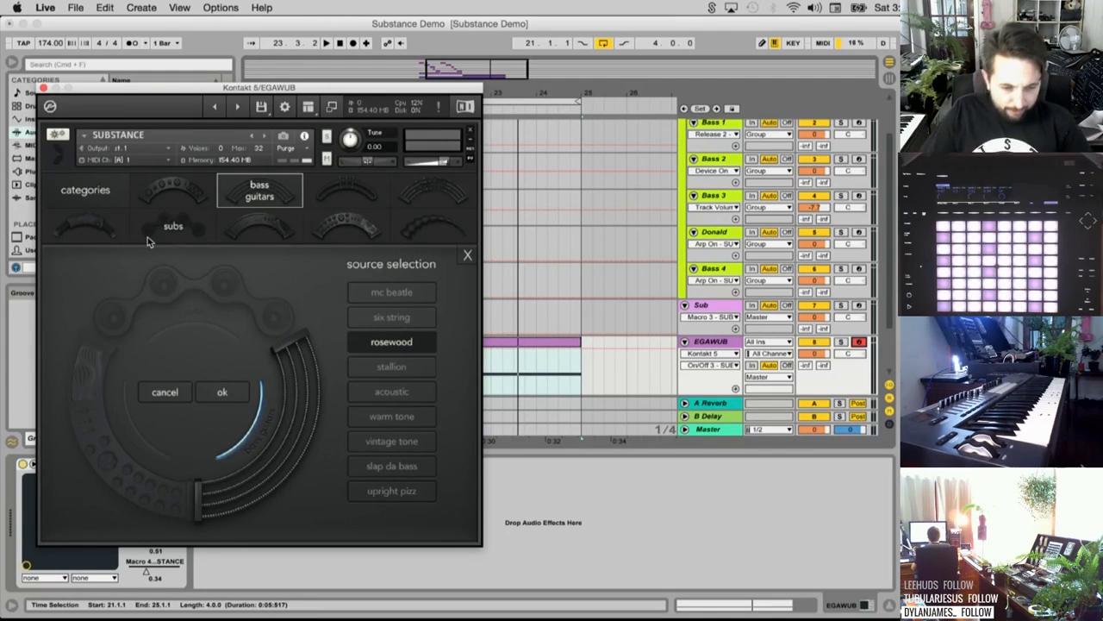
left_click(103, 239)
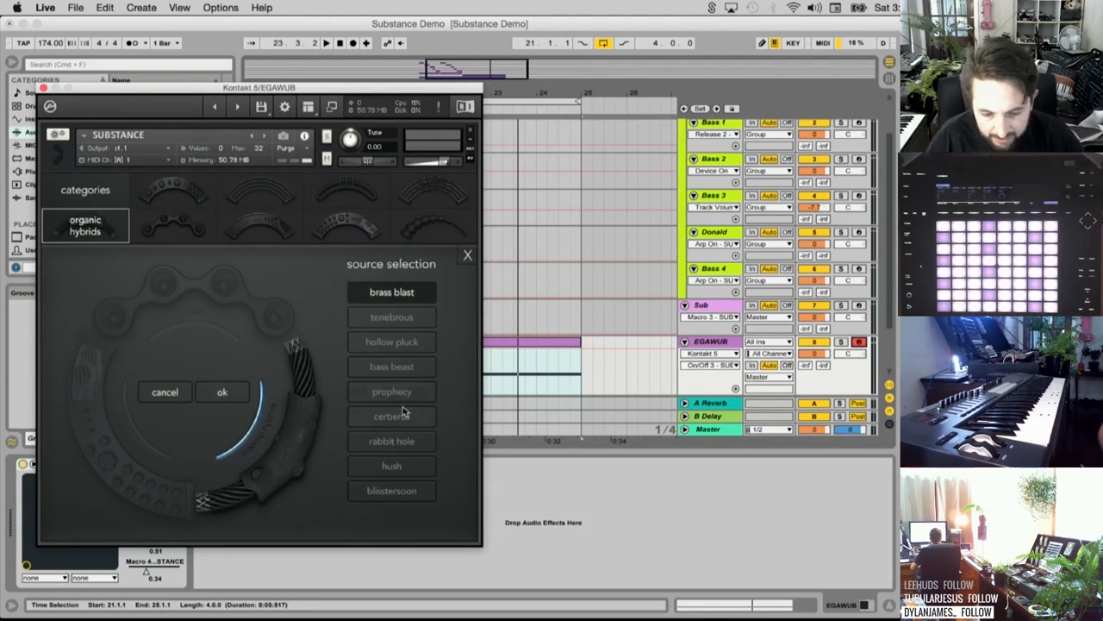
left_click(411, 489)
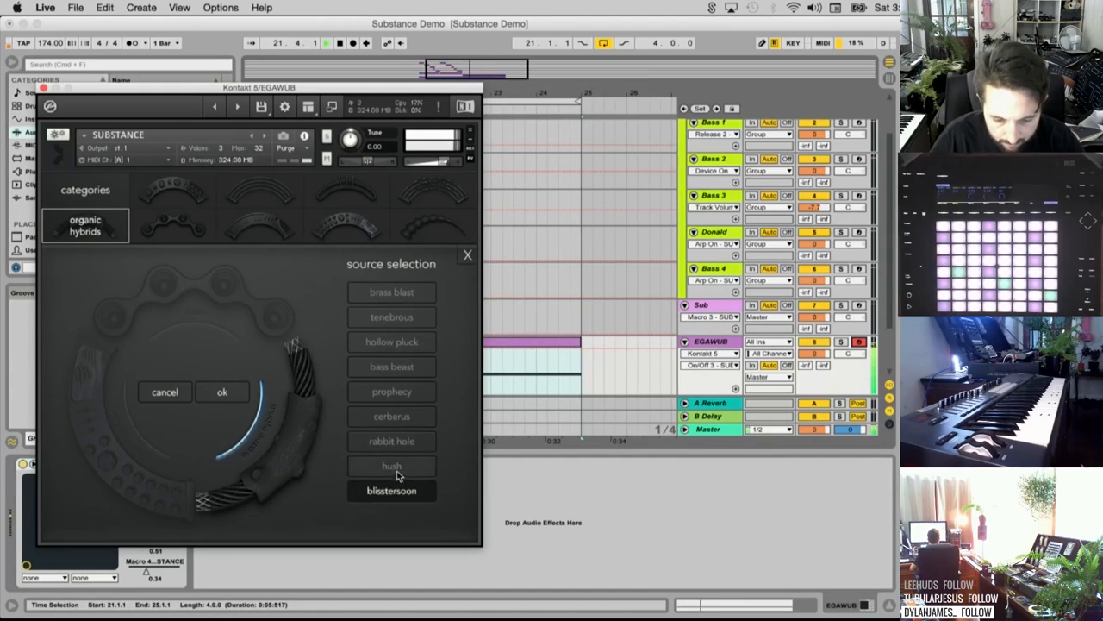
left_click(397, 473)
left_click(397, 442)
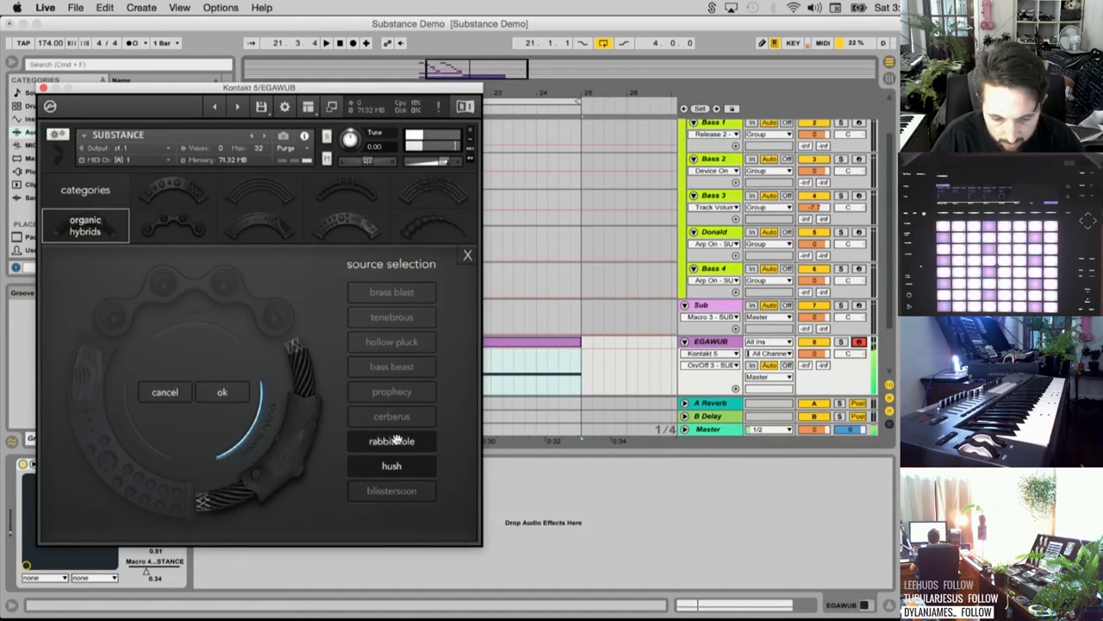
left_click(404, 421)
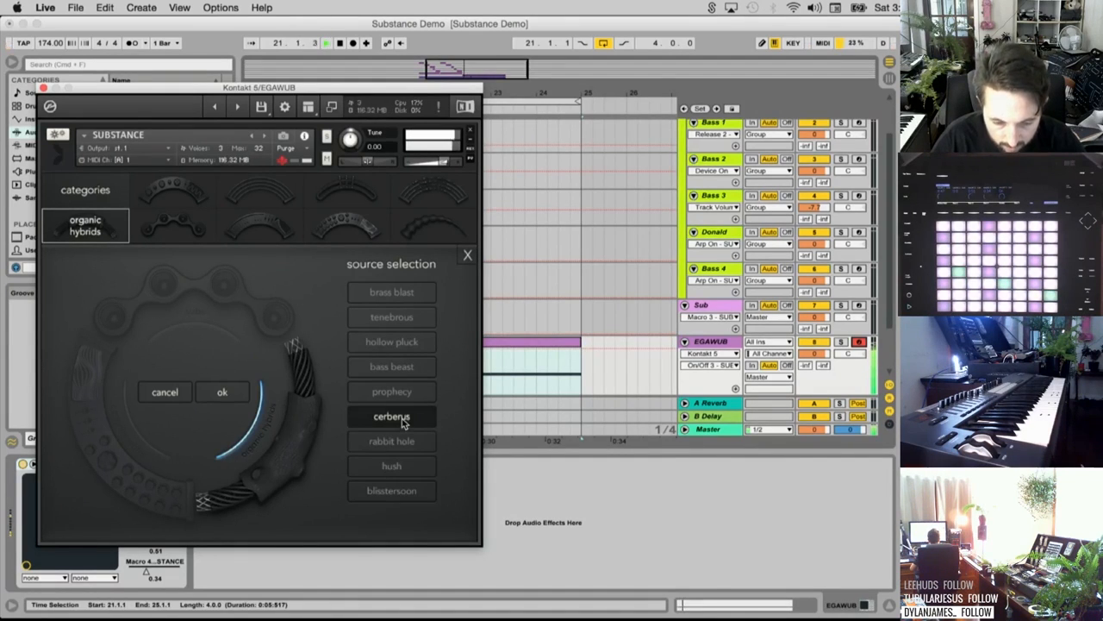
left_click(468, 256)
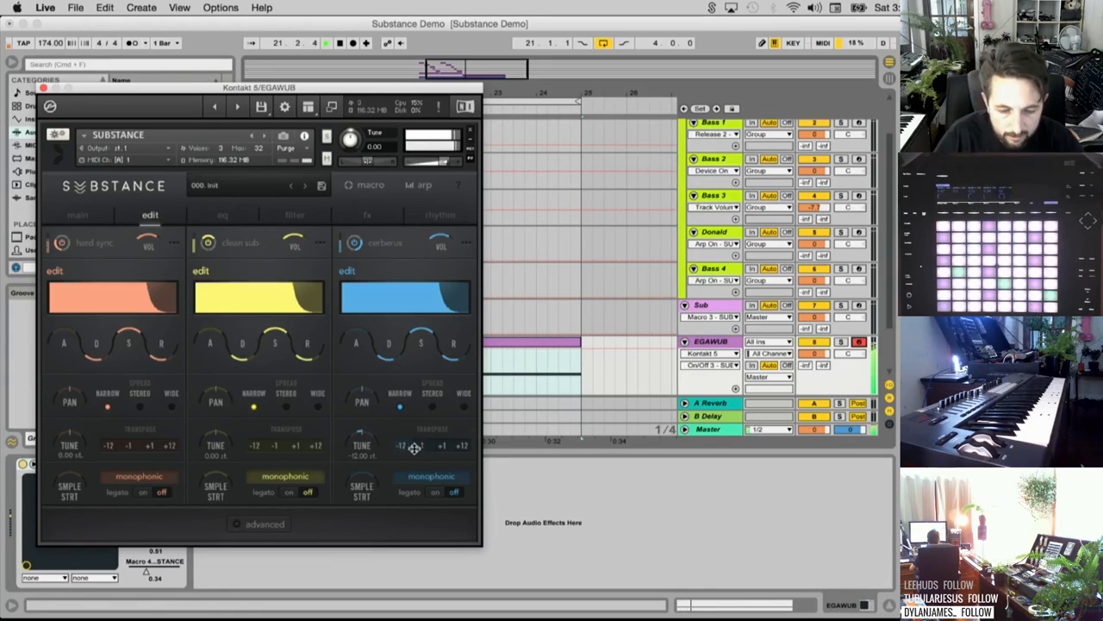
Audition the cerberus layer, reset its tuning to 0.00 st and set its spread to stereo after trying wide
key("space")
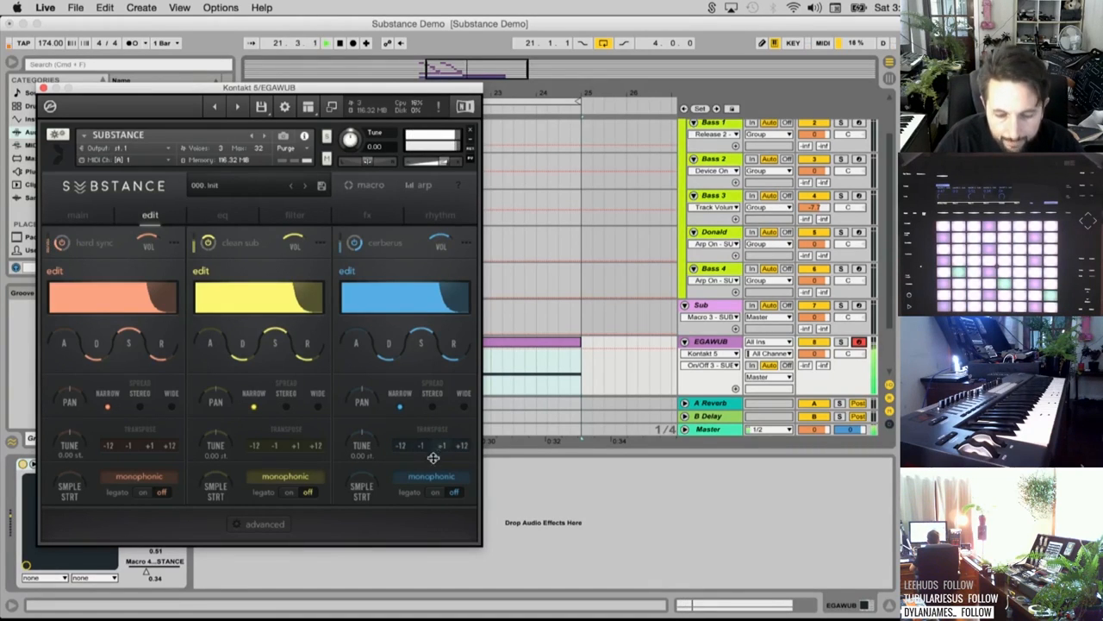
key("space")
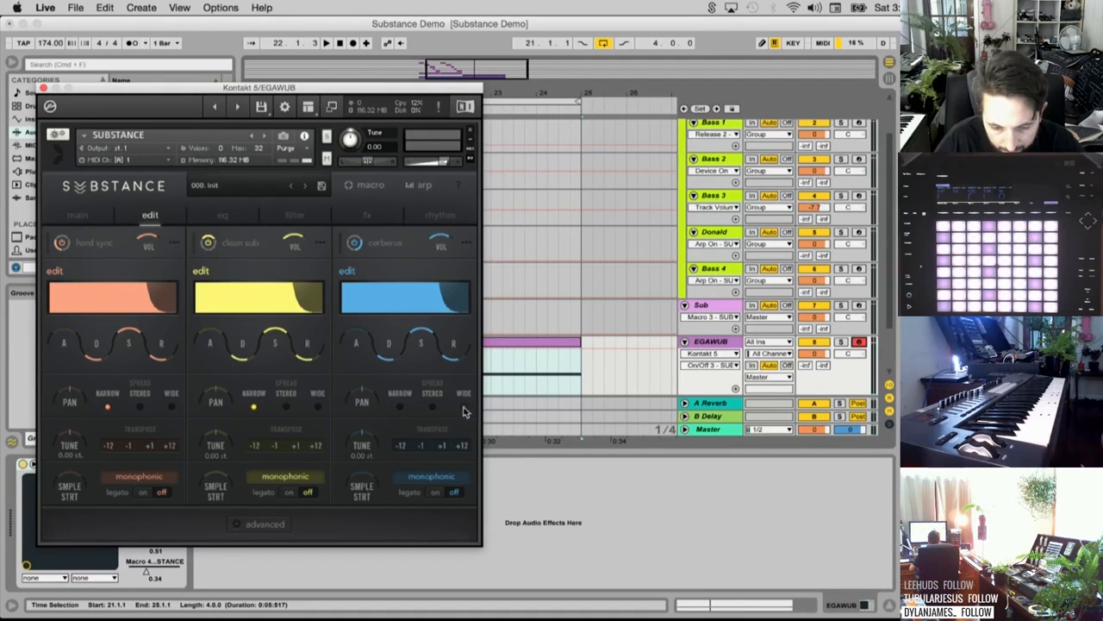
key("space")
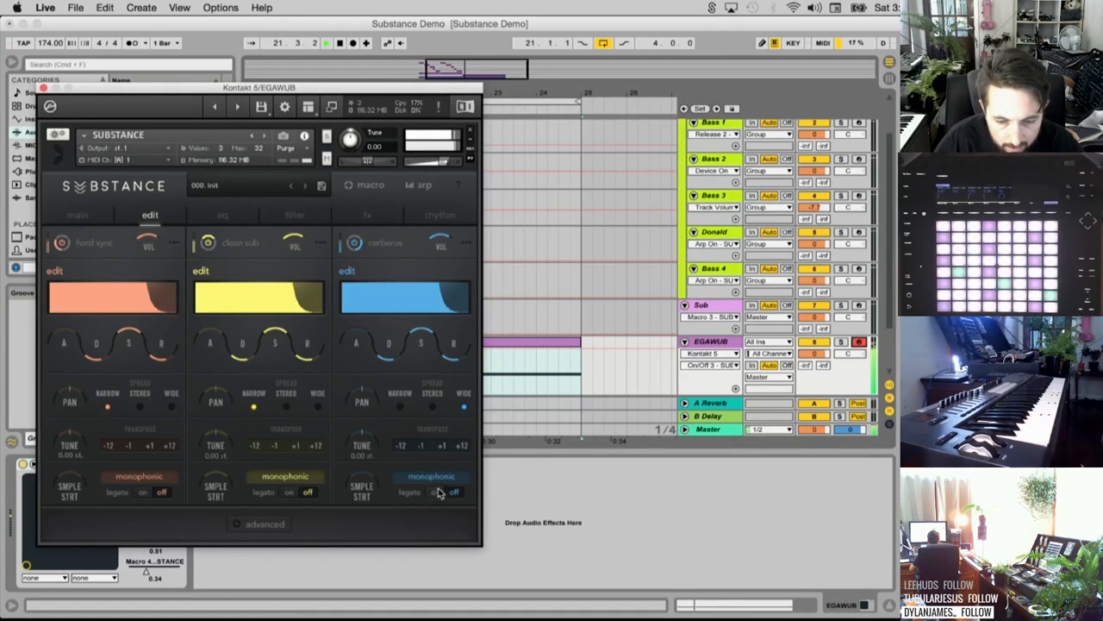
key("space")
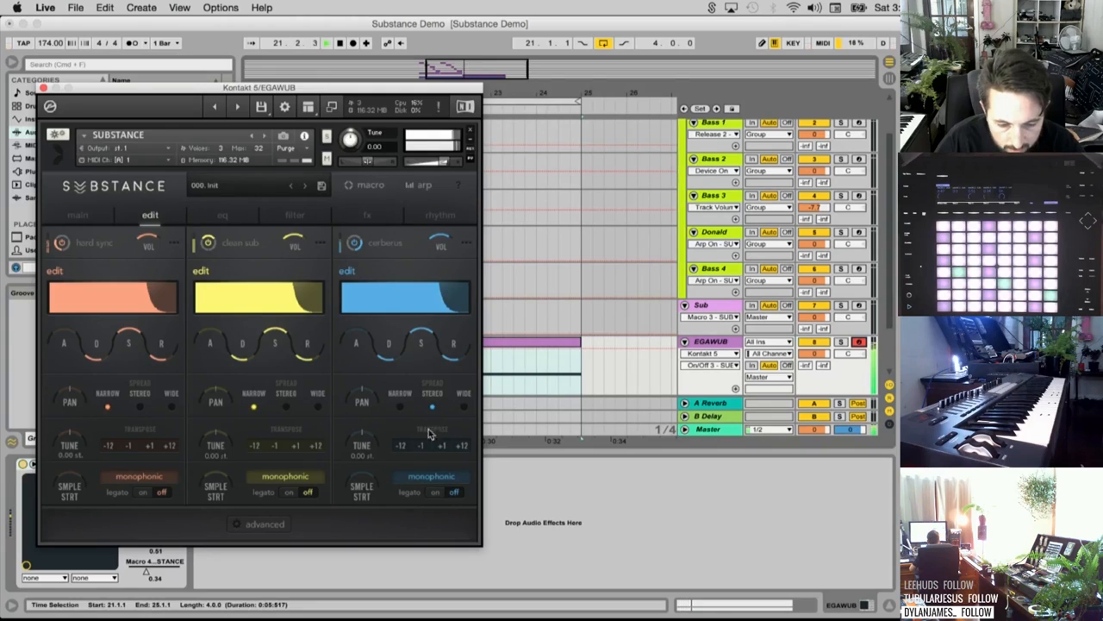
Turn off monophonic mode for the cerberus layer and pan it to about 20 R, keeping the stereo spread
left_click(442, 477)
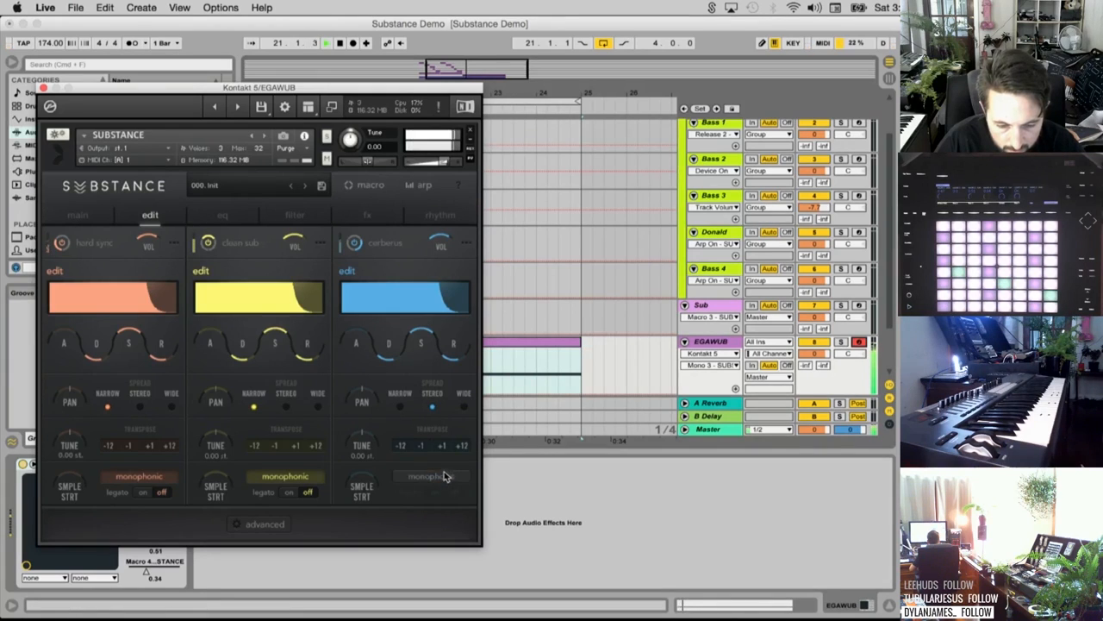
left_click(462, 406)
left_click_drag(360, 401, 356, 347)
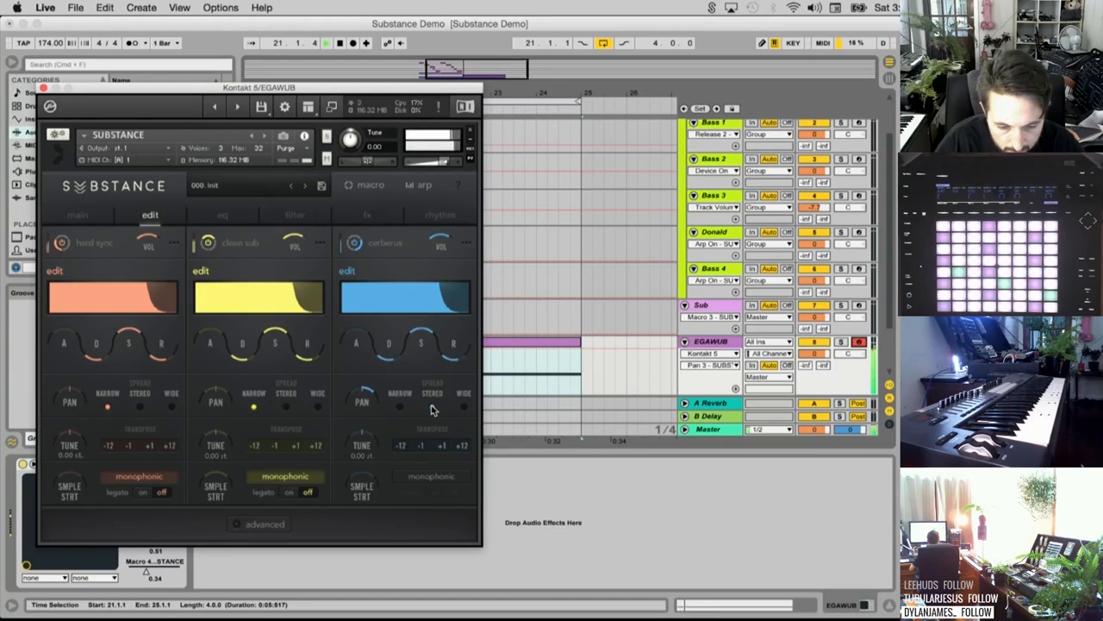
left_click_drag(368, 401, 360, 429)
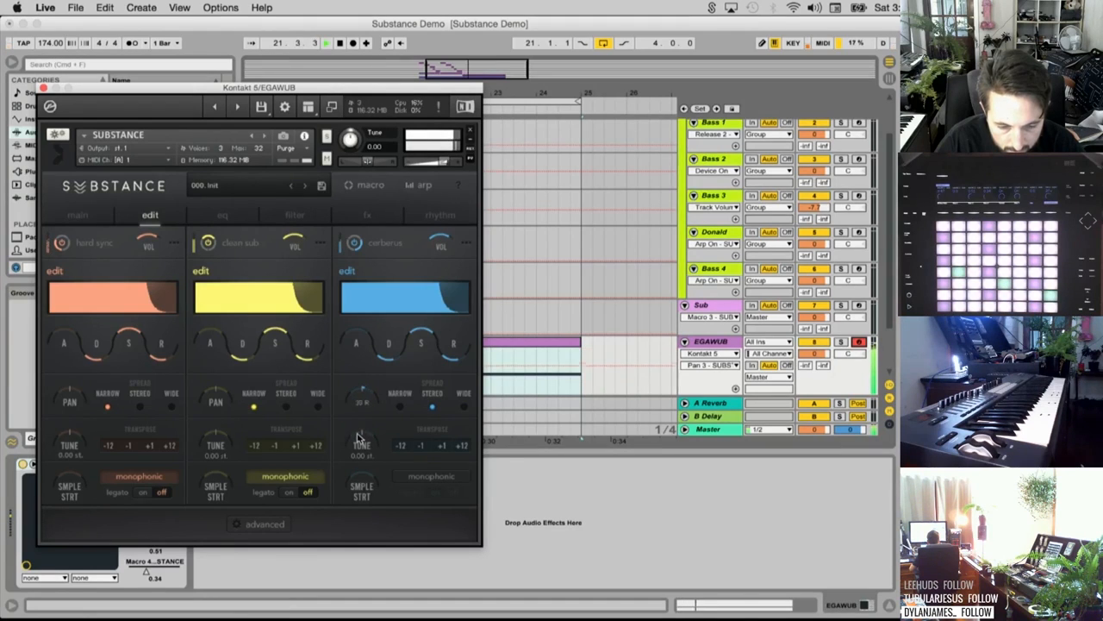
Turn on the cerberus layer's filter, set its type to AR hp4 and lower the cutoff
left_click(294, 215)
left_click(349, 277)
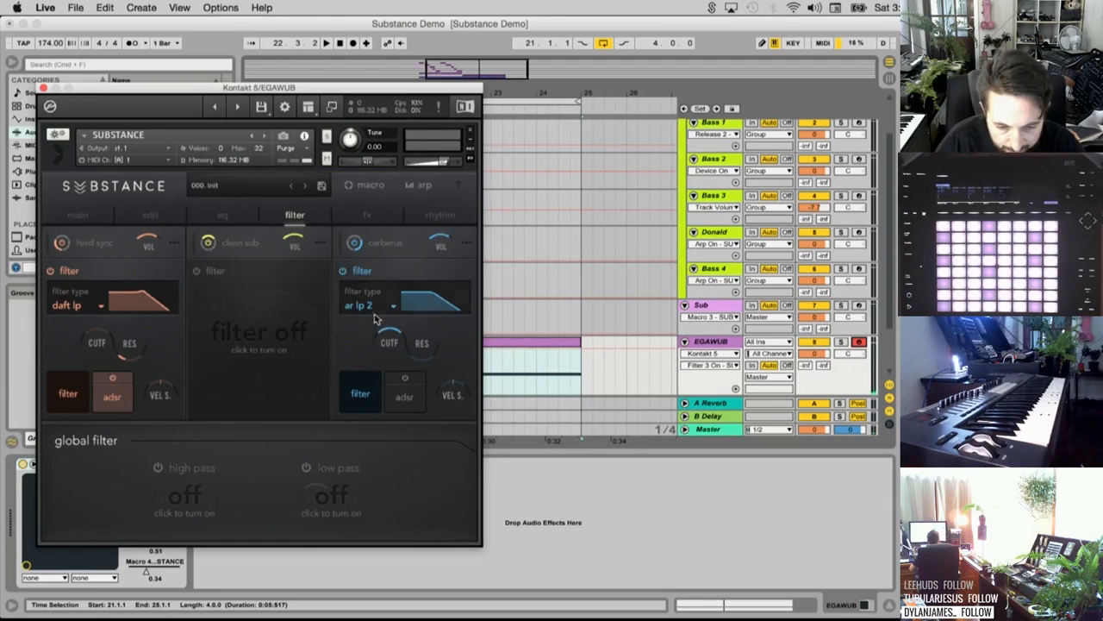
left_click(374, 305)
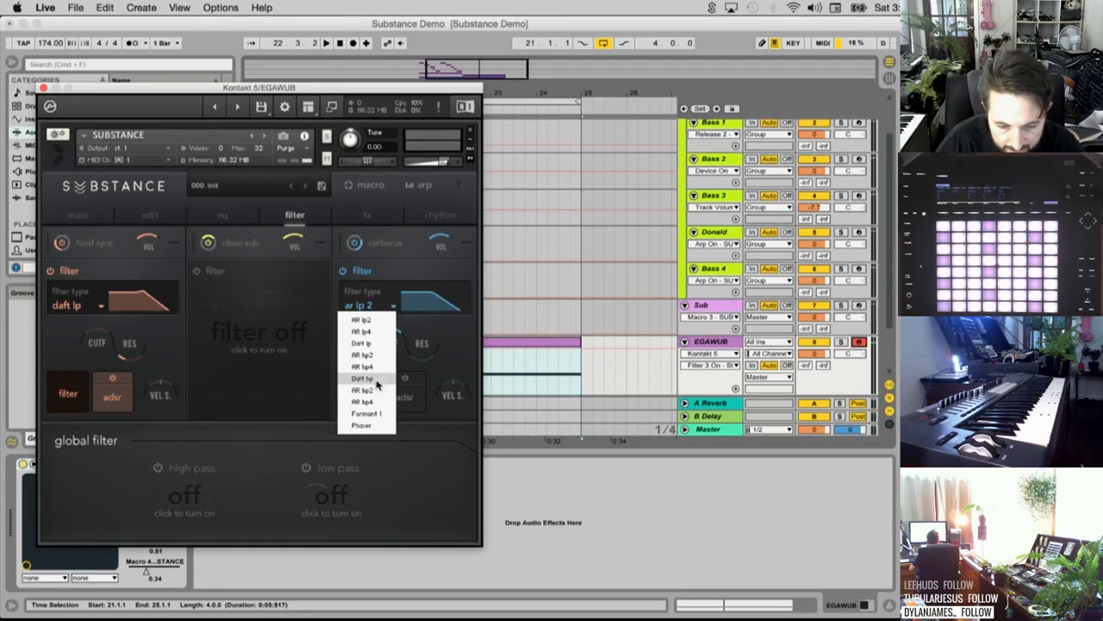
left_click(374, 366)
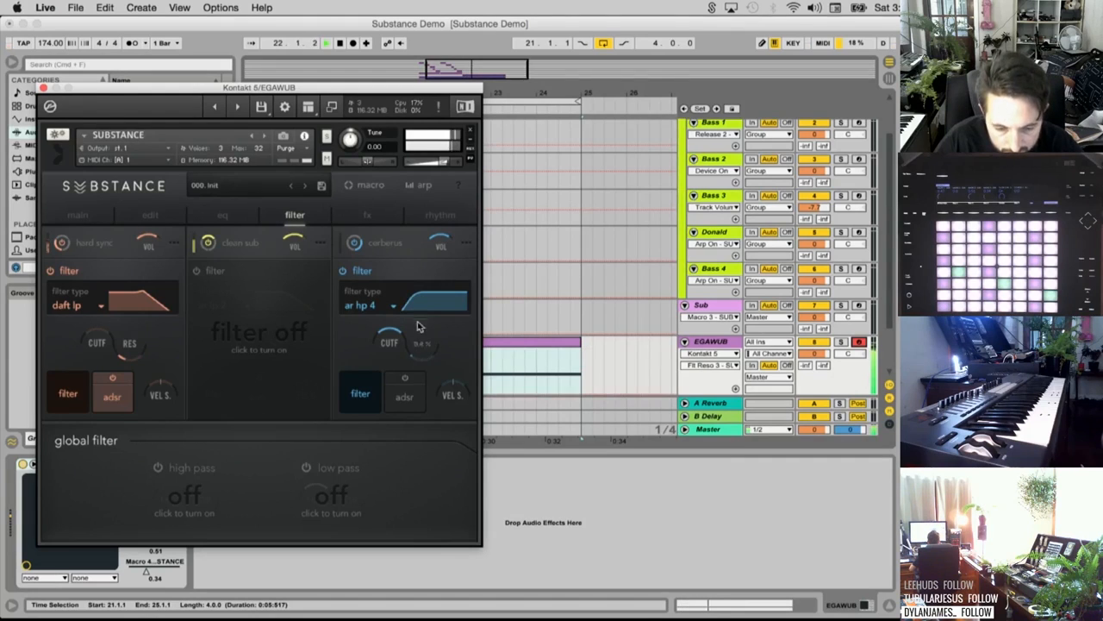
left_click_drag(389, 345, 394, 398)
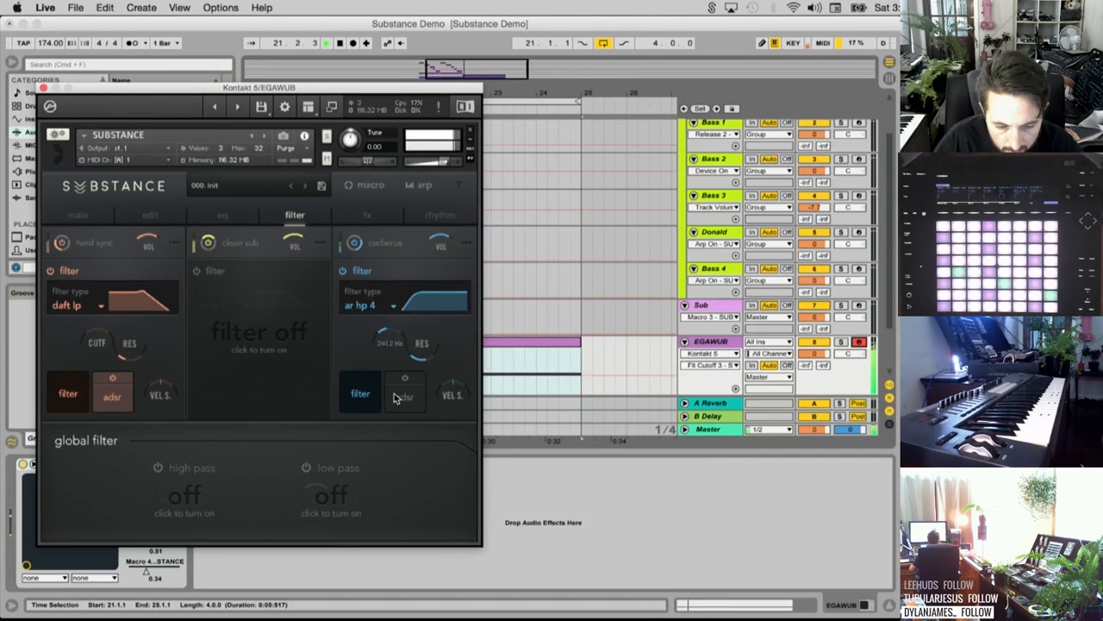
left_click_drag(387, 358, 392, 399)
Enable the ADSR envelope for the cerberus layer's filter, lengthen its attack and audition the loop
left_click(402, 399)
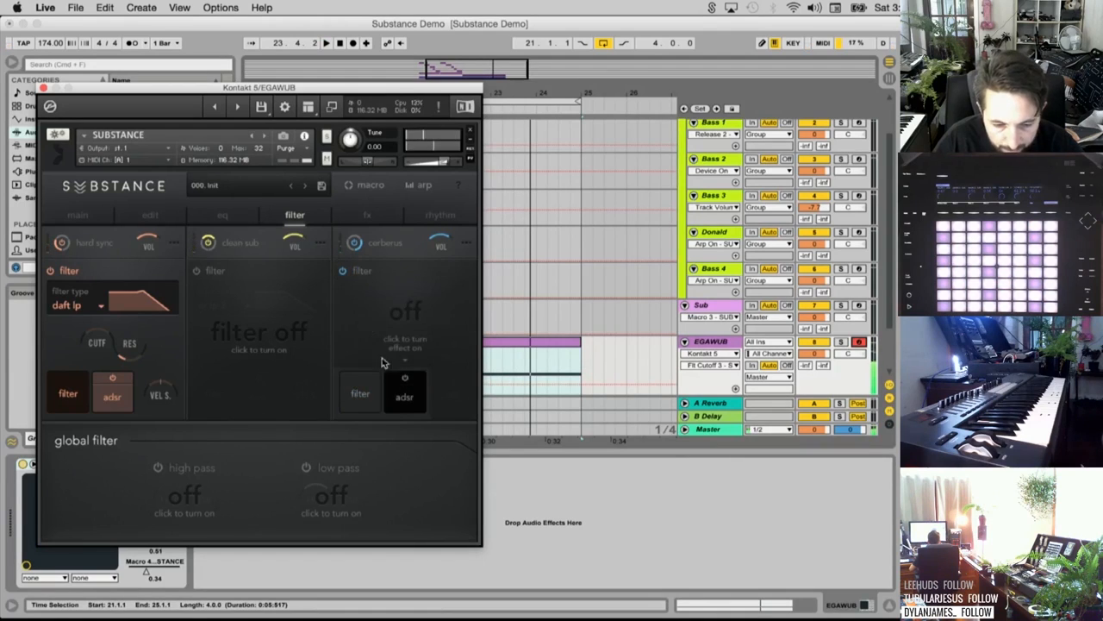
left_click(404, 379)
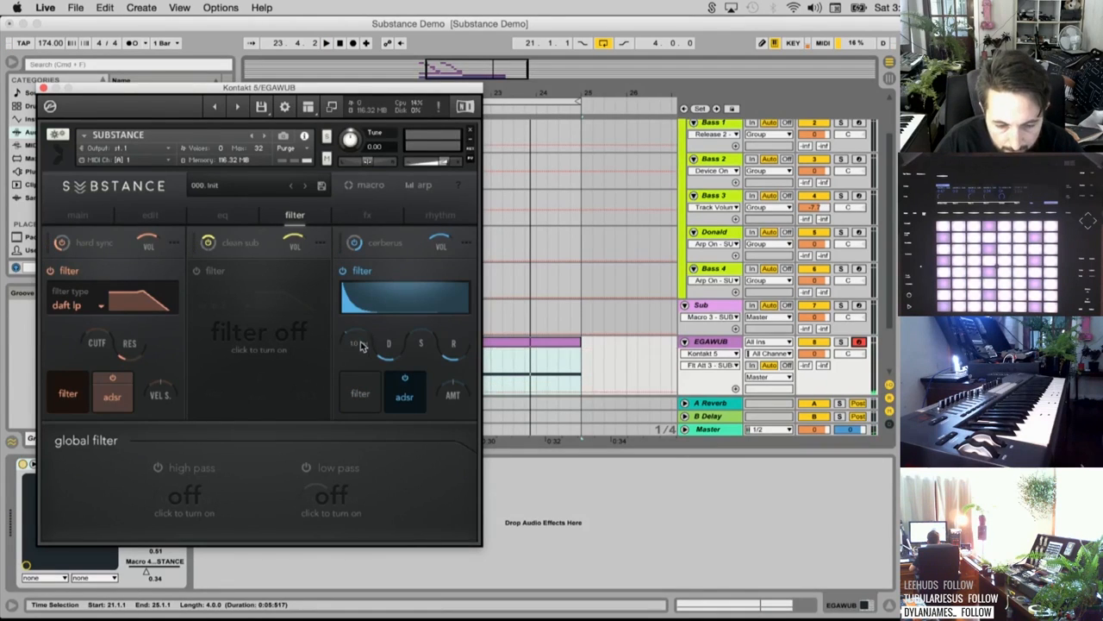
left_click(359, 272)
key("space")
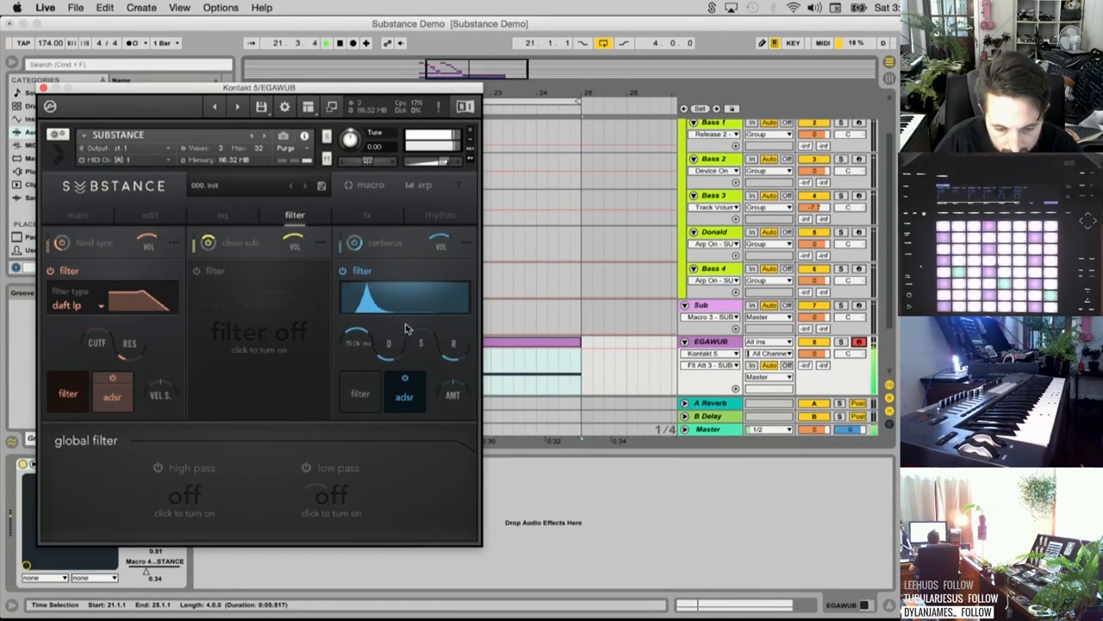
key("space")
Rework the cerberus layer's filter cutoff, shorten its envelope attack to about 452.7 ms and raise the envelope amount
left_click(362, 398)
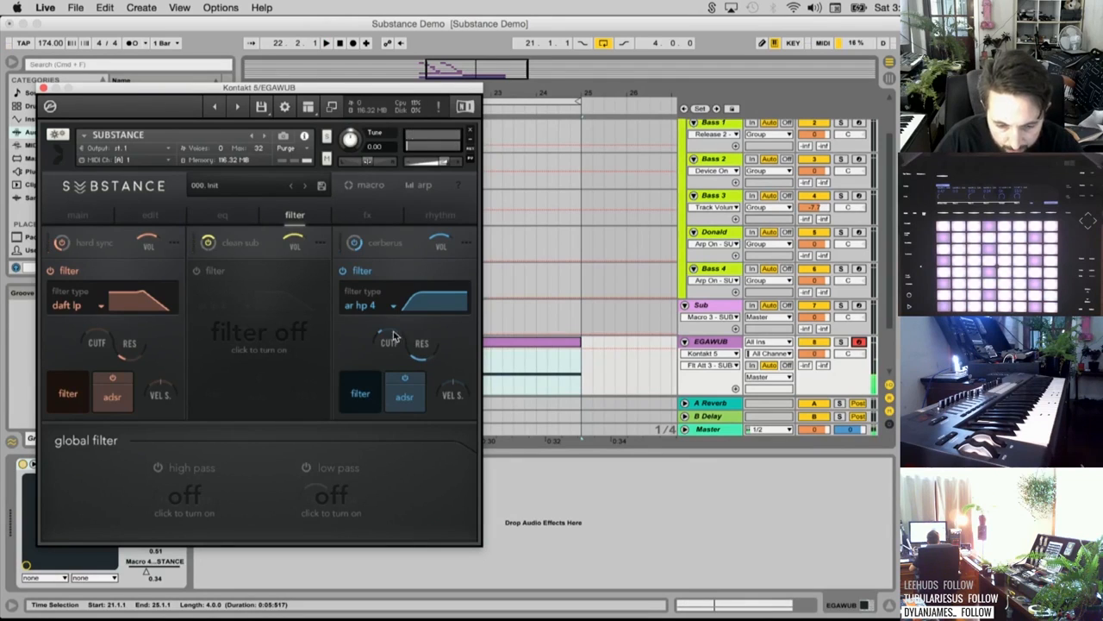
key("space")
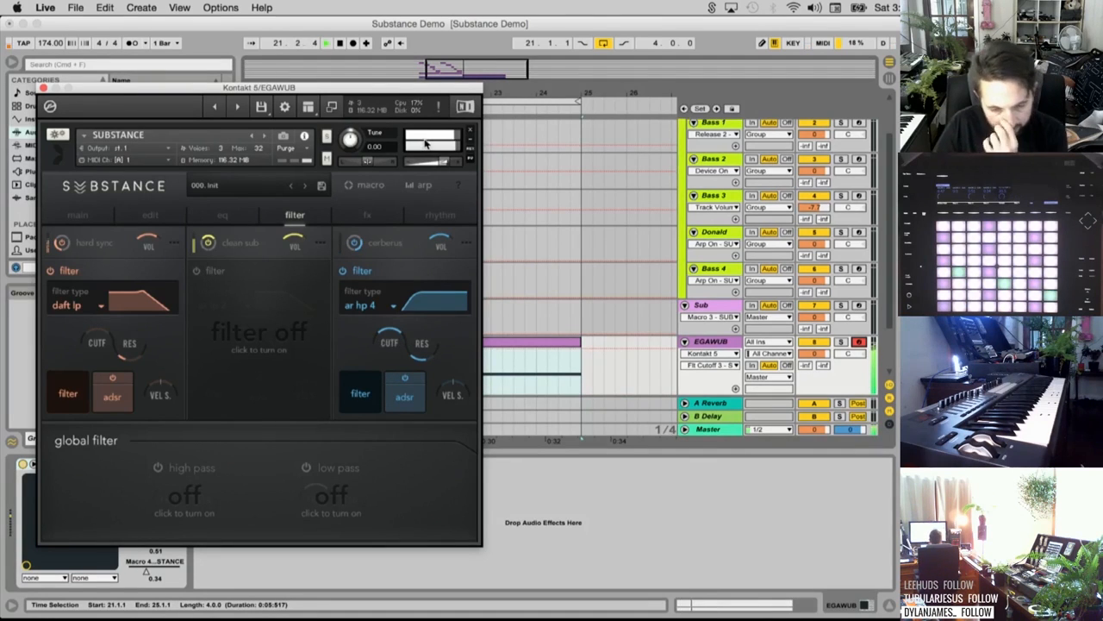
left_click(405, 395)
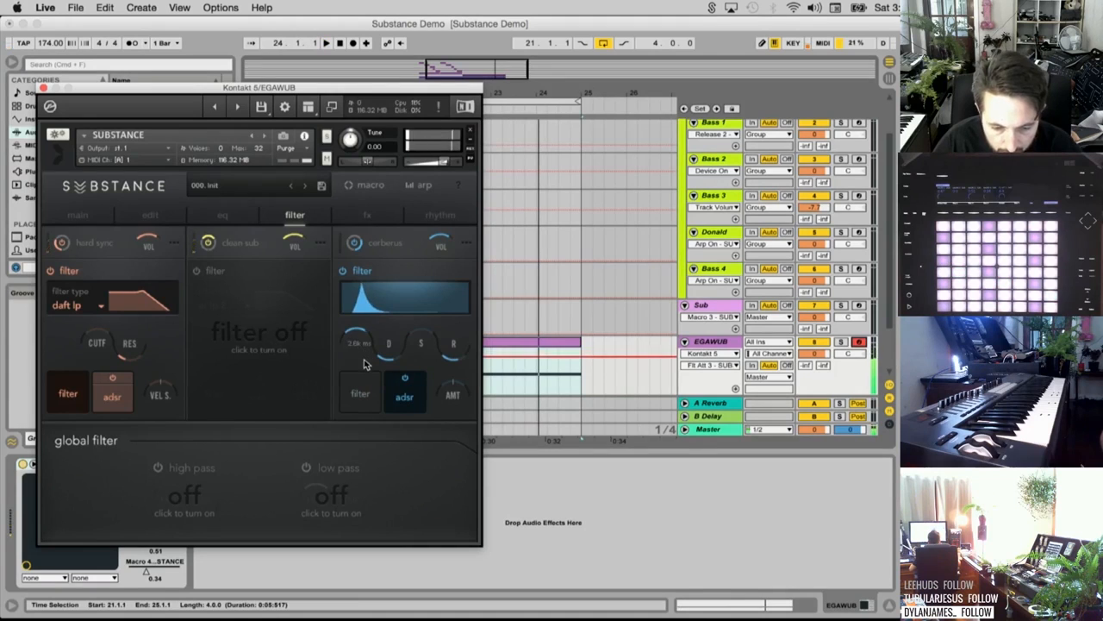
left_click_drag(362, 348, 363, 360)
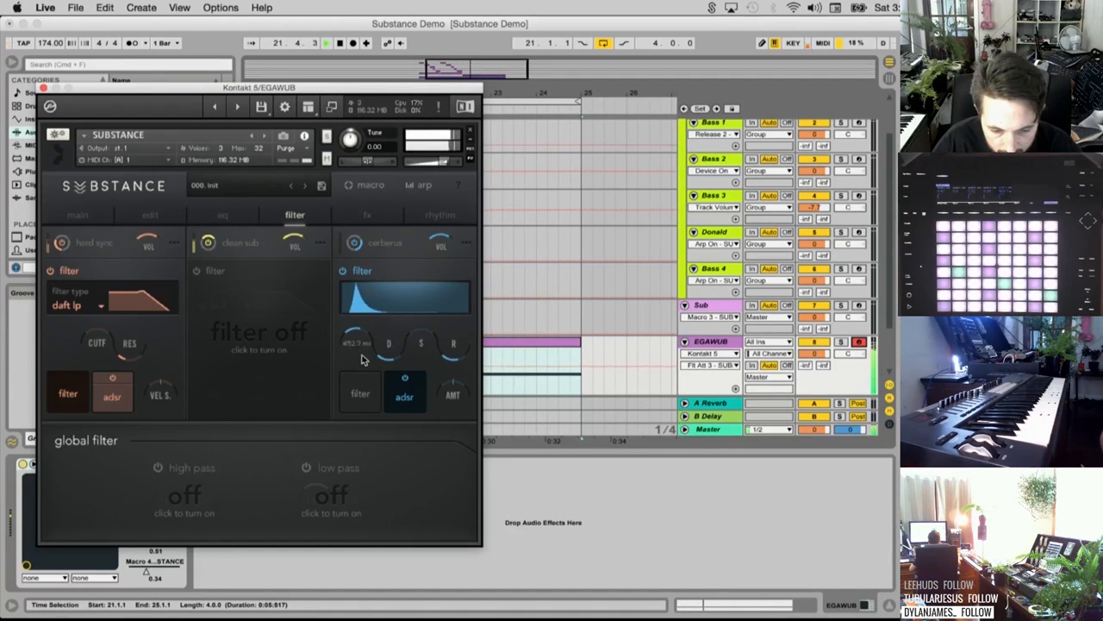
left_click(449, 386)
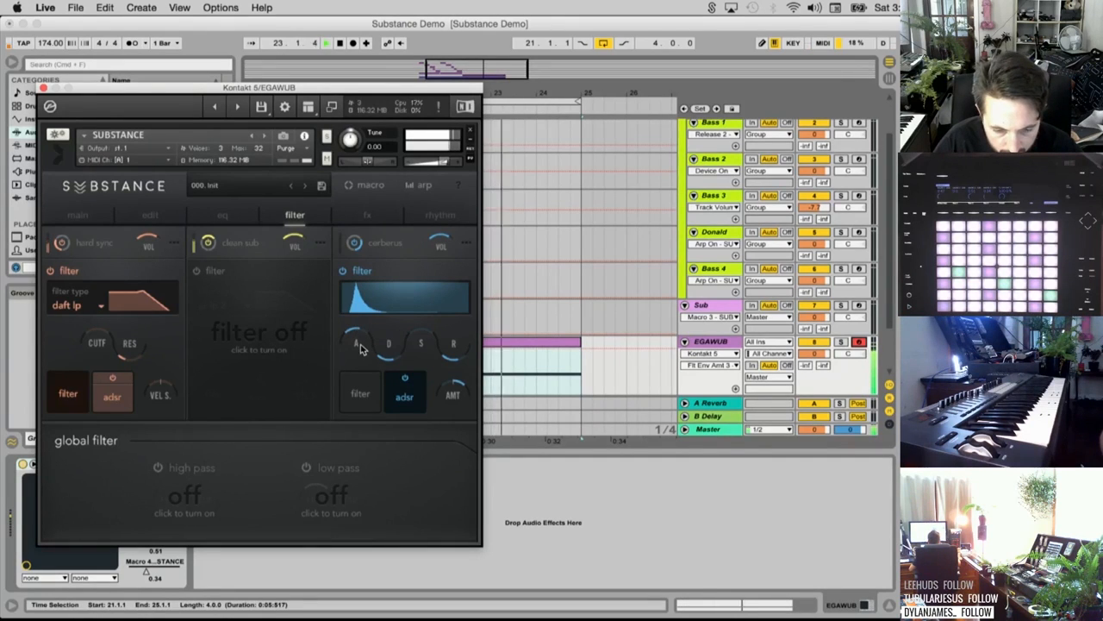
Lower the cerberus filter cutoff to about 8.2 Hz and slightly lengthen the filter envelope's attack
left_click(360, 393)
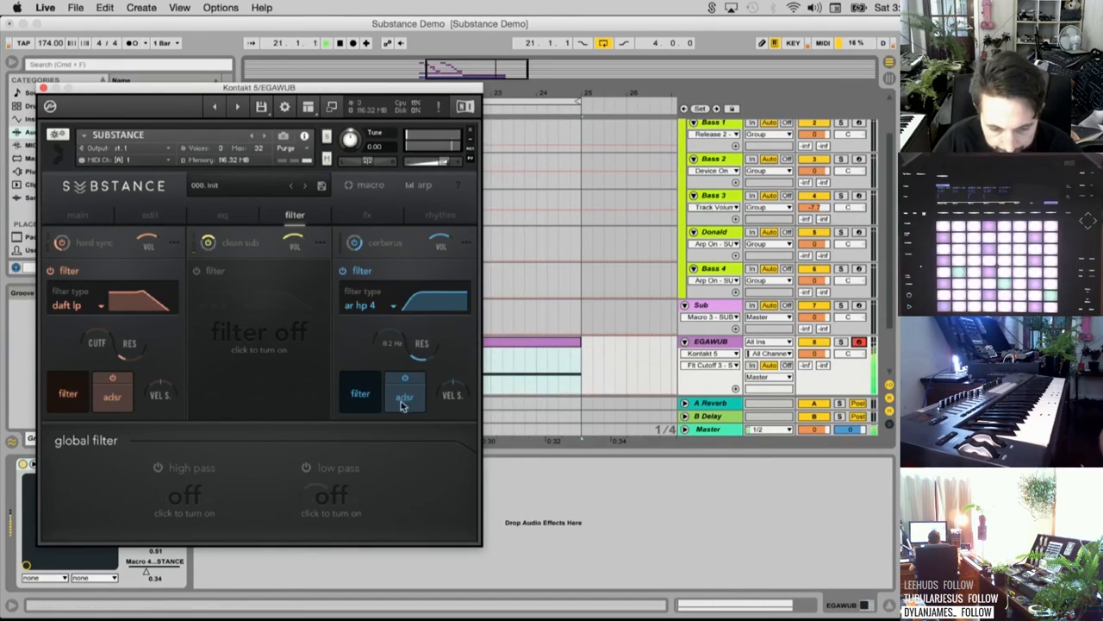
left_click(405, 395)
left_click_drag(351, 343, 351, 311)
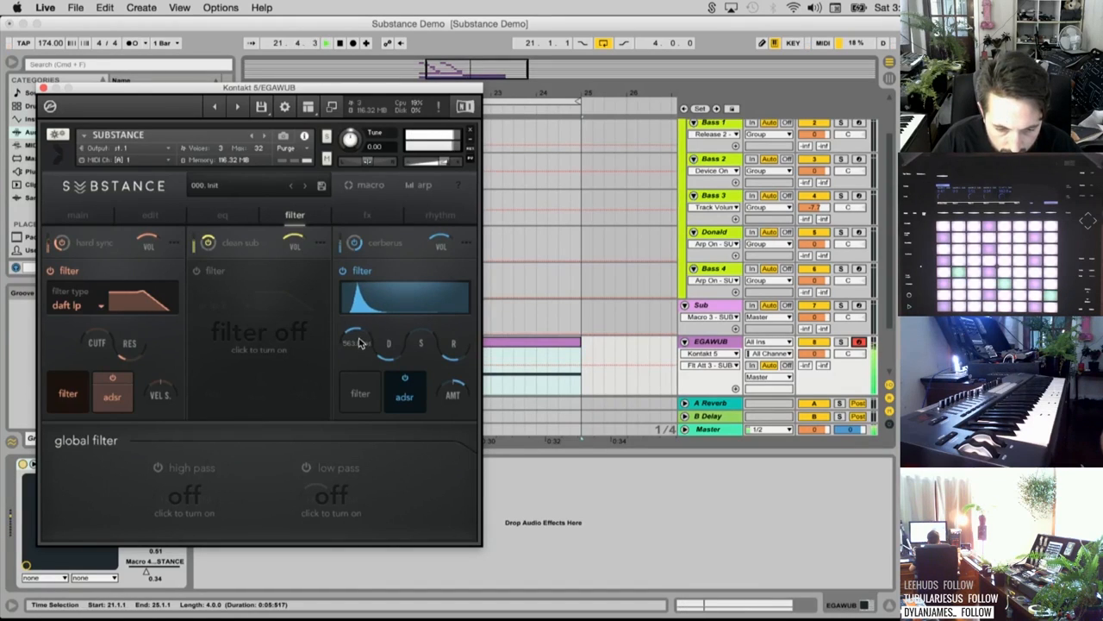
Turn off the clean sub and hard sync layers, and set the cerberus filter envelope to maximum attack with a negative amount
left_click(210, 244)
left_click(61, 244)
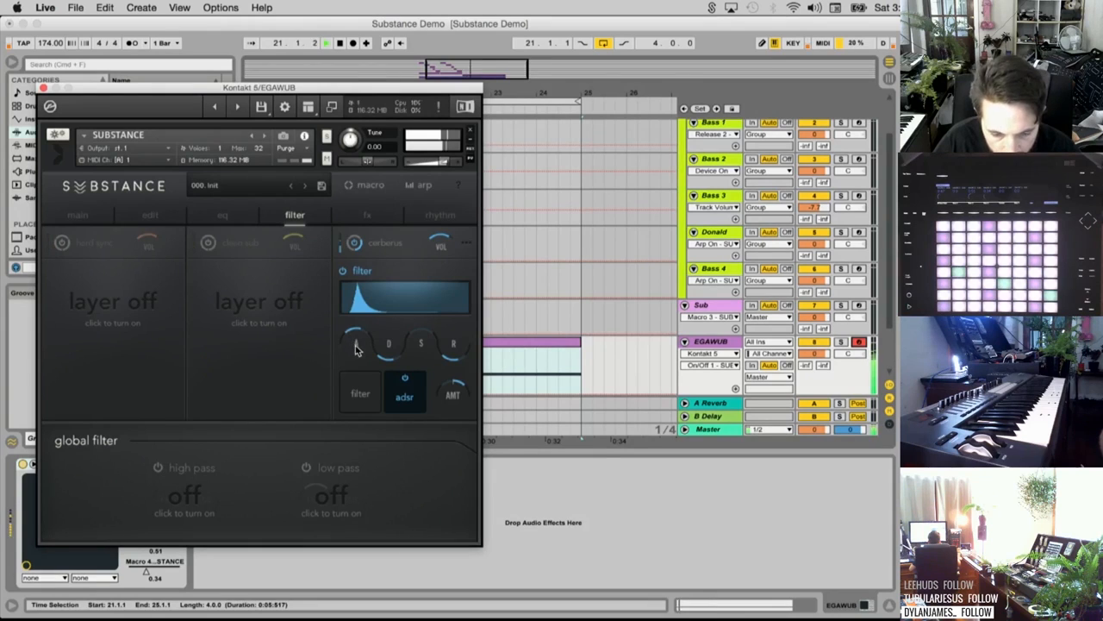
mouse_move(356, 349)
left_mouse_down()
mouse_move(356, 338)
mouse_move(362, 362)
mouse_move(360, 338)
left_mouse_up()
left_click_drag(452, 394, 470, 515)
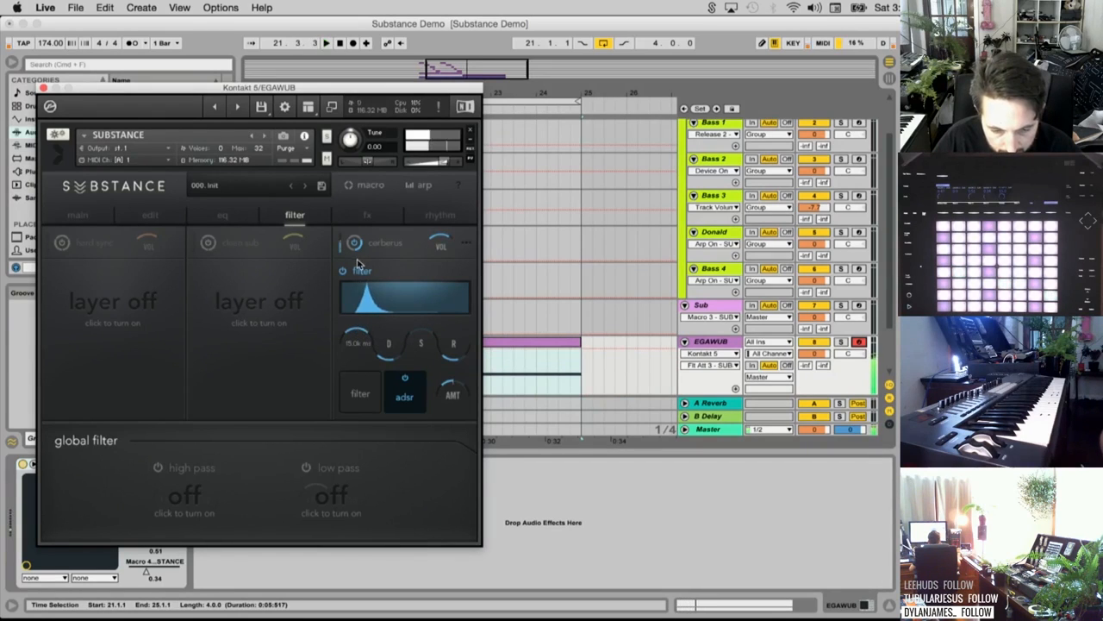
Readjust the cerberus filter cutoff and raise the sustain of its filter envelope
left_click(375, 403)
left_click_drag(391, 369, 360, 340)
left_click(405, 396)
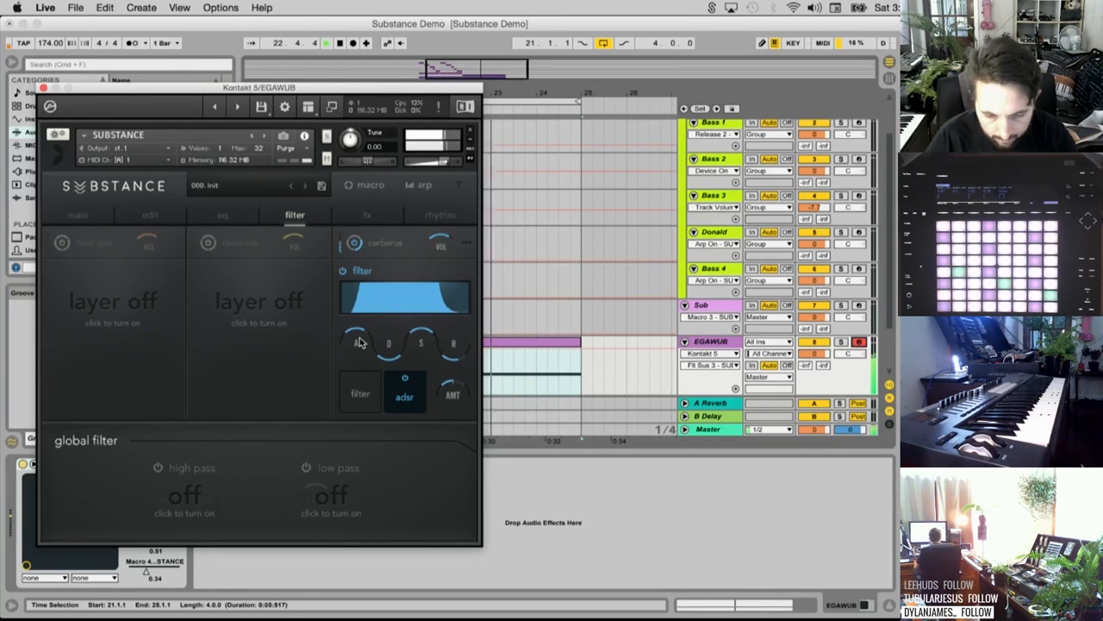
Turn on the global distortion effect and audition it on the cerberus layer alone
left_click(369, 216)
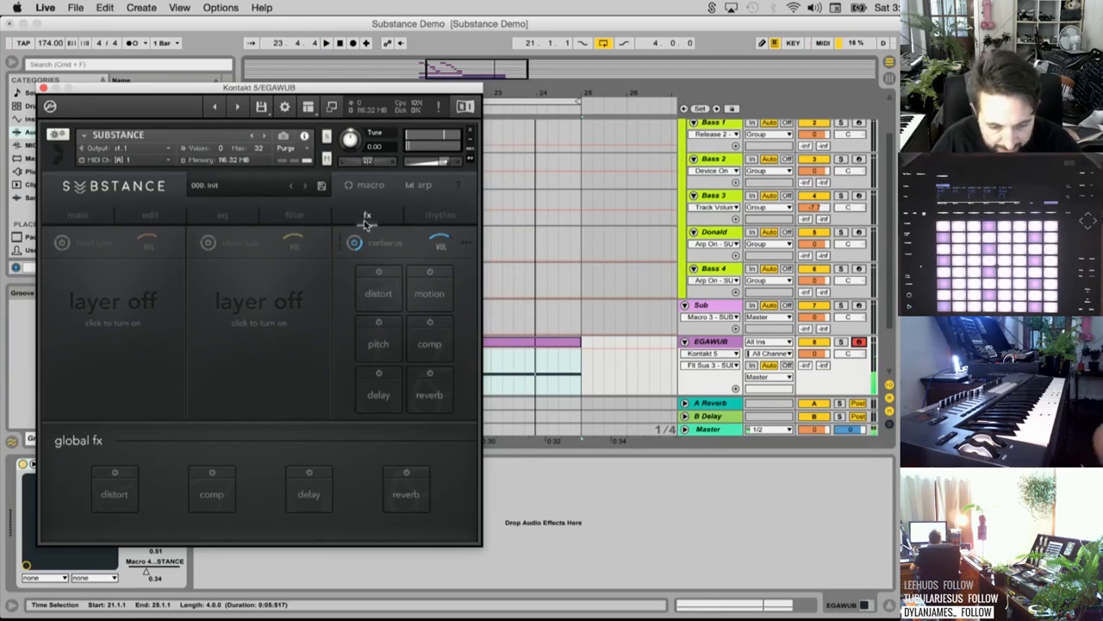
left_click(116, 480)
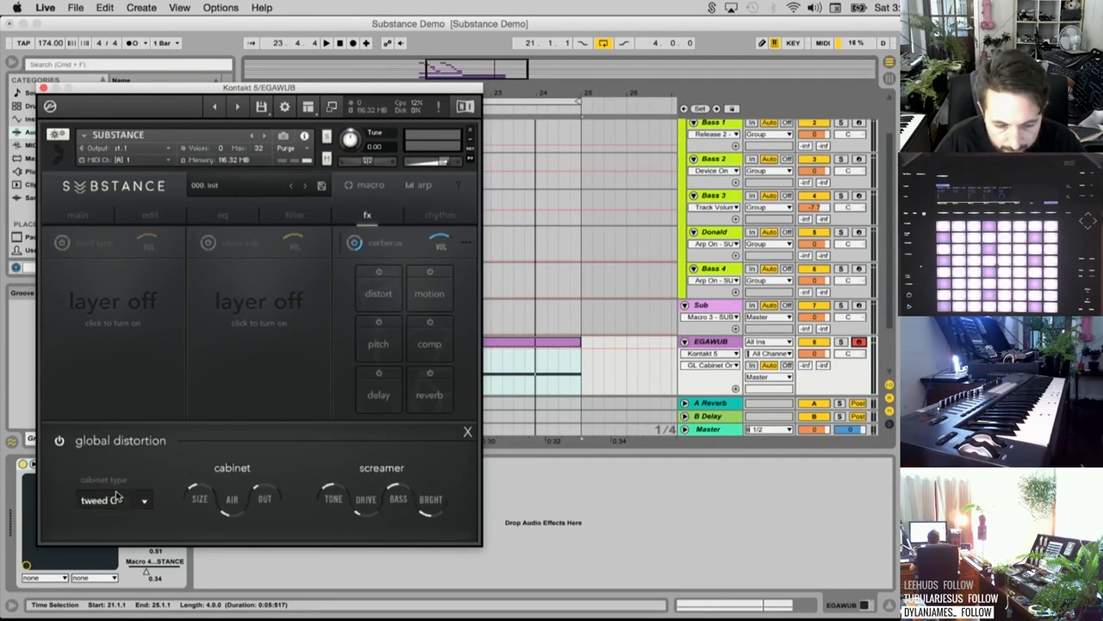
key("space")
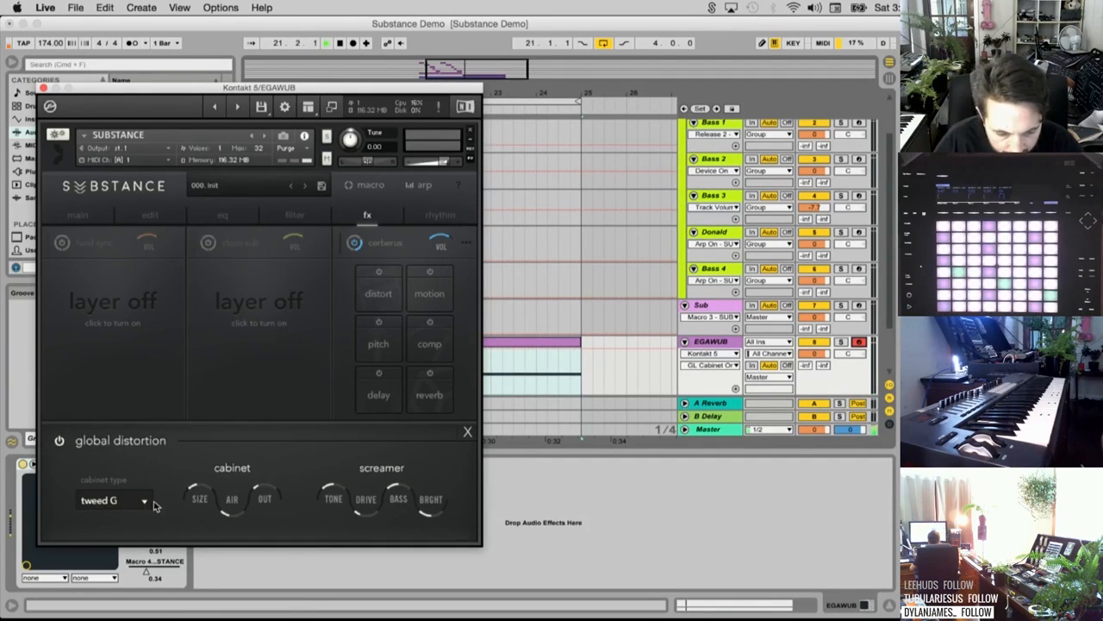
Turn the clean sub and hard sync layers back on and set the global distortion's cabinet type to tweed A far
left_click(208, 244)
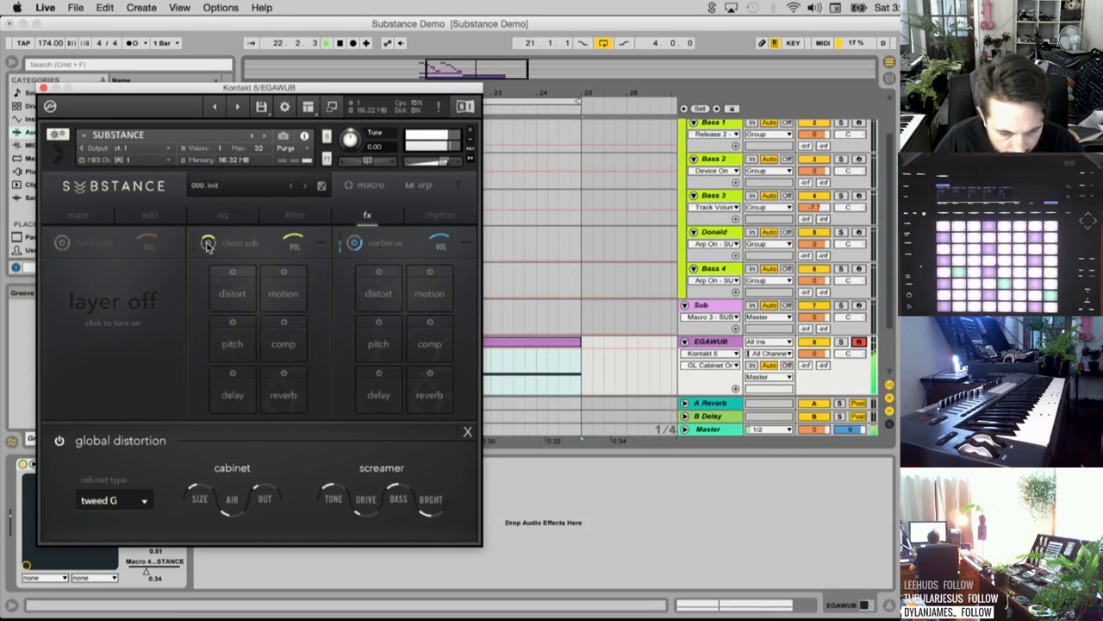
left_click(62, 242)
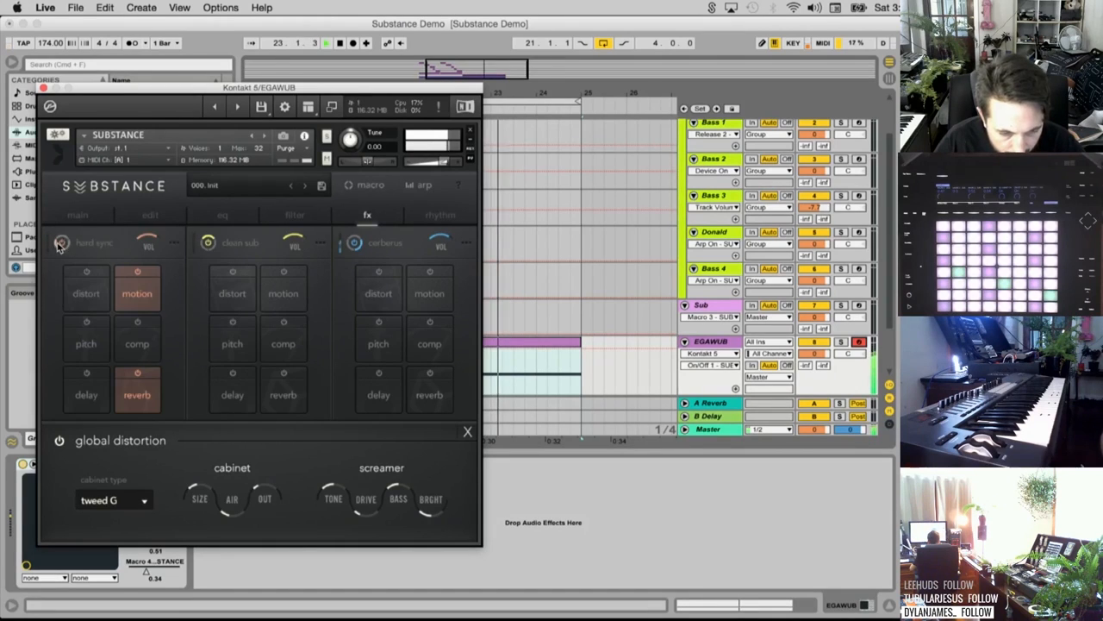
left_click(135, 506)
left_click(129, 484)
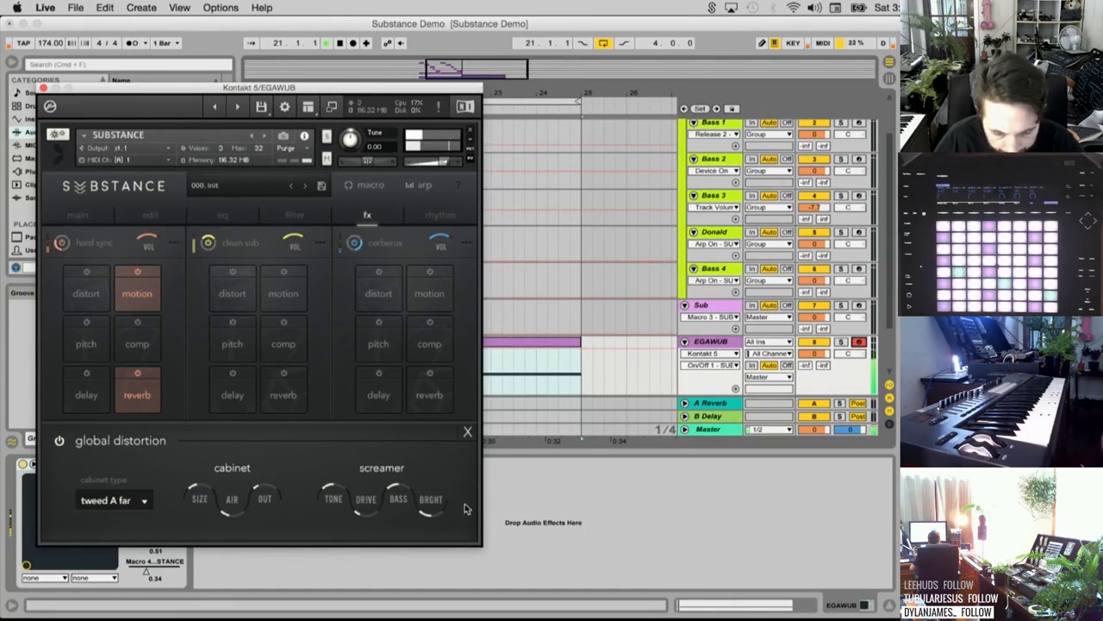
Set the global distortion's cabinet size to about 75.2 %, raise the screamer drive and set its bass to about 41 %
key("space")
left_click_drag(206, 502, 245, 480)
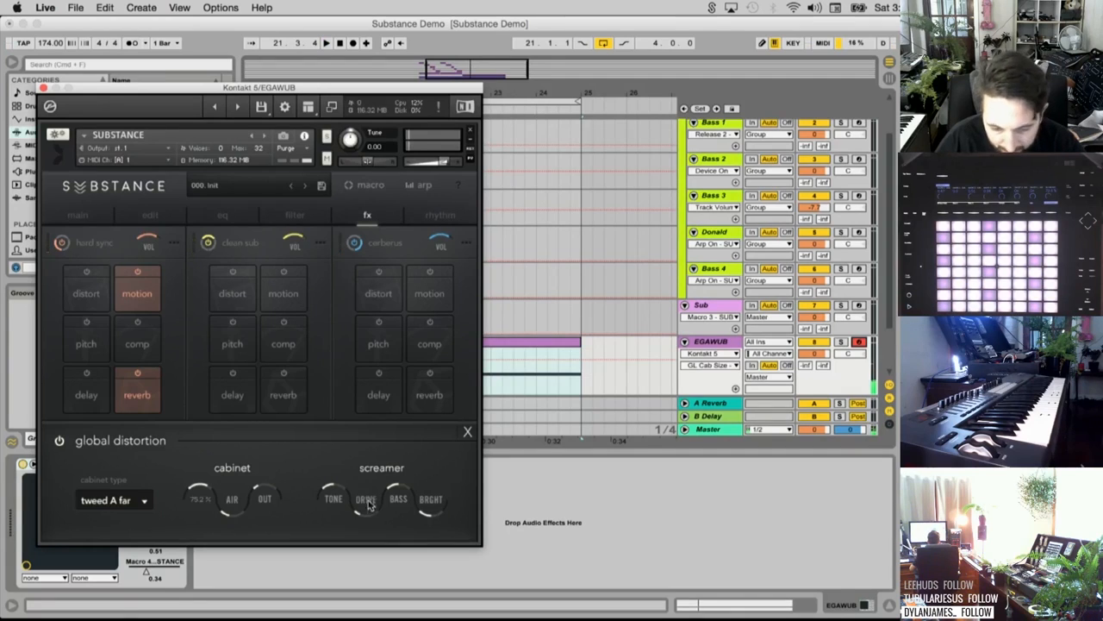
left_click_drag(369, 506, 357, 451)
key("space")
left_click(400, 506)
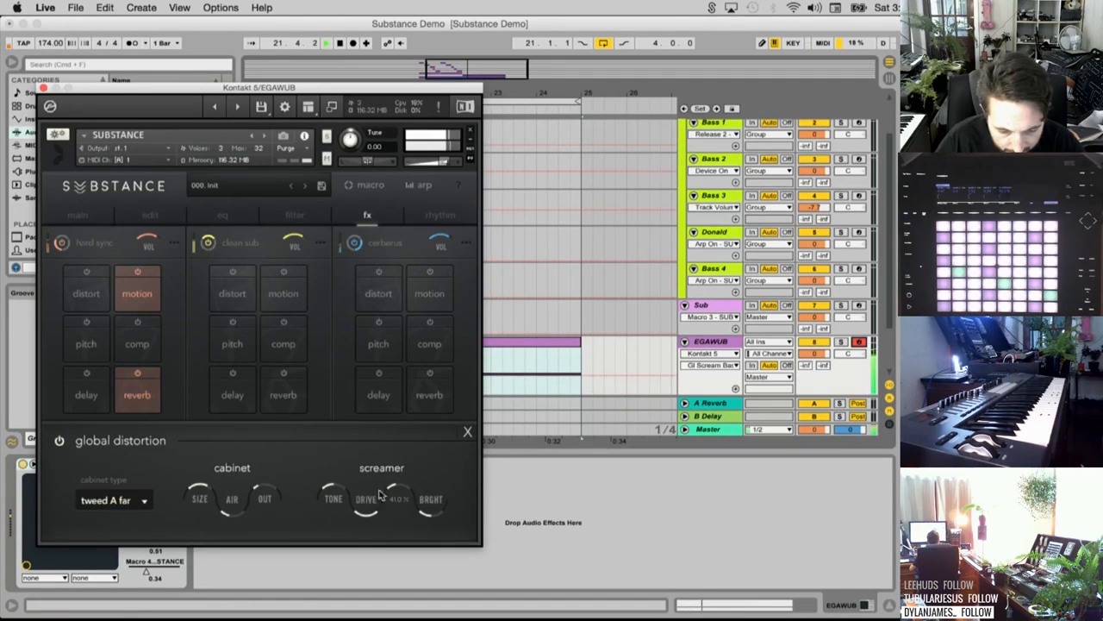
Raise the screamer tone, reduce its drive and brightness, and set the cabinet air to about 85.3 %
left_click_drag(369, 501, 344, 473)
left_click_drag(431, 503, 423, 528)
left_click_drag(366, 507, 357, 525)
left_click_drag(234, 497, 261, 513)
Change the global distortion's cabinet type to leslie and audition the loop
key("space")
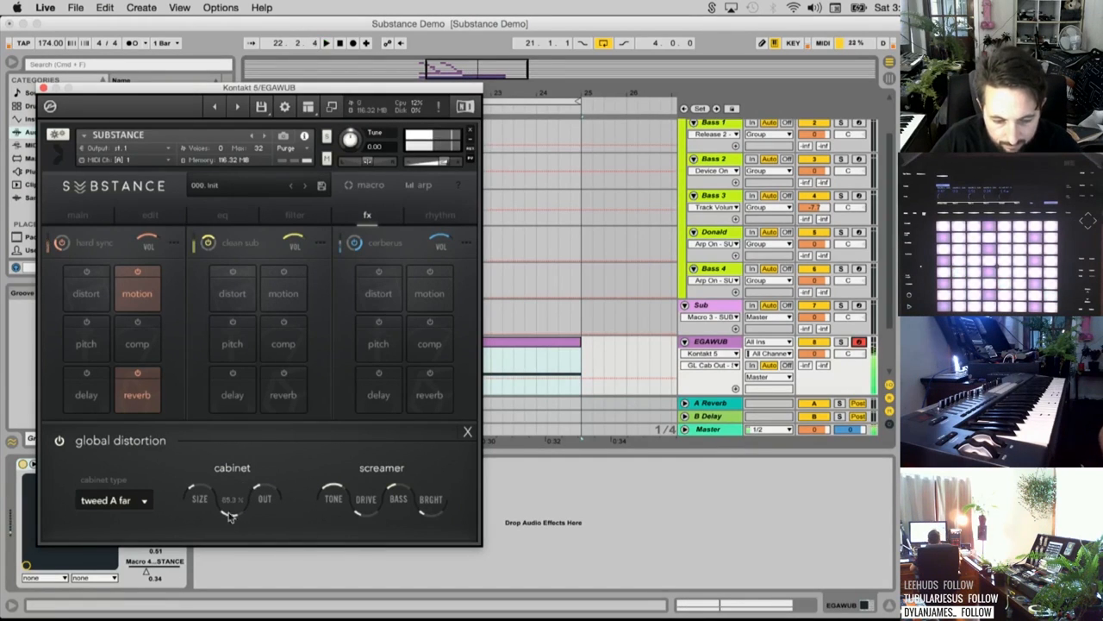
left_click(140, 500)
left_click(90, 536)
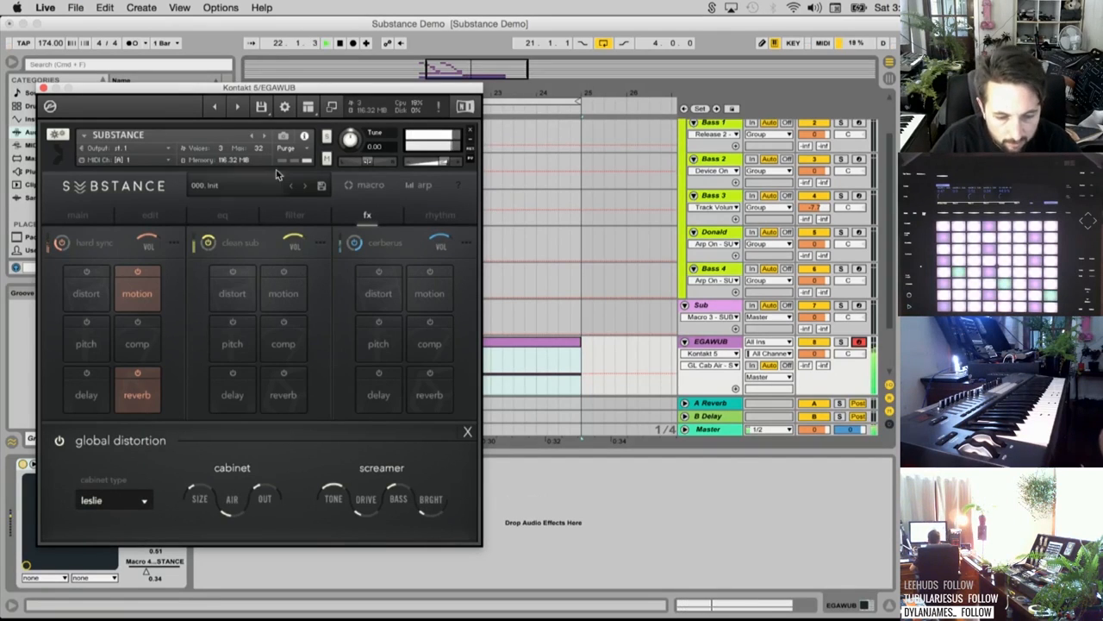
left_click(295, 215)
left_click(367, 214)
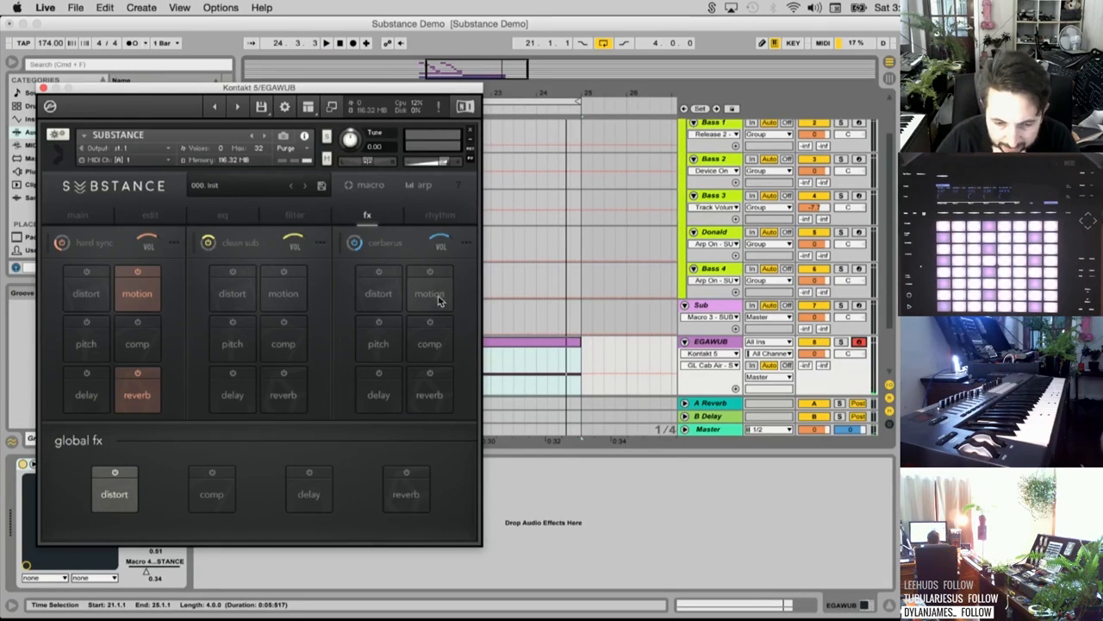
Lower the cerberus layer's volume and add a chorus motion effect to it with wet at 100 % and an adjusted speed
mouse_move(443, 243)
left_mouse_down()
mouse_move(448, 257)
mouse_move(444, 247)
left_mouse_up()
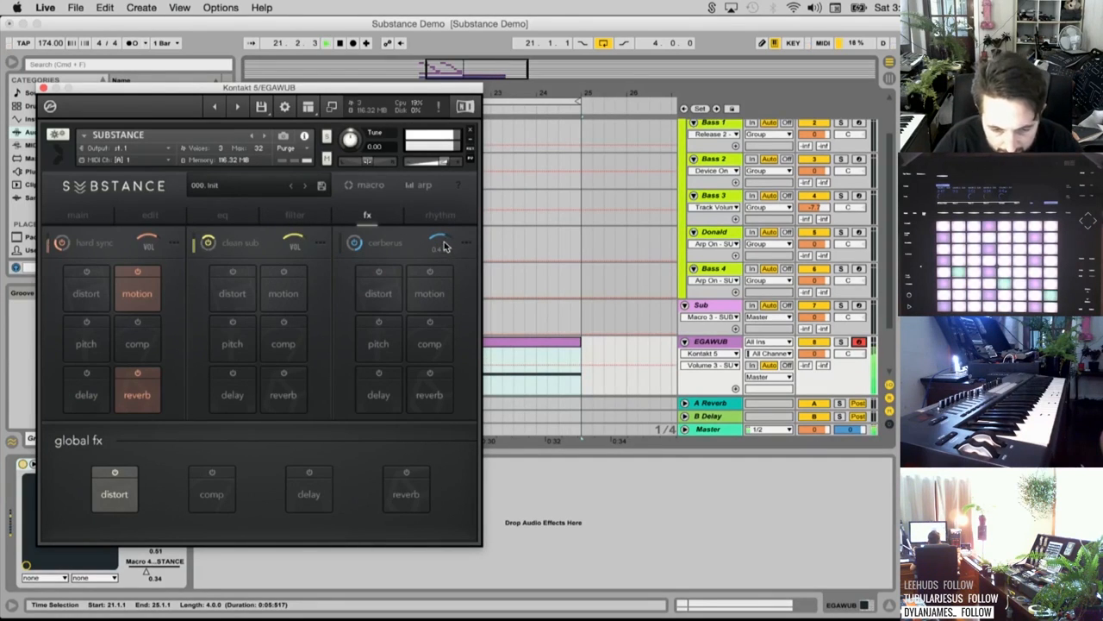
left_click(432, 292)
left_click(374, 307)
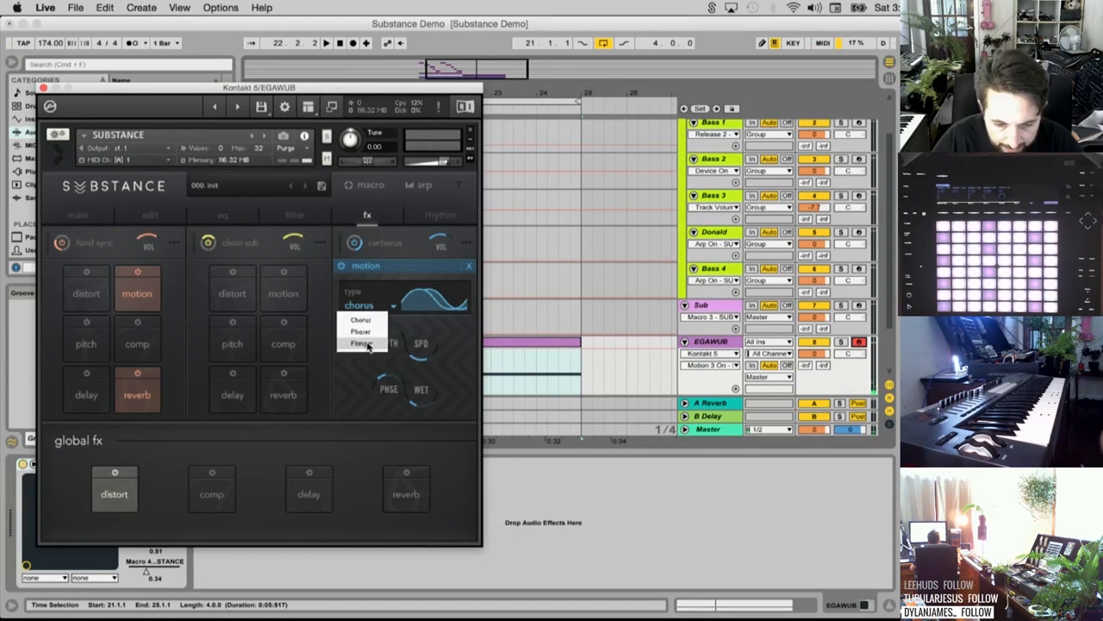
left_click(365, 322)
key("space")
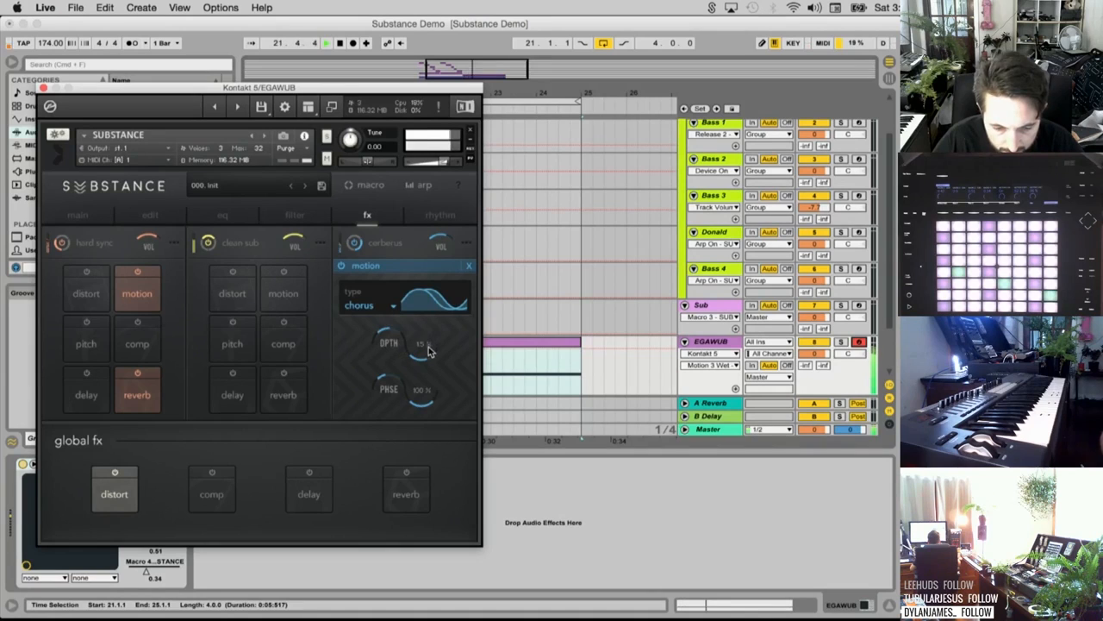
left_click_drag(429, 350, 430, 348)
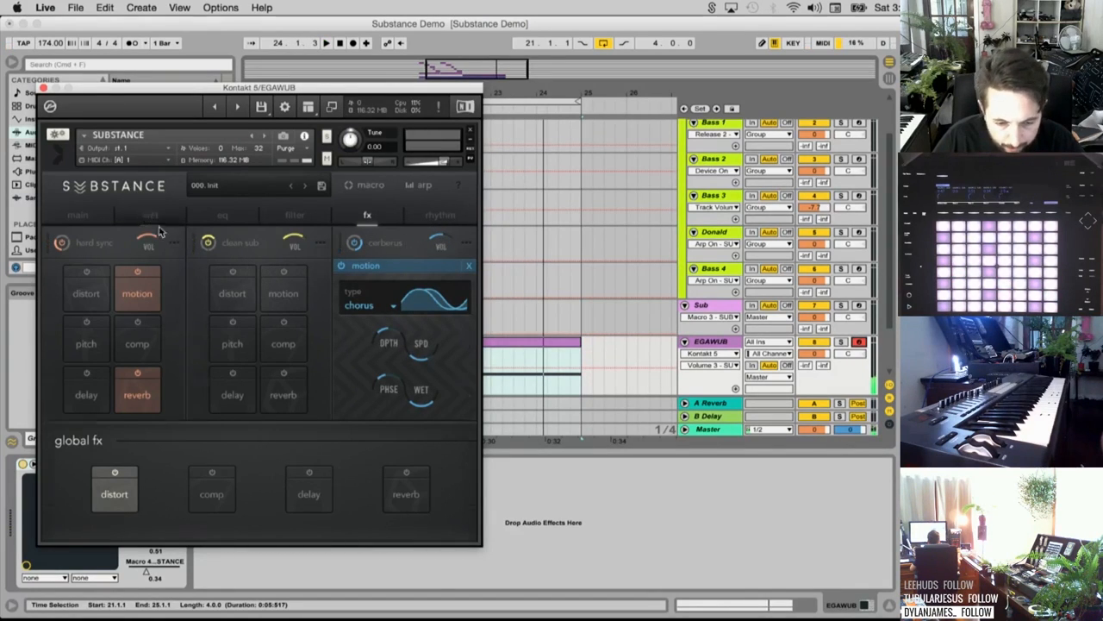
Audition the cerberus layer tuned to -12.00 st and -5.00 st, and return its tuning to 0.00 st
left_click(151, 216)
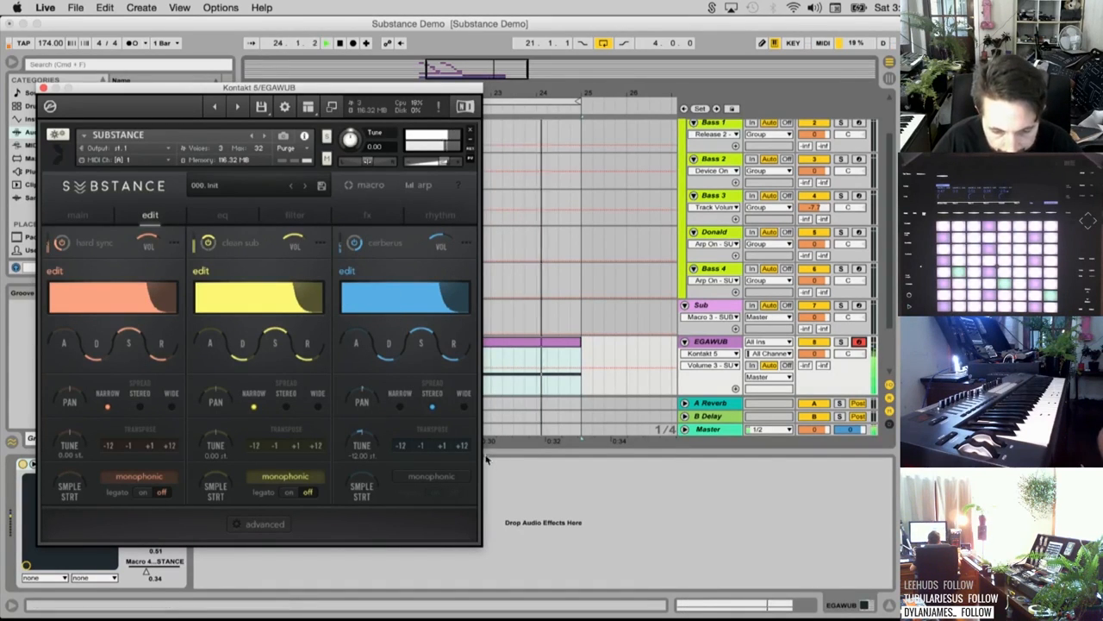
key("space")
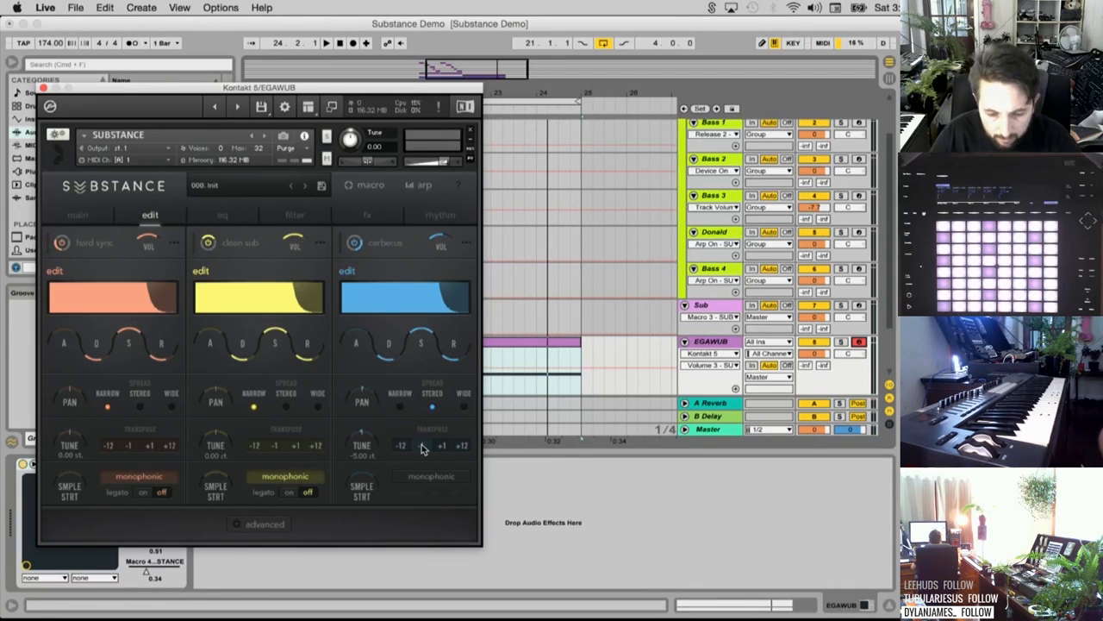
key("space")
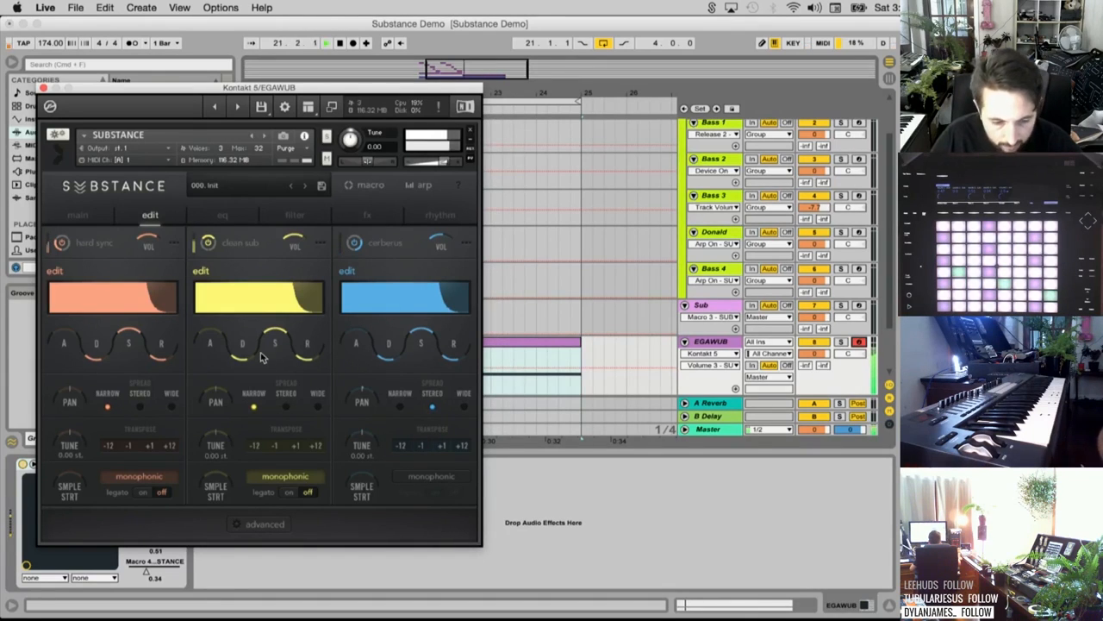
key("space")
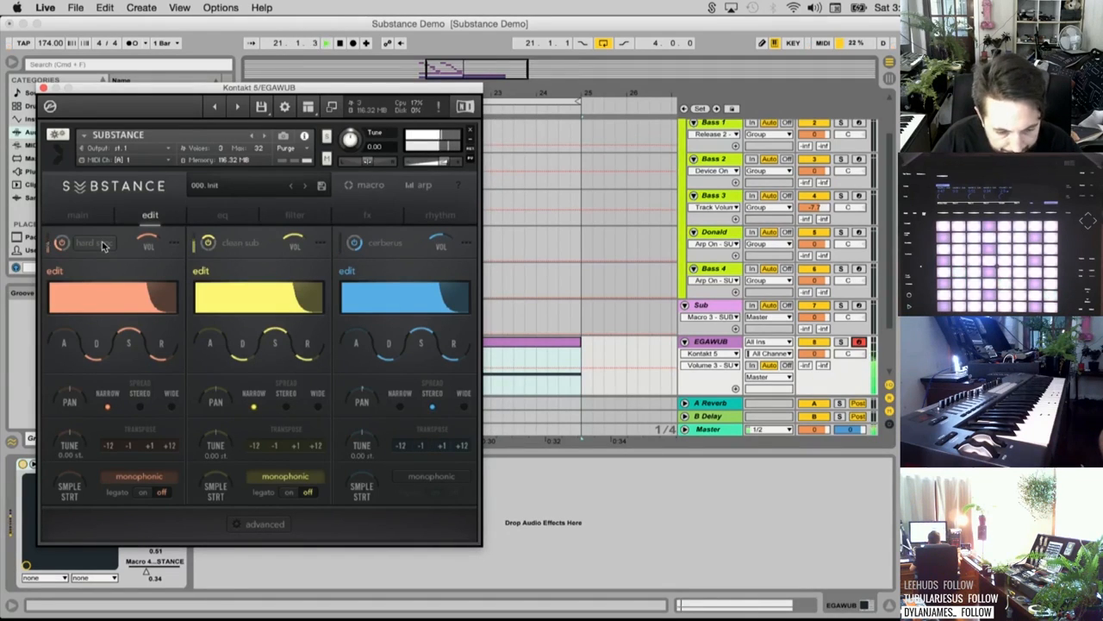
Replace the hard sync source with unison bass after trying polysynth and formant bass, and solo the EGAWUB track
left_click(102, 245)
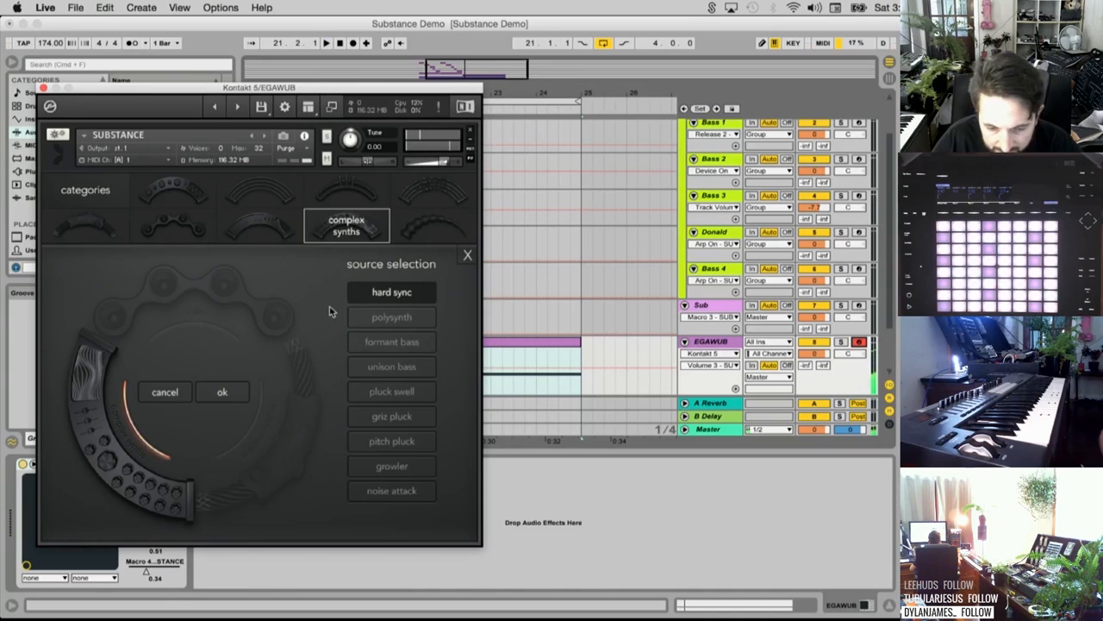
left_click(392, 319)
key("space")
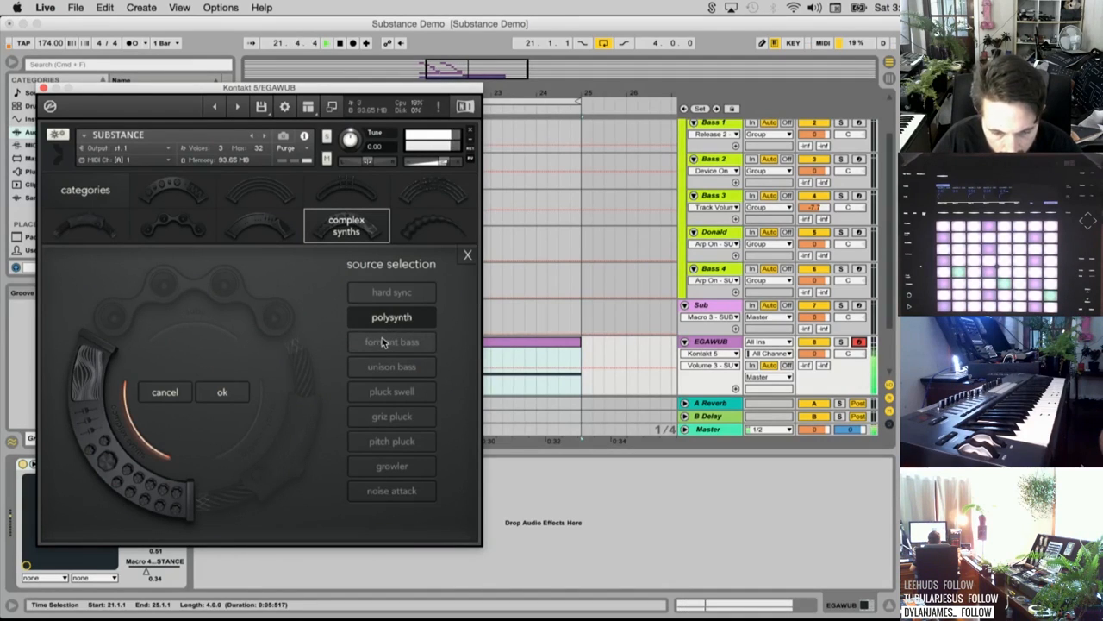
left_click(383, 345)
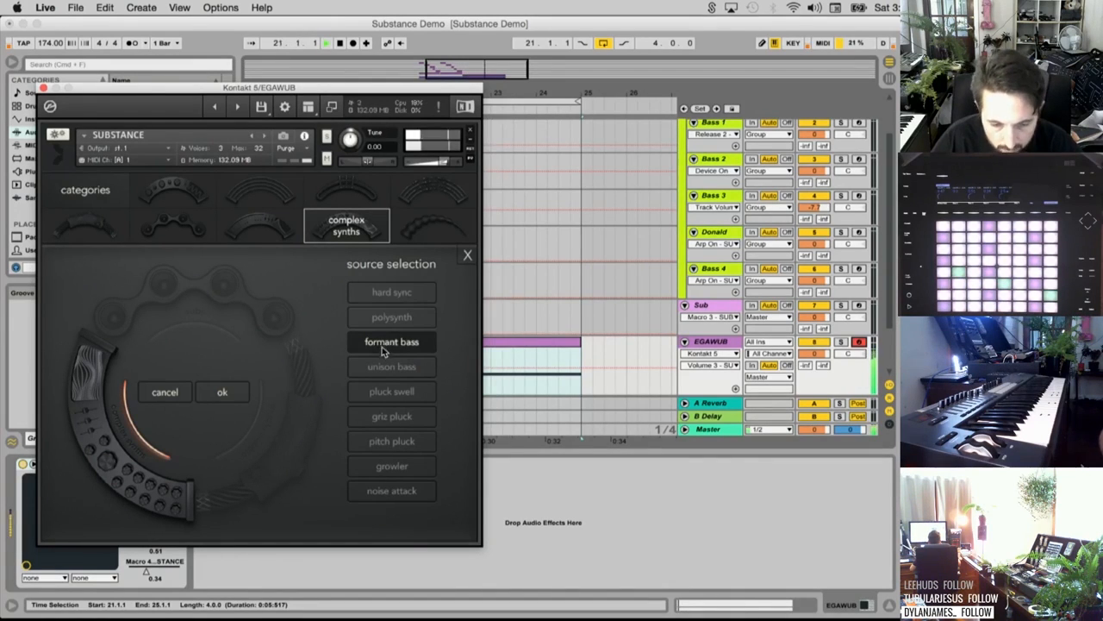
left_click(388, 367)
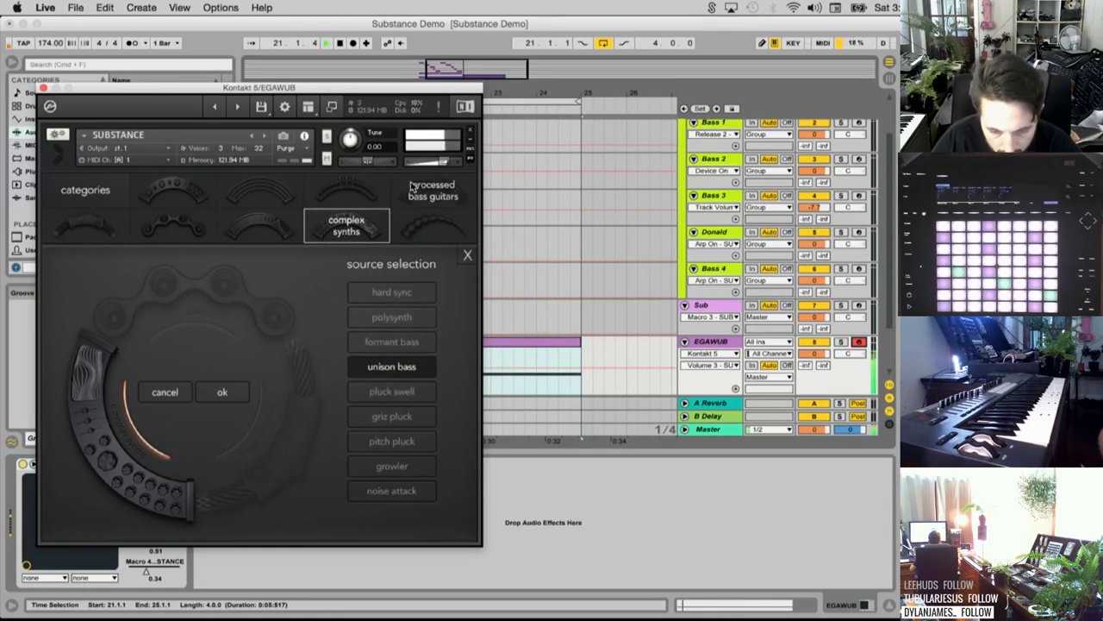
left_click(467, 255)
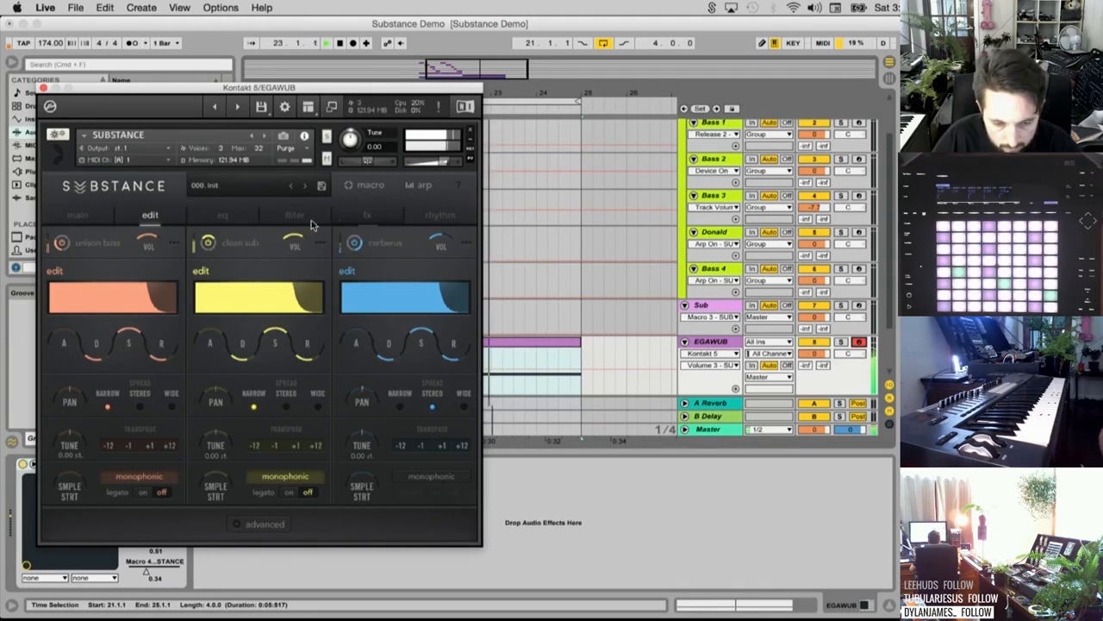
left_click(842, 341)
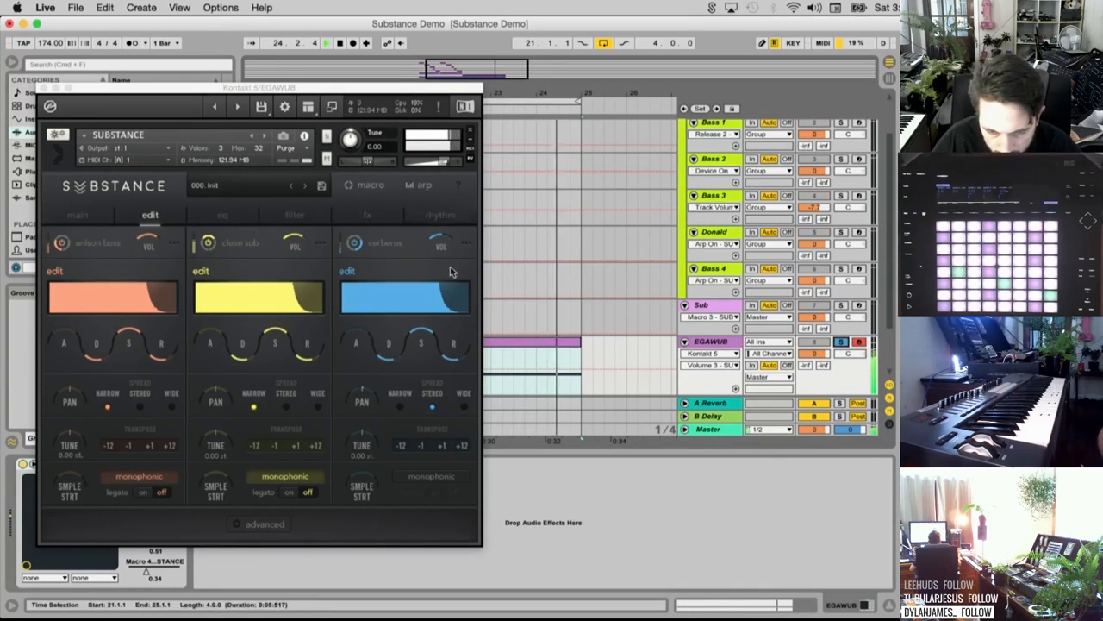
Try a delay on the cerberus layer with its feedback at 100 % and an adjusted time while looping the section
left_click(367, 215)
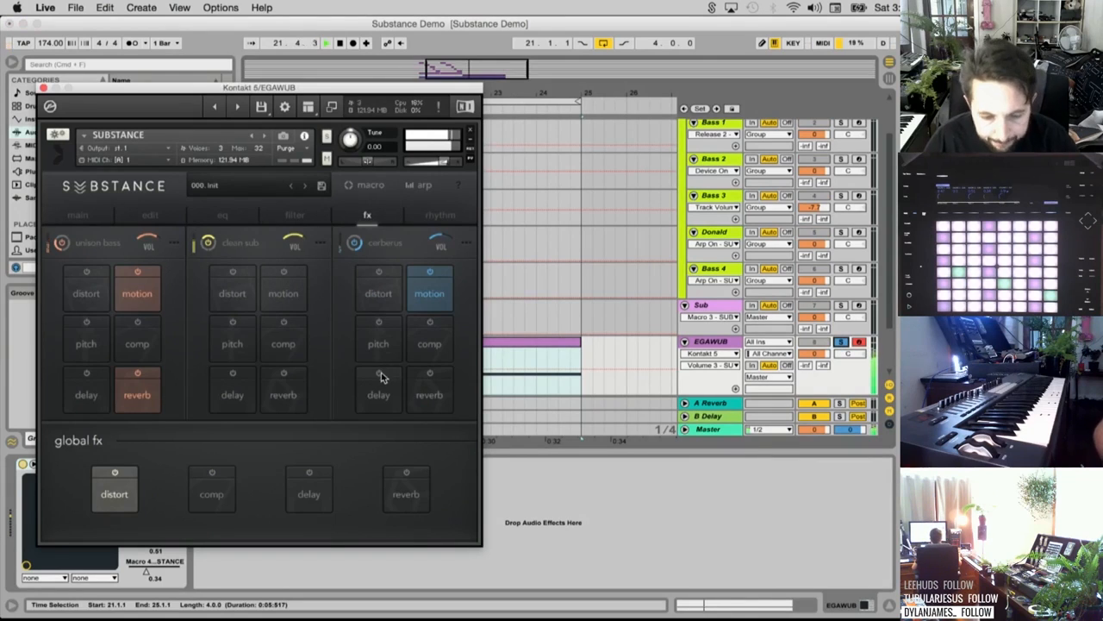
left_click(382, 377)
left_click(382, 398)
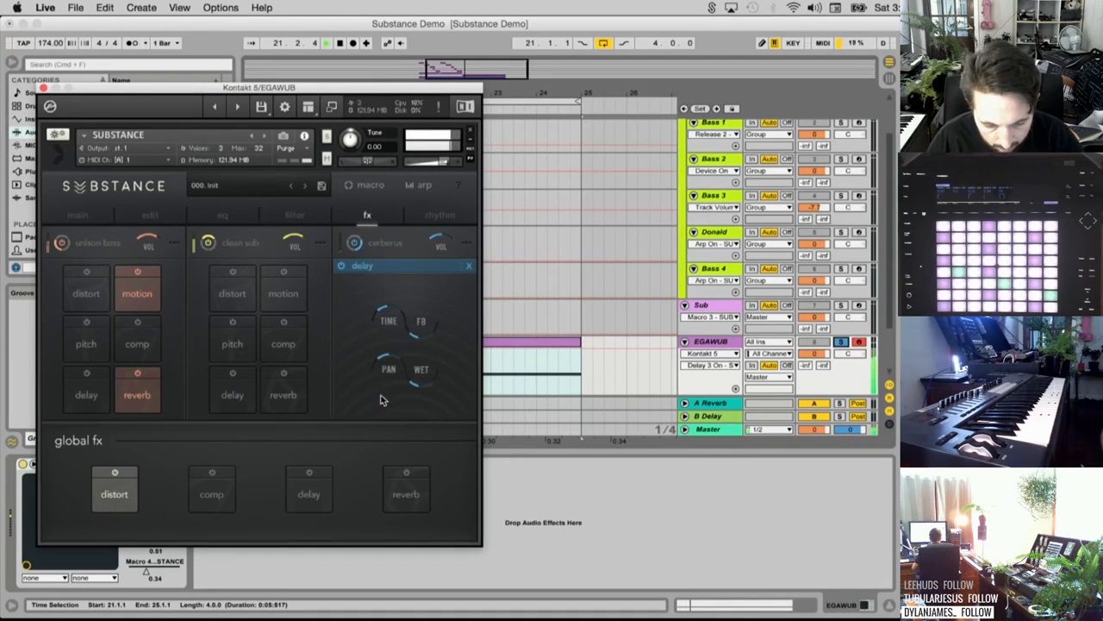
left_click_drag(395, 322, 410, 256)
key("space")
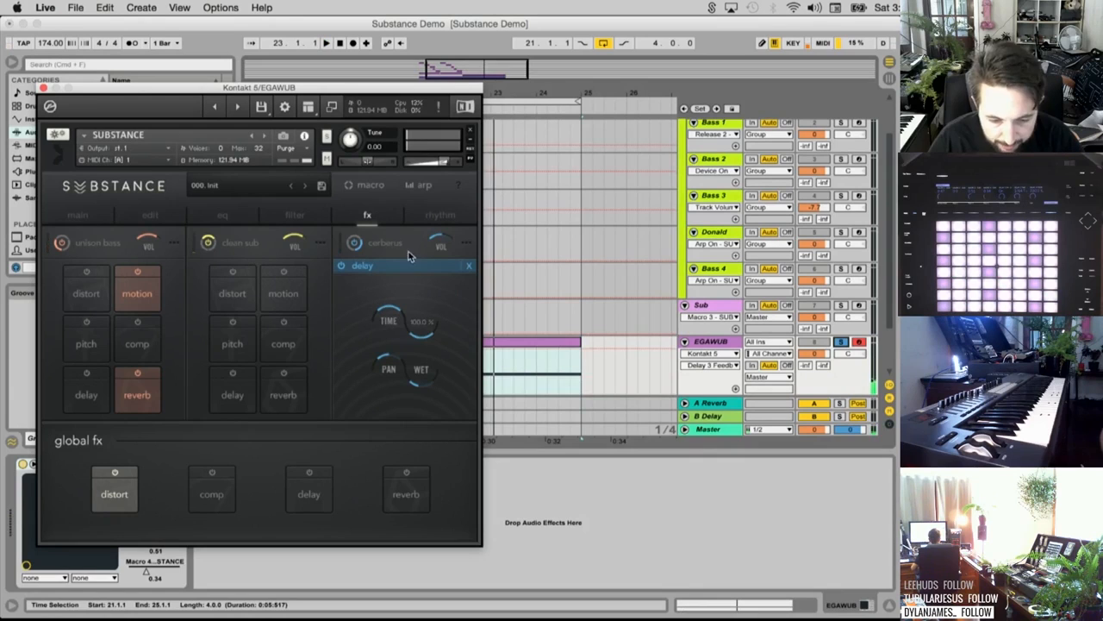
key("space")
left_click(389, 320)
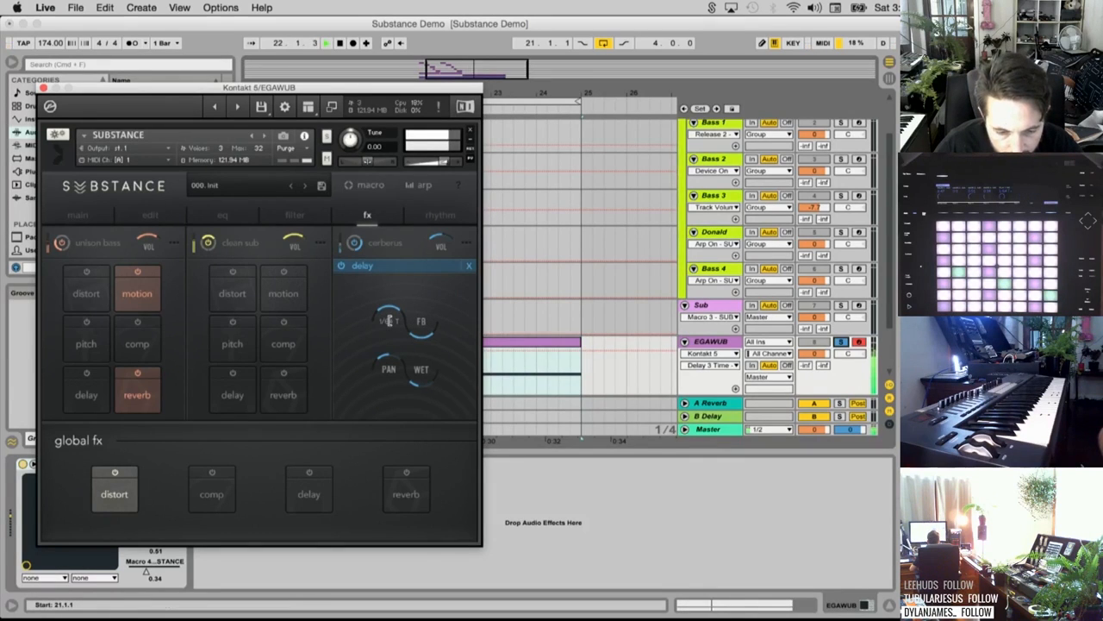
left_click_drag(388, 320, 405, 300)
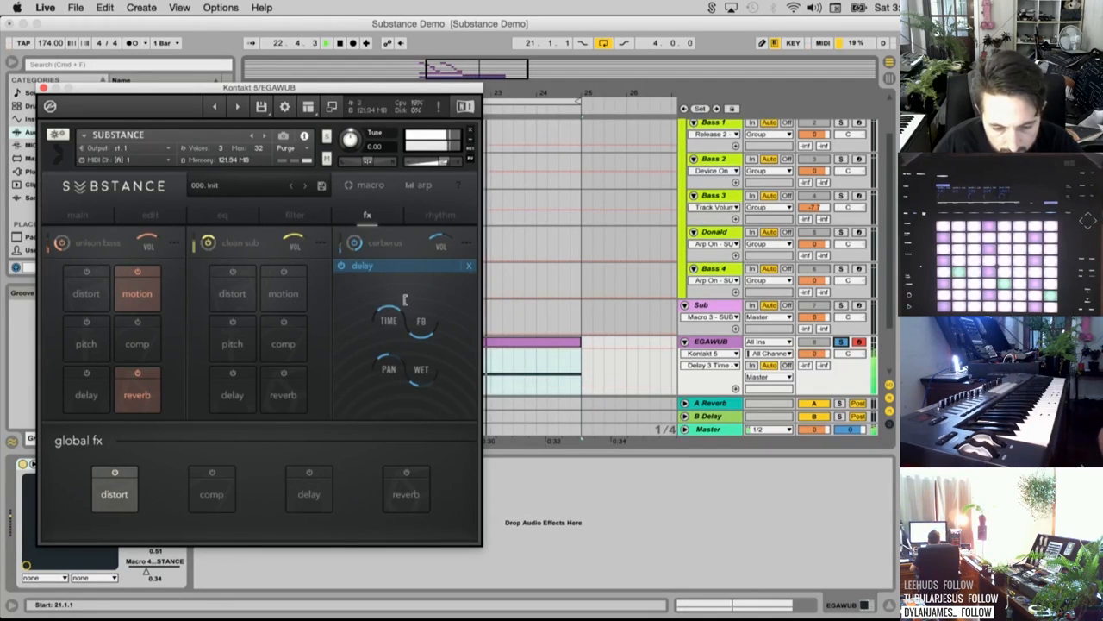
key("space")
Turn on the cerberus layer's distortion through its rhythm bite send, and raise the dirt distortion's bite to about 90 %
left_click(433, 215)
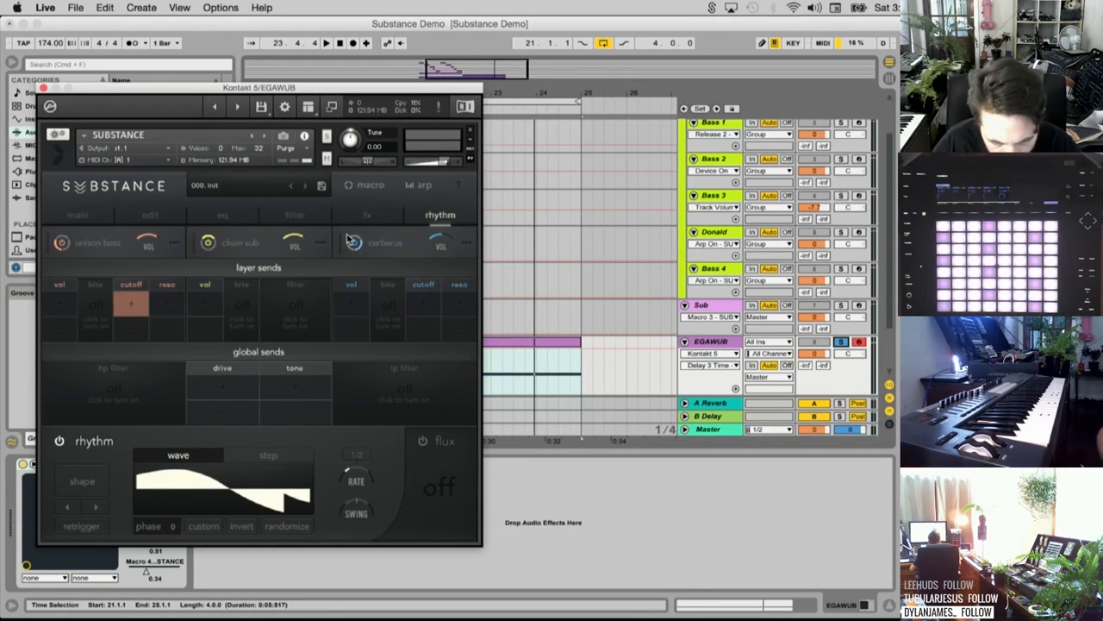
key("space")
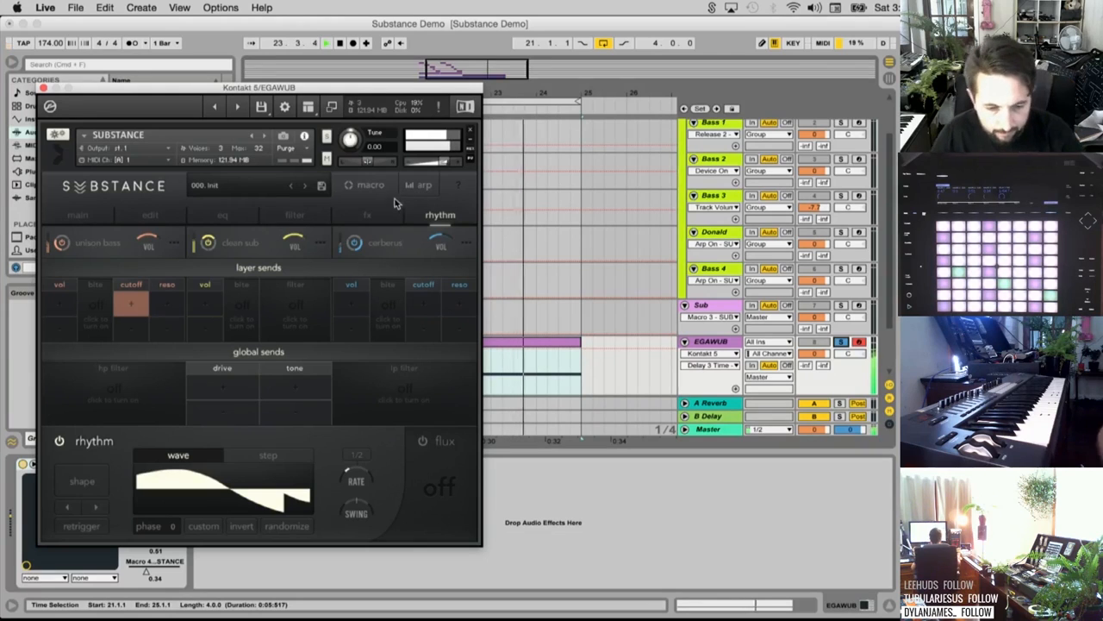
key("space")
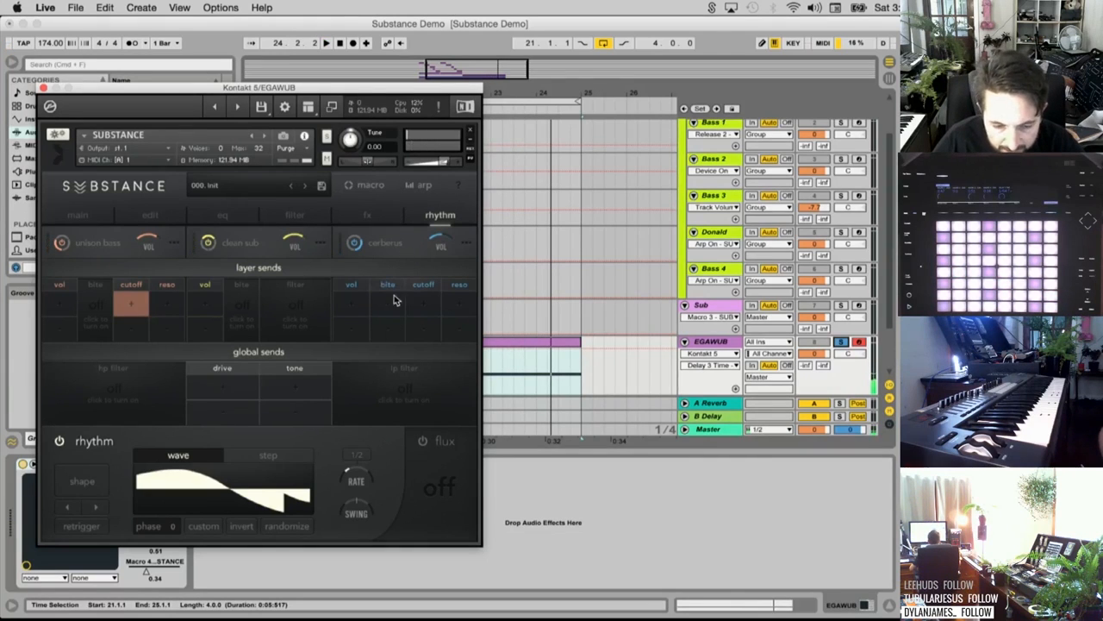
left_click_drag(391, 310, 392, 307)
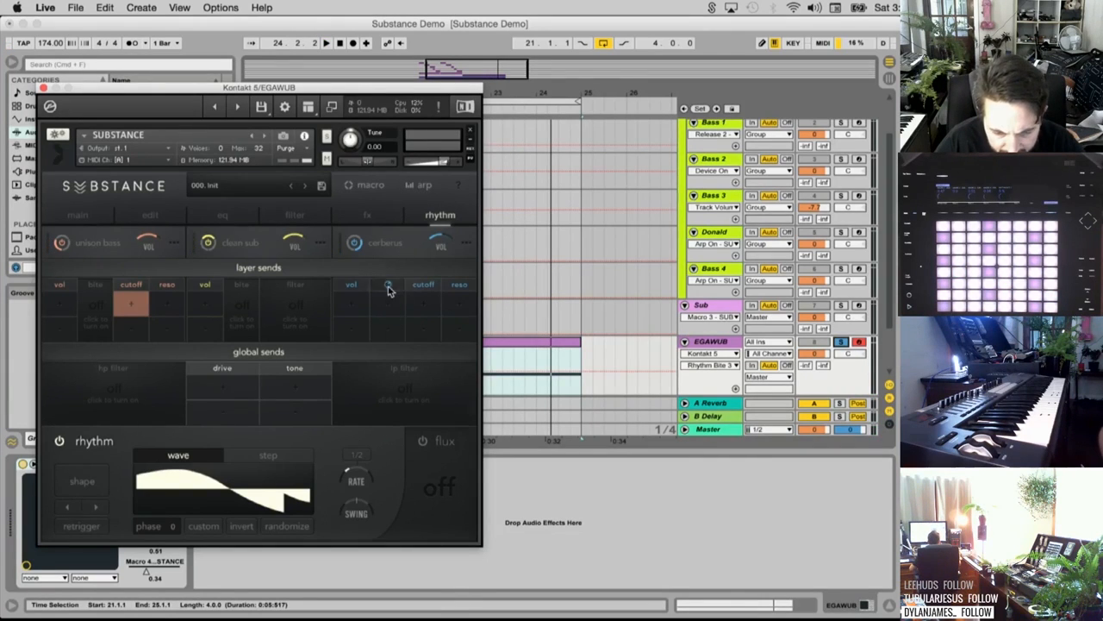
left_click(388, 287)
left_click_drag(393, 316, 385, 253)
key("space")
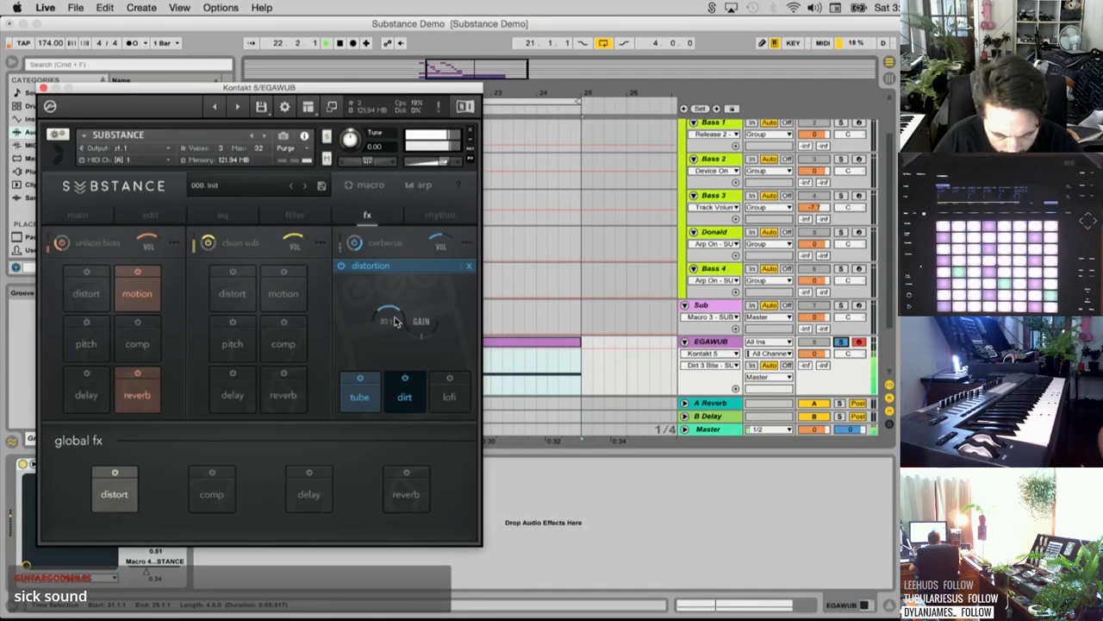
Switch off the clean sub and unison bass layers, and raise the bite and gain of the cerberus distortion
left_click(207, 243)
left_click(62, 243)
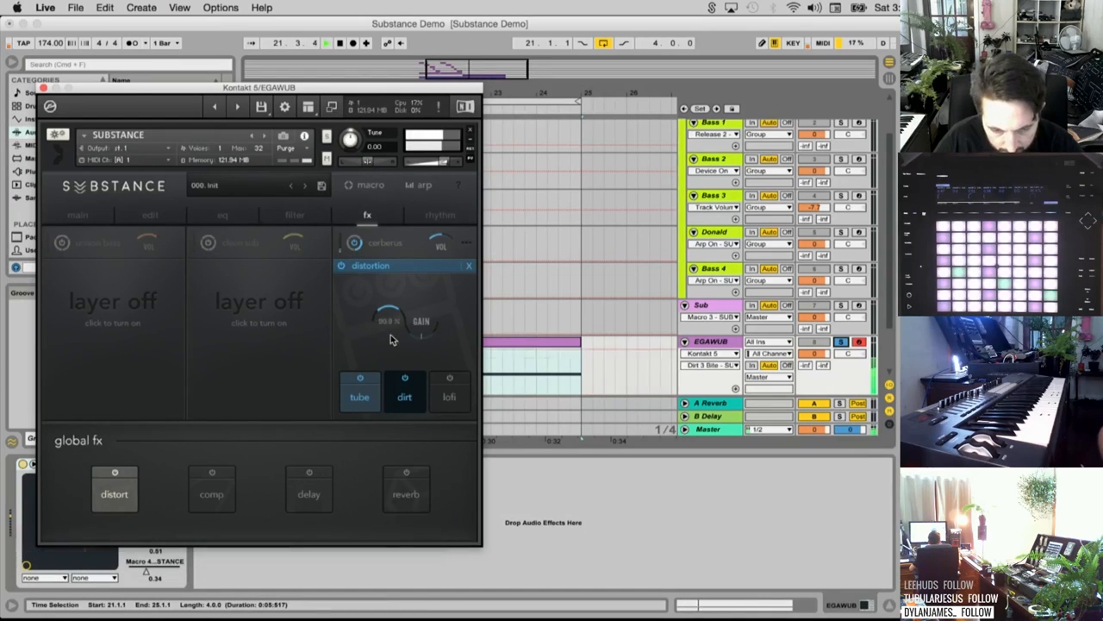
left_click_drag(390, 339, 372, 254)
left_click_drag(423, 321, 372, 300)
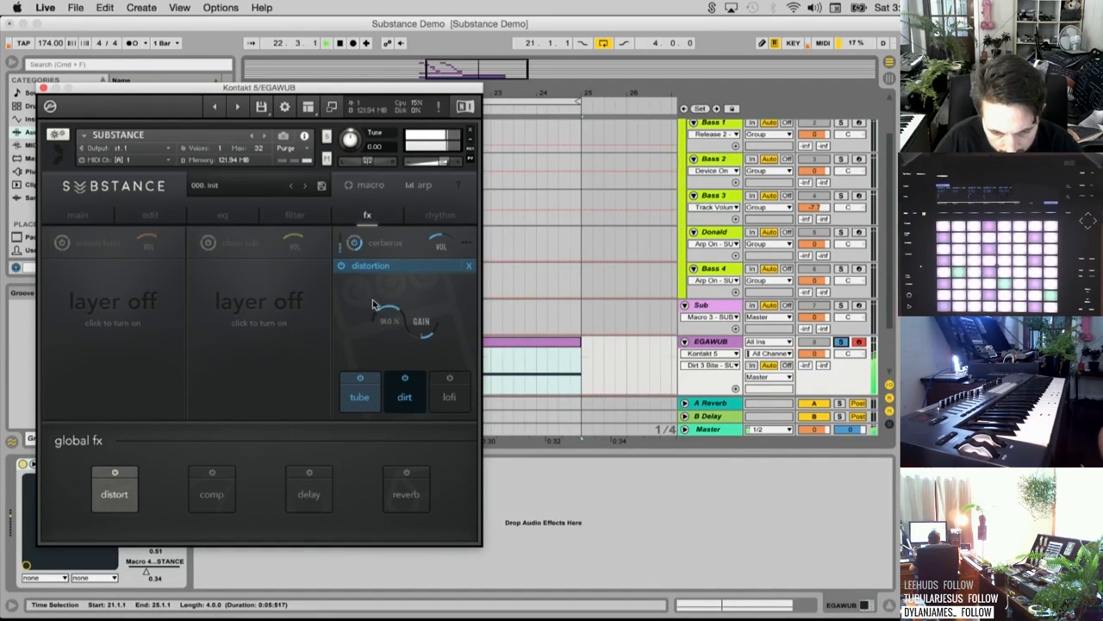
Turn off the cerberus layer's tube distortion and delay, and lower its dirt bite to about 51 %
left_click(360, 389)
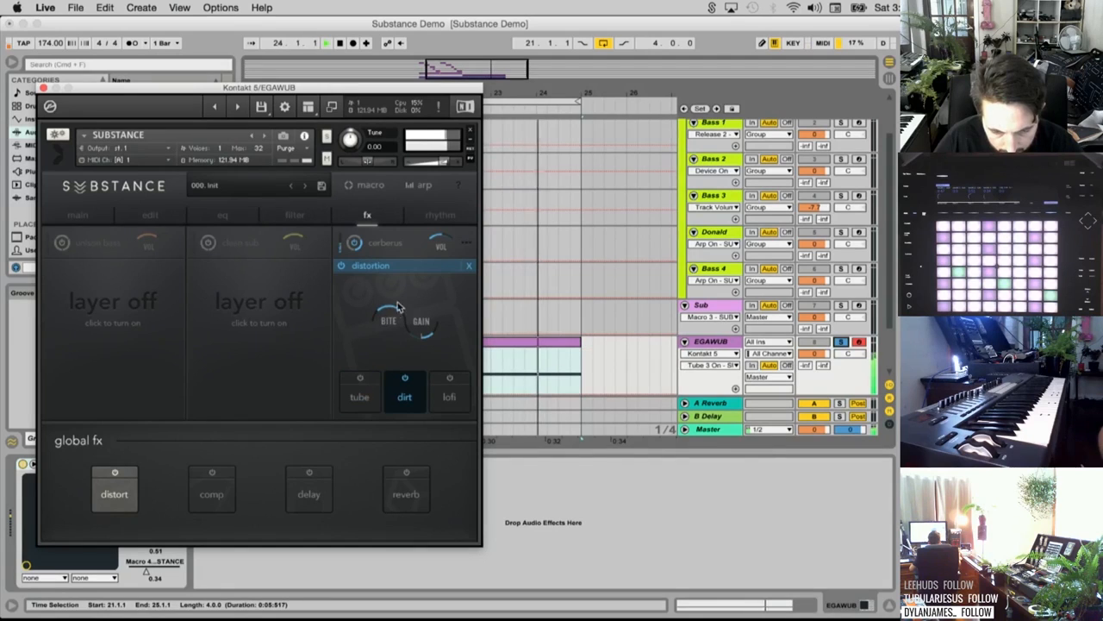
left_click_drag(388, 336, 393, 357)
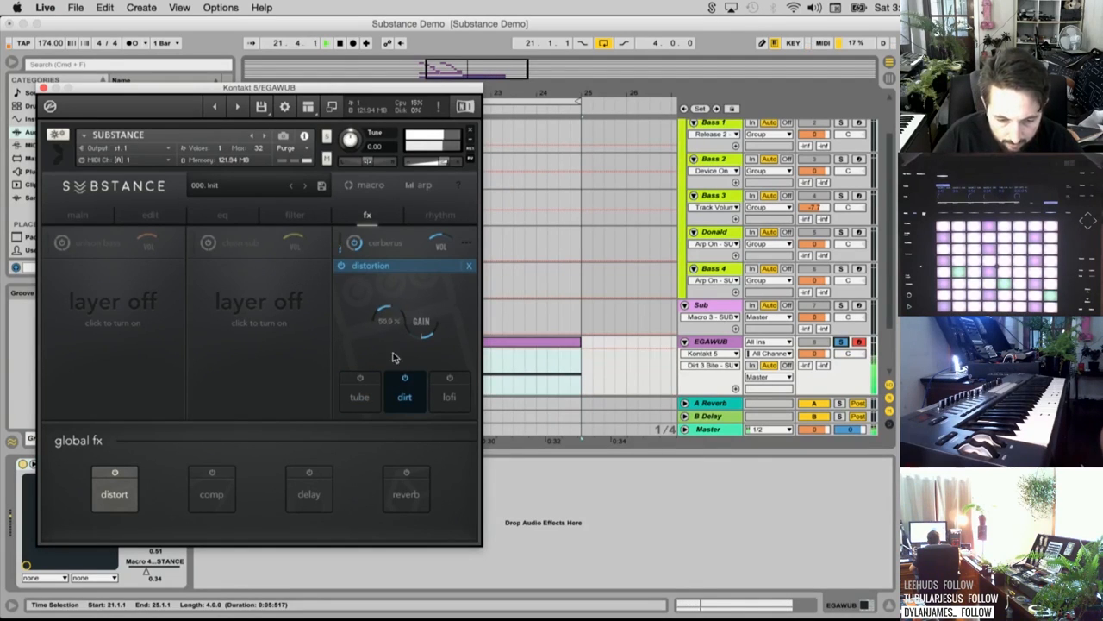
left_click(469, 265)
left_click(388, 373)
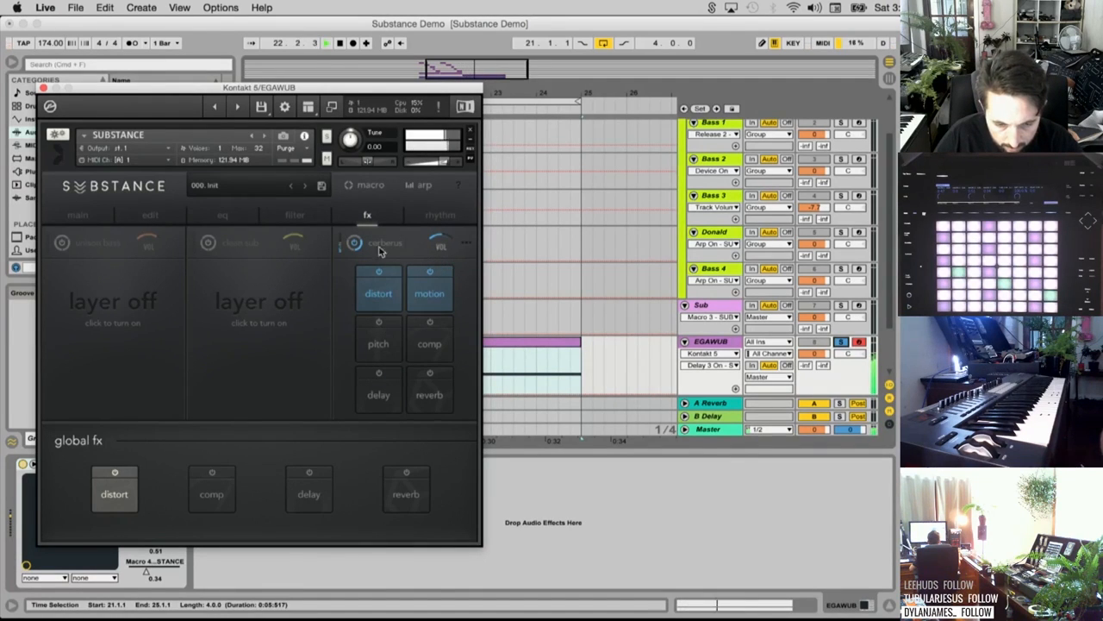
Turn off the cerberus layer's filter and motion effect, leaving its dirt distortion enabled
left_click(297, 217)
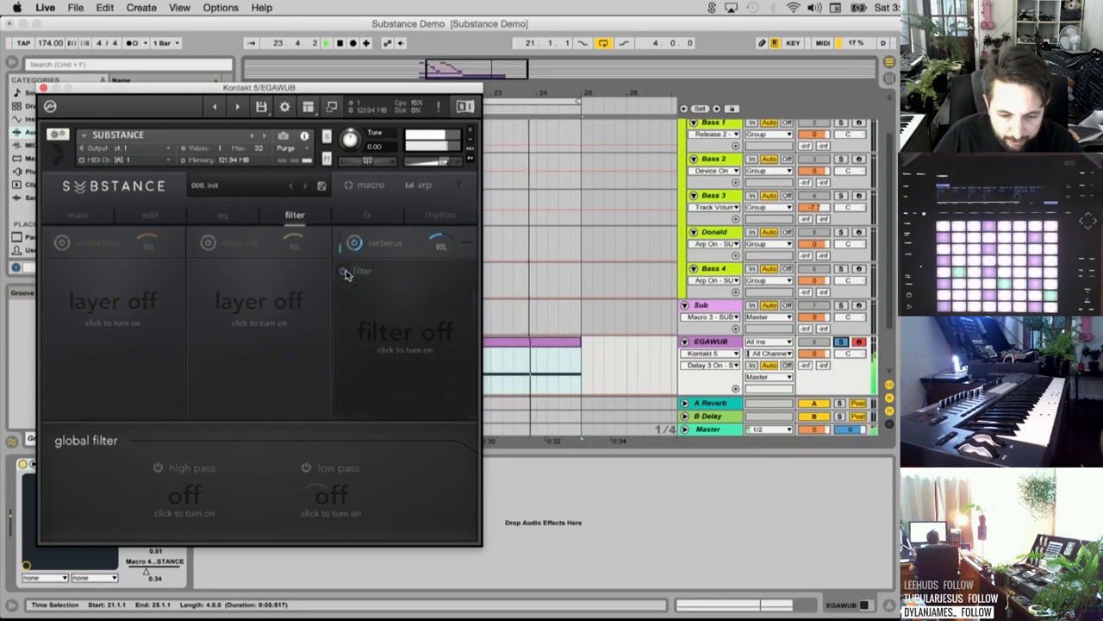
left_click(368, 216)
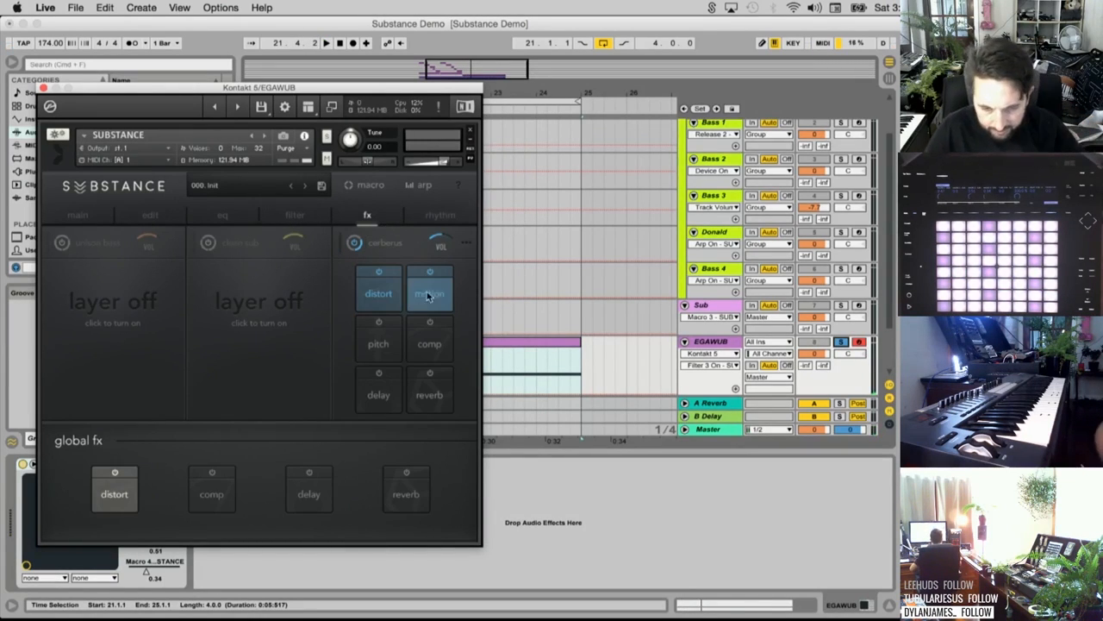
left_click(382, 291)
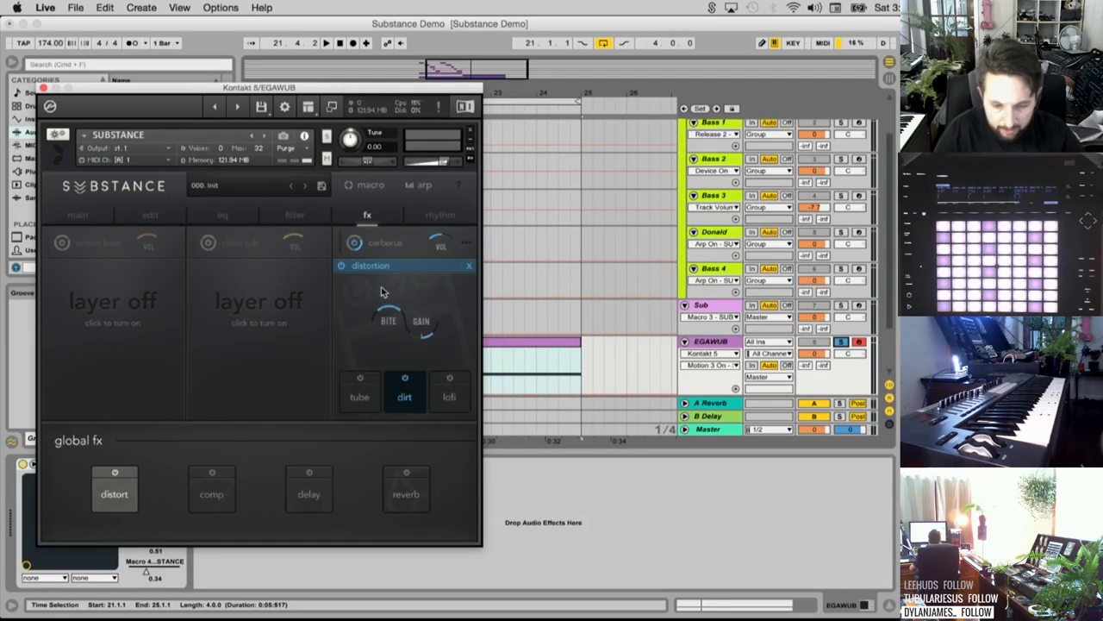
left_click(404, 379)
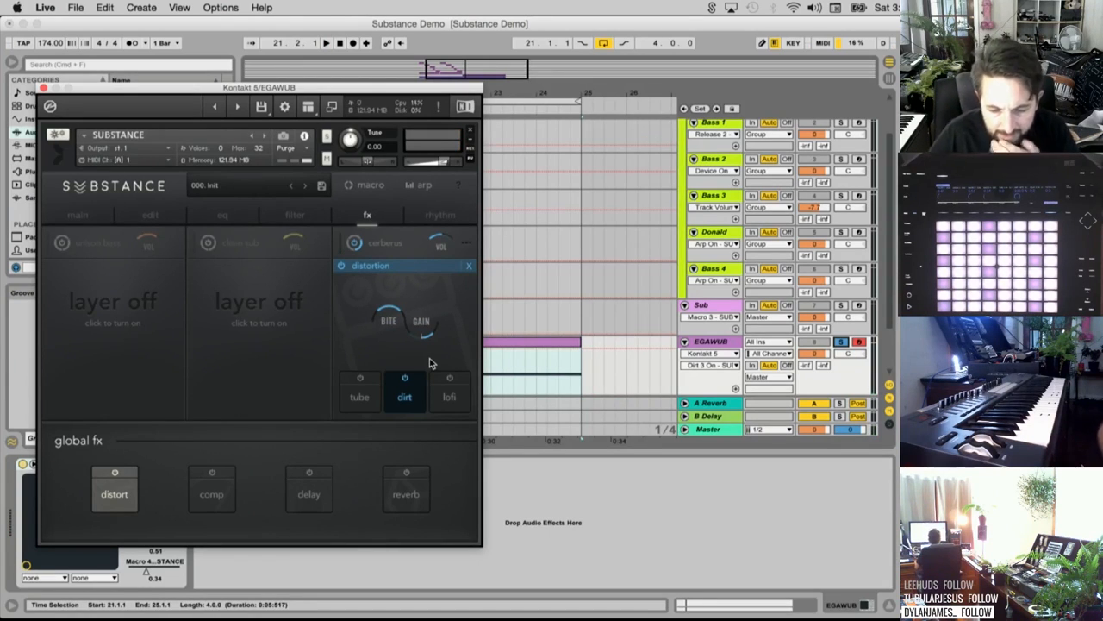
Audition the cerberus distortion at different bite amounts up to 100 %, and lower the layer's volume
key("space")
left_click_drag(393, 326, 378, 304)
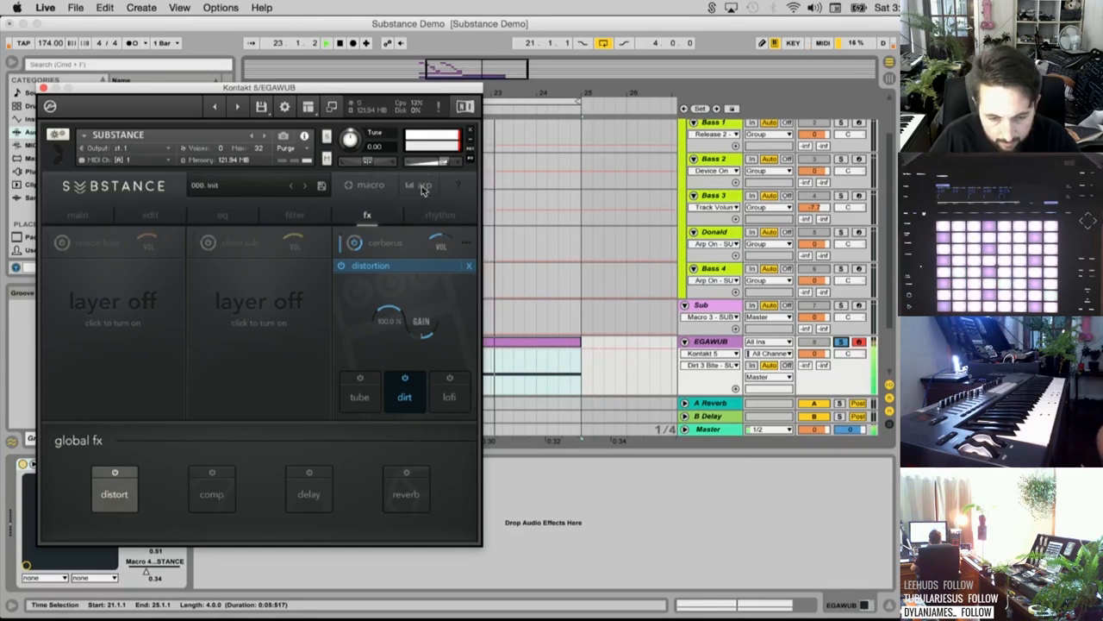
key("space")
left_click_drag(446, 238, 438, 289)
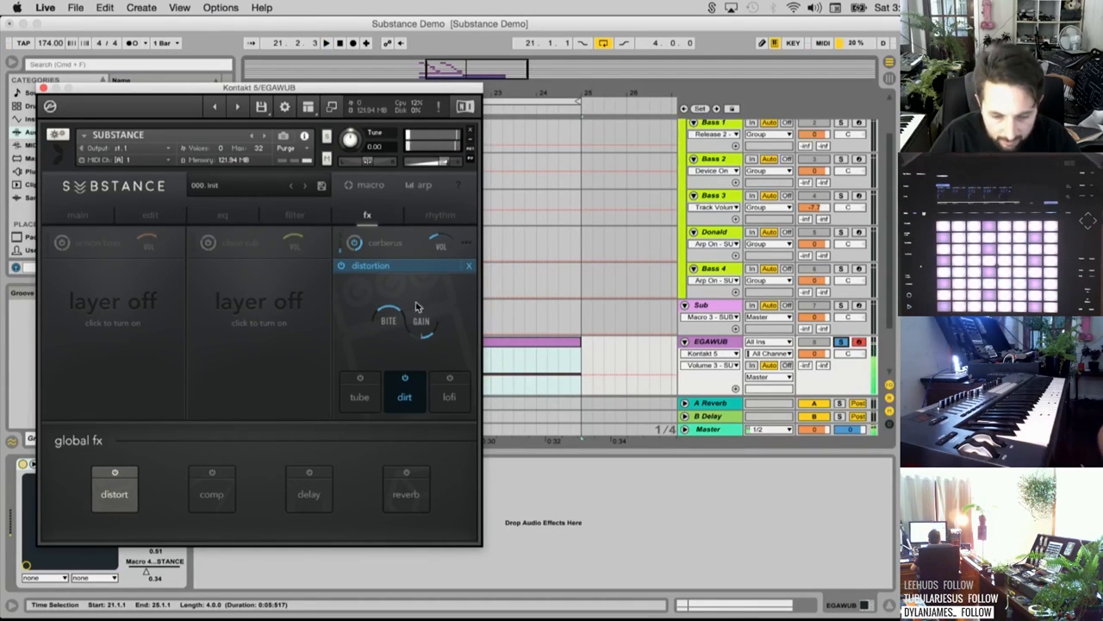
mouse_move(397, 308)
left_mouse_down()
mouse_move(390, 361)
mouse_move(386, 325)
left_mouse_up()
key("space")
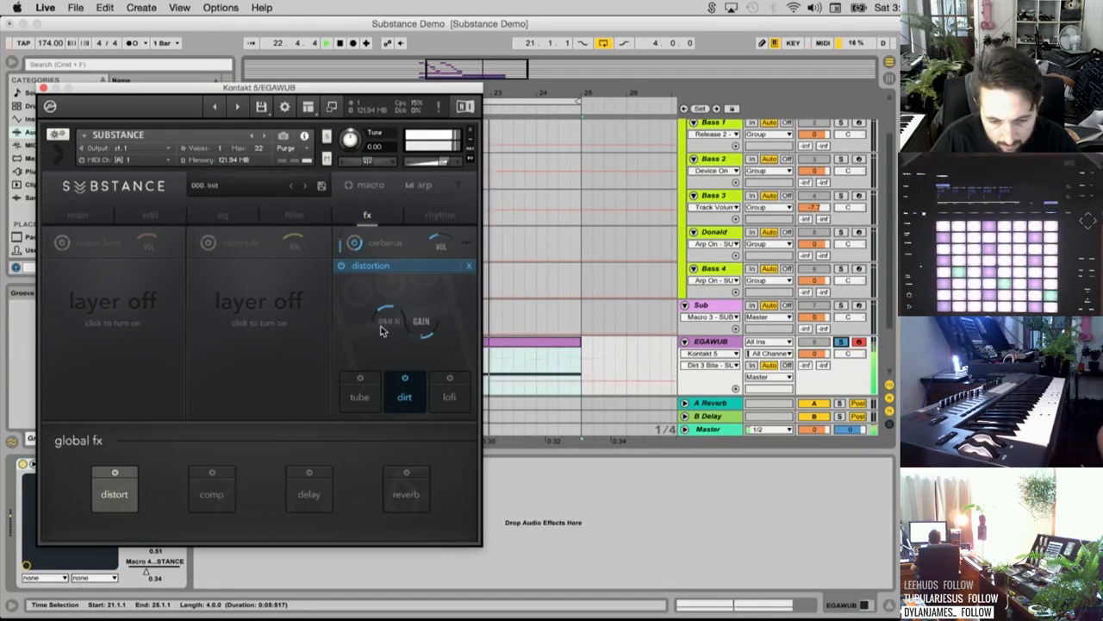
left_click_drag(389, 371, 430, 291)
key("space")
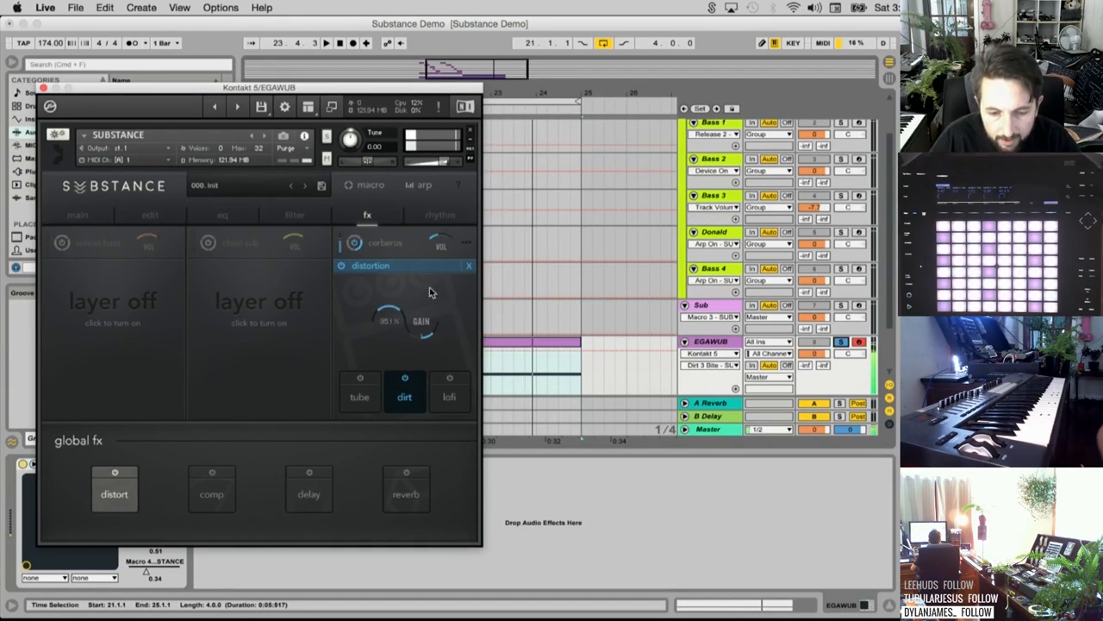
Apply positive rhythm modulation to the cerberus layer's bite send and play the loop
left_click(442, 216)
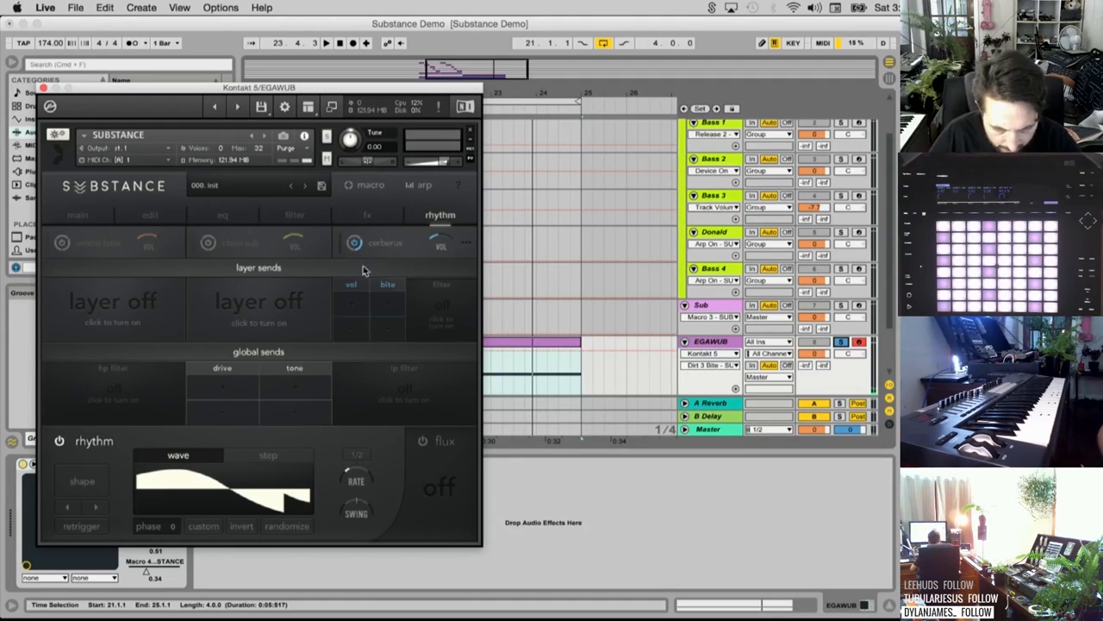
left_click_drag(391, 323, 391, 292)
key("space")
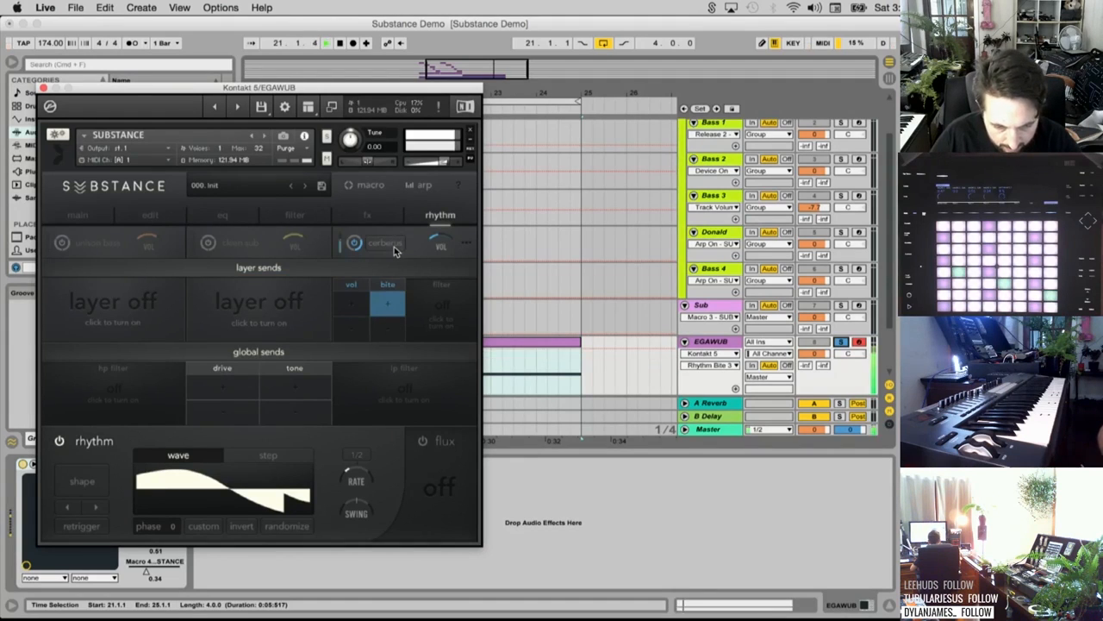
Lower the cerberus distortion's bite, and switch the unison bass and clean sub layers back on
left_click(392, 215)
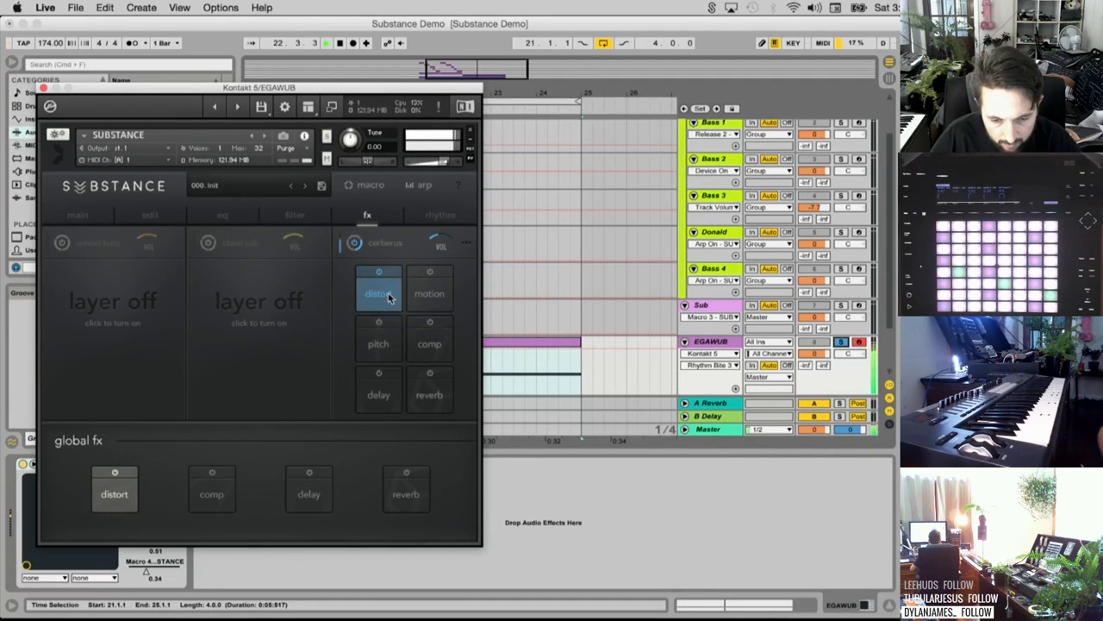
left_click(379, 291)
left_click_drag(391, 324, 386, 361)
left_click(62, 244)
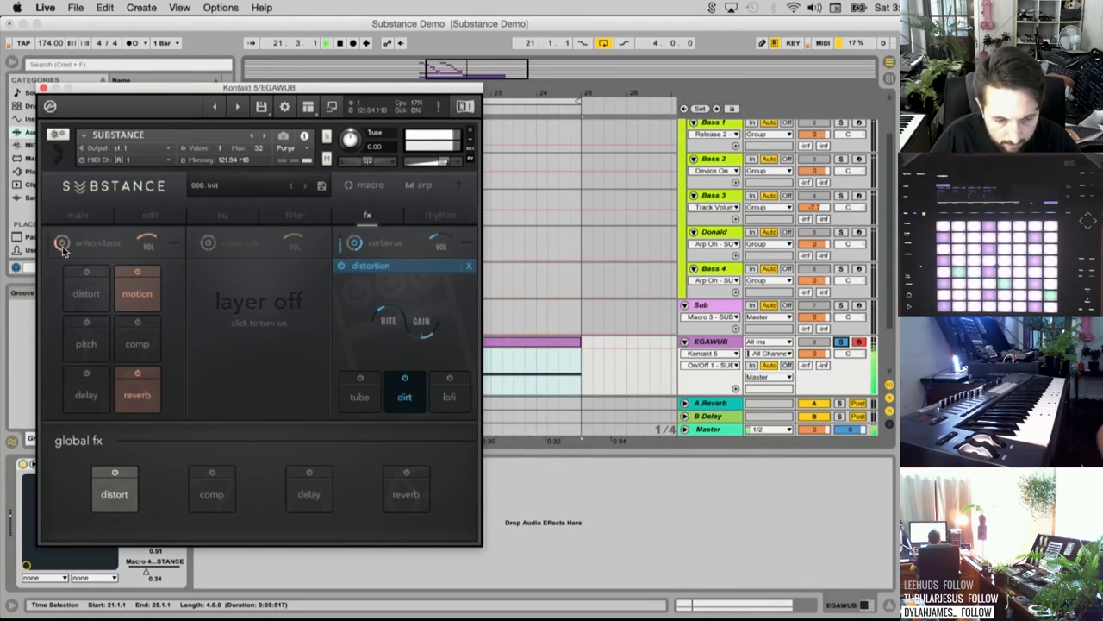
left_click(209, 245)
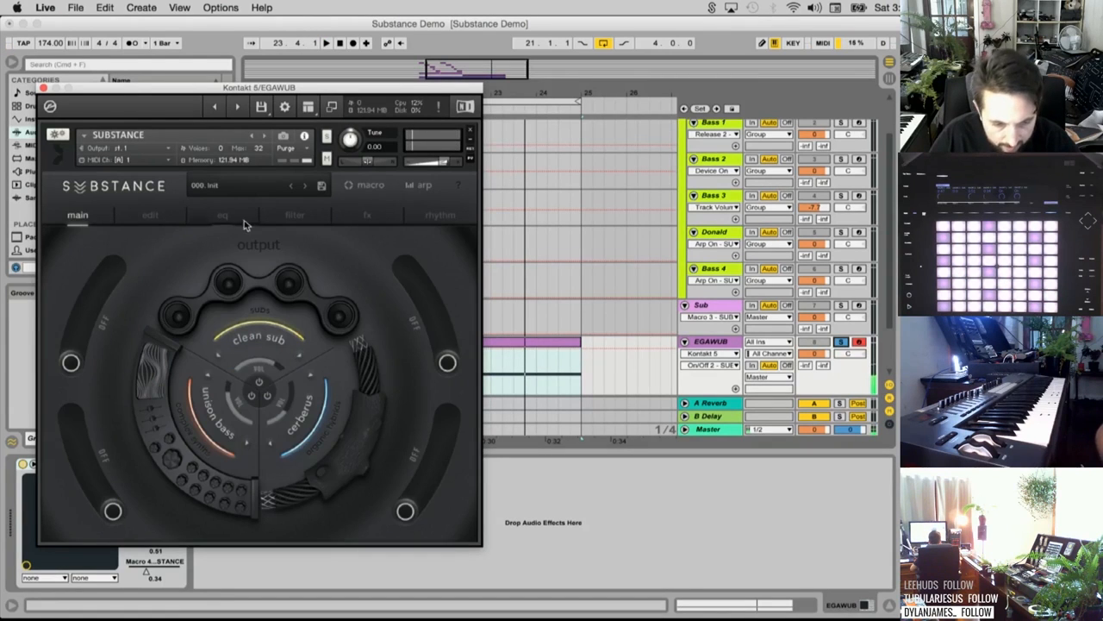
Pan the cerberus layer slightly right and the unison bass layer to 54 L, and audition the loop
left_click(152, 215)
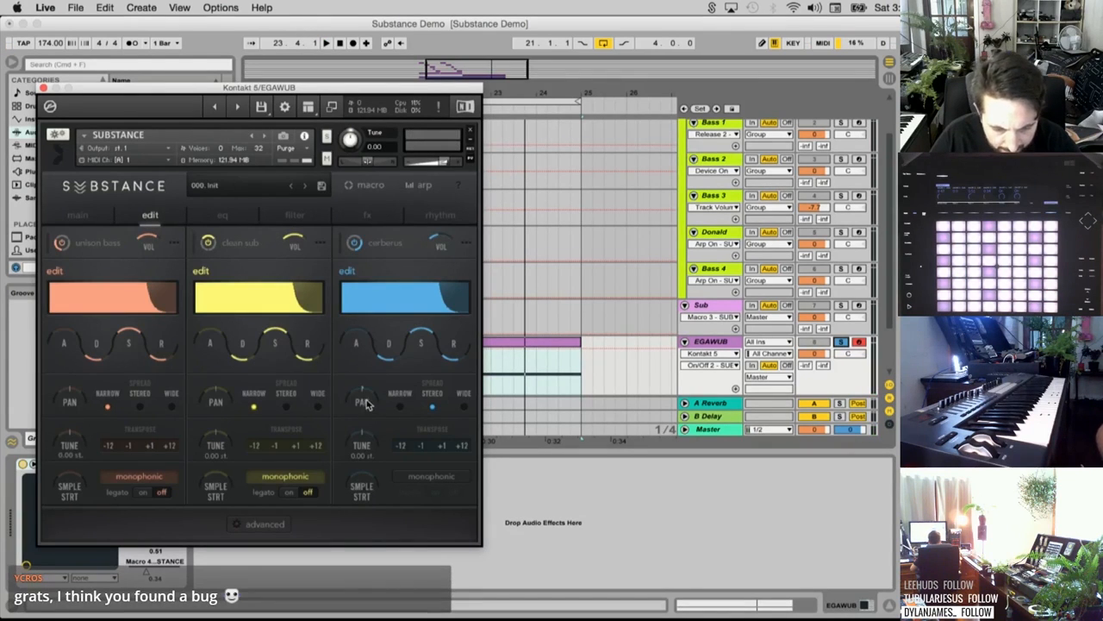
left_click_drag(367, 404, 366, 385)
left_click_drag(72, 398, 73, 423)
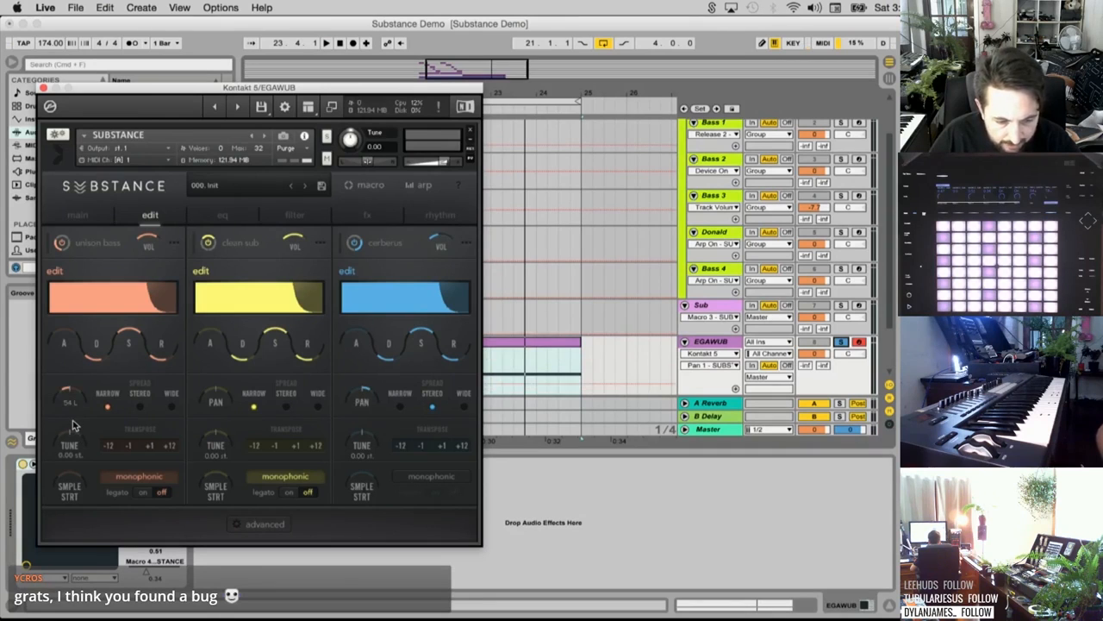
key("space")
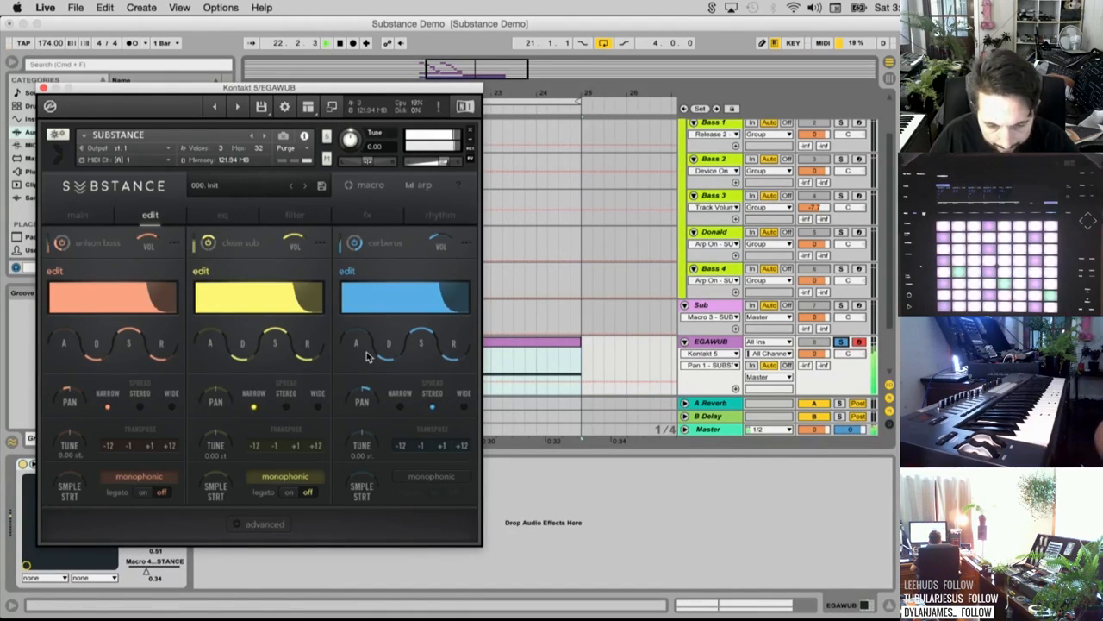
Turn on the cerberus layer's filter, keeping the clean sub's filter off, and unsolo the EGAWUB track
left_click(287, 216)
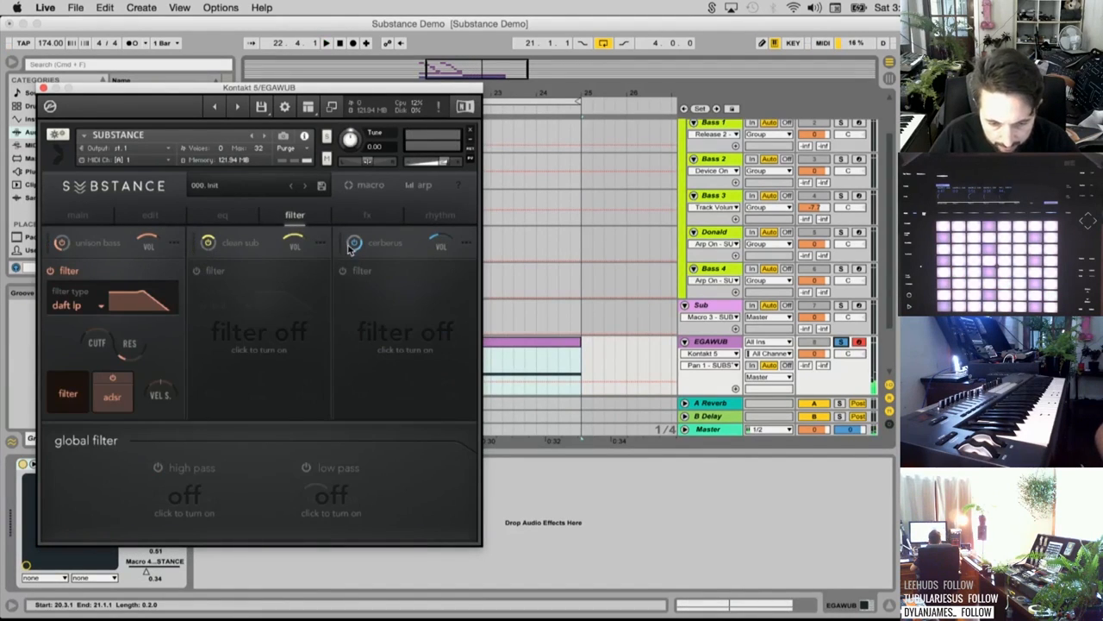
left_click(344, 272)
left_click(196, 272)
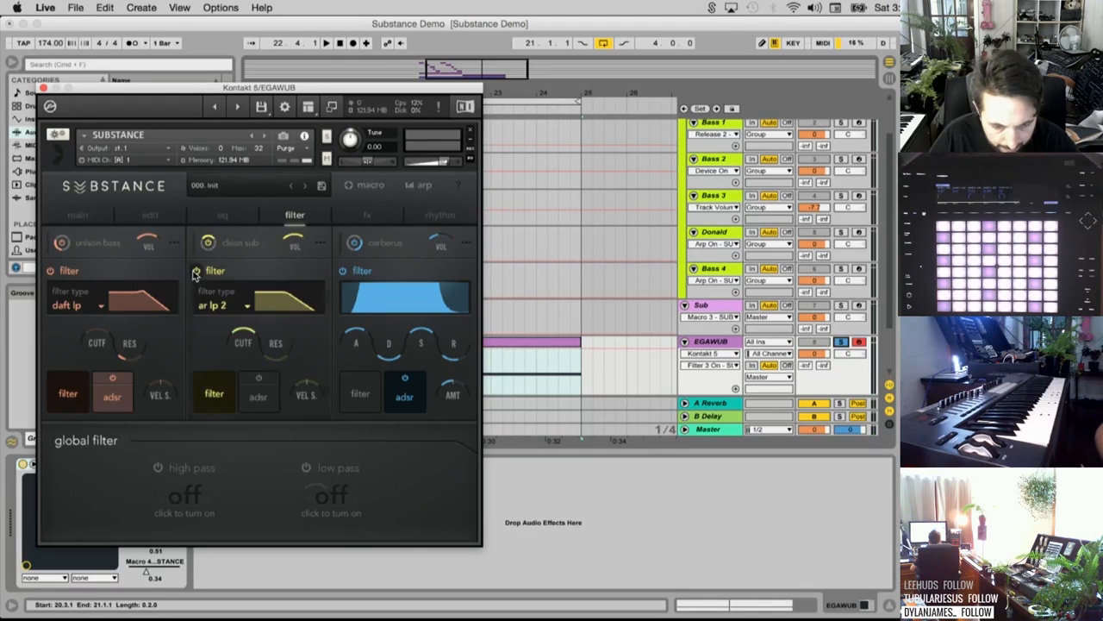
left_click(196, 271)
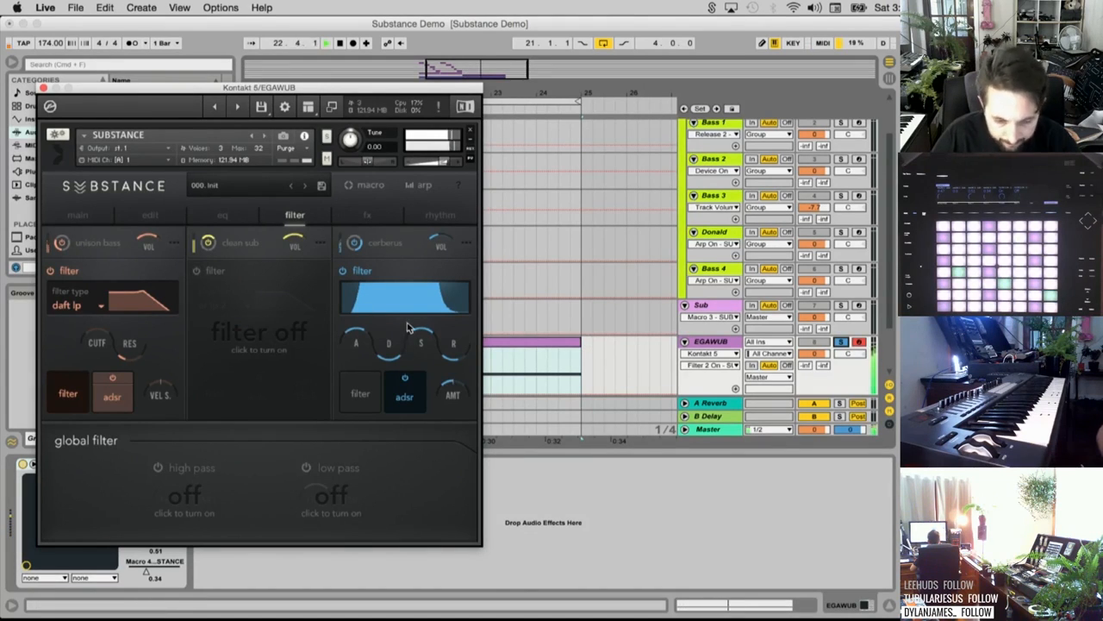
left_click(841, 342)
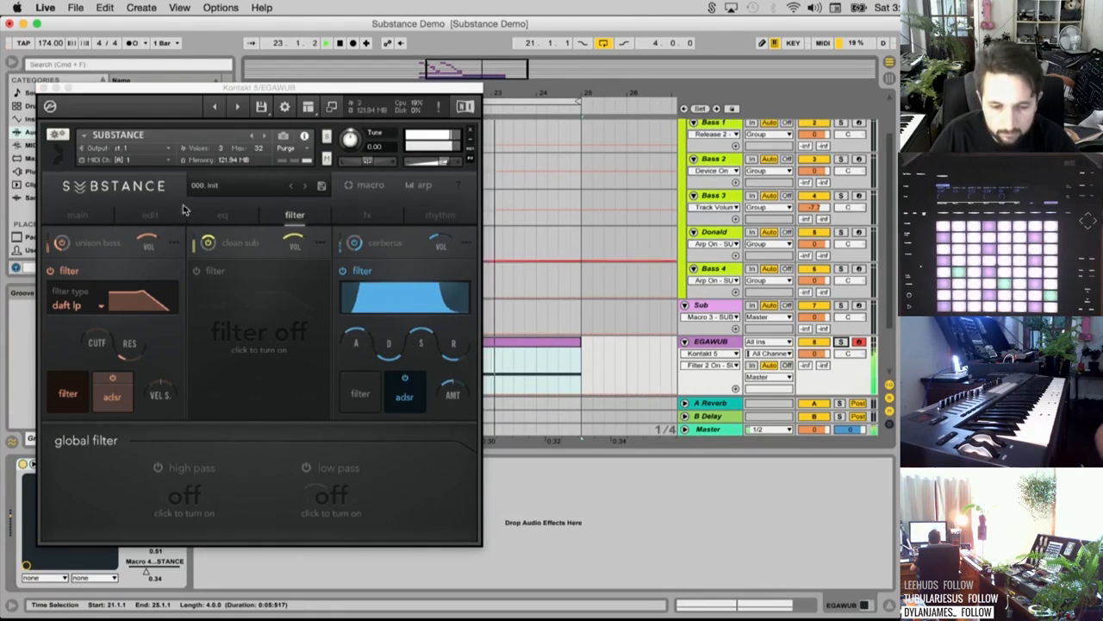
Close the plug-in window, stop playback and move the EGAWUB clip to start at bar 17
left_click(46, 88)
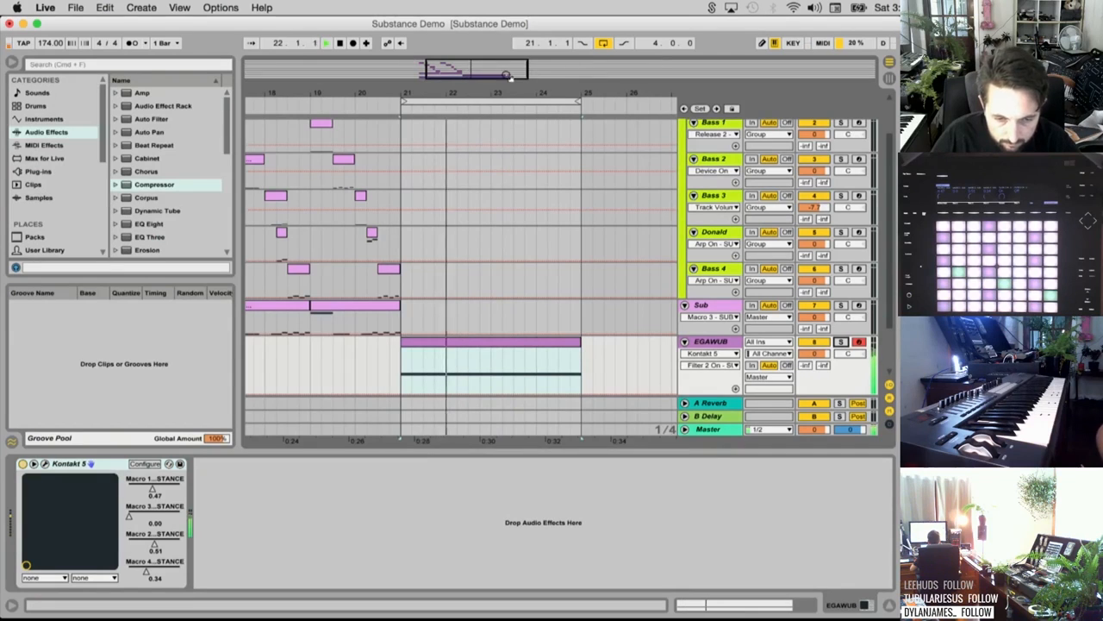
key("space")
left_click_drag(509, 73, 487, 55)
left_click_drag(554, 348, 437, 347)
left_click(411, 376)
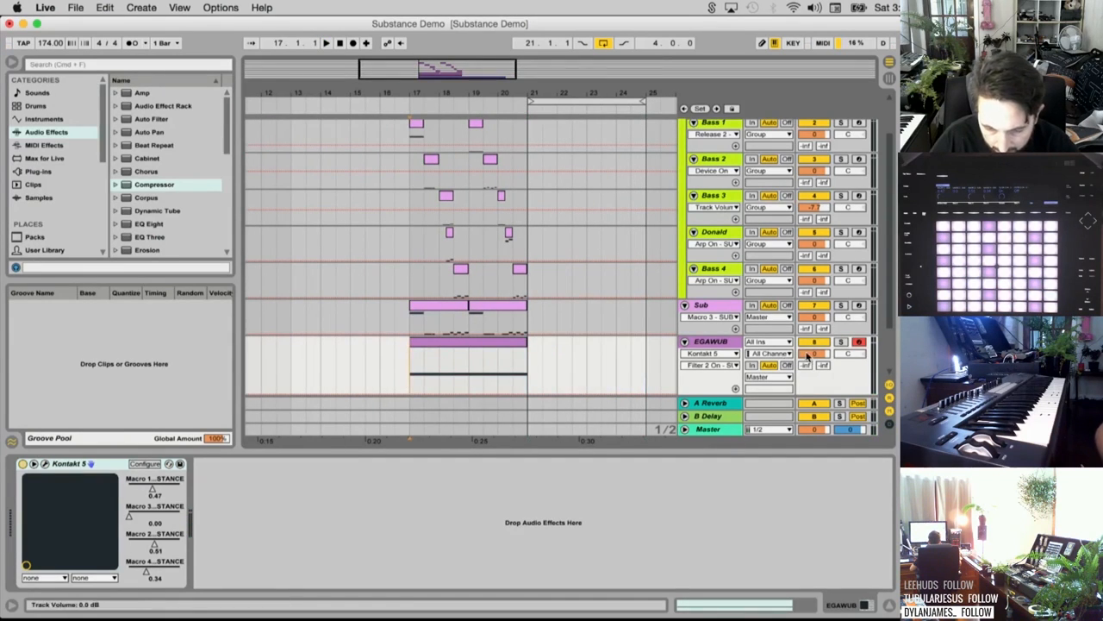
Clear bar 17 on the bass tracks and the Sub track
left_click(441, 324)
scroll(441, 320, "up", 4)
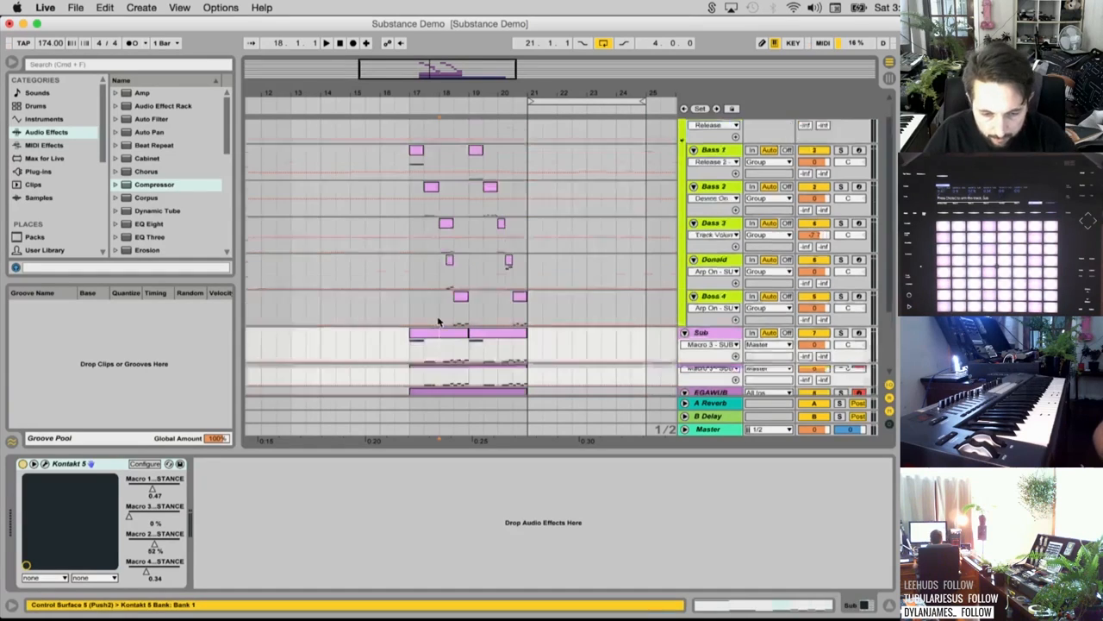
left_click_drag(411, 190, 441, 366)
scroll(463, 344, "down", 3)
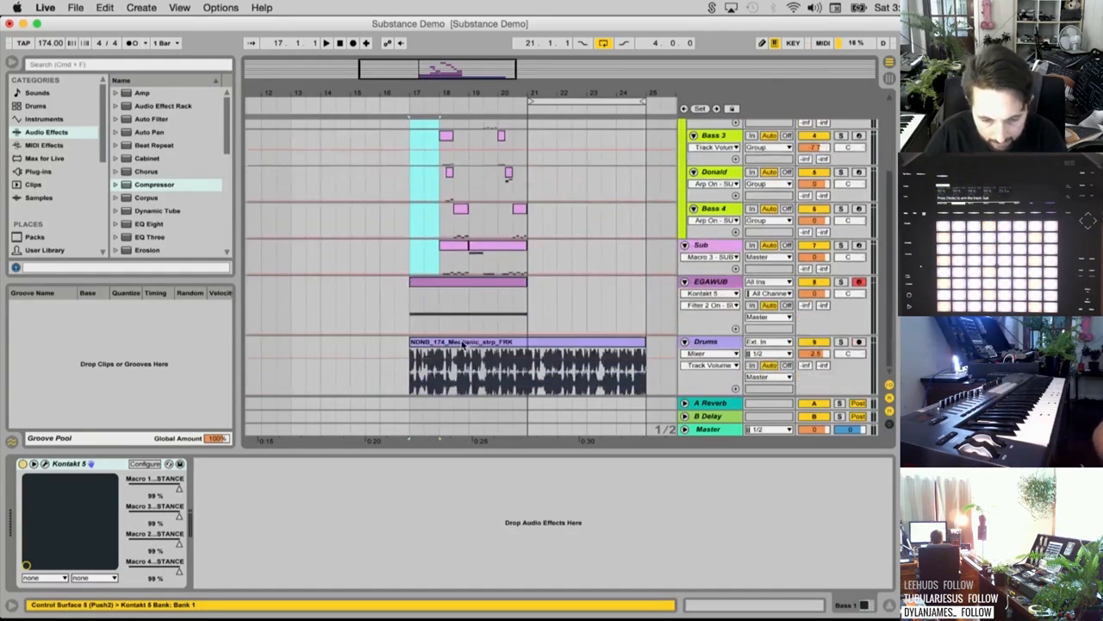
Trim the EGAWUB clip to the two bars from 17 to 19, auditioning a one-bar version first
left_click_drag(438, 312, 554, 301)
key("Delete")
key("space")
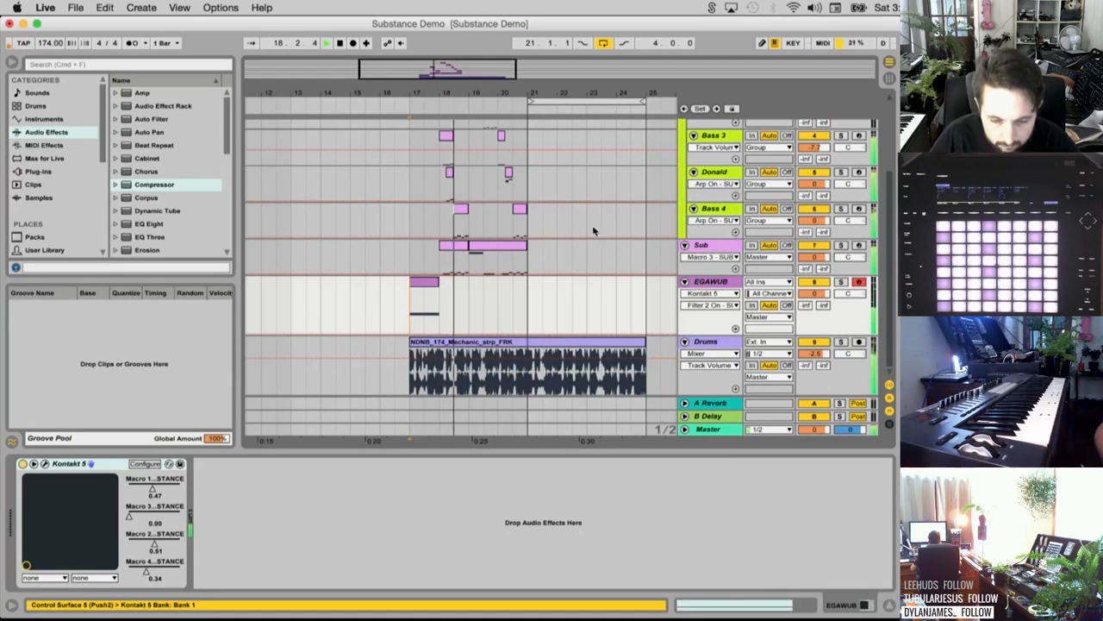
left_click_drag(438, 282, 470, 282)
key("space")
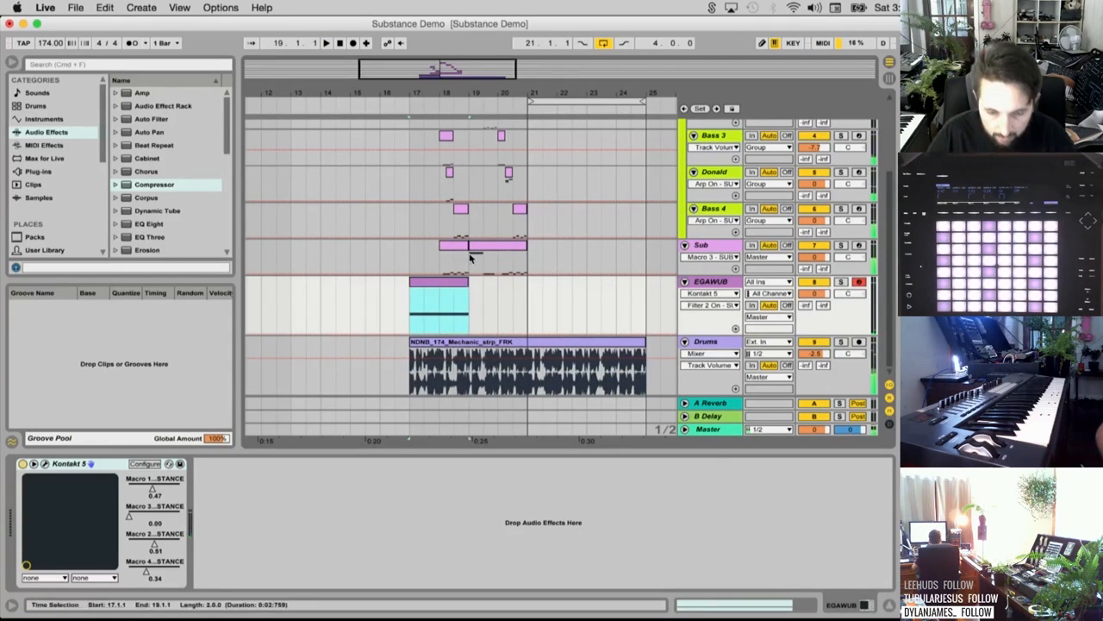
Delete the remaining bass and Sub material before bar 19 and play the arrangement from bar 17
left_click(472, 257)
scroll(462, 258, "up", 3)
scroll(459, 258, "up", 2)
left_click(429, 209, "shift")
key("Delete")
scroll(431, 216, "down", 5)
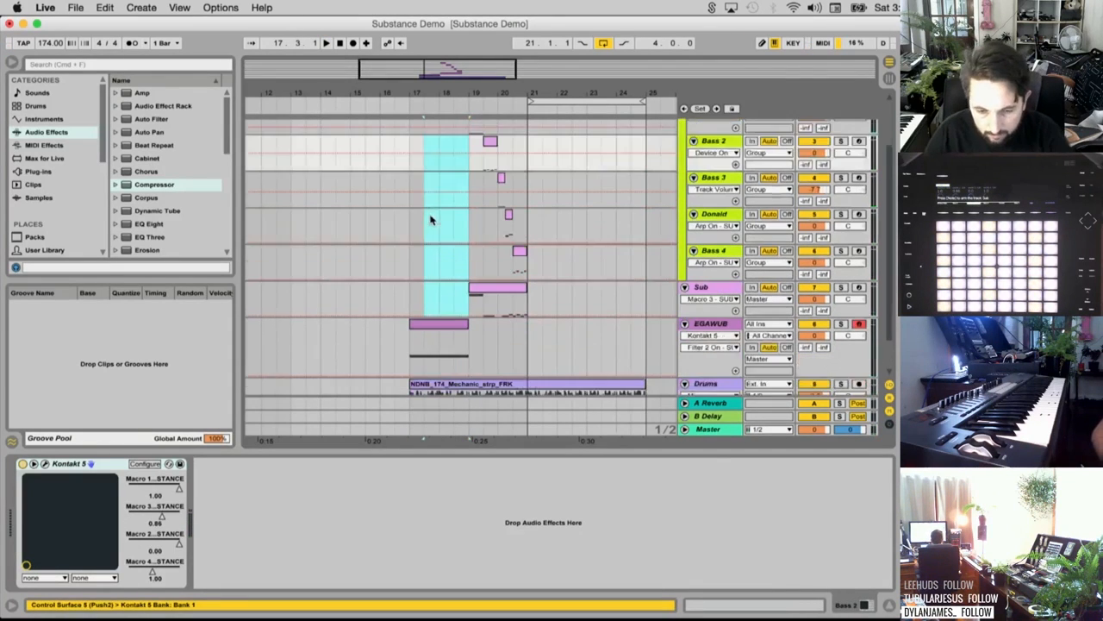
left_click(447, 305)
key("space")
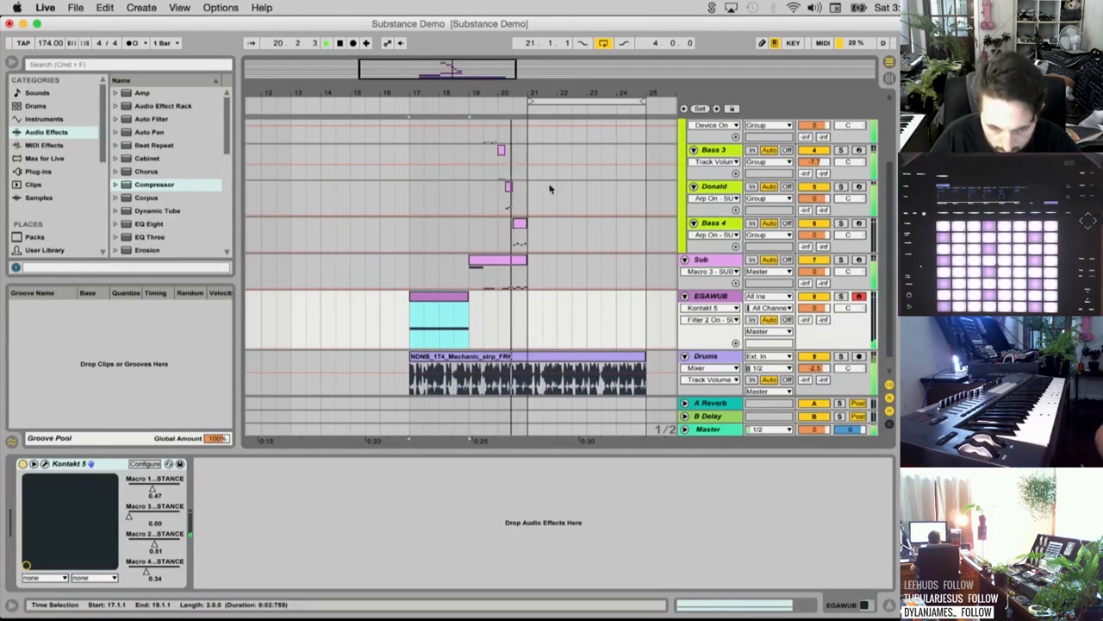
Set the loop to two bars starting at 17.1.1, solo the EGAWUB track and play the loop
left_click_drag(551, 103, 435, 119)
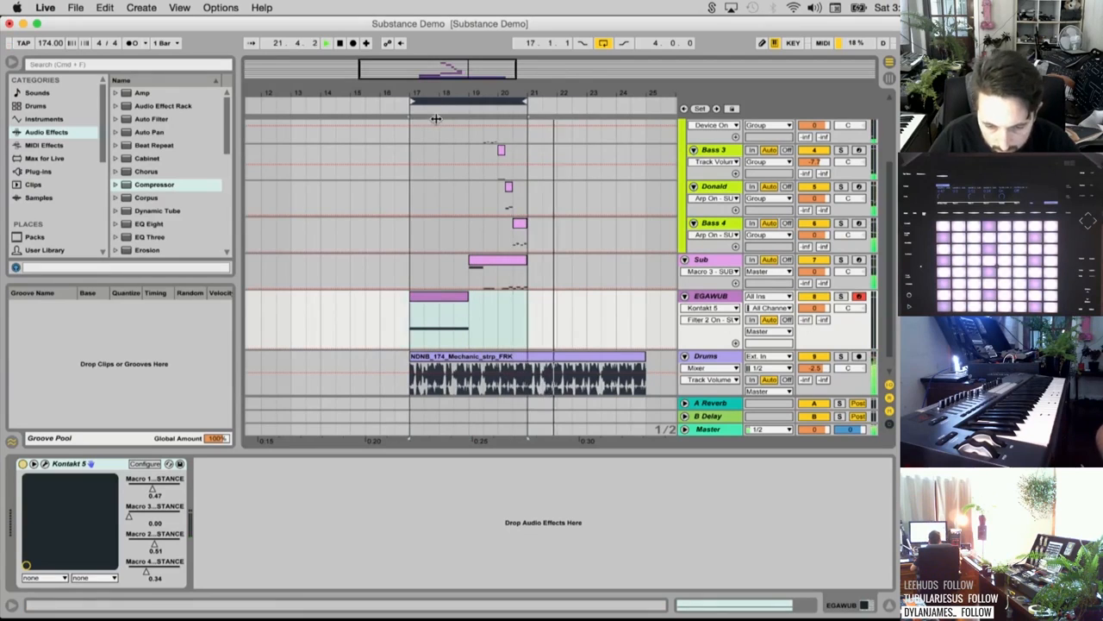
key("space")
key("space")
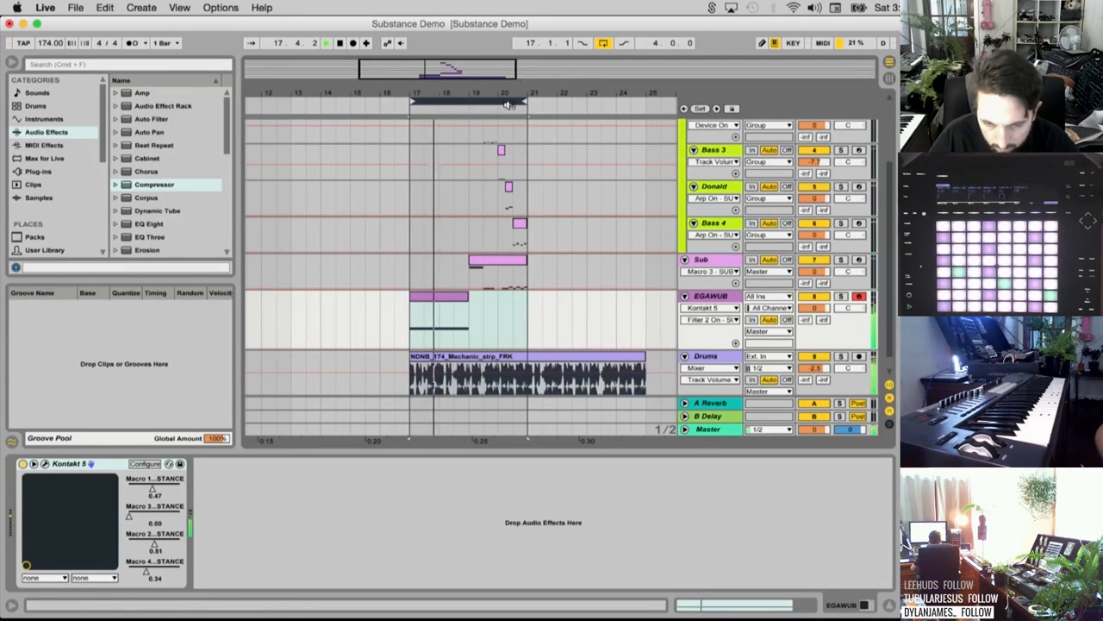
left_click_drag(523, 101, 468, 101)
key("space")
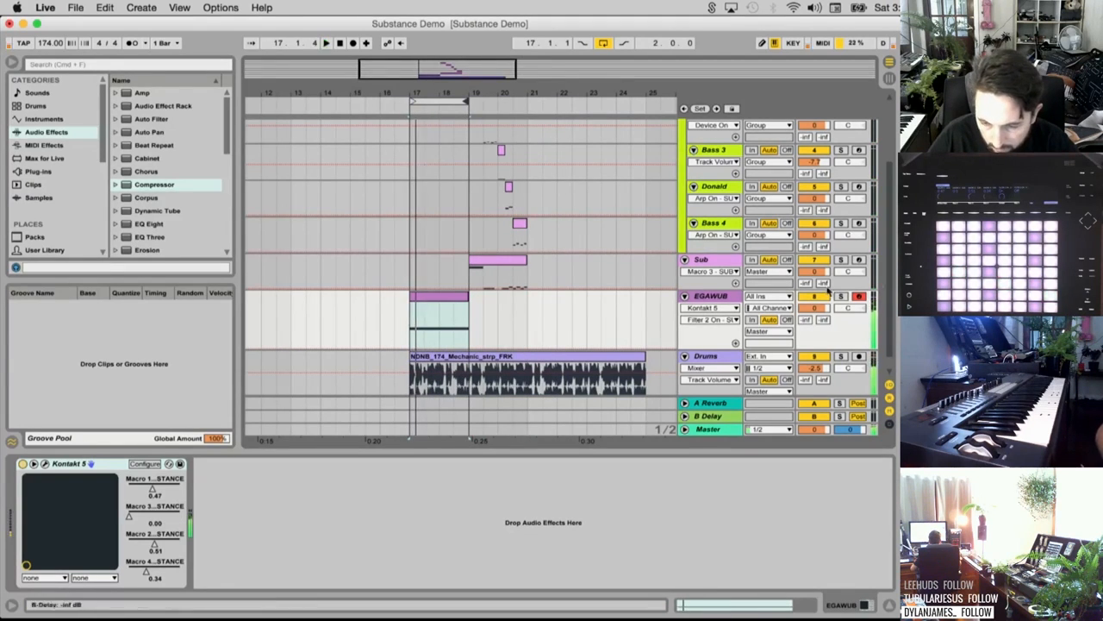
left_click(840, 296)
key("space")
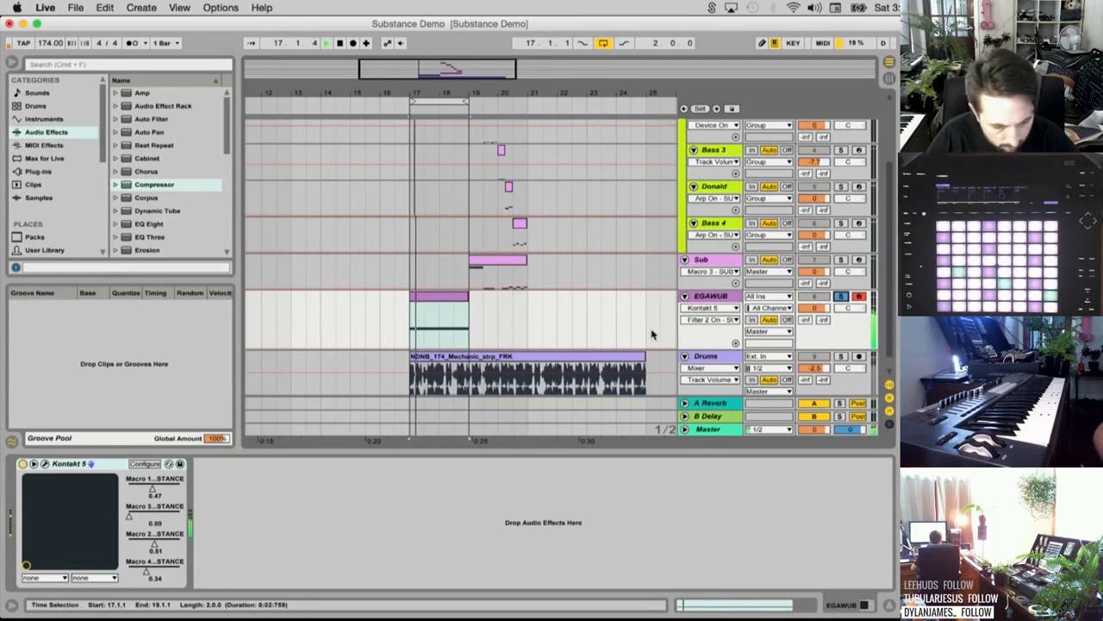
Open the EGAWUB Substance instrument and turn on the cerberus layer's motion and pitch effects
left_click(45, 464)
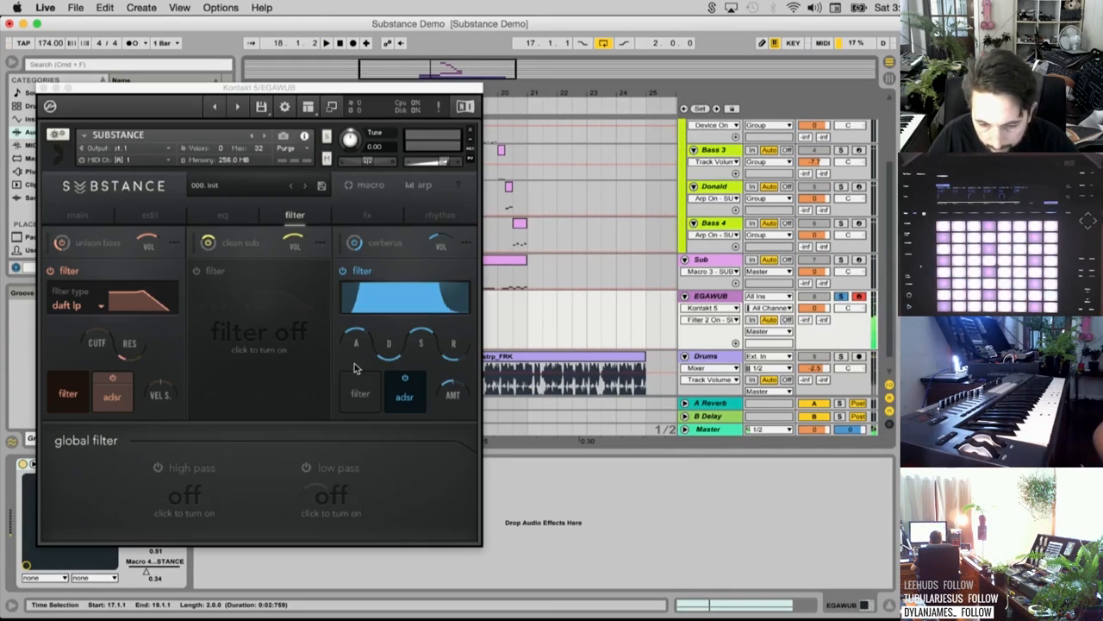
left_click(369, 216)
left_click(425, 273)
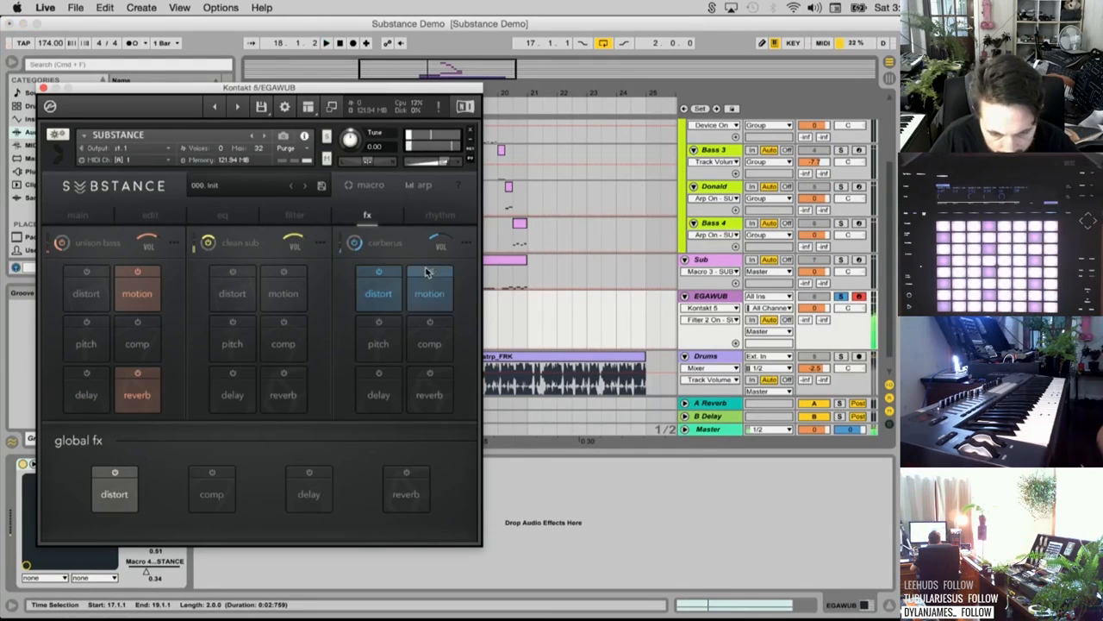
left_click(386, 332)
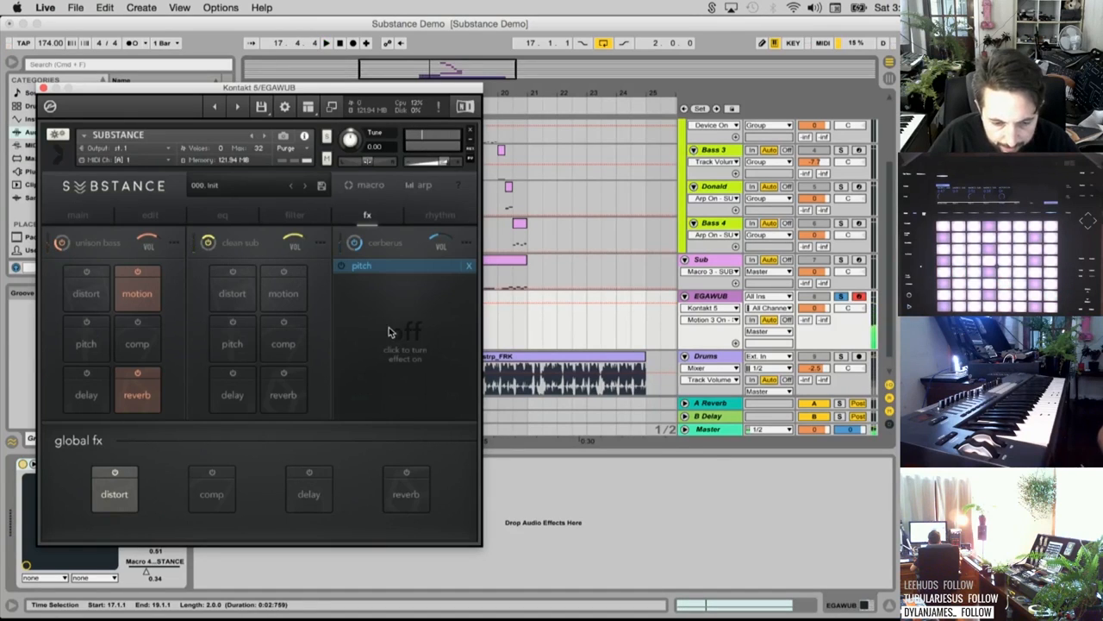
left_click(341, 265)
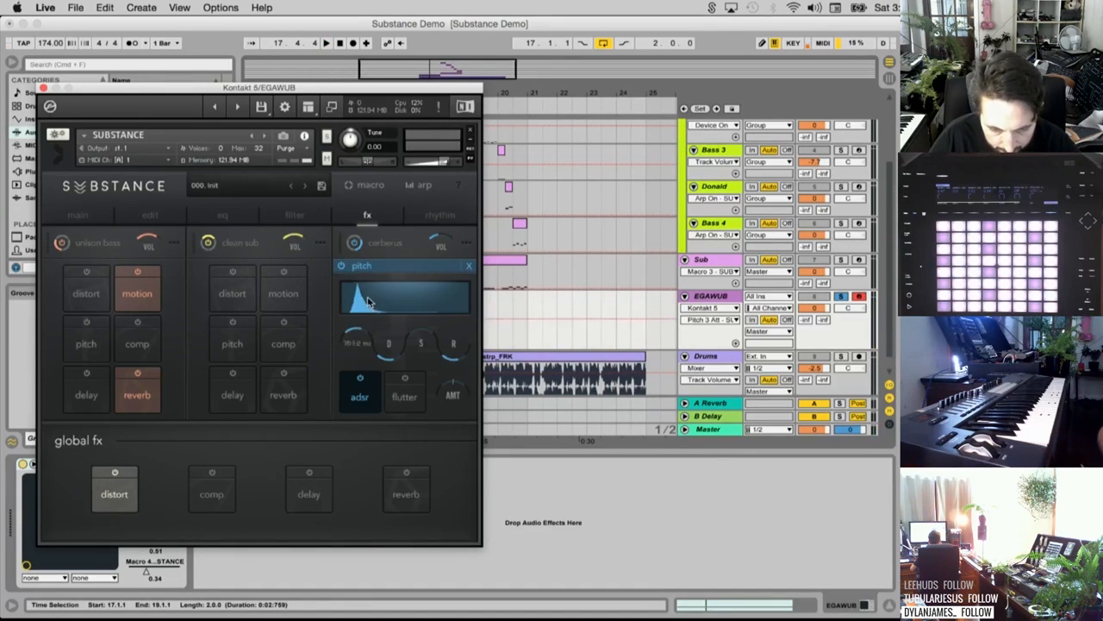
Shape the cerberus pitch envelope by adjusting its attack and raising its amount while auditioning the loop
left_click_drag(368, 302, 368, 296)
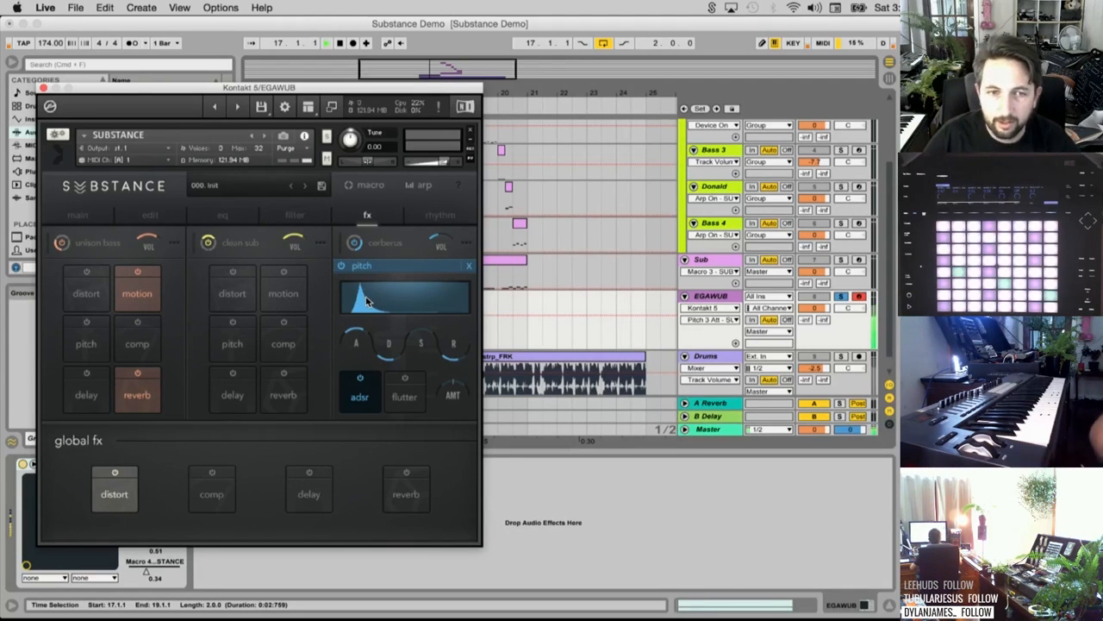
left_click(496, 261)
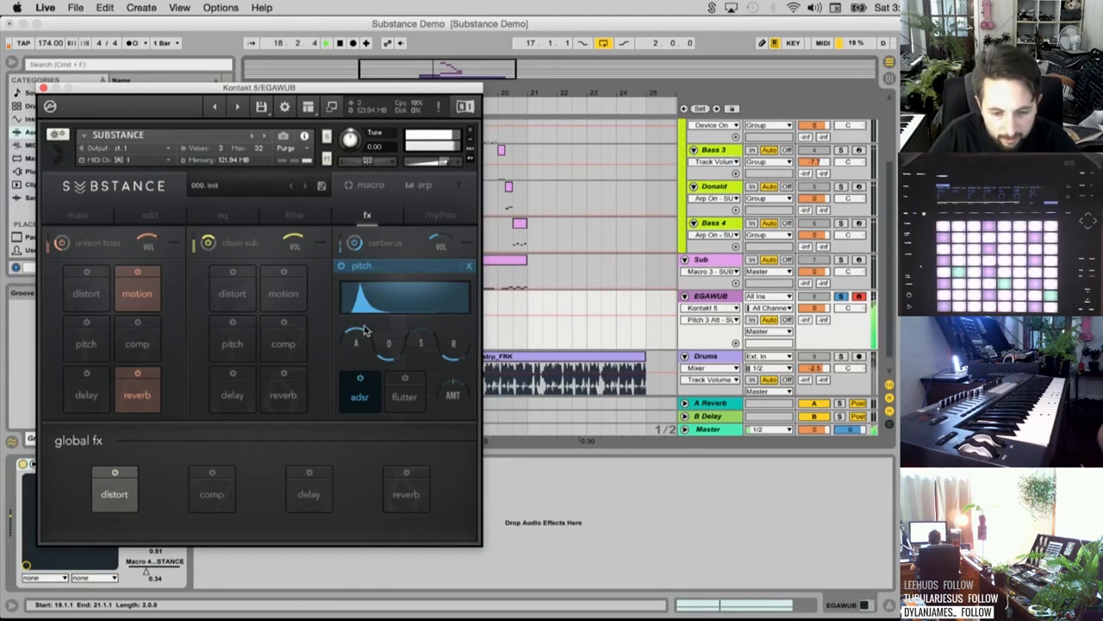
key("space")
mouse_move(359, 340)
left_mouse_down()
mouse_move(360, 318)
mouse_move(363, 354)
left_mouse_up()
key("space")
key("space")
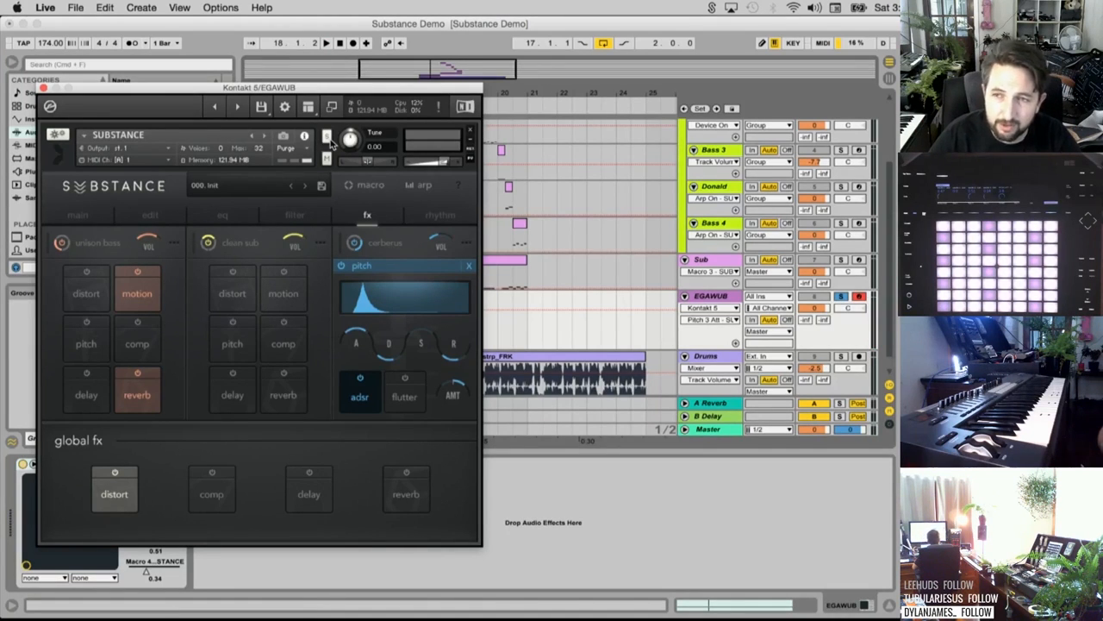
mouse_move(369, 348)
left_mouse_down()
mouse_move(365, 366)
mouse_move(359, 342)
left_mouse_up()
key("space")
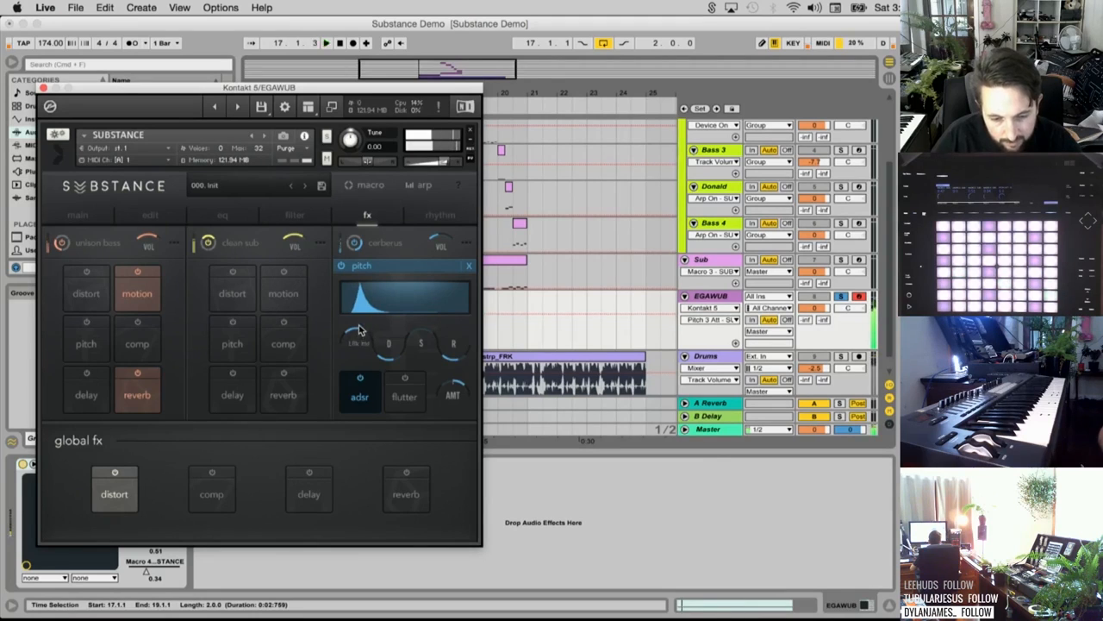
mouse_move(360, 338)
left_mouse_down()
mouse_move(361, 320)
mouse_move(362, 350)
left_mouse_up()
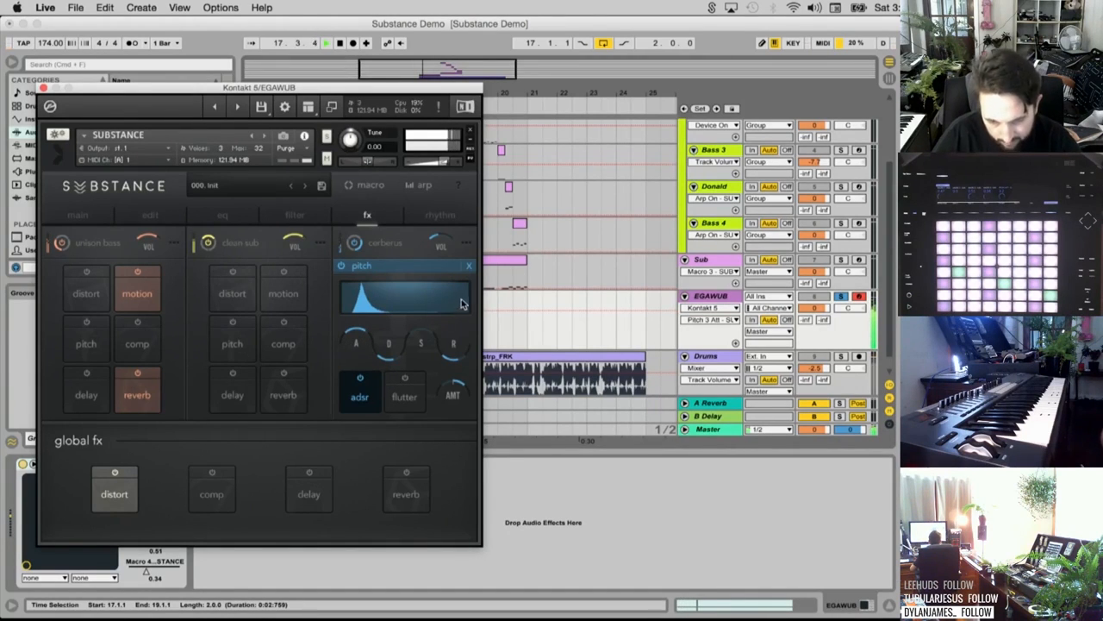
Turn on the cerberus layer's reverb, increase its size and lower its wet level
left_click(467, 268)
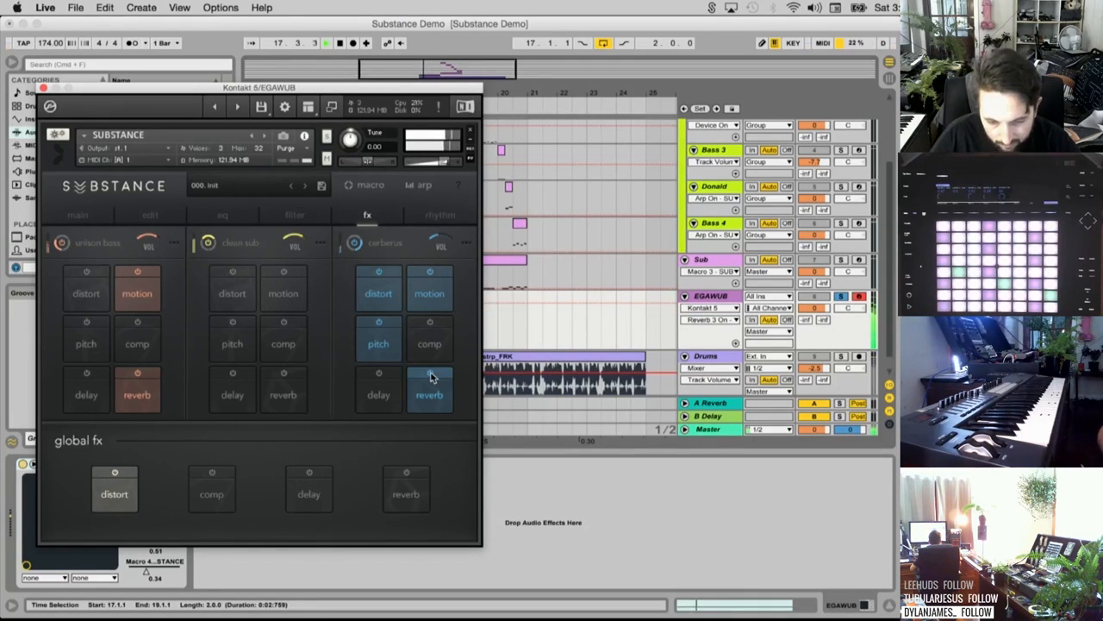
left_click(430, 395)
left_click(430, 394)
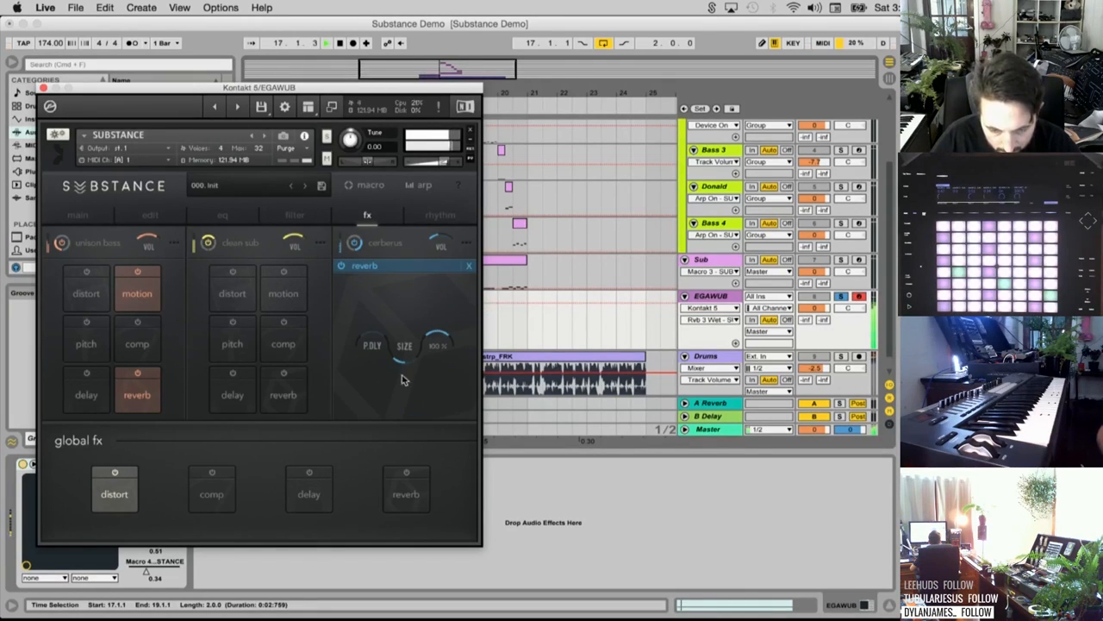
left_click_drag(411, 375, 407, 324)
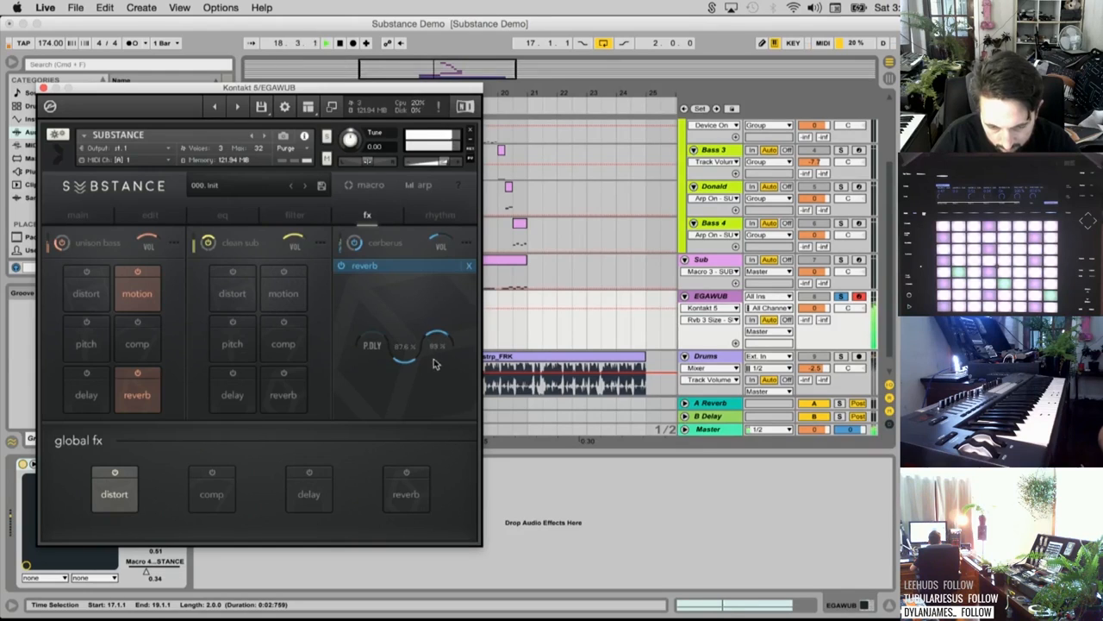
left_click_drag(436, 364, 431, 383)
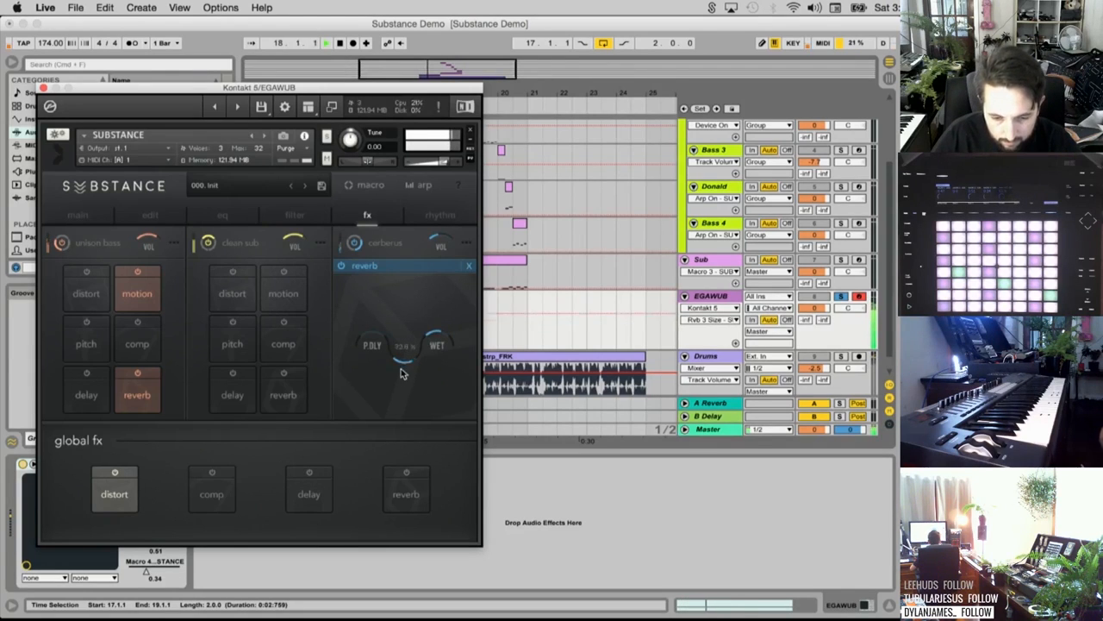
Audition blisstersoon and pusher pluck, replace the cerberus source with pluck swell from complex synths, and unsolo the EGAWUB track
left_click(394, 242)
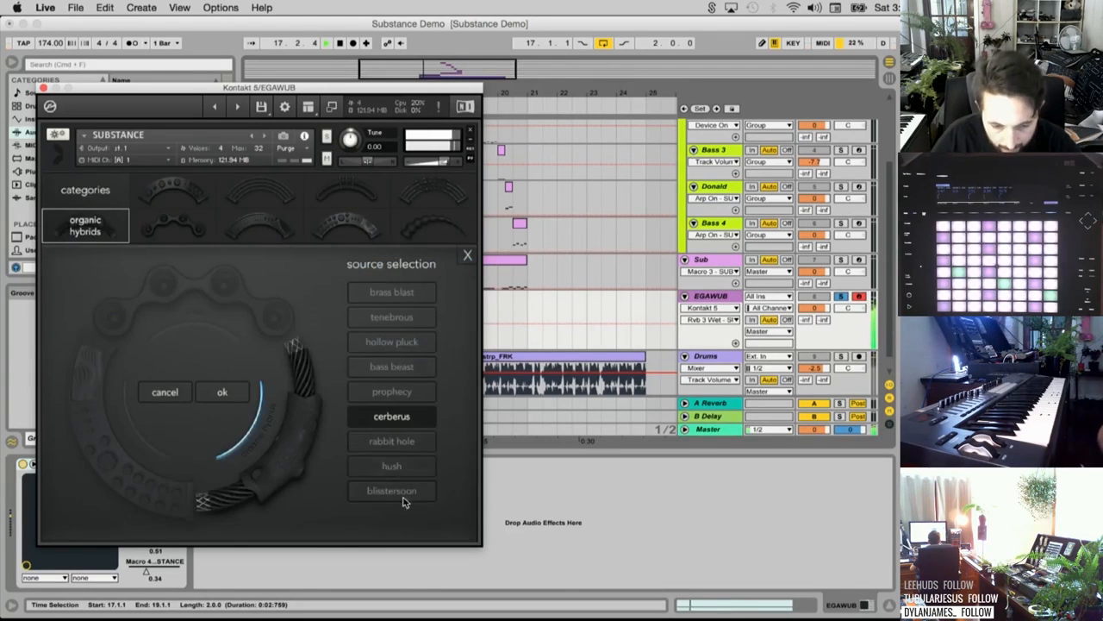
left_click(397, 473)
left_click(393, 493)
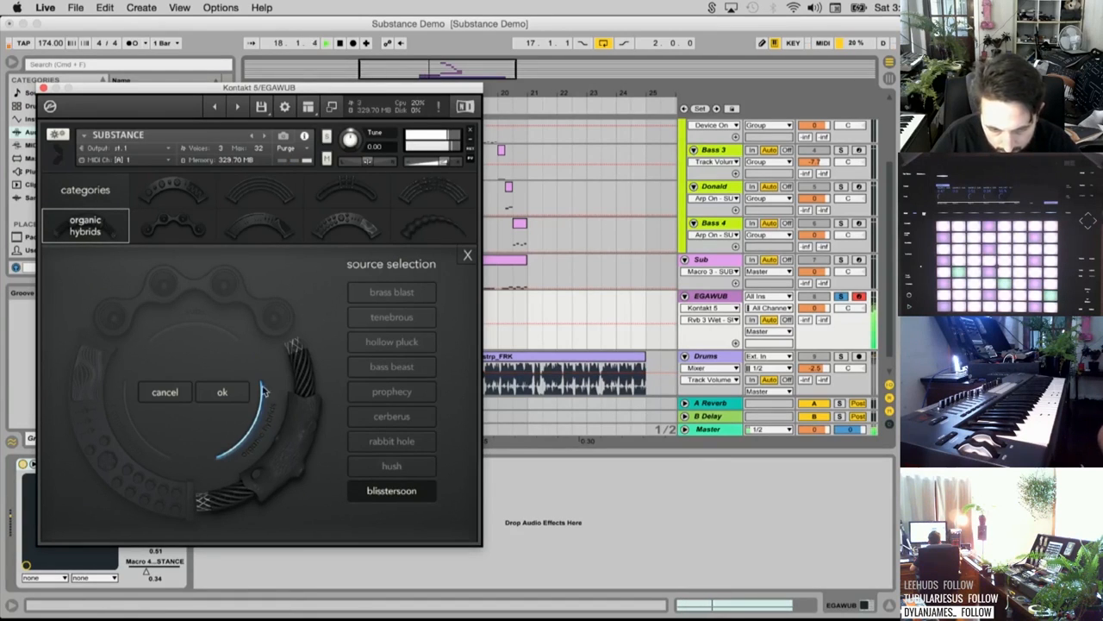
left_click(258, 226)
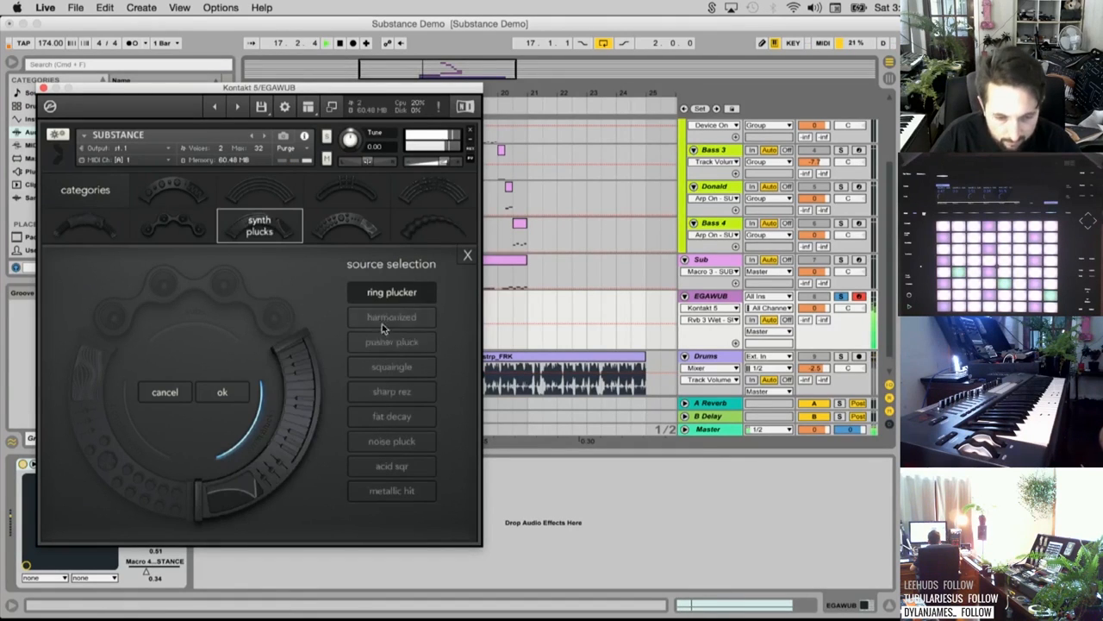
left_click(386, 341)
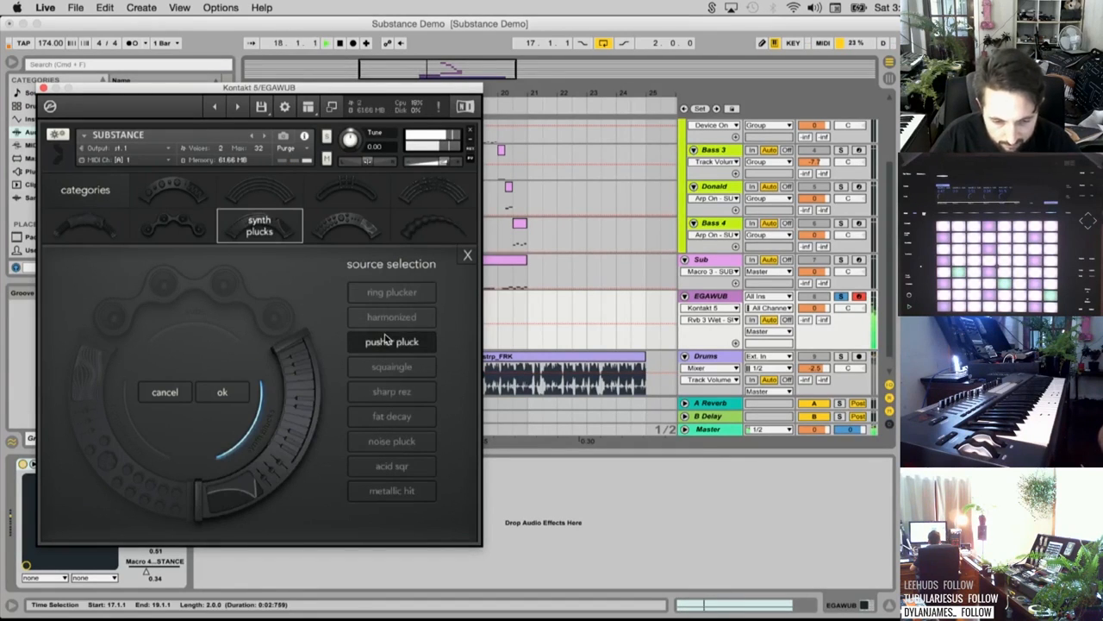
left_click(357, 229)
left_click(412, 393)
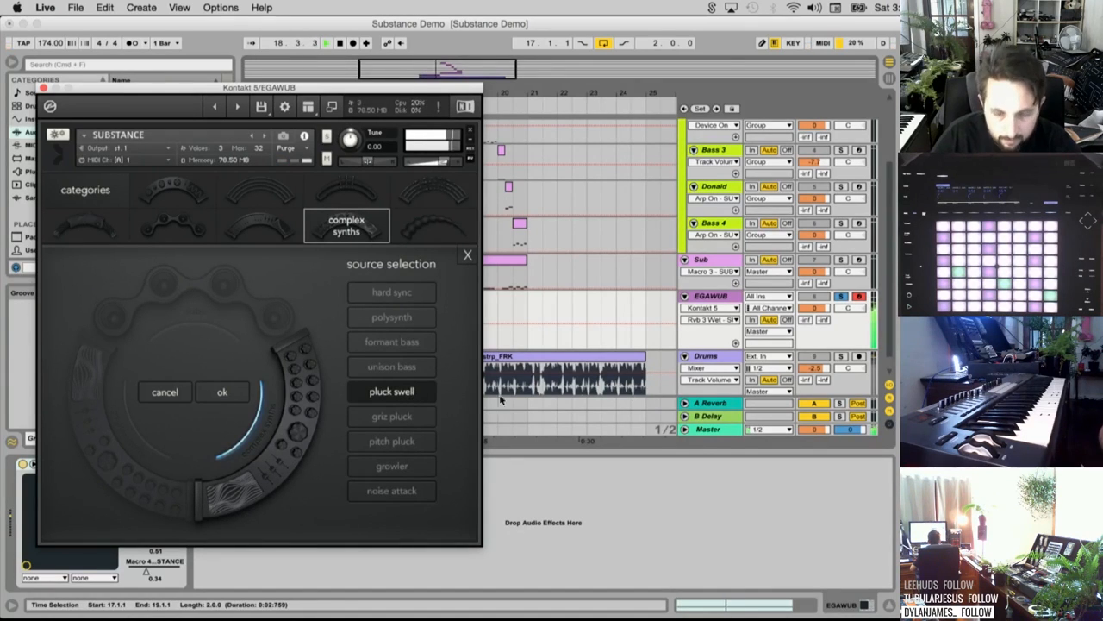
left_click(844, 298)
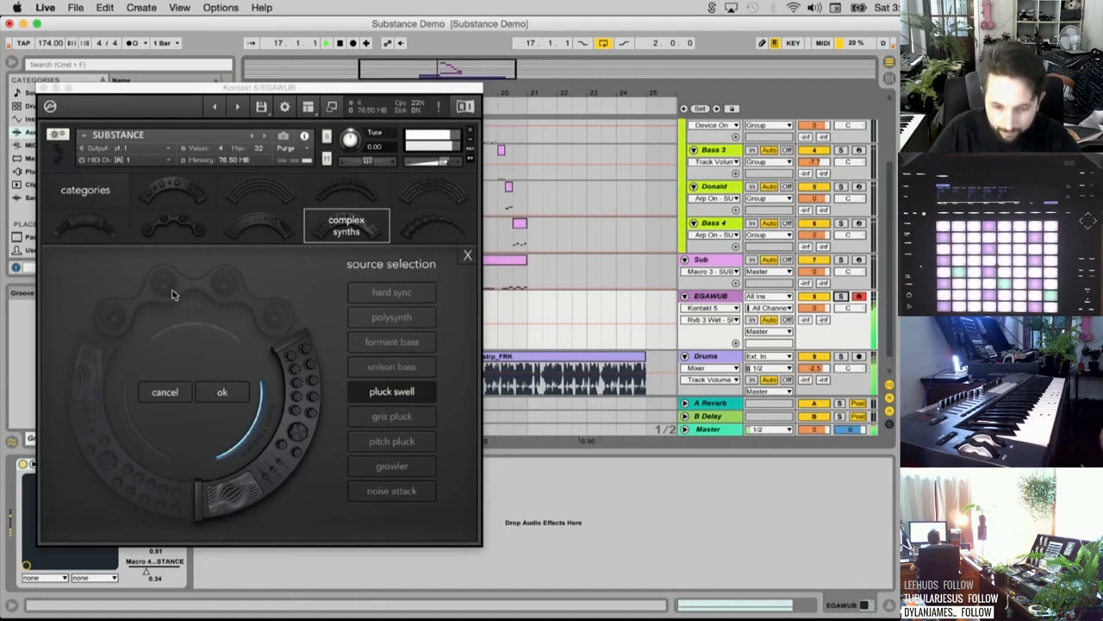
left_click(467, 255)
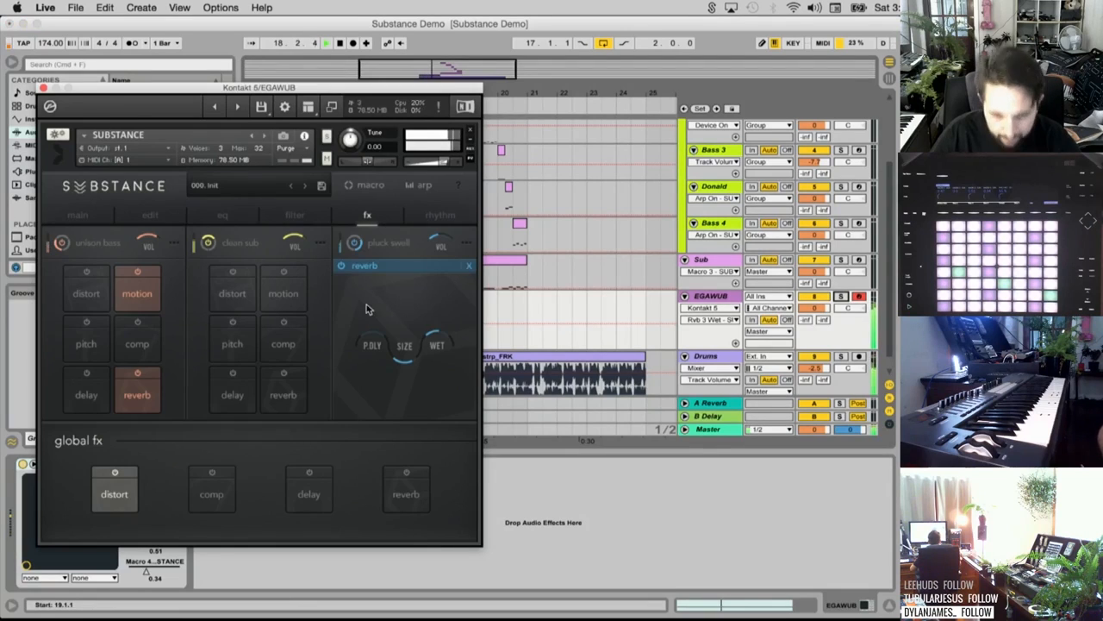
Adjust the attack of the pluck swell layer's pitch envelope and set its decay to about 159 ms
left_click(469, 266)
left_click(380, 345)
left_click(386, 348)
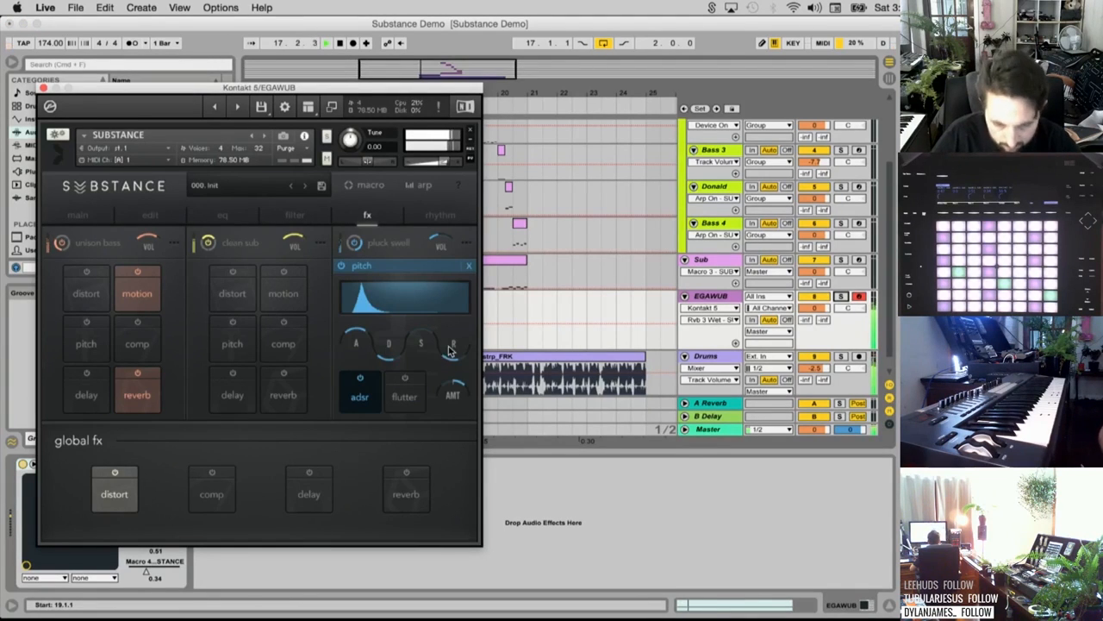
left_click_drag(396, 356, 354, 360)
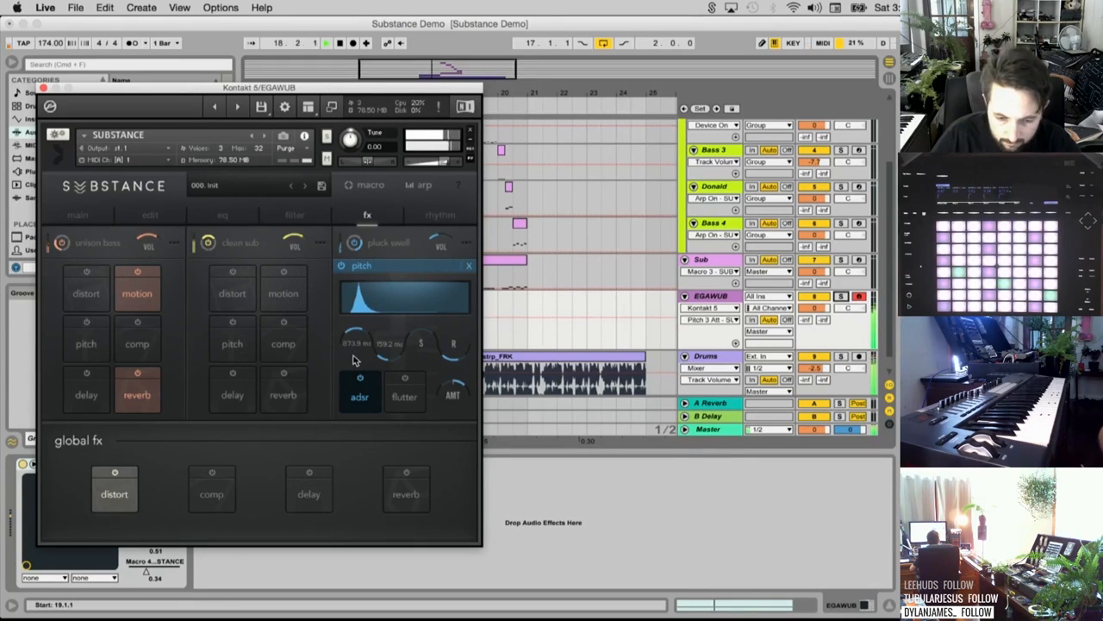
Turn on flutter in the pluck swell pitch effect, raise its amount and set its frequency to 0.11 Hz
left_click(404, 392)
left_click_drag(408, 336, 407, 349)
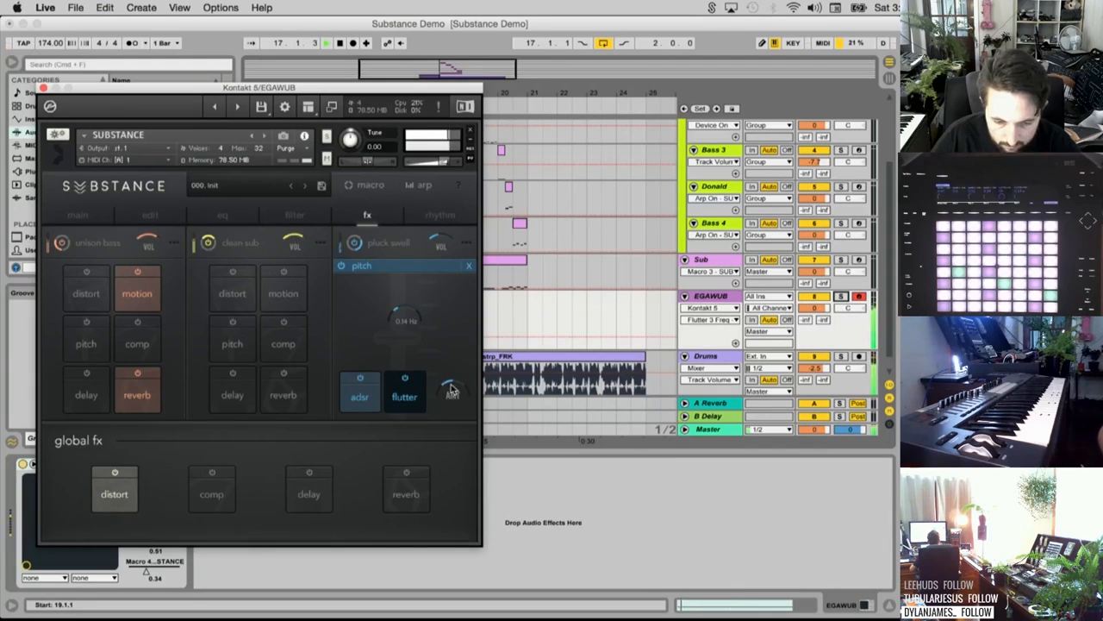
left_click_drag(452, 387, 453, 375)
mouse_move(414, 326)
left_mouse_down()
mouse_move(409, 310)
mouse_move(404, 324)
left_mouse_up()
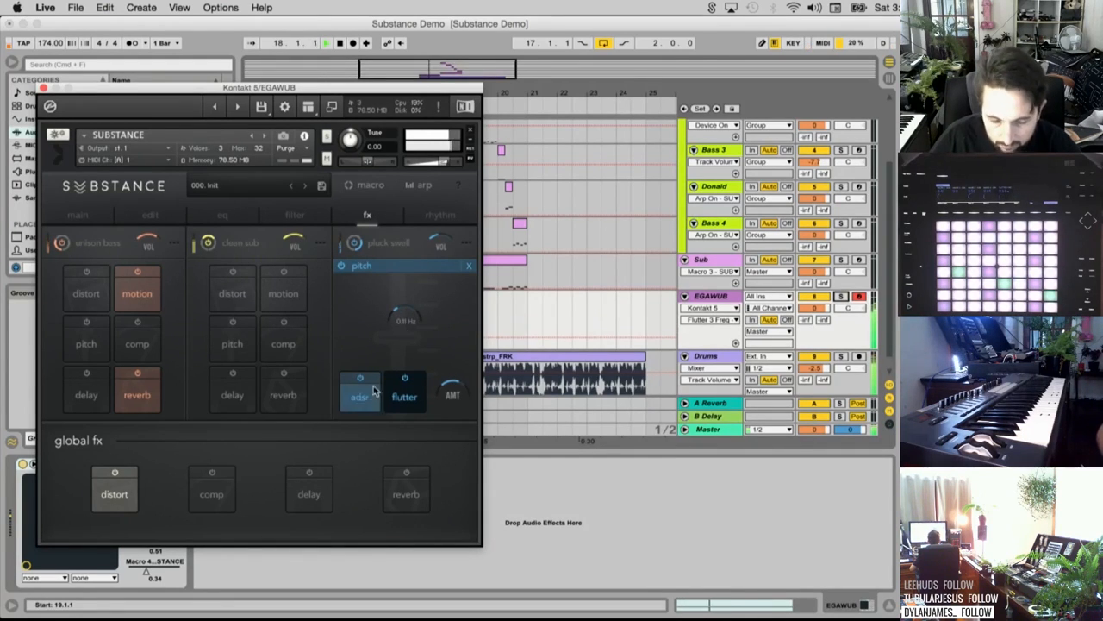
Rebalance the unison bass and pluck swell volumes, setting pluck swell to about -14.1 dB, and stop playback
left_click(157, 248)
key("space")
left_click(450, 246)
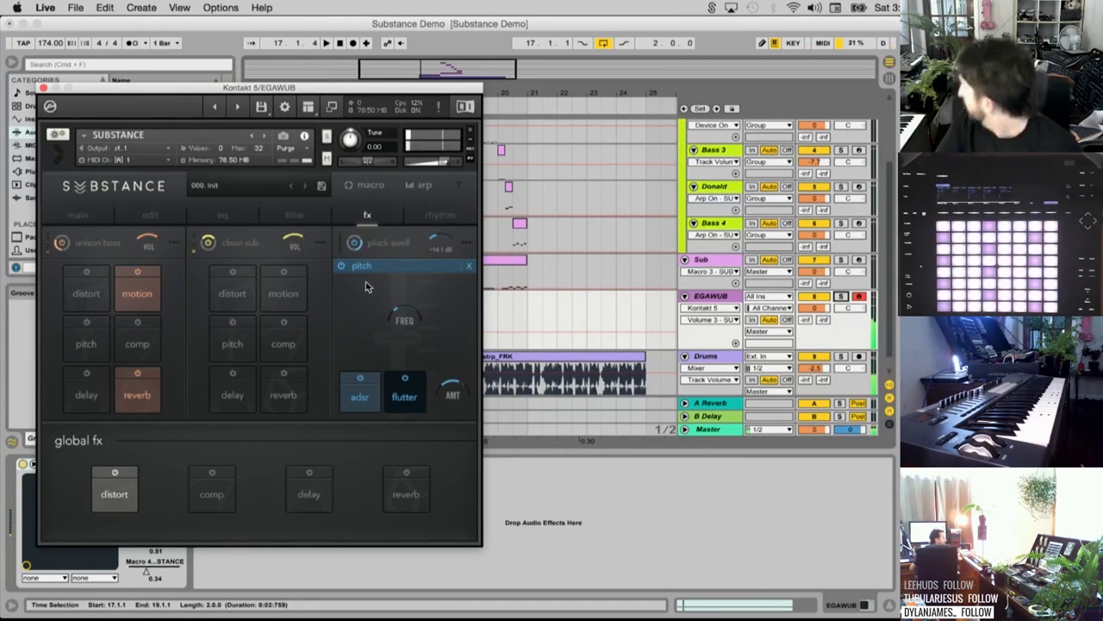